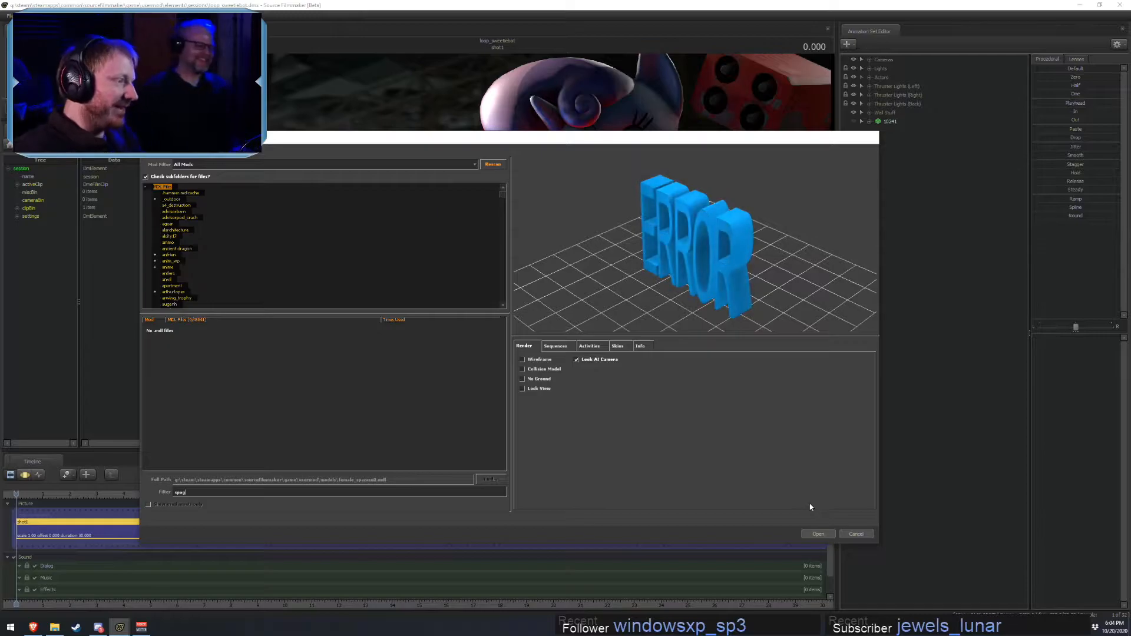
- Dismiss the model browser without loading a model and expand the Lights group in the animation set list
left_click(856, 533)
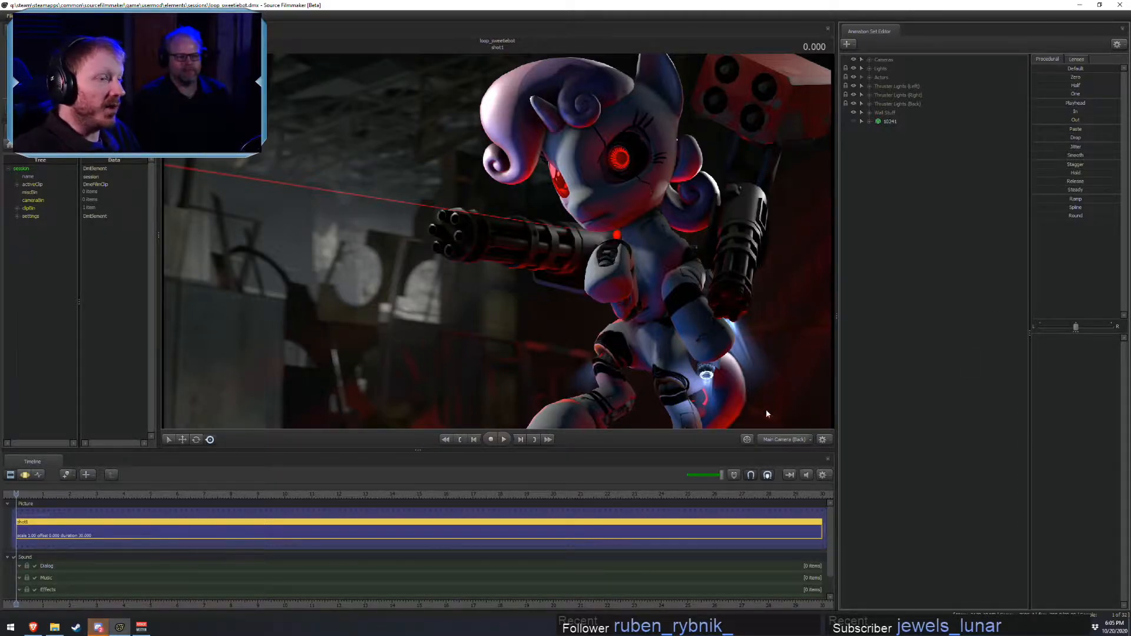
key("F3")
key("F2")
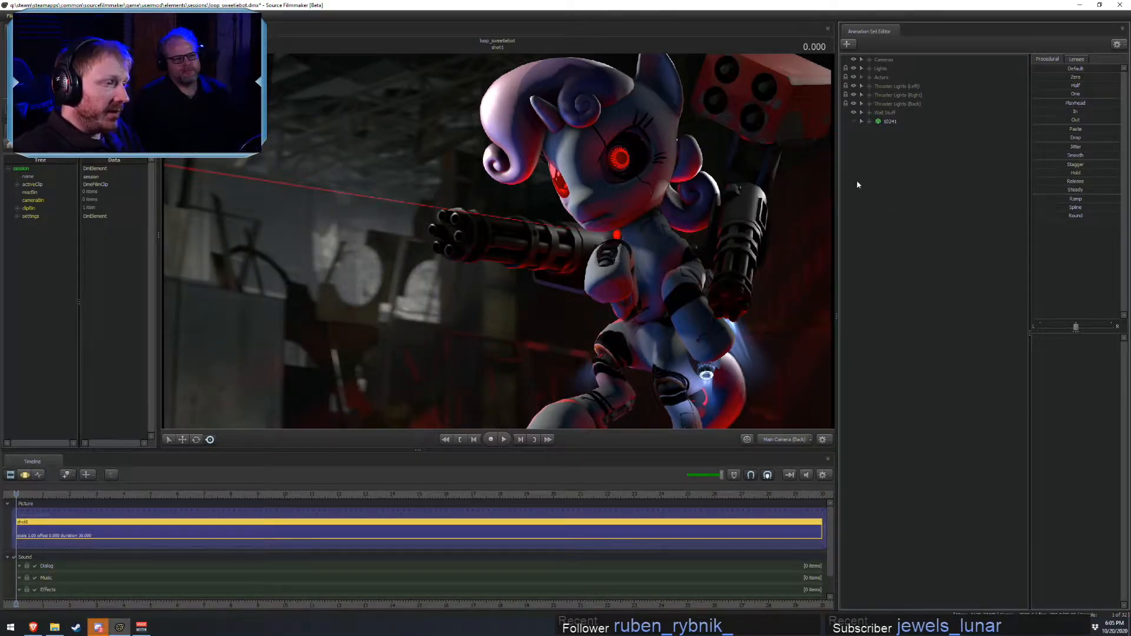
left_click(870, 69)
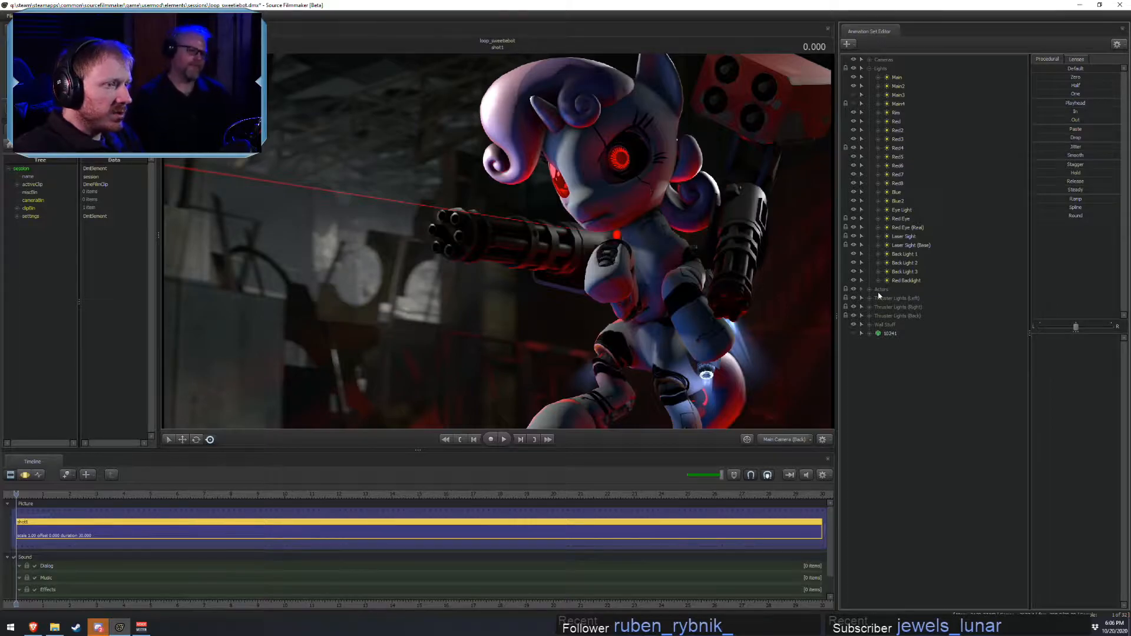
- Compare the shot with the Red Backlight hidden and shown, checking it in both the Clip Editor and Motion Editor
left_click(853, 280)
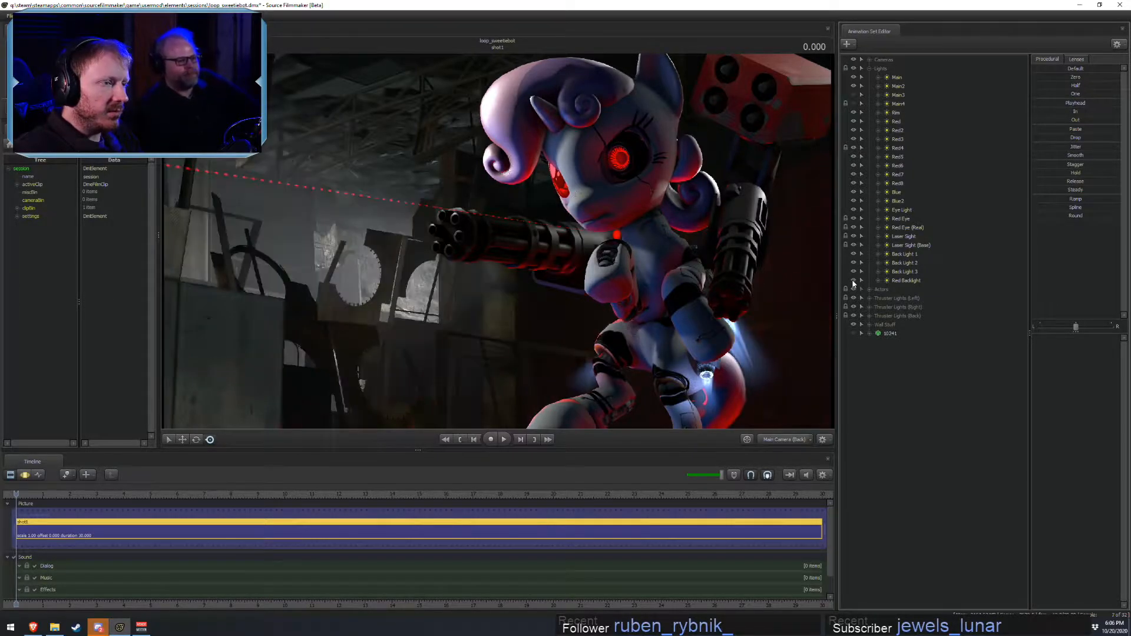
key("F3")
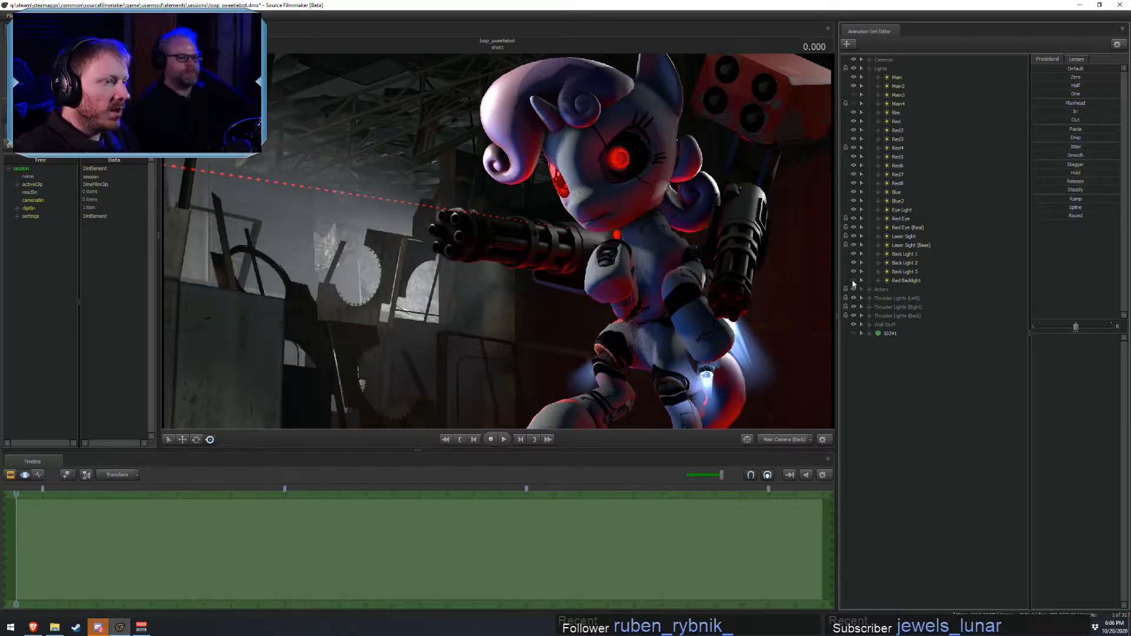
key("F2")
key("F3")
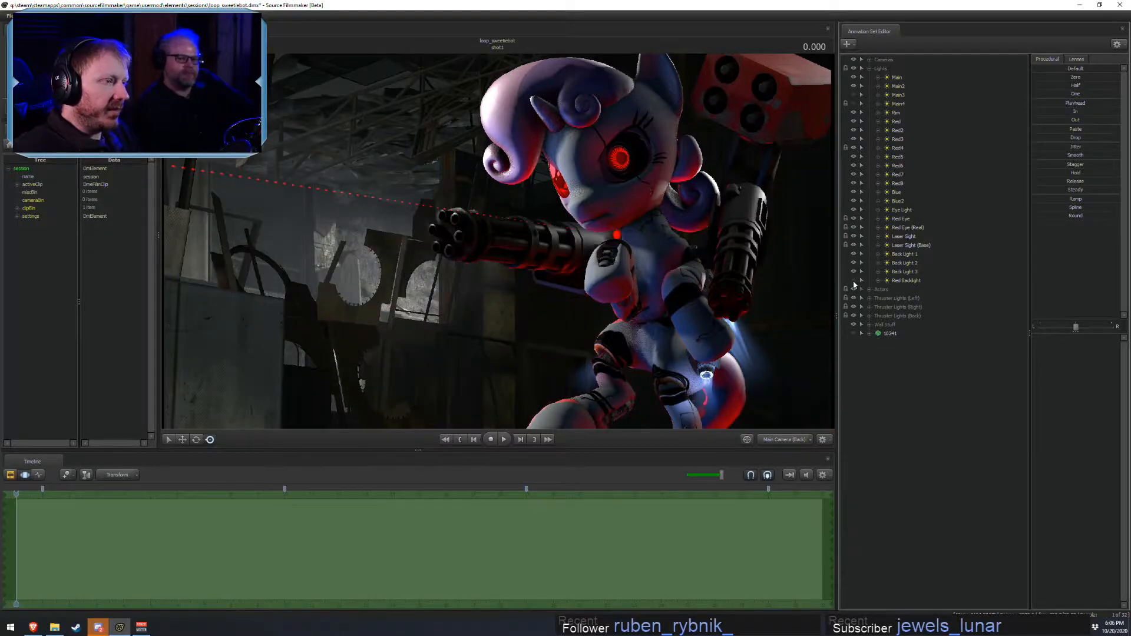
left_click(853, 281)
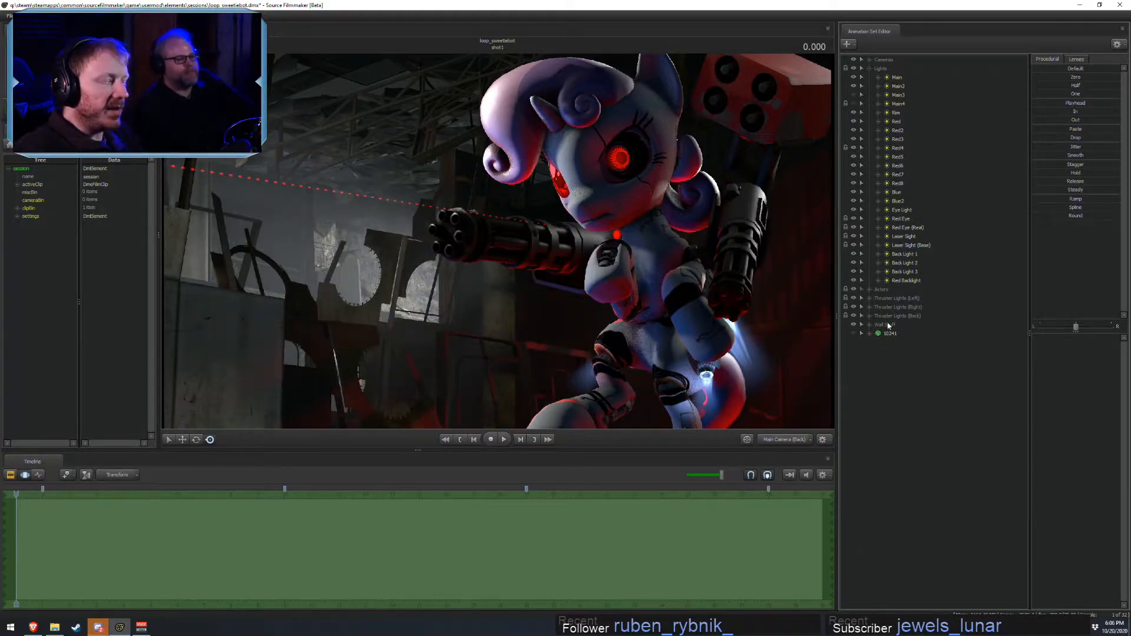
- Look at the set from the Red Backlight's point of view and return to the main camera
left_click(906, 281)
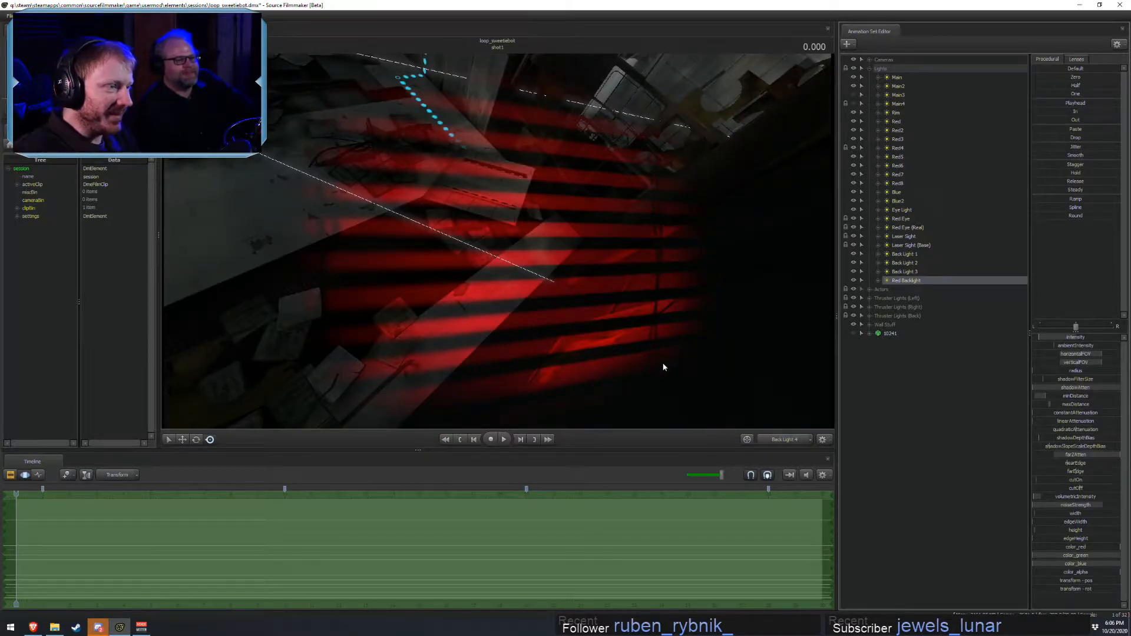
left_click(760, 439)
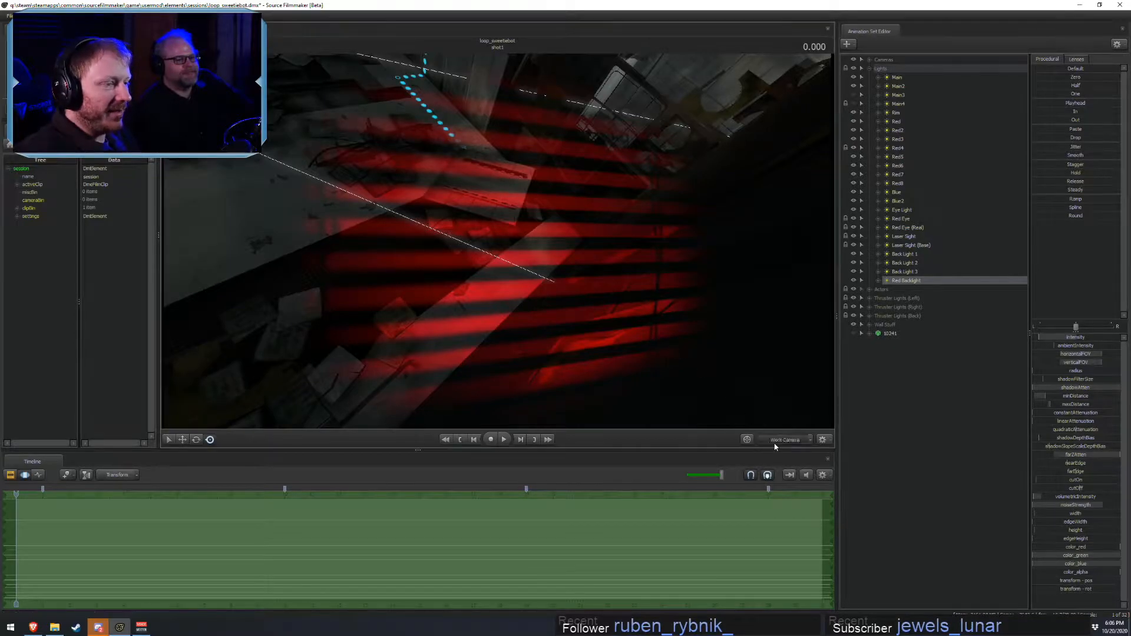
left_click(701, 267)
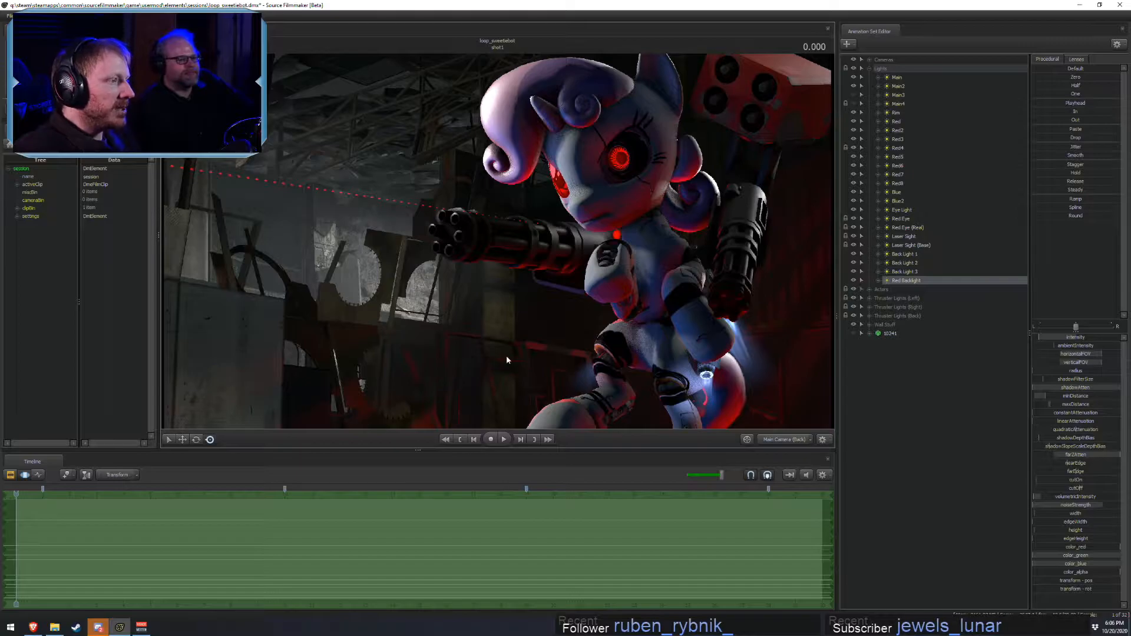
- Play the shot from about the 10-second mark, comparing the Clip Editor and Motion Editor previews, and stop playback
key("F2")
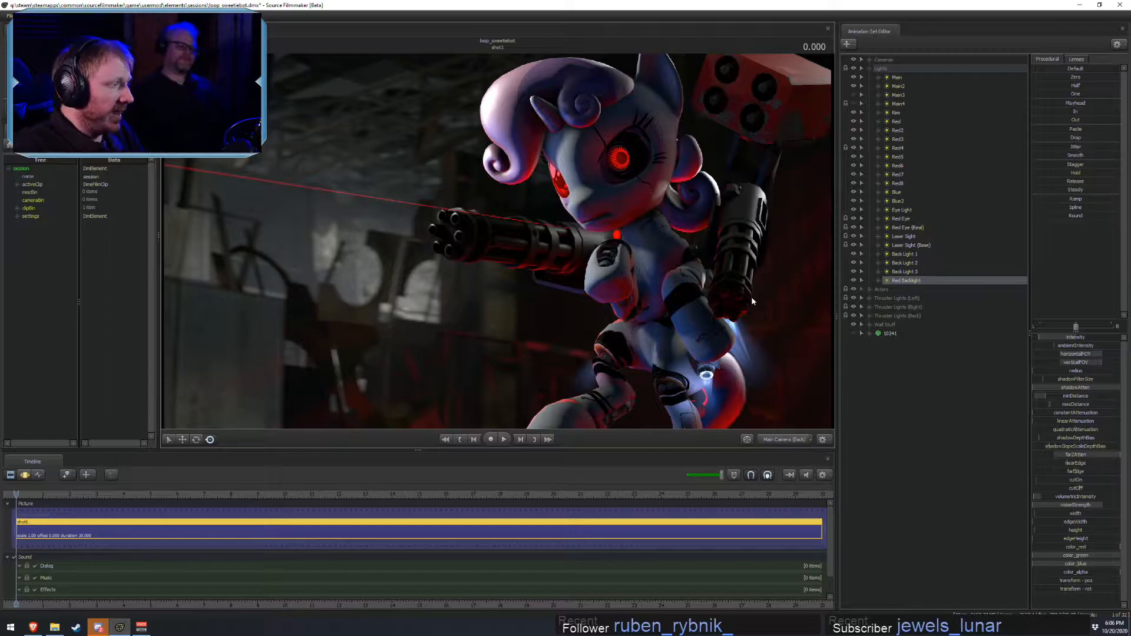
key("F3")
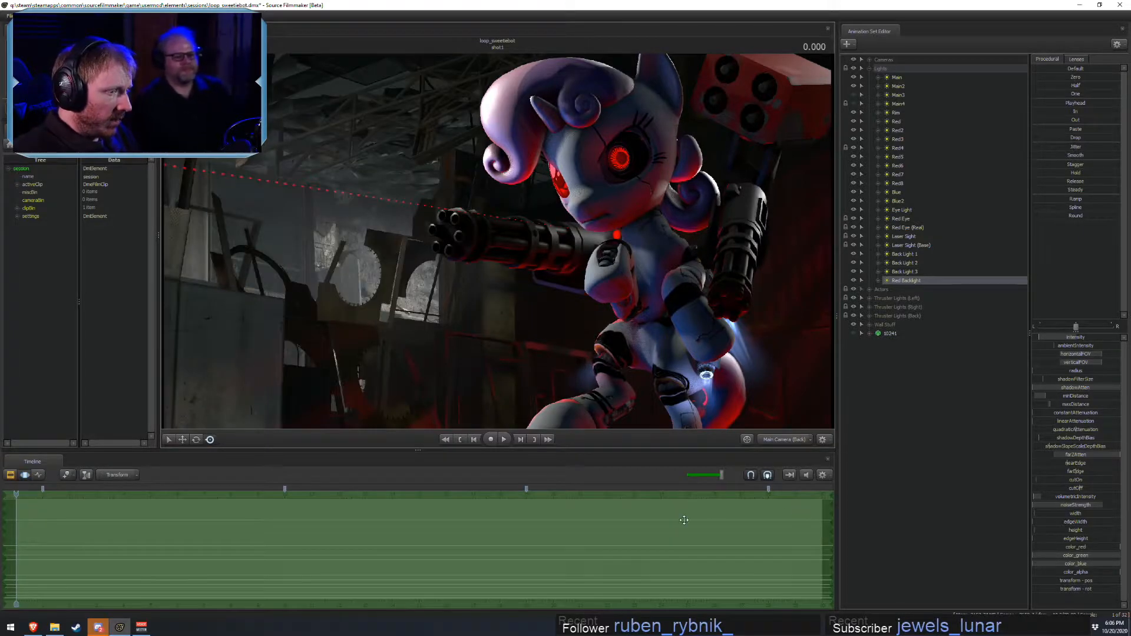
scroll(684, 520, "down", 1)
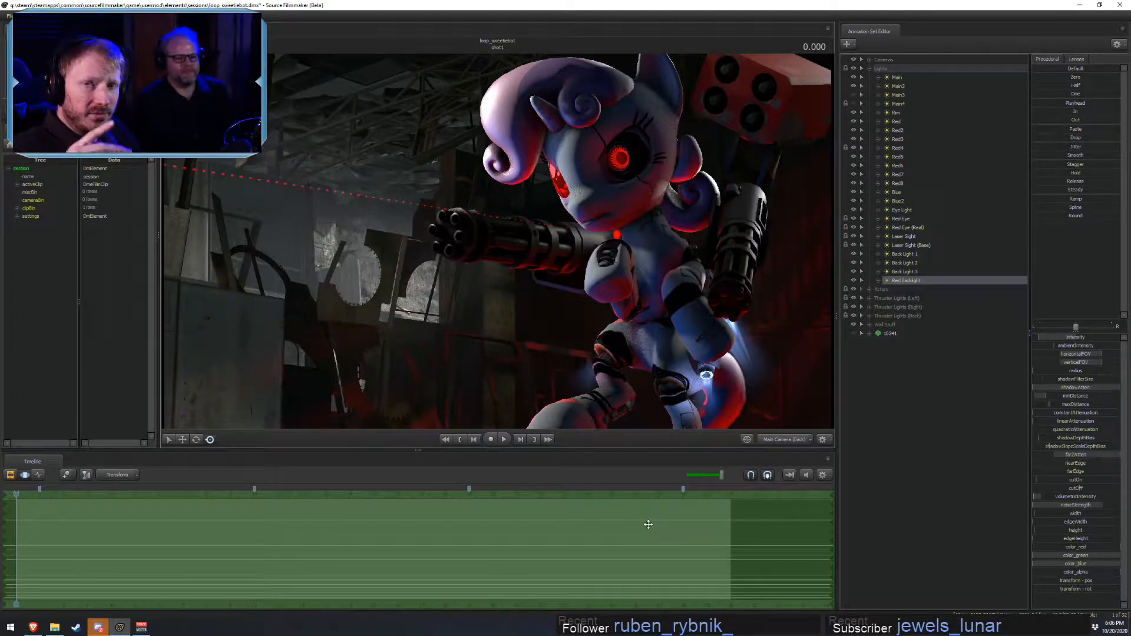
key("F2")
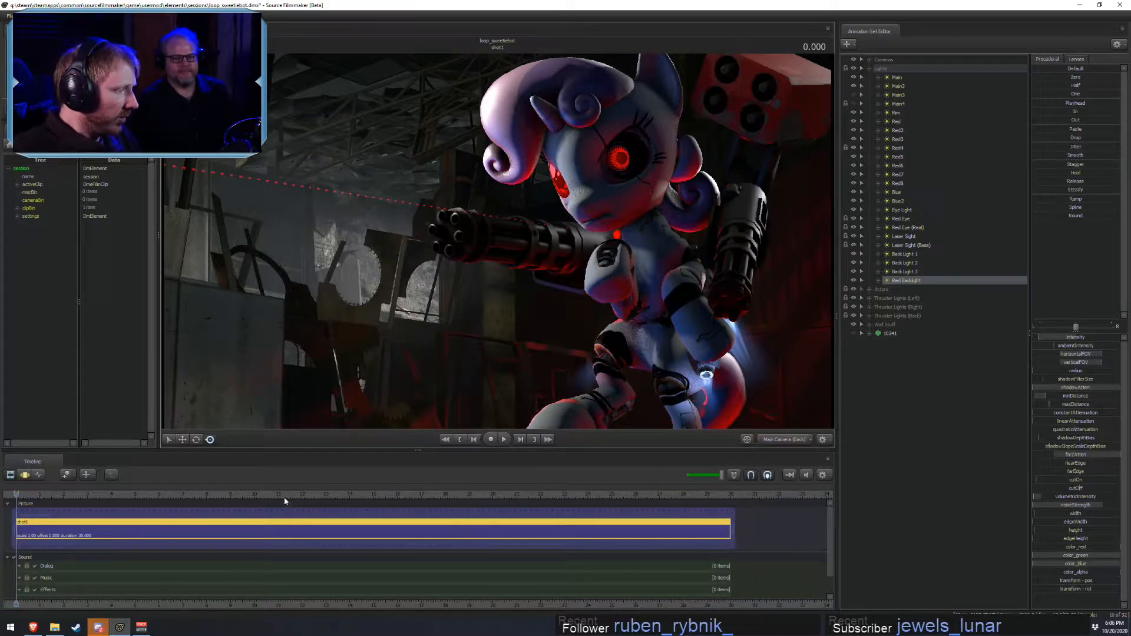
left_click(253, 495)
key("space")
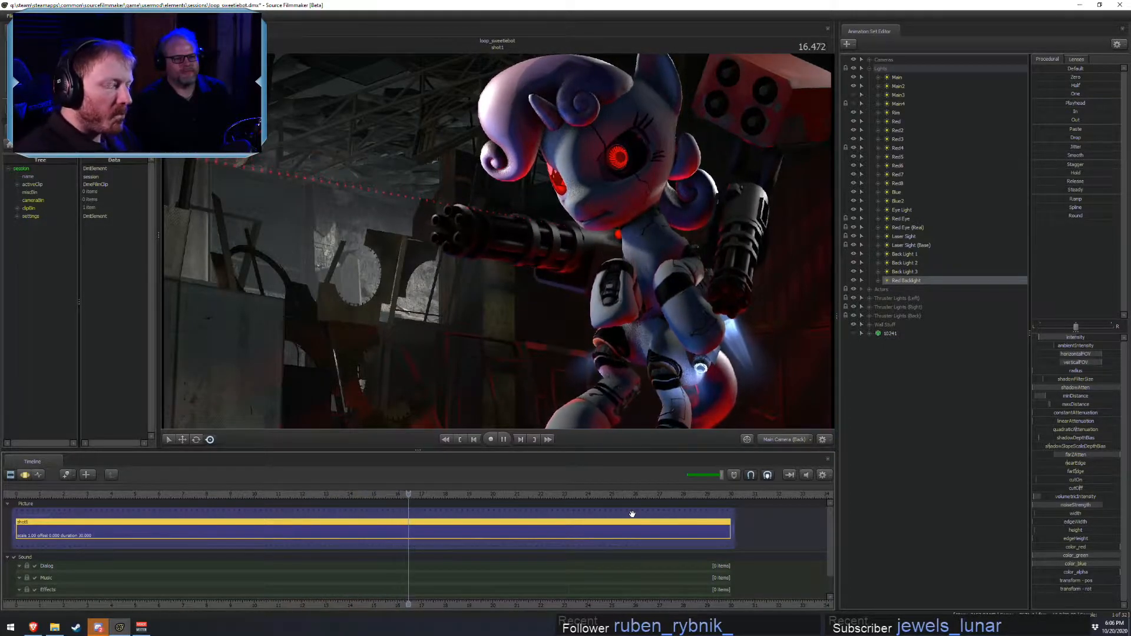
key("F3")
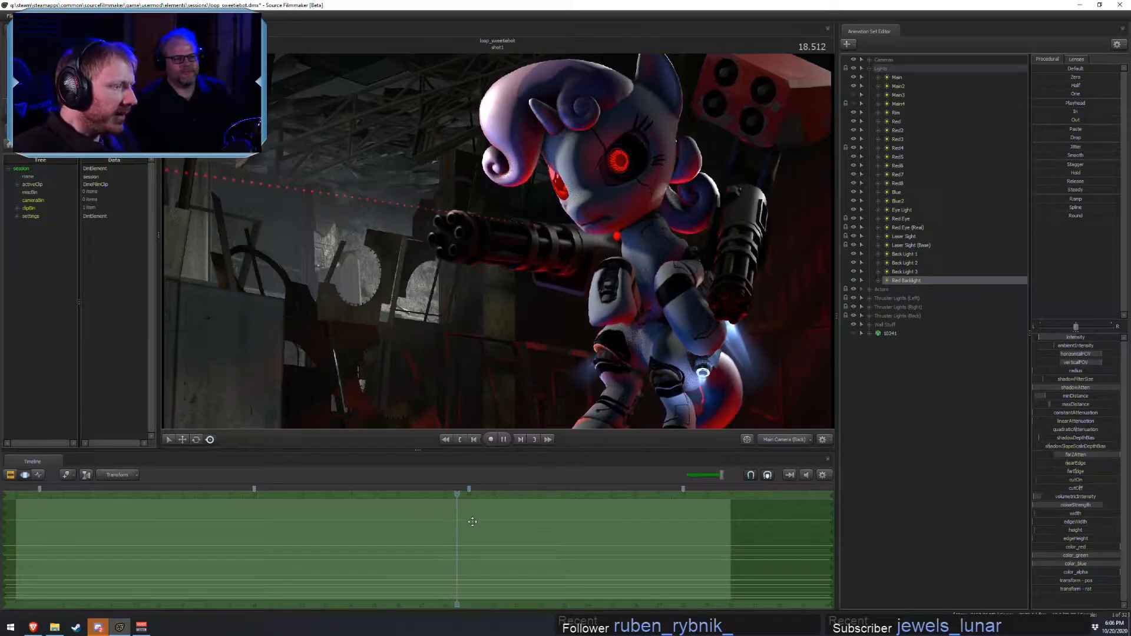
key("F2")
key("space")
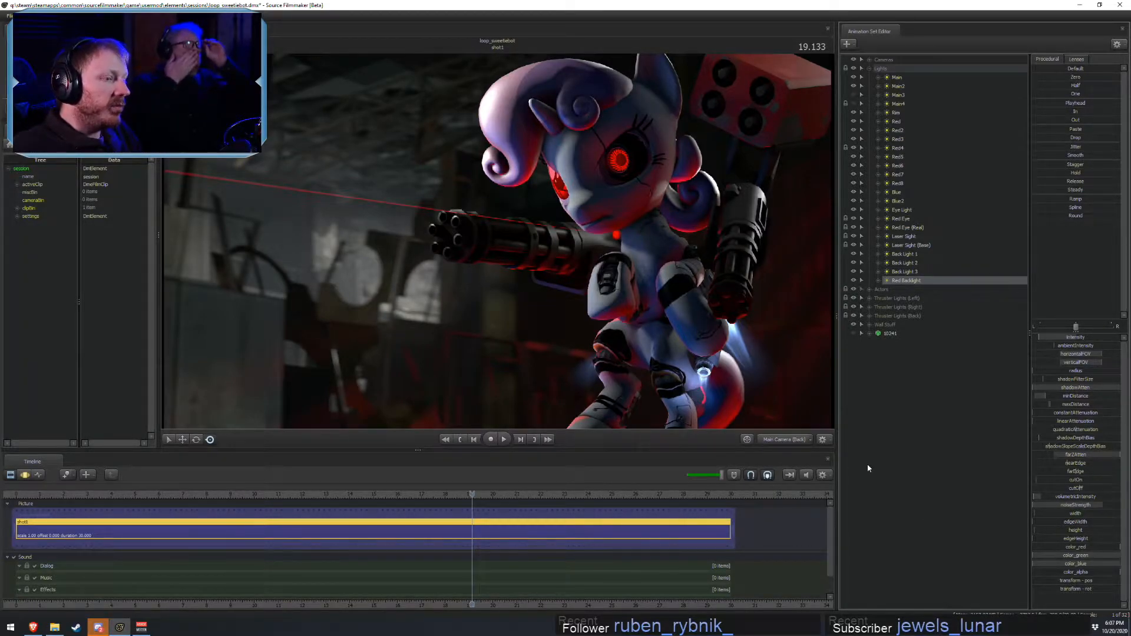
- Switch to the work camera, fly in close to the leg thruster and play the shot to examine its animated glow
left_click(782, 442)
key("w")
left_click_drag(677, 330, 660, 297)
key("w")
left_click_drag(497, 241, 548, 306)
key("w")
key("w")
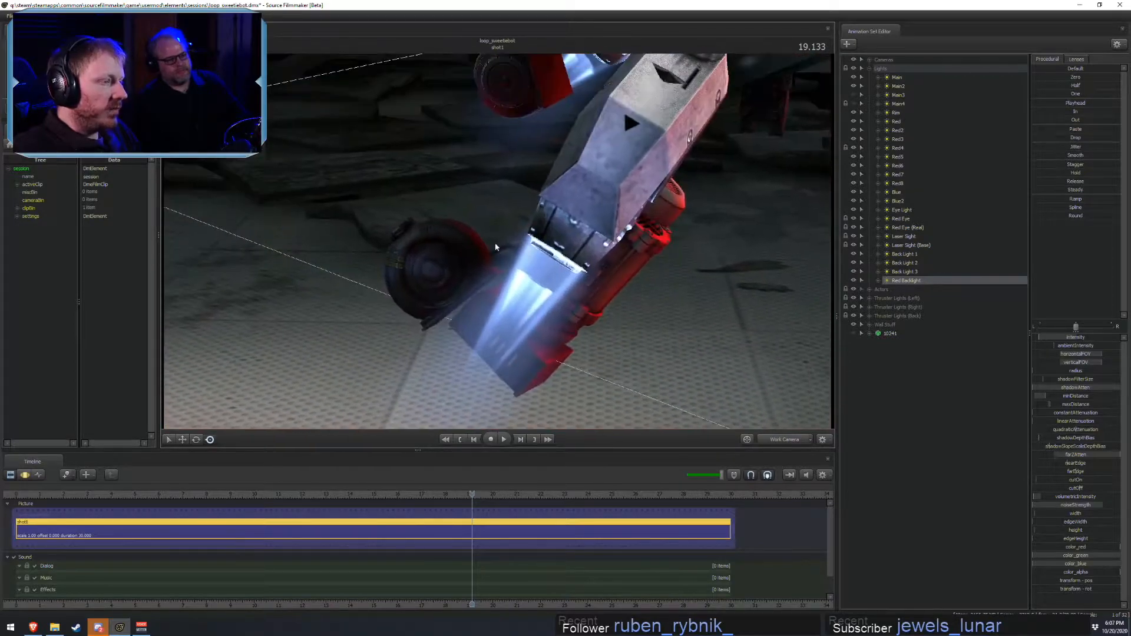
left_click(286, 494)
key("space")
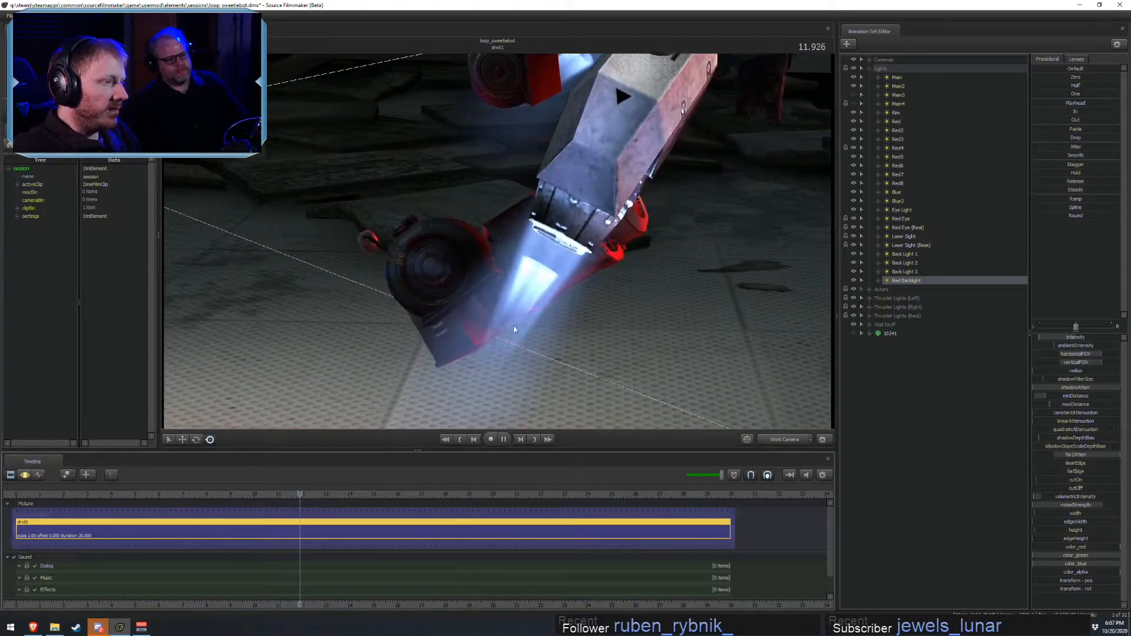
left_click_drag(448, 283, 475, 250)
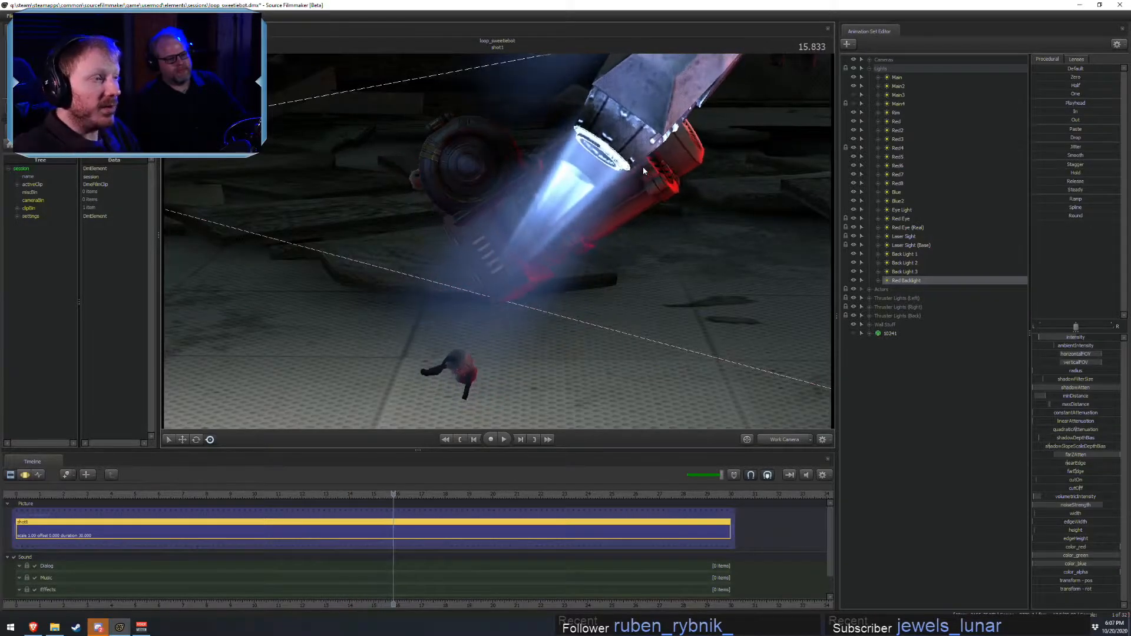
key("space")
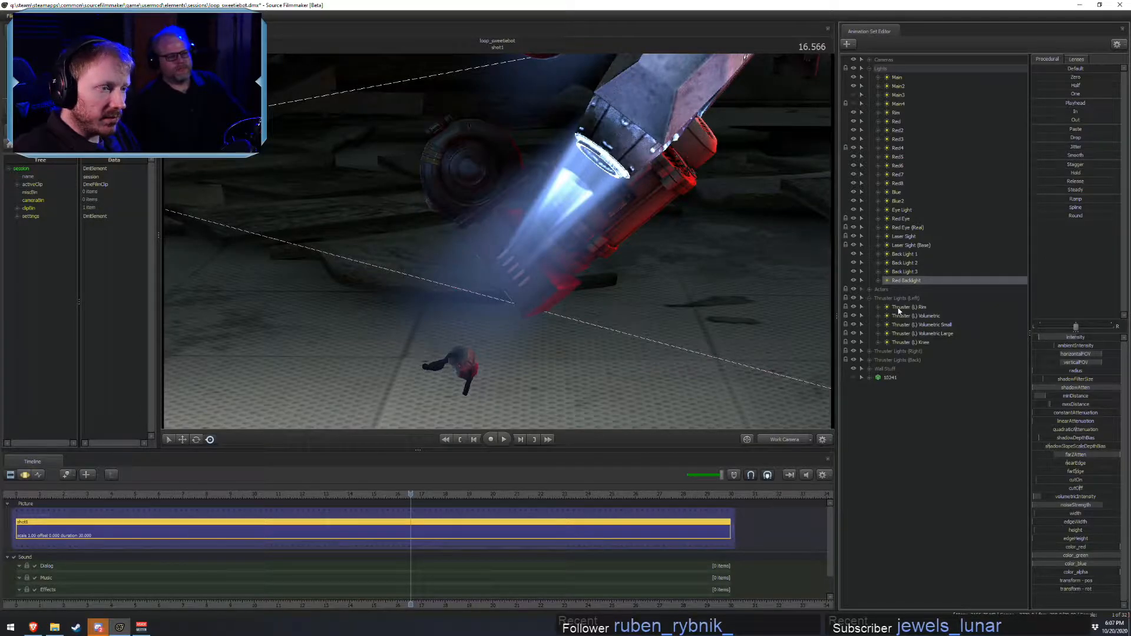
- Expand the Thruster Lights (Left) group, select the Thruster (L) Volumetric light and inspect the thruster area with the work camera
left_click(871, 299)
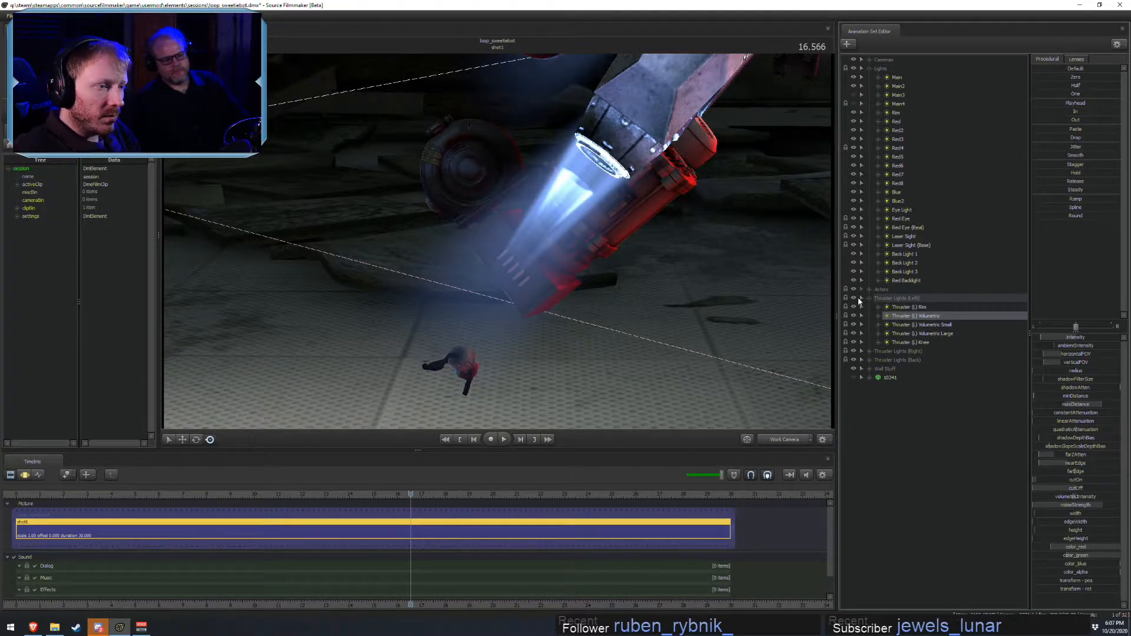
left_click(859, 299)
left_click_drag(589, 247, 554, 224)
key("s")
key("s")
key("w")
key("s")
- Relaunch Source Filmmaker from Steam, decline the autosave and reopen the recent loop_sweetiebot session
key("alt+Tab")
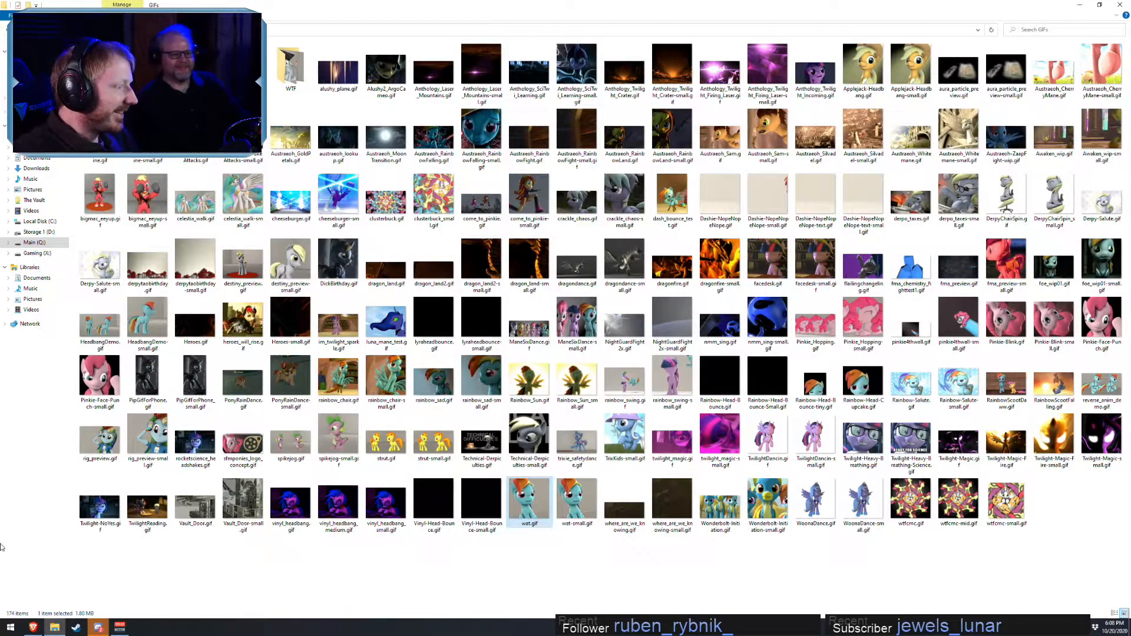
left_click(83, 627)
right_click(83, 626)
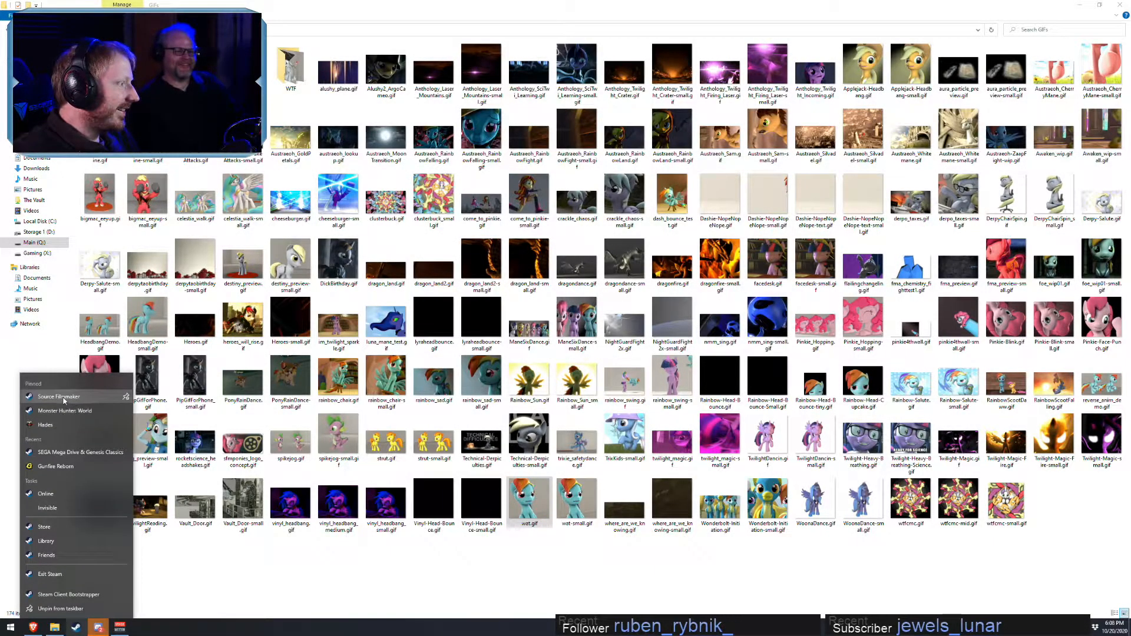
left_click(63, 398)
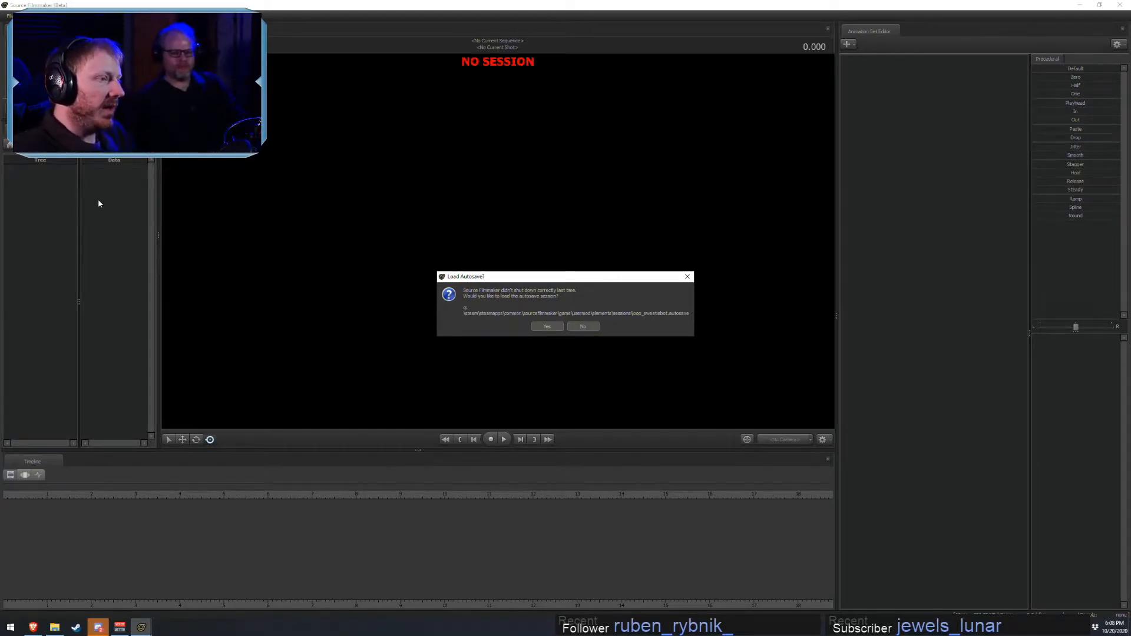
left_click(576, 331)
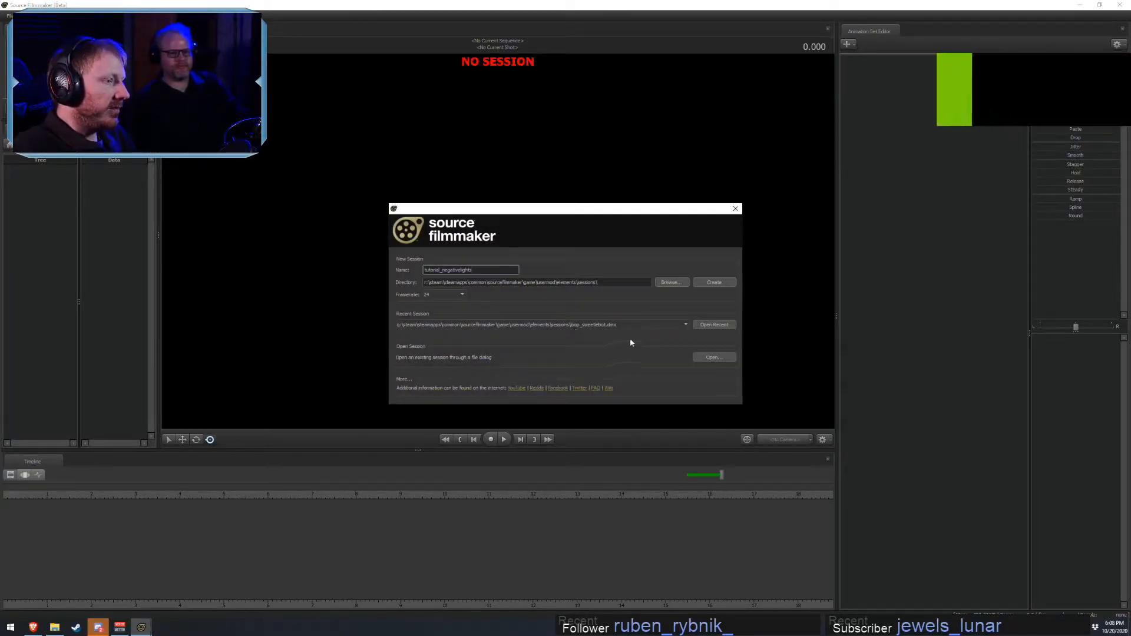
left_click(710, 325)
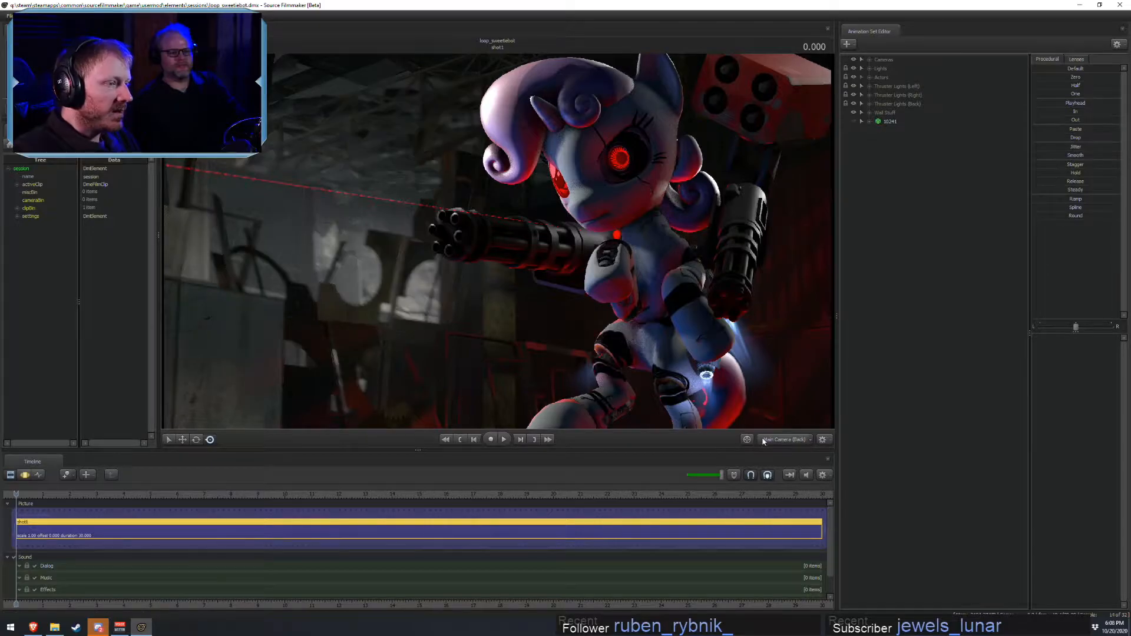
- Switch to the work camera and examine the robot pony's legs, guns and thruster lighting from nearby angles
left_click(768, 440)
left_click_drag(631, 278, 626, 365)
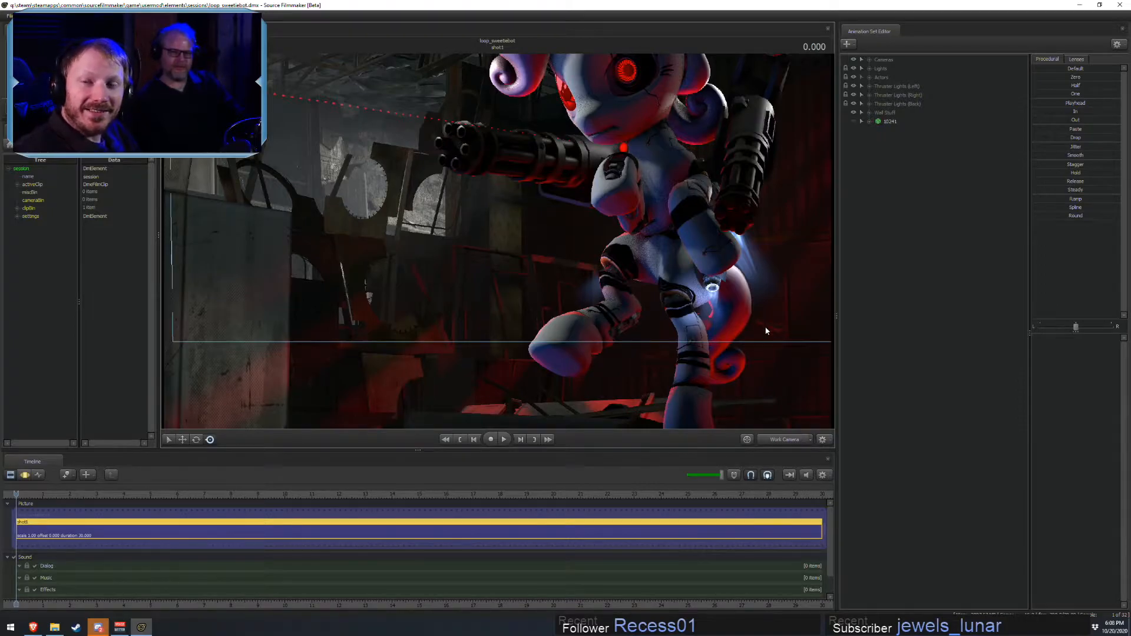
mouse_move(677, 347)
left_mouse_down()
mouse_move(686, 339)
mouse_move(682, 352)
left_mouse_up()
key("w")
key("w")
key("s")
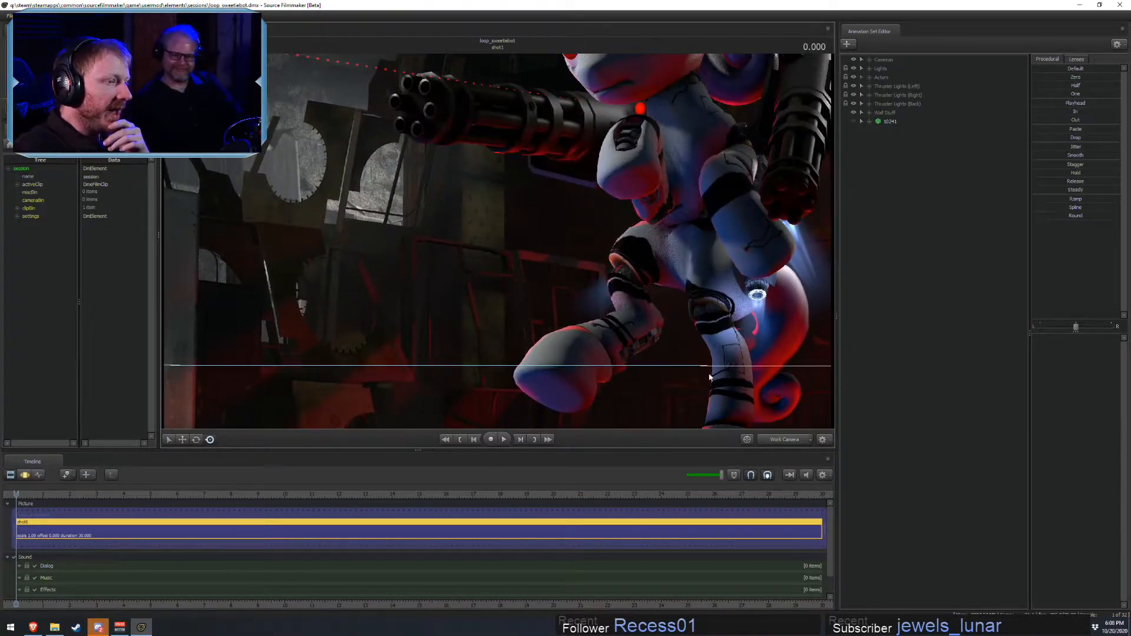
left_click_drag(601, 183, 603, 177)
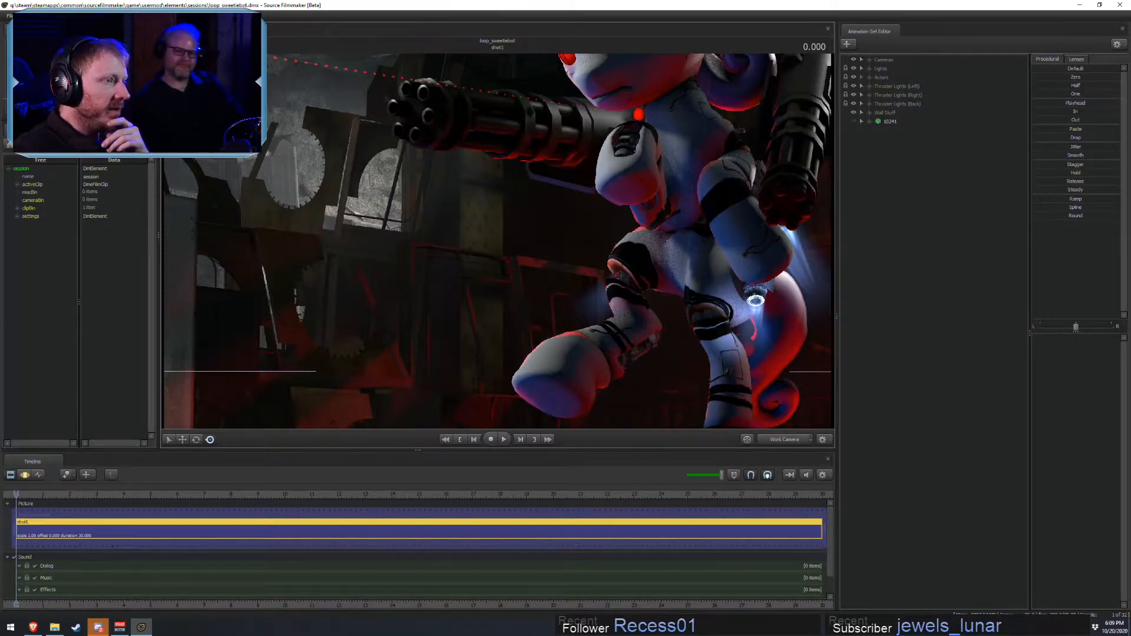
left_click_drag(523, 188, 523, 181)
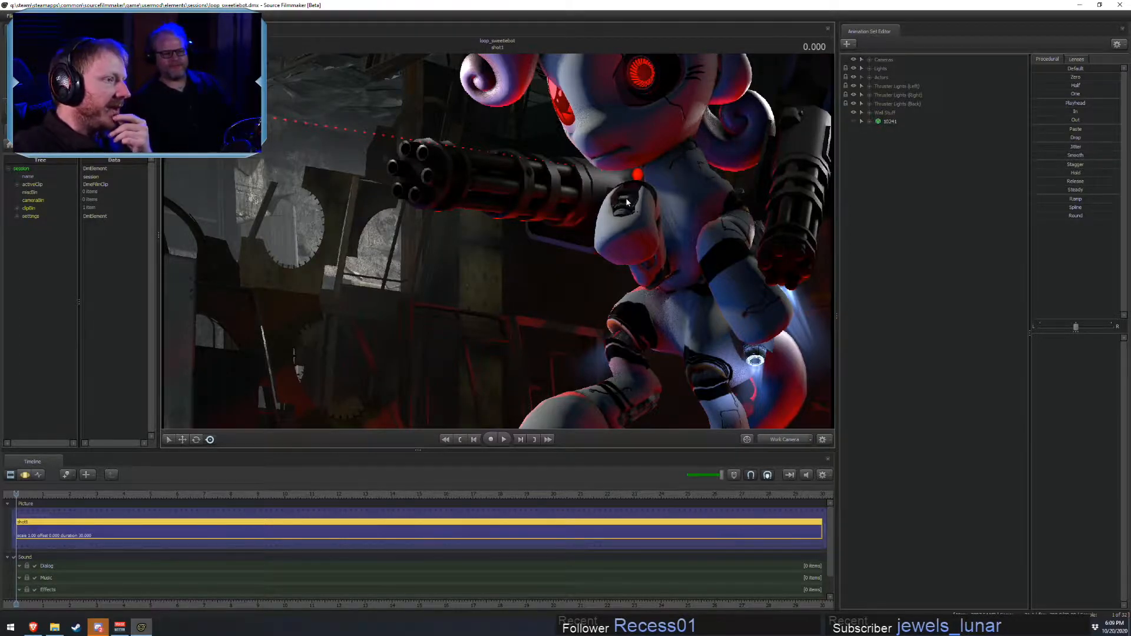
left_click_drag(653, 371, 660, 399)
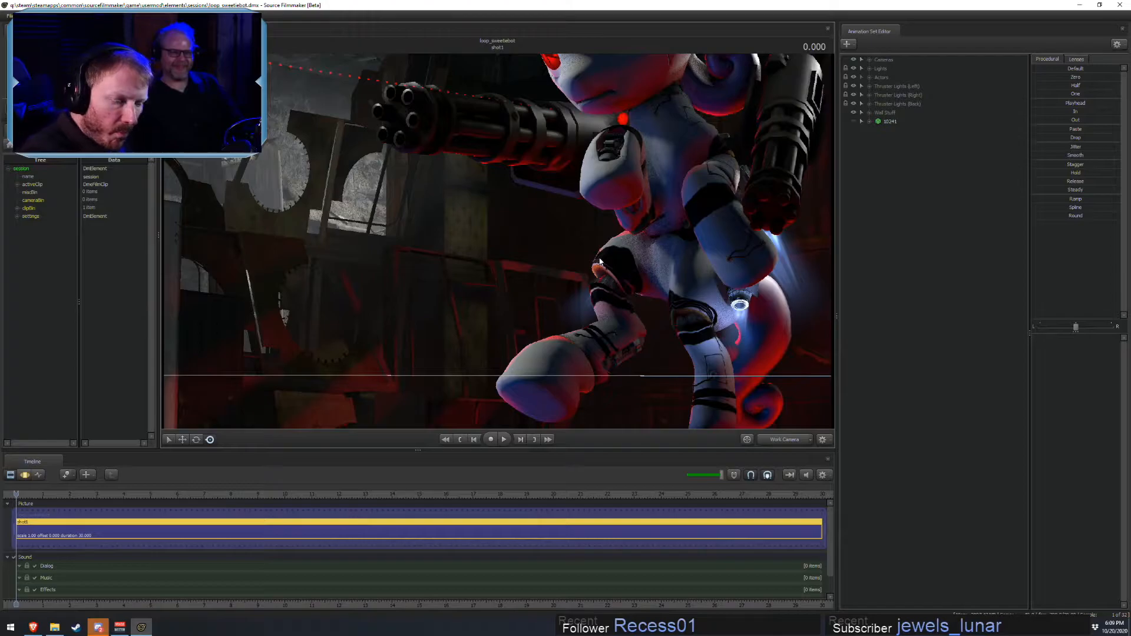
left_click_drag(551, 272, 524, 175)
key("s")
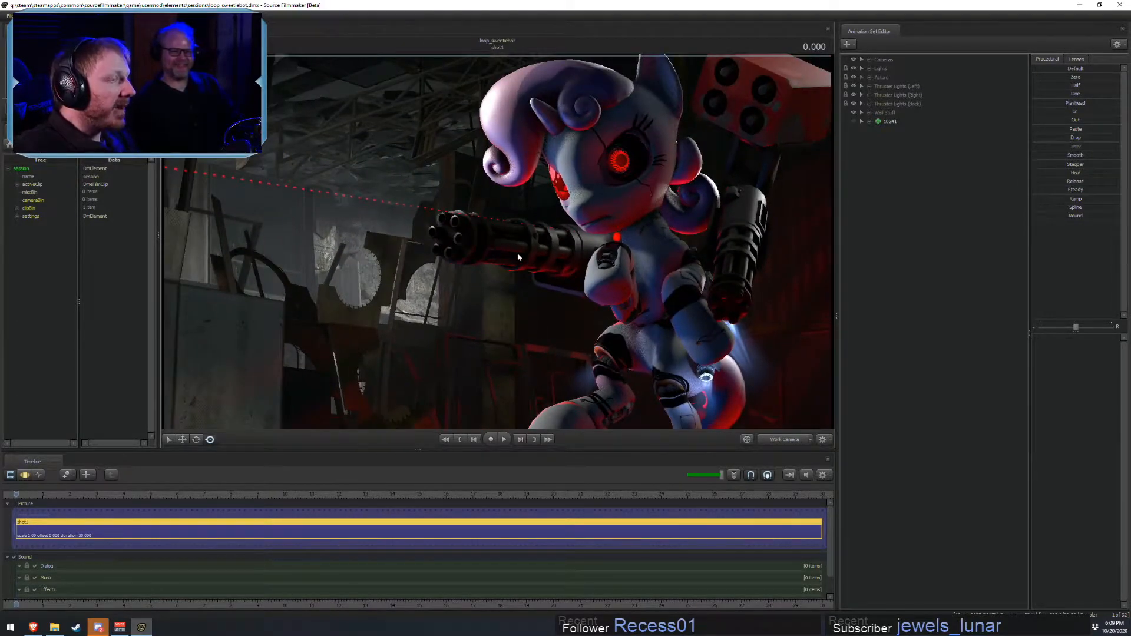
- Hide the Wall Stuff group and fly the work camera to the bare wall and windows behind it
left_click_drag(520, 241, 374, 231)
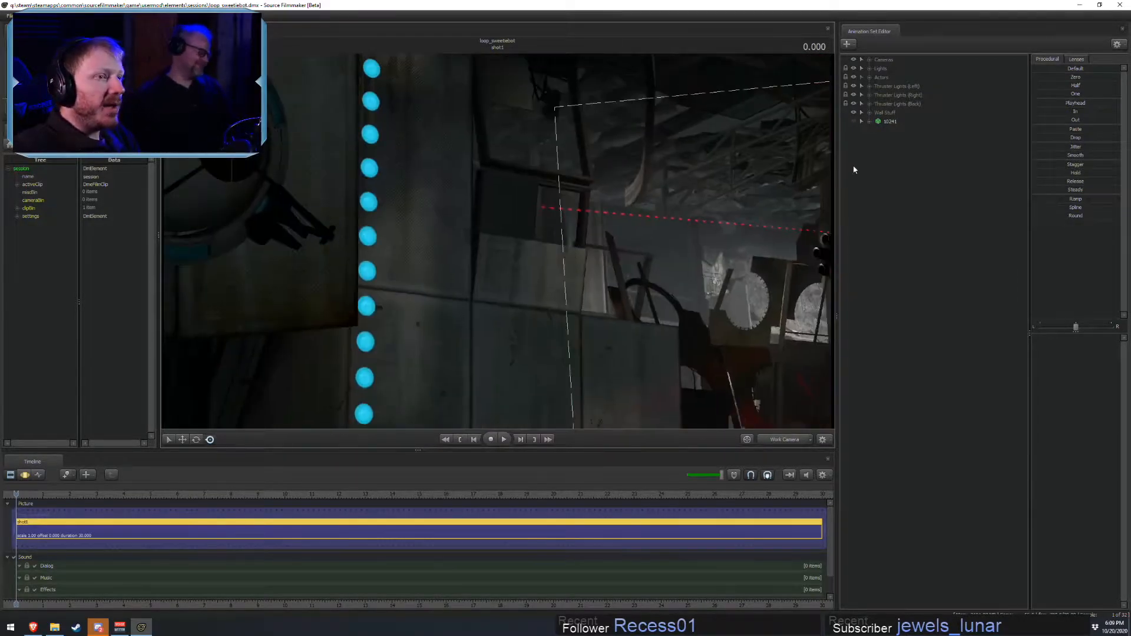
left_click(854, 113)
key("s")
left_click_drag(497, 242, 666, 280)
key("w")
key("w")
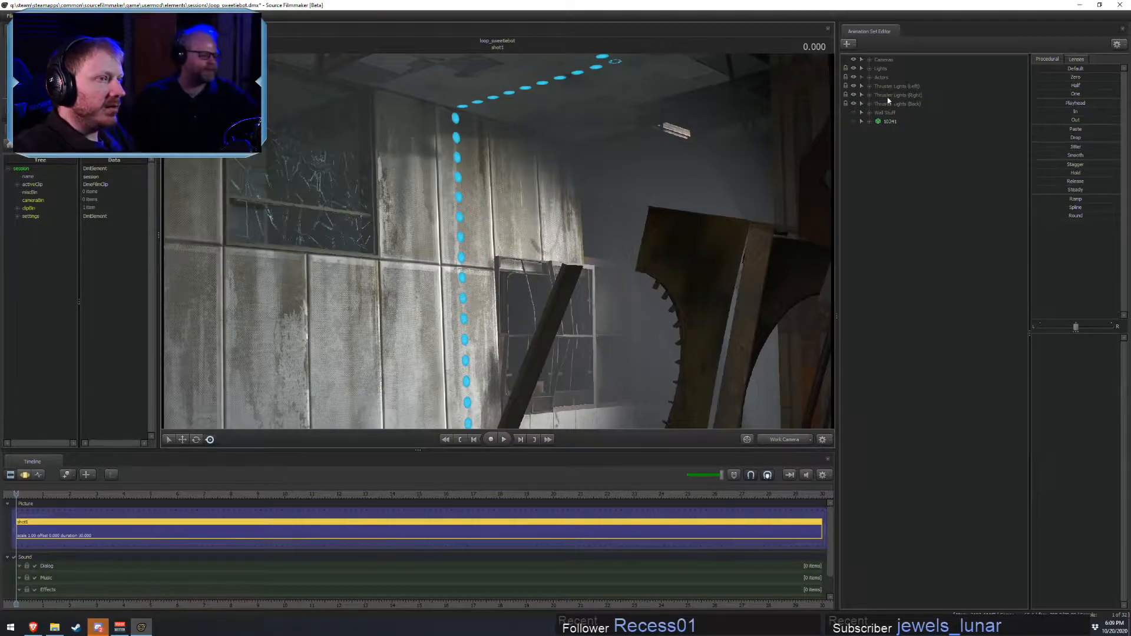
- Expand the Lights group, hide Back Light 1, 2 and 3 to compare the wall lighting, and show them again
left_click(869, 69)
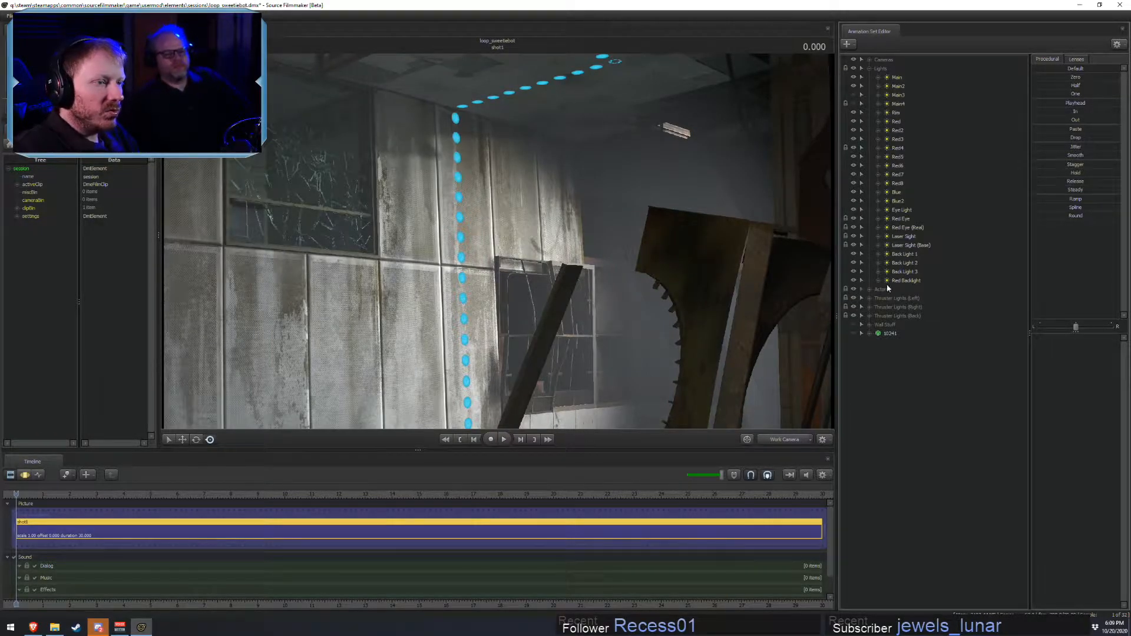
left_click(854, 254)
left_click(853, 263)
left_click(853, 272)
left_click_drag(563, 230, 498, 245)
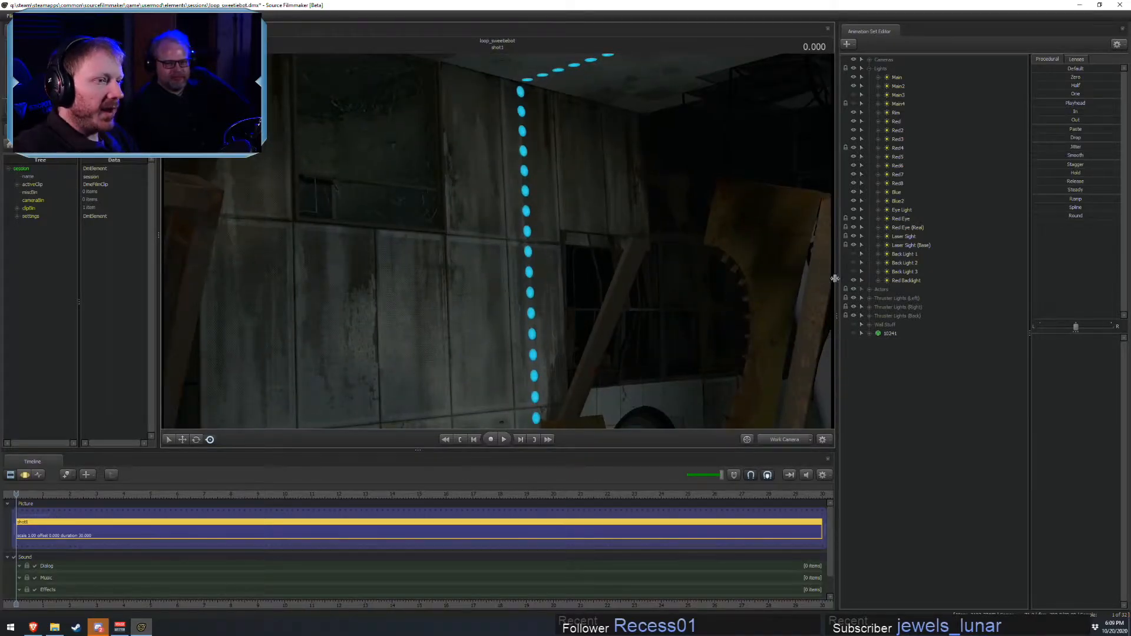
left_click(853, 255)
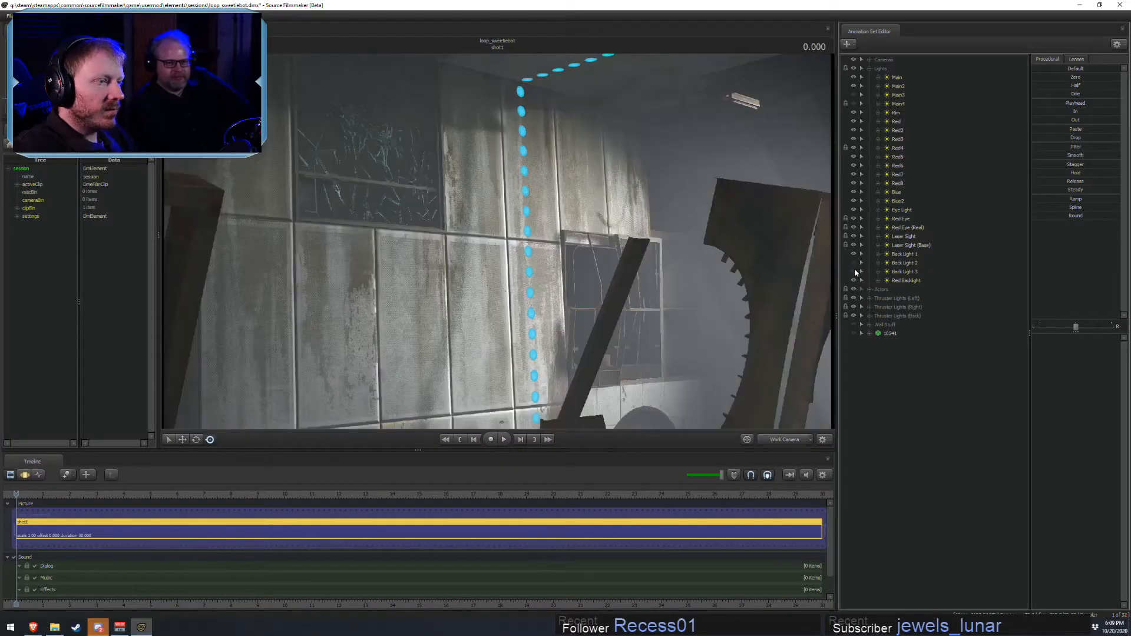
left_click(854, 273)
left_click(853, 264)
- Show the Wall Stuff group again and view the rebuilt wall and ceiling from further back
left_click_drag(562, 236, 542, 177)
key("s")
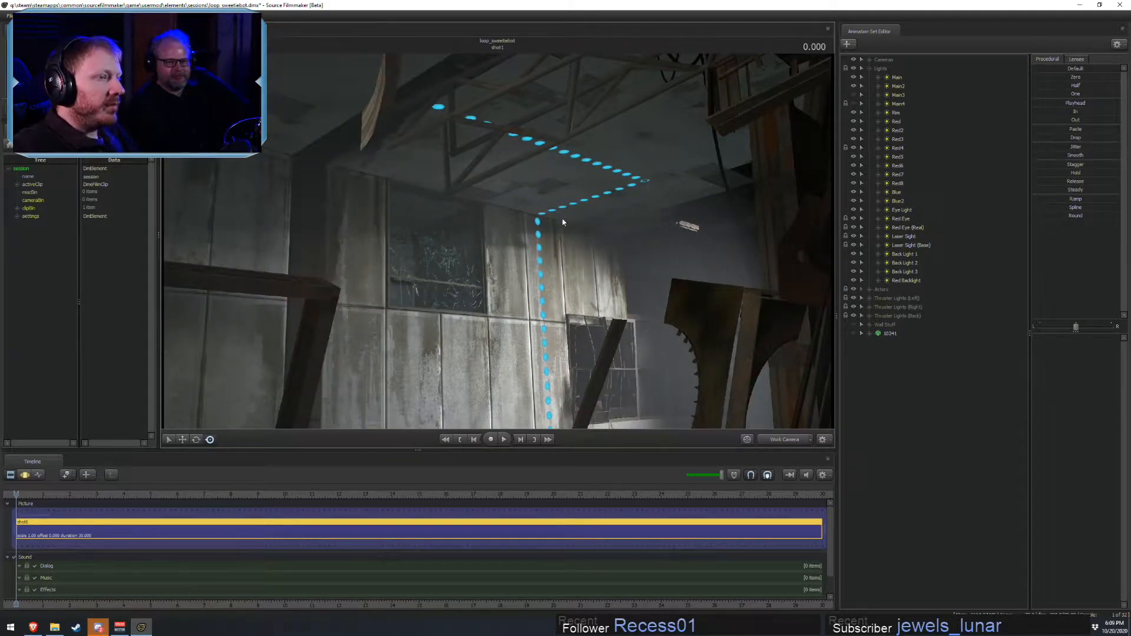
left_click(854, 324)
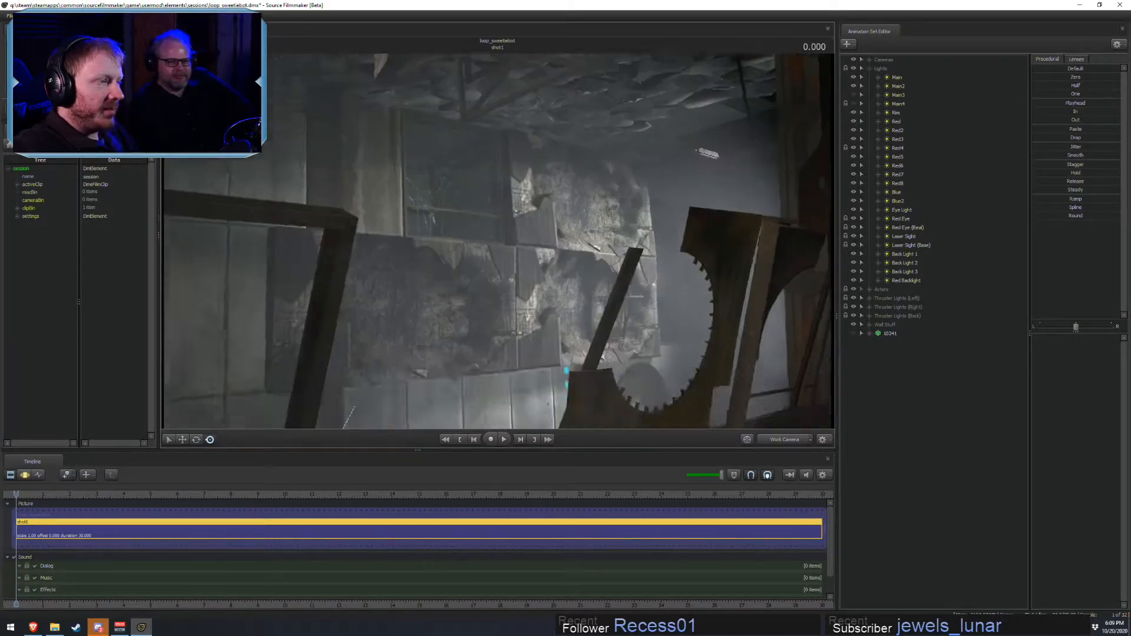
left_click_drag(498, 242, 495, 218)
key("s")
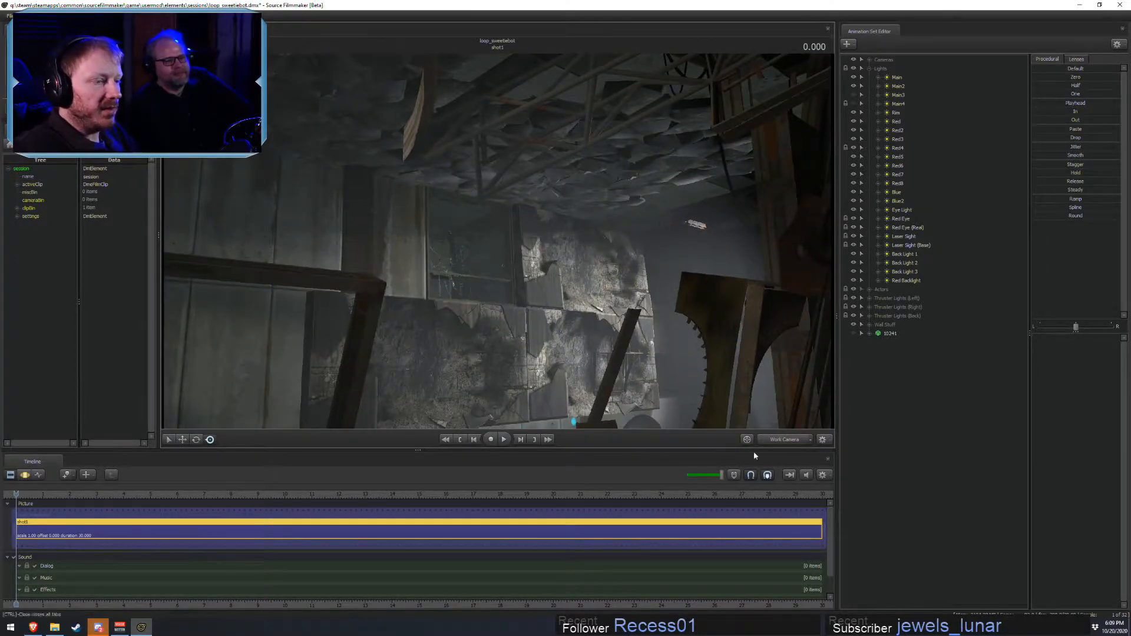
- Switch the viewport to Main Camera (Back) and show the green-screen backdrop behind the robot pony
left_click(773, 441)
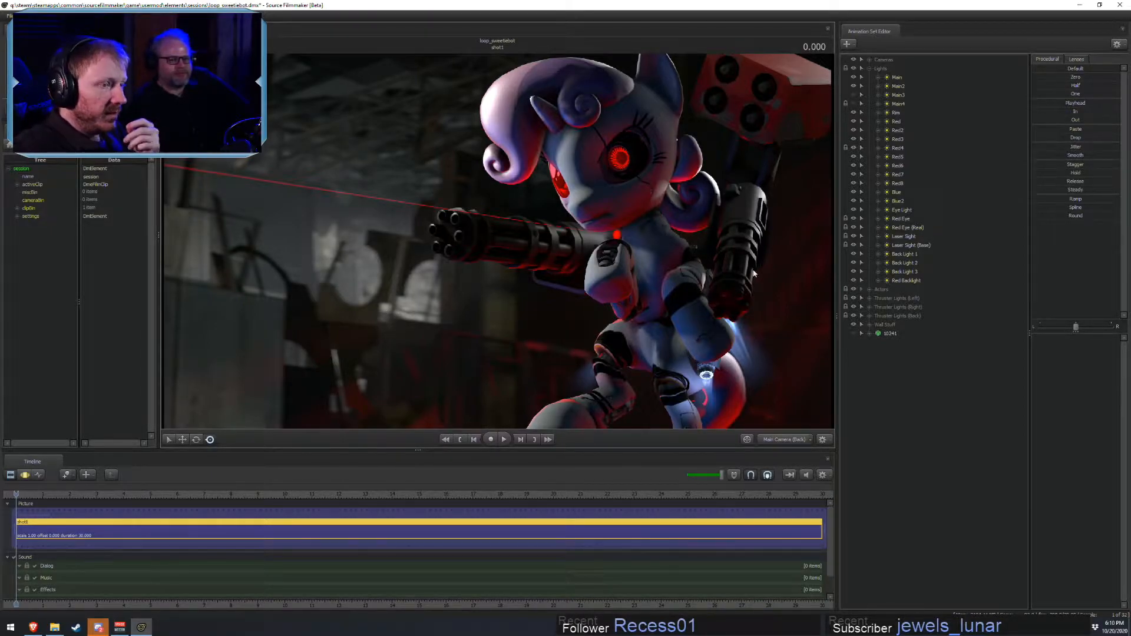
left_click(853, 334)
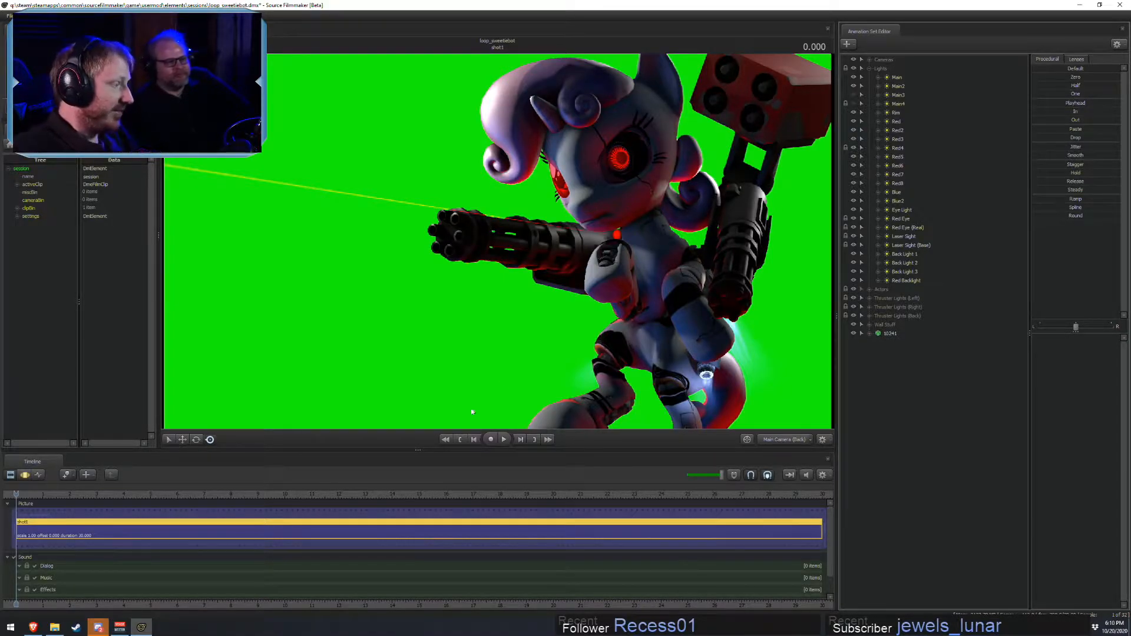
- Launch After Effects, open the recent SweetieBot - Test 02 project and maximise its window
left_click(10, 626)
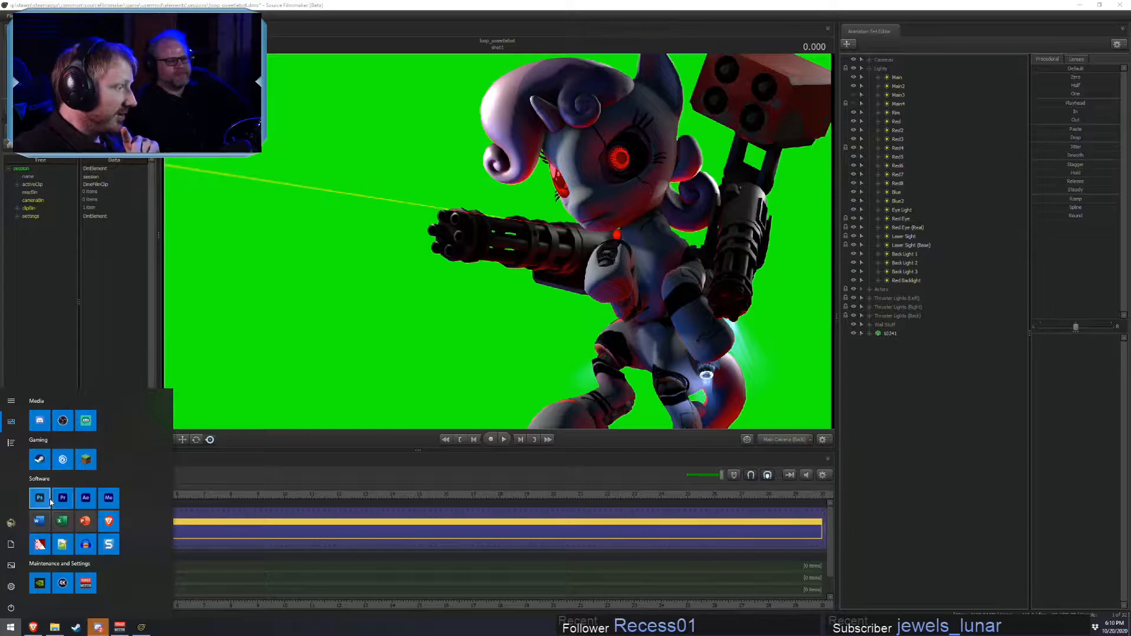
left_click(104, 502)
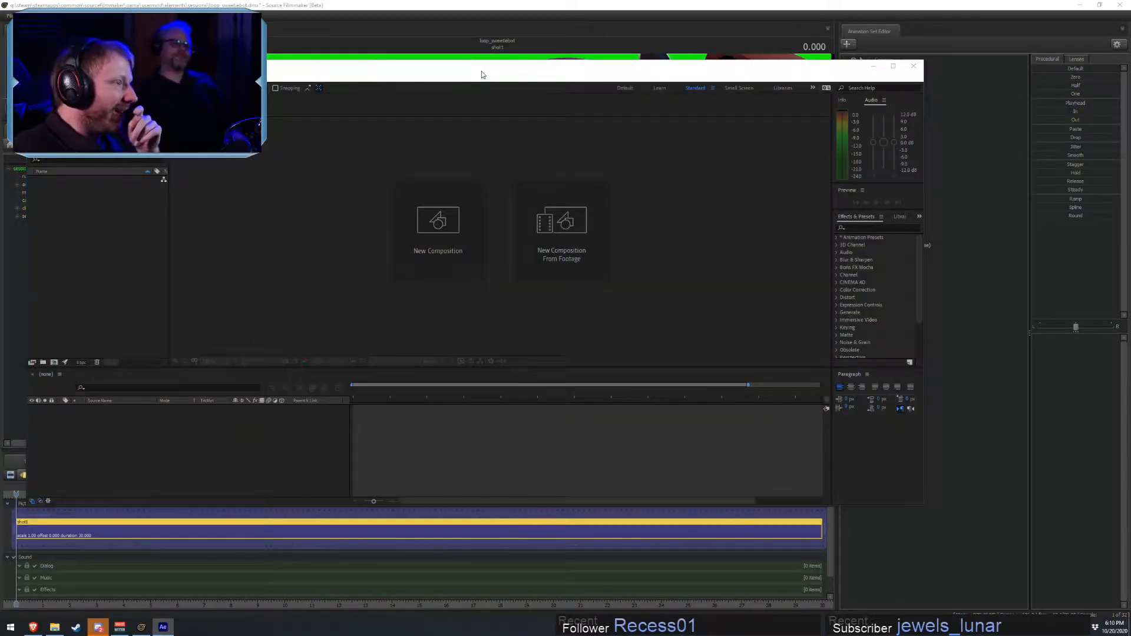
left_click_drag(494, 69, 500, 124)
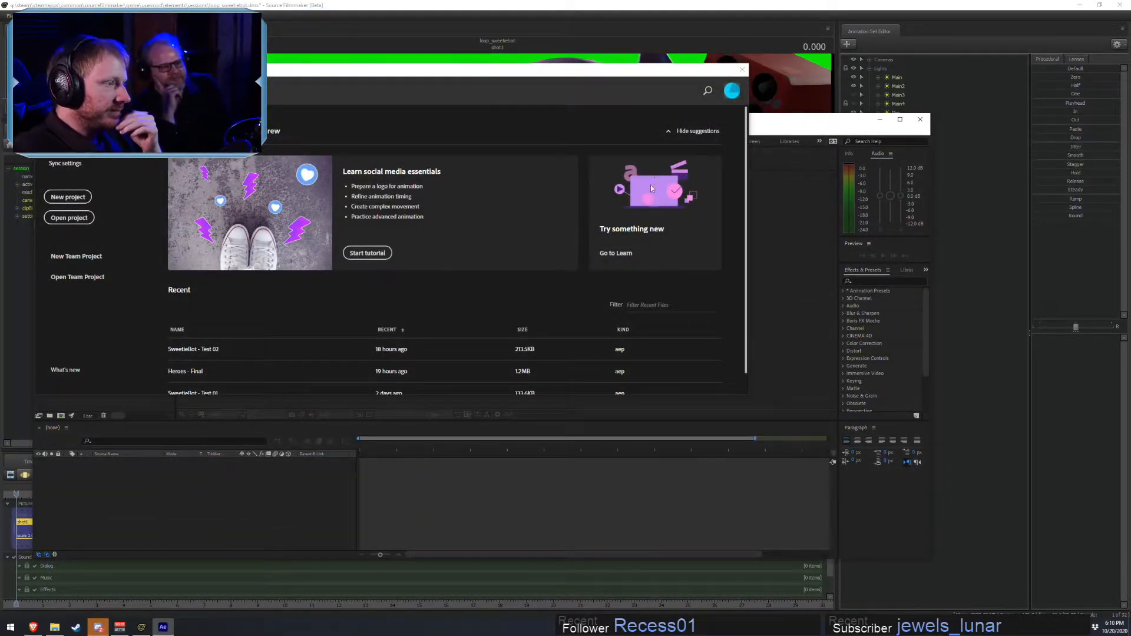
left_click(235, 352)
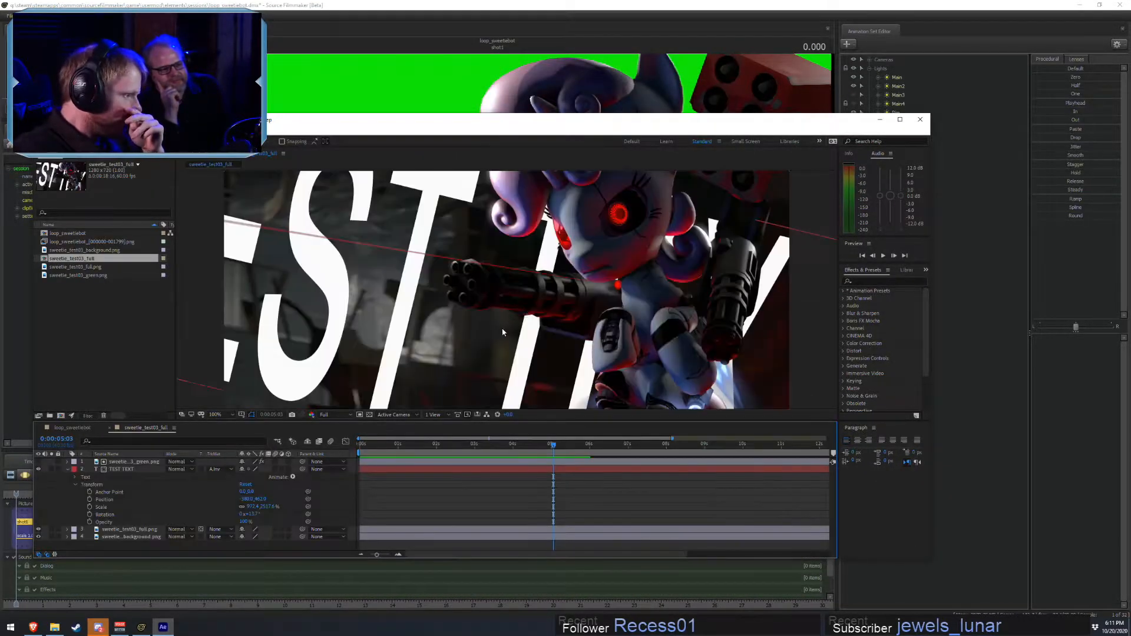
left_click_drag(632, 126, 670, 1)
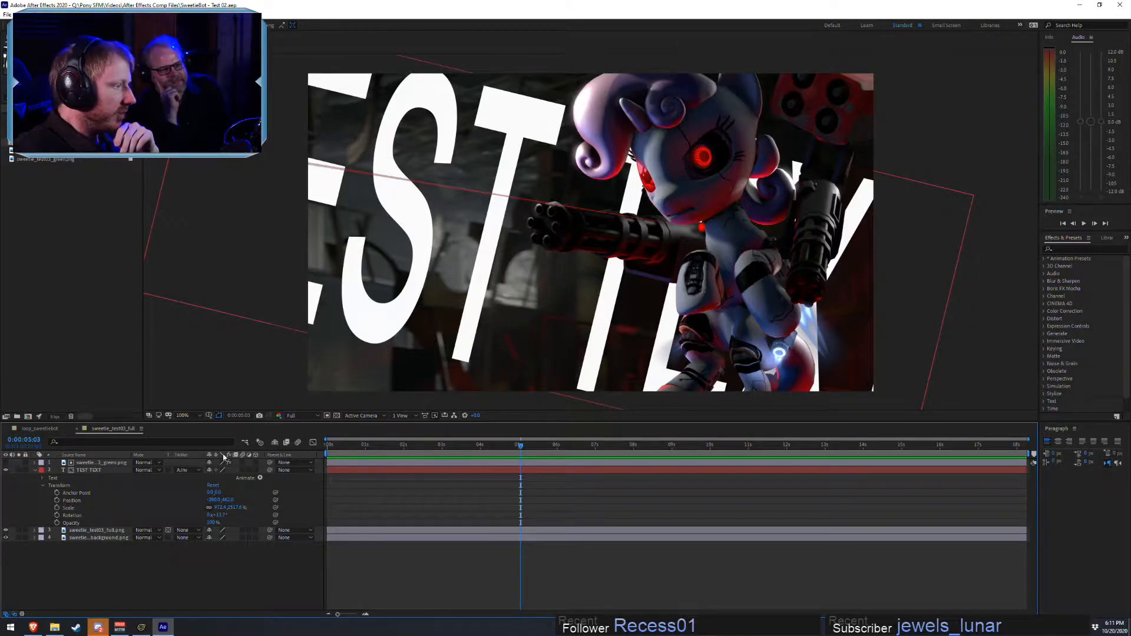
- Shift the TEST TEXT layer rightwards behind the robot pony and turn off its visibility
left_click(363, 317)
left_click_drag(364, 318, 419, 314)
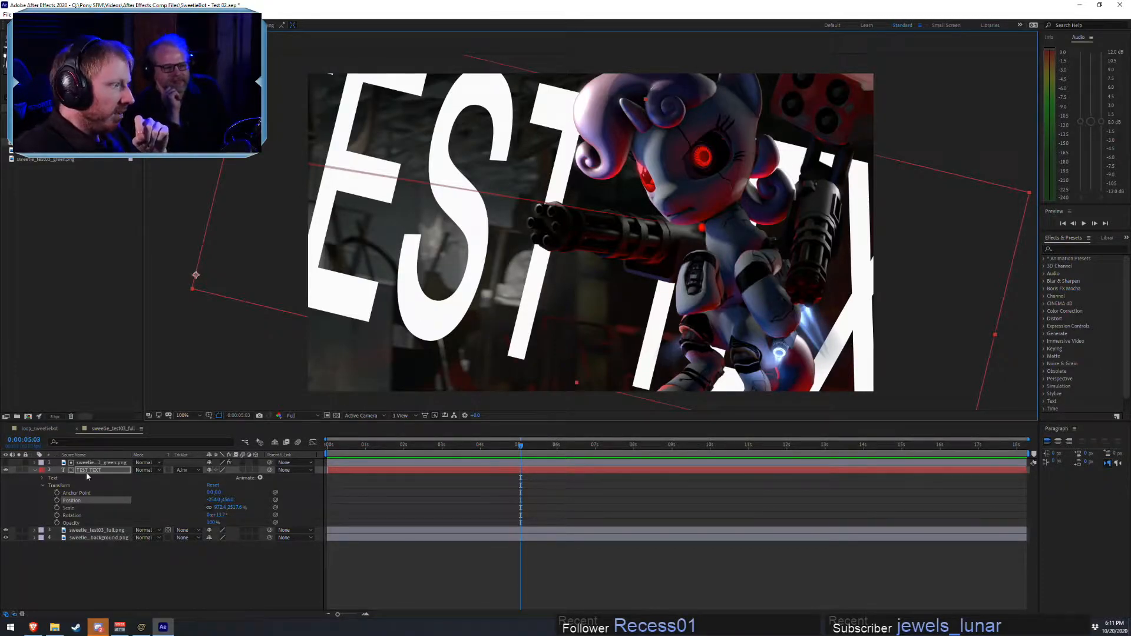
left_click(5, 470)
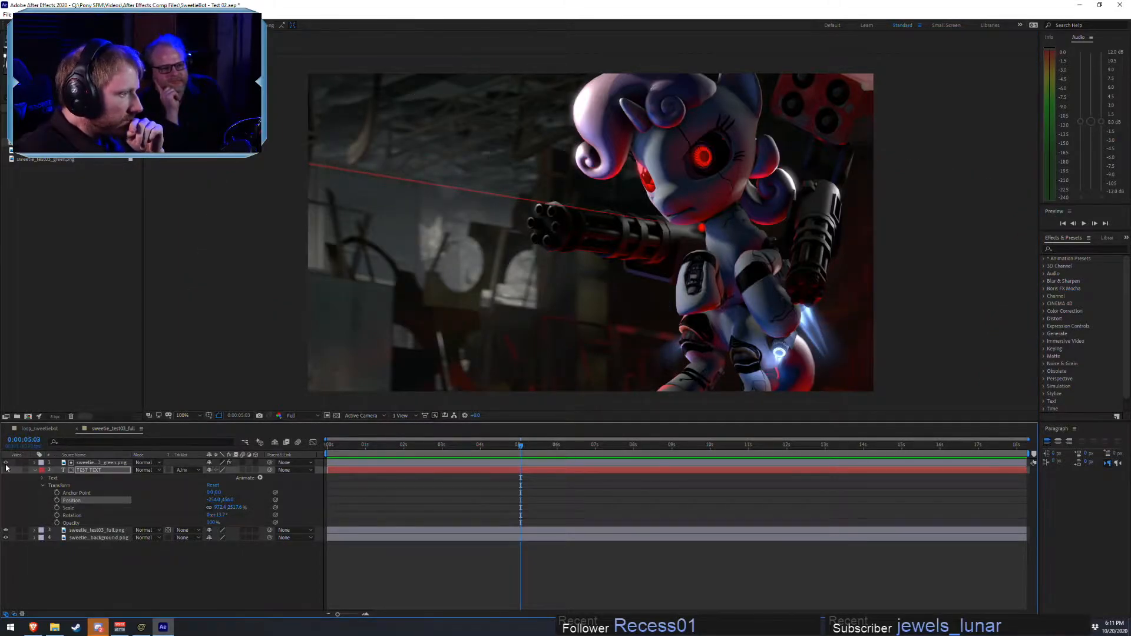
- Open the effect settings of the sweetie_test03_green.png layer and compare the image with its keying effect off and on
left_click(91, 463)
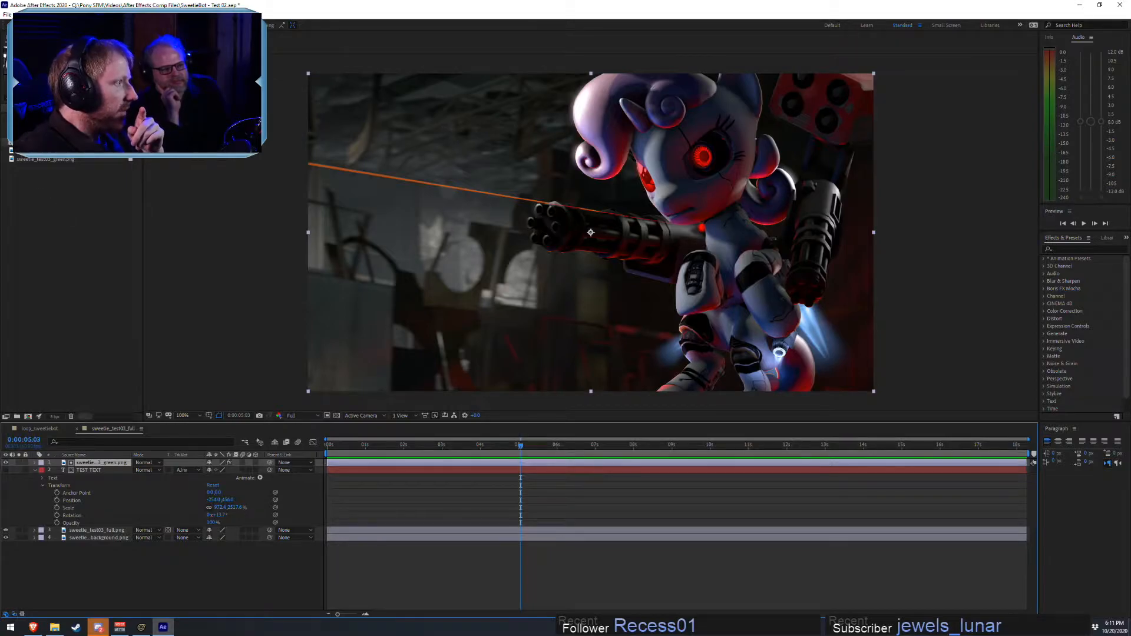
left_click(71, 38)
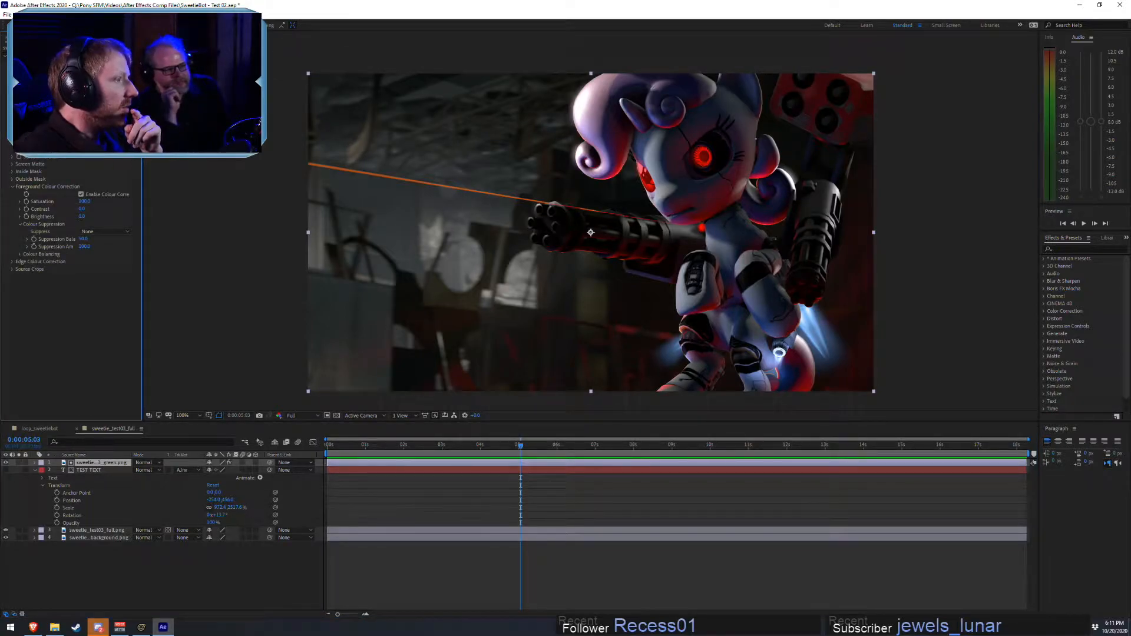
left_click(12, 56)
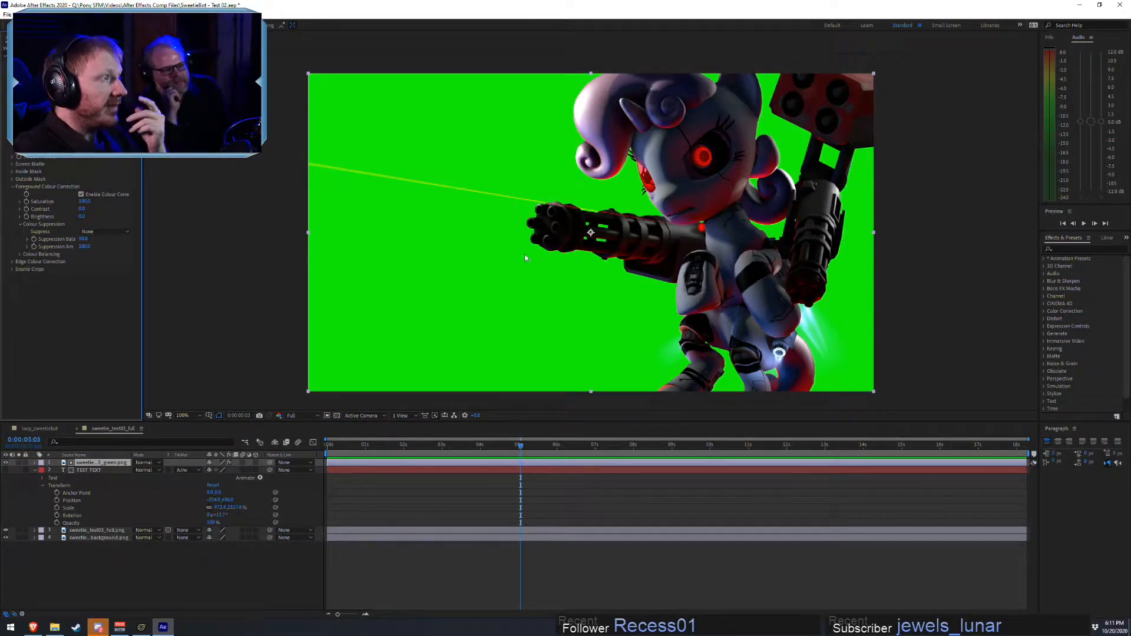
left_click_drag(142, 231, 218, 234)
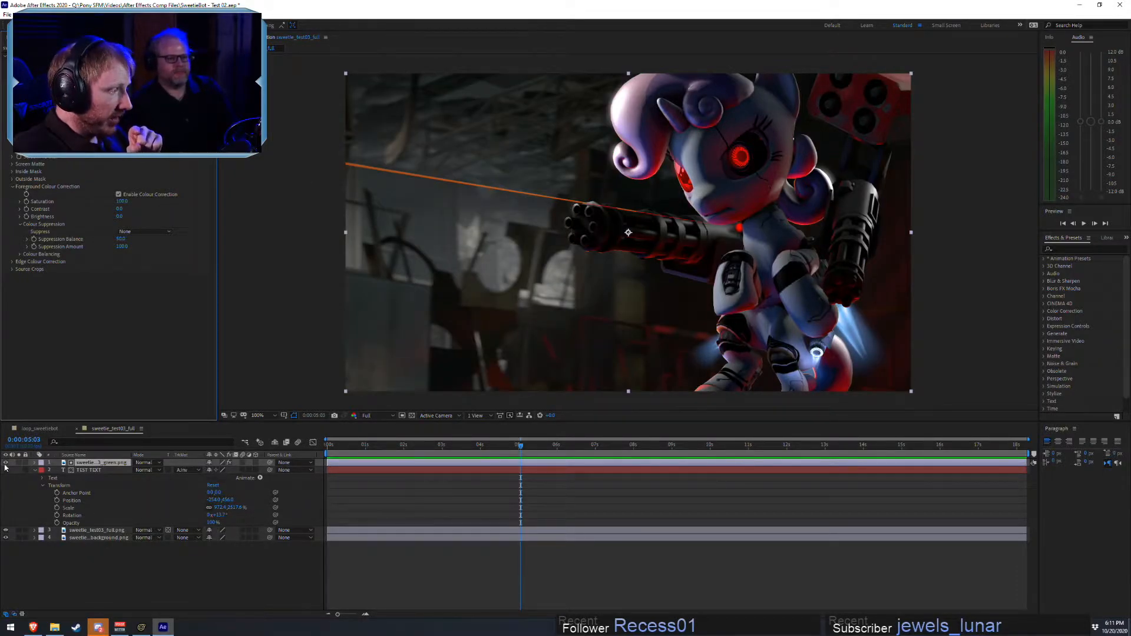
- Toggle the visibility of the sweetie_test03_green.png layer repeatedly to compare the laser line and thruster glow with the full render
left_click(12, 543)
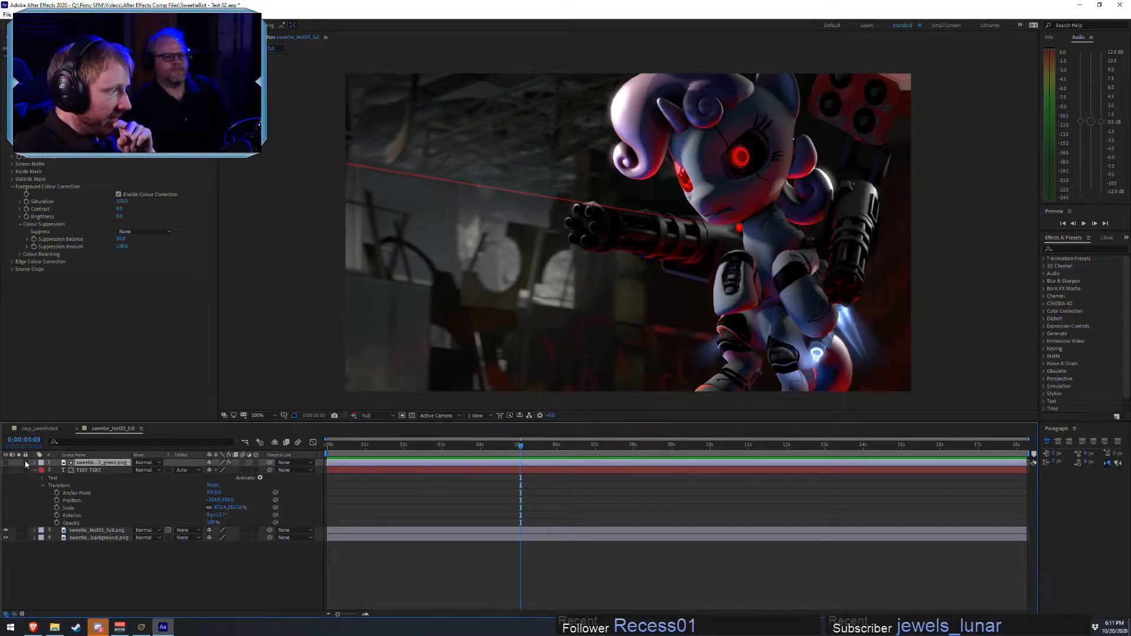
left_click(5, 463)
left_click(5, 463)
left_click(5, 463)
left_click(5, 463)
left_click(4, 463)
left_click(4, 464)
left_click(5, 464)
left_click(5, 463)
left_click(5, 463)
left_click(4, 463)
left_click(5, 463)
left_click(4, 463)
left_click(4, 463)
left_click(5, 463)
left_click(4, 463)
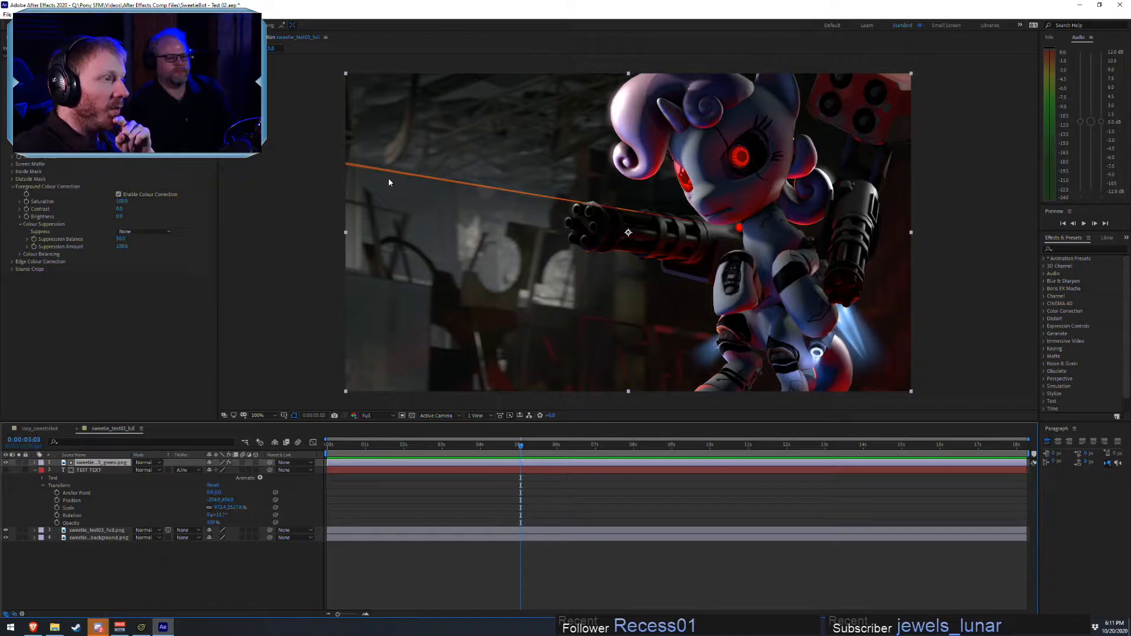
left_click(7, 463)
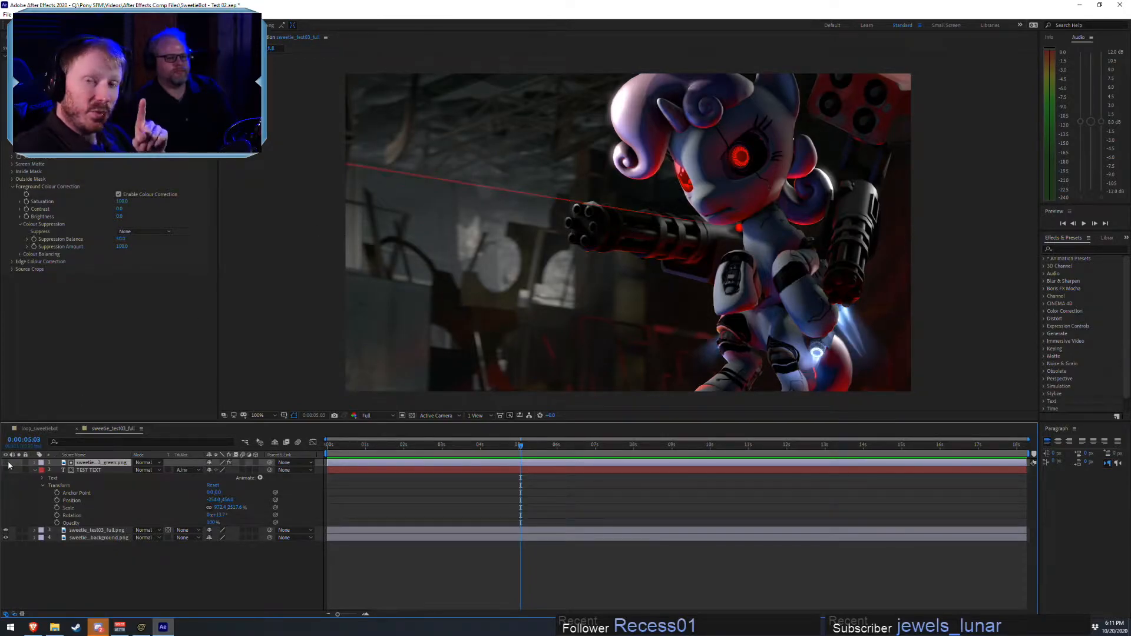
left_click(8, 463)
left_click(7, 463)
left_click(7, 463)
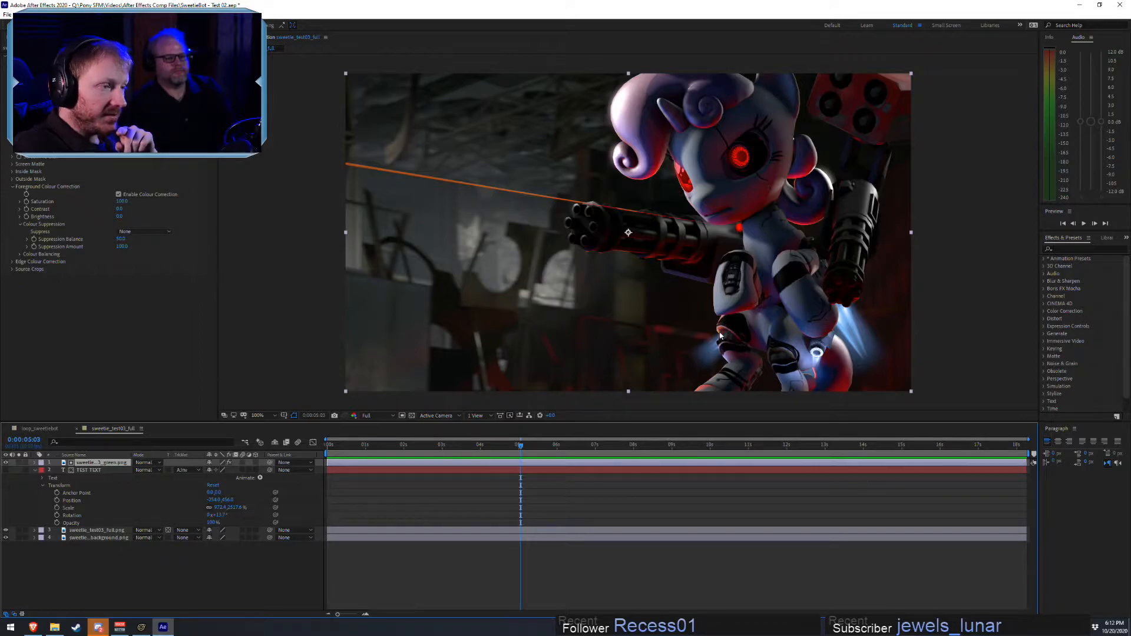
left_click(6, 463)
left_click(6, 463)
left_click(5, 463)
left_click(6, 463)
left_click(5, 463)
left_click(6, 463)
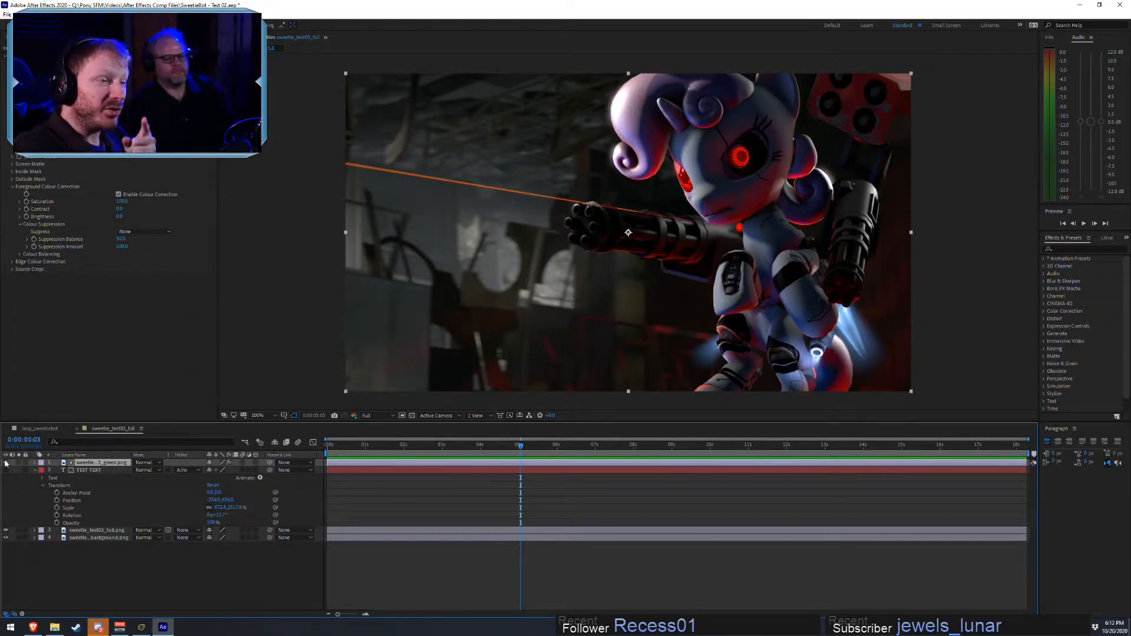
- Hide the sweetie_test03_green.png layer and show the TEST TEXT layer
left_click(6, 463)
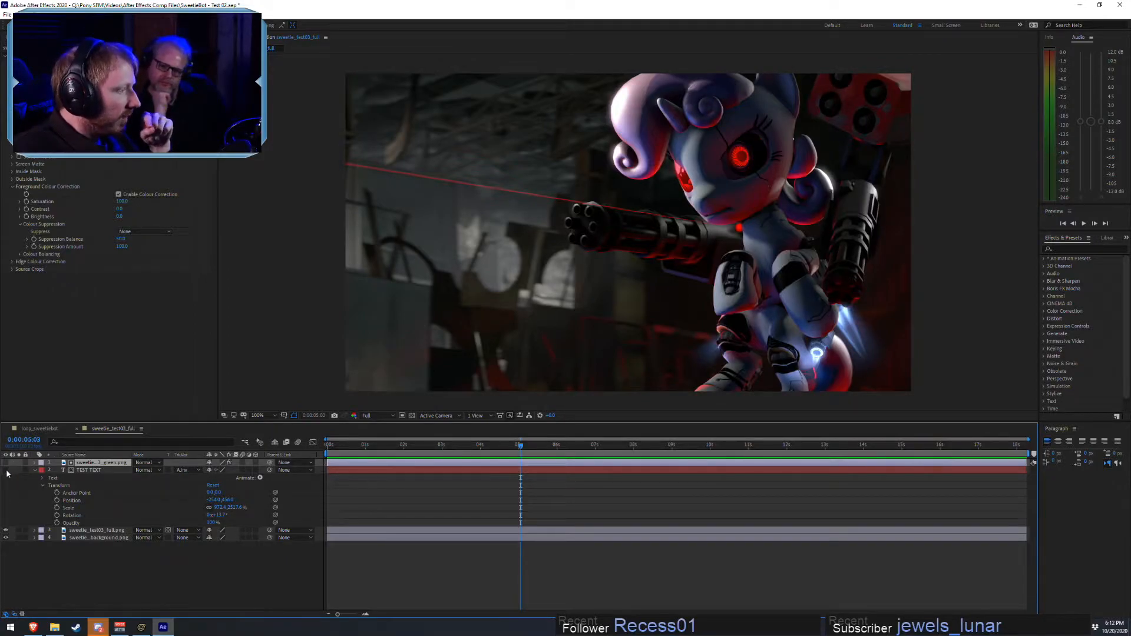
left_click(6, 471)
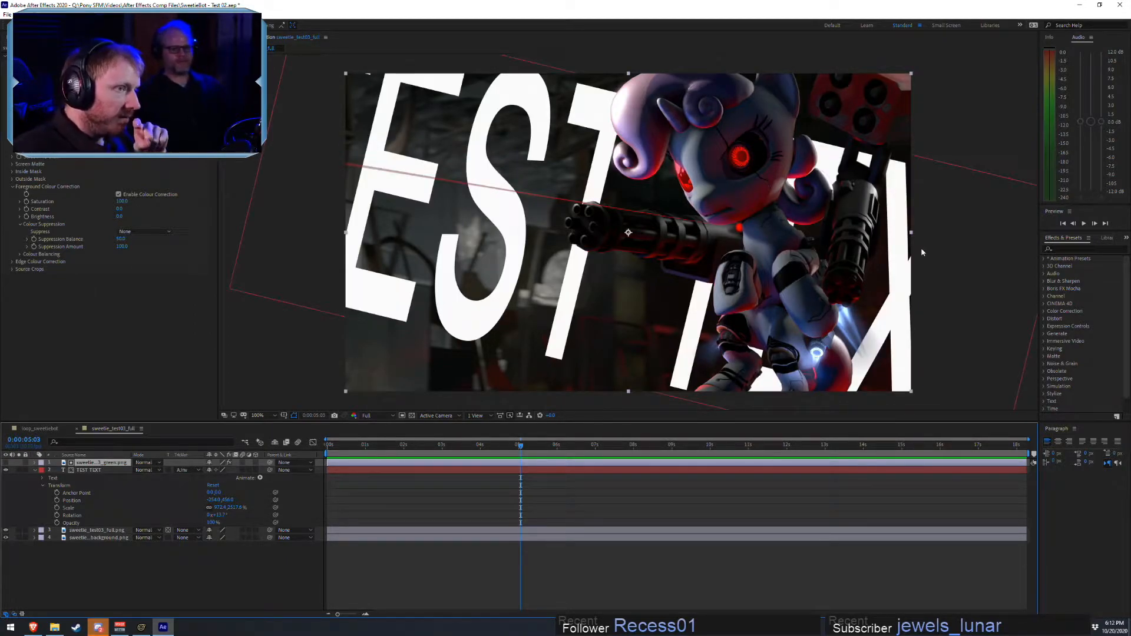
- Try the Alpha Matte option as the TEST TEXT layer's track matte and restore Alpha Inverted Matte
left_click(188, 471)
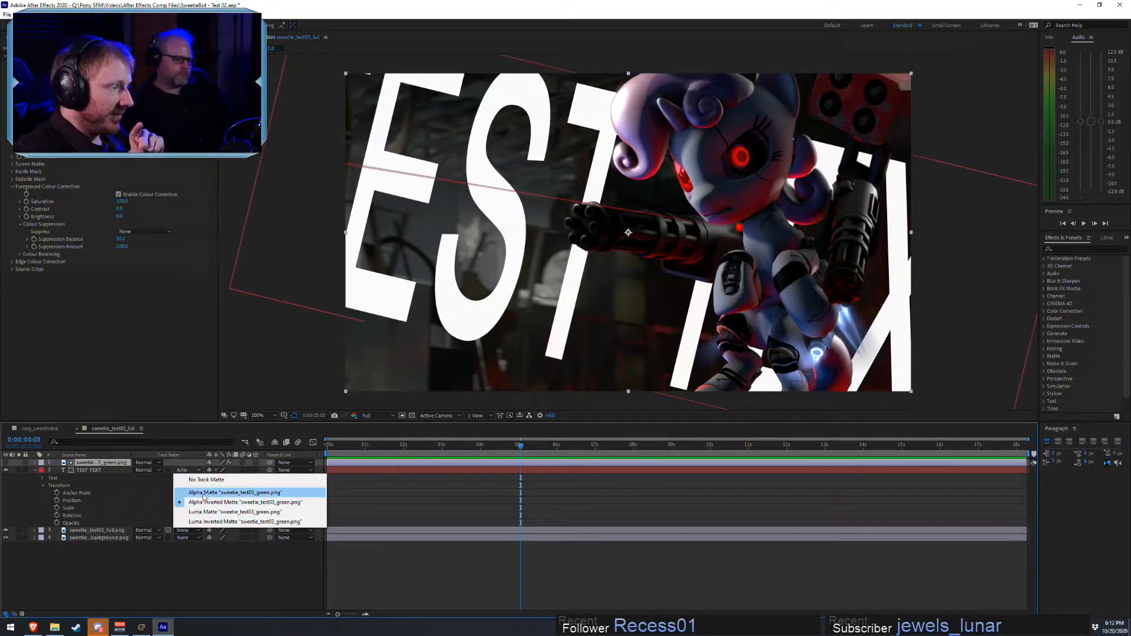
left_click(204, 493)
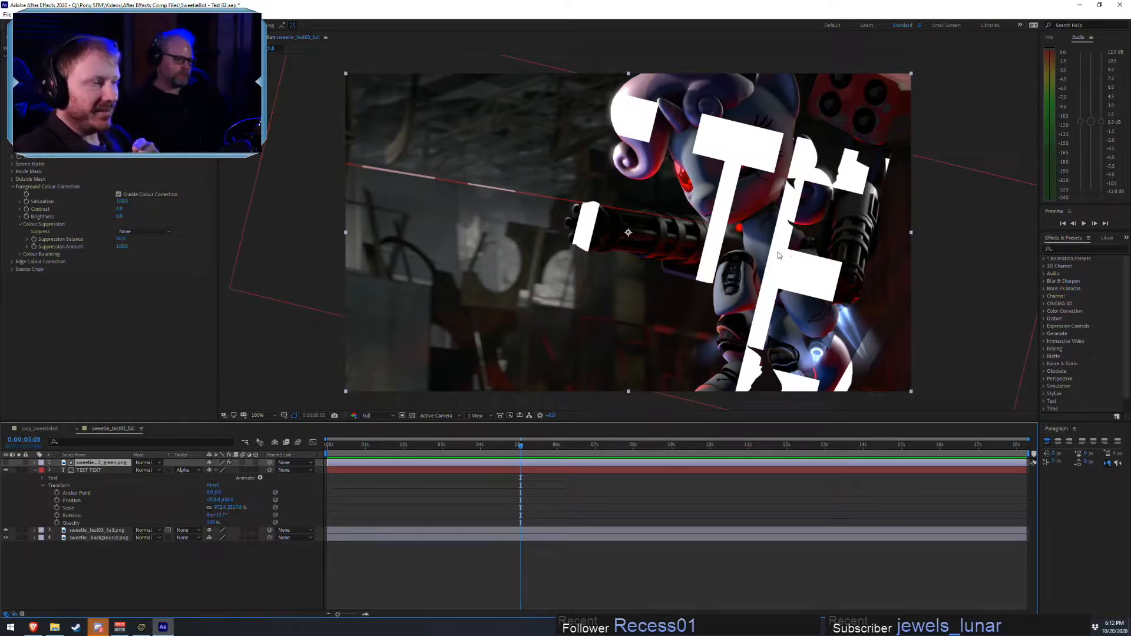
left_click(184, 471)
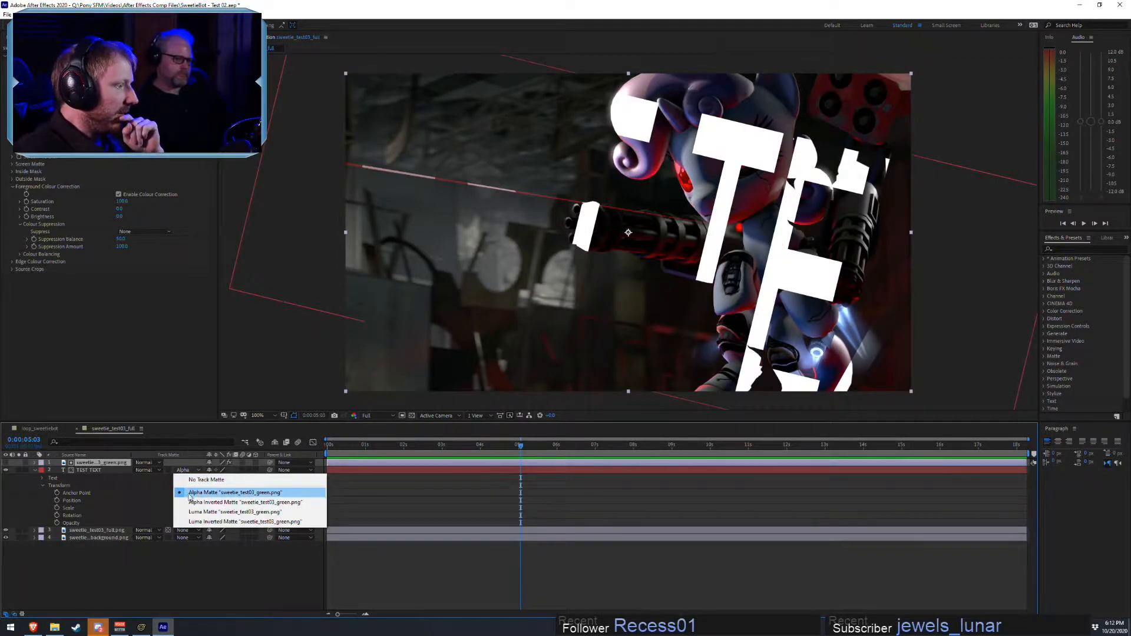
left_click(190, 500)
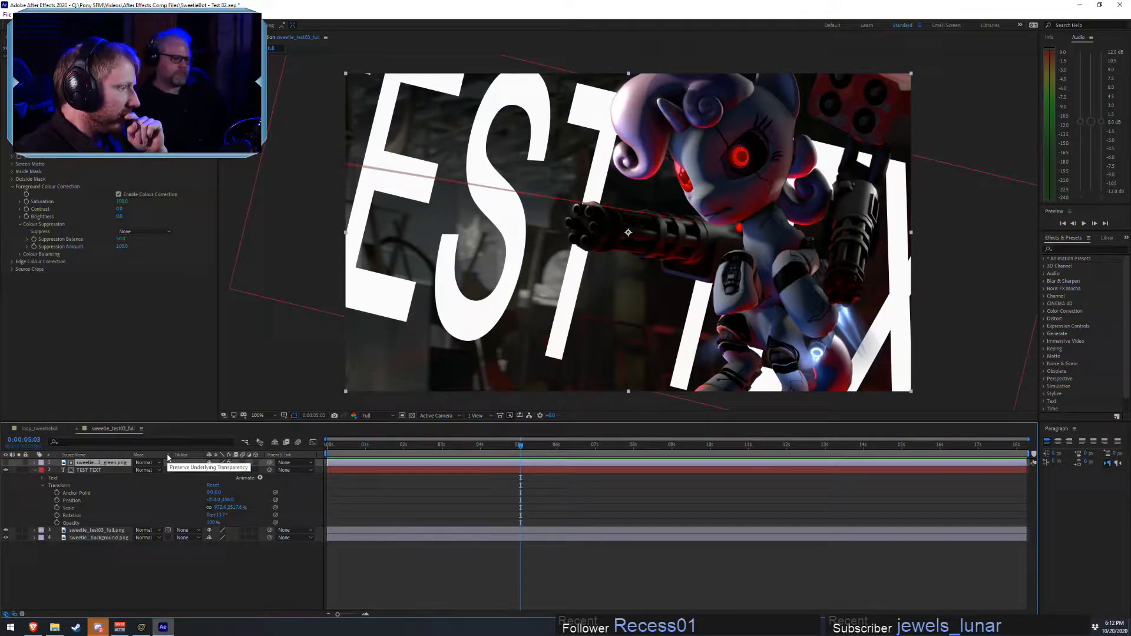
- Toggle Preserve Underlying Transparency on the sweetie_test03_full.png layer to check its effect on the composite, and select that layer
left_click(168, 531)
left_click(168, 530)
left_click(168, 531)
left_click(168, 531)
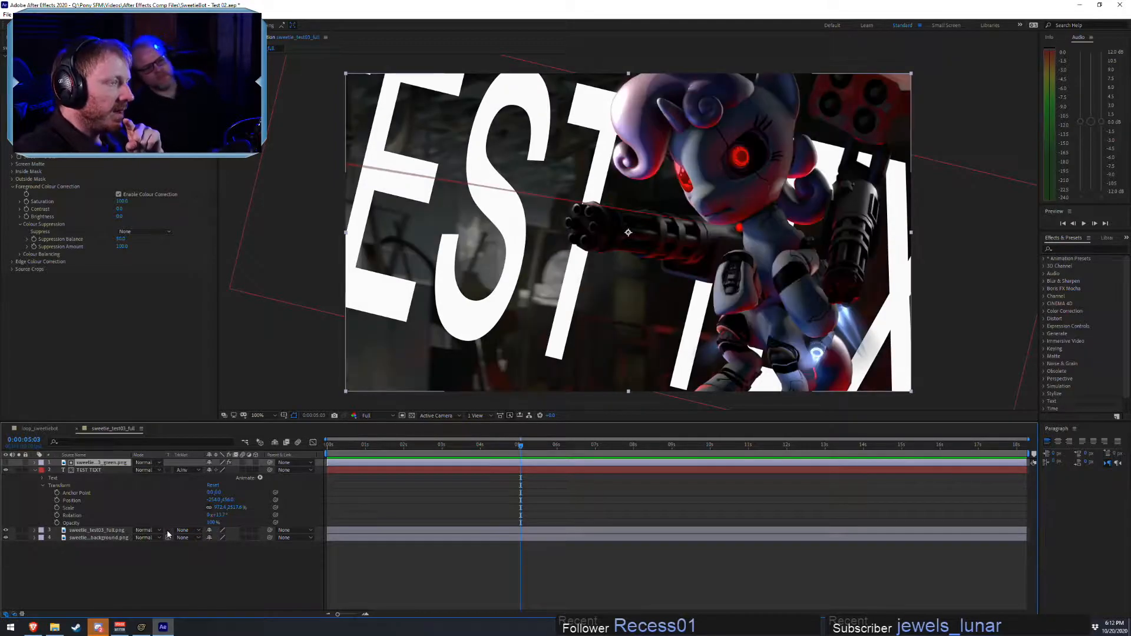
left_click(99, 531)
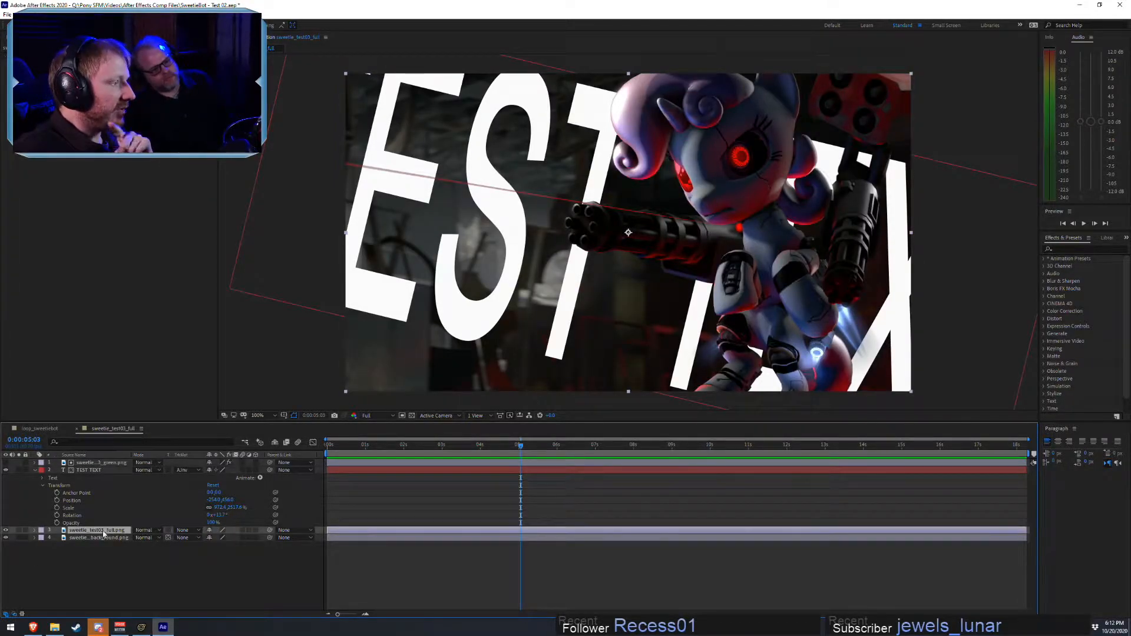
- Keep TEST TEXT on Alpha Inverted Matte and move the sweetie_test03_green.png layer up and rightwards to offset the cut-out in the text
left_click(108, 463)
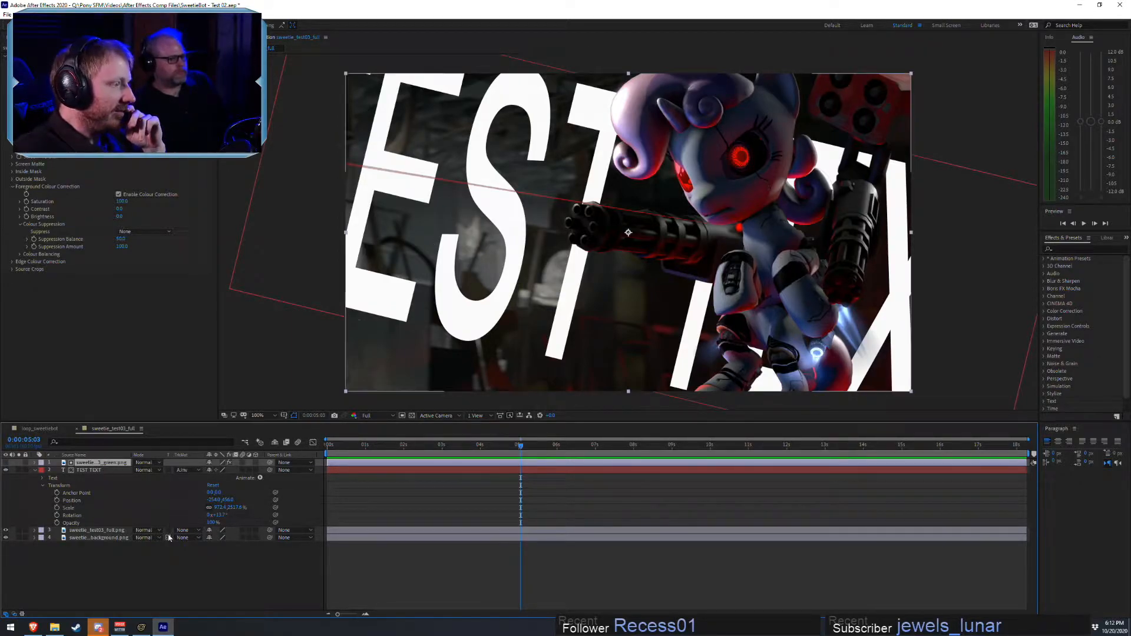
left_click(186, 470)
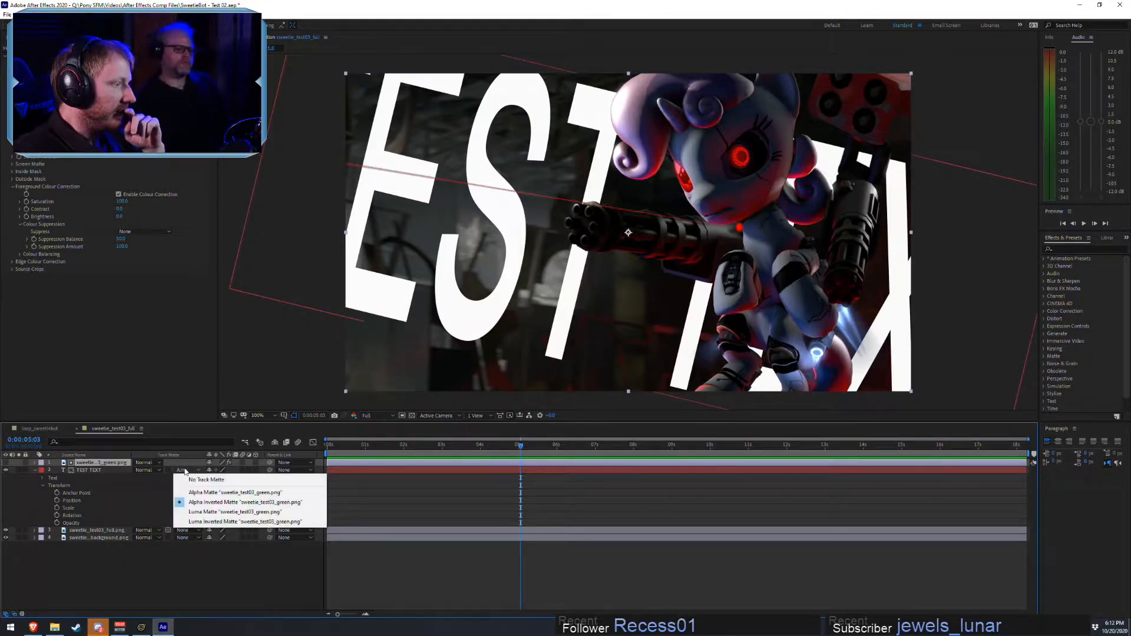
left_click(235, 502)
left_click_drag(520, 276, 549, 256)
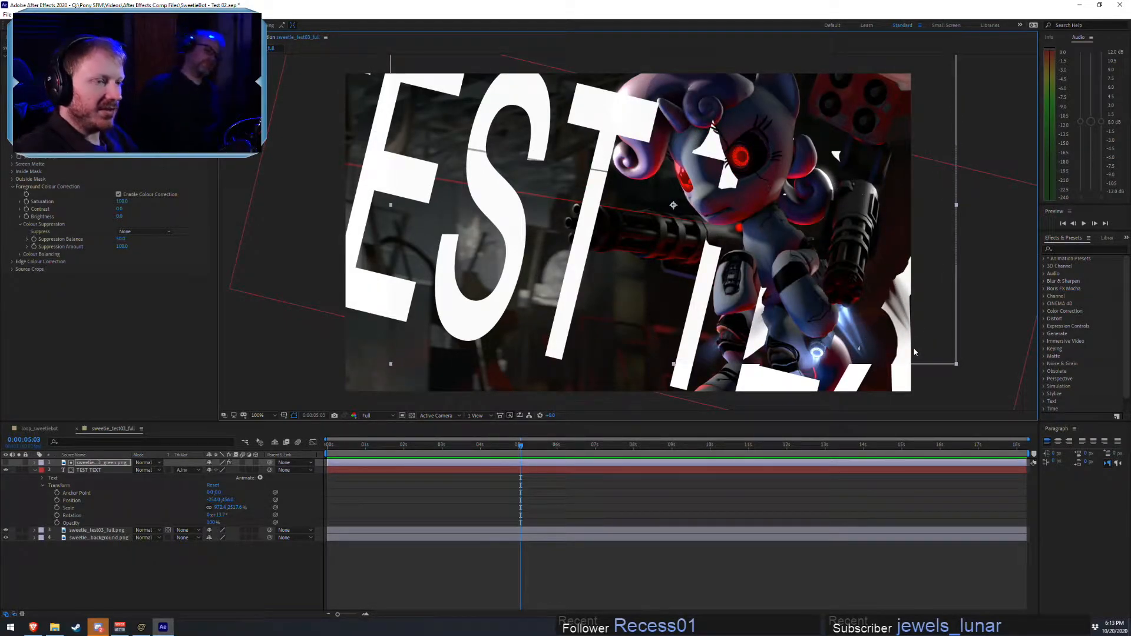
- Undo the sweetie_test03_green.png layer's move and reposition the TEST TEXT layer several times behind the pony, ending up and to the left
key("ctrl+z")
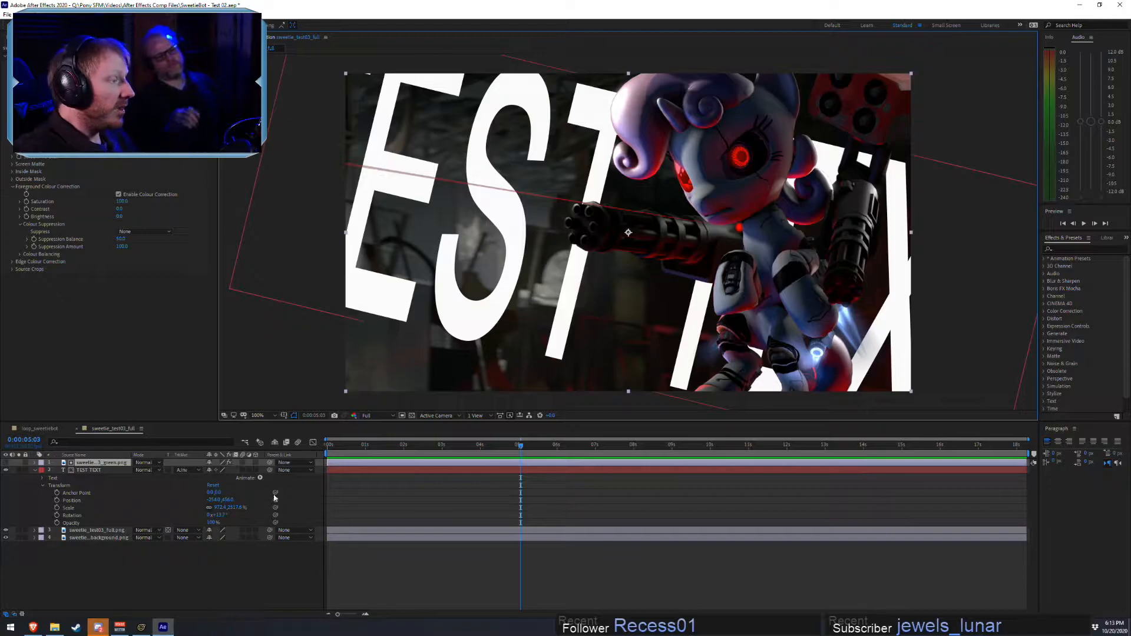
left_click(363, 309)
left_click_drag(363, 309, 482, 322)
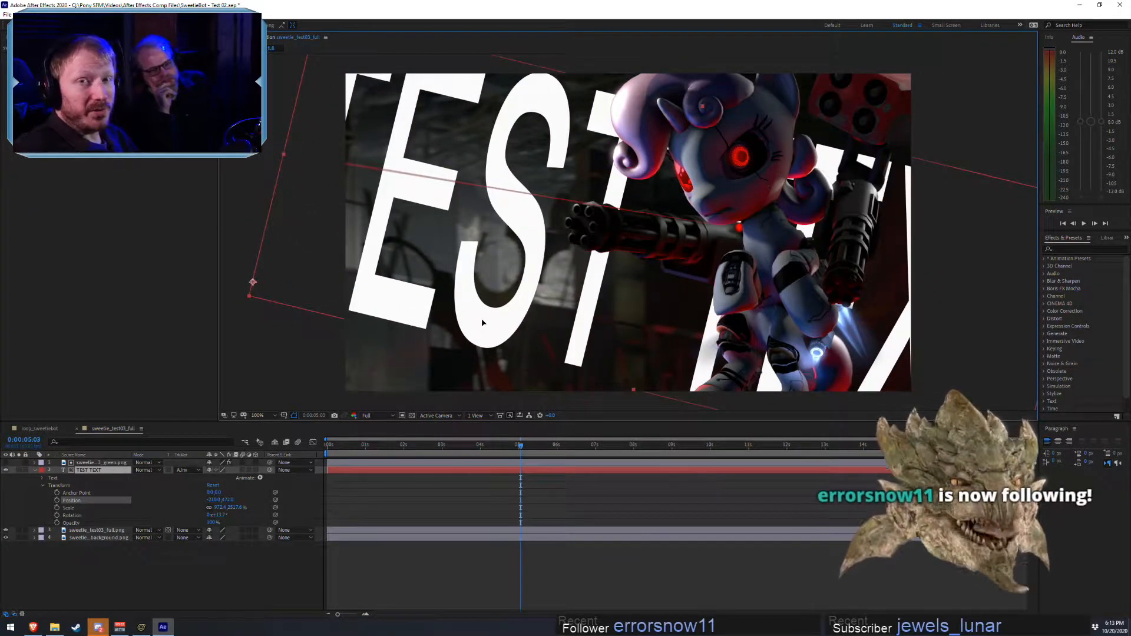
left_click_drag(482, 323, 610, 471)
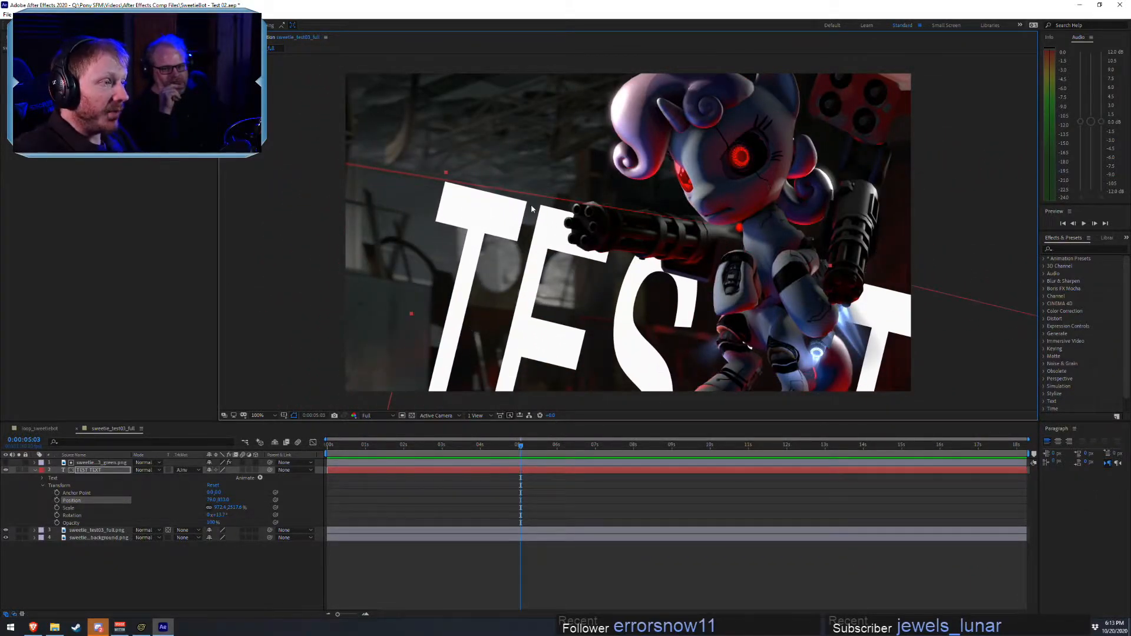
left_click_drag(518, 222, 481, 102)
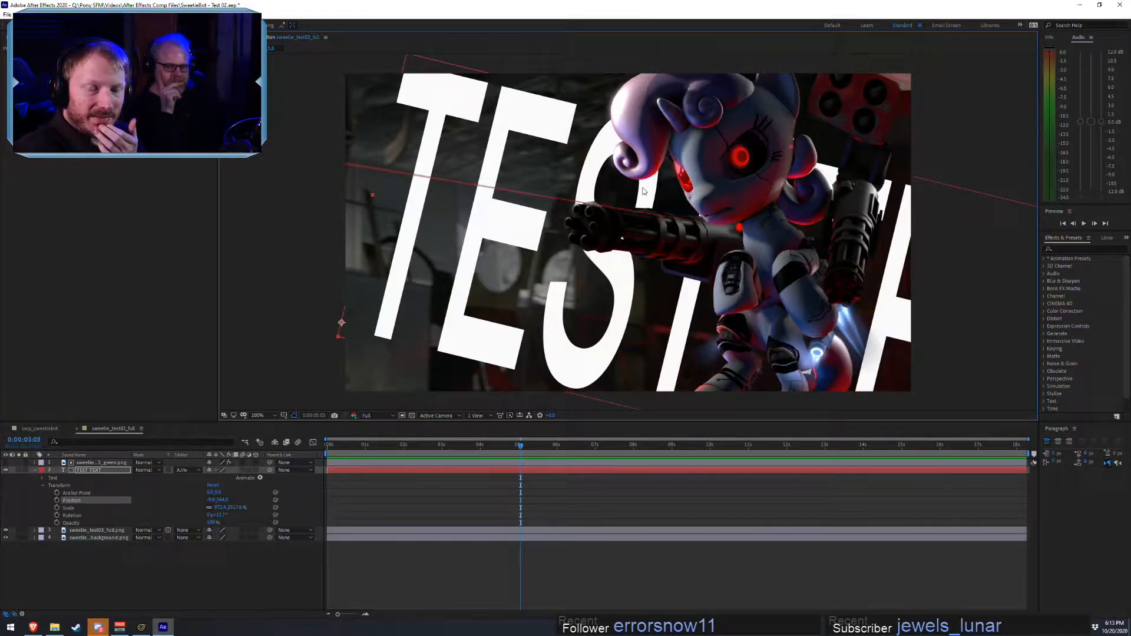
left_click_drag(577, 366, 560, 352)
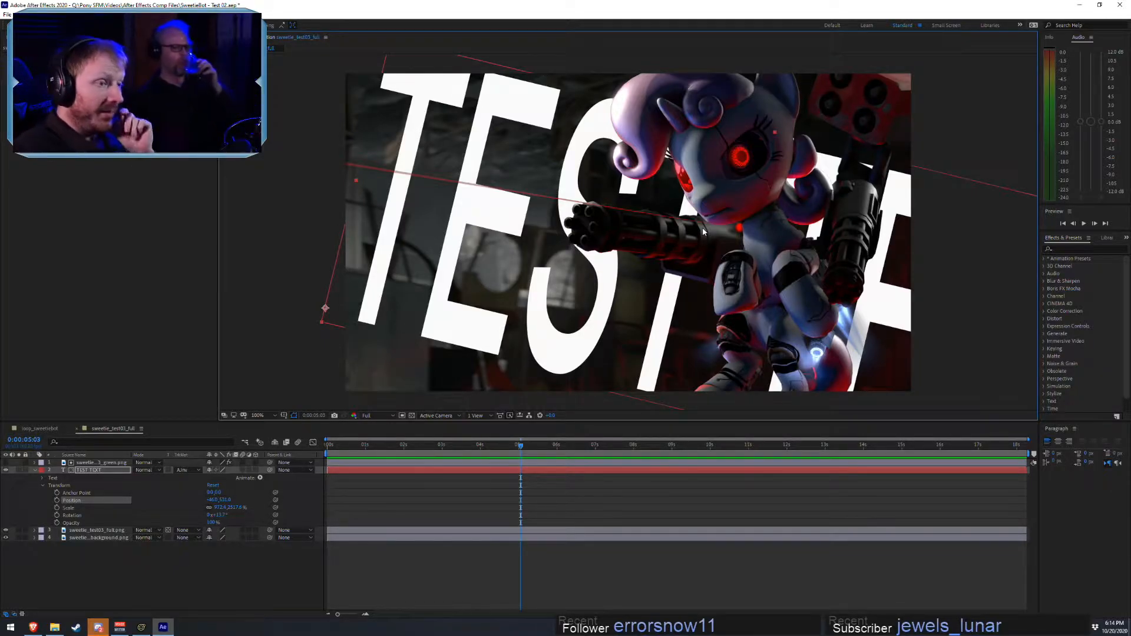
left_click_drag(614, 299, 533, 317)
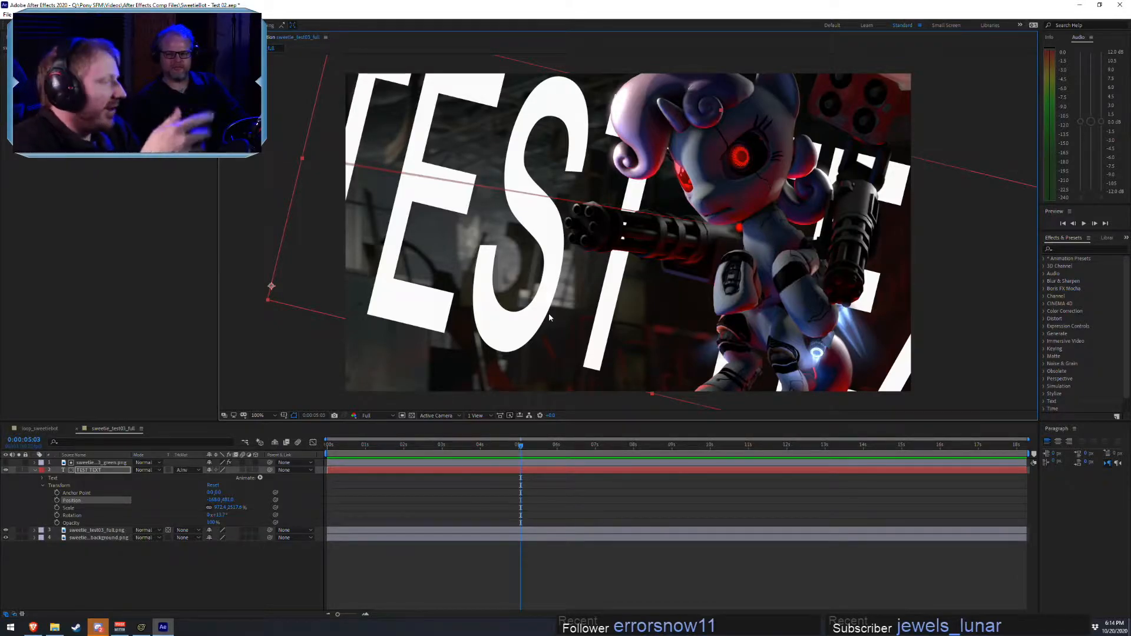
left_click_drag(502, 350, 448, 324)
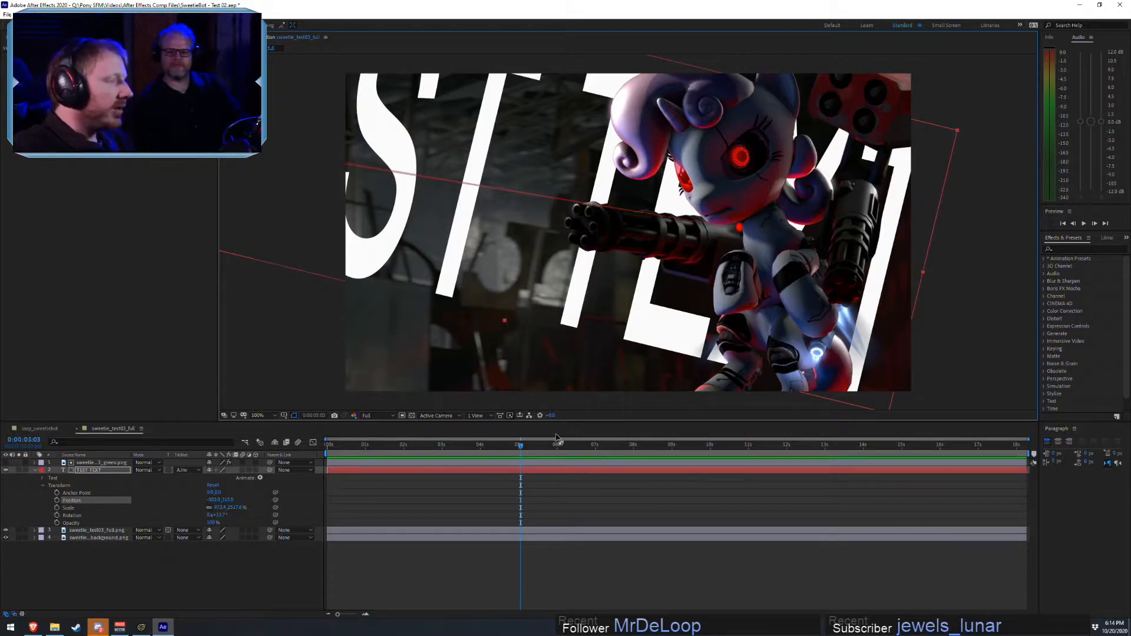
- Set the current time to 0:00:09:57 and toggle the background image layer's visibility to compare the composite with and without it
left_click_drag(521, 447, 709, 503)
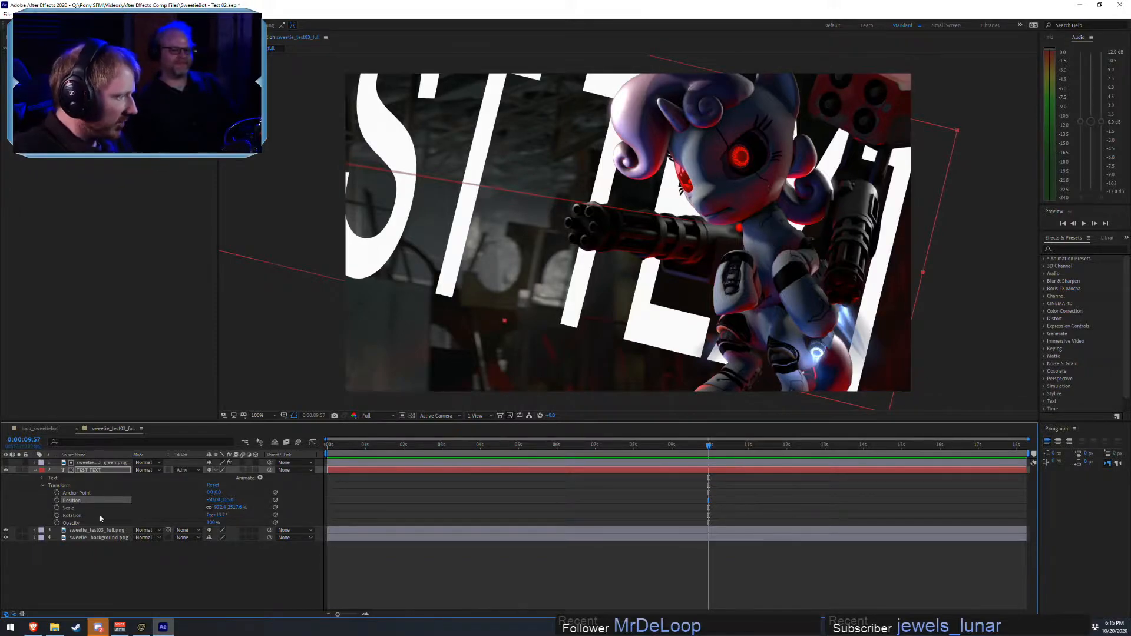
left_click(6, 537)
left_click(6, 538)
left_click(6, 538)
left_click(6, 538)
left_click(5, 537)
left_click(6, 537)
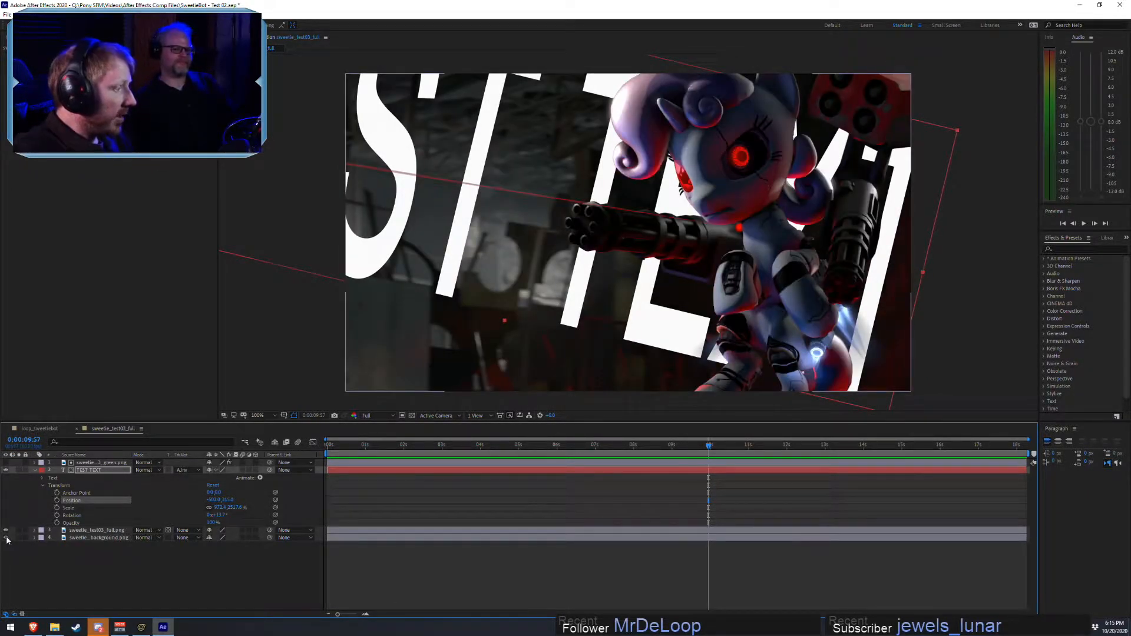
- Hide the sweetie_test03_full.png and TEST TEXT layers to isolate the background, and restore them one at a time to examine the layer stack
left_click(6, 531)
left_click(5, 470)
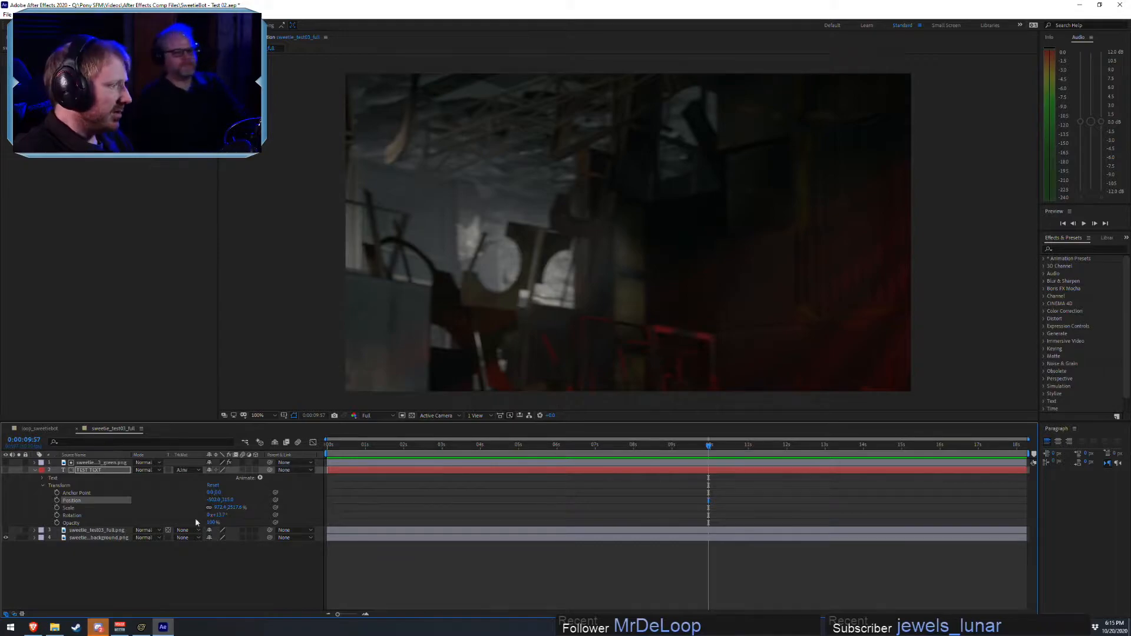
left_click(6, 530)
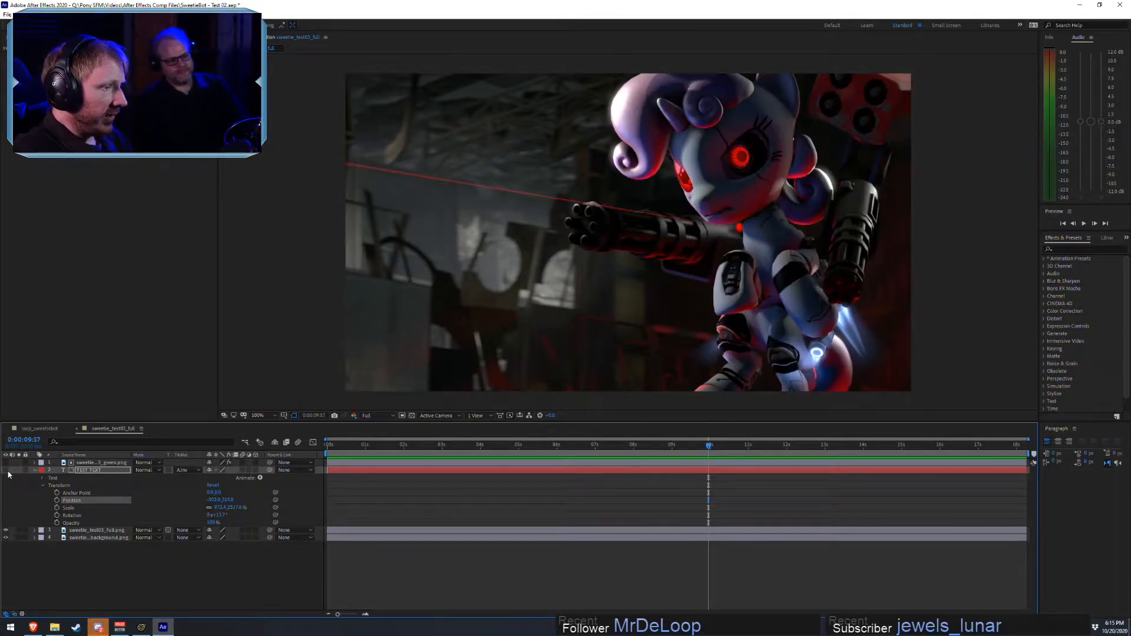
left_click(6, 470)
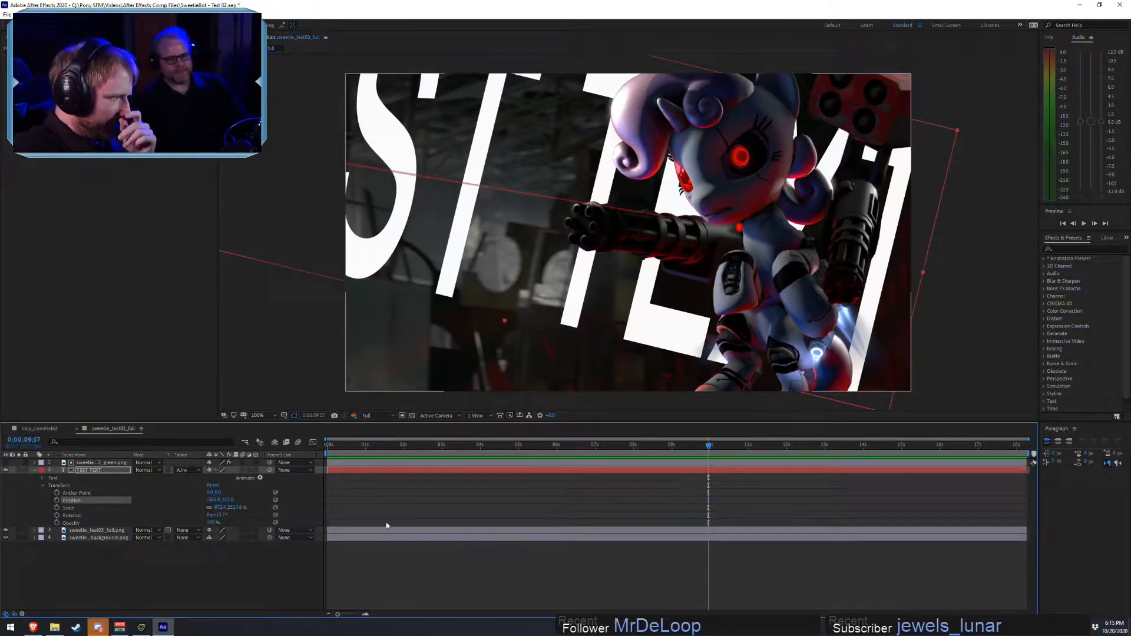
- With sweetie_test03_full.png temporarily hidden, set the time to 0:00:07:35 and move TEST TEXT down and rightwards to demonstrate the pony-shaped cut-out
left_click(6, 530)
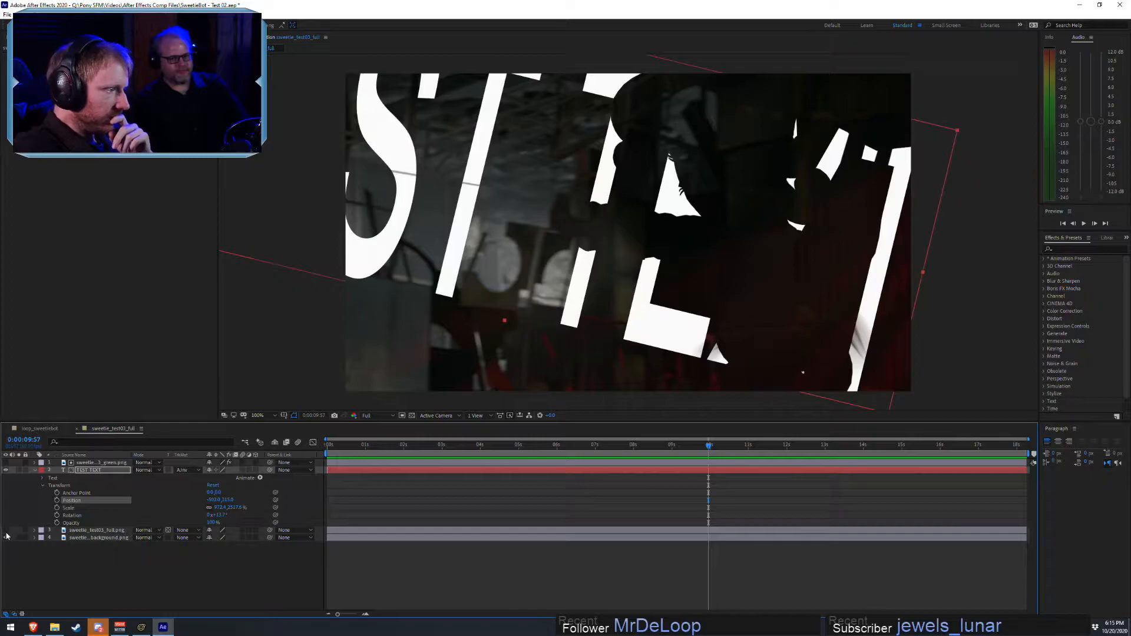
left_click_drag(709, 446, 617, 446)
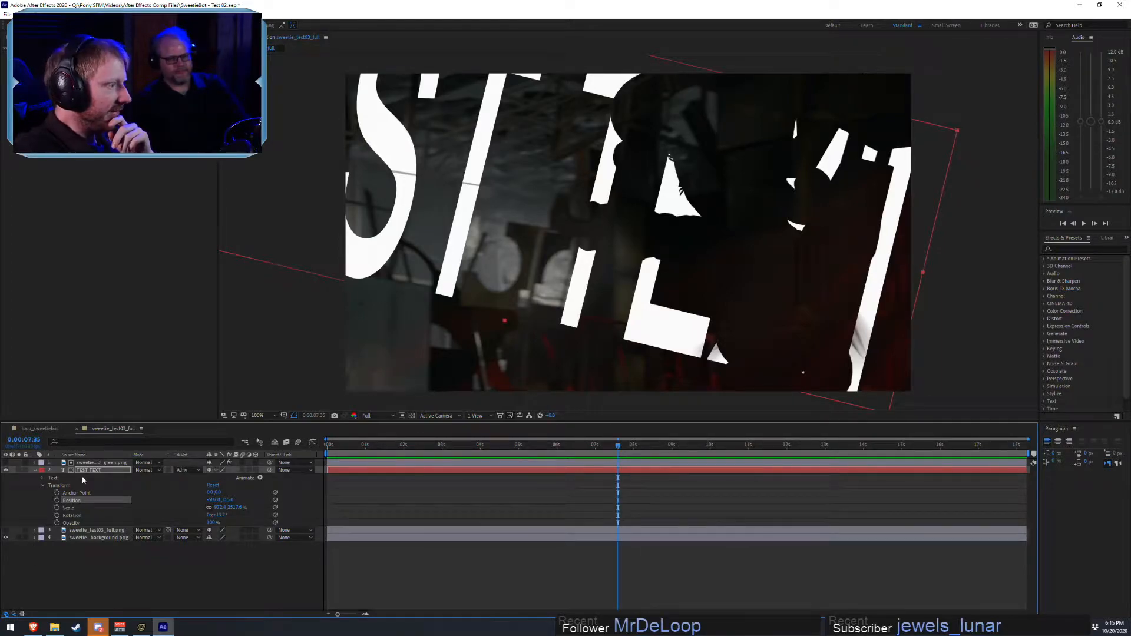
left_click_drag(372, 255, 470, 302)
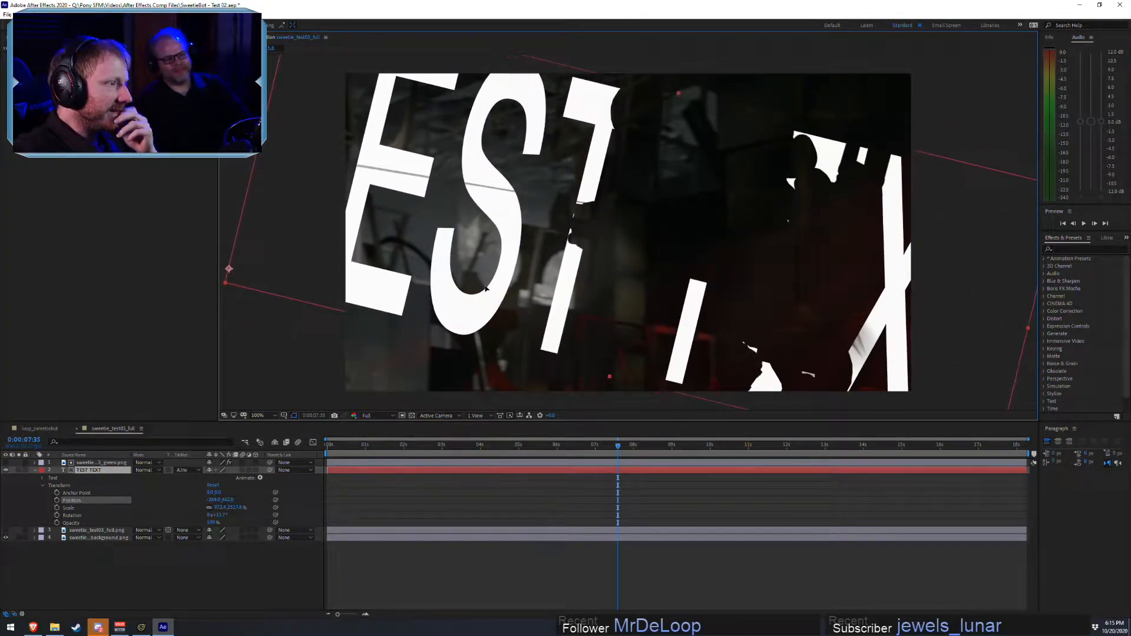
left_click(5, 530)
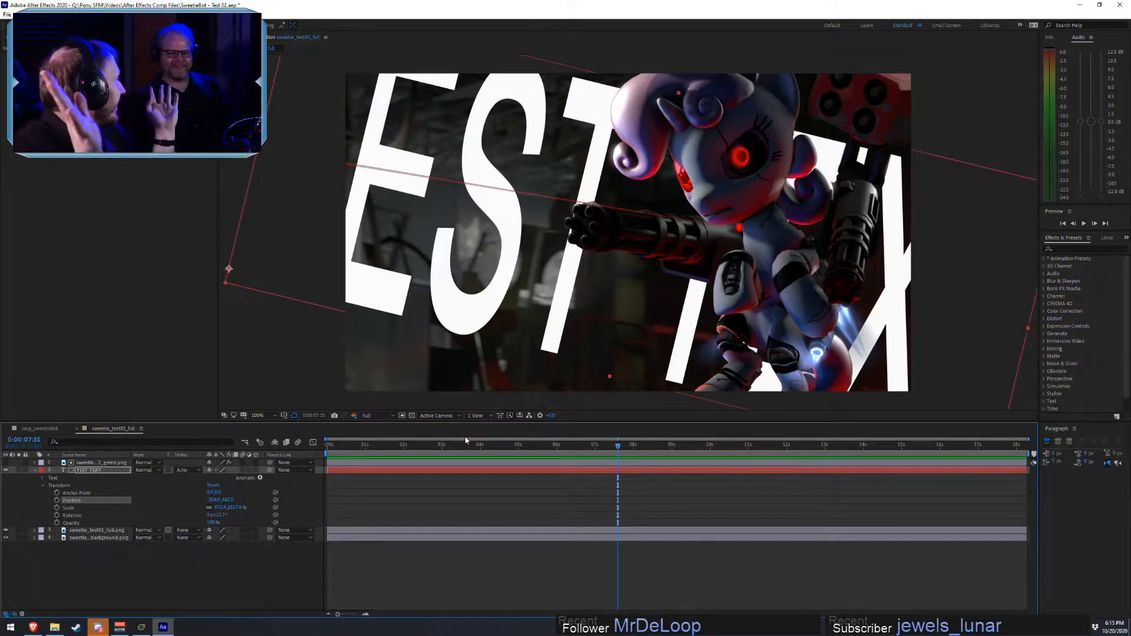
- Switch to Source Filmmaker and hide the green-screen backdrop in the loop_sweetiebot shot so the full scene shows behind the pony
left_click(1081, 7)
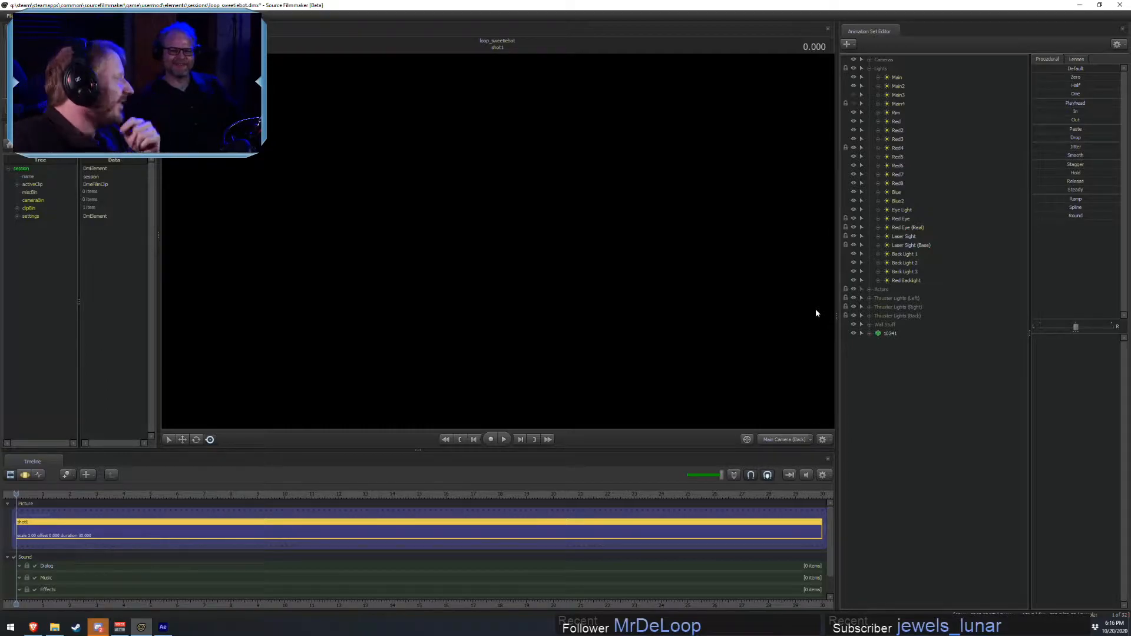
key("F3")
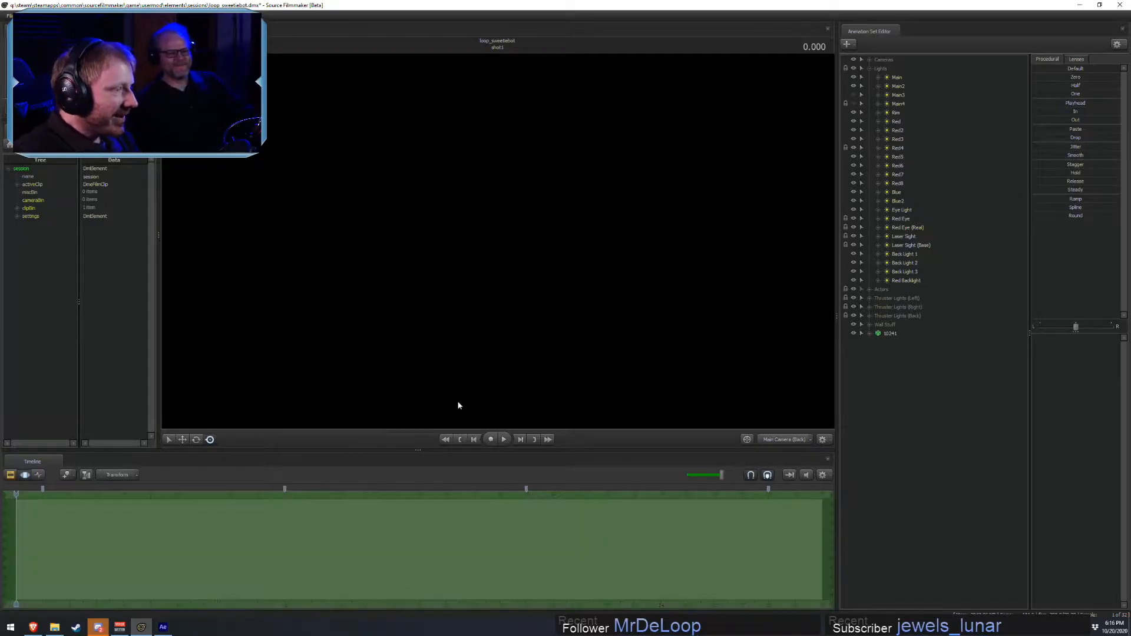
key("F2")
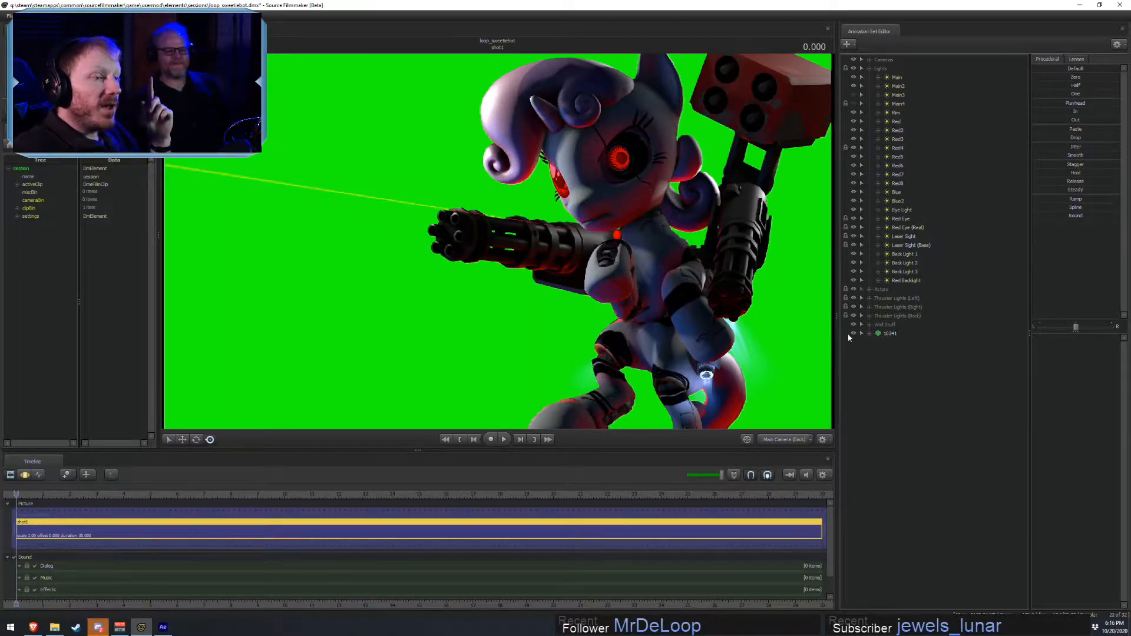
left_click(852, 335)
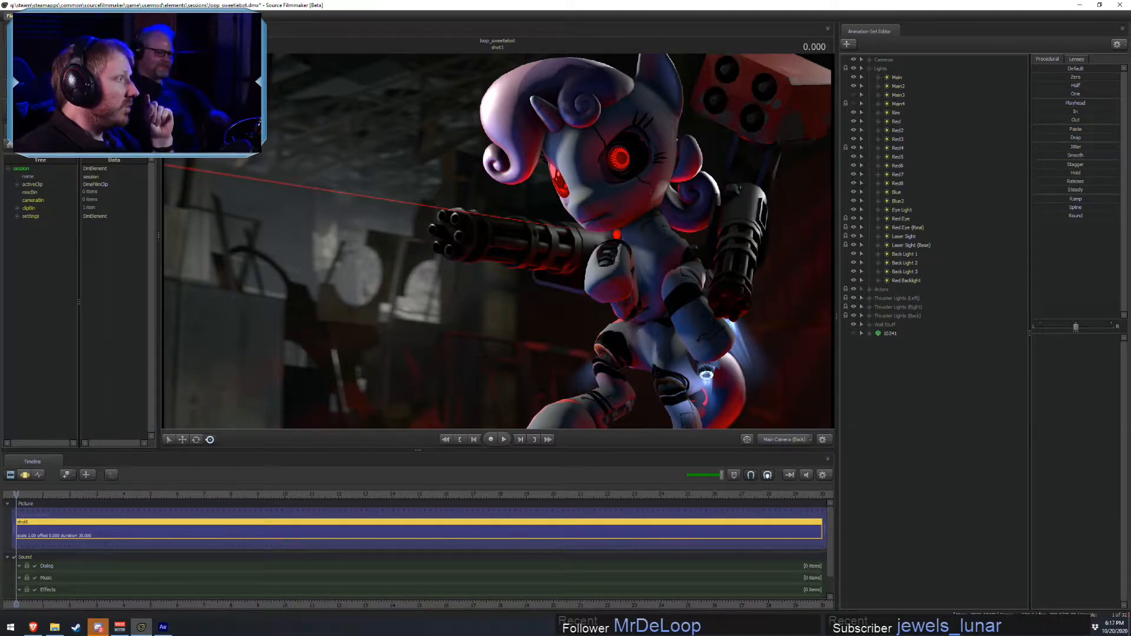
- Save the loop_sweetiebot session, and save another version of it named loop_sweetiebot_green.dmx
key("ctrl+s")
left_click(10, 17)
left_click(35, 89)
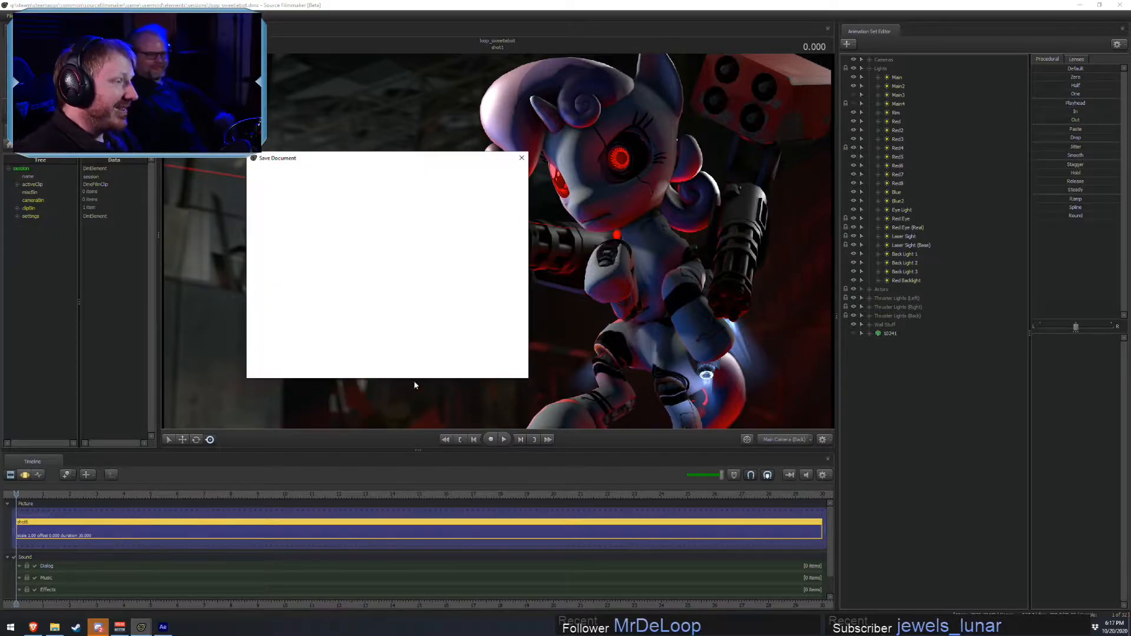
left_click(321, 356)
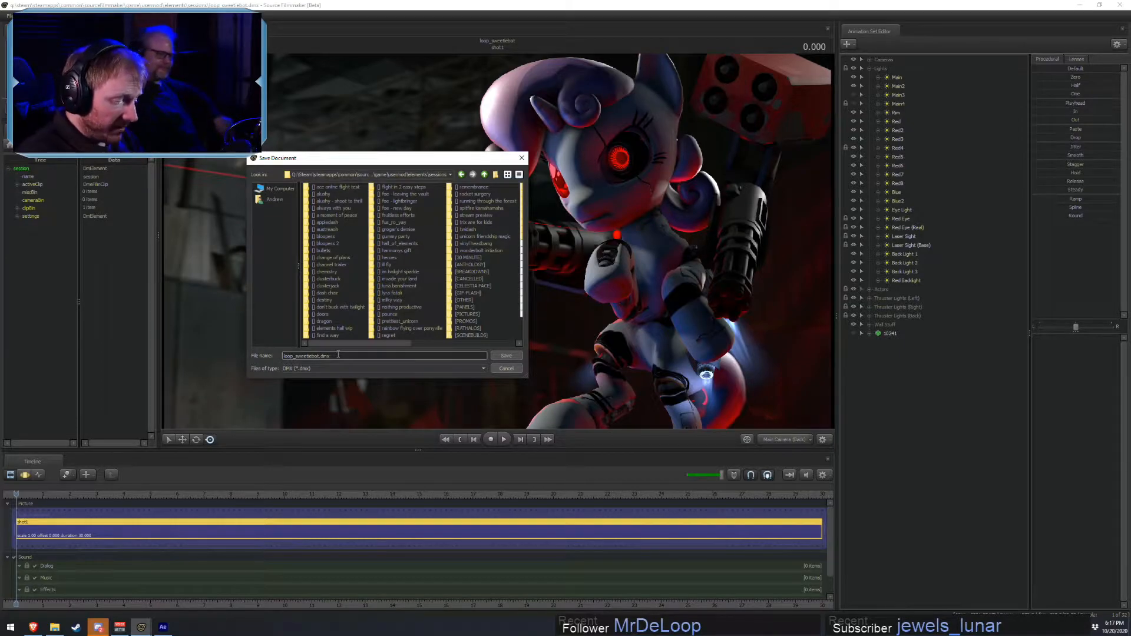
type("_green")
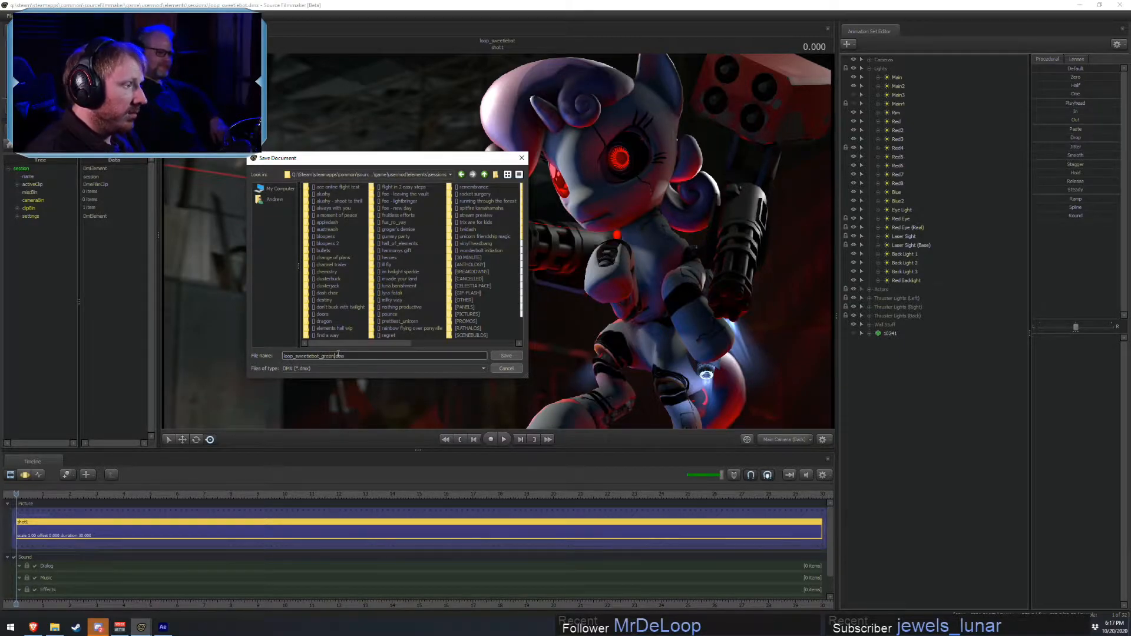
key("Return")
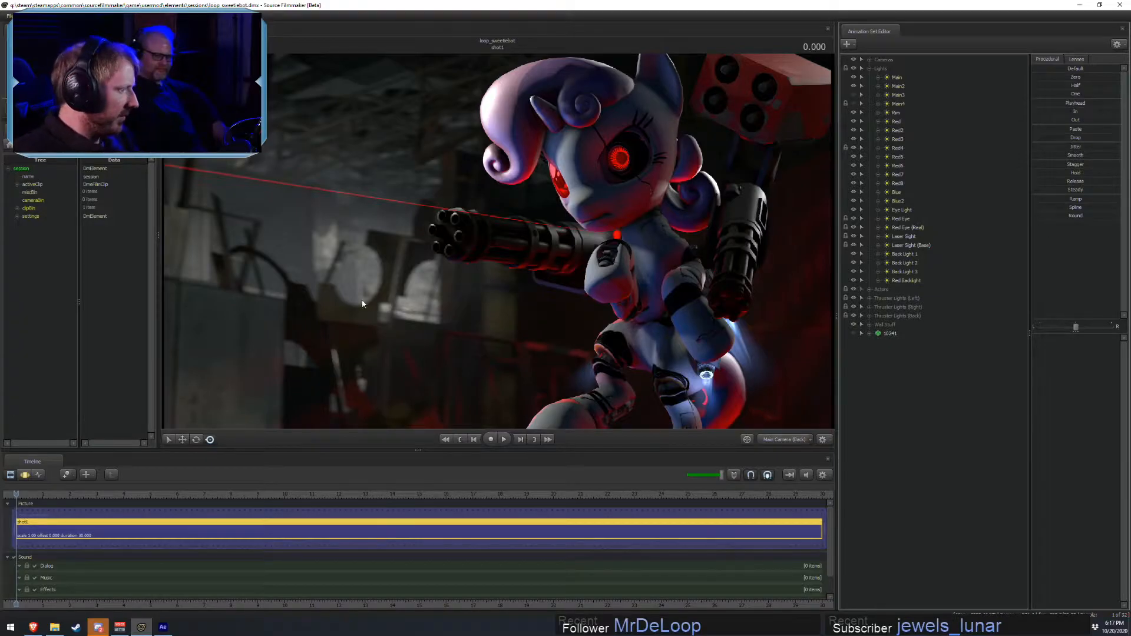
- Switch to File Explorer and go from the GIFs folder to the Pony SFM folder
key("alt+Tab")
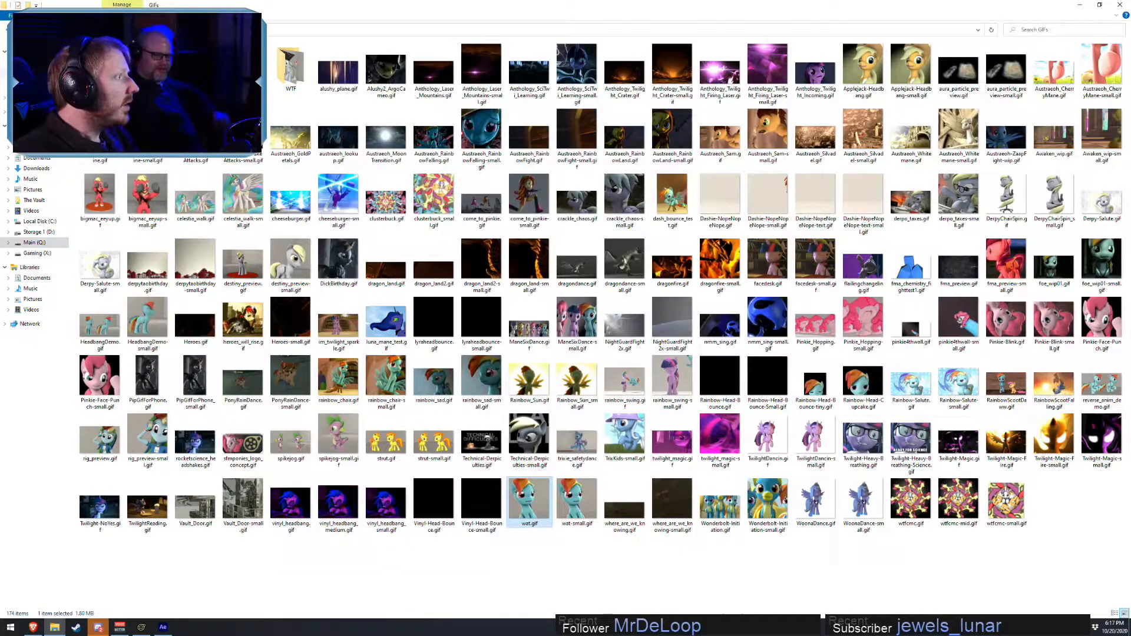
left_click(36, 73)
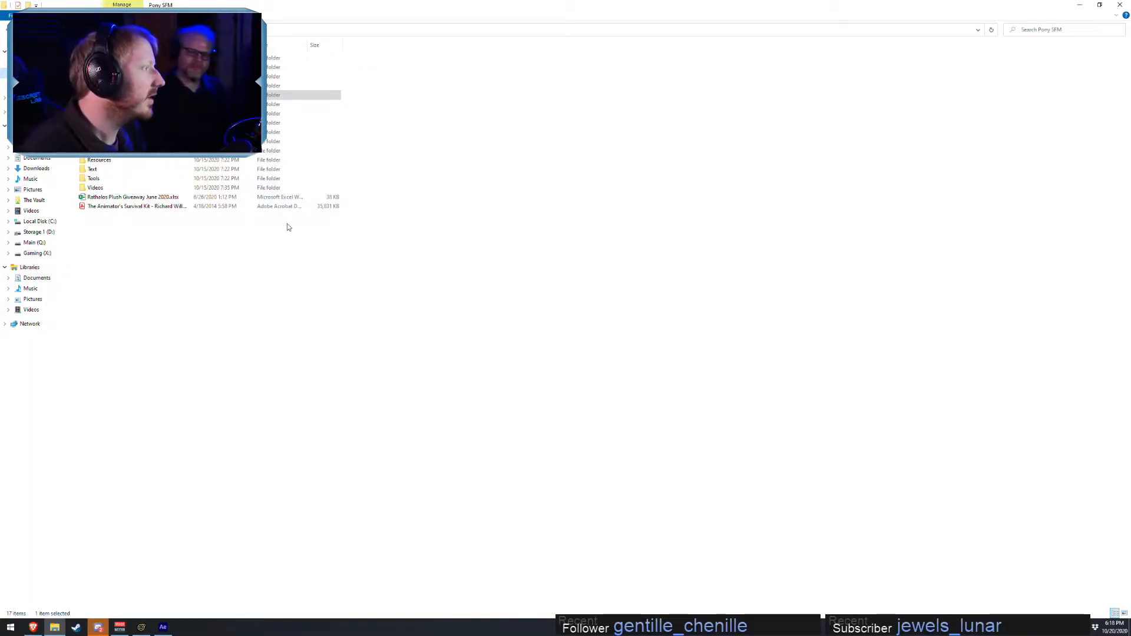
left_click(231, 262)
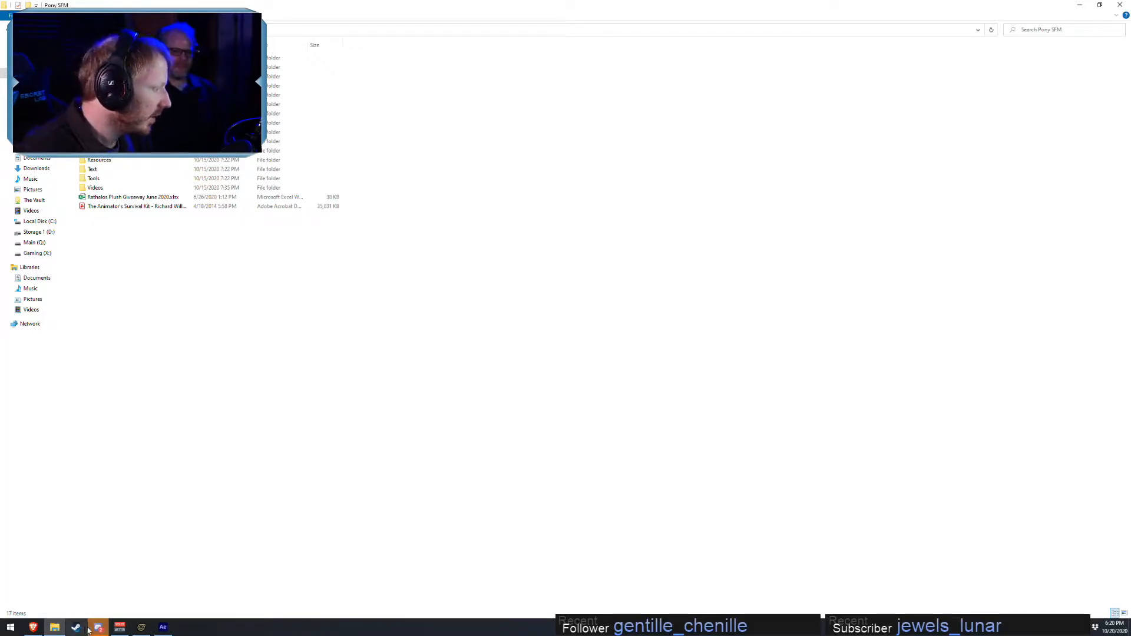
- Switch to the browser's music playlist, lower the playback volume slightly, skip to the next song and return to File Explorer
left_click(33, 628)
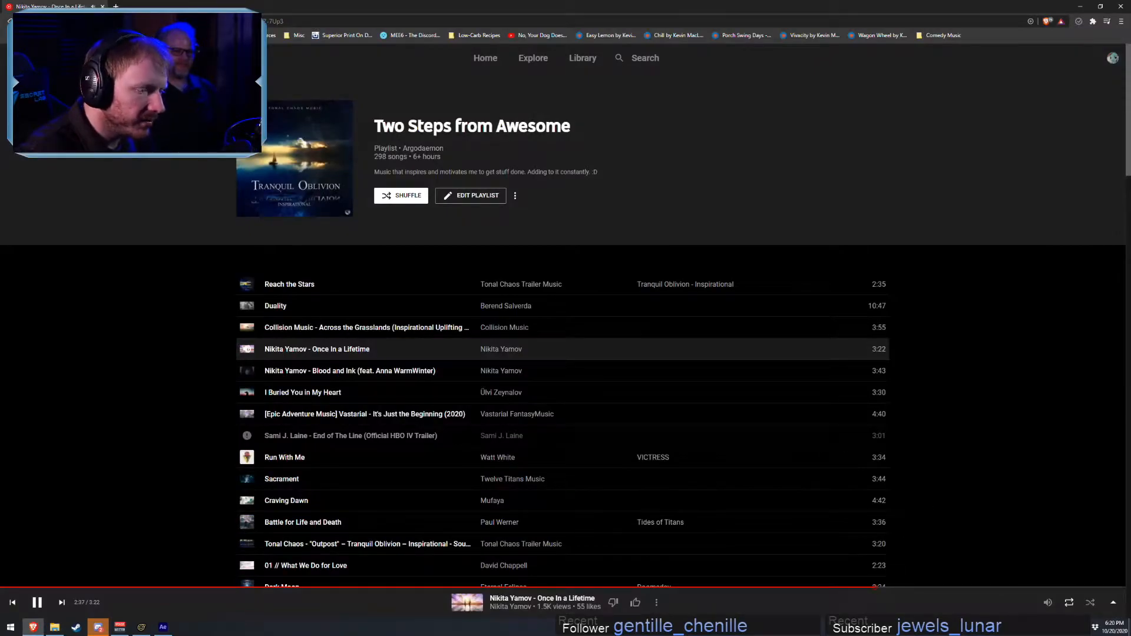
mouse_move(1041, 606)
left_click_drag(1005, 604, 1003, 605)
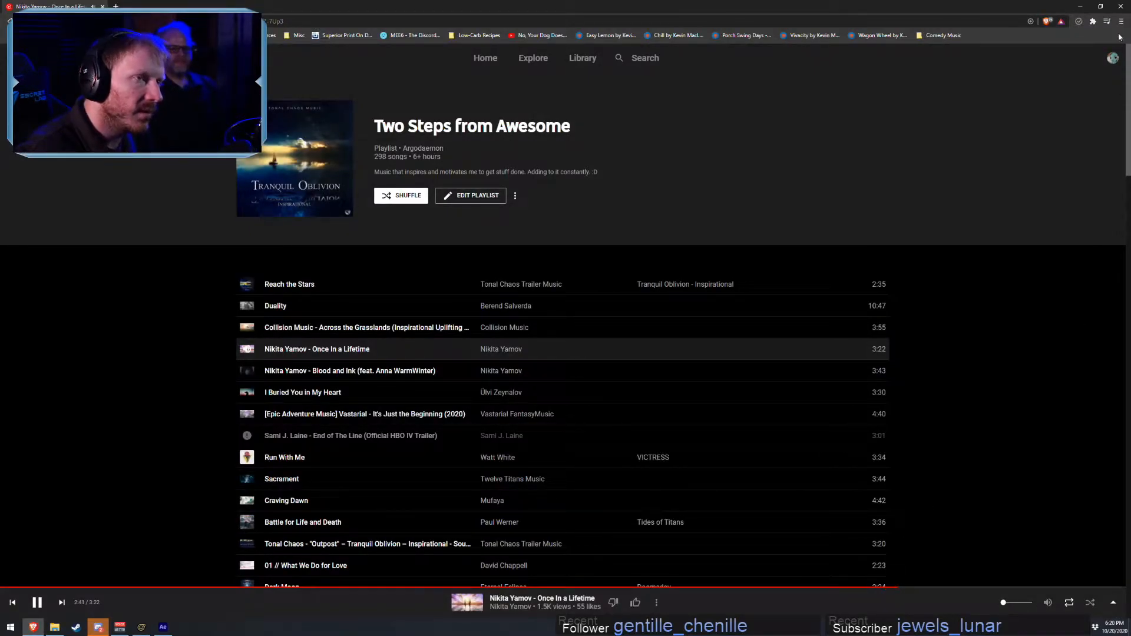
left_click(1085, 7)
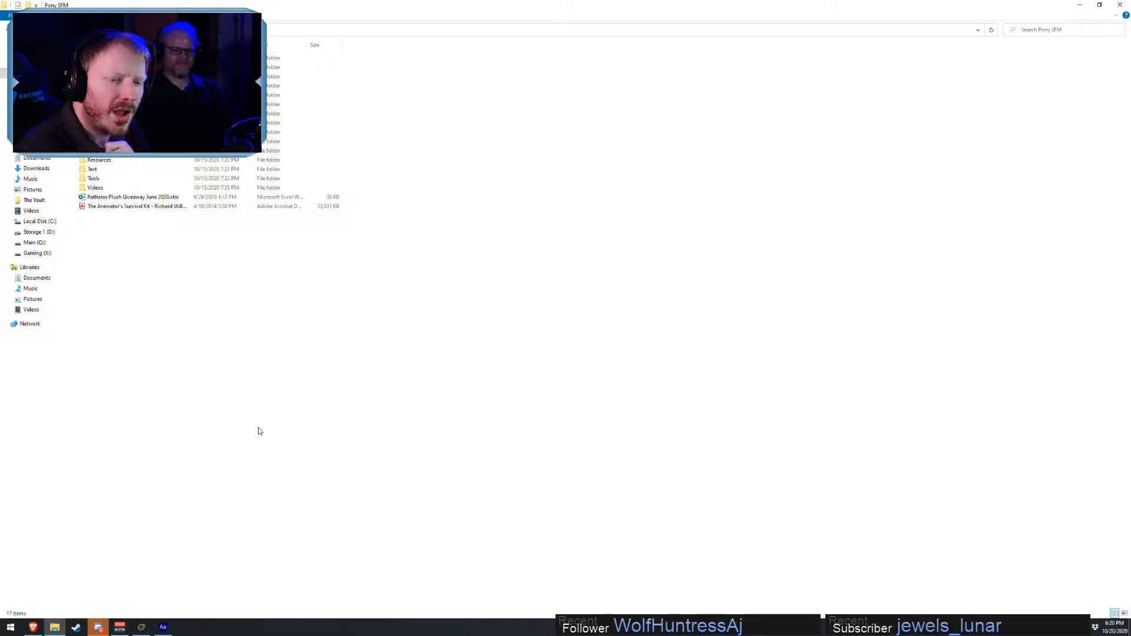
key("alt+Tab")
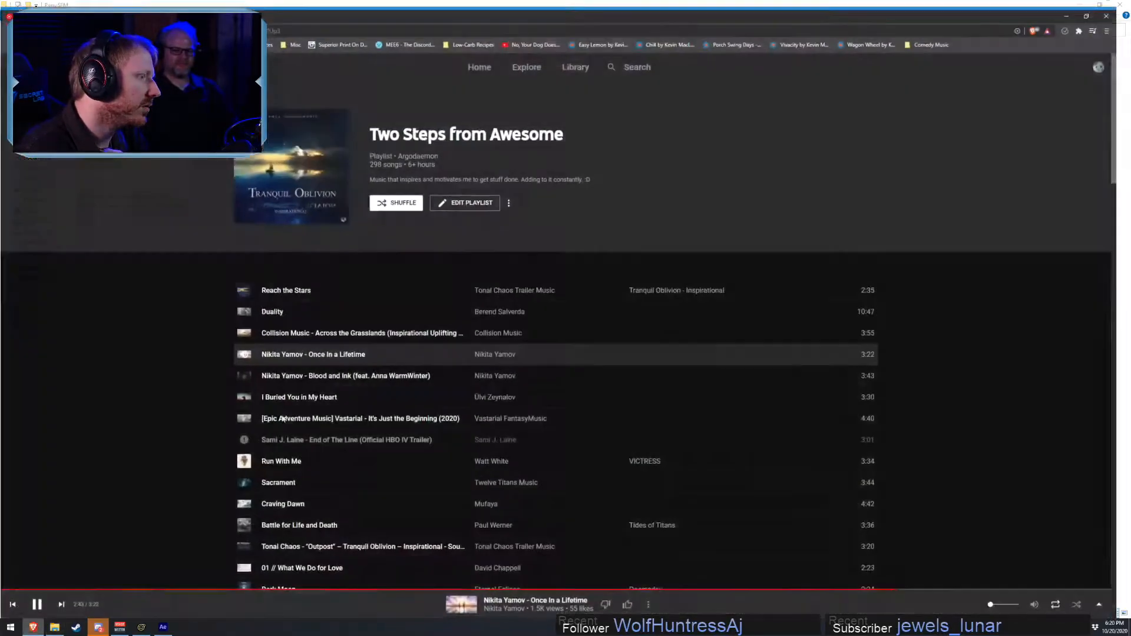
left_click(61, 606)
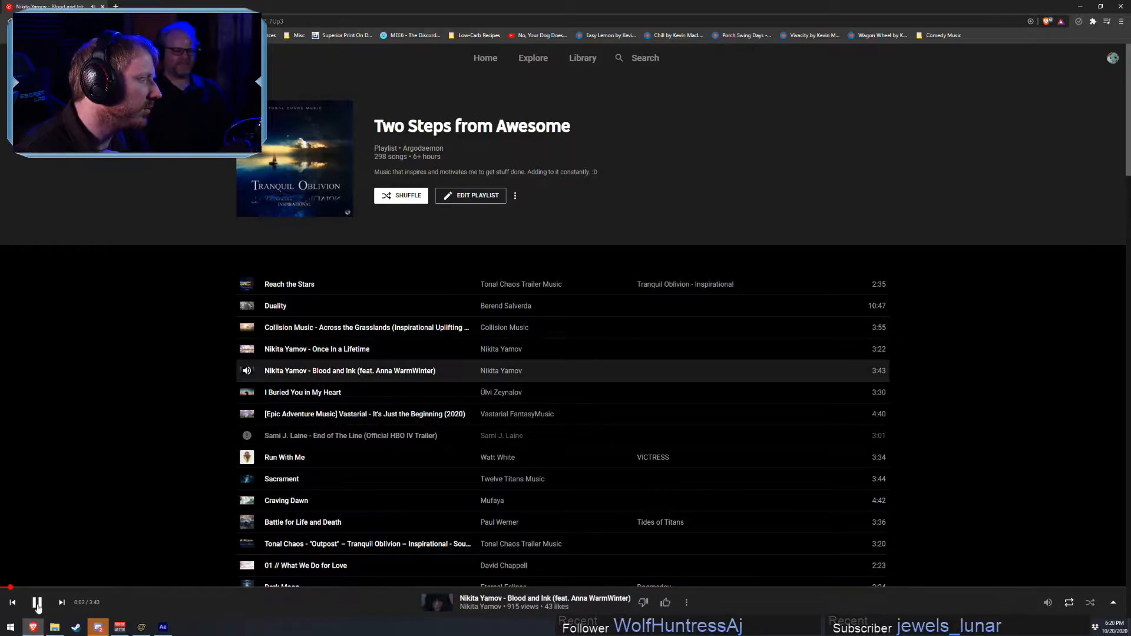
left_click(1080, 7)
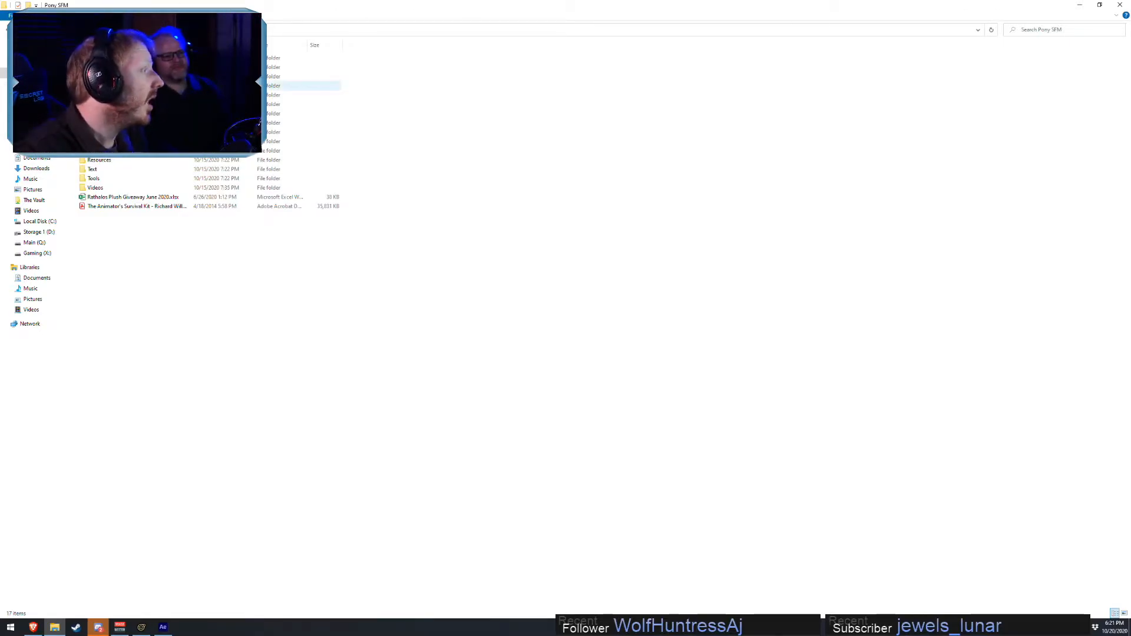
- Open the sessions folder within usermod's elements folder
left_click(36, 84)
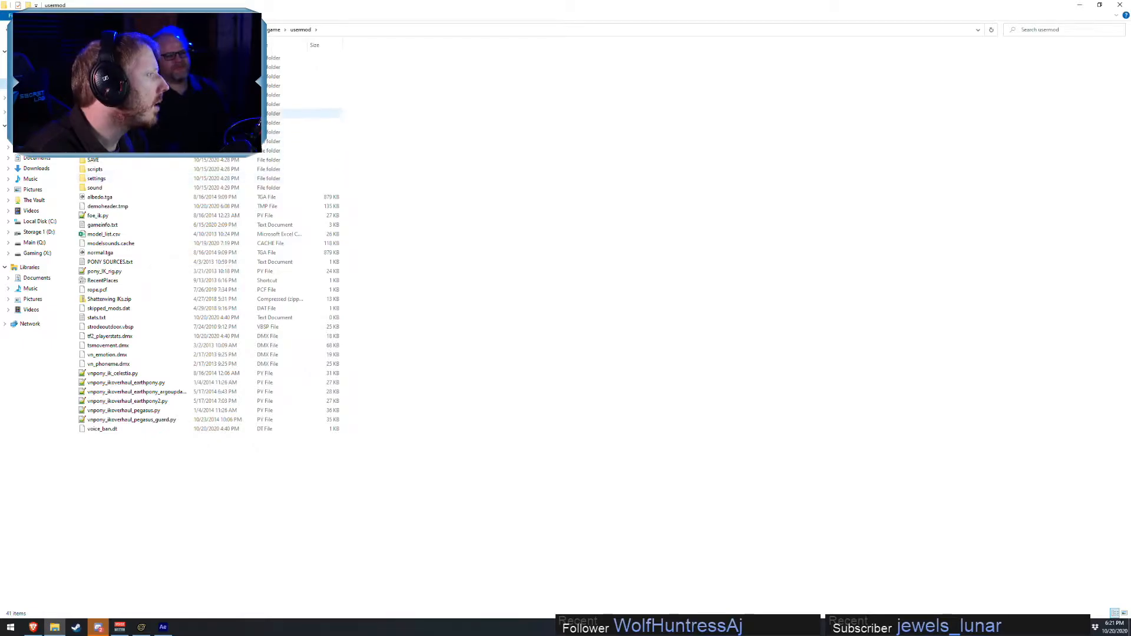
double_click(136, 95)
double_click(136, 68)
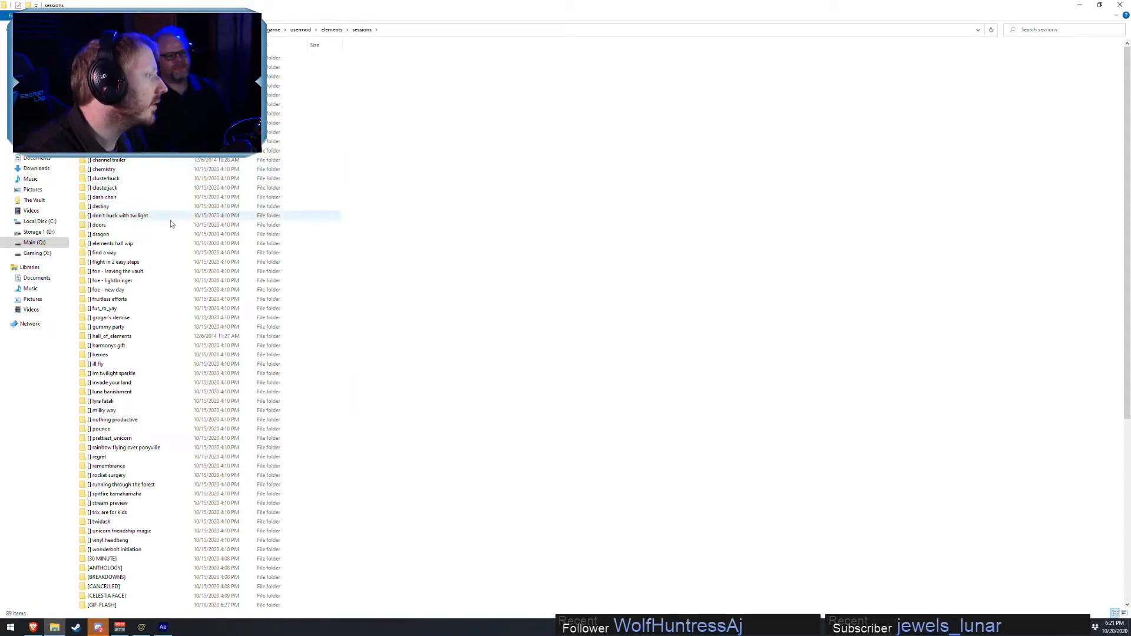
- Look through the rendered frames in the loop_sweetiebot_red_final_01 and loop_sweetiebot_red_final_02 folders
scroll(169, 218, "down", 10)
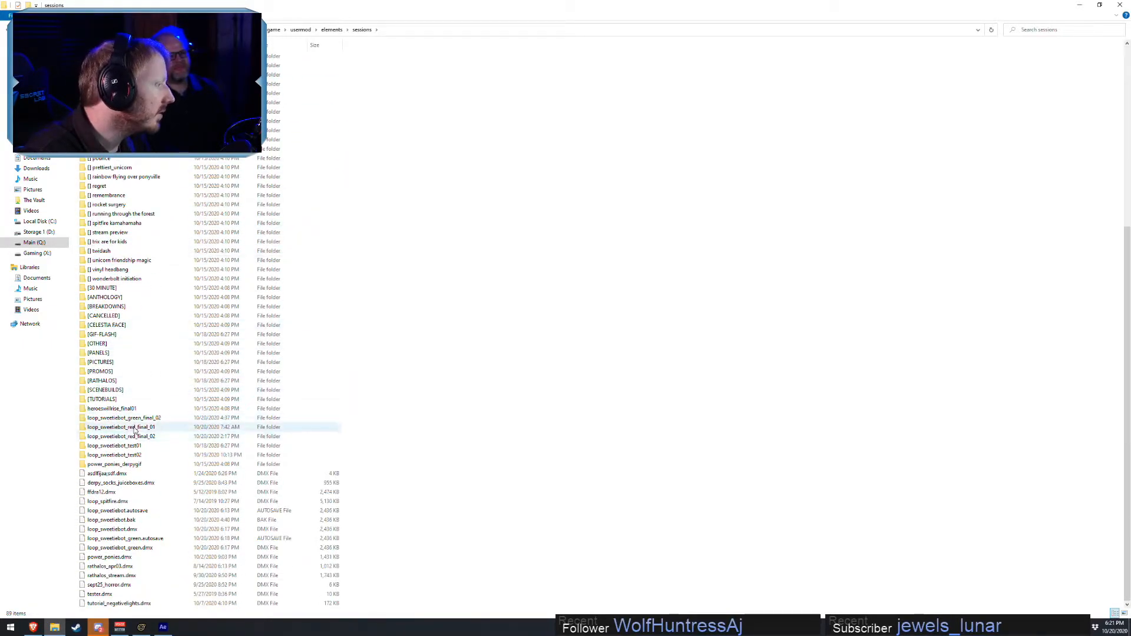
double_click(134, 428)
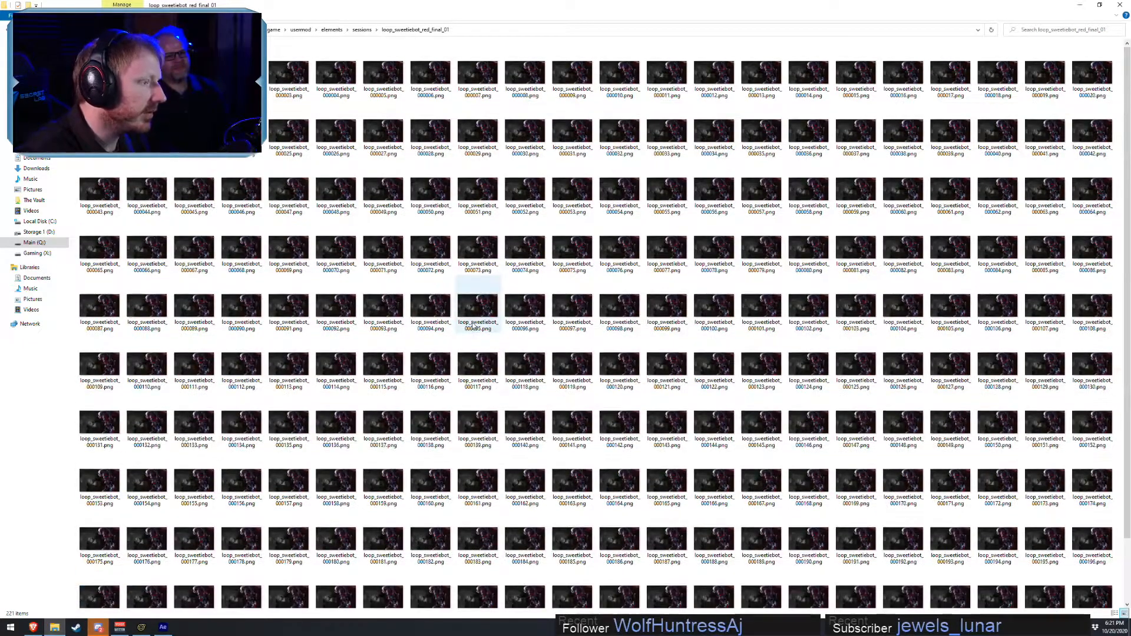
left_click(362, 30)
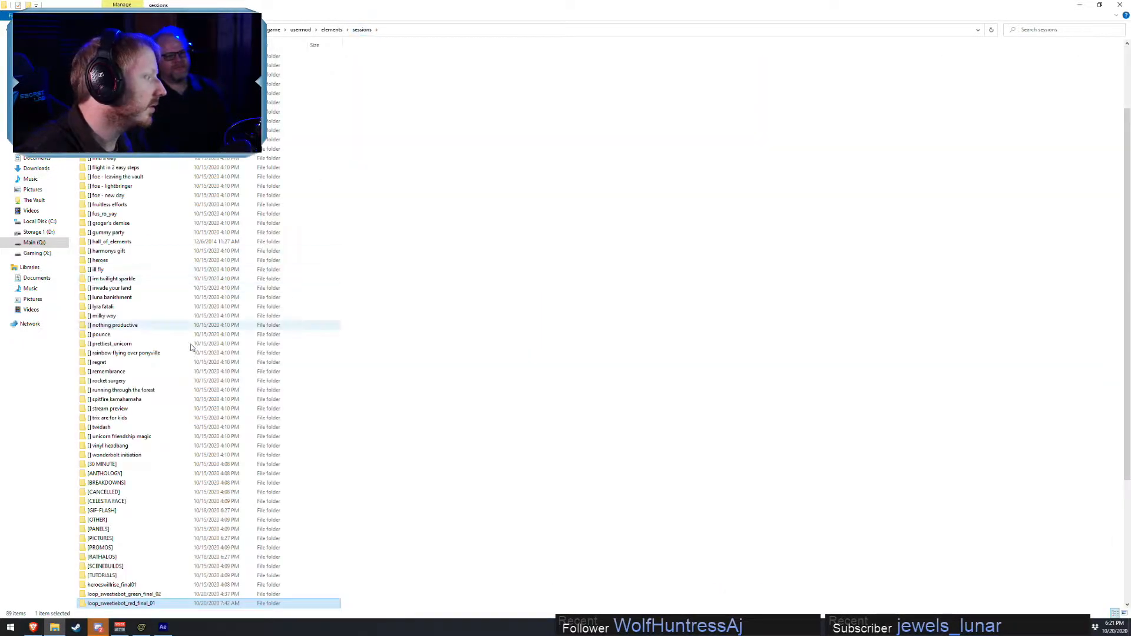
scroll(190, 347, "down", 6)
double_click(133, 445)
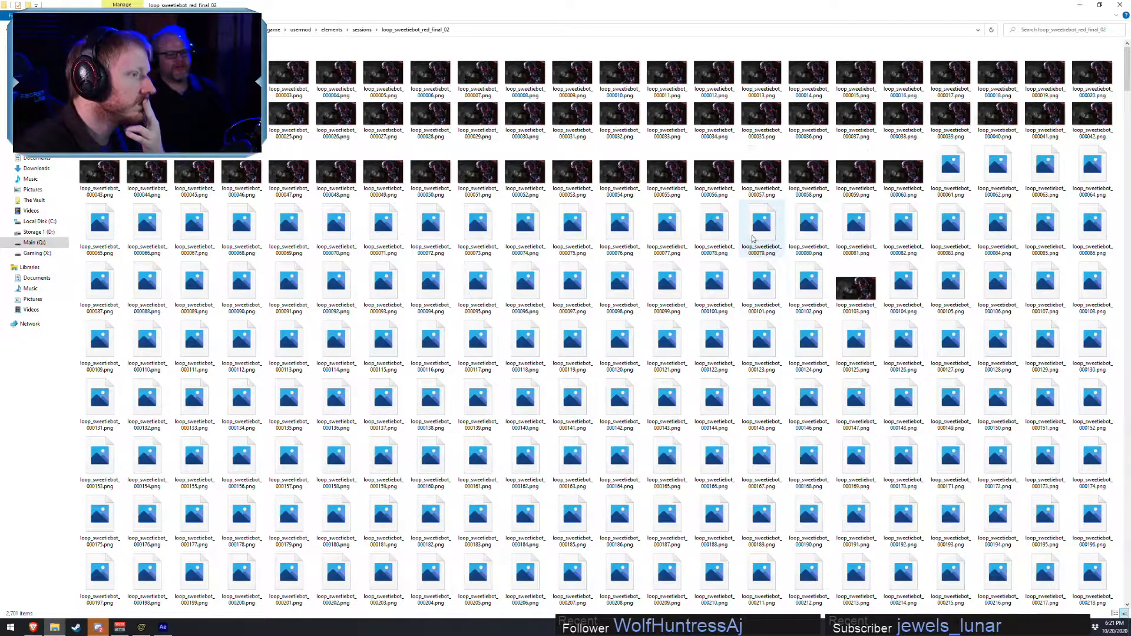
scroll(1087, 274, "down", 20)
scroll(1087, 274, "down", 20)
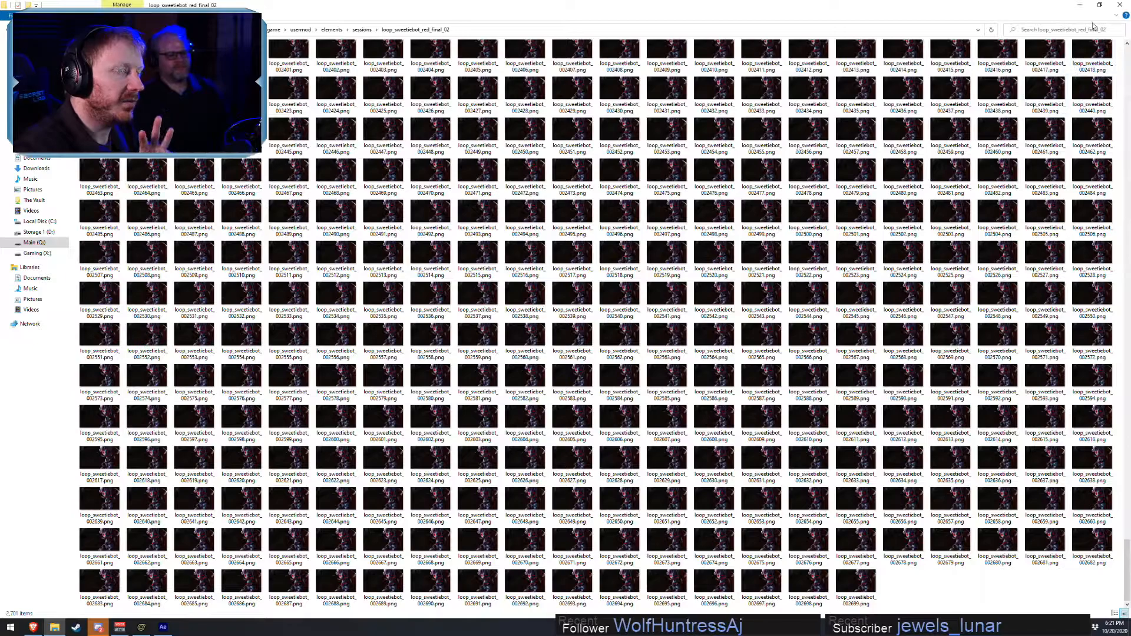
- Look through the green-screen frames in the loop_sweetiebot_green_final_02 folder and close File Explorer
left_click(362, 30)
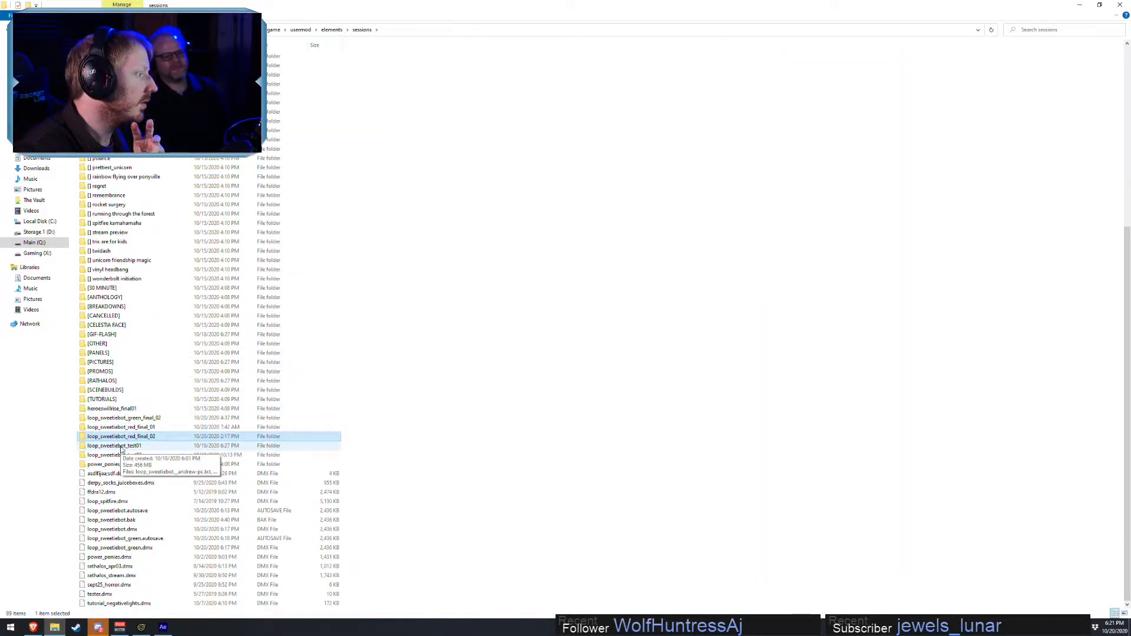
double_click(120, 418)
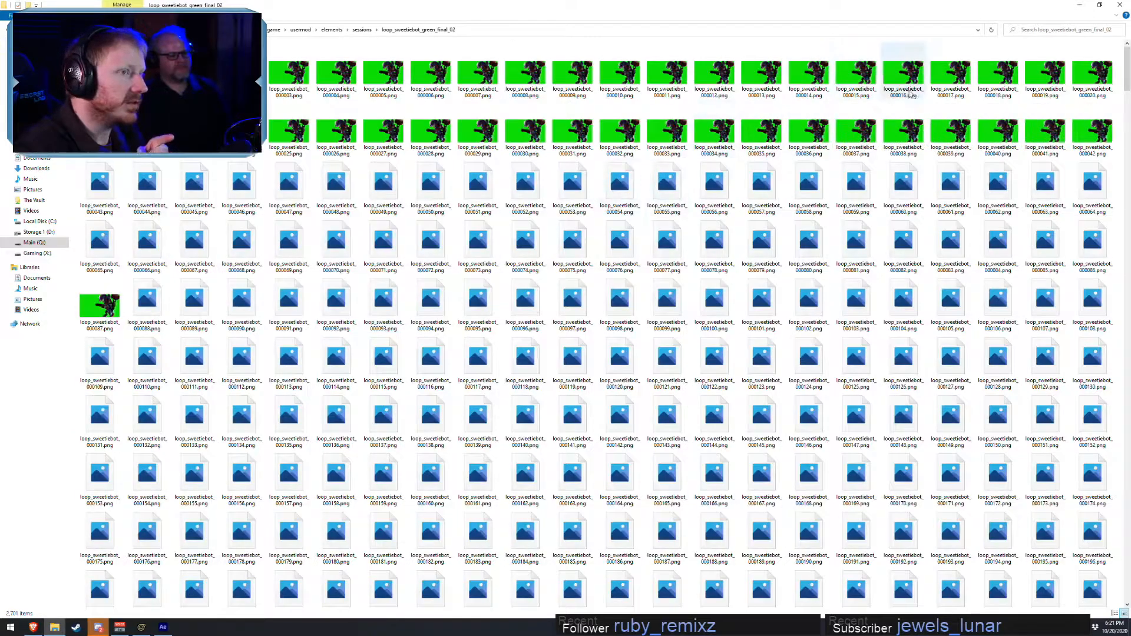
left_click_drag(1126, 72, 1122, 489)
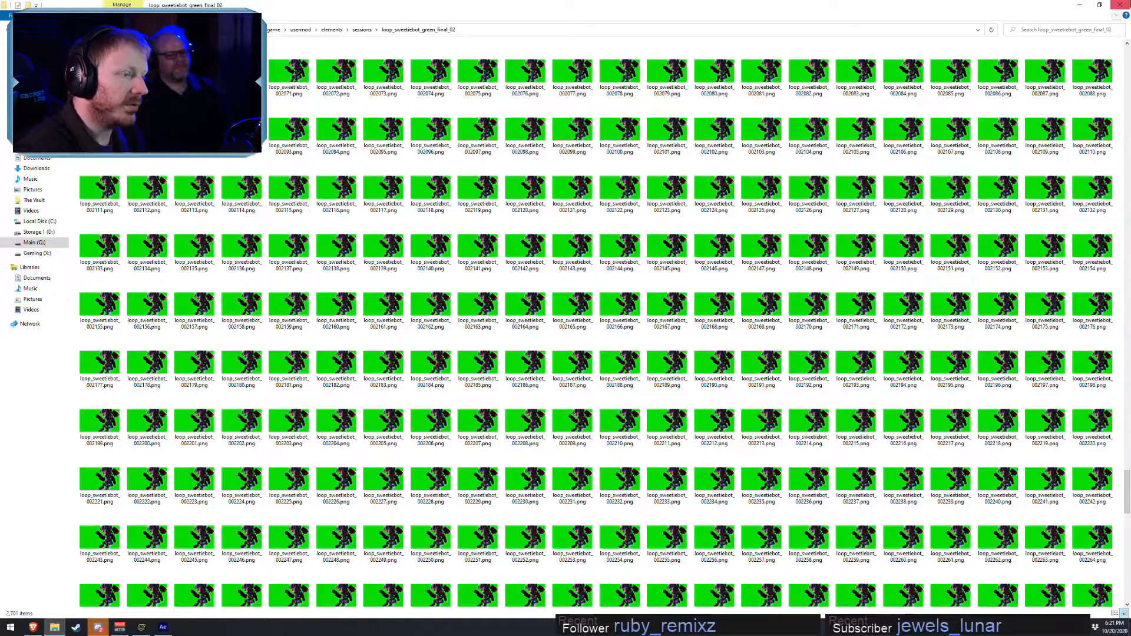
left_click(1123, 6)
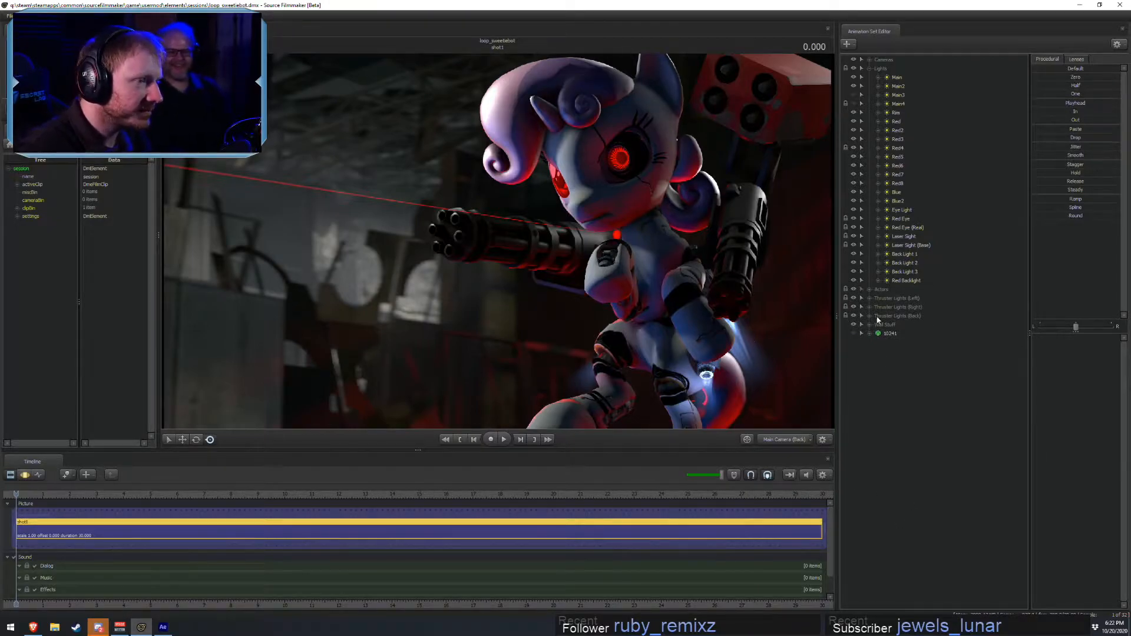
- Hide the laser sight light in the loop_sweetiebot_green session and switch the viewport to the Work Camera
left_click(897, 282)
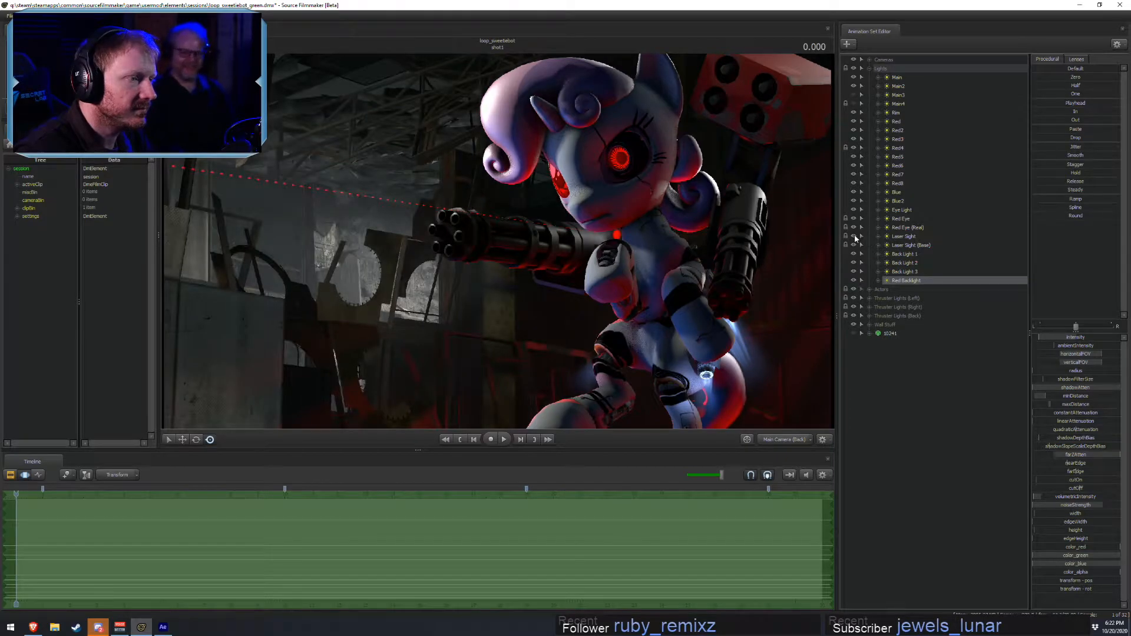
left_click(855, 244)
key("F2")
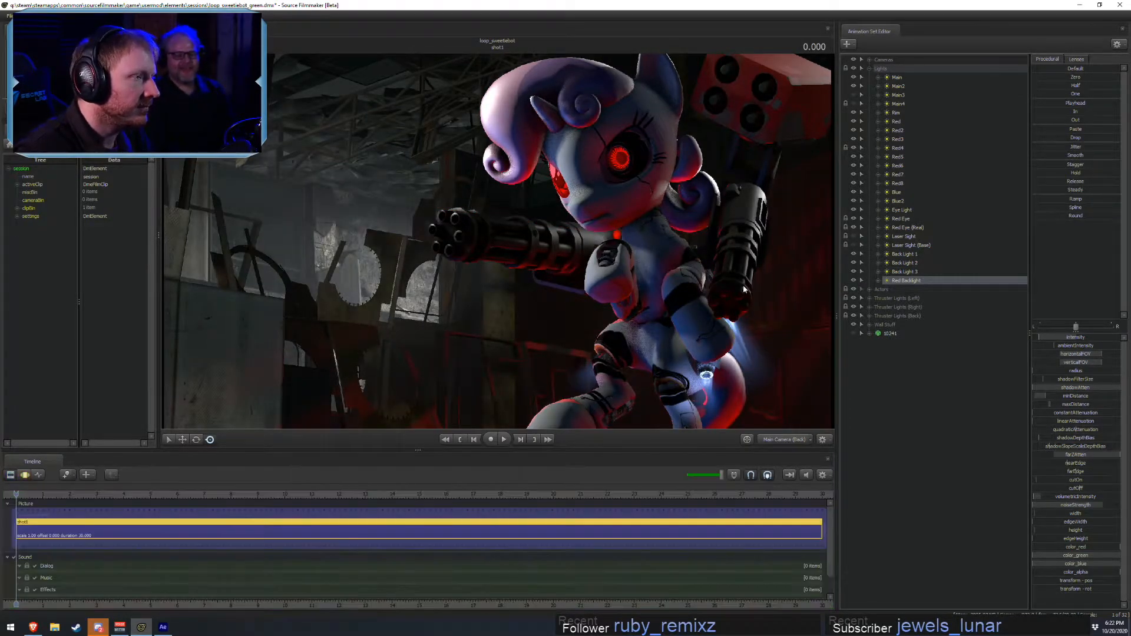
left_click(793, 440, "ctrl")
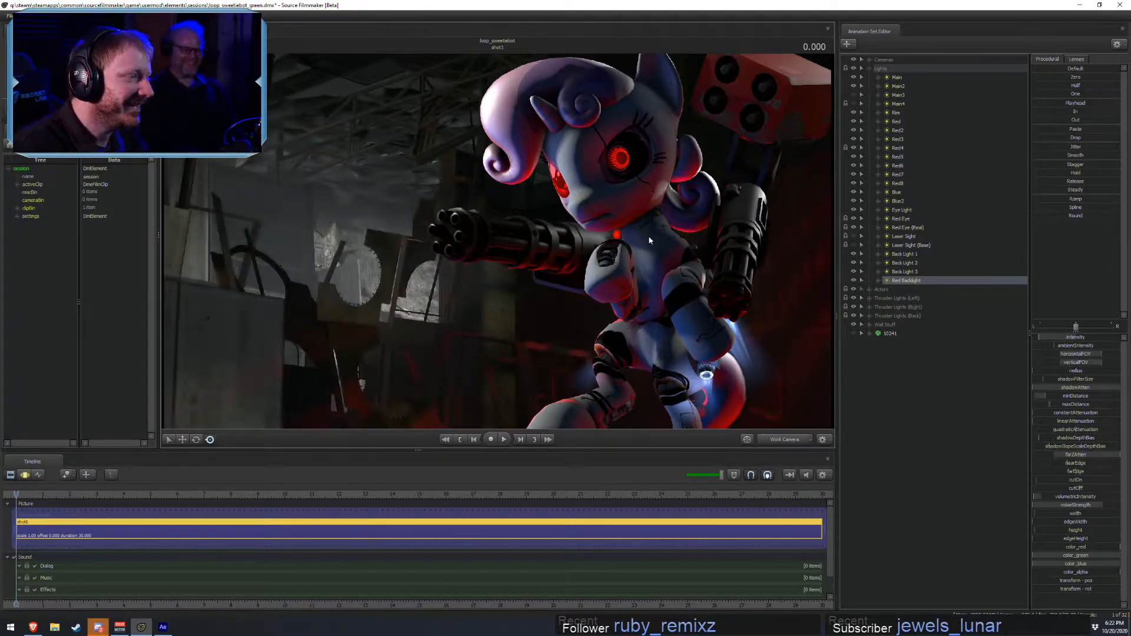
- Examine the Main, Rim, Red and Back Light 1 lights and the options available for the Red light
left_click(880, 68)
left_click(897, 77)
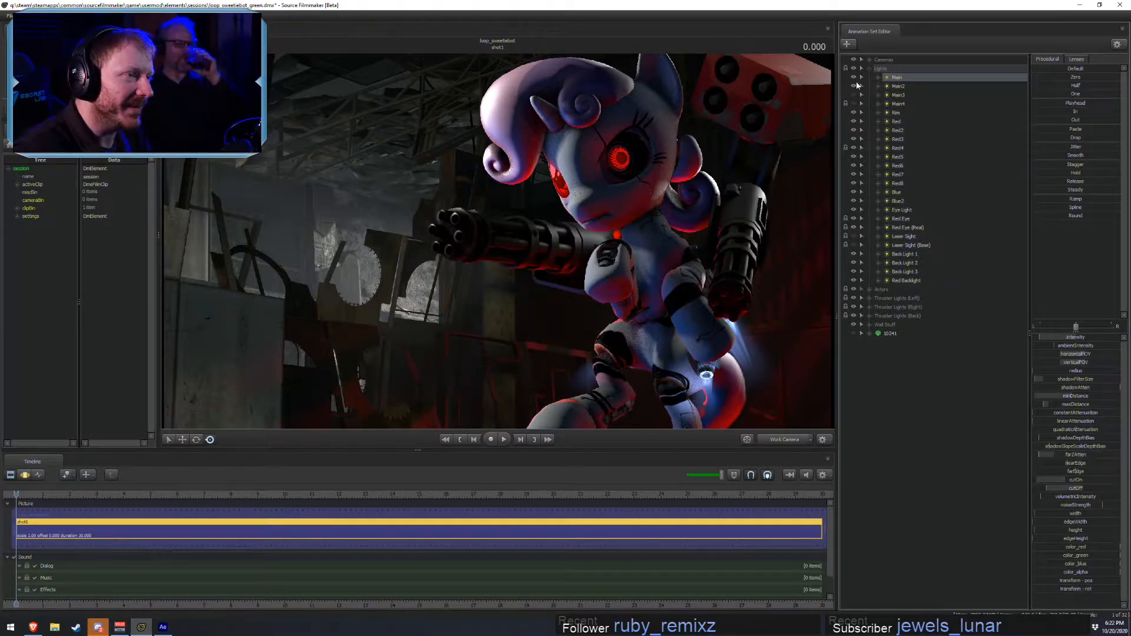
left_click(904, 112)
left_click(900, 121)
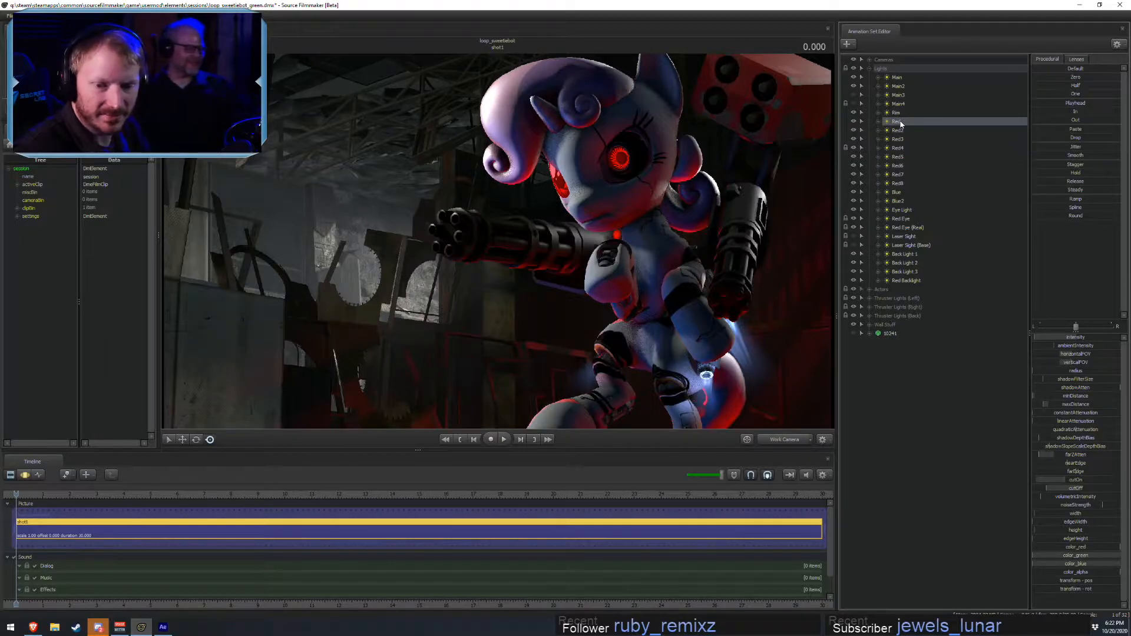
right_click(901, 123)
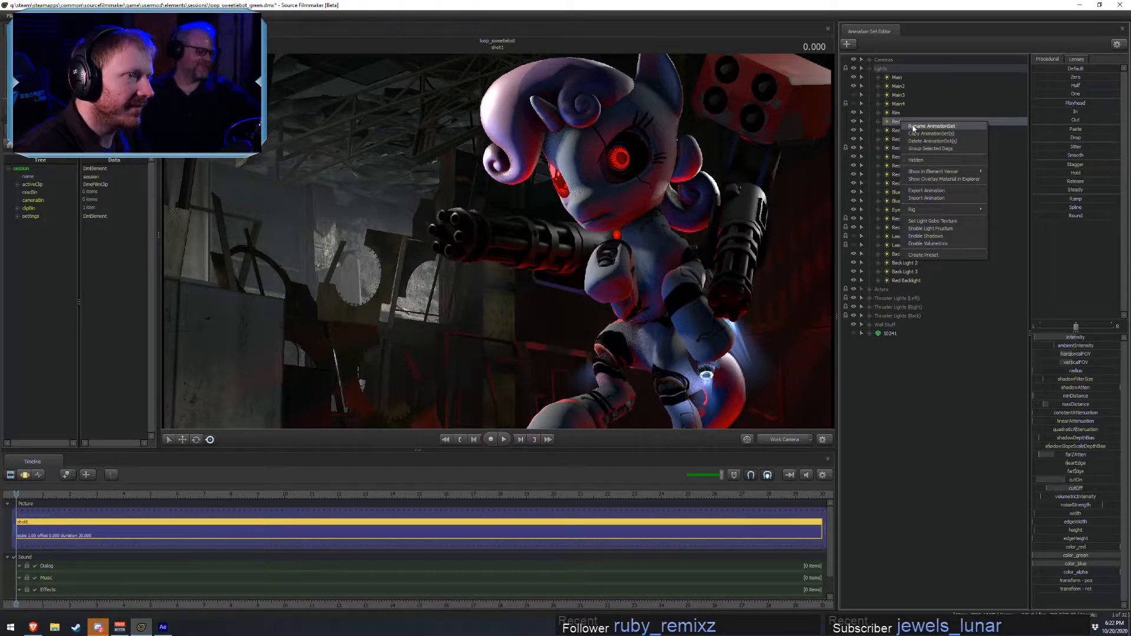
left_click(893, 123)
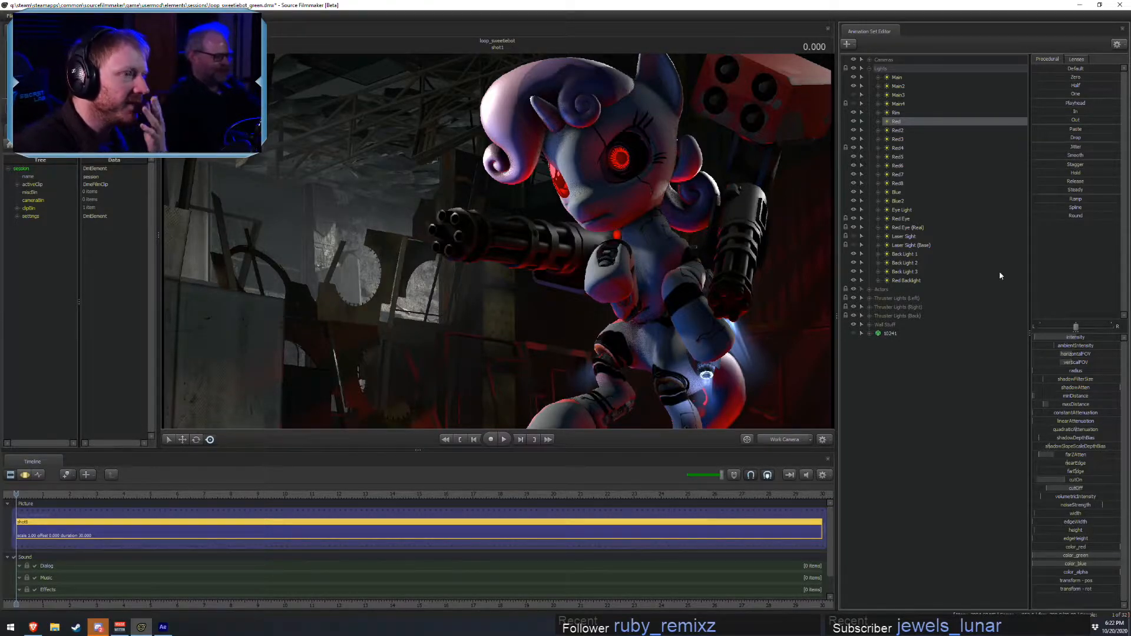
left_click(909, 255)
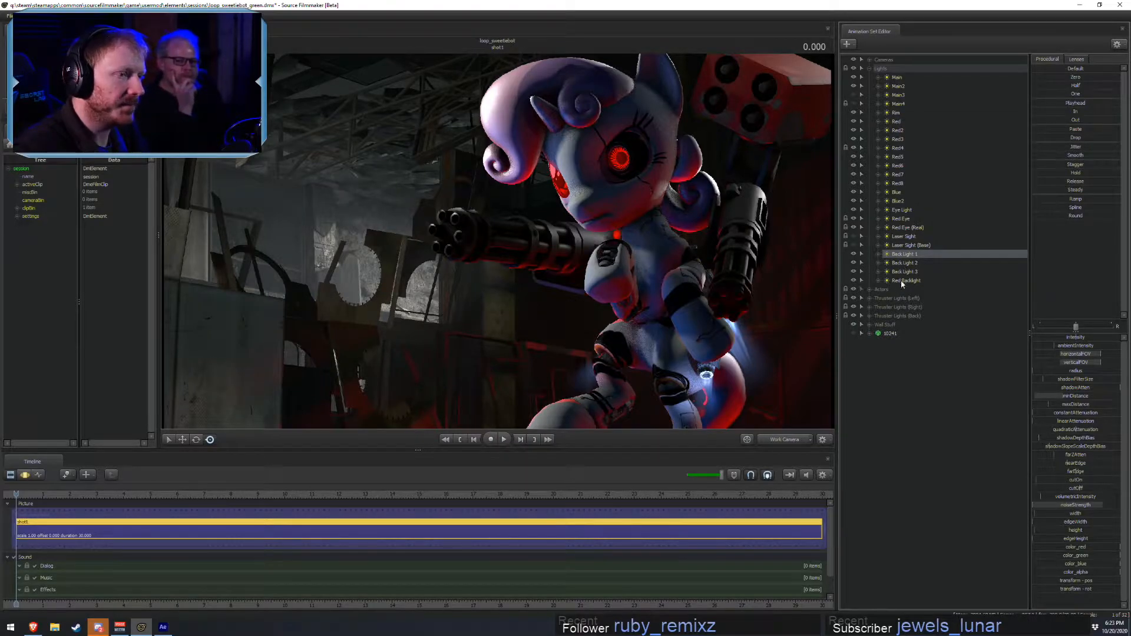
- Turn the Red Backlight green by lowering its color_red to the minimum and raising its color_green to the maximum
left_click(904, 281)
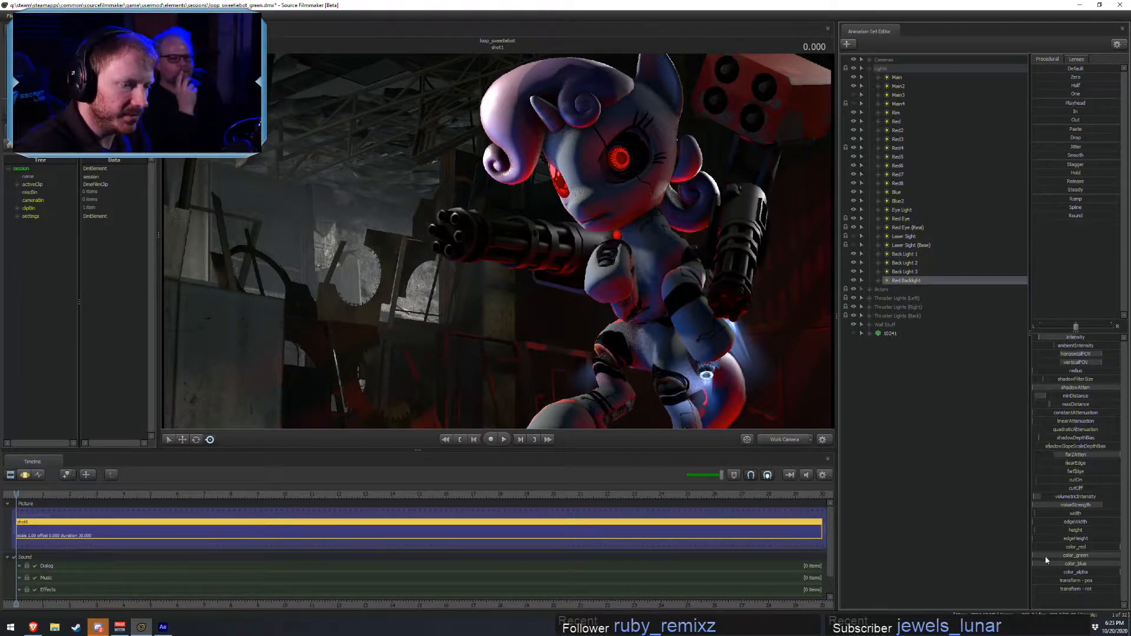
key("F4")
mouse_move(1119, 547)
left_mouse_down()
mouse_move(1034, 548)
mouse_move(1119, 556)
left_mouse_up()
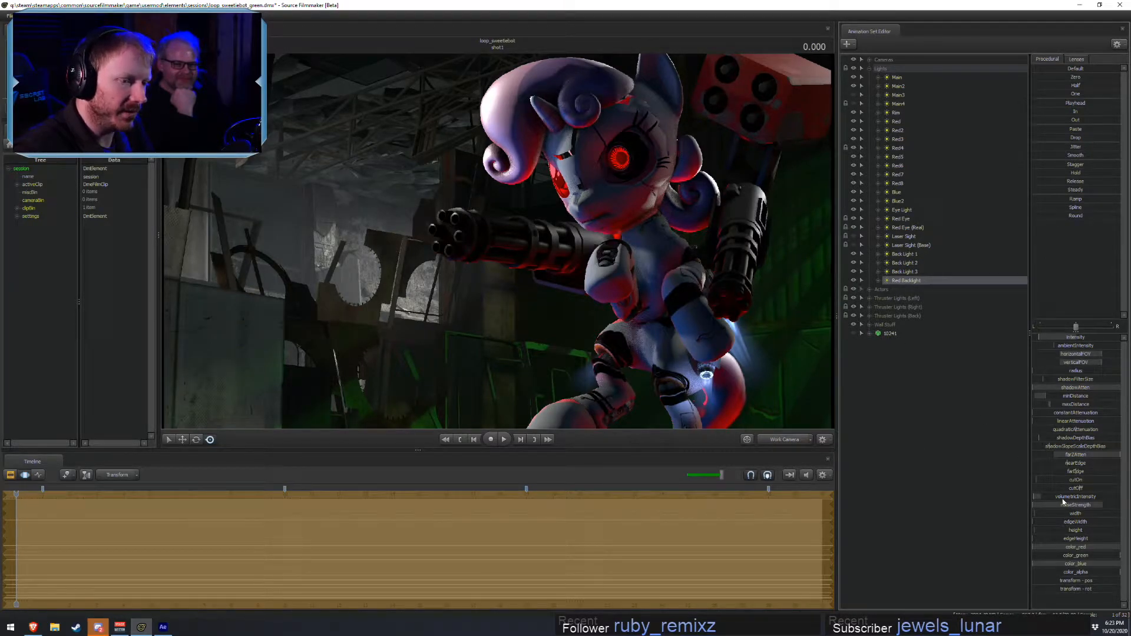
- Blend the Red Backlight's color_red, color_green and color_blue controls together toward One, and collapse and deselect the light
left_click(877, 281)
left_click(914, 537)
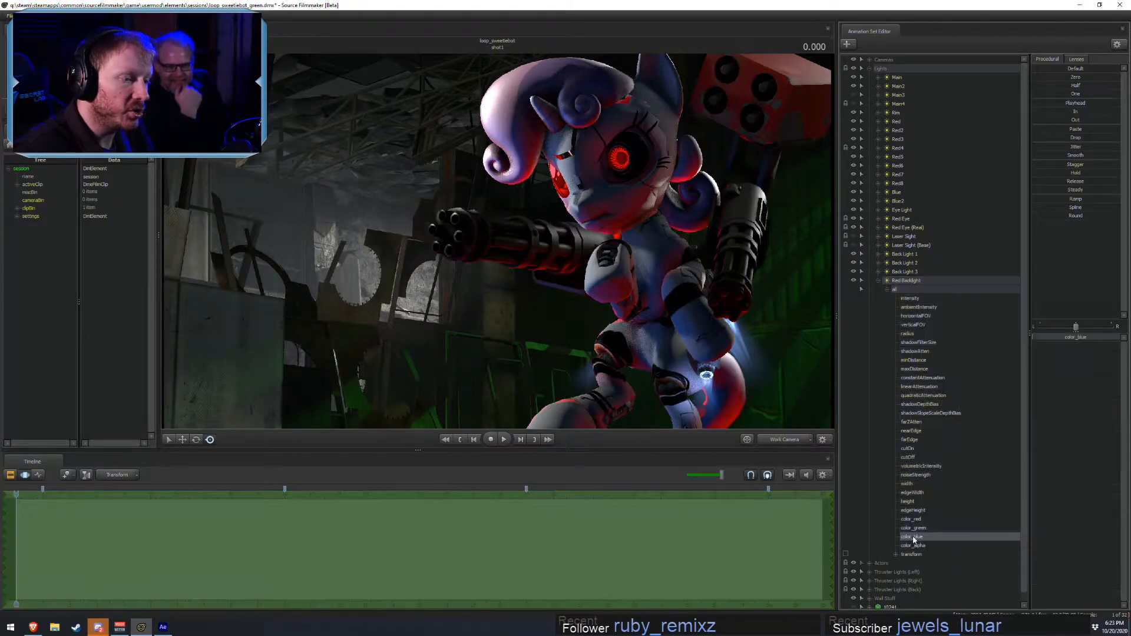
left_click(911, 519, "shift")
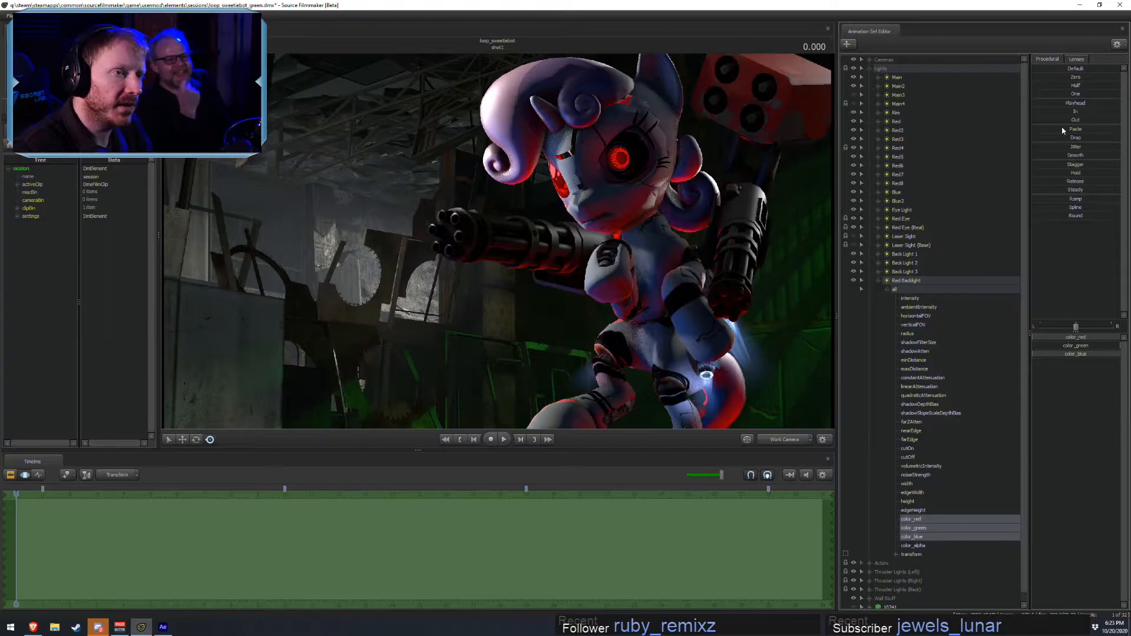
left_click_drag(1064, 94, 1099, 94)
key("F2")
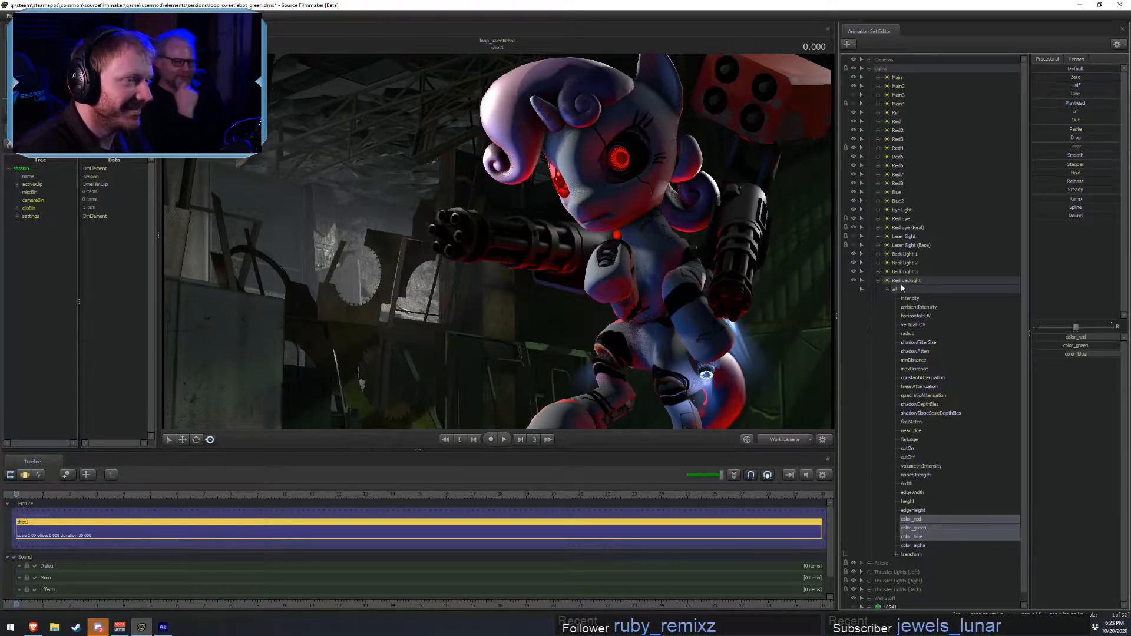
left_click(879, 281)
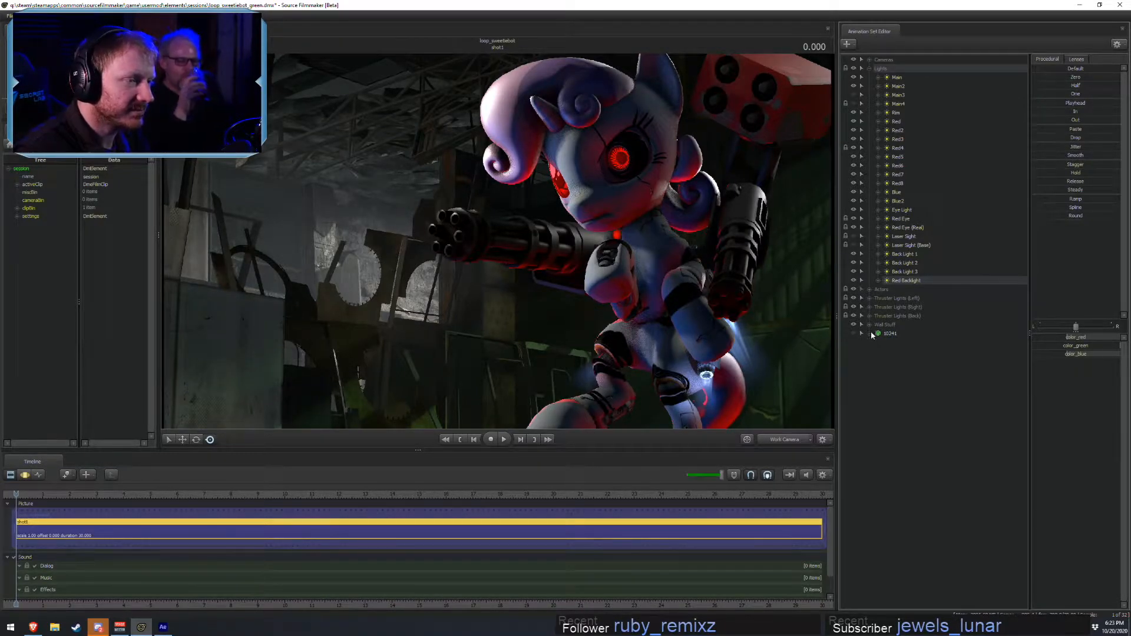
left_click(892, 390)
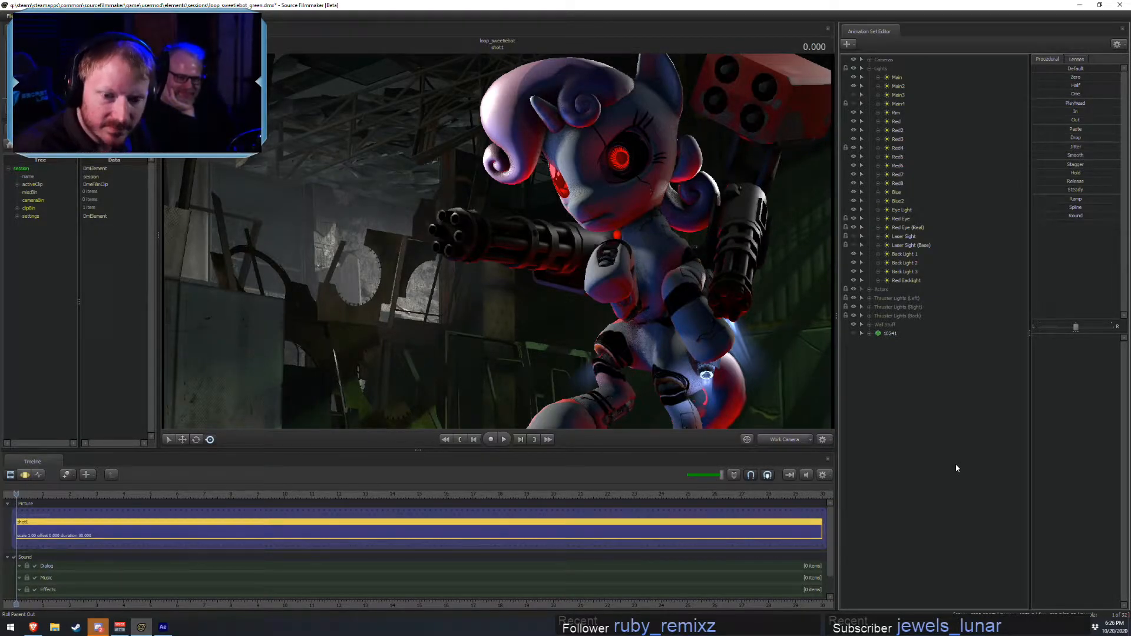
- Check the browser's music playlist and the general channel in Discord, and return to Source Filmmaker
key("alt+Tab")
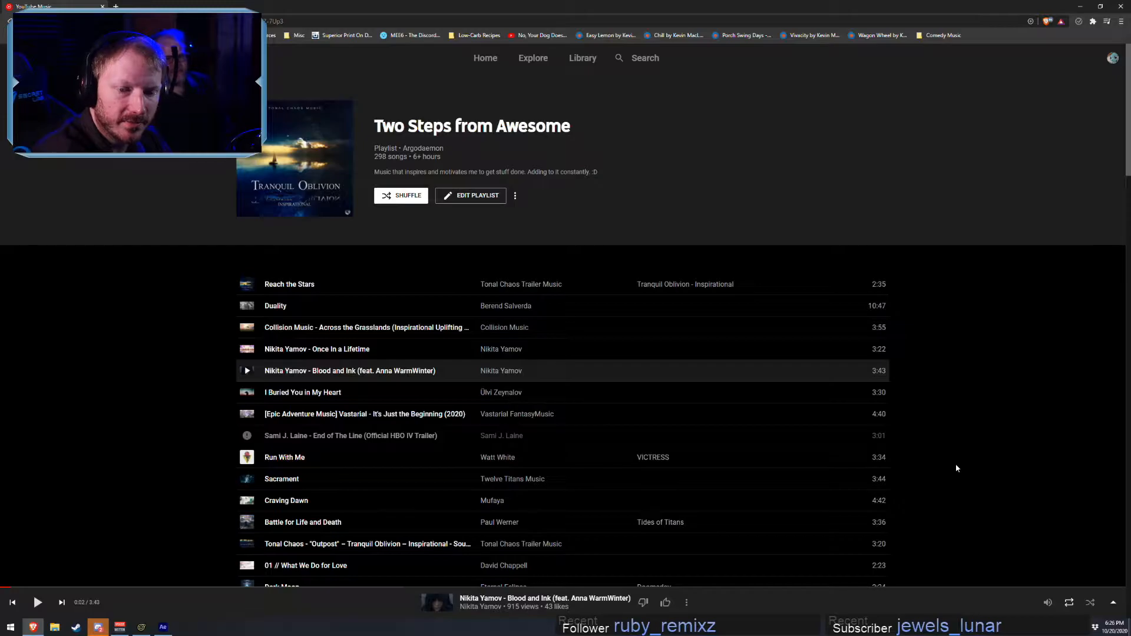
key("alt+Tab")
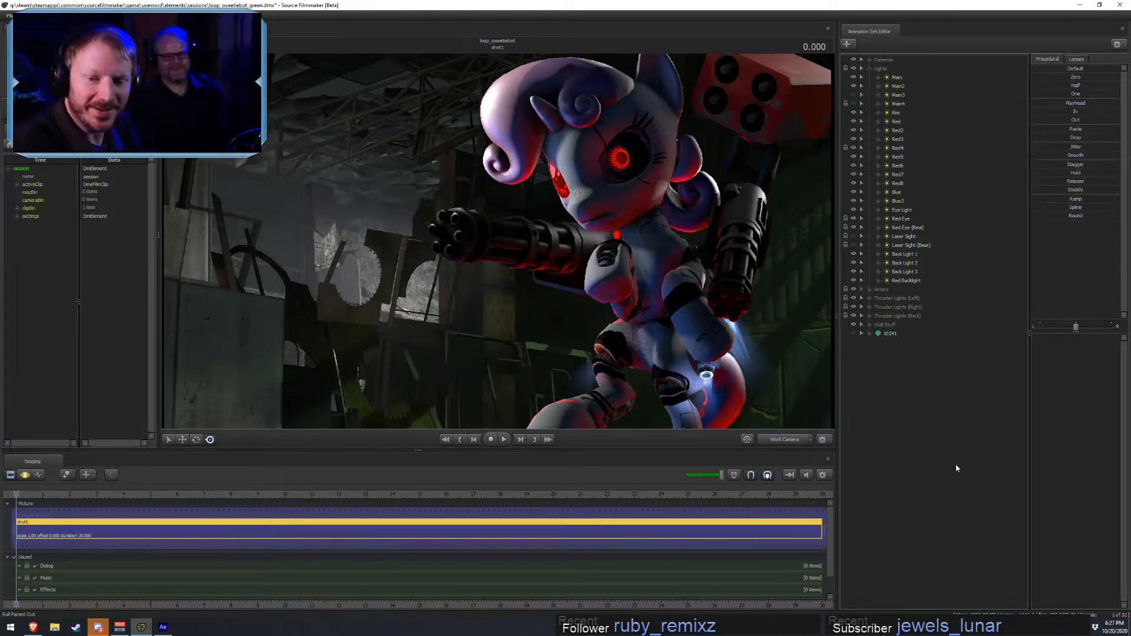
left_click(98, 627)
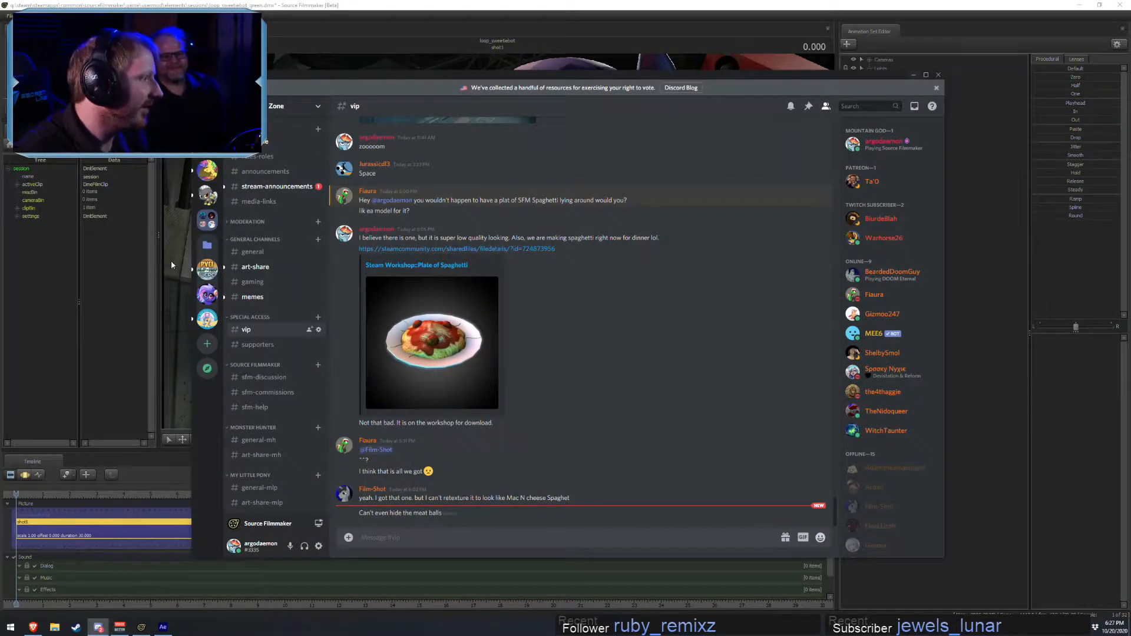
left_click(253, 252)
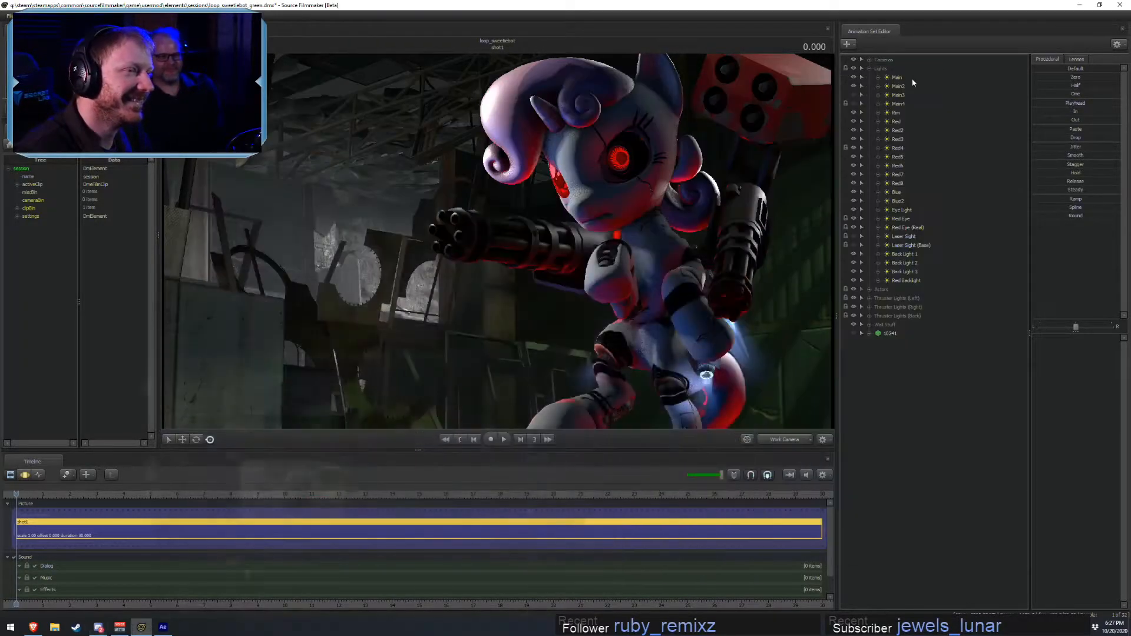
left_click(914, 74)
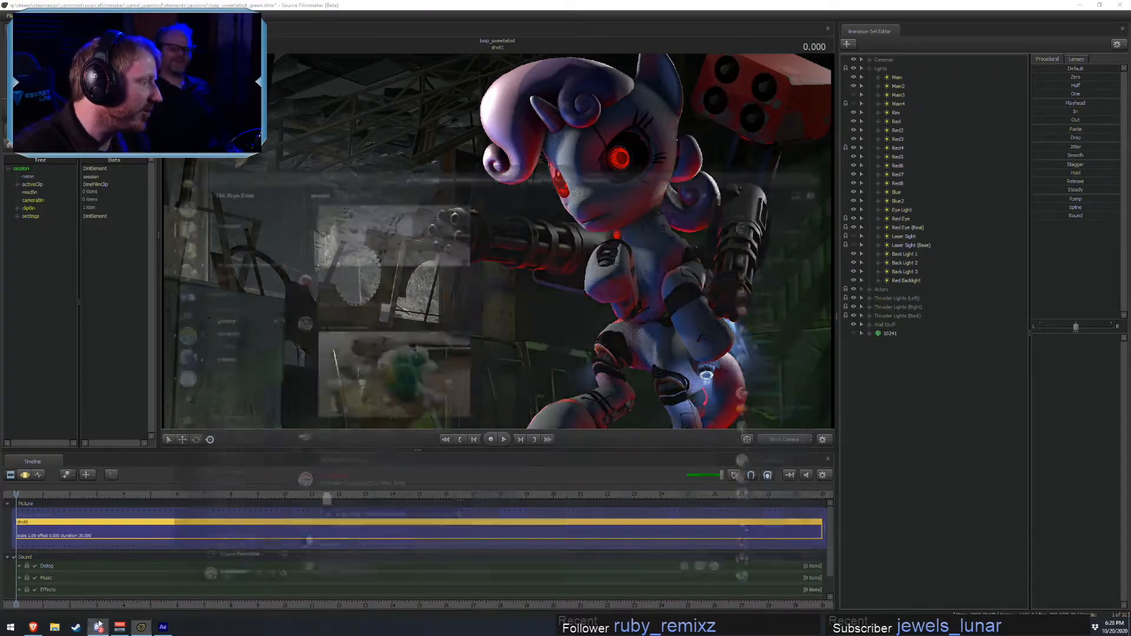
- Switch to Discord, find the first snow photo of the deck table in the general channel and view it enlarged
key("alt+Tab")
scroll(446, 319, "up", 15)
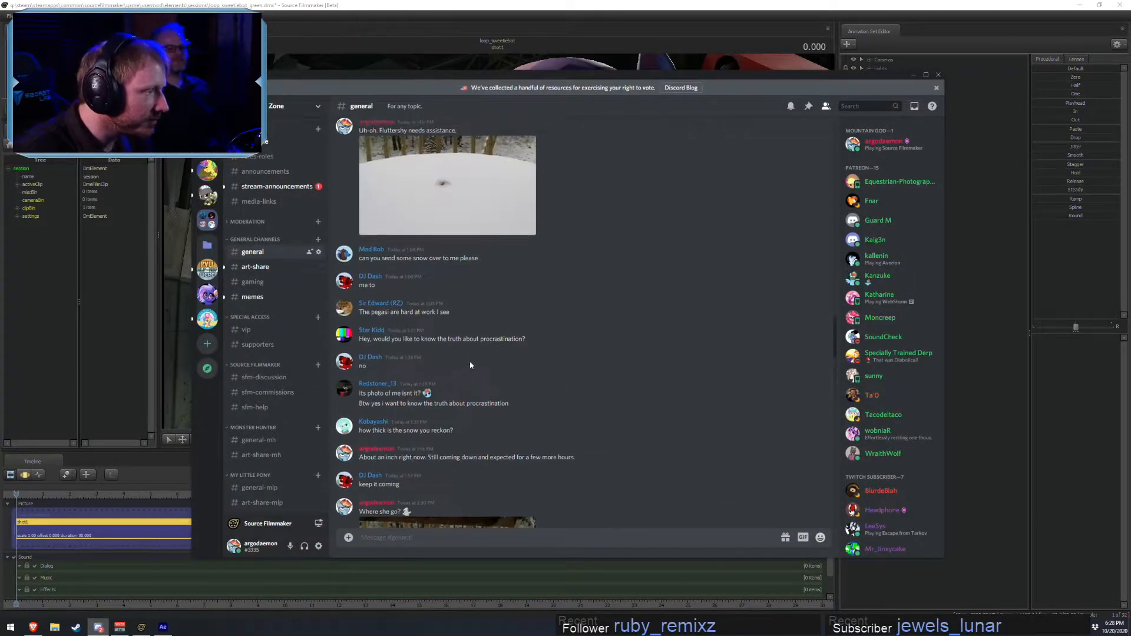
scroll(465, 330, "up", 15)
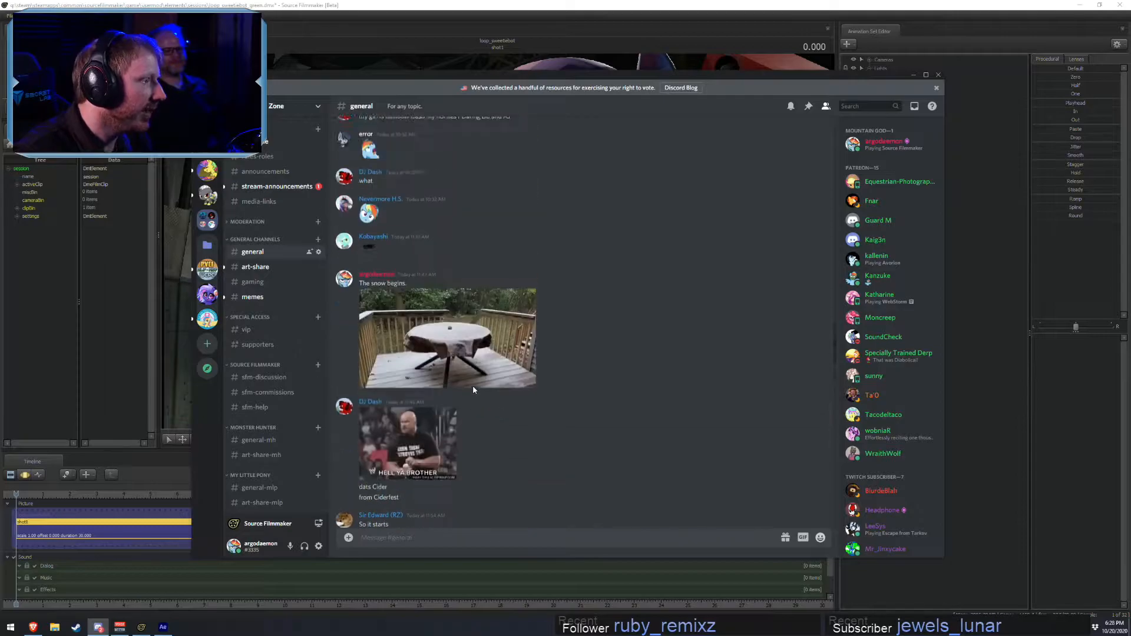
scroll(458, 455, "down", 3)
left_click(459, 407)
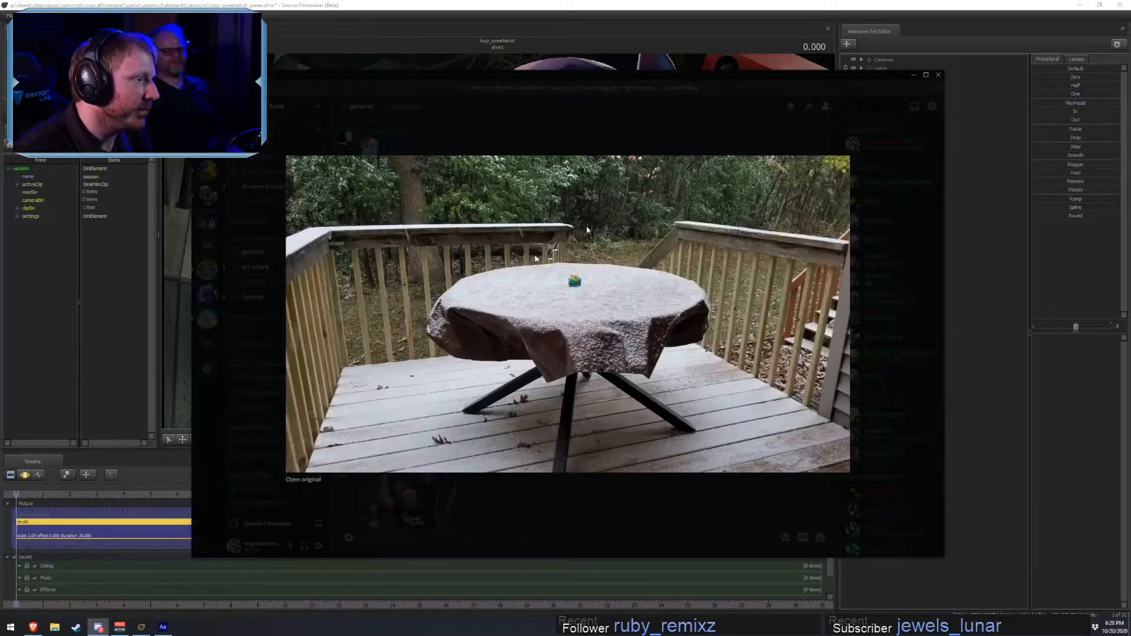
left_click(583, 507)
- Find the photo captioned as Fluttershy needing assistance further down the channel and view it enlarged
scroll(488, 396, "down", 10)
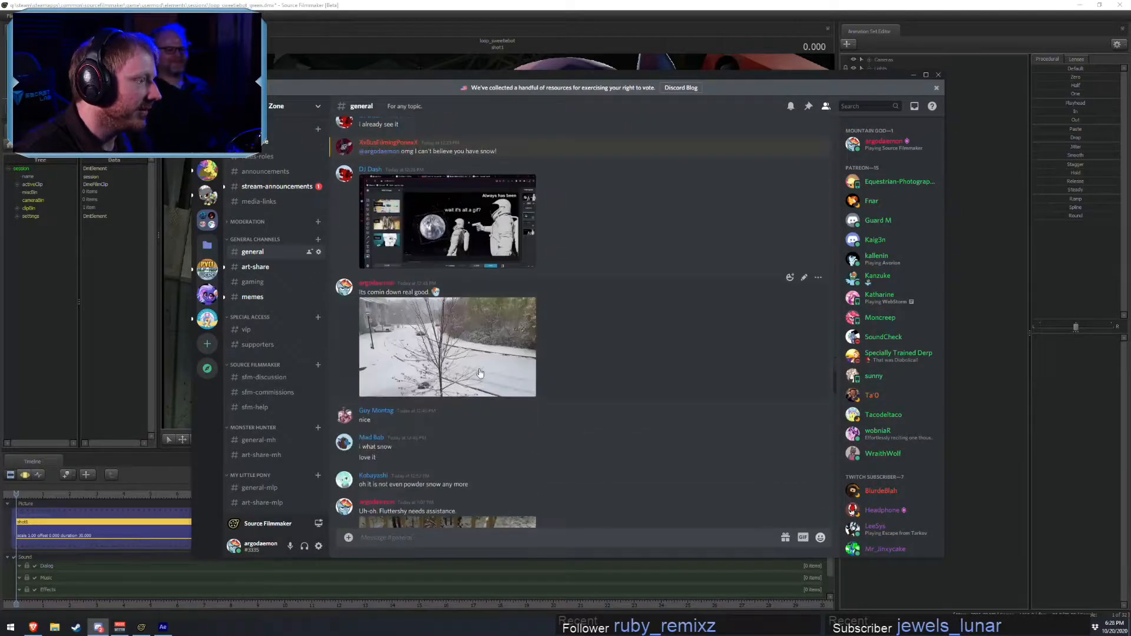
scroll(488, 396, "down", 5)
left_click(448, 235)
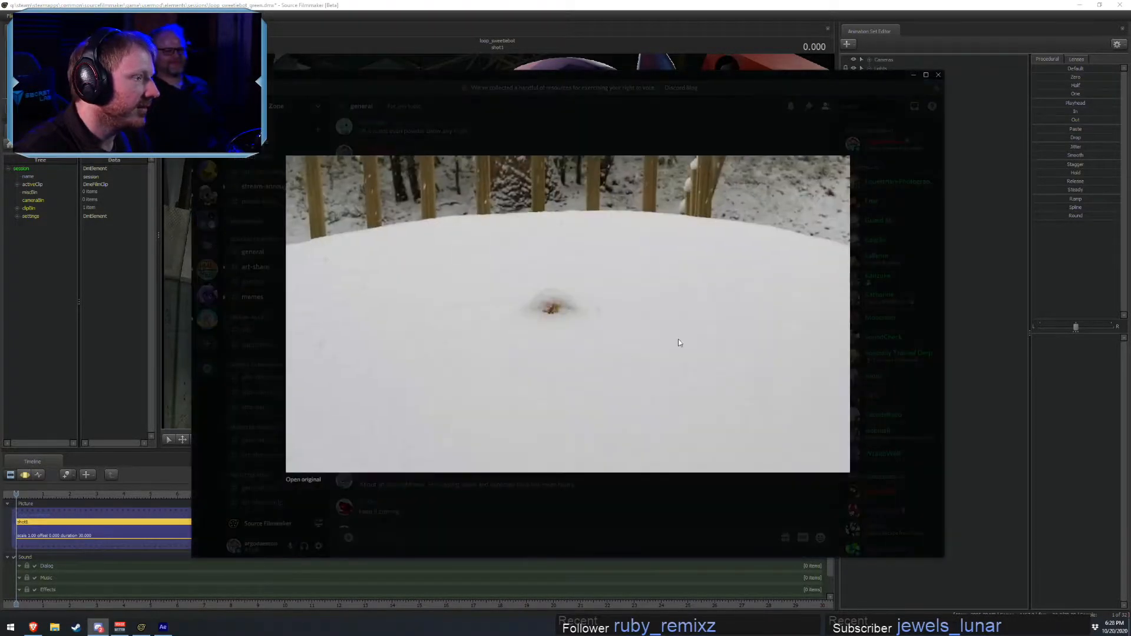
left_click(630, 484)
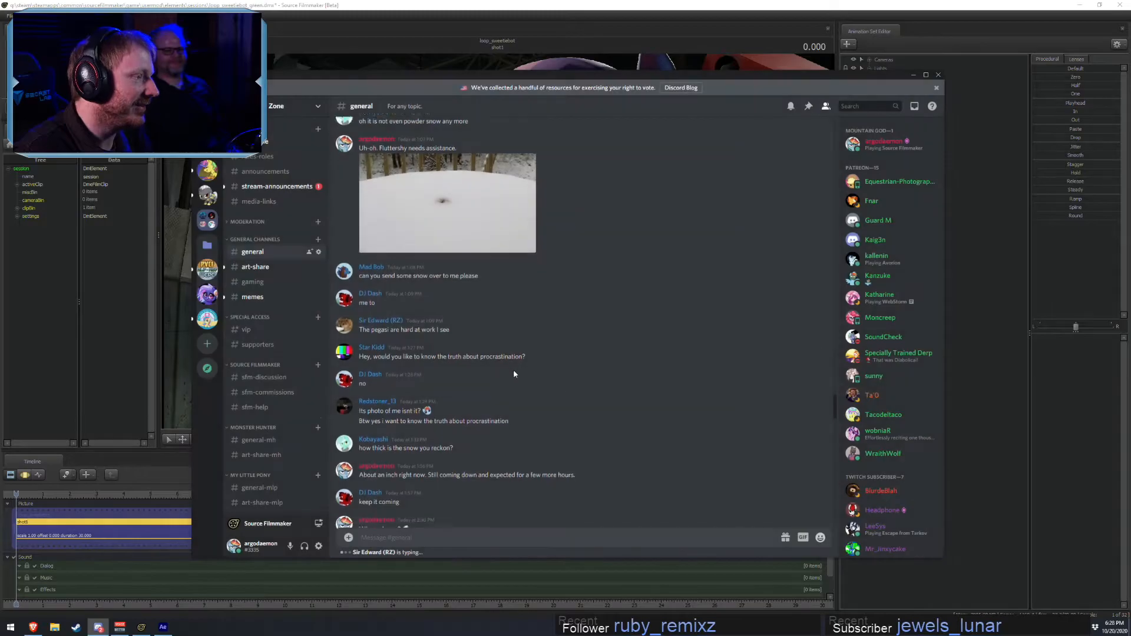
- View the next snow-covered table photo and the photo captioned "She has been rescued" enlarged in the general channel, and return to Source Filmmaker
left_click(487, 376)
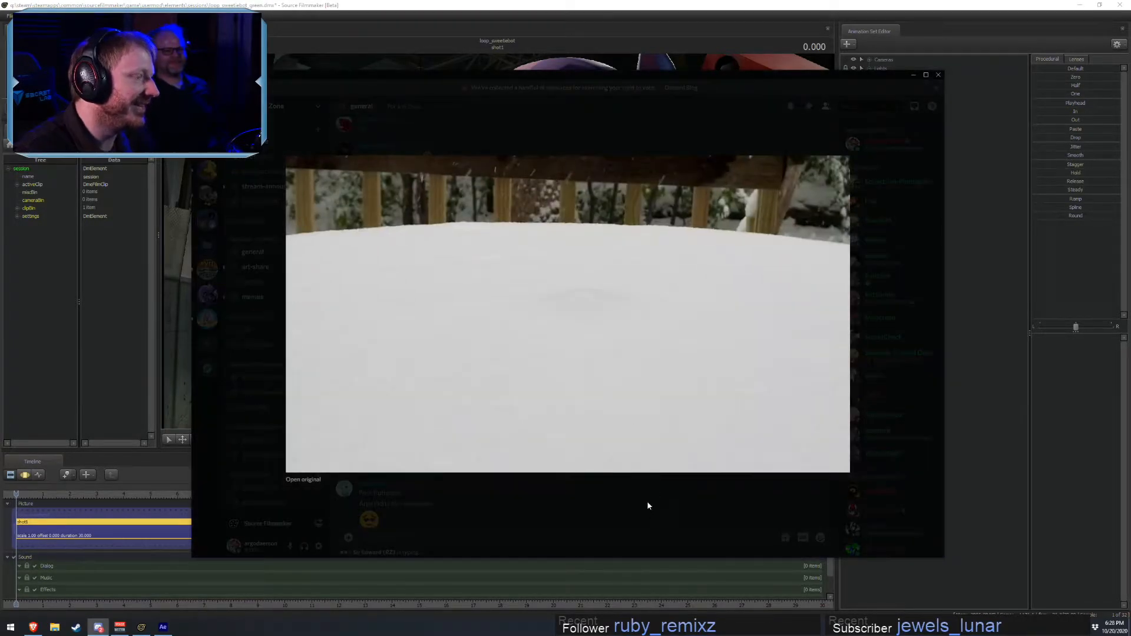
left_click(642, 501)
scroll(415, 336, "down", 10)
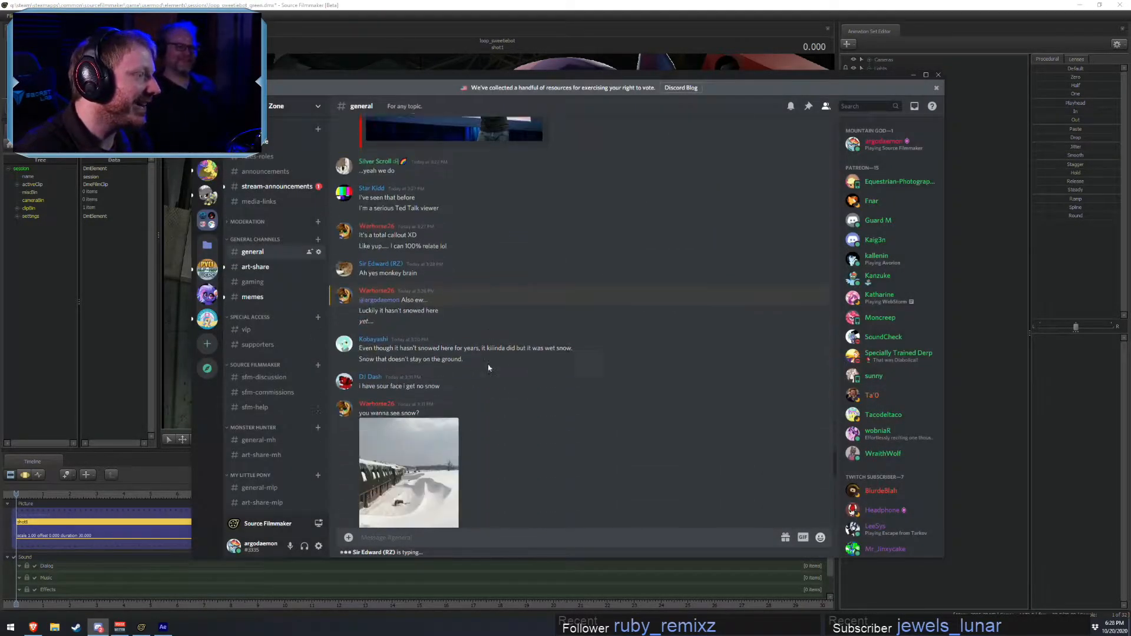
scroll(415, 336, "down", 8)
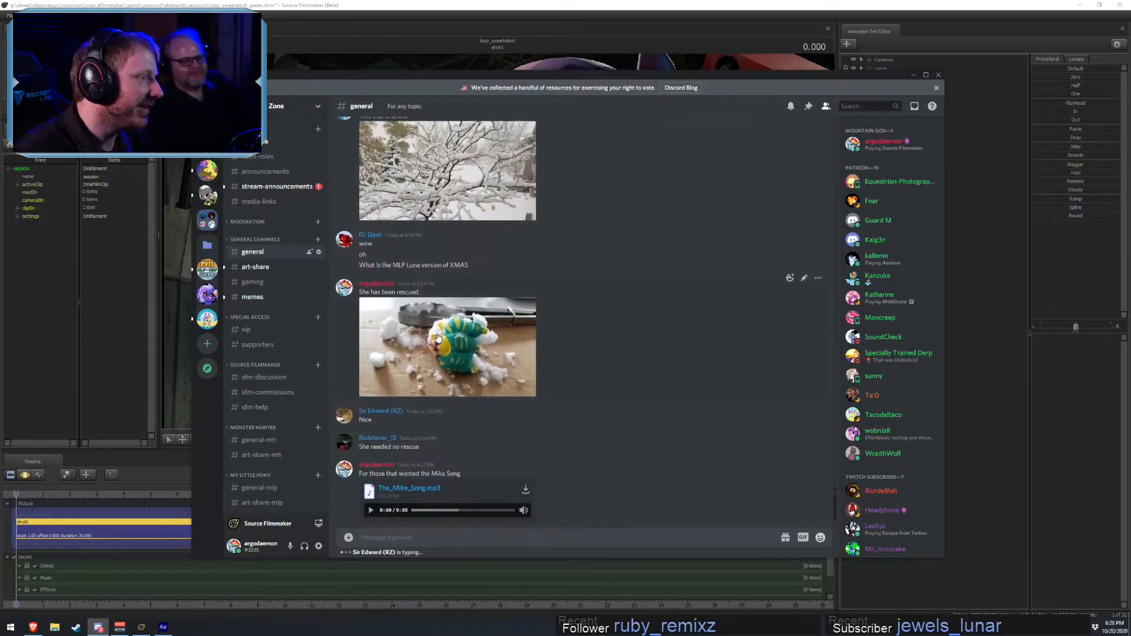
left_click(448, 354)
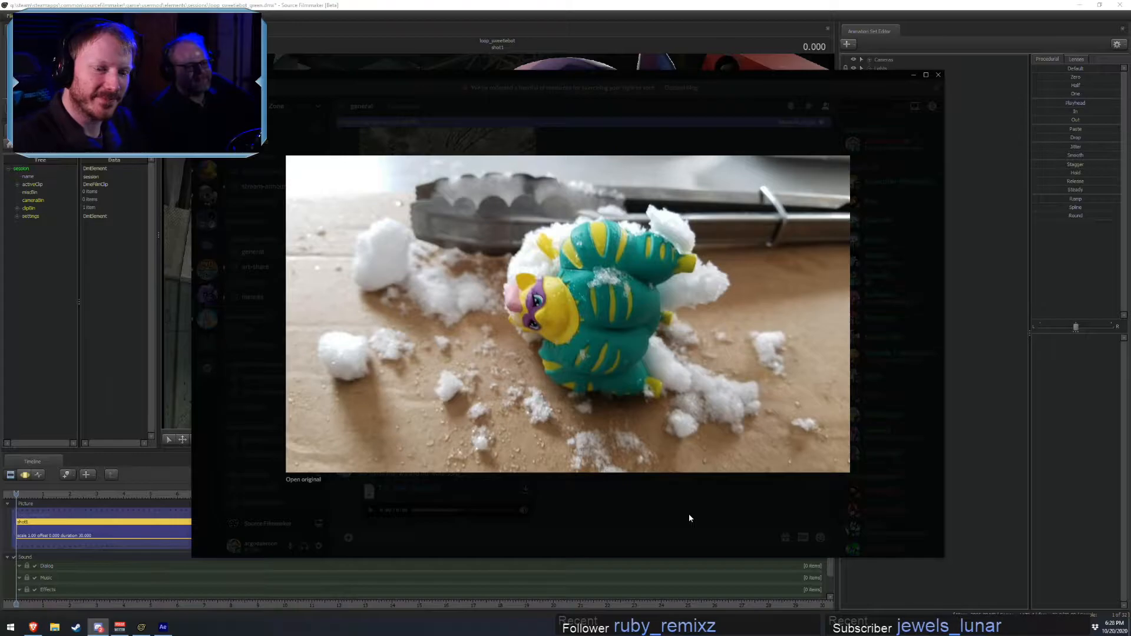
left_click(704, 517)
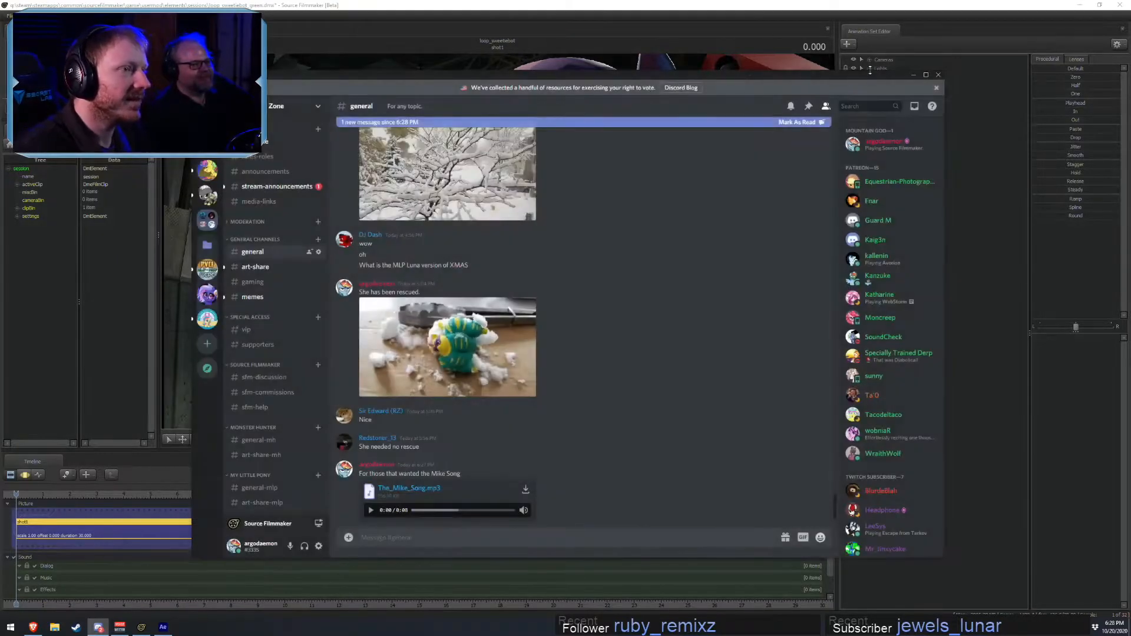
left_click(913, 75)
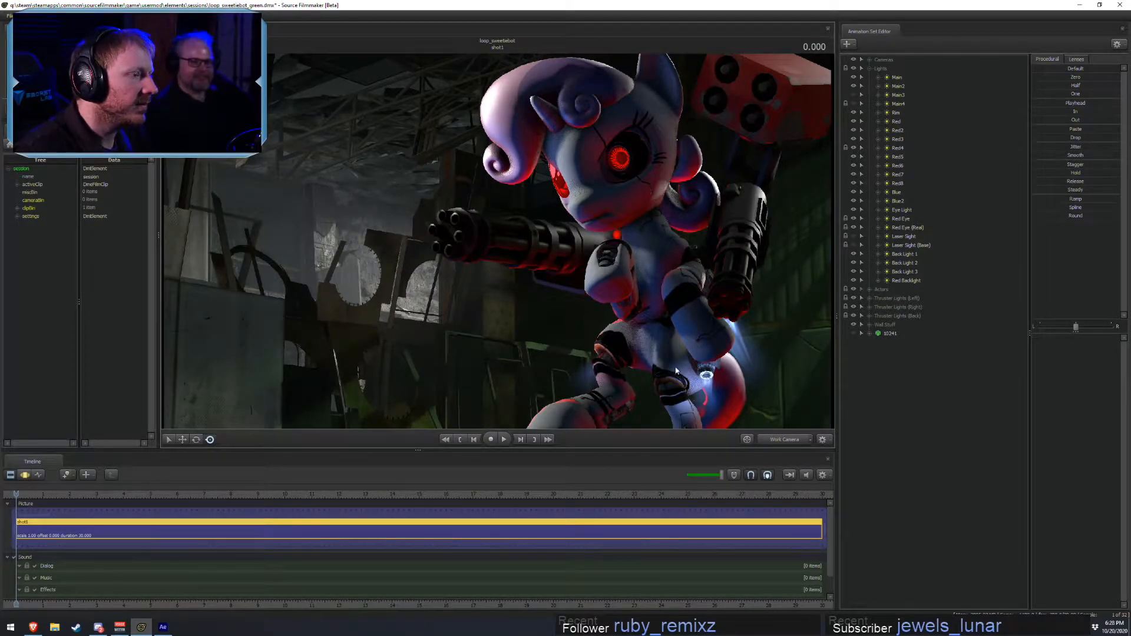
- Switch the viewport to Main Camera (Back), select the Main light and save the session
left_click(797, 442)
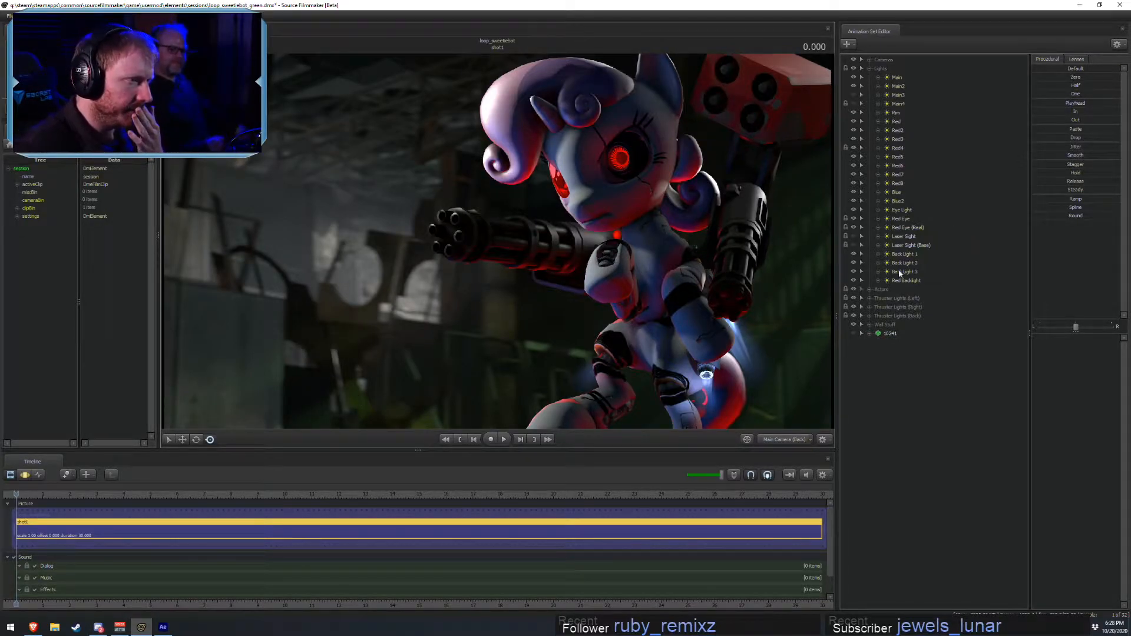
left_click(893, 81)
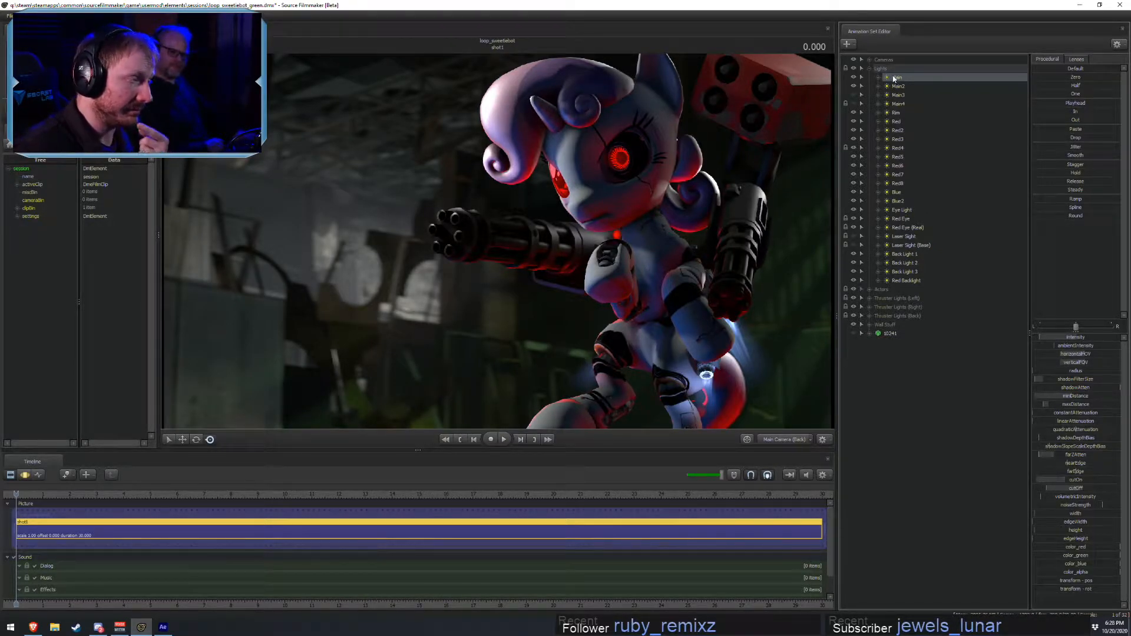
key("ctrl+s")
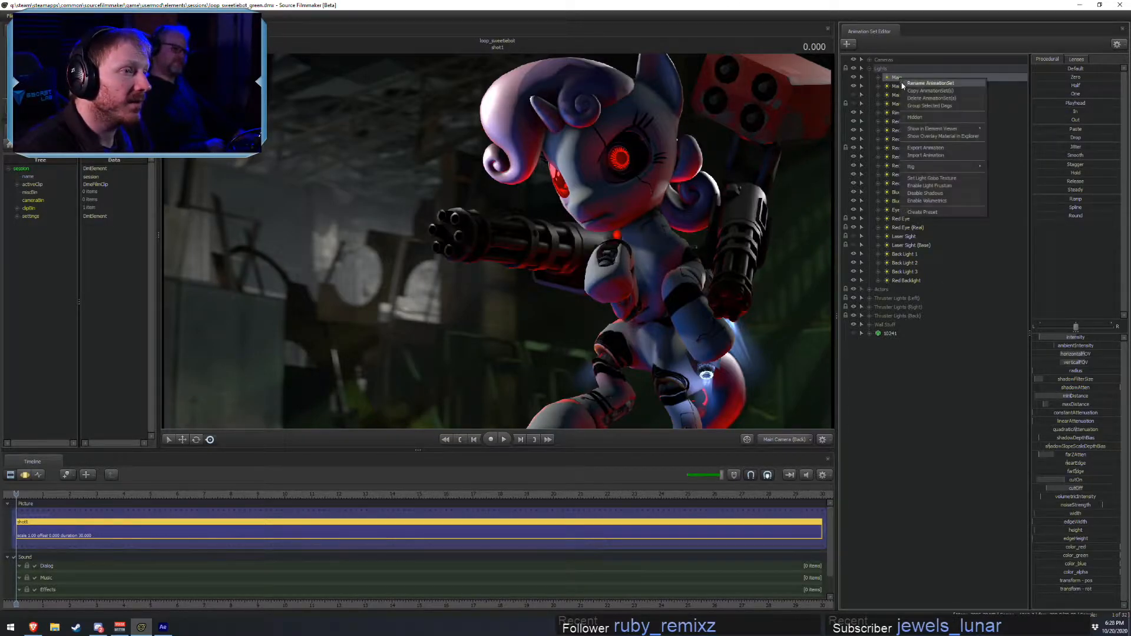
- Copy the Main light and paste a duplicate into the animation set list
right_click(934, 362)
left_click(966, 396)
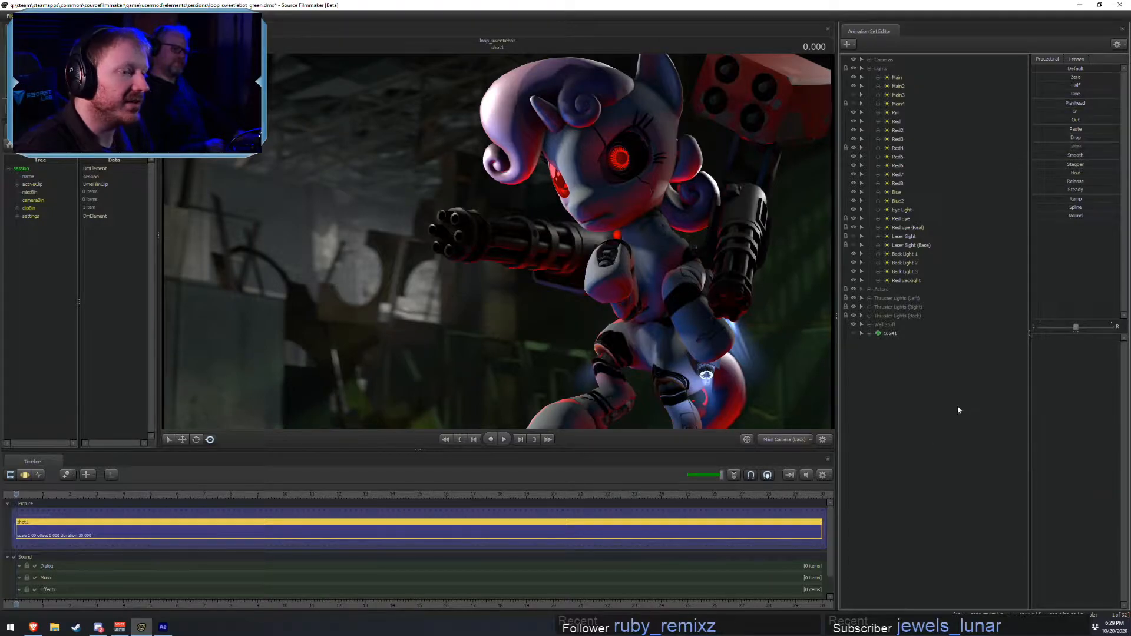
right_click(894, 344)
left_click(927, 459)
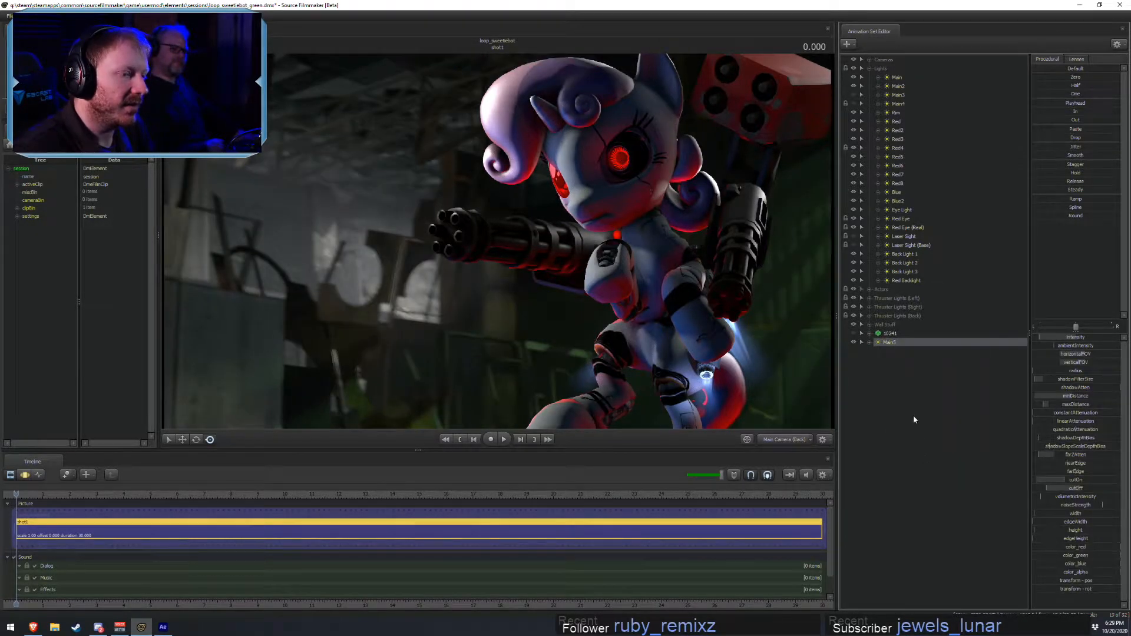
- Look through the duplicated light in the viewport and try to reposition it with the Motion Editor
key("F3")
key("F2")
left_click_drag(891, 342, 590, 215)
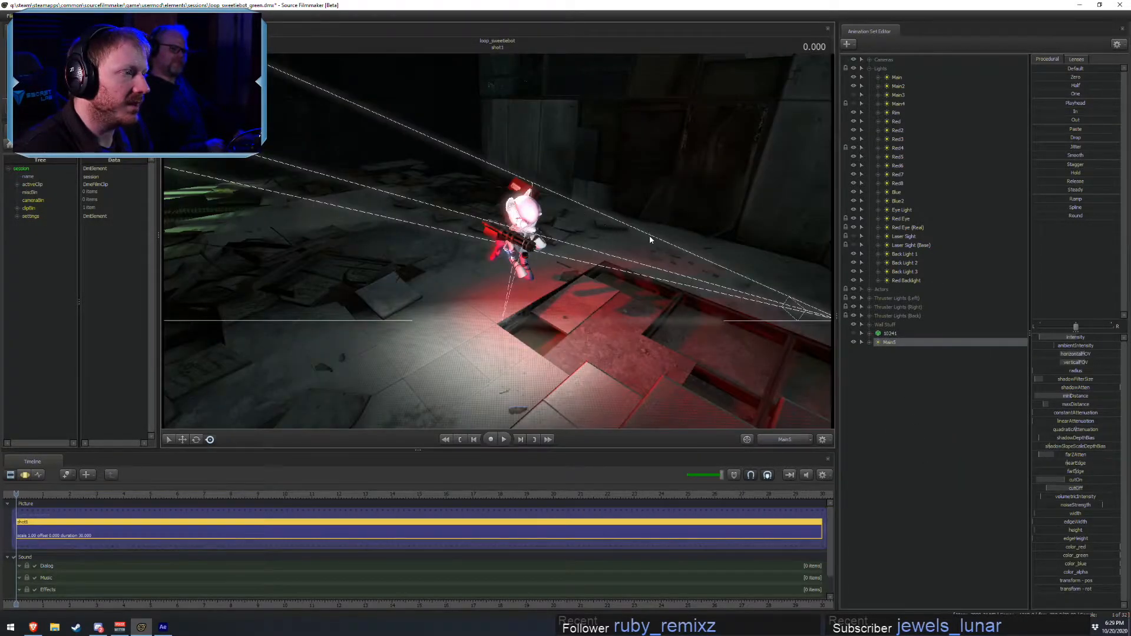
key("F3")
left_click_drag(708, 324, 695, 301)
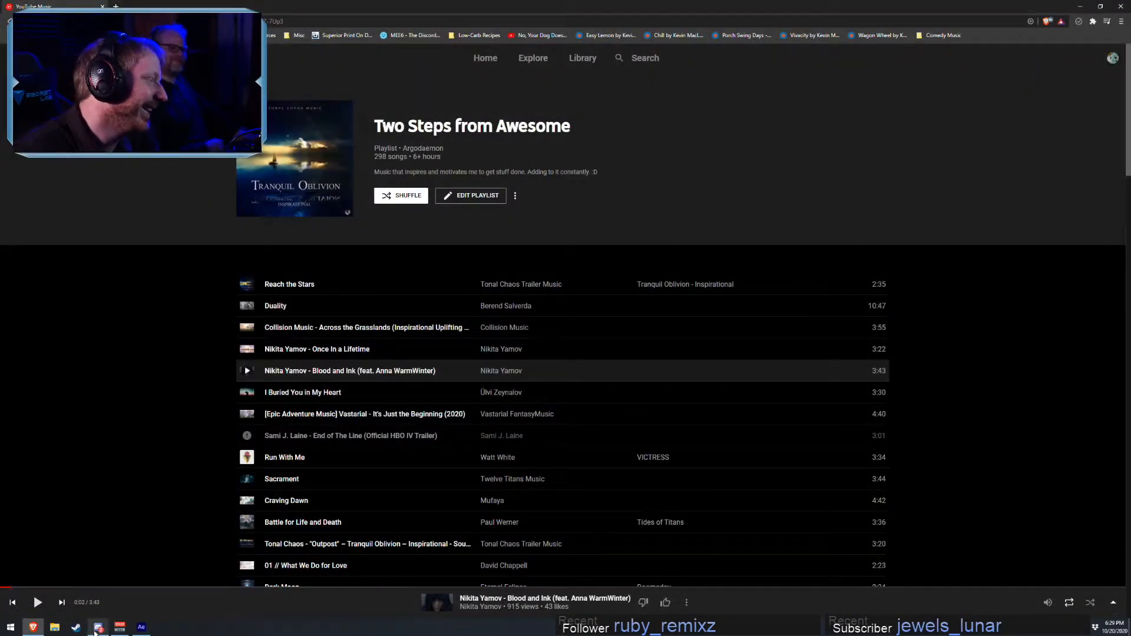
- Relaunch Source Filmmaker from Steam, decline the autosave and reopen the recent session loop_sweetiebot_green.dmx
right_click(75, 626)
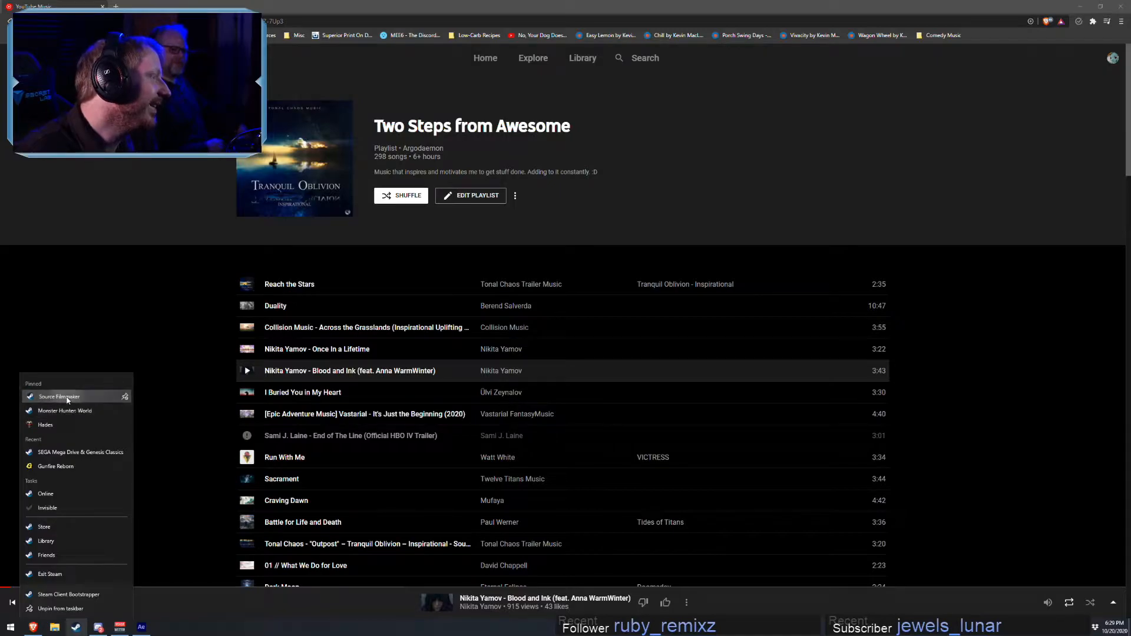
left_click(59, 397)
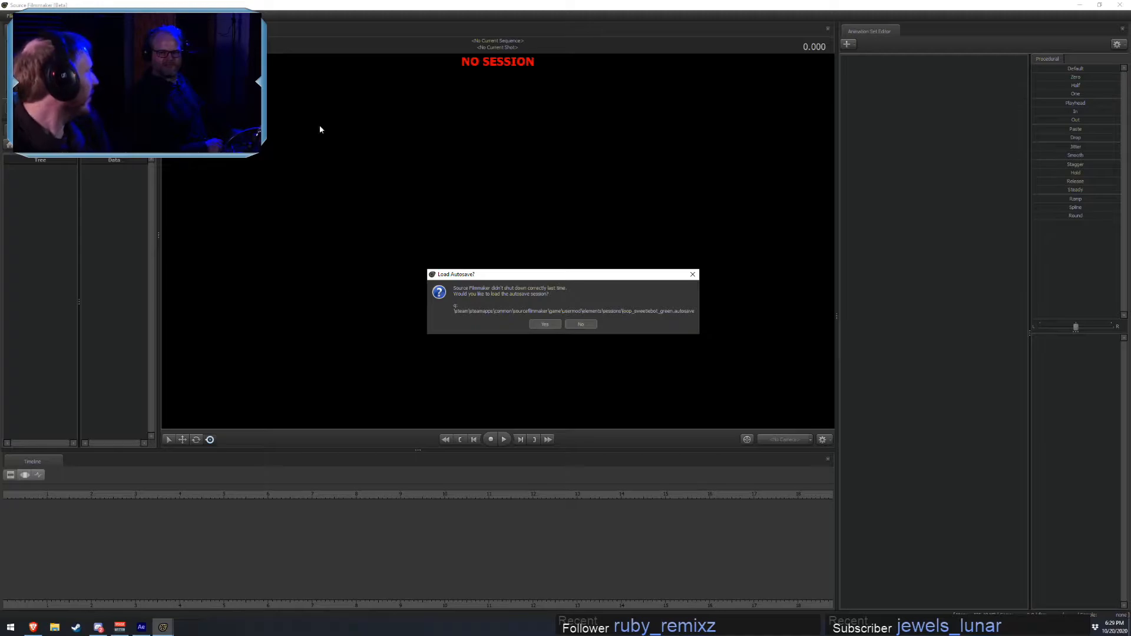
left_click(585, 328)
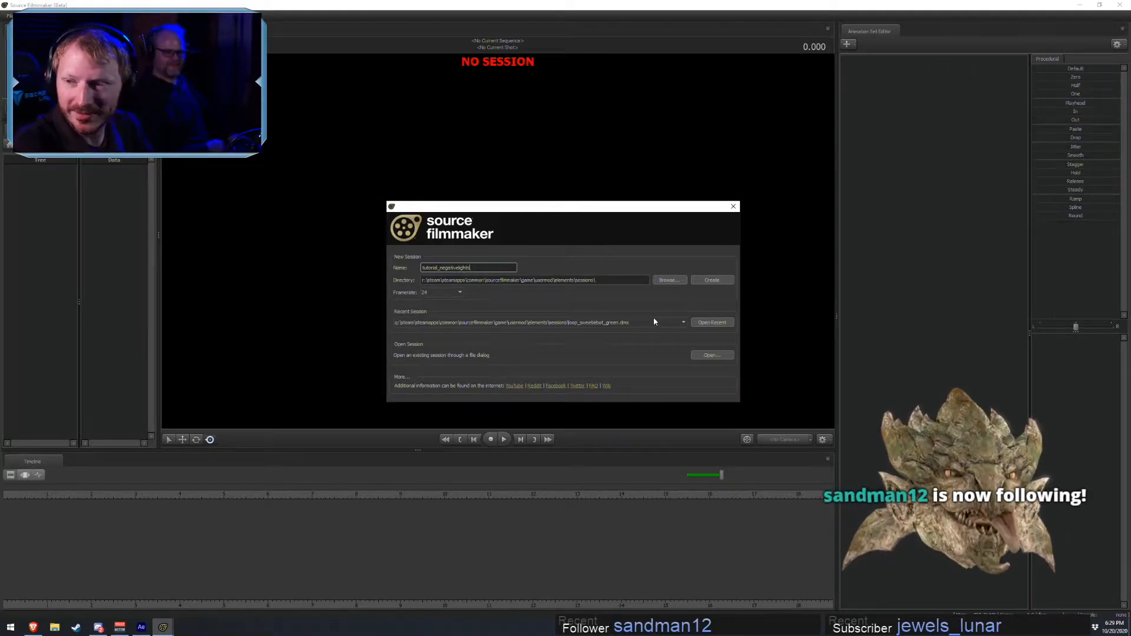
left_click(697, 322)
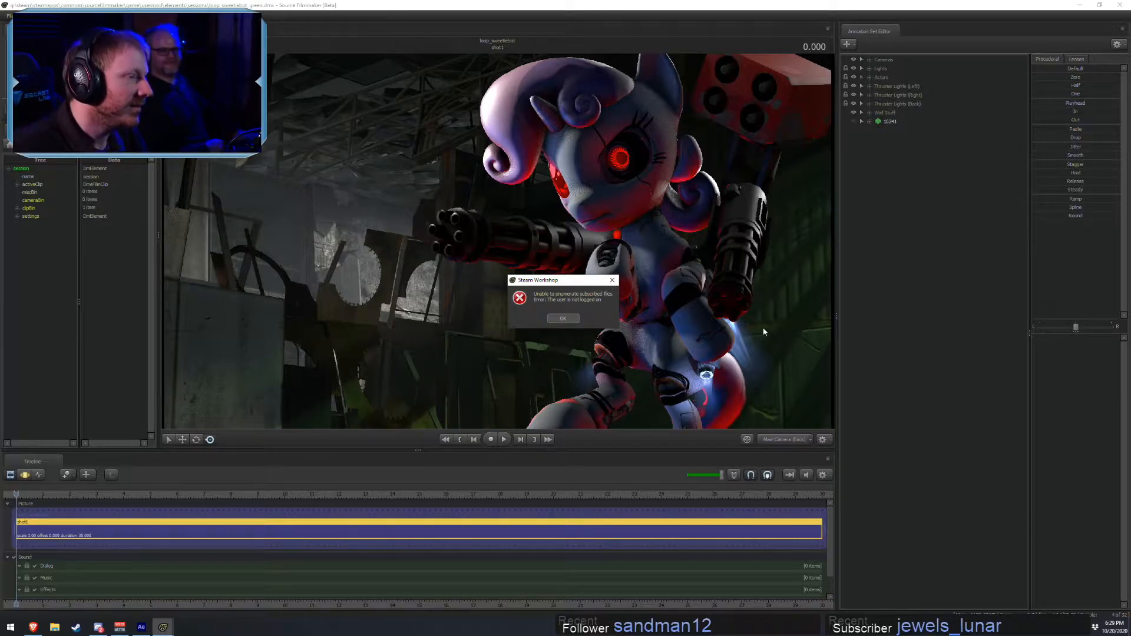
- Dismiss the Steam Workshop error, check the connection status in the Steam library and return to Source Filmmaker
left_click(569, 319)
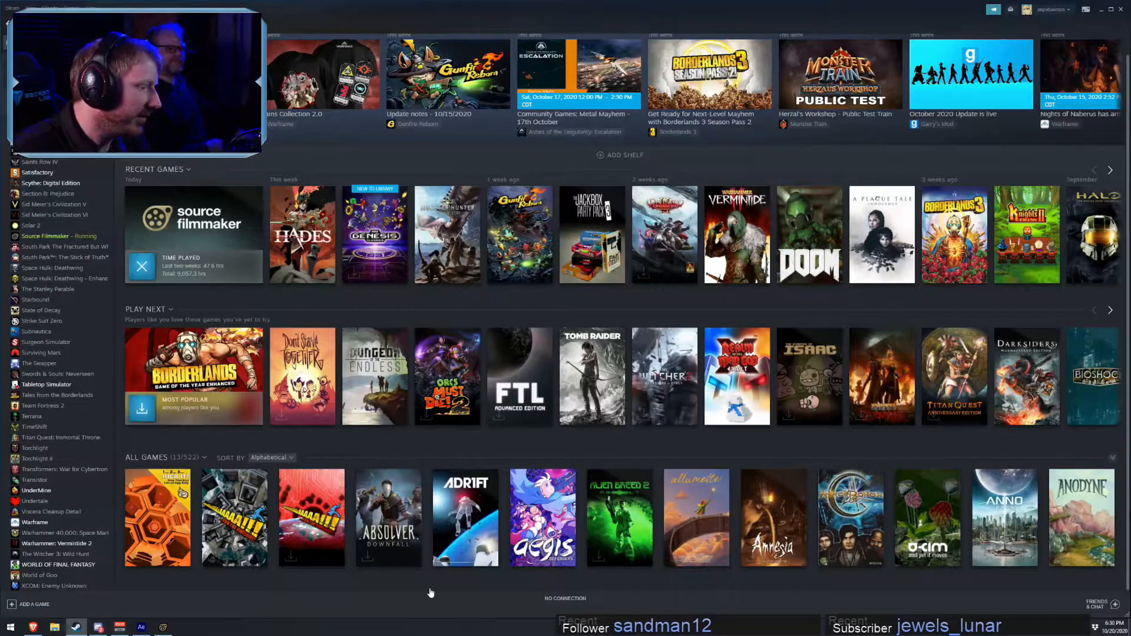
left_click(76, 627)
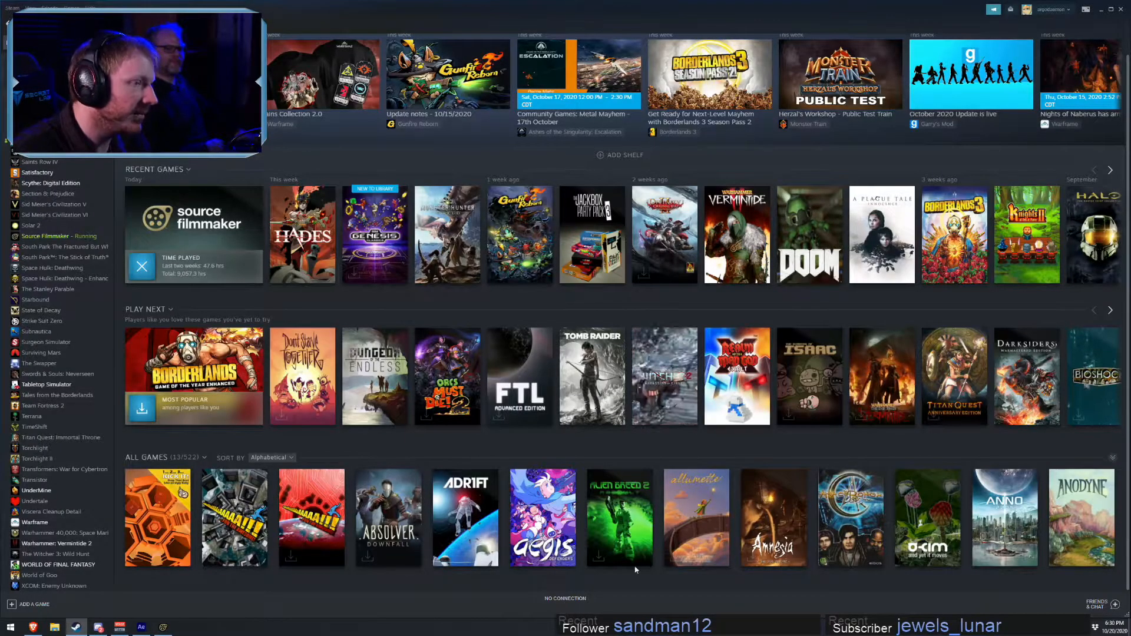
left_click(1121, 10)
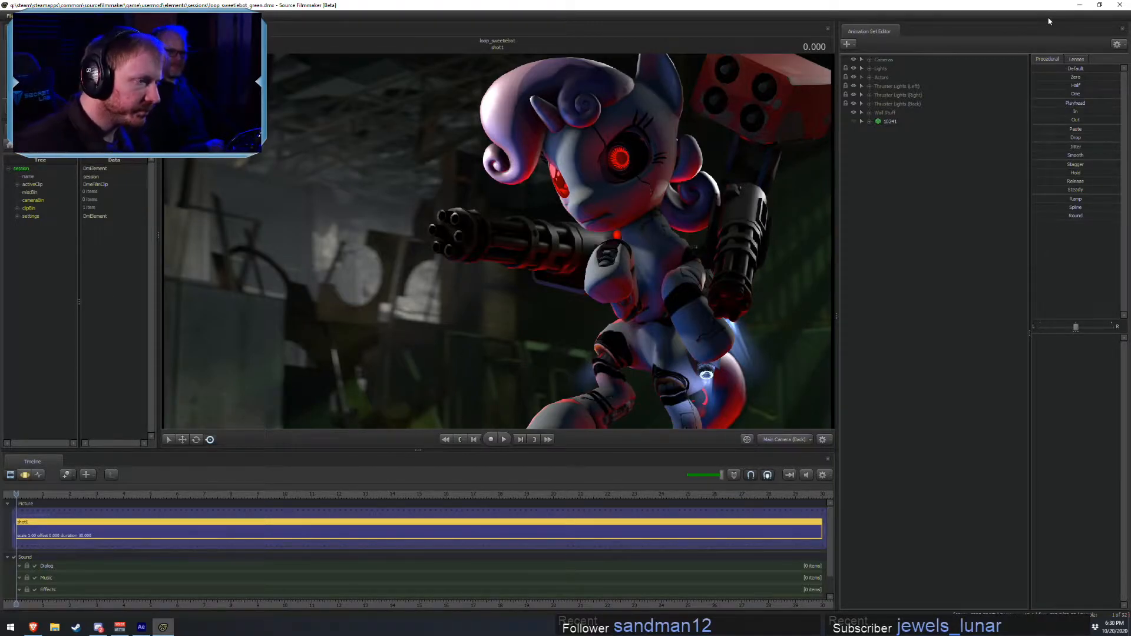
- Expand the Actors group, select Sweetiebot Body and disable lighting in the viewport
left_click(870, 78)
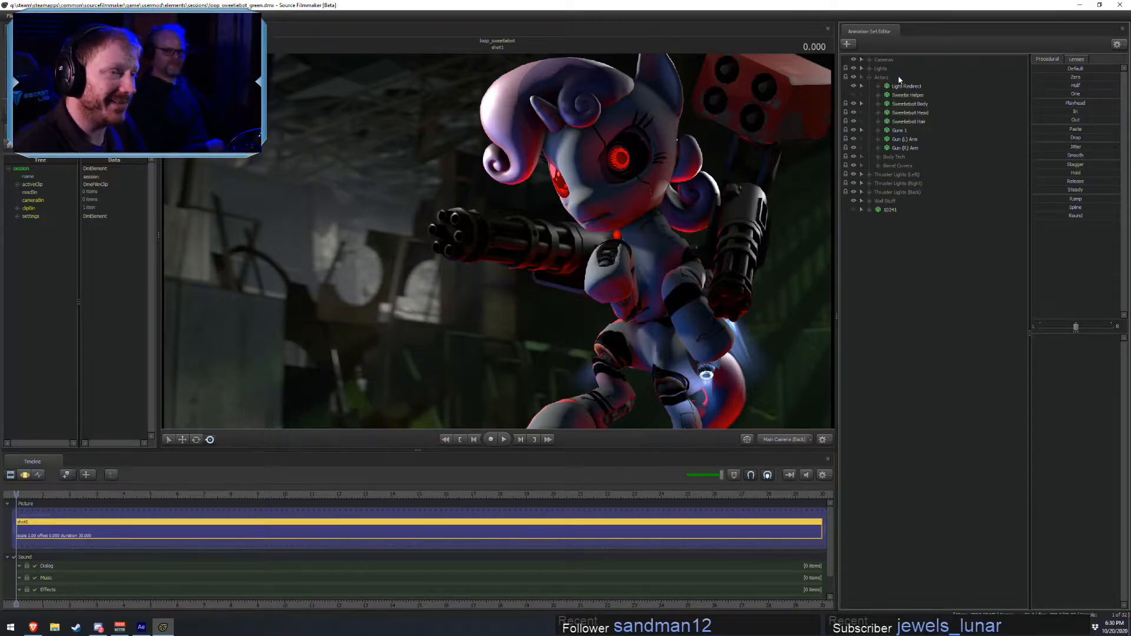
left_click(909, 104)
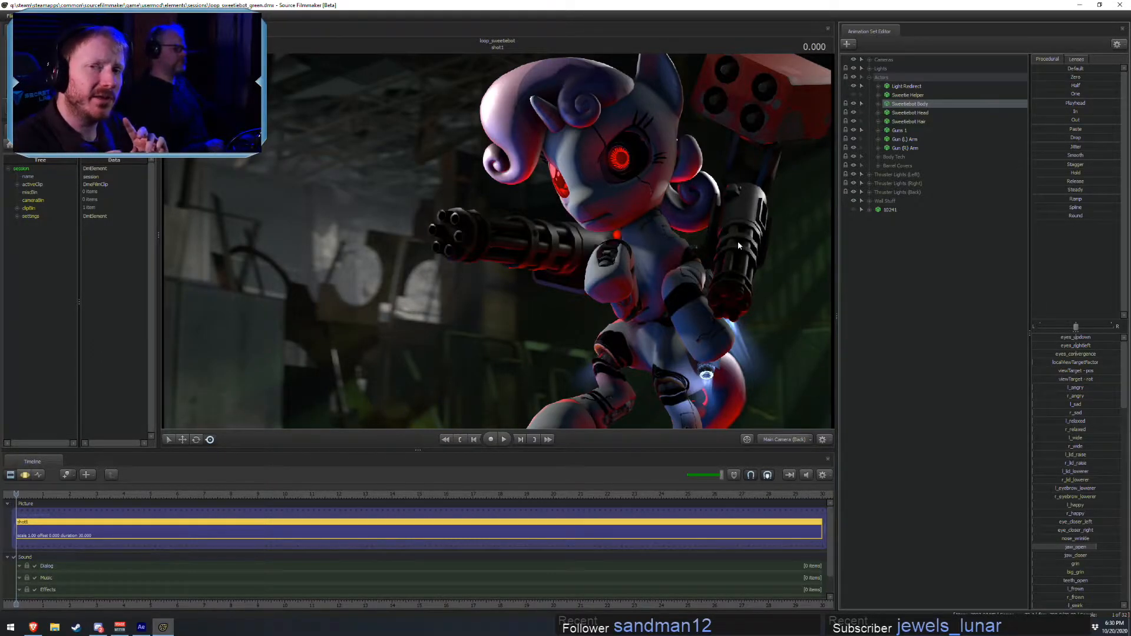
right_click(623, 321)
left_click(654, 352)
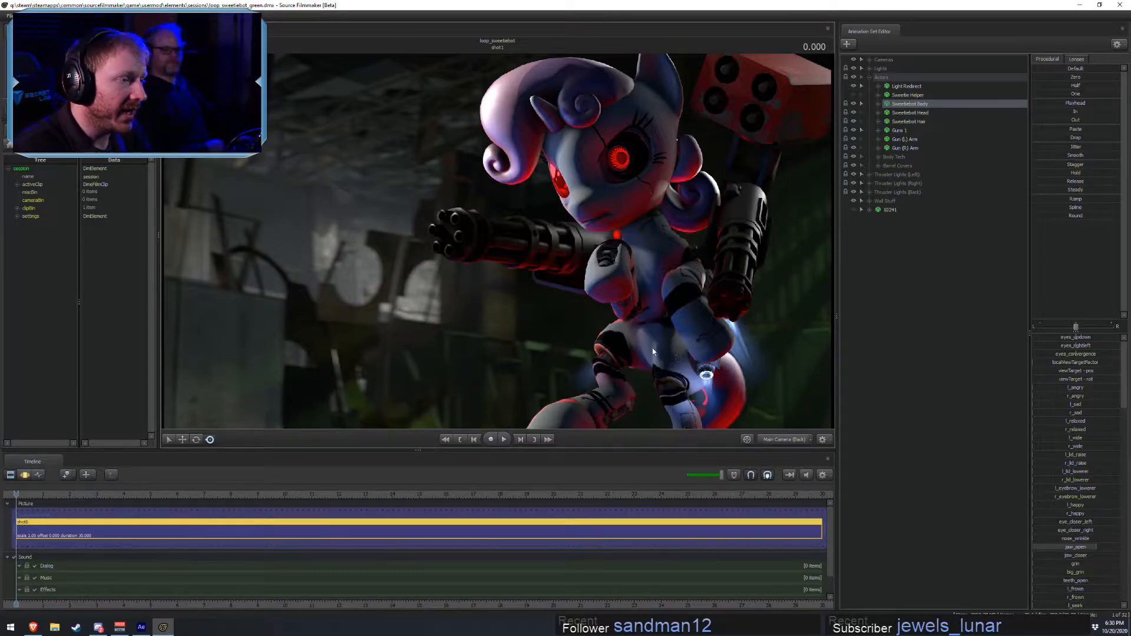
- View the unlit robot through the Work Camera, return to Main Camera (Back) and re-enable lighting, ending in the Clip Editor
left_click(766, 445)
left_click_drag(666, 330, 530, 330)
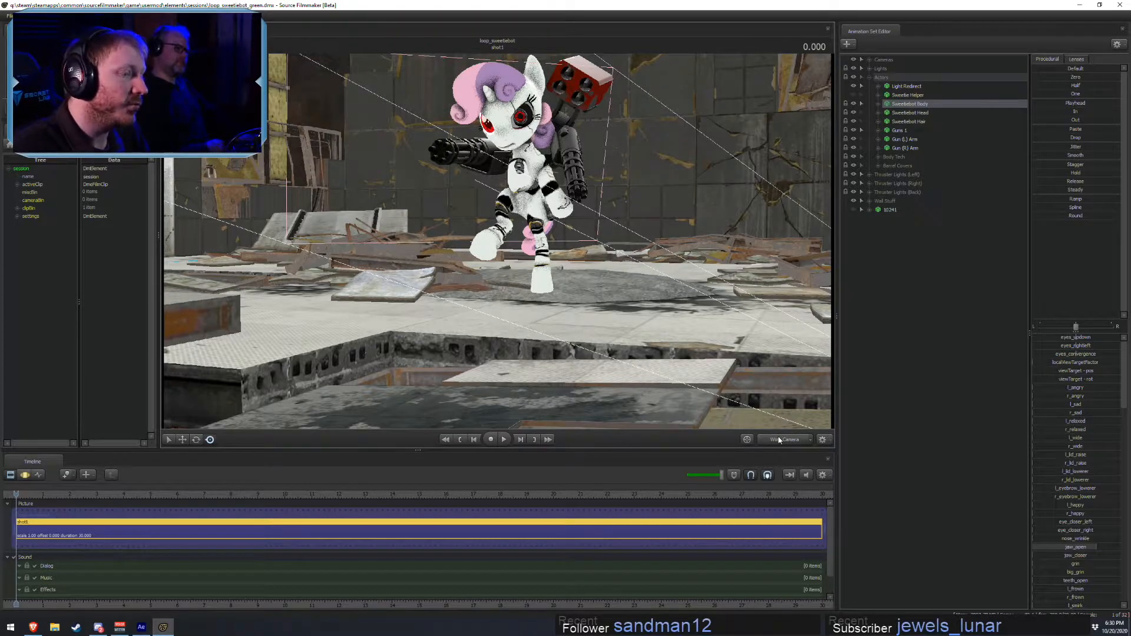
key("F4")
right_click(607, 260)
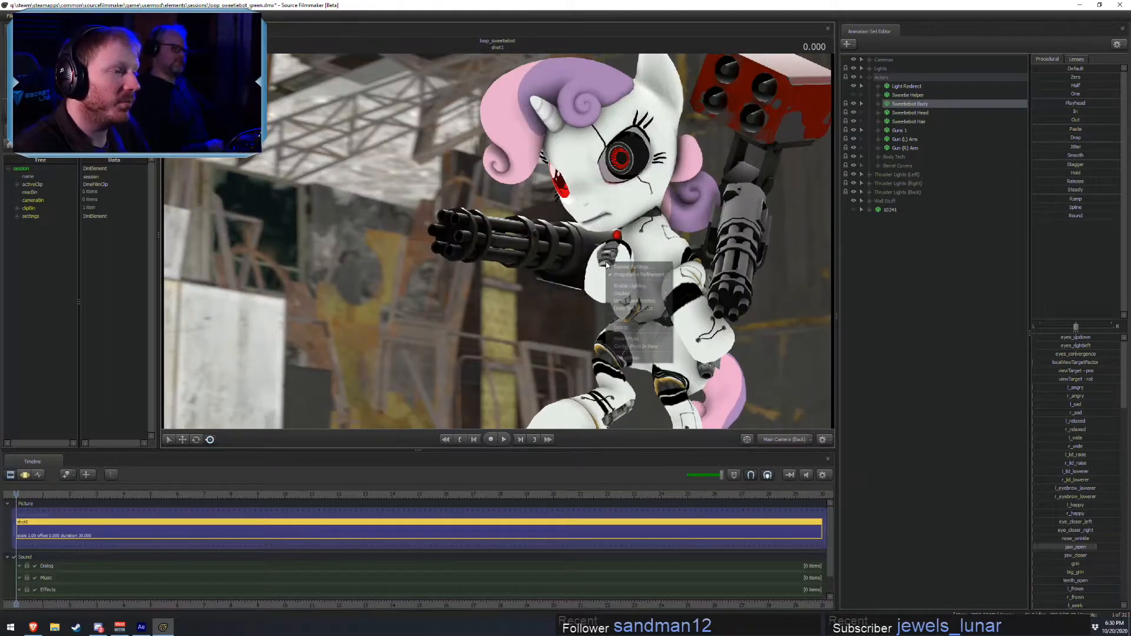
left_click(628, 288)
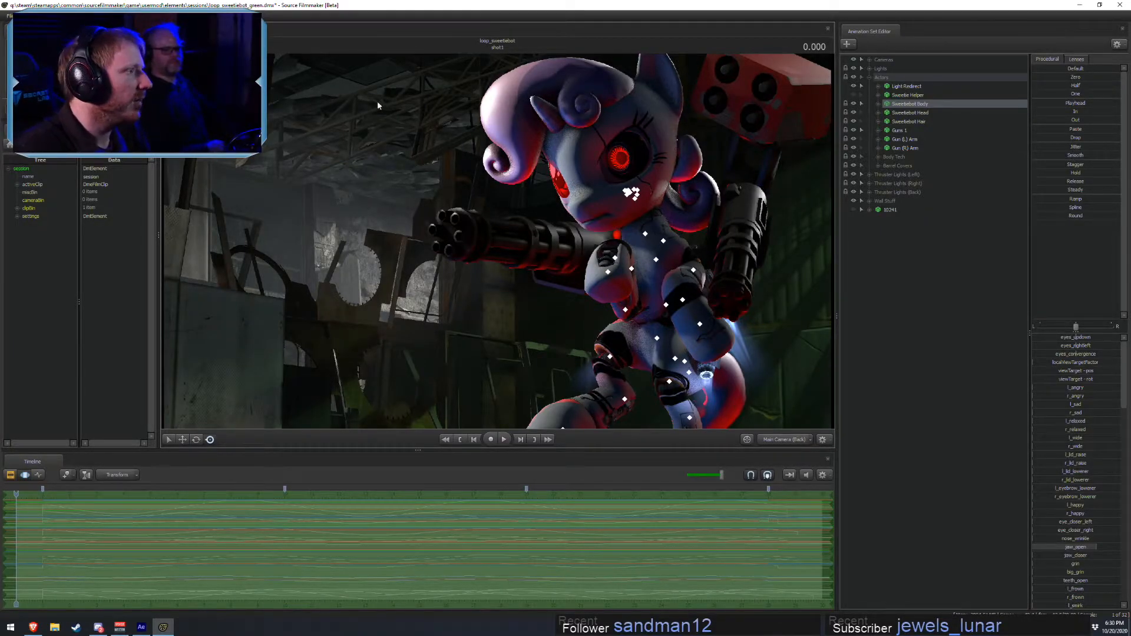
key("F2")
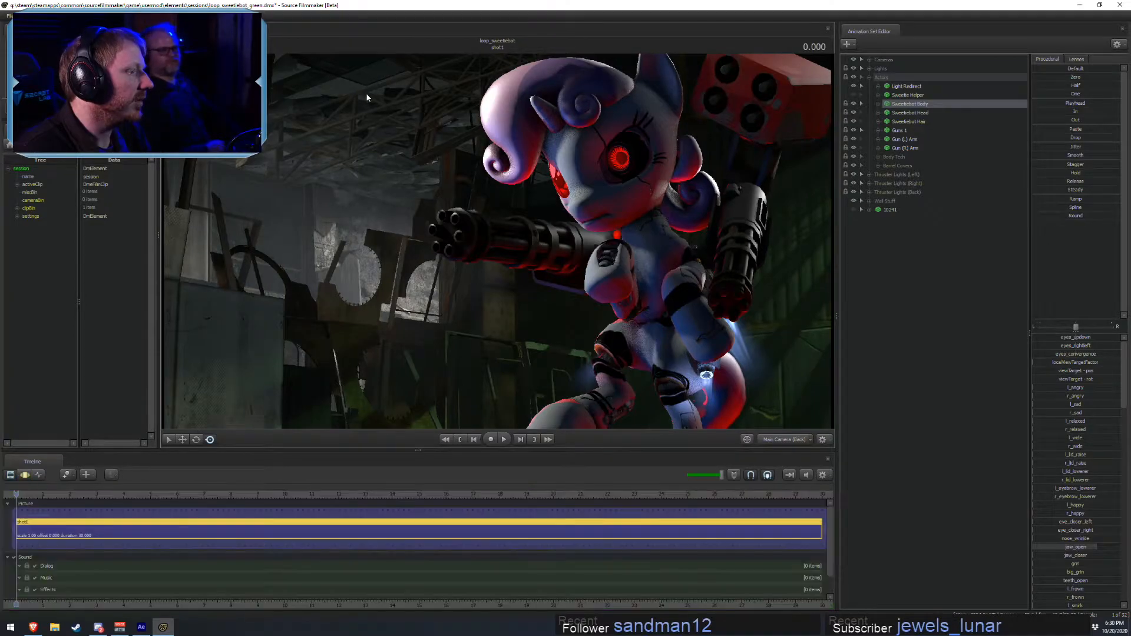
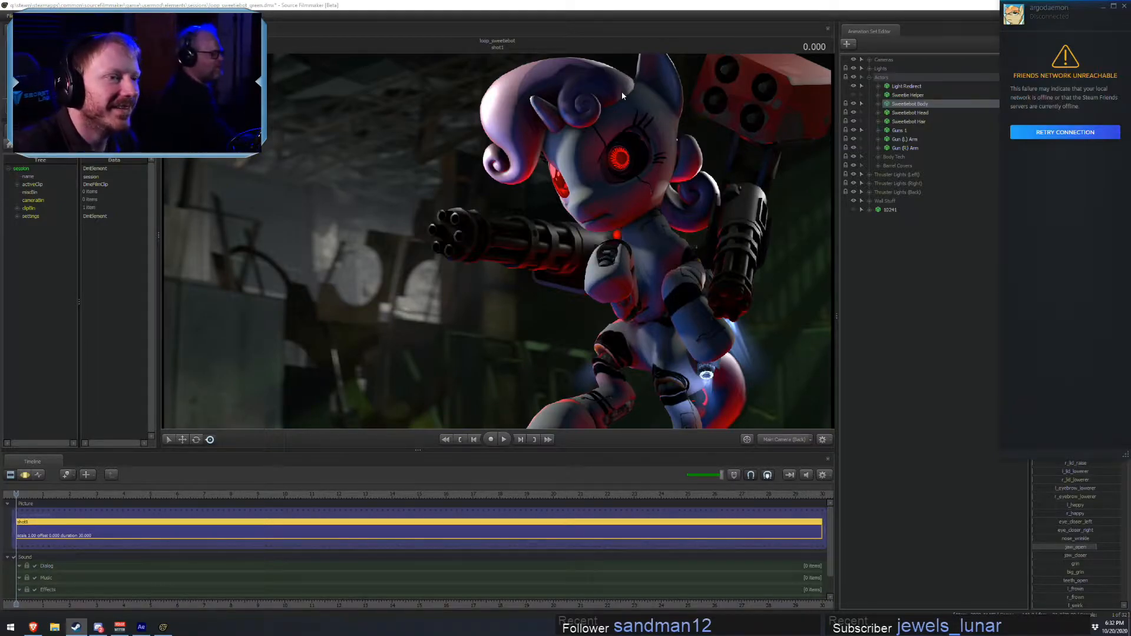
- Return to Source Filmmaker, collapse Actors, expand the Lights group and select the Rim light
left_click(412, 4)
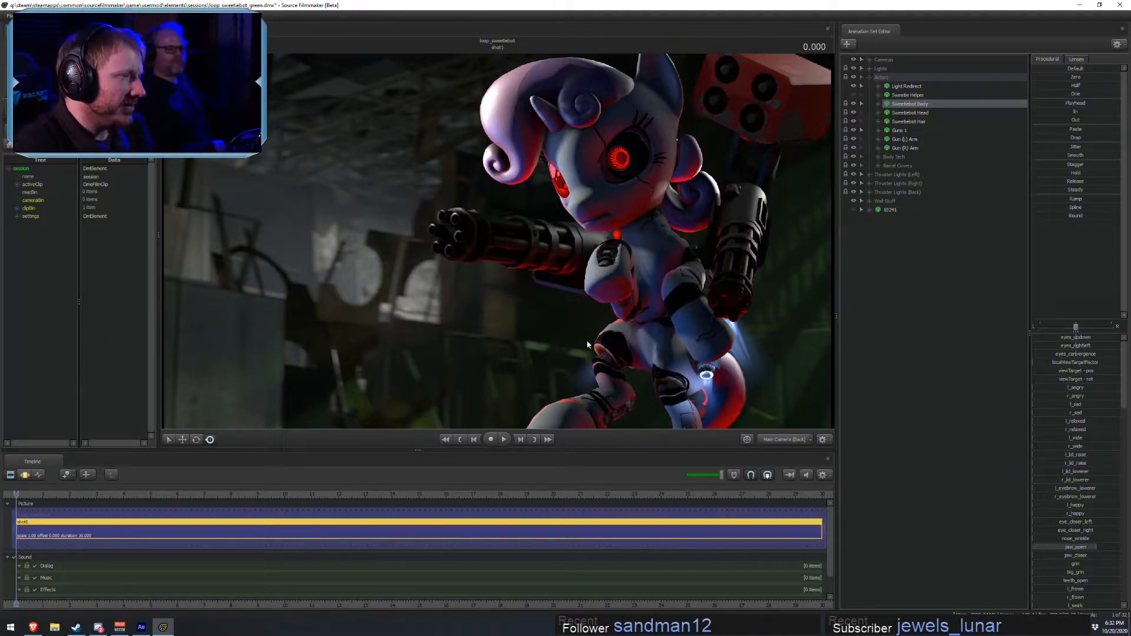
left_click(869, 77)
left_click(869, 68)
left_click(907, 114)
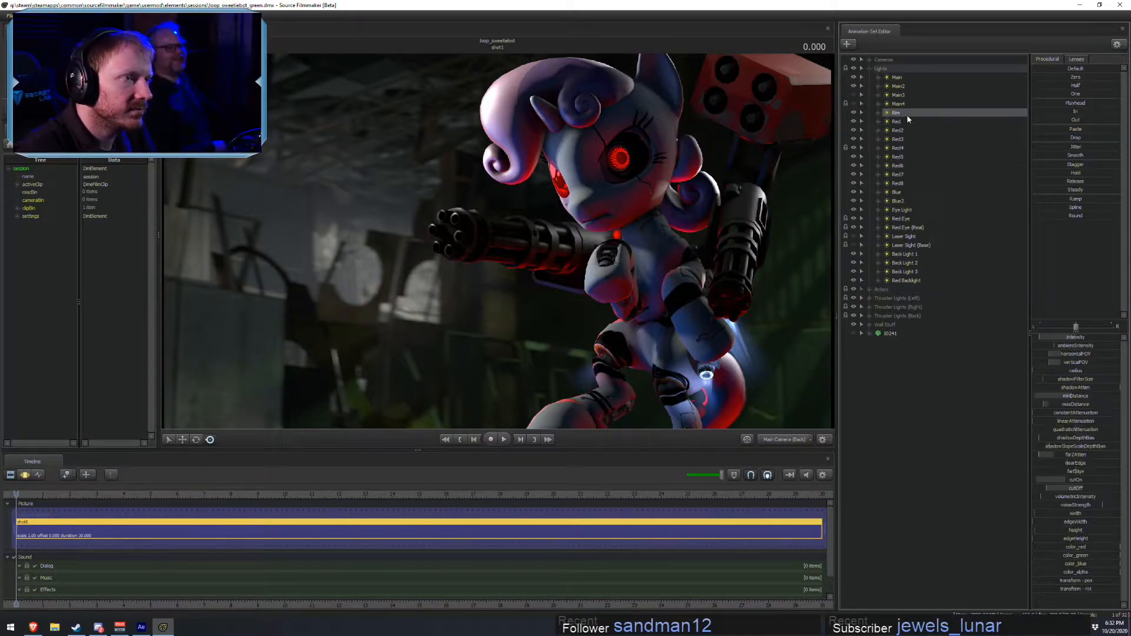
- Turn the Red light green by raising its color_green to full and lowering its color_red to zero in the Motion Editor
left_click(898, 123)
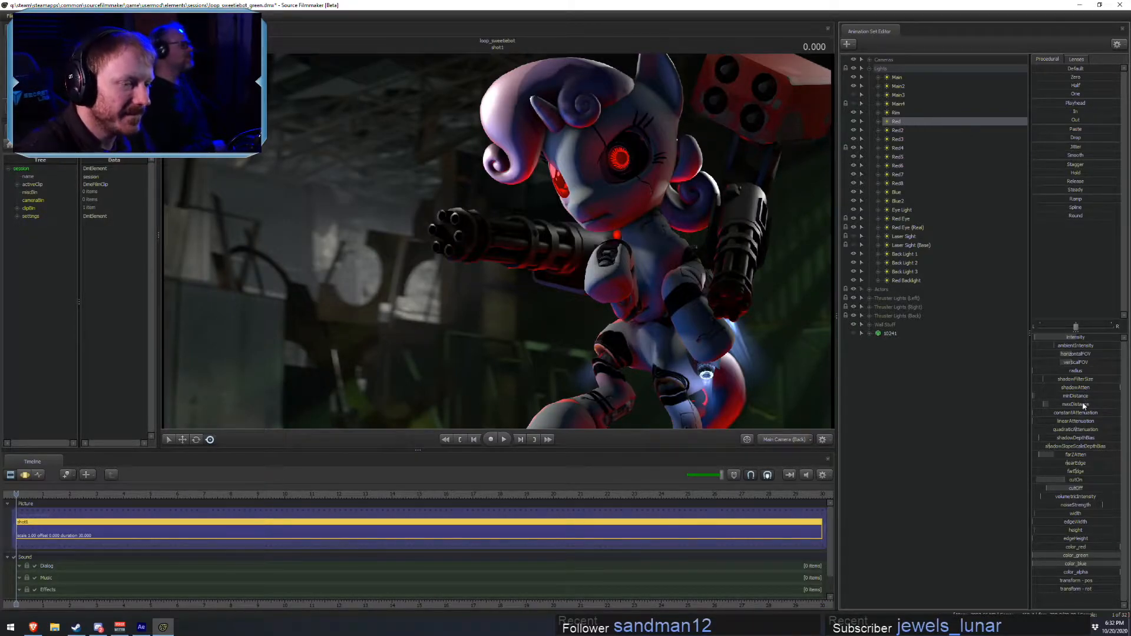
key("F2")
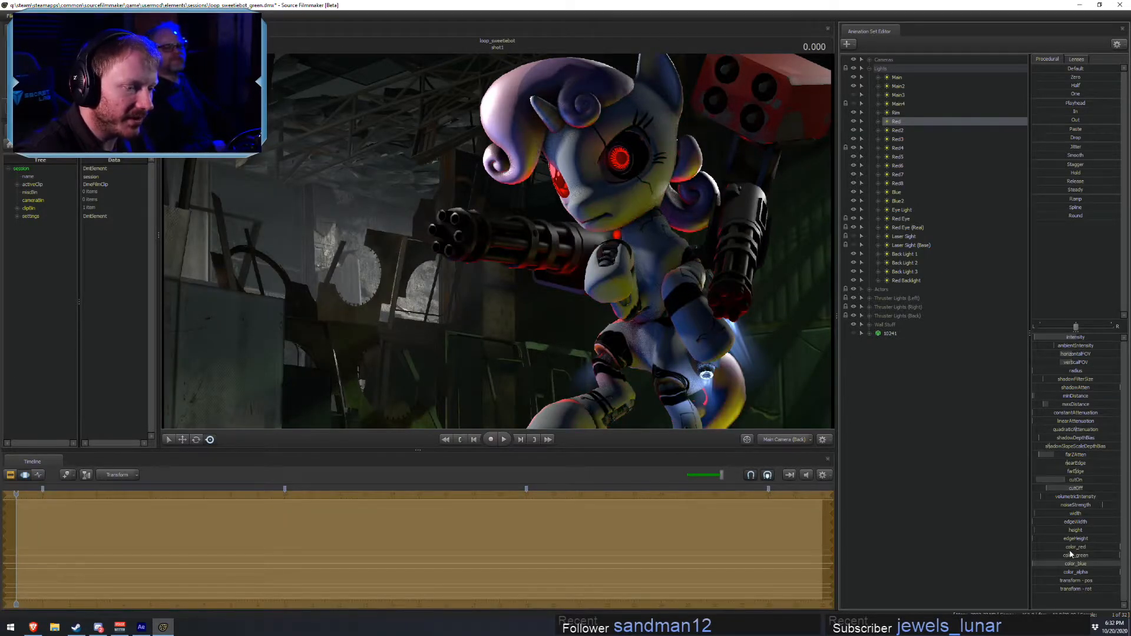
left_click_drag(1069, 548, 1033, 548)
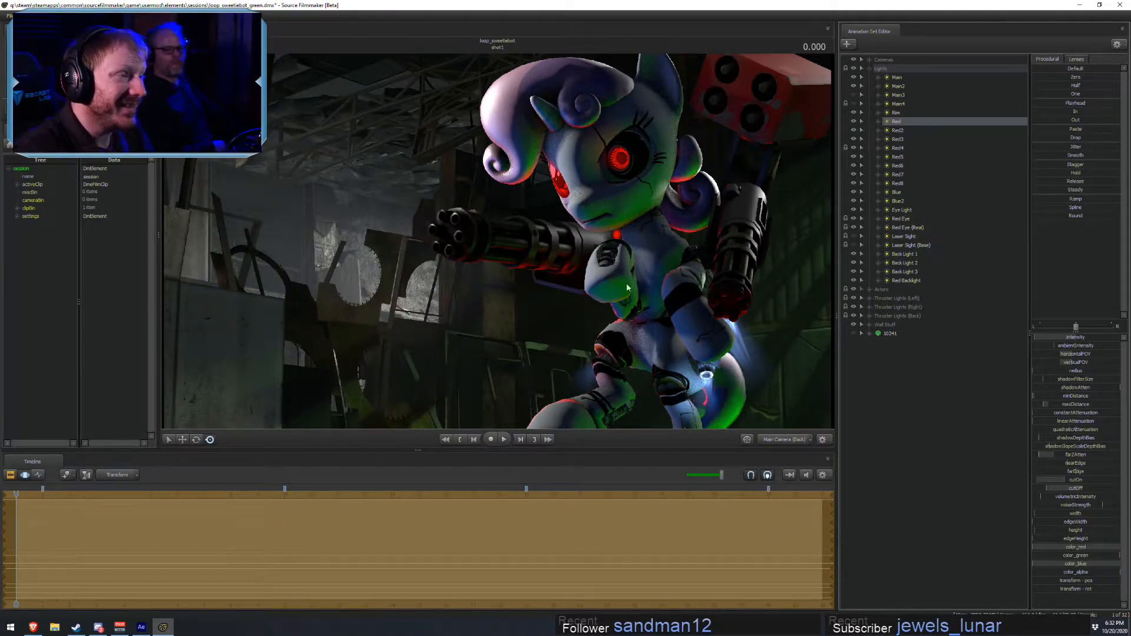
- Select the Red2 light and raise its color_green to full and its color_blue to nearly full, making it close to white
key("Down")
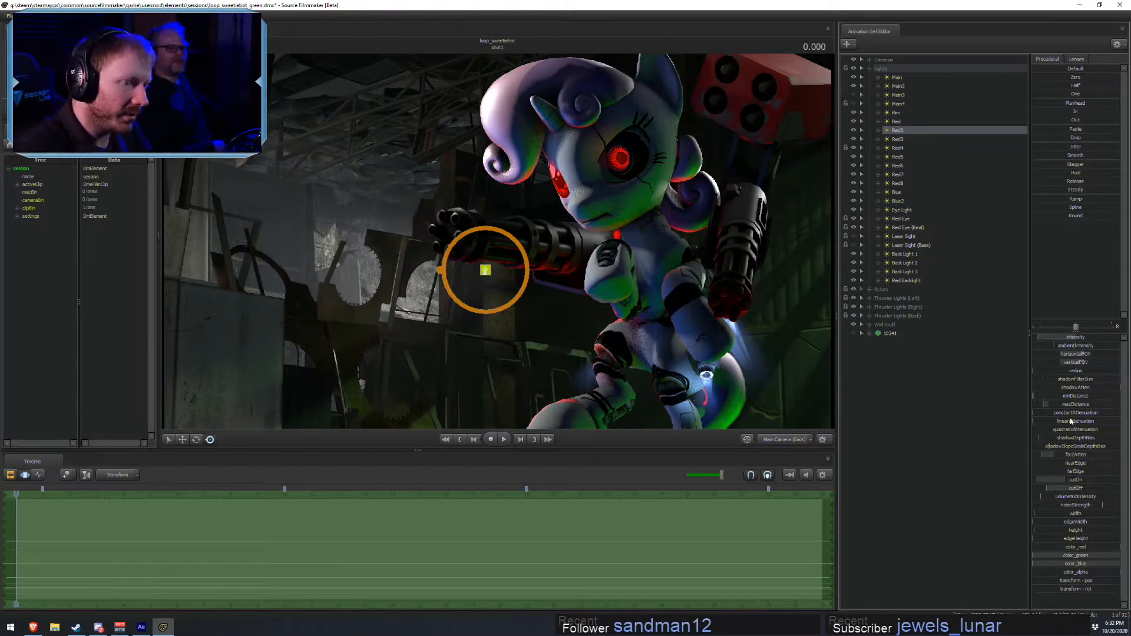
left_click_drag(1053, 556, 1114, 564)
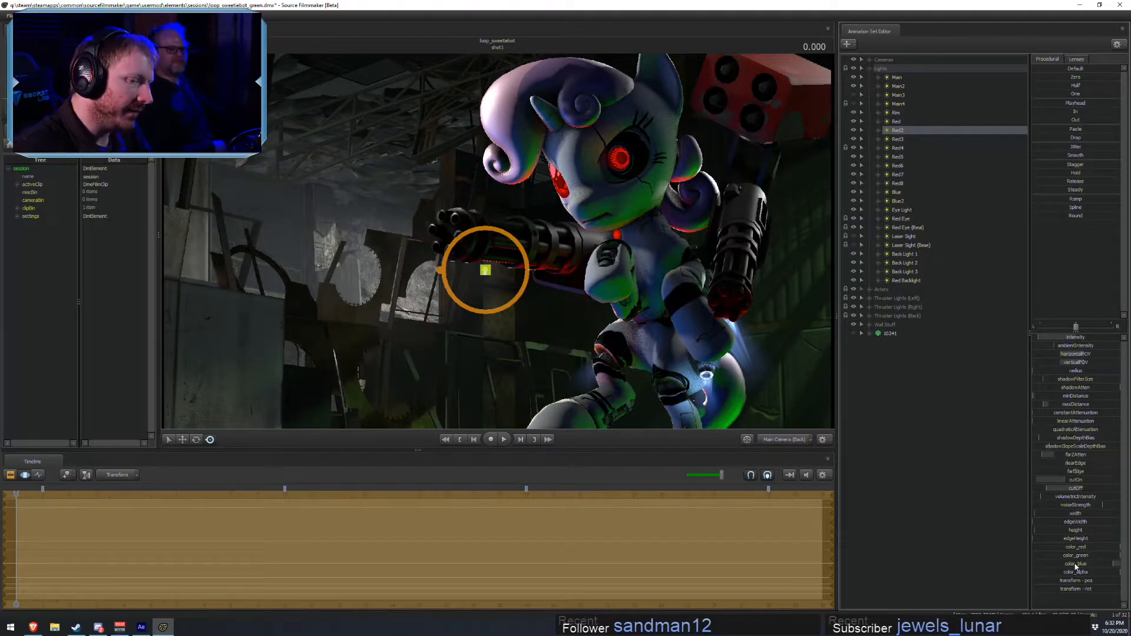
key("F2")
key("F3")
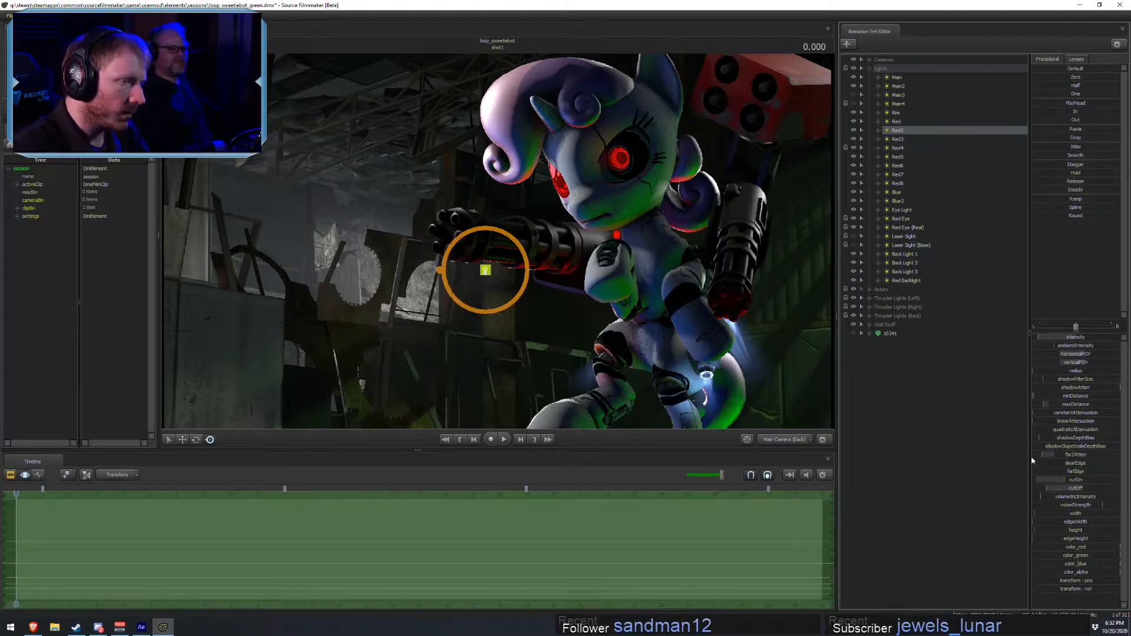
left_click_drag(1066, 345, 1066, 344)
- Turn the Red light nearly white by raising its color_red to full and its color_blue to nearly full
left_click(906, 123)
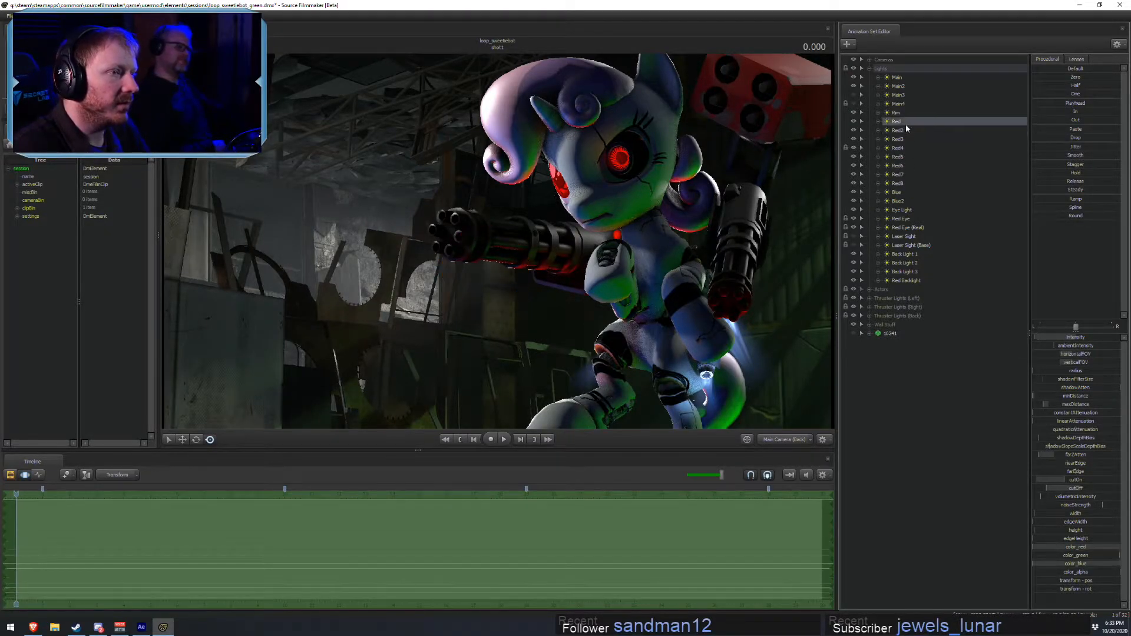
left_click_drag(1058, 548, 1120, 548)
left_click_drag(1035, 564, 1115, 563)
key("F2")
key("F3")
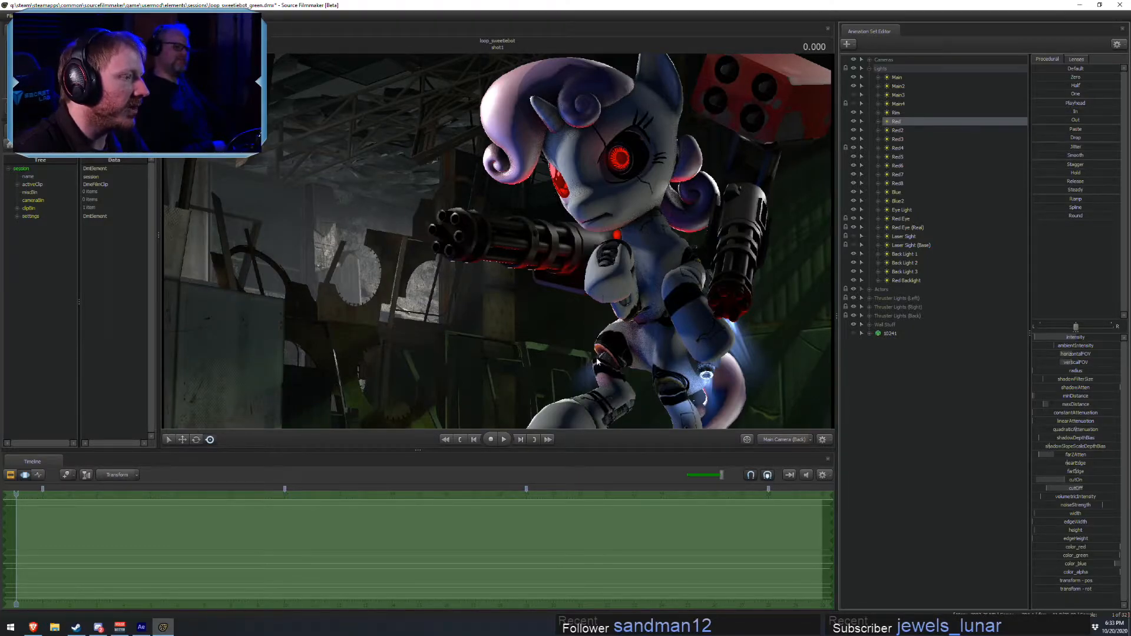
- Tint the Red2 light pale green by lowering its color_red and color_blue to about half, keeping color_green full
key("Down")
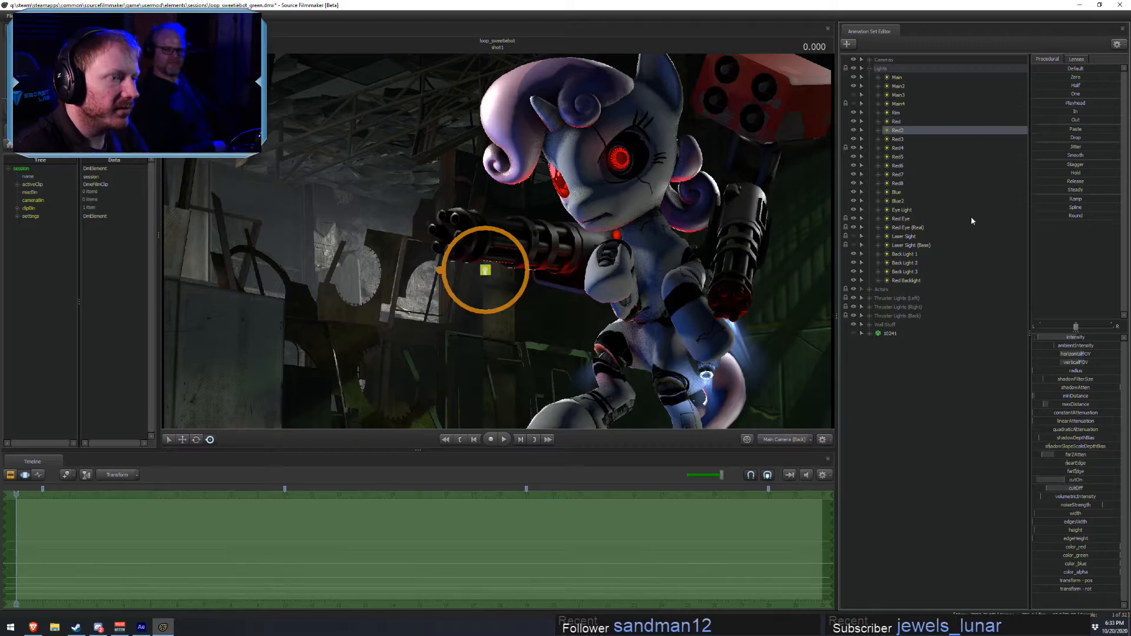
left_click(1084, 548)
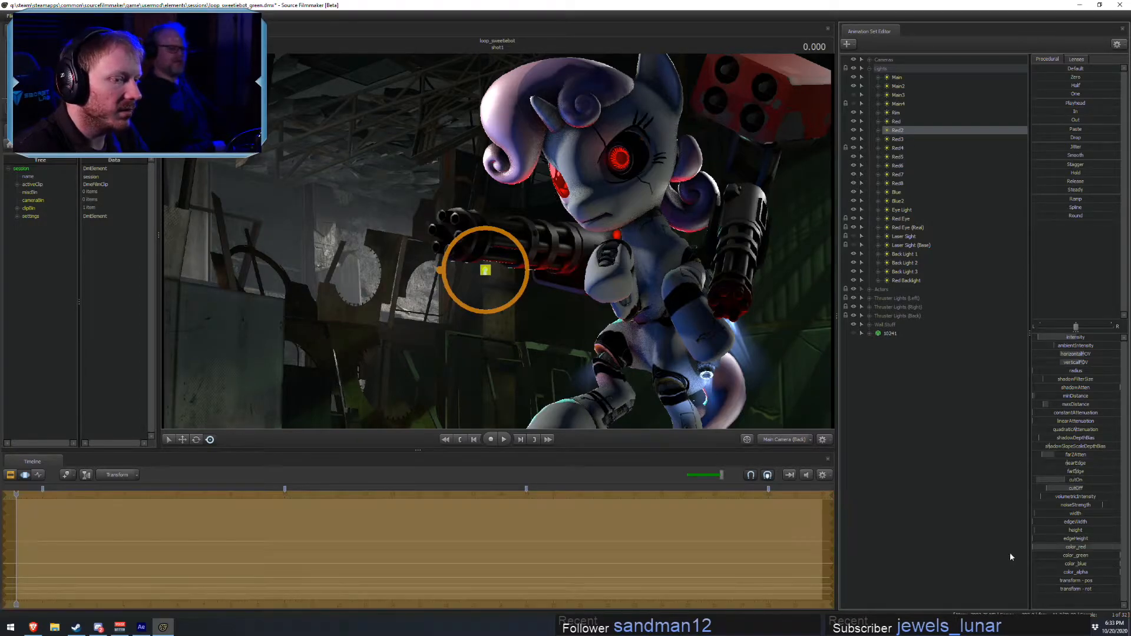
left_click_drag(1084, 564, 908, 556)
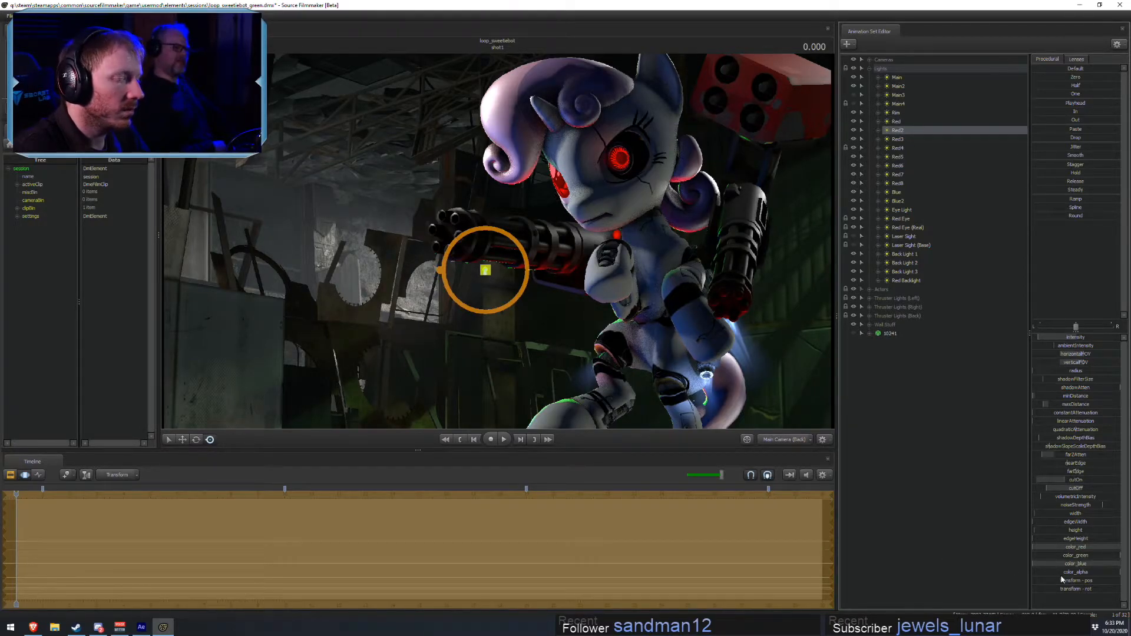
left_click_drag(1056, 565, 1080, 547)
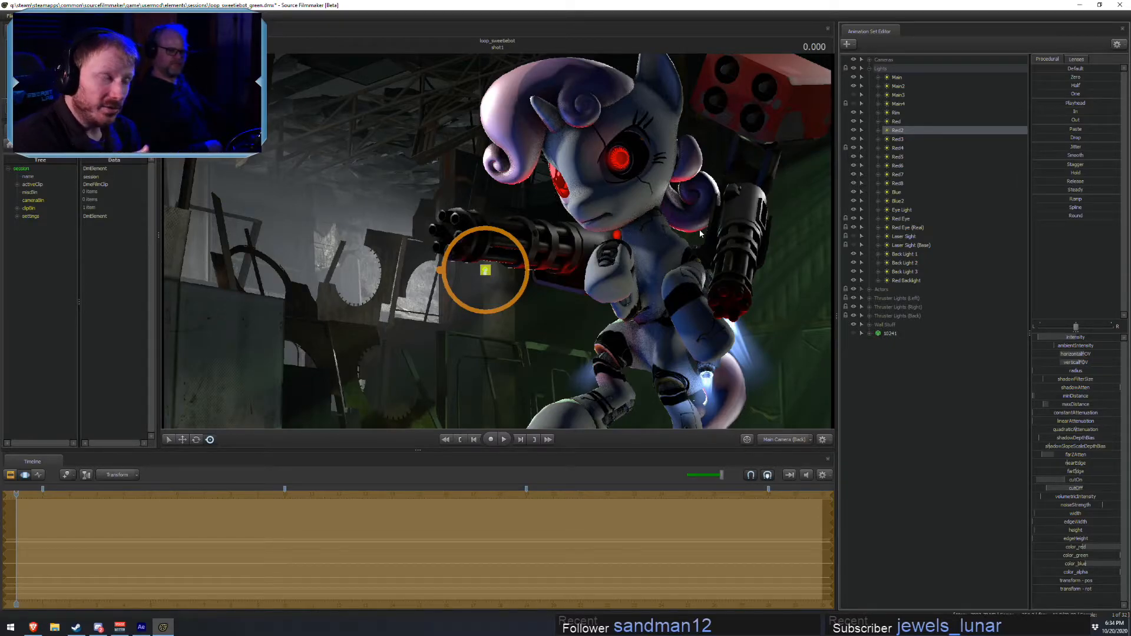
- At 18.166 on the timeline, give Sweetiebot Head's Face a sad expression, with the angry sliders at zero and l_sad and r_sad at about half
left_click_drag(17, 498, 504, 533)
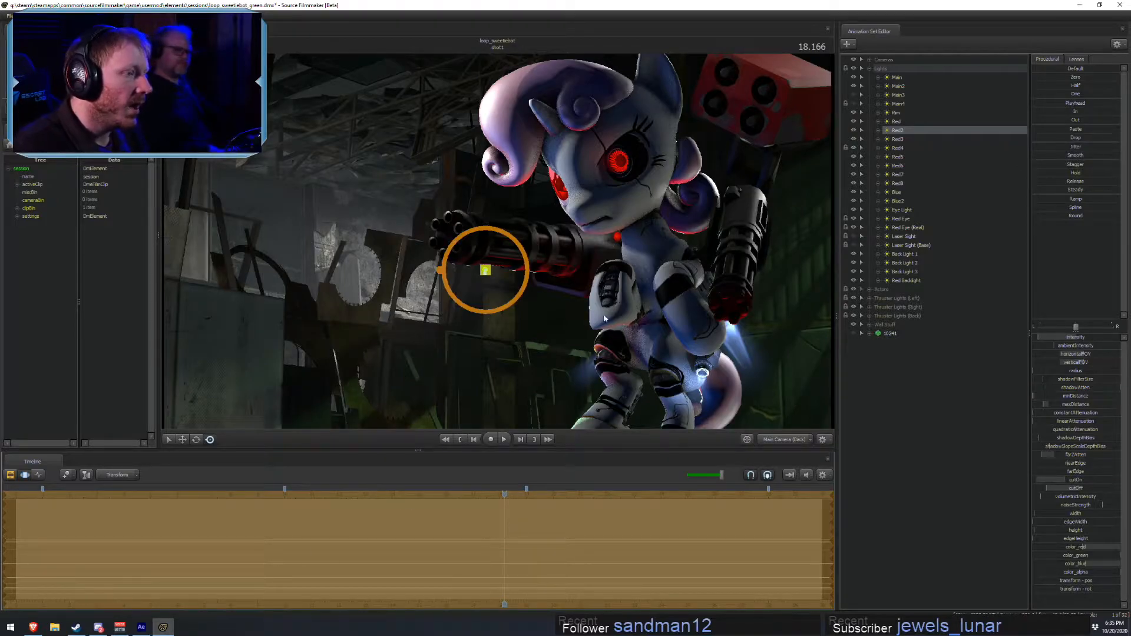
left_click(870, 290)
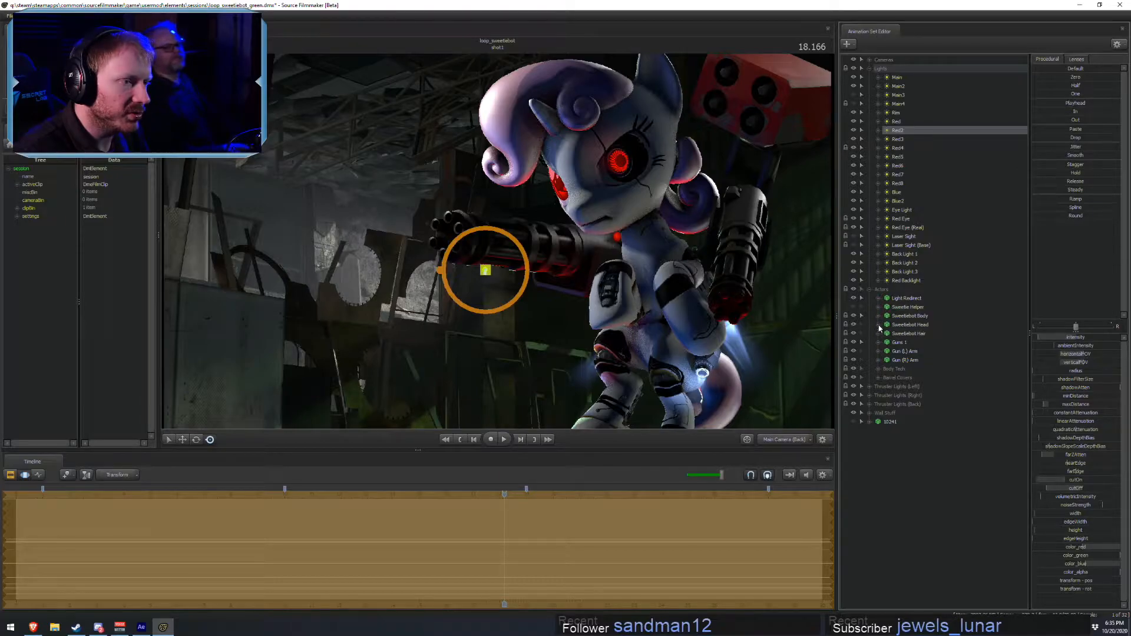
left_click(878, 324)
left_click(897, 333)
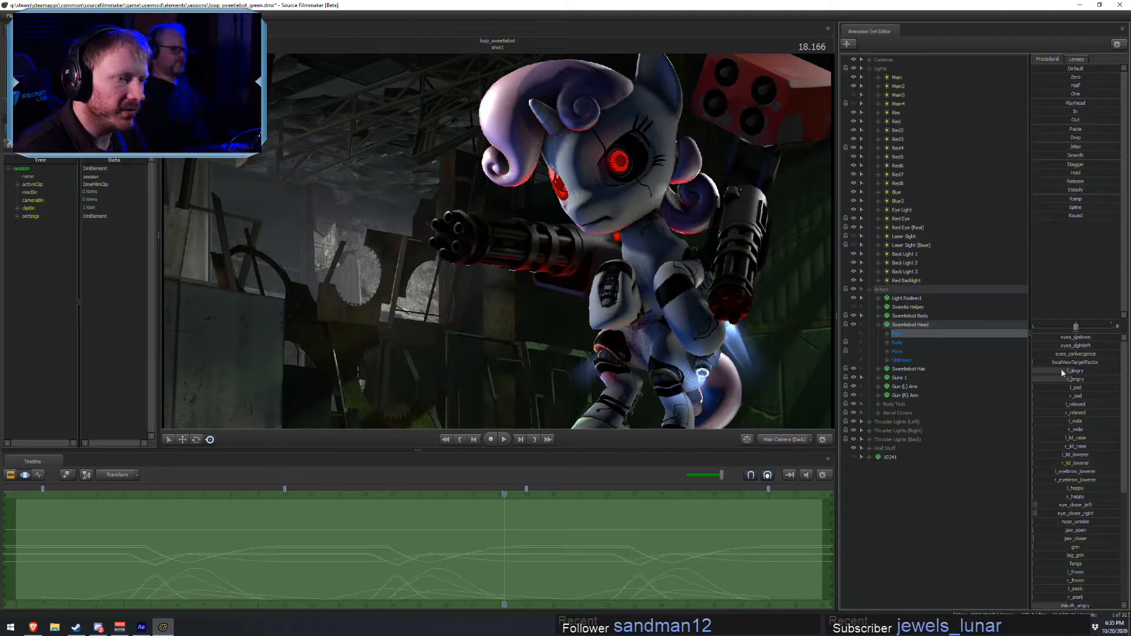
left_click_drag(1068, 380, 1079, 379)
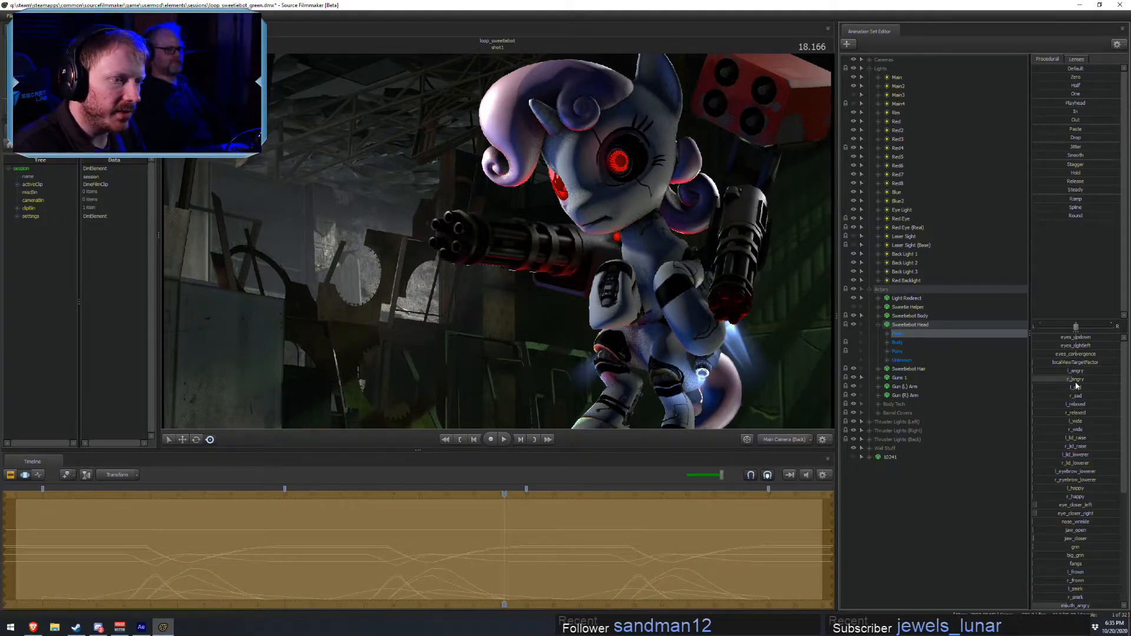
left_click_drag(1046, 388, 1081, 396)
key("F2")
key("F3")
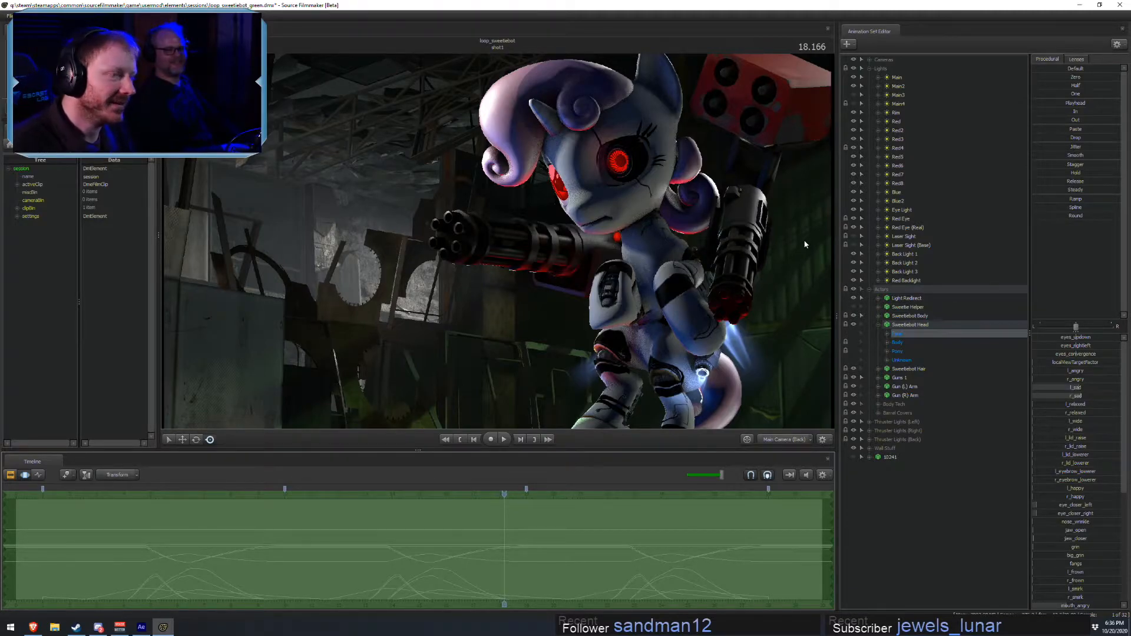
- Tint the Red3 light pale green with color_green at full and color_red and color_blue at about half
key("F2")
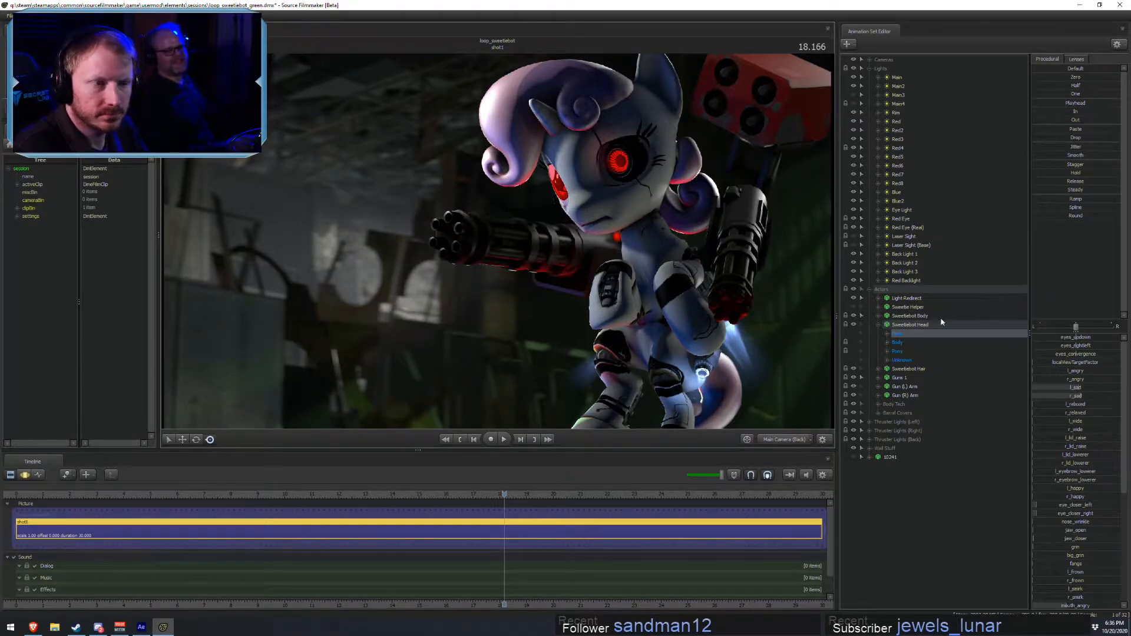
left_click(894, 139)
left_click(1055, 564)
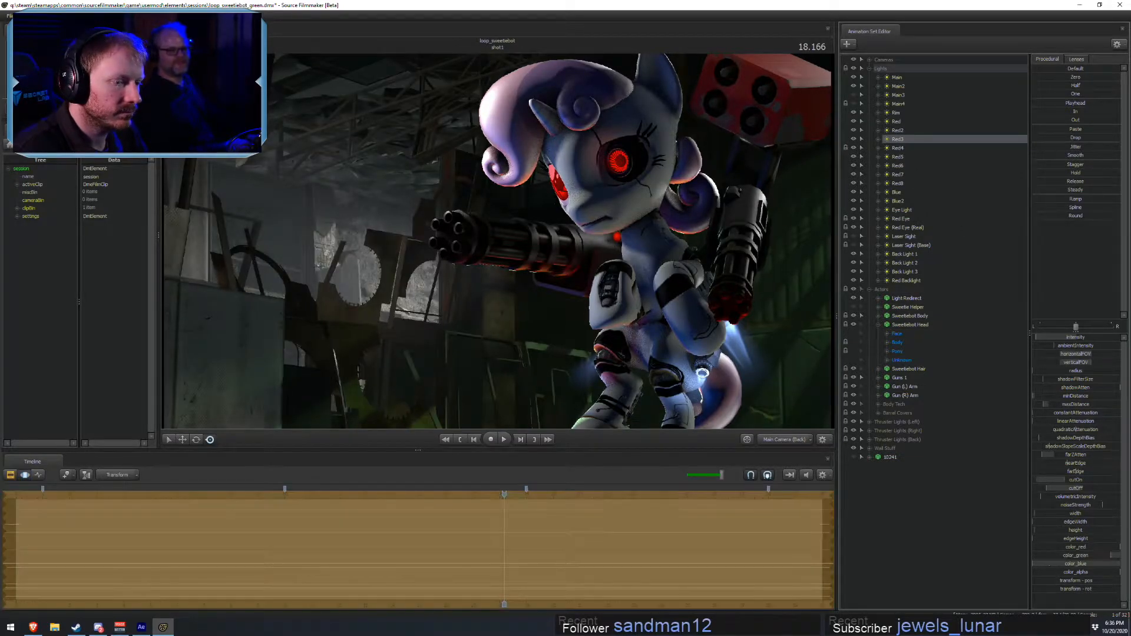
left_click(1091, 547)
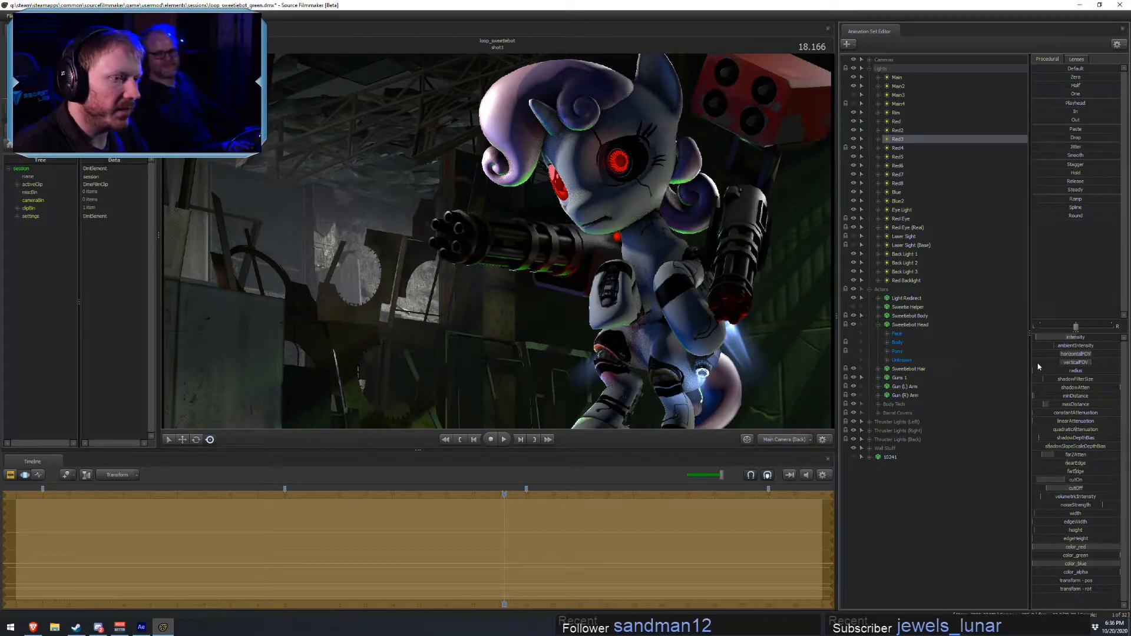
left_click_drag(1042, 546, 1110, 564)
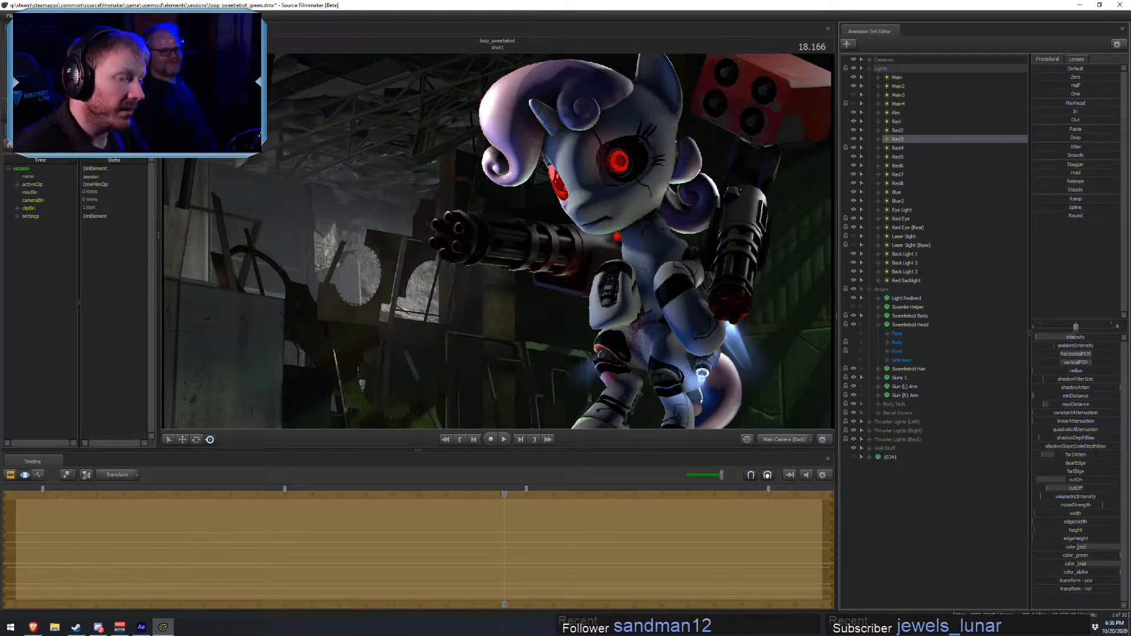
key("F2")
key("F3")
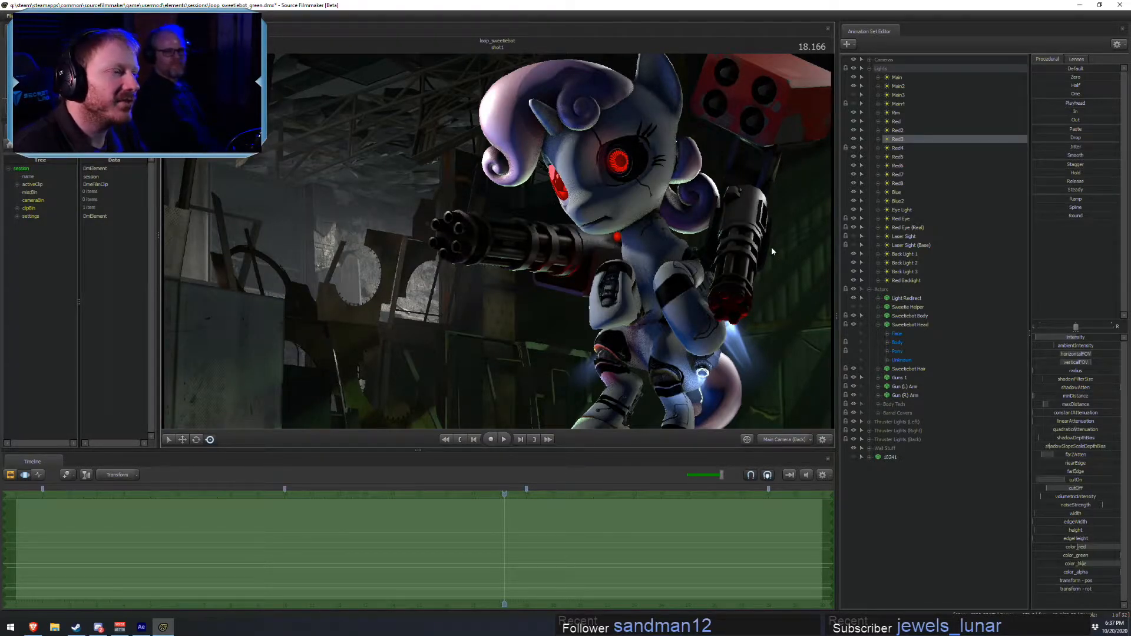
- Turn the Red4 light pure green by lowering its color_red to zero and raising its color_green to full
left_click(898, 148)
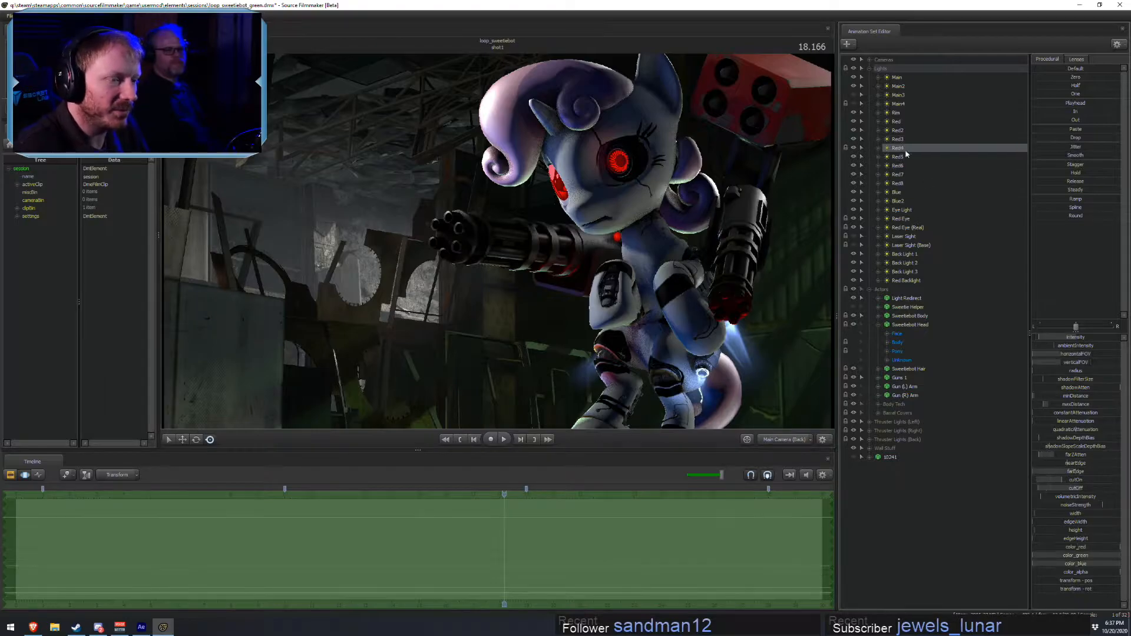
left_click_drag(1068, 543, 975, 543)
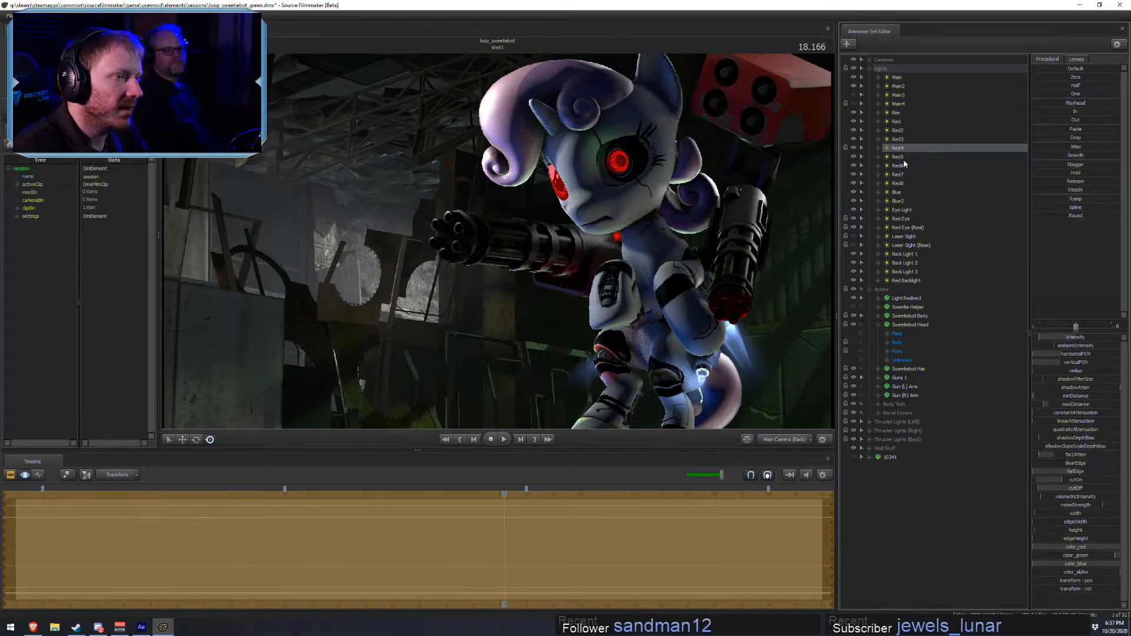
left_click_drag(1073, 556, 1090, 556)
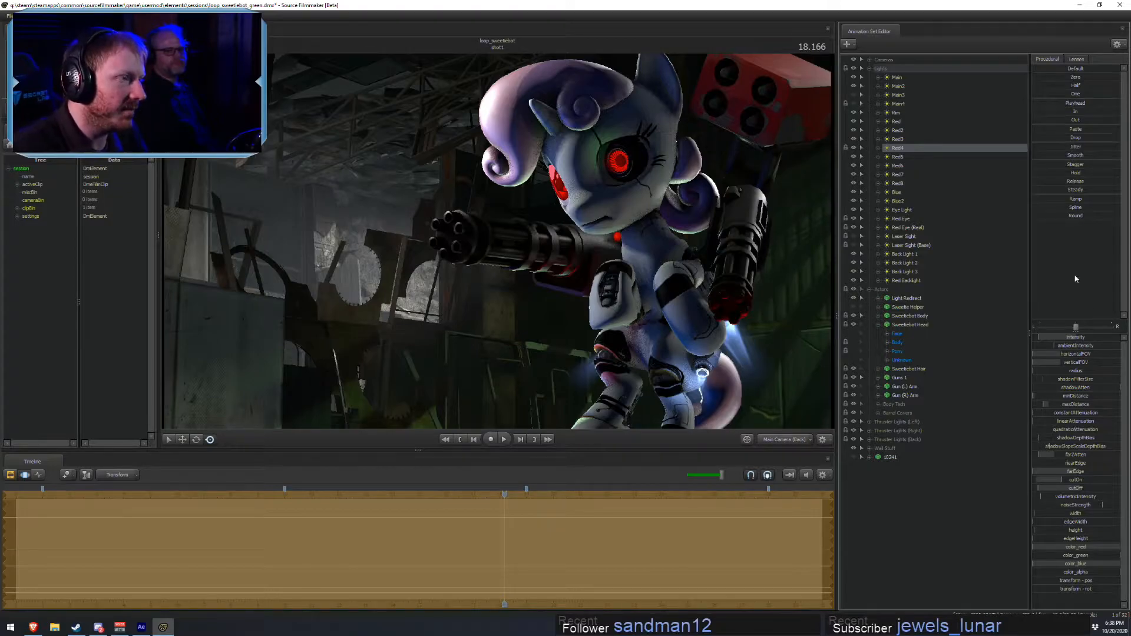
- Tint the Red5 light pale green with color_green at full and color_red and color_blue at about half
left_click(896, 157)
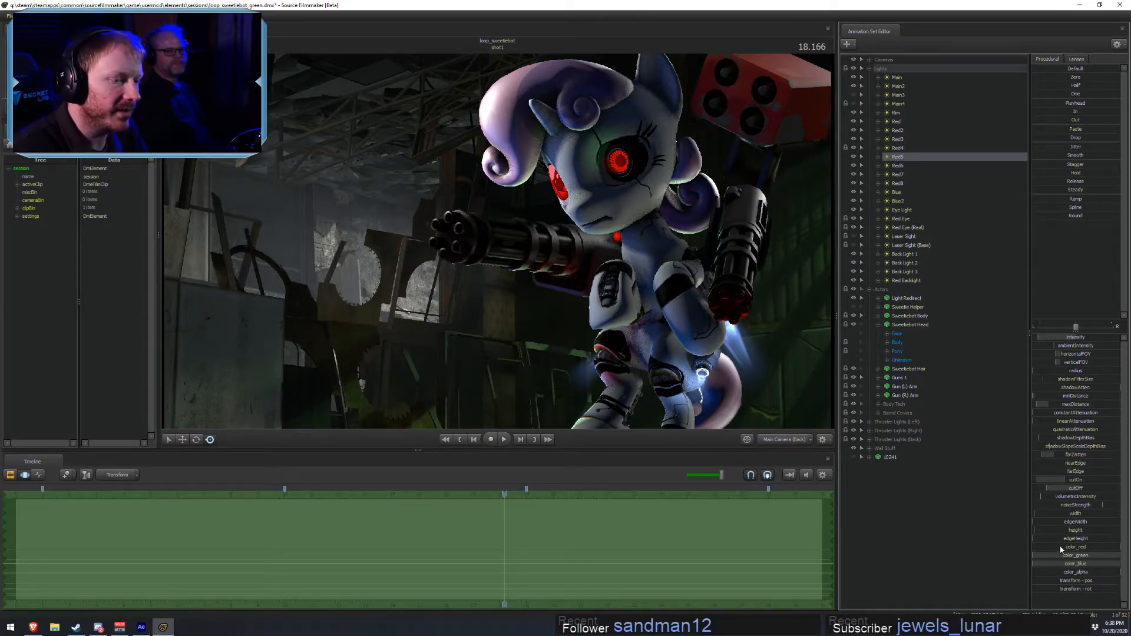
left_click(1049, 563)
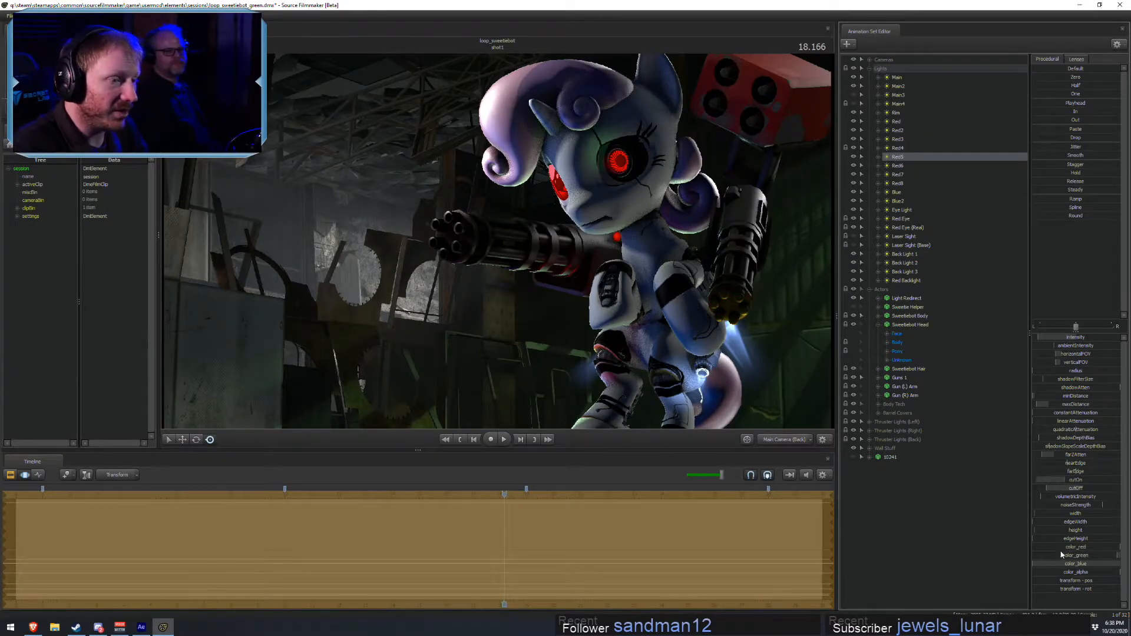
left_click_drag(1065, 556, 1032, 548)
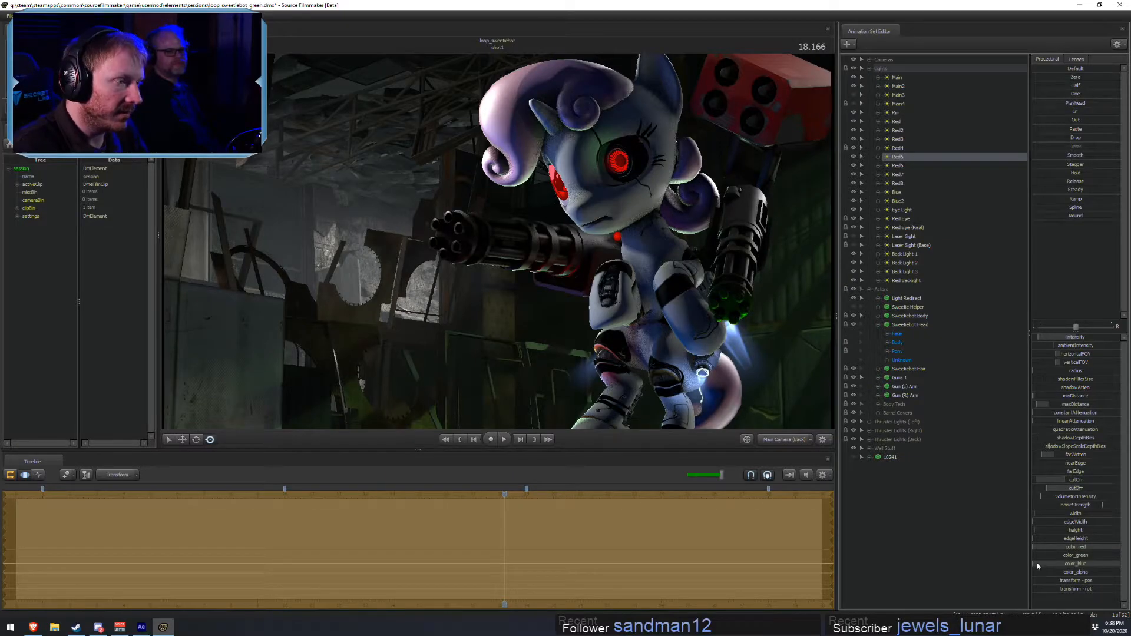
left_click_drag(1043, 564, 1065, 564)
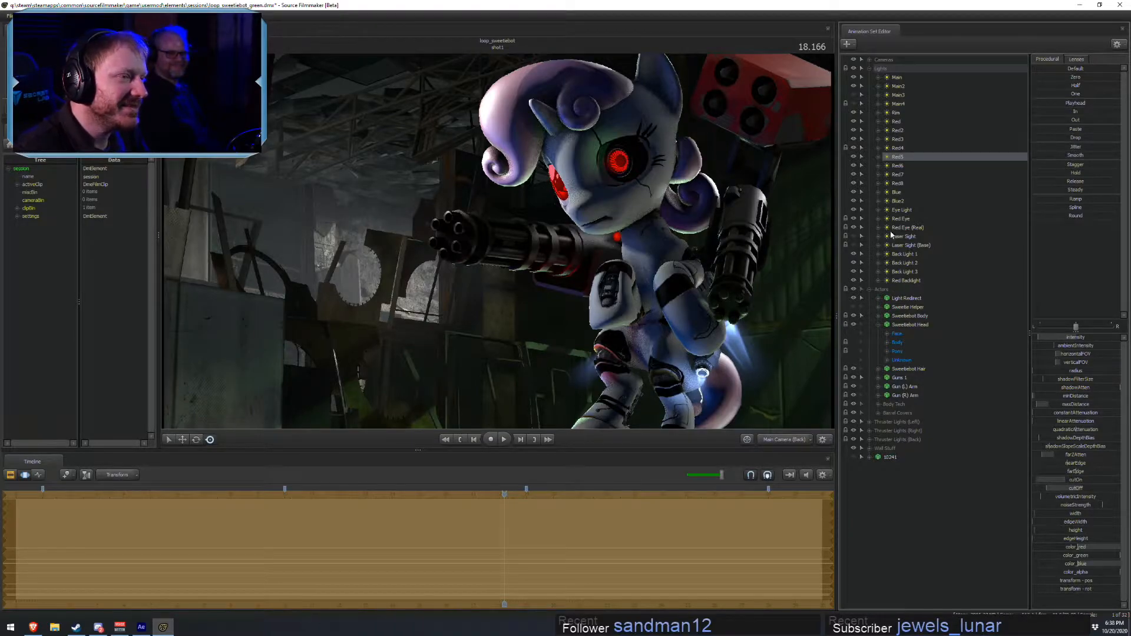
- Tint Red6 pale green with full color_green and about half color_red and color_blue, toggling the light's visibility to check its effect
left_click(901, 166)
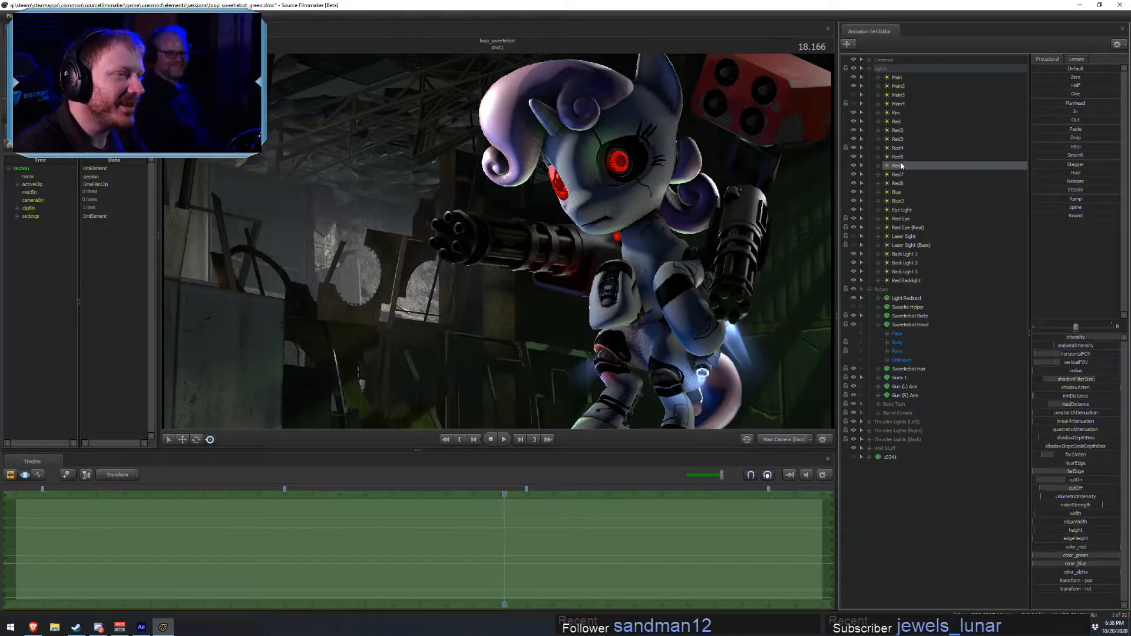
left_click(1044, 554)
left_click_drag(1086, 558, 1033, 547)
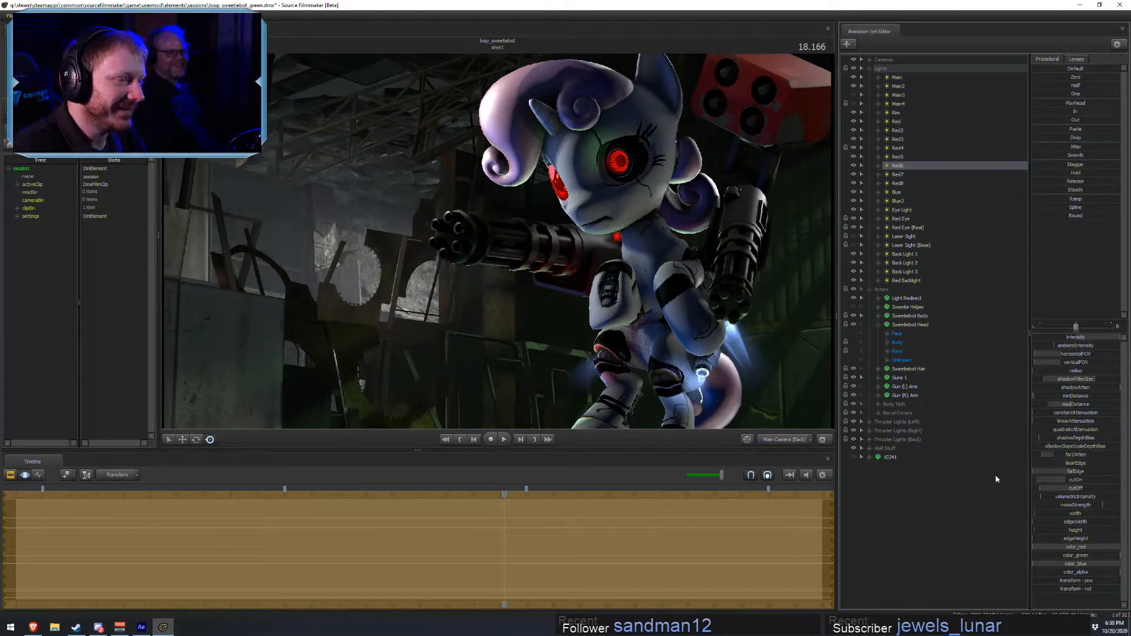
left_click(853, 164)
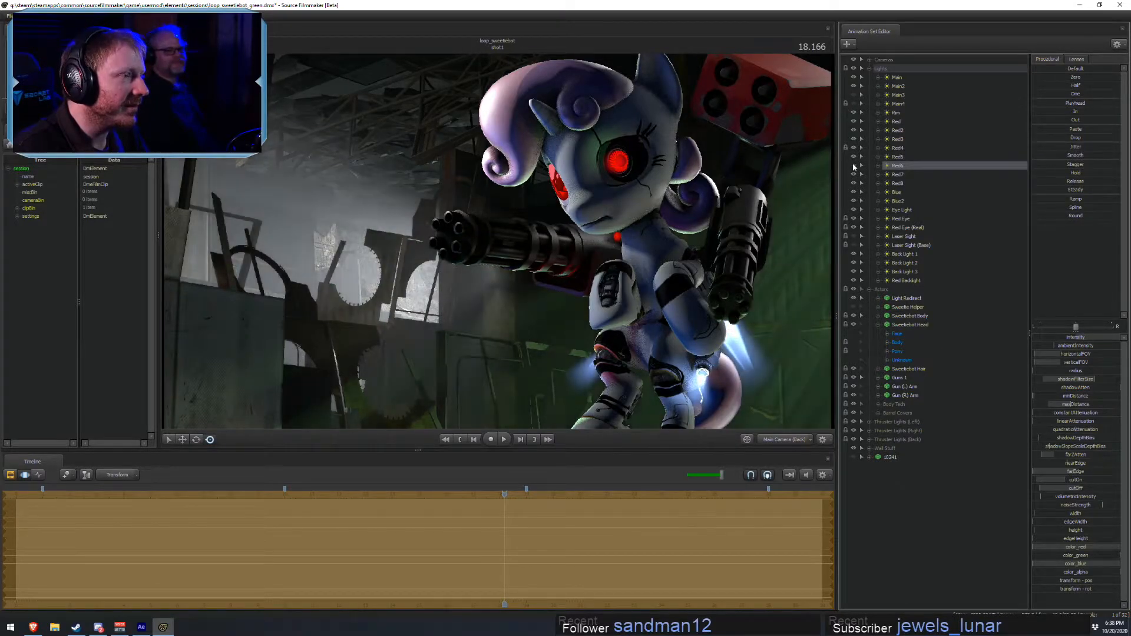
key("F2")
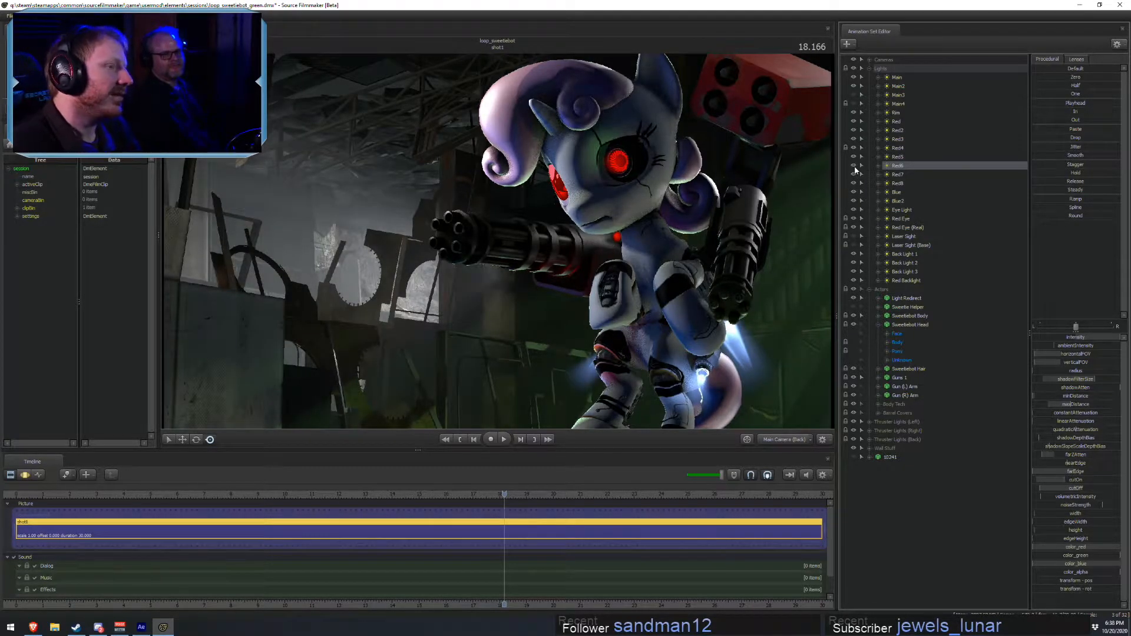
key("F4")
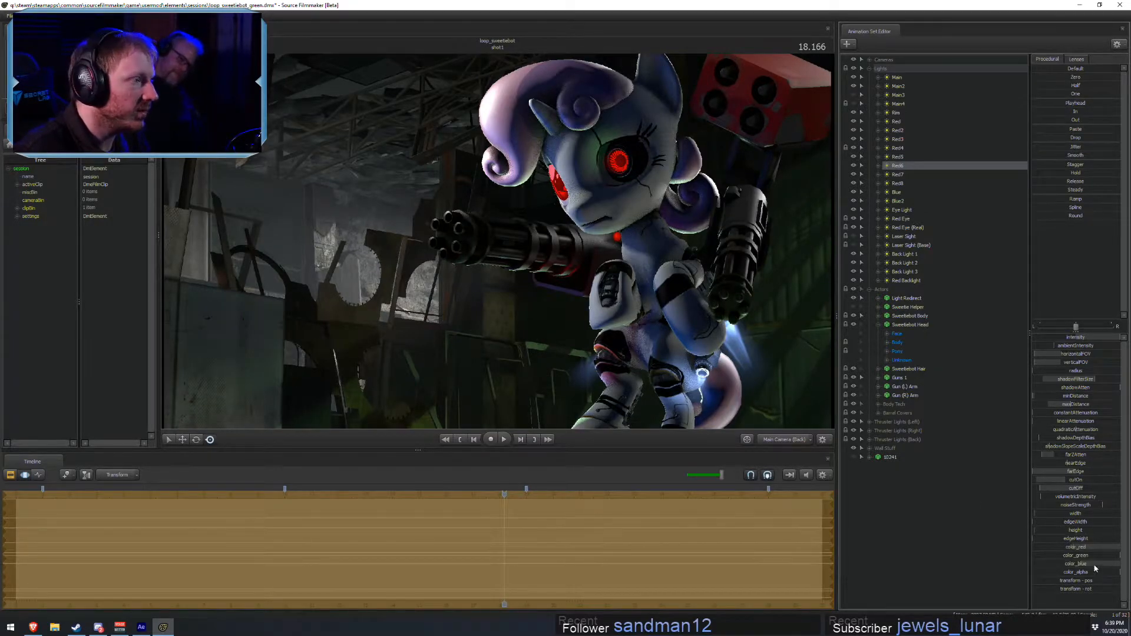
- Tint the Red7 light pale green with color_green at full and color_red and color_blue at about half
left_click(854, 175)
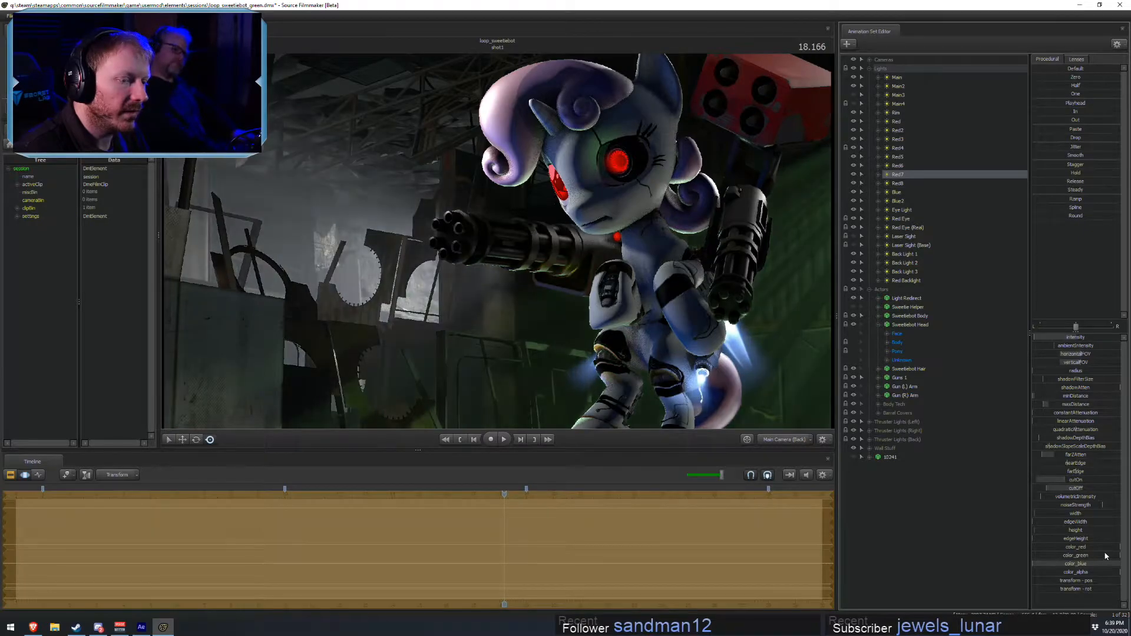
mouse_move(1087, 546)
left_mouse_down()
mouse_move(1045, 548)
mouse_move(1077, 564)
left_mouse_up()
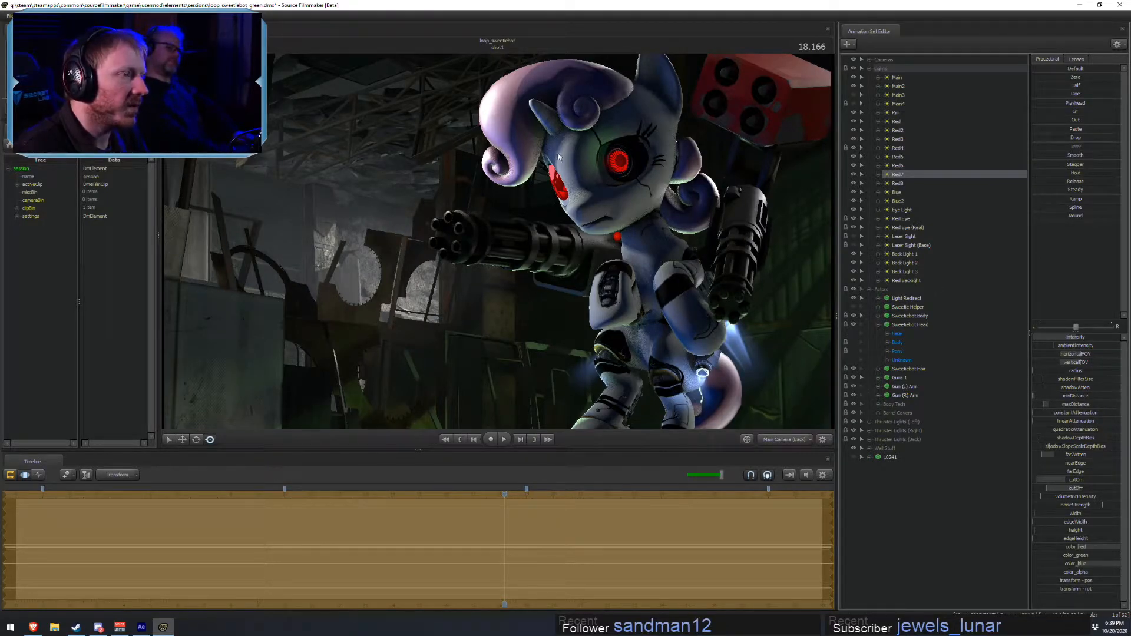
- Select the Red8 light and toggle the whole Lights group's visibility off and on to check the lighting
left_click(898, 184)
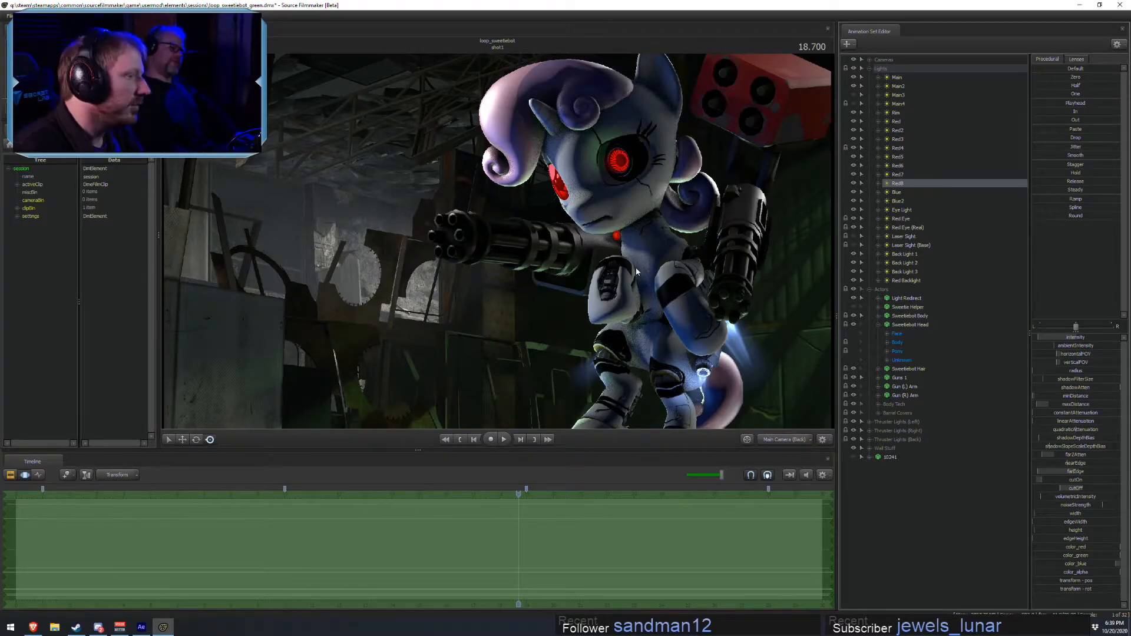
left_click(854, 68)
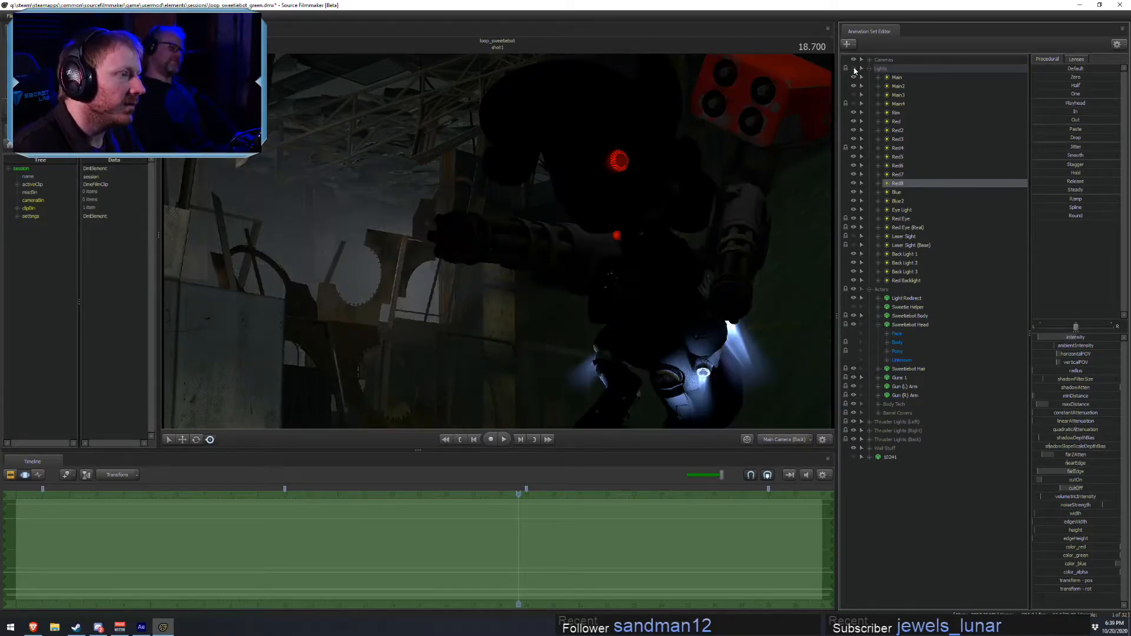
left_click(854, 69)
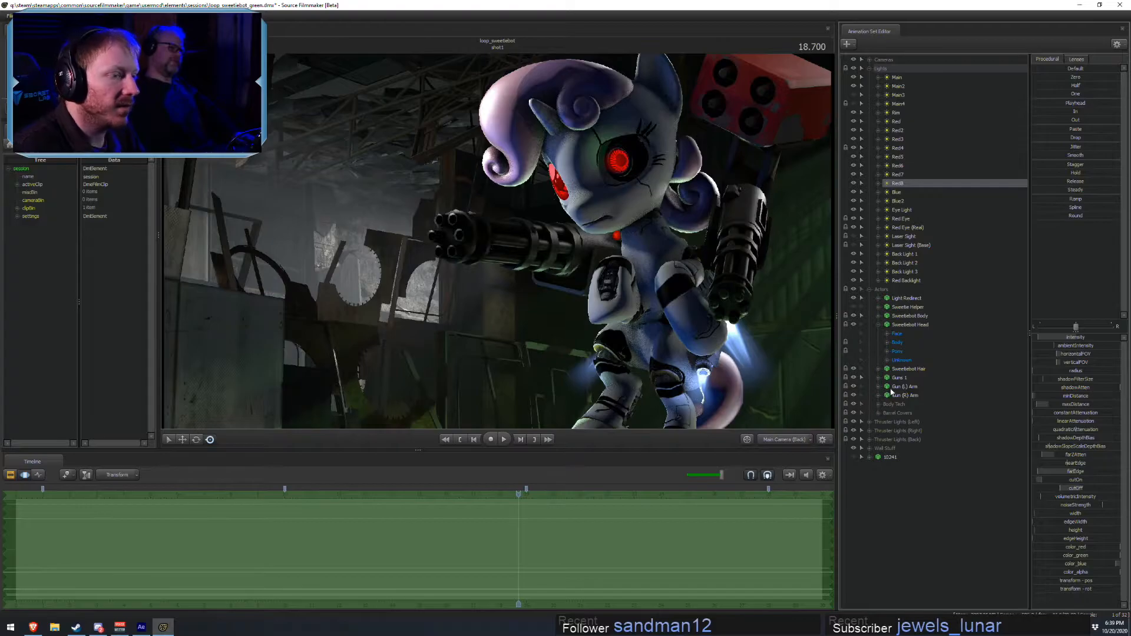
- Show the Guns 1 animation set's game model in the Element Viewer
left_click(878, 378)
right_click(895, 377)
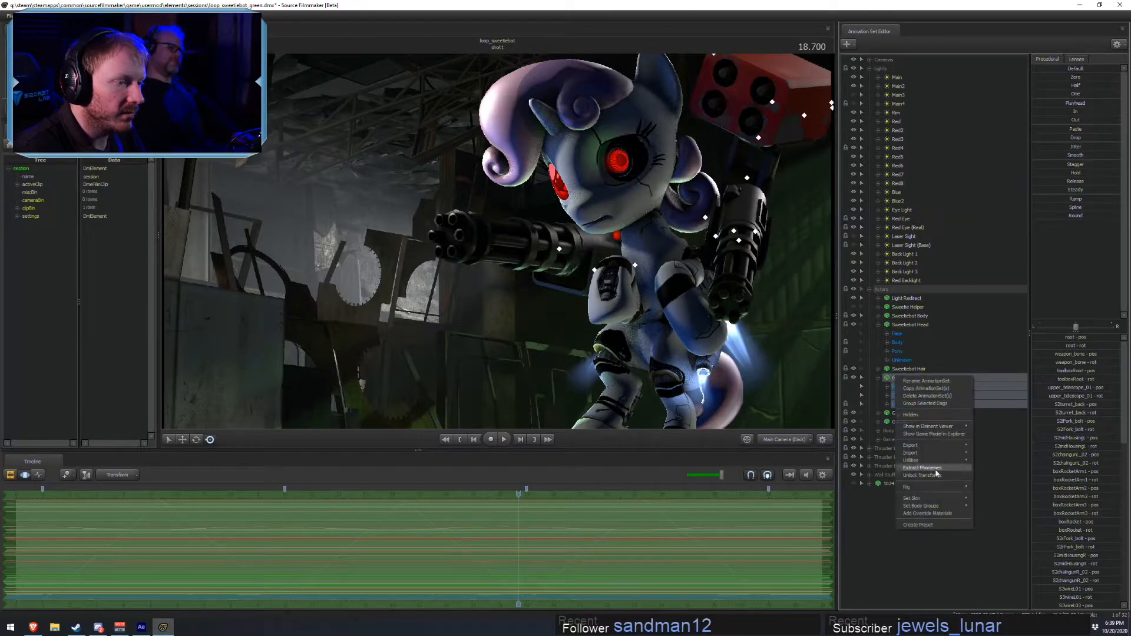
left_click(888, 500)
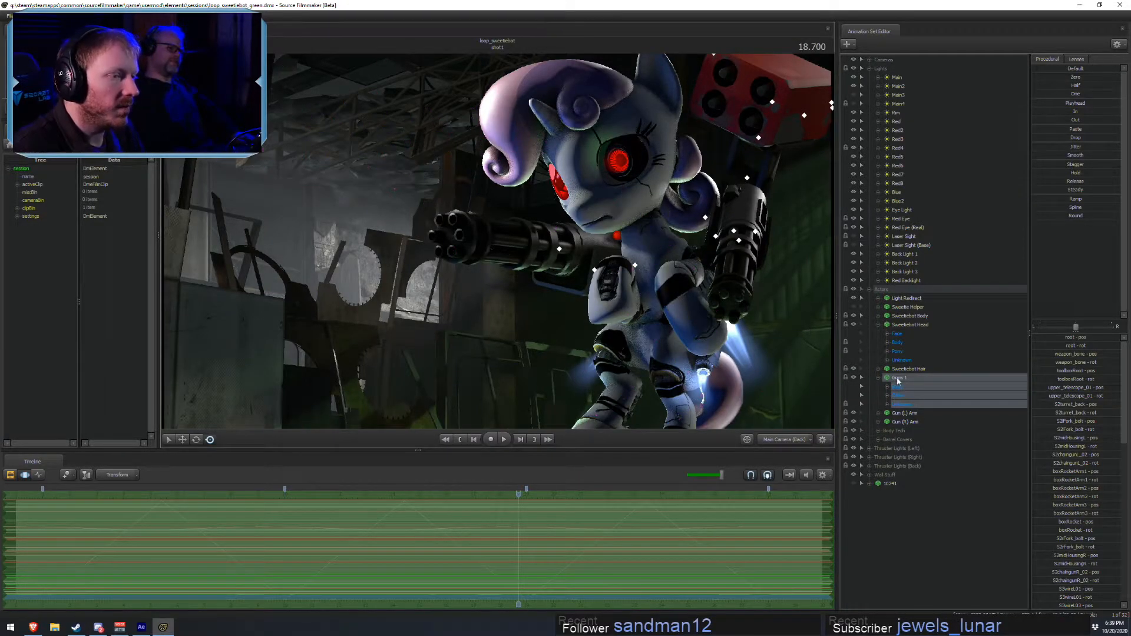
right_click(887, 382)
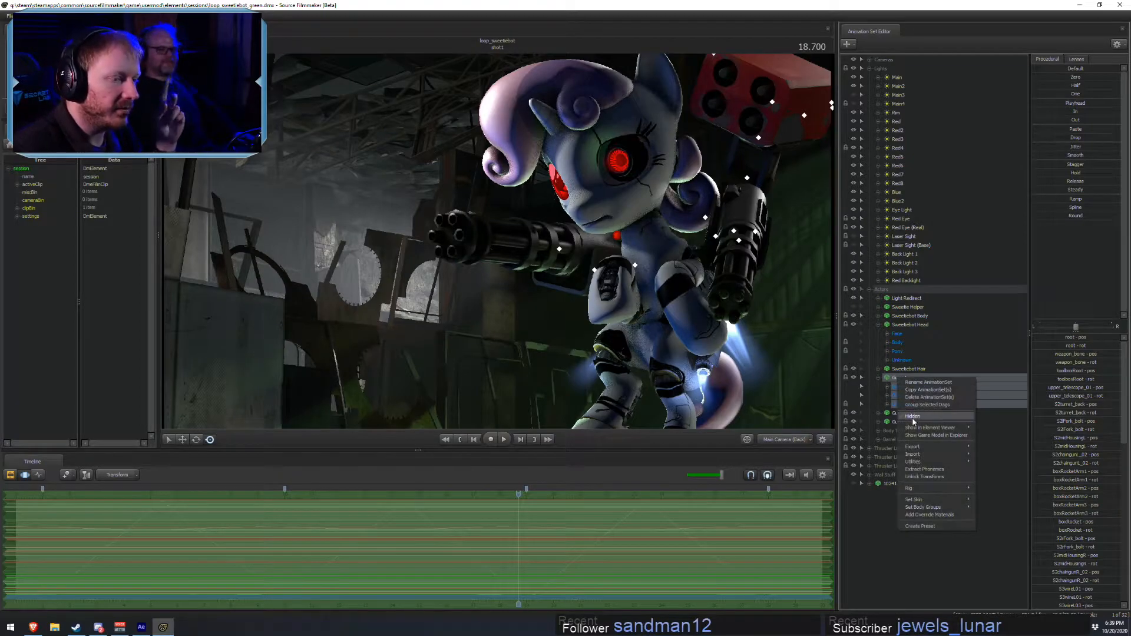
mouse_move(921, 505)
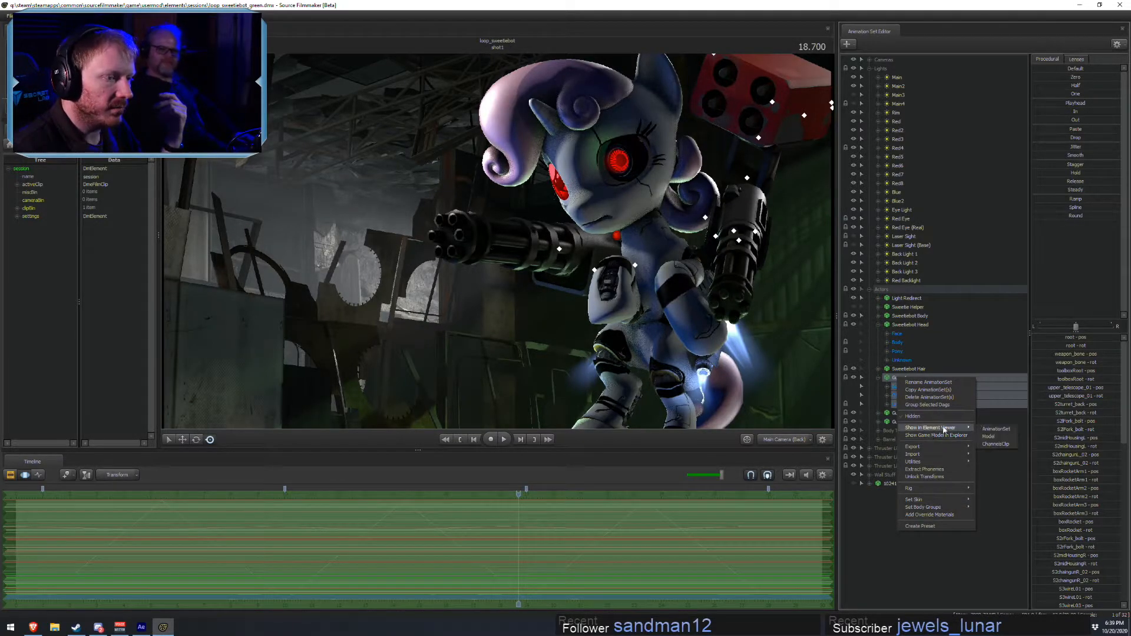
left_click(996, 433)
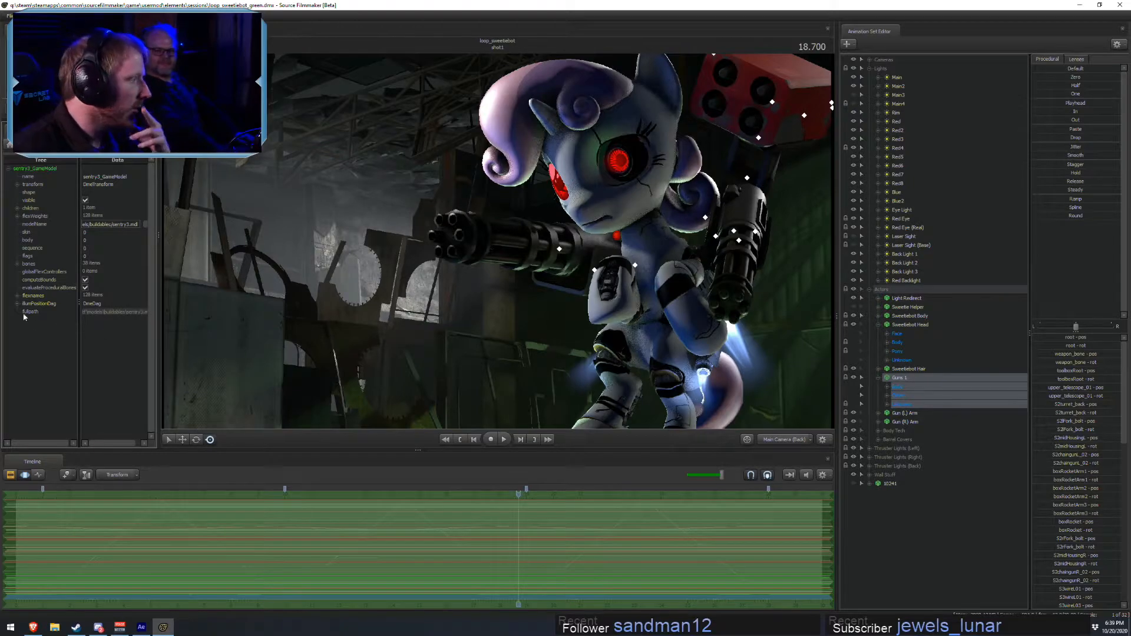
- Add override materials to Guns 1, expand the model's materials list and select the third sentry material
right_click(905, 381)
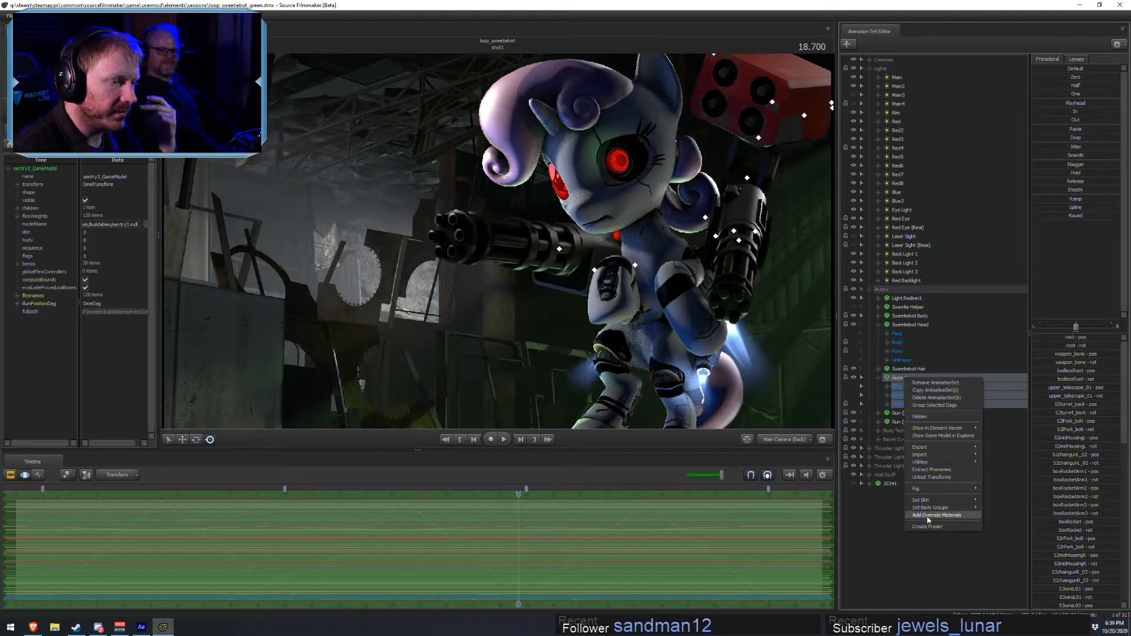
left_click(928, 517)
left_click(13, 322)
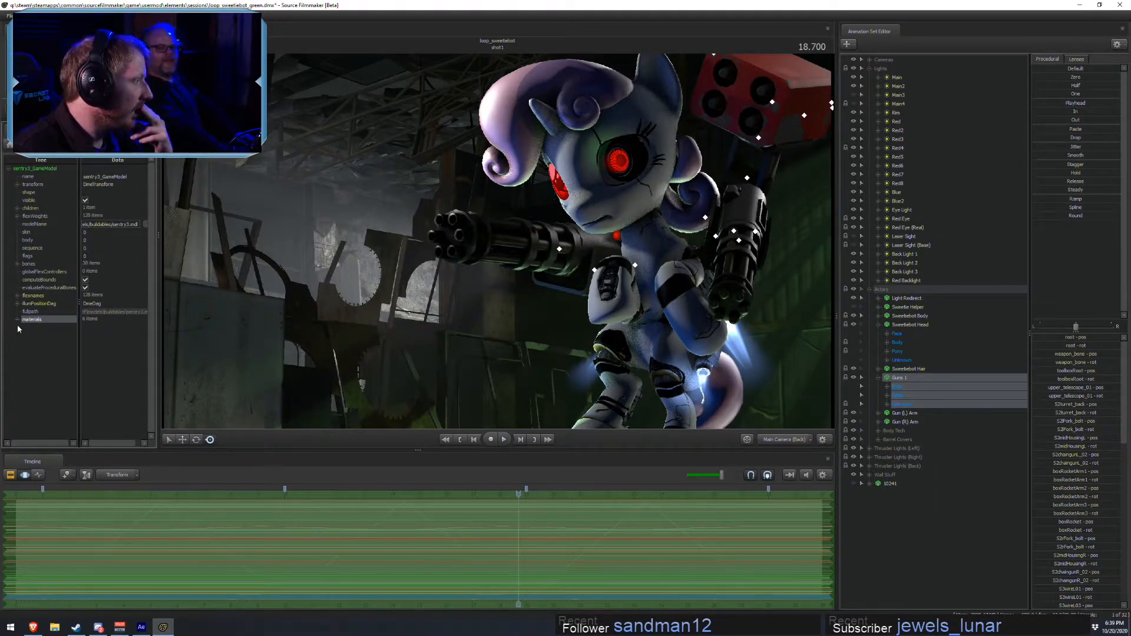
left_click(18, 320)
left_click(39, 345)
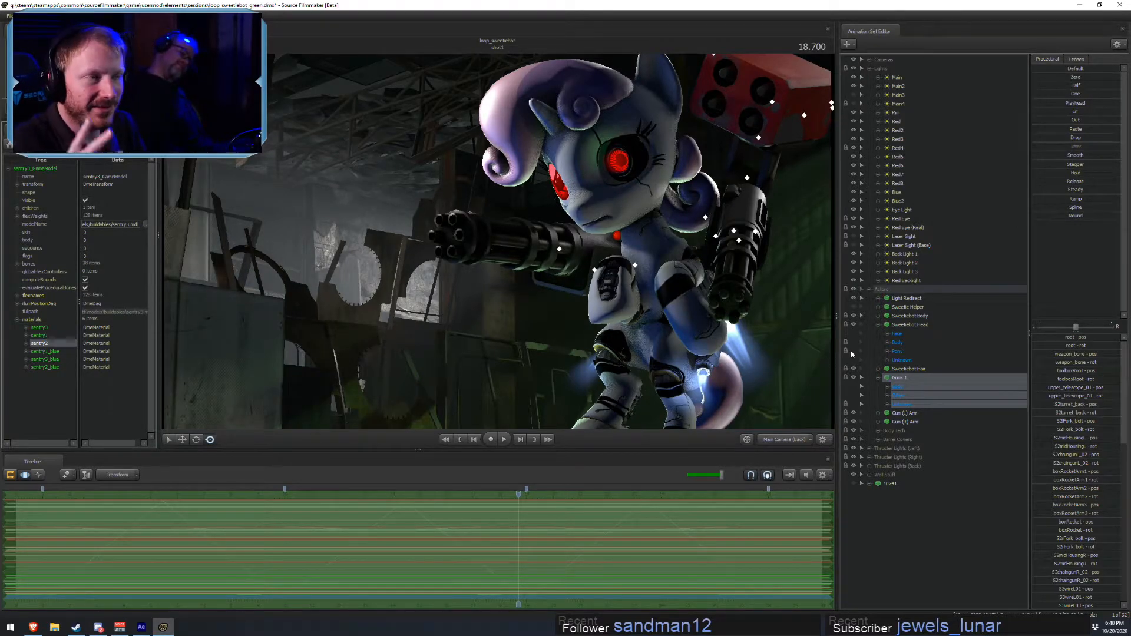
- Disable and re-enable the viewport lighting to compare the unlit scene, then save the session
right_click(741, 388)
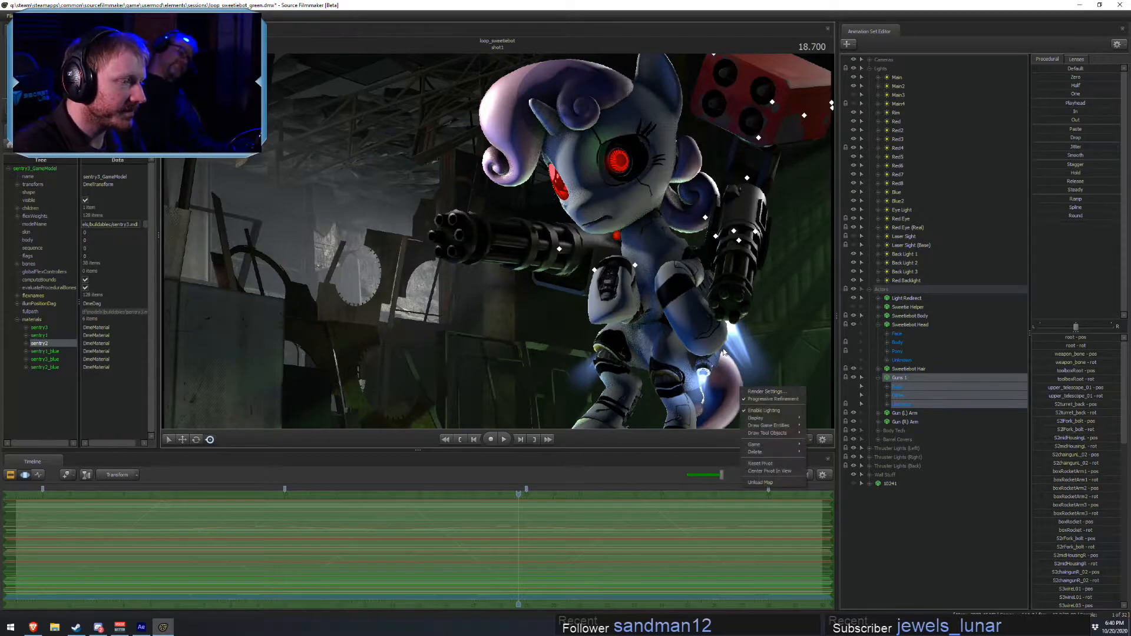
right_click(707, 367)
left_click(764, 401)
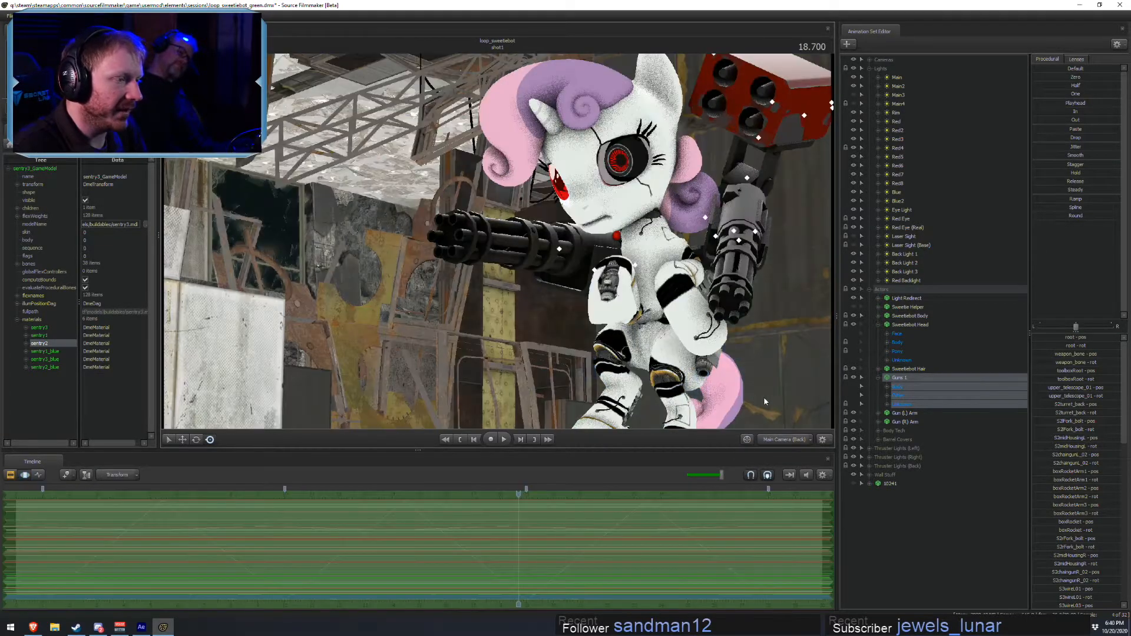
right_click(657, 370)
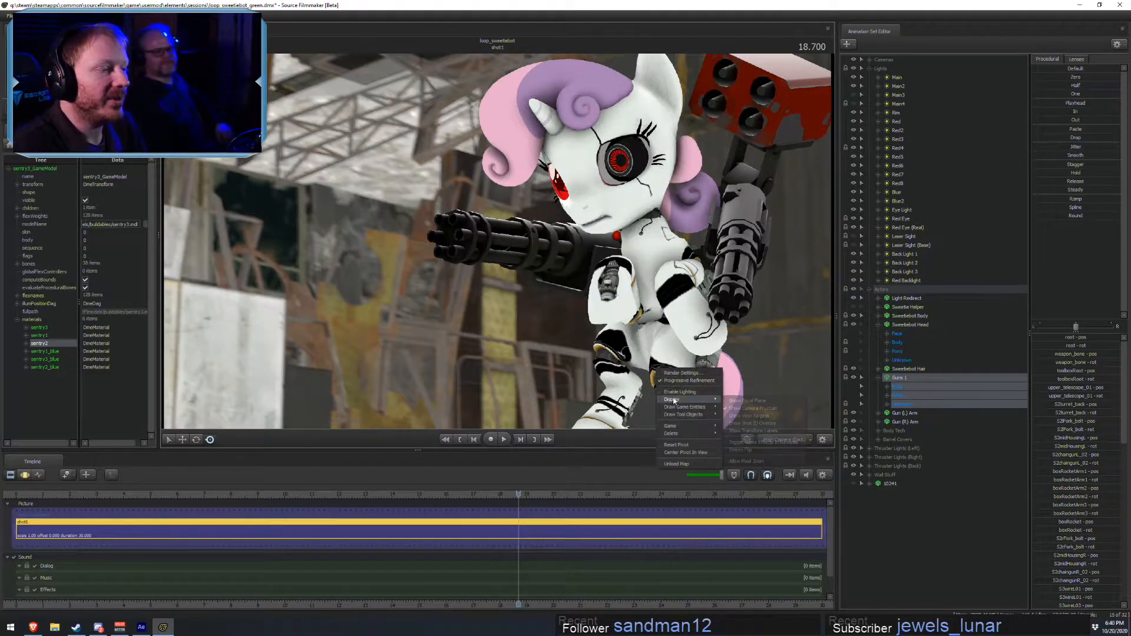
left_click(693, 392)
key("F2")
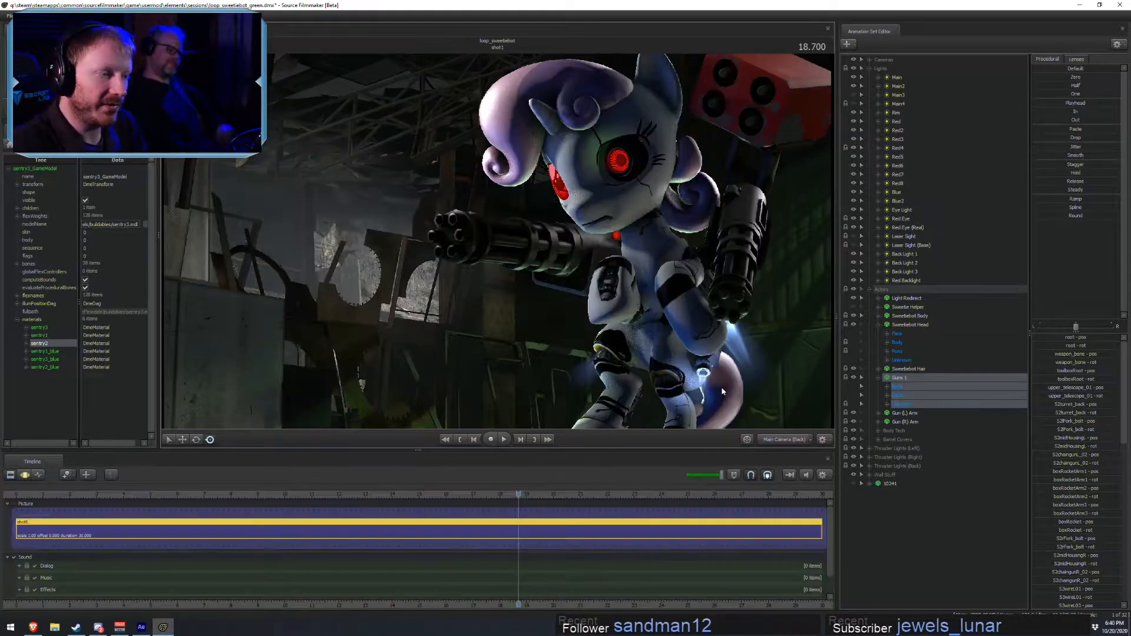
key("F3")
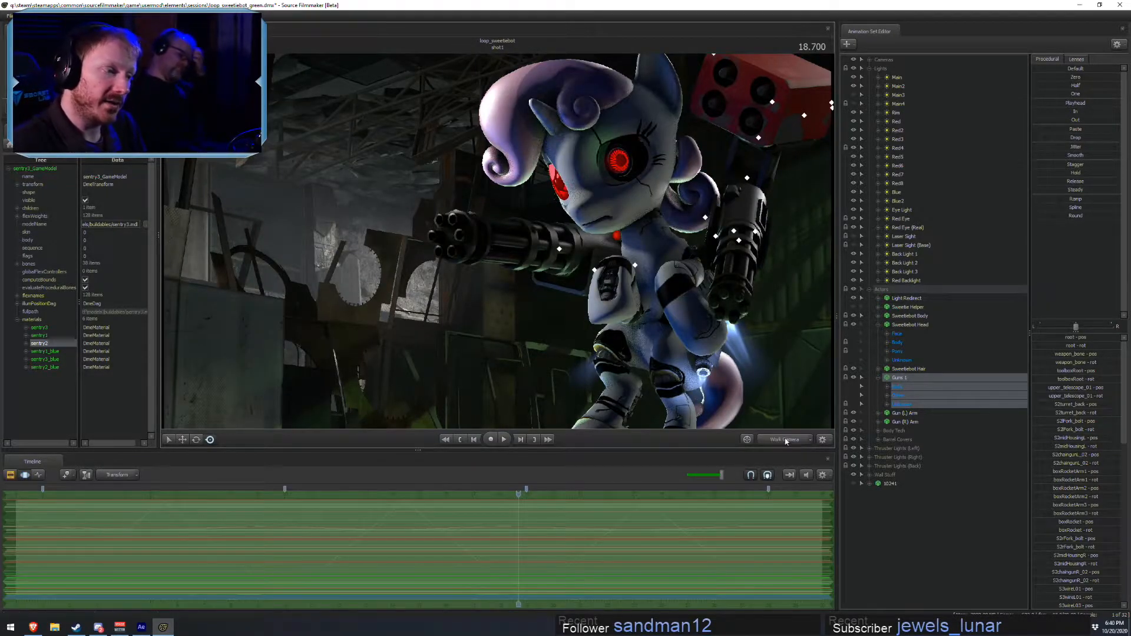
key("ctrl+s")
- Fly the work camera close to the robot's leg thruster and play part of the animation to examine its glow
left_click_drag(500, 245, 538, 257)
key("s")
key("a")
key("w")
key("s")
key("w")
key("w")
key("d")
key("s")
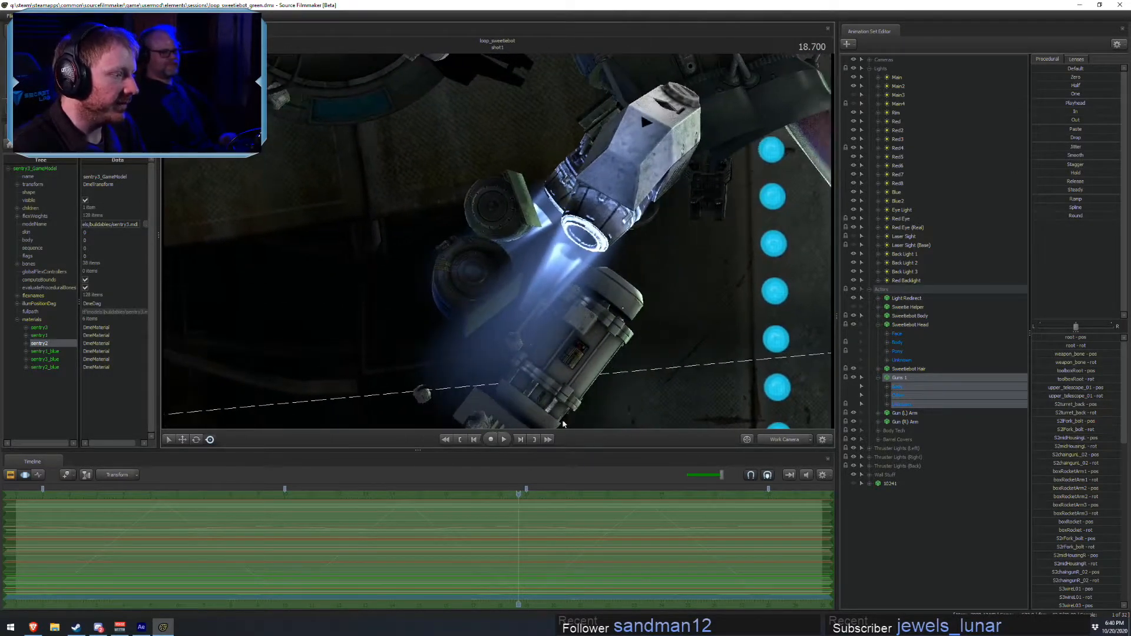
key("F2")
left_click(300, 493)
key("space")
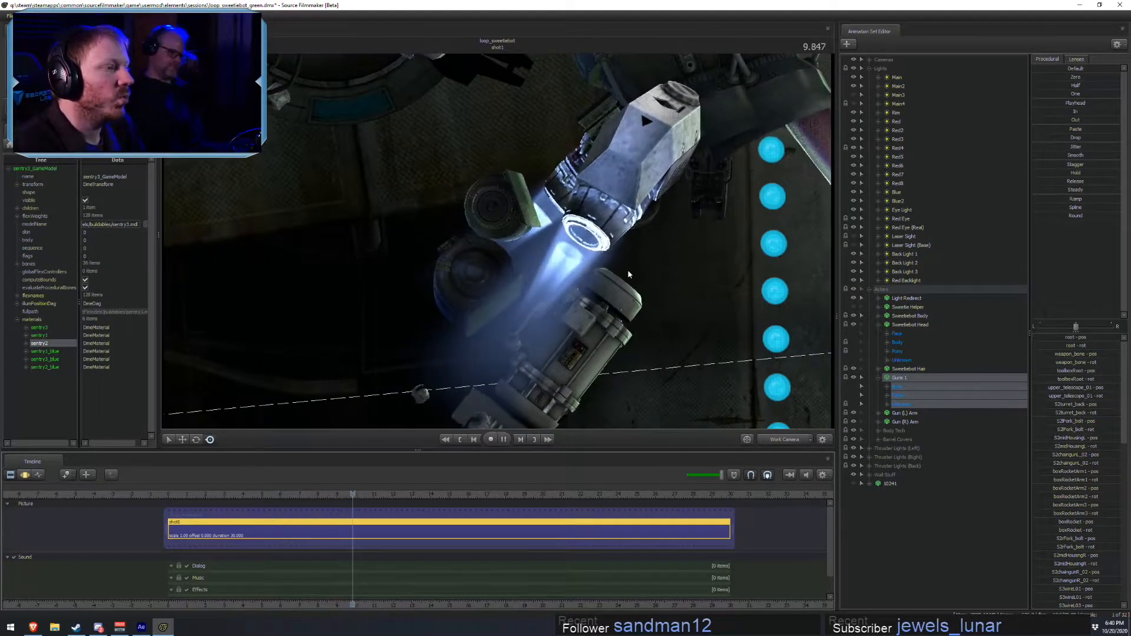
key("space")
left_click_drag(521, 260, 505, 259)
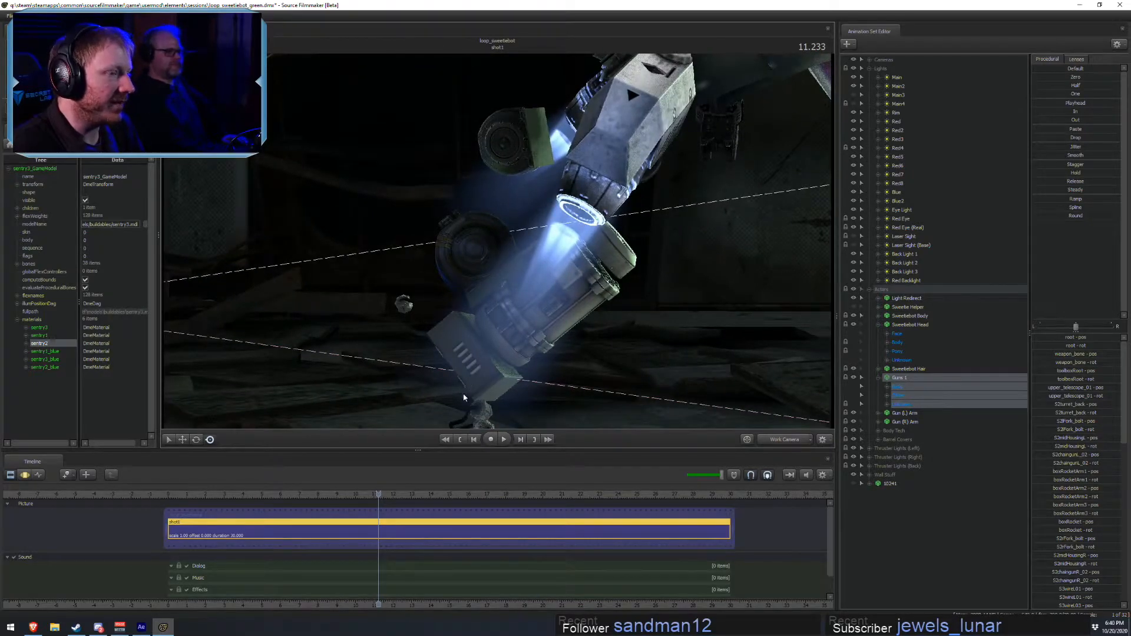
- Inspect the Thruster (L) Rim and Thruster (L) Volumetric Large lights in the Thruster Lights (Left) group
left_click(870, 448)
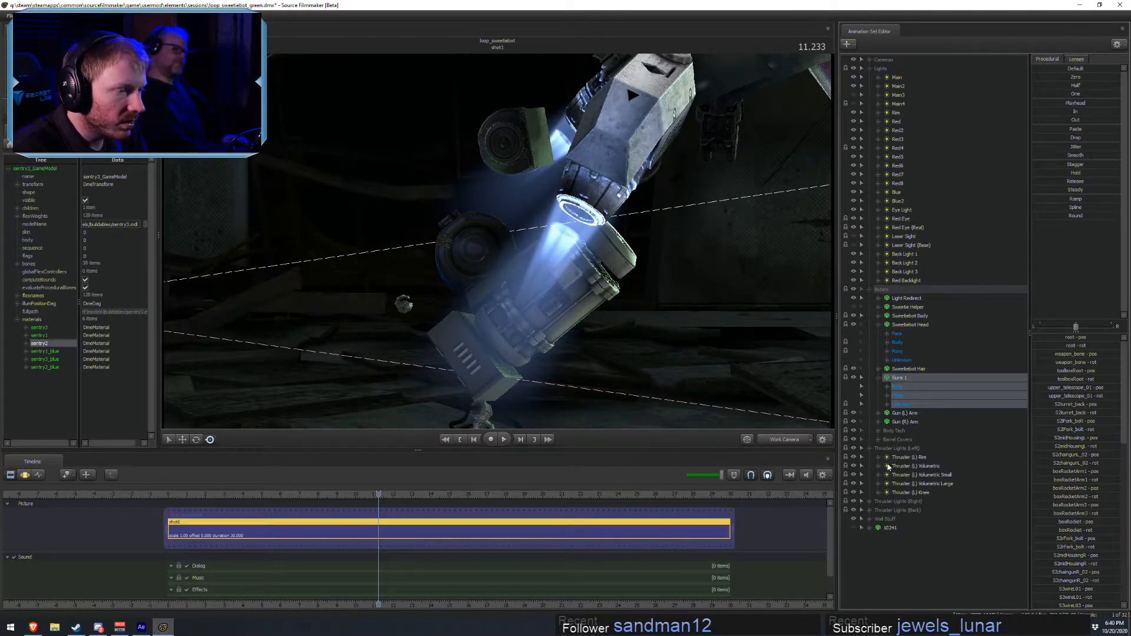
left_click(903, 457)
left_click(943, 485)
key("F3")
left_click_drag(481, 239, 469, 246)
left_click(870, 449)
- Inspect Volumetric Small2 in the Thruster Lights (Right) group and adjust the farEdge of Thruster (L) Volumetric Large2
left_click(870, 457)
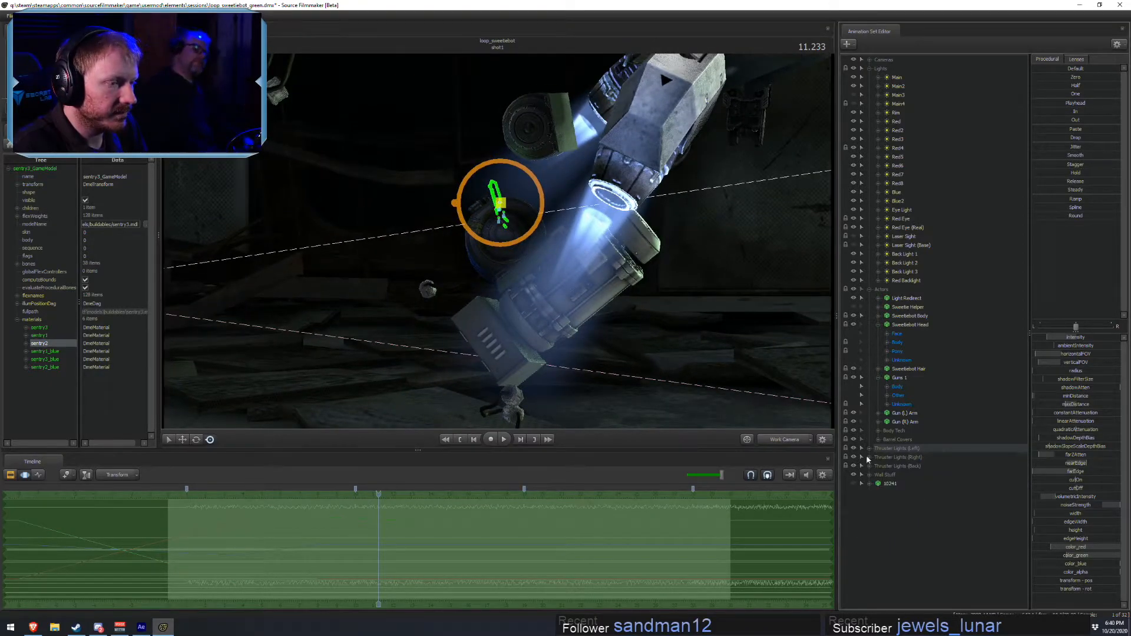
left_click(954, 484)
left_click_drag(550, 235, 503, 250, "alt")
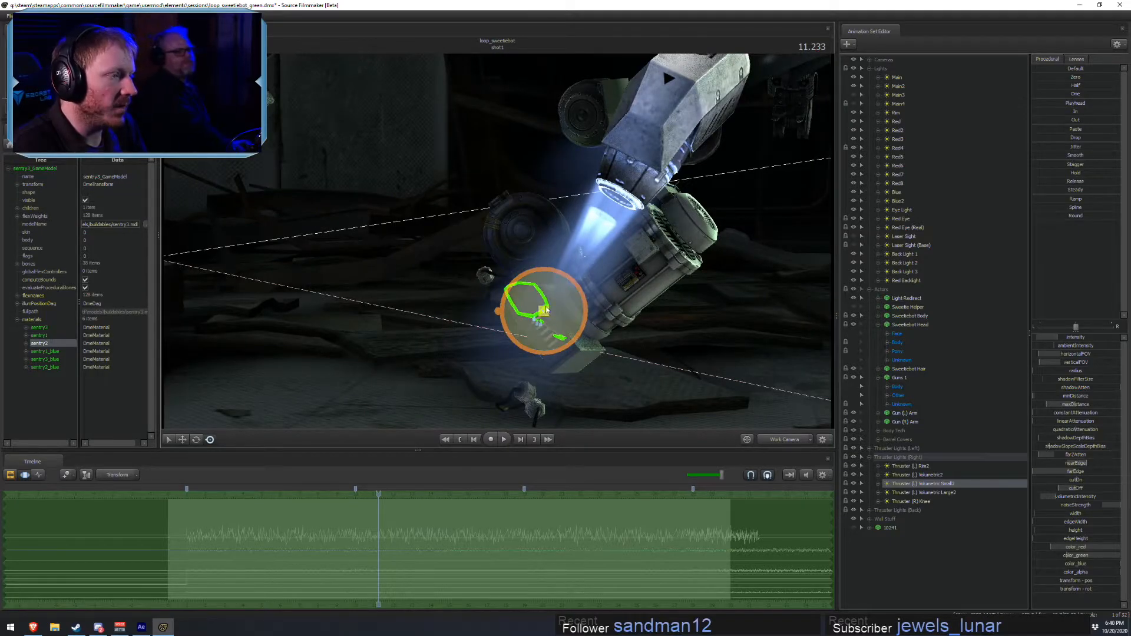
left_click(924, 493)
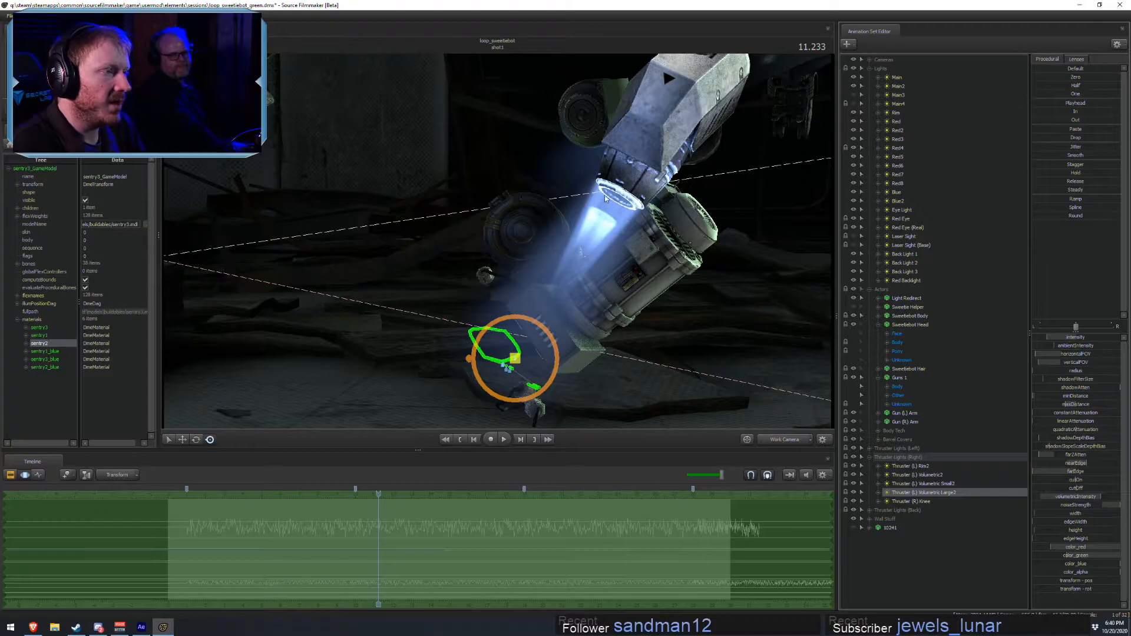
left_click_drag(654, 212, 625, 199, "alt")
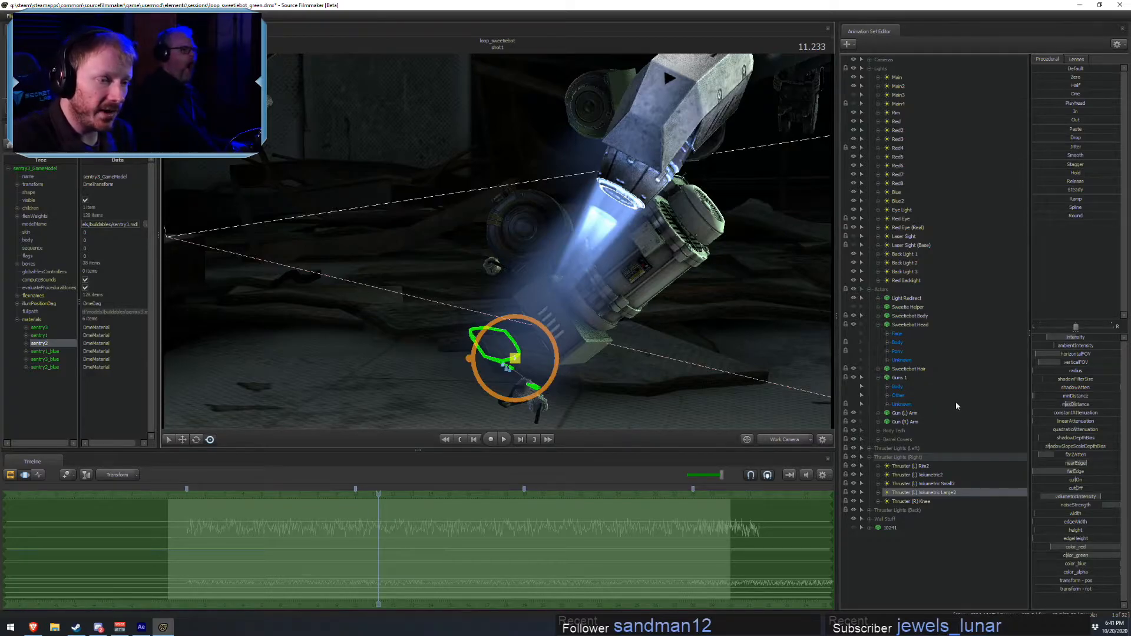
mouse_move(1064, 474)
left_mouse_down()
mouse_move(1084, 473)
mouse_move(1067, 472)
left_mouse_up()
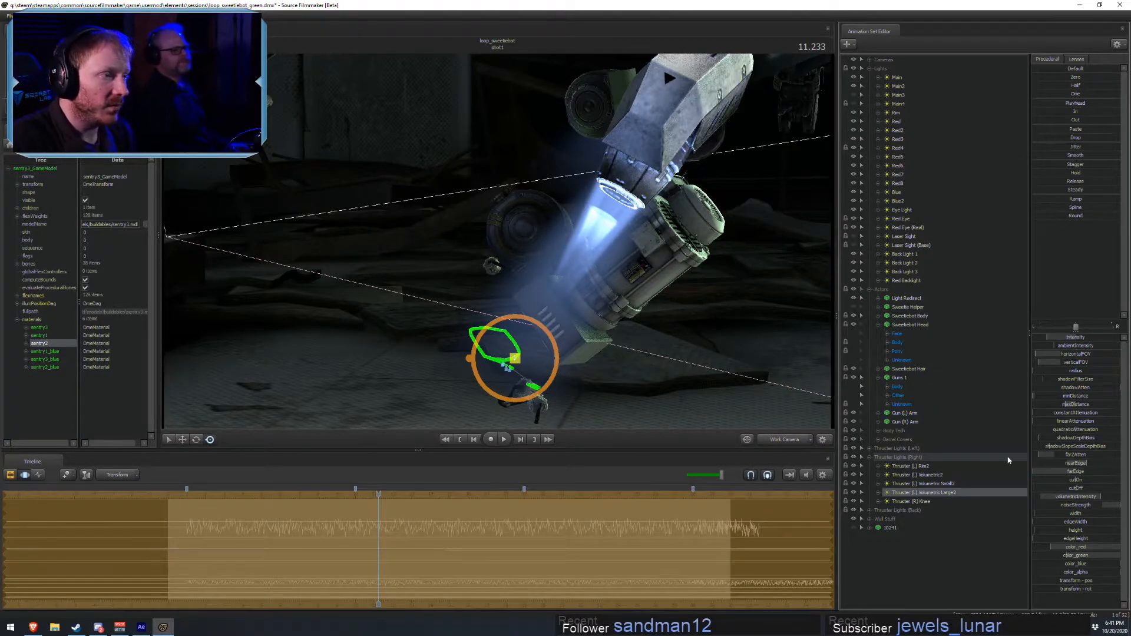
- Adjust the farEdge of the Thruster (L) Volumetric Small2 light and examine the beam from several angles
left_click(935, 484)
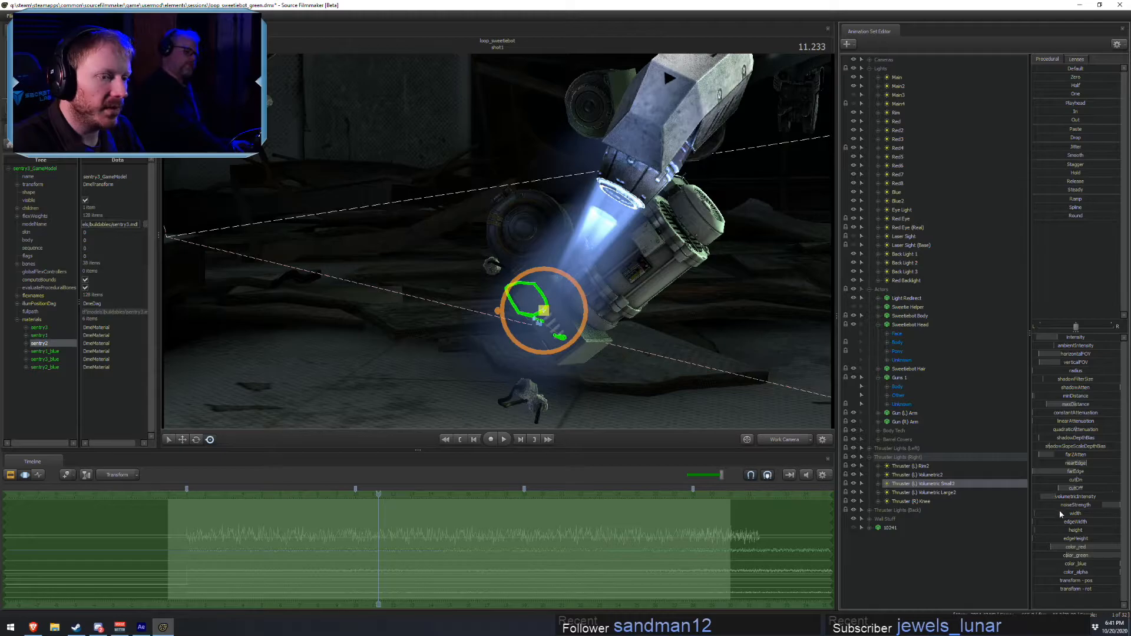
left_click_drag(1059, 473, 1059, 474)
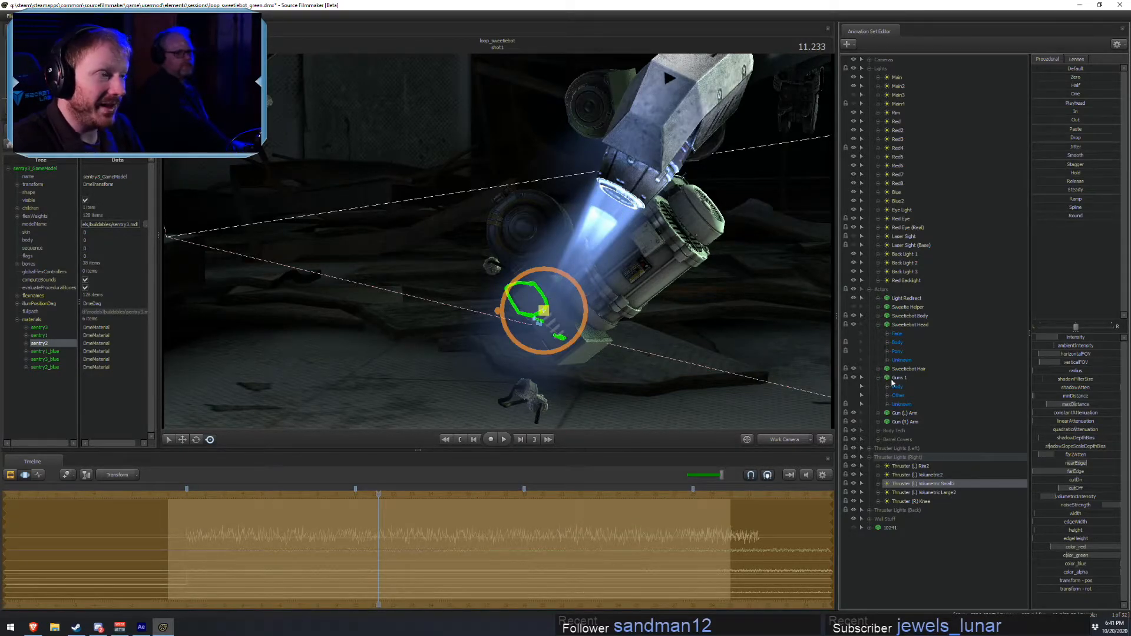
left_click_drag(666, 330, 654, 247, "alt")
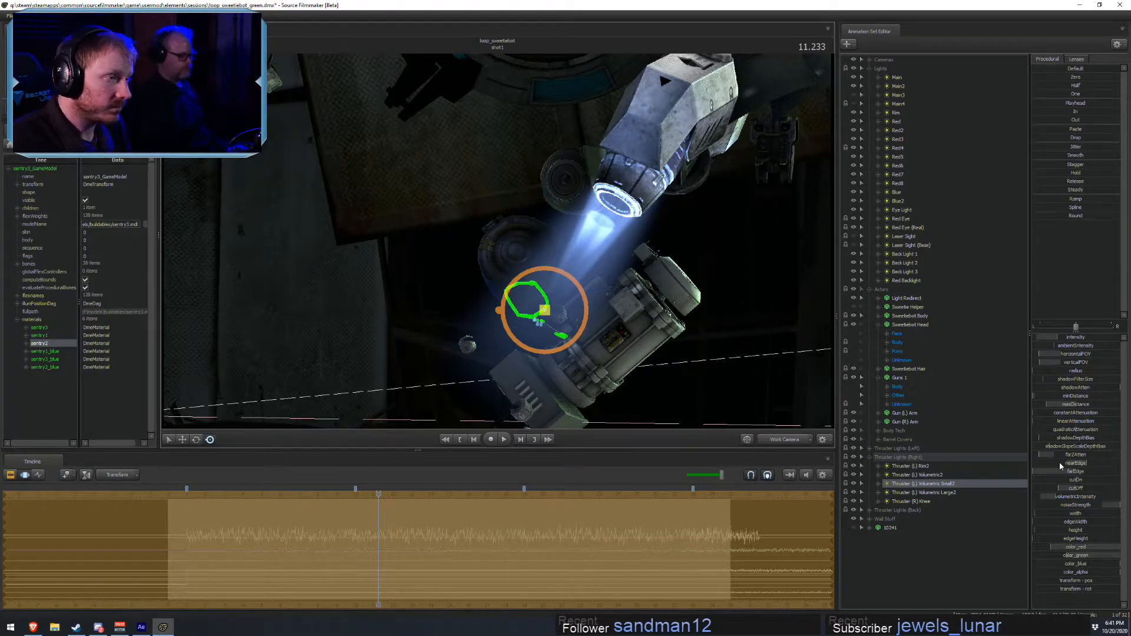
left_click_drag(498, 244, 497, 206, "alt")
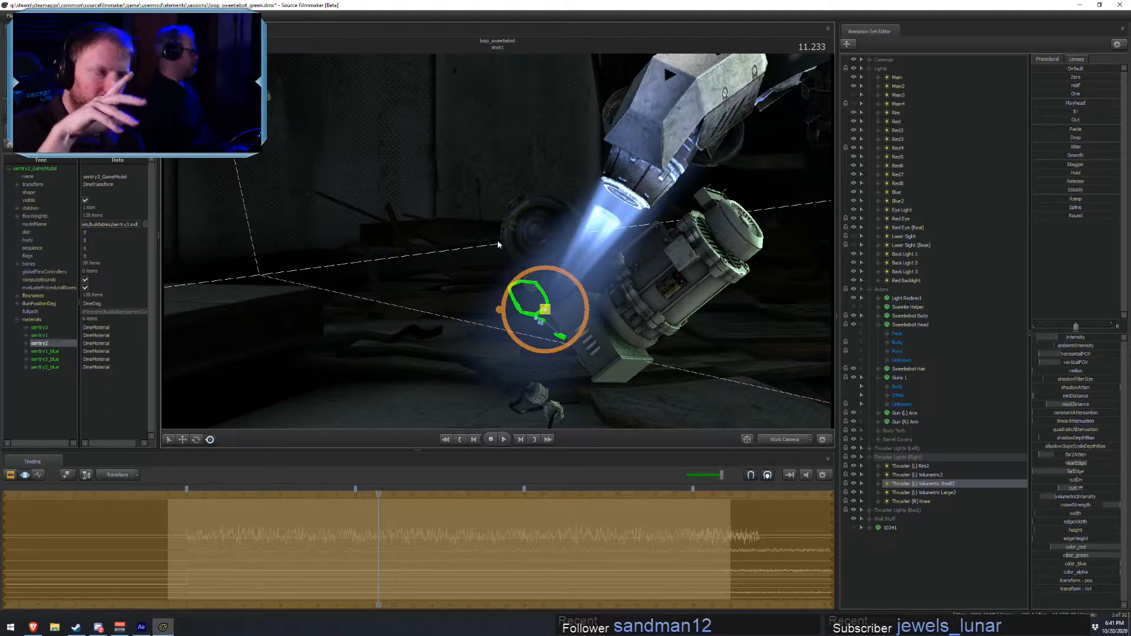
left_click_drag(521, 258, 521, 236, "alt")
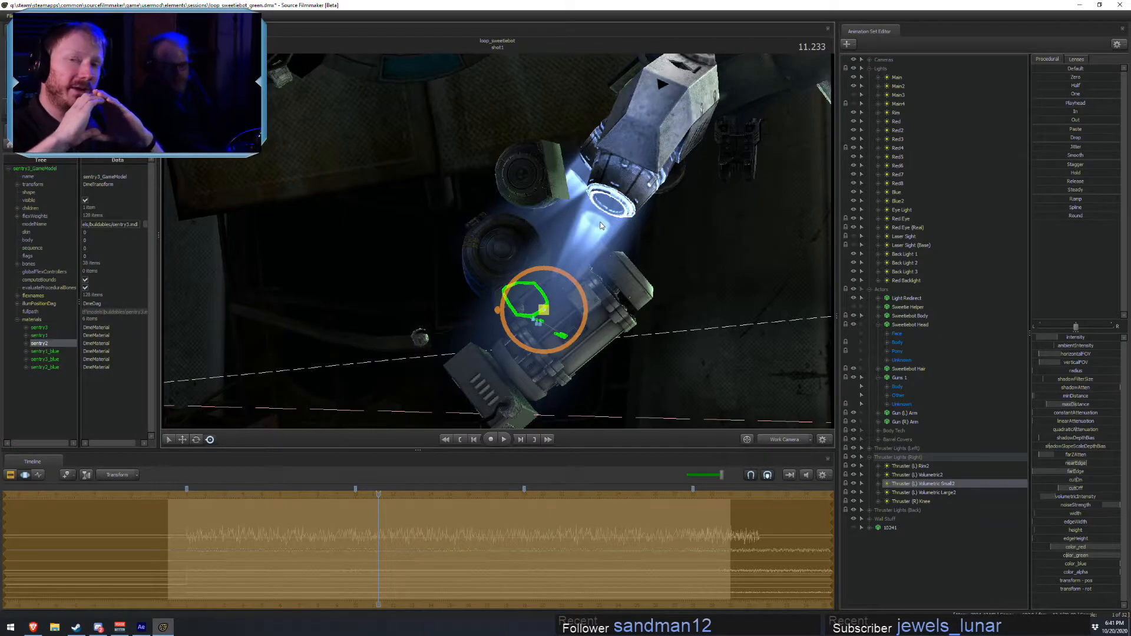
left_click_drag(600, 223, 510, 262, "alt")
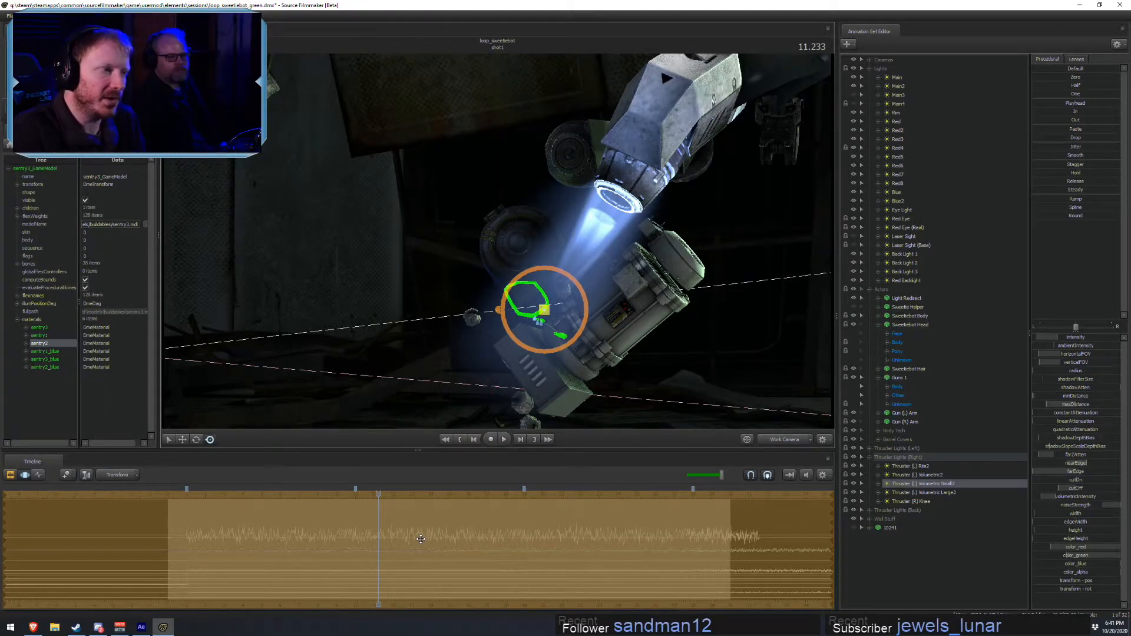
- Play the animation in short stretches to check the right thruster's volumetric beam in motion
key("space")
key("space")
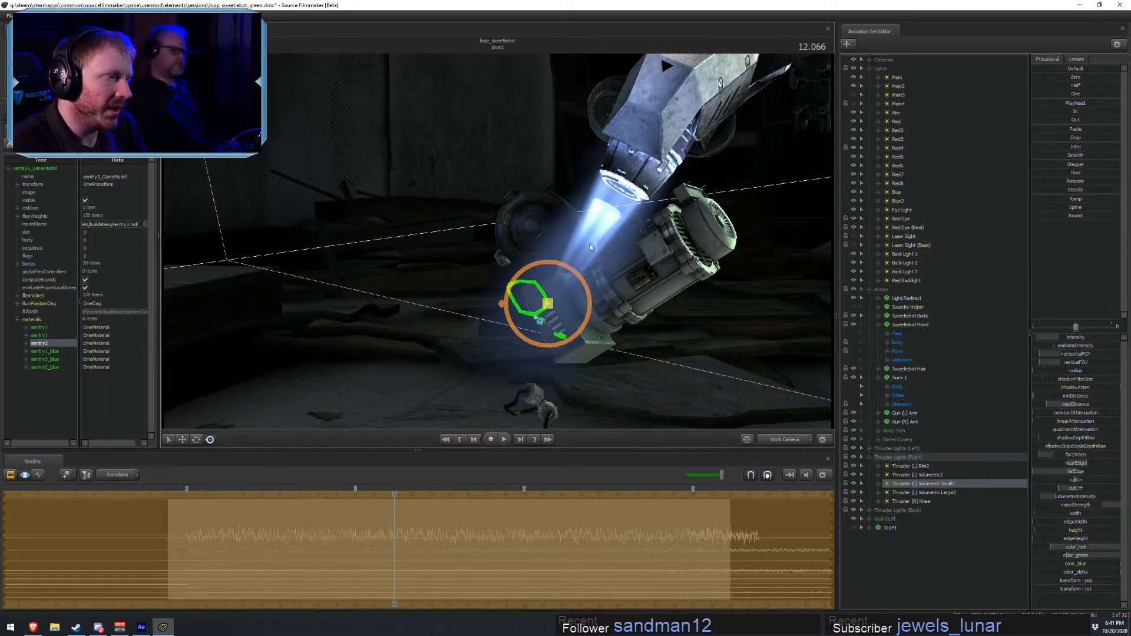
key("space")
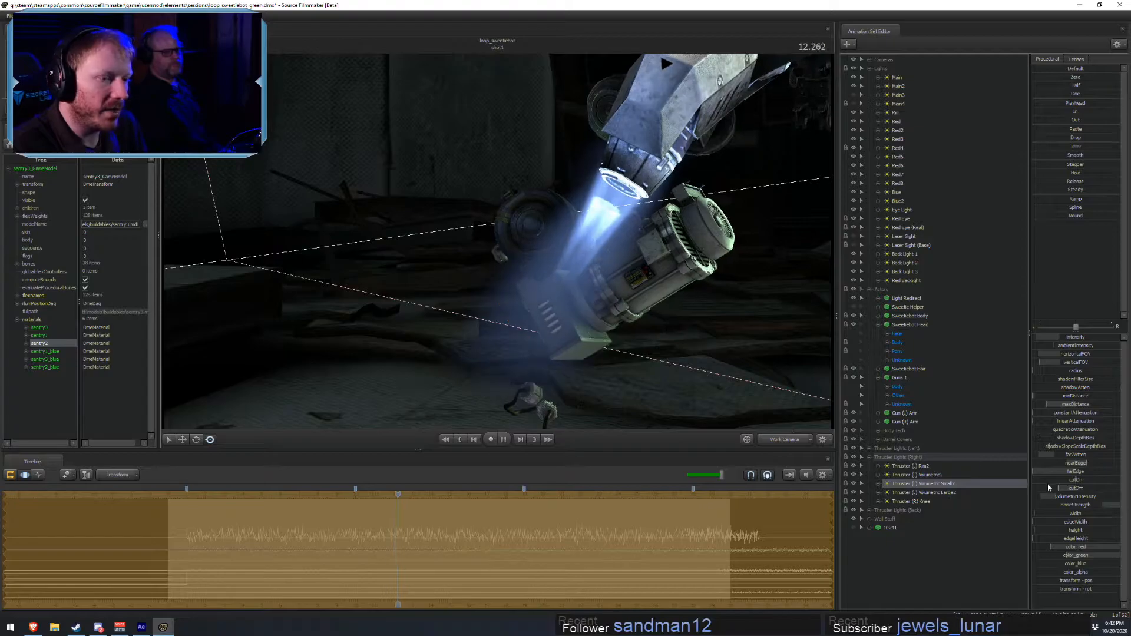
key("space")
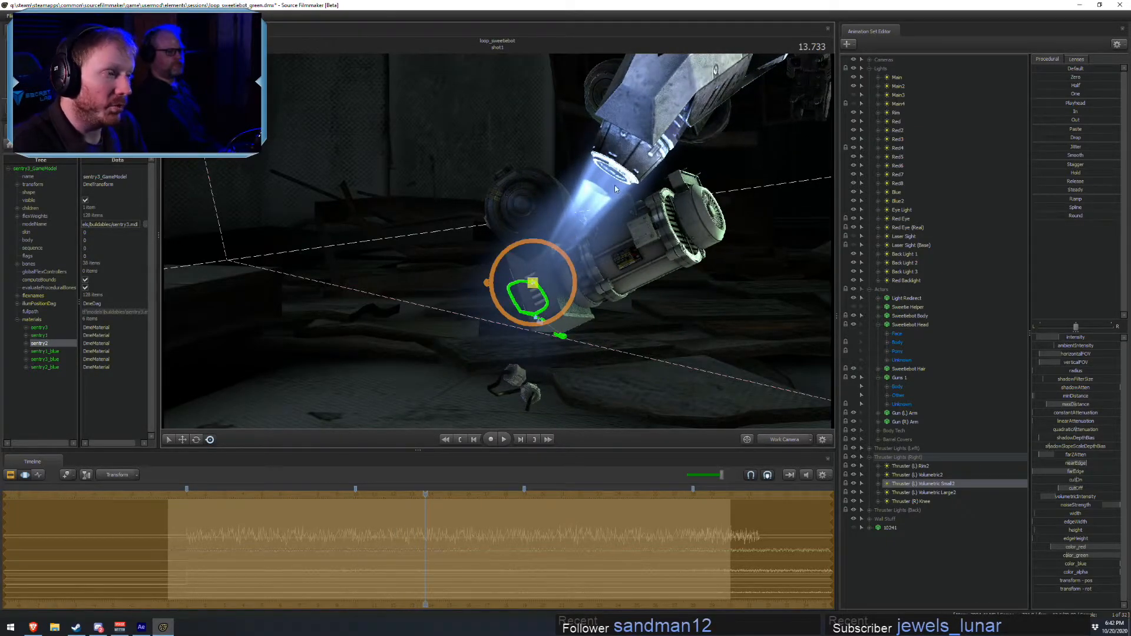
key("space")
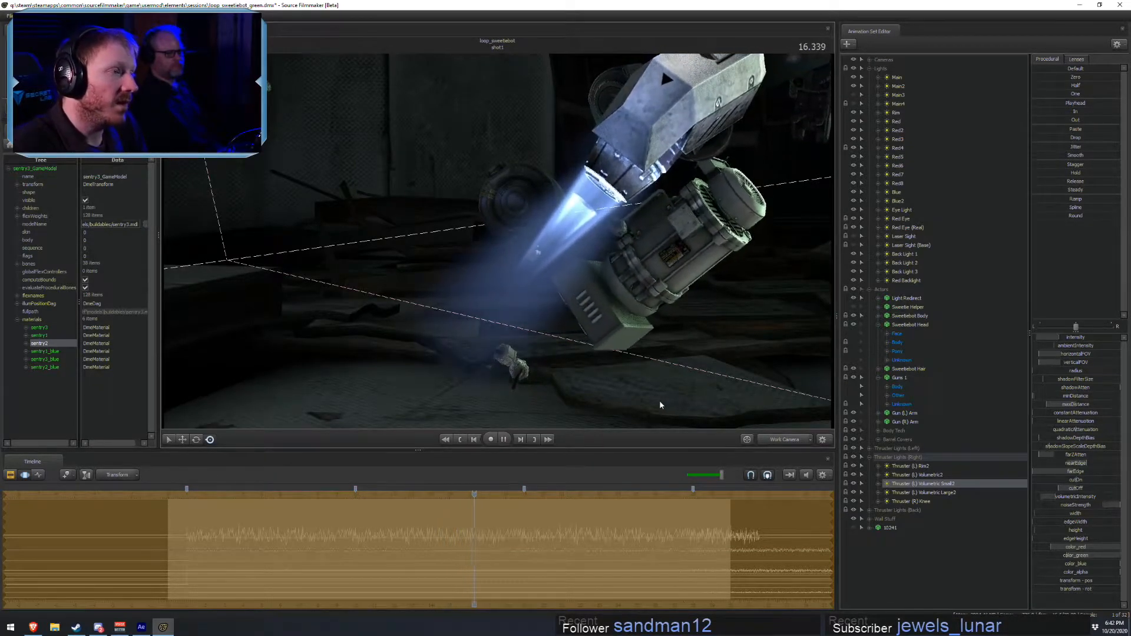
- Play the animation in short stretches while examining the small right thruster's beam and the thruster beam near the tail up close
key("space")
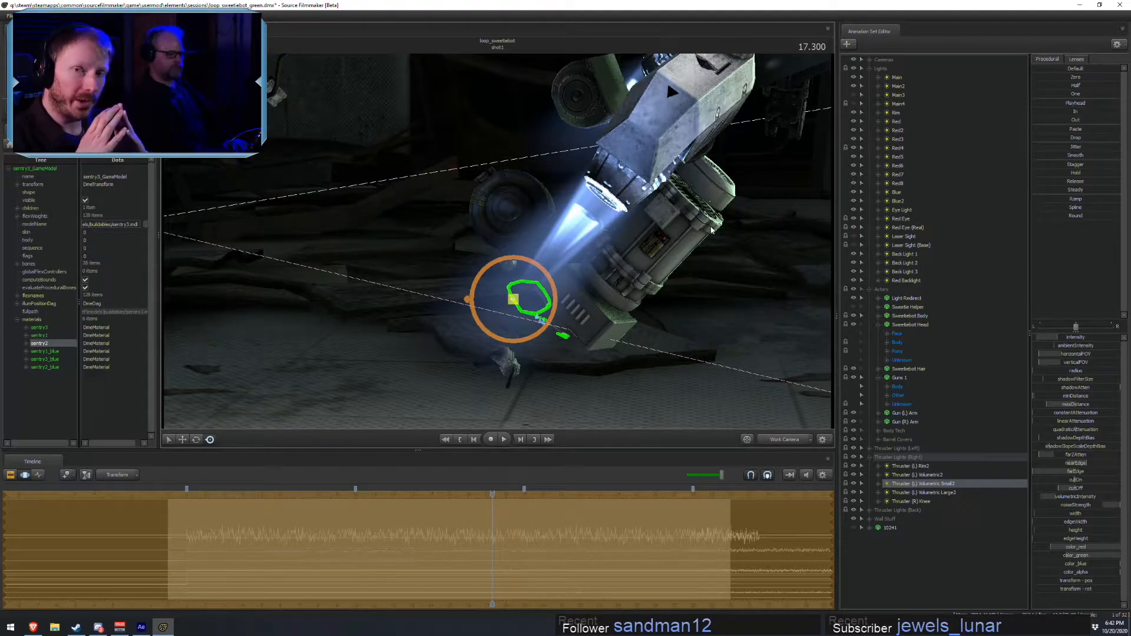
left_click_drag(712, 230, 701, 232)
key("space")
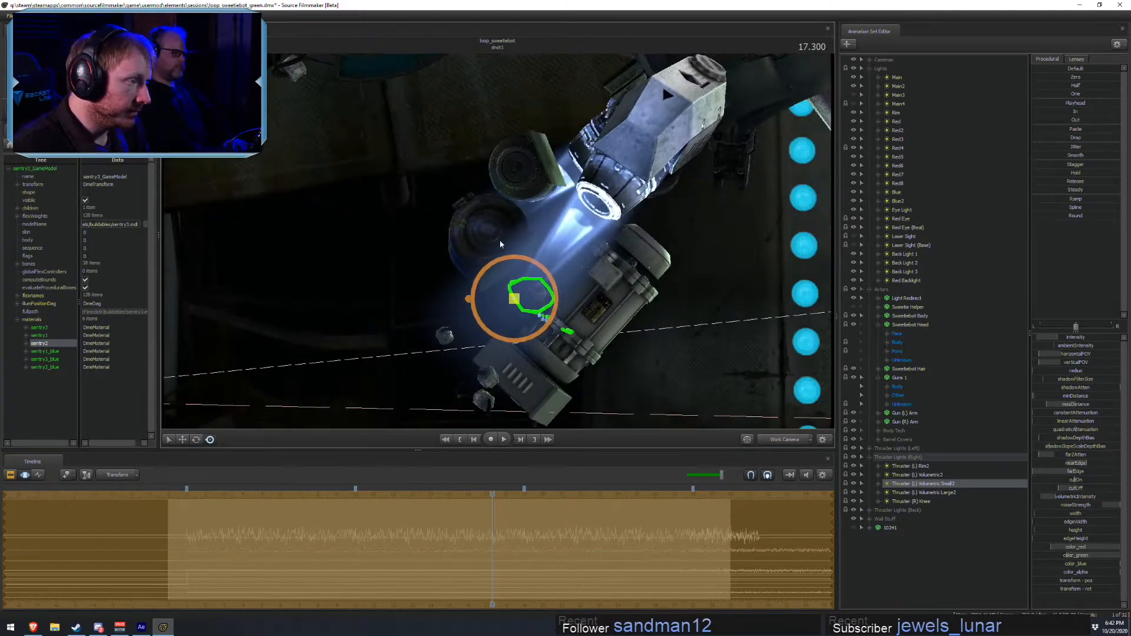
key("F2")
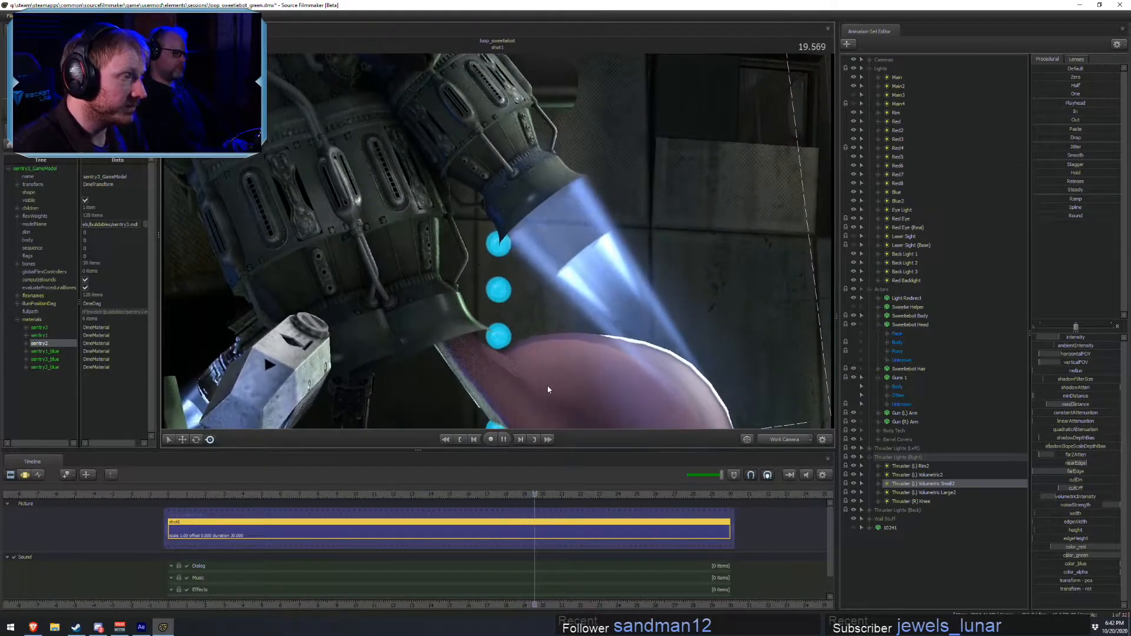
key("space")
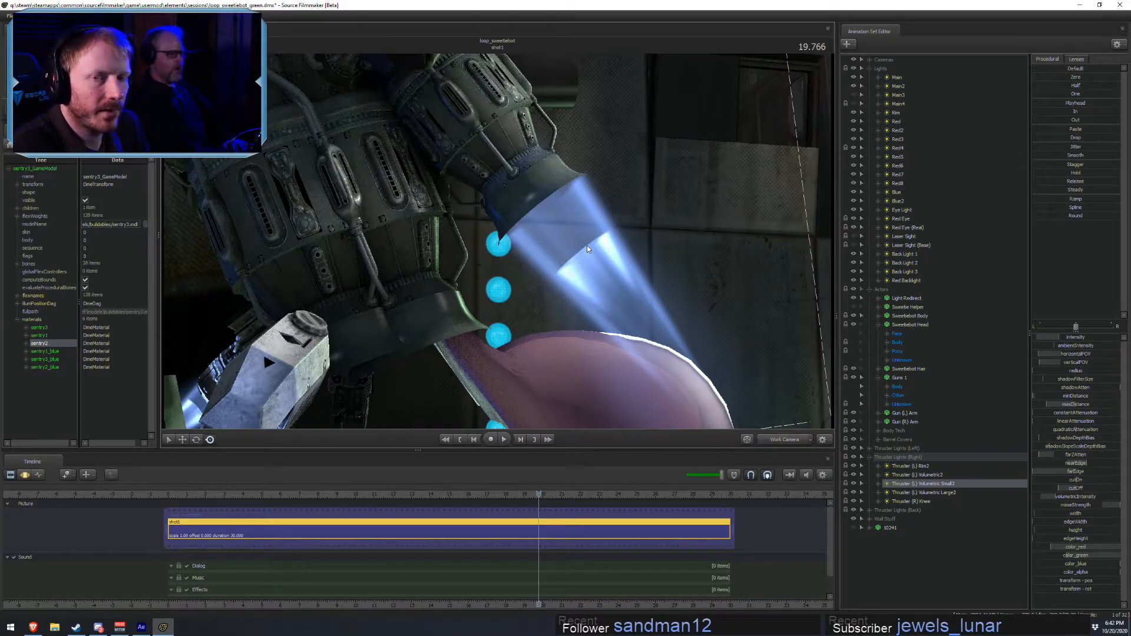
- Zoom the motion timeline in around 19 seconds and scrub the nearby frames to inspect the thruster beam beside the tail
key("F4")
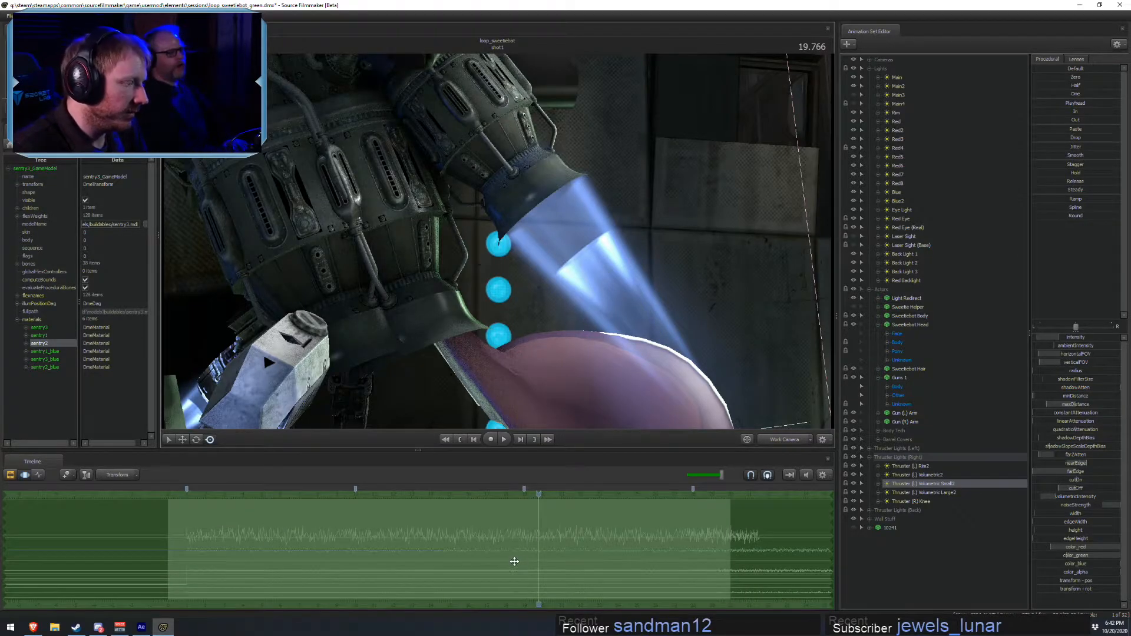
scroll(518, 560, "up", 9)
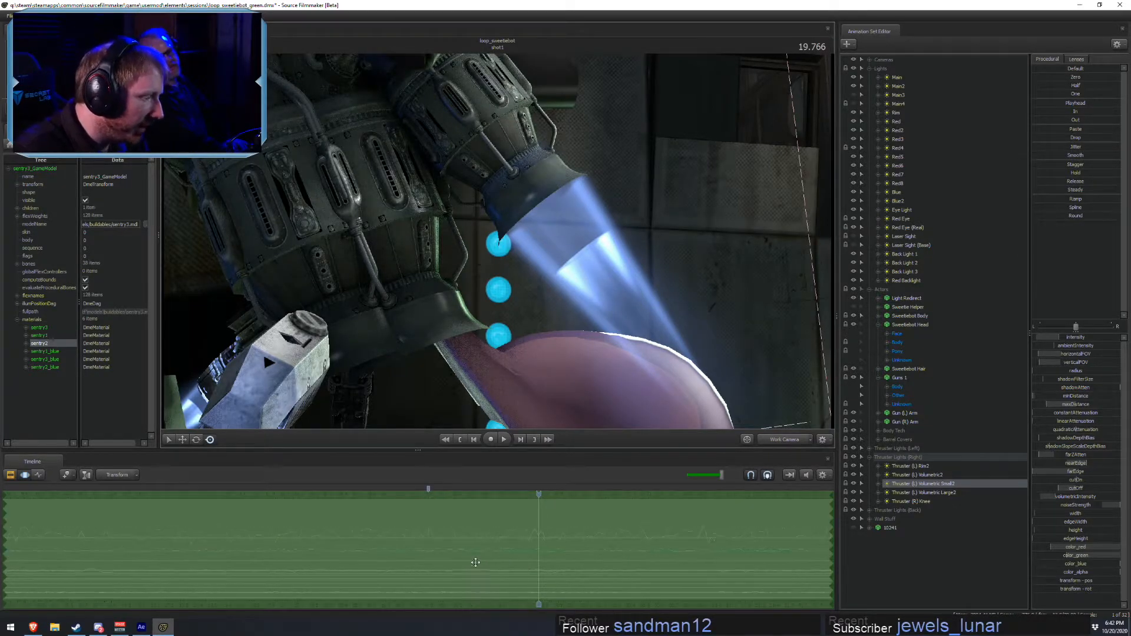
key("F5")
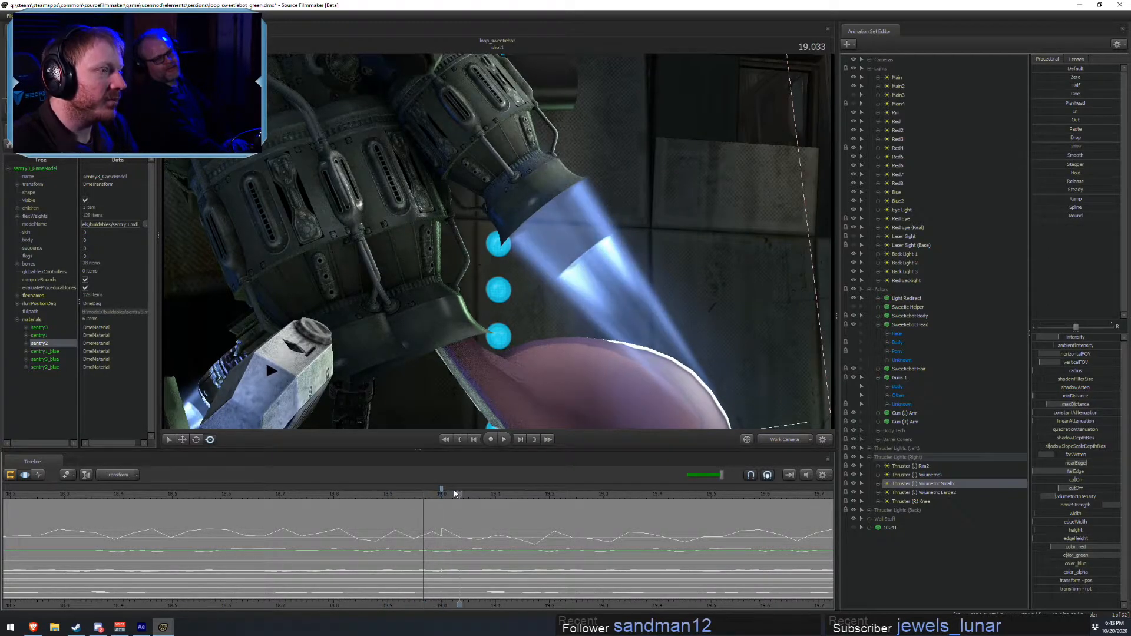
key("space")
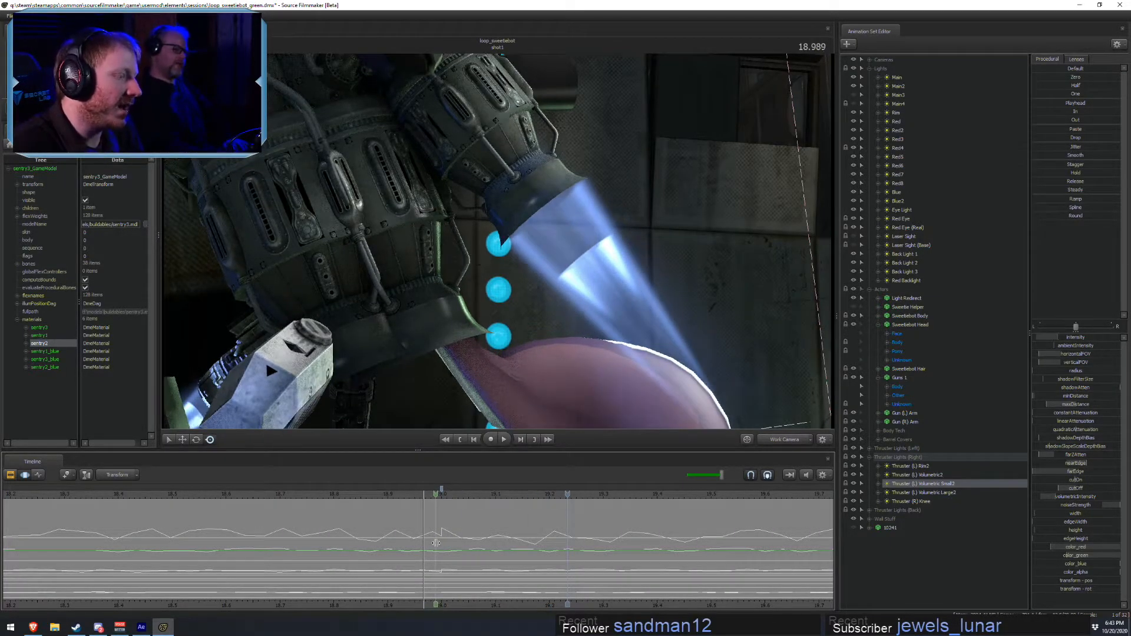
left_click_drag(444, 548, 425, 546)
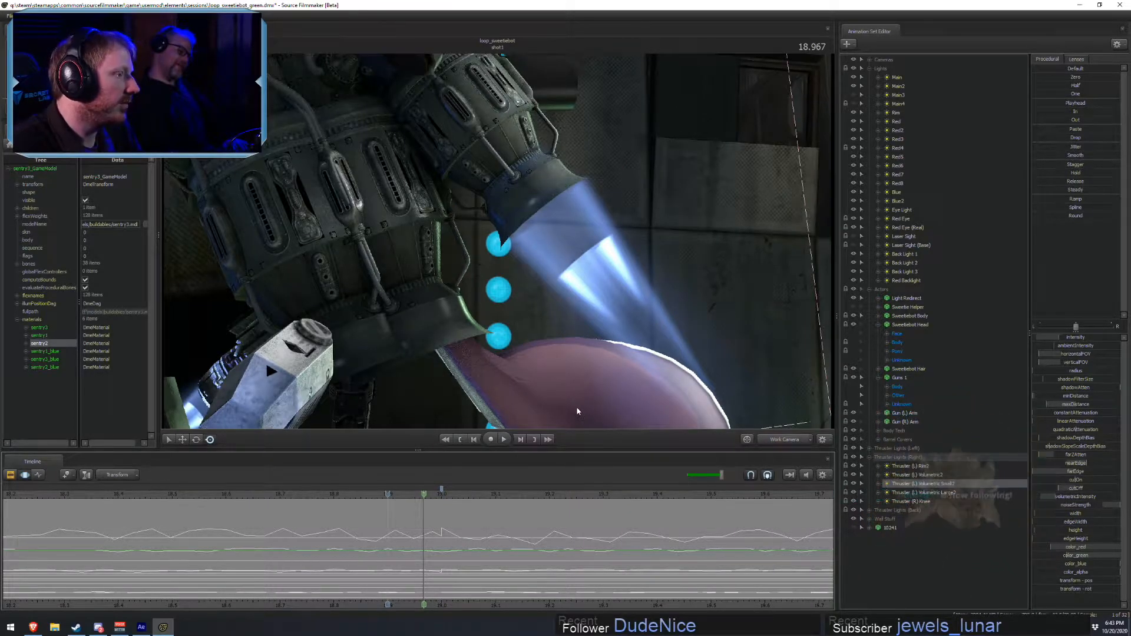
- Examine the thrusters around the robot's legs from several angles, and return to the clip timeline with the Main Camera (Back) view
left_click_drag(701, 366, 671, 362)
key("s")
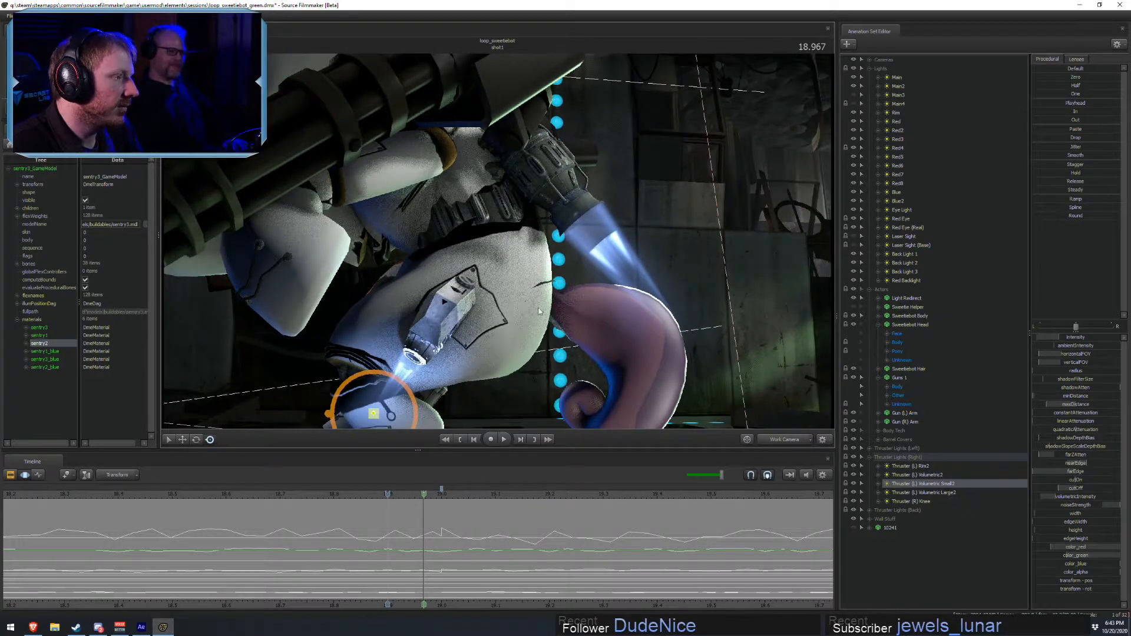
left_click_drag(558, 307, 606, 302)
key("a")
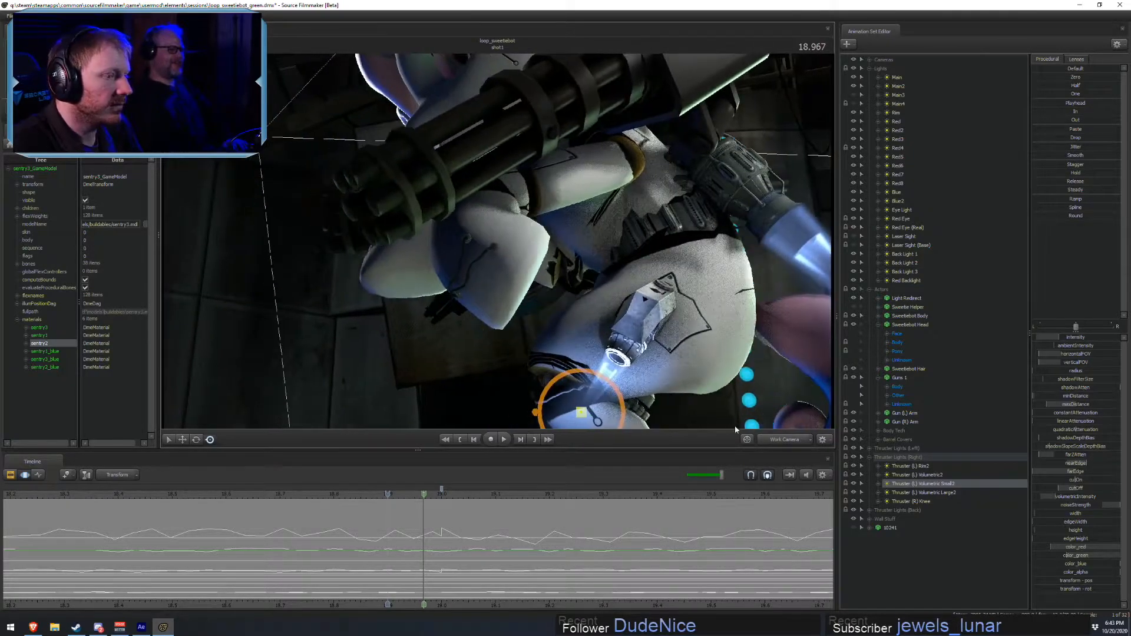
key("F2")
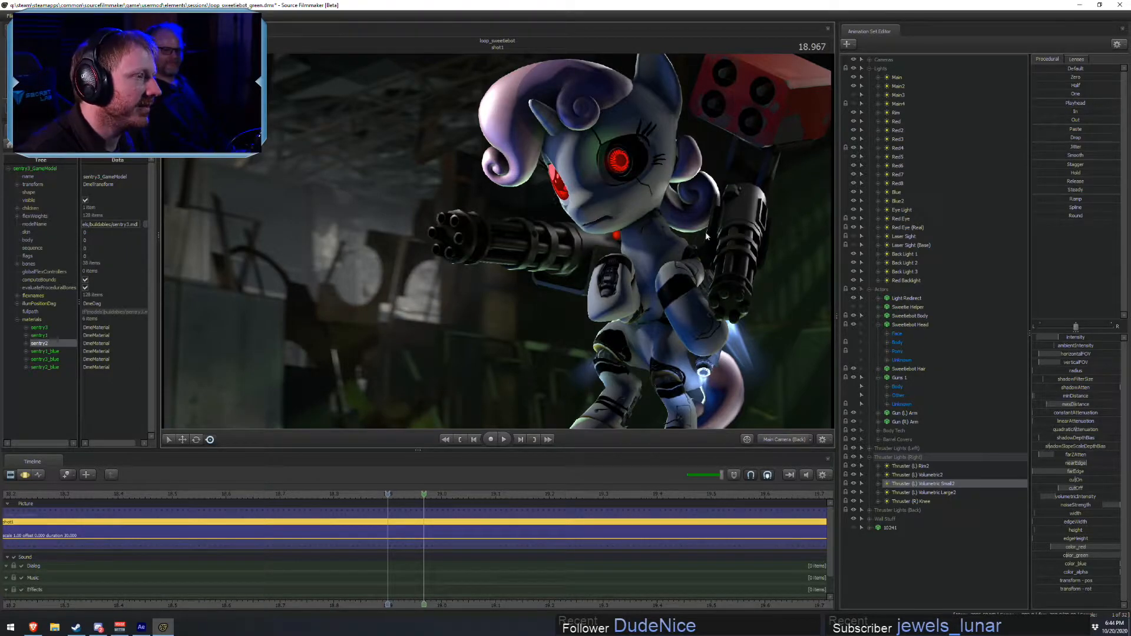
- Collapse the Actors group and reopen Thruster Lights (Right) to review its lights in the animation set list
left_click(870, 458)
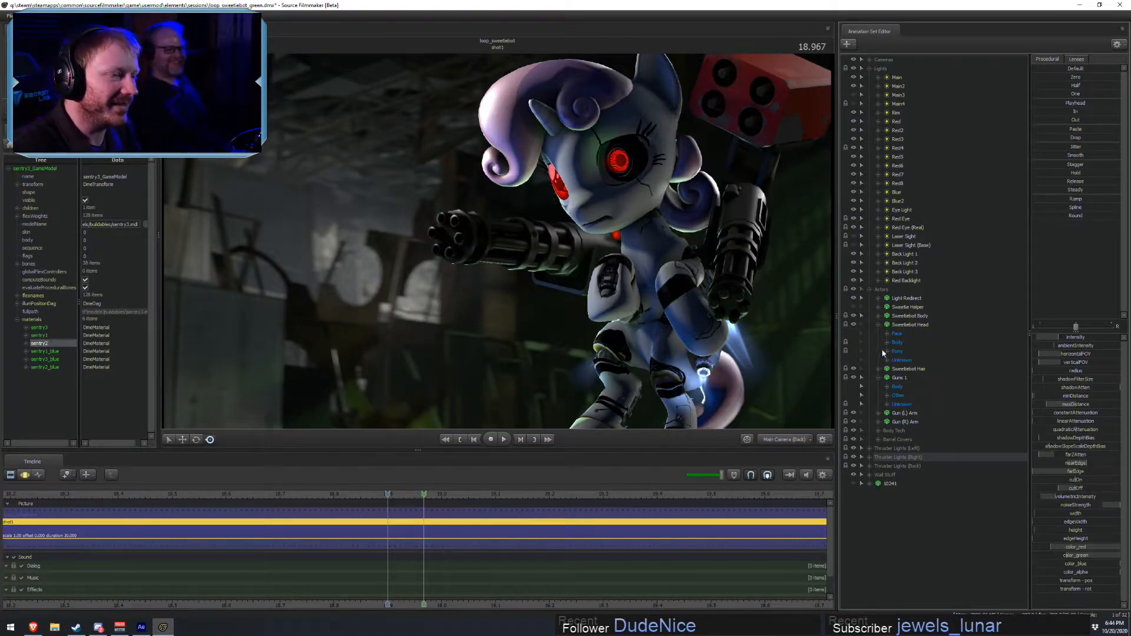
left_click(870, 290)
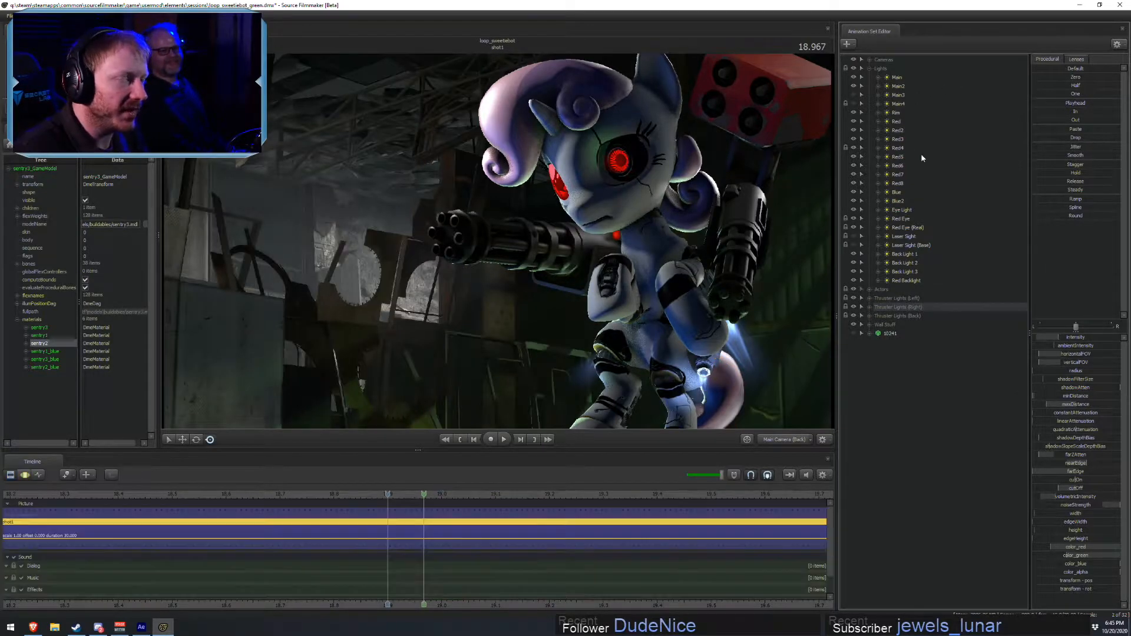
left_click(869, 307)
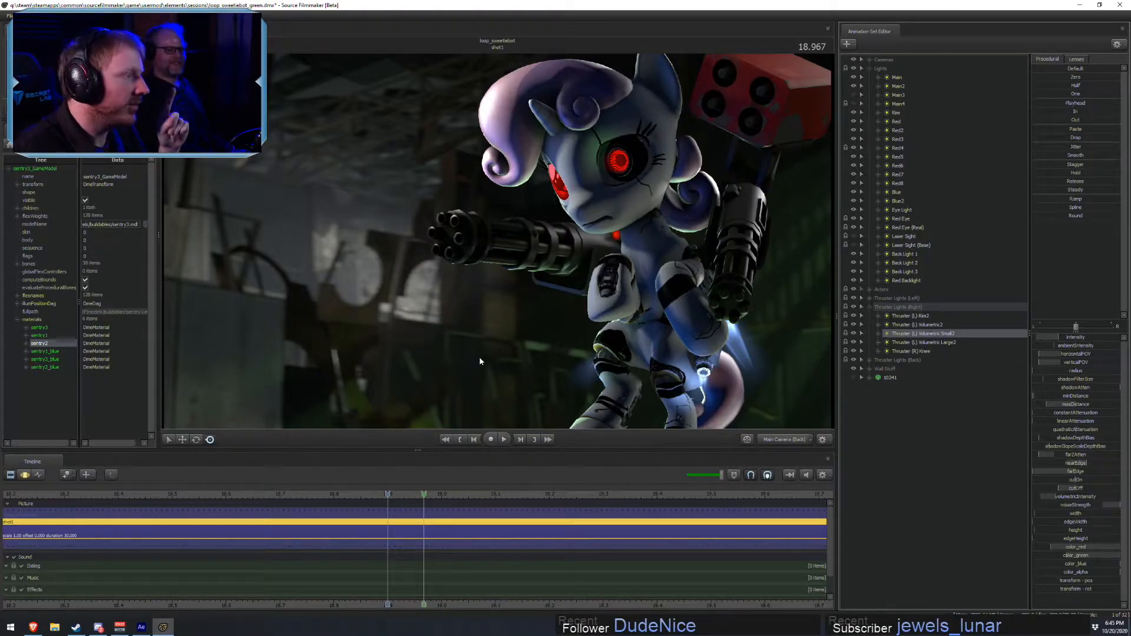
- Expand the sentry3, sentry1 and sentry2 materials of sentry3_GameModel and select the sentry2 material's mtlName path
left_click(26, 343)
left_click(25, 335)
left_click(26, 327)
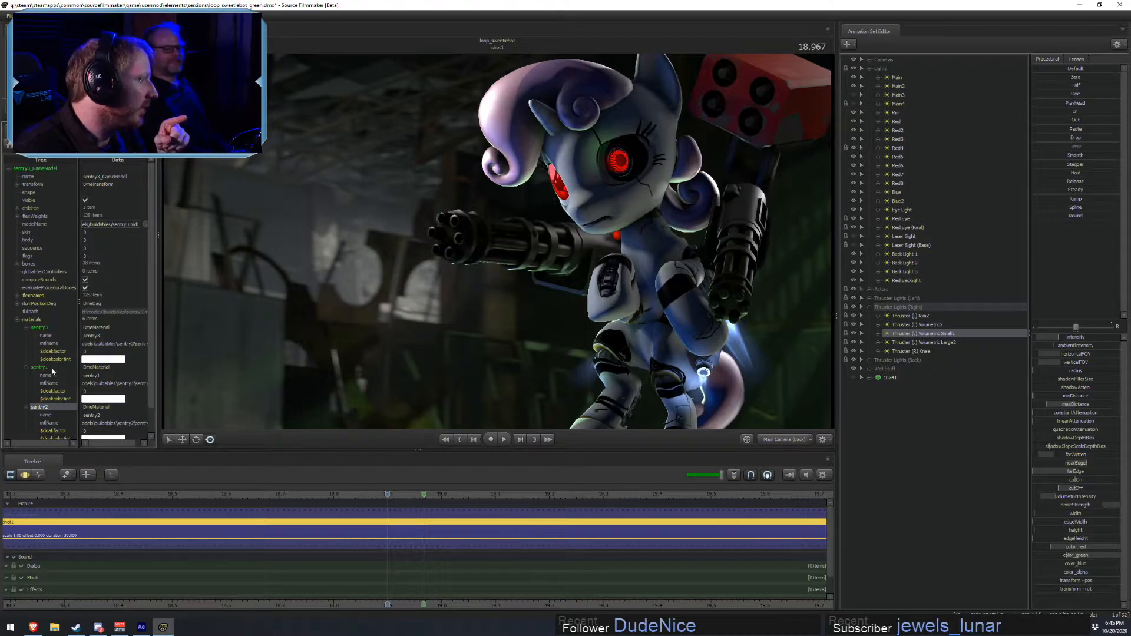
scroll(54, 377, "down", 2)
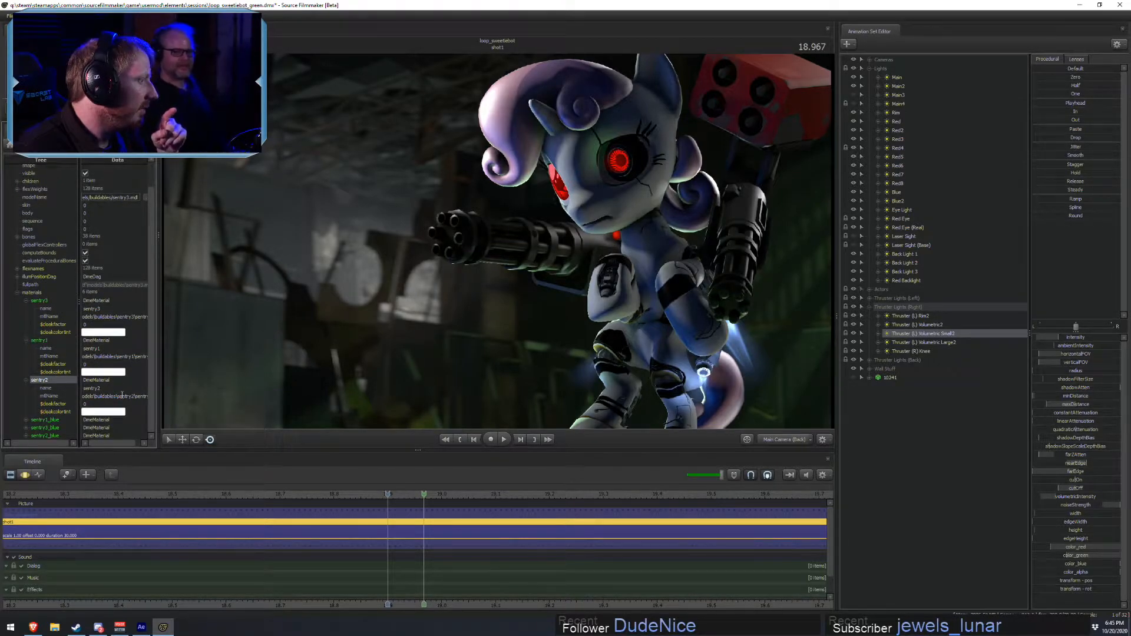
left_click(99, 397)
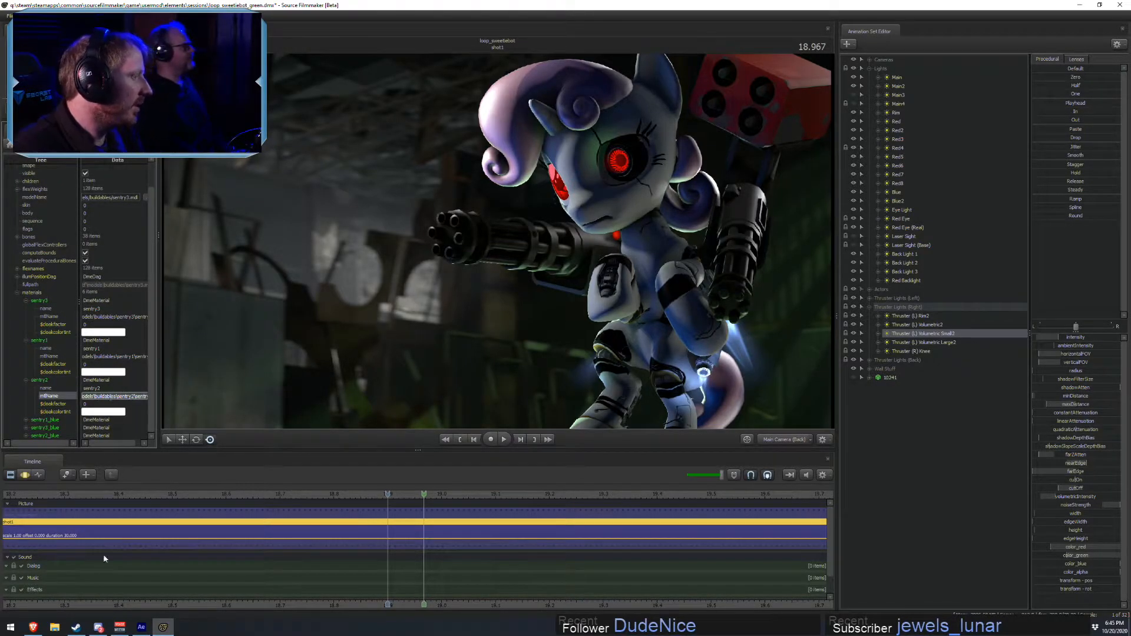
- Collapse Thruster Lights (Right), expand the Actors group, and show the Guns 1 model in the Element Viewer
right_click(919, 336)
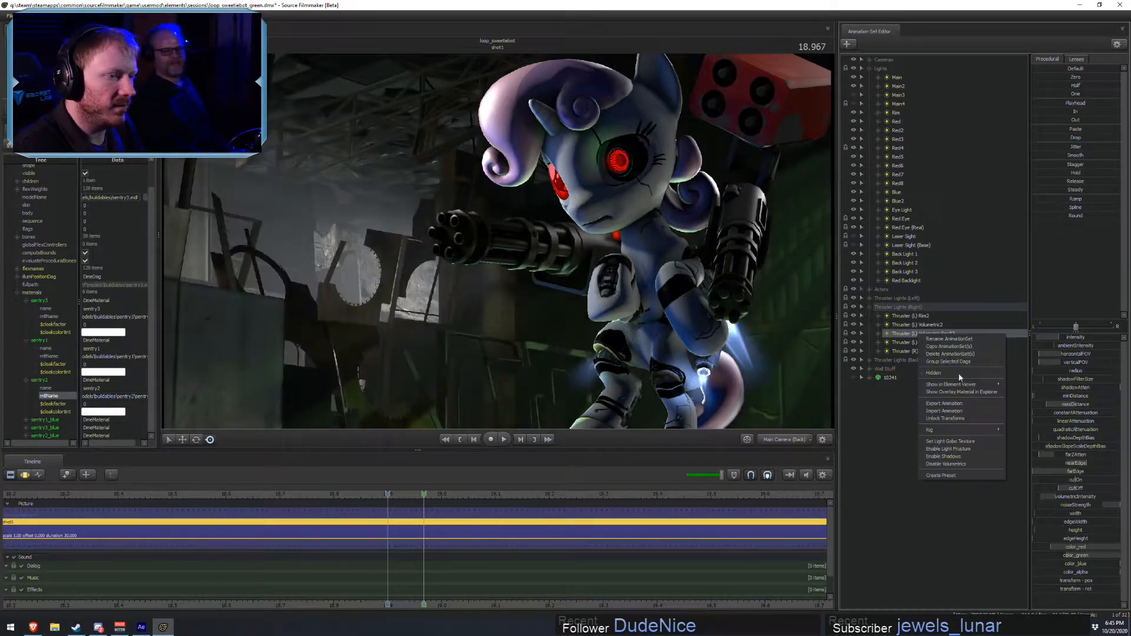
left_click(897, 383)
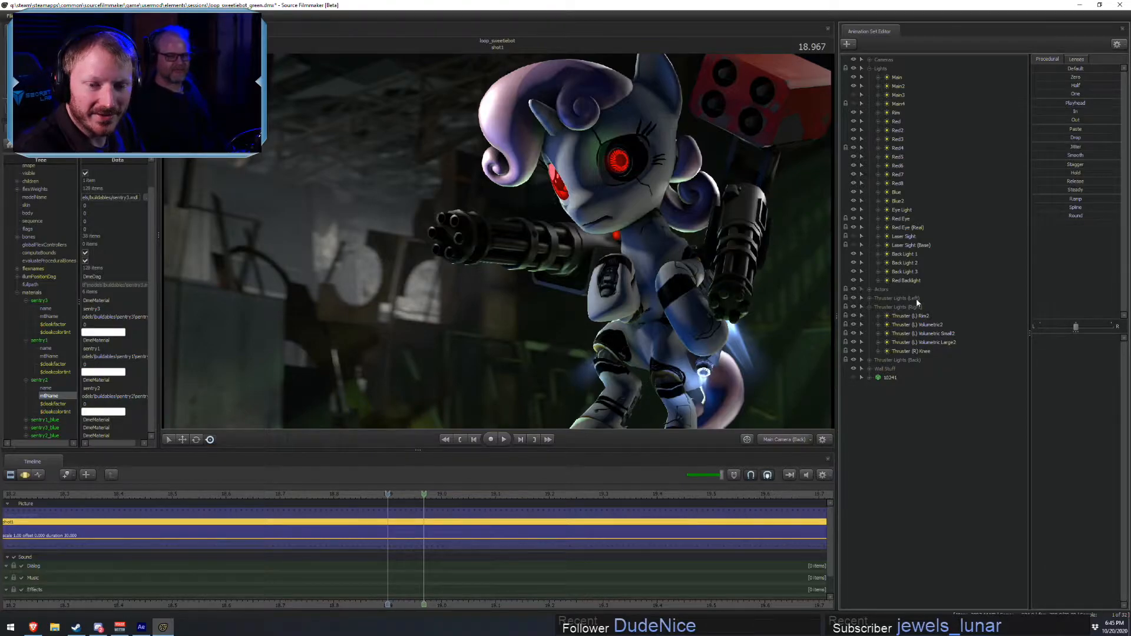
left_click(869, 307)
left_click(869, 290)
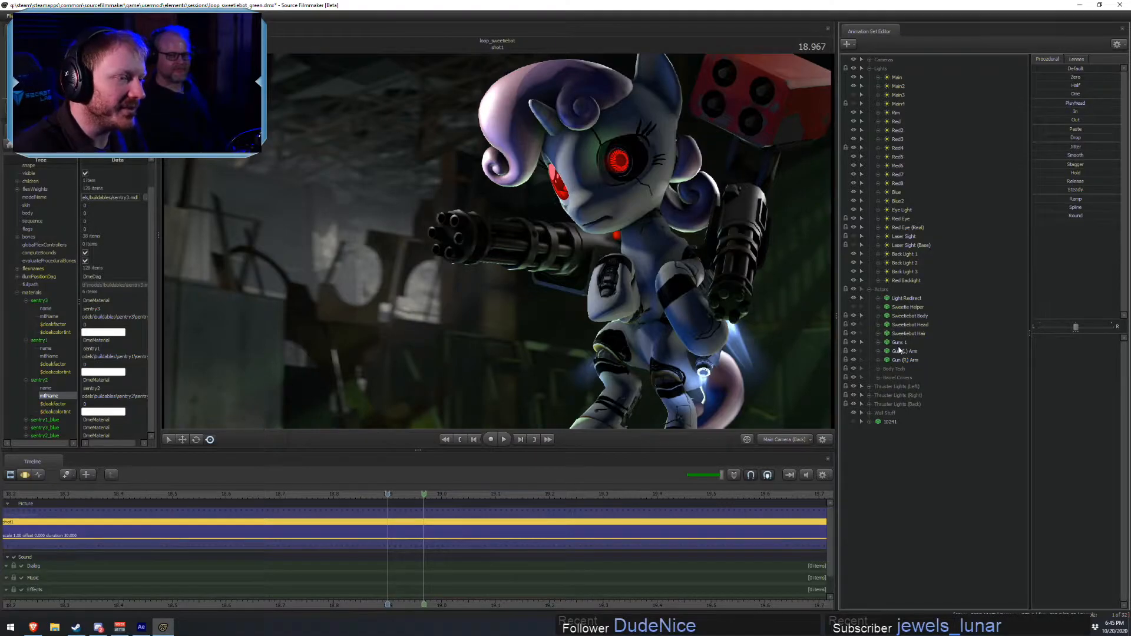
right_click(899, 344)
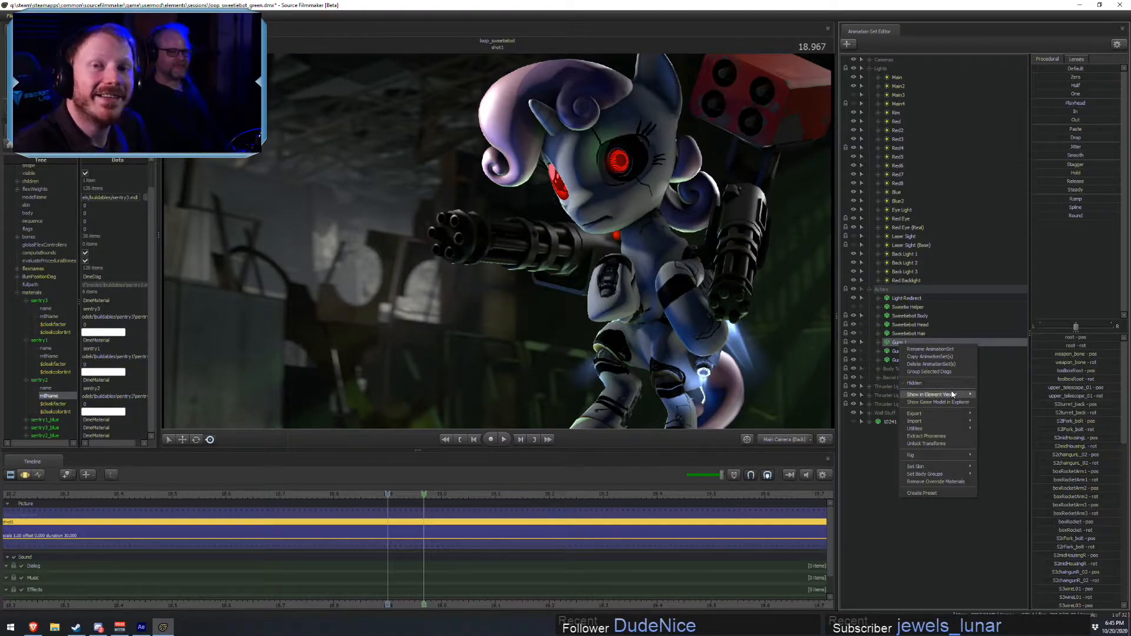
mouse_move(953, 394)
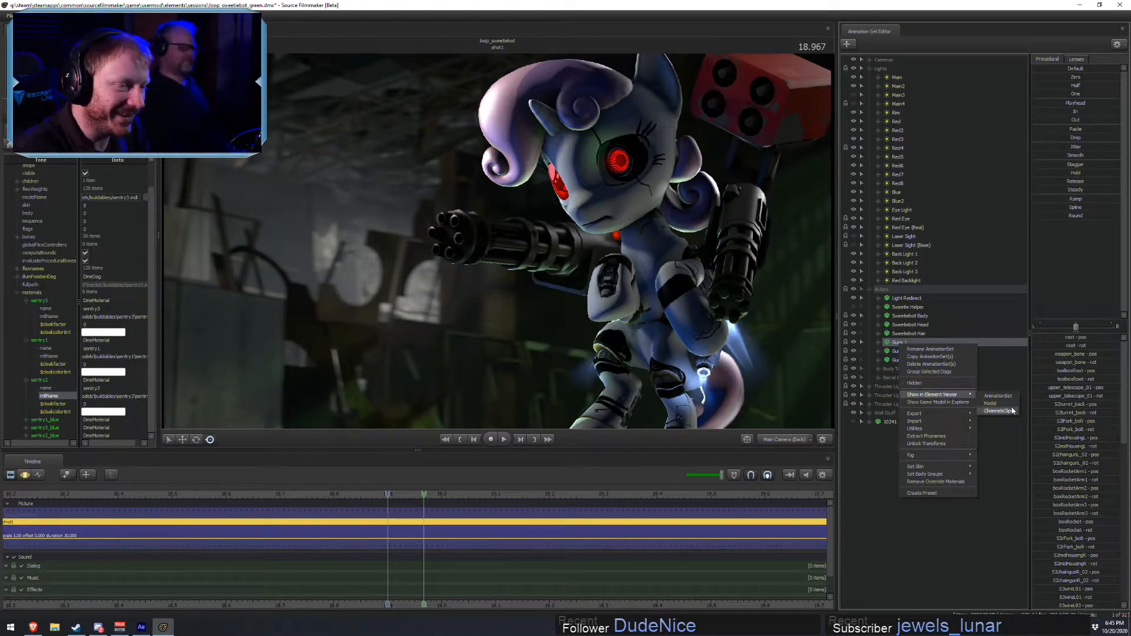
left_click(991, 403)
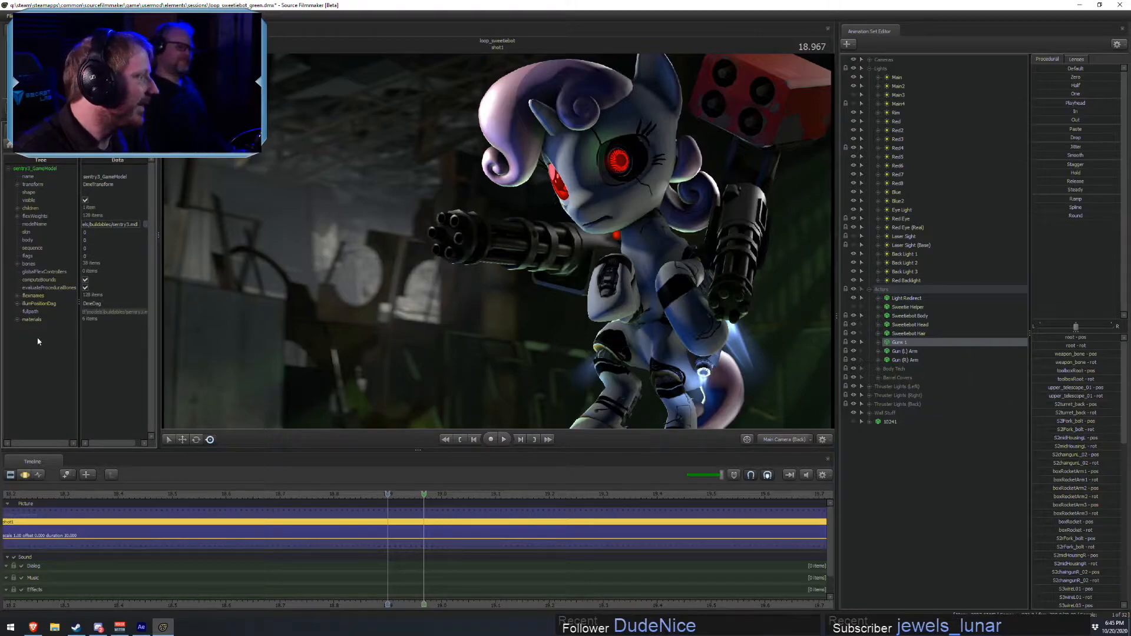
right_click(906, 342)
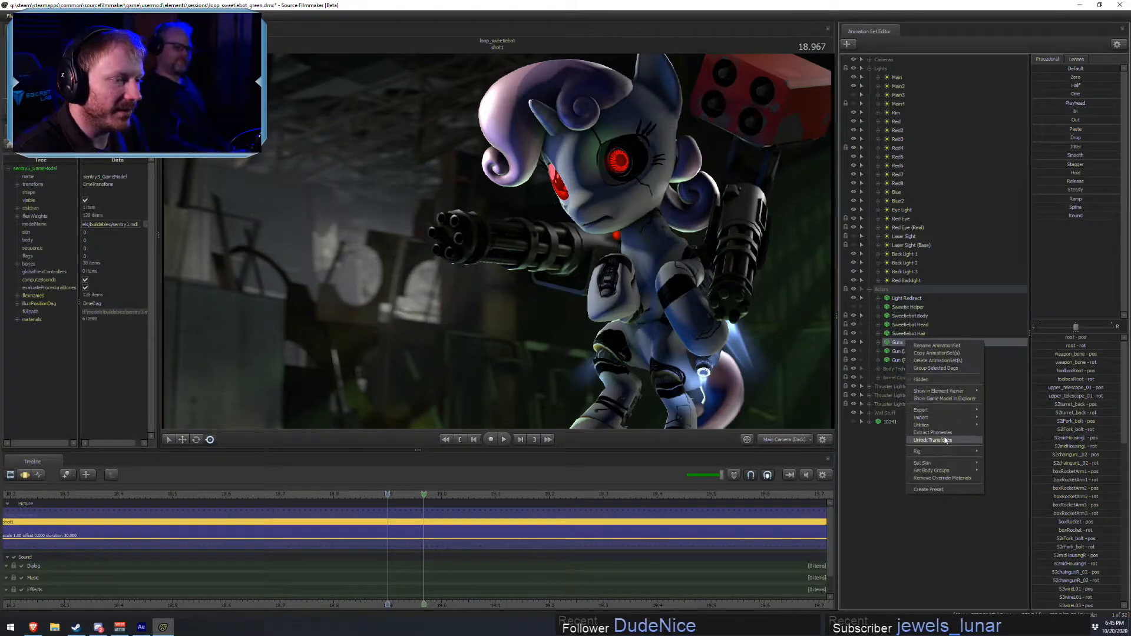
left_click(936, 400)
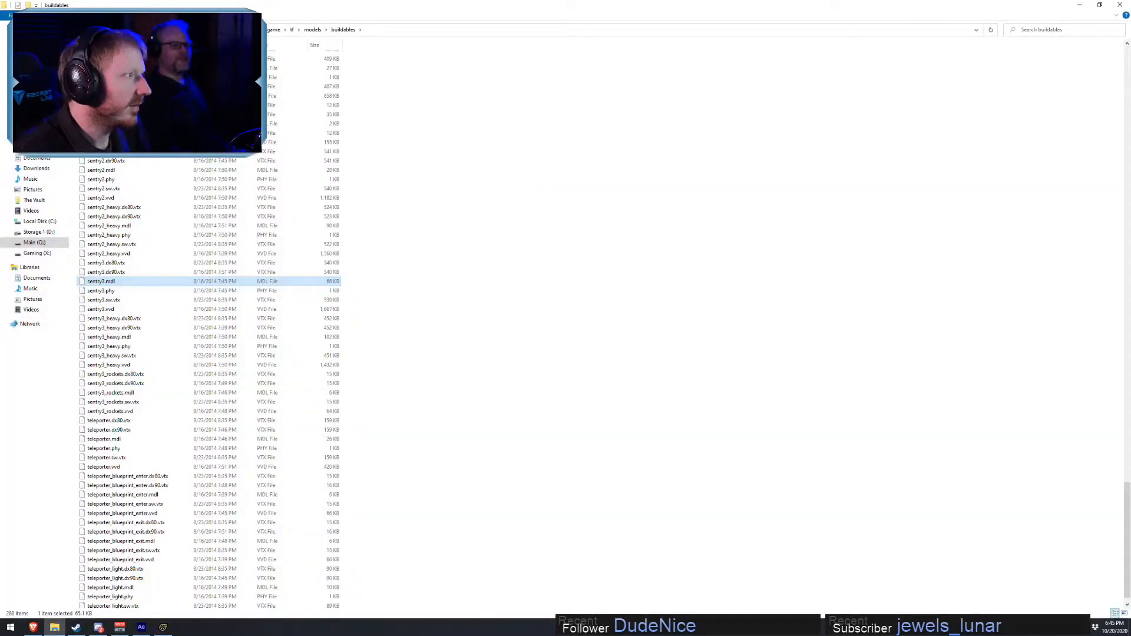
left_click(1119, 5)
left_click(924, 490)
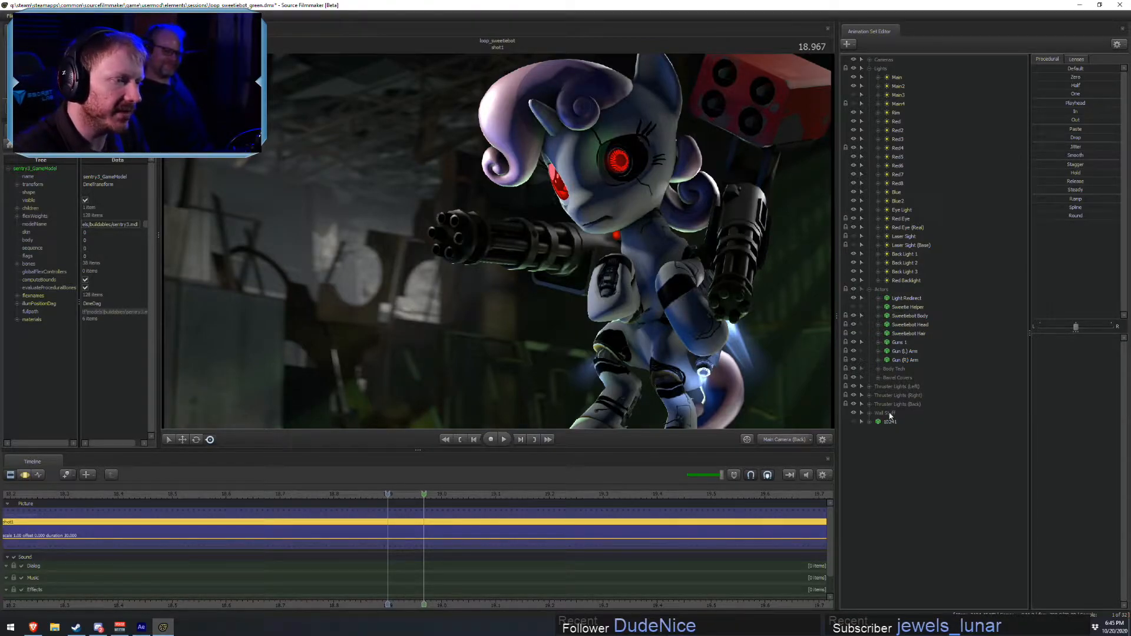
- Select the sentry2 material's mtlName path in the Guns 1 model's materials and show its game model in File Explorer
right_click(895, 344)
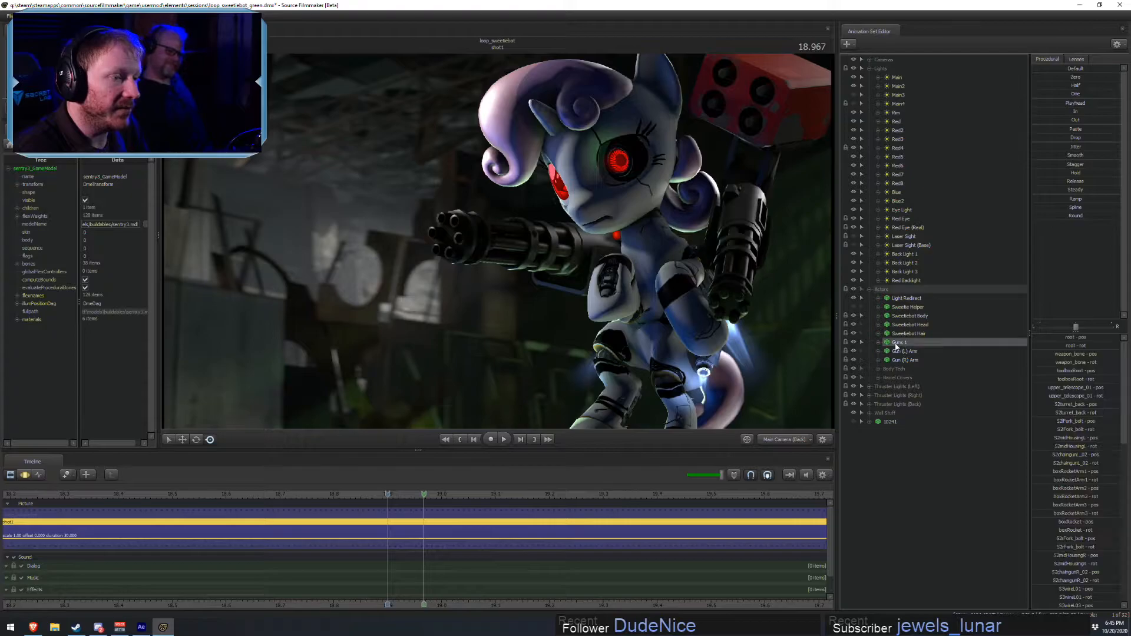
left_click(18, 320)
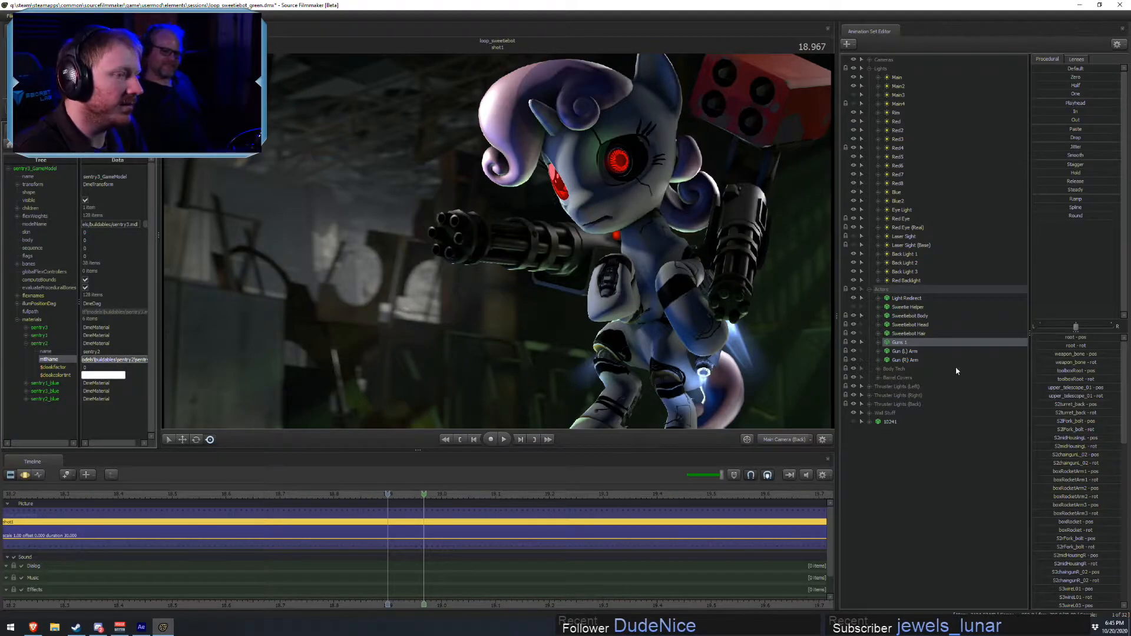
right_click(918, 344)
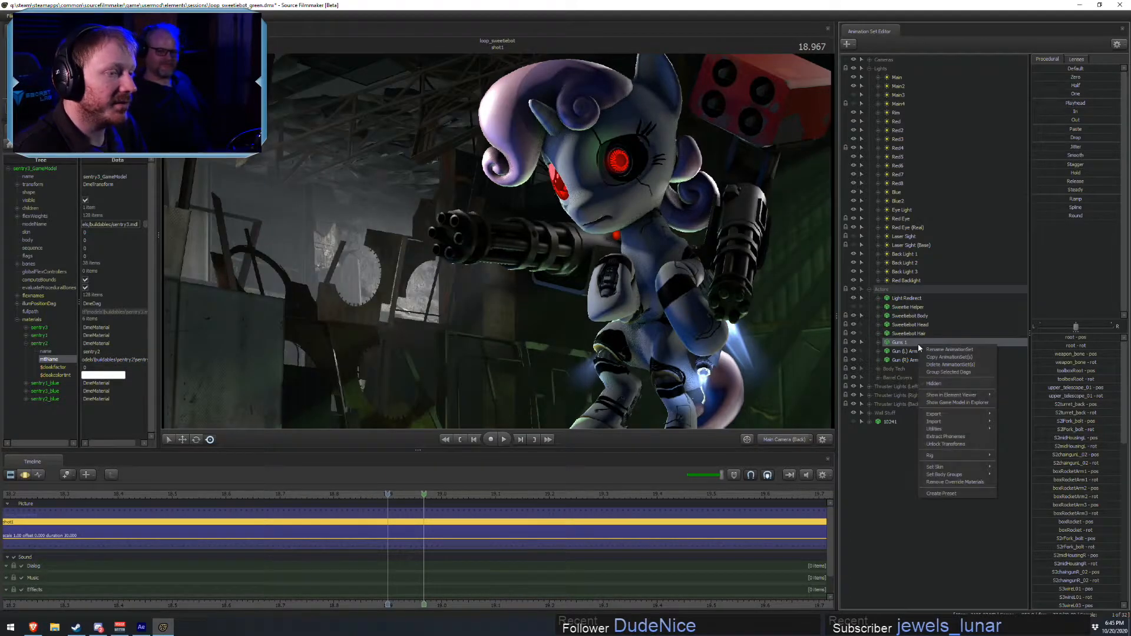
left_click(936, 403)
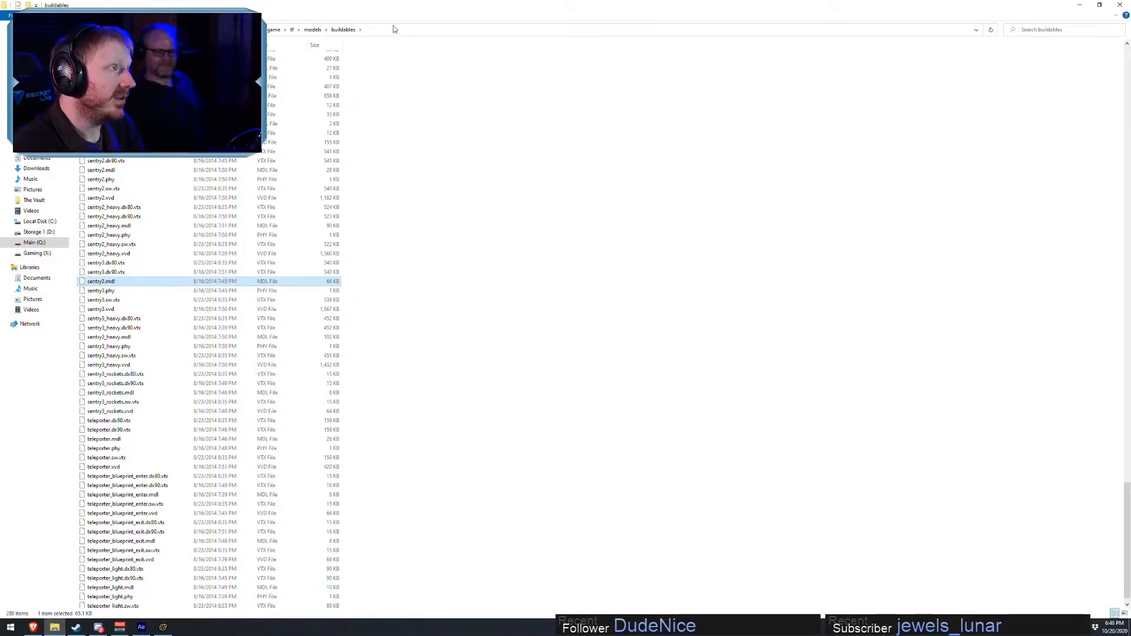
- Open the sentry2 material folder at tf\materials\models\buildables\sentry2
left_click(292, 30)
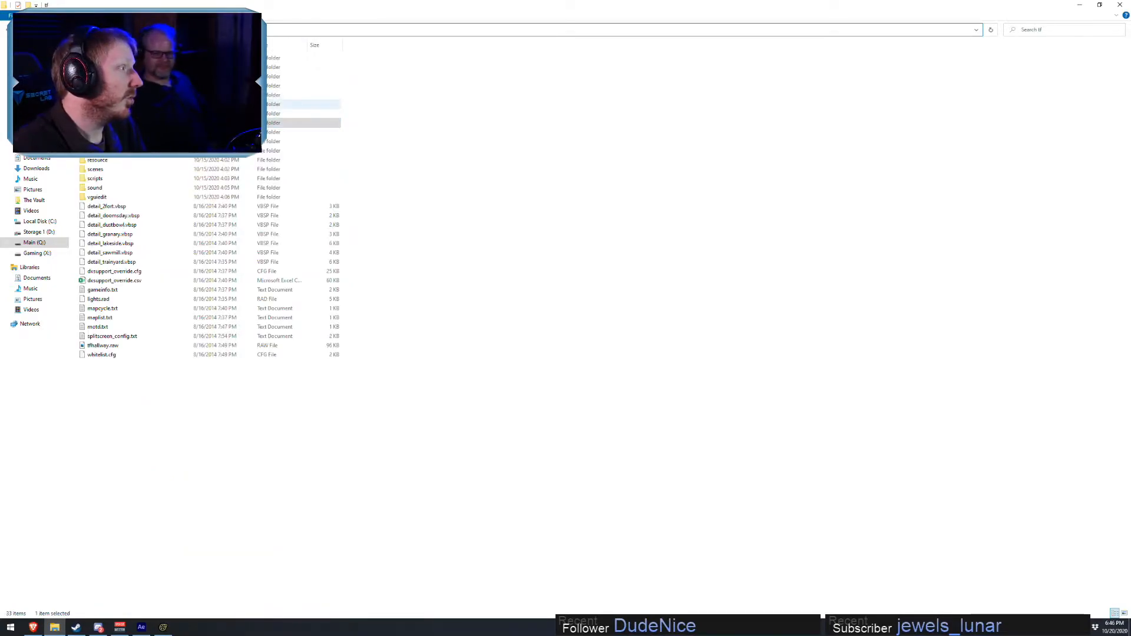
double_click(118, 104)
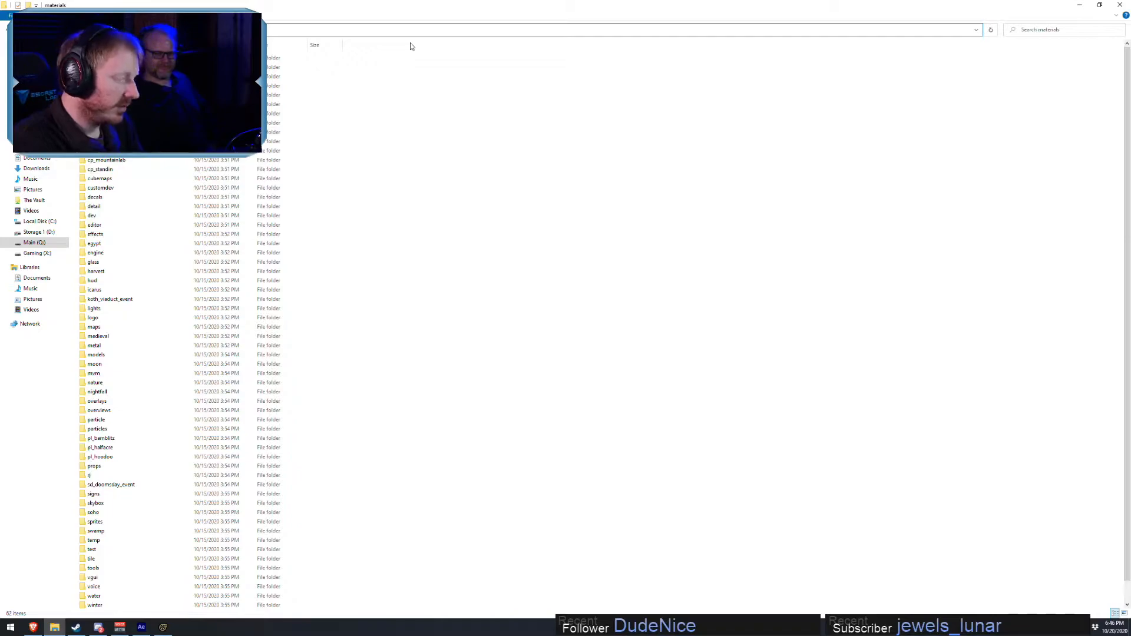
type("\\")
type("models\\buildables\\sentry2\\sentry2")
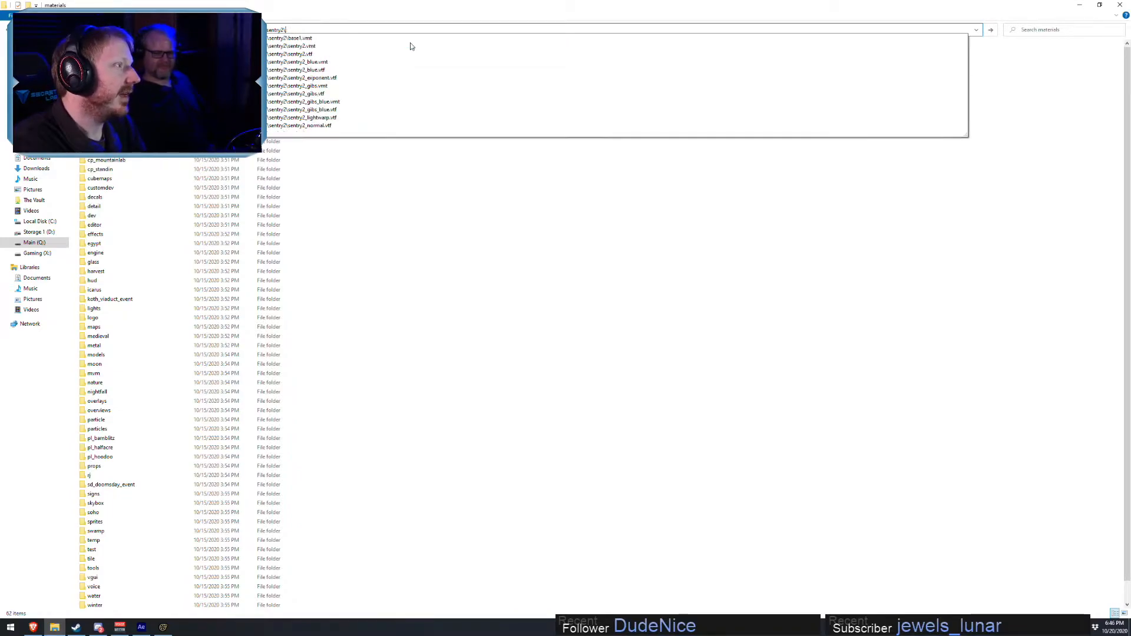
key("Return")
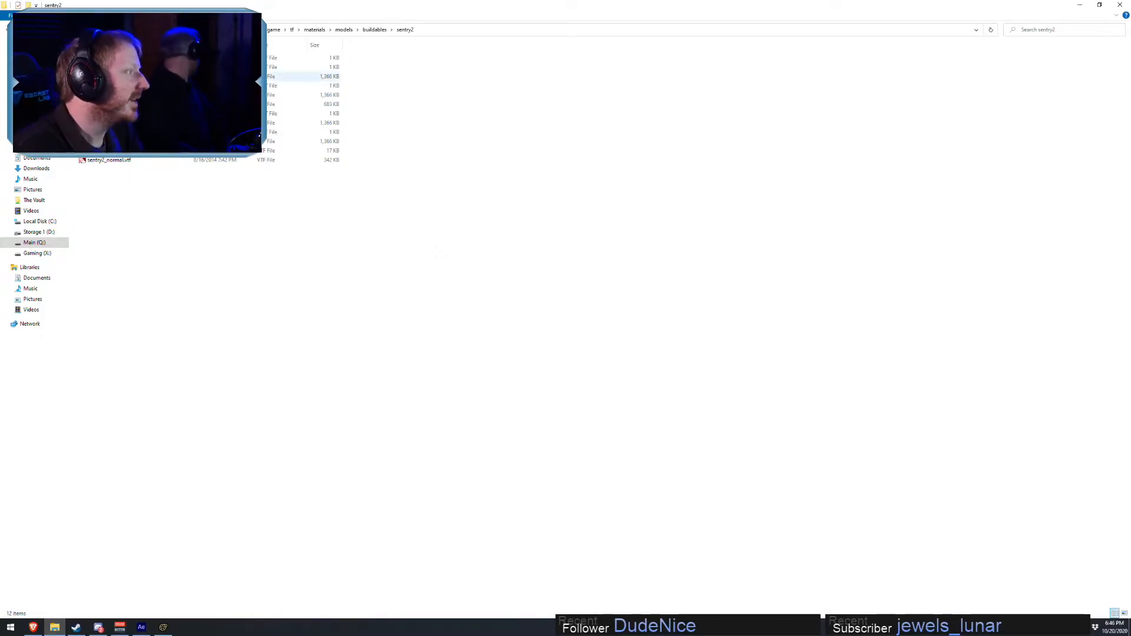
- Switch to Source Filmmaker, widen the Element Viewer, and expand the sentry3 and sentry1 materials of sentry3_GameModel
key("alt+Tab")
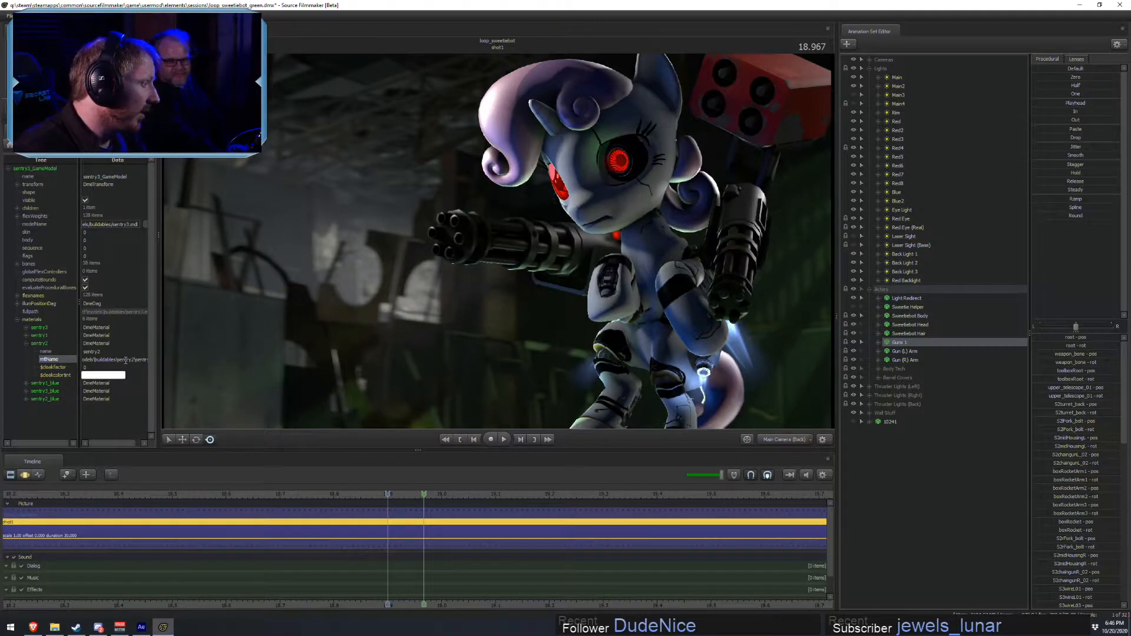
left_click_drag(159, 353, 222, 351)
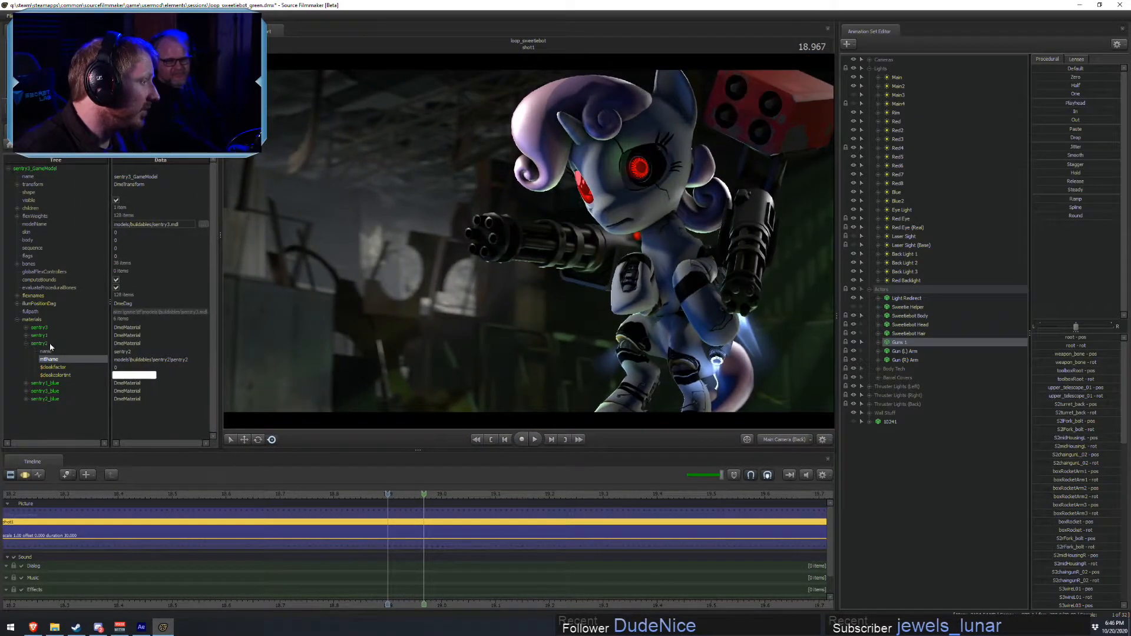
left_click(26, 328)
left_click(26, 367)
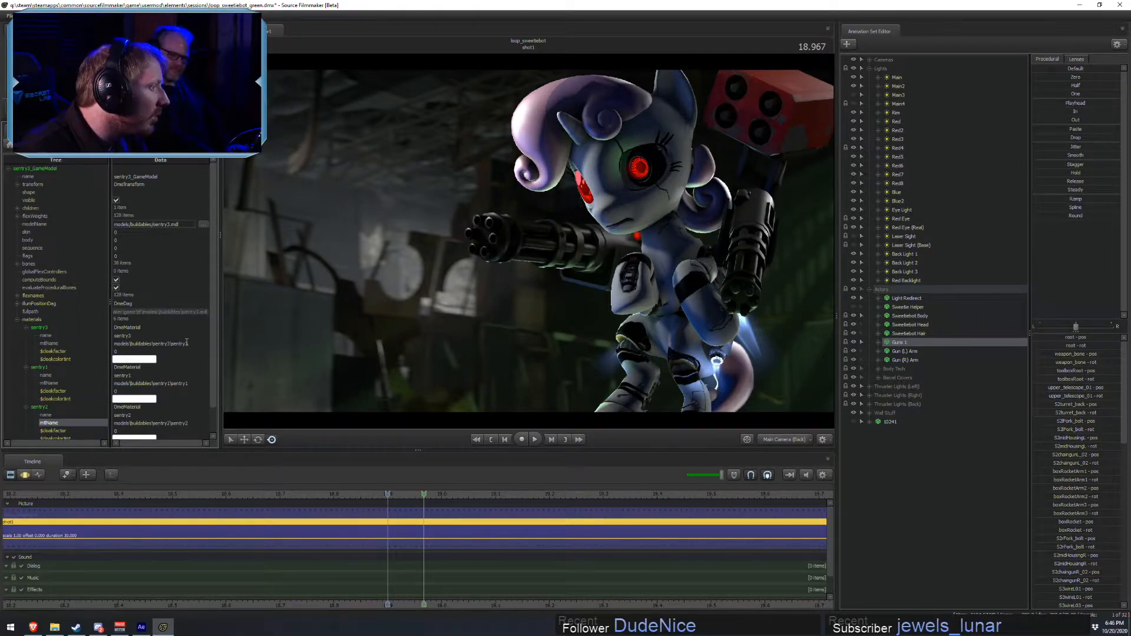
- Compare the materials' mtlName paths with the folders on disk and open the sentry3 folder under buildables in File Explorer
key("alt+Tab")
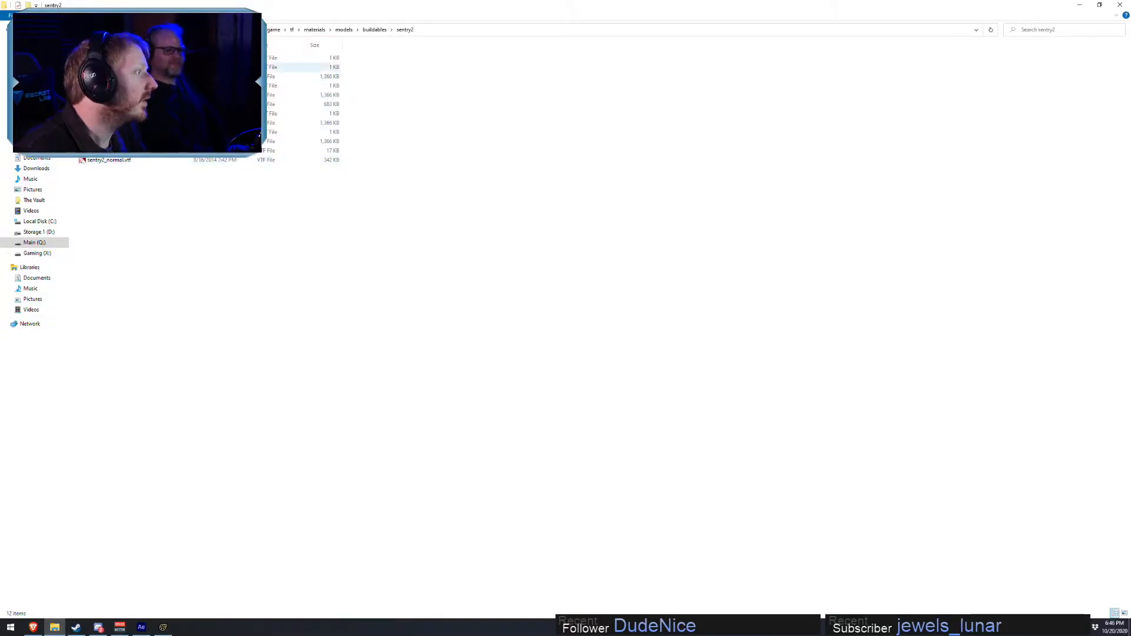
key("alt+Tab")
left_click(160, 377)
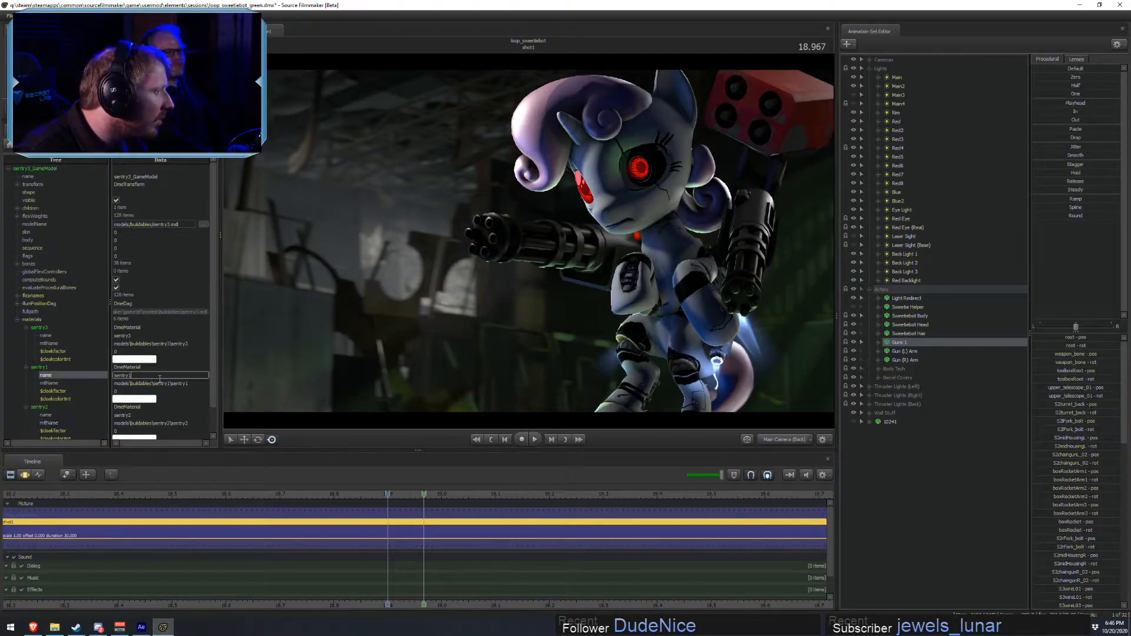
key("alt+Tab")
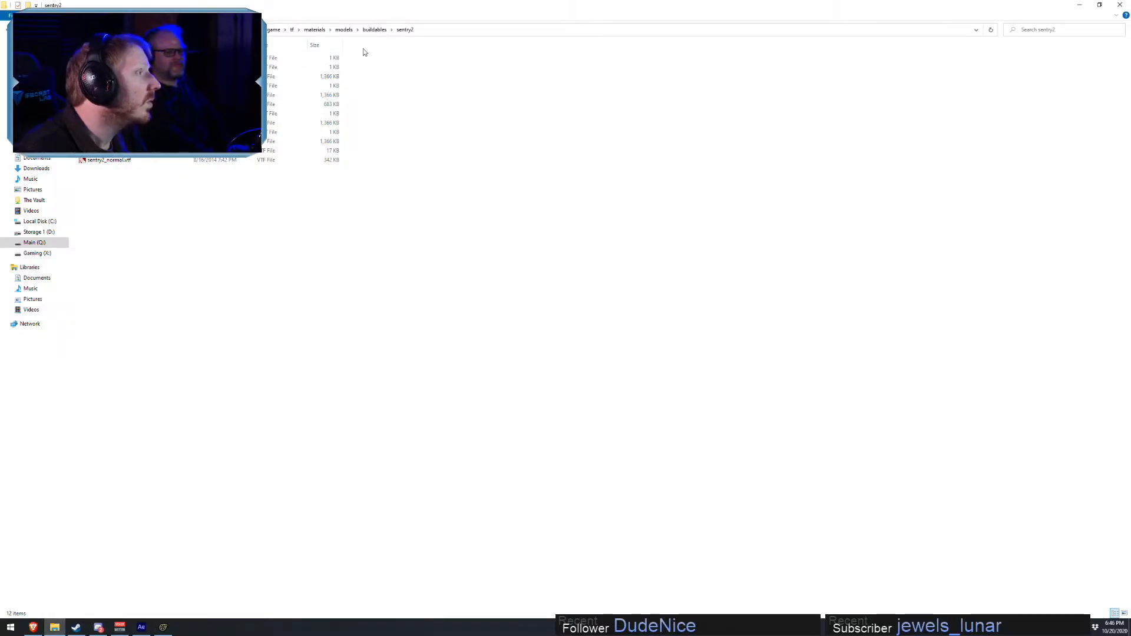
key("alt+Tab")
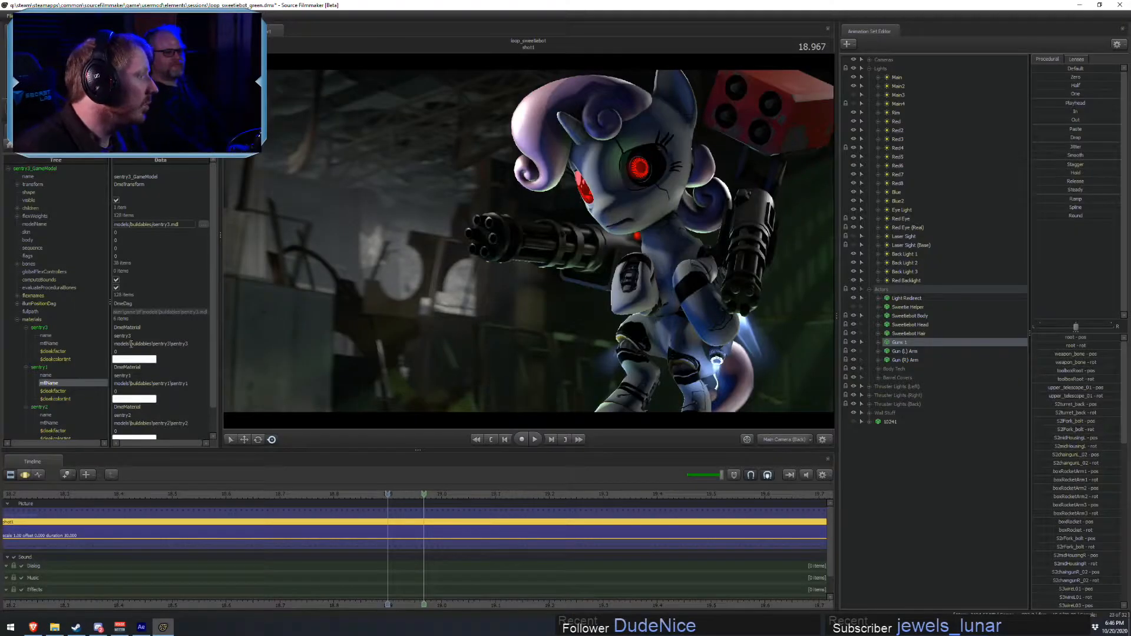
key("alt+Tab")
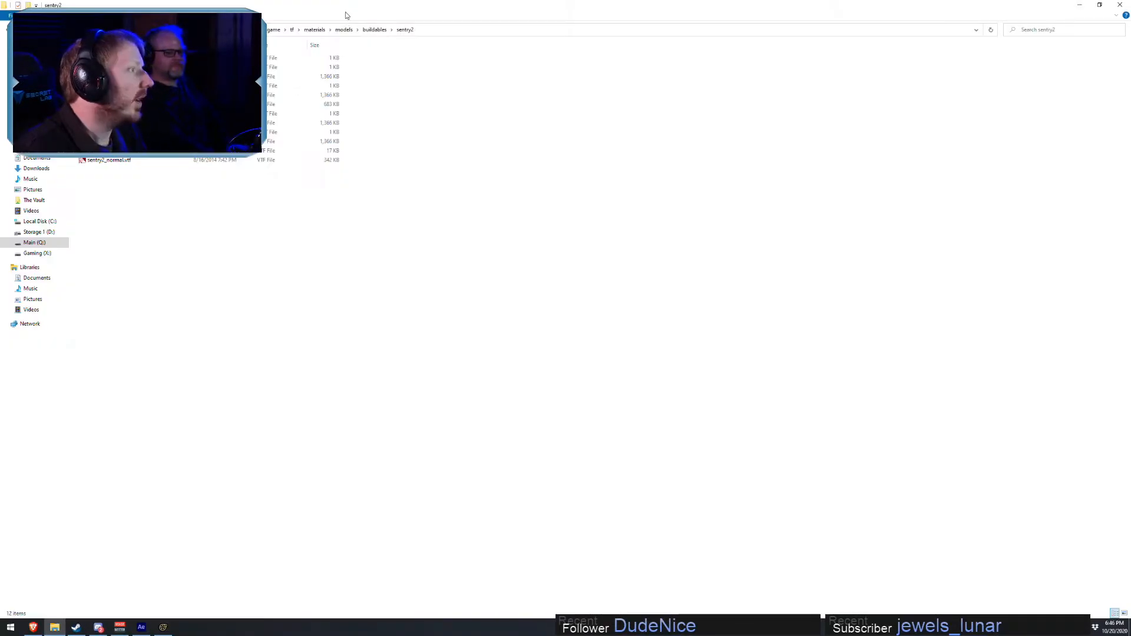
left_click(375, 29)
double_click(121, 105)
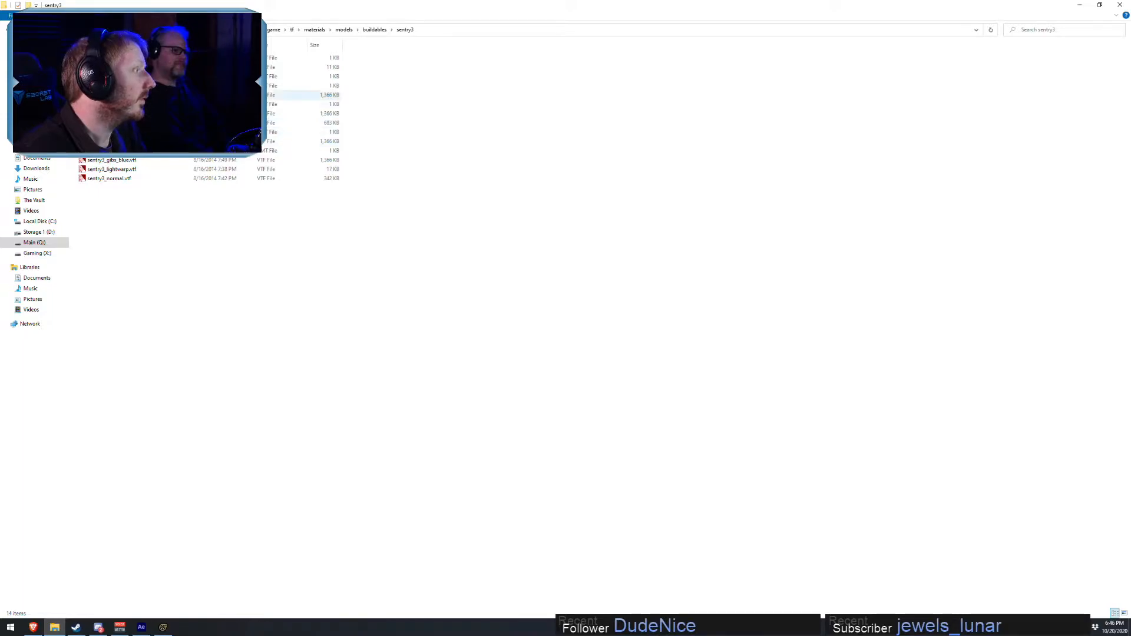
- View the base texture sentry3.vtf from the sentry3 folder and close the texture viewer
left_click(118, 95)
double_click(118, 95)
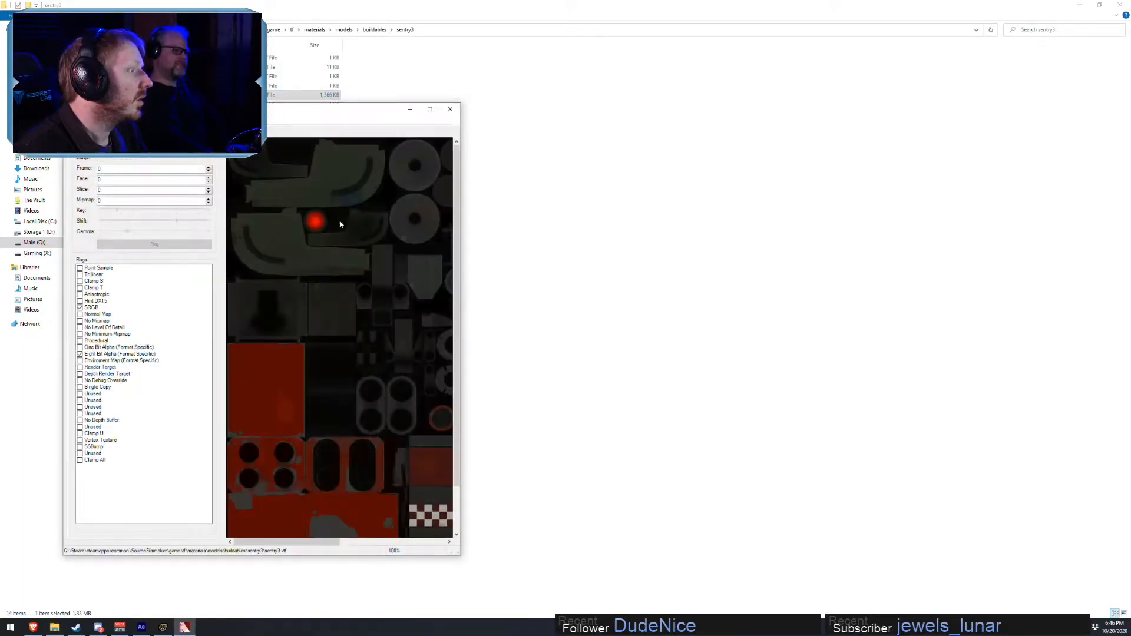
left_click(450, 111)
- Open sentry3.vmt in Notepad++, inspect its $selfillum line, and close the file
double_click(118, 86)
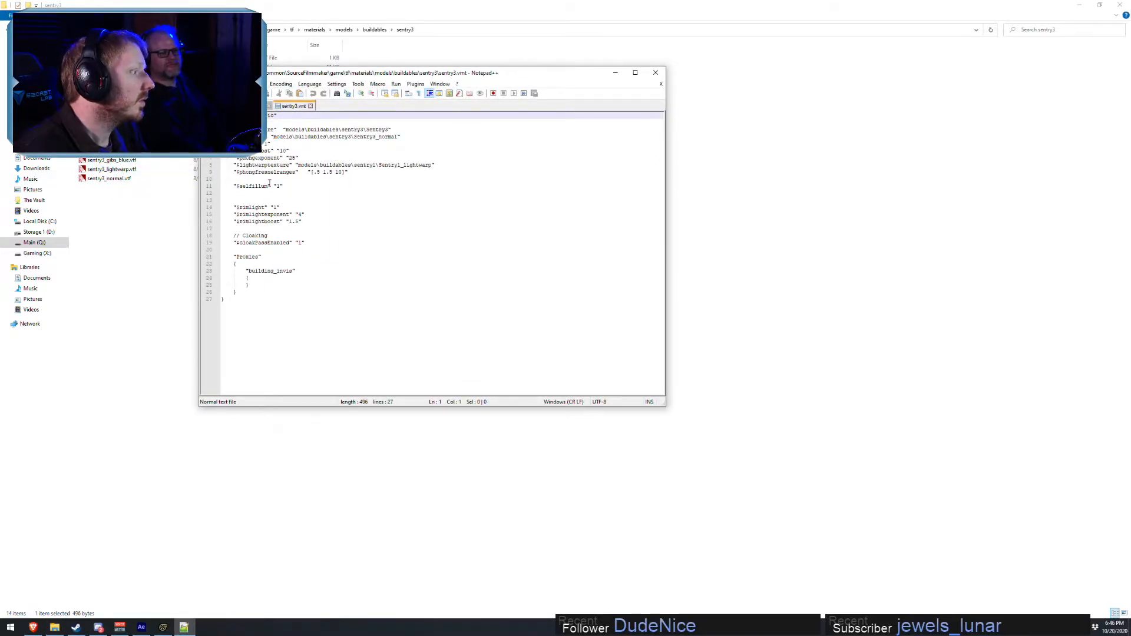
left_click(289, 186)
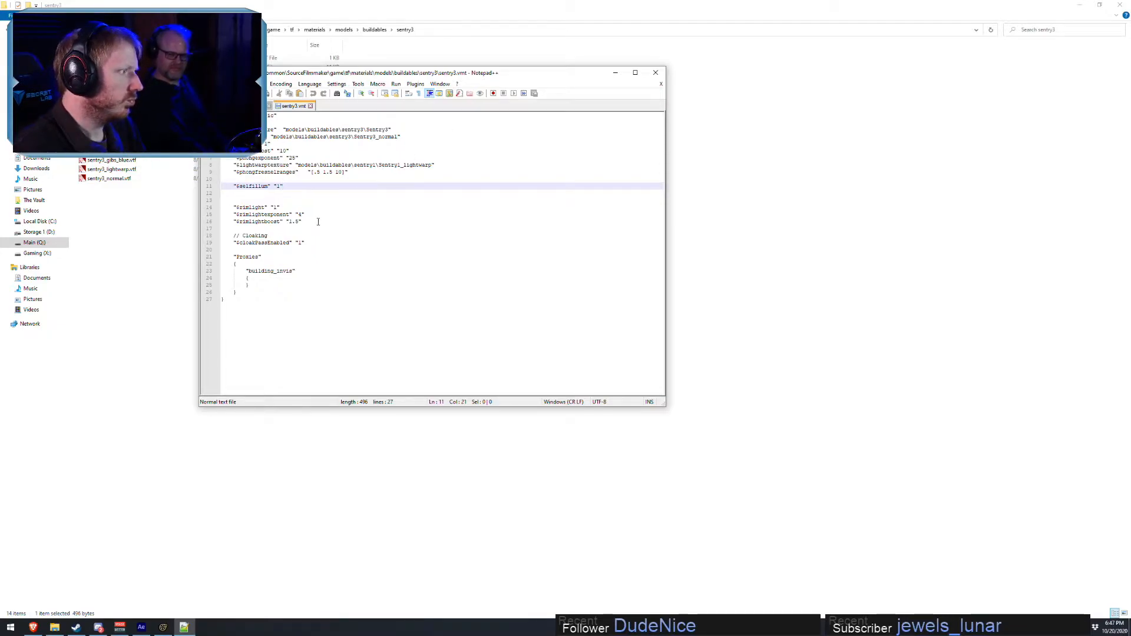
left_click(363, 194)
left_click(311, 106)
- Reopen sentry3.vtf and display only its alpha channel
left_click(139, 95)
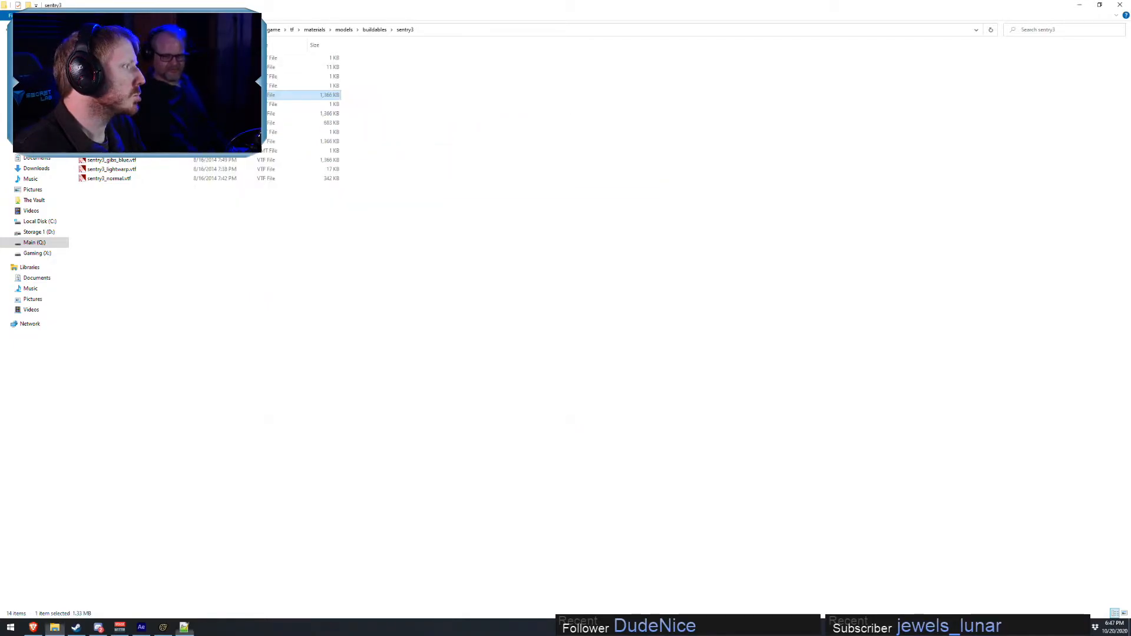
double_click(118, 95)
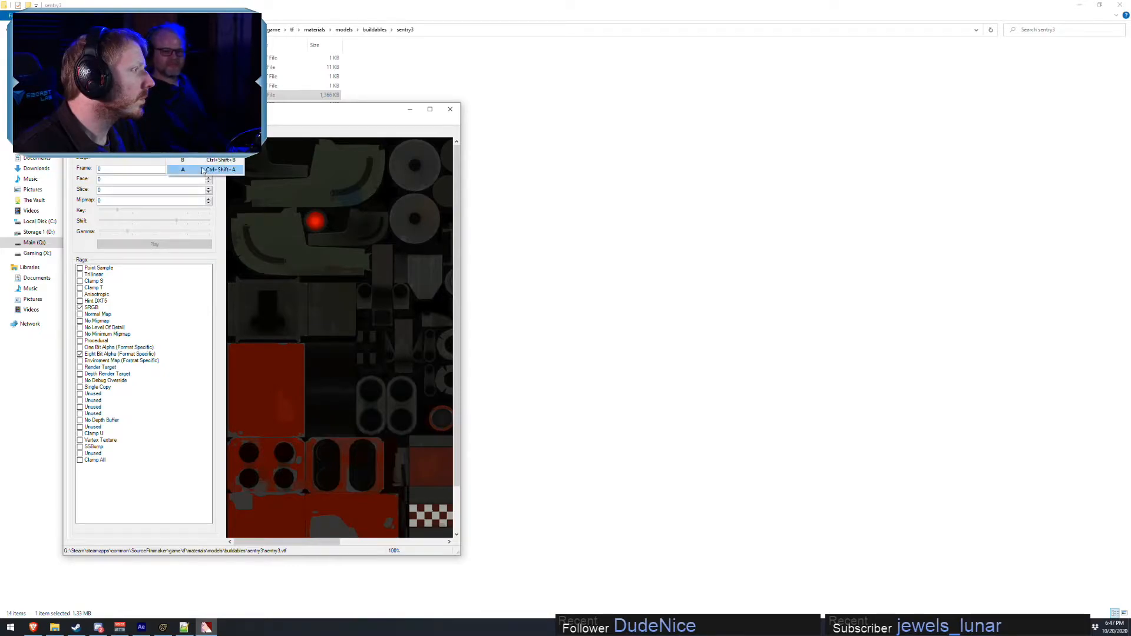
left_click(202, 169)
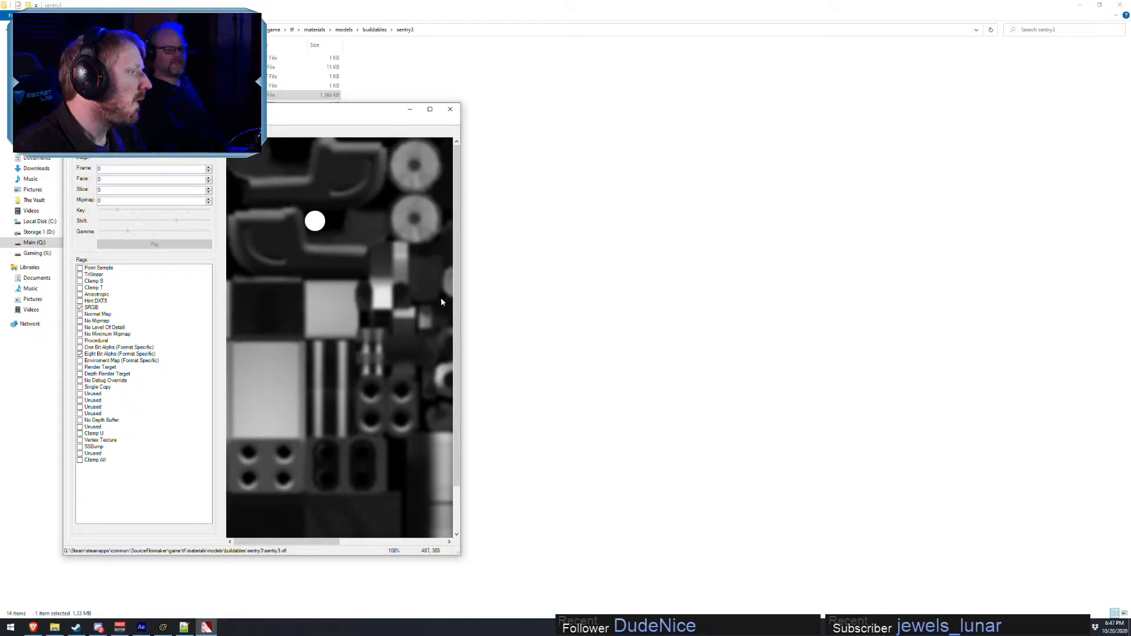
left_click(631, 212)
- Switch to Notepad++, review the parameters of the sweetiebot body.vmt for self-illumination settings, and close the file
key("alt+Tab")
key("alt+Tab")
key("alt+Tab")
key("alt+Tab")
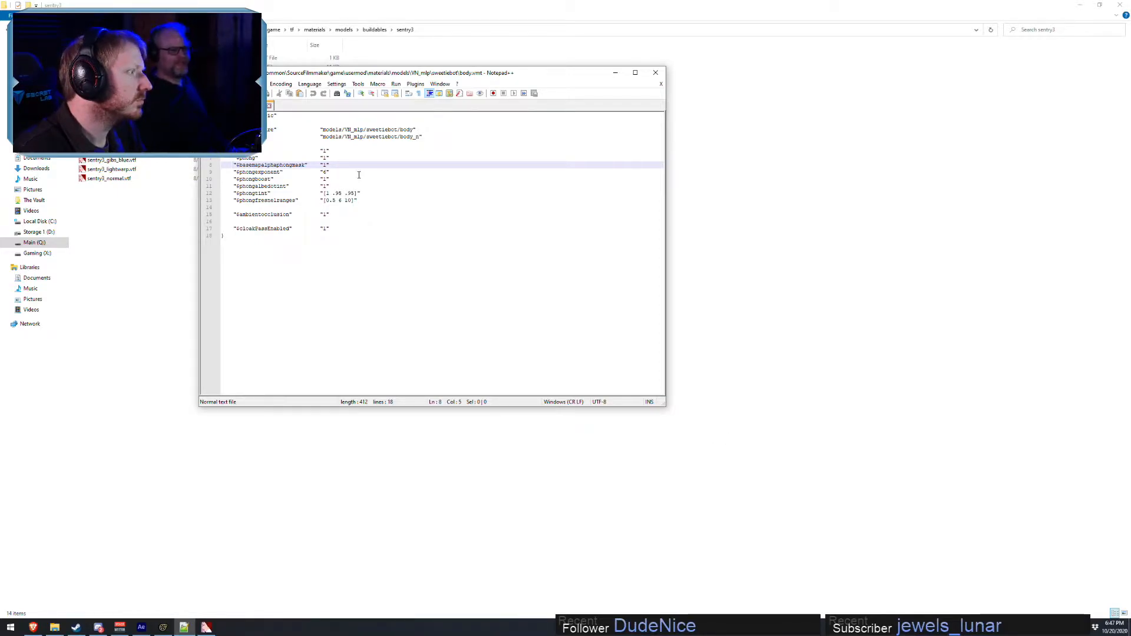
left_click(374, 138)
left_click(335, 172)
left_click(333, 208)
left_click(310, 222)
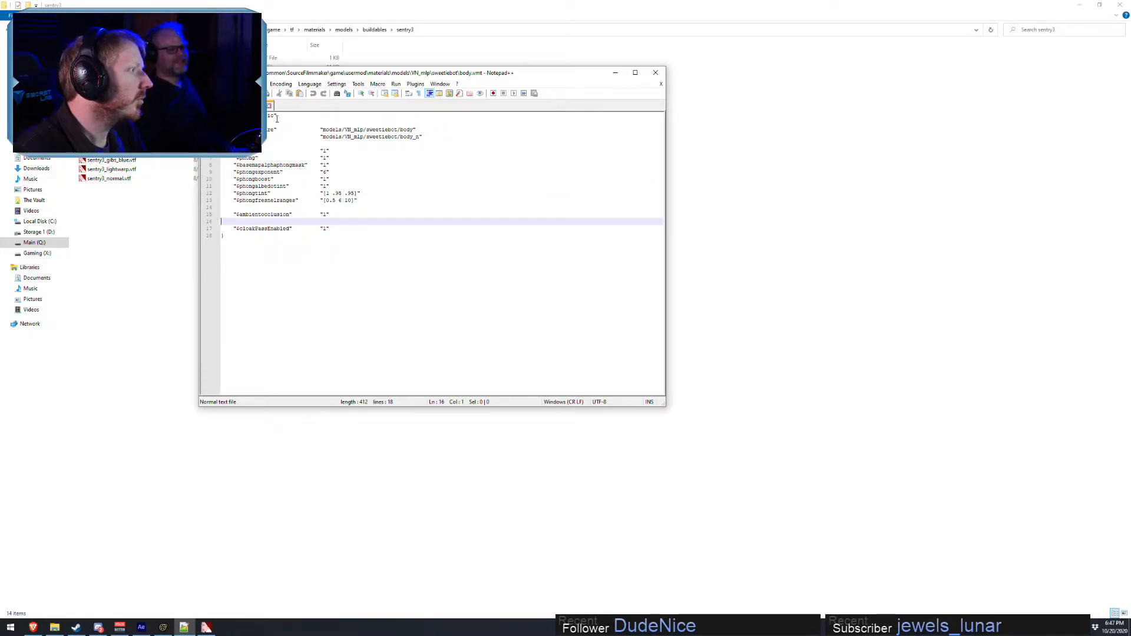
left_click(270, 108)
left_click(233, 107)
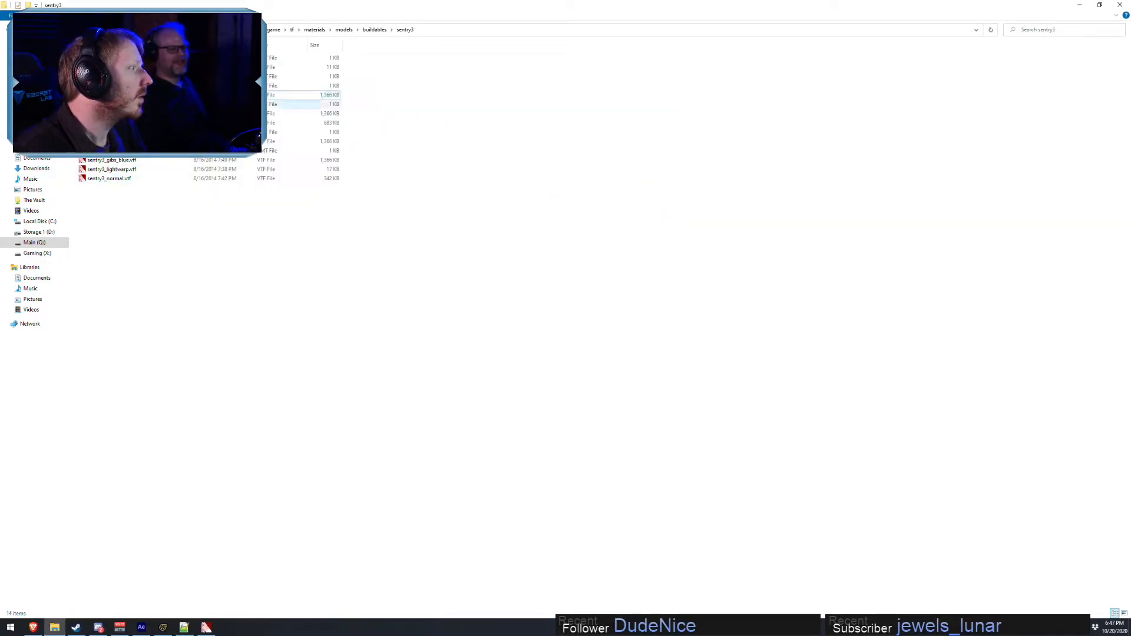
- Reopen sentry3.vmt in Notepad++ and examine its normal map, $lightwarptexture and building_invis proxy lines
double_click(234, 86)
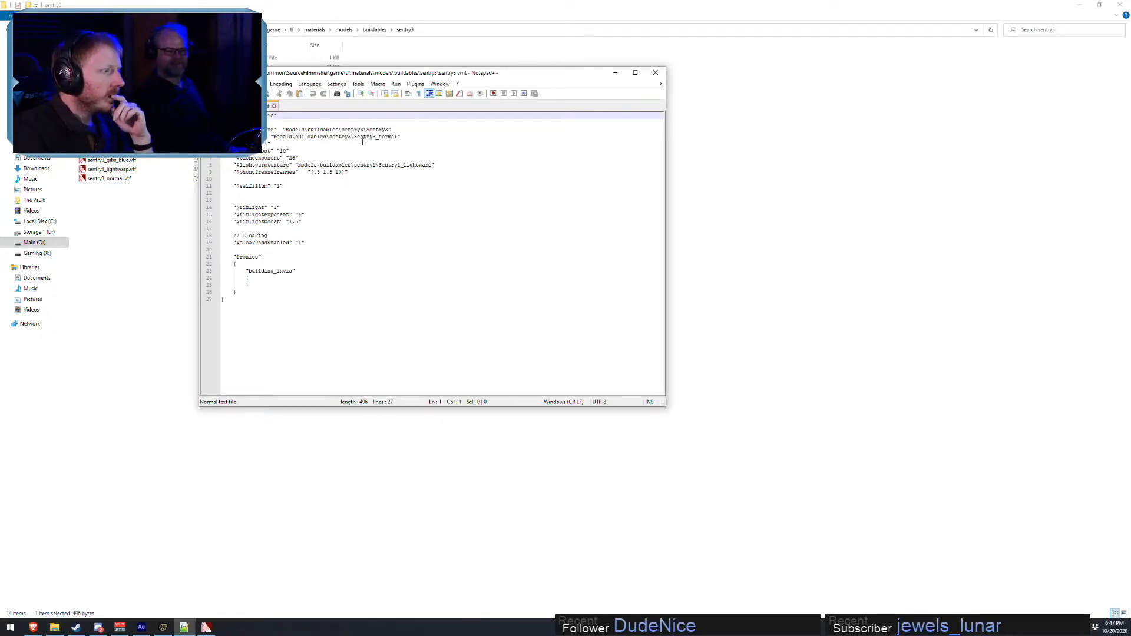
left_click(274, 136)
left_click(375, 165)
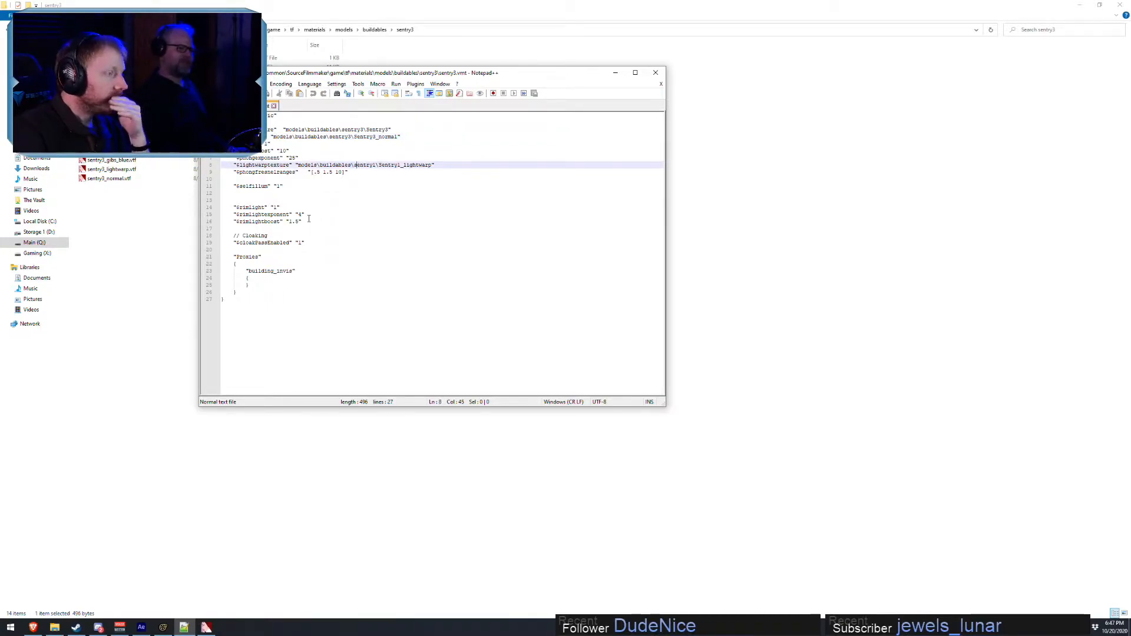
left_click(278, 270)
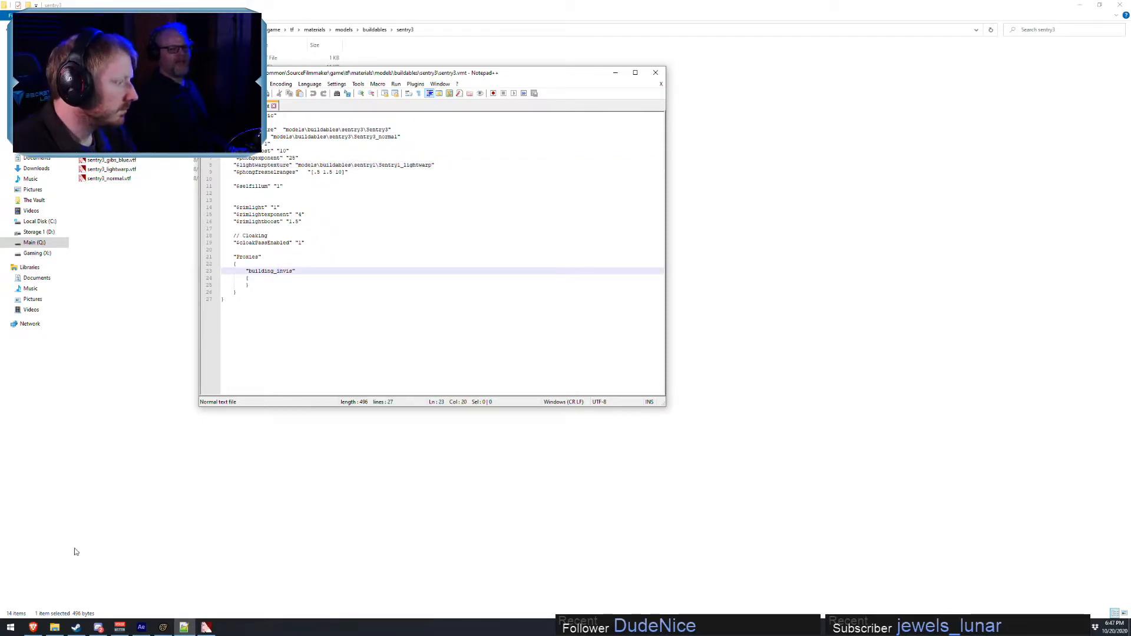
- In Source Filmmaker, hide the Lights group to inspect the unlit scene, select the Light Redirect actor, and show the lights again
left_click(163, 627)
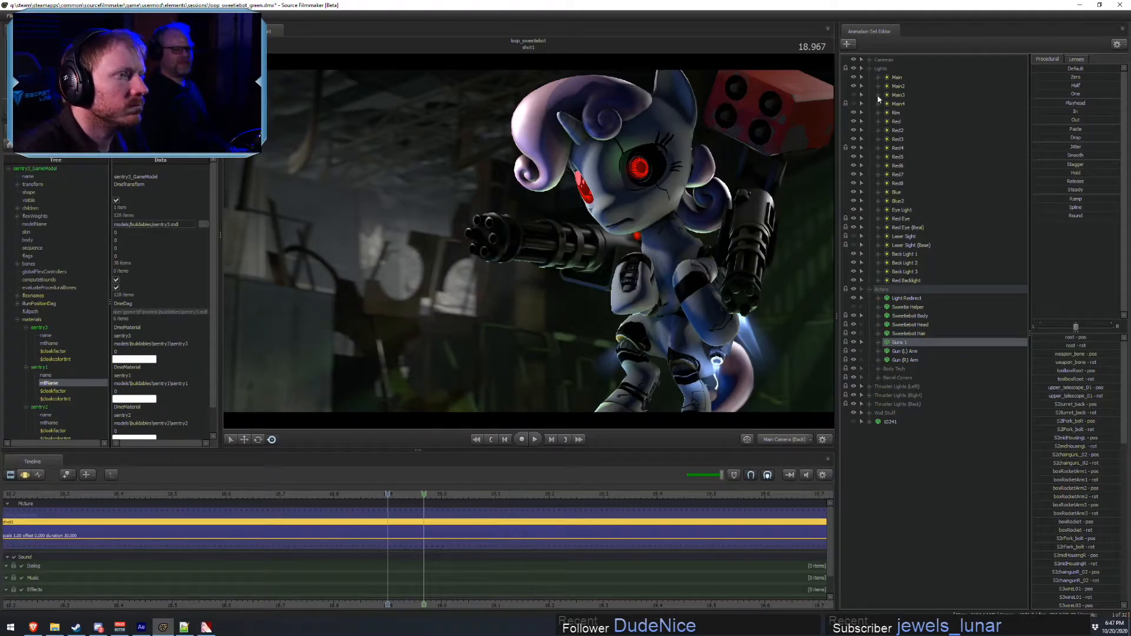
left_click(854, 69)
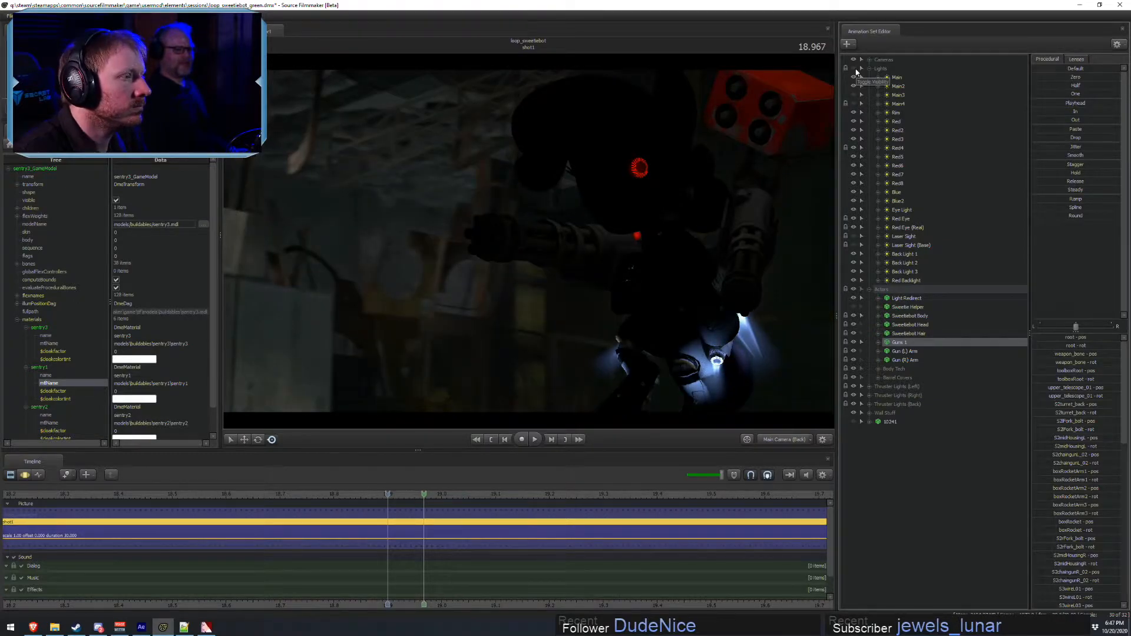
left_click(869, 291)
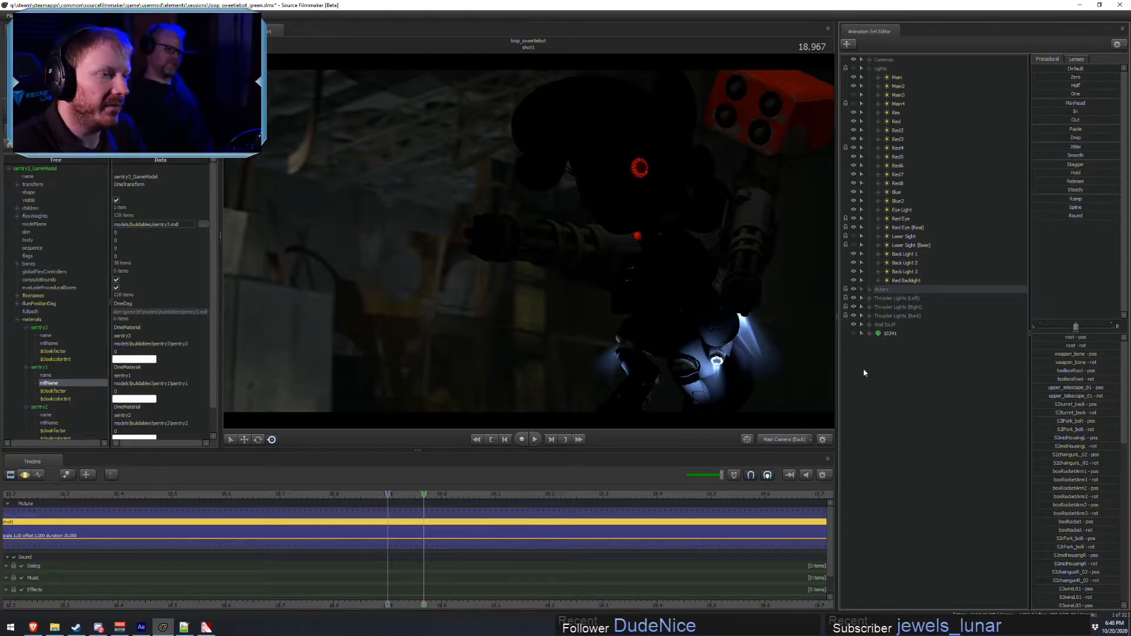
left_click(862, 289)
left_click(904, 298)
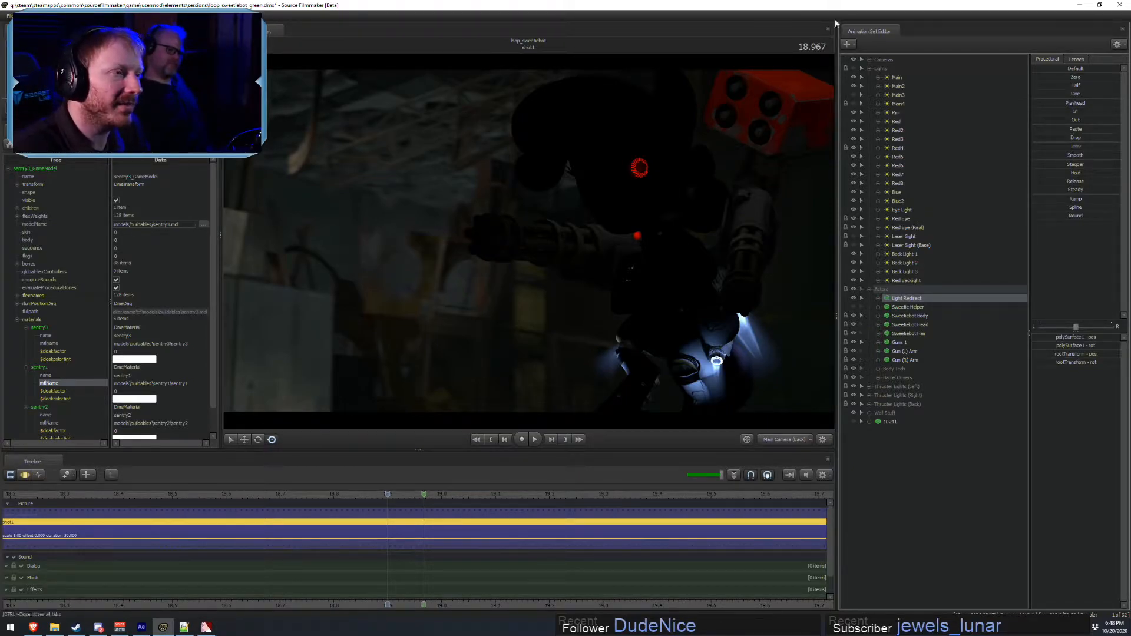
left_click(854, 68)
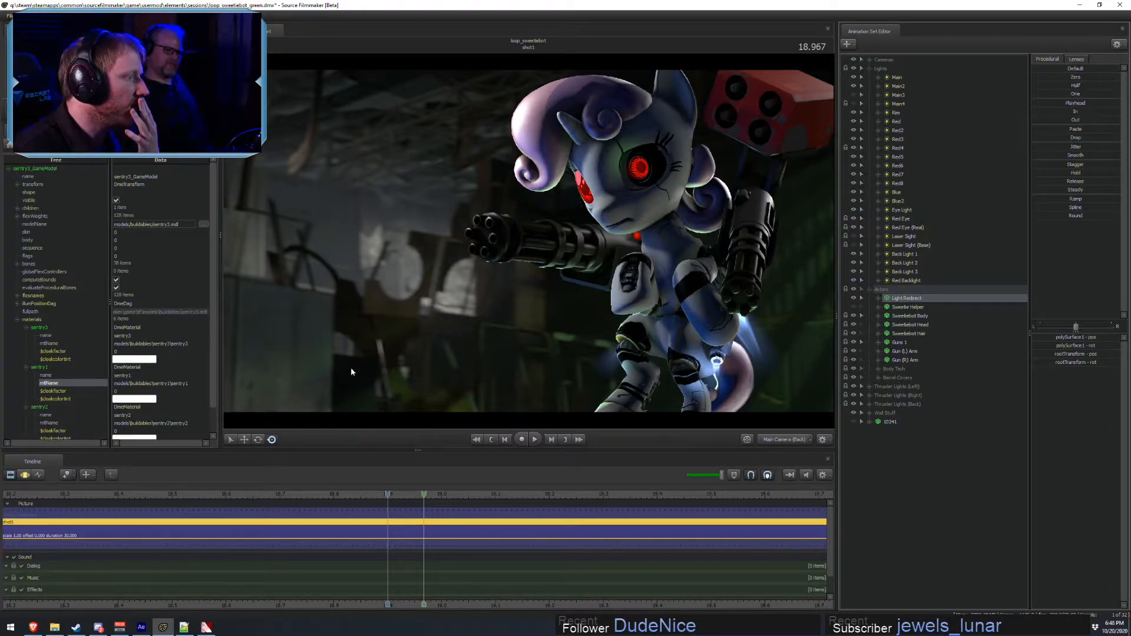
- Try adding a float attribute named $alpha to the sentry1 material, and remove it again
right_click(40, 367)
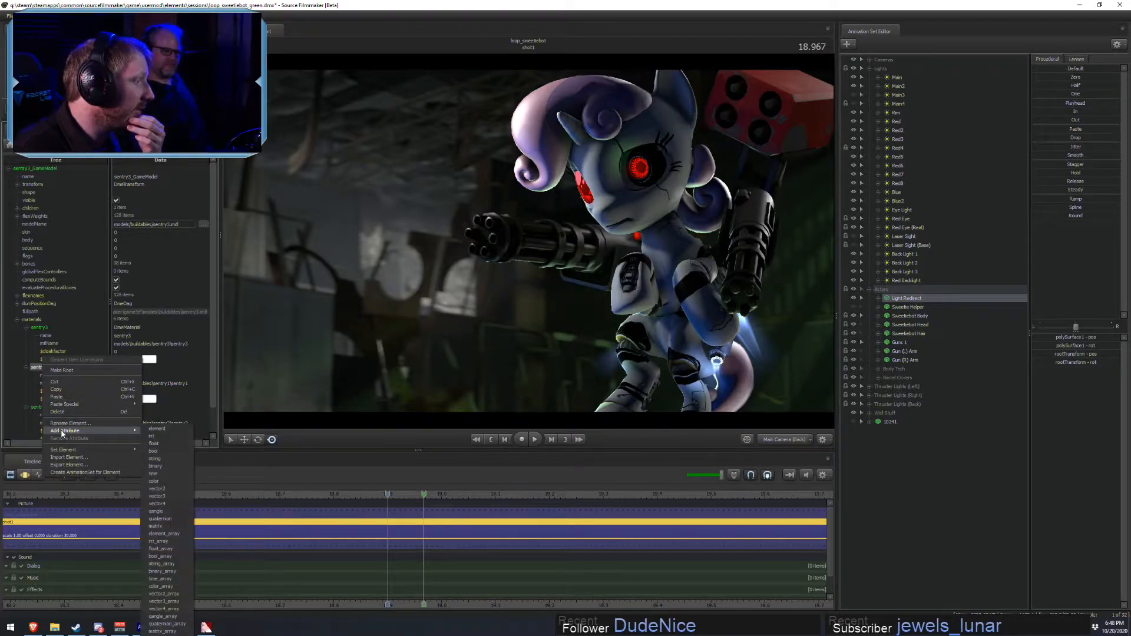
mouse_move(76, 432)
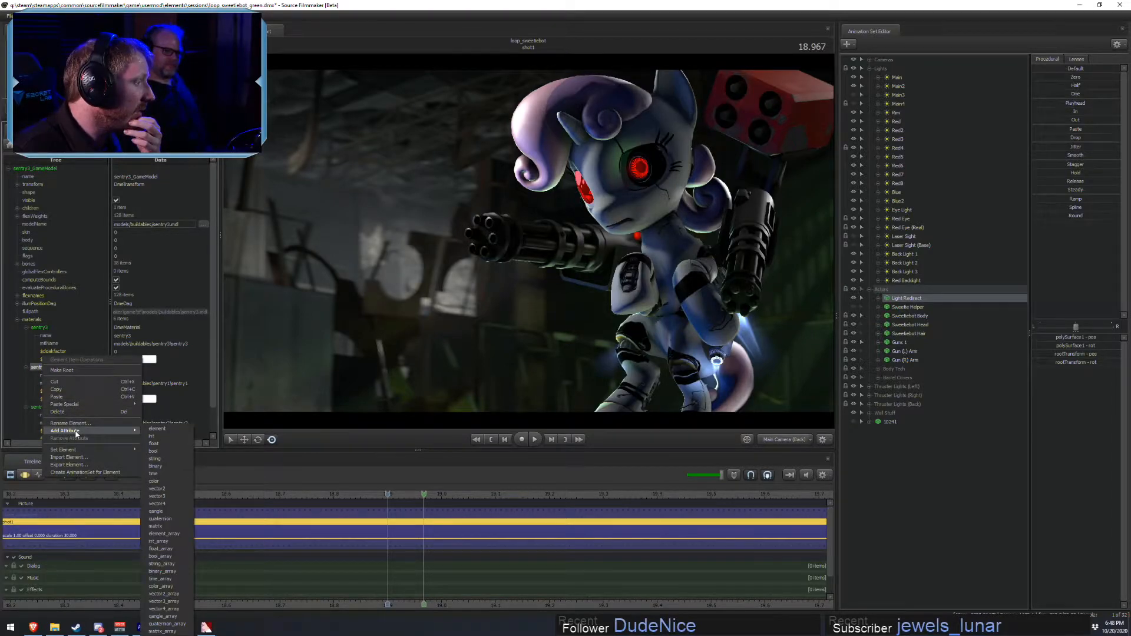
left_click(156, 446)
key("BackSpace")
type("@")
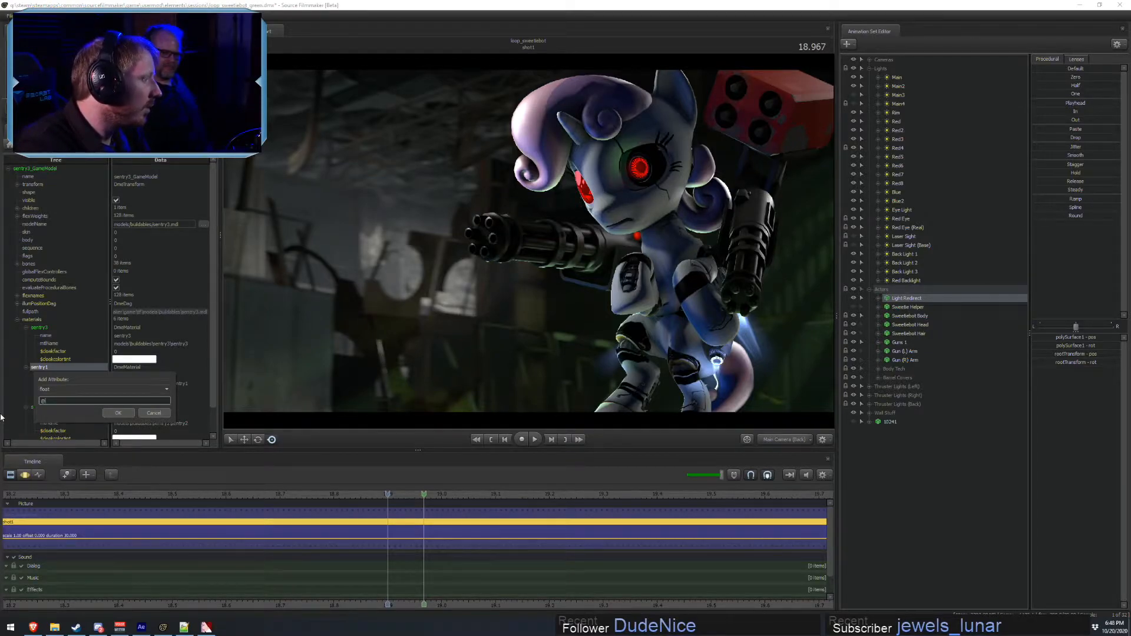
type("alpha")
key("Return")
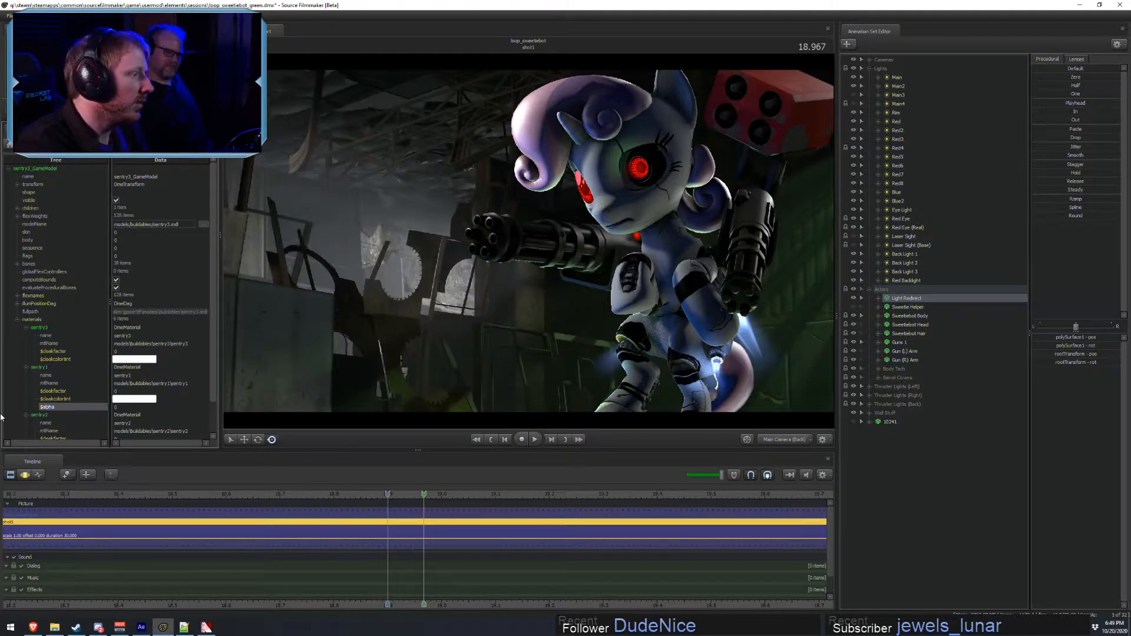
right_click(47, 406)
key("Escape")
- Try adding a float attribute named $alpha to the sentry3 material
right_click(48, 324)
mouse_move(75, 394)
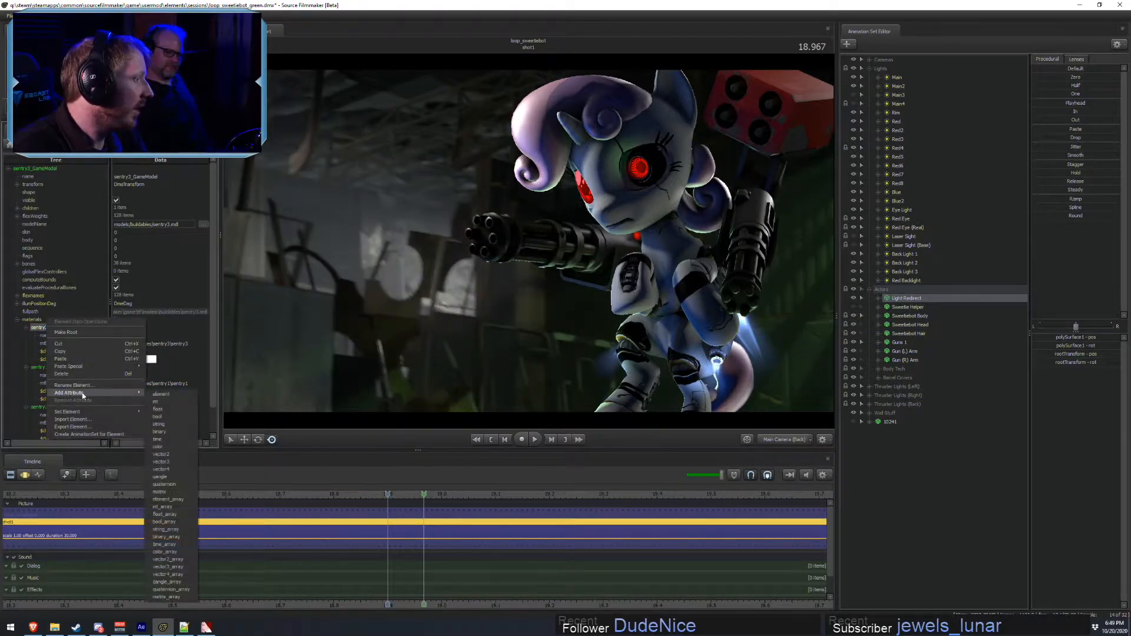
left_click(167, 411)
left_click_drag(76, 361, 2, 387)
type("#")
type("alph")
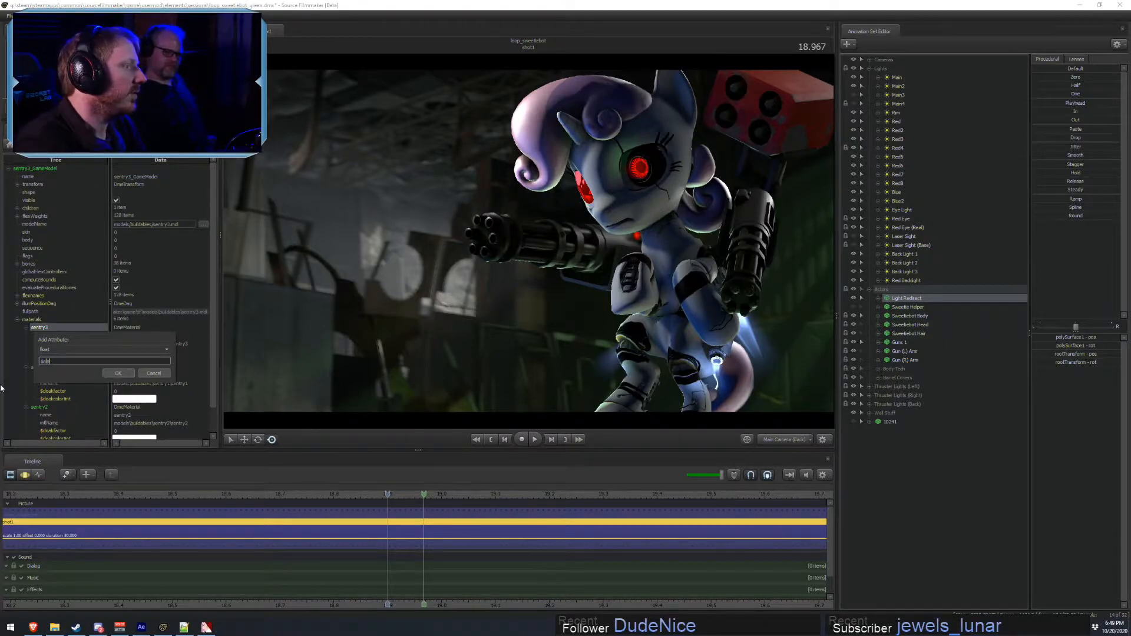
type("a")
key("Return")
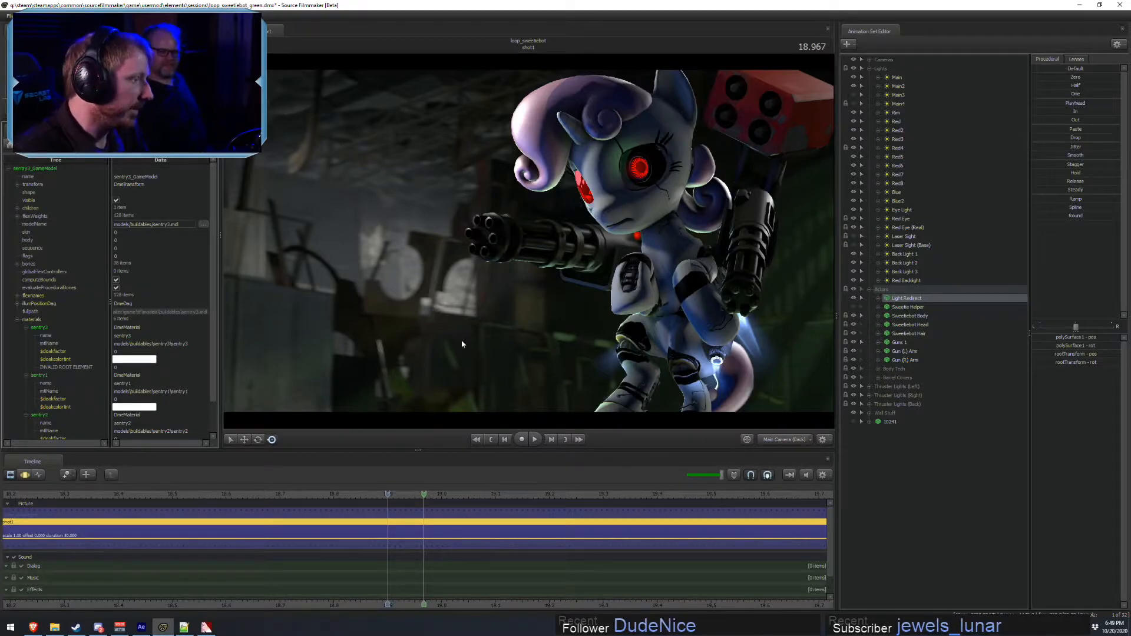
- In Notepad++, comment out the $selfillum line of sentry3.vmt with //, save the file, and check the model in Source Filmmaker
key("alt+Tab")
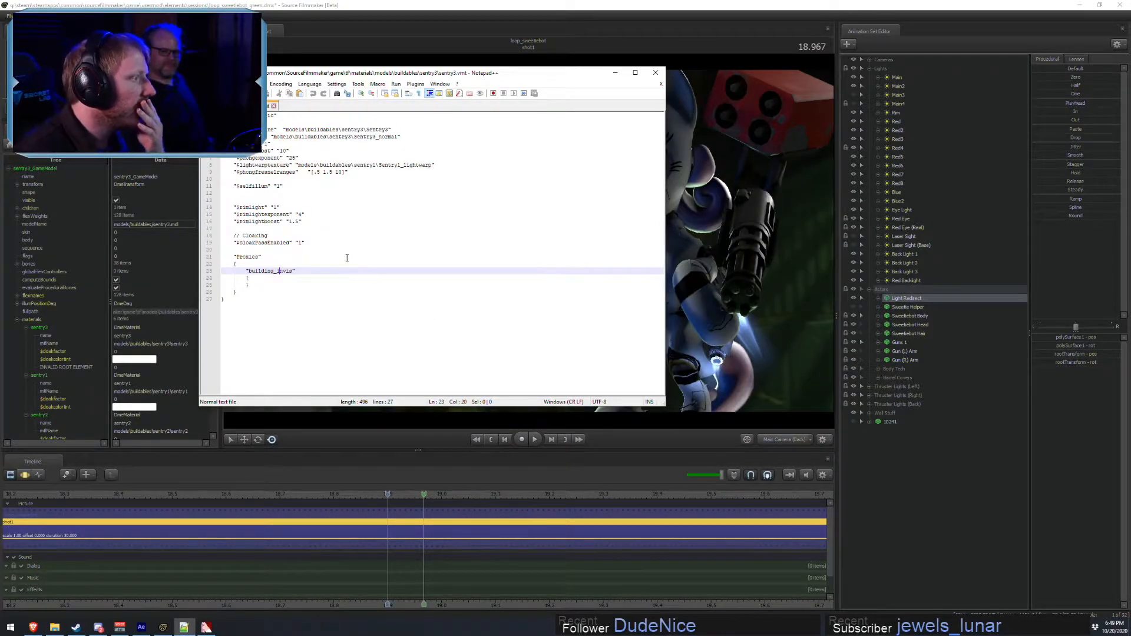
left_click(322, 244)
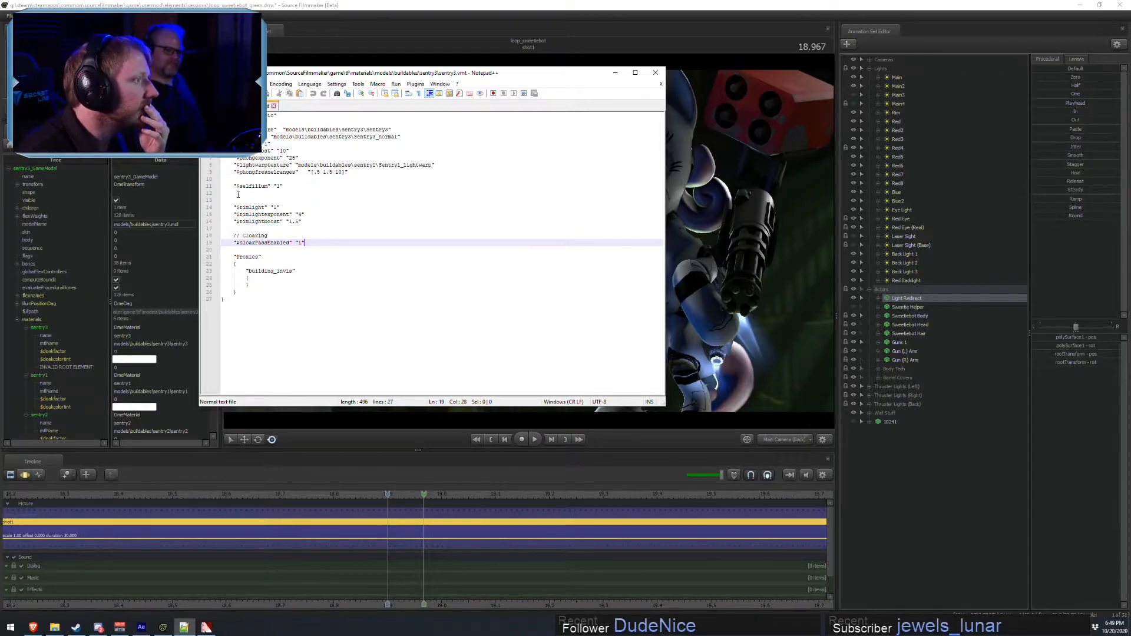
left_click(283, 187)
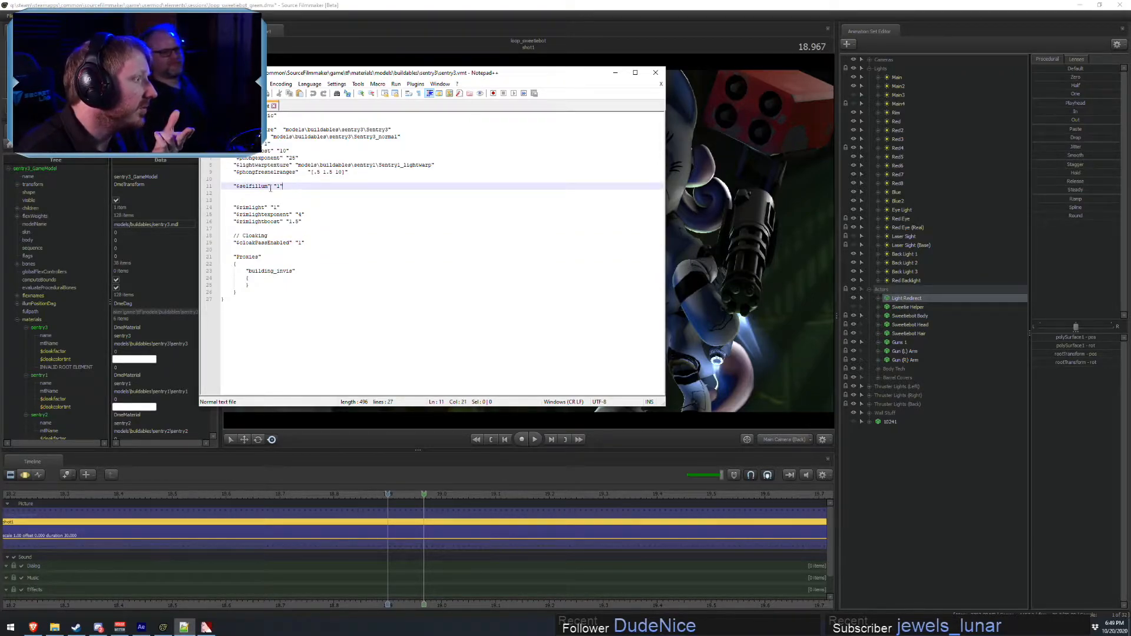
left_click(232, 187)
type("//")
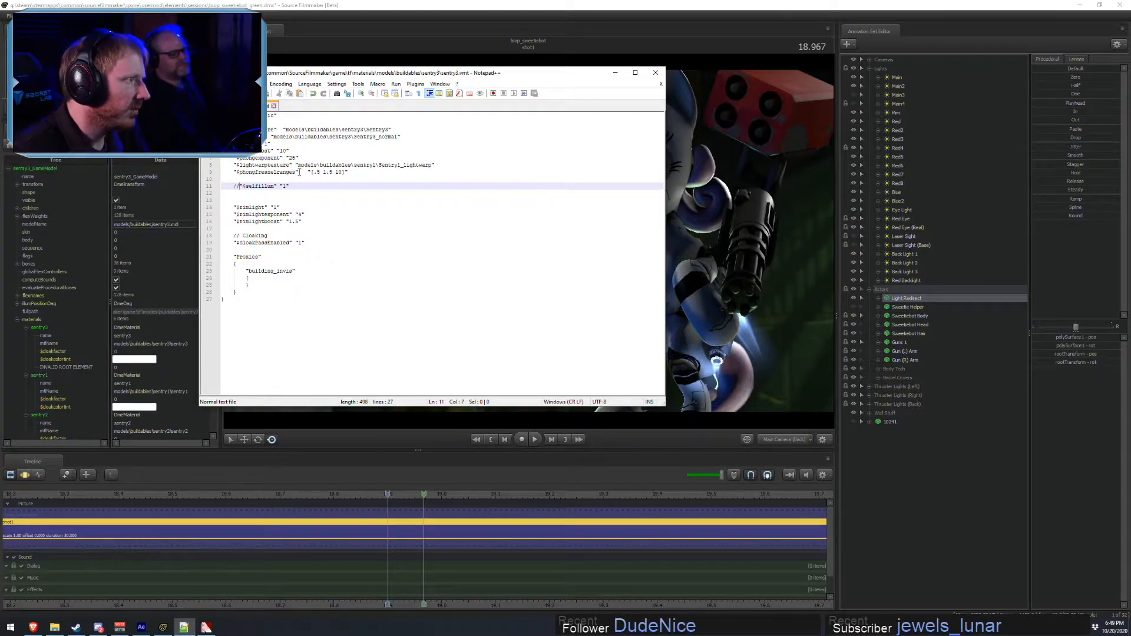
key("ctrl+s")
left_click(226, 3)
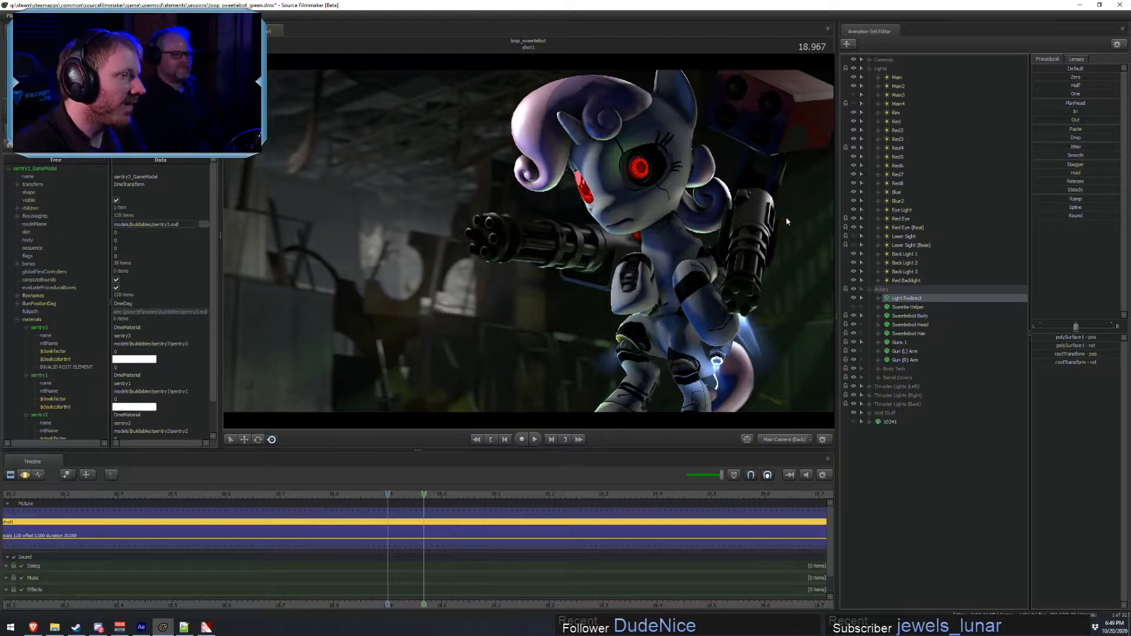
- Back in Notepad++, remove the // in front of the $selfillum line in sentry3.vmt
key("alt+Tab")
key("BackSpace")
key("BackSpace")
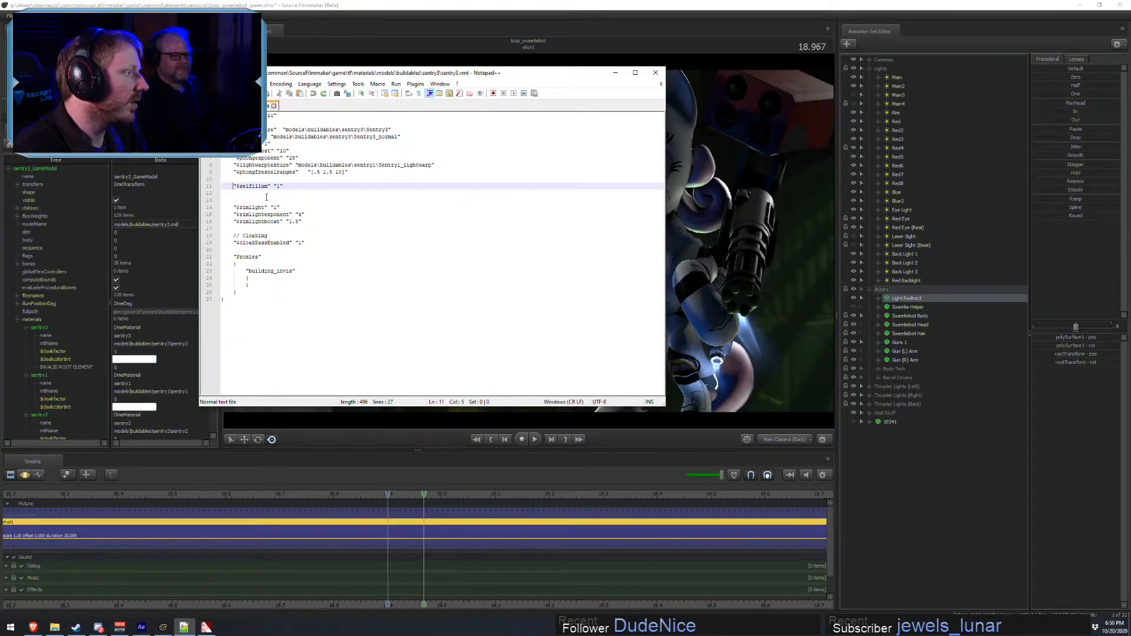
- Launch Photoshop, and open sentry3.vtf from the sentry3 materials folder in the VTF editor
key("super")
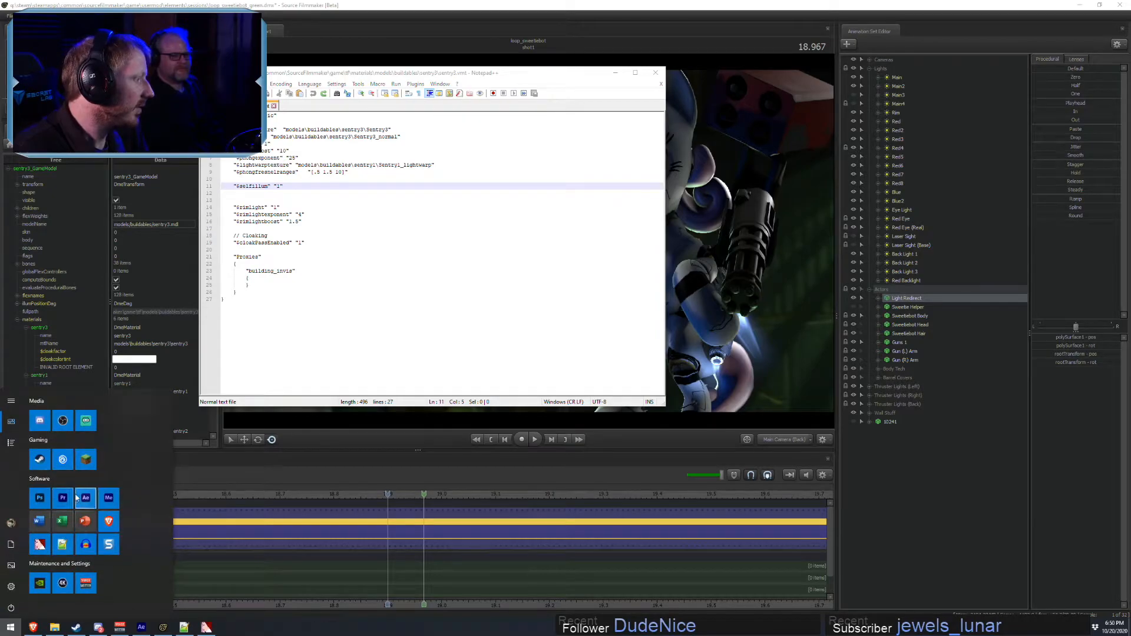
left_click(39, 498)
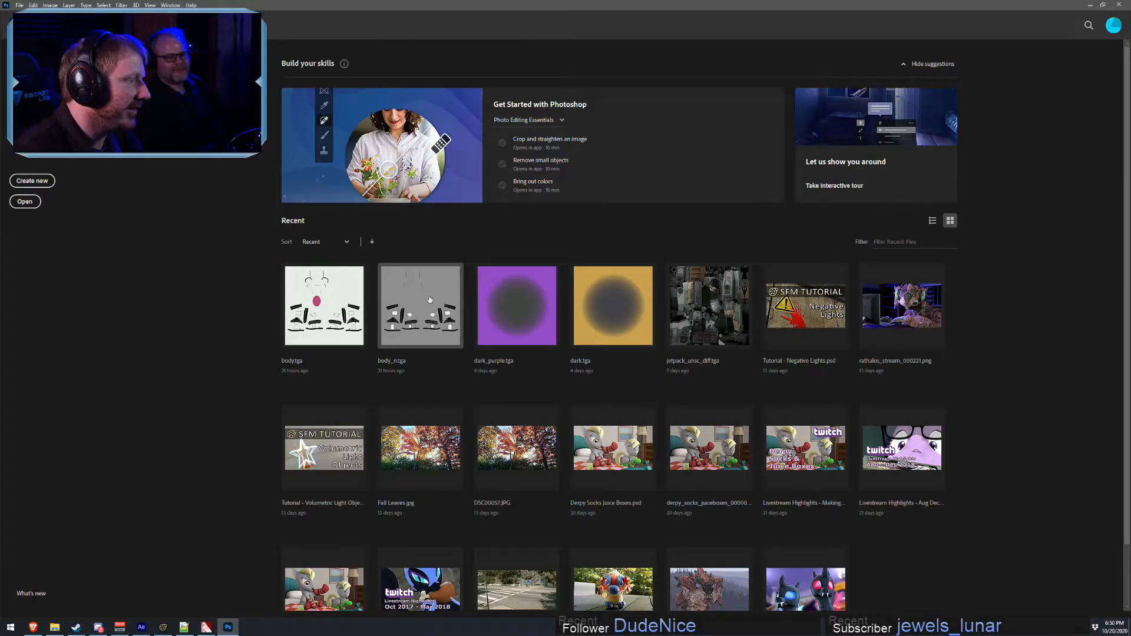
left_click(53, 628)
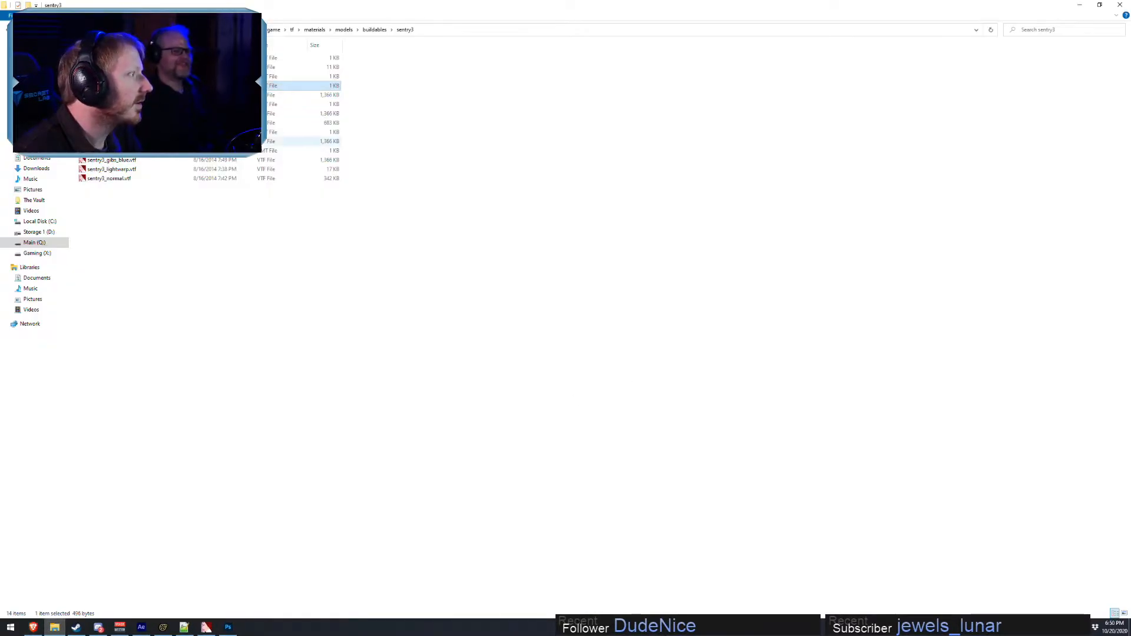
double_click(103, 95)
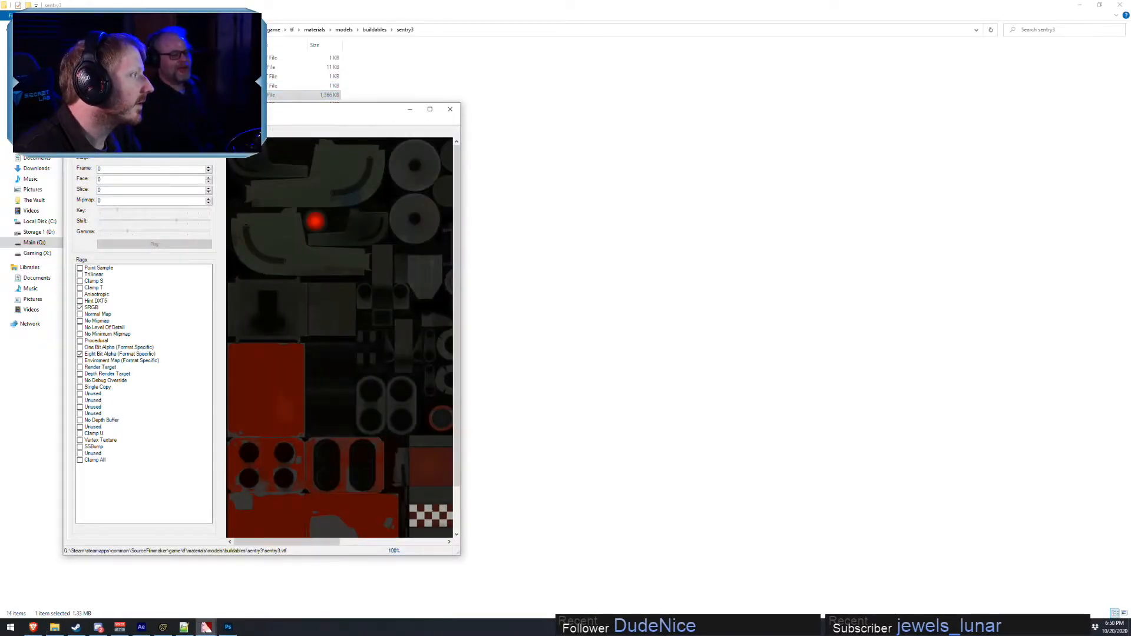
- Export the texture as sentry3.tga in TGA format into the buildables\sentry3 materials folder
left_click(72, 121)
left_click(86, 185)
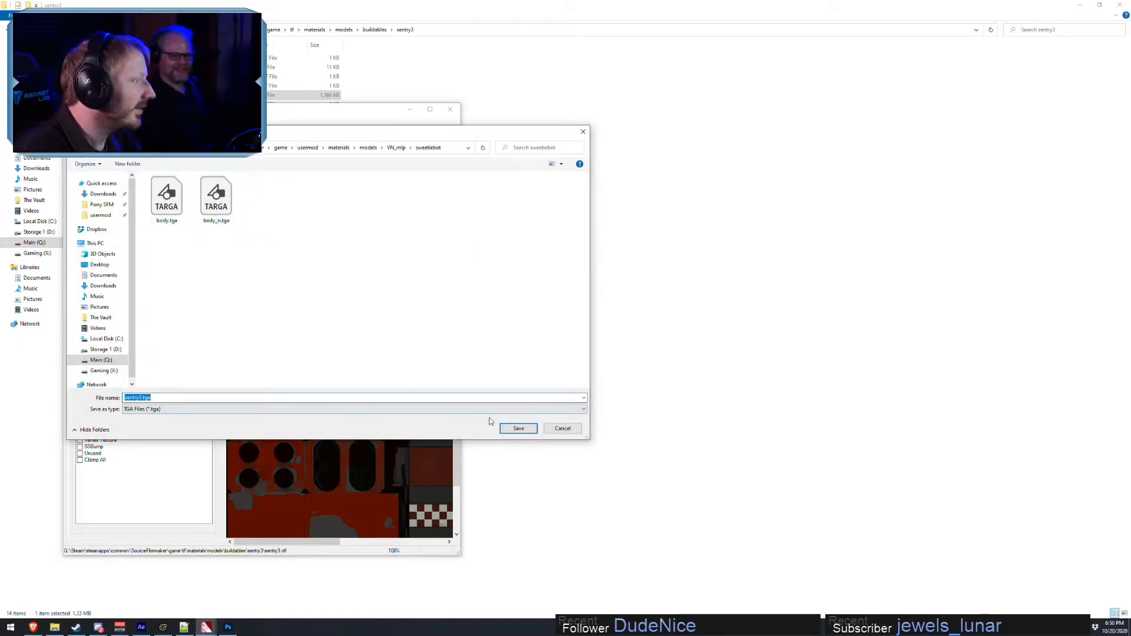
left_click(435, 147)
key("alt+Tab")
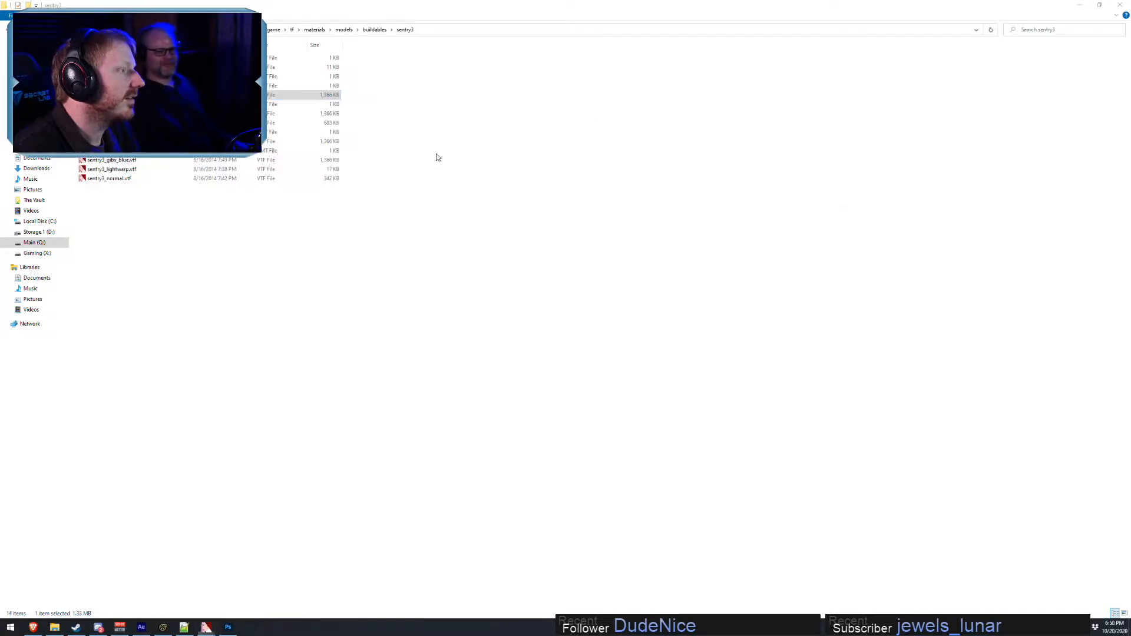
key("alt+Tab")
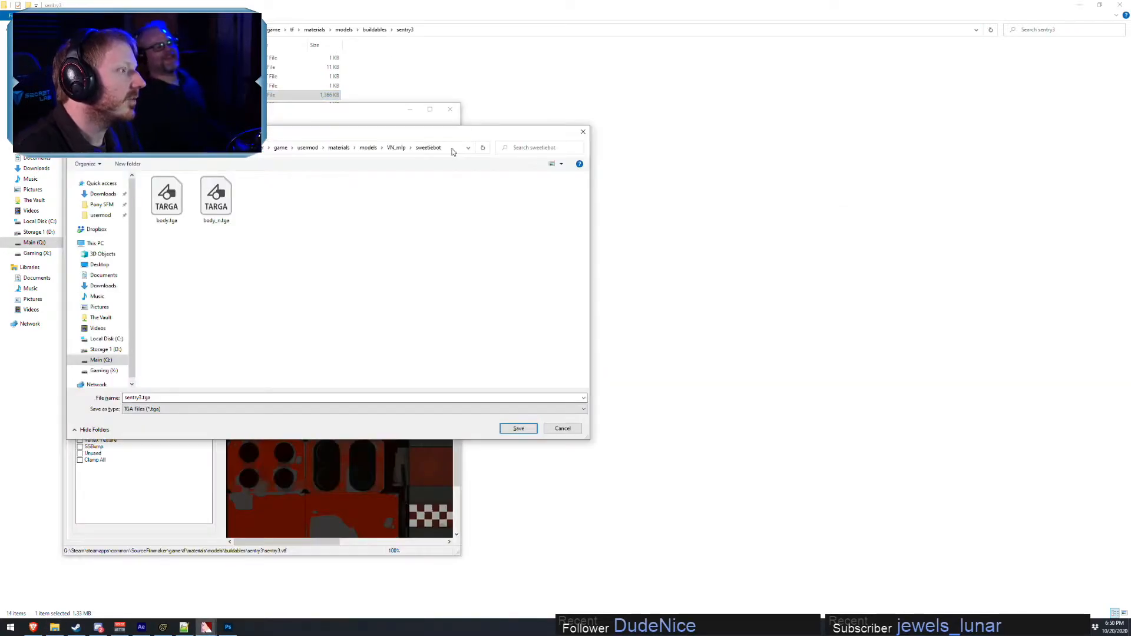
left_click(453, 147)
key("ctrl+v")
key("Return")
left_click(519, 428)
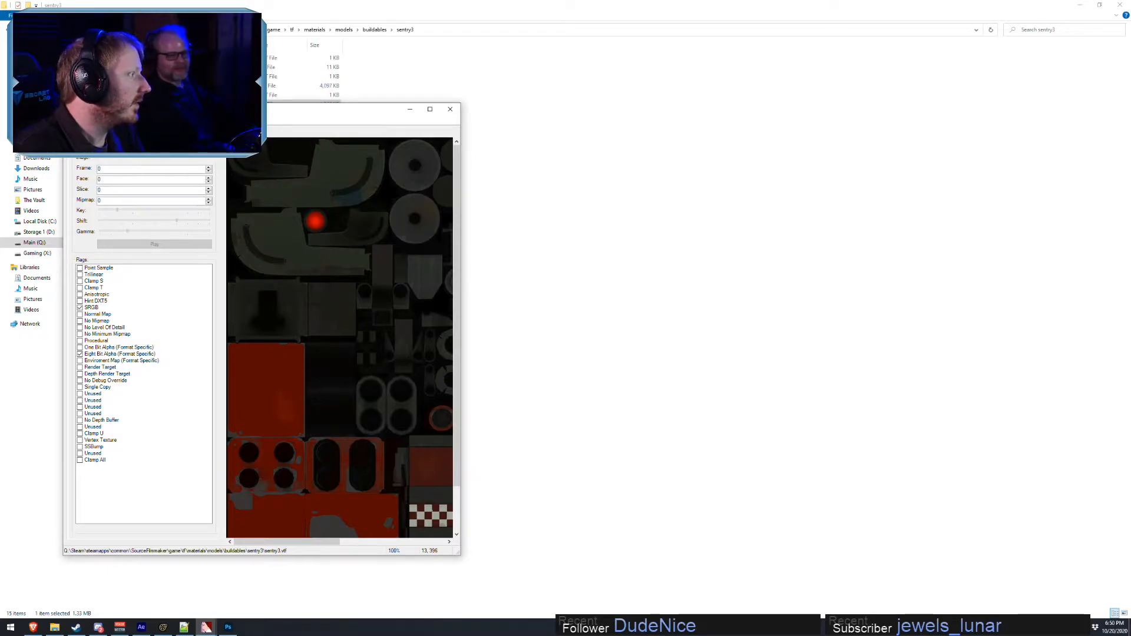
- Close the VTF editor, open sentry3.tga in Photoshop, and display only its Alpha 1 channel
left_click(450, 109)
double_click(117, 85)
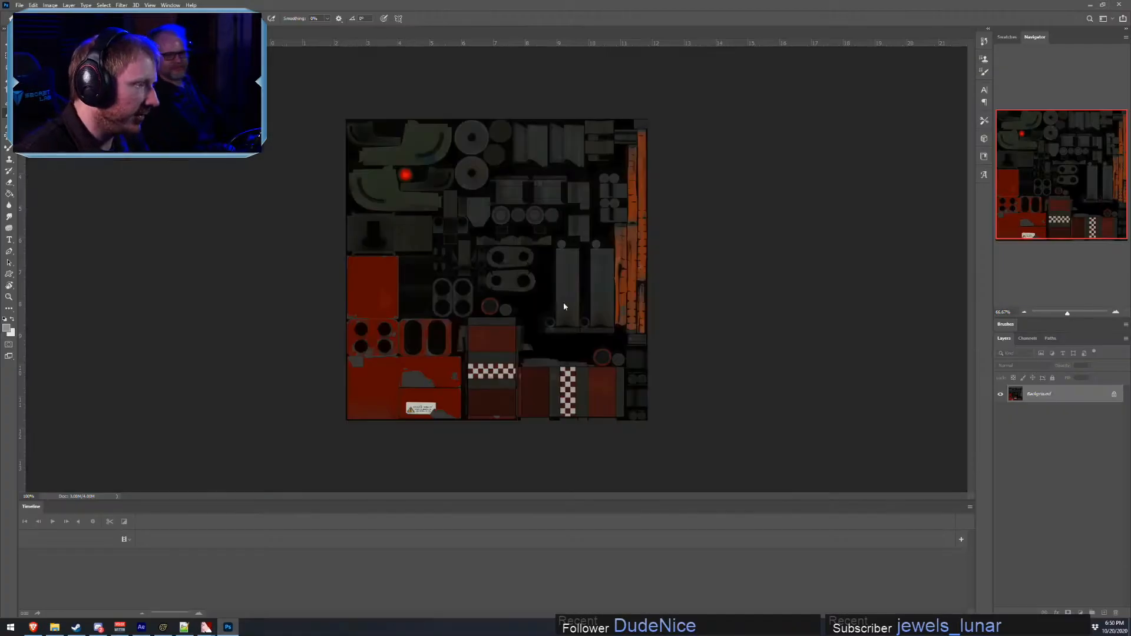
left_click(1027, 338)
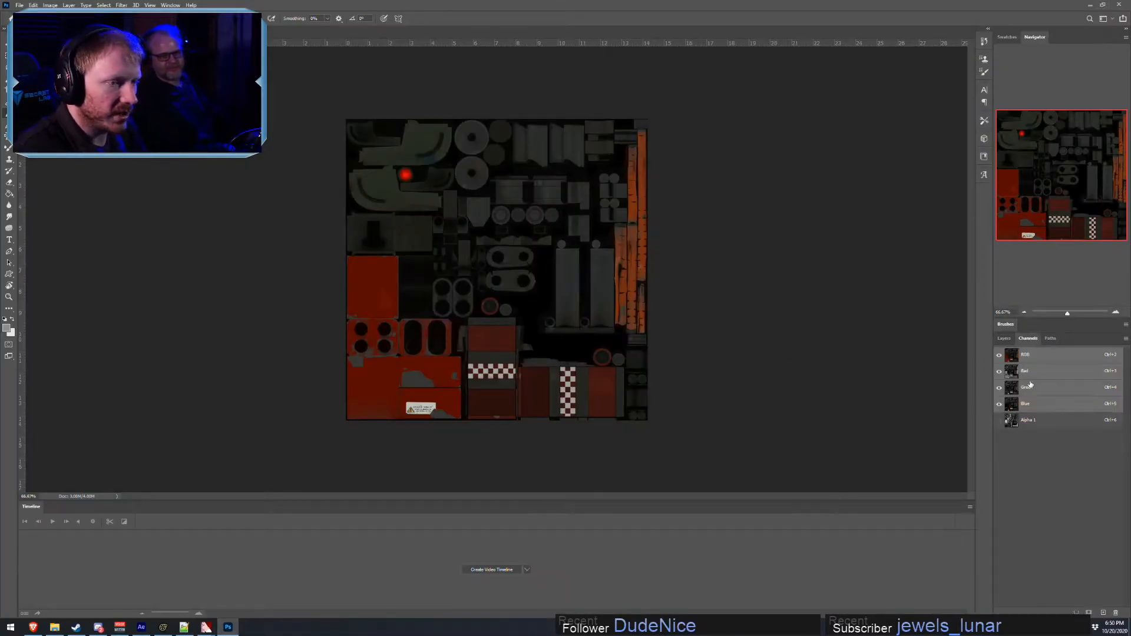
left_click(1025, 422)
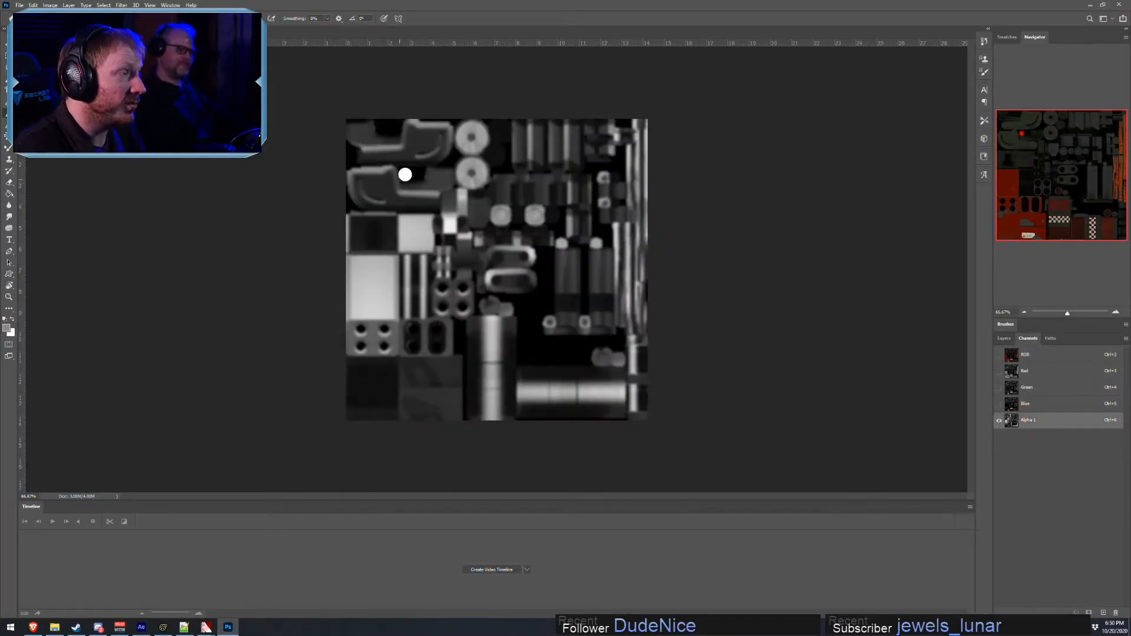
- Paint over the white circle in the Alpha 1 channel with a larger black brush until it is fully covered
scroll(404, 174, "up", 3, "alt")
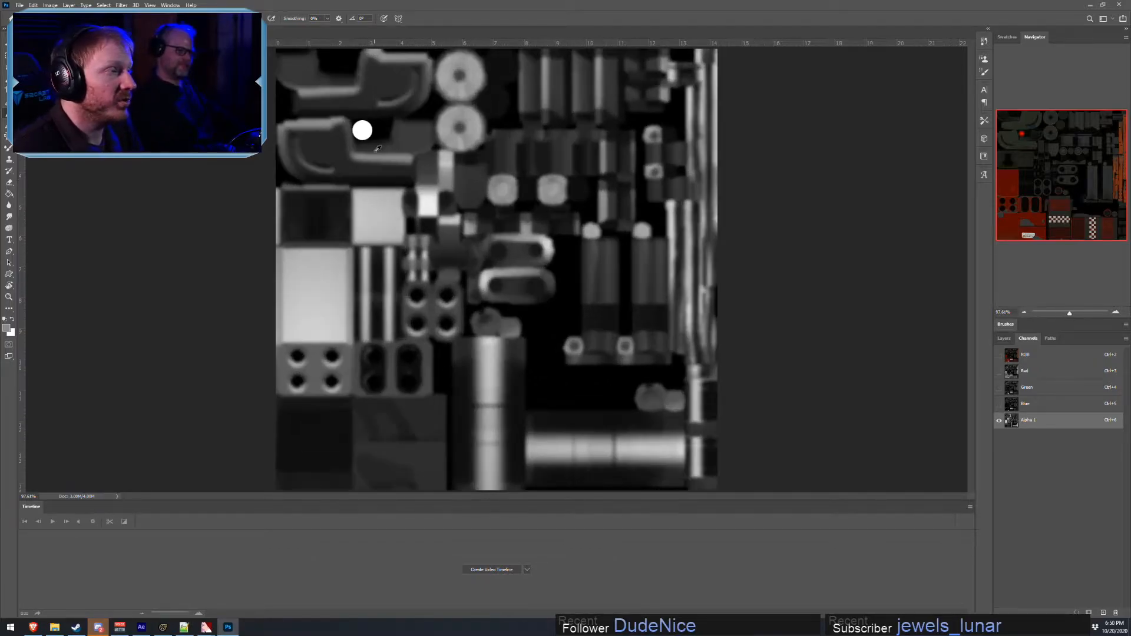
scroll(361, 124, "up", 5, "alt")
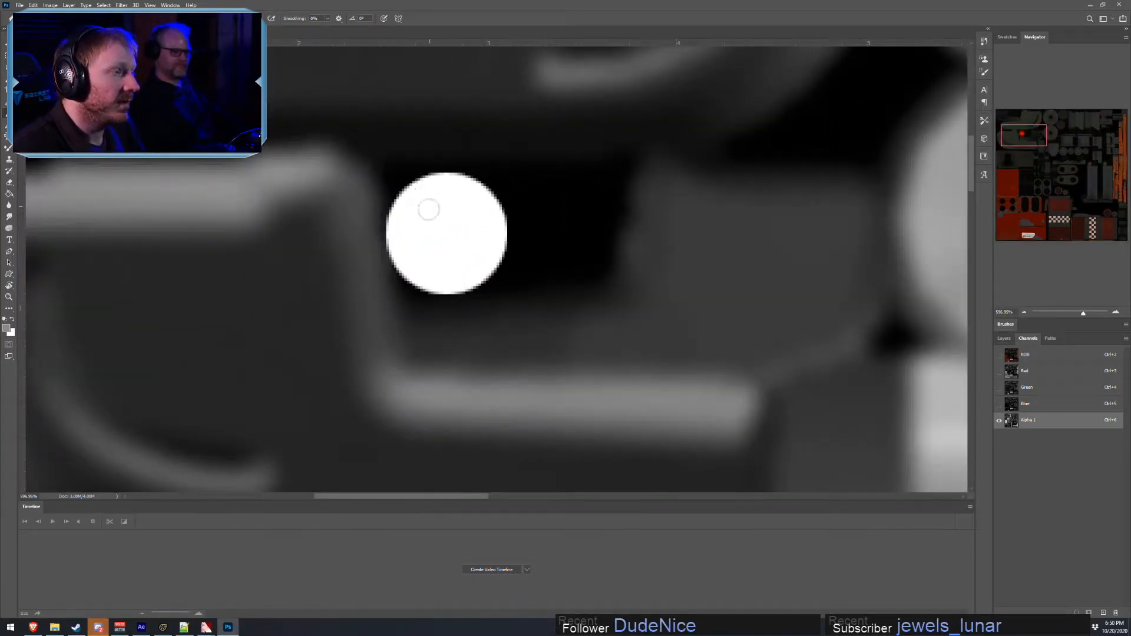
key("x")
mouse_move(512, 204)
left_mouse_down()
mouse_move(482, 192)
mouse_move(487, 207)
mouse_move(453, 180)
mouse_move(427, 182)
left_mouse_up()
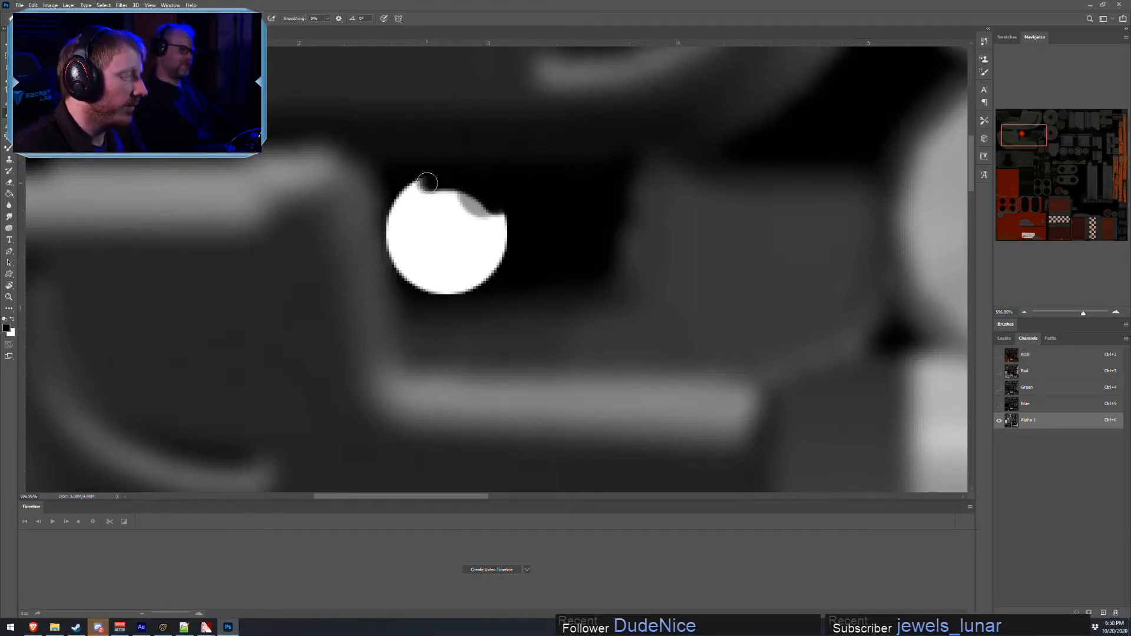
key("bracketright")
key("bracketright")
key("bracketright")
key("bracketright")
key("bracketright")
key("bracketright")
mouse_move(497, 228)
left_mouse_down()
mouse_move(454, 202)
mouse_move(426, 223)
mouse_move(423, 246)
mouse_move(456, 263)
mouse_move(493, 225)
left_mouse_up()
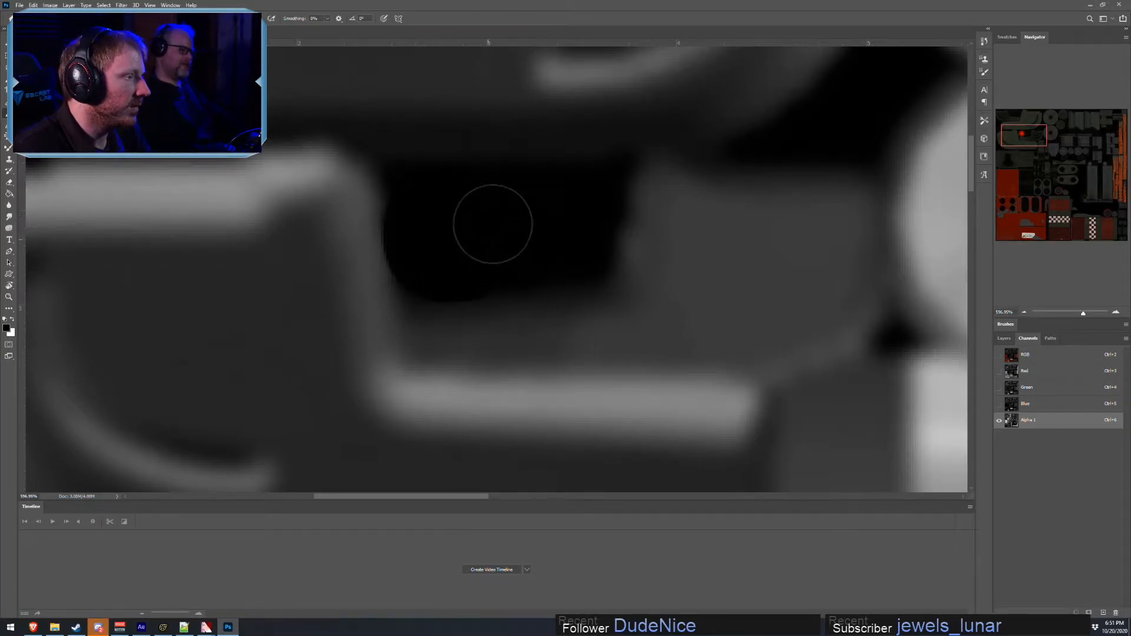
scroll(487, 250, "down", 8, "alt")
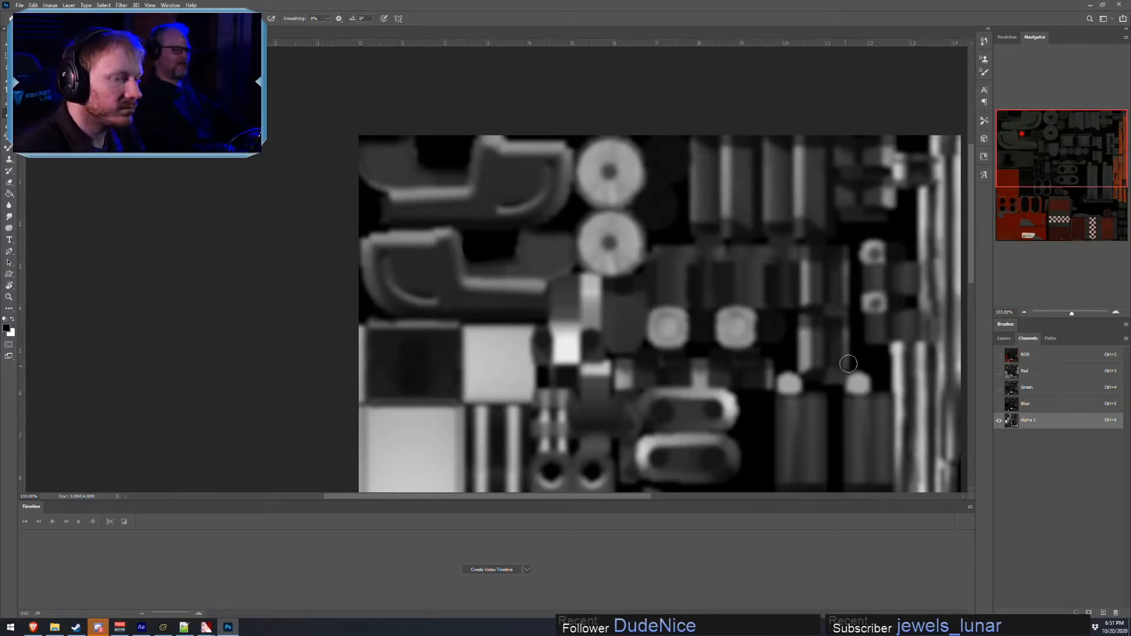
- Examine how the RGB, green, blue and Alpha 1 channels each contribute to the sentry texture by toggling their visibility
left_click(999, 355)
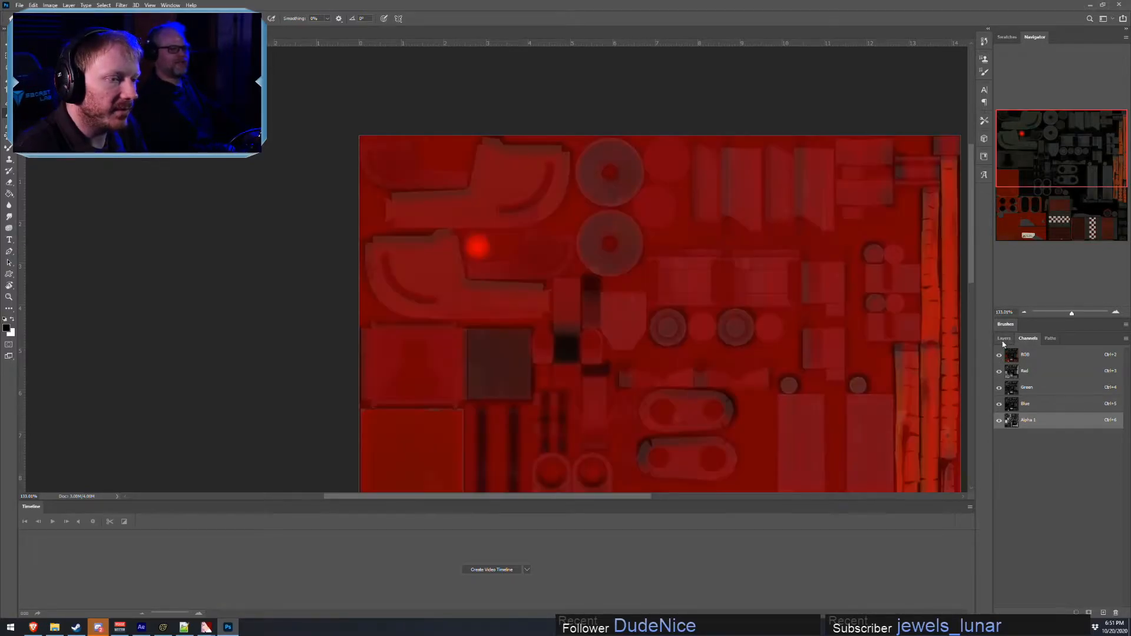
left_click(1004, 338)
left_click(1027, 338)
left_click(1000, 427)
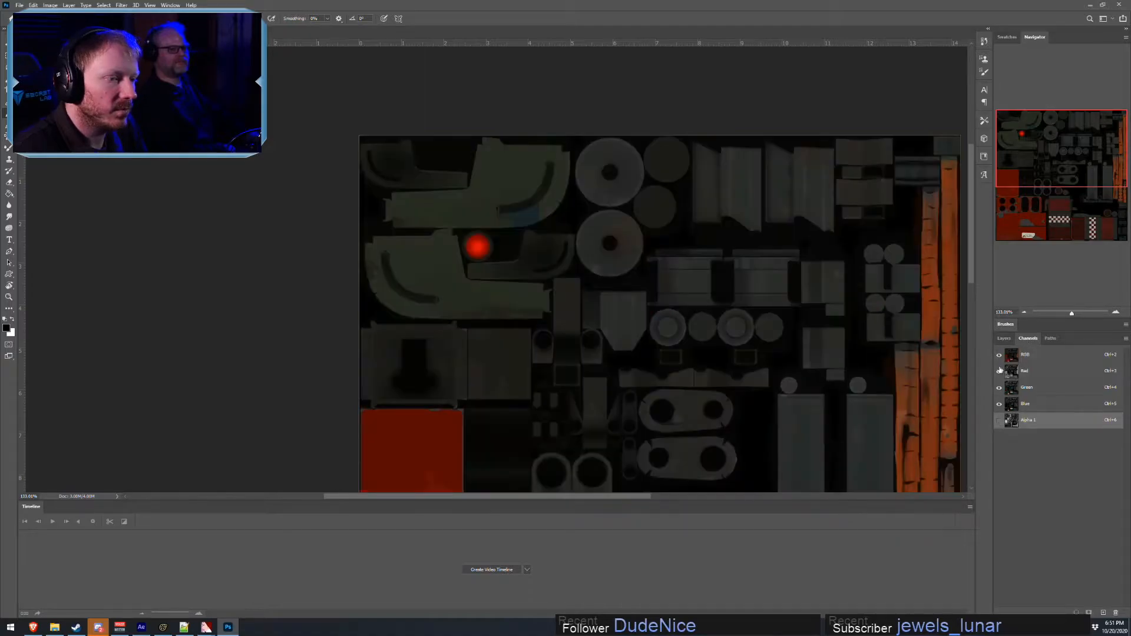
left_click(1004, 338)
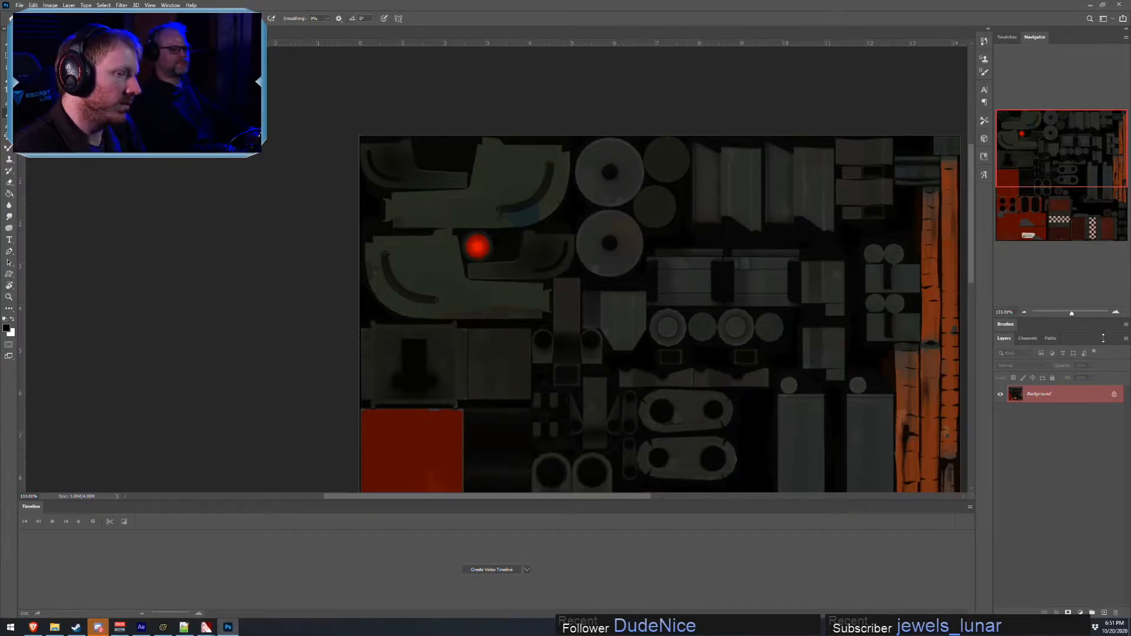
left_click(1028, 338)
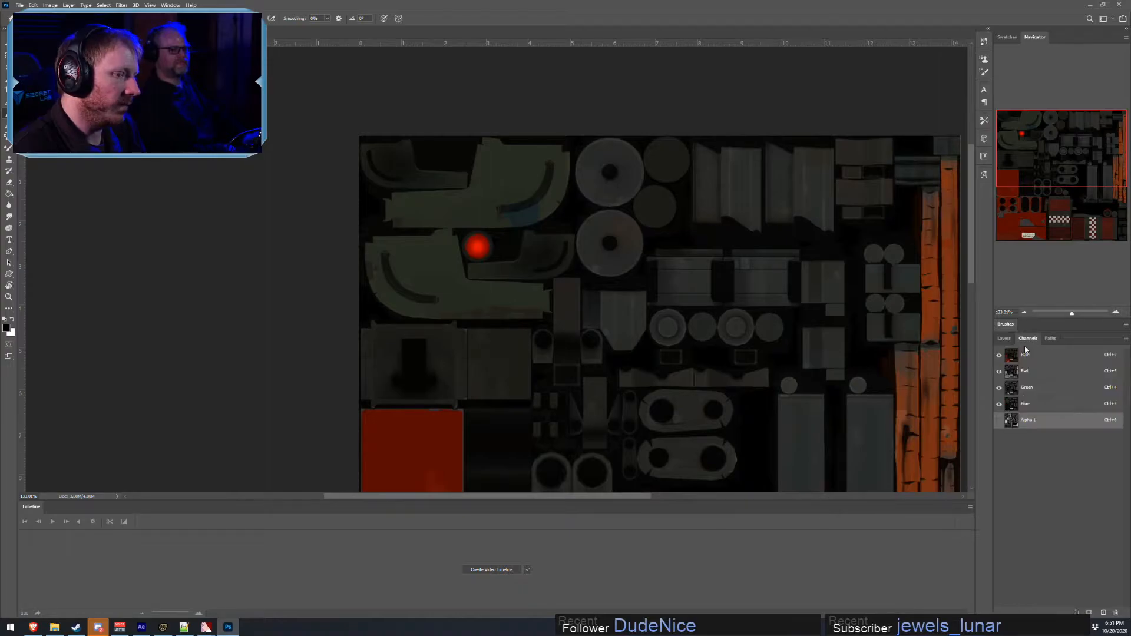
left_click(1000, 389)
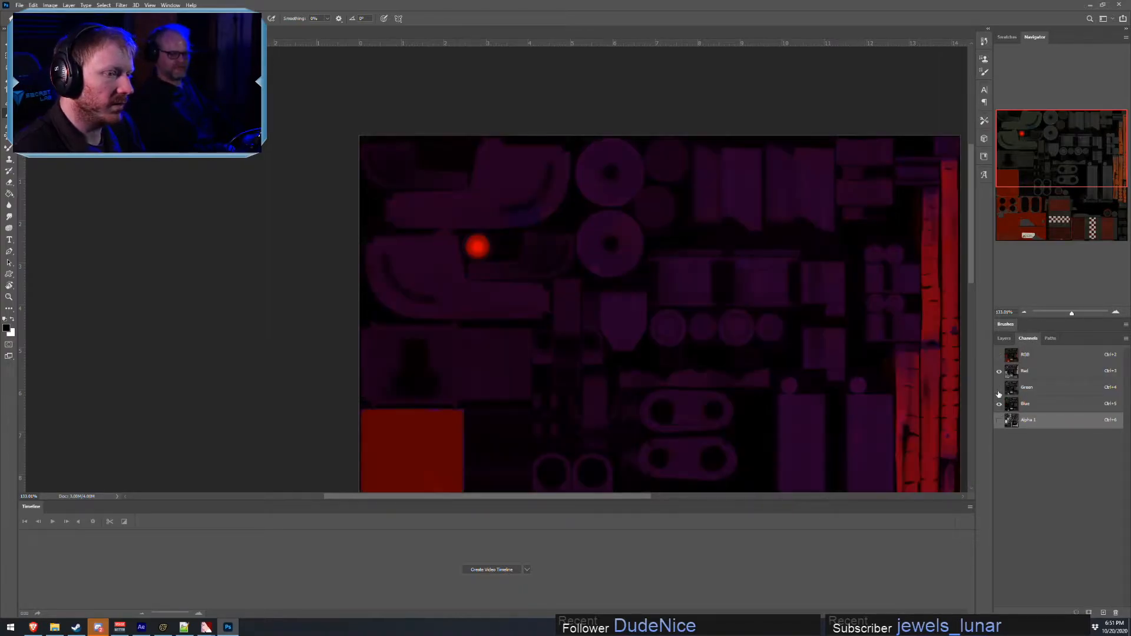
left_click(999, 405)
left_click(1000, 356)
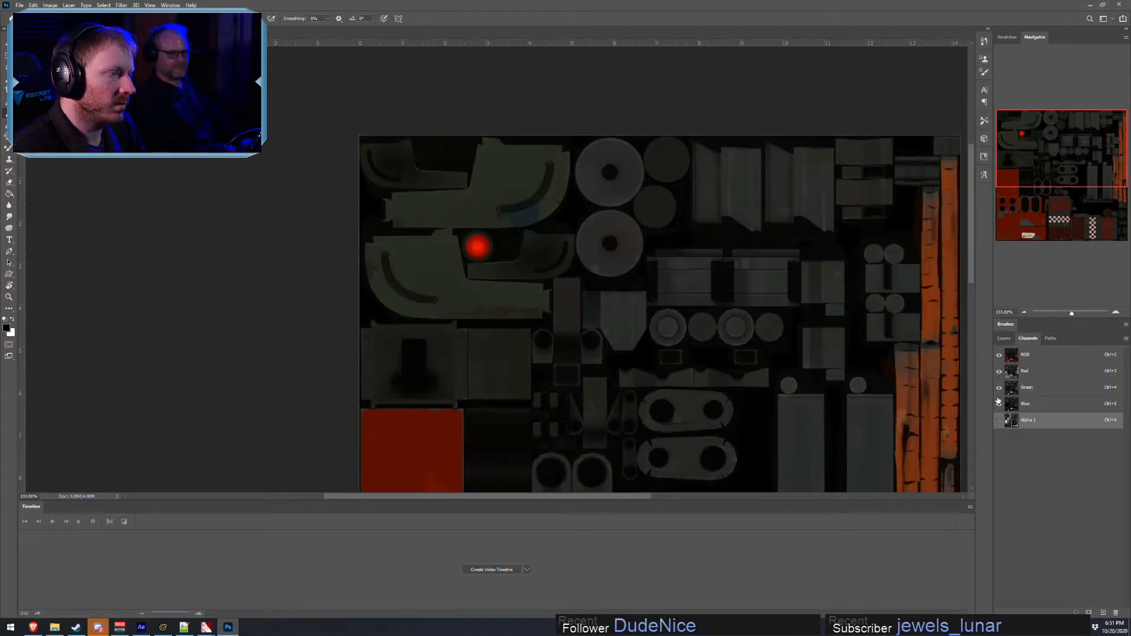
- Compare the texture with and without the Alpha 1 channel shown, and return to the layer with only the colour channels visible
left_click(1004, 338)
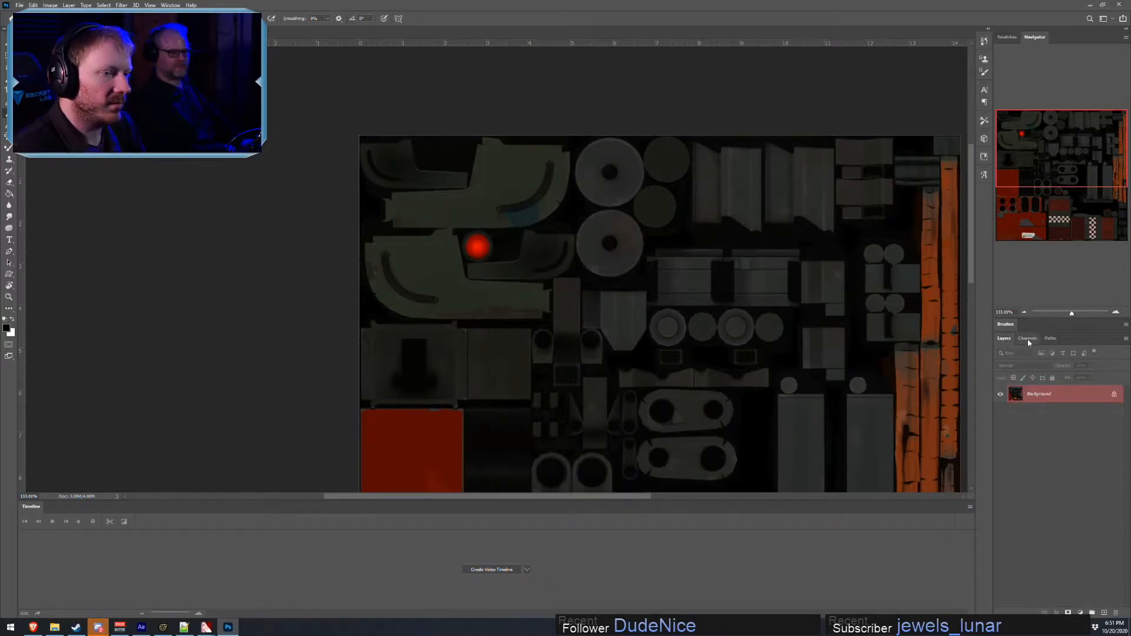
left_click(1028, 339)
left_click(1000, 420)
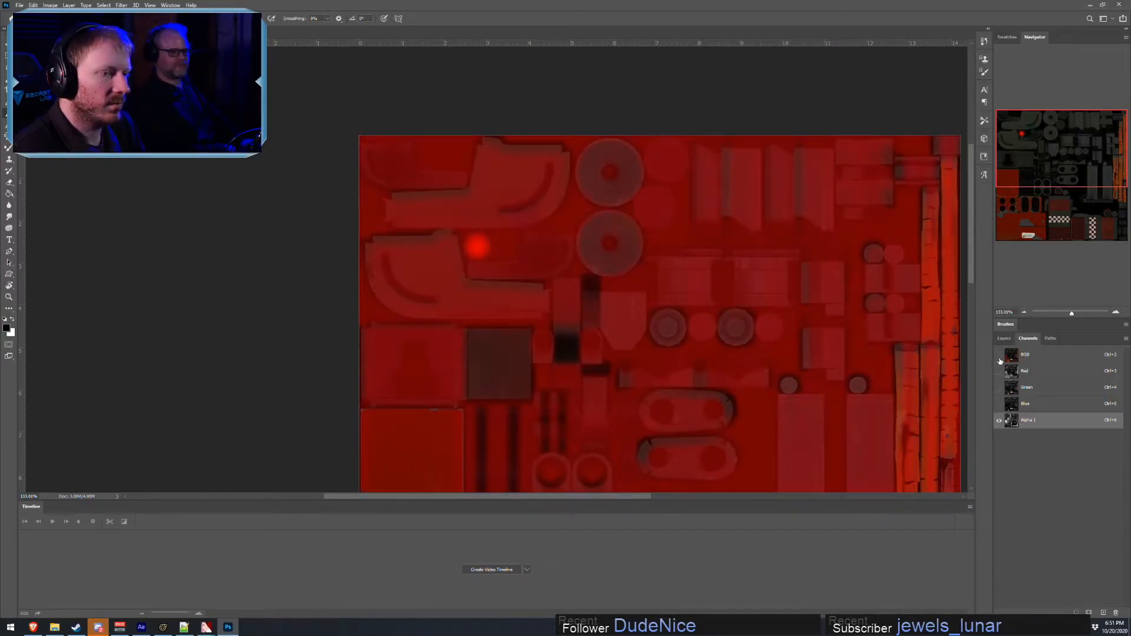
left_click(999, 356)
left_click(1000, 355)
left_click(999, 420)
left_click(1004, 338)
key("Tab")
key("Tab")
key("Tab")
key("Tab")
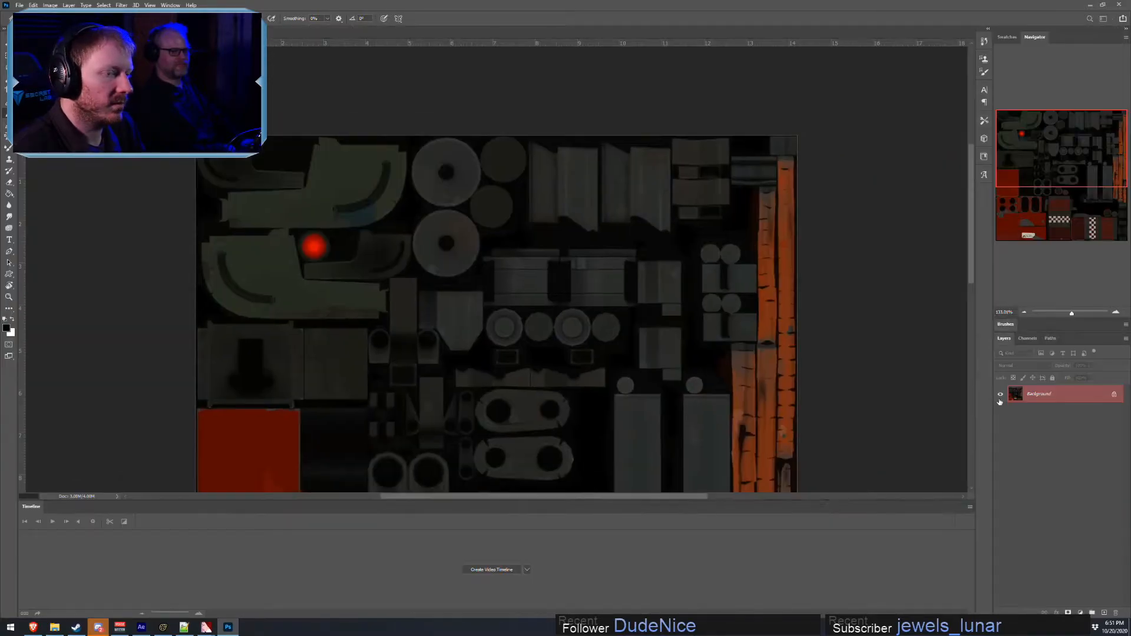
- Draw a freehand lasso selection around the glowing red light and check the image commands for it
scroll(289, 249, "up", 3, "alt")
scroll(291, 245, "up", 5, "alt")
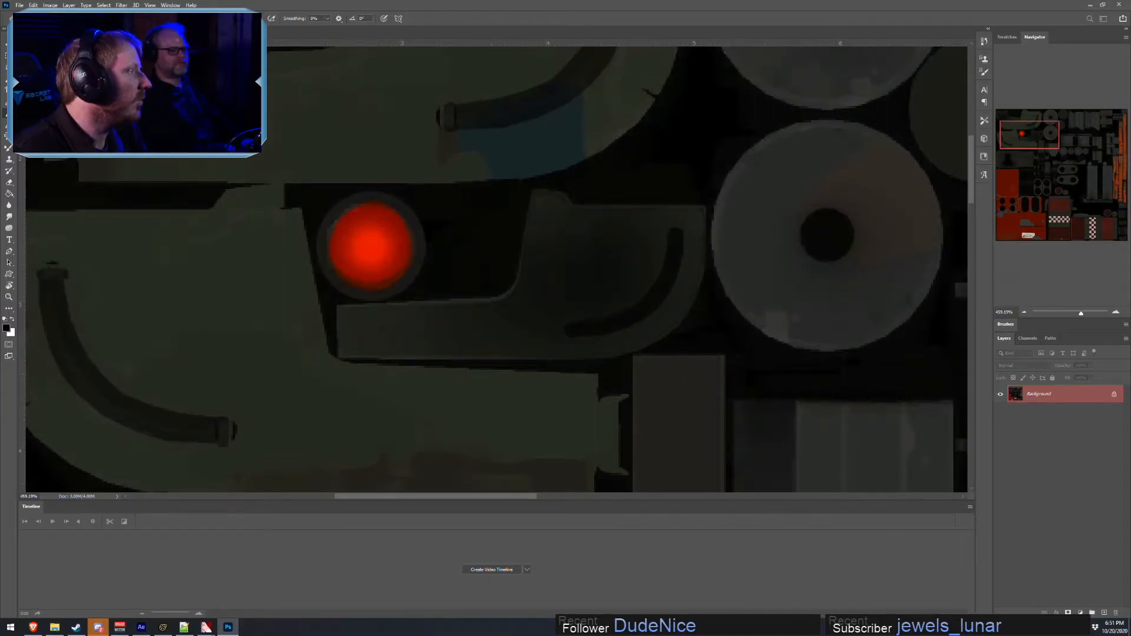
key("l")
mouse_move(406, 191)
left_mouse_down()
mouse_move(331, 263)
mouse_move(377, 183)
left_mouse_up()
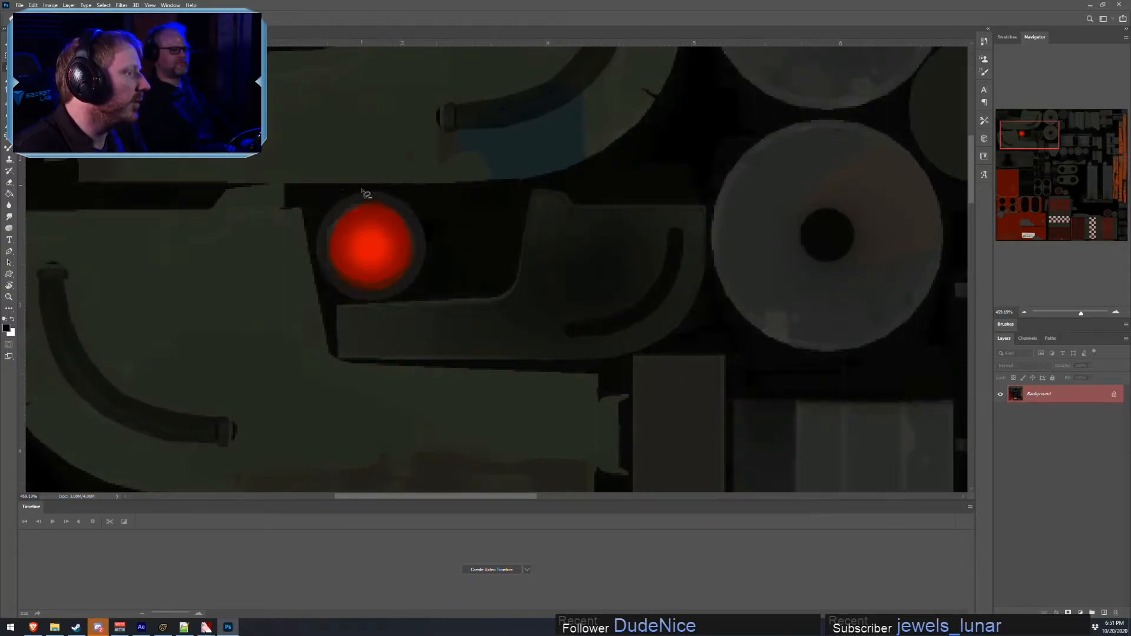
left_click(50, 5)
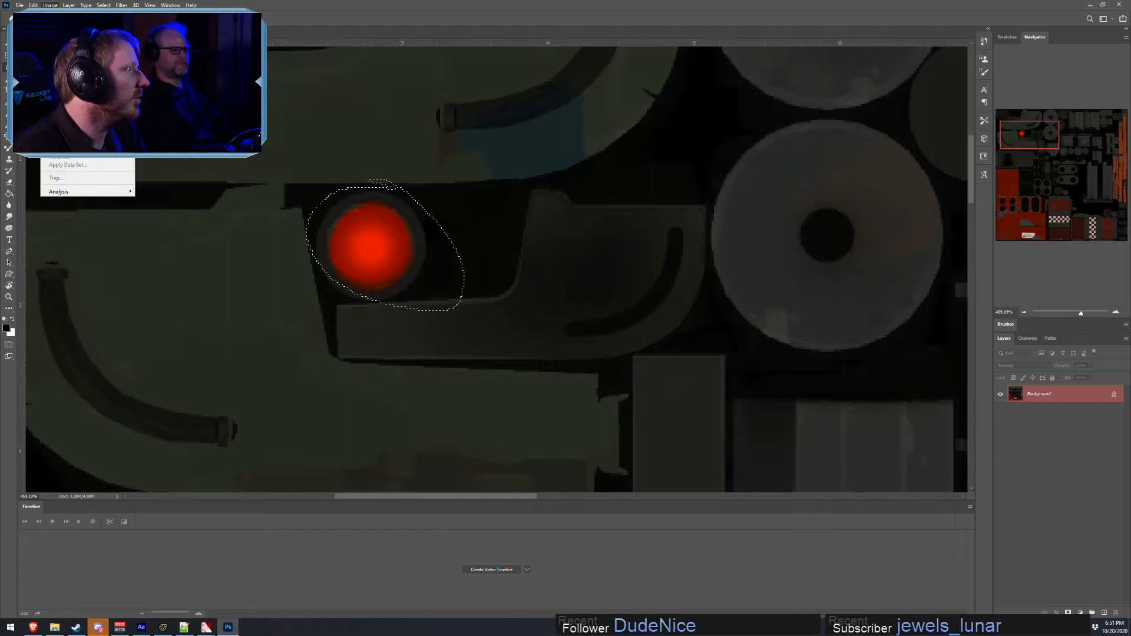
left_click(1045, 385)
- Examine the selected light in the individual colour channels and restore the composite RGB view
left_click(1028, 338)
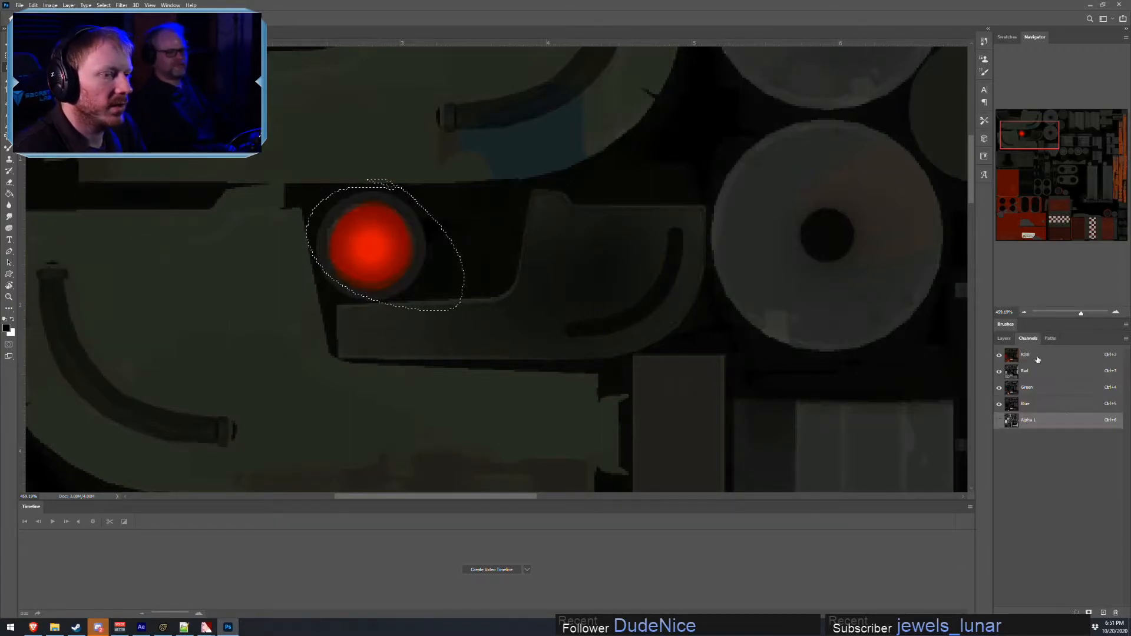
left_click(999, 405)
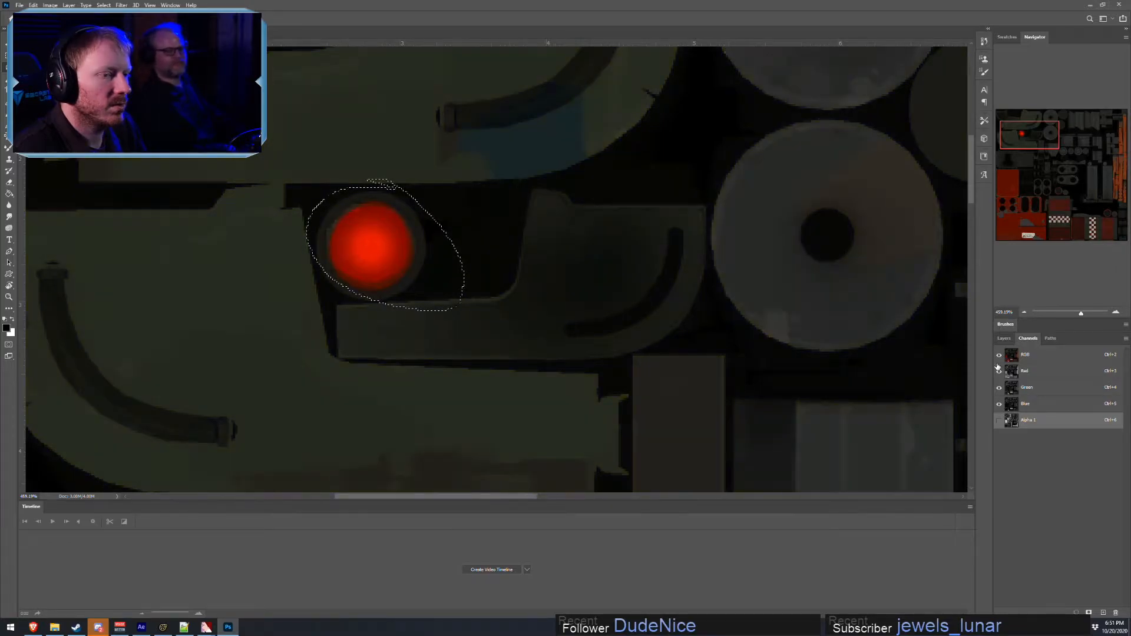
left_click(1000, 371)
left_click(999, 387)
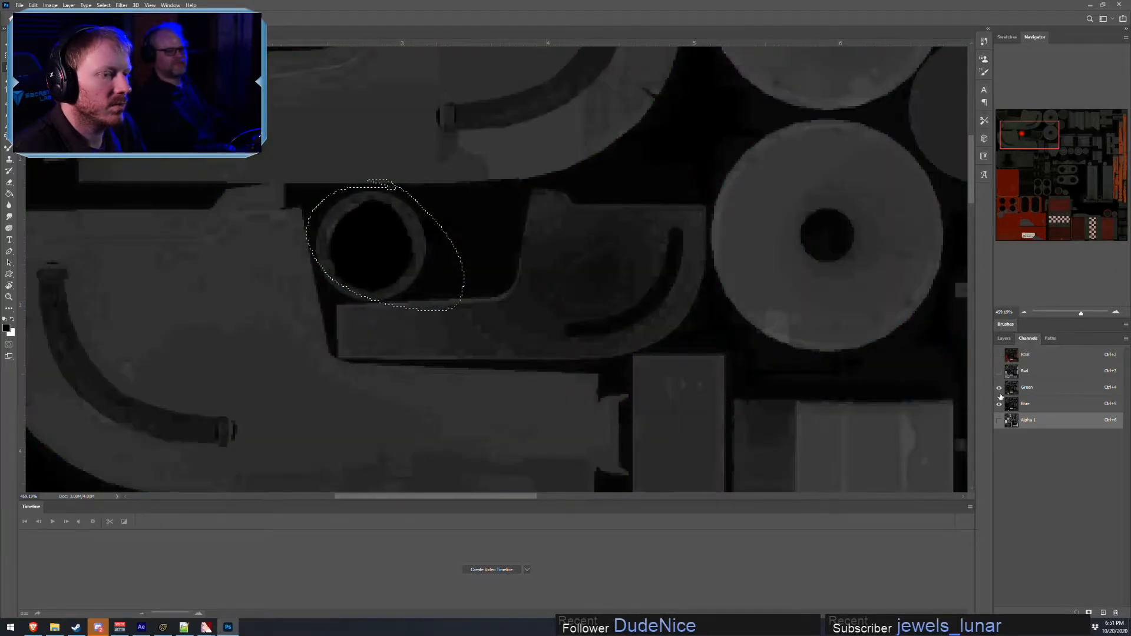
key("ctrl+2")
left_click(1004, 338)
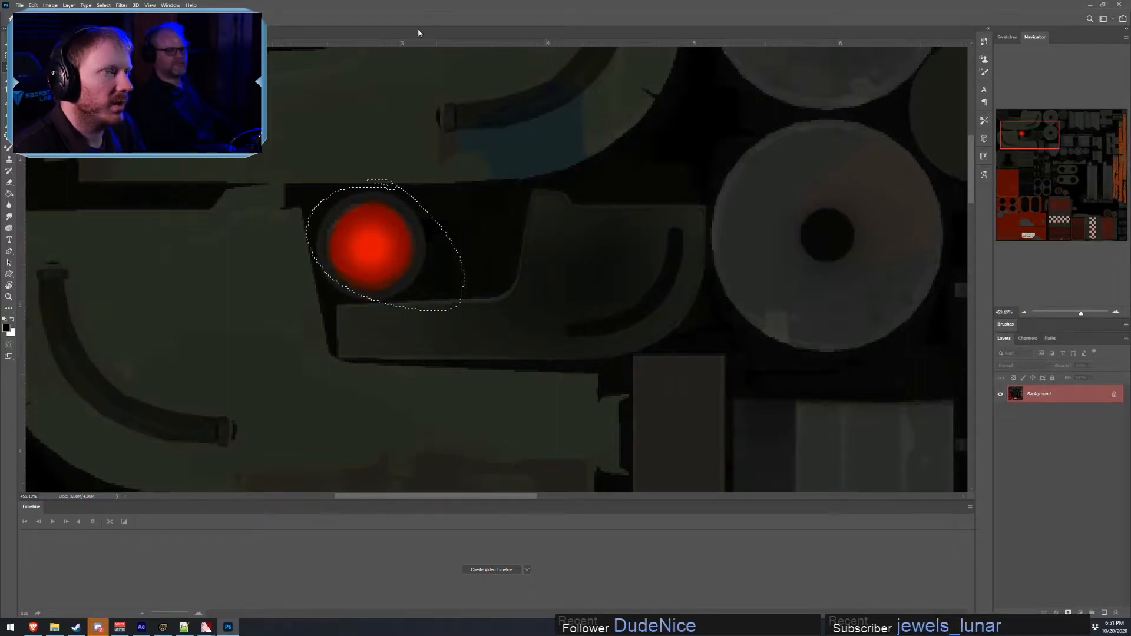
- Close the texture document and reopen sentry3.tga from its folder
key("ctrl+w")
left_click(559, 227)
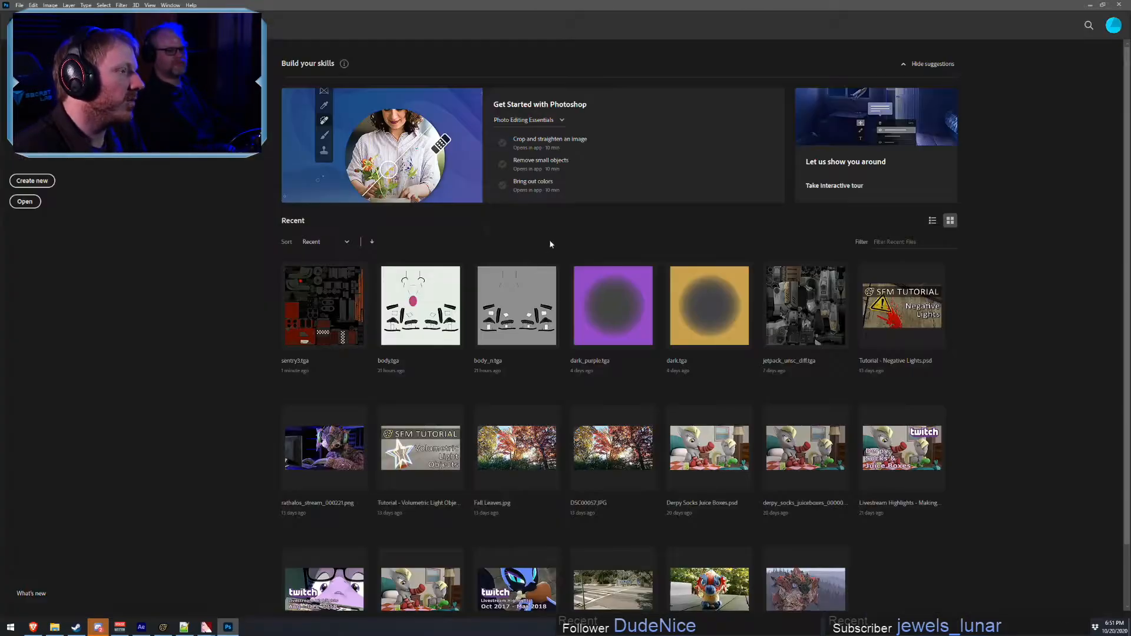
key("alt+Tab")
double_click(112, 85)
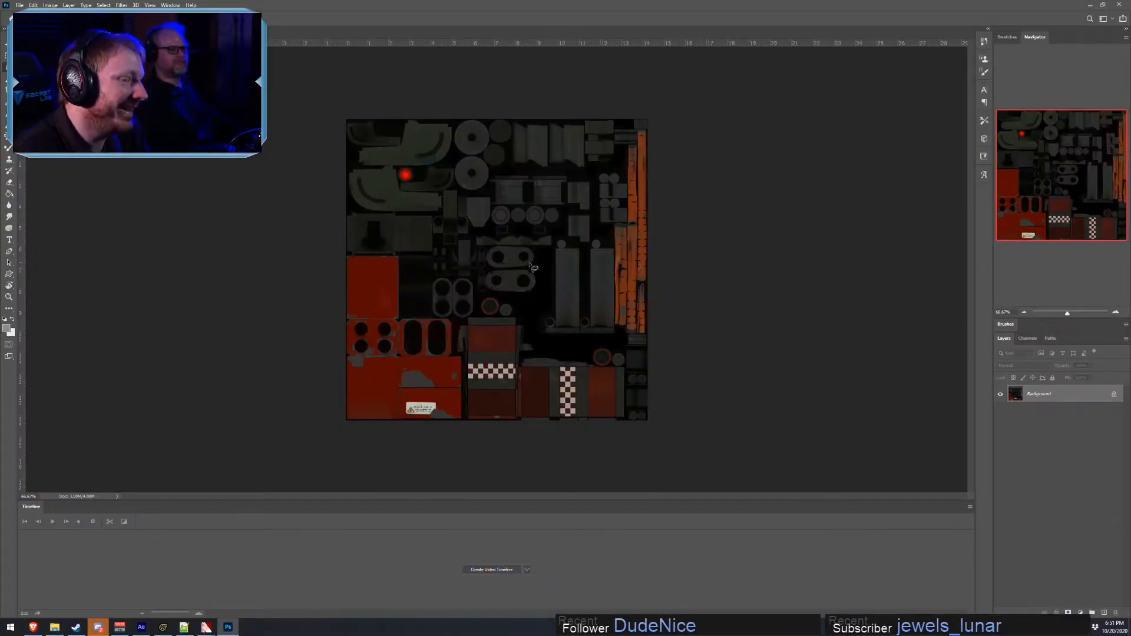
- Lasso the glowing red light with a freehand selection and open Hue/Saturation for it
scroll(448, 177, "up", 10, "alt")
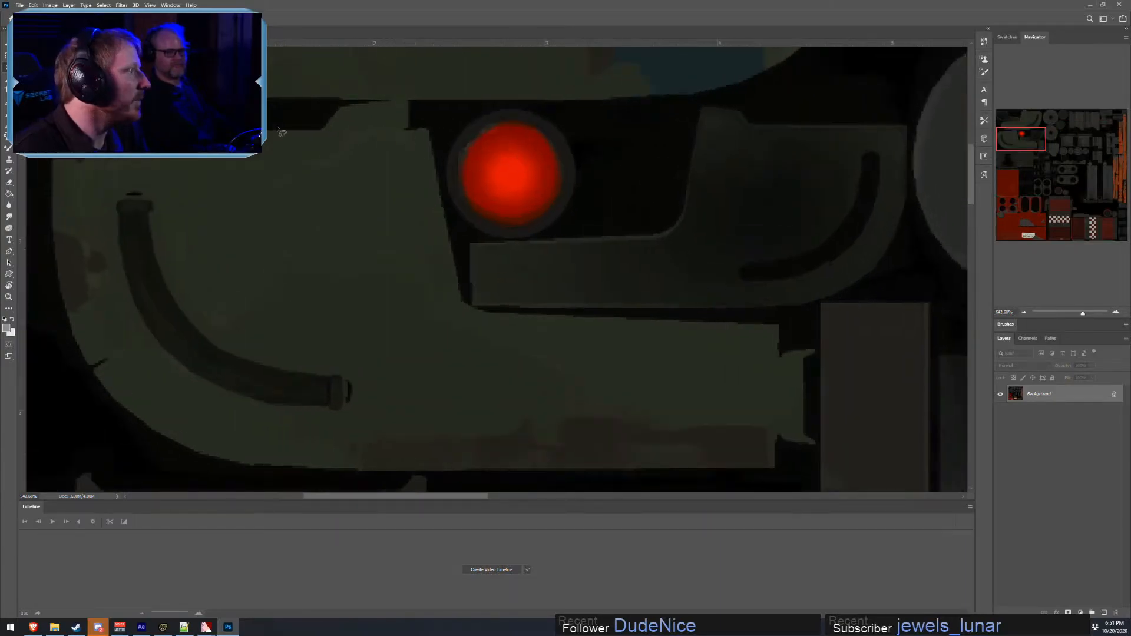
left_click_drag(505, 106, 425, 58)
left_click(48, 4)
mouse_move(65, 27)
left_click(154, 73)
- Adjust only the Reds of the selected light, setting saturation to -100 and lightness to about -54, and apply
left_click(905, 261)
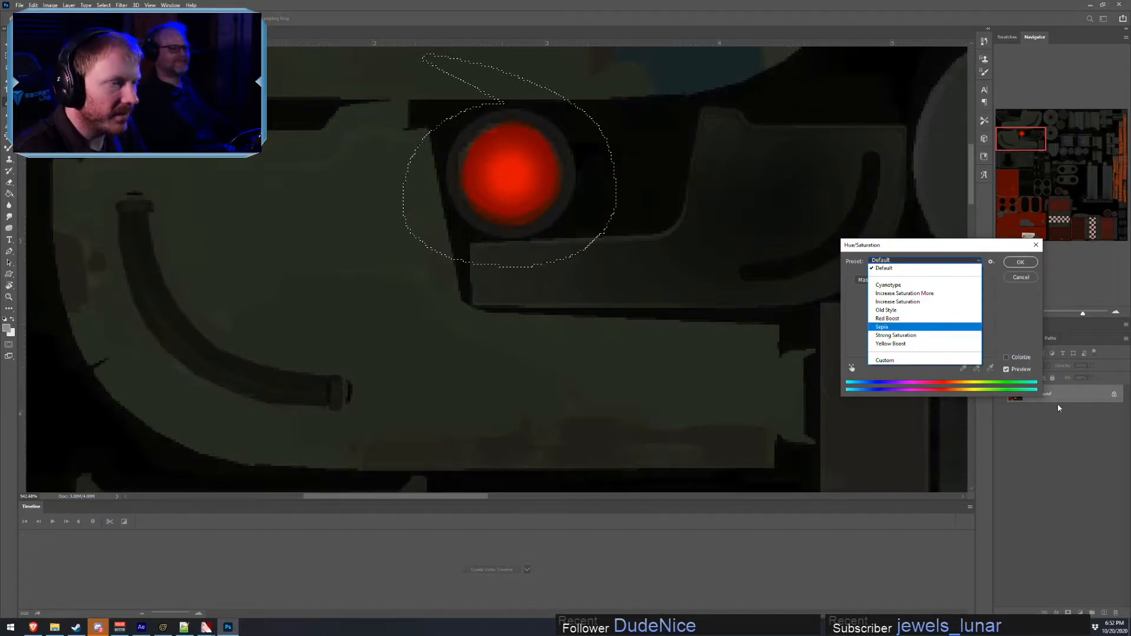
left_click(891, 268)
left_click(887, 281)
left_click(878, 288)
left_click_drag(921, 328, 809, 328)
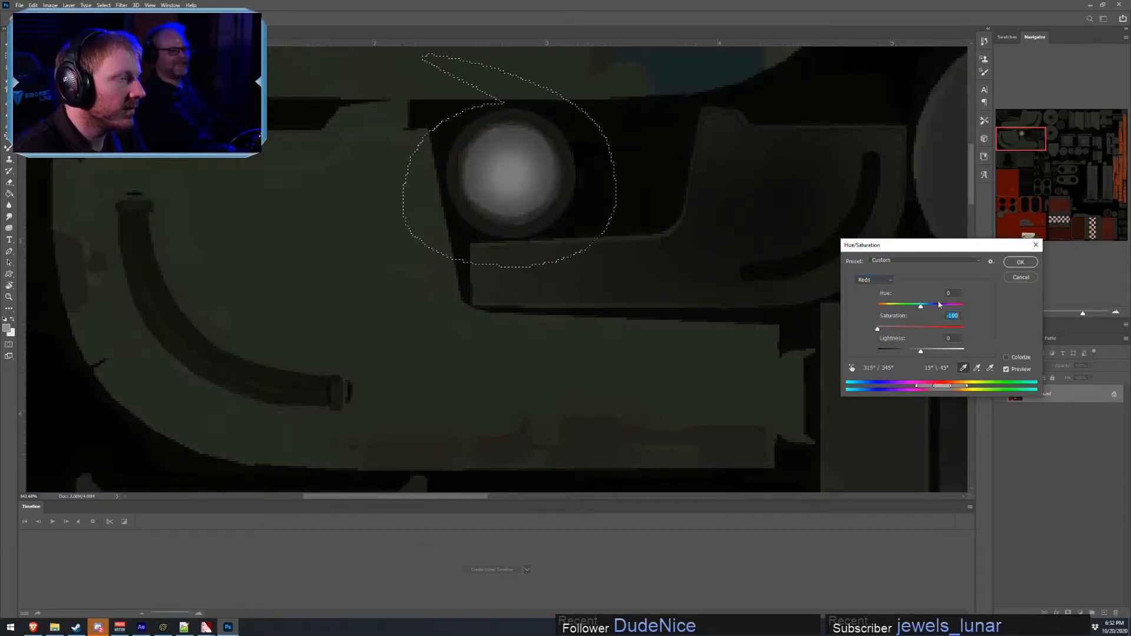
left_click_drag(921, 351, 894, 352)
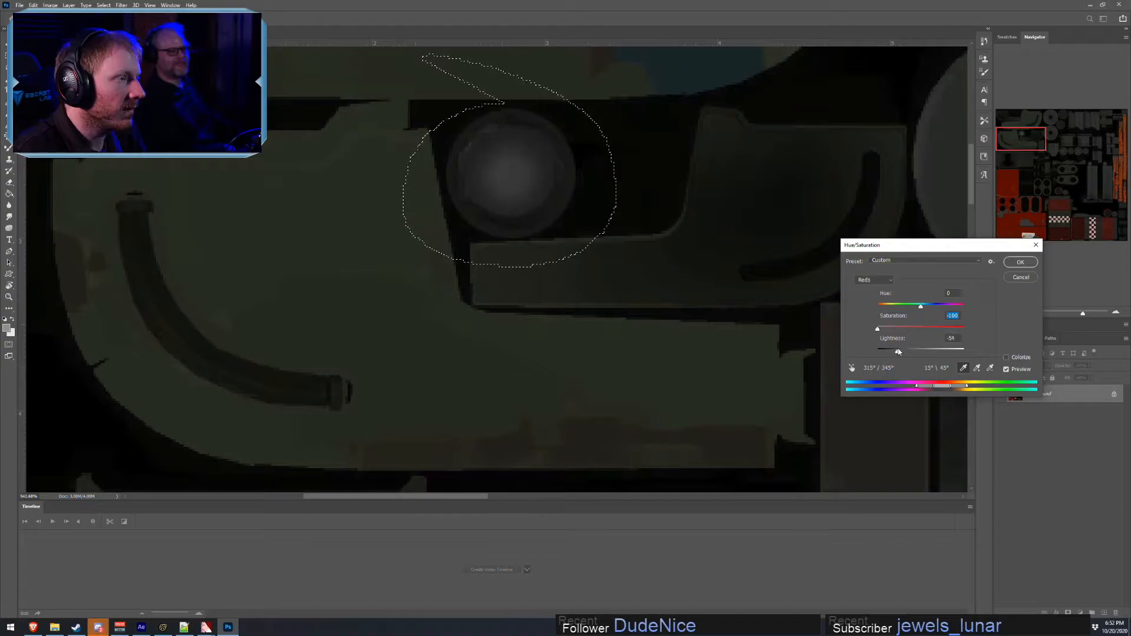
key("Return")
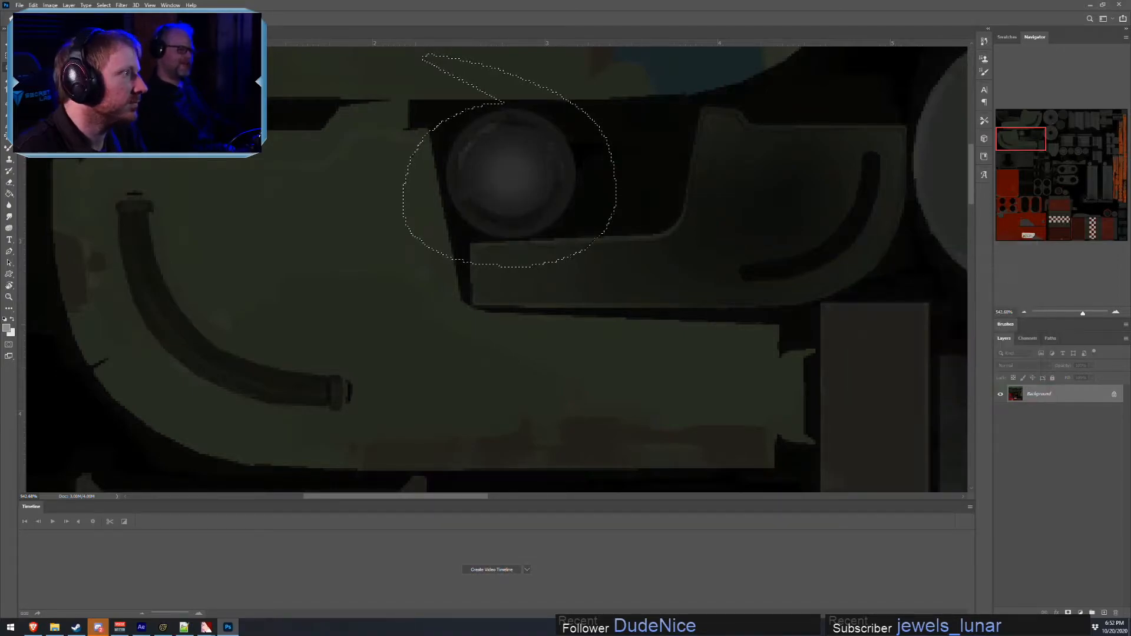
- Clear the selection around the light
left_click(20, 5)
right_click(370, 138)
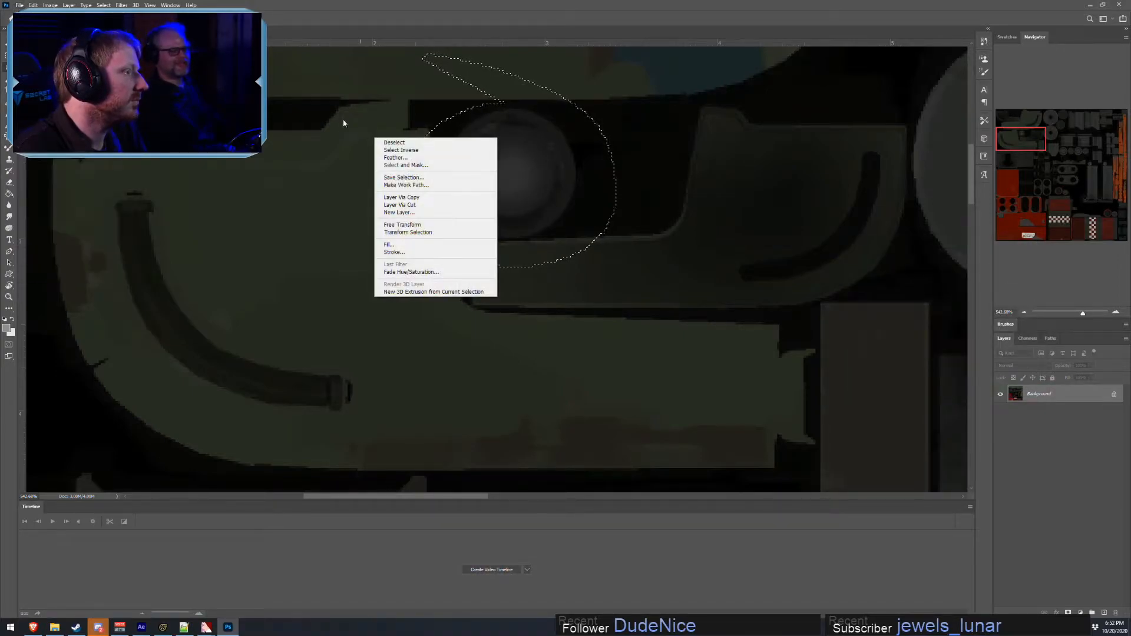
left_click(389, 143)
- Save the edited texture as the Targa file sentry3_nolight.tga with alpha channels included at 32 bits/pixel
left_click(30, 6)
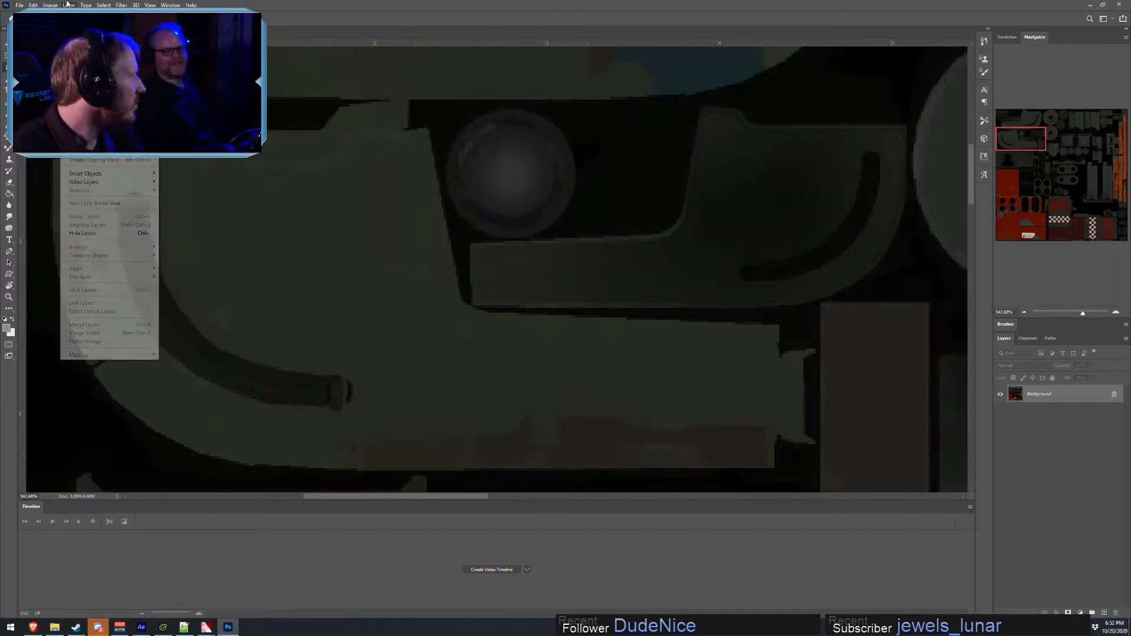
mouse_move(104, 5)
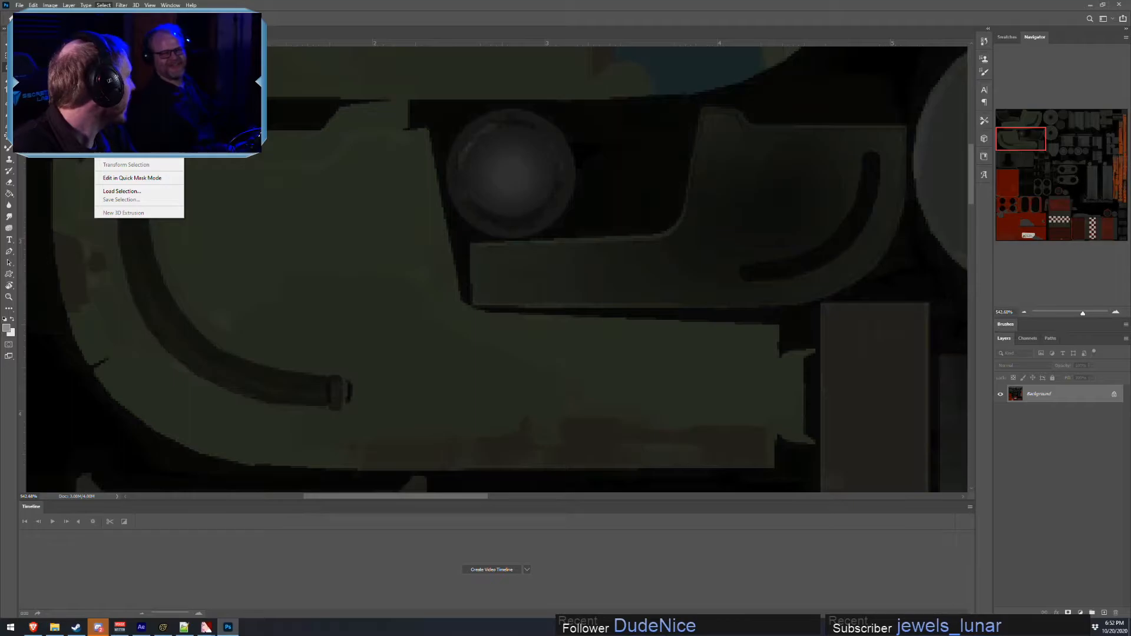
mouse_move(19, 5)
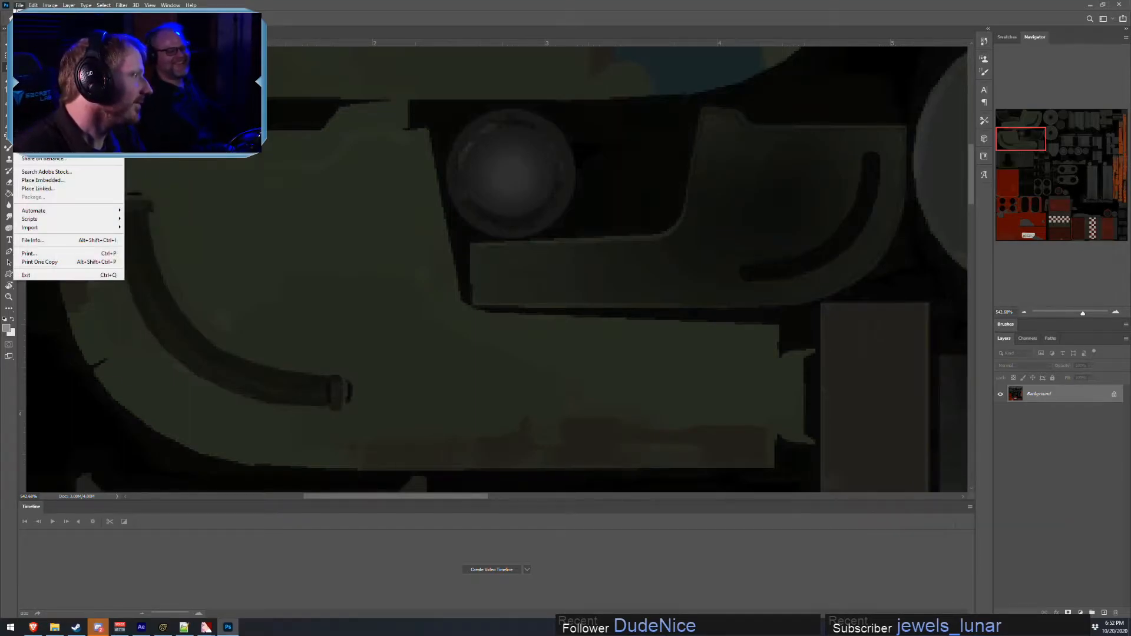
left_click(35, 111)
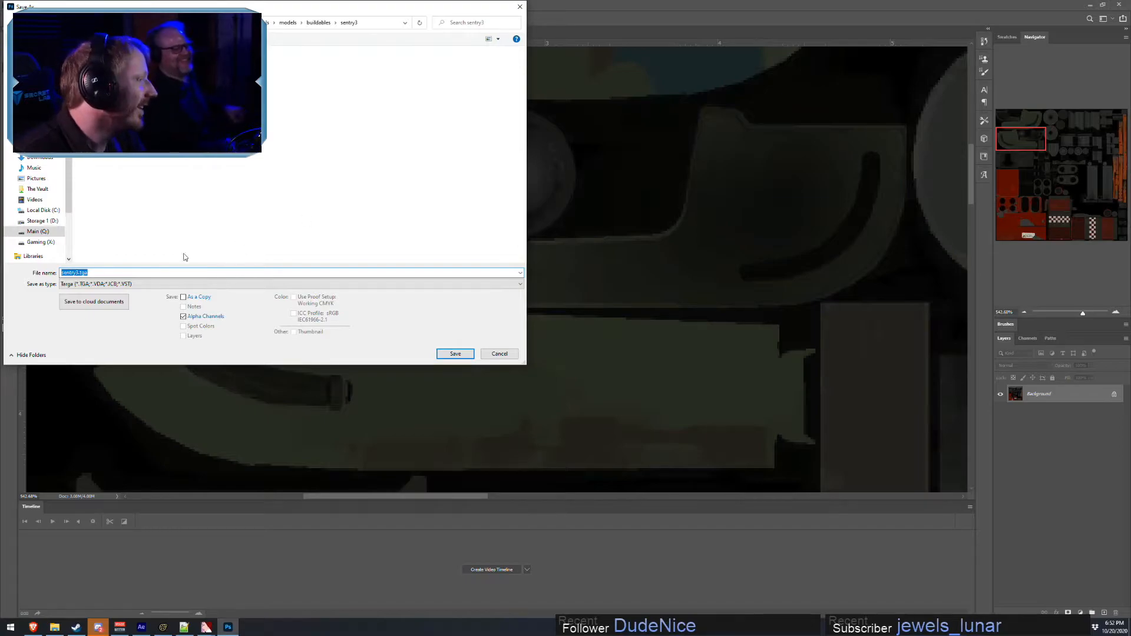
left_click(113, 284)
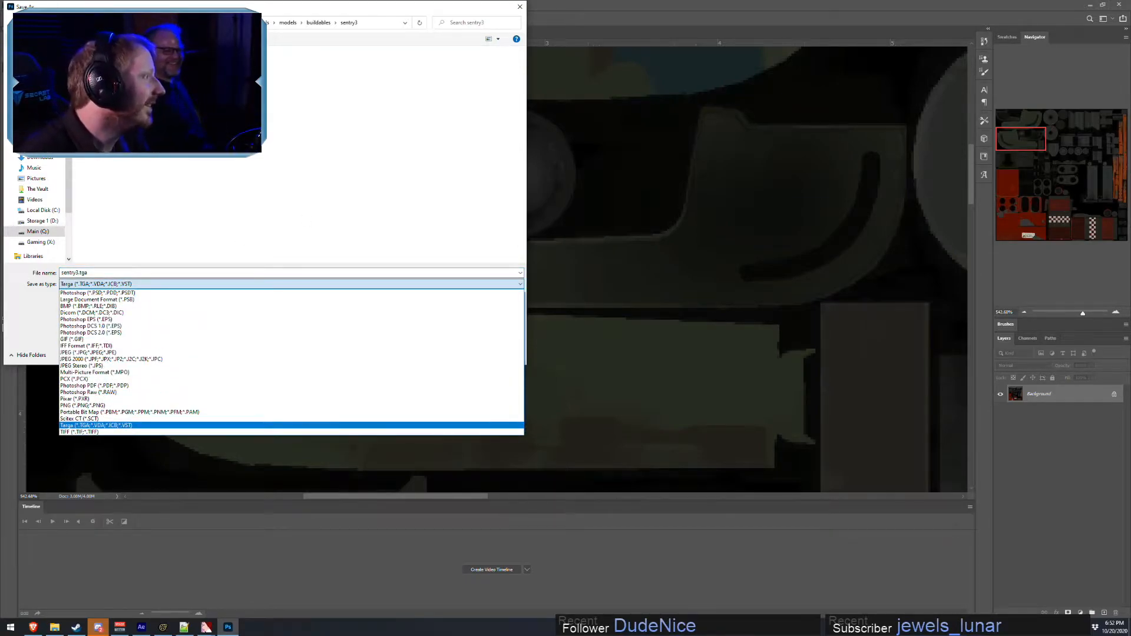
left_click(108, 284)
left_click(80, 273)
left_click(78, 272)
type("_nolight")
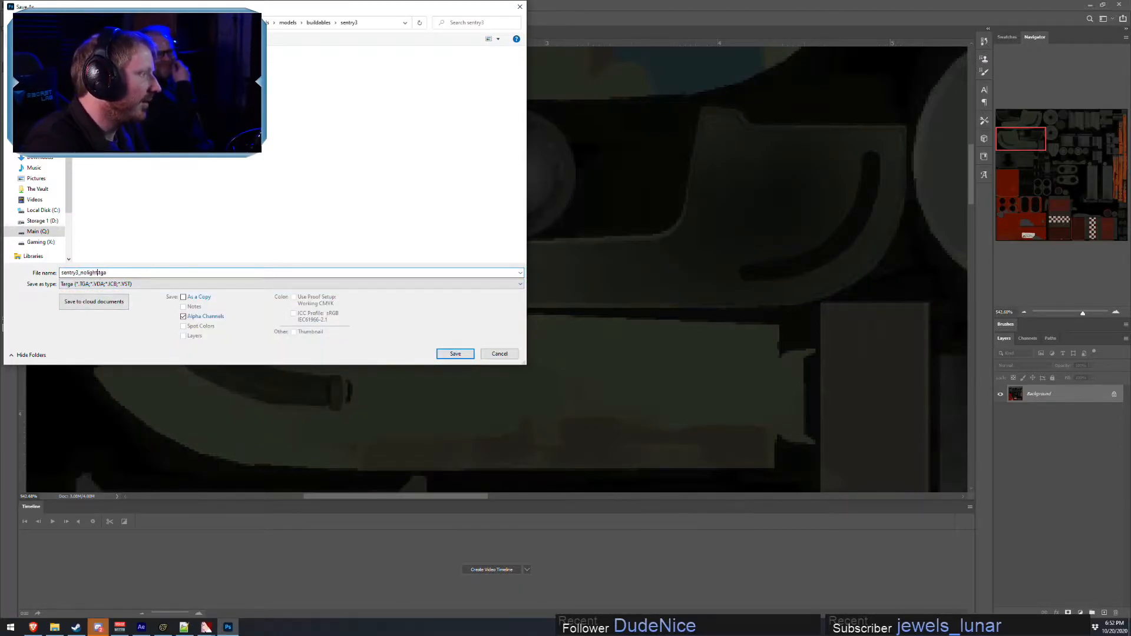
key("Return")
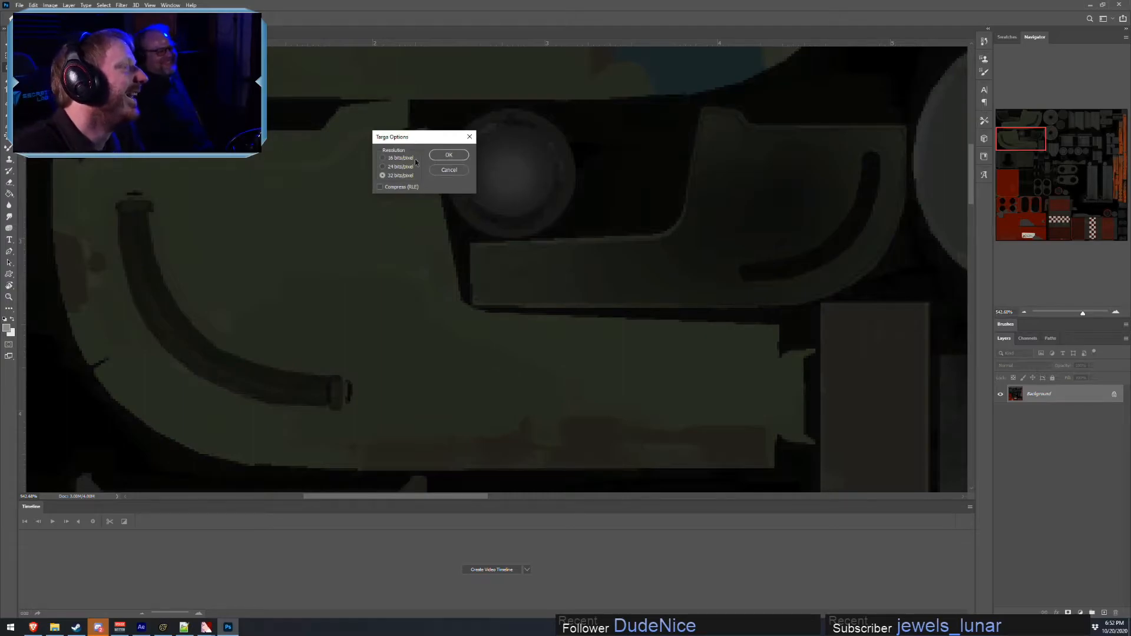
left_click(449, 155)
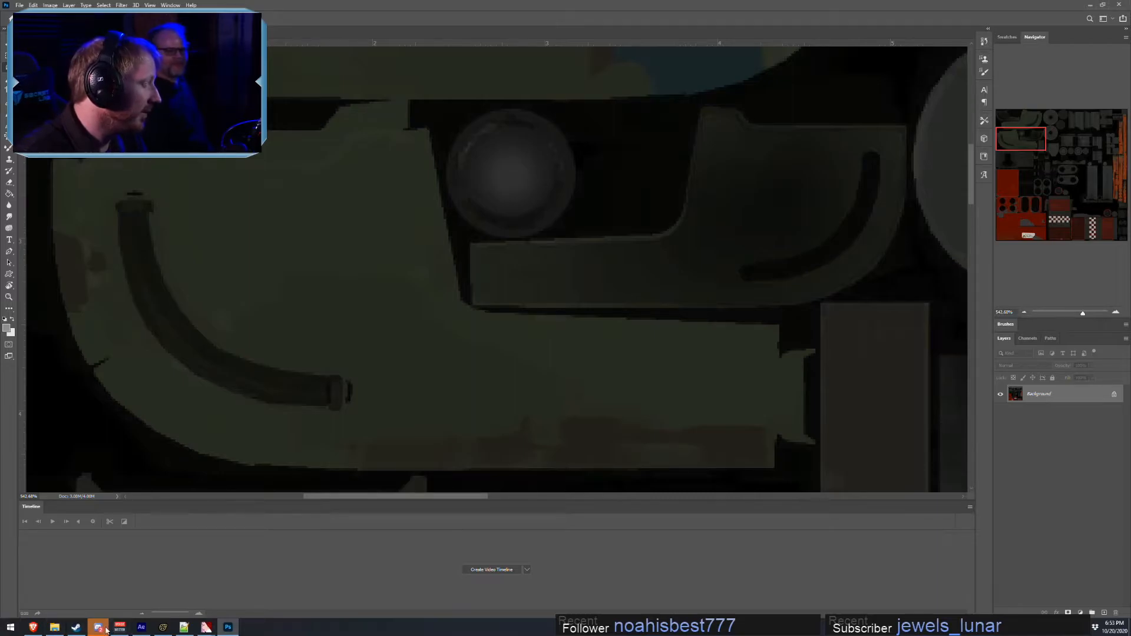
- Switch to VTFEdit and import sentry3_nolight.tga with normal map generation turned off
left_click(1090, 9)
double_click(118, 67)
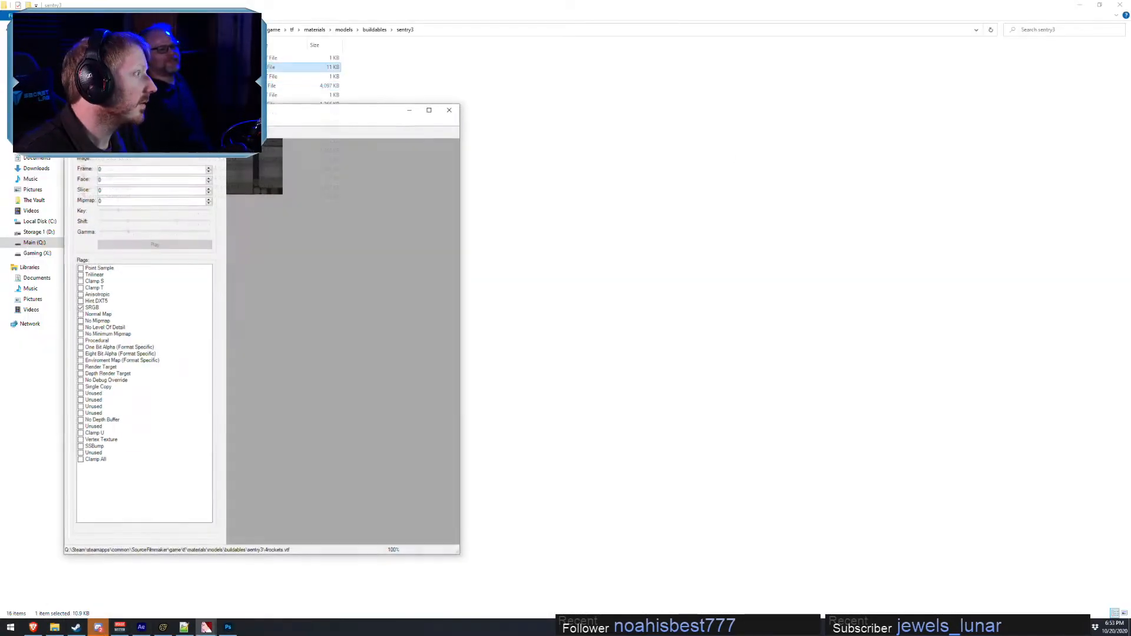
left_click(71, 120)
left_click(96, 179)
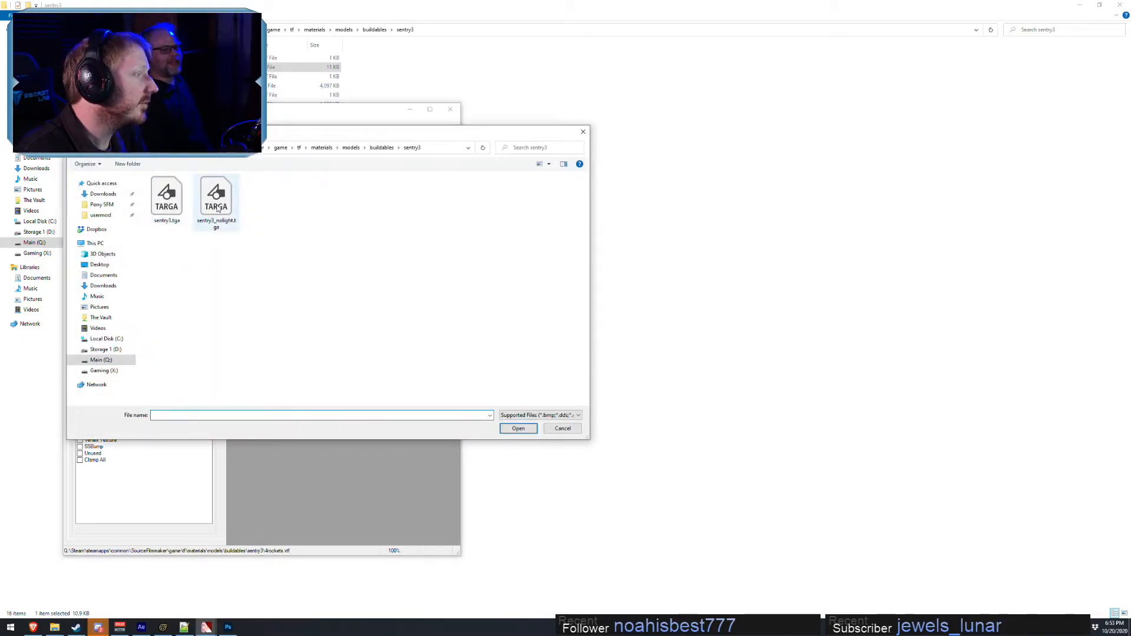
double_click(217, 208)
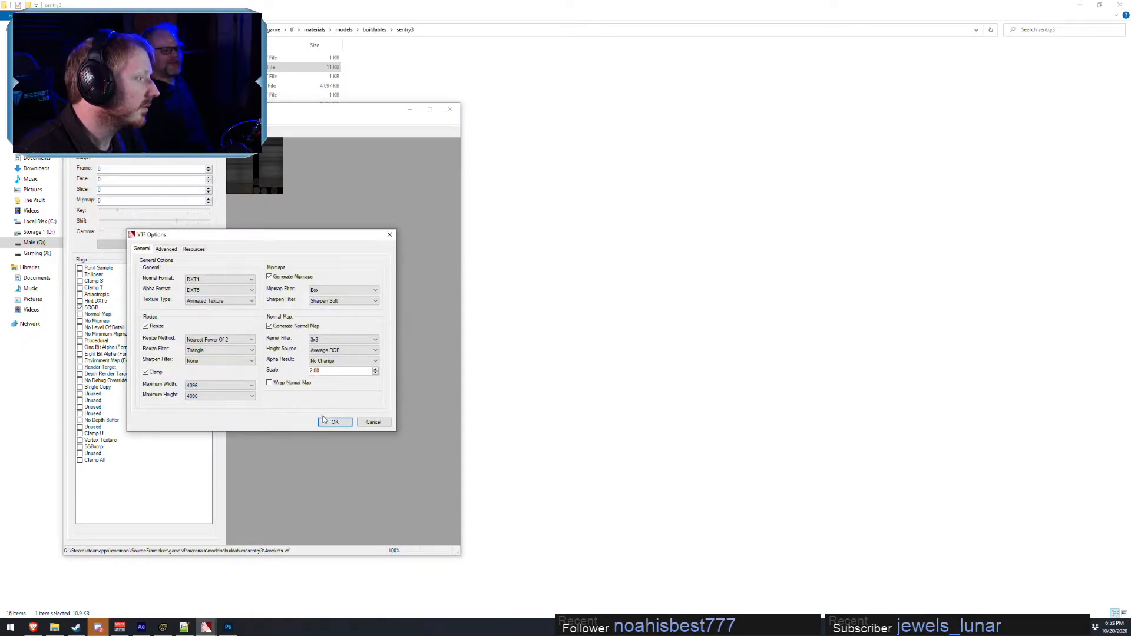
left_click(269, 325)
left_click(334, 422)
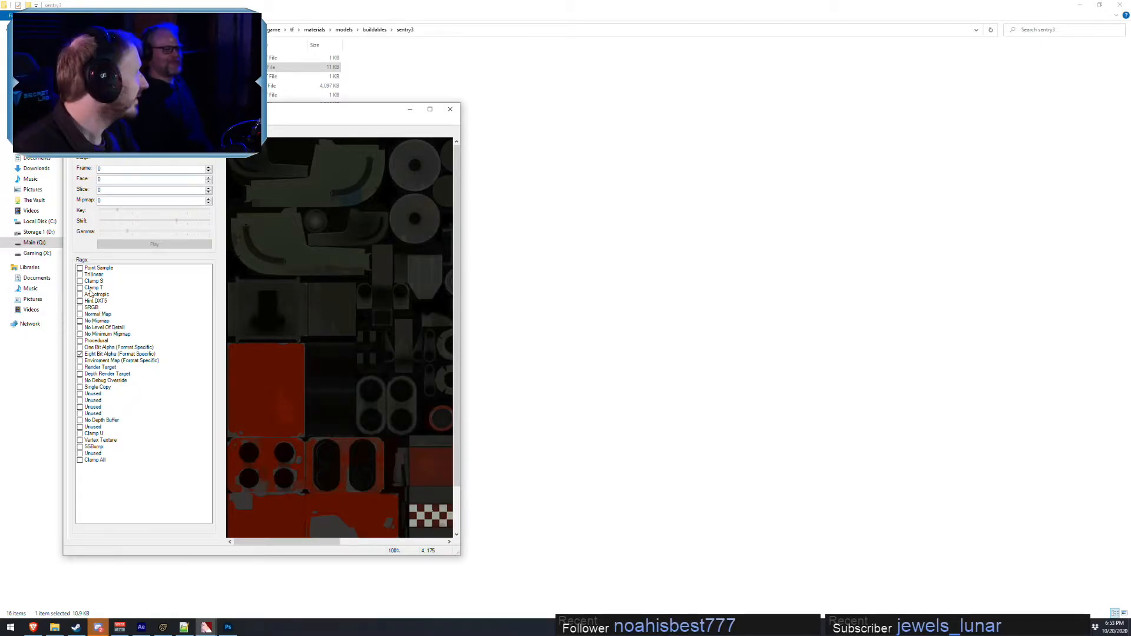
- Save the imported texture in the sentry3 materials folder as sentry3_nolight.vtf
left_click(71, 120)
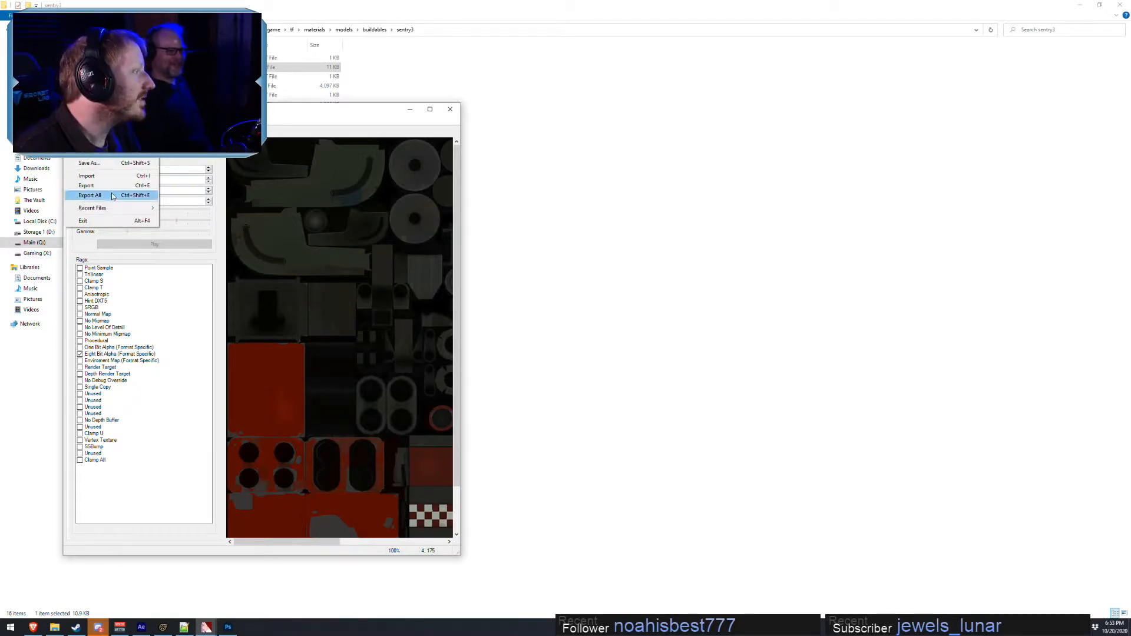
left_click(118, 163)
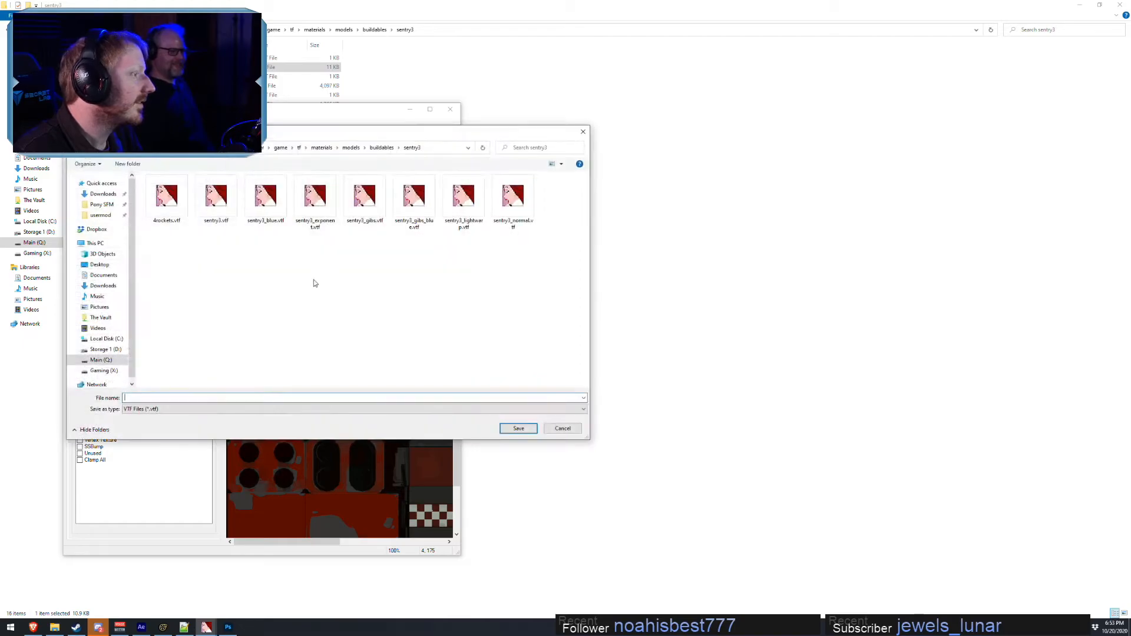
left_click(203, 205)
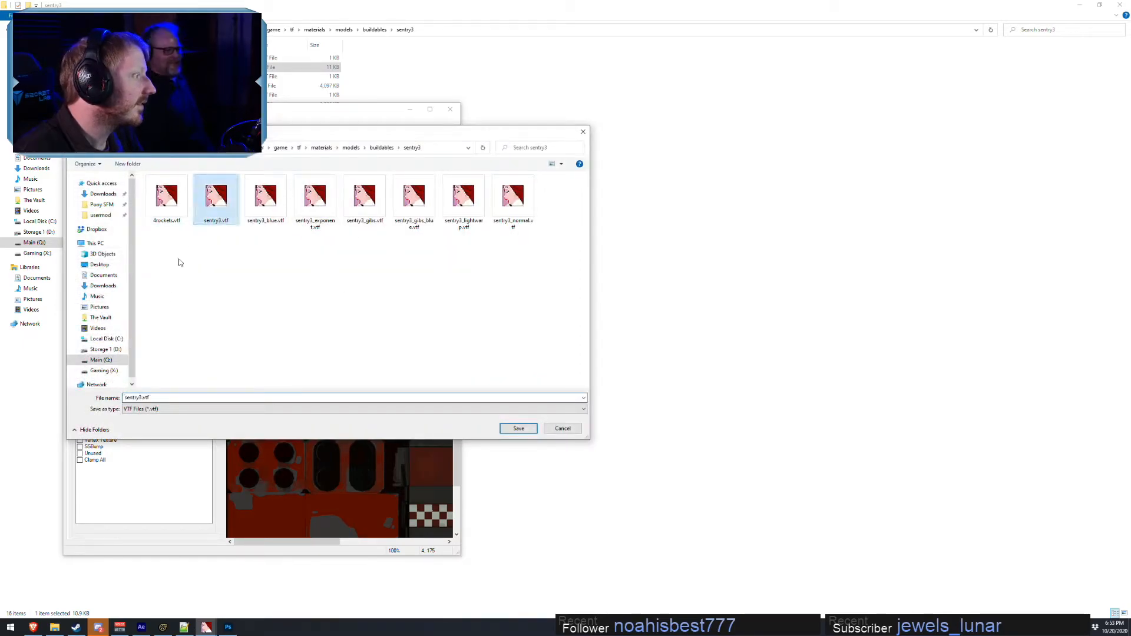
left_click(143, 399)
left_click(143, 399)
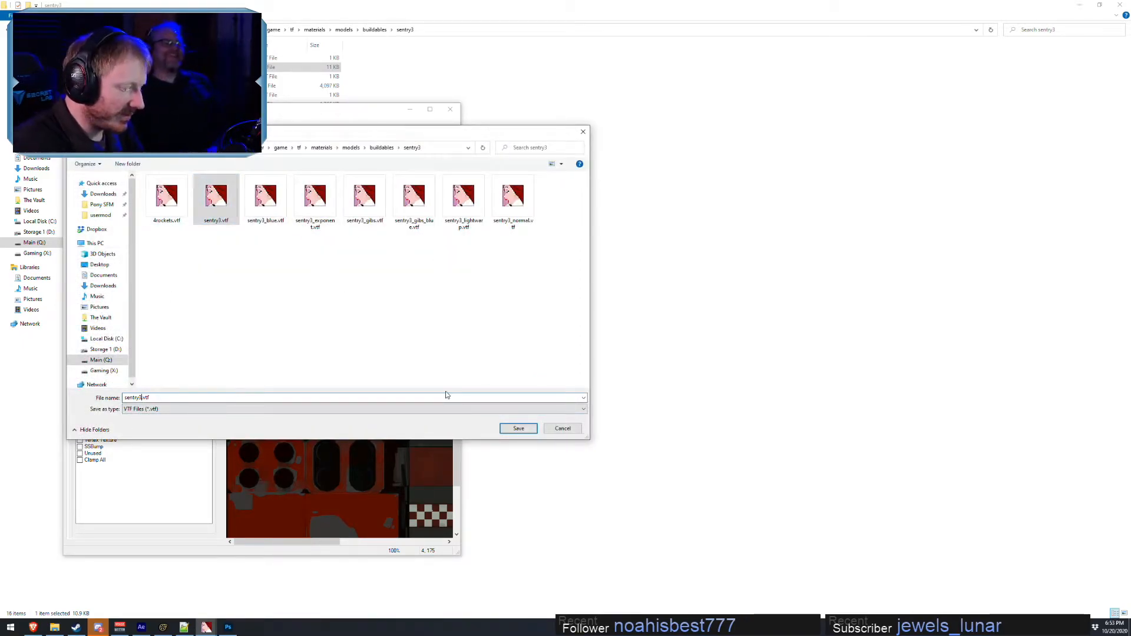
type("_")
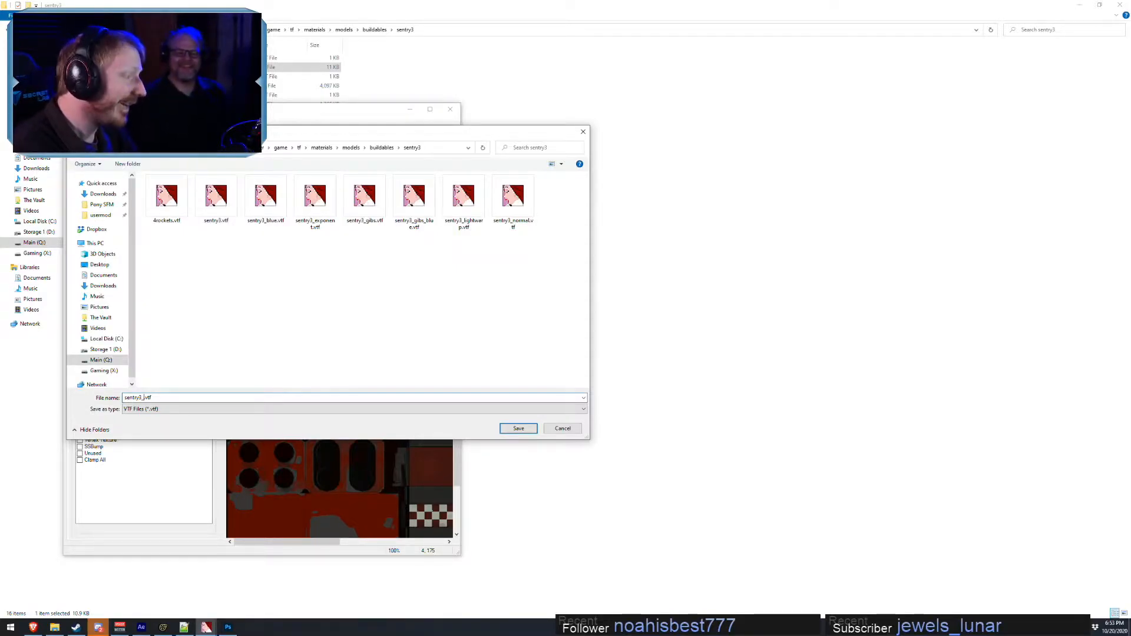
type("nolight")
key("Return")
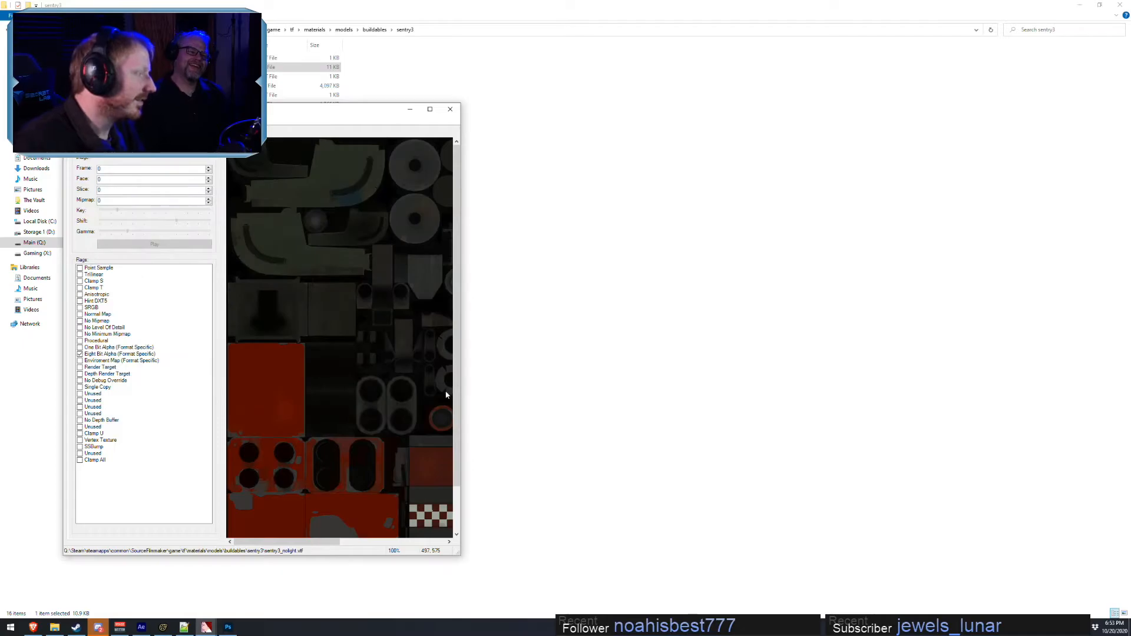
- Switch to Source Filmmaker and add a string attribute named $basetexture to the sentry3 material
left_click(163, 628)
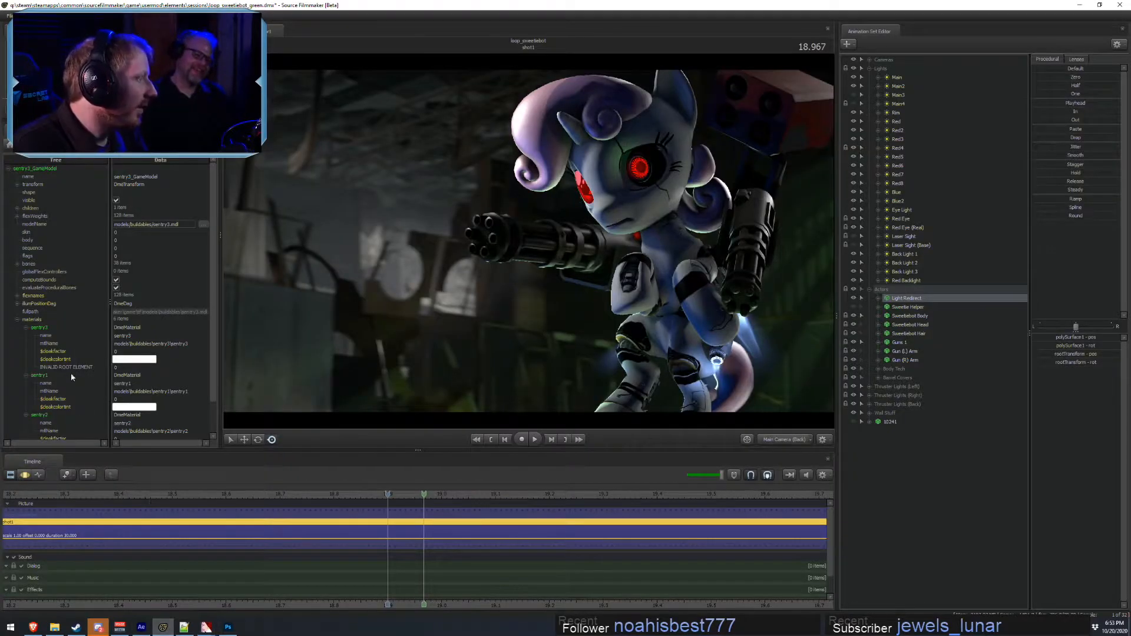
left_click(40, 328)
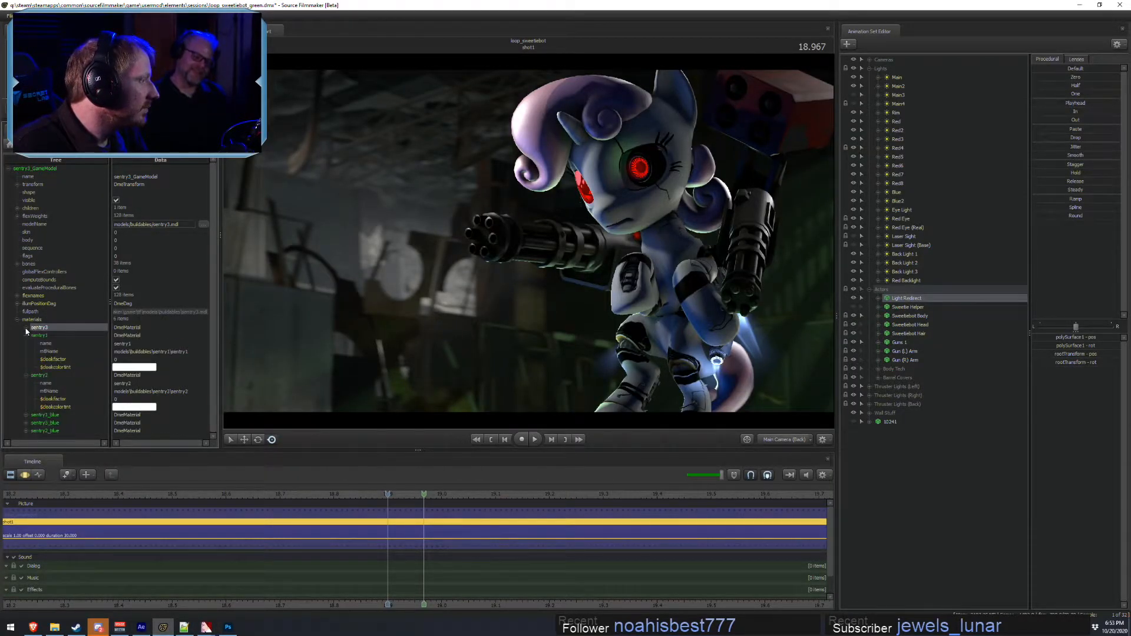
right_click(39, 330)
mouse_move(92, 396)
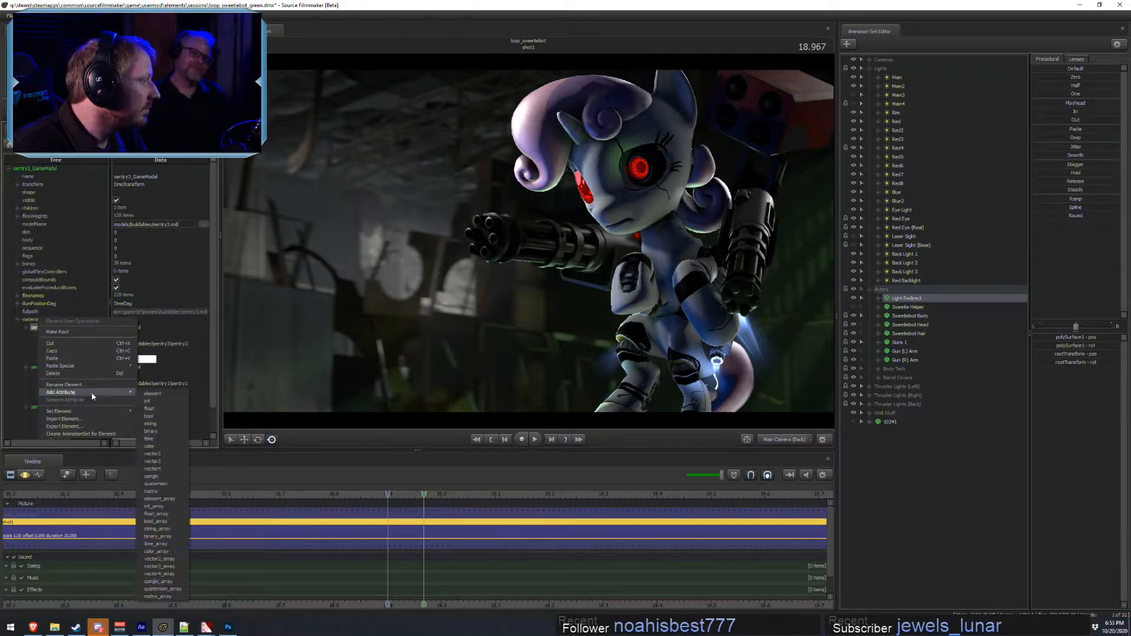
left_click(150, 424)
type("n")
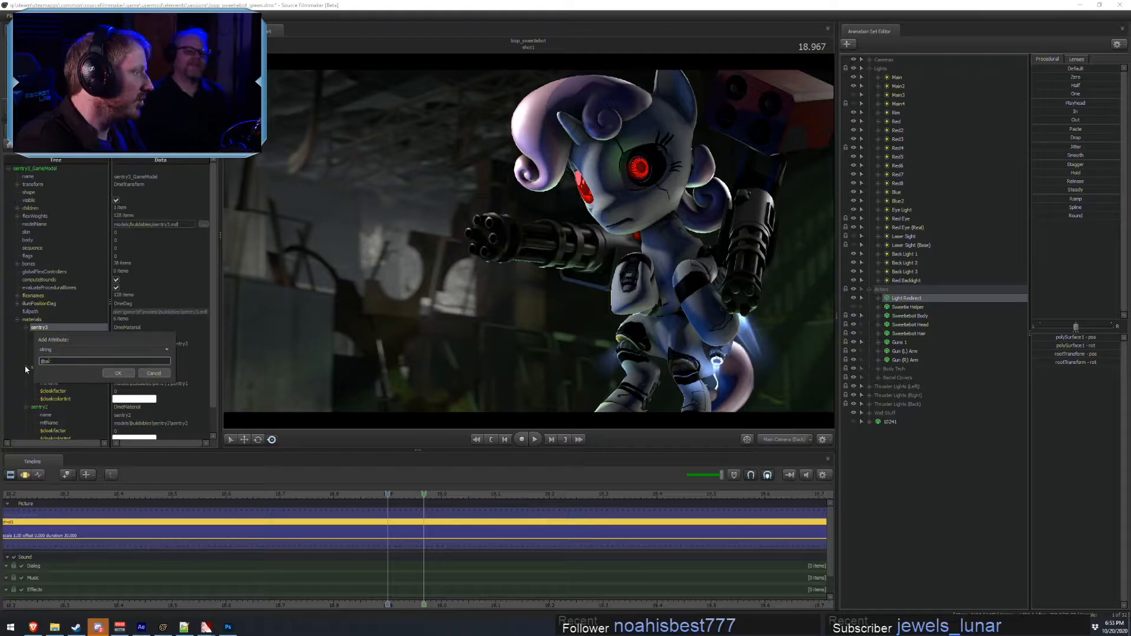
key("Return")
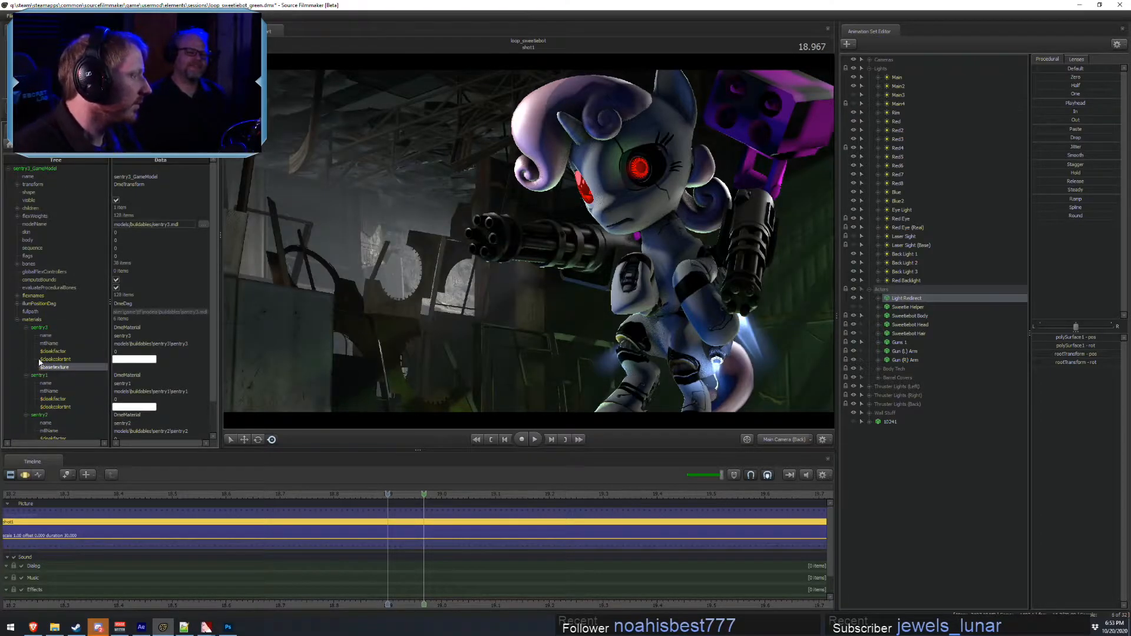
- Set the sentry3 material's $basetexture value to models\buildables\sentry3\sentry3_nolight
left_click(39, 375)
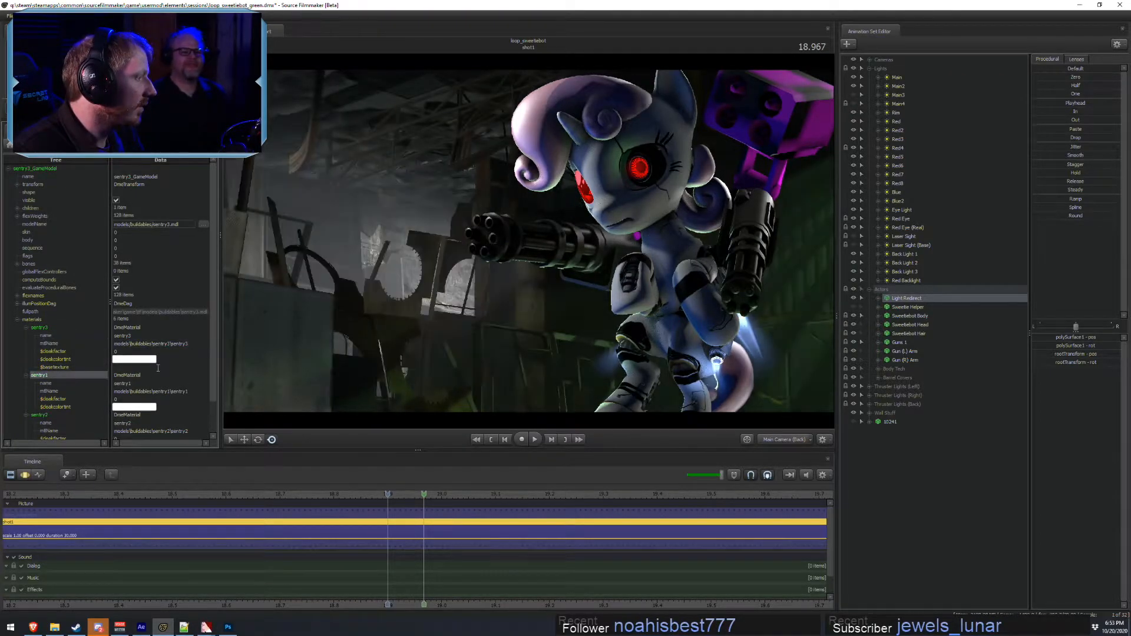
left_click(158, 368)
type("models\\buildables\\sentry3\\sentry3")
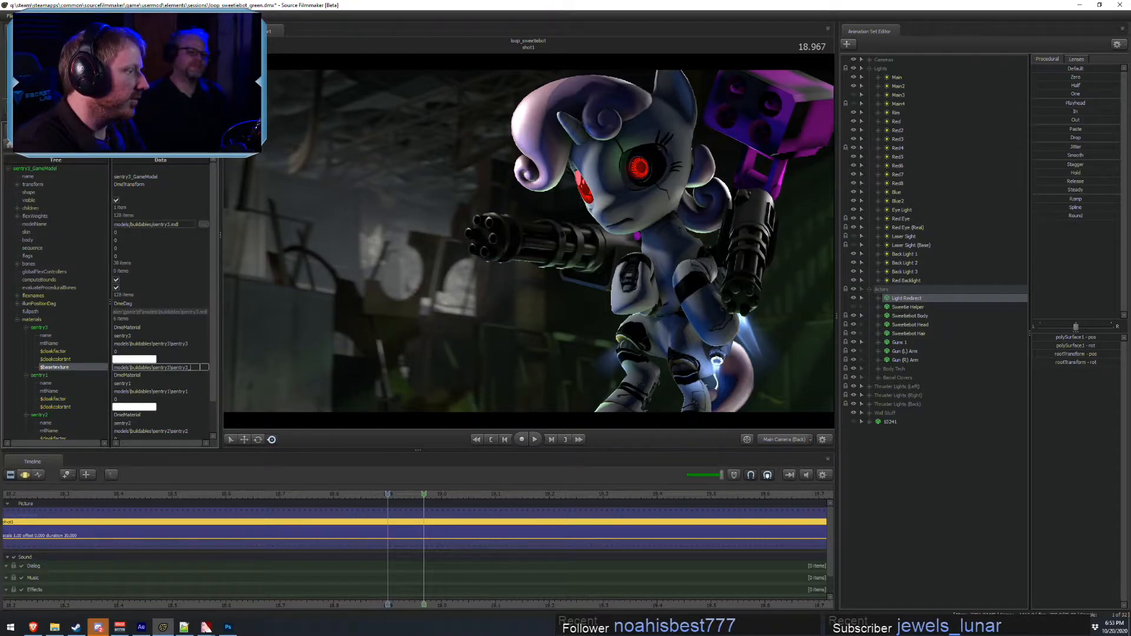
key("Return")
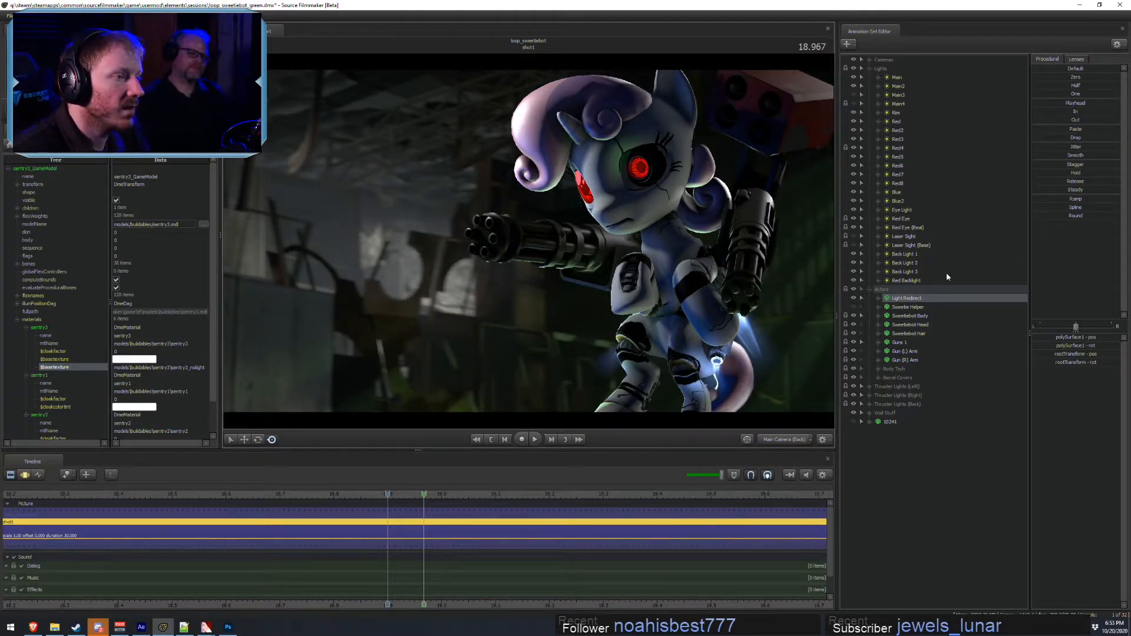
left_click(870, 290)
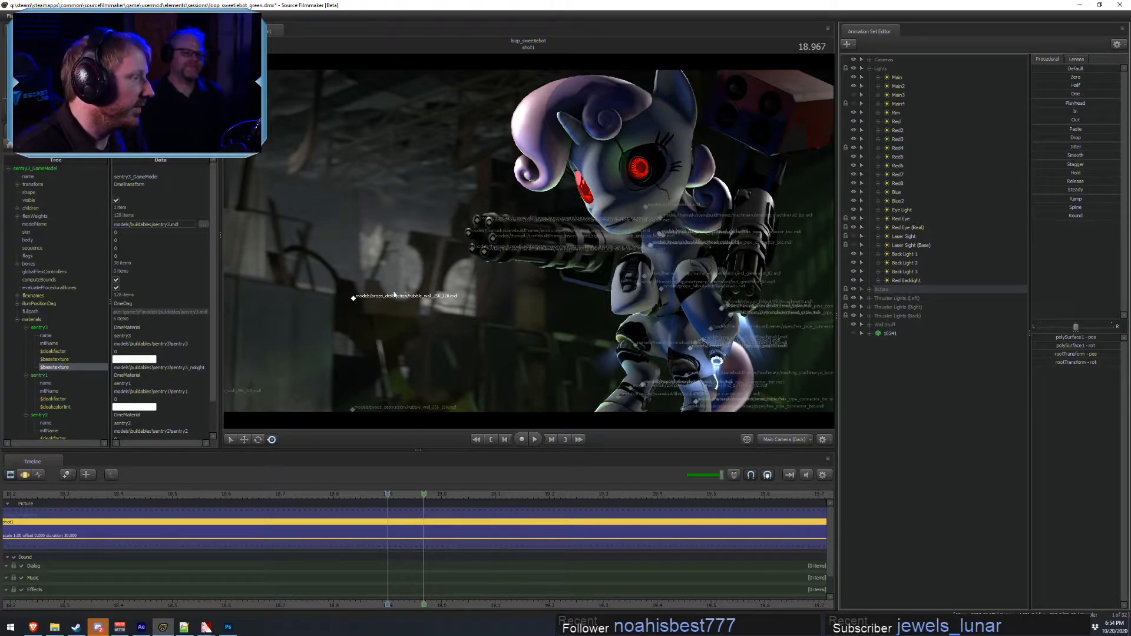
key("F5")
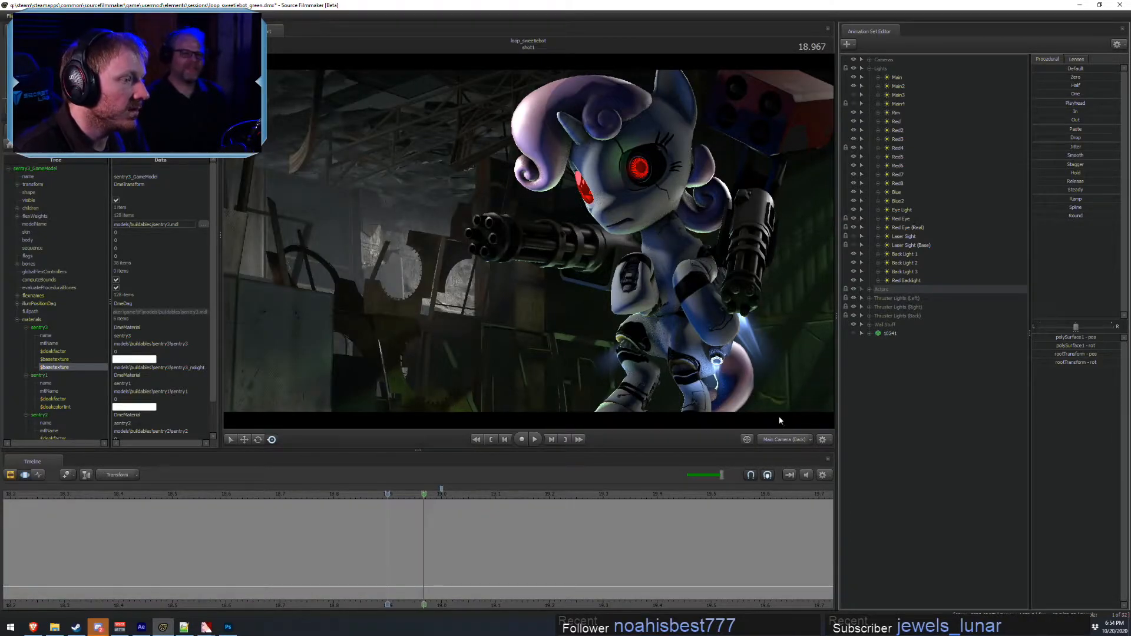
key("F2")
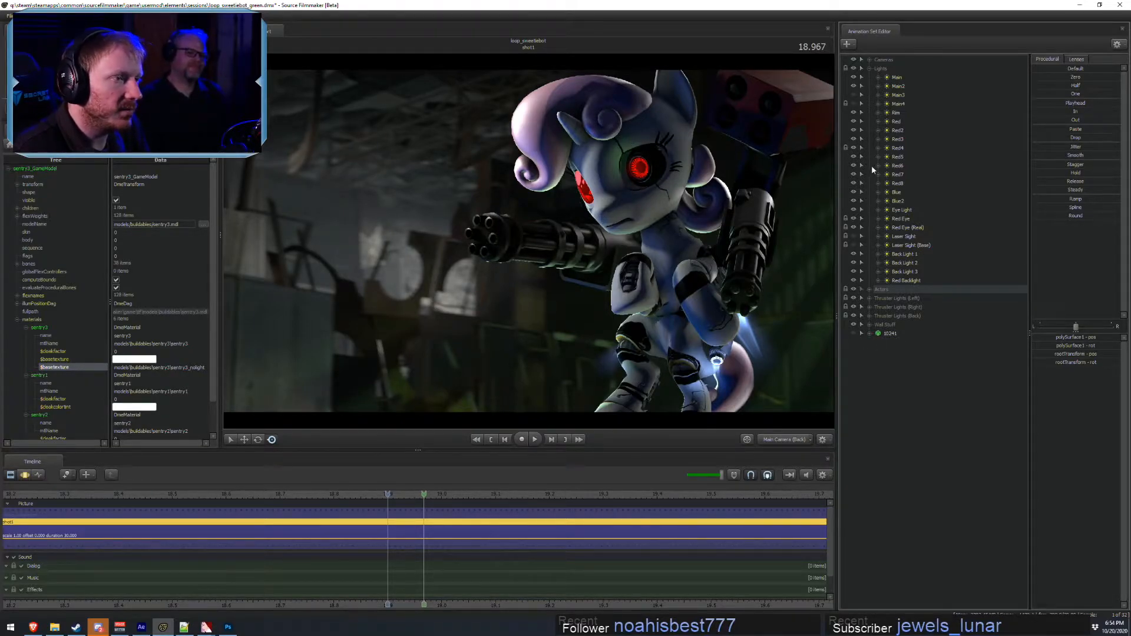
left_click(903, 229)
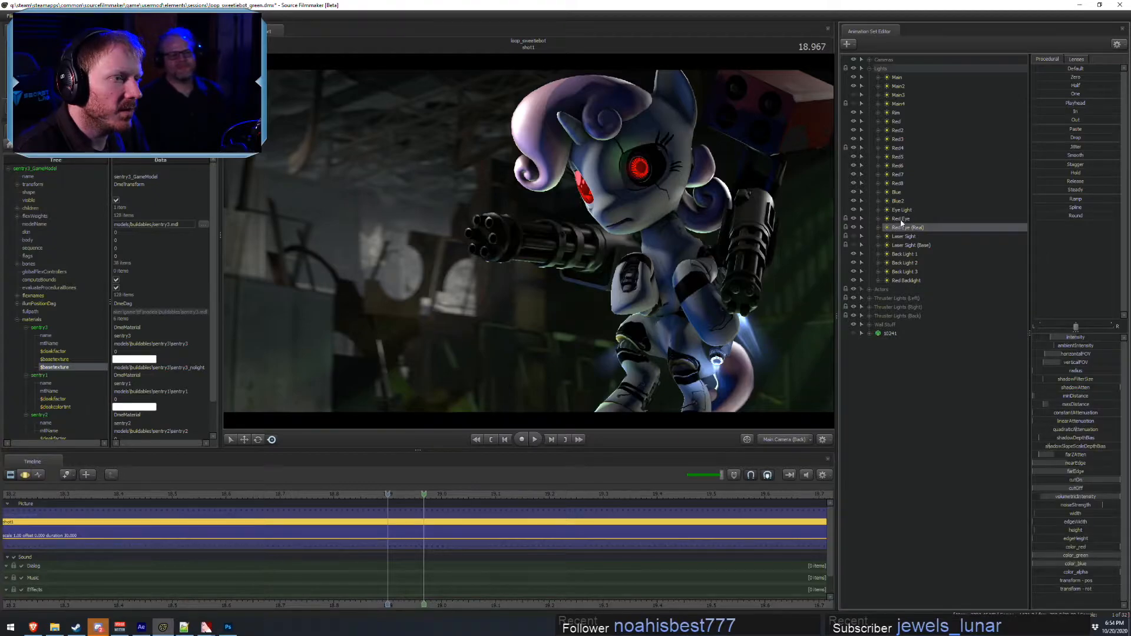
left_click(902, 219)
key("F4")
left_click_drag(1043, 556, 1104, 547)
key("ctrl+z")
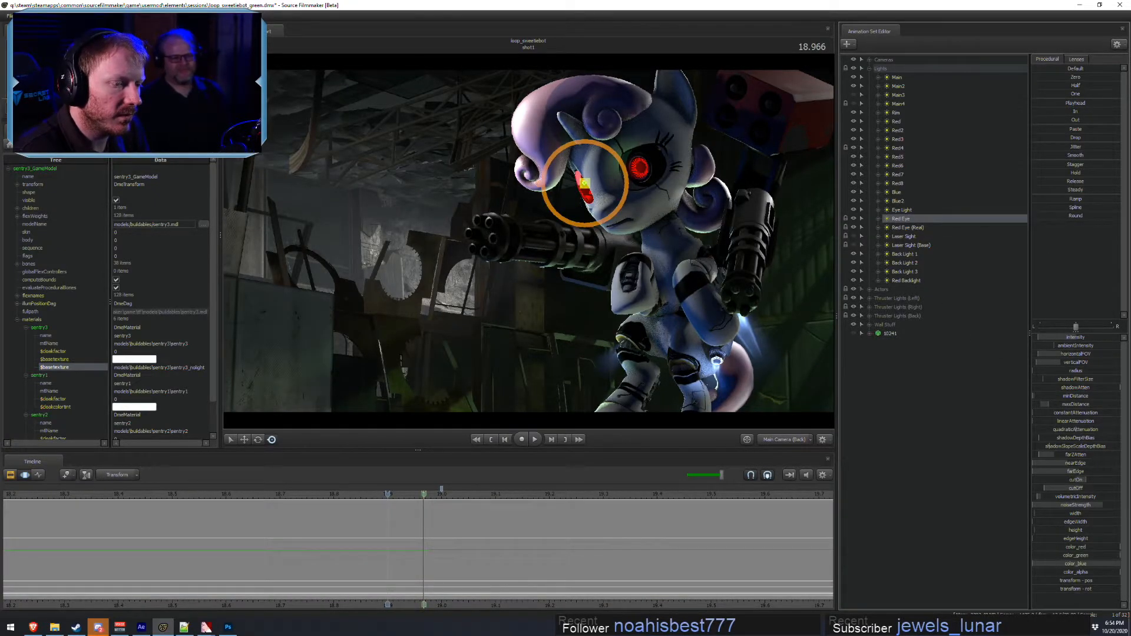
- Recolour the Red Eye light to green across the whole timeline by adjusting its colour channels
key("F2")
left_click(725, 565)
key("F3")
key("ctrl+a")
mouse_move(1057, 563)
left_mouse_down()
mouse_move(1129, 561)
mouse_move(1033, 548)
left_mouse_up()
key("F2")
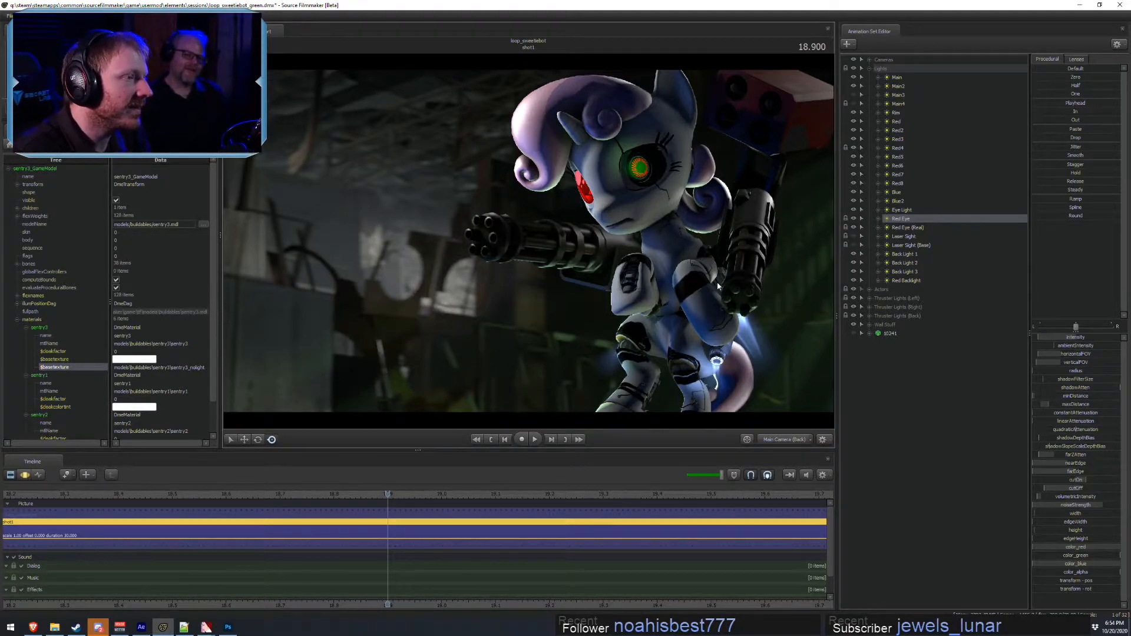
key("F3")
key("F2")
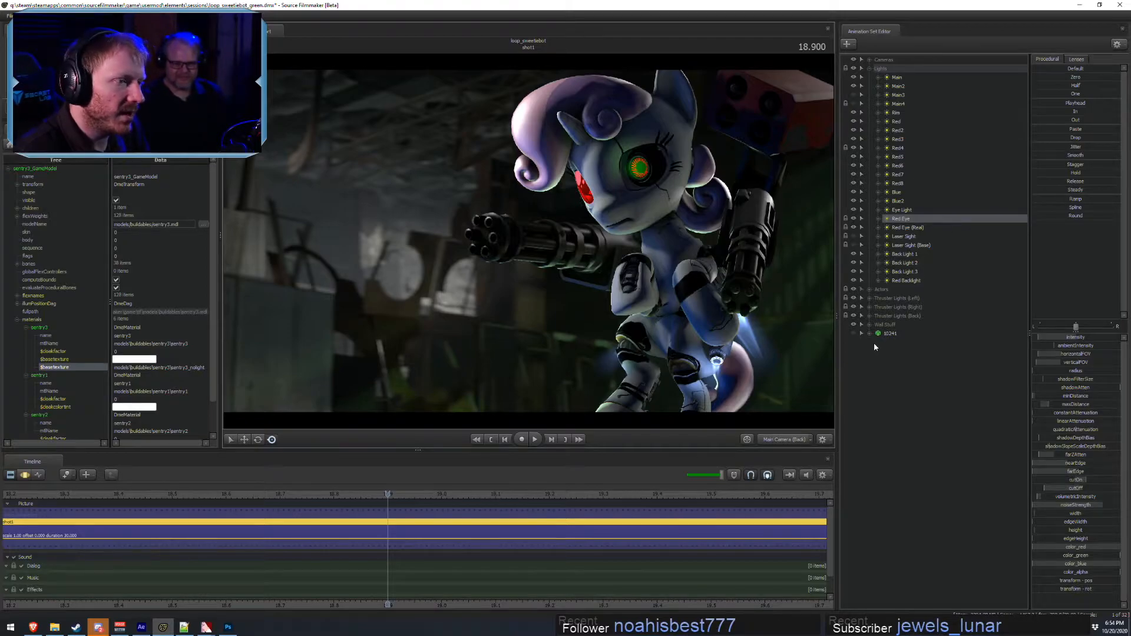
- Show the Sweetiebot Head's game model in the Element Viewer and expand its materials list
left_click(871, 290)
right_click(914, 326)
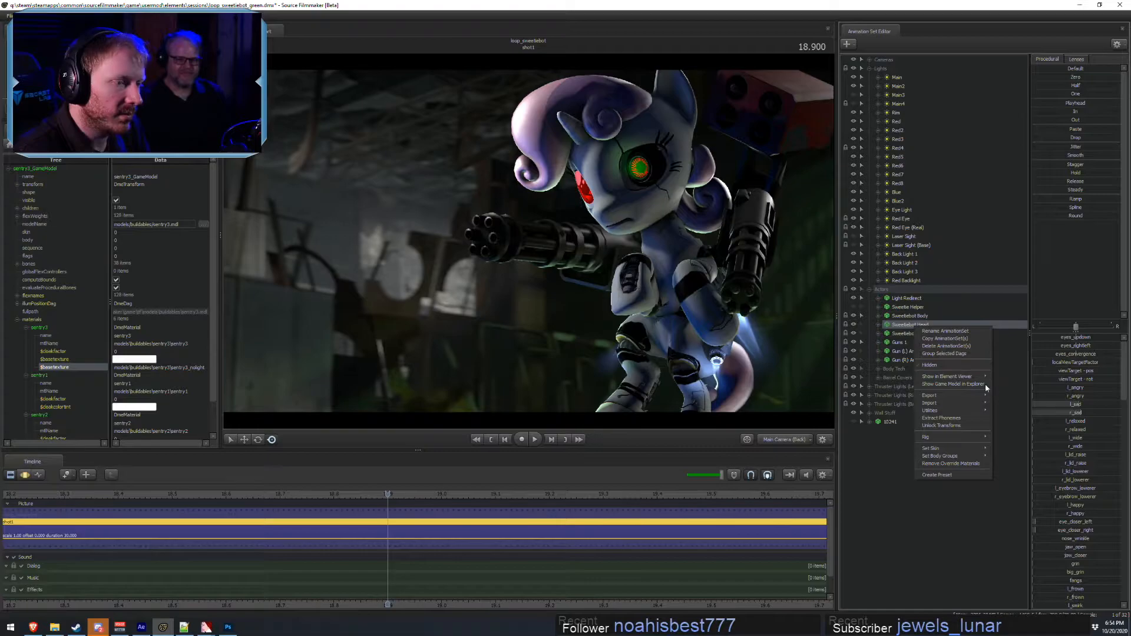
left_click(1012, 378)
left_click(16, 360)
scroll(35, 404, "down", 5)
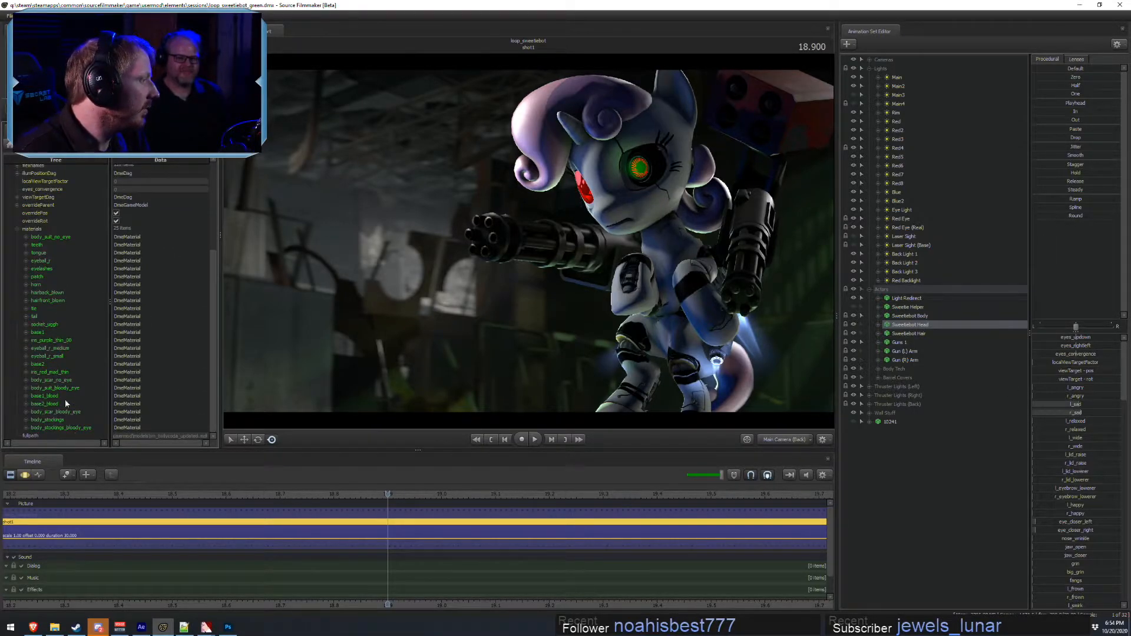
- Expand the iris_red_mad_thin material and copy its mtlName path
left_click(52, 373)
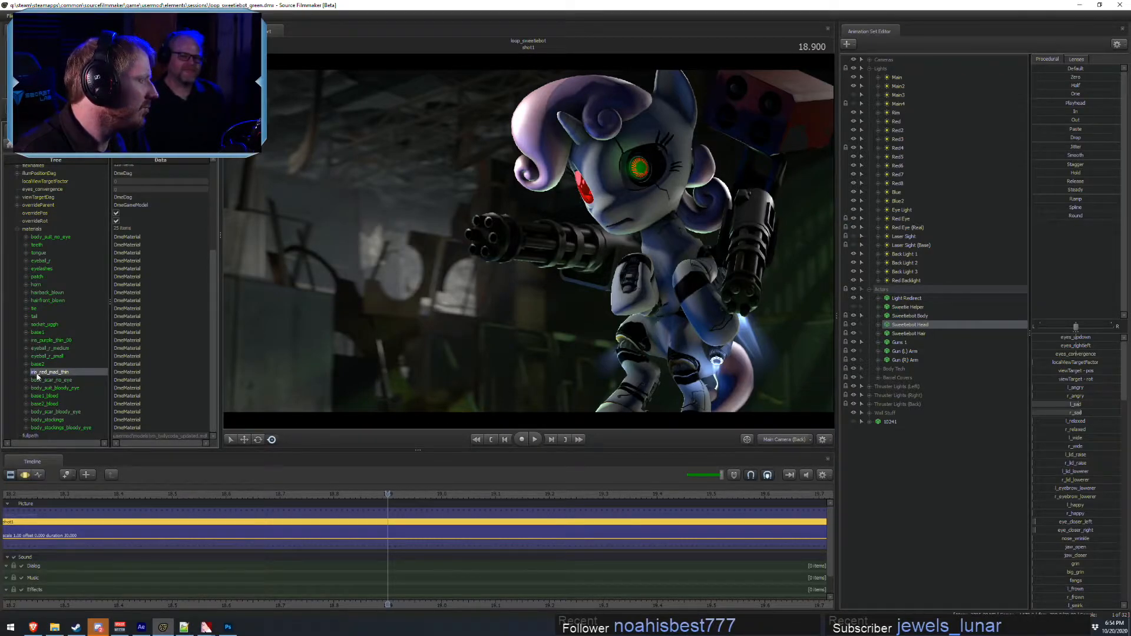
left_click(27, 372)
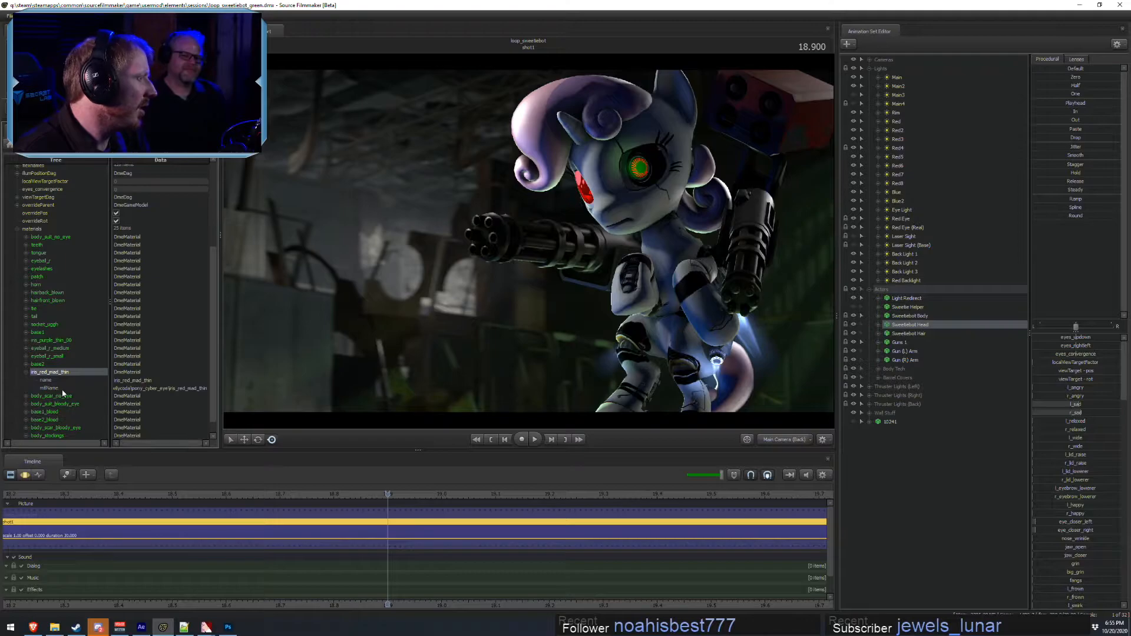
double_click(176, 388)
key("ctrl+c")
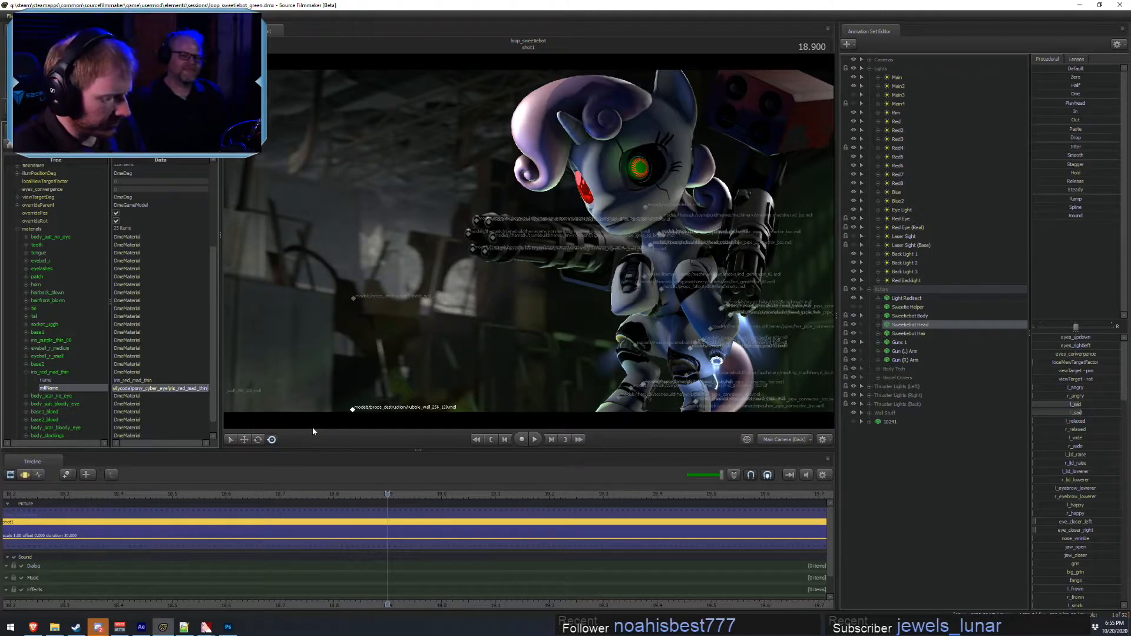
- Show the Sweetiebot Head's model file in File Explorer and go to the usermod materials folder
right_click(906, 325)
left_click(826, 294)
key("alt+Tab")
left_click(377, 29)
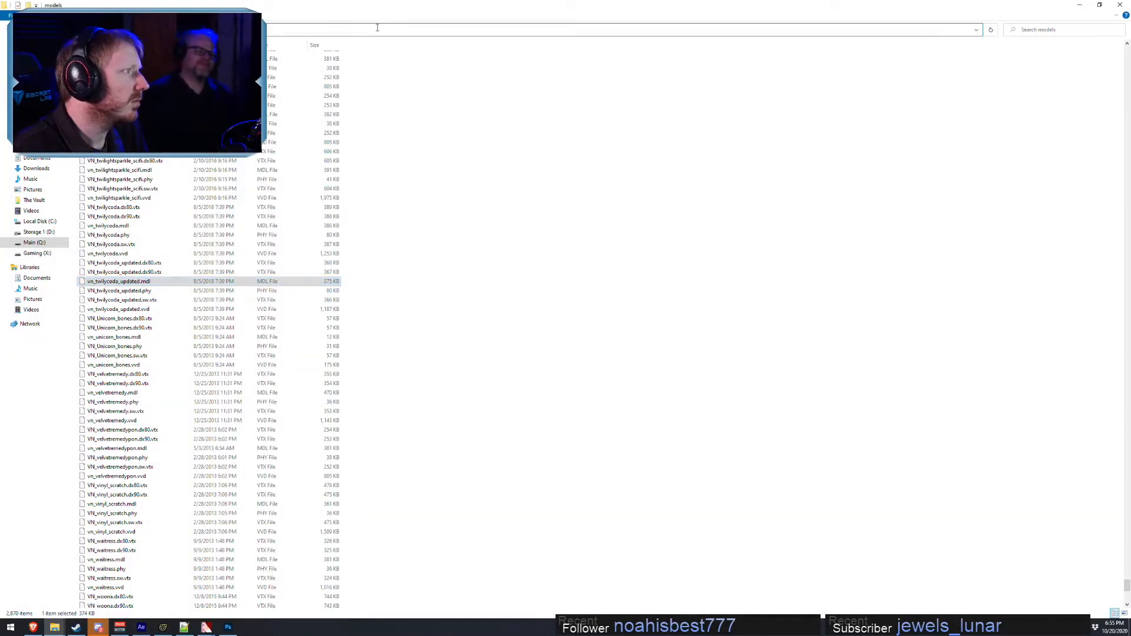
key("ctrl+v")
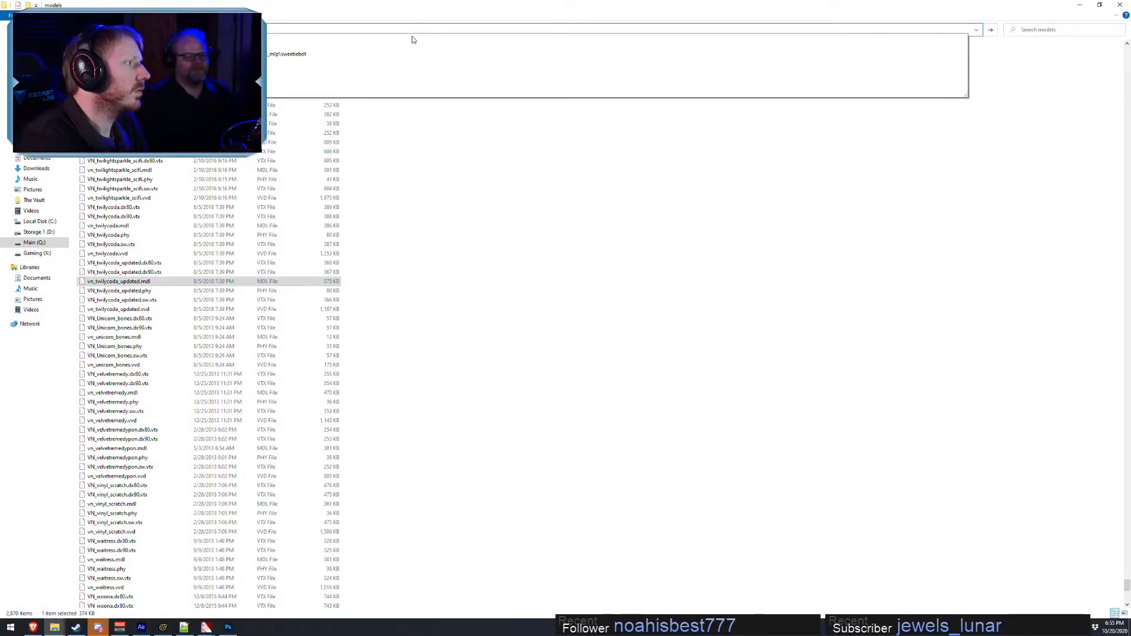
key("Return")
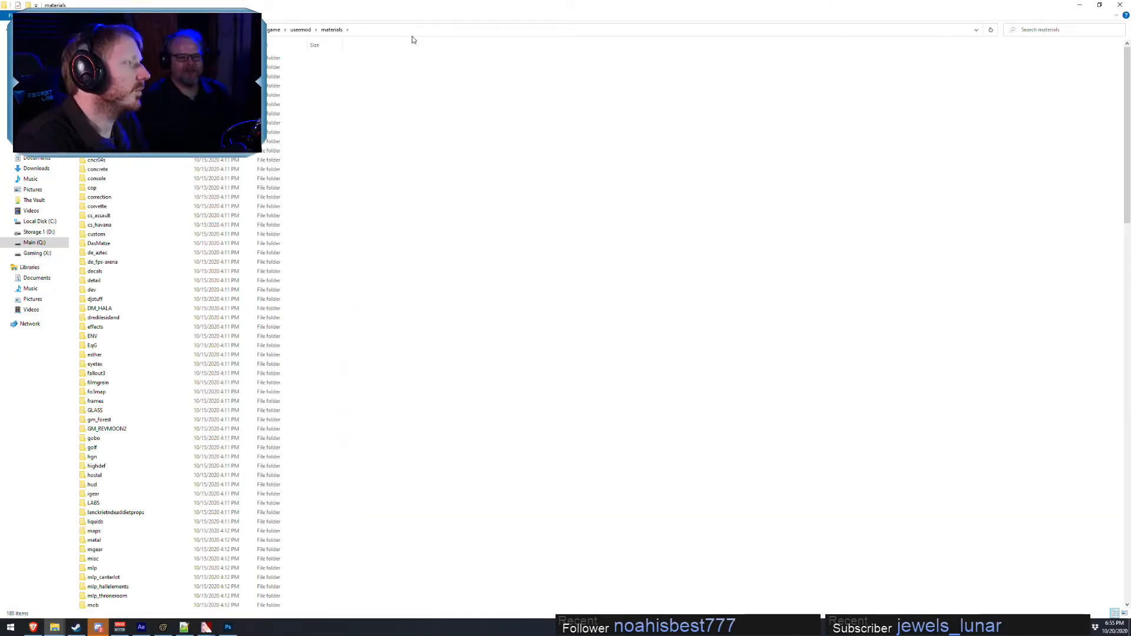
- Open the pony_cyber_eye folder inside the usermod materials using the copied material path without the iris file name
left_click(440, 28)
key("ctrl+v")
key("ctrl+v")
key("BackSpace")
key("BackSpace")
key("BackSpace")
key("BackSpace")
key("BackSpace")
key("BackSpace")
key("BackSpace")
key("BackSpace")
key("BackSpace")
key("BackSpace")
key("BackSpace")
key("BackSpace")
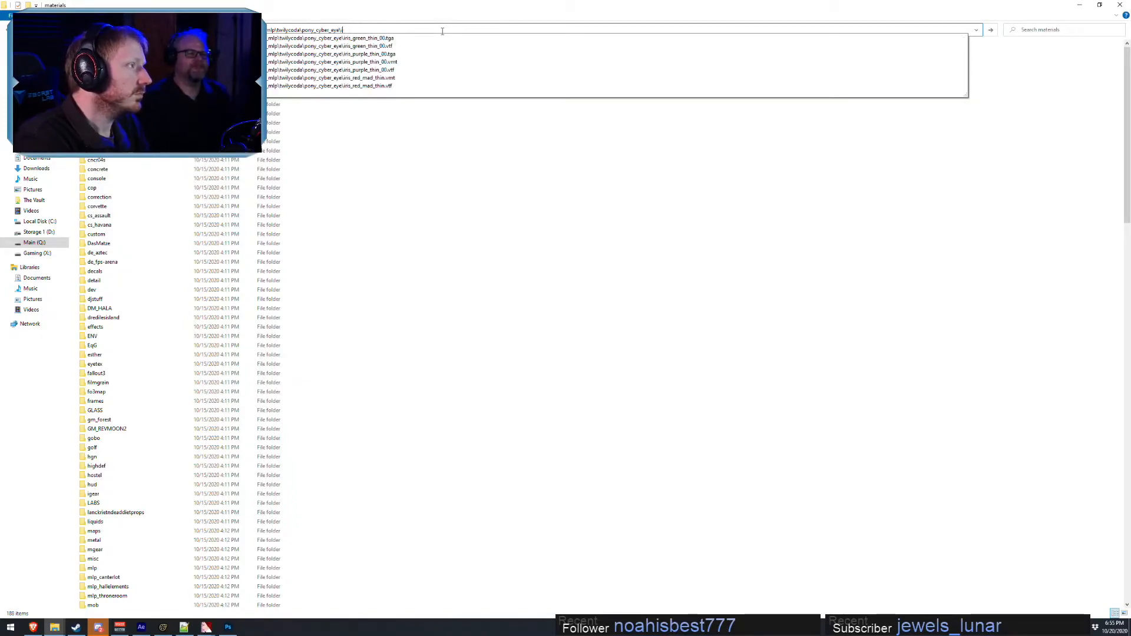
key("Return")
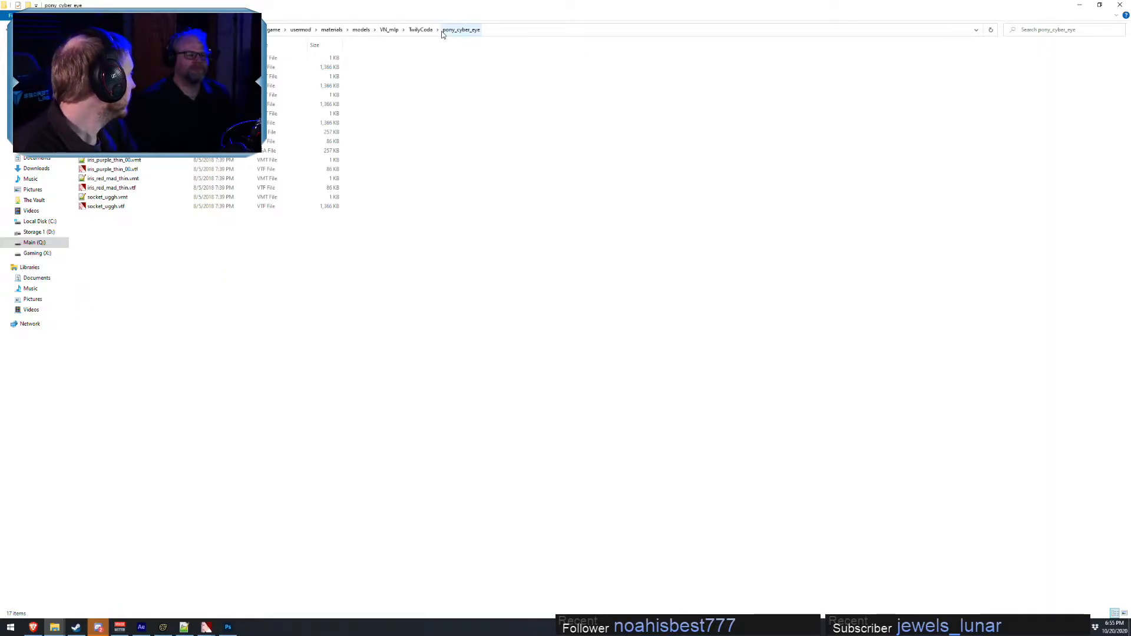
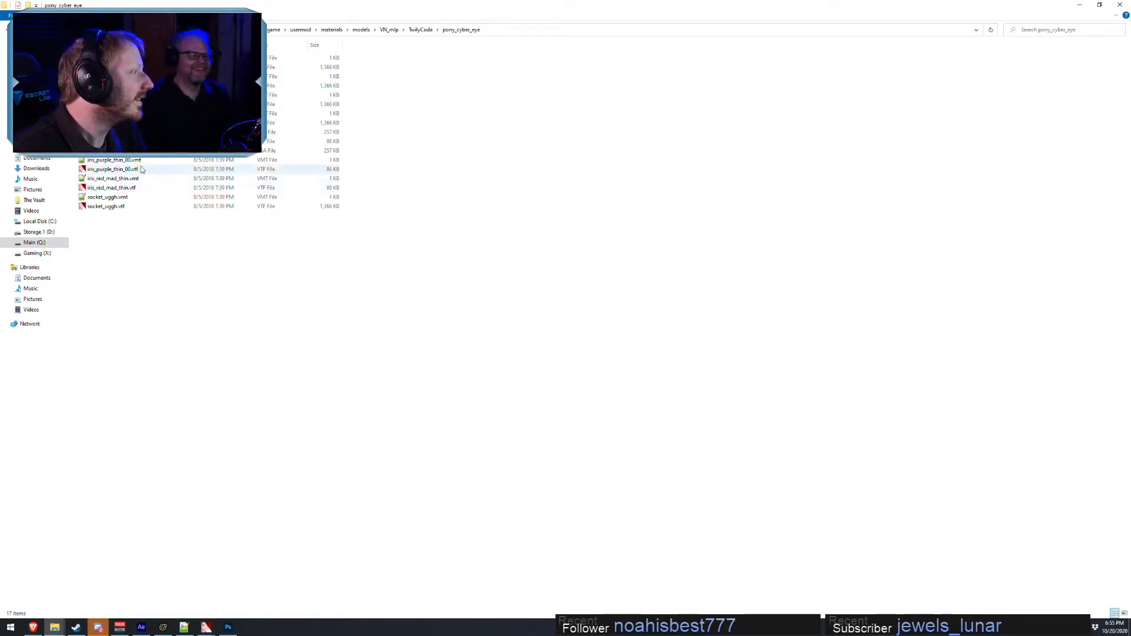
- Select the green iris texture file, and try skin 1 on the Sweetiebot Head in Source Filmmaker
left_click(142, 142)
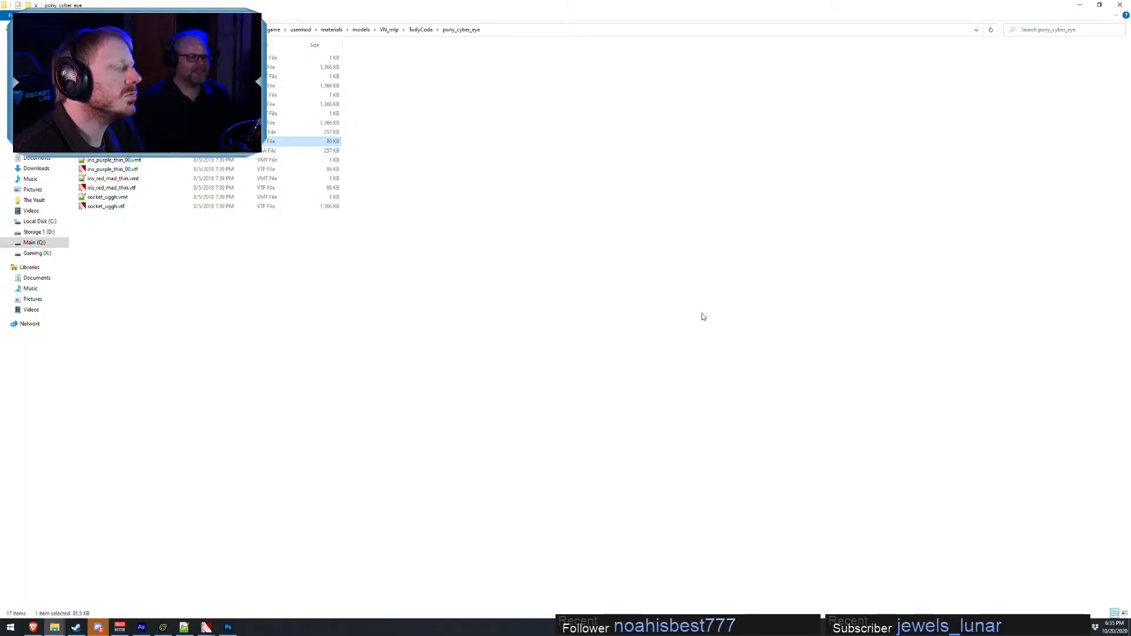
key("alt+Tab")
right_click(911, 330)
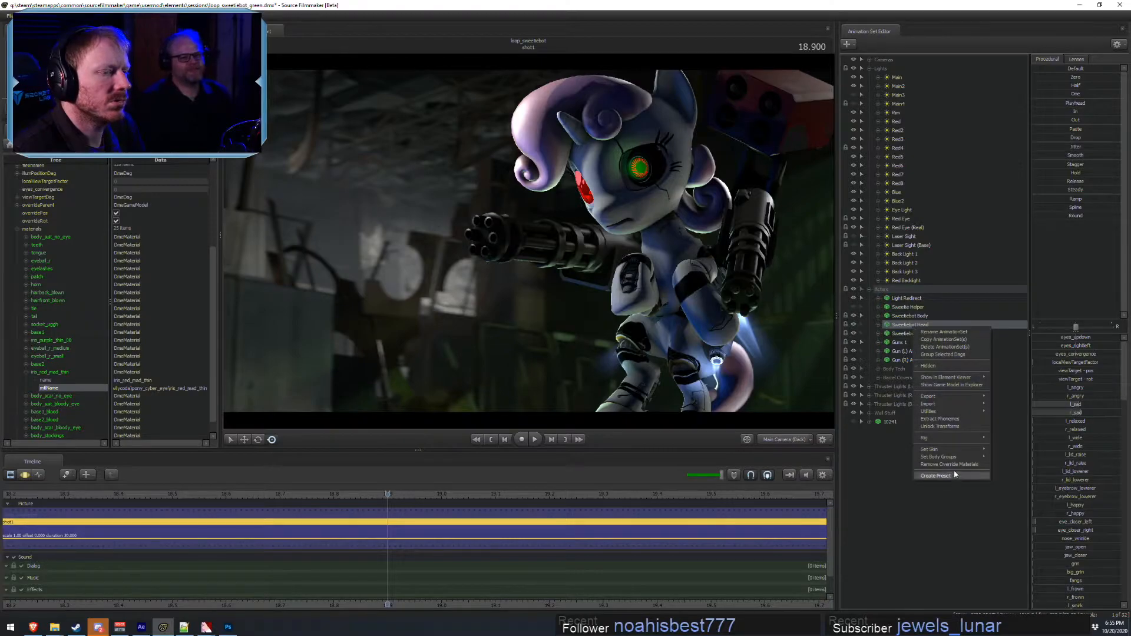
mouse_move(949, 451)
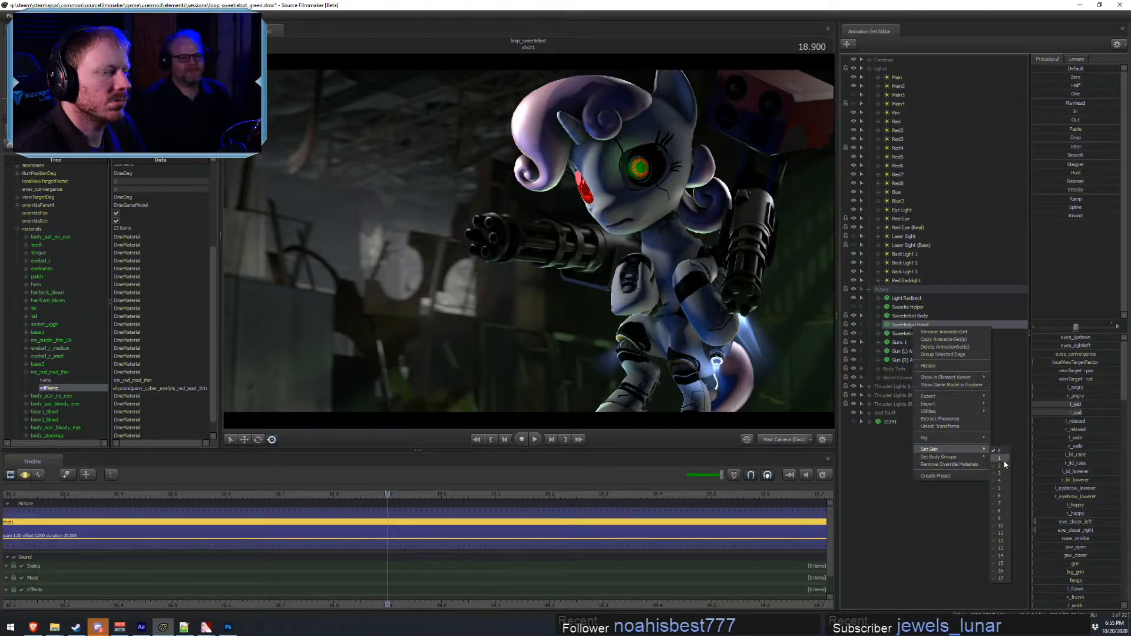
left_click(1004, 460)
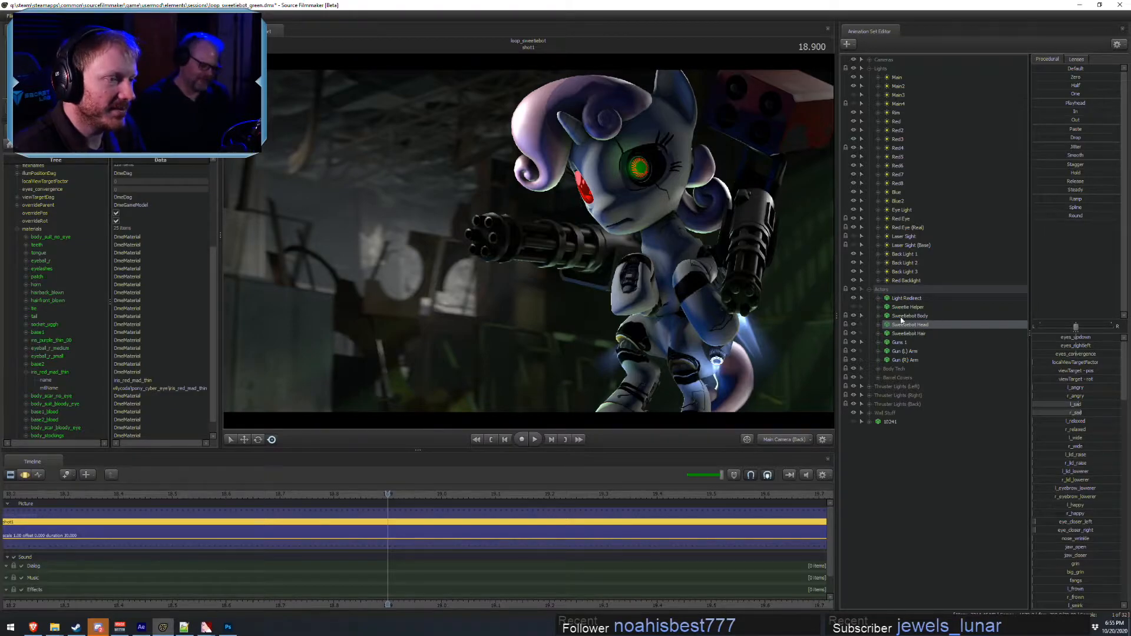
- Hide the Sweetiebot Body briefly and show it again
left_click(854, 317)
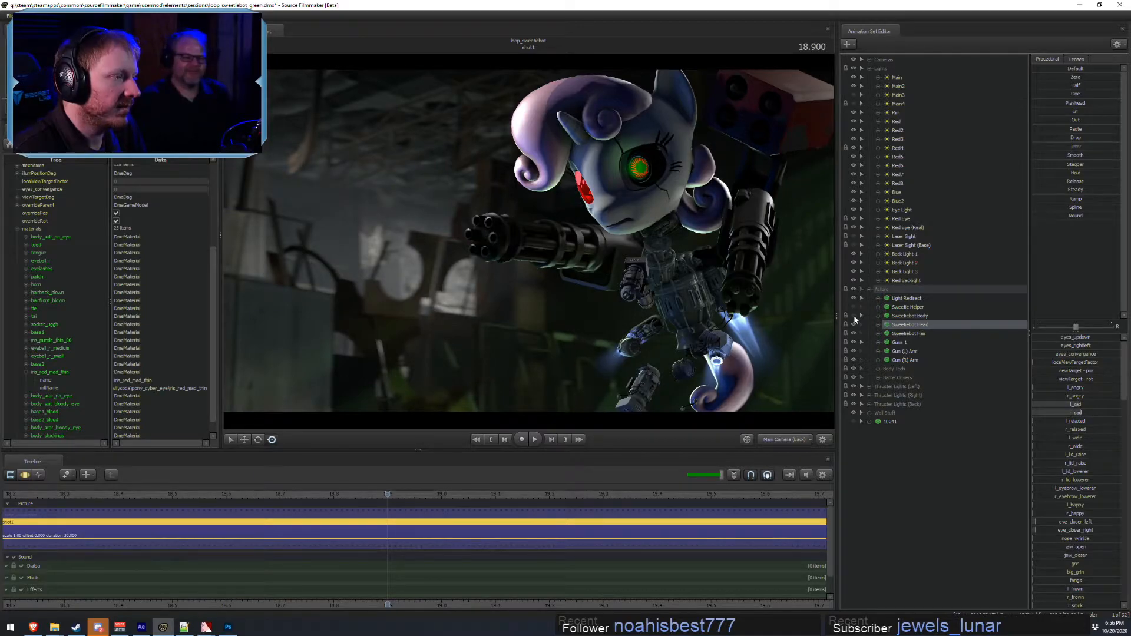
left_click(853, 316)
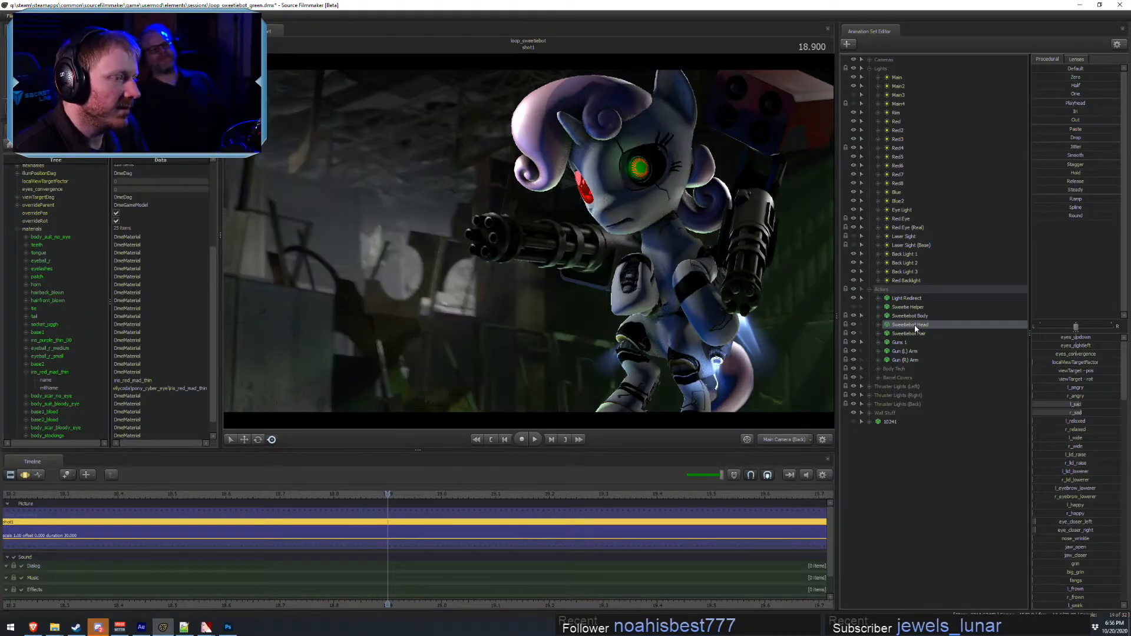
key("alt+Tab")
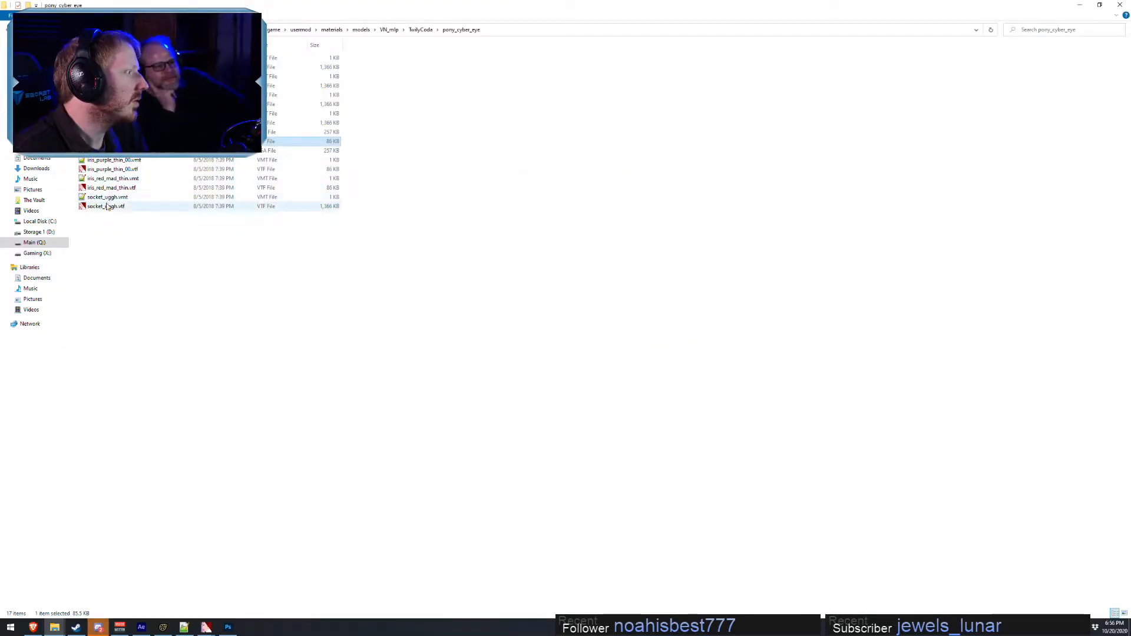
key("alt+Tab")
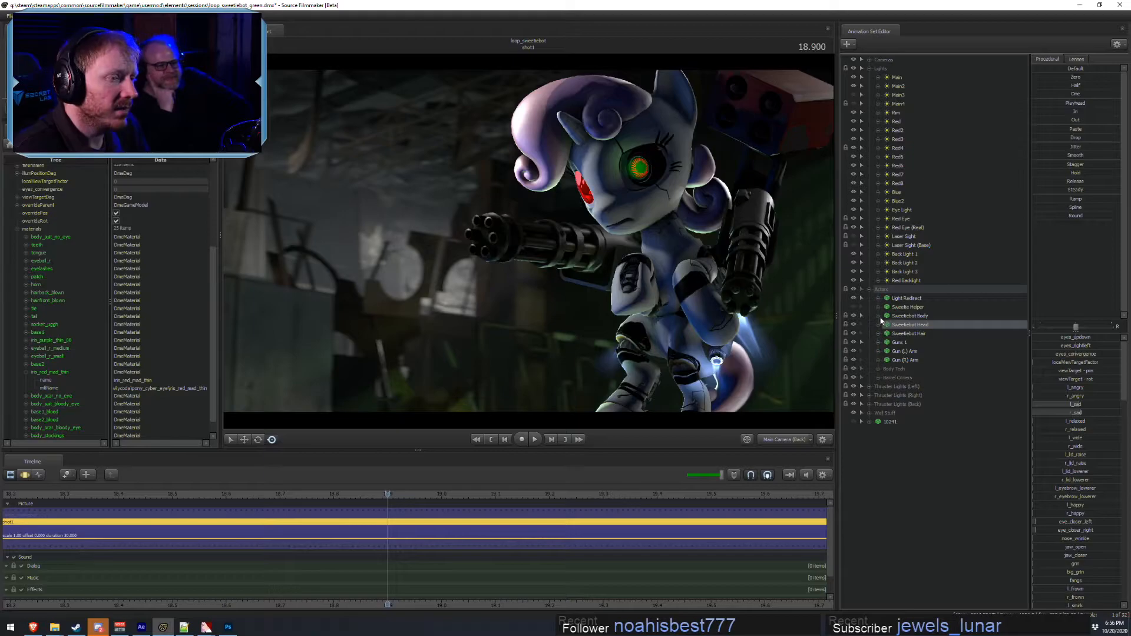
- Try skins 6 and 12 on the Sweetiebot Head
right_click(892, 328)
mouse_move(943, 447)
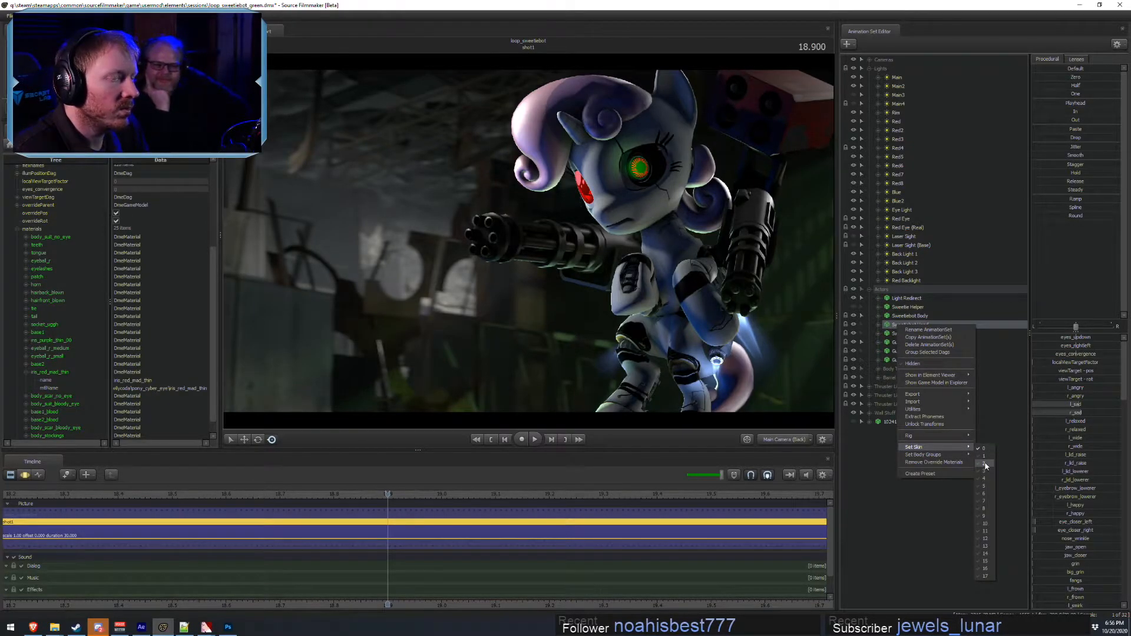
left_click(985, 495)
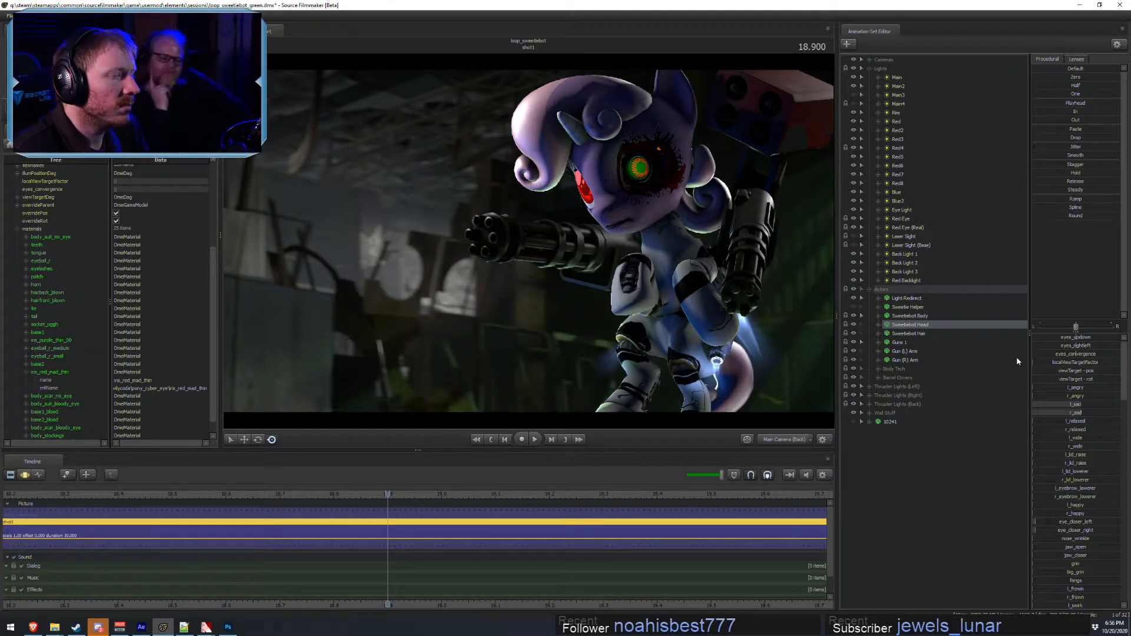
right_click(933, 324)
mouse_move(956, 448)
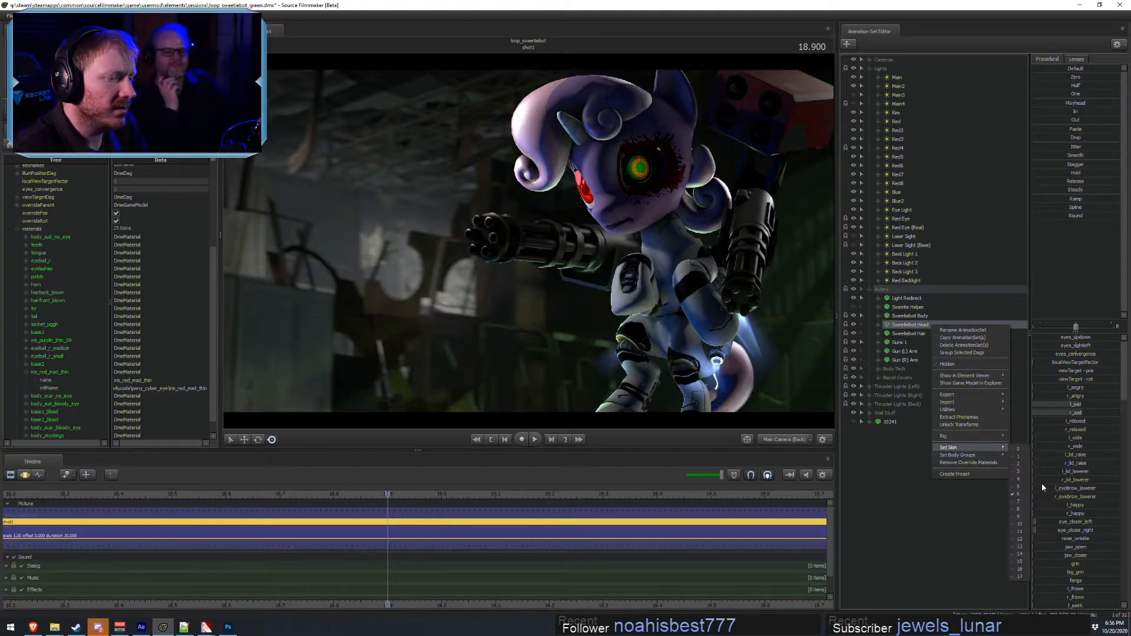
left_click(1025, 542)
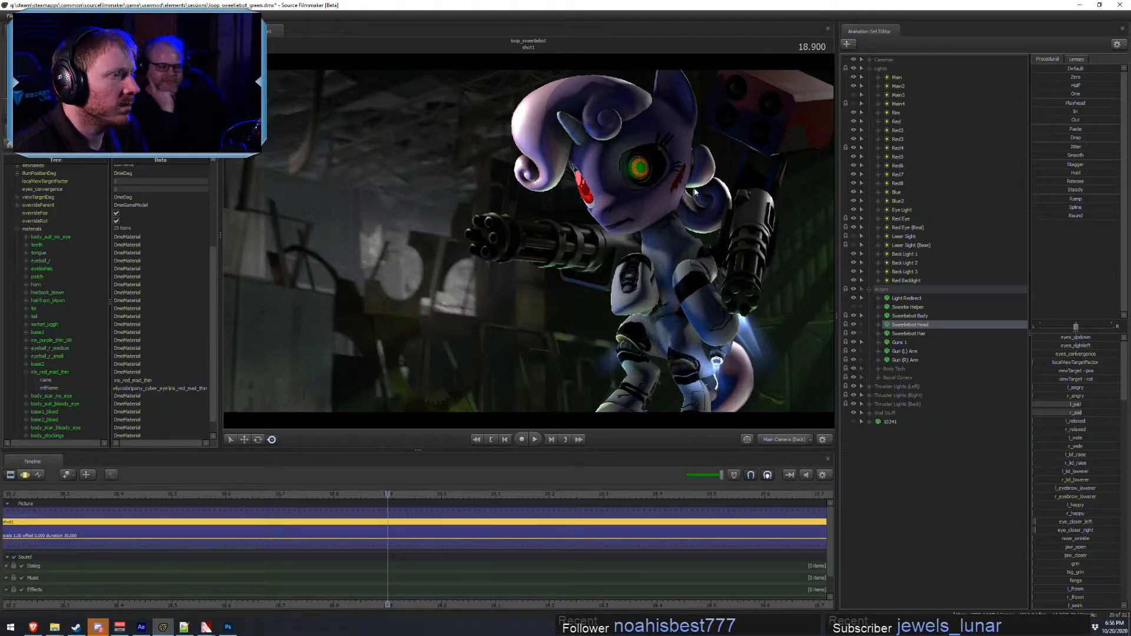
- Try skins 9 and 15 on the Sweetiebot Head, ending by setting it back to skin 0
right_click(911, 335)
mouse_move(952, 451)
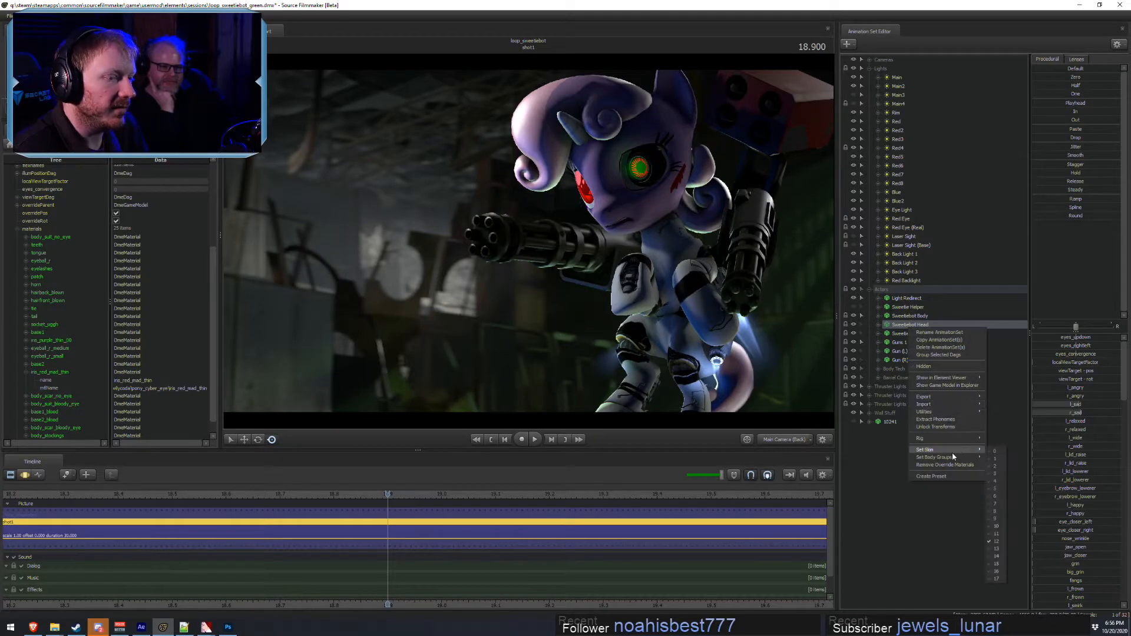
left_click(998, 518)
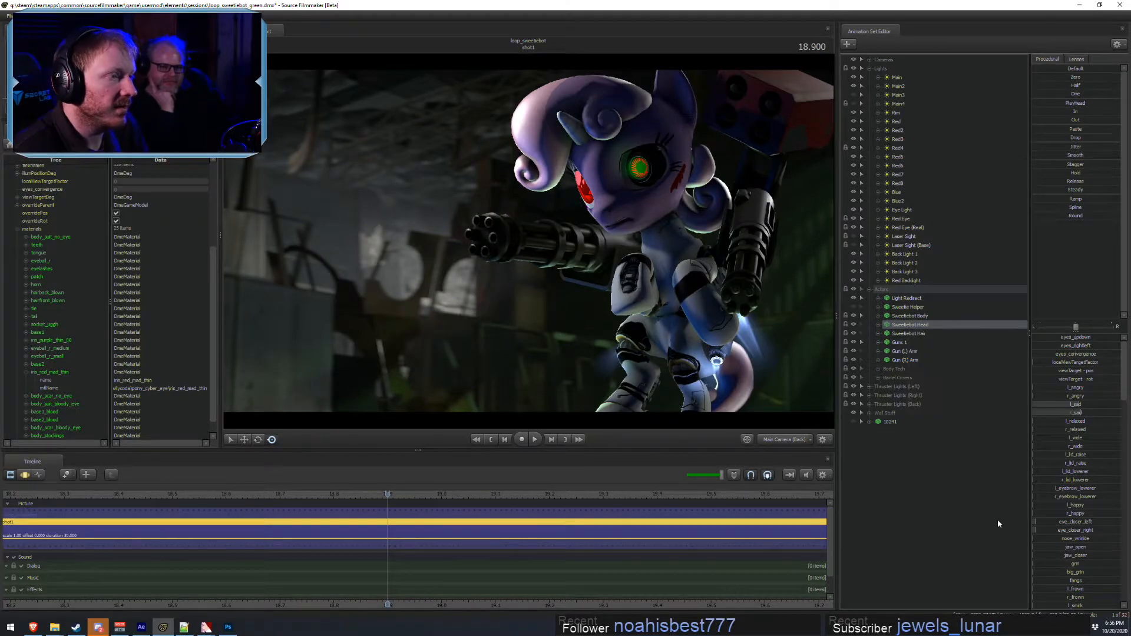
right_click(901, 326)
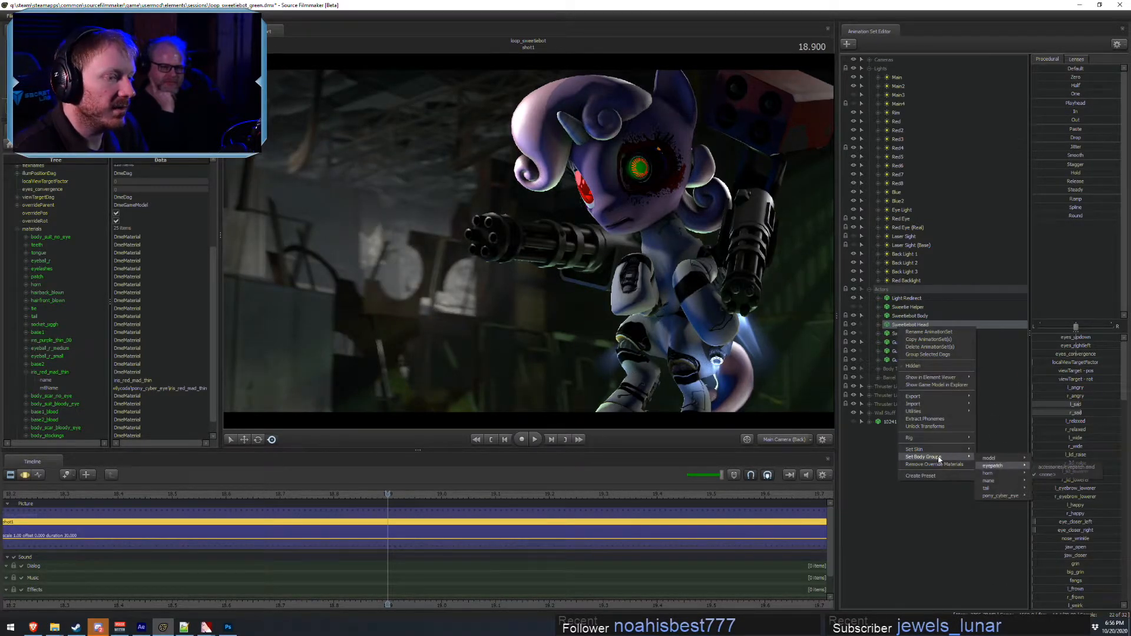
mouse_move(936, 451)
left_click(991, 564)
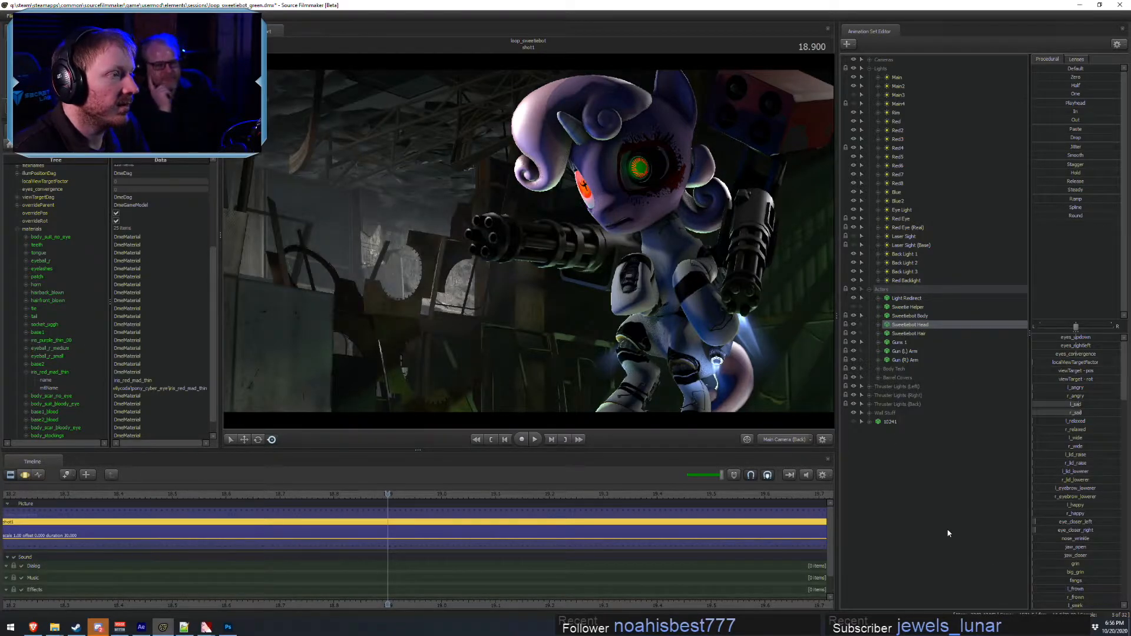
right_click(921, 325)
mouse_move(943, 446)
left_click(1004, 452)
- Preview the green iris VTF texture from the pony_cyber_eye folder in File Explorer and close the preview
key("alt+Tab")
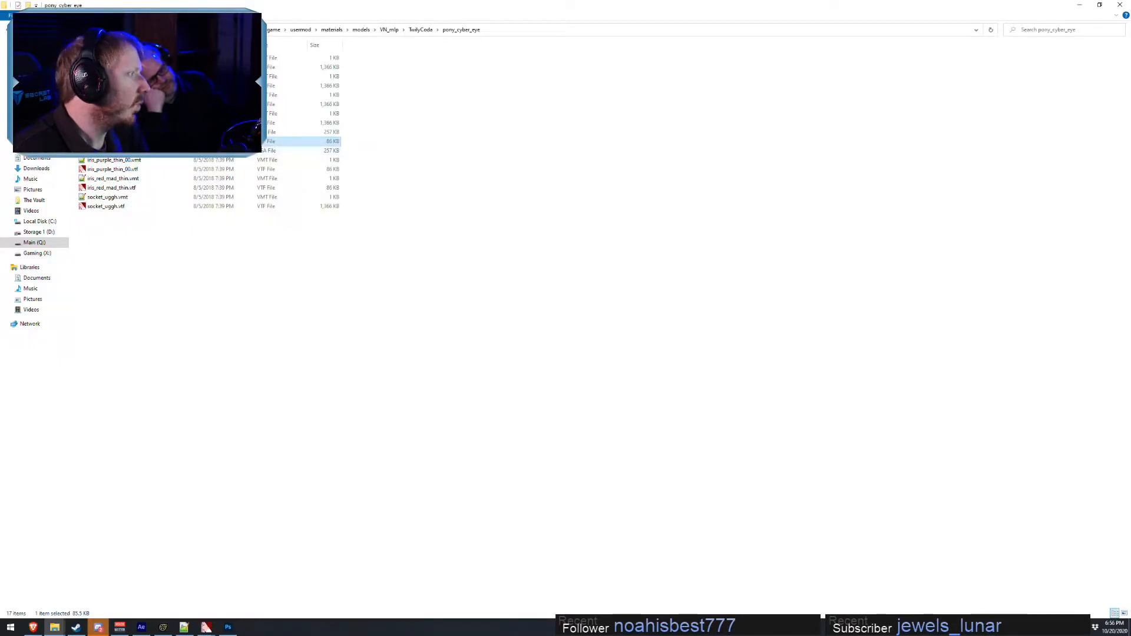
double_click(109, 142)
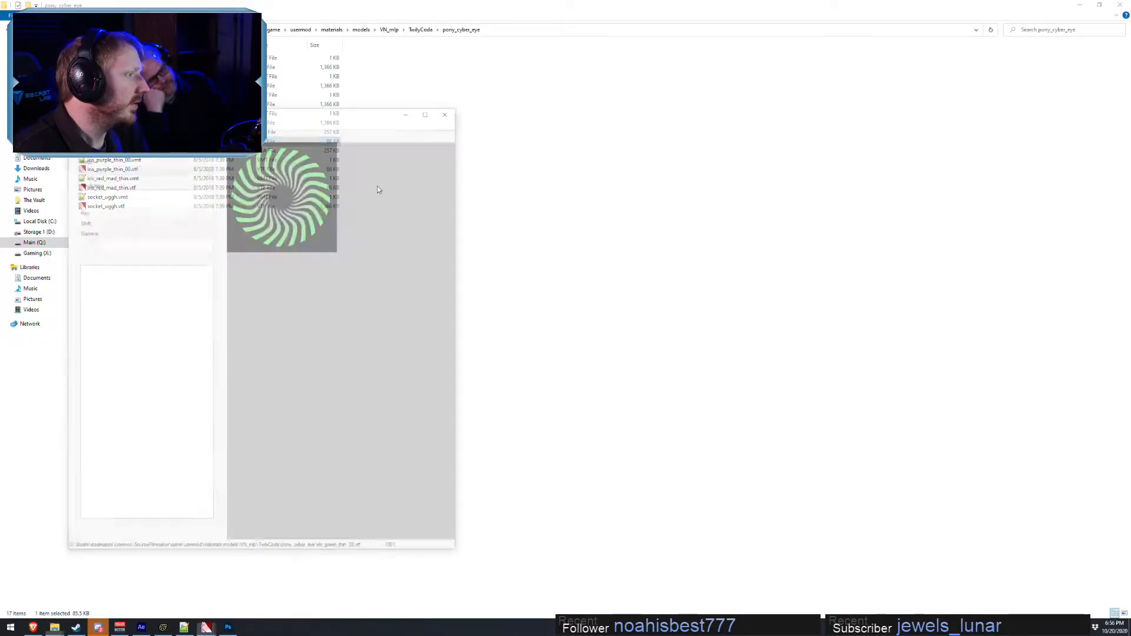
left_click(445, 109)
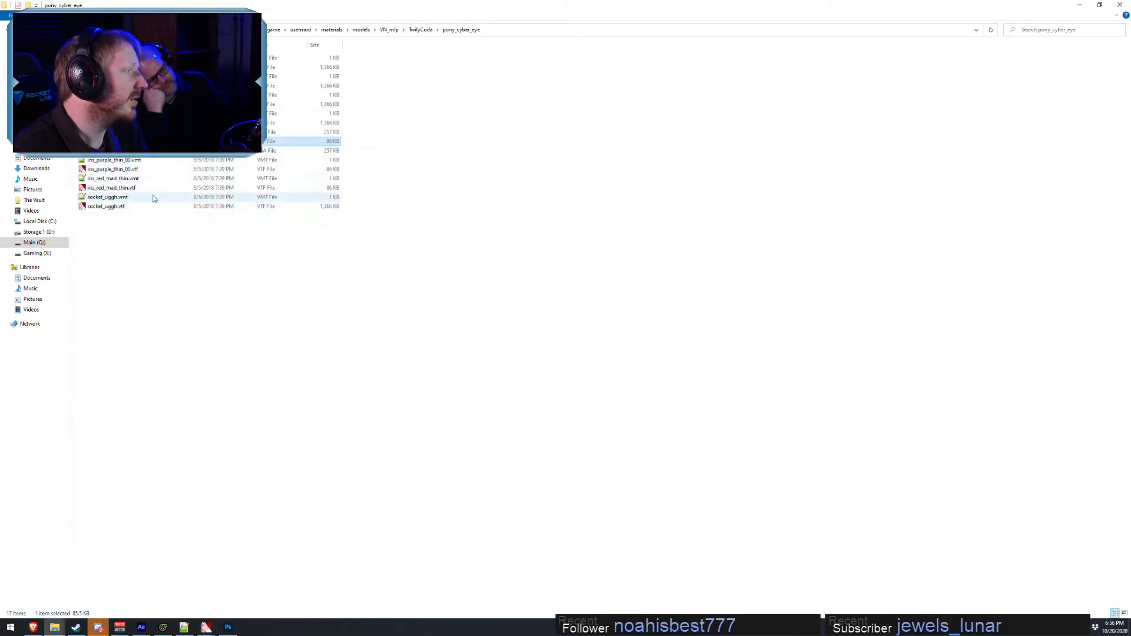
left_click(103, 132)
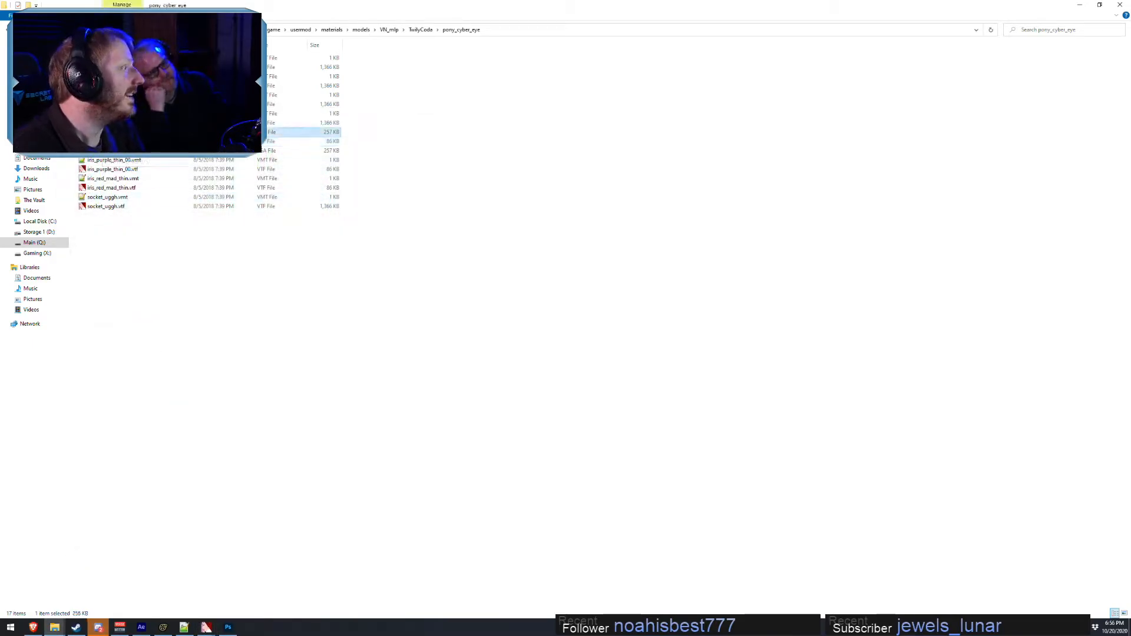
- Add a string attribute named $basetexture to the Sweetiebot Head's iris_red_mad_thin material in Source Filmmaker
key("alt+Tab")
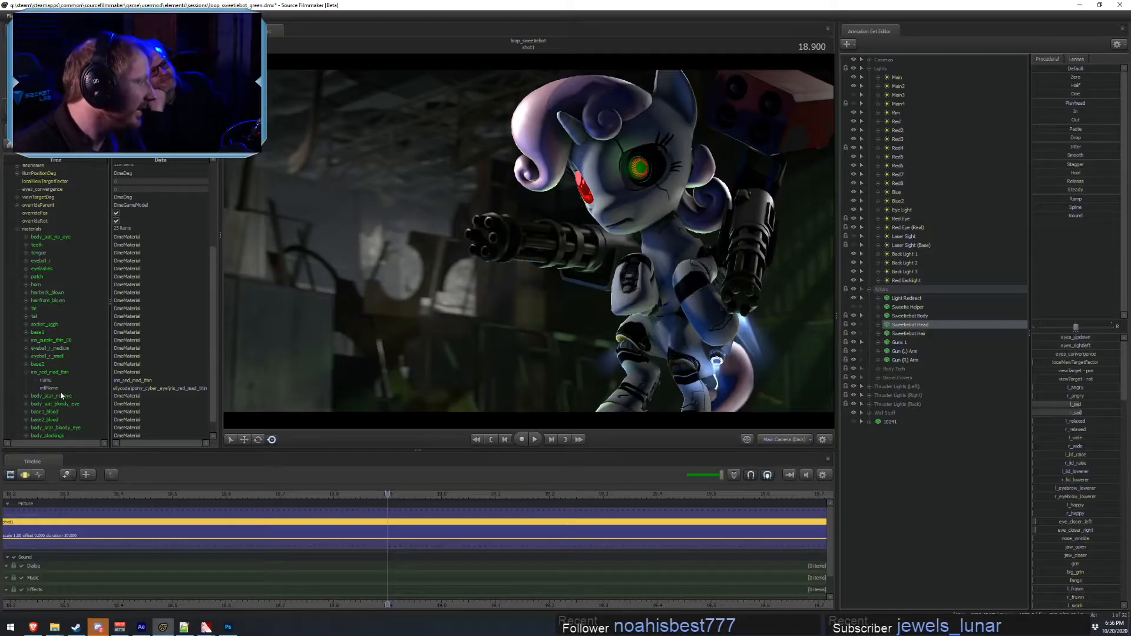
left_click(26, 372)
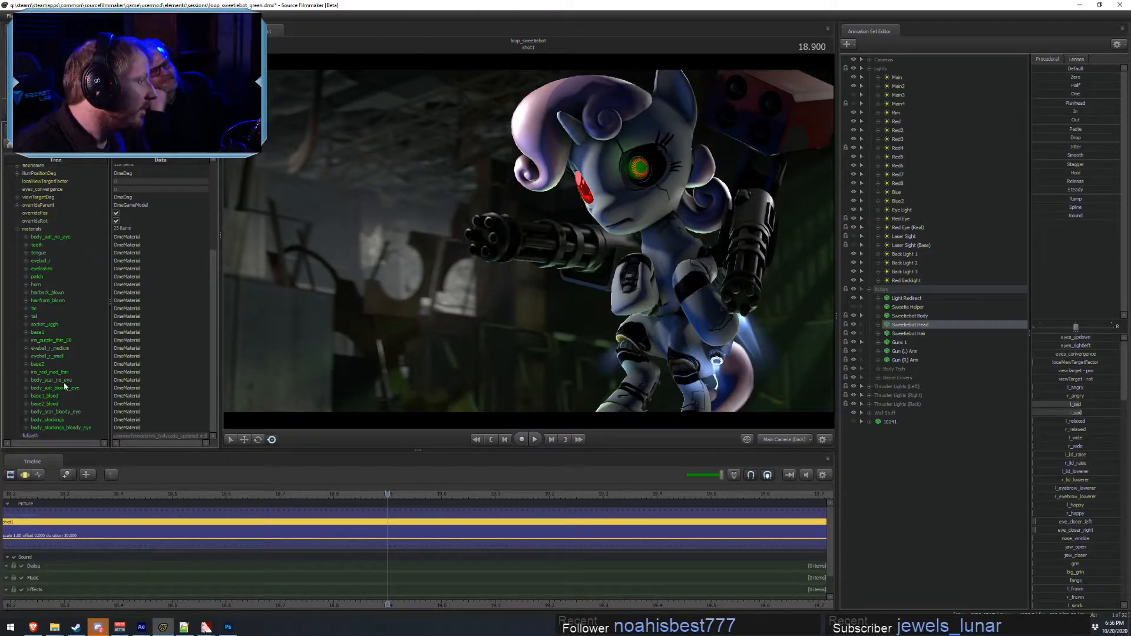
right_click(36, 373)
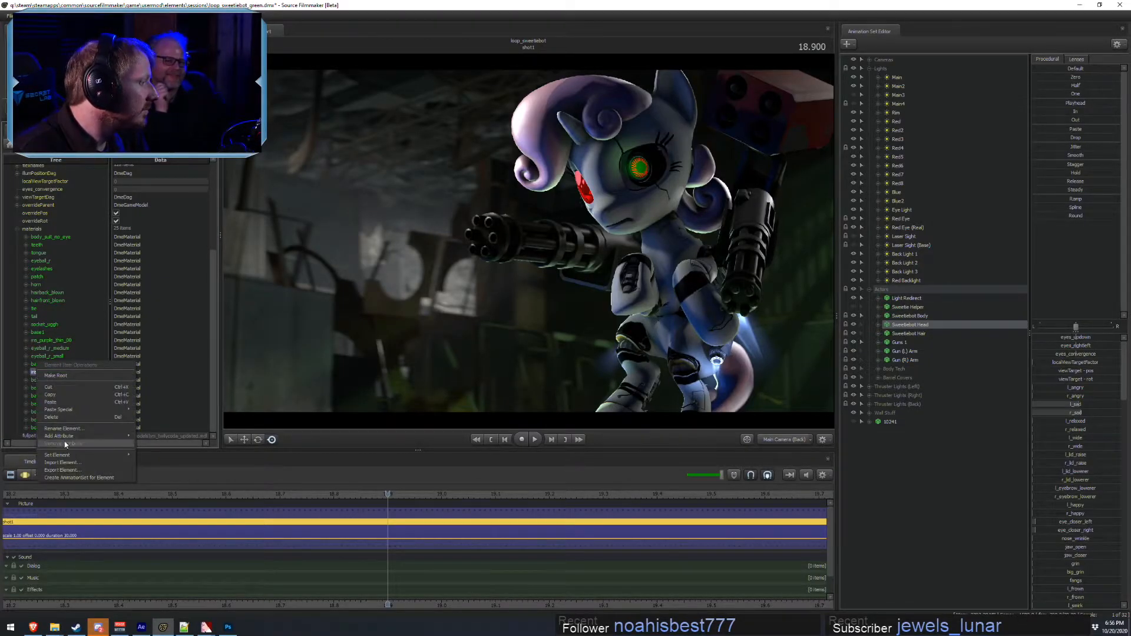
mouse_move(65, 436)
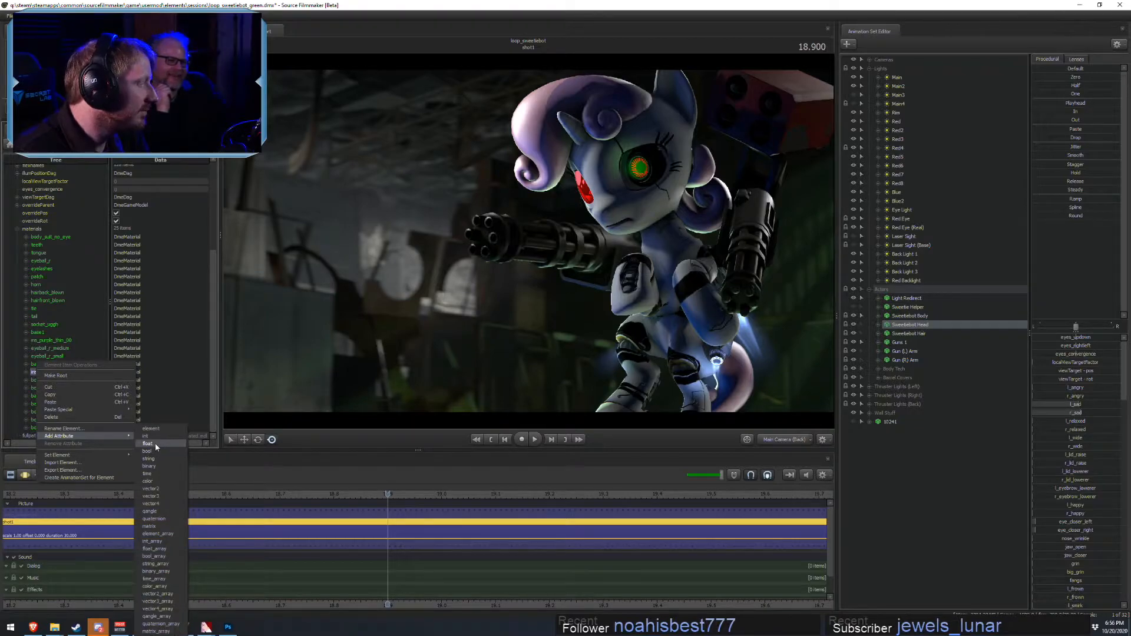
left_click(150, 458)
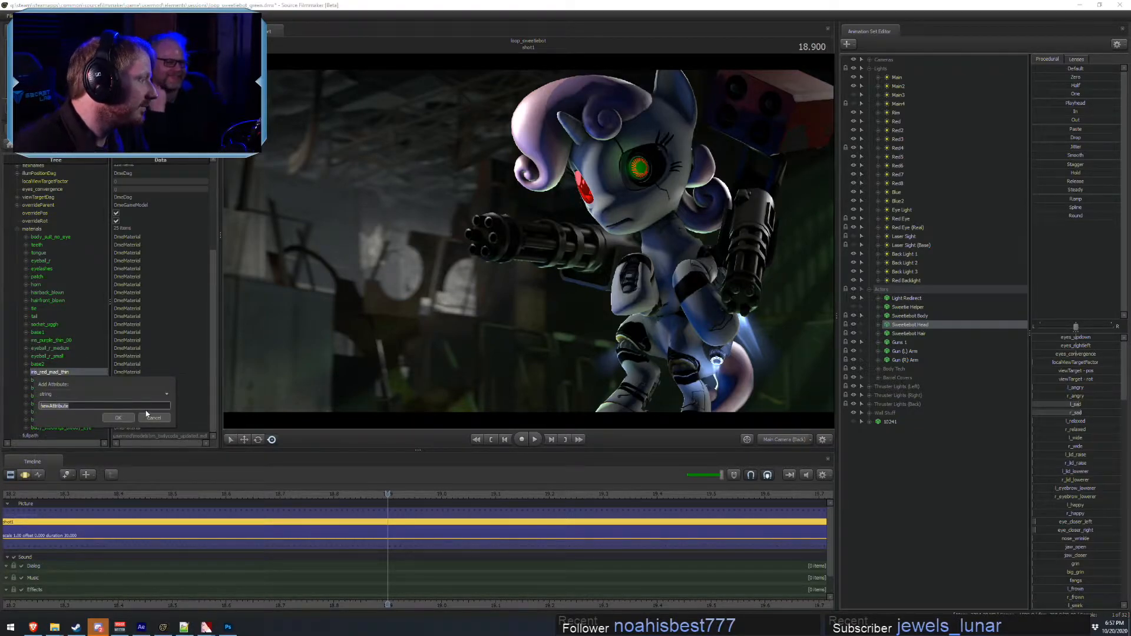
type("#")
type("bas")
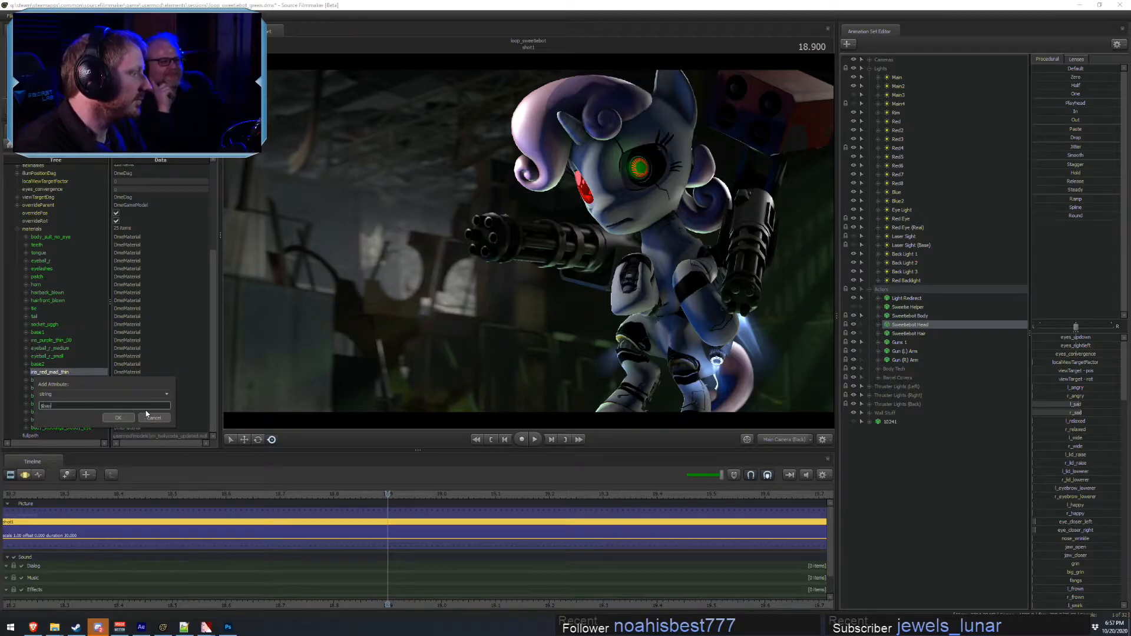
type("etex")
left_click(149, 417)
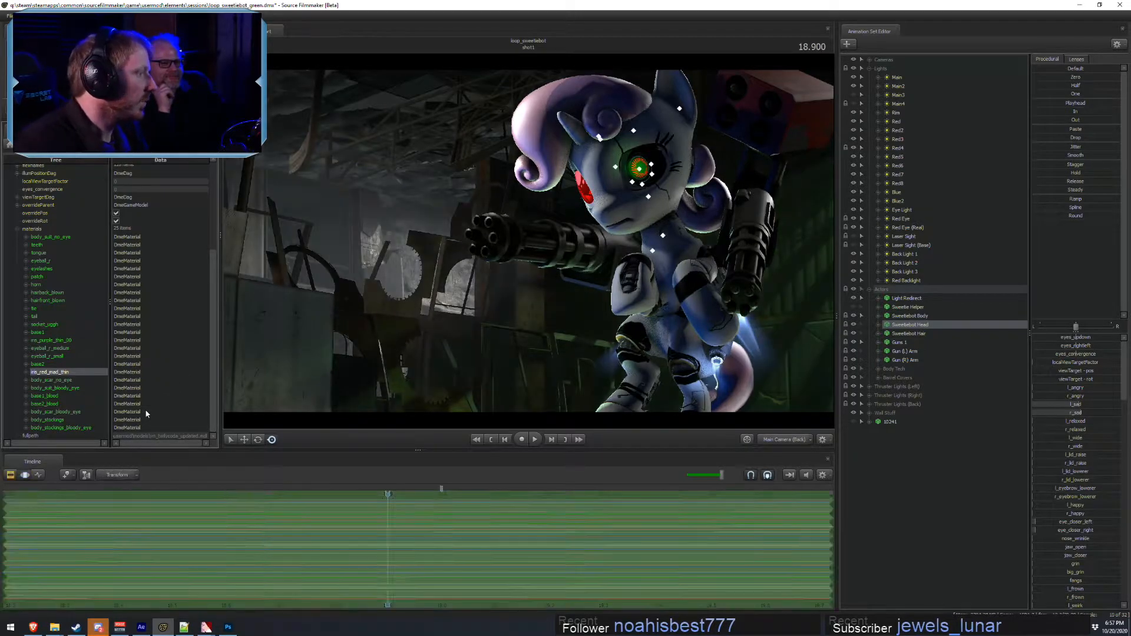
- Expand the iris_red_mad_thin material and delete its $basetexture attribute
left_click(26, 373)
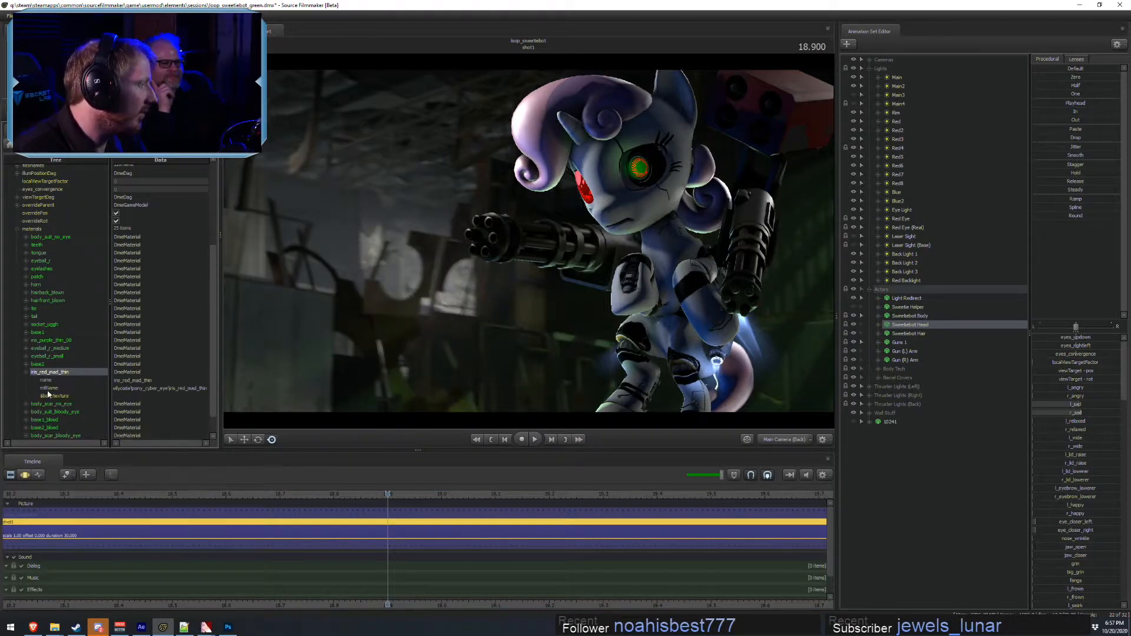
right_click(50, 398)
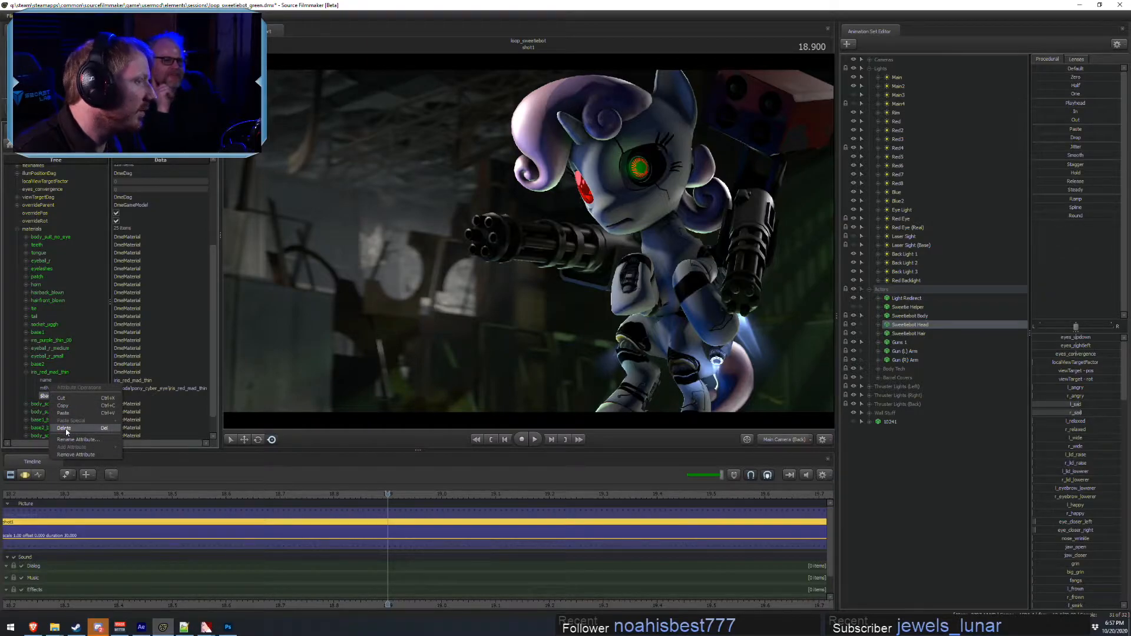
left_click(67, 432)
- Check the iris_red_mad_thin entry in the materials list and select iris_red_mad_thin.vtf in File Explorer's pony_cyber_eye folder
scroll(67, 413, "down", 1)
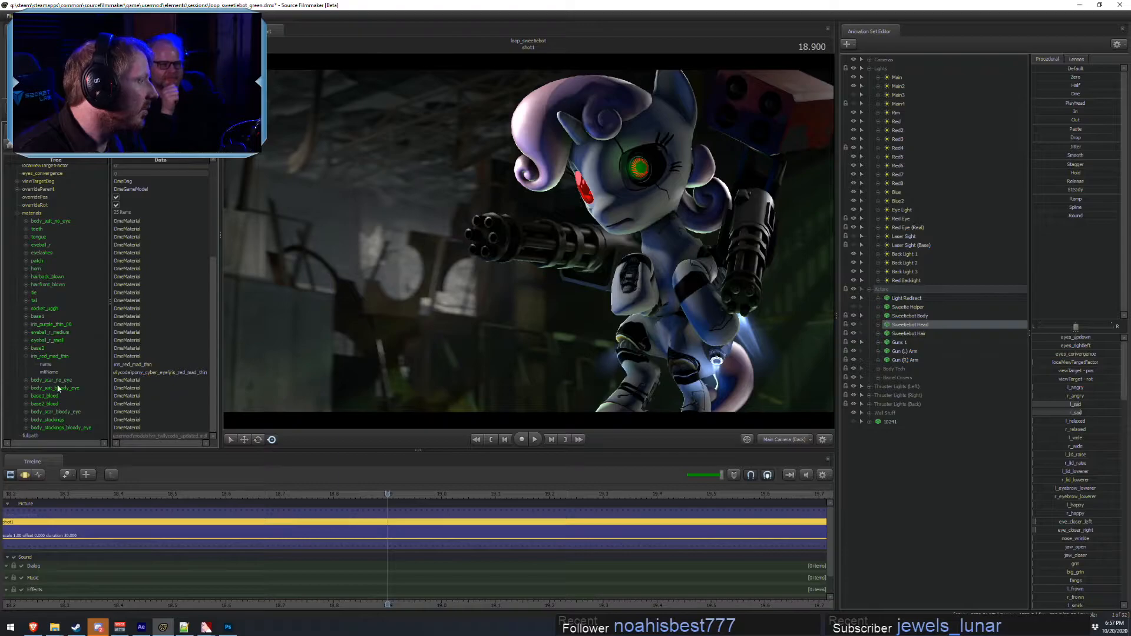
left_click(50, 325)
left_click(46, 356)
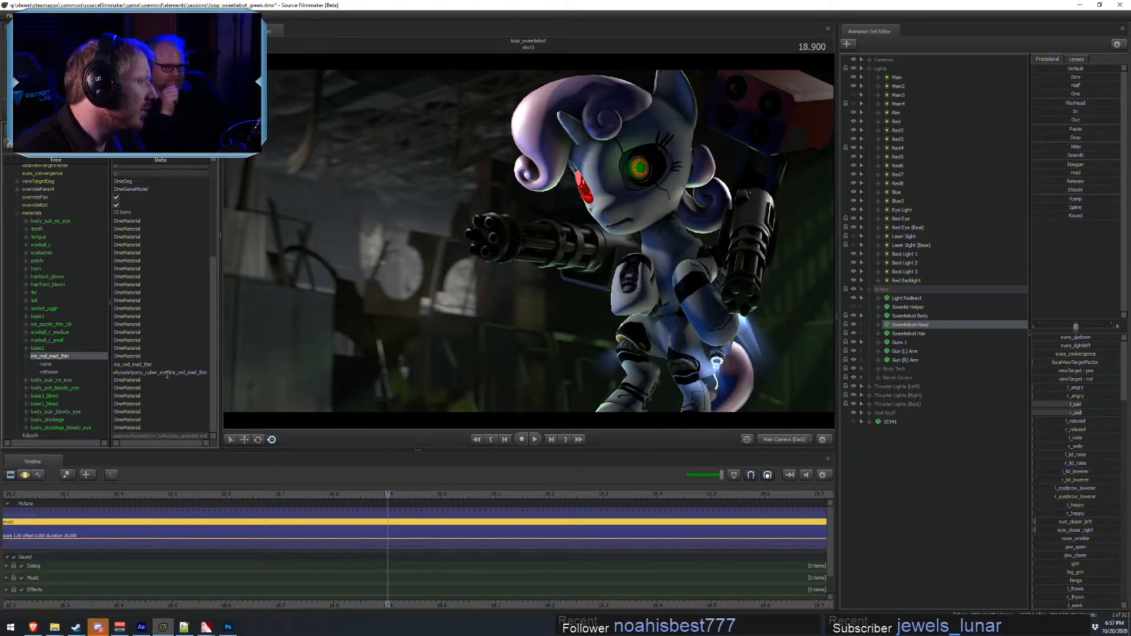
key("alt+Tab")
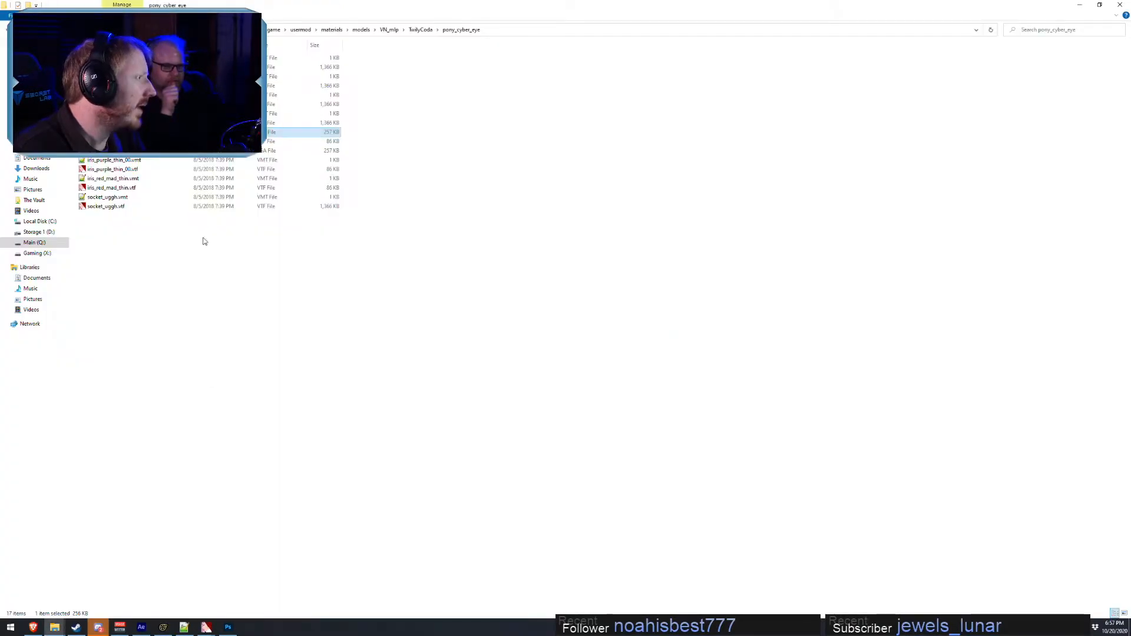
left_click(127, 188)
key("alt+Tab")
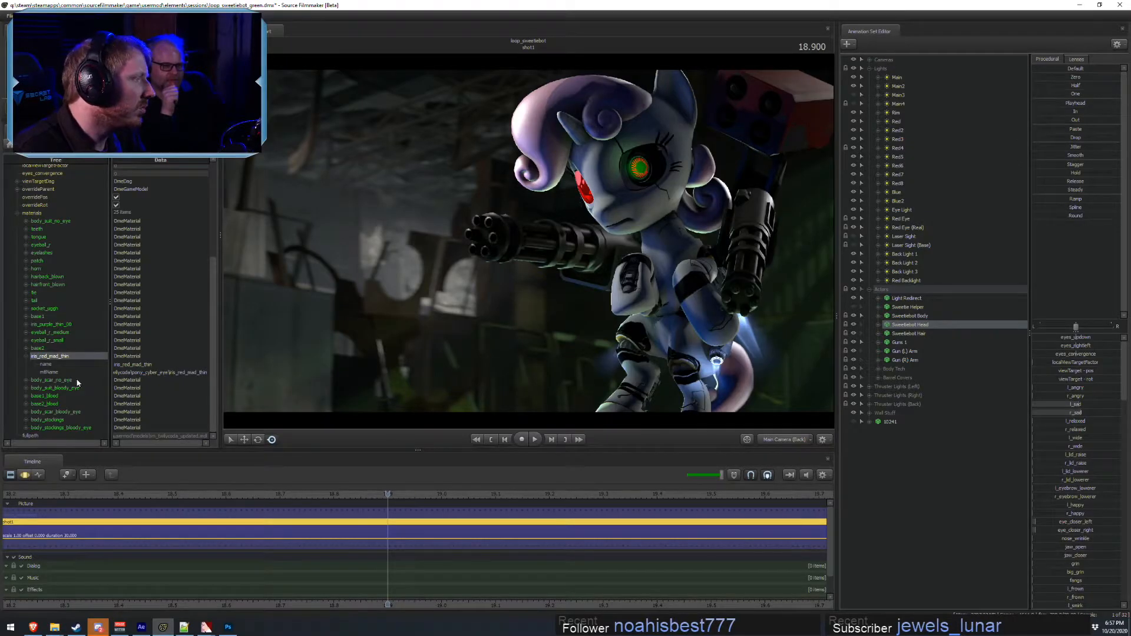
key("alt+Tab")
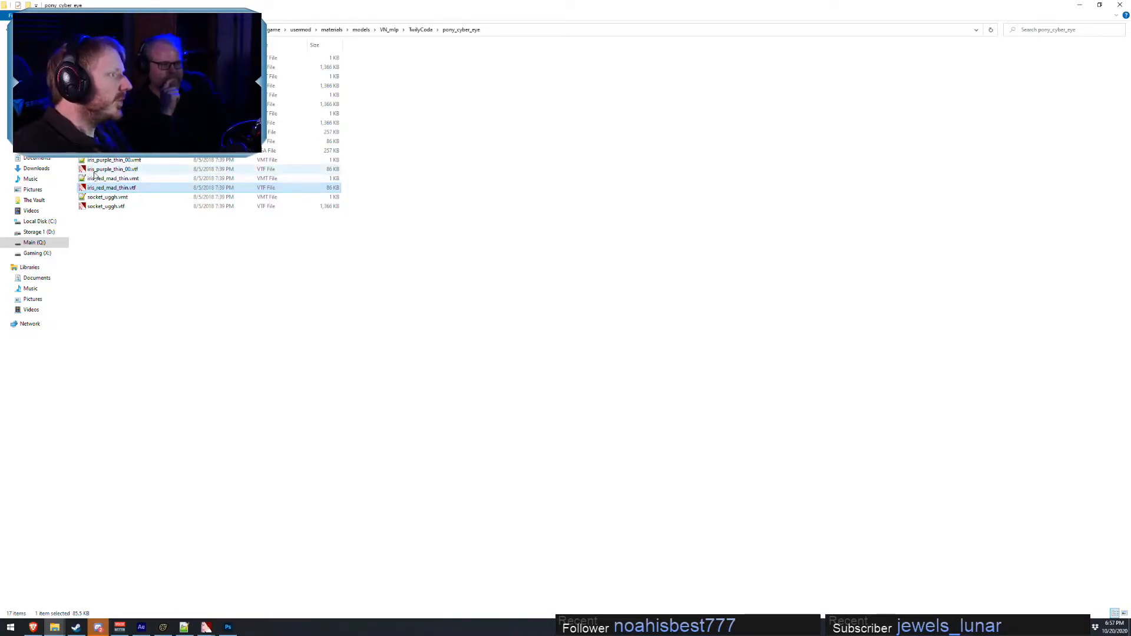
- Open iris_red_mad_thin.vmt from the pony_cyber_eye folder in Notepad++ to read its texture path, and close the file
left_click(109, 151)
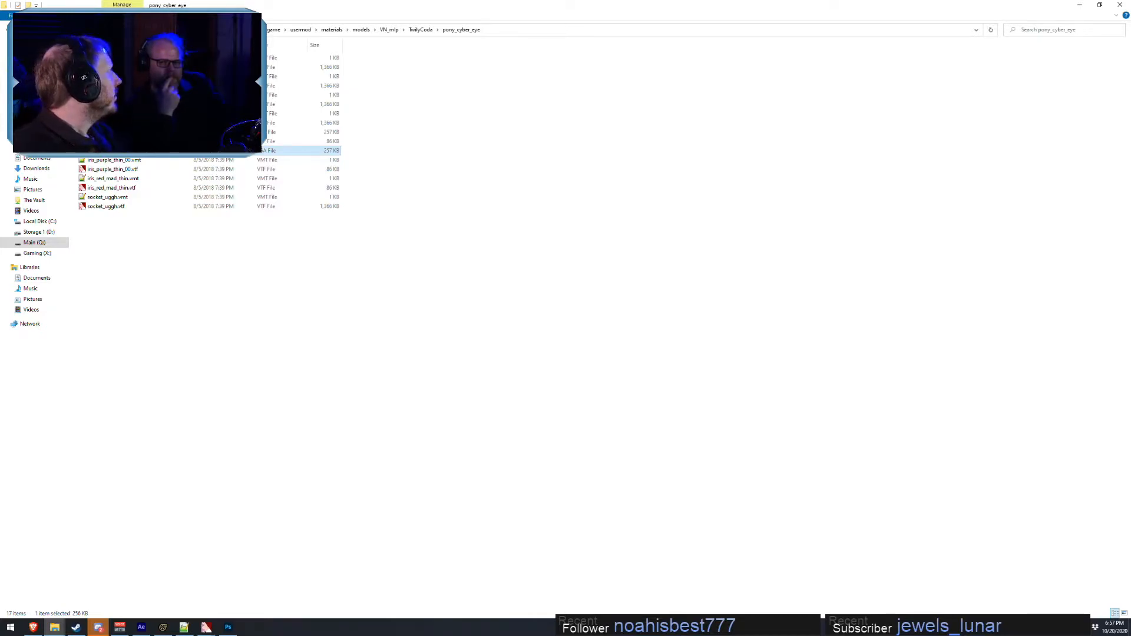
left_click(126, 161)
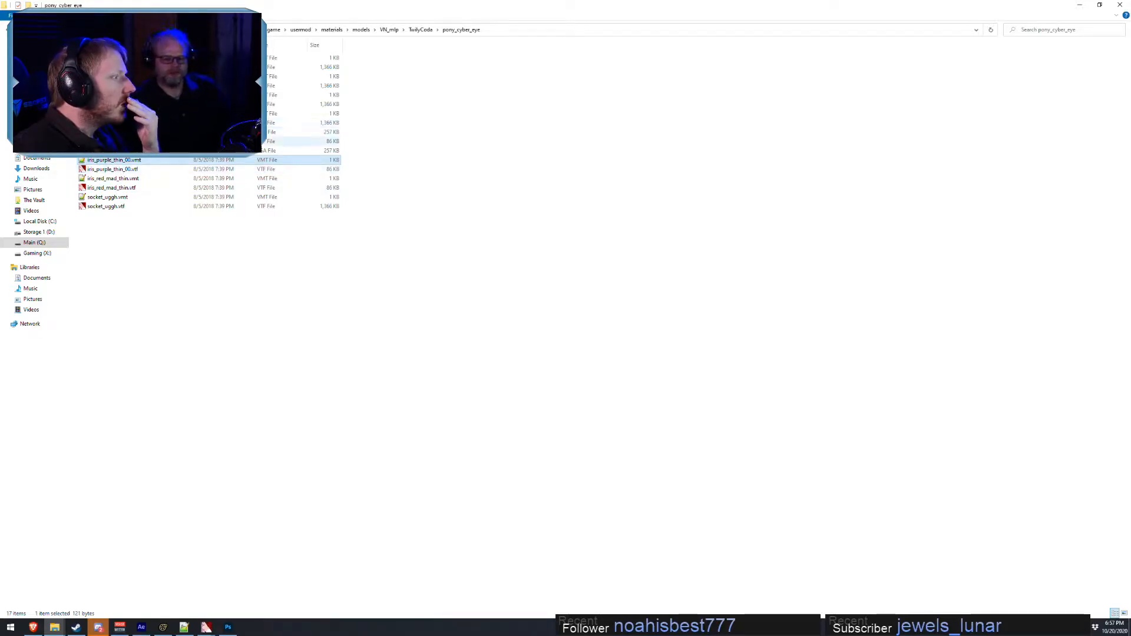
double_click(110, 178)
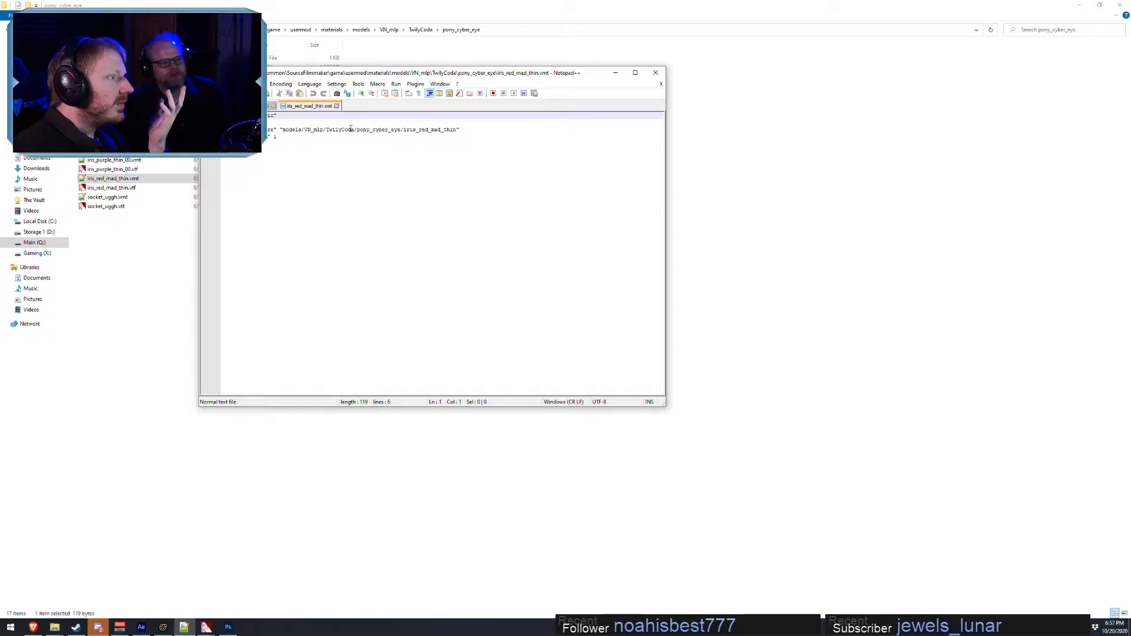
left_click(321, 143)
left_click(336, 107)
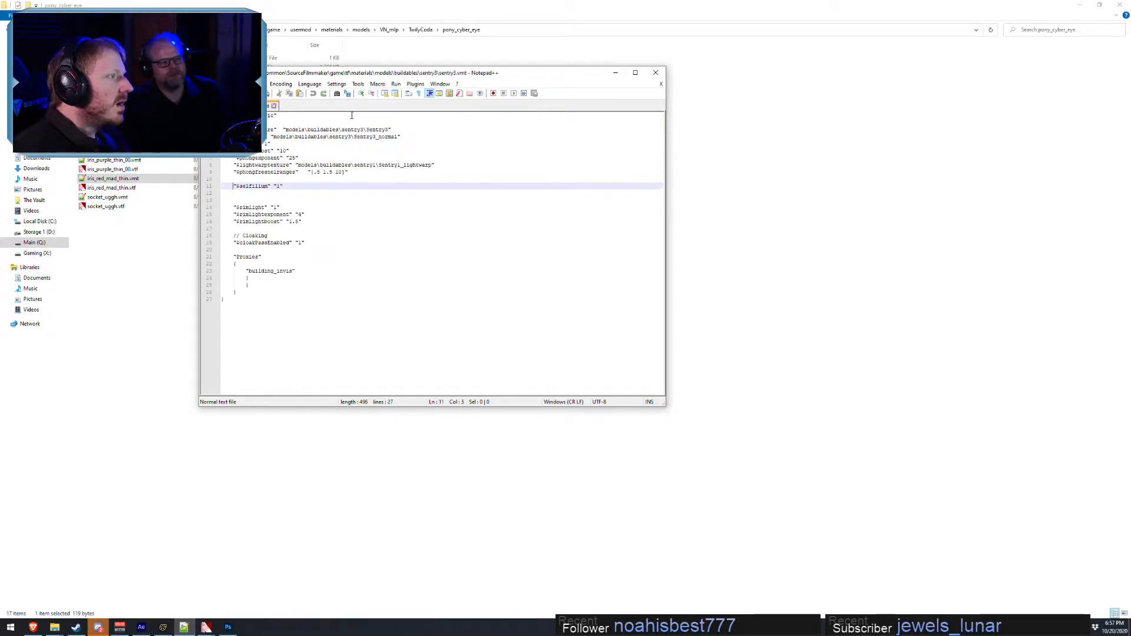
left_click(529, 2)
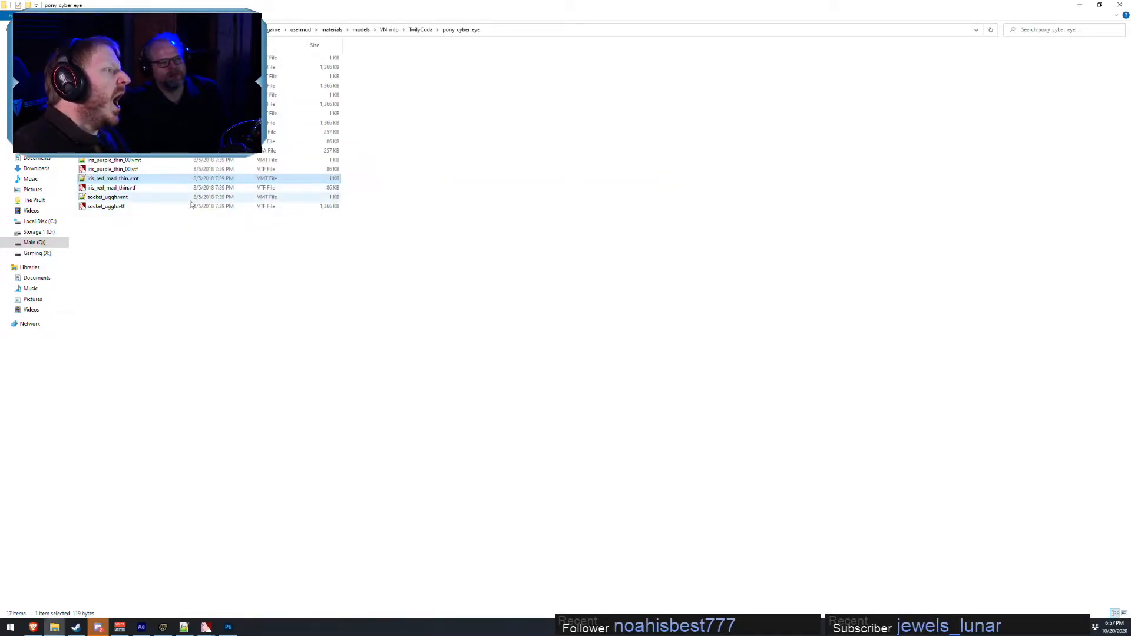
- Switch to Source Filmmaker and add a float attribute named $alpha to the Sweetiebot Head's iris_red_mad_thin material
key("alt+Tab")
key("alt+Tab")
key("Tab")
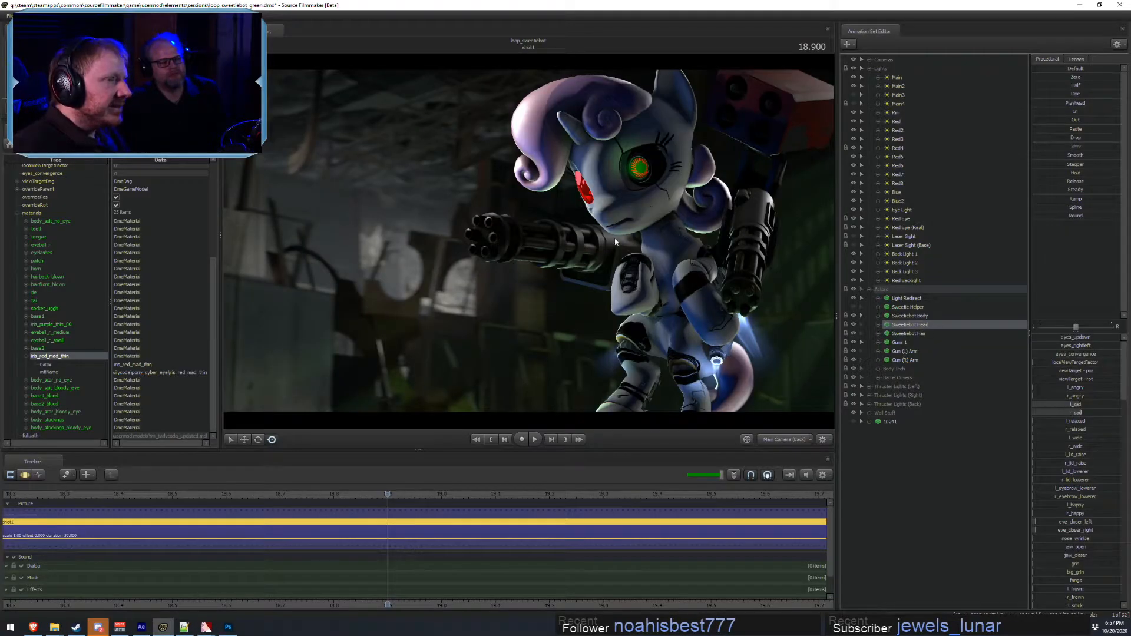
right_click(38, 356)
mouse_move(69, 423)
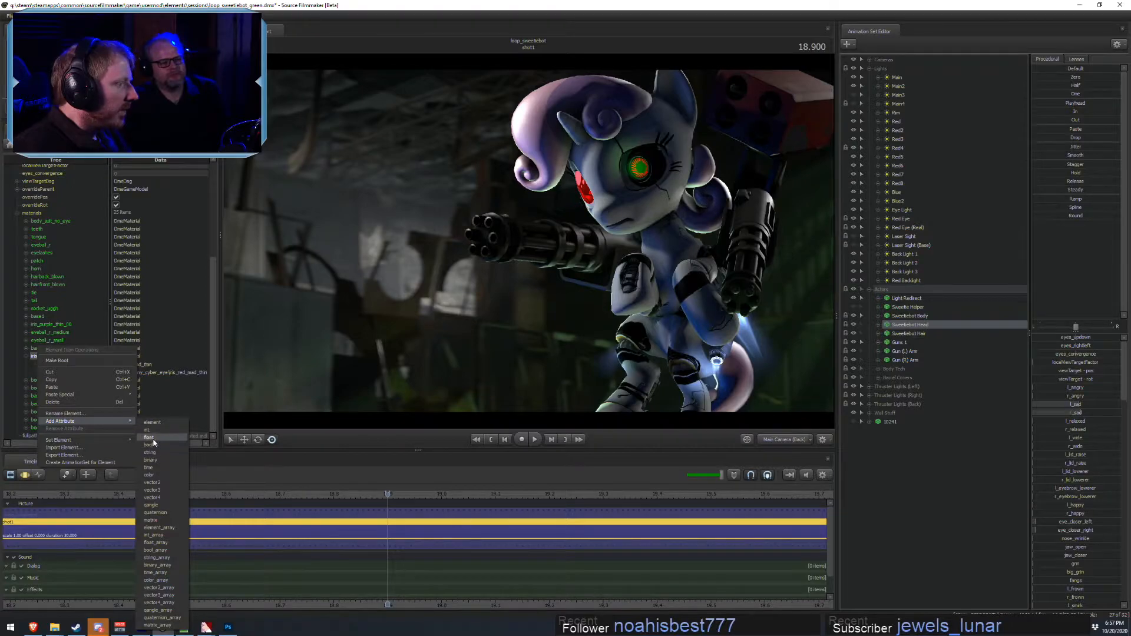
left_click(159, 448)
double_click(82, 390)
type("a")
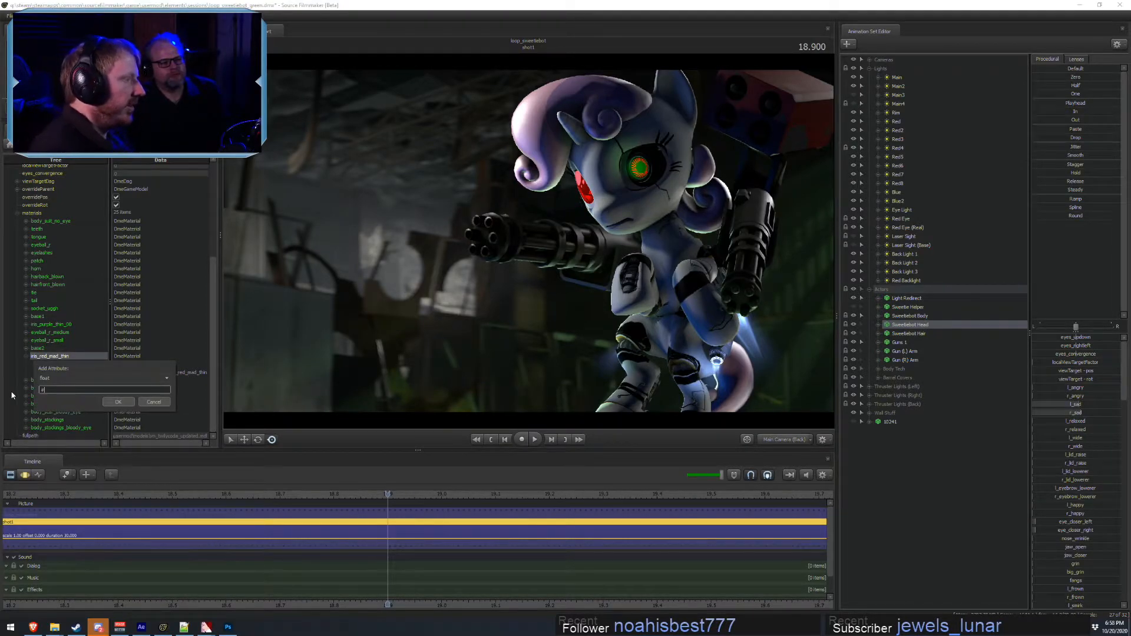
type("lpha")
key("Return")
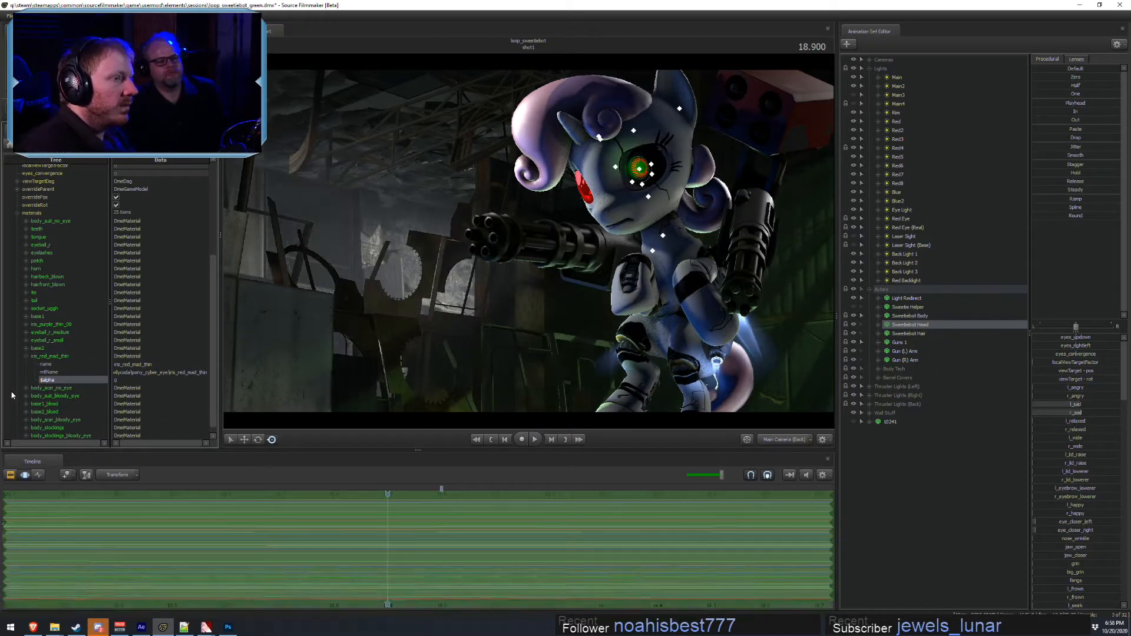
- Delete the $alpha attribute from iris_red_mad_thin and toggle the Sweetiebot Head's visibility off and on
right_click(51, 367)
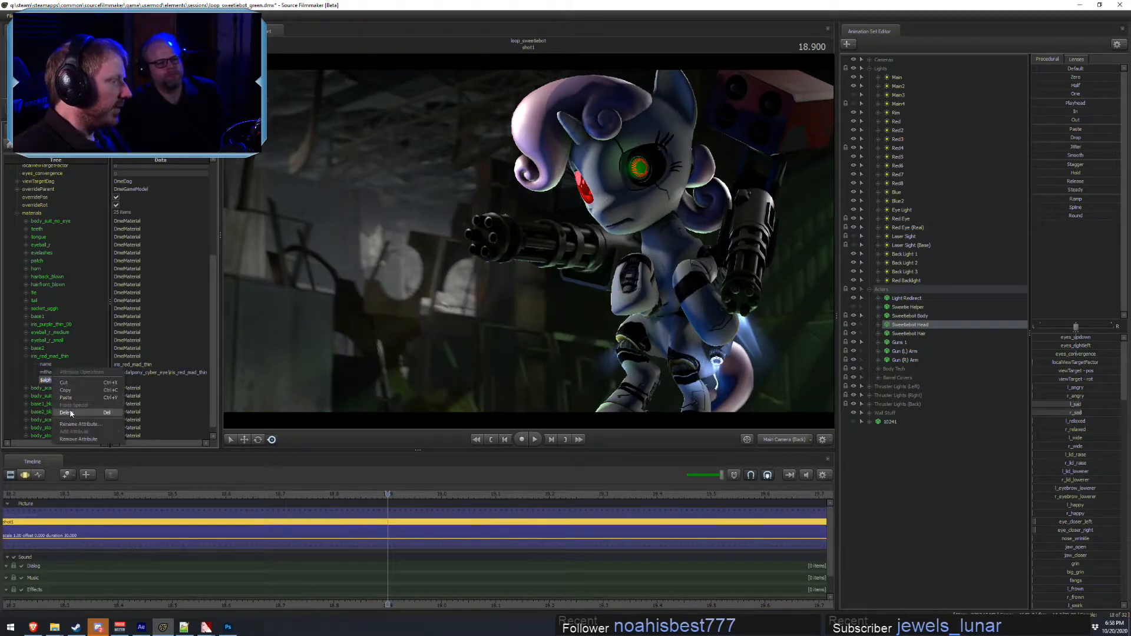
left_click(69, 412)
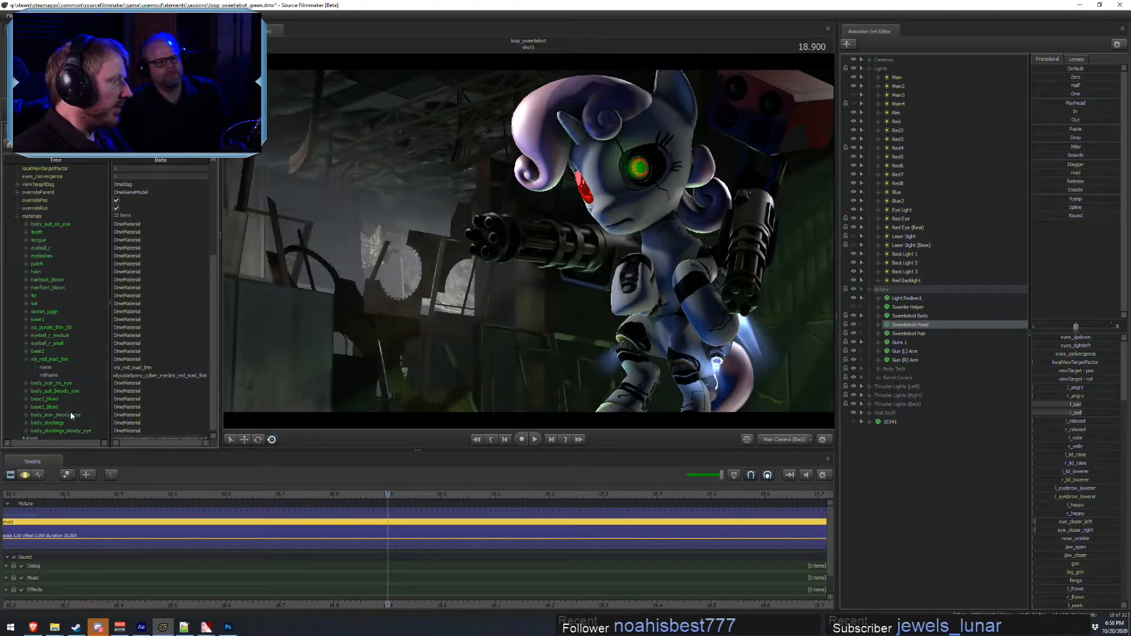
left_click(854, 325)
left_click(854, 325)
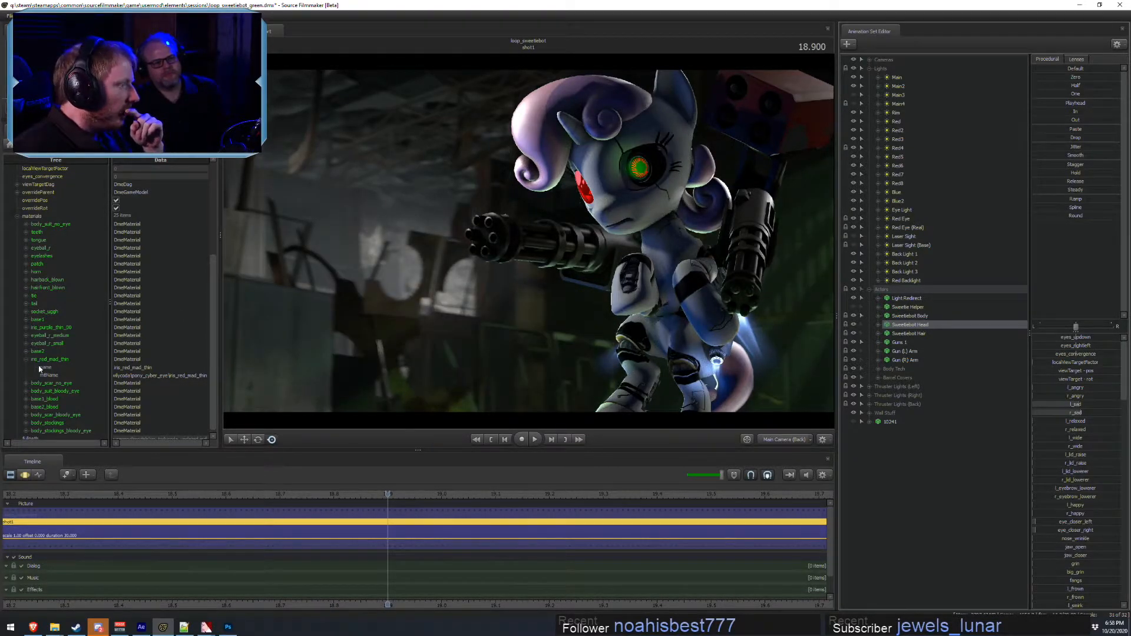
- Examine the socket_uggh material's attributes and the iris_red_mad_thin, eyeball_r_medium and eyeball_r_small entries in the materials list
scroll(81, 414, "down", 1)
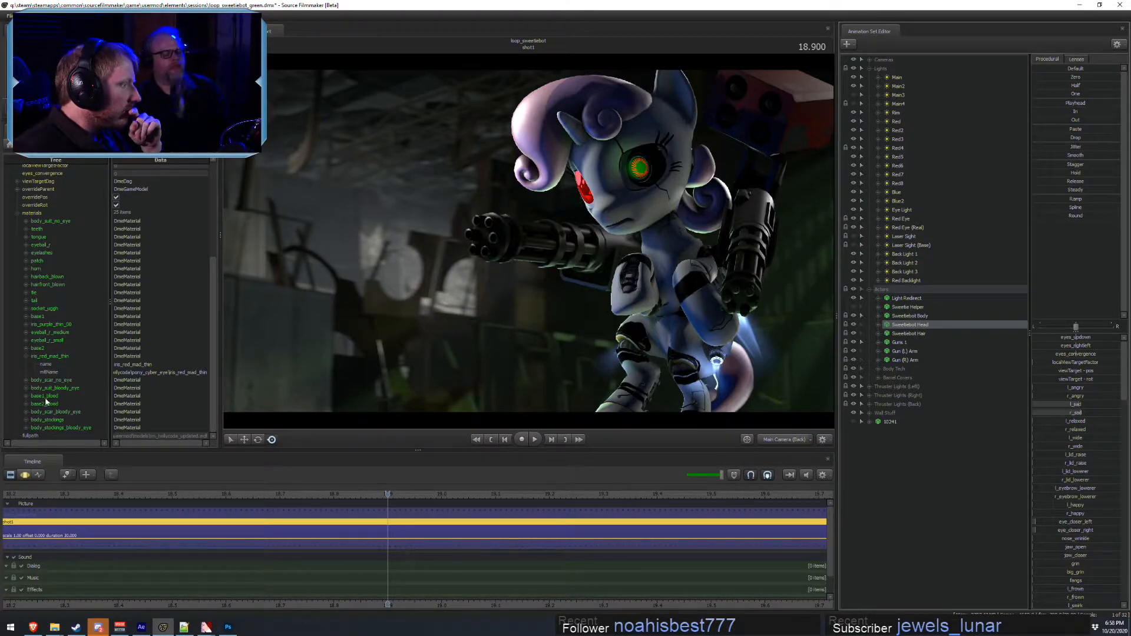
left_click(45, 309)
left_click(27, 309)
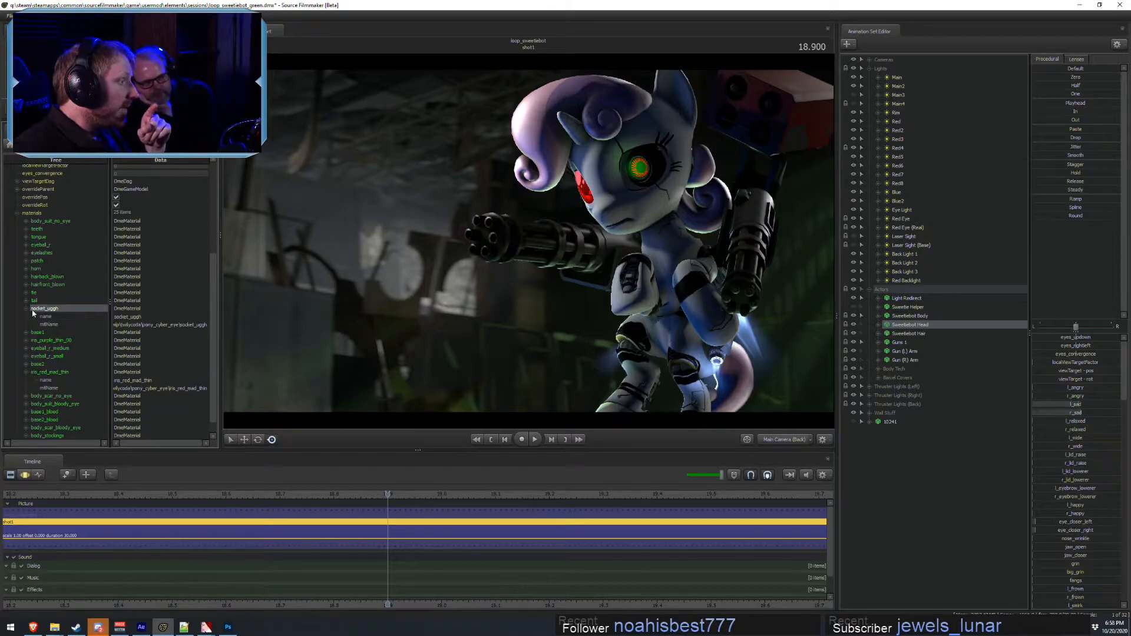
left_click(46, 325)
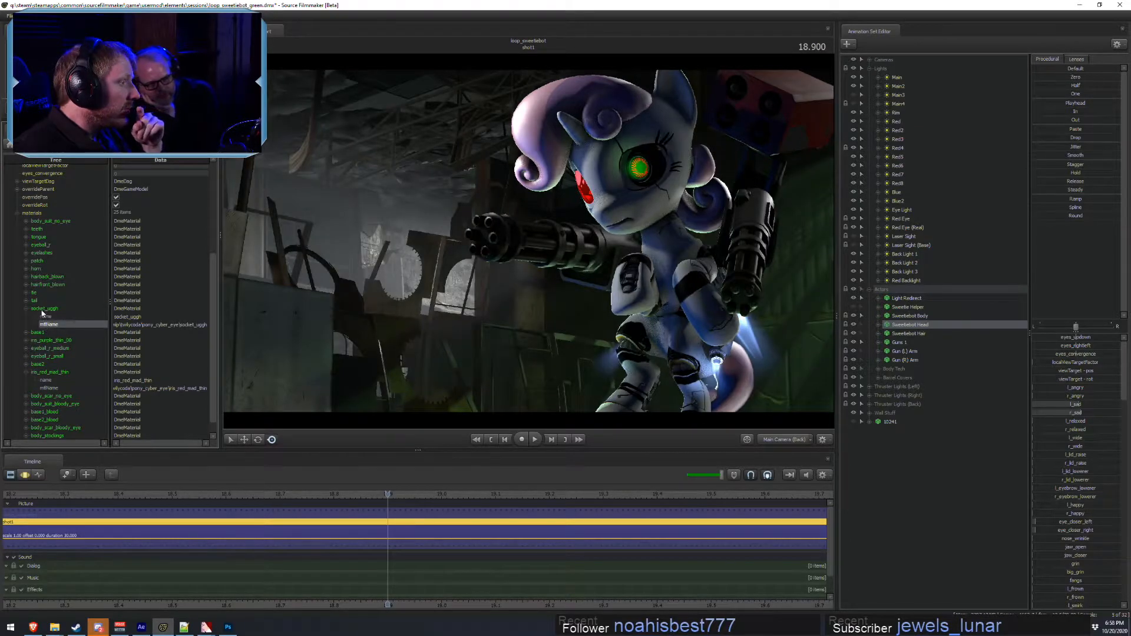
right_click(42, 312)
left_click(26, 309)
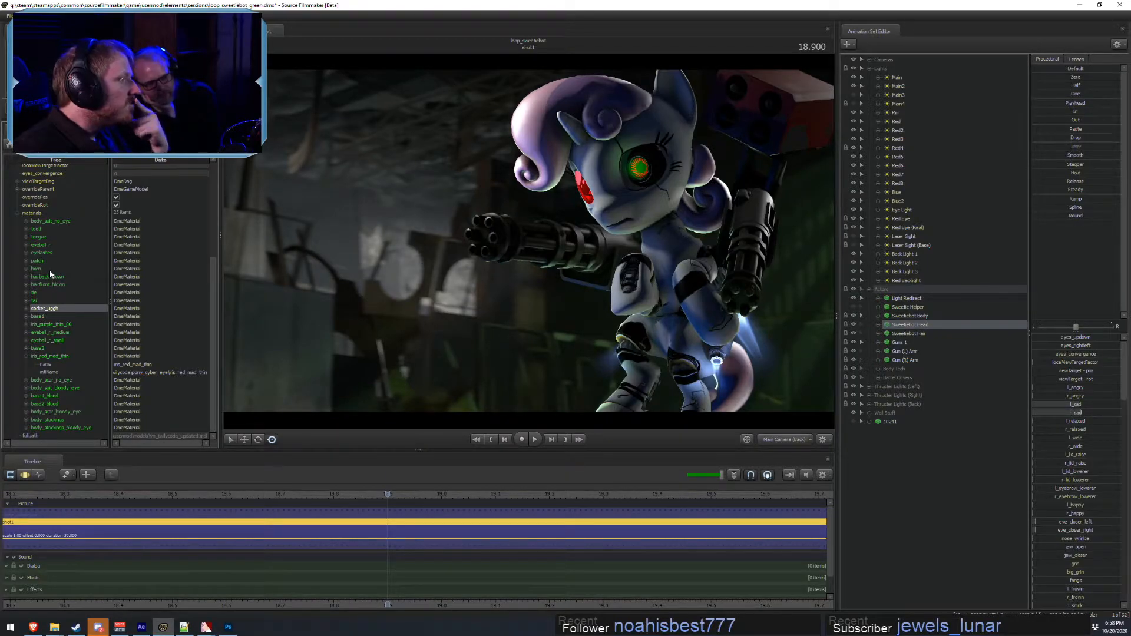
left_click(26, 356)
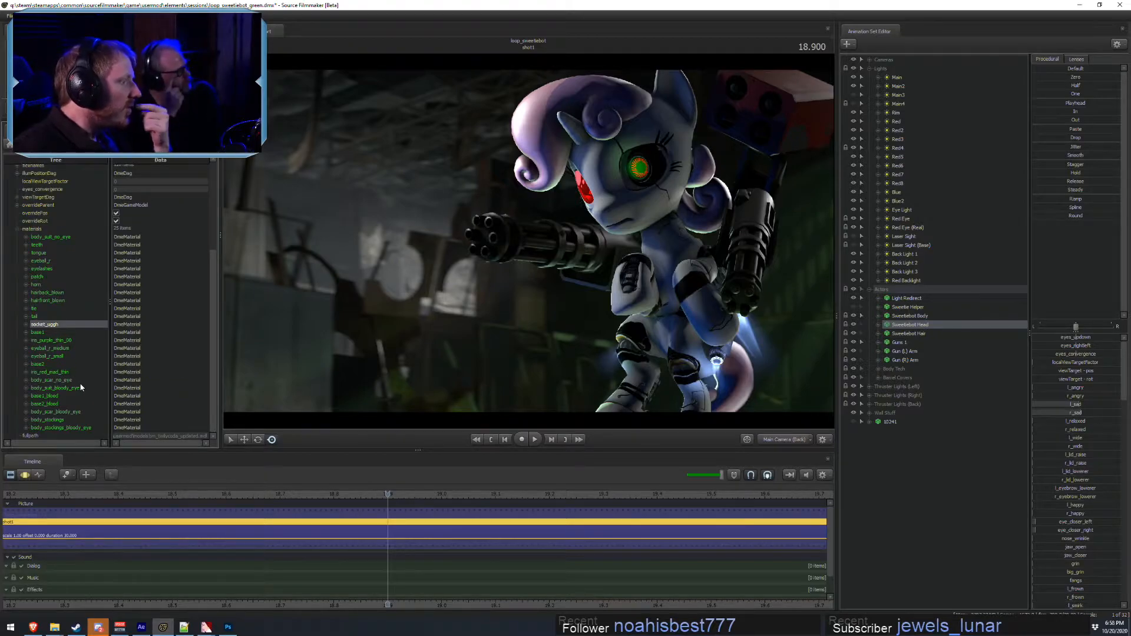
left_click(43, 373)
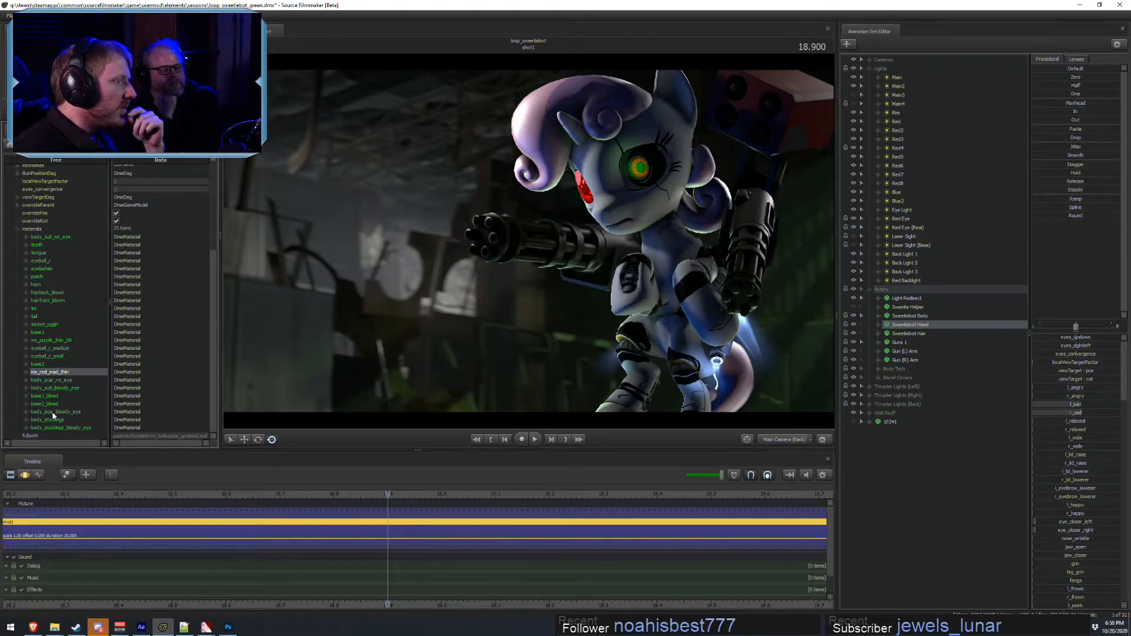
left_click(52, 348)
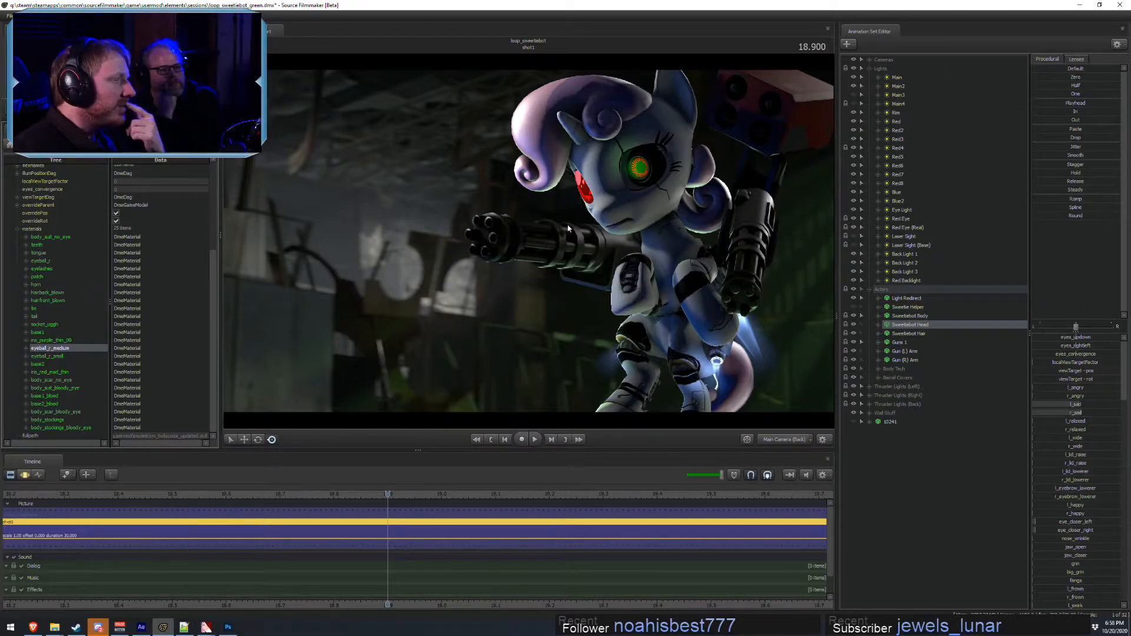
left_click(51, 357)
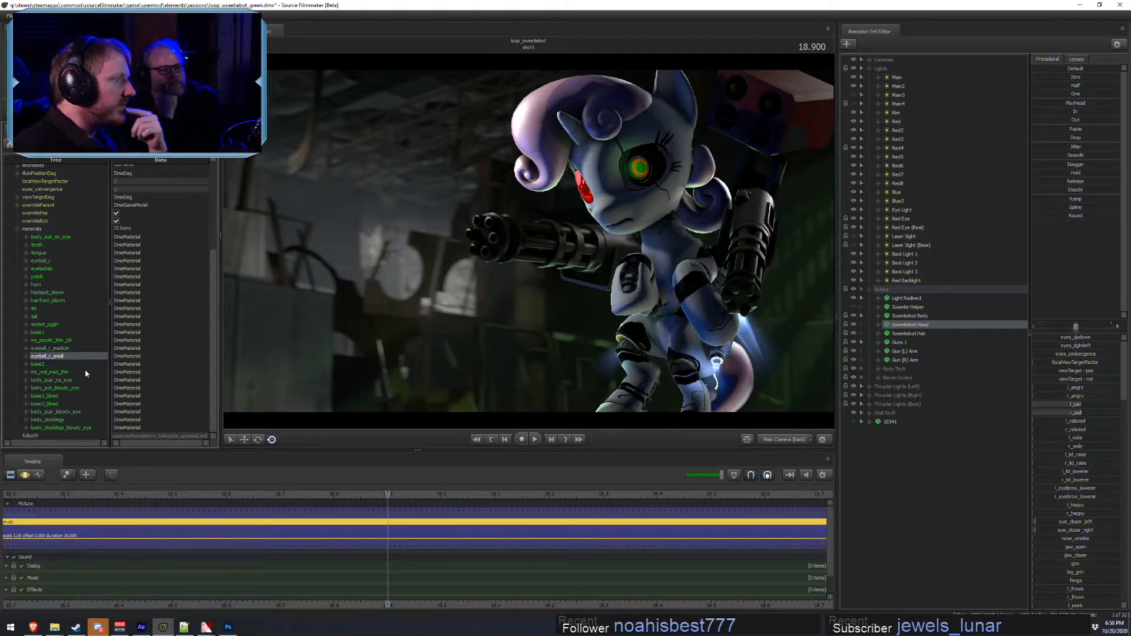
- Add a string attribute named $iris to the eyeball_r_medium material and open its mtlName value
right_click(40, 349)
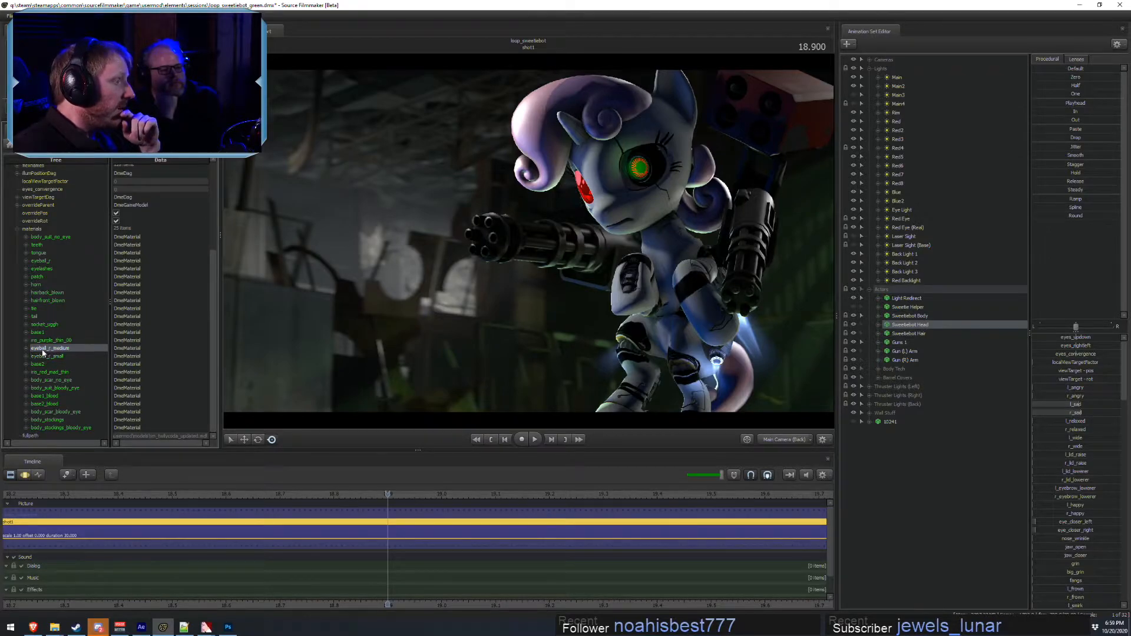
left_click(26, 349)
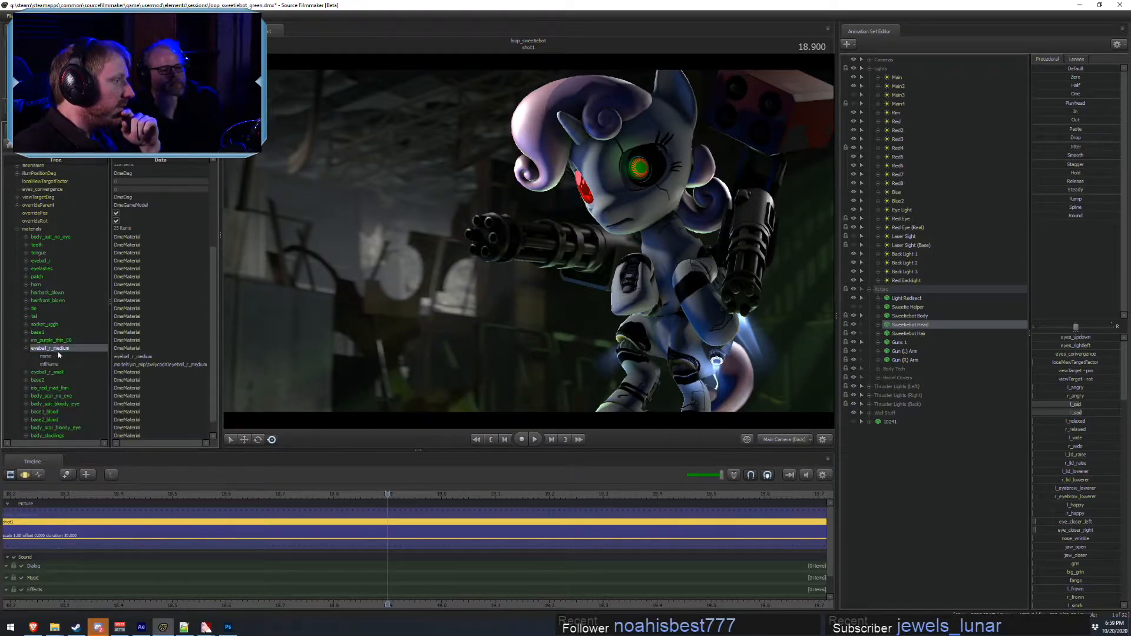
right_click(61, 350)
mouse_move(106, 412)
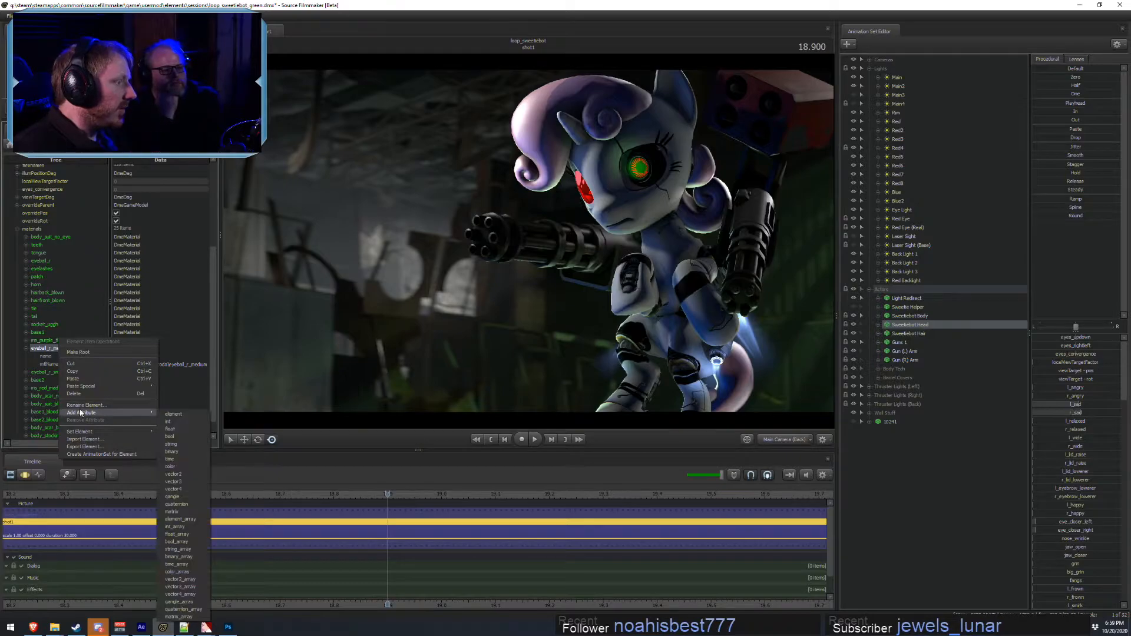
left_click(177, 445)
type("siris")
key("Return")
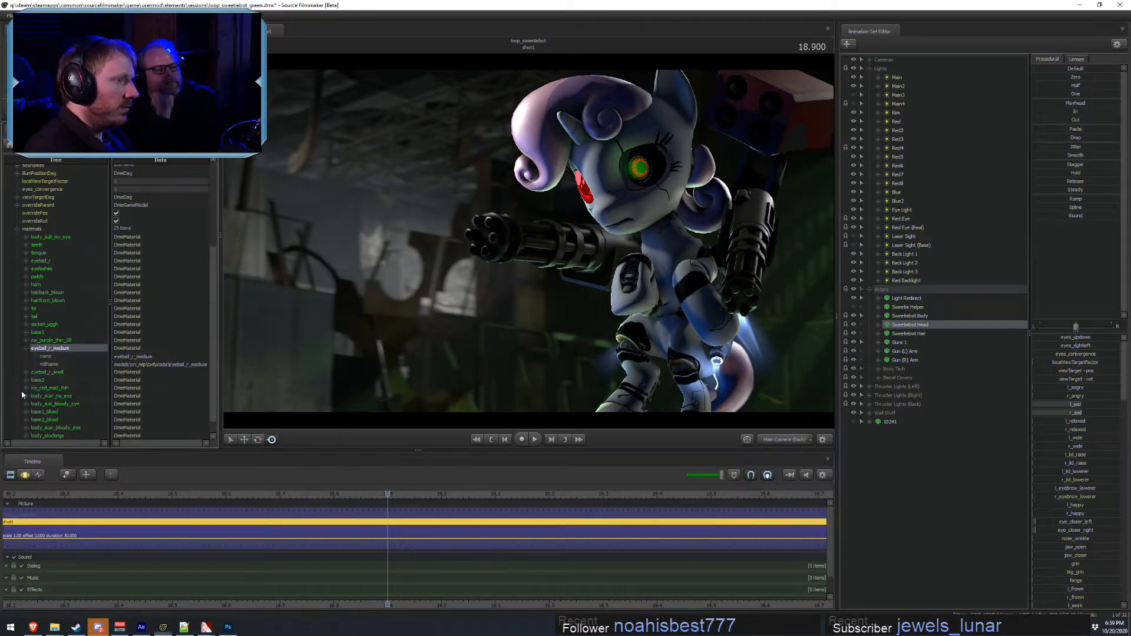
double_click(168, 368)
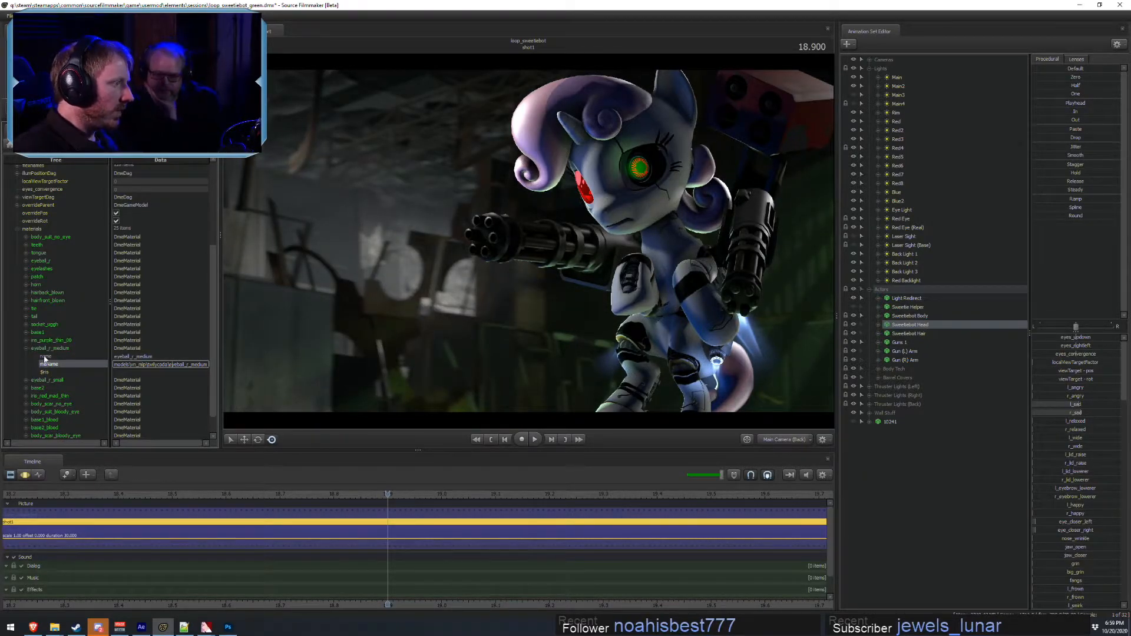
- Delete the $iris attribute from eyeball_r_medium and collapse that material
right_click(45, 372)
left_click(57, 410)
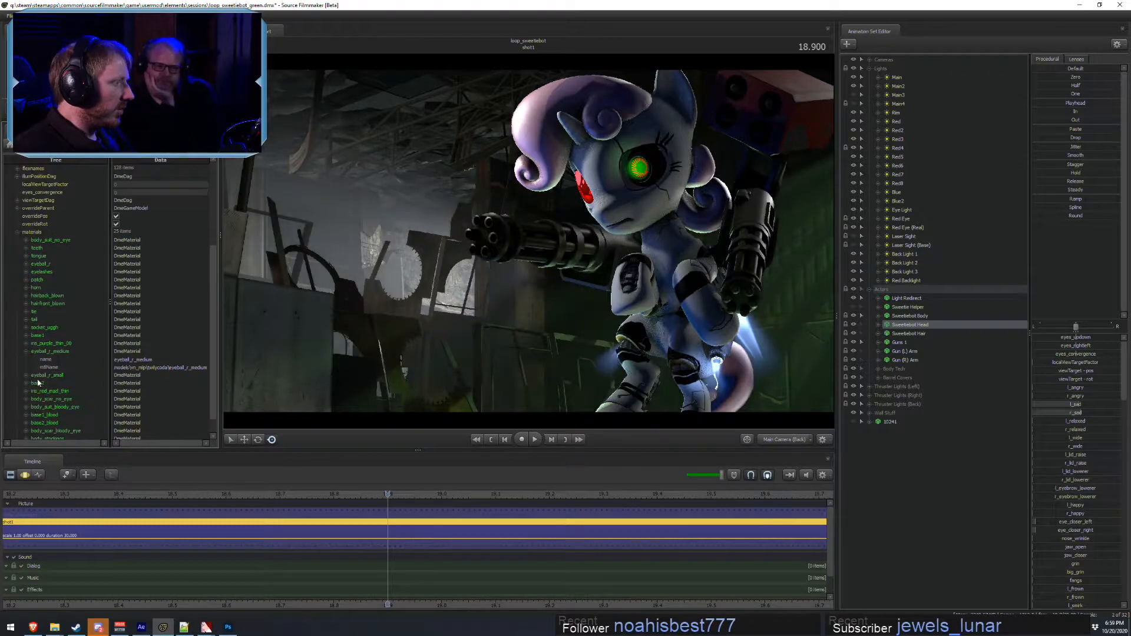
left_click(26, 352)
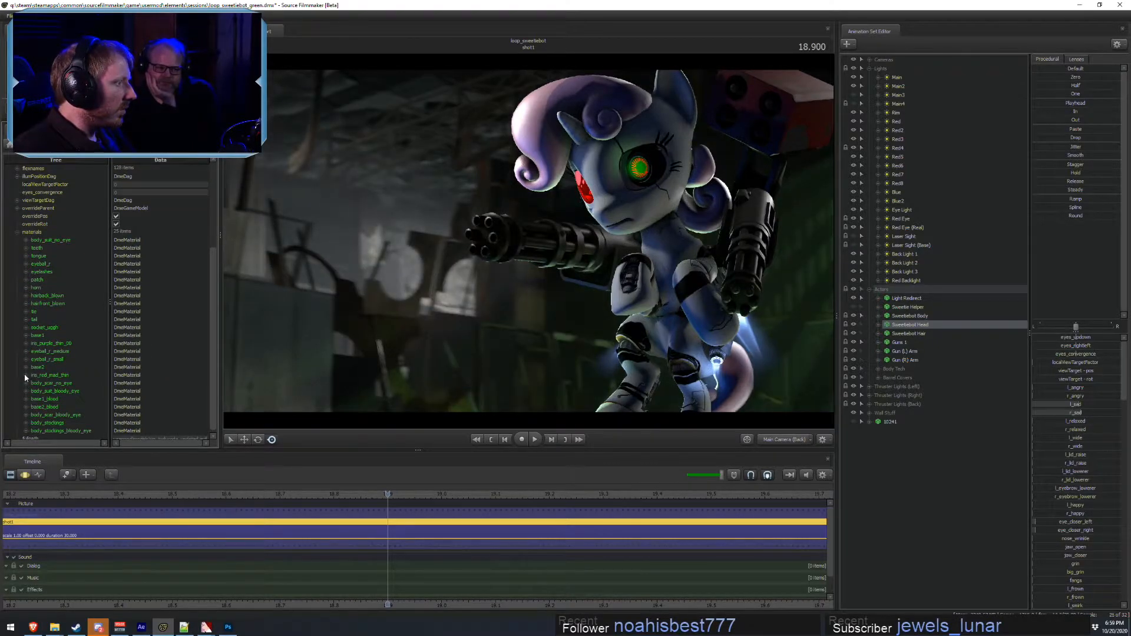
- Expand the eyeball_r_small material and add a string attribute named $iris to it
left_click(26, 359)
right_click(33, 359)
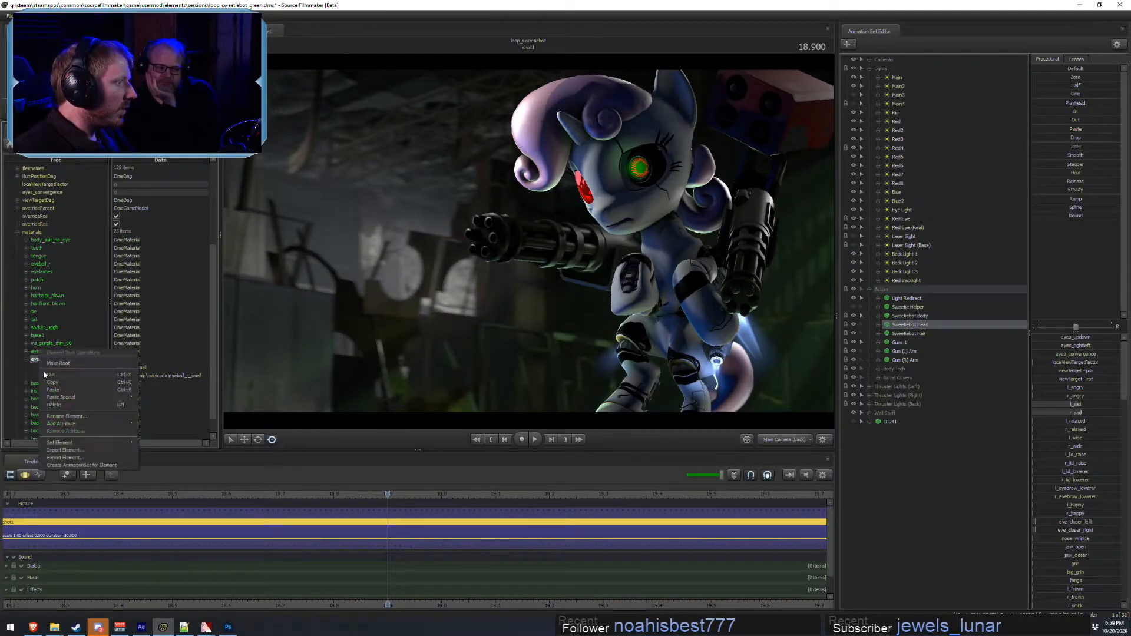
mouse_move(61, 424)
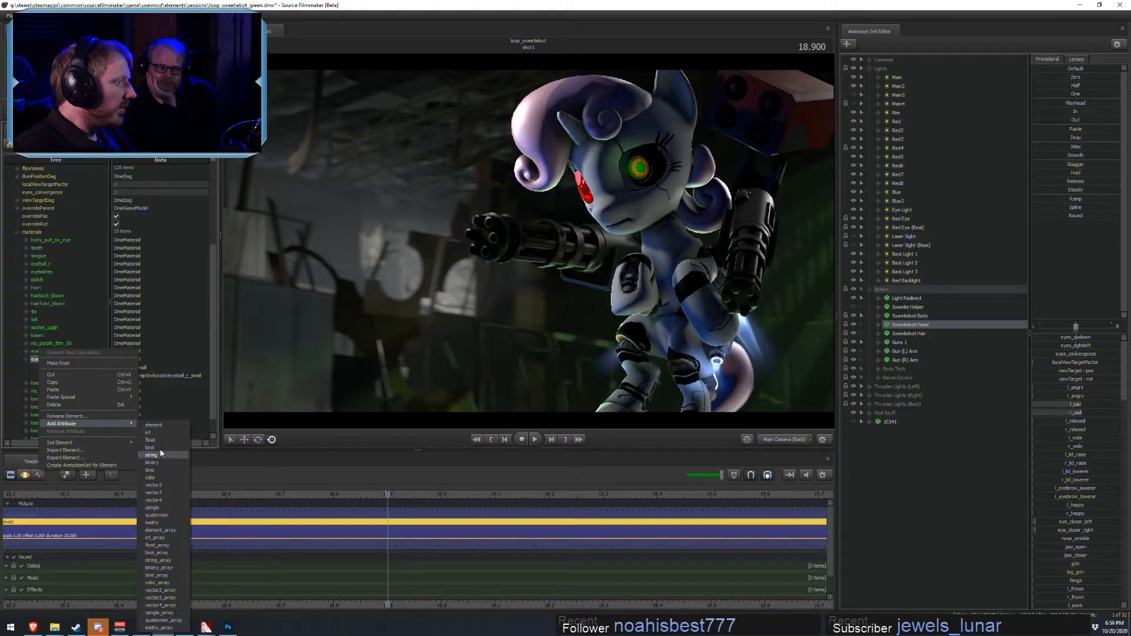
left_click(161, 455)
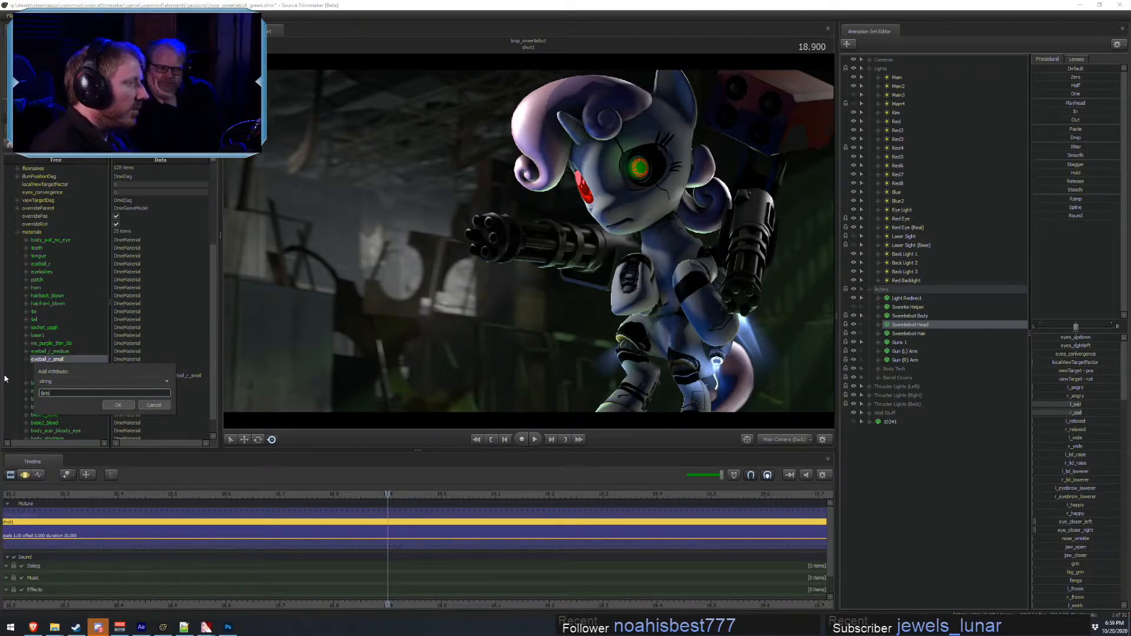
key("Return")
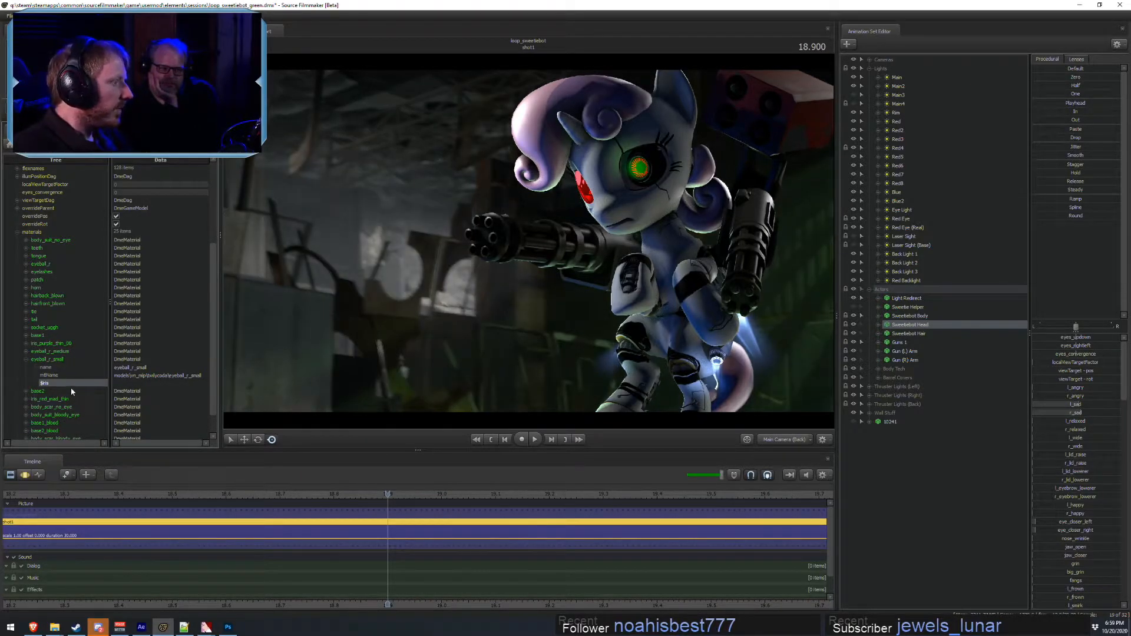
- Delete the $iris attribute from eyeball_r_small and toggle the Sweetiebot Head's visibility off and on
right_click(70, 383)
left_click(103, 422)
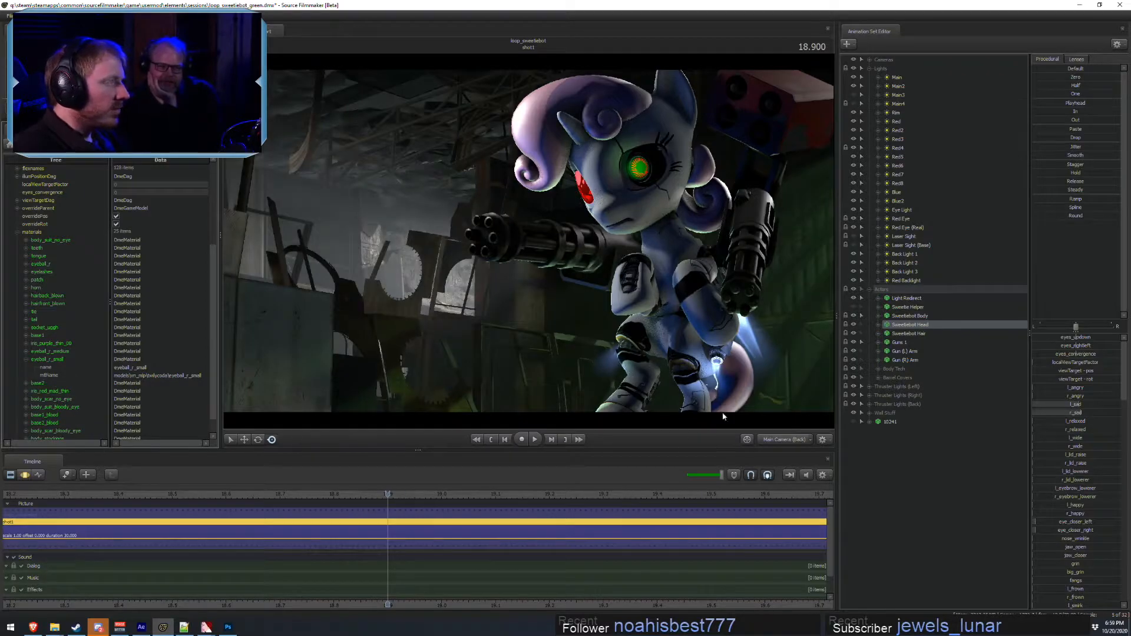
left_click(853, 324)
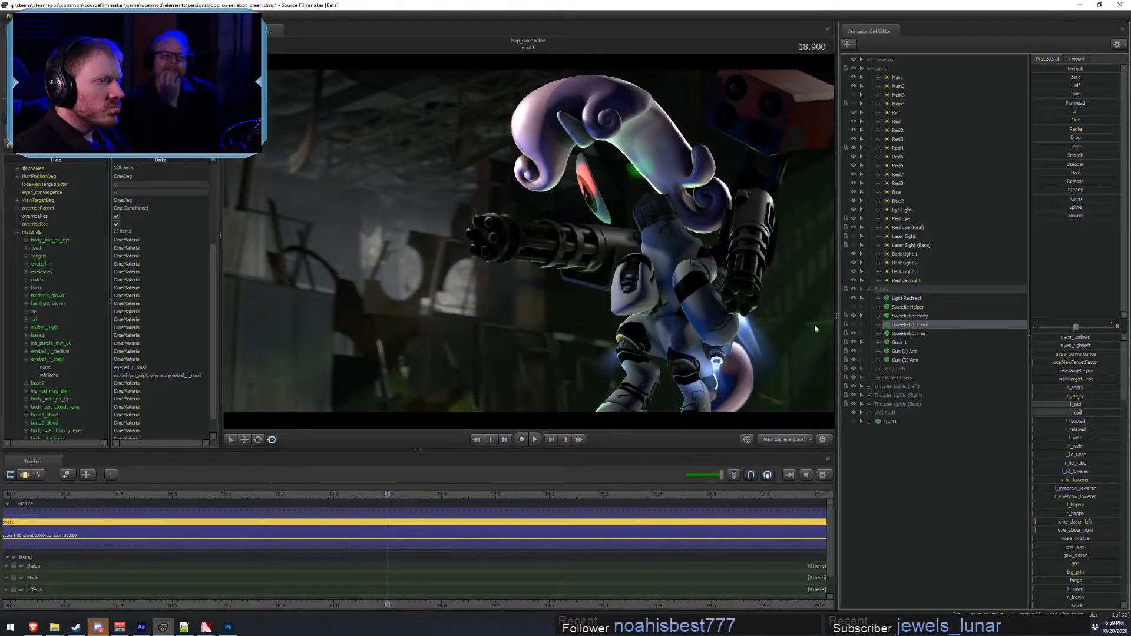
left_click(854, 325)
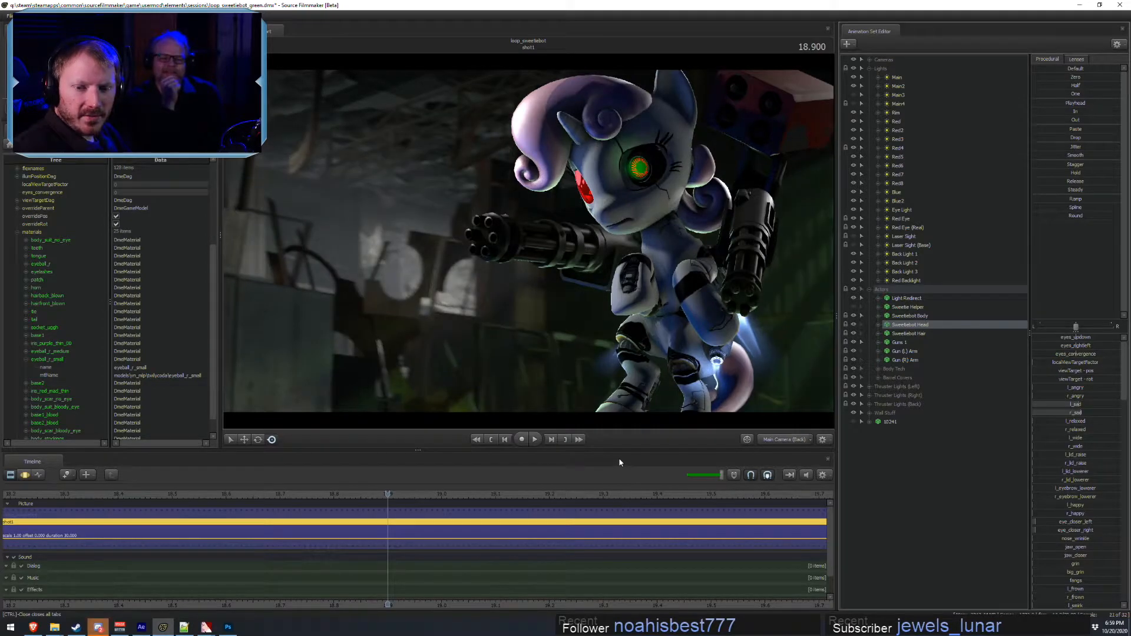
left_click(71, 320)
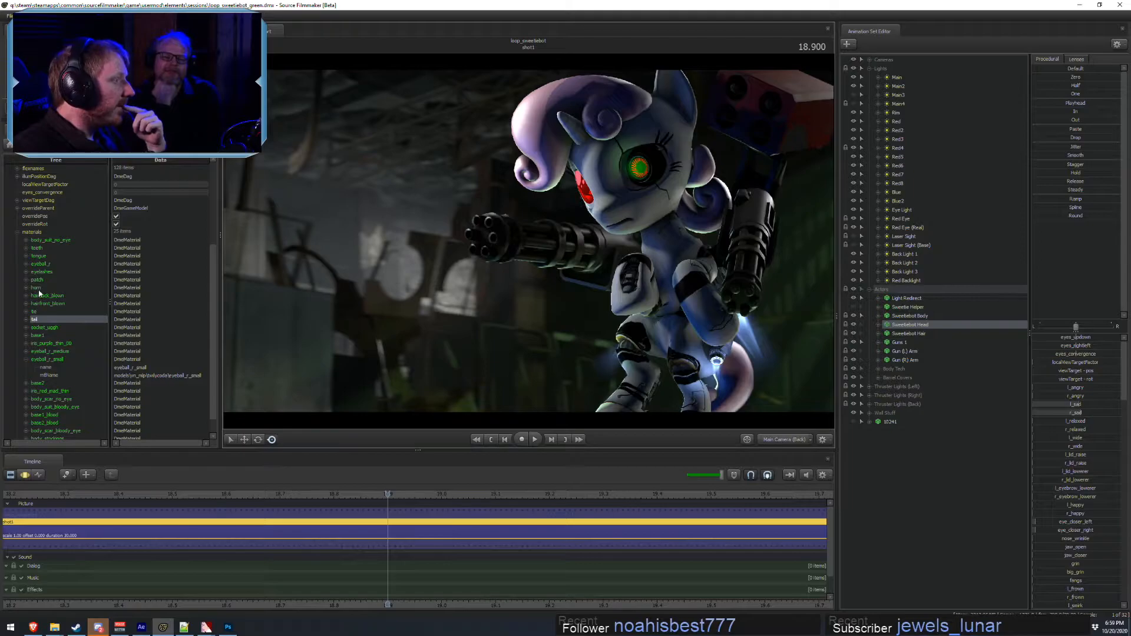
- Expand the eyeball_r material and set its $iris value to \models\VN_mlp\sweetiebot\pupil_r_green
left_click(40, 264)
left_click(26, 264)
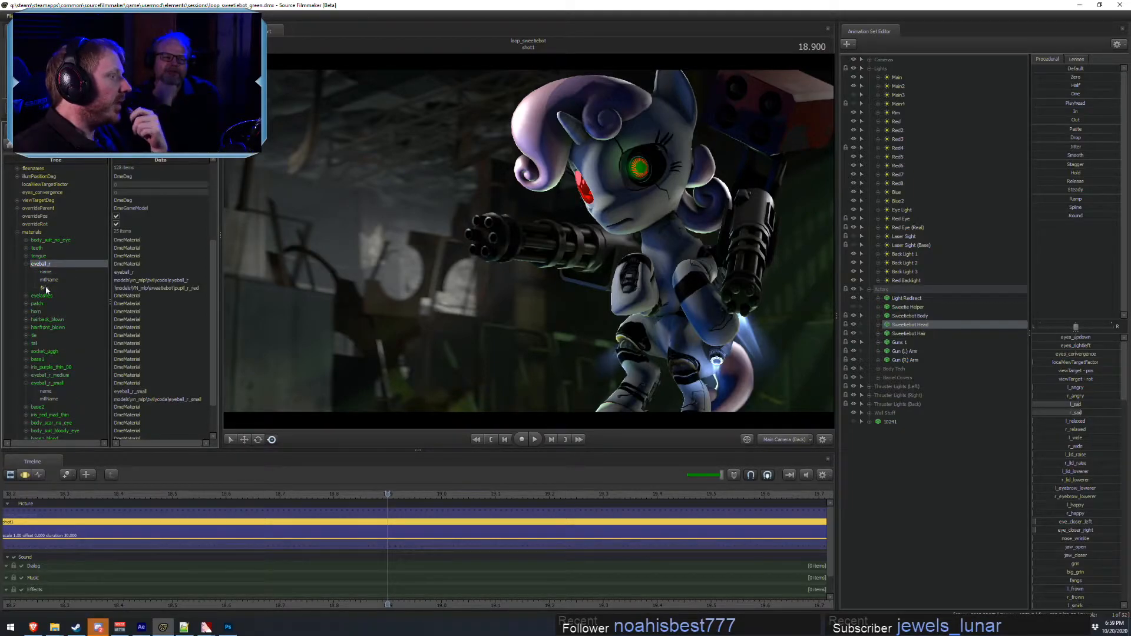
left_click(46, 288)
left_click(190, 289)
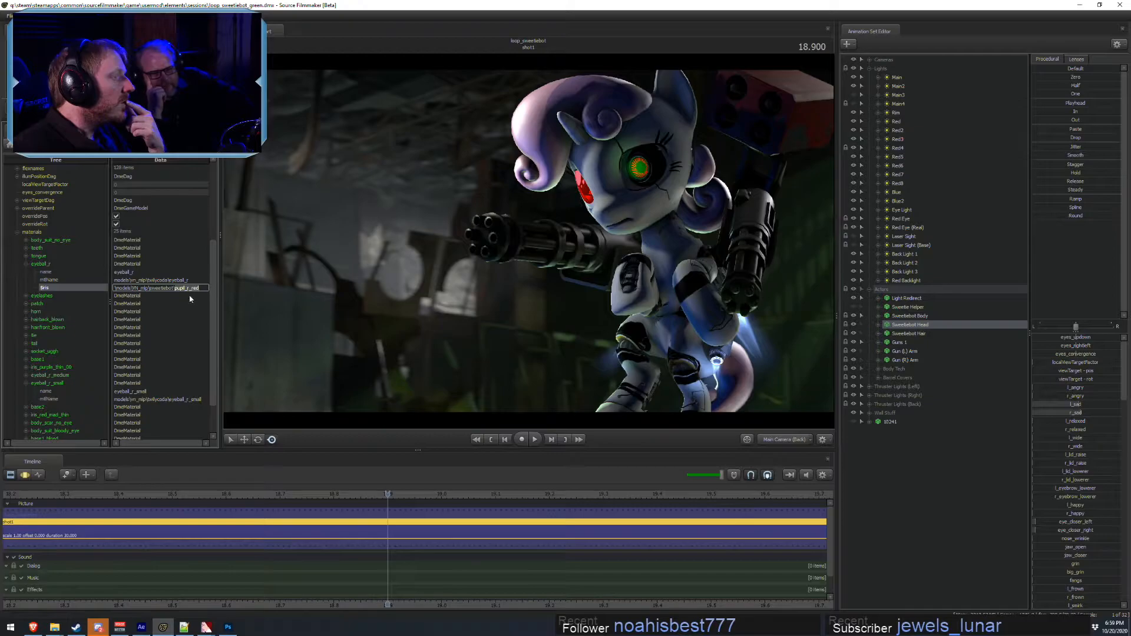
key("Up")
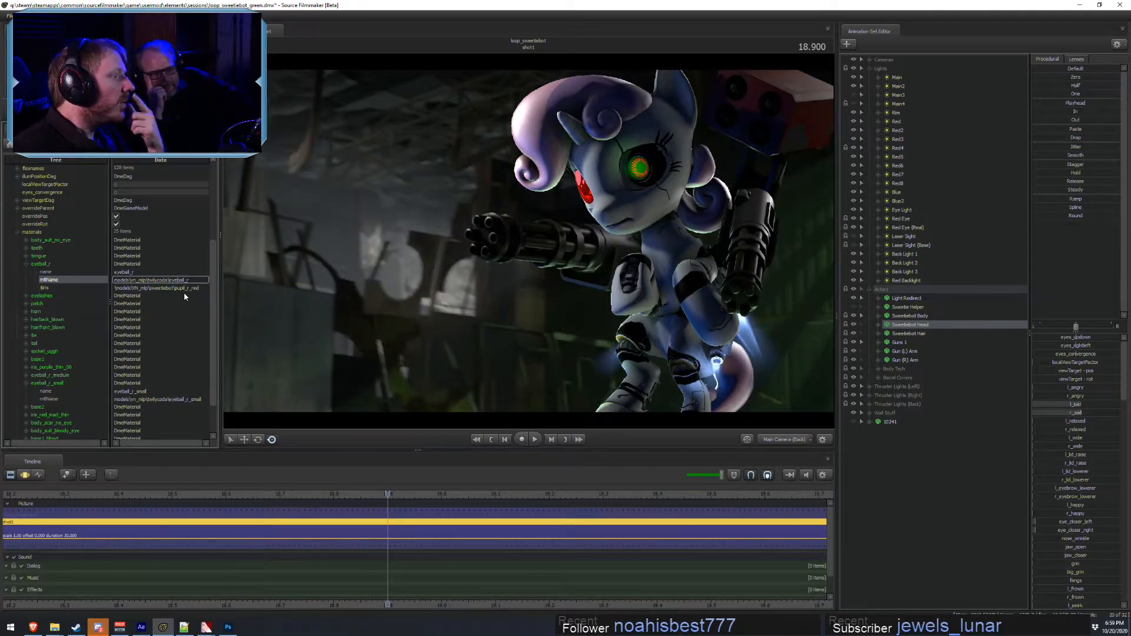
key("alt+Tab")
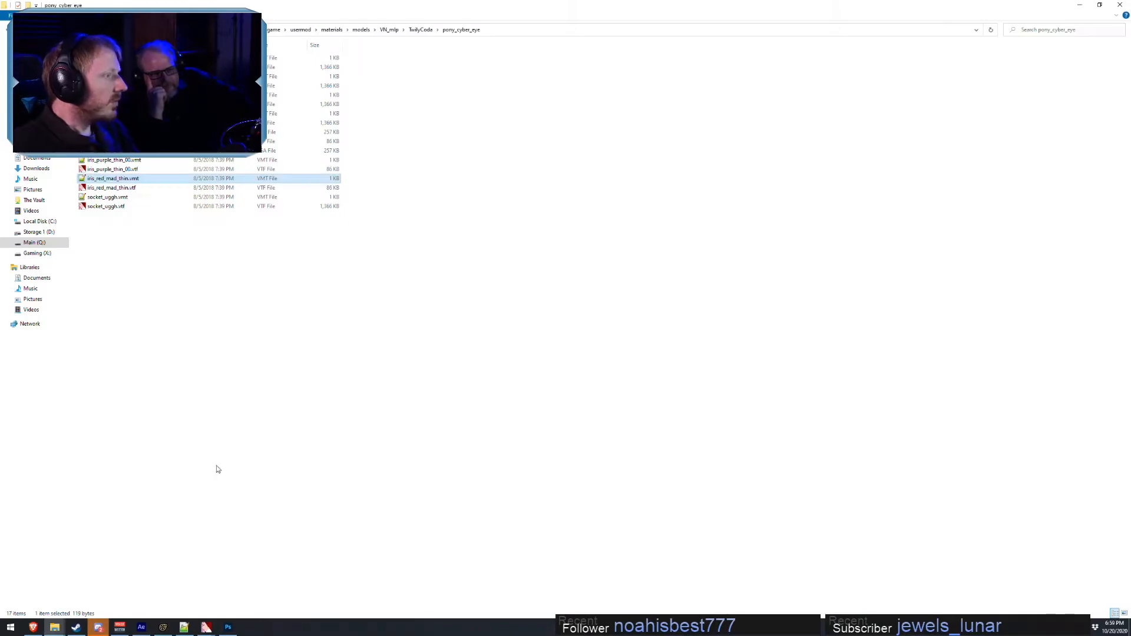
key("alt+Tab")
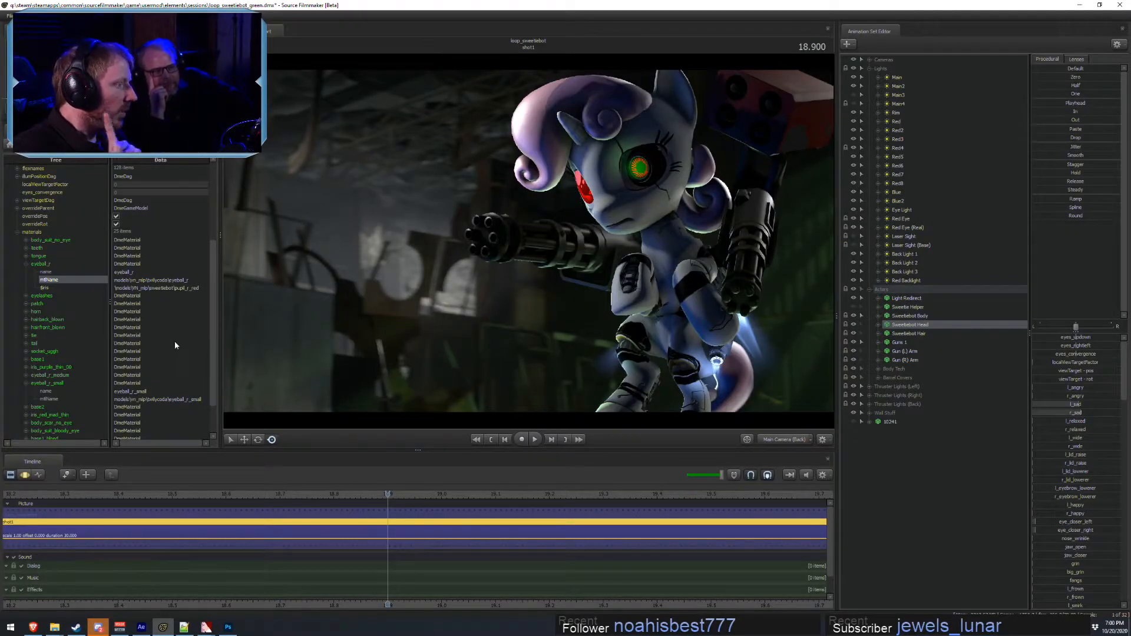
left_click_drag(192, 287, 219, 284)
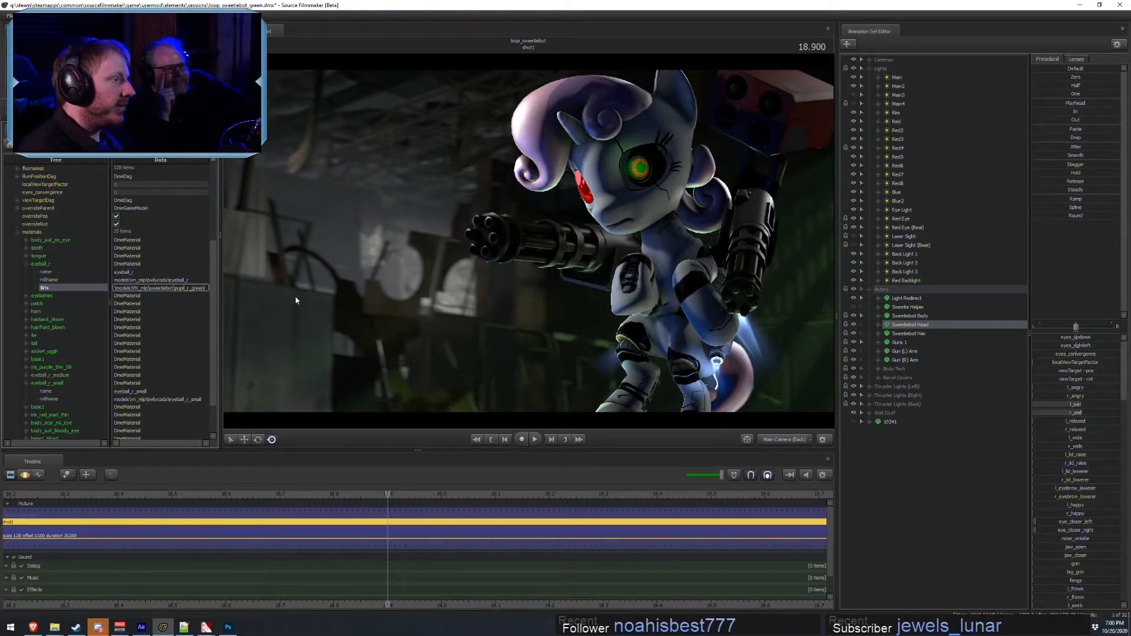
key("Return")
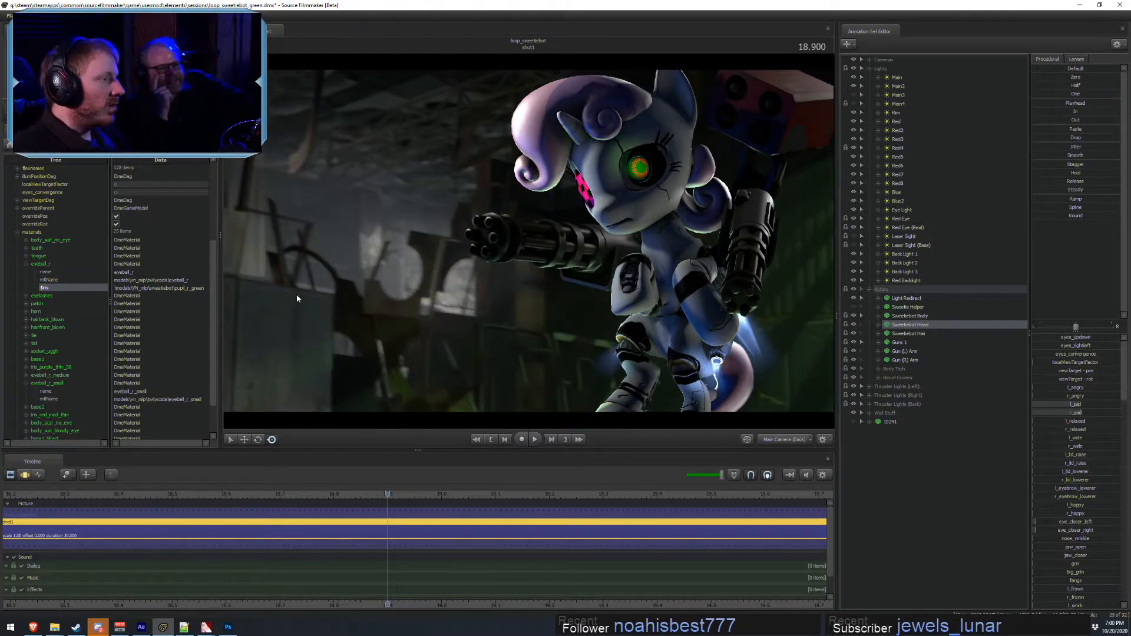
- Copy the texture folder path from the $iris value of the eyeball_r material
key("F3")
left_click(188, 288)
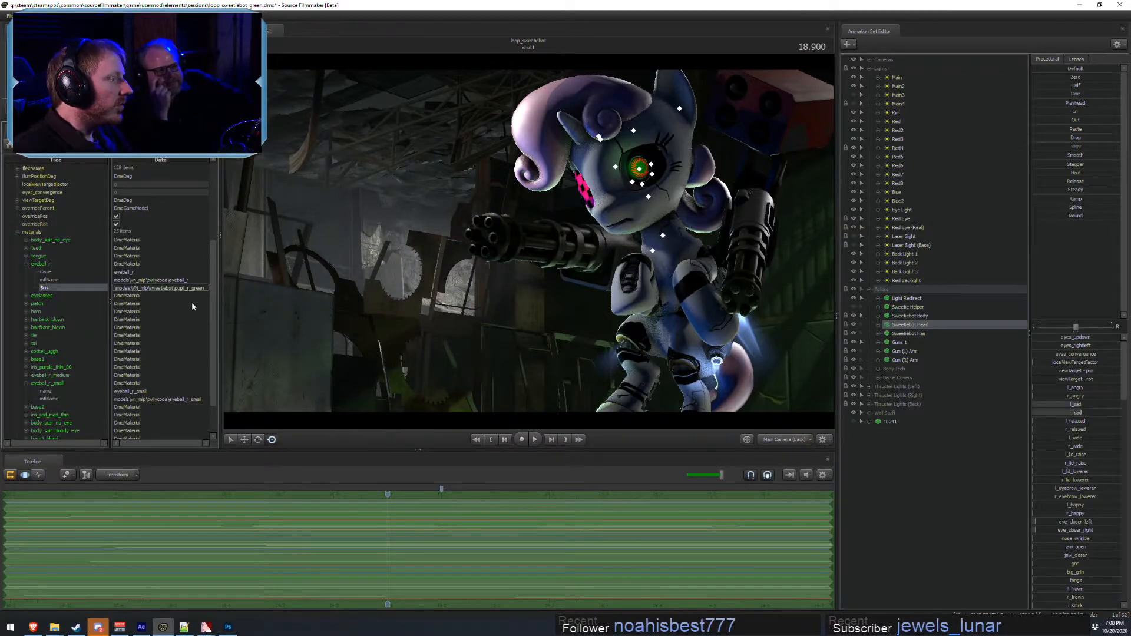
double_click(153, 289)
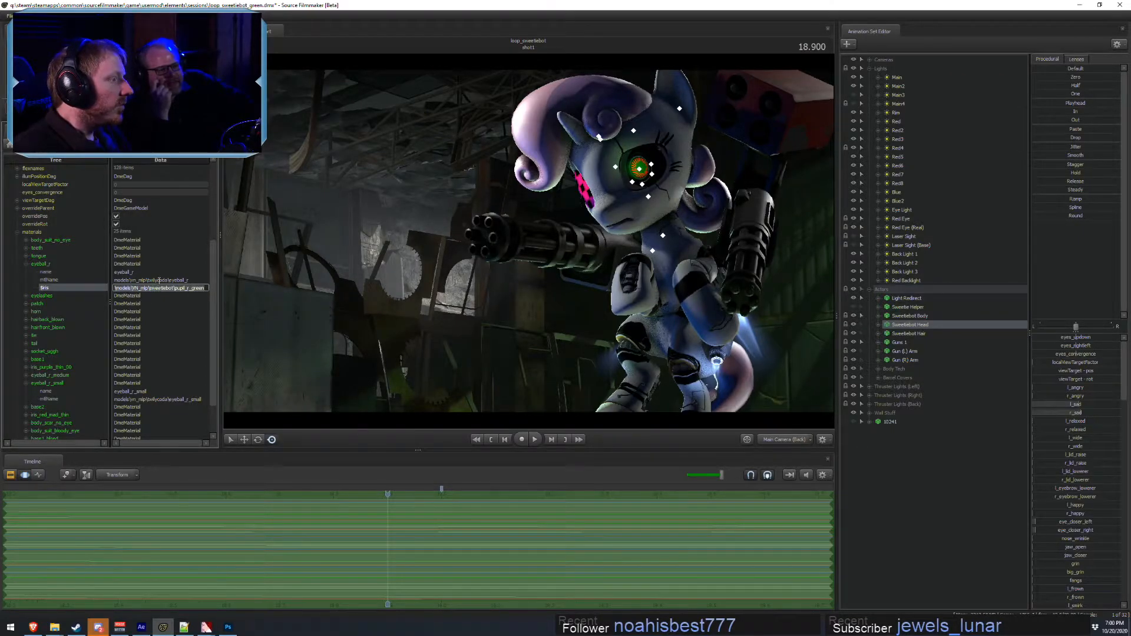
left_click(159, 281)
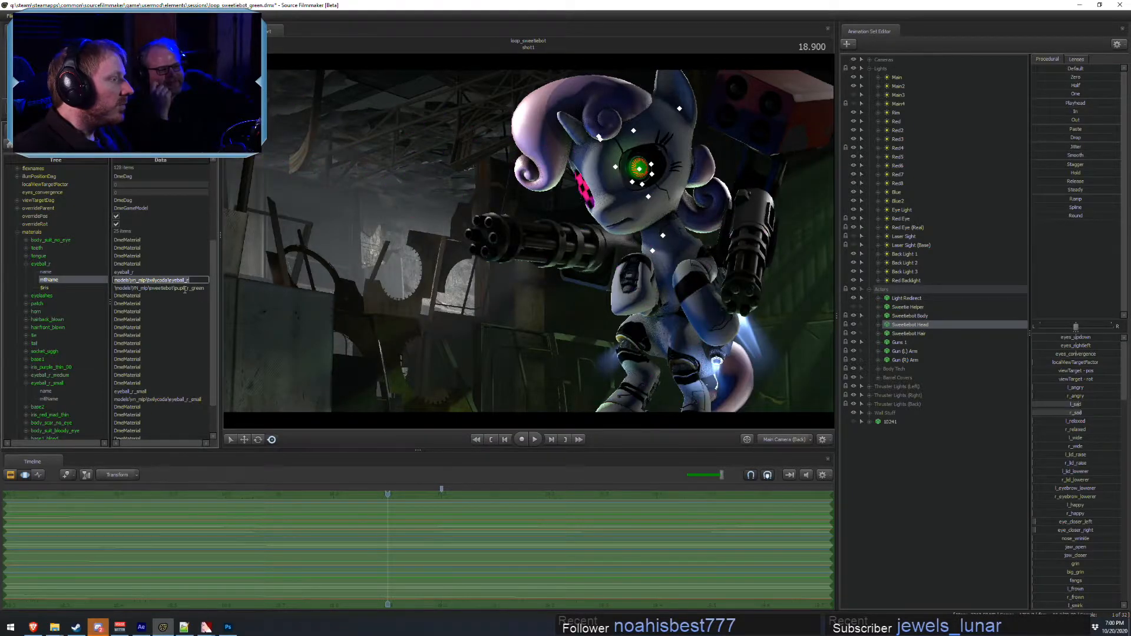
left_click(186, 288)
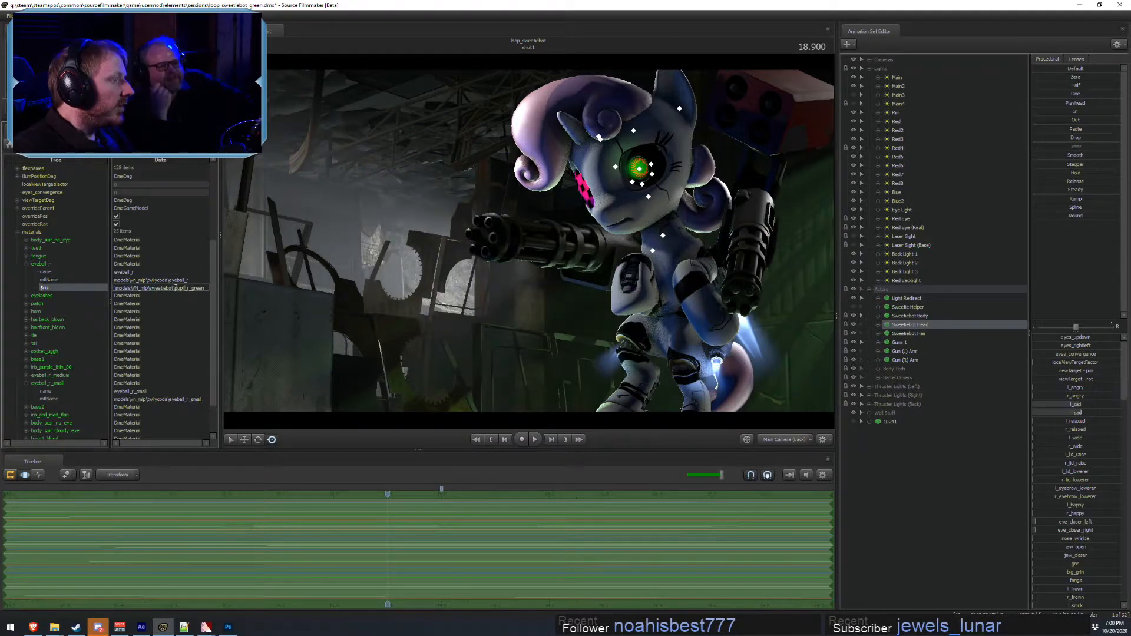
- Switch to File Explorer and open the models\VN_mlp\sweetiebot folder inside usermod\materials, correcting the pasted path
key("alt+Tab")
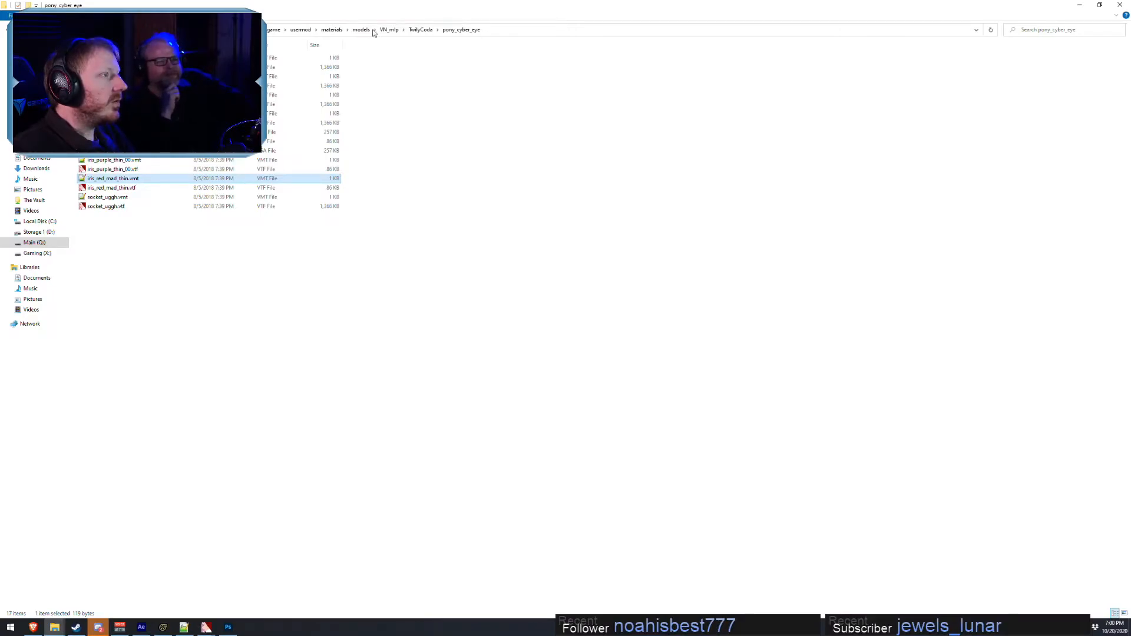
left_click(332, 30)
key("ctrl+v")
key("Return")
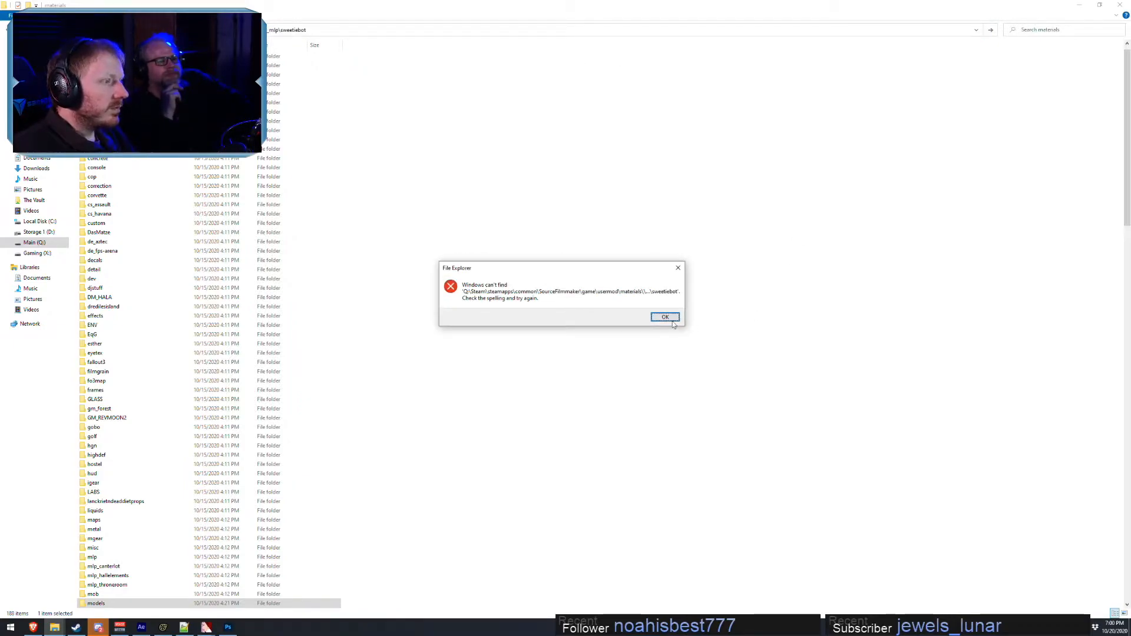
left_click(665, 318)
left_click(67, 29)
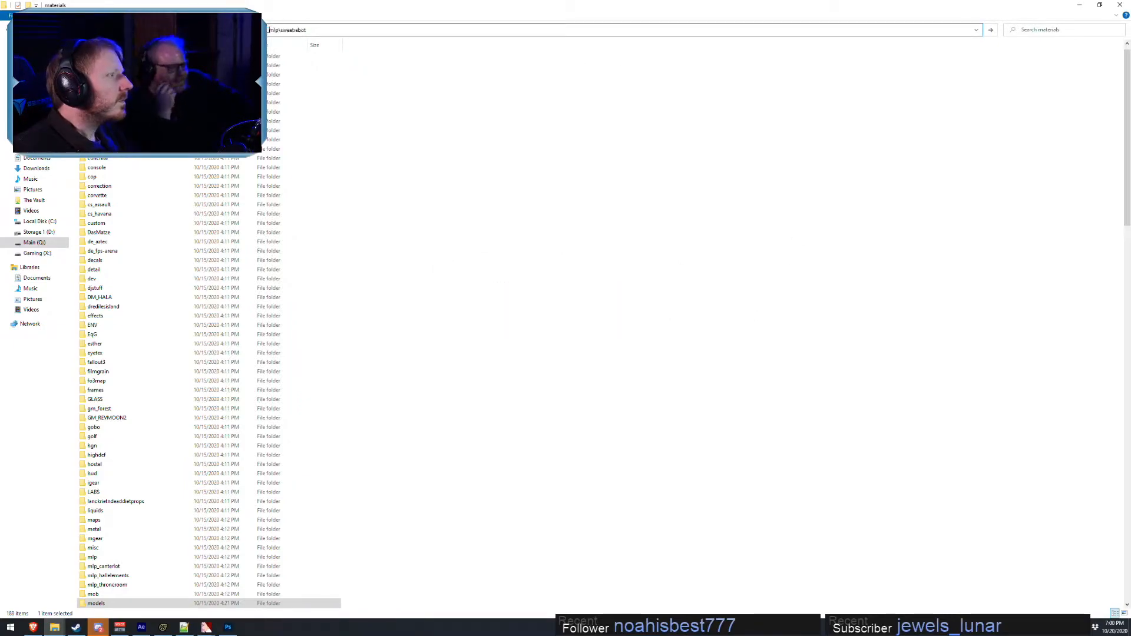
key("BackSpace")
key("Return")
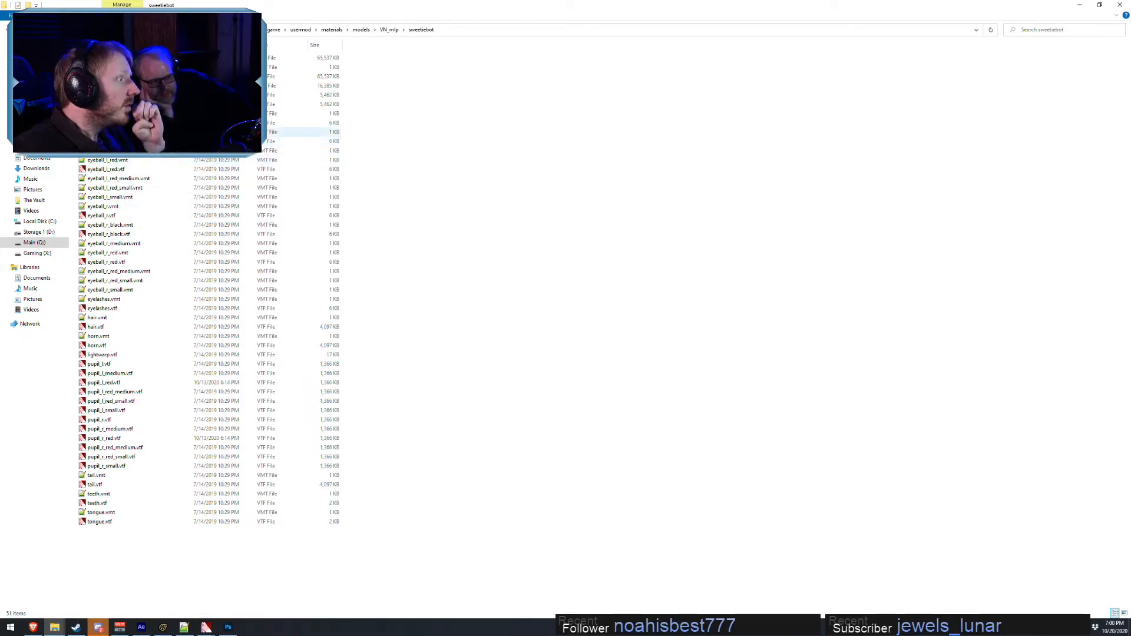
- Preview the eyeball_r_red.vtf texture, and open pupil_l_red.vtf for export as a TGA file
double_click(123, 262)
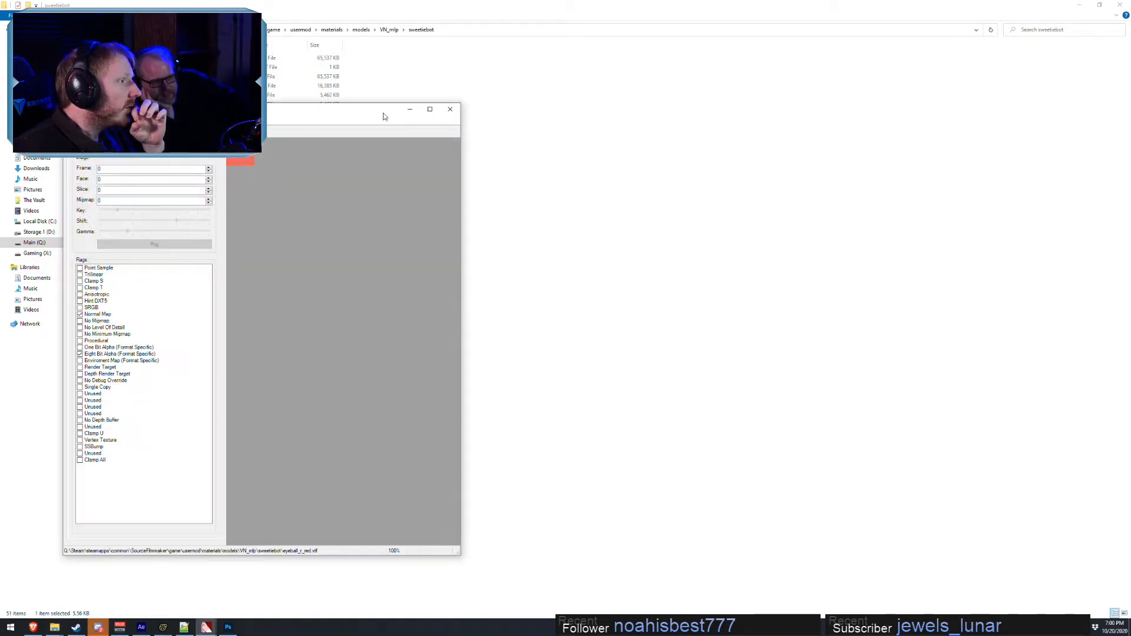
left_click(450, 109)
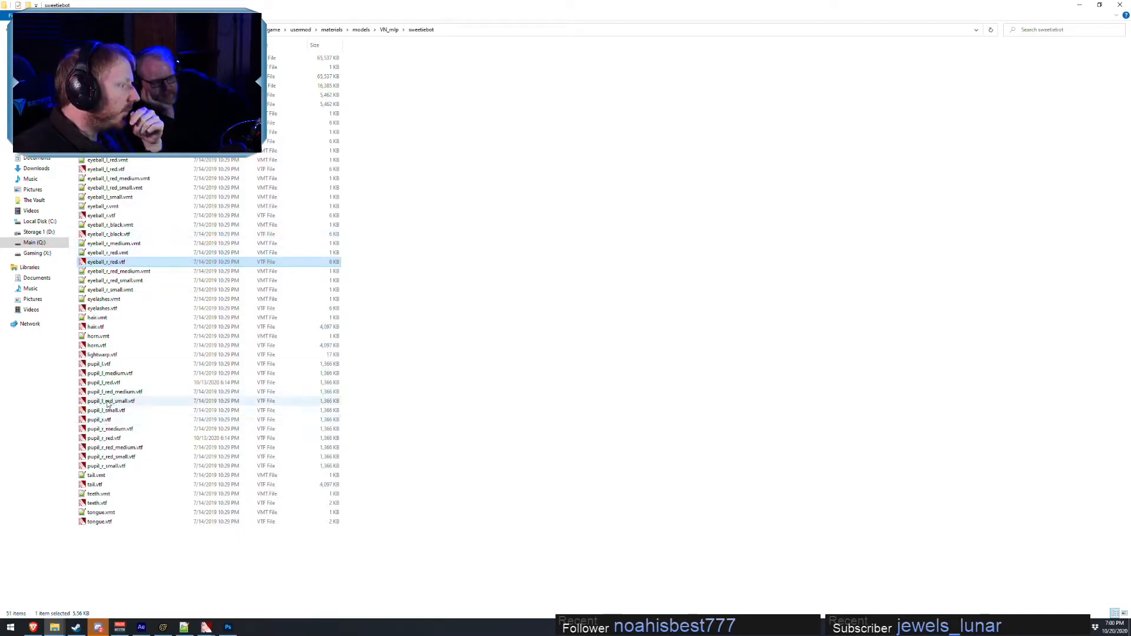
double_click(115, 383)
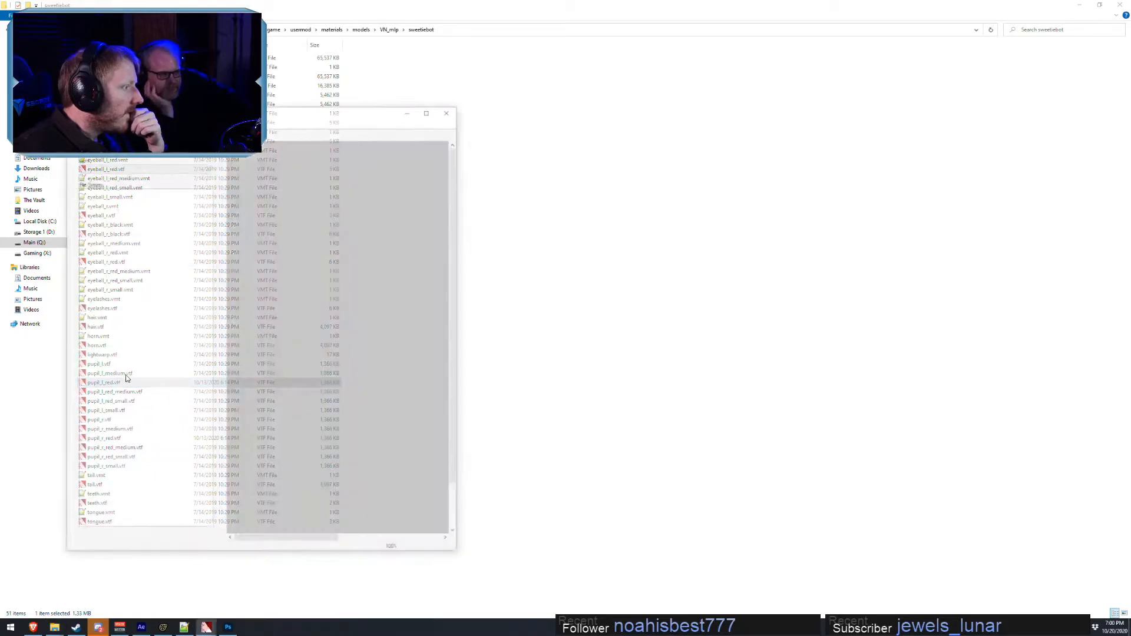
left_click(74, 121)
left_click(106, 185)
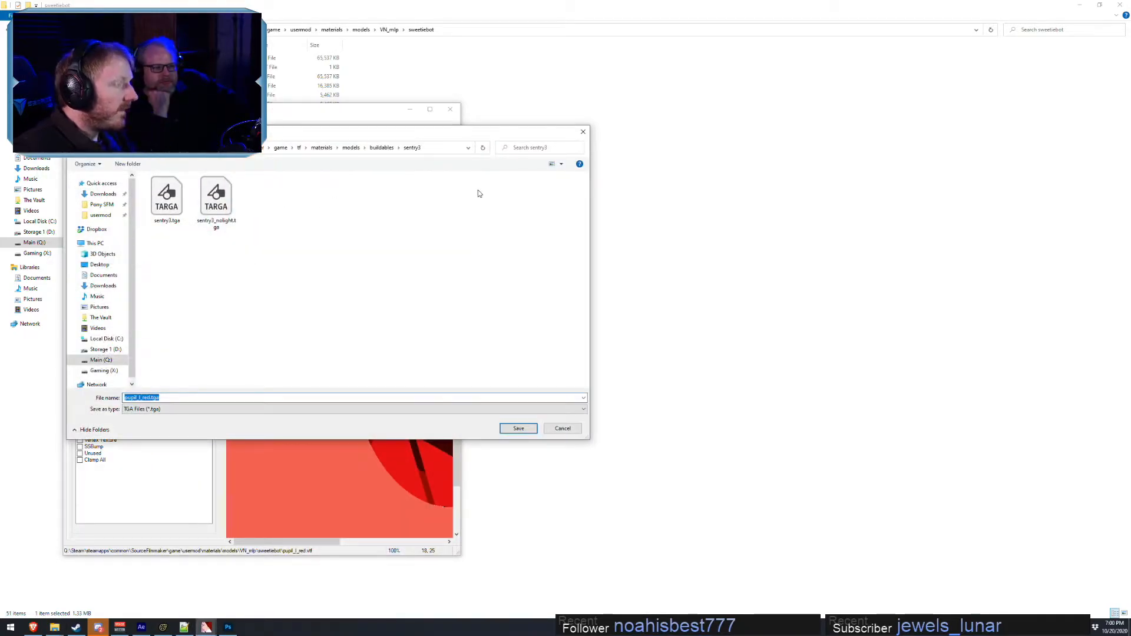
- Copy the sweetiebot folder's path from File Explorer and return to the texture export dialog
key("alt+Tab")
key("alt+Tab")
key("alt+Tab")
key("alt+Tab")
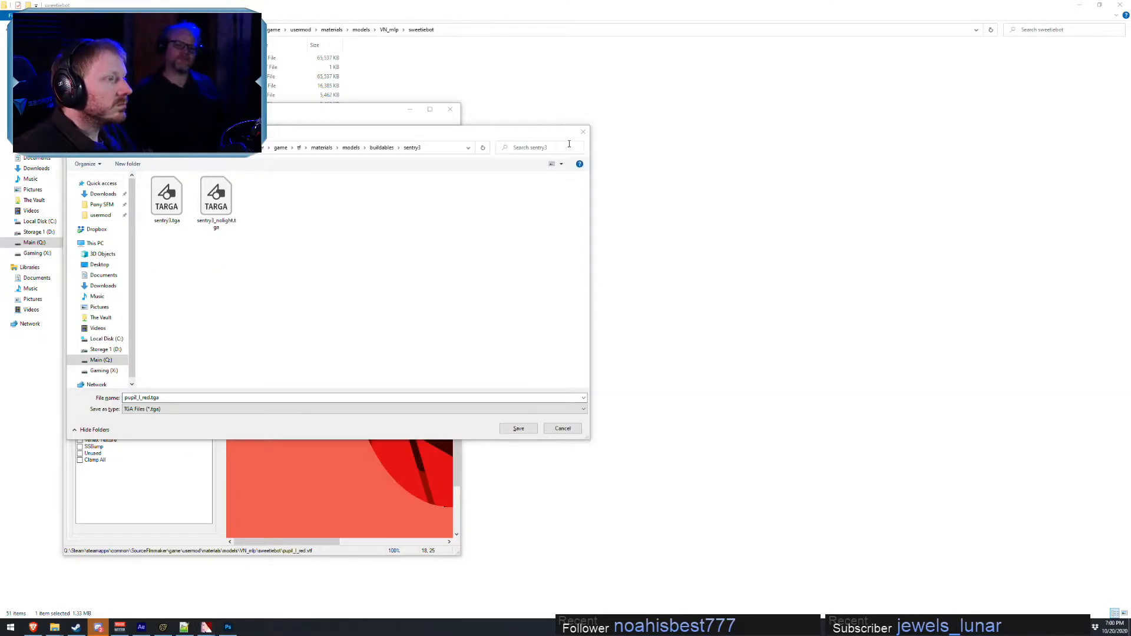
key("alt+Tab")
key("alt+Tab")
key("alt+Tab")
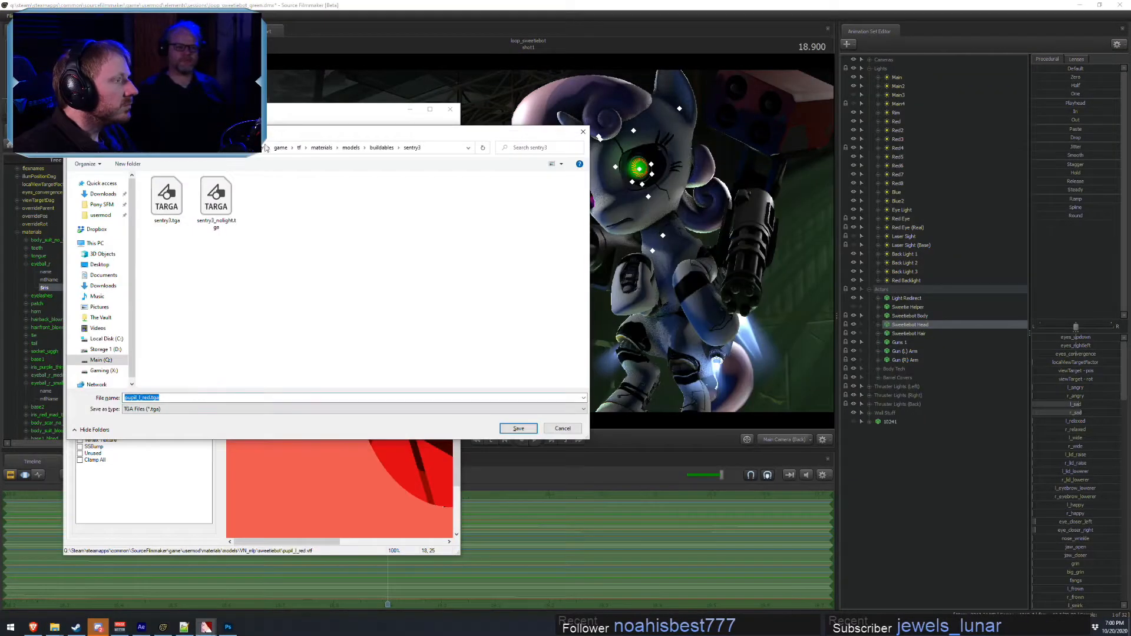
key("alt+Tab")
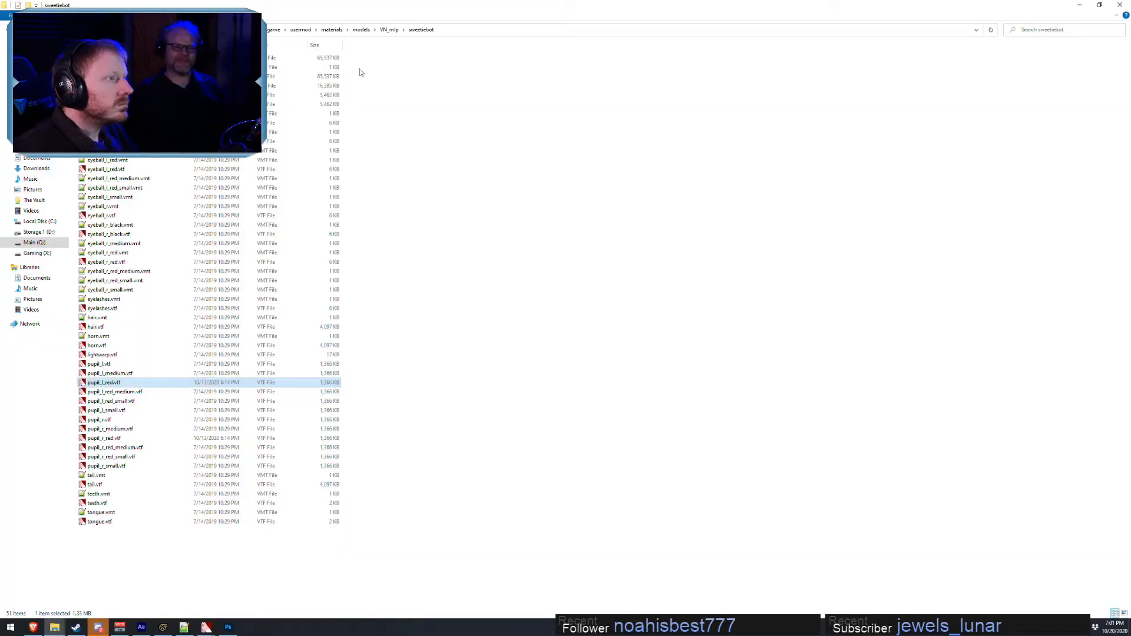
key("alt+Tab")
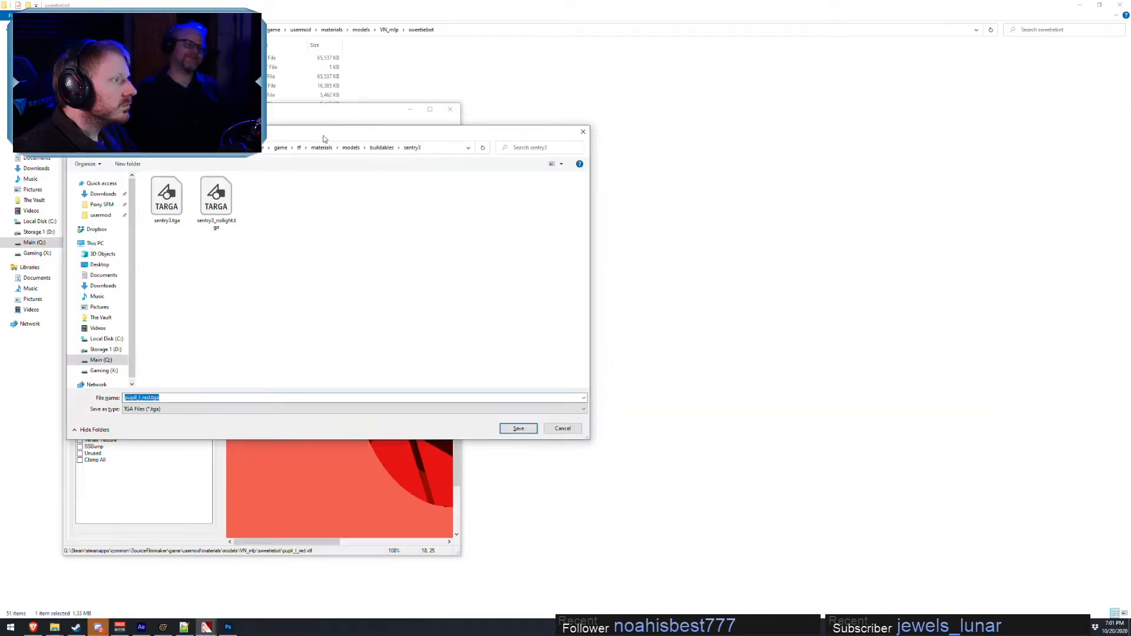
- Try to reach the sweetiebot folder in the export dialog by opening VN_mlp and looking through its subfolders
left_click_drag(436, 138, 437, 141)
left_click(429, 151)
type("Q:\\Steam\\steamapps\\common\\SourceFilmmaker\\game\\usermod\\materials\\models\\VN_mlp\\sweetiebot")
key("BackSpace")
key("BackSpace")
key("BackSpace")
key("BackSpace")
key("BackSpace")
key("BackSpace")
key("BackSpace")
key("BackSpace")
key("BackSpace")
key("BackSpace")
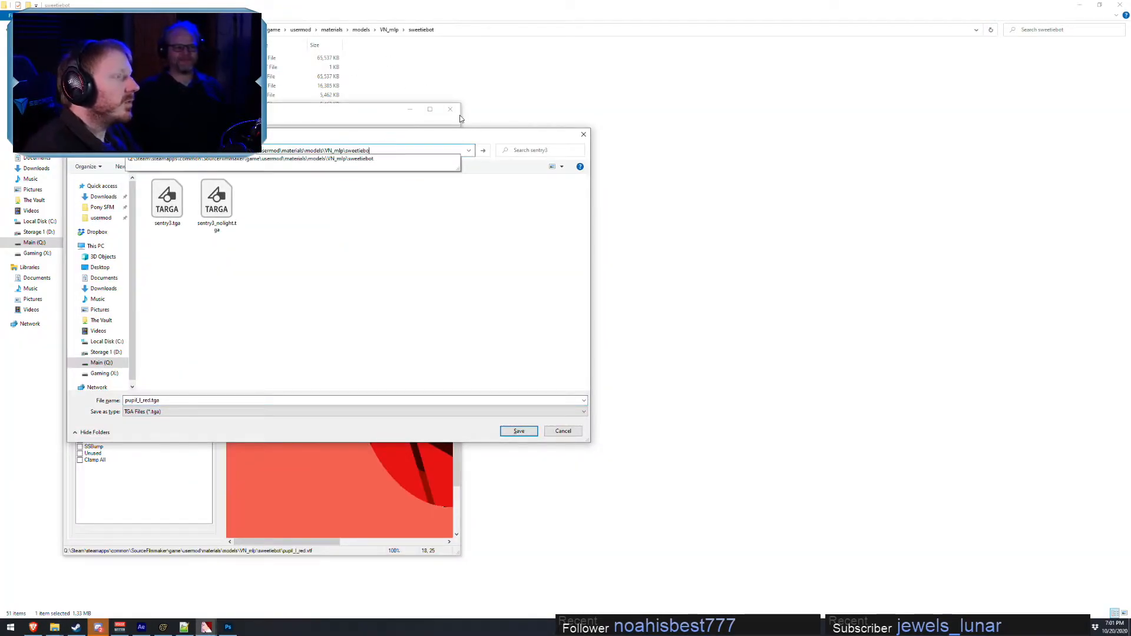
key("Return")
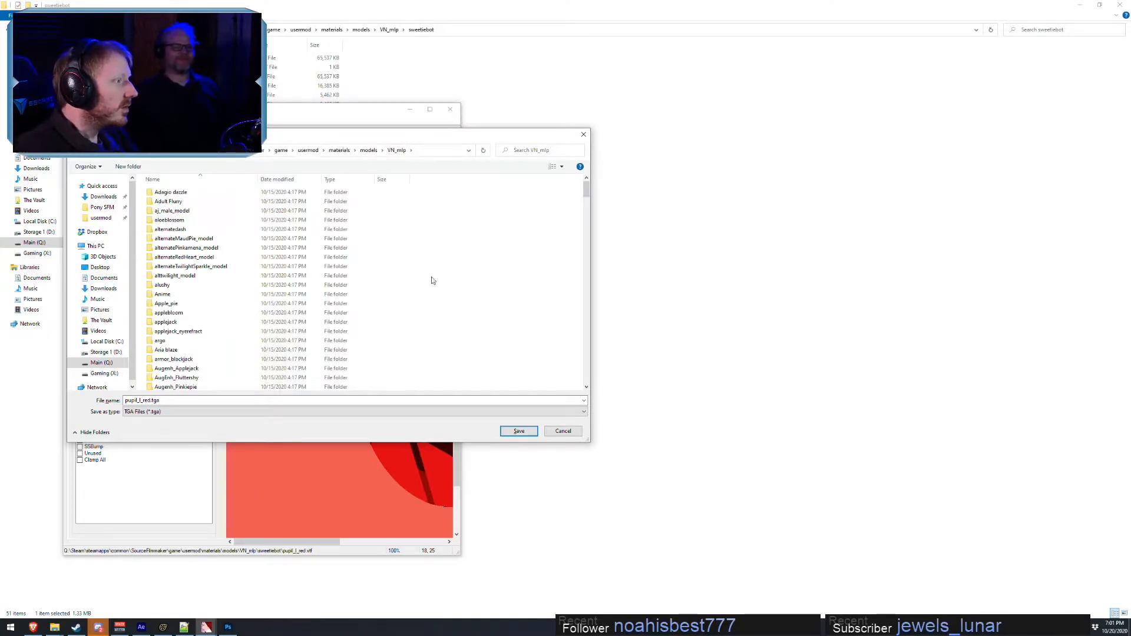
scroll(238, 318, "down", 20)
scroll(226, 334, "down", 20)
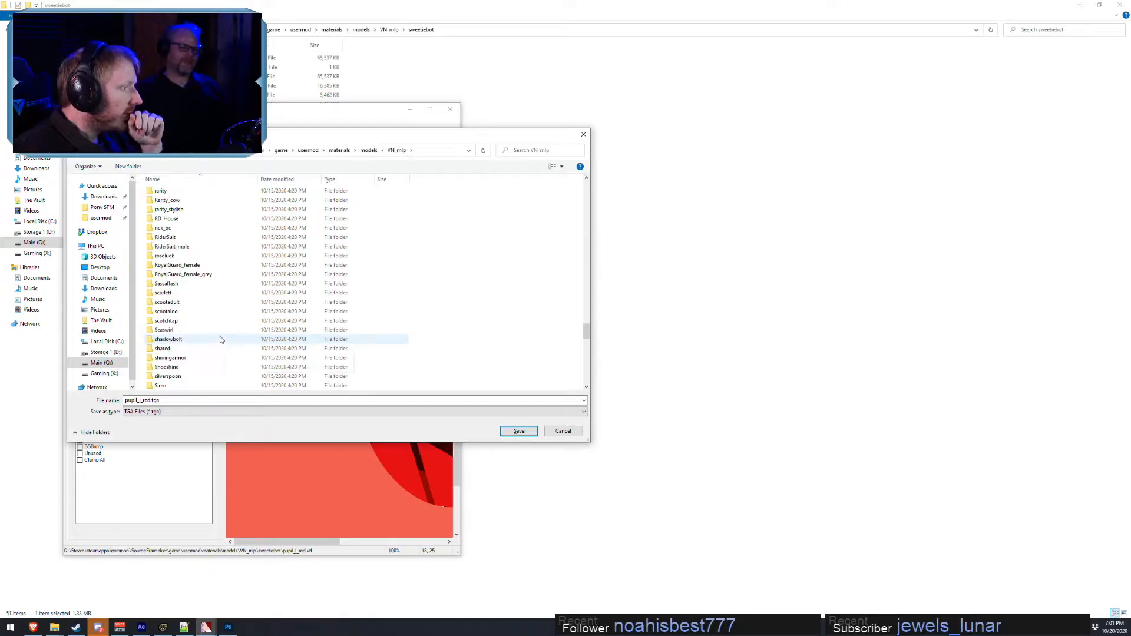
scroll(200, 353, "down", 8)
scroll(186, 378, "down", 5)
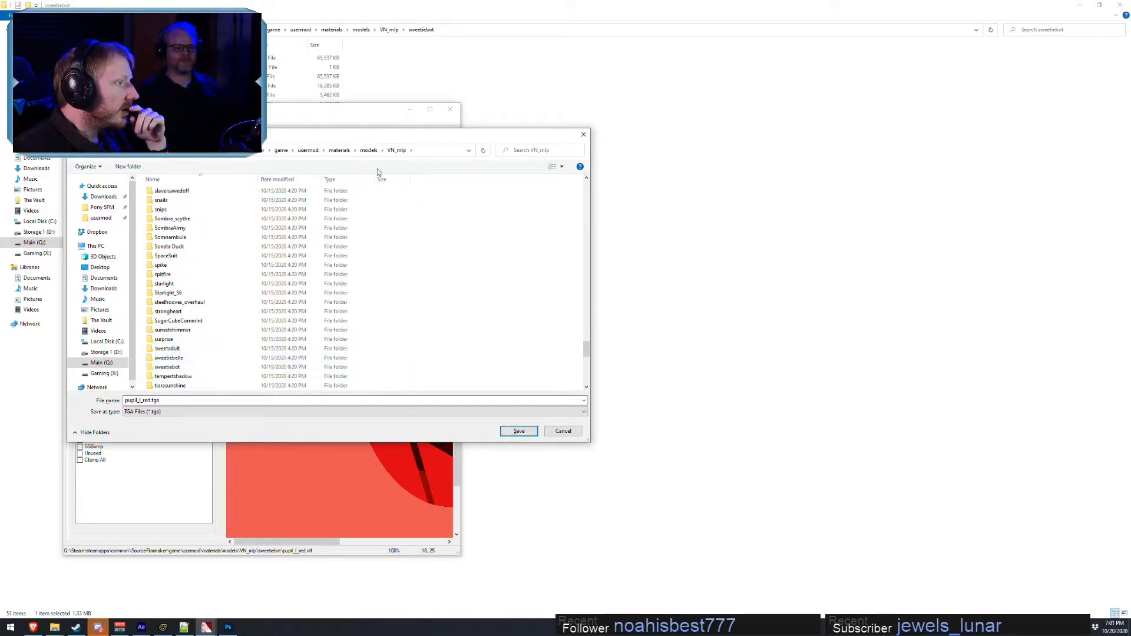
- Try replacing the models\buildables\sentry3 part of the save path, and undo the edit
left_click(77, 150)
left_click(412, 150)
left_click_drag(365, 150, 296, 154)
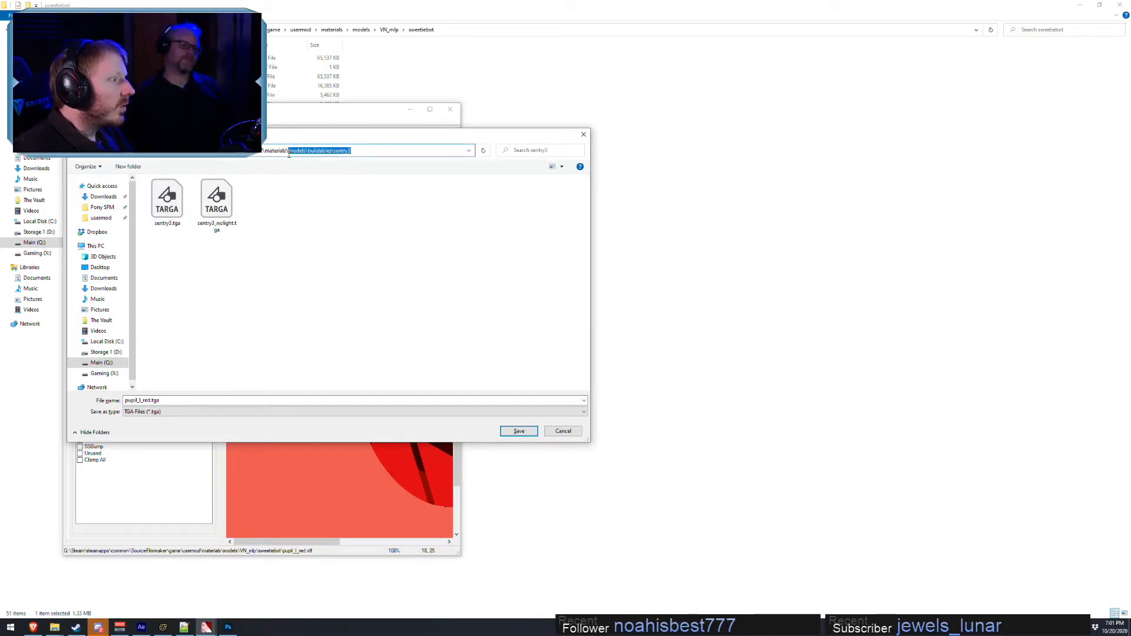
key("ctrl+v")
key("ctrl+z")
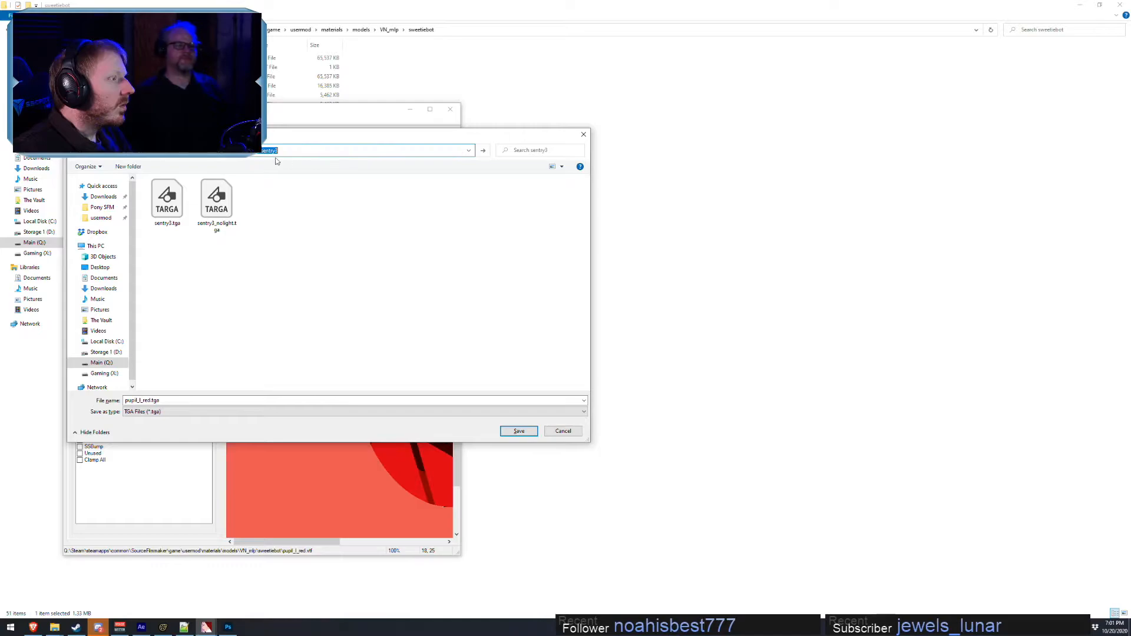
left_click(337, 289)
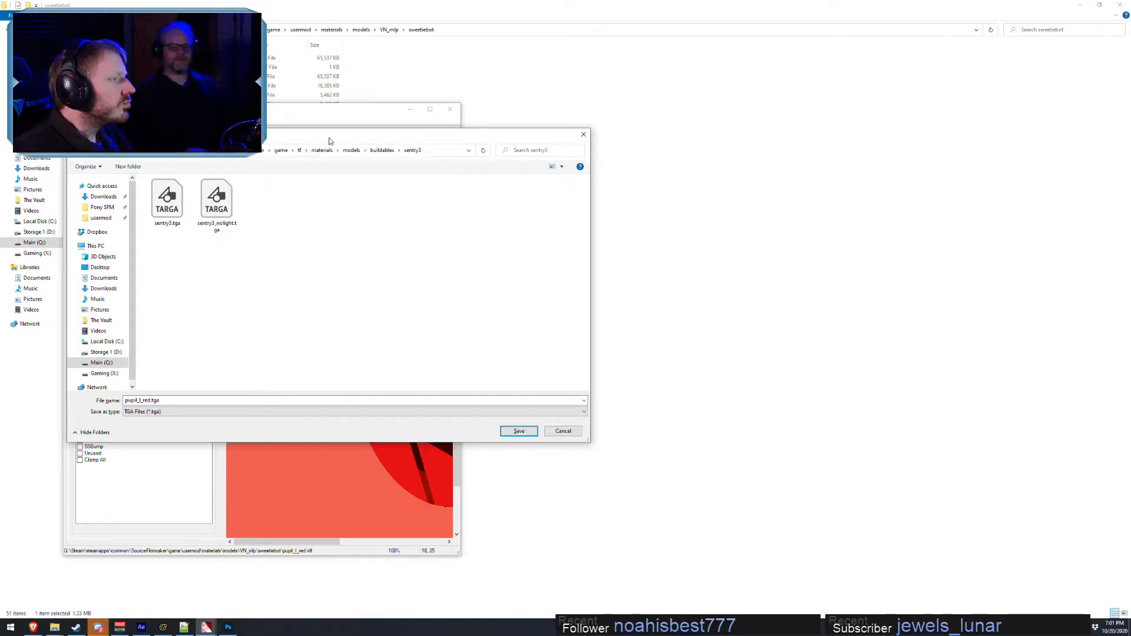
- Export the texture as pupil_l_red.tga into the usermod\materials\models\VN_mlp\sweetiebot folder
left_click_drag(327, 139, 417, 155)
left_click(539, 166)
key("ctrl+v")
key("Return")
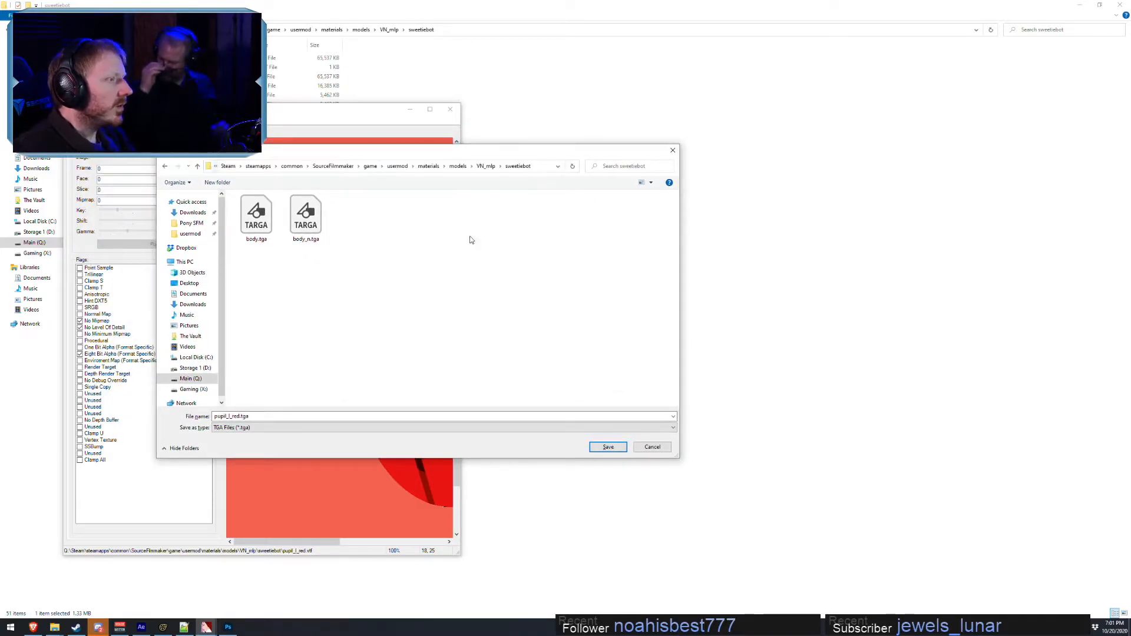
left_click(608, 448)
- Switch to File Explorer and open the exported pupil_l_red.tga in Photoshop
key("alt+Tab")
key("alt+Tab")
key("alt+Tab")
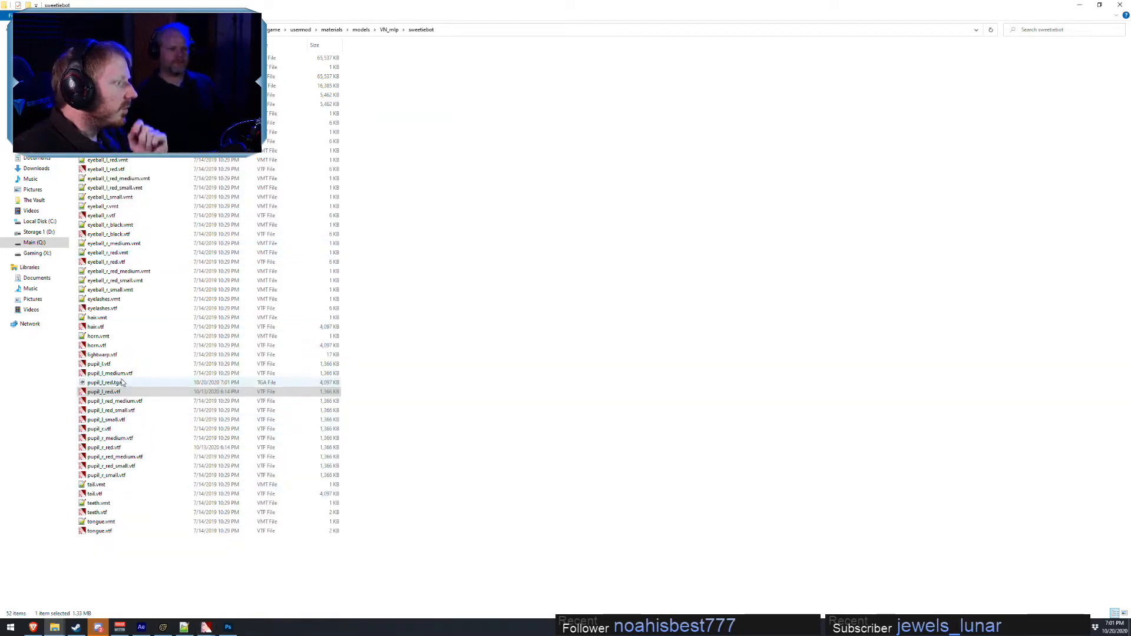
double_click(106, 383)
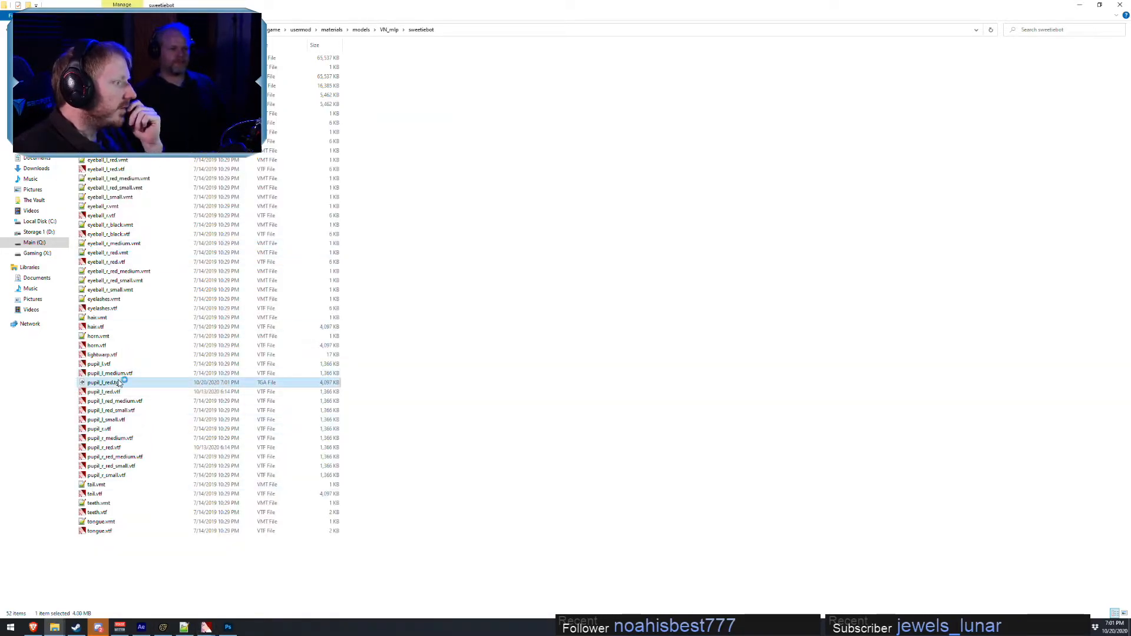
- Shift the pupil image's hue to +117 with Hue/Saturation so the red turns green
left_click(50, 5)
mouse_move(65, 27)
left_click(159, 89)
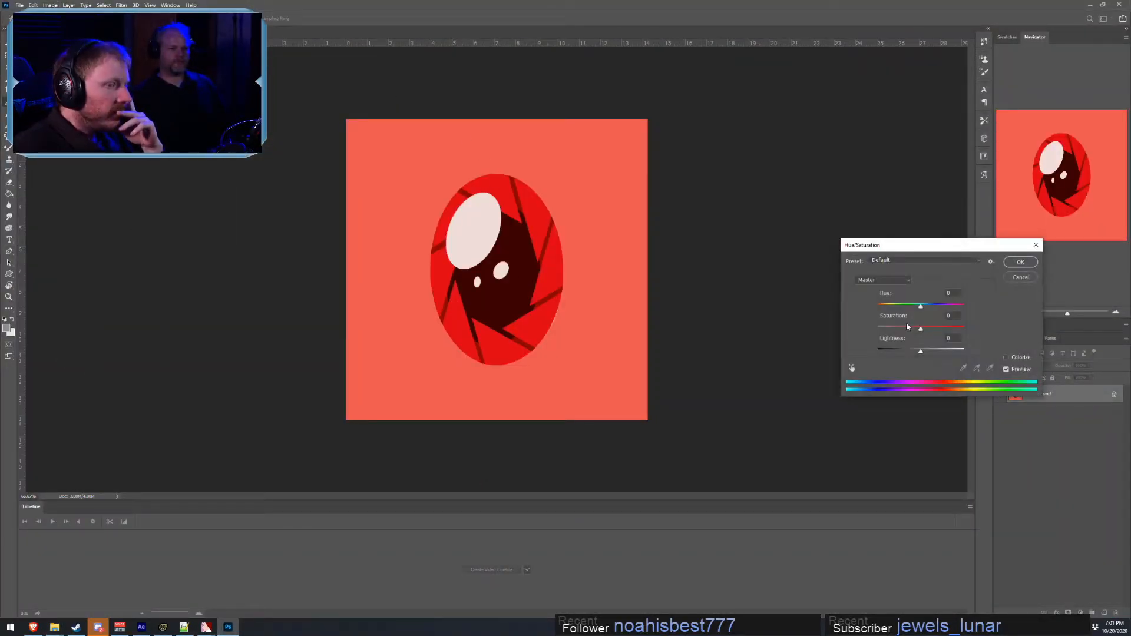
left_click_drag(921, 308, 954, 307)
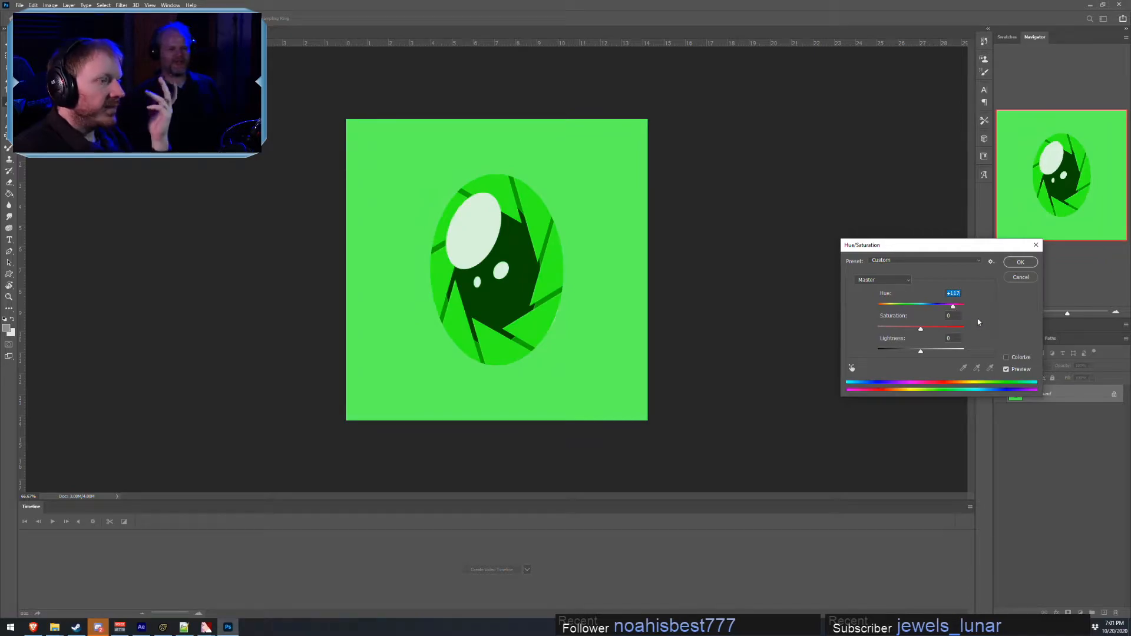
left_click(1019, 262)
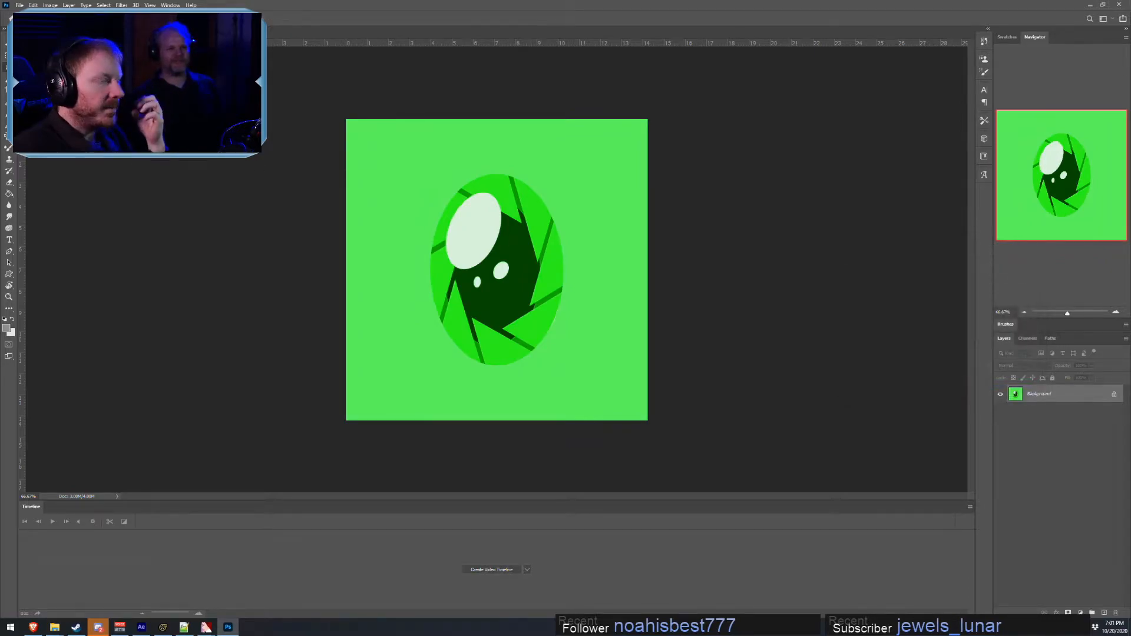
- Save the recoloured image as pupil_l_green.tga in the sweetiebot folder, as a 32 bits/pixel Targa
left_click(20, 6)
left_click(64, 112)
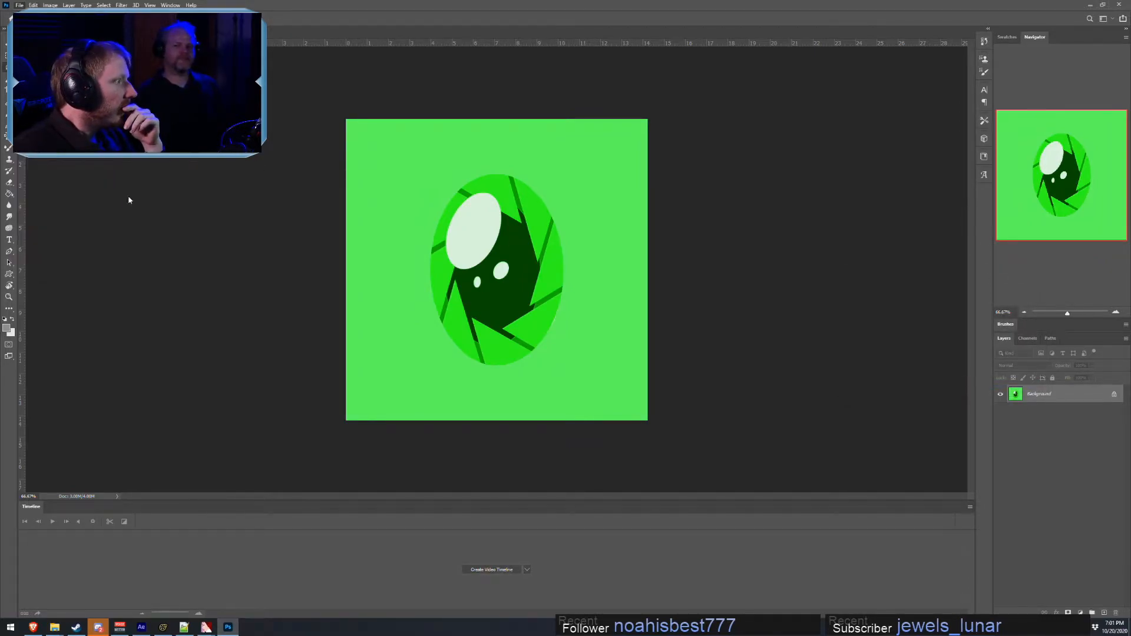
left_click_drag(463, 356, 72, 302)
left_click(85, 273)
left_click(87, 273)
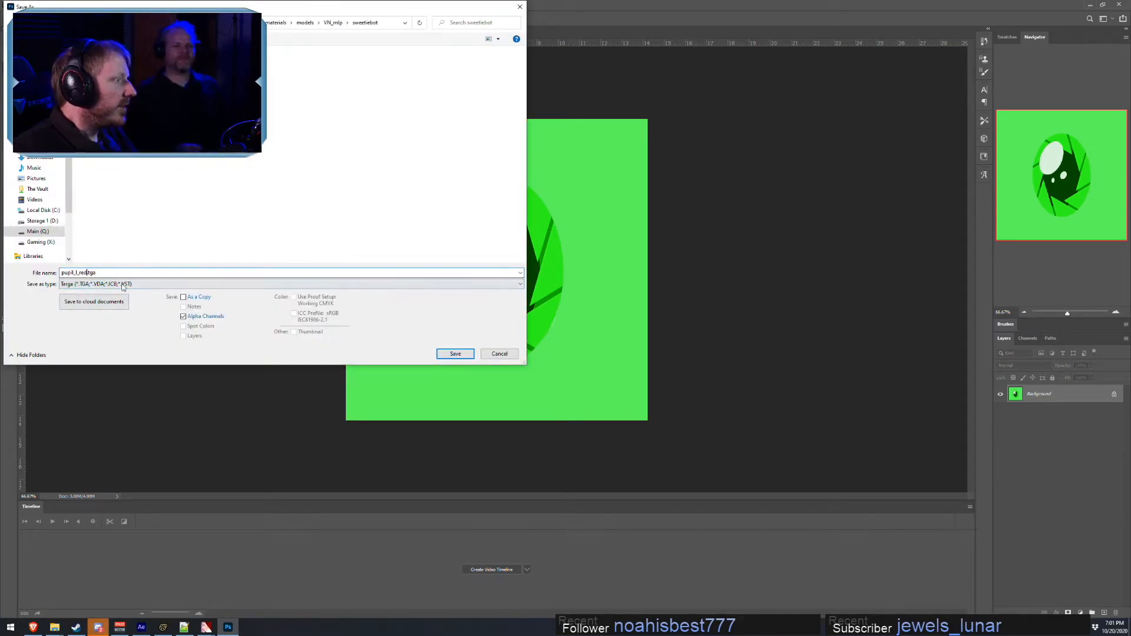
key("BackSpace")
key("BackSpace")
key("BackSpace")
type("hg")
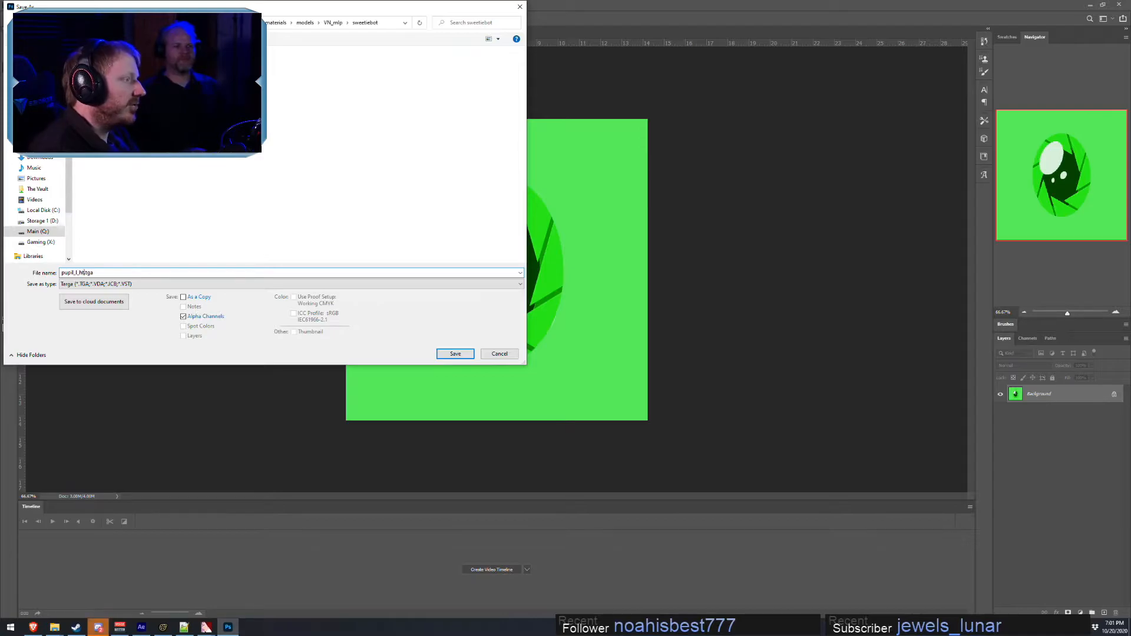
type("reen")
key("Return")
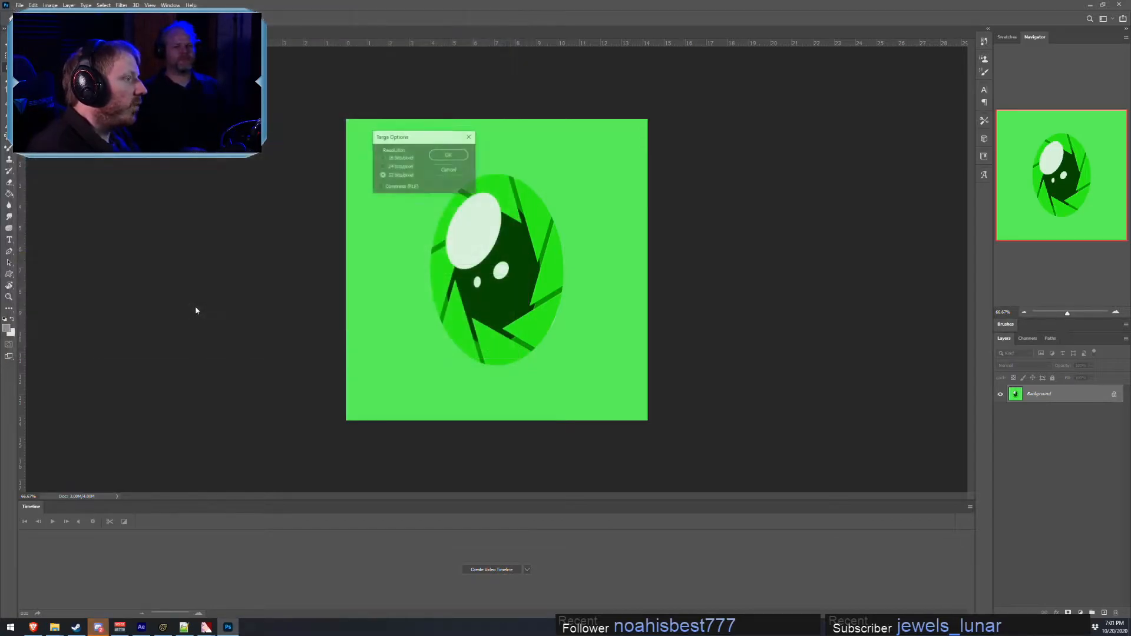
left_click(446, 159)
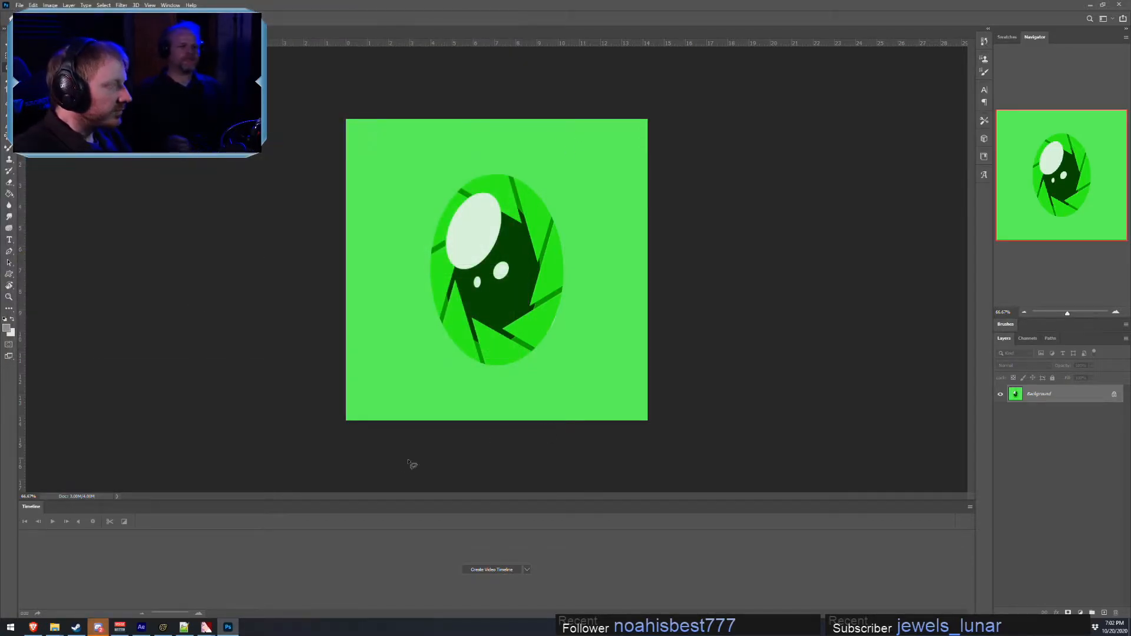
- Switch to VTFEdit, import pupil_l_green.tga with the default VTF options, and enable the No Mipmap and No Level Of Detail flags
mouse_move(121, 629)
left_click(287, 586)
left_click(72, 120)
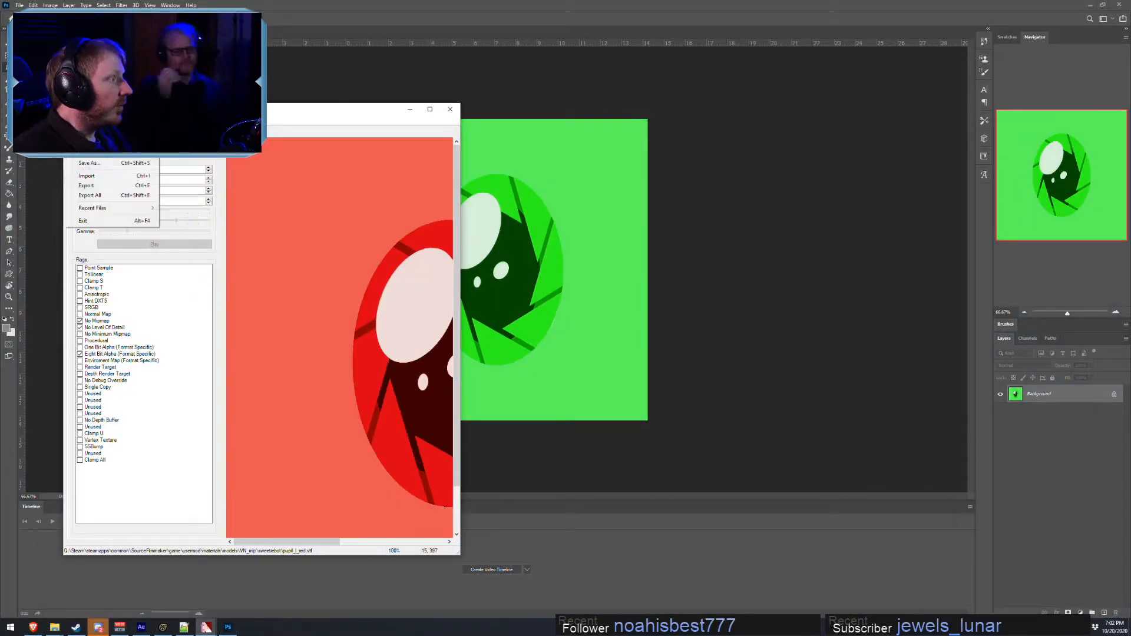
left_click(89, 176)
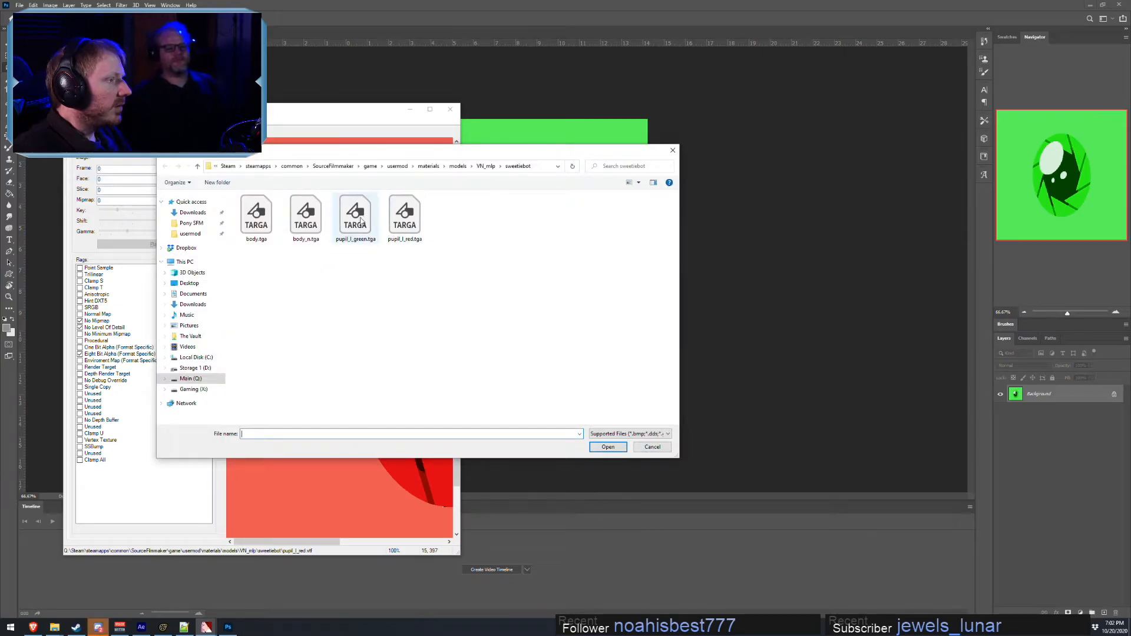
double_click(356, 218)
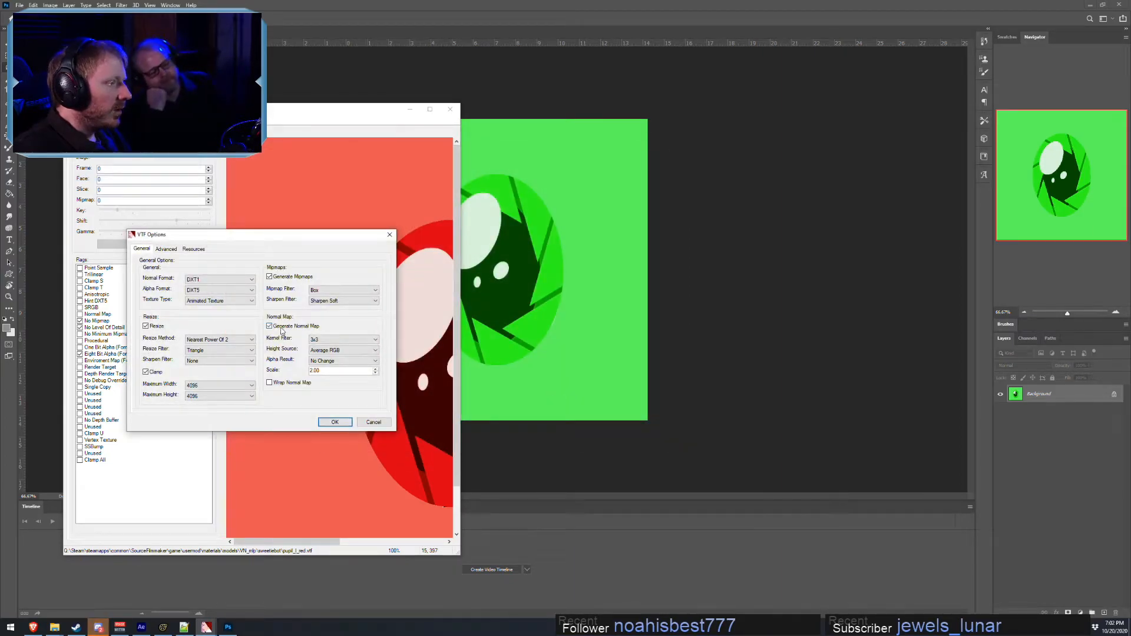
left_click(331, 423)
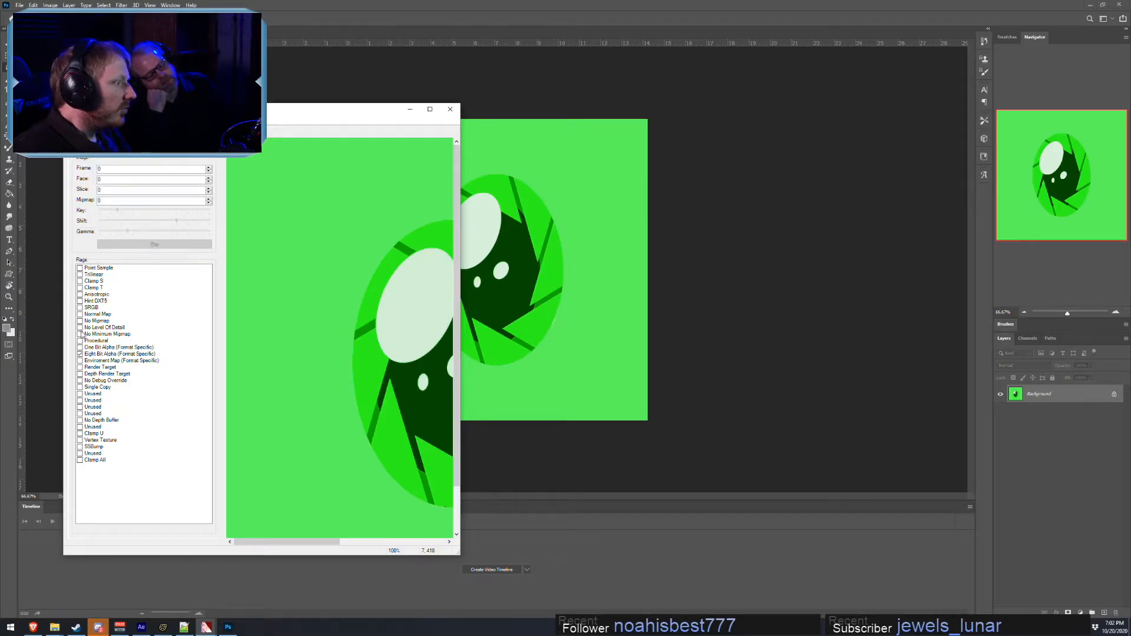
left_click(80, 321)
left_click(80, 328)
- Save the imported texture as pupil_r_green.vtf in the sweetiebot folder
left_click(71, 118)
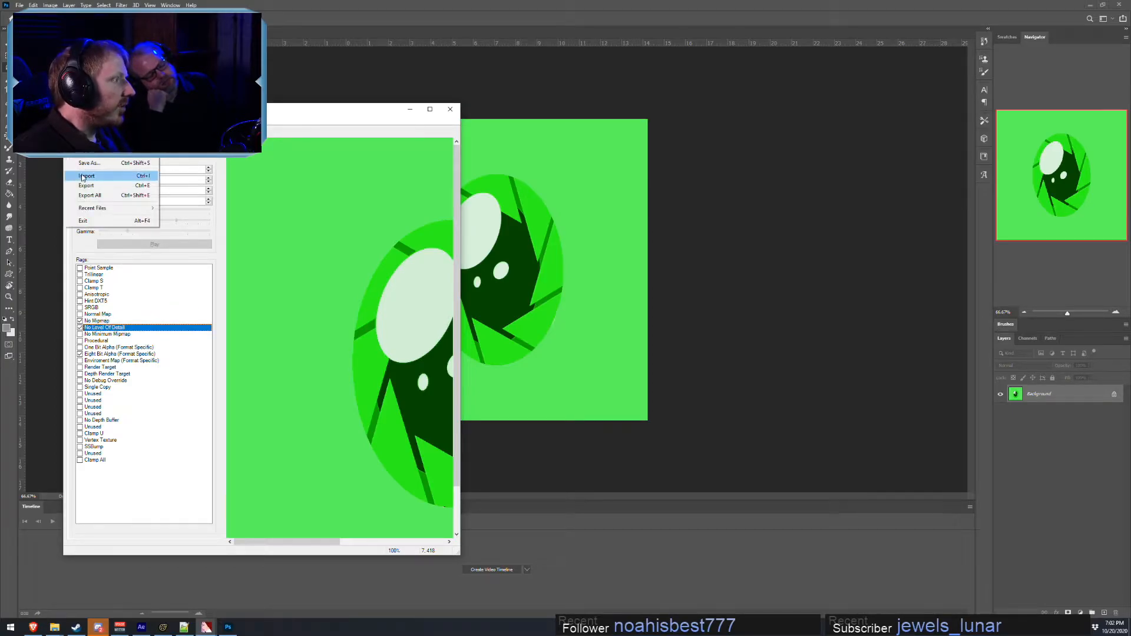
left_click(86, 164)
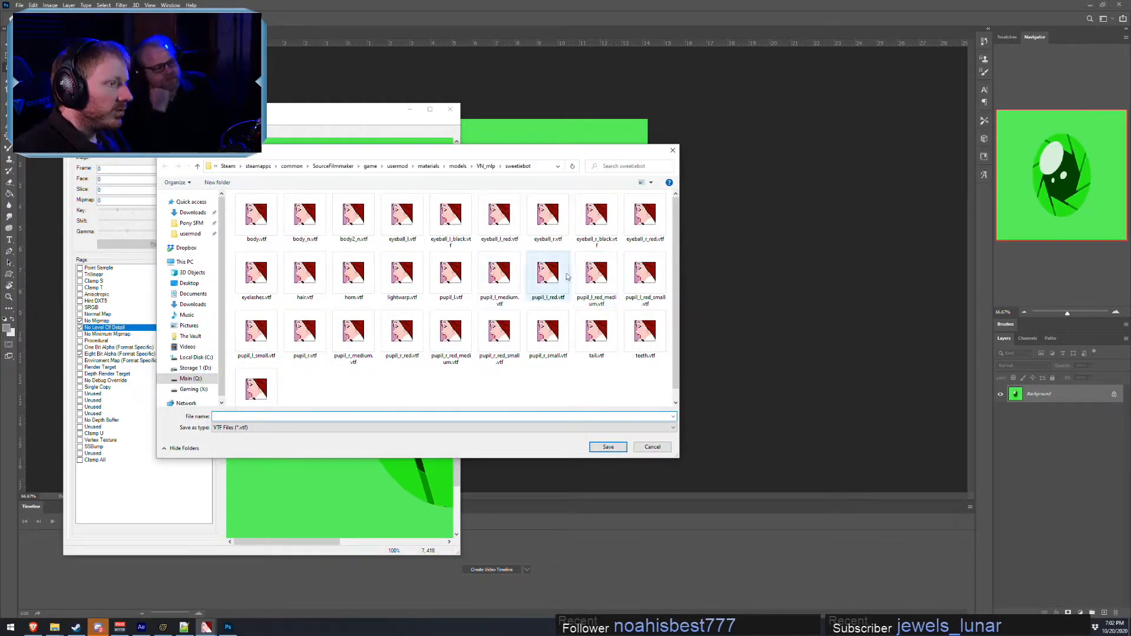
left_click(402, 331)
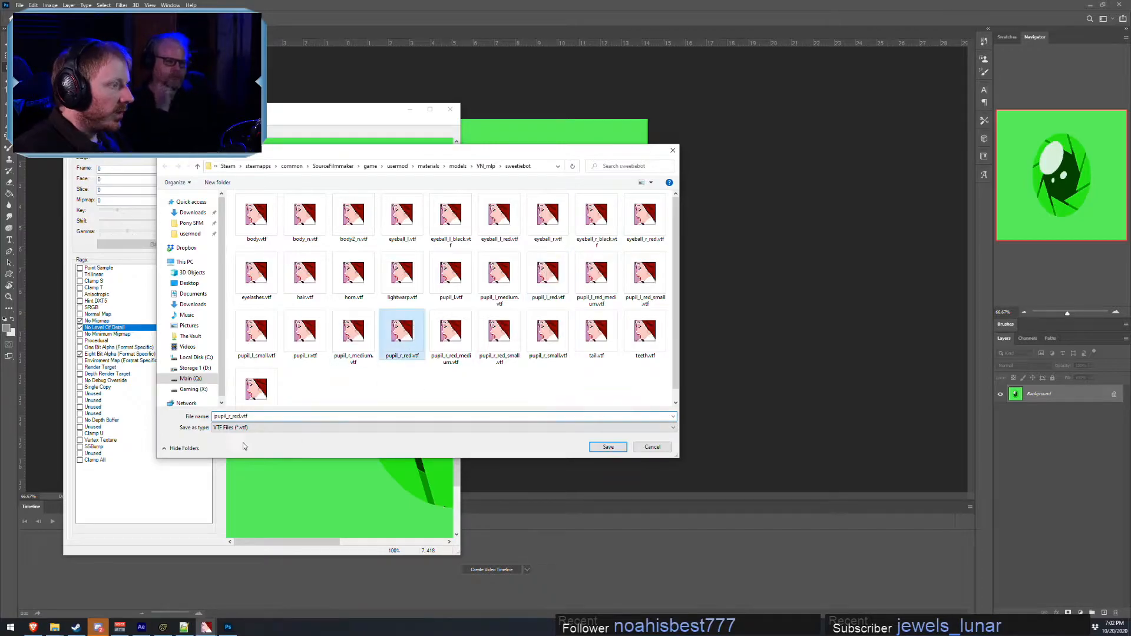
left_click(237, 416)
key("BackSpace")
key("BackSpace")
type("gr")
key("Return")
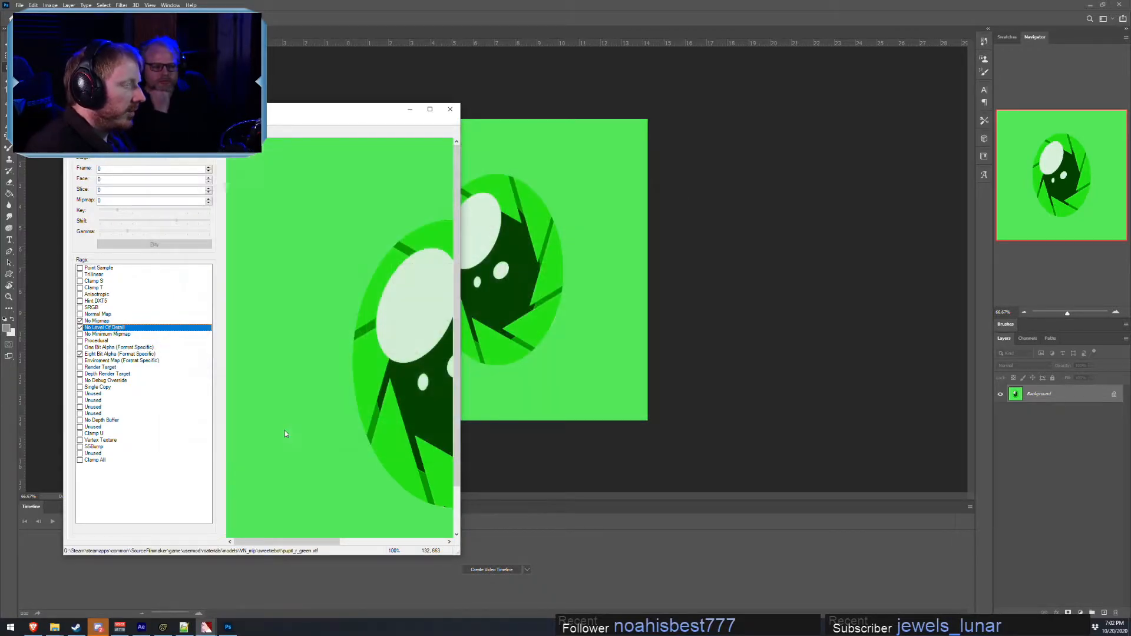
- Switch to Source Filmmaker and check the eye in the Clip Editor
left_click(164, 628)
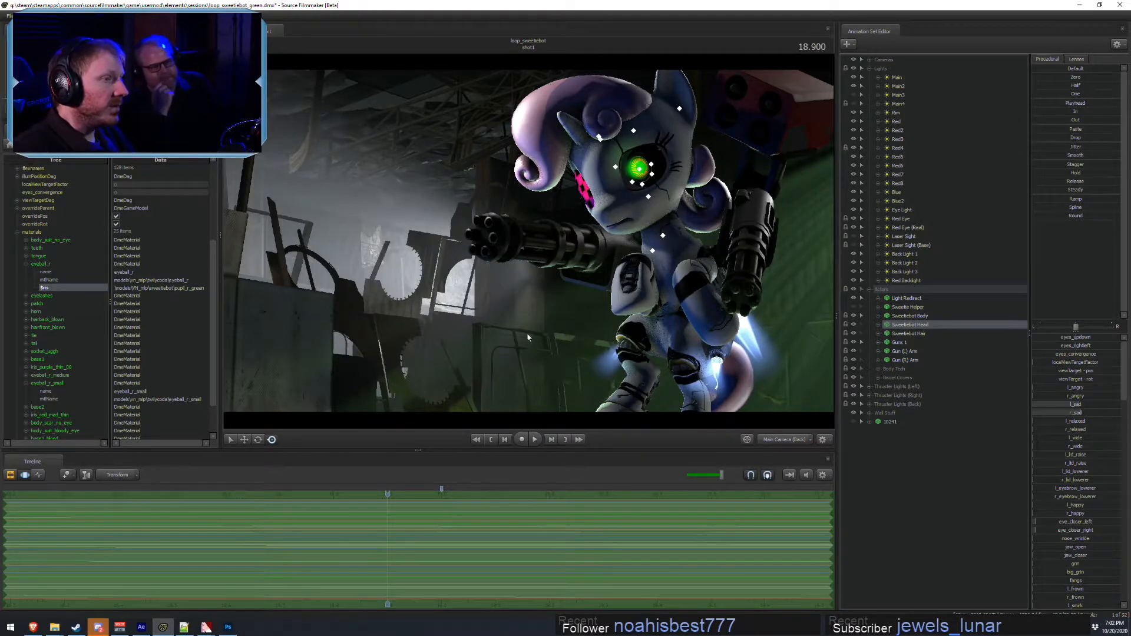
key("F2")
key("F4")
key("F2")
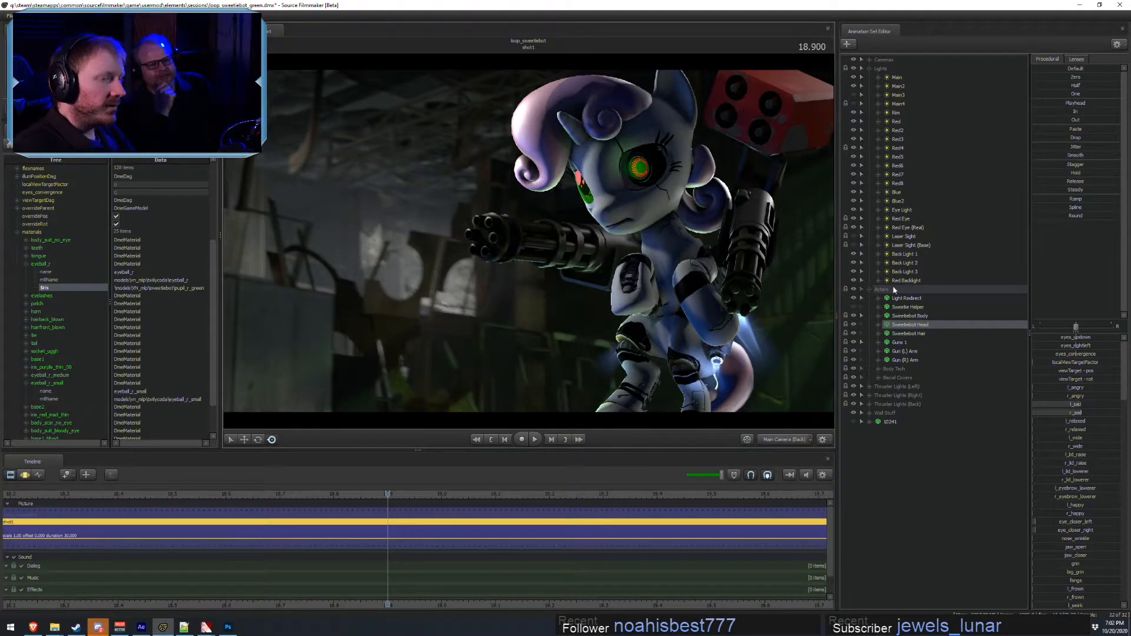
- Change the Red Eye (Real) light's colour to green in the Graph/Motion editing view and return to the Clip Editor
left_click(910, 228)
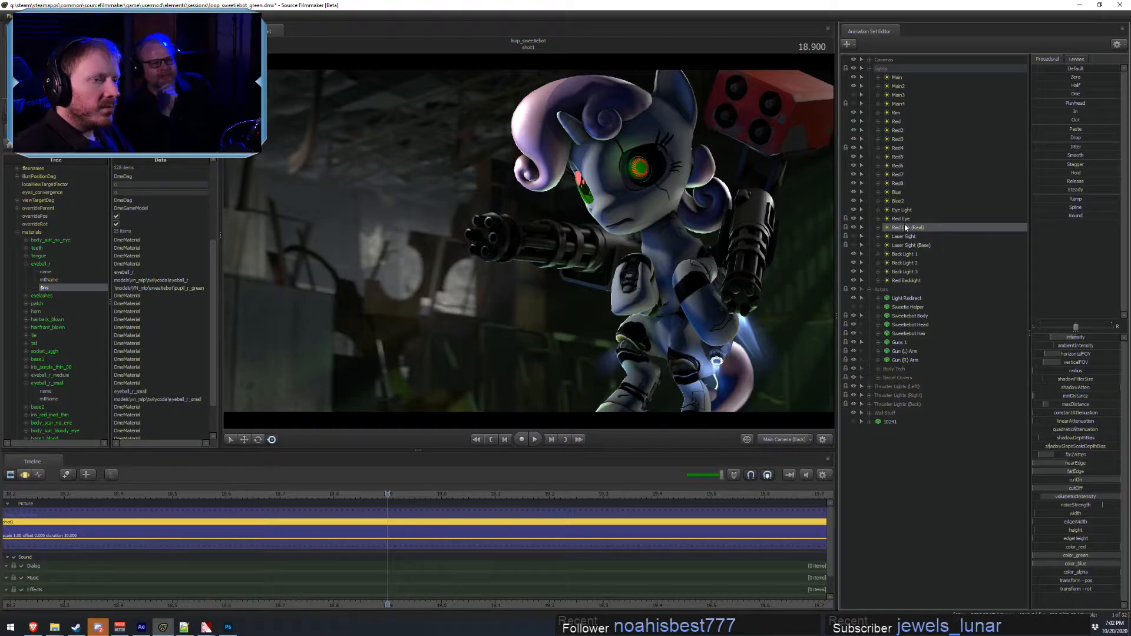
key("F3")
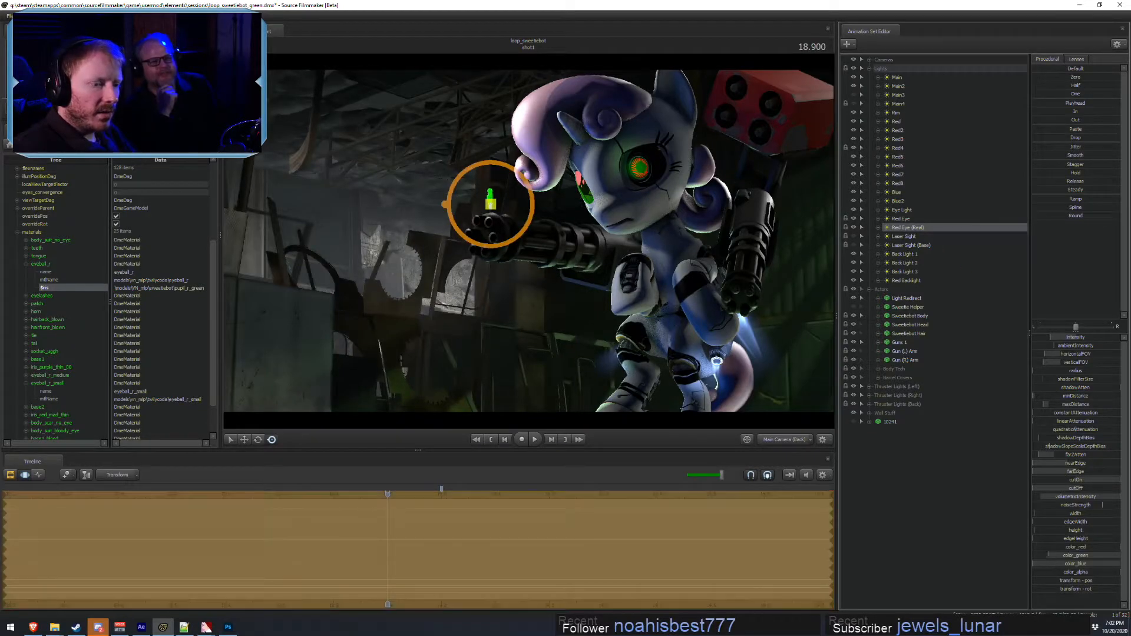
left_click_drag(1067, 557, 1002, 548)
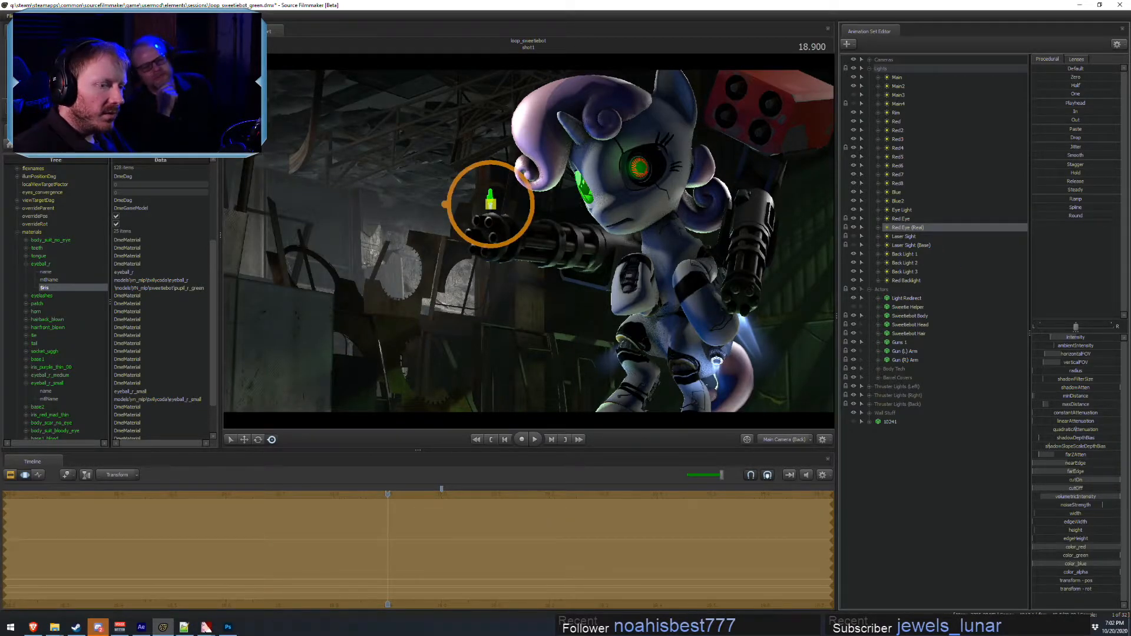
key("F2")
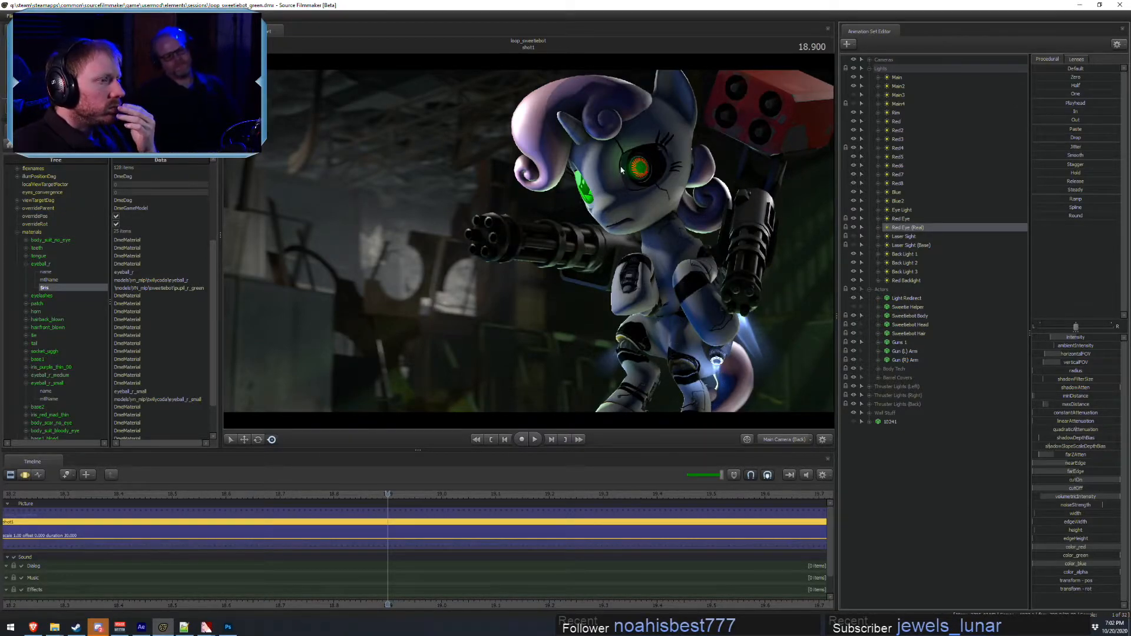
- Look through the head model's materials, collapse eyeball_r and eyeball_r_small, and expand socket_uggh
left_click(27, 383)
scroll(44, 413, "down", 1)
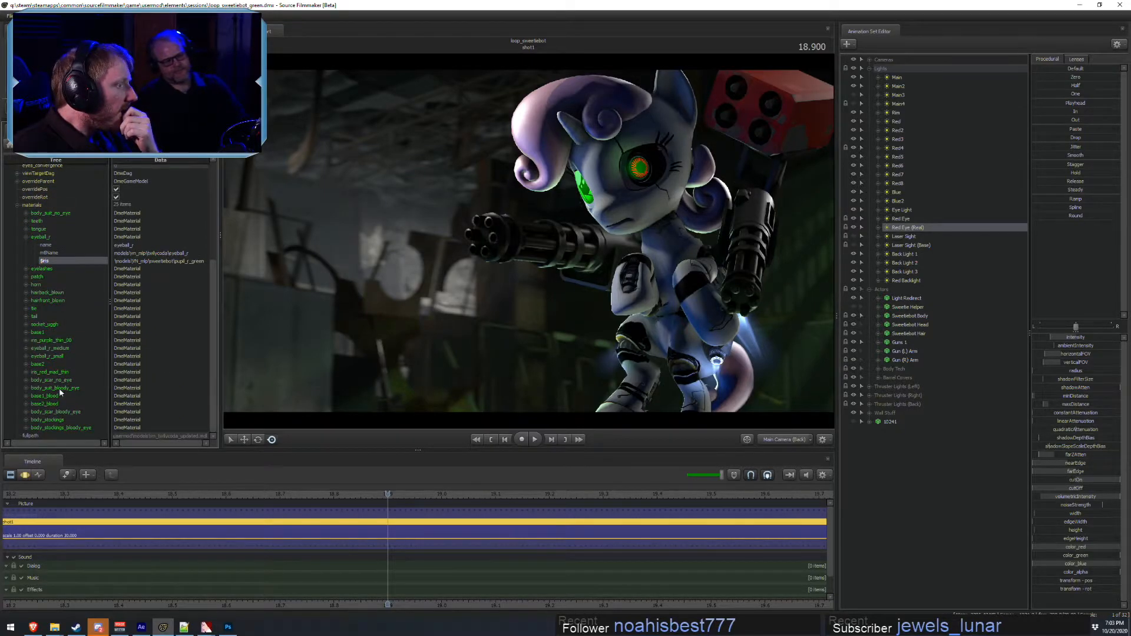
left_click(40, 374)
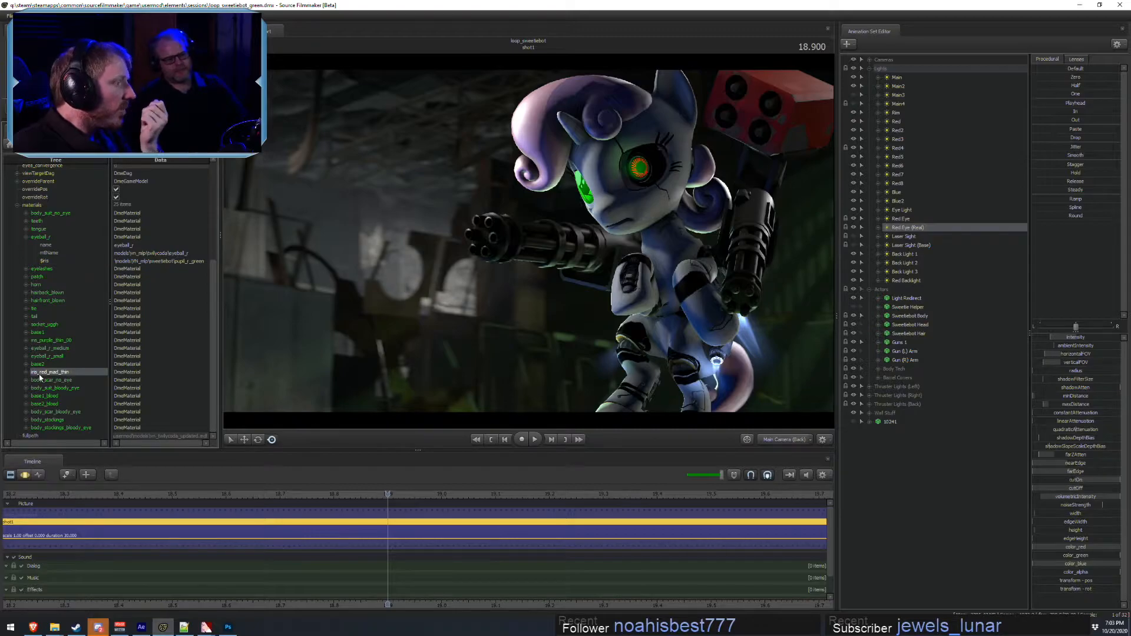
left_click(26, 237)
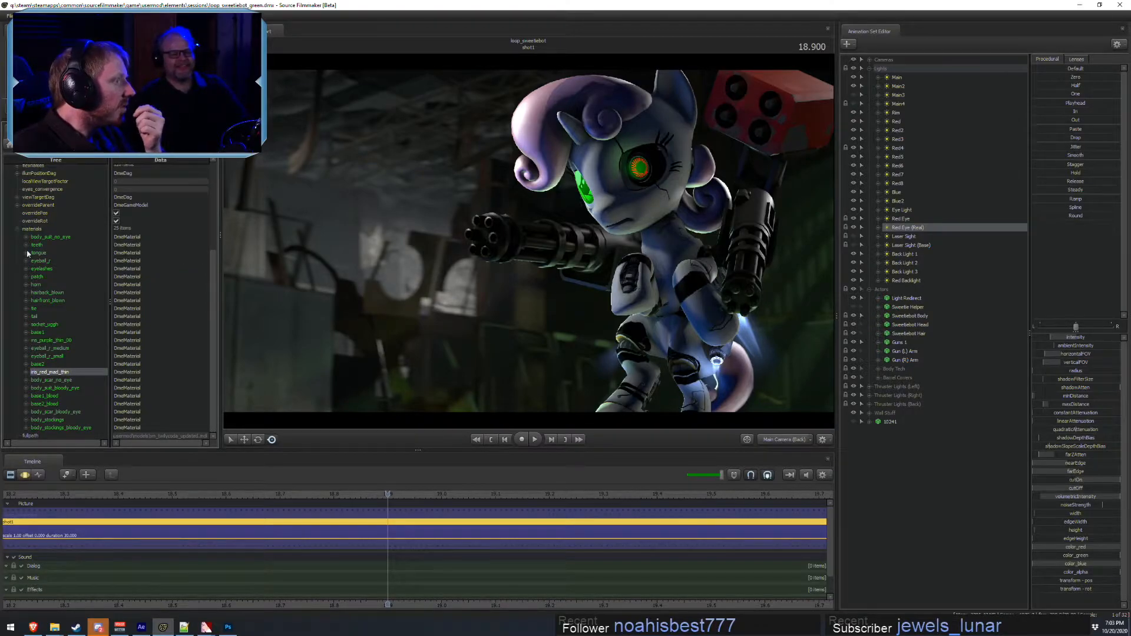
left_click(35, 325)
left_click(26, 325)
right_click(42, 327)
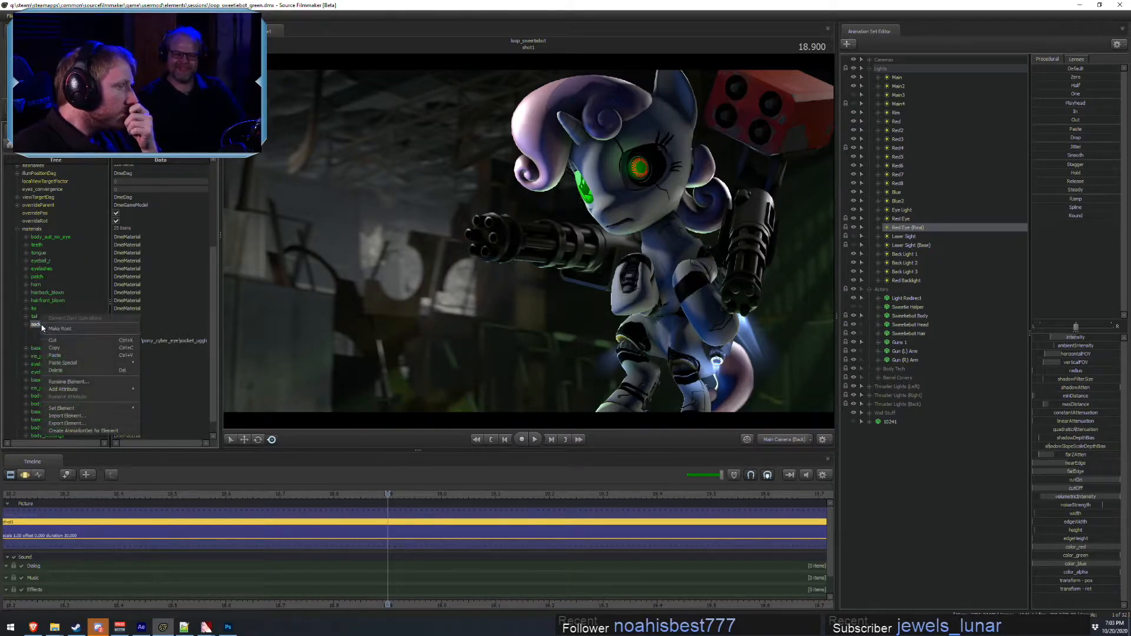
mouse_move(66, 391)
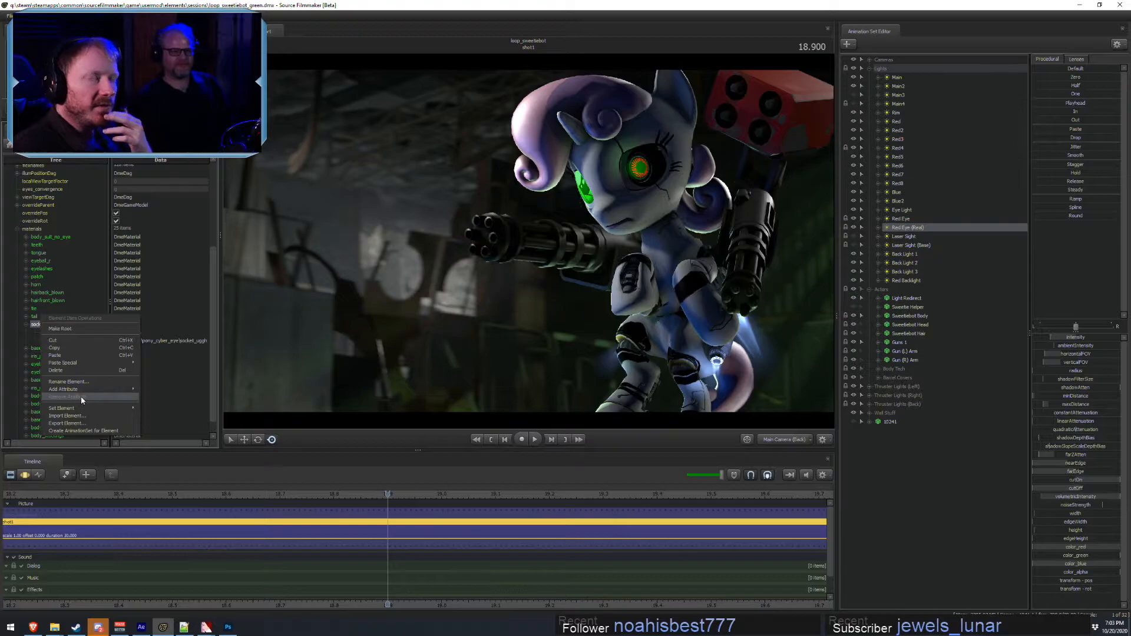
- Close two leftover sentry3 texture windows and the pupil_r_green.vtf window in VTFEdit
left_click(206, 627)
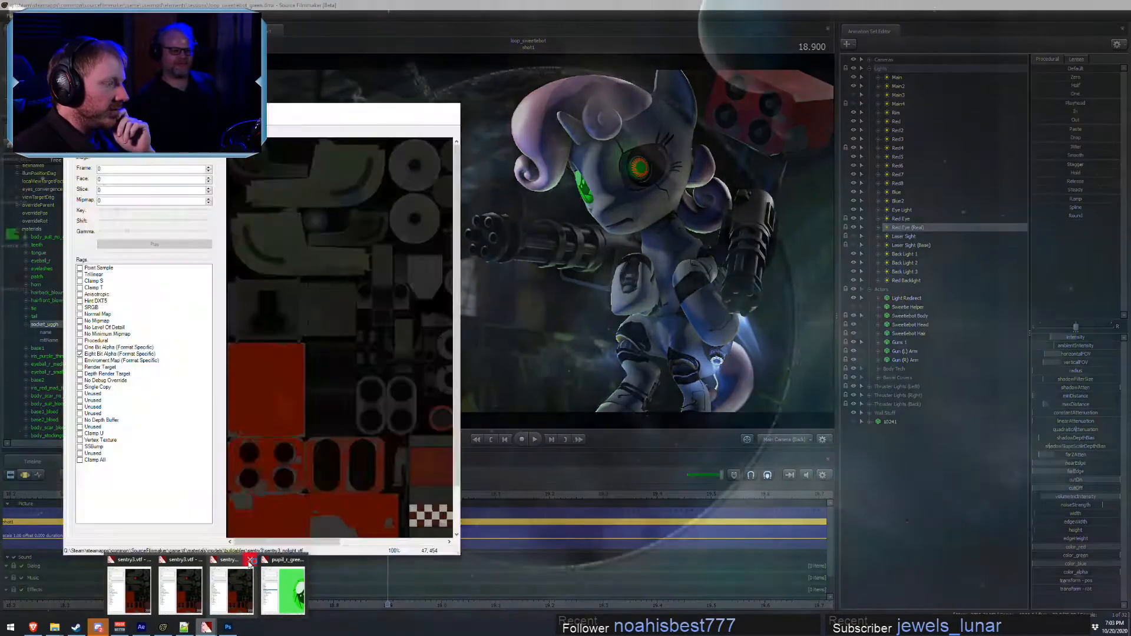
left_click(250, 561)
left_click(225, 560)
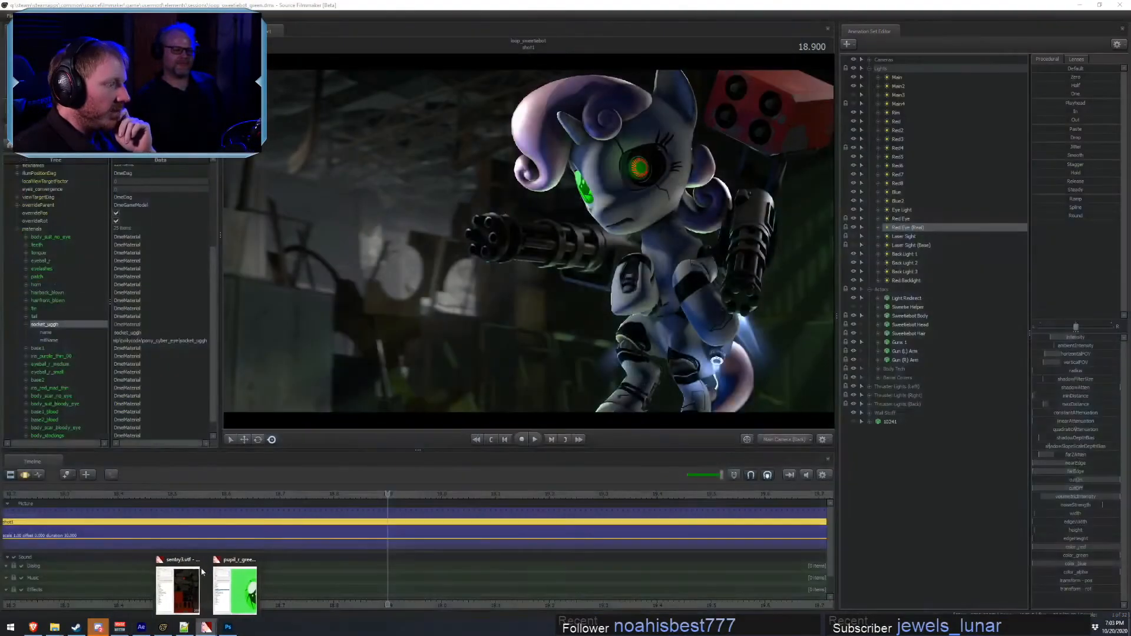
left_click(227, 589)
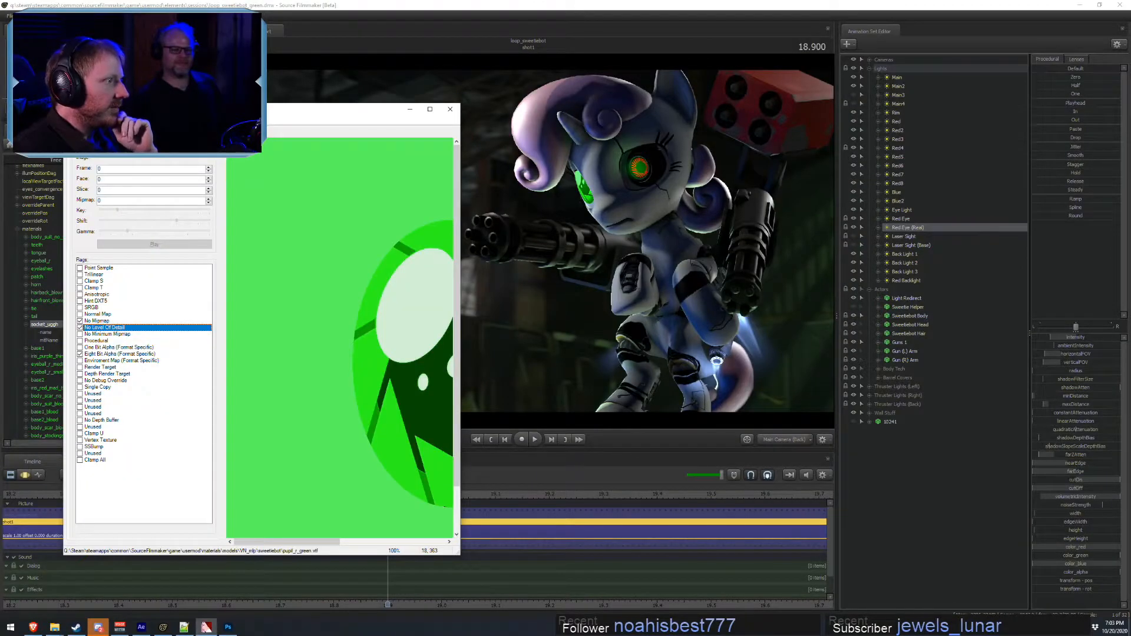
key("alt+Tab")
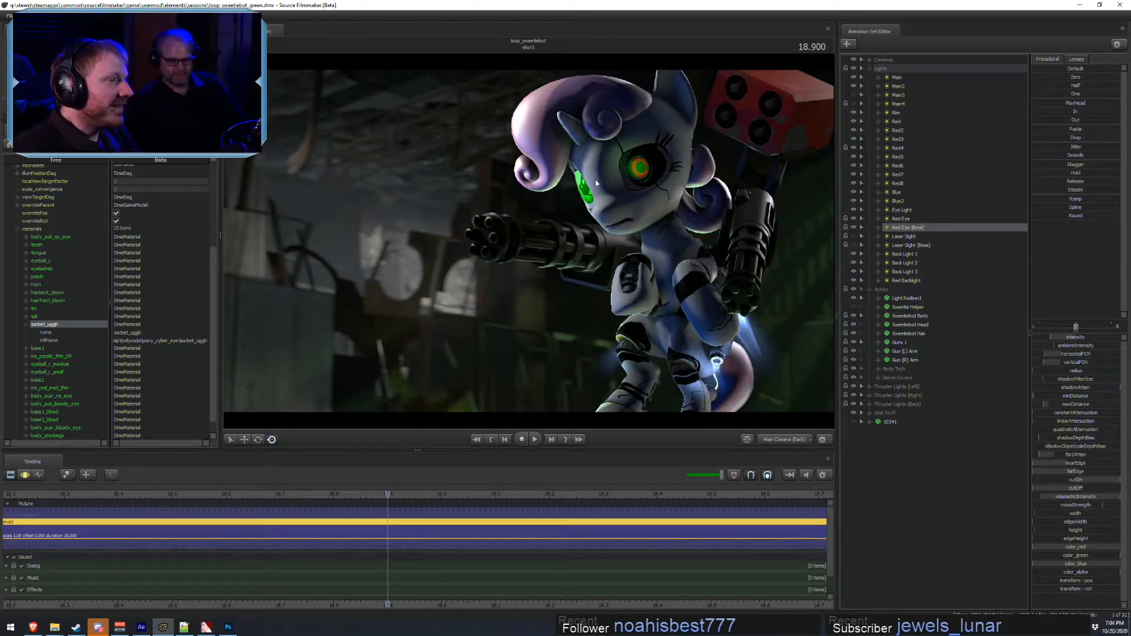
key("alt+Tab")
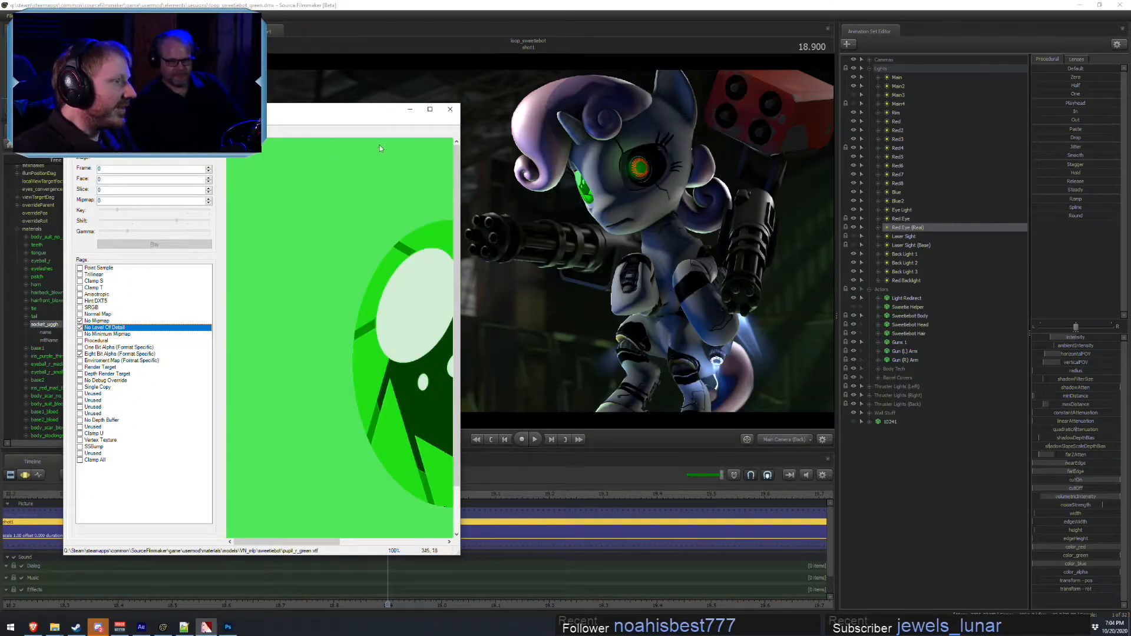
left_click(443, 113)
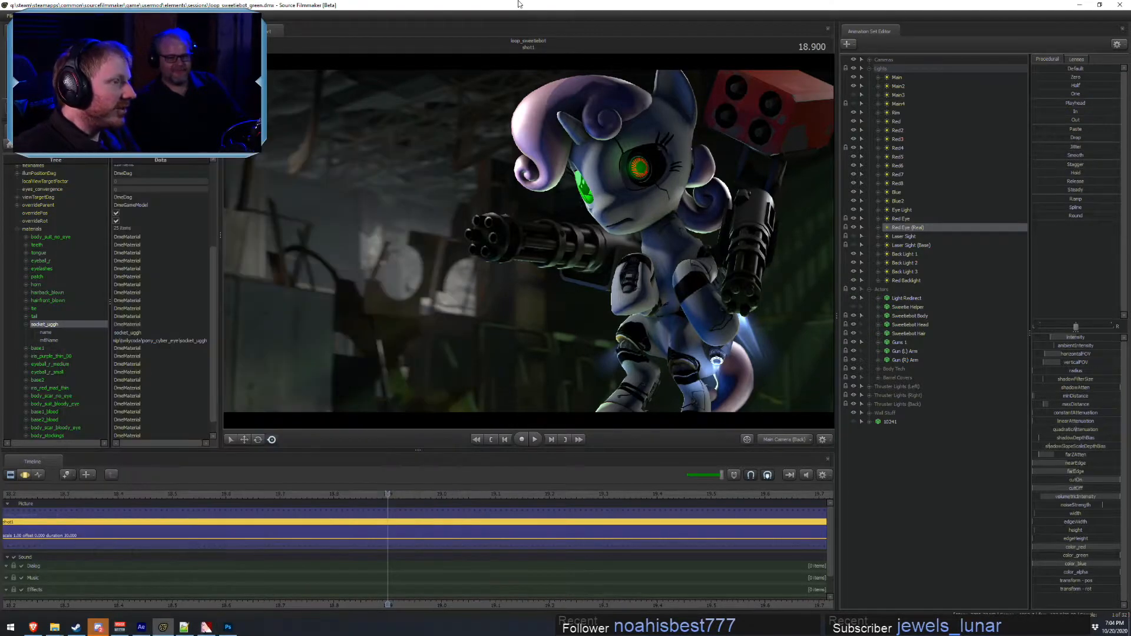
- Add a float attribute named $alpha to the socket_uggh material and collapse the material's entry
right_click(46, 324)
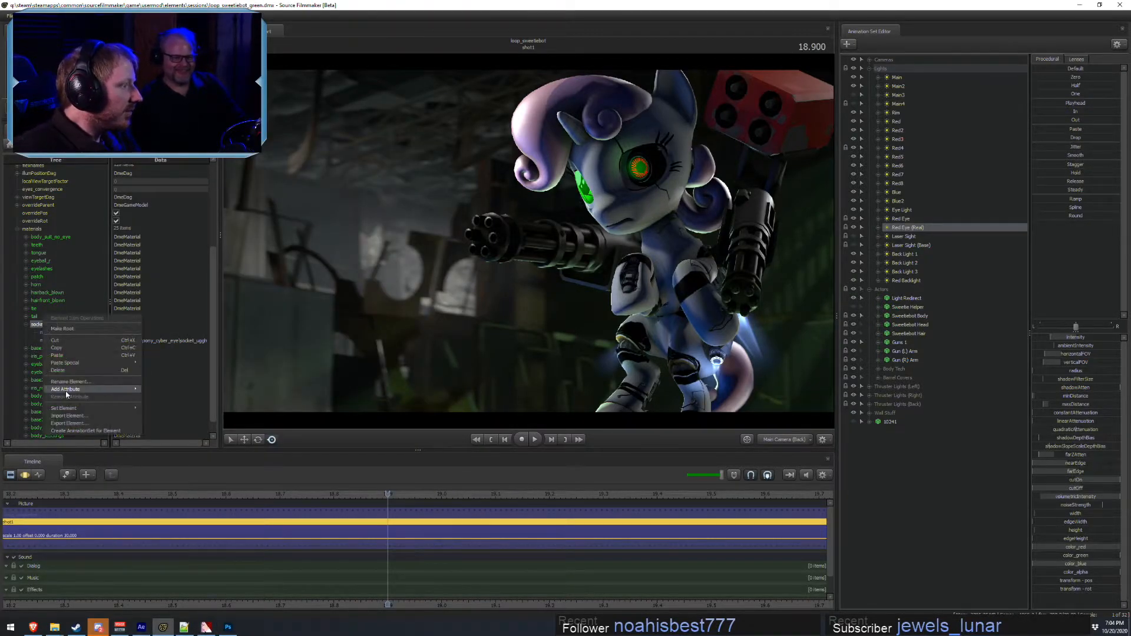
left_click(158, 405)
type("s")
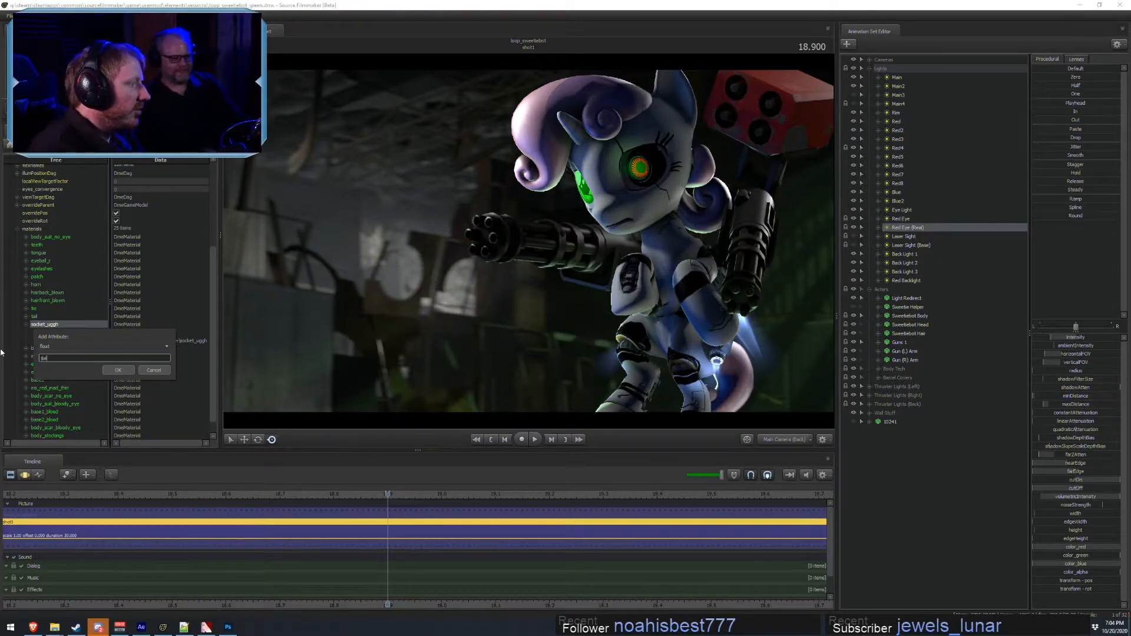
type("alpha")
key("Return")
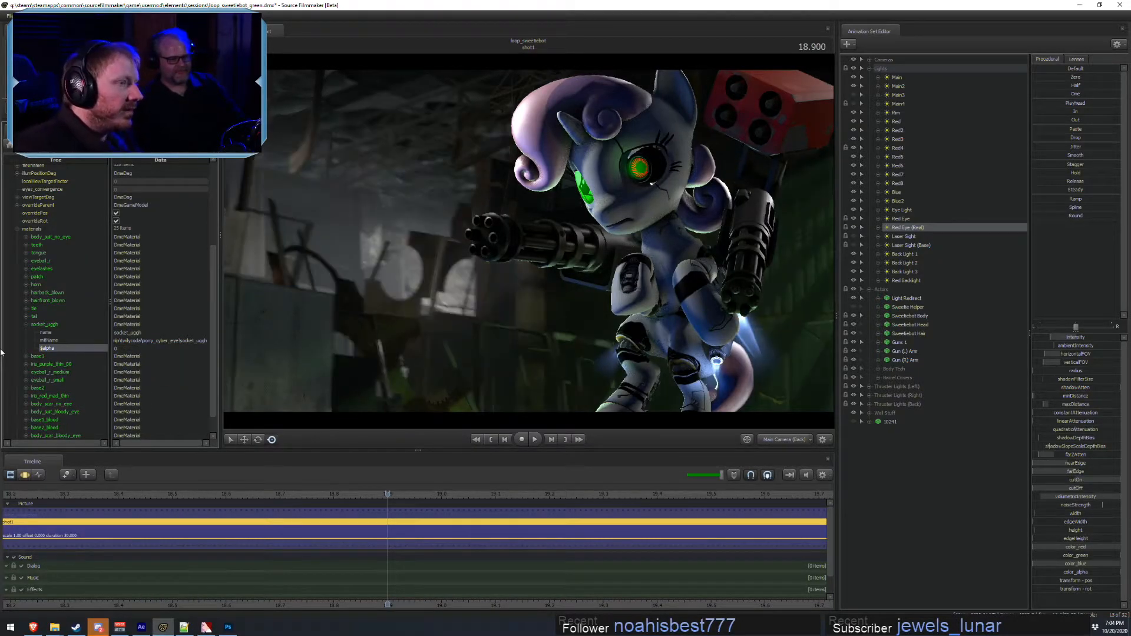
left_click(26, 325)
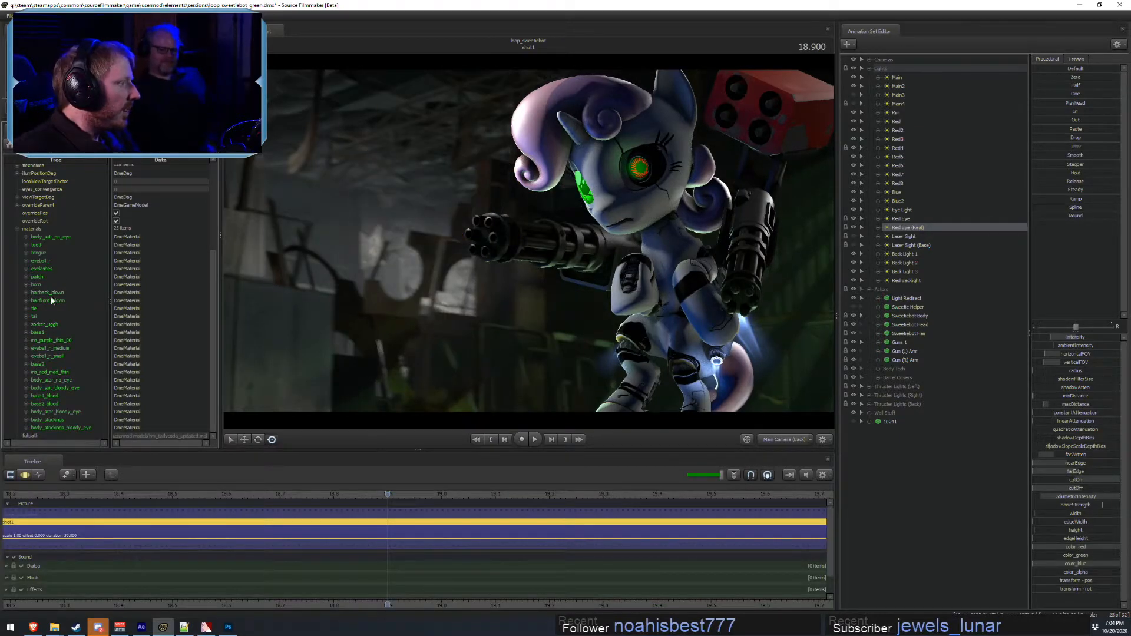
- Look through the remaining head materials from body_stockings_bloody_eye up to body_scar_no_eye, and expand iris_purple_thin_00
left_click(57, 427)
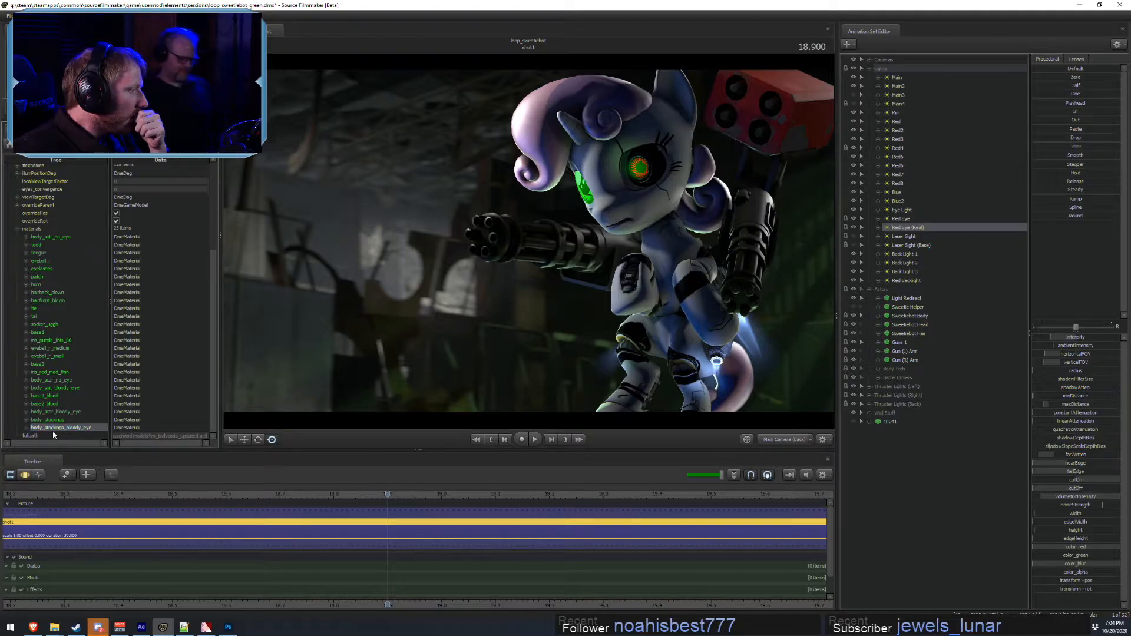
left_click(52, 413)
left_click(52, 404)
left_click(51, 396)
left_click(52, 388)
left_click(53, 380)
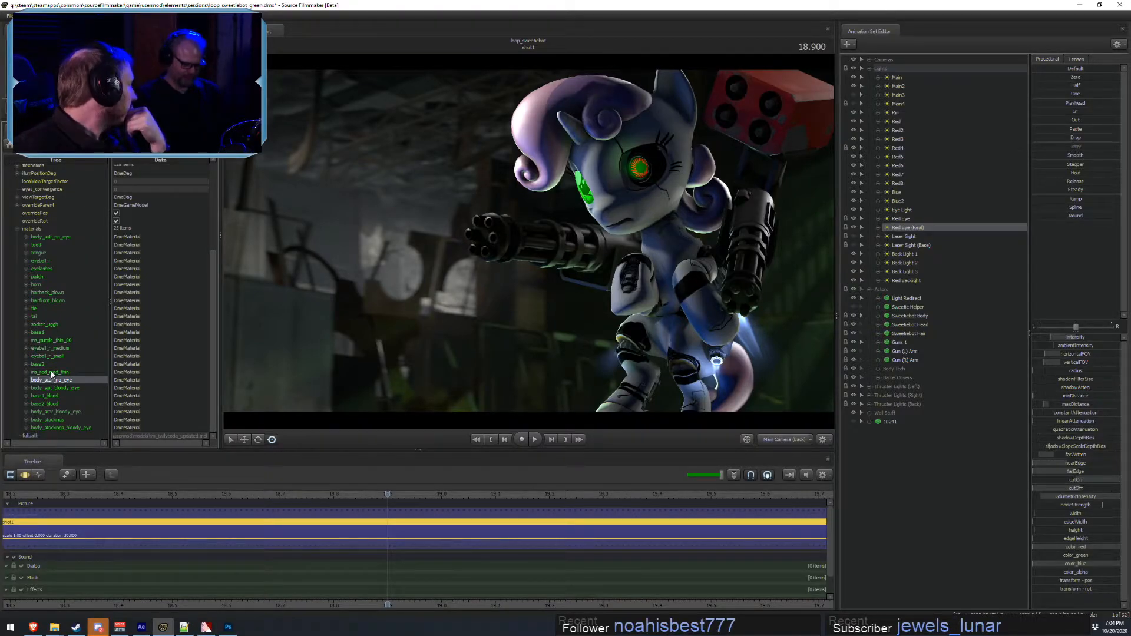
left_click(26, 340)
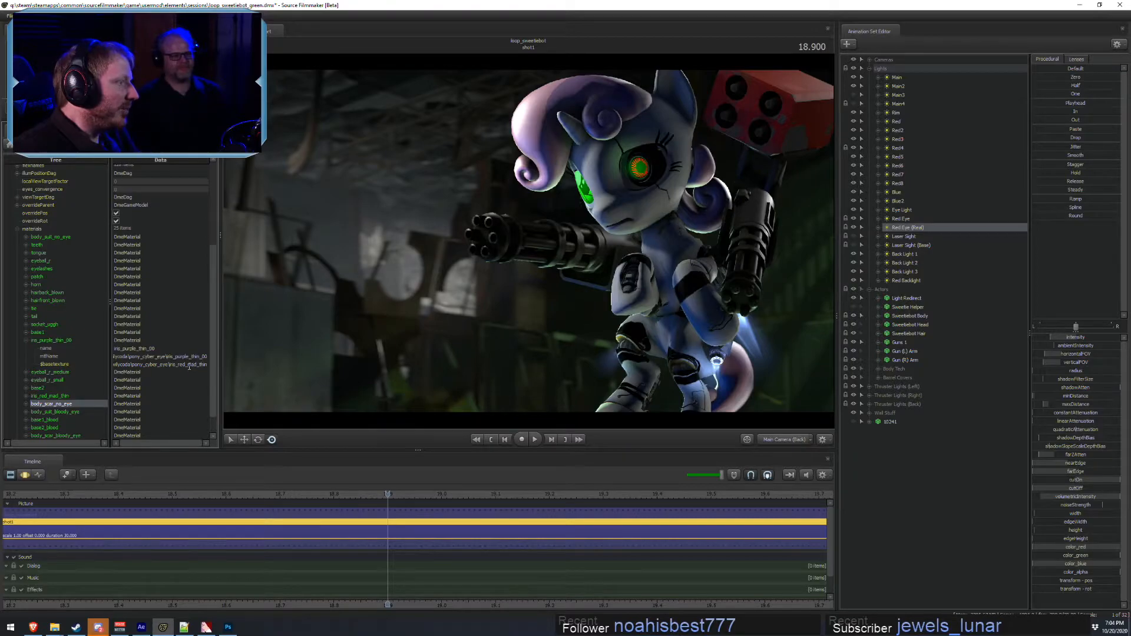
- Replace red with green in the iris_purple_thin_00 material's $basetexture path so it ends in iris_green_mad_thin
left_click(160, 364)
key("BackSpace")
key("BackSpace")
key("BackSpace")
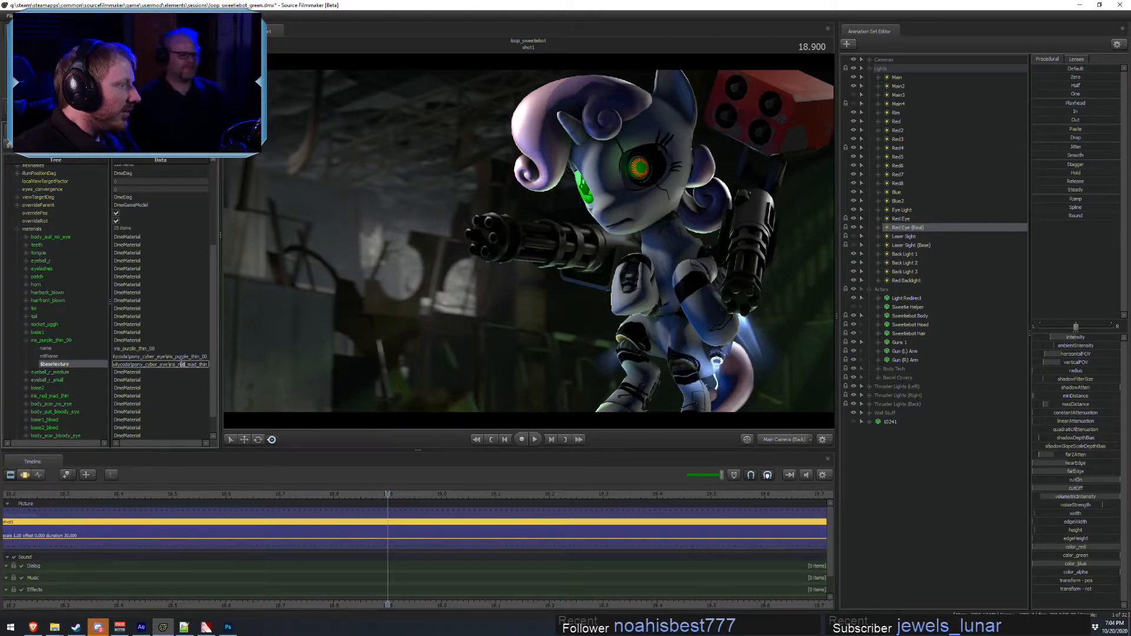
type("green")
key("Return")
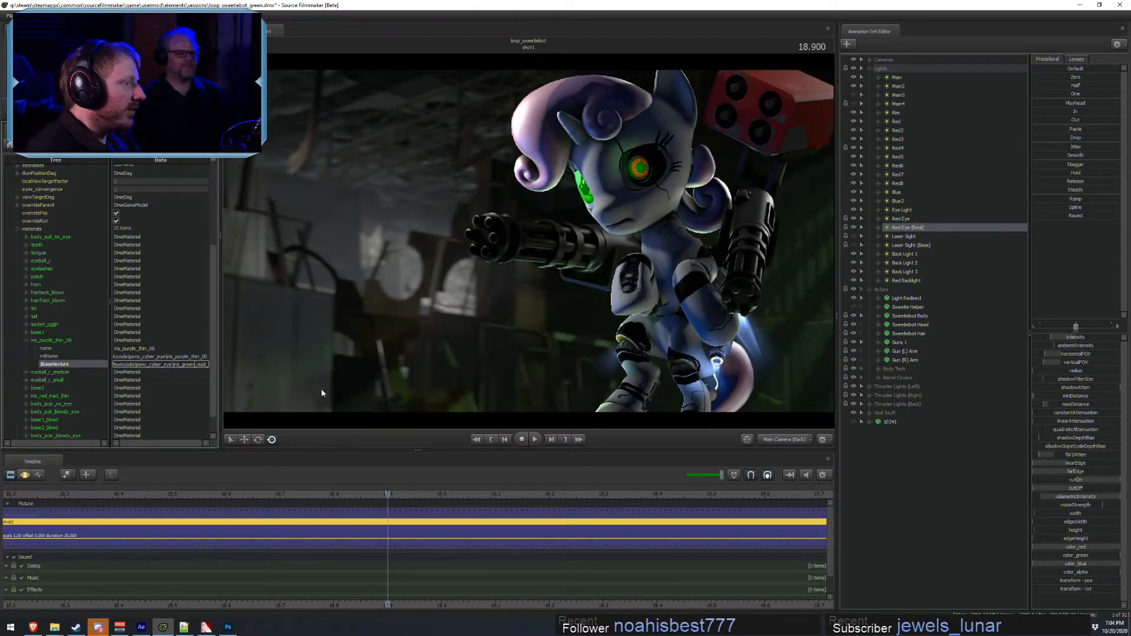
left_click(182, 348)
- Switch to File Explorer and go back to the pony_cyber_eye folder to check the green iris texture's file name
key("alt+Tab")
key("alt+Tab")
key("alt+Tab")
key("alt+Tab")
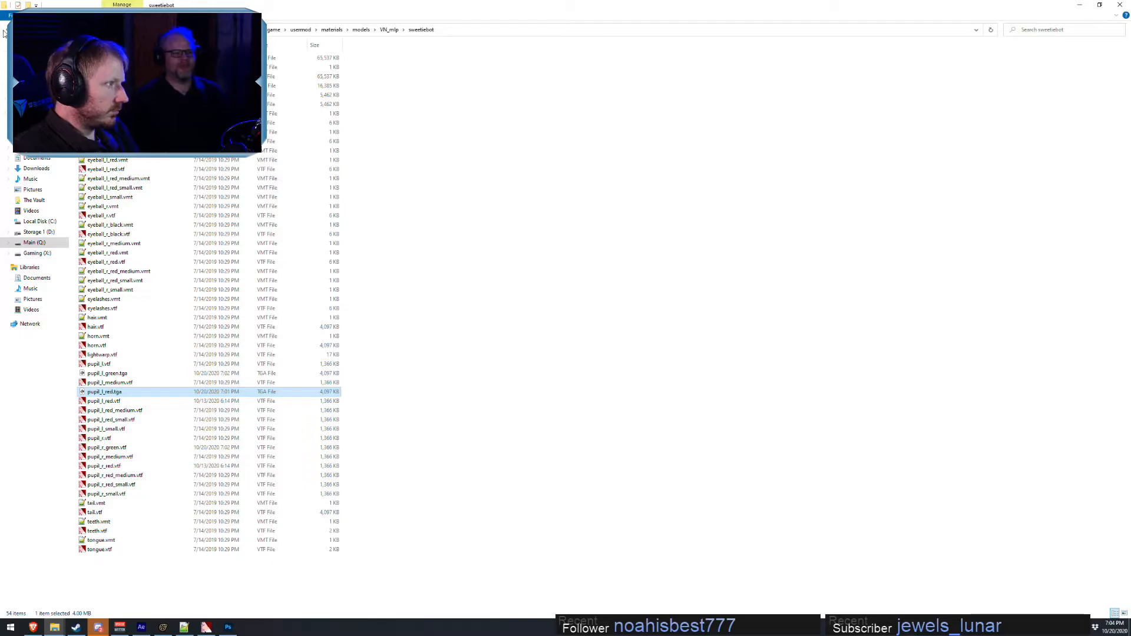
left_click(6, 32)
left_click(5, 32)
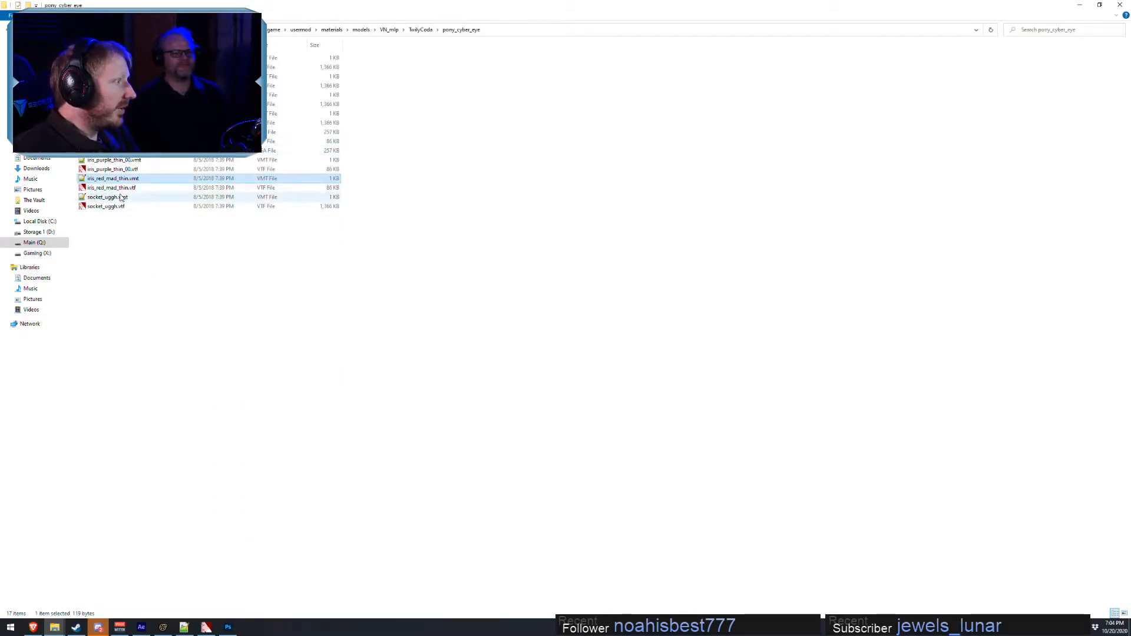
- Return to Source Filmmaker and shorten the $basetexture path so it ends in iris_green_thin
key("alt+Tab")
key("BackSpace")
key("BackSpace")
key("BackSpace")
key("BackSpace")
key("Return")
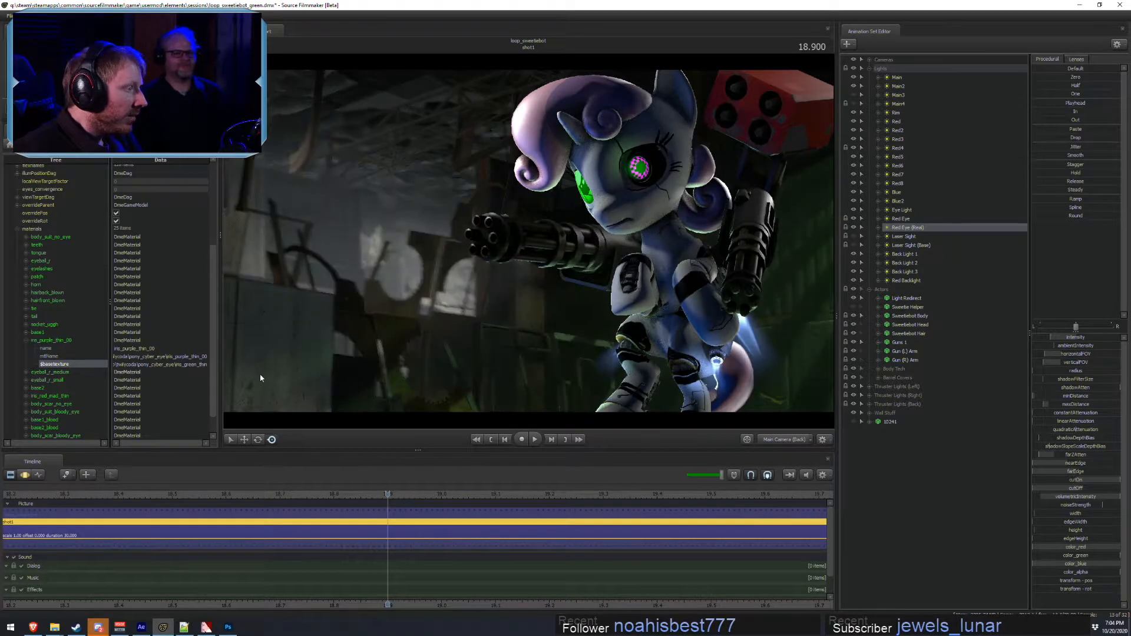
- Recheck the texture file name in File Explorer, complete the $basetexture path to iris_green_thin_00, and save the session
key("alt+Tab")
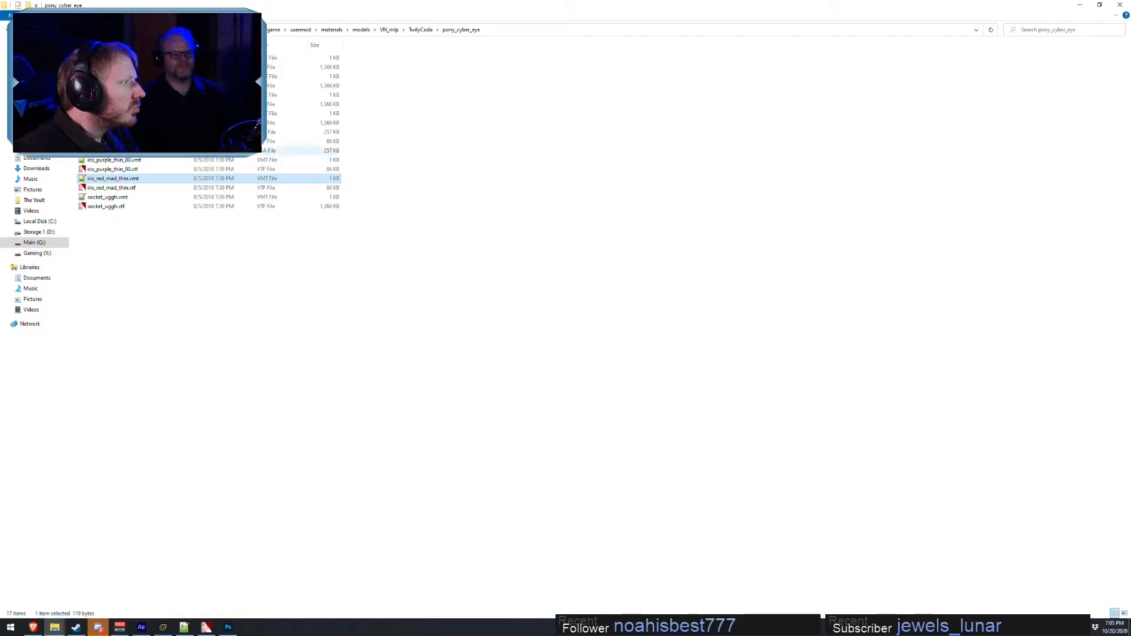
key("alt+Tab")
left_click(199, 364)
type("_00")
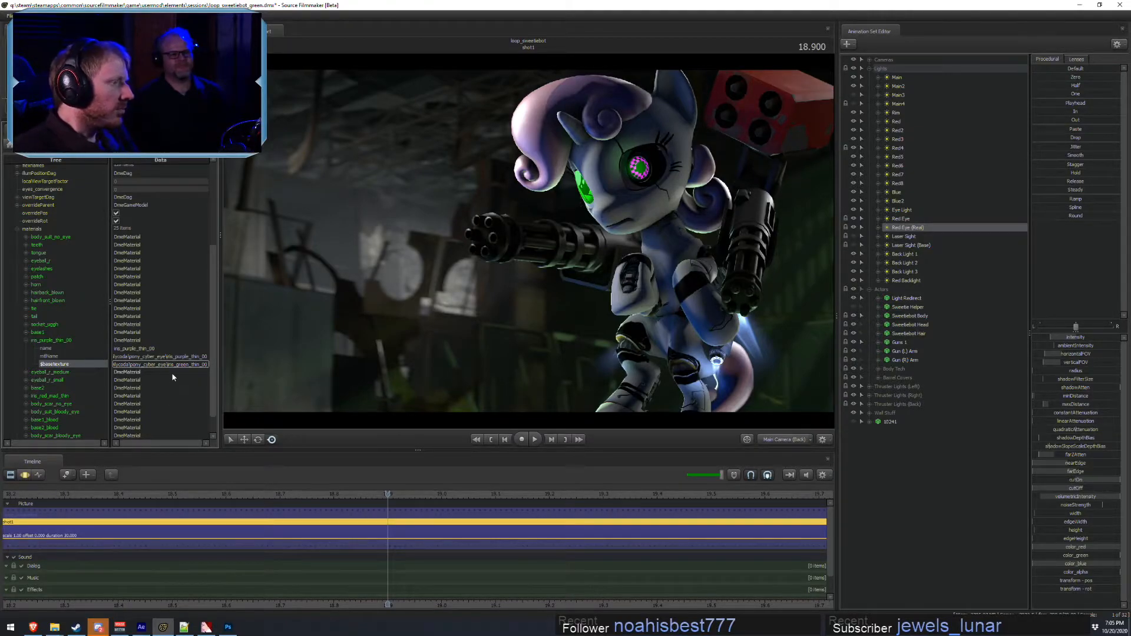
left_click(173, 356)
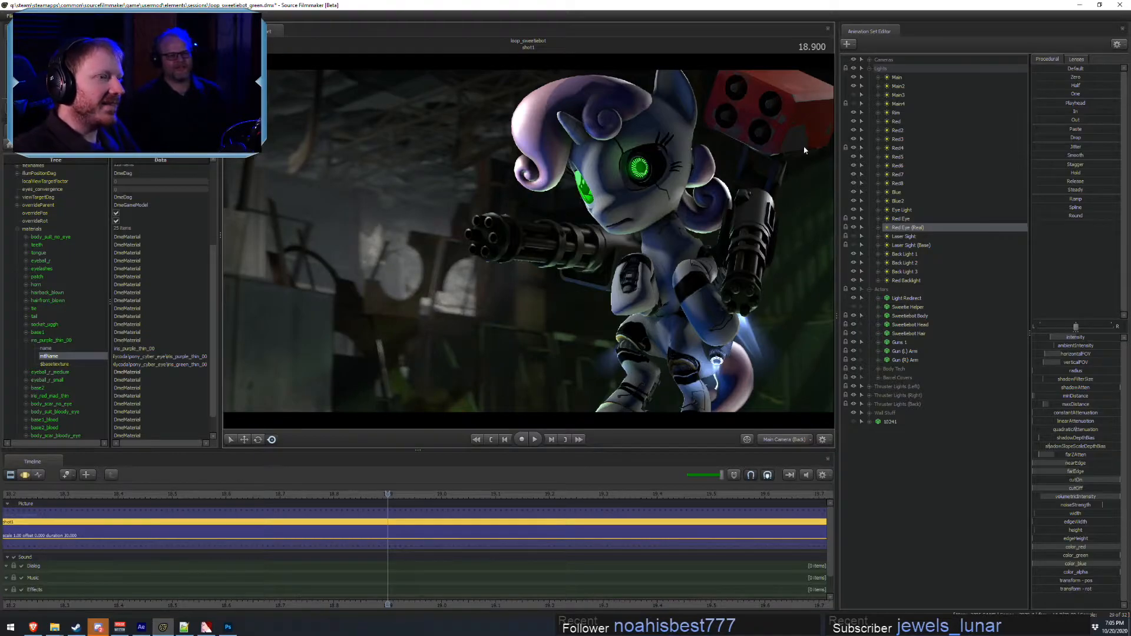
key("ctrl+s")
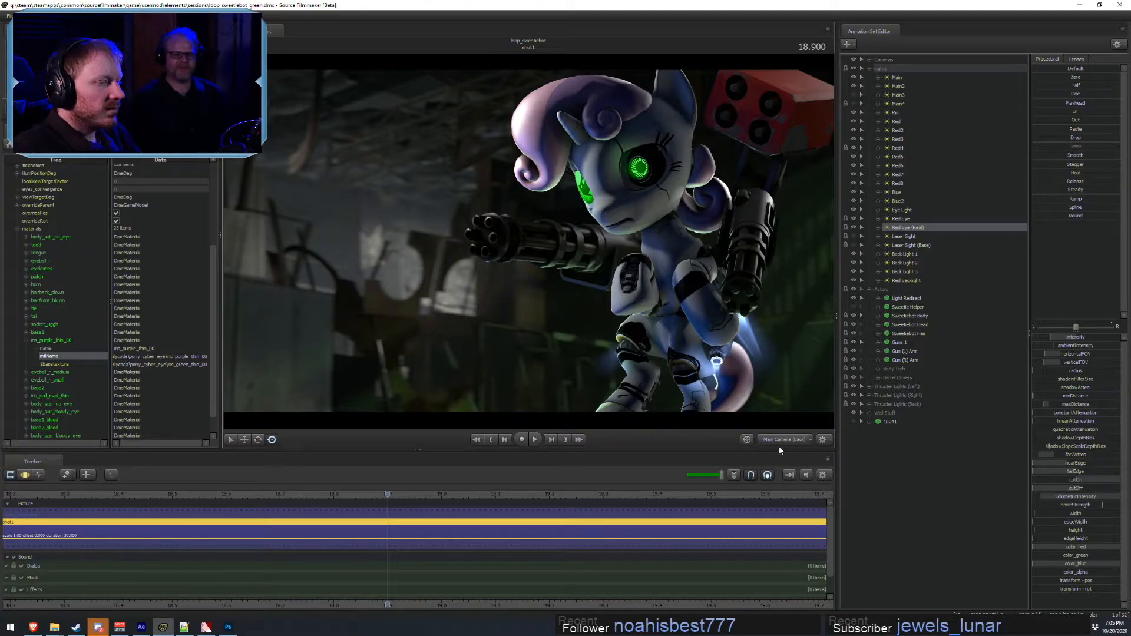
- Collapse the Lights group and turn off scene lighting in the viewport
left_click(884, 77)
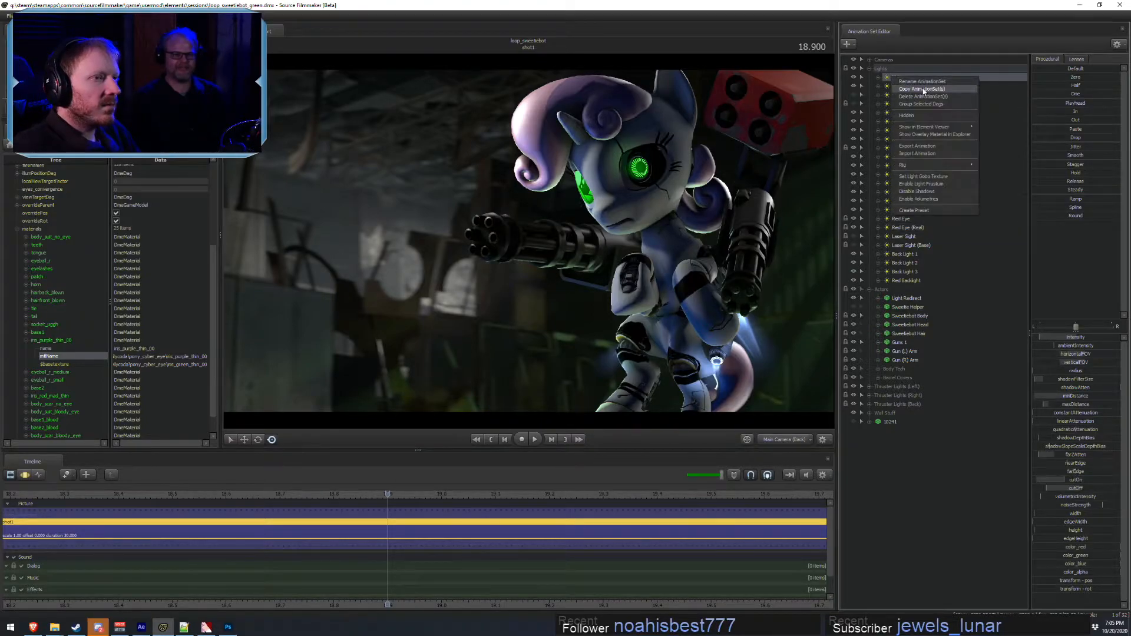
left_click(870, 68)
left_click(869, 78)
right_click(630, 242)
left_click(650, 269)
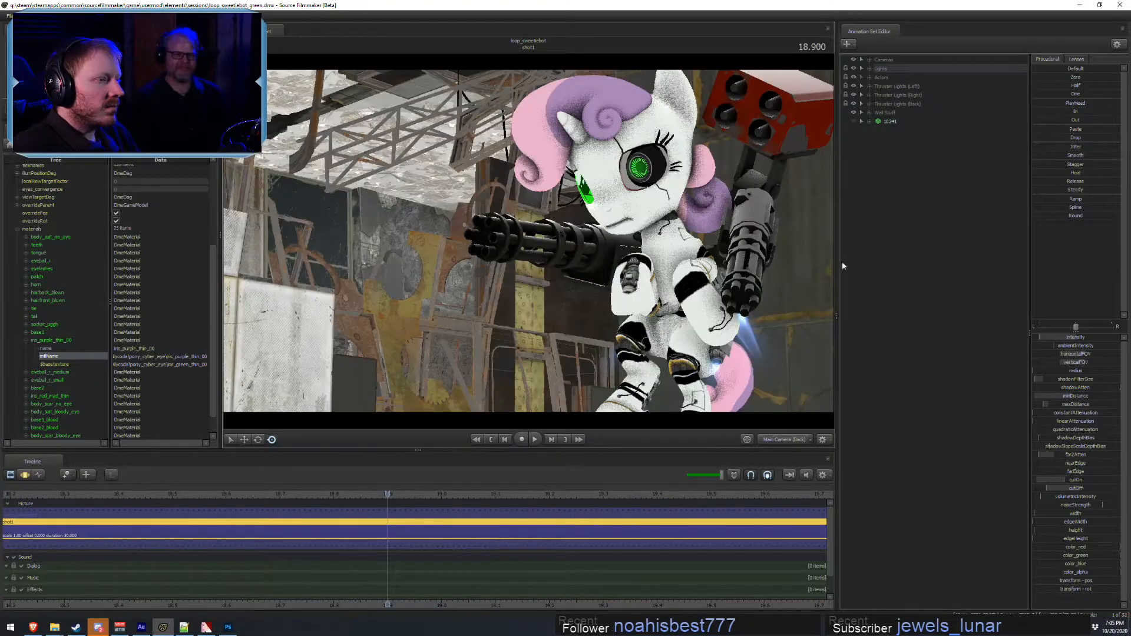
- Try adding a new light to the Lights group and delete it again
right_click(890, 237)
left_click(941, 235)
left_click(884, 122)
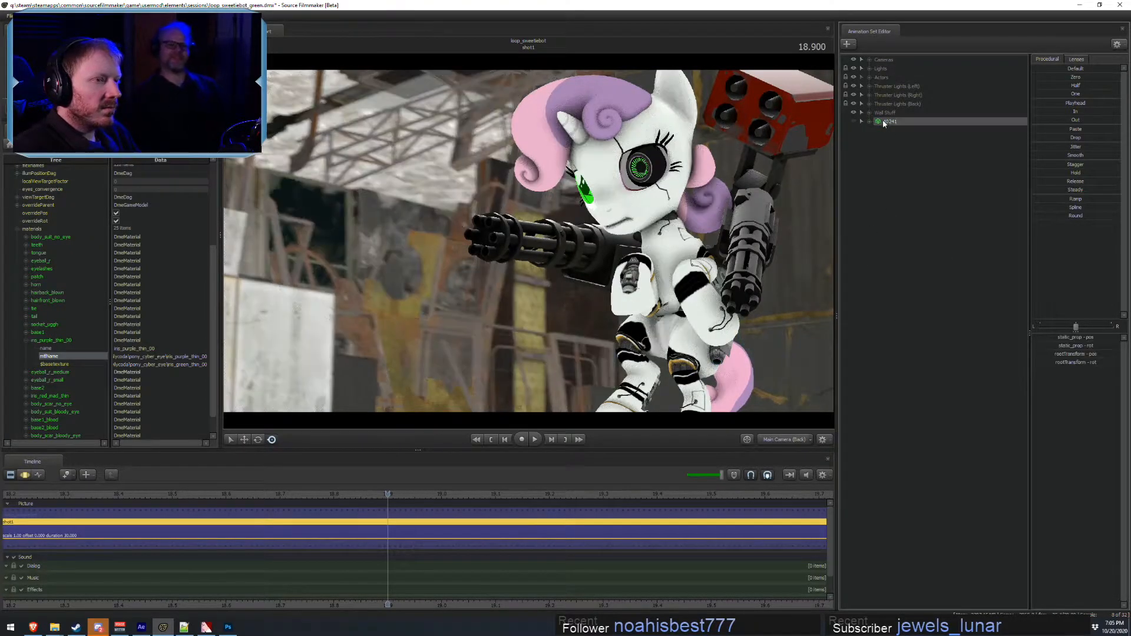
left_click(862, 77)
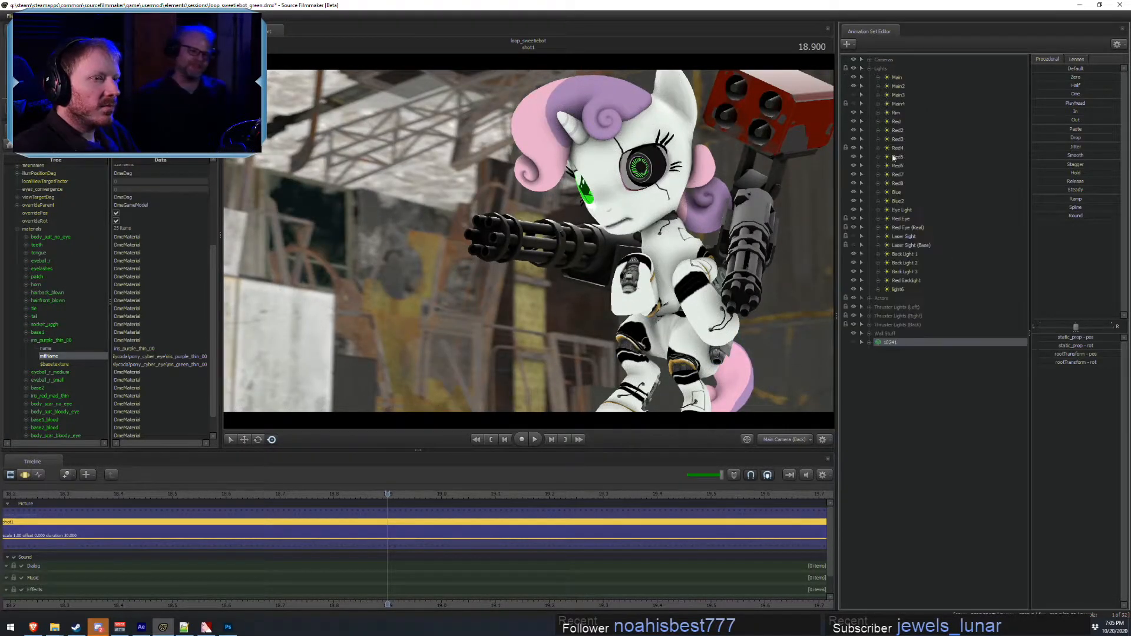
left_click(897, 290)
right_click(898, 290)
left_click(931, 299)
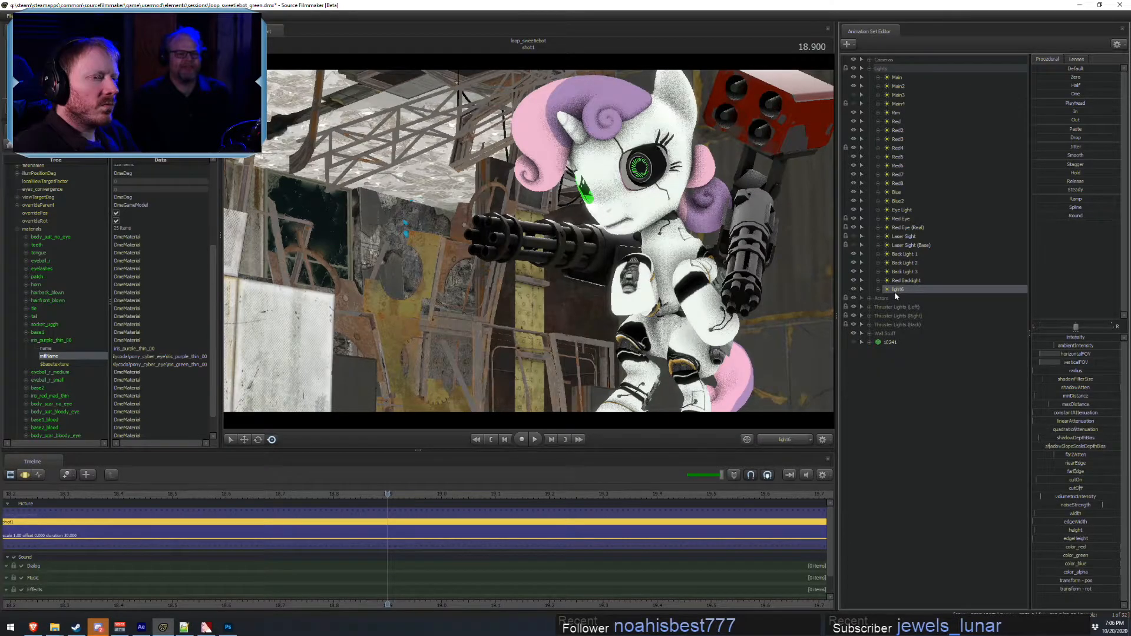
key("Delete")
- Duplicate the Main light by copying and pasting its animation set, and look through the copy in the viewport
left_click(897, 77)
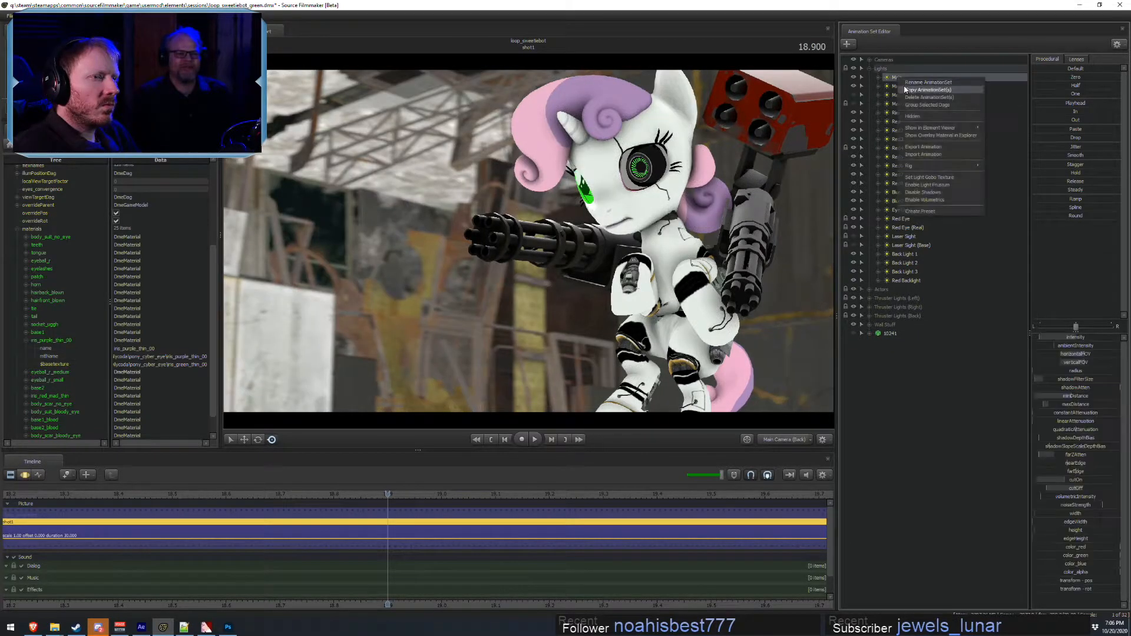
right_click(905, 405)
left_click(933, 465)
left_click_drag(890, 342, 525, 242)
- Reposition and aim the duplicated Main5 light at Sweetiebot in the Motion Editor, and return the viewport to Main Camera (Back)
key("F3")
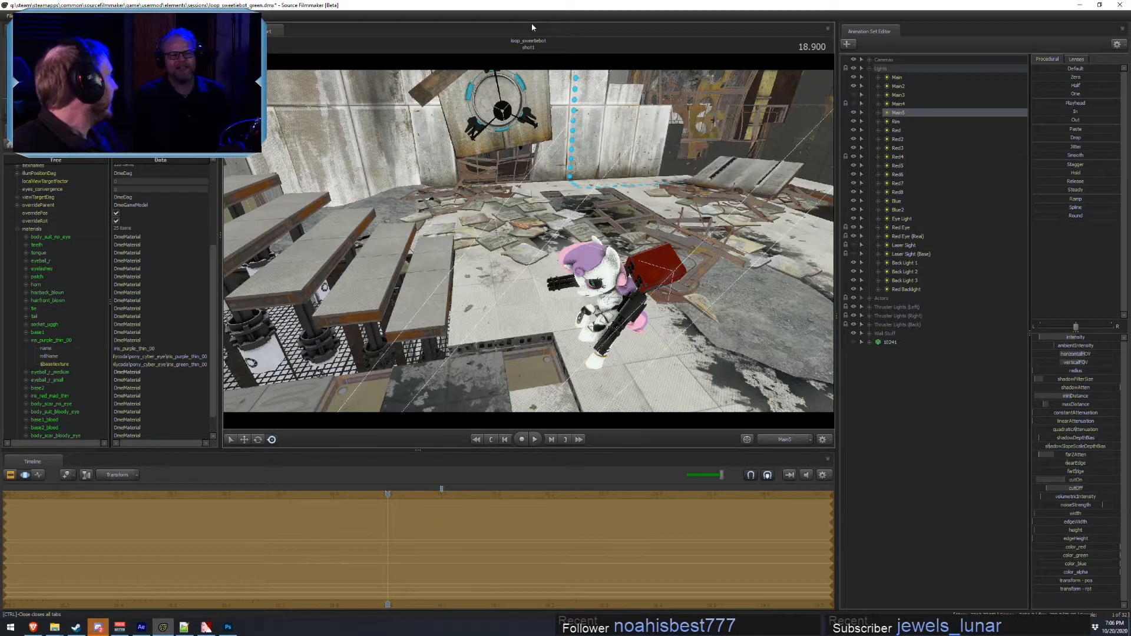
left_click_drag(546, 177, 692, 179)
key("w")
left_click(797, 441)
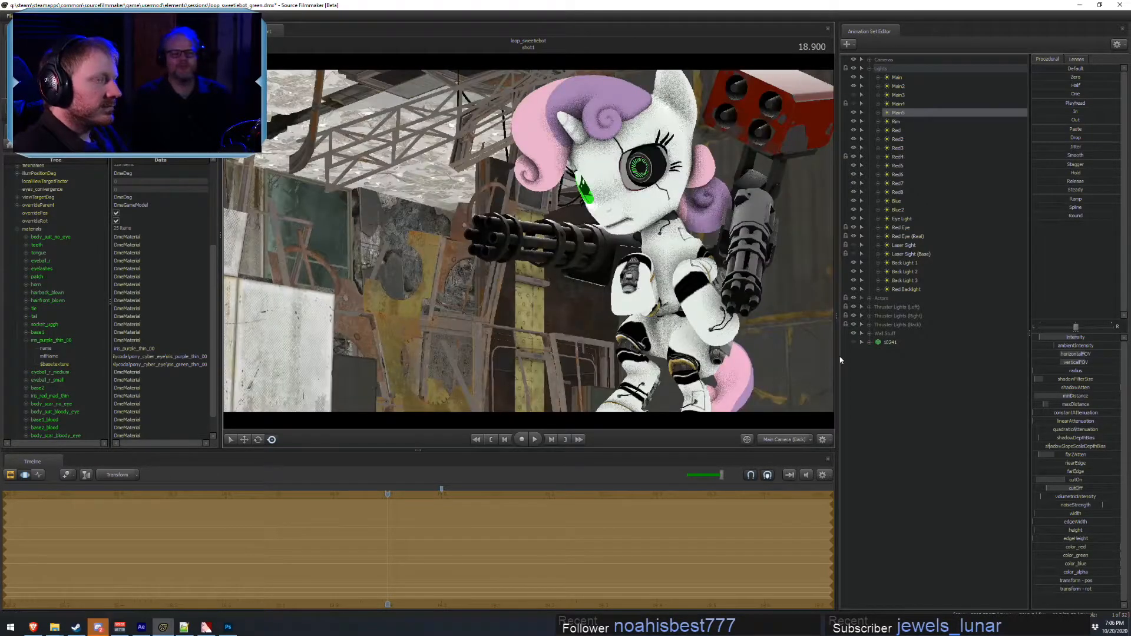
- Turn scene lighting back on in the viewport and disable shadows on the Main5 light
right_click(458, 170)
left_click(489, 192)
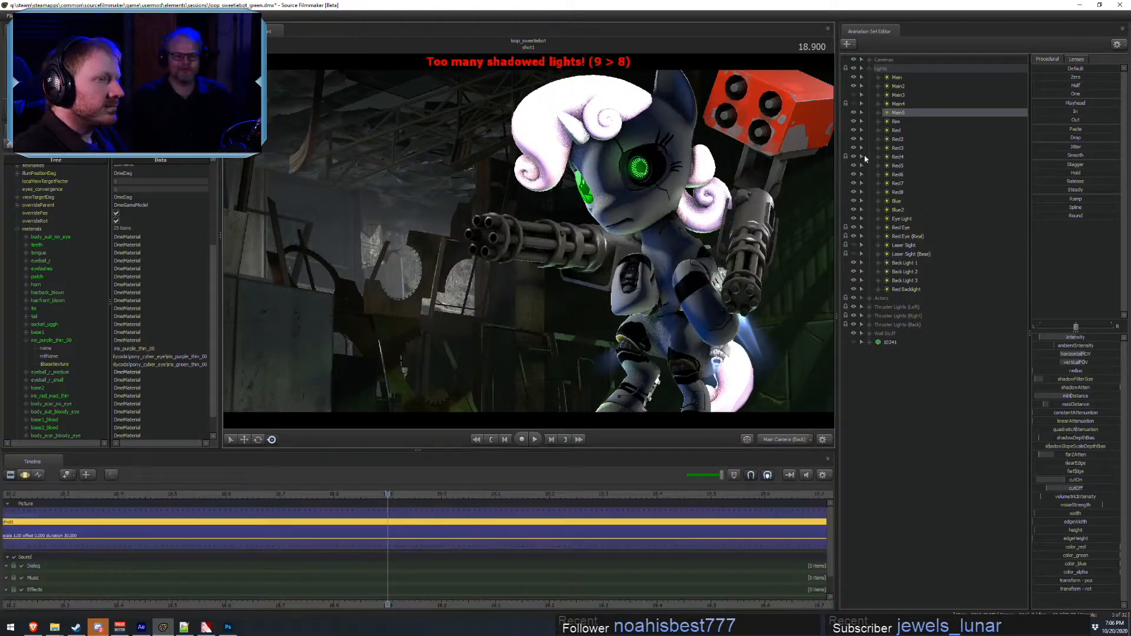
right_click(906, 114)
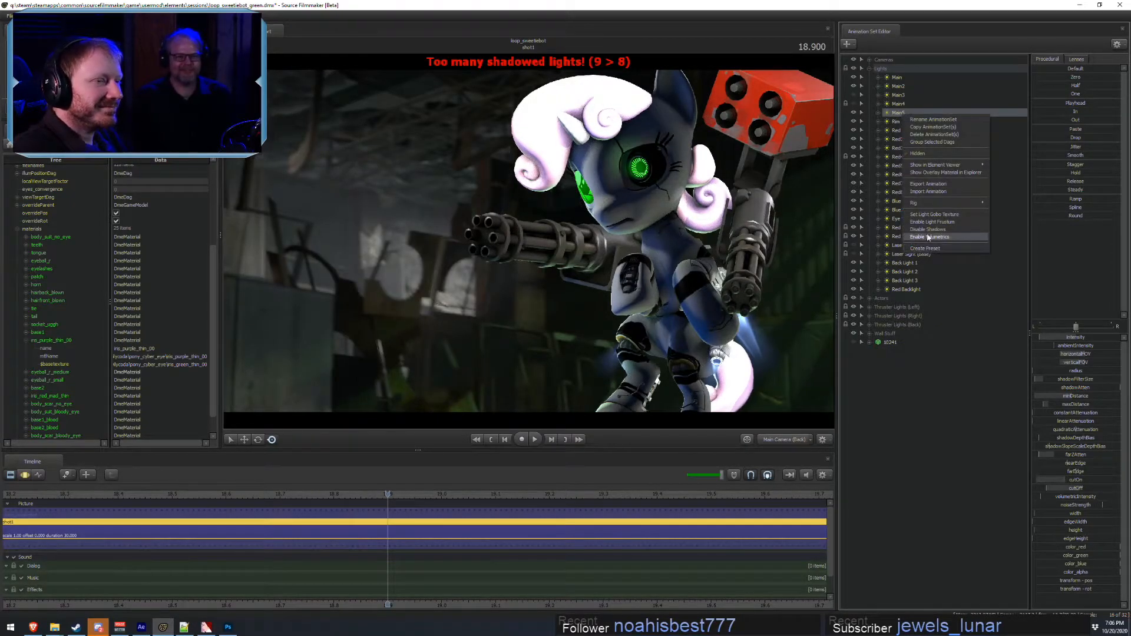
left_click(928, 229)
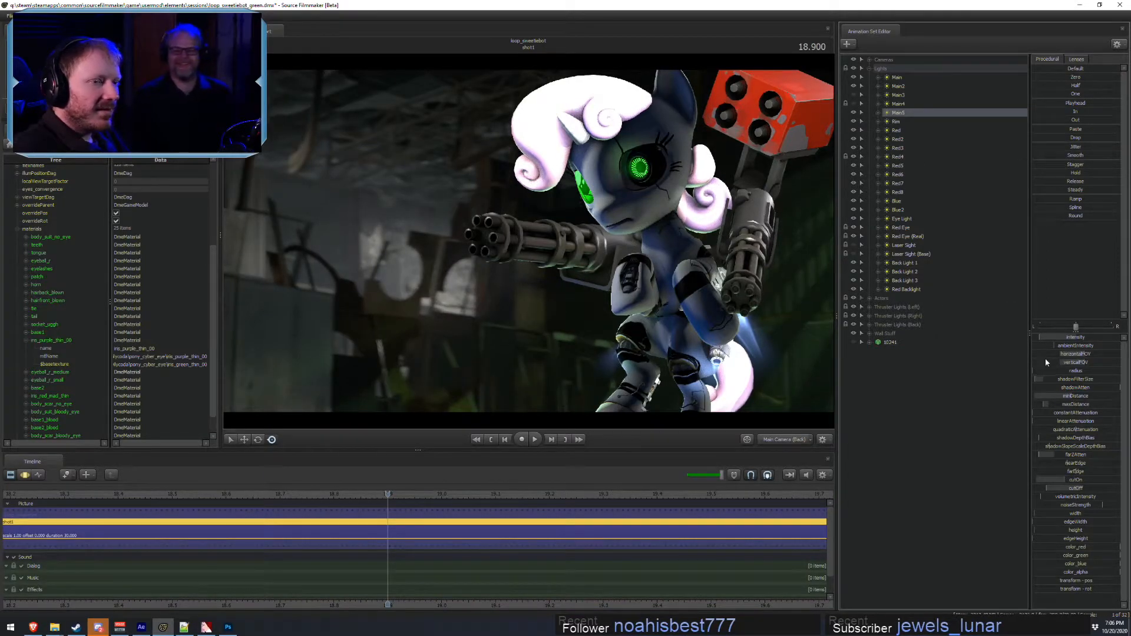
- Raise the Main5 light's maxDistance and lower its intensity, accepting an intensity range of 0 to 1000, and return to the Clip Editor
key("F3")
mouse_move(1063, 405)
left_mouse_down()
mouse_move(1108, 405)
mouse_move(1034, 405)
mouse_move(1072, 405)
left_mouse_up()
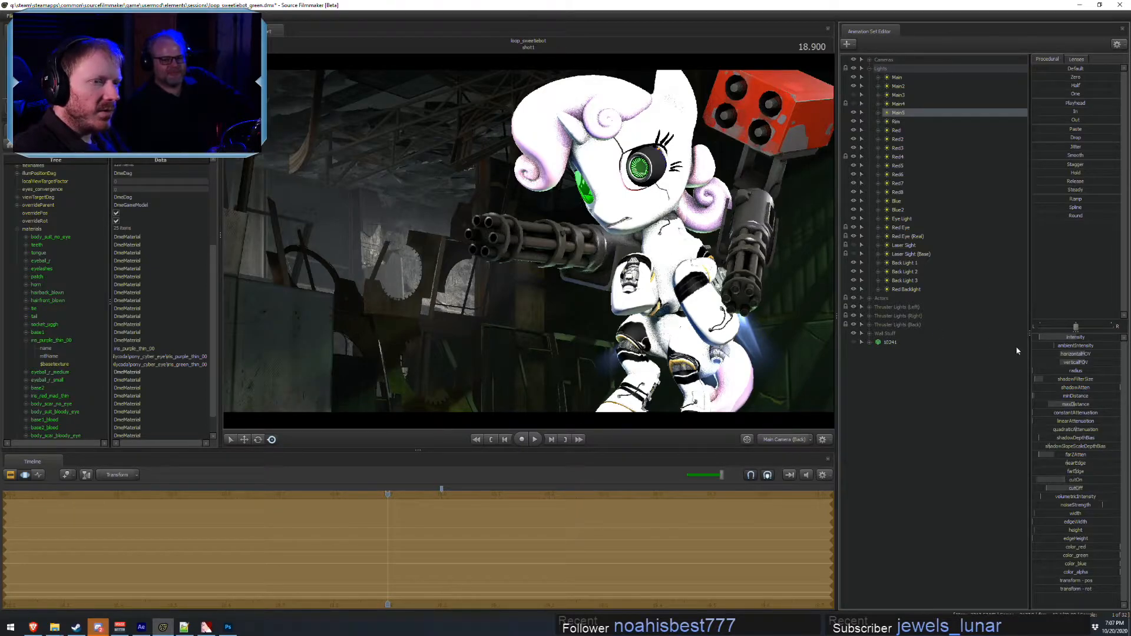
left_click_drag(1073, 339, 1067, 339)
right_click(1067, 339)
left_click(1090, 351)
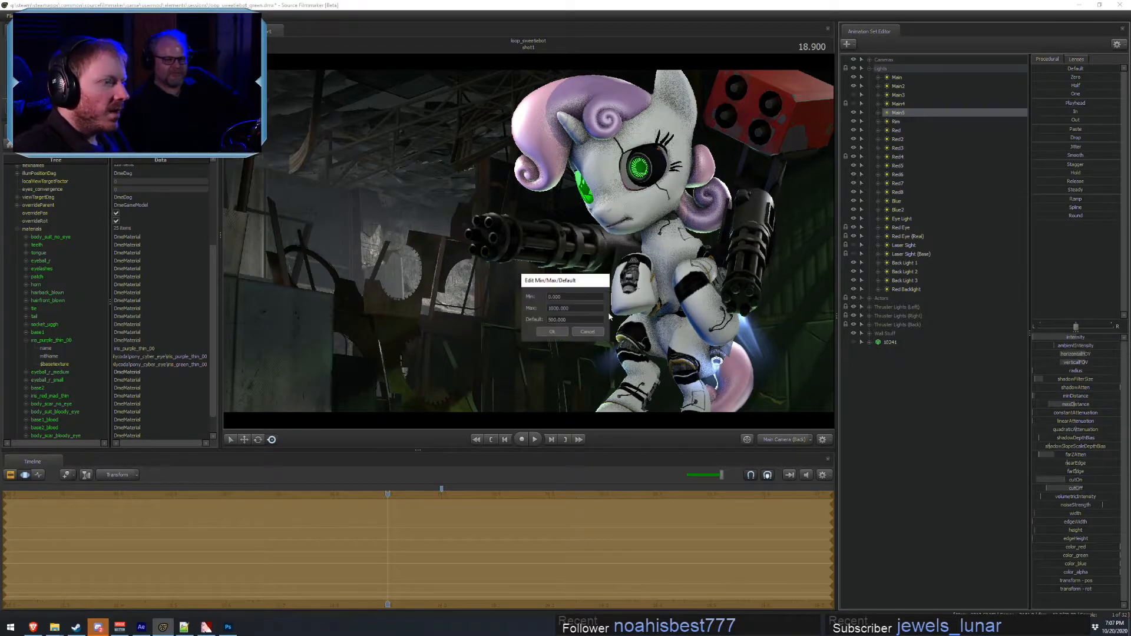
left_click(554, 332)
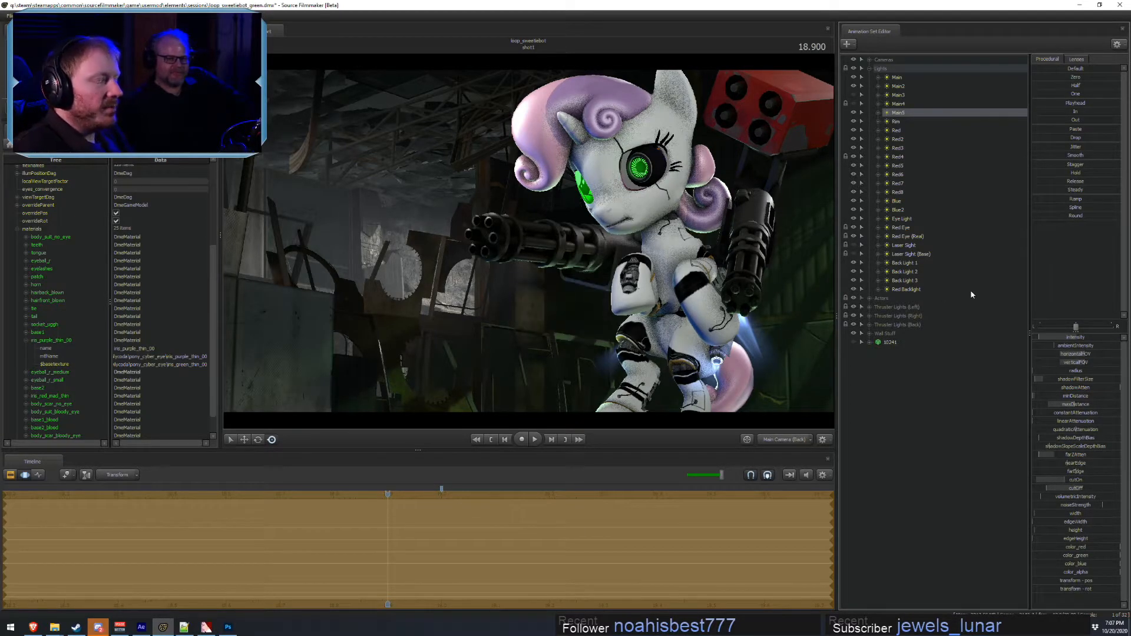
left_click_drag(1090, 340, 1084, 340)
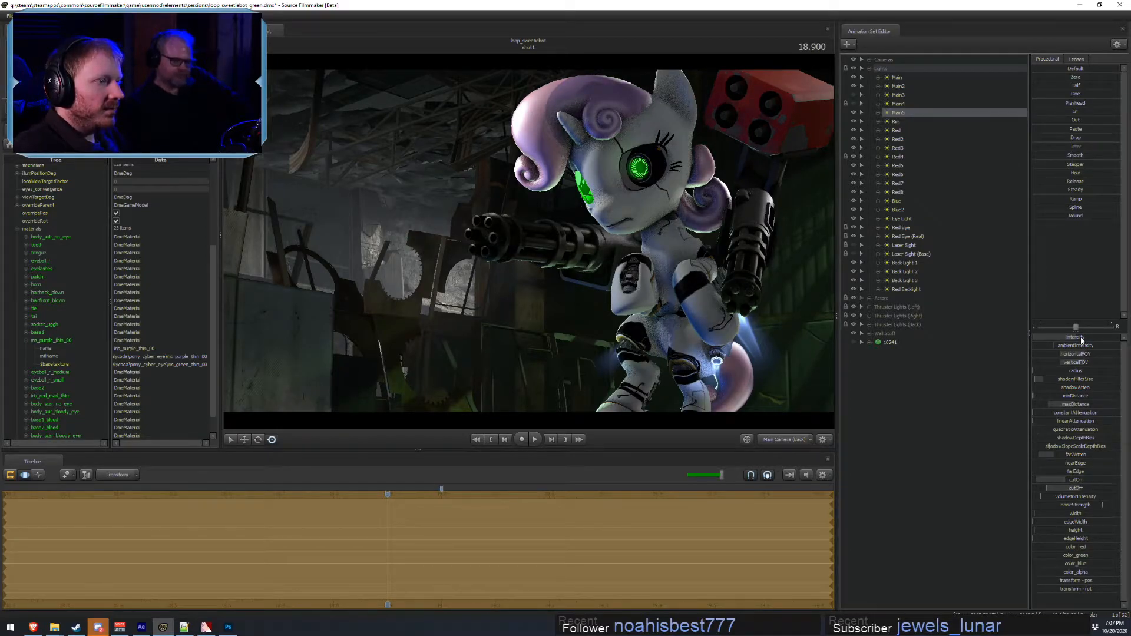
key("F3")
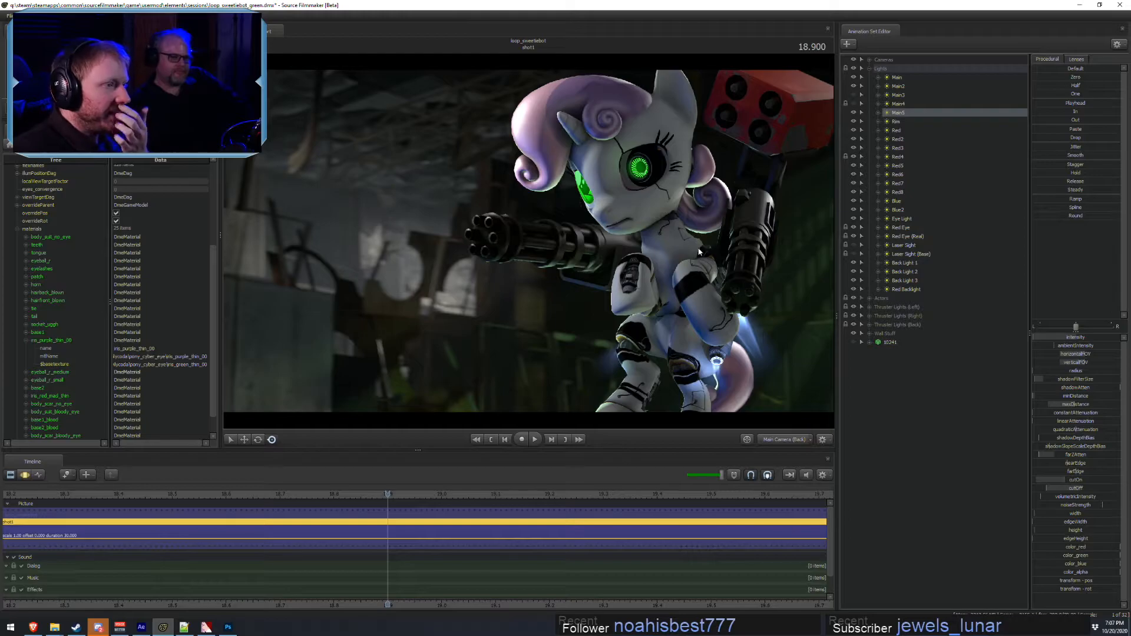
- Recolour the Blue light to green by raising its color_green and lowering its color_blue, and return to the Clip Editor
left_click(911, 201)
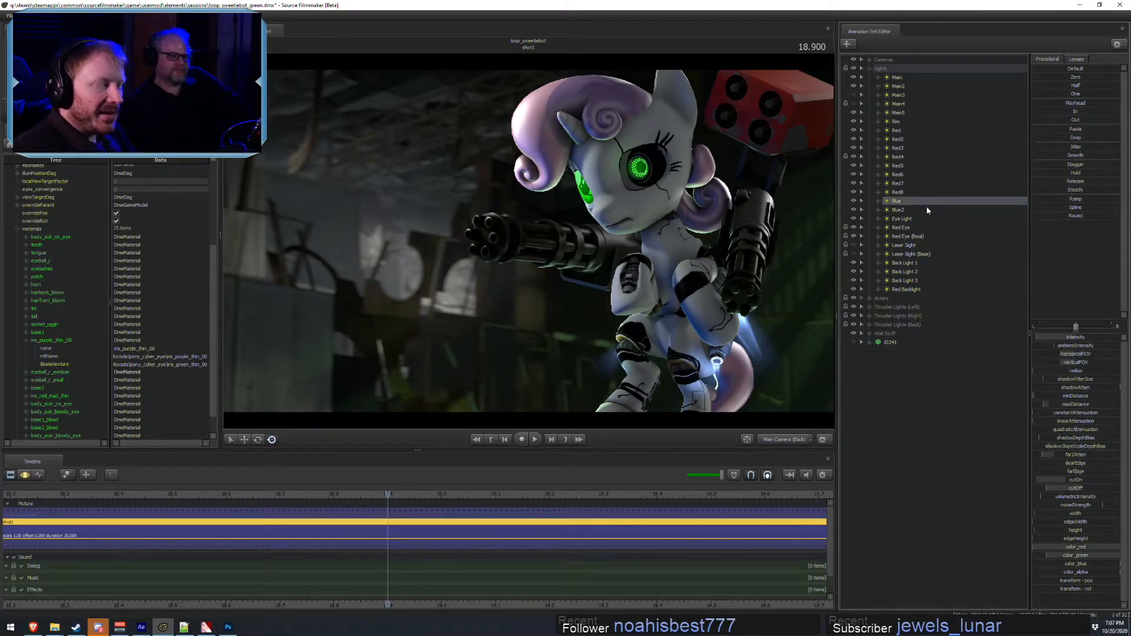
key("F3")
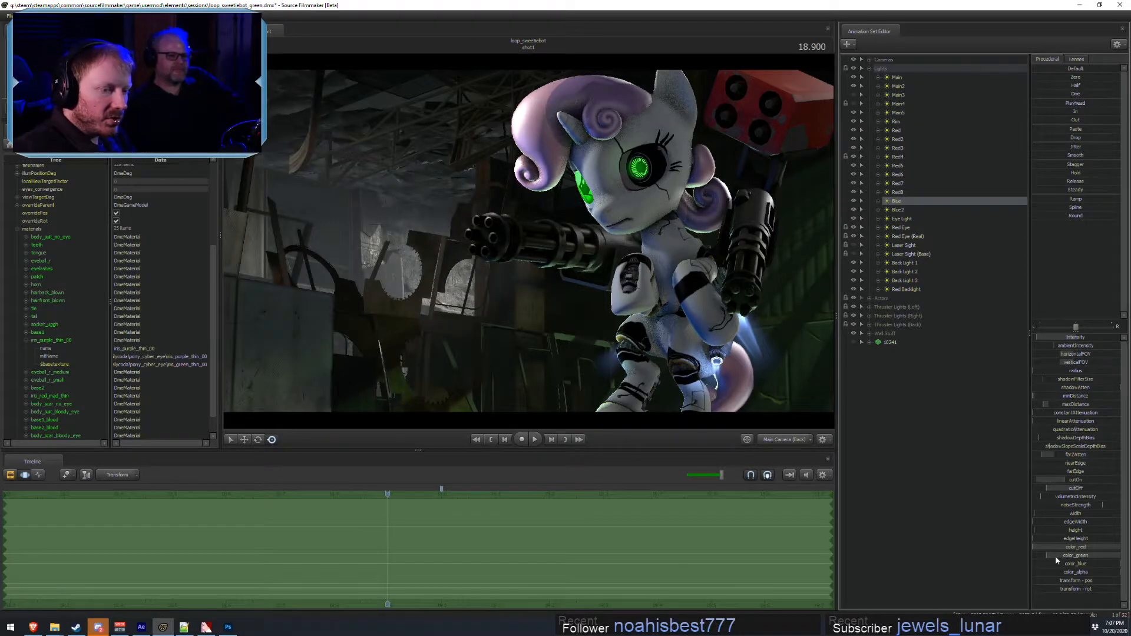
left_click(1050, 563)
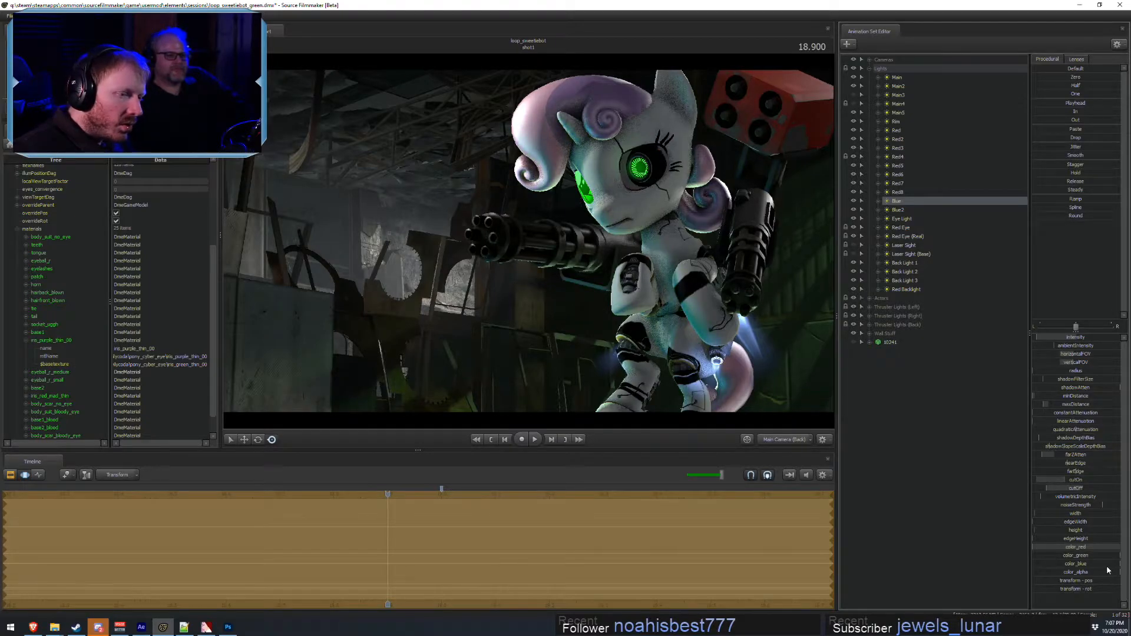
mouse_move(1073, 564)
left_mouse_down()
mouse_move(1047, 564)
mouse_move(1078, 564)
mouse_move(1042, 548)
mouse_move(1063, 547)
left_mouse_up()
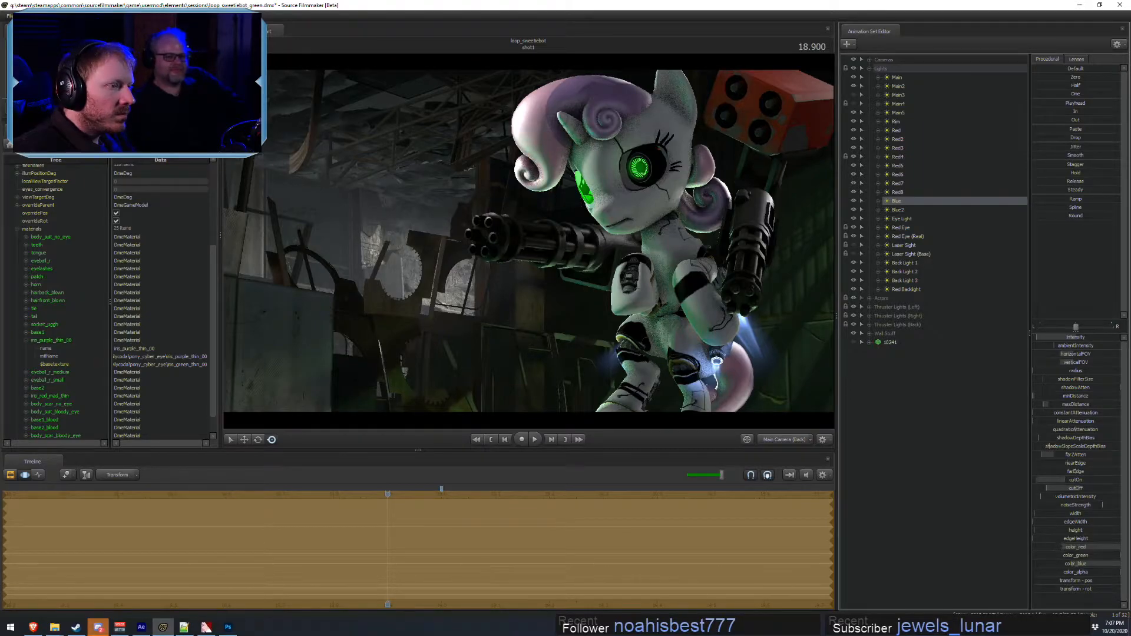
key("F2")
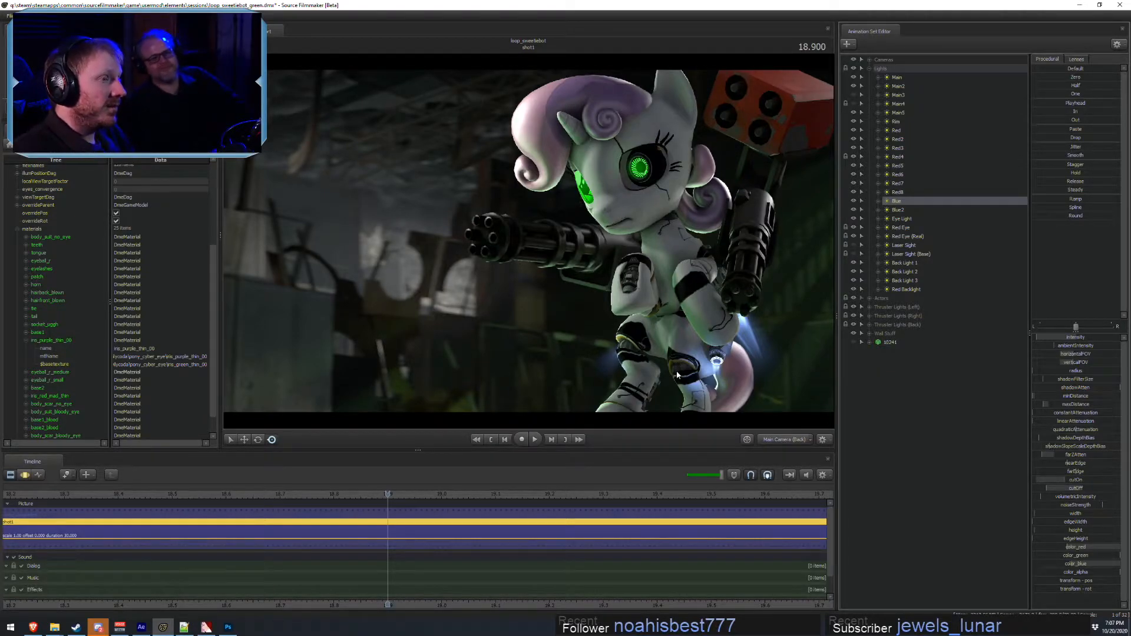
- Compare the scene with the Blue2 light hidden and shown, leaving it visible, and switch to the Motion Editor
left_click(900, 211)
left_click(853, 211)
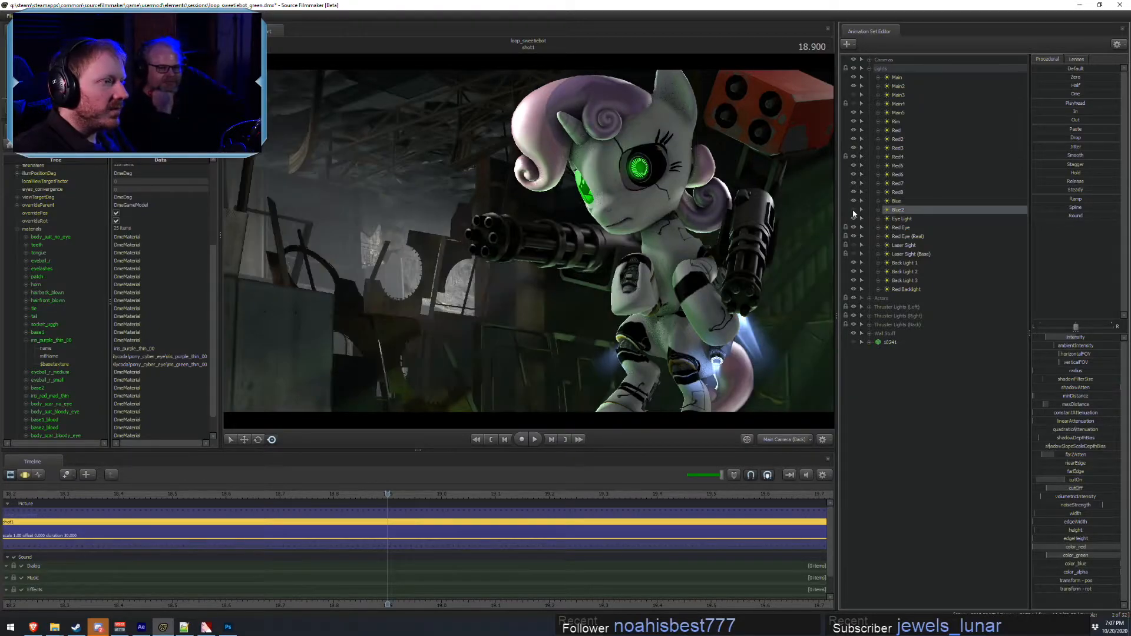
left_click(854, 211)
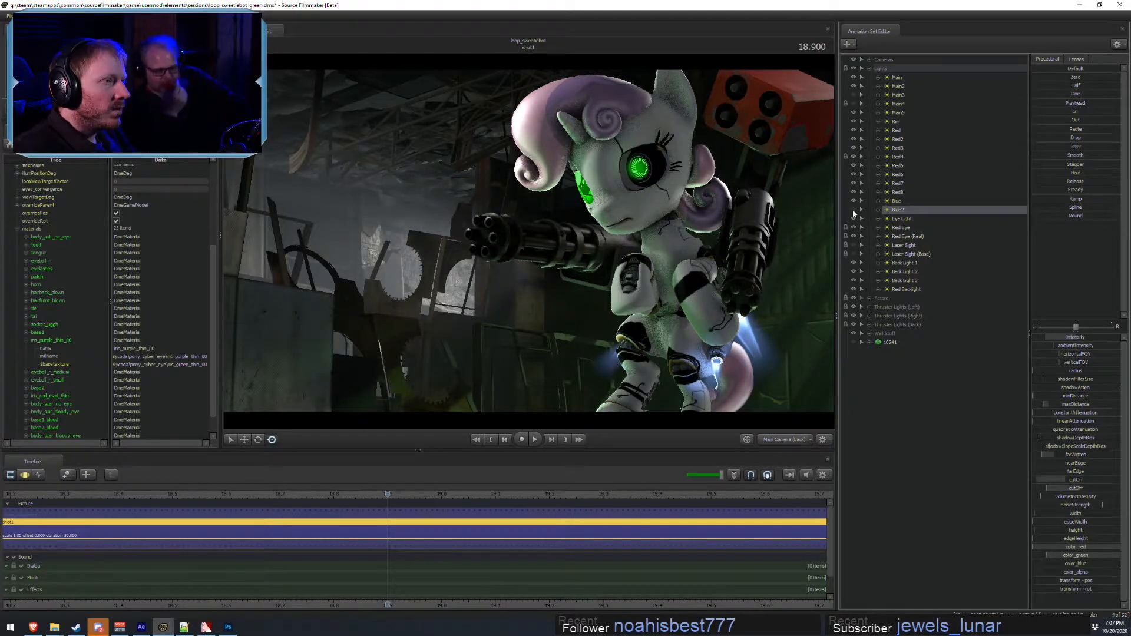
left_click(853, 211)
key("F3")
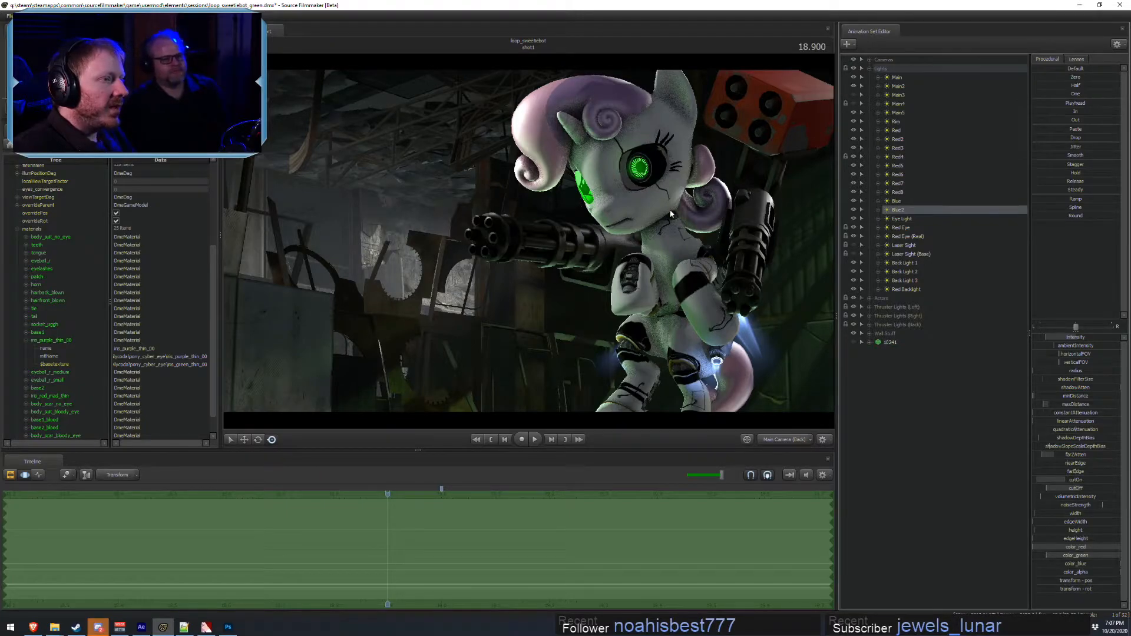
- Switch the viewport to the Work Camera and examine Sweetiebot's eye and its socket up close
left_click(786, 441)
left_click_drag(718, 347, 819, 253)
key("w")
mouse_move(528, 242)
left_mouse_down()
mouse_move(556, 241)
mouse_move(538, 248)
left_mouse_up()
key("w")
key("s")
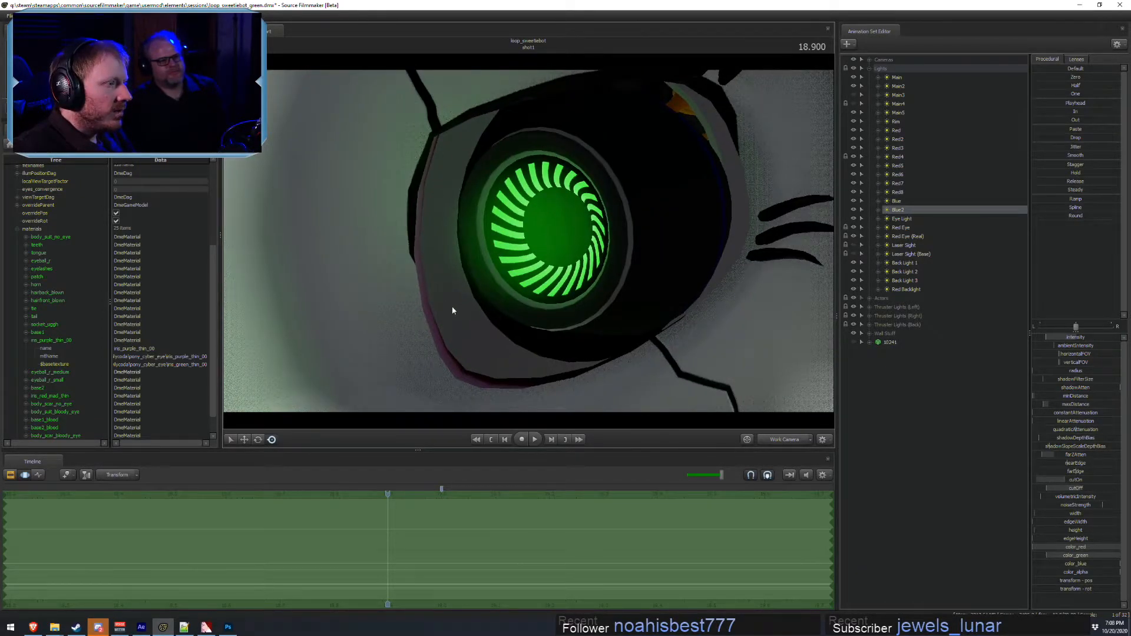
- Try adding a vector3 attribute named $color to the socket_uggh material, and remove it again
left_click(27, 340)
left_click(27, 325)
right_click(49, 325)
mouse_move(118, 389)
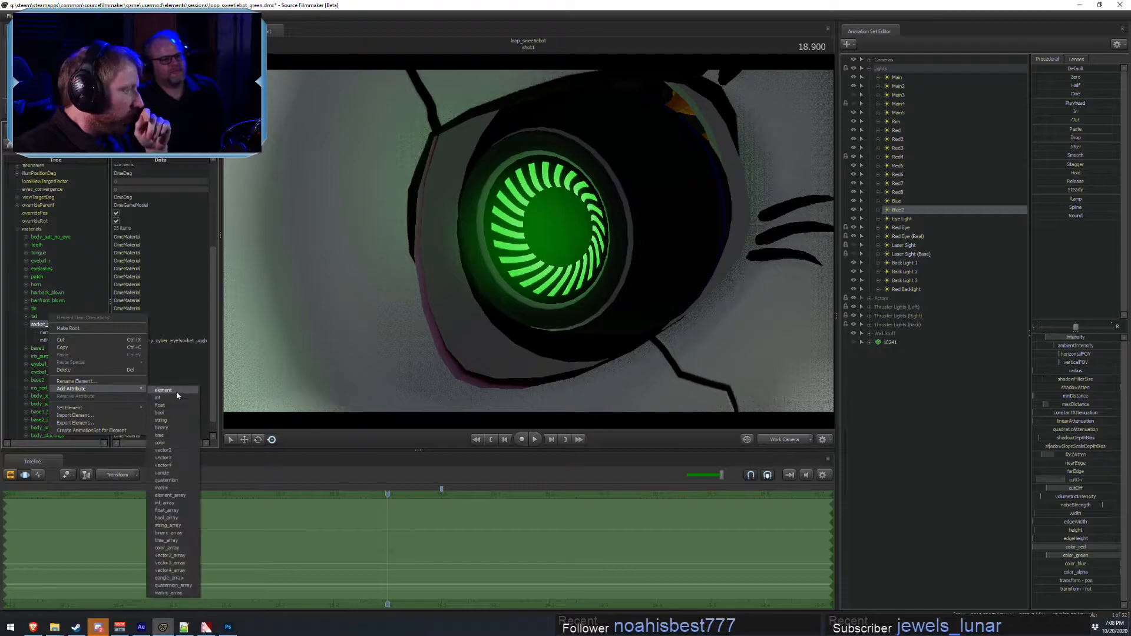
left_click(157, 458)
type("scolor")
key("Return")
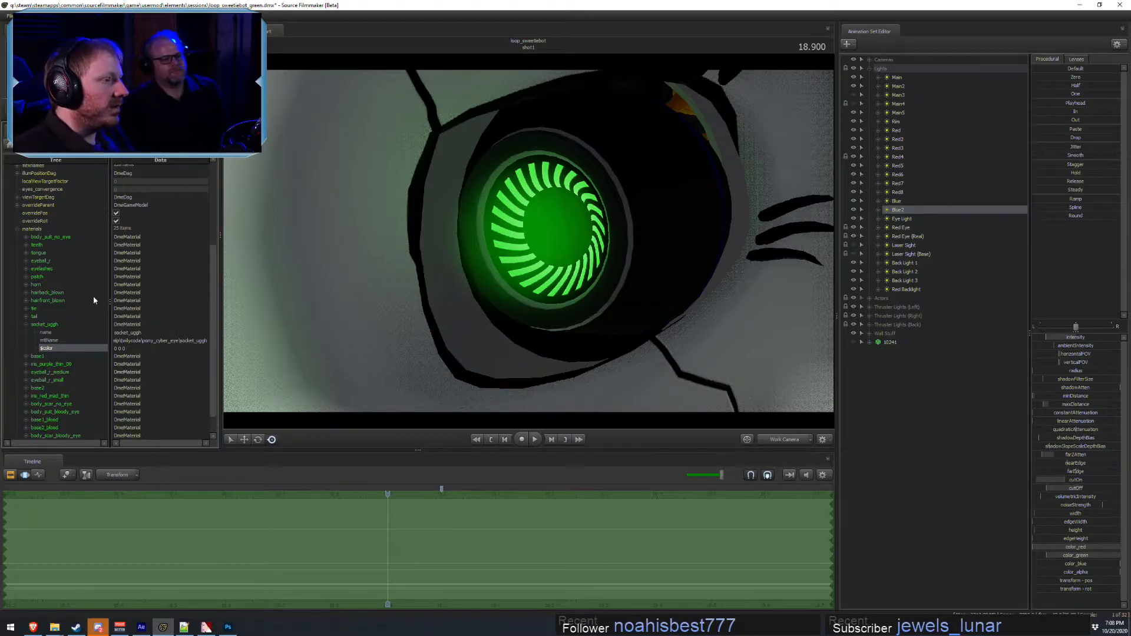
right_click(55, 347)
left_click(88, 373)
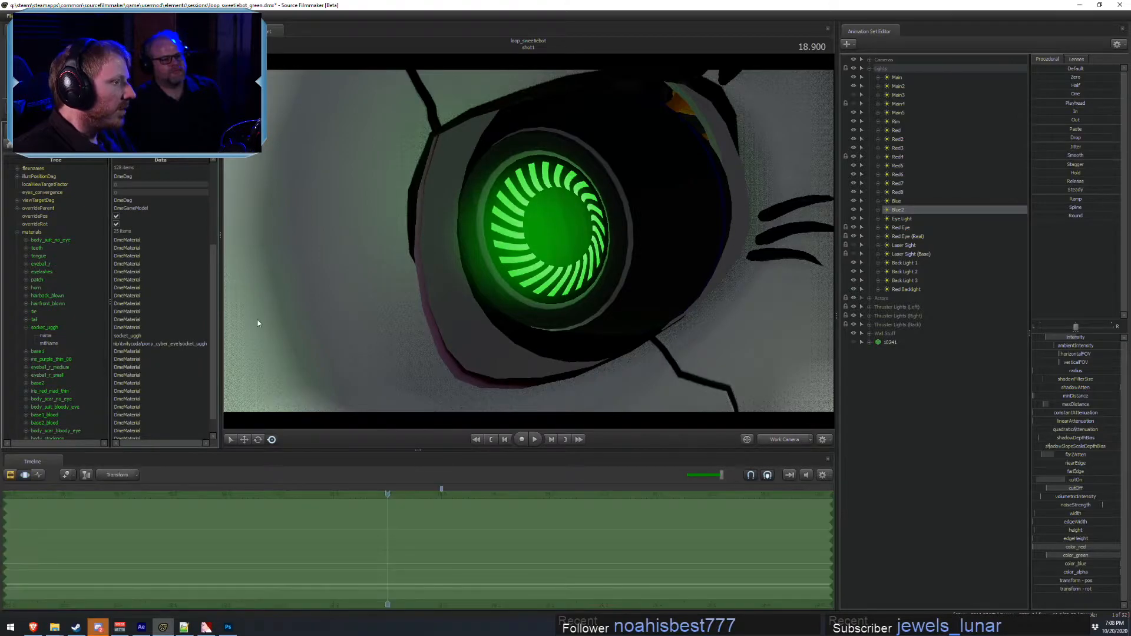
left_click(26, 327)
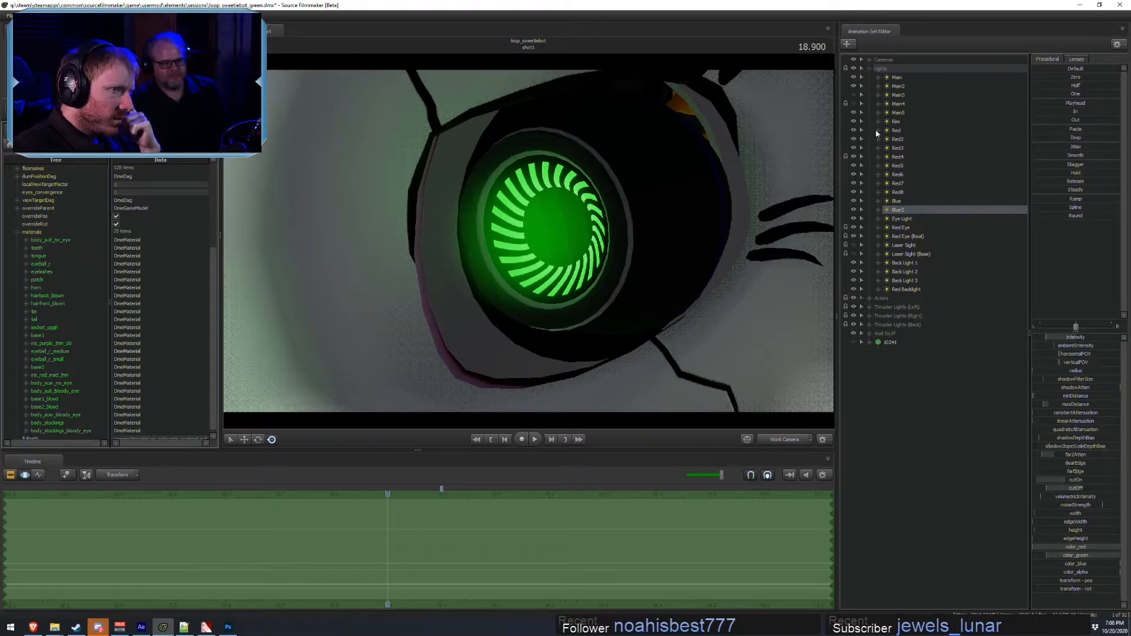
- Toggle the Main5 light's visibility repeatedly to compare its effect on the eye close-up
left_click(854, 112)
left_click(854, 113)
left_click(854, 112)
left_click(854, 113)
left_click(854, 112)
left_click(854, 113)
- Return the viewport to Main Camera (Back) and undo the last two changes
left_click(778, 440)
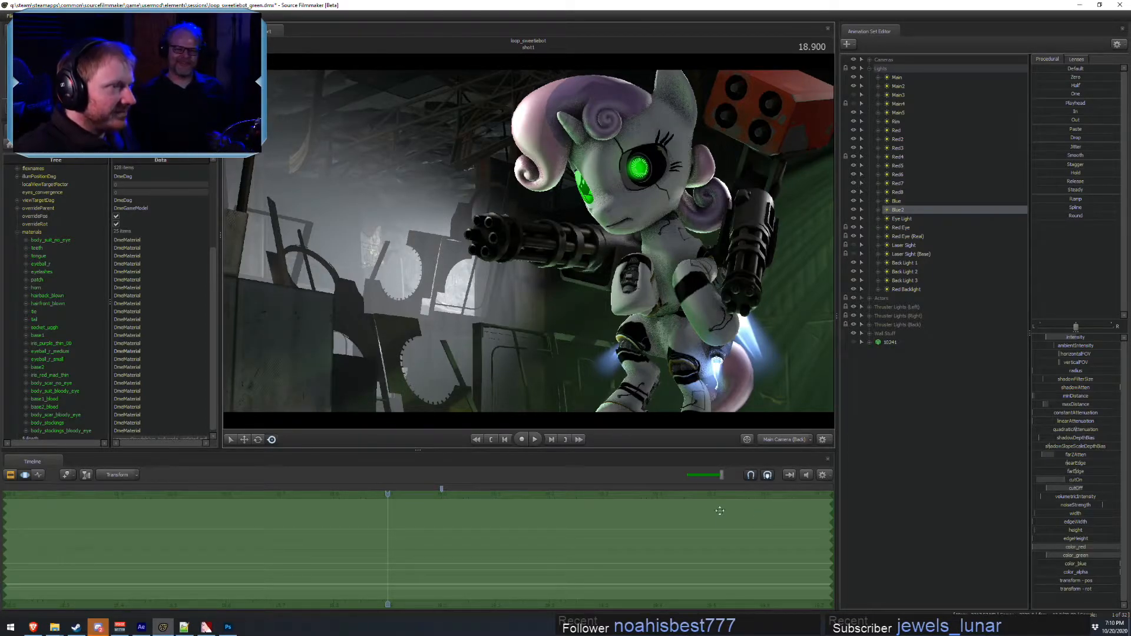
key("ctrl+z")
key("ctrl+z")
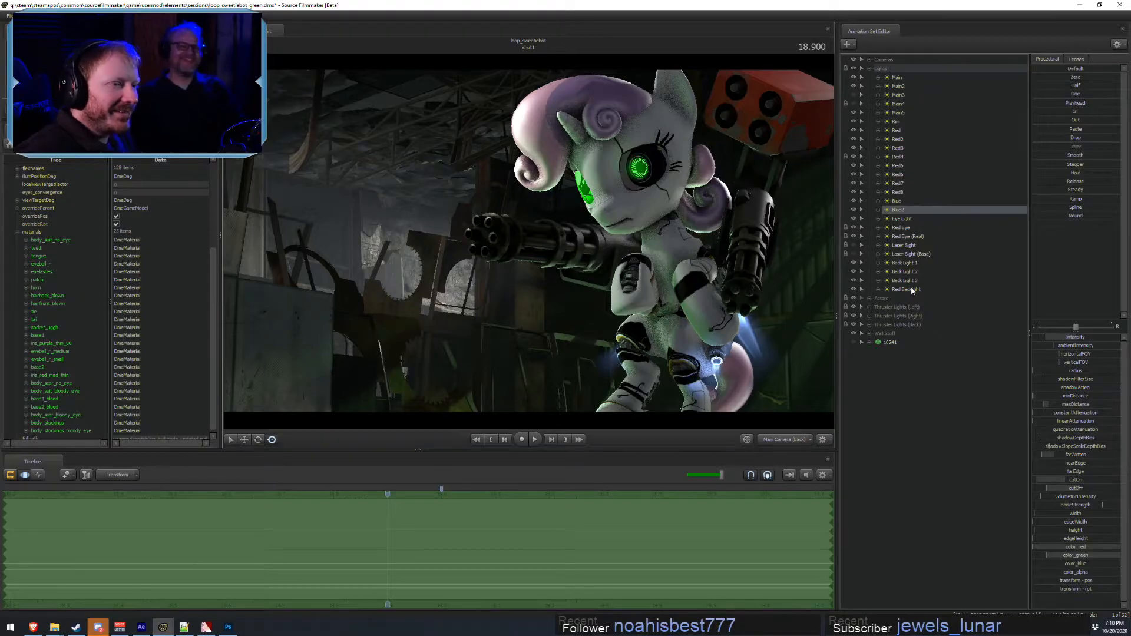
- Set the Main5 light's intensity range to 0 to 10 with a default of 5, fine-tune its intensity, and return to the Clip Editor
left_click(899, 112)
key("F2")
key("F3")
left_click_drag(1067, 337, 1065, 338)
right_click(1065, 337)
left_click(1071, 353)
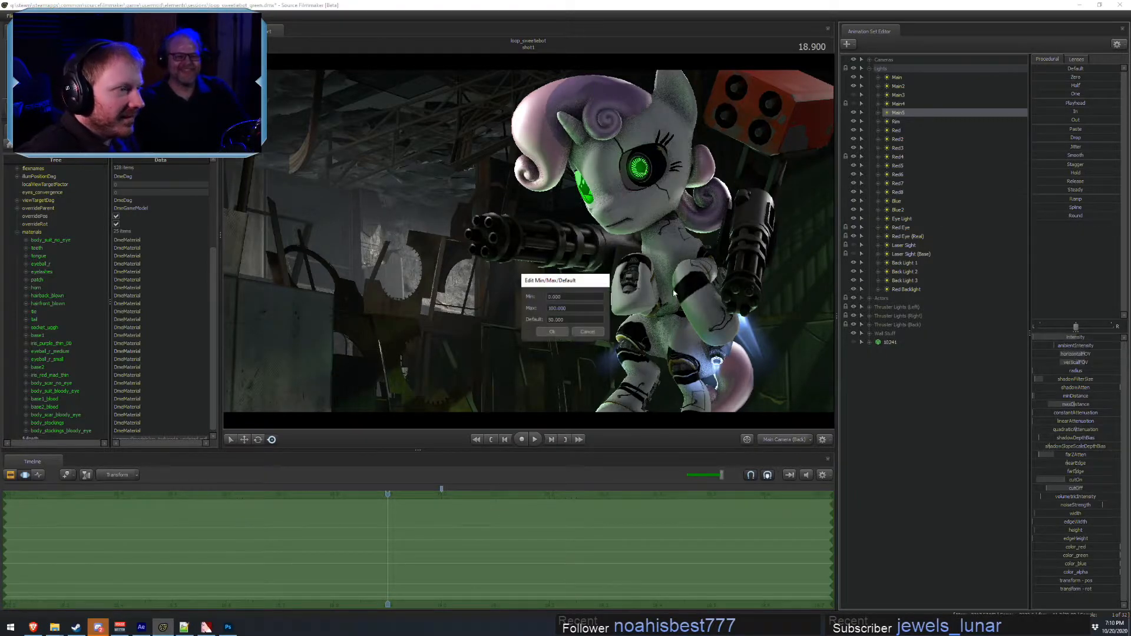
left_click(557, 308)
key("BackSpace")
left_click(554, 320)
key("BackSpace")
left_click(553, 332)
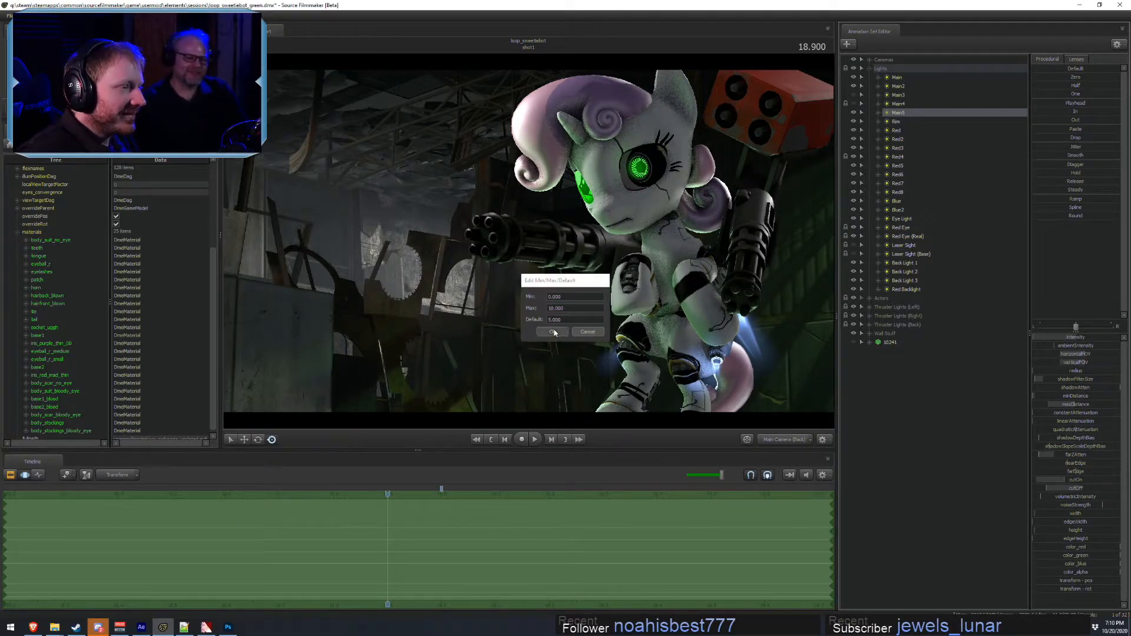
left_click_drag(1059, 337, 1062, 337)
key("F2")
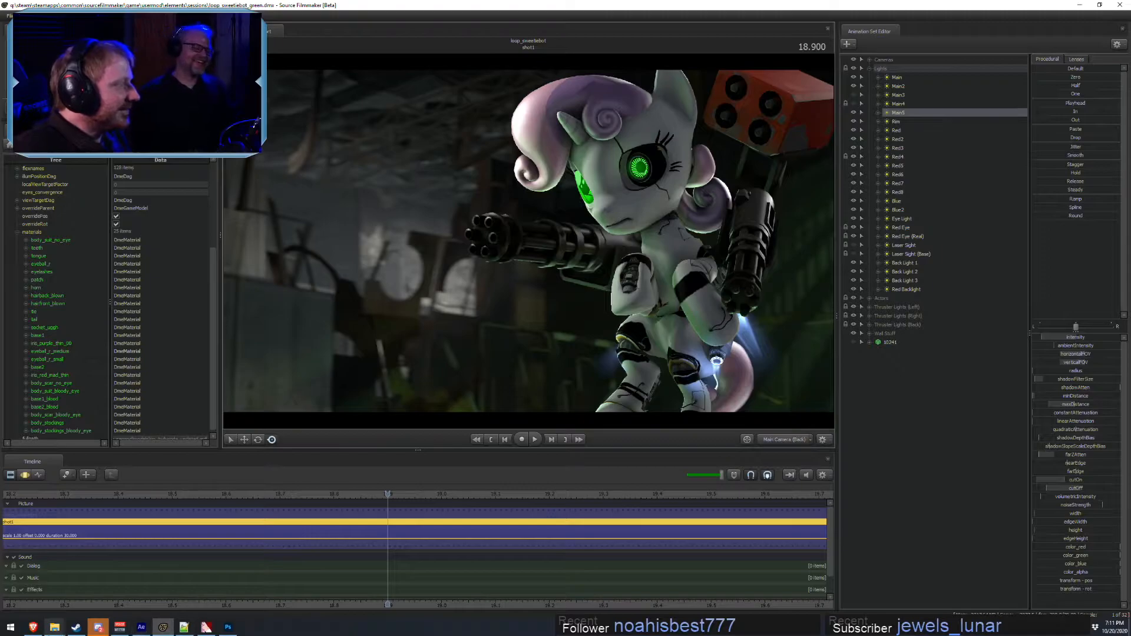
- Switch to the Brave browser, search the web for "toe jam and earl" in a new tab, and open the Genesis cover among the images
left_click(33, 627)
left_click(117, 6)
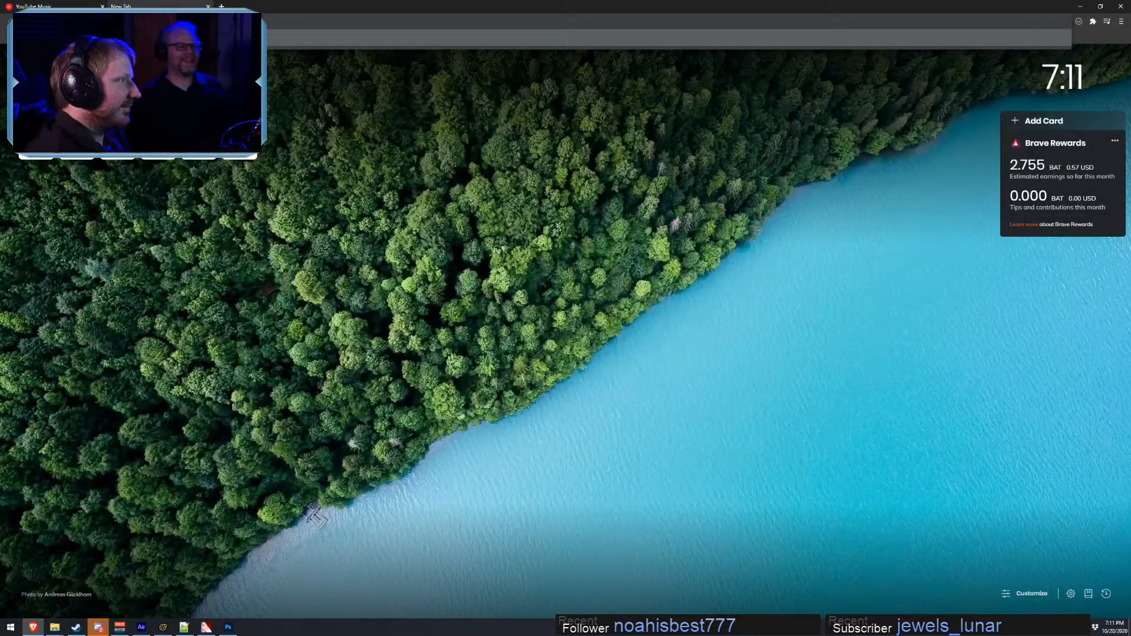
key("Return")
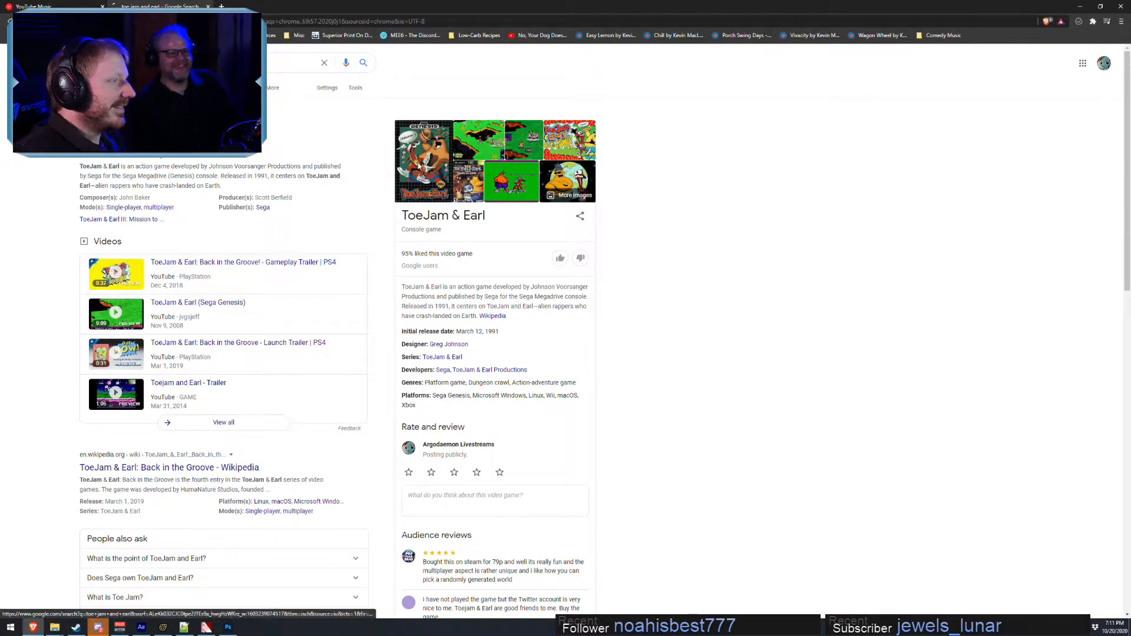
left_click(423, 161)
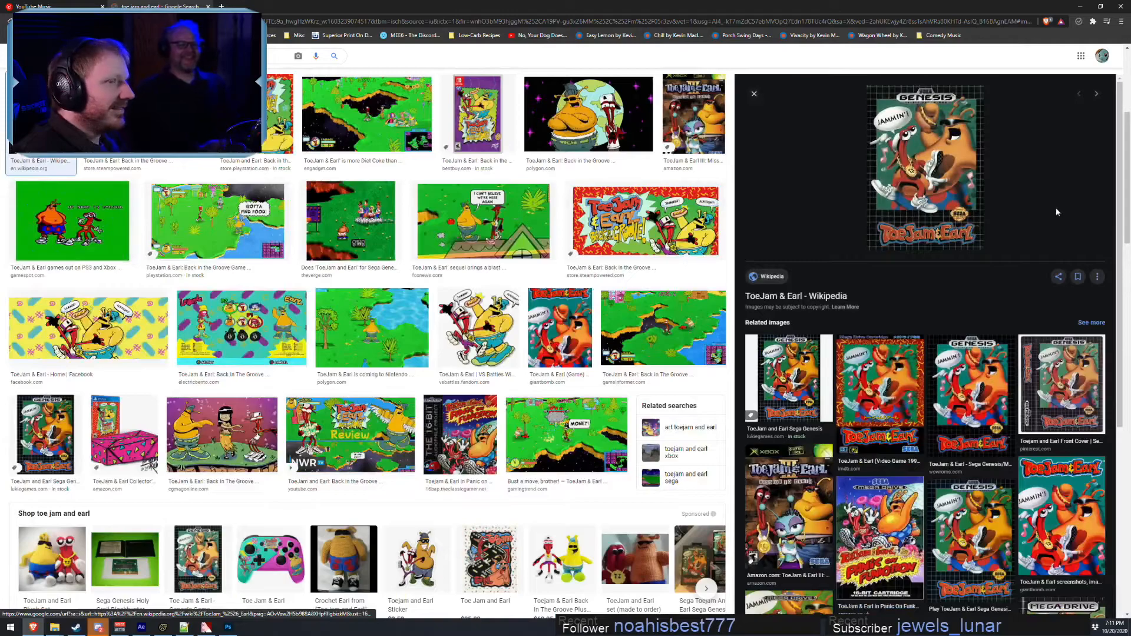
- View the ToeJam & Earl box art from its Wikipedia article at full size and enlarged, and return to Source Filmmaker
left_click(891, 156)
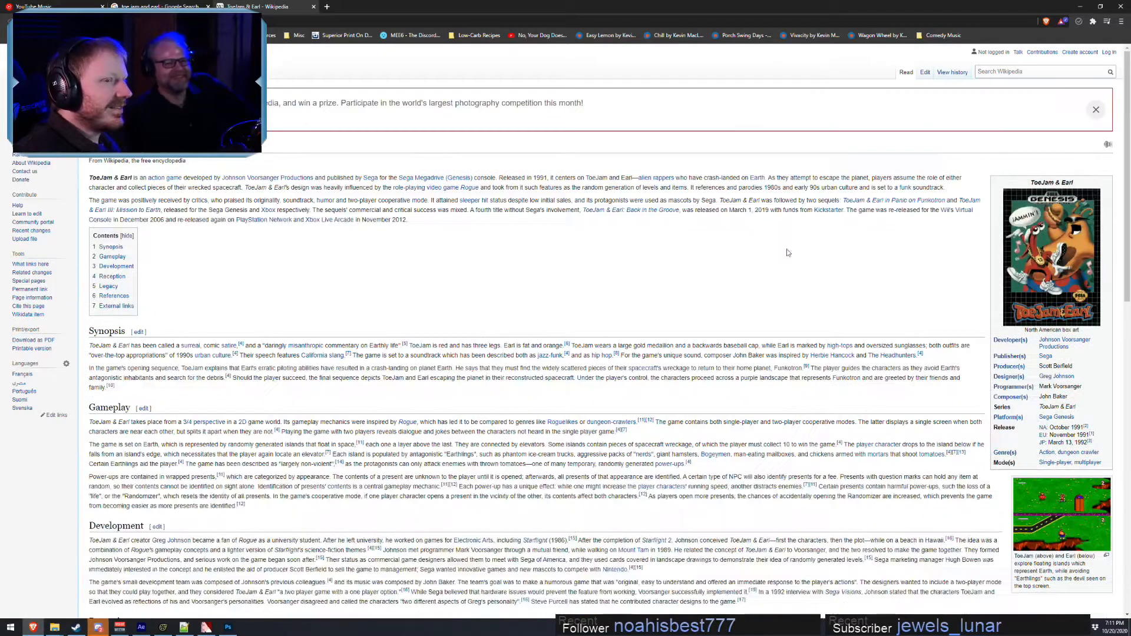
left_click(1052, 257)
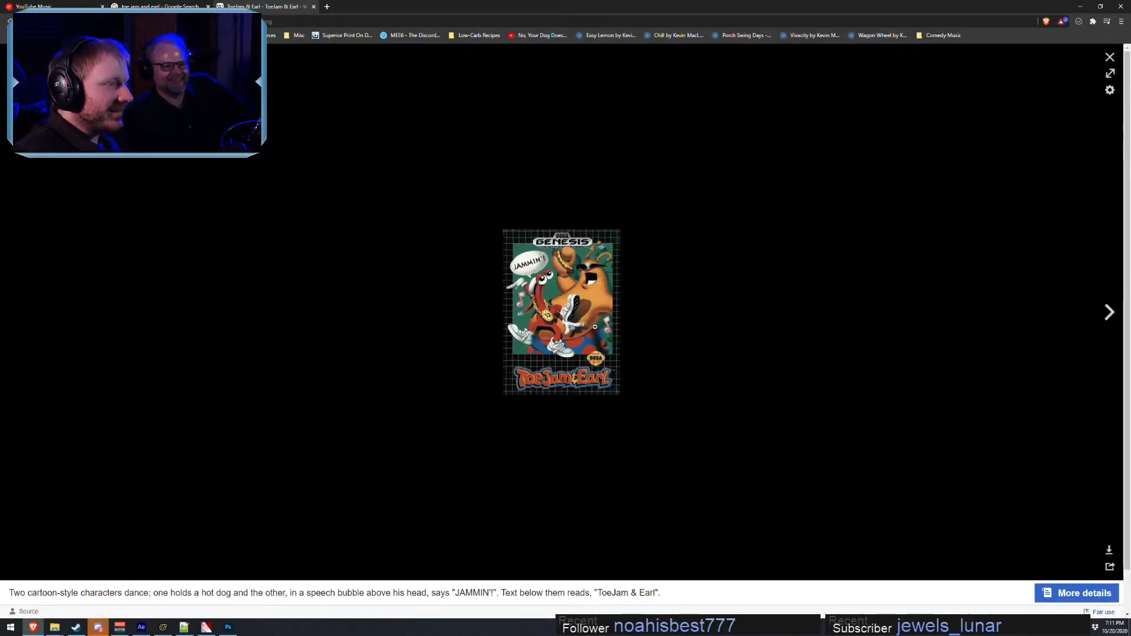
left_click(553, 288)
scroll(575, 360, "up", 7, "ctrl")
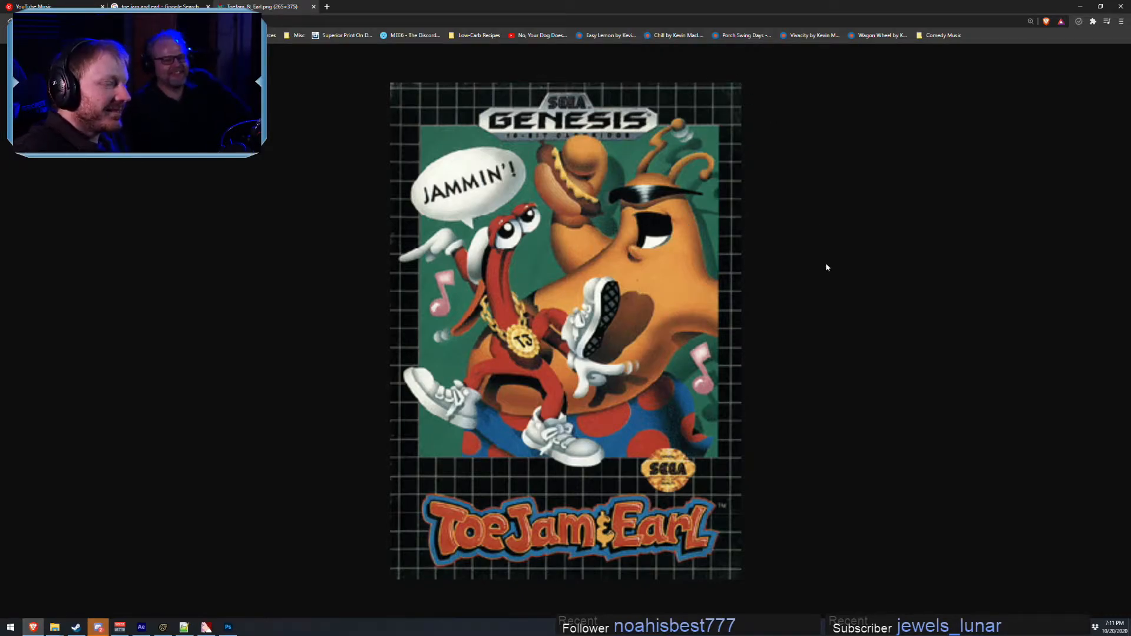
scroll(750, 273, "down", 7, "ctrl")
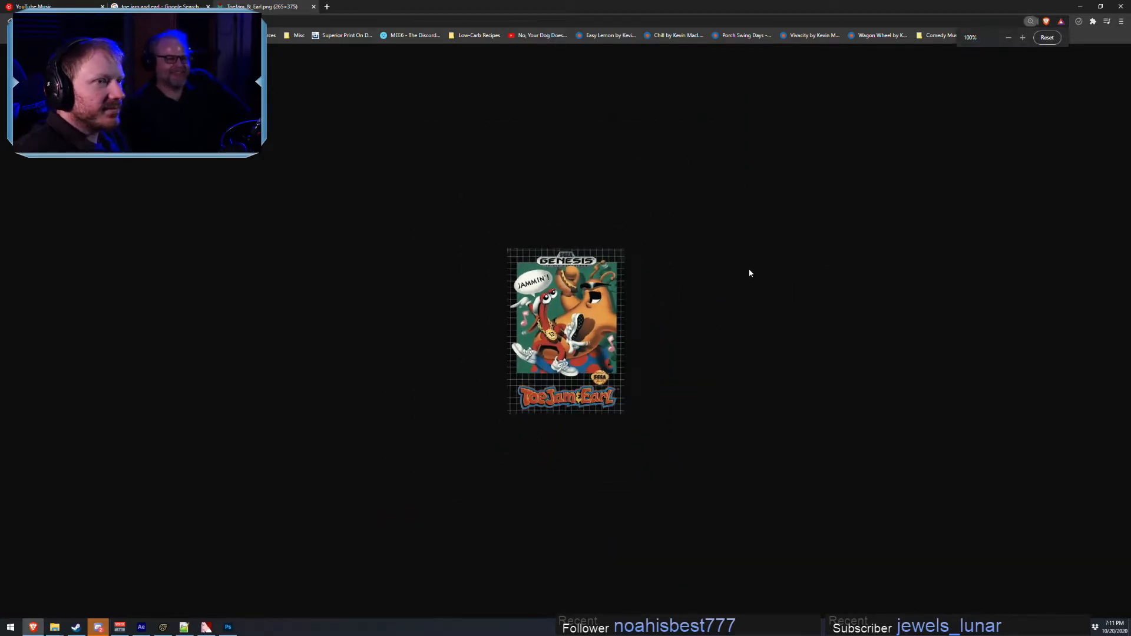
left_click(1080, 6)
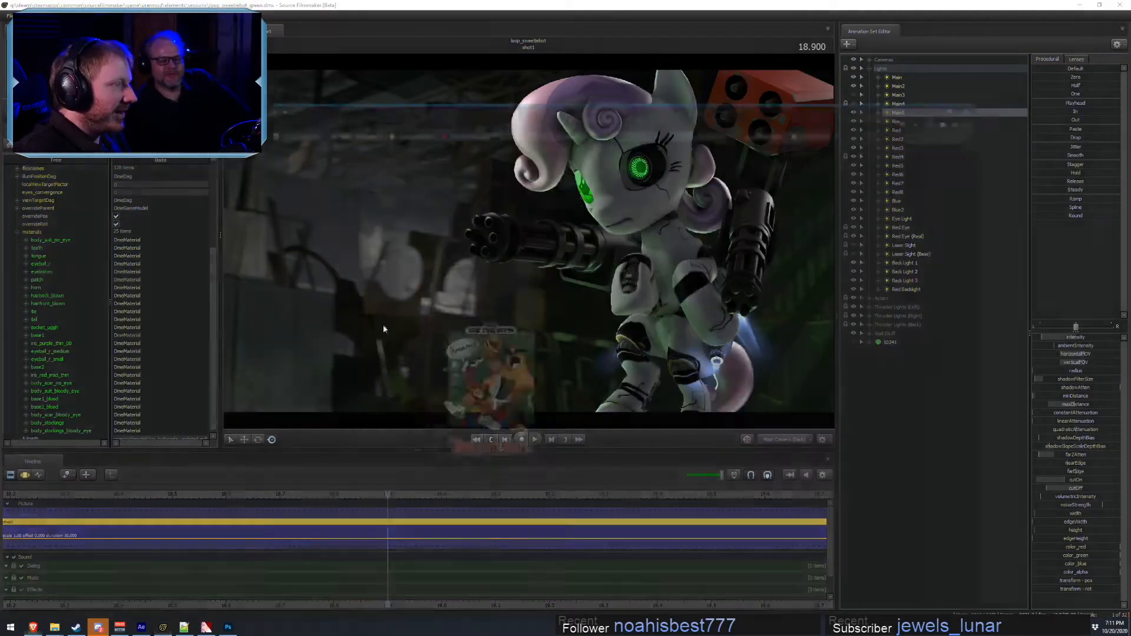
- Go back to Brave, close the box art, and preview the Back in the Groove, sequel and Mission to Earth images
left_click(33, 628)
left_click(314, 7)
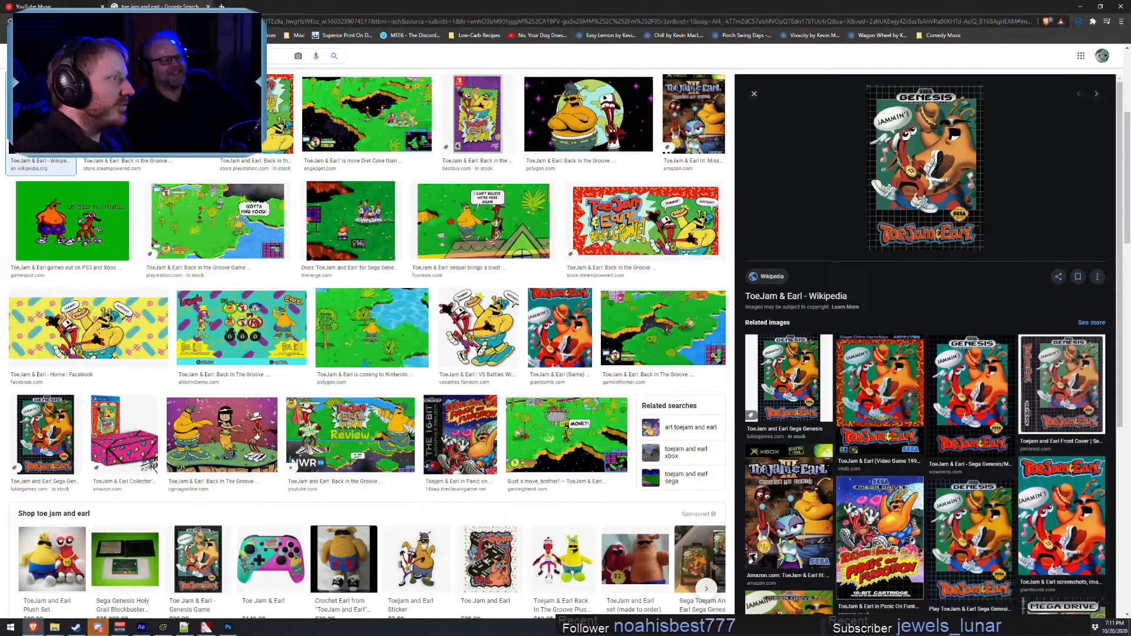
left_click(145, 118)
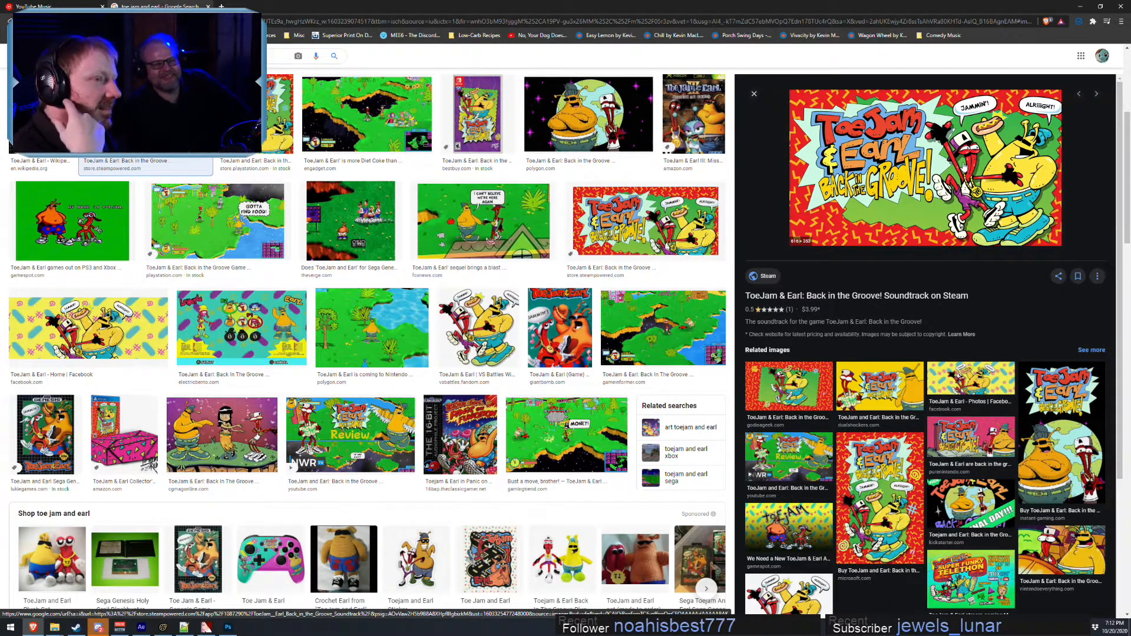
left_click(484, 221)
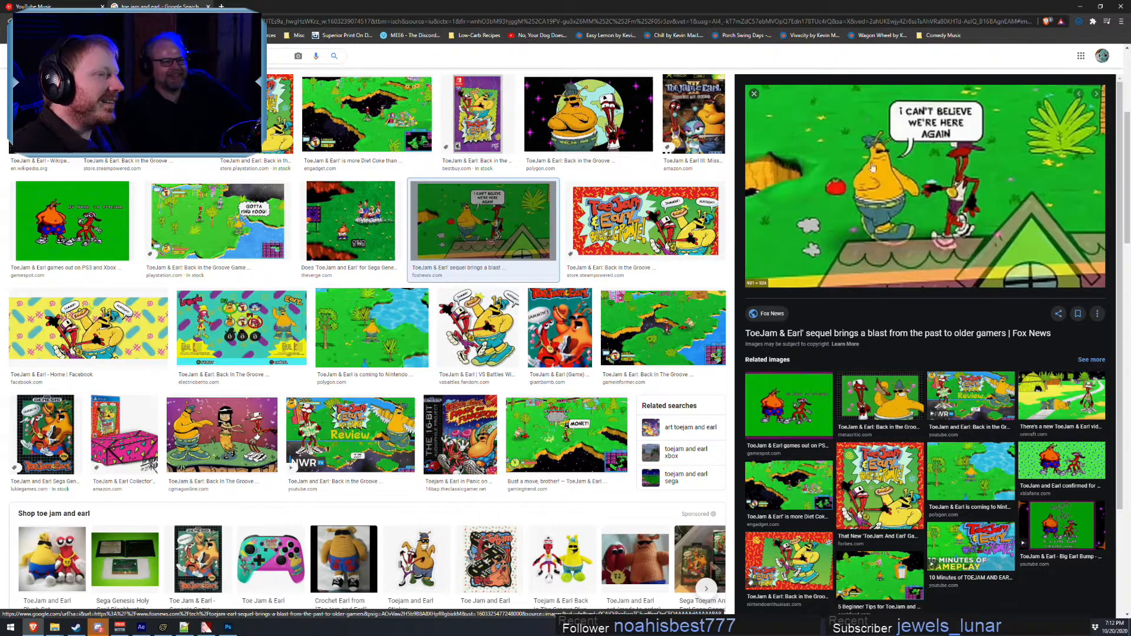
left_click(613, 112)
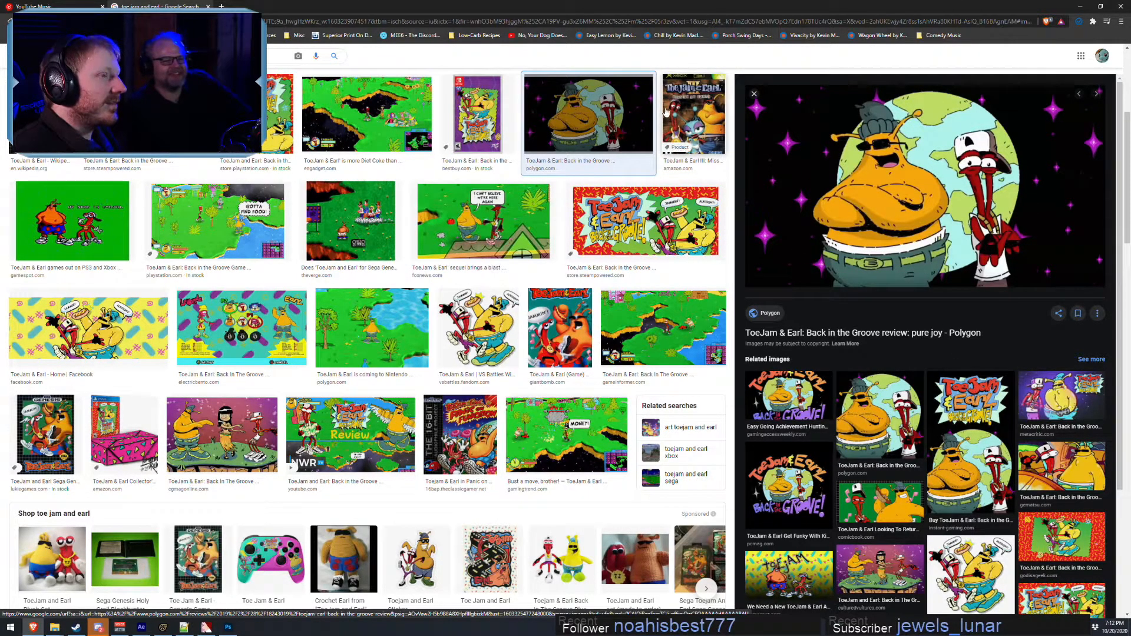
left_click(691, 112)
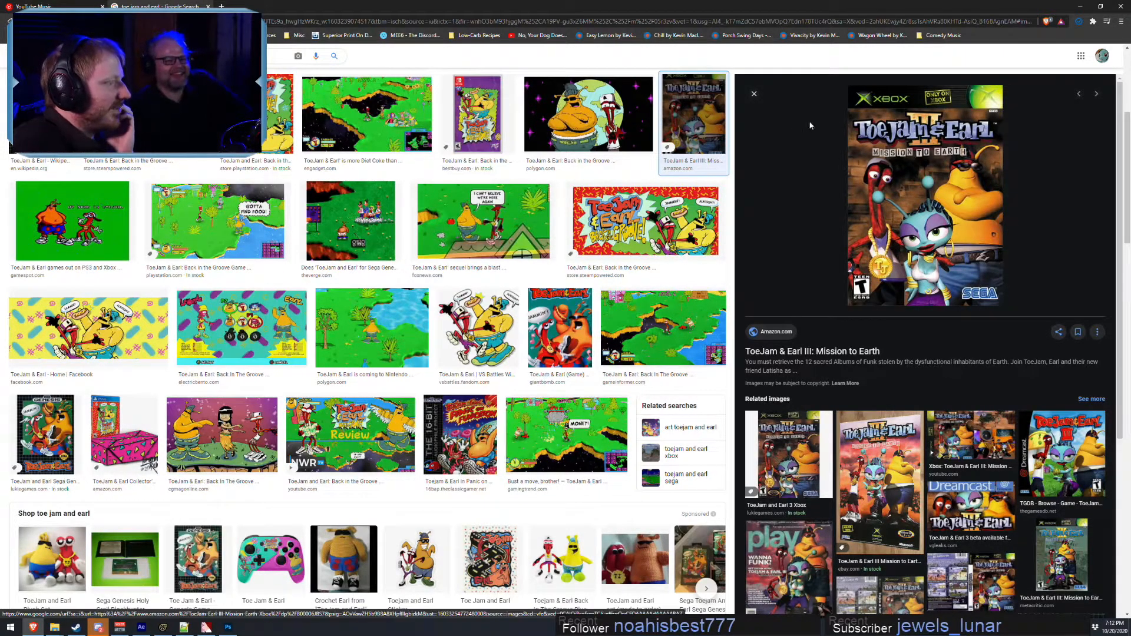
- View the ToeJam and Earl Plush Set listing on Etsy, close it, and return to Source Filmmaker
left_click(59, 557)
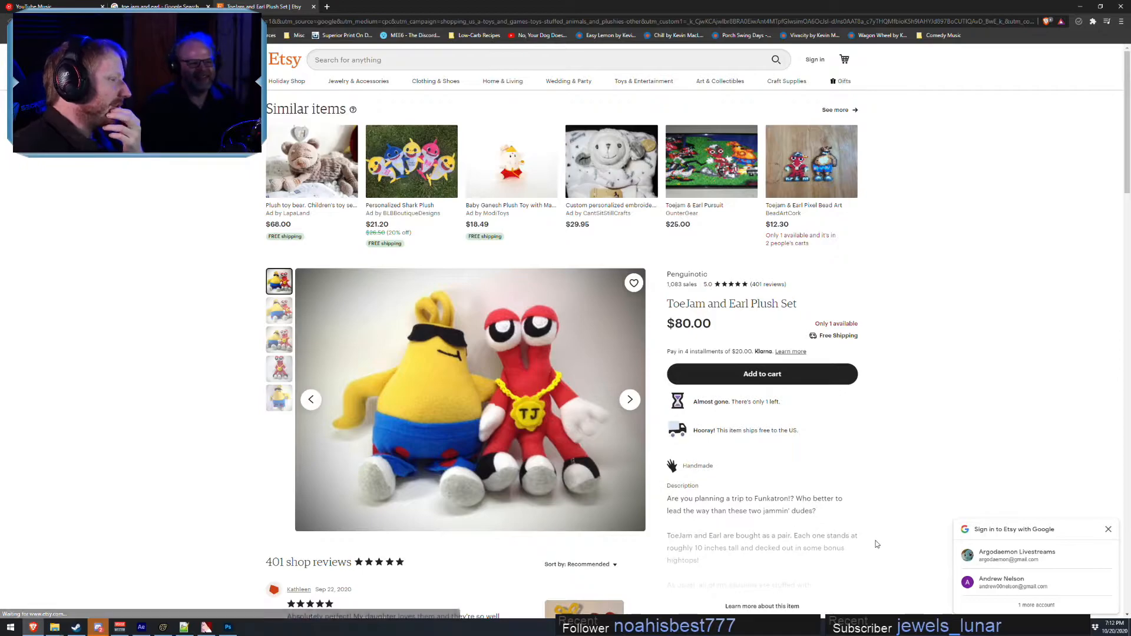
left_click(313, 6)
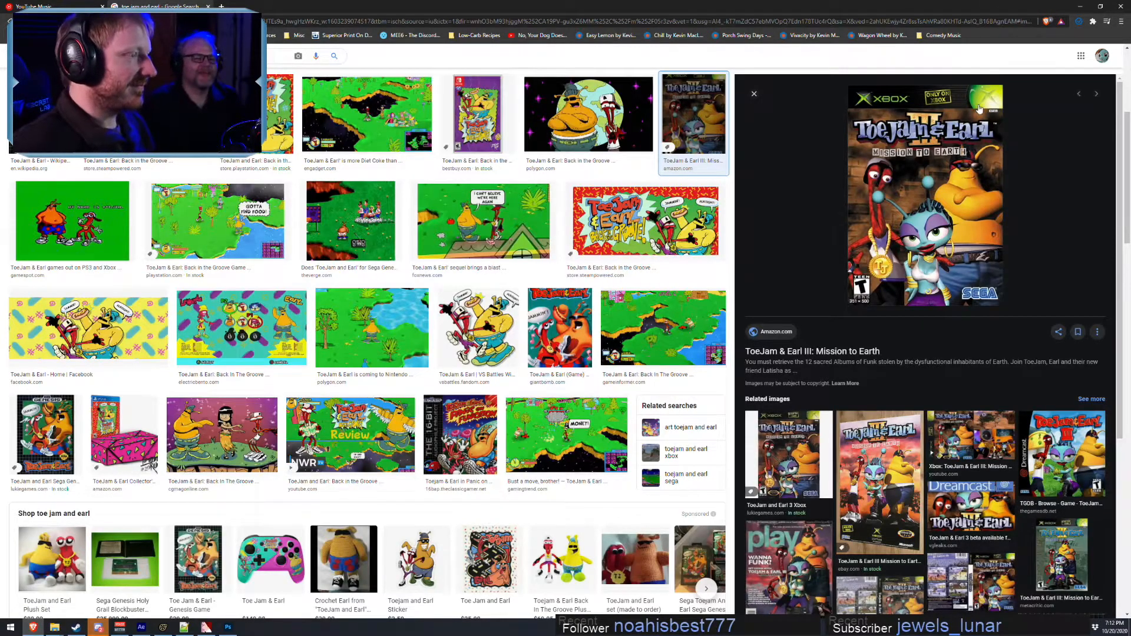
scroll(766, 312, "down", 3)
scroll(919, 354, "up", 3)
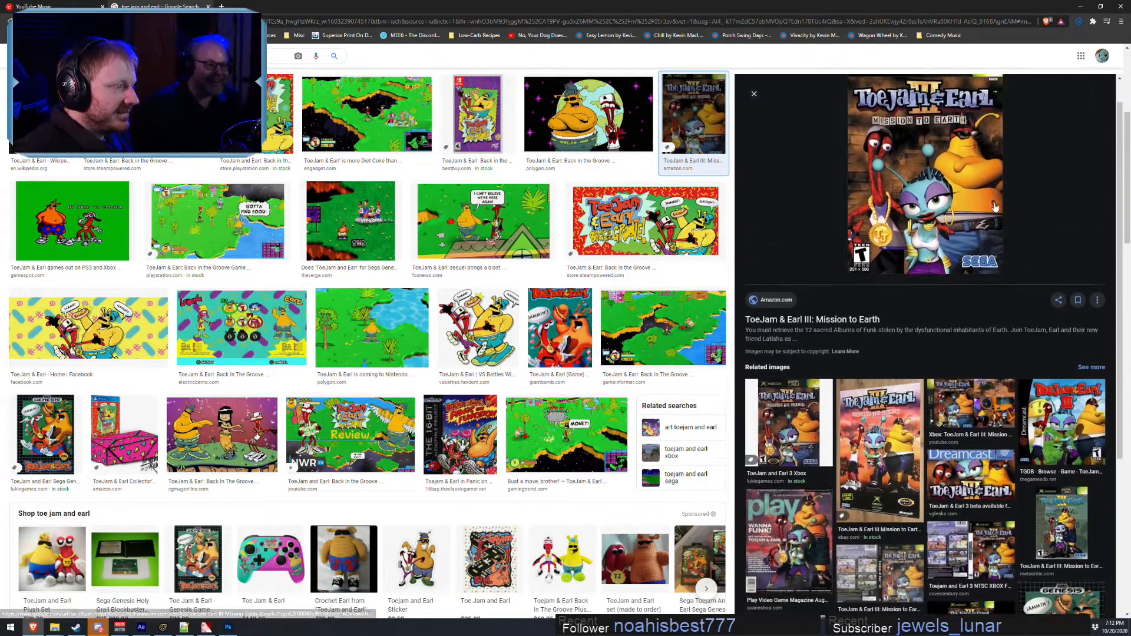
left_click(1080, 5)
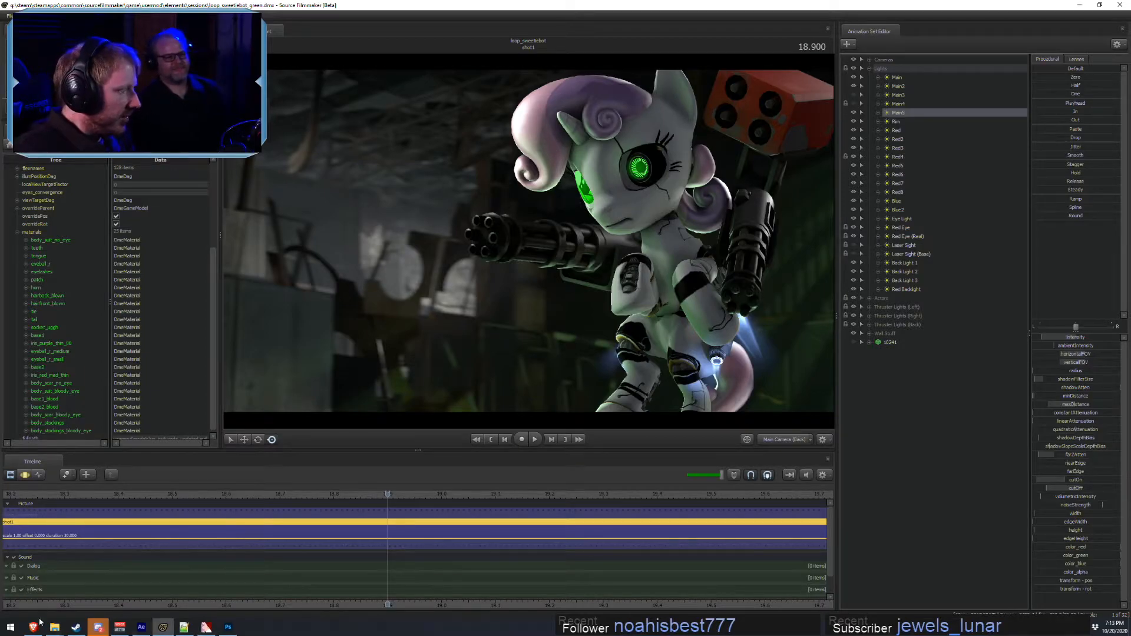
- Open a frame from the loop_sweetiebot_red_final_02 folder in usermod's sessions to review the red version, close it, and return to Source Filmmaker
mouse_move(54, 626)
left_click(54, 594)
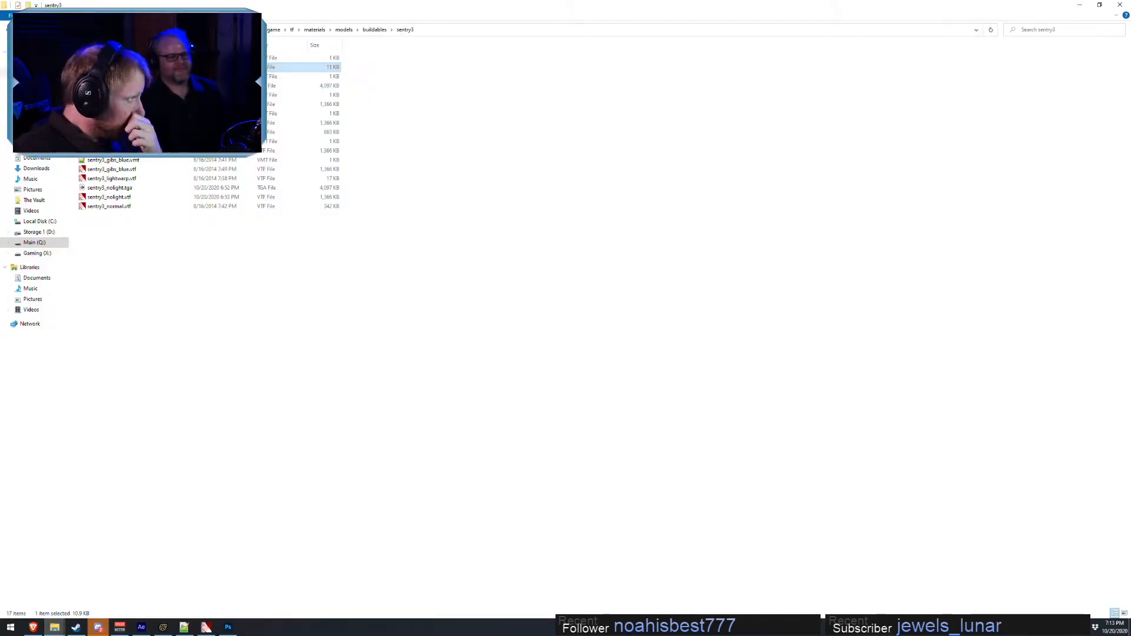
left_click(35, 83)
double_click(136, 95)
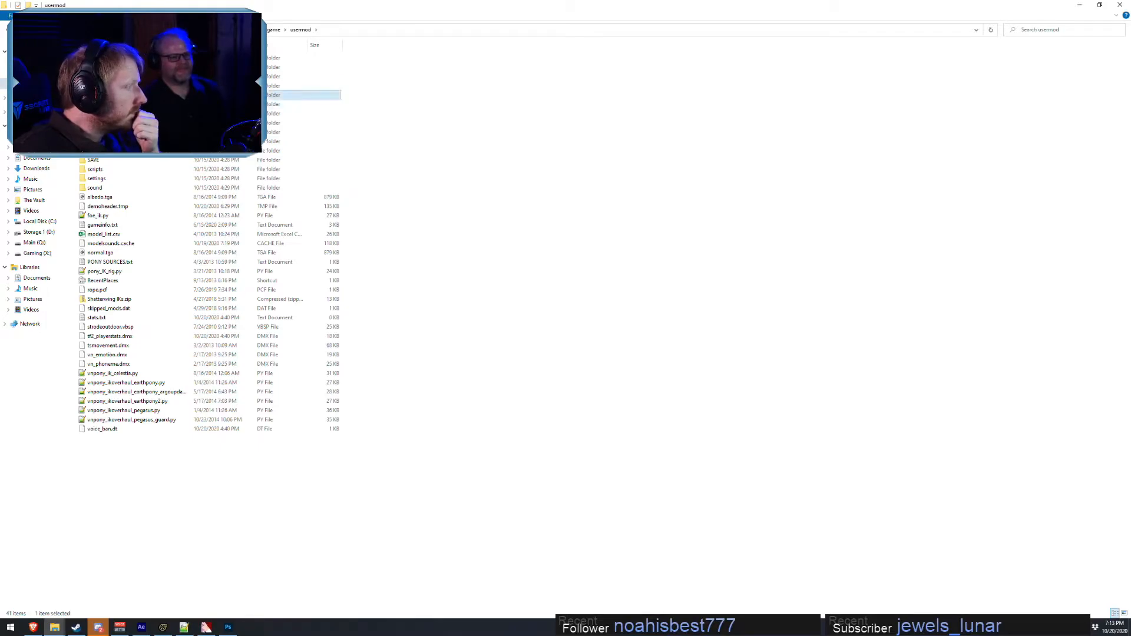
double_click(135, 68)
scroll(174, 236, "down", 10)
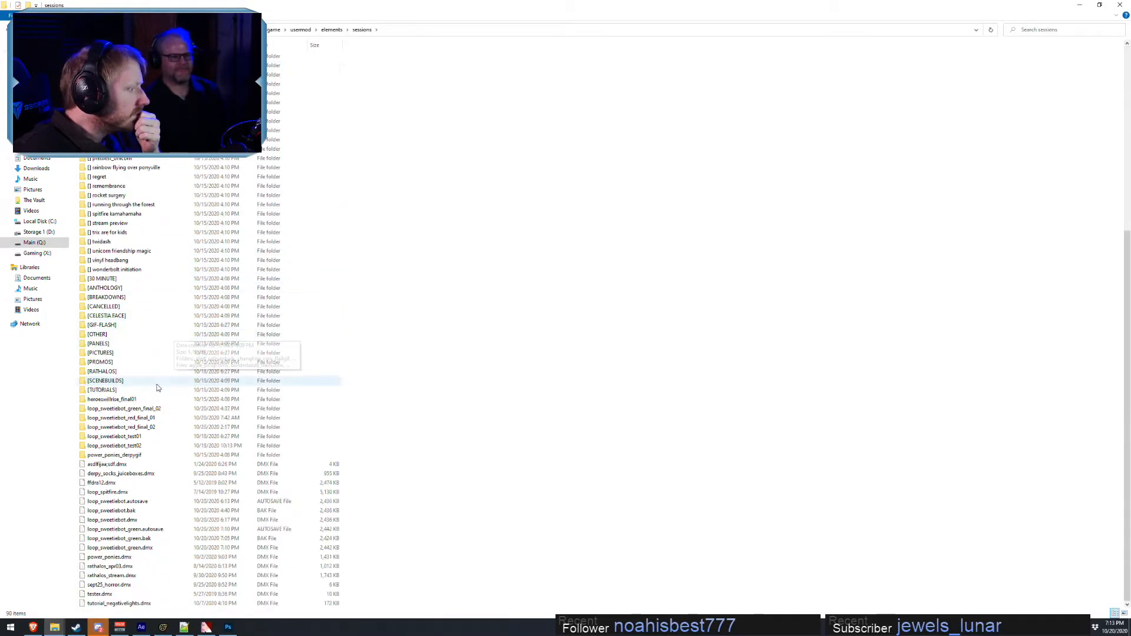
double_click(133, 427)
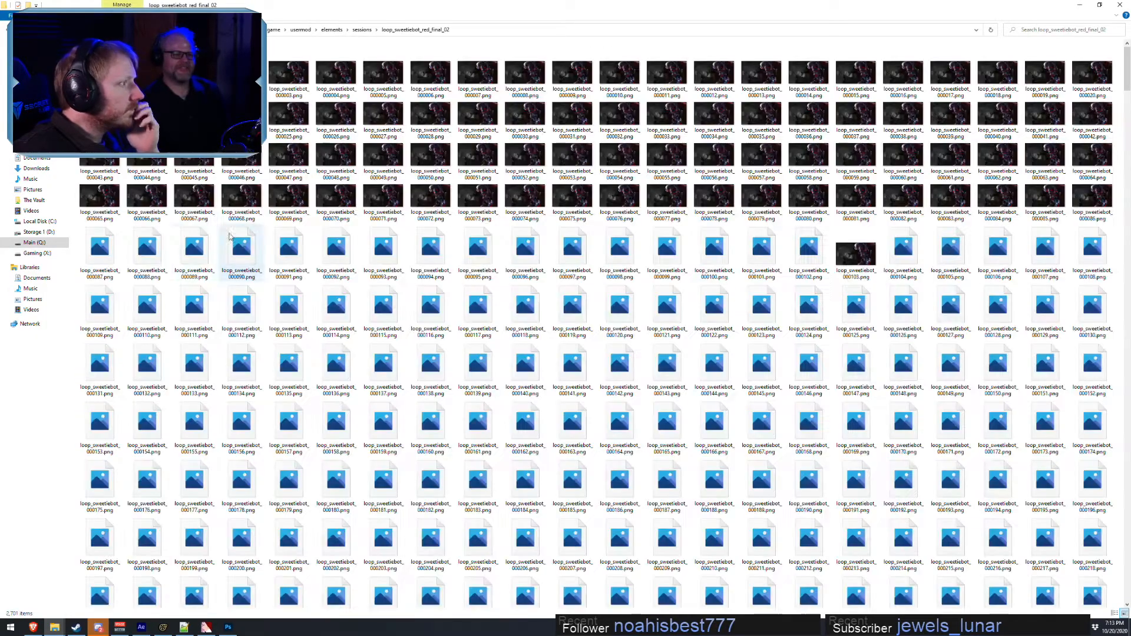
double_click(251, 163)
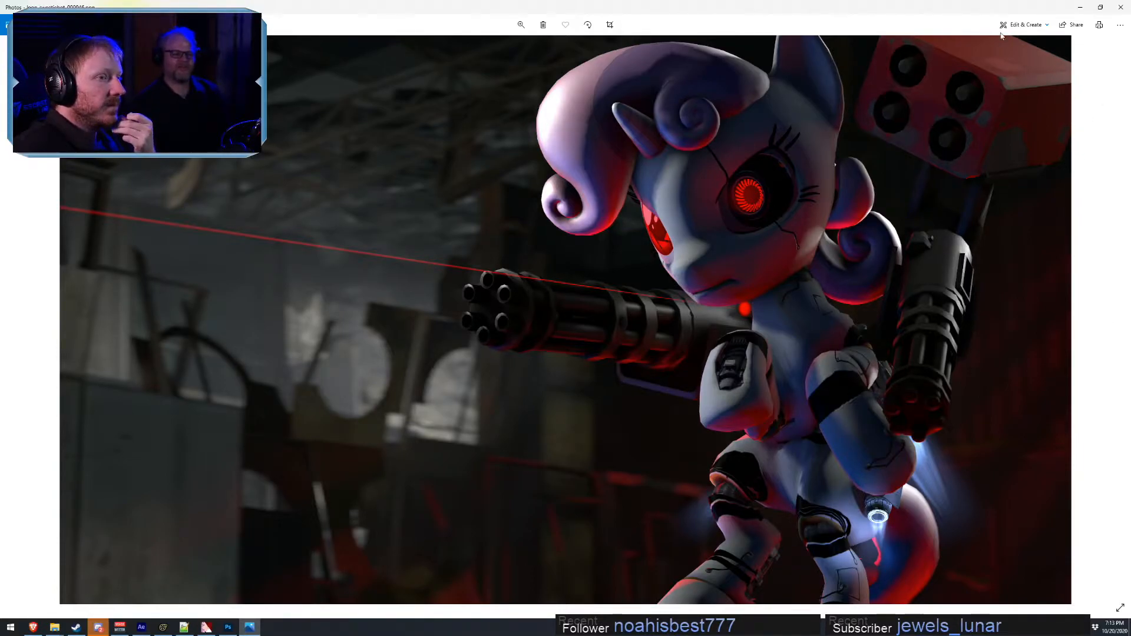
left_click(1121, 7)
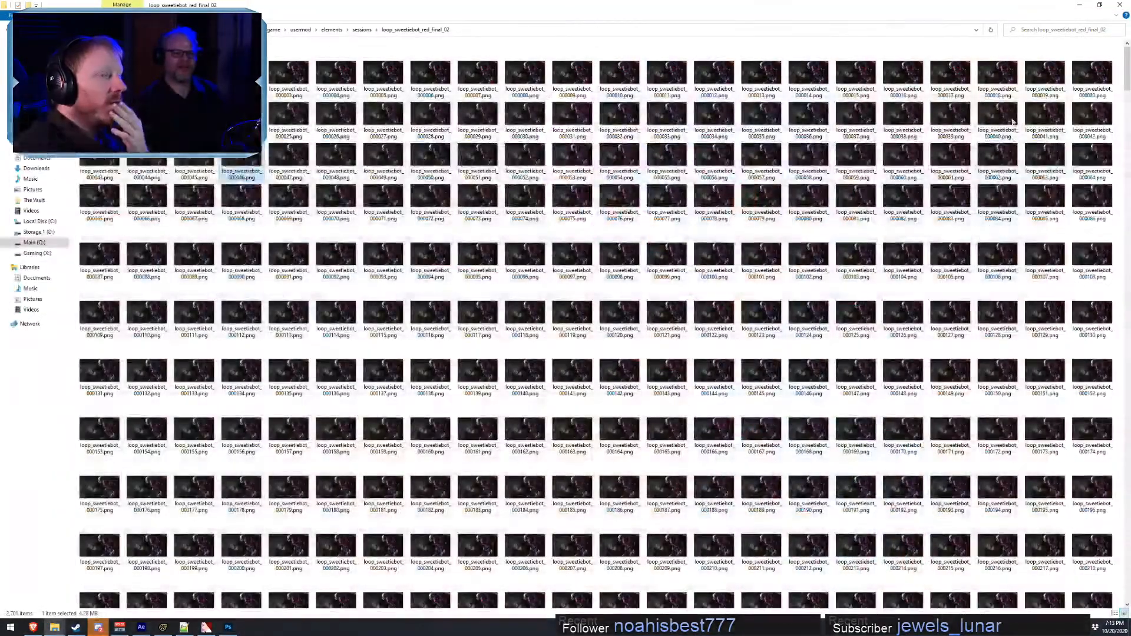
left_click(1080, 5)
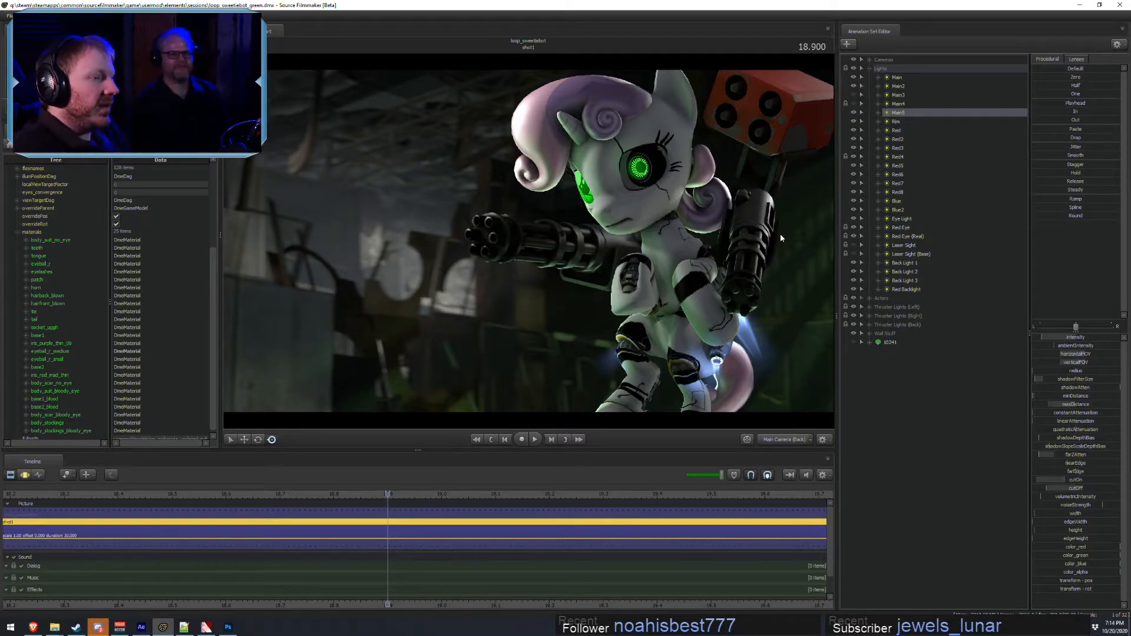
- Switch to the Motion Editor, collapse the Lights group, and expand Actors down to the Unknown controls of Guns 1
key("F3")
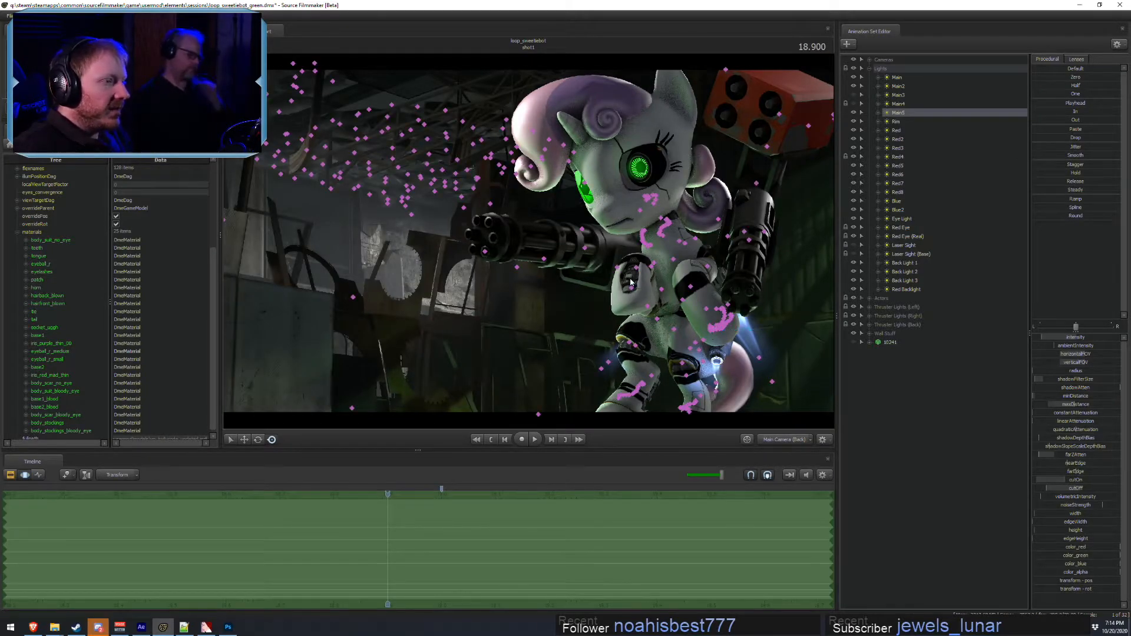
key("F2")
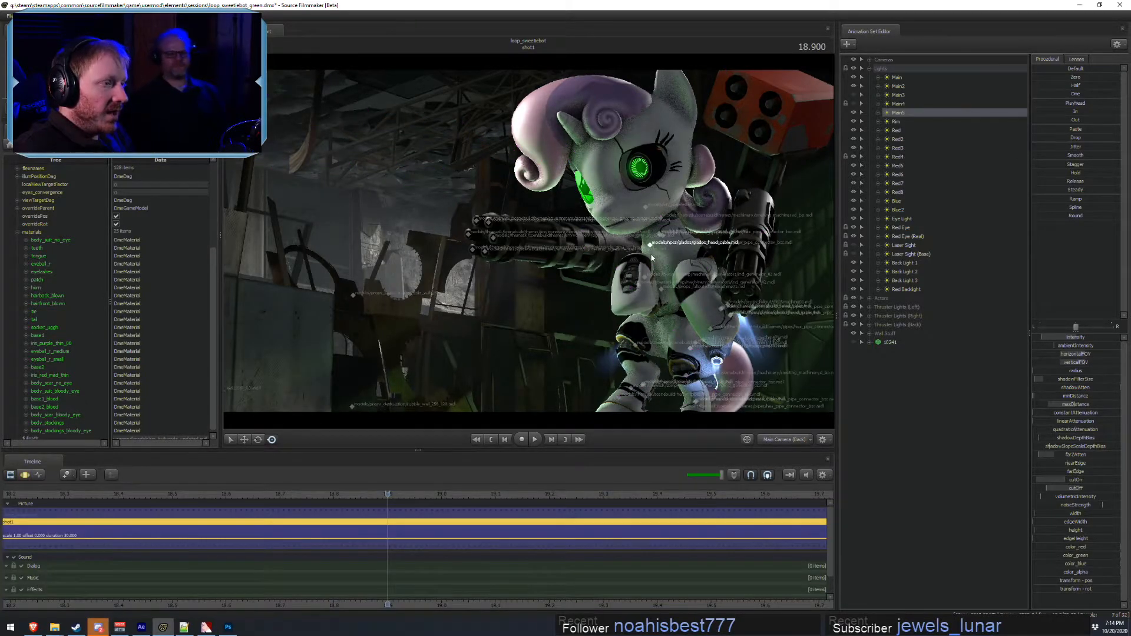
key("F3")
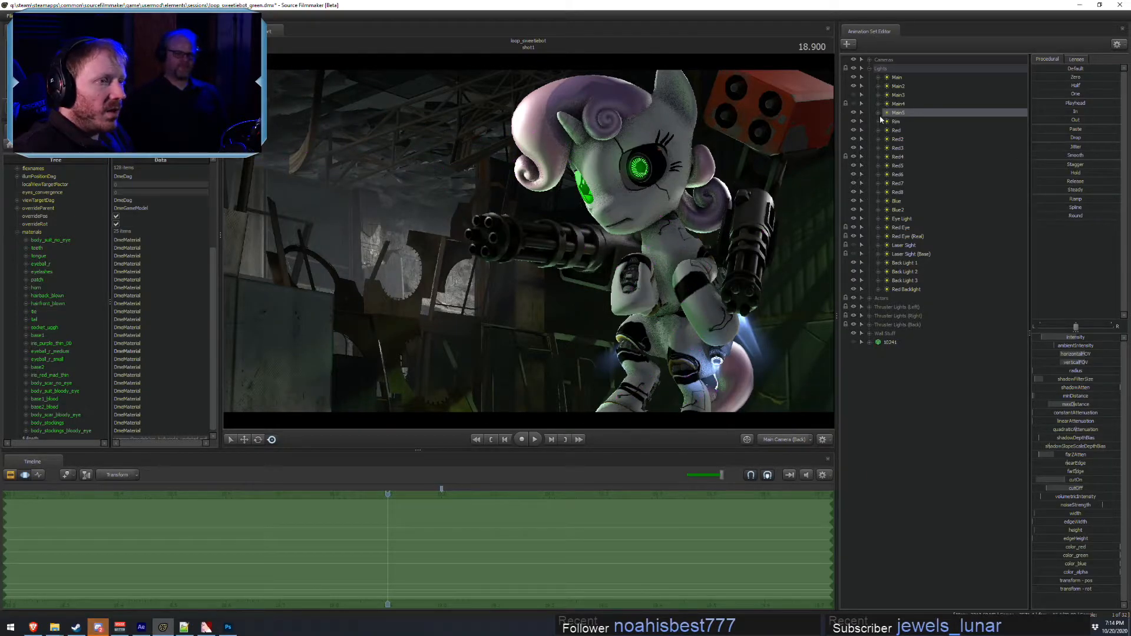
left_click(869, 69)
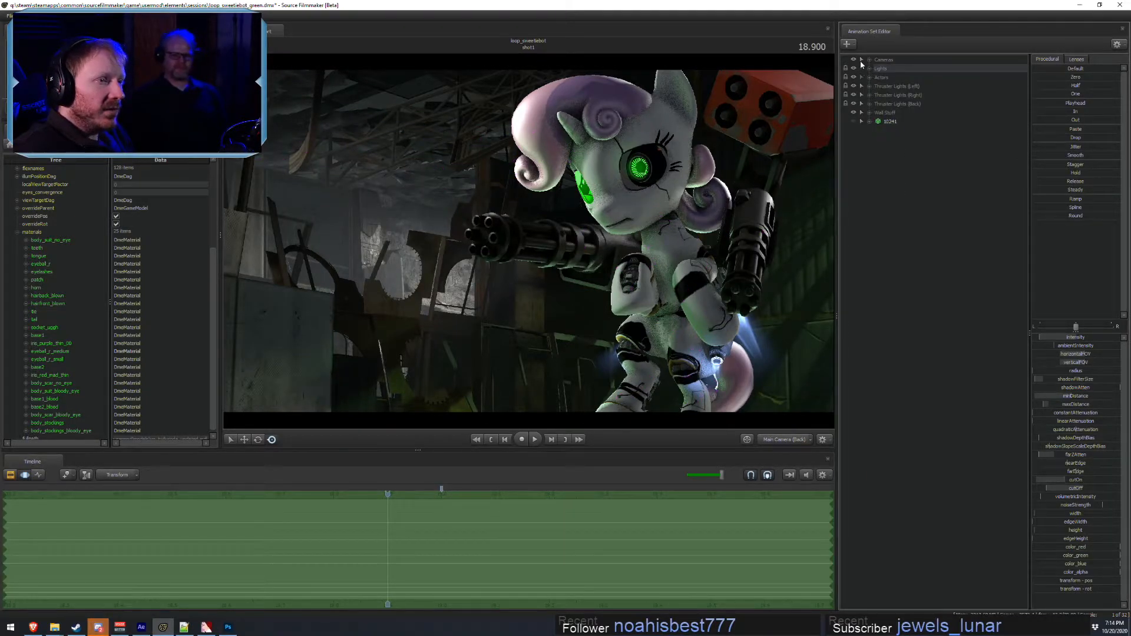
left_click(869, 77)
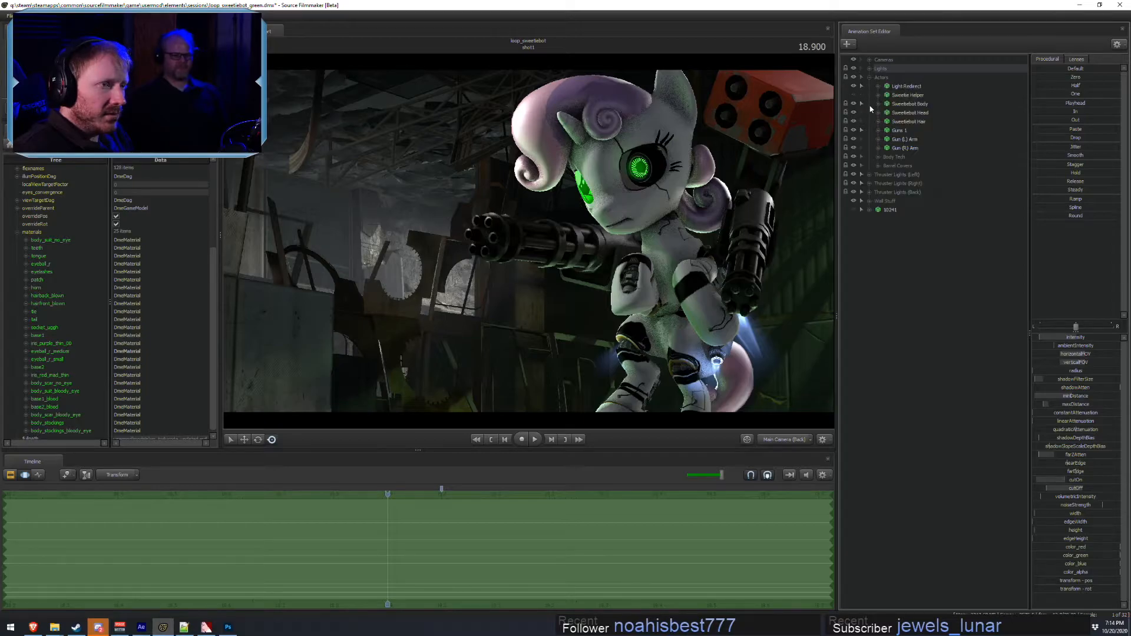
left_click(862, 210)
left_click(862, 201)
key("ctrl")
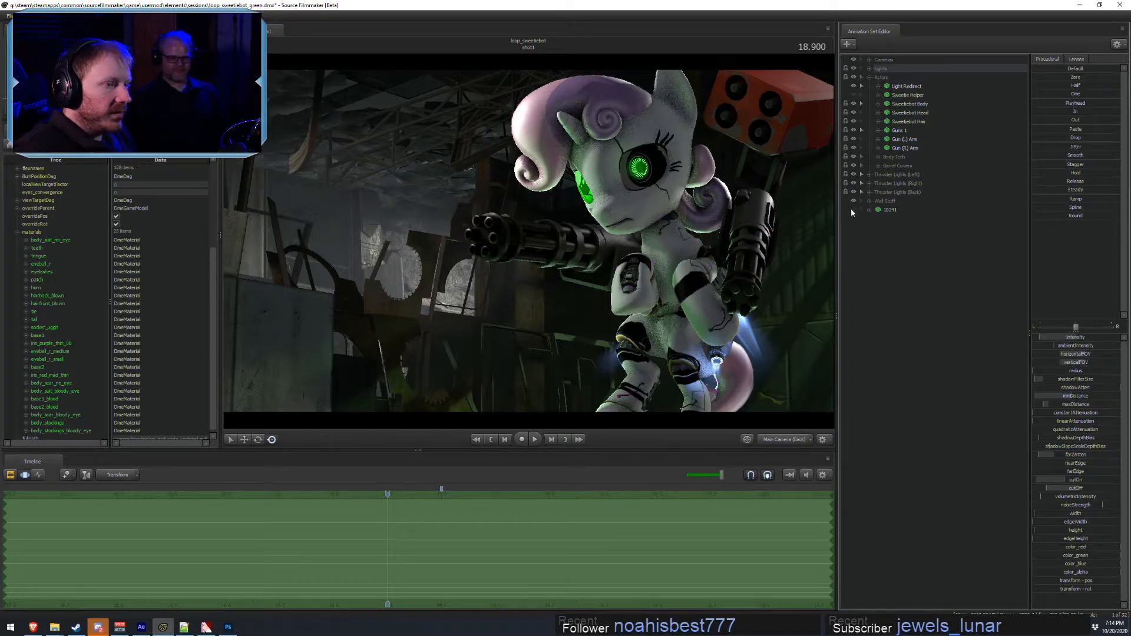
left_click(878, 130)
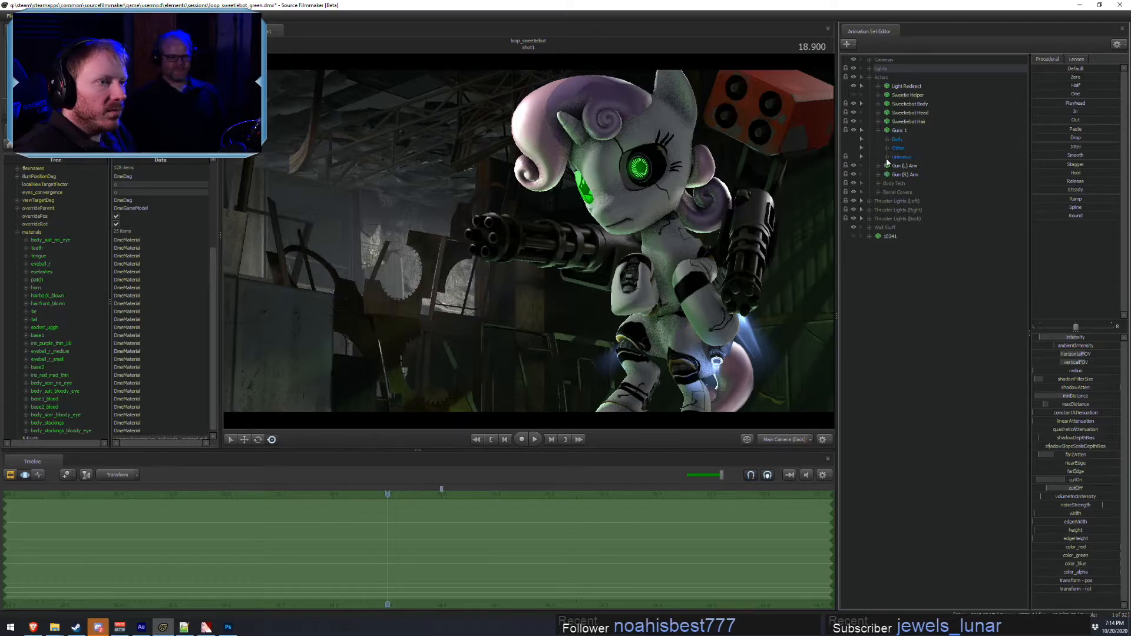
left_click(887, 157)
- Try aiming both miniguns lower by rotating S2midHousingR and S2midHousingL of Guns 1, turning off the viewport lighting before the second rotation
left_click(915, 263)
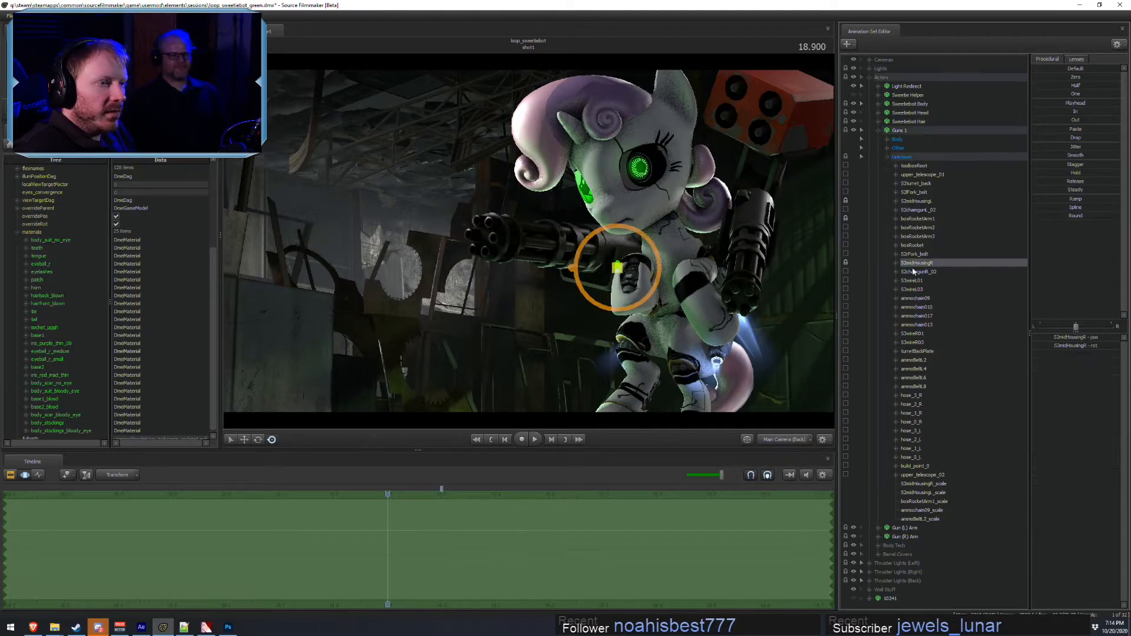
left_click_drag(604, 260, 608, 267)
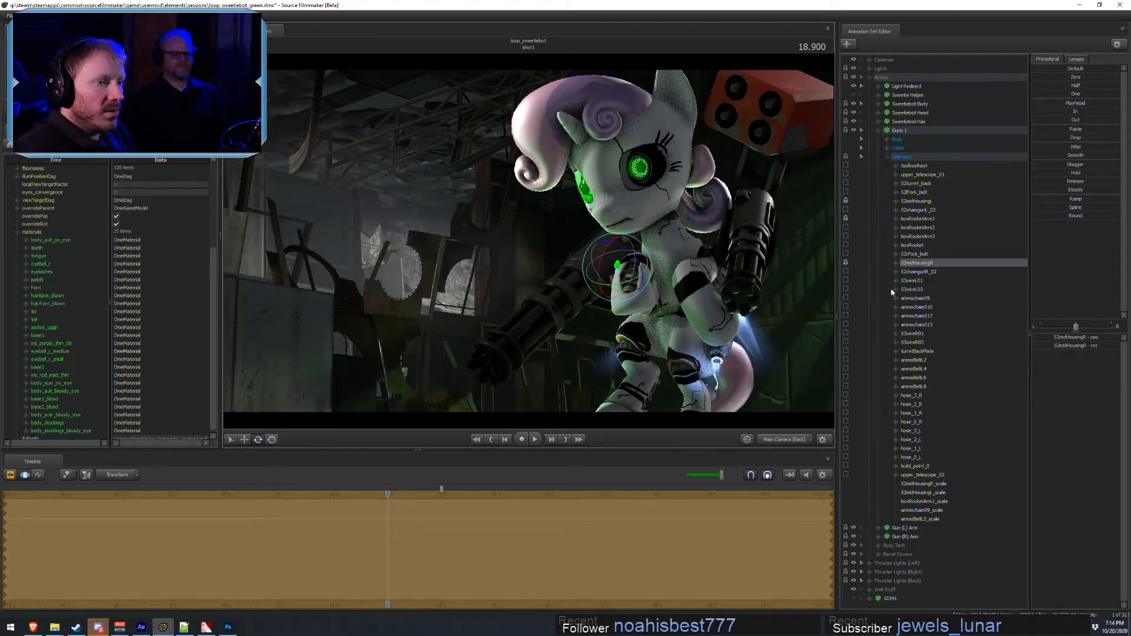
left_click(917, 211)
left_click(912, 220)
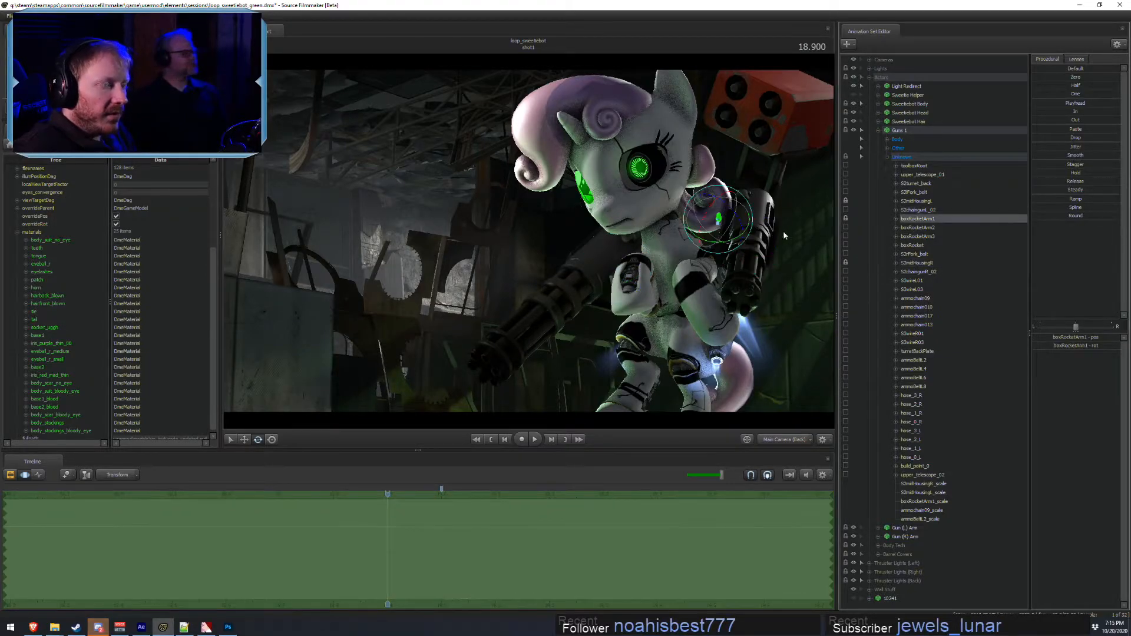
left_click(916, 202)
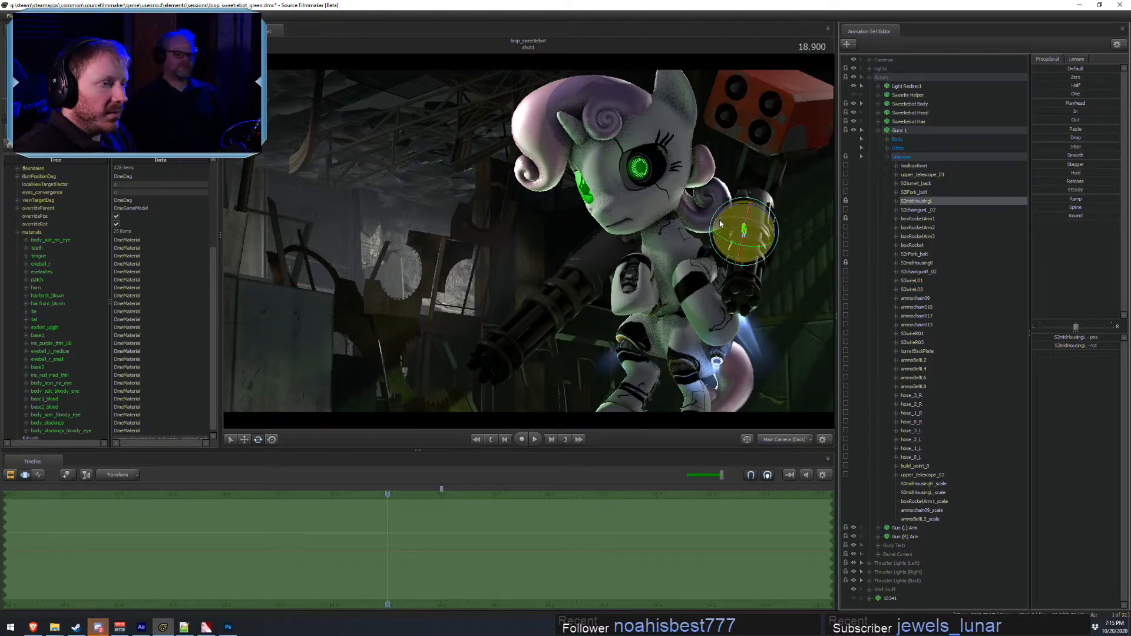
right_click(674, 236)
left_click(702, 259)
mouse_move(736, 234)
left_mouse_down()
mouse_move(747, 203)
mouse_move(742, 219)
left_mouse_up()
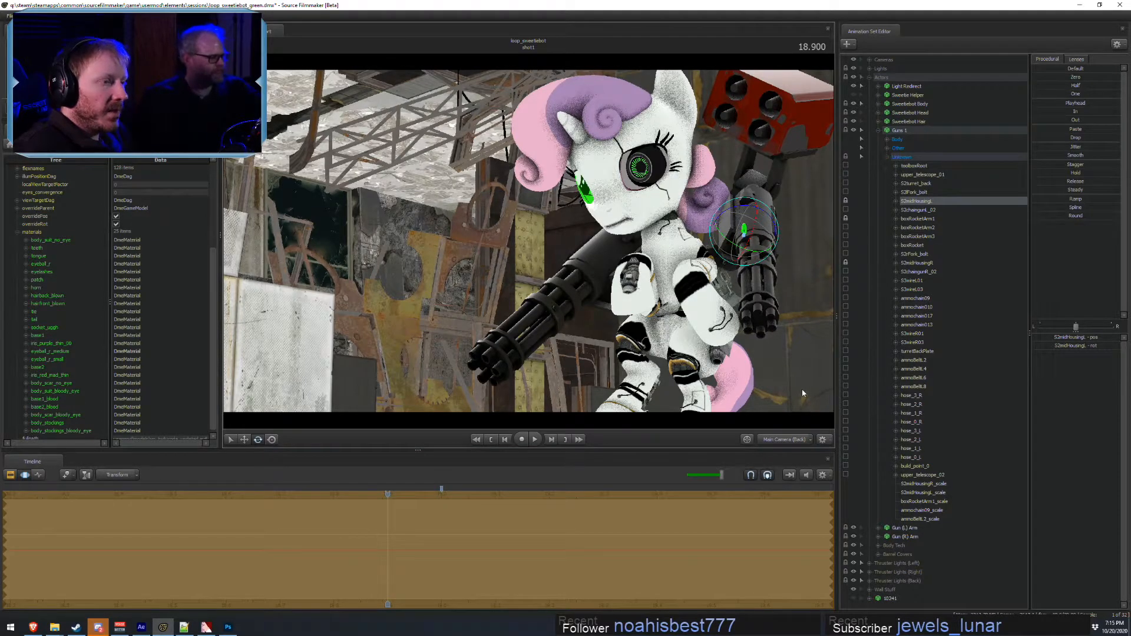
- Compare the guns before and after the housing rotations, undo both rotations, and switch the viewport to the Work Camera
key("ctrl+z")
key("ctrl+y")
key("ctrl+z")
key("ctrl+y")
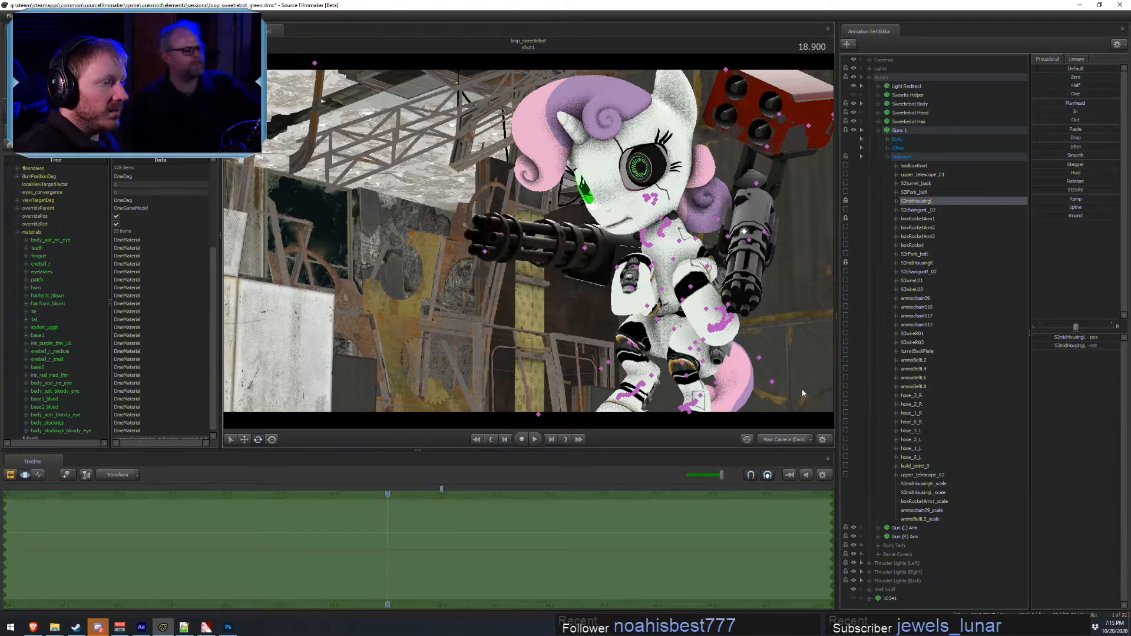
left_click(783, 442)
left_click_drag(529, 245, 528, 245)
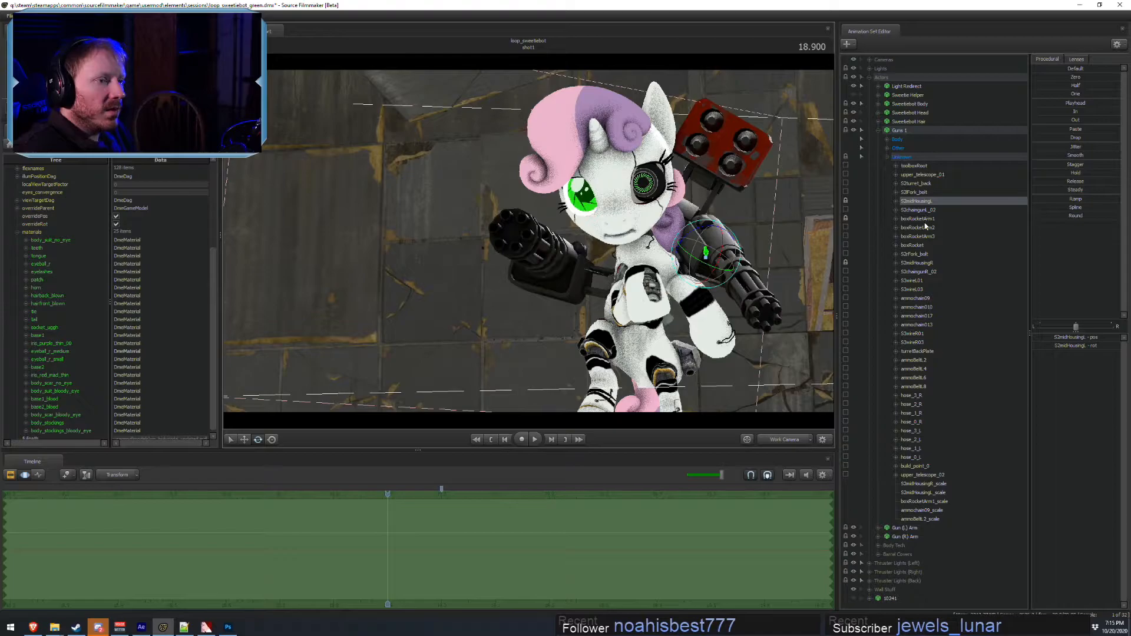
- Check the S2midHousingR and S2chaingunR_02 controls of Guns 1, and expand Gun (L) Arm and Gun (R) Arm down to the latter's Unknown controls
left_click(913, 265)
left_click(914, 272)
left_click_drag(676, 261, 821, 331, "alt")
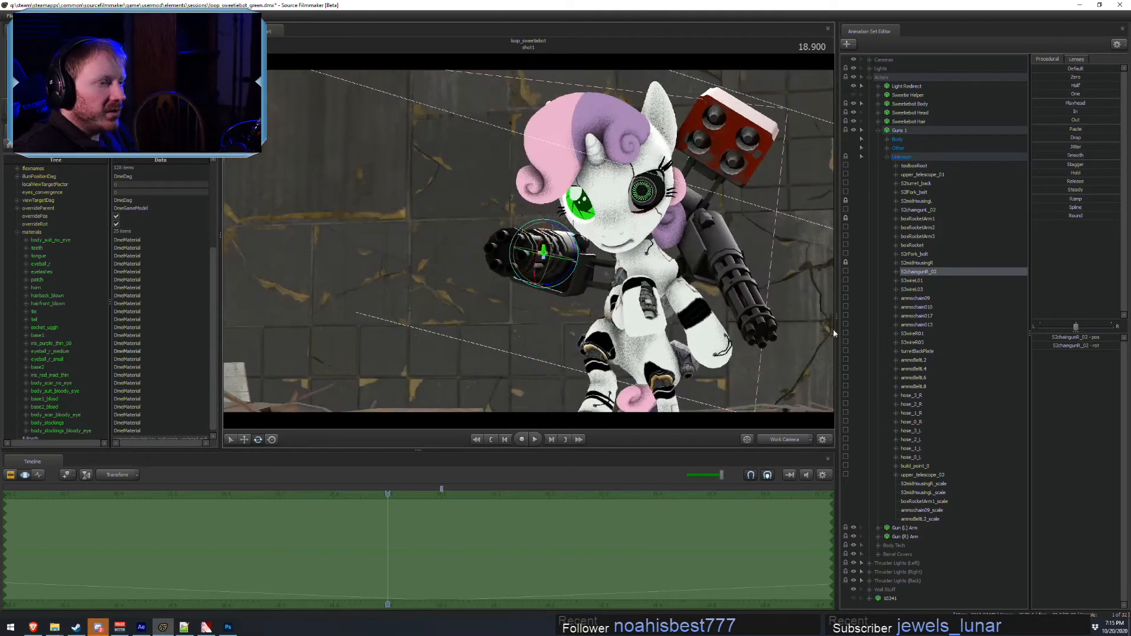
left_click(878, 529)
left_click(904, 529)
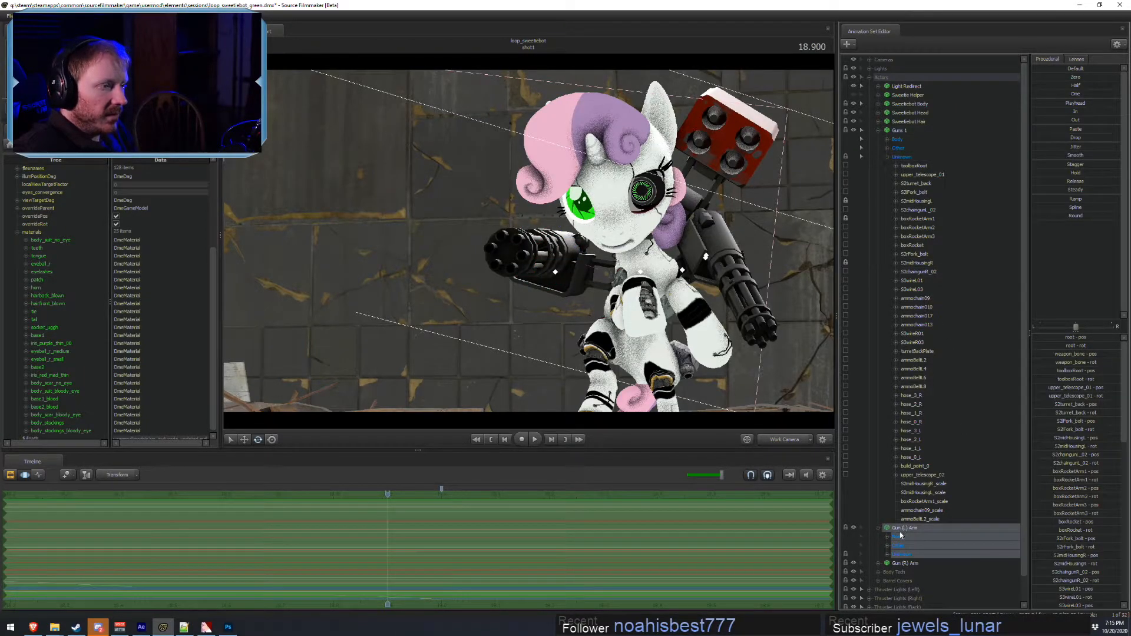
left_click(900, 566)
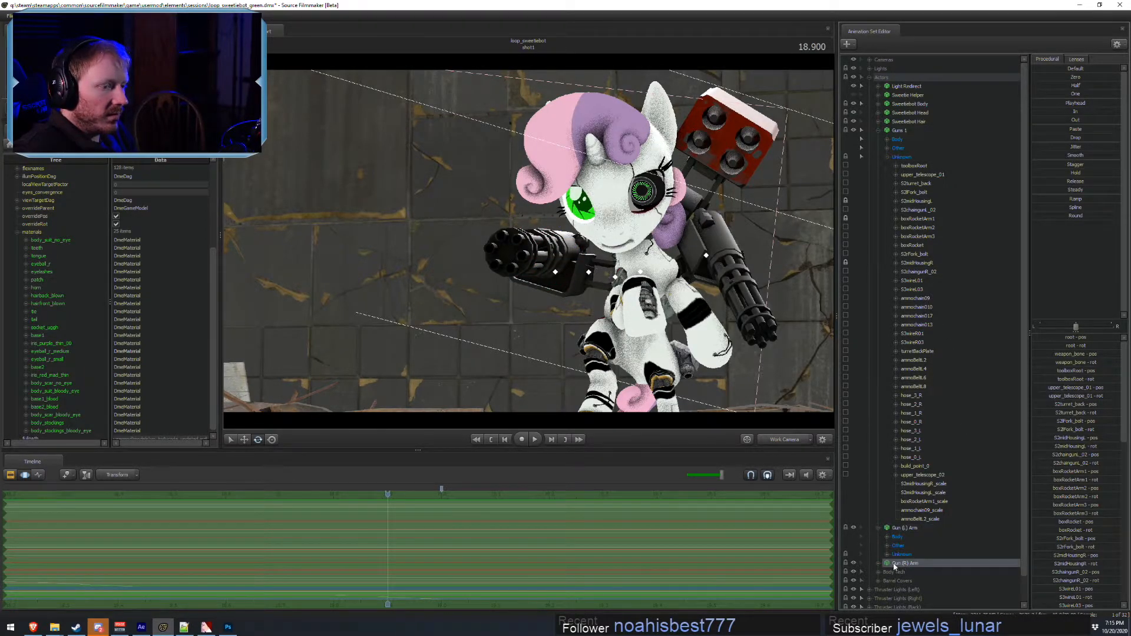
scroll(896, 567, "down", 1)
left_click(879, 537)
scroll(894, 549, "down", 1)
left_click(888, 537)
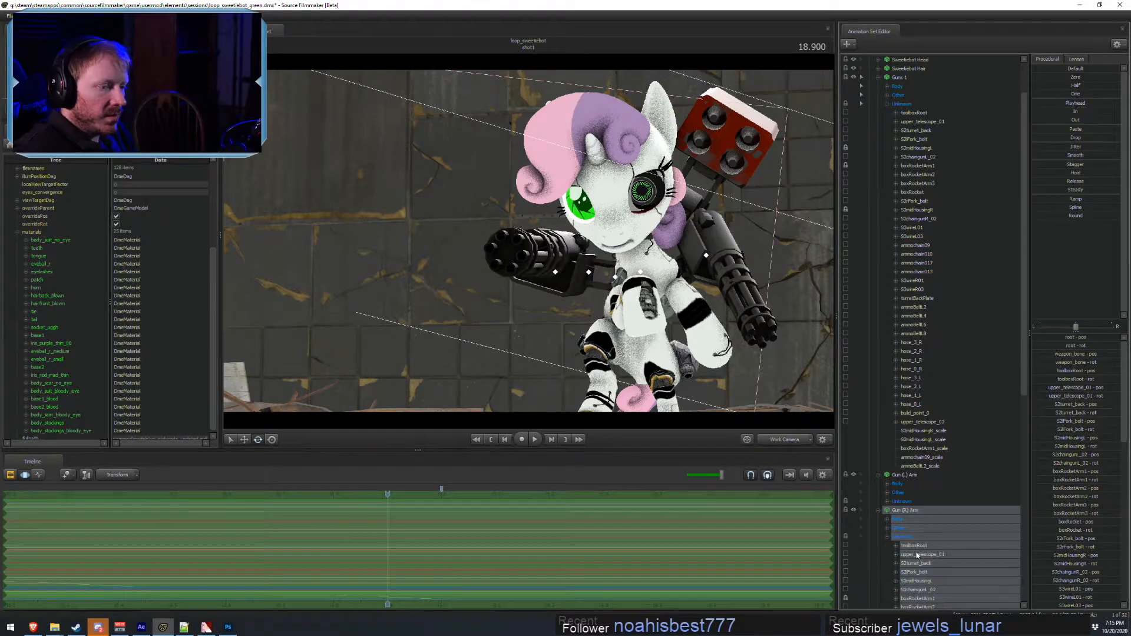
scroll(895, 539, "down", 3)
- Rotate boxRocketArm1 and boxRocketArm2 of Gun (R) Arm to reposition the arm holding the right minigun
left_click(917, 519)
left_click_drag(663, 250, 695, 321)
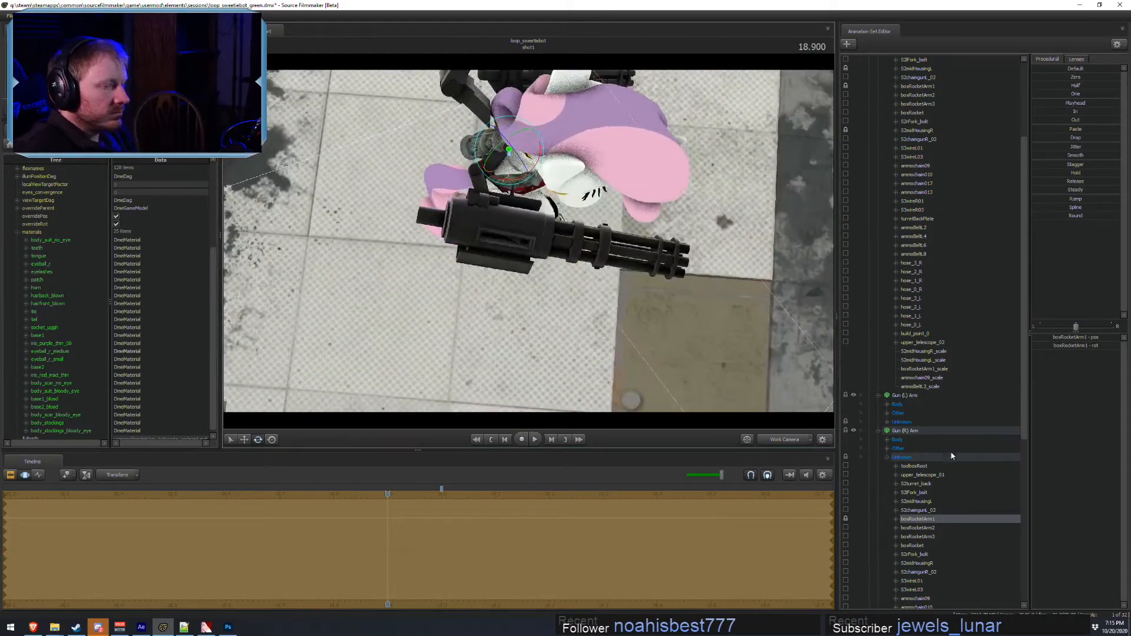
left_click(918, 528)
left_click_drag(482, 200, 483, 223)
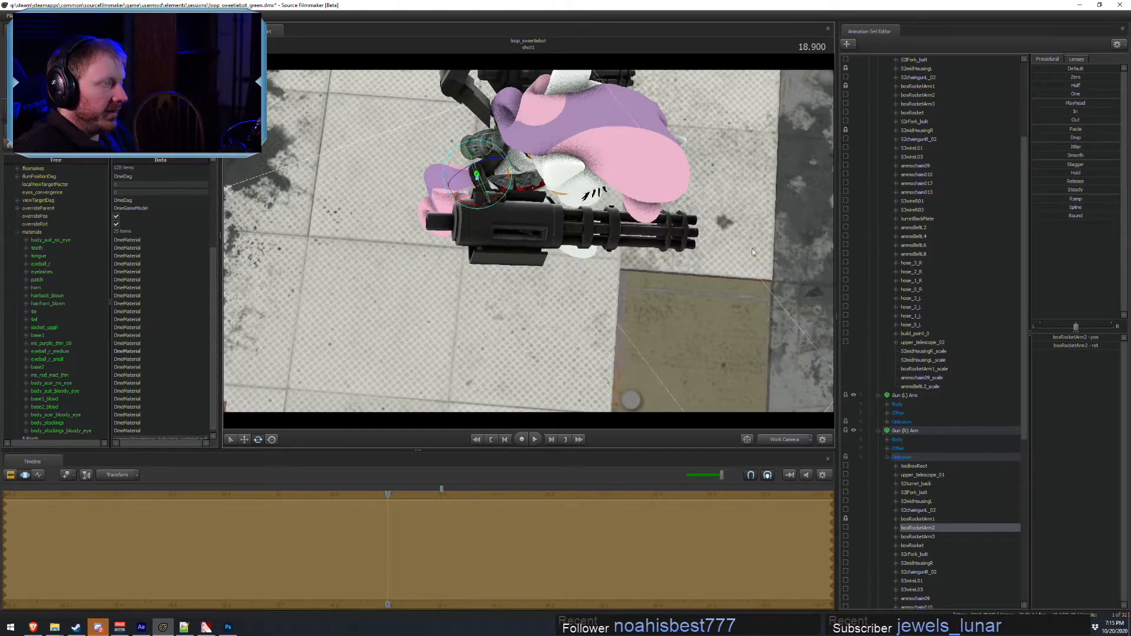
- Readjust the rotation of boxRocketArm1 on Gun (R) Arm and check the right minigun's placement from the front
left_click(923, 521)
left_click_drag(517, 135, 529, 146)
left_click_drag(589, 306, 522, 171)
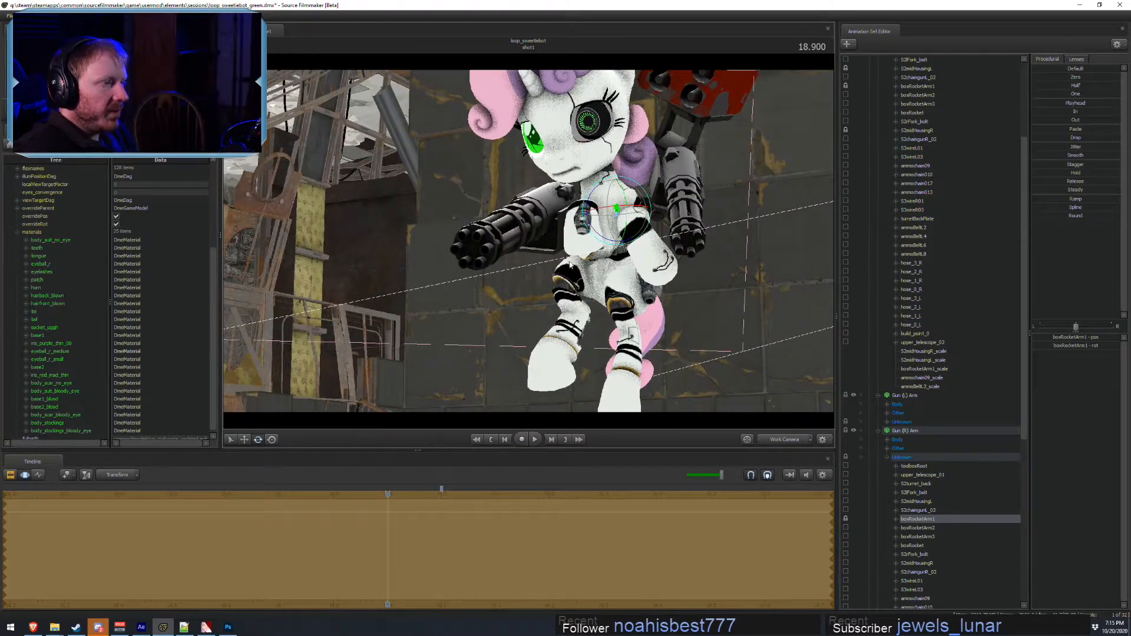
left_click_drag(722, 336, 922, 335, "alt")
left_click_drag(755, 357, 546, 252, "alt")
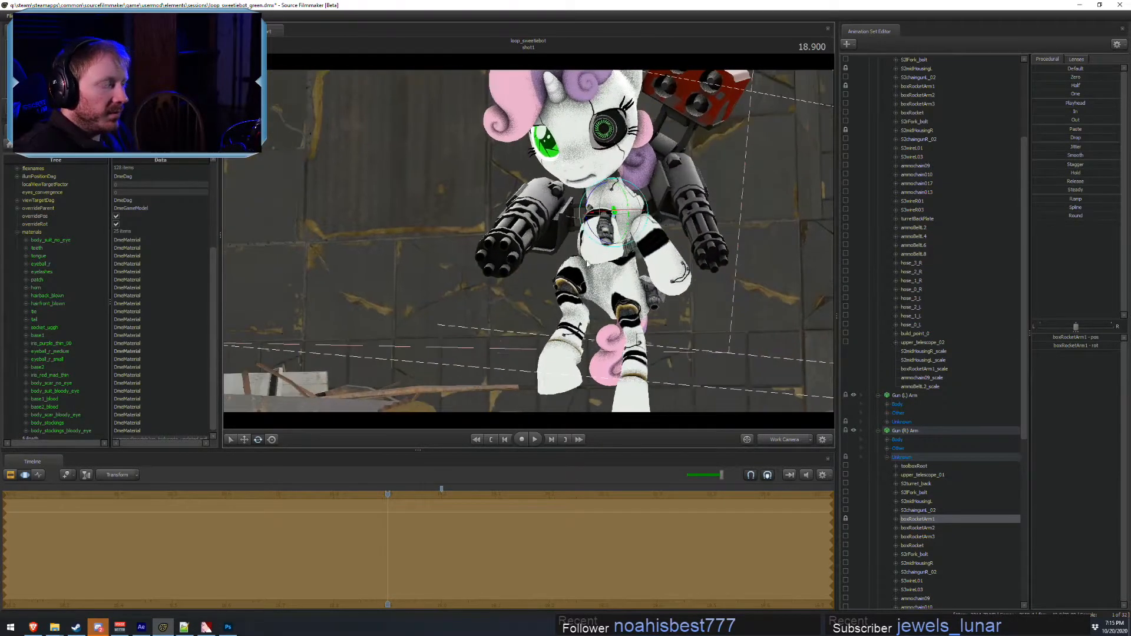
- Rotate S2midHousingR of Guns 1 to aim the right minigun downward, refining the angle through Main Camera (Back)
scroll(916, 517, "up", 5)
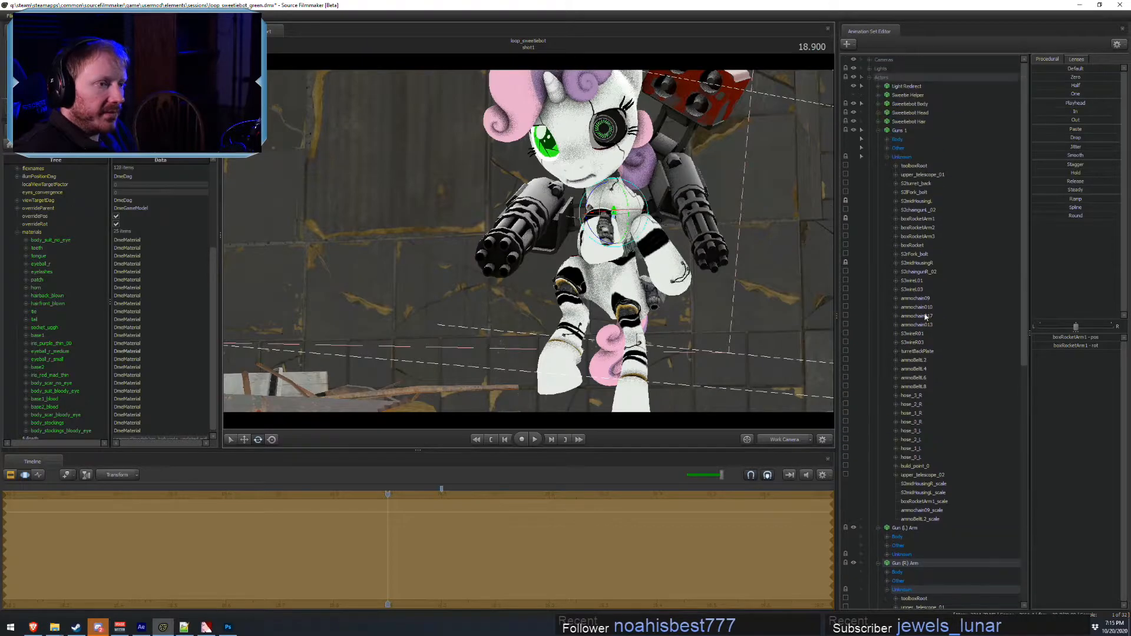
left_click(926, 264)
left_click_drag(539, 211, 527, 185)
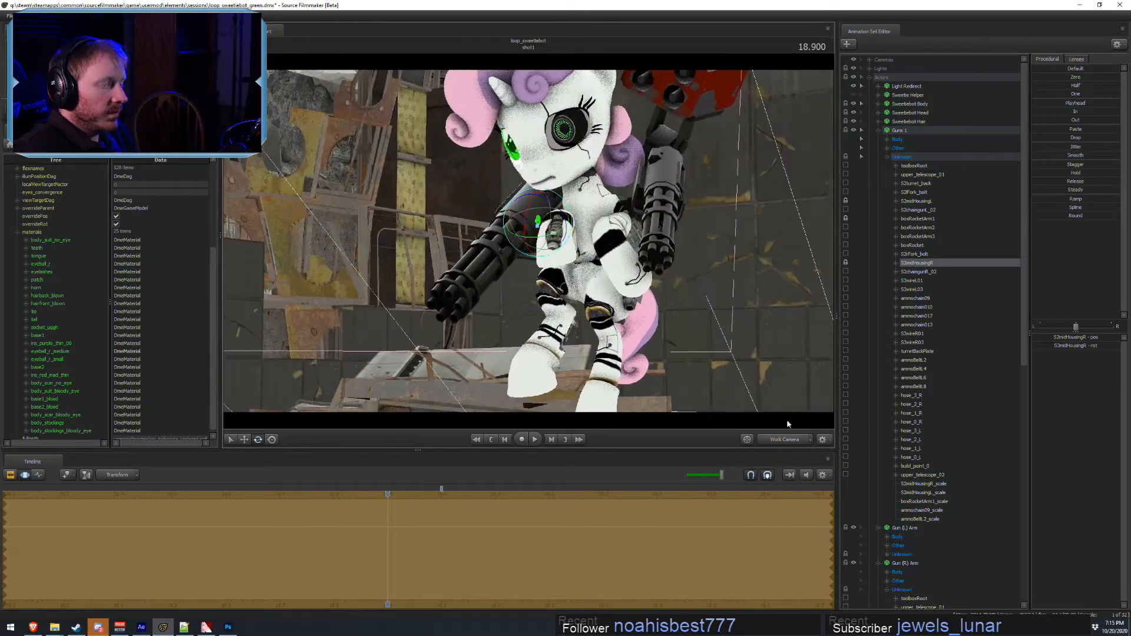
left_click(785, 442)
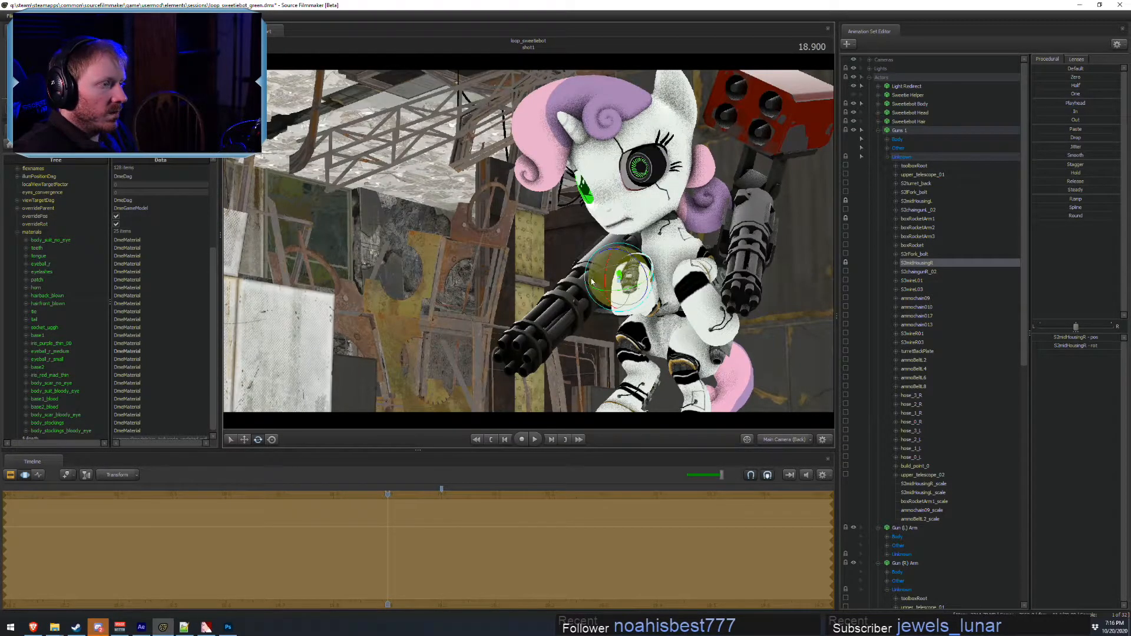
left_click_drag(613, 265, 610, 268)
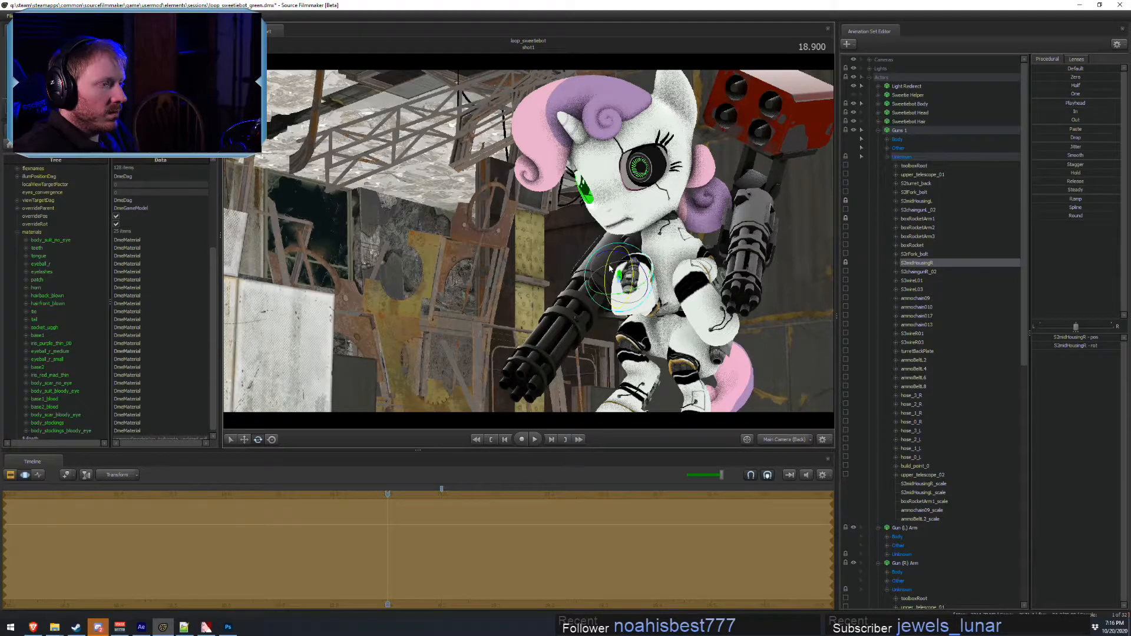
- Rotate boxRocketArm1 of Gun (R) Arm to swing the right minigun sideways, select boxRocketArm2, and check the placement through Main Camera (Back)
left_click(790, 437)
left_click_drag(537, 227, 535, 246, "alt")
scroll(941, 449, "down", 6)
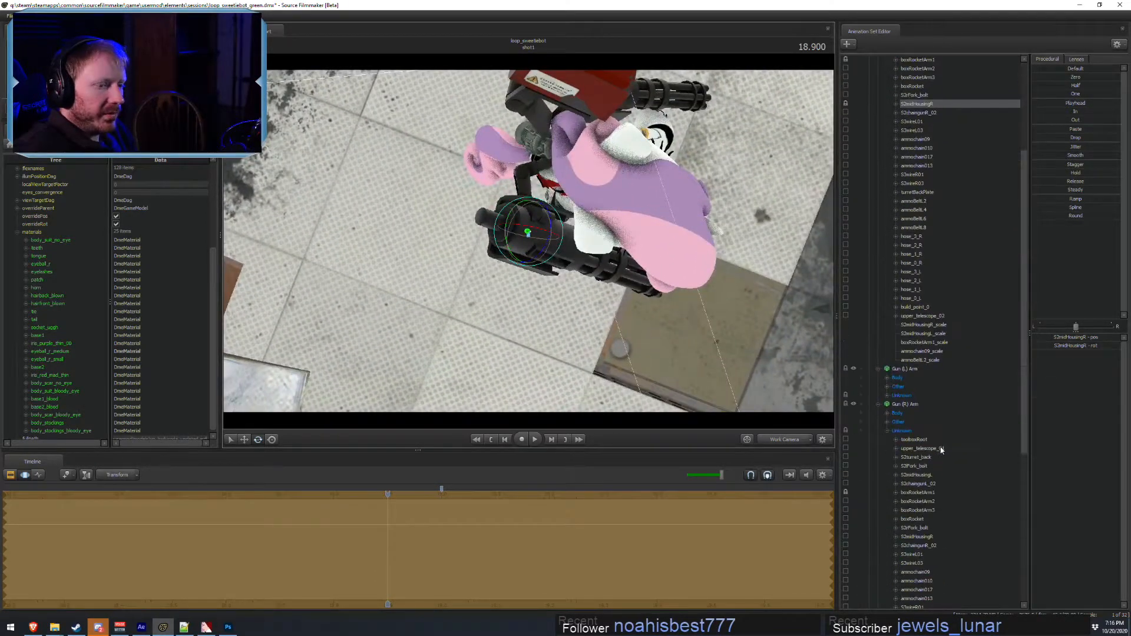
left_click(922, 493)
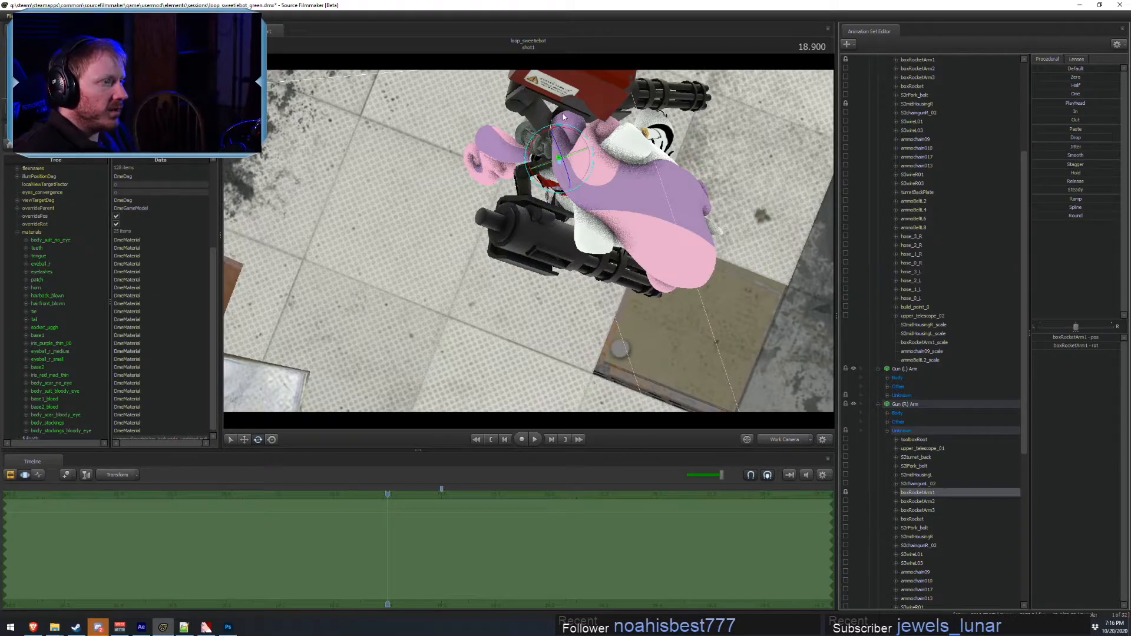
left_click_drag(563, 117, 536, 130)
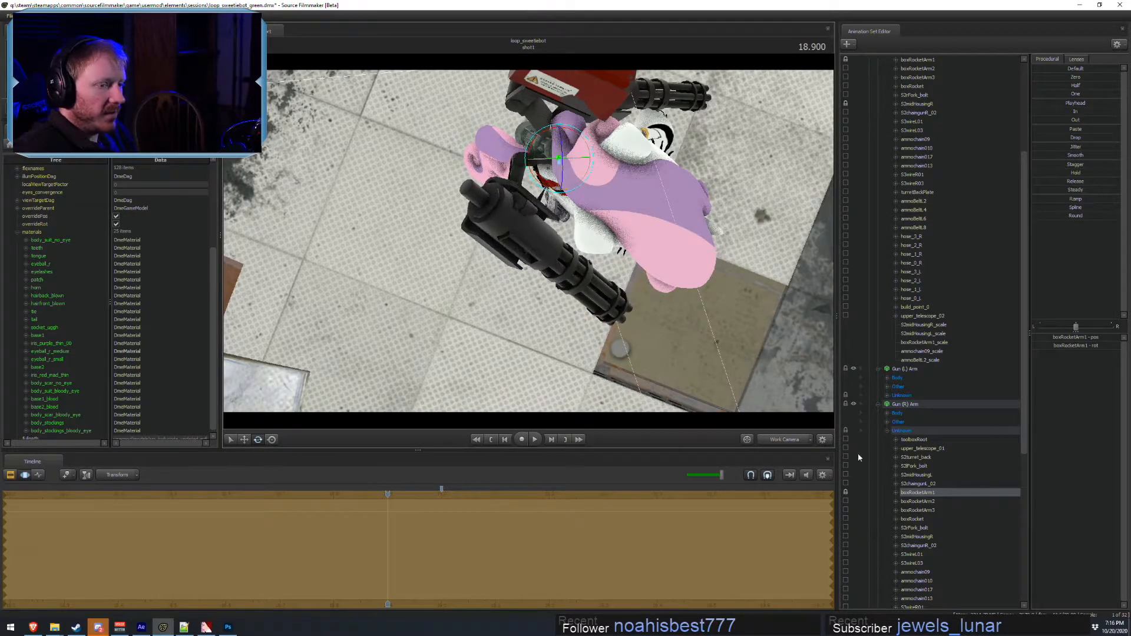
left_click(922, 501)
left_click_drag(488, 176, 564, 257)
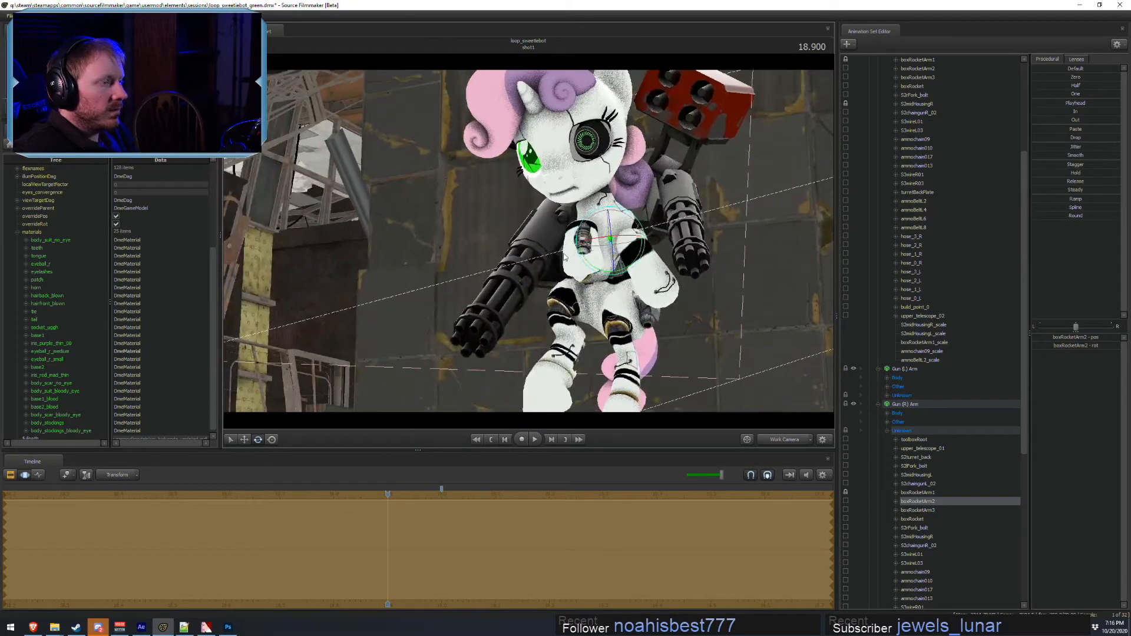
left_click(779, 440)
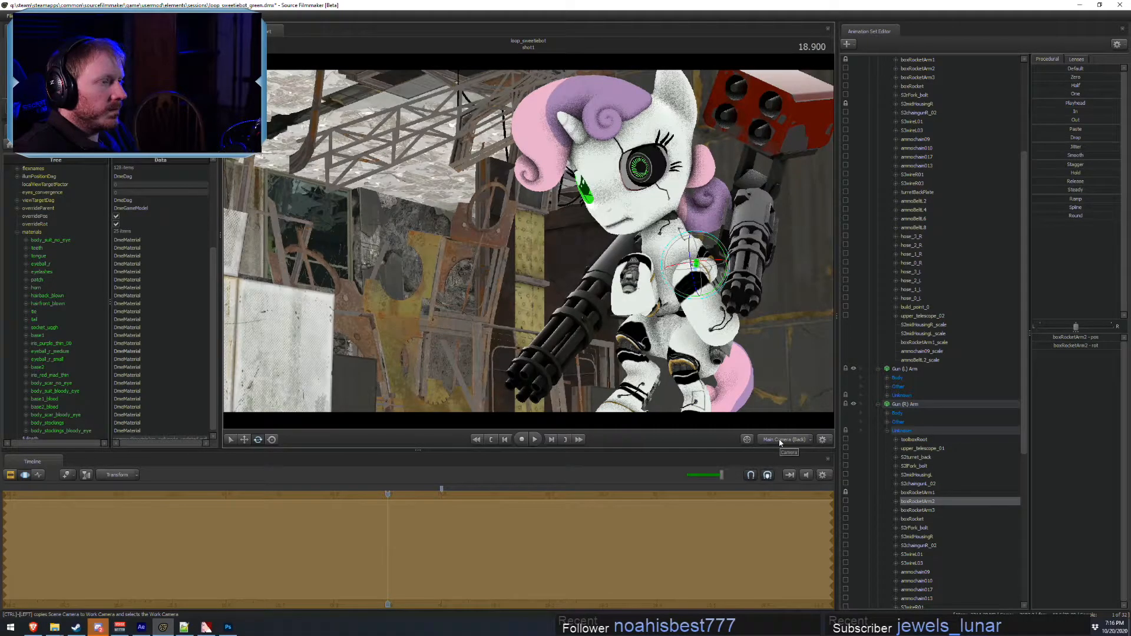
- Collapse Gun (R) Arm, expand the Unknown controls of Gun (L) Arm, and select its boxRocketArm2
left_click(780, 442)
left_click_drag(754, 366, 536, 247)
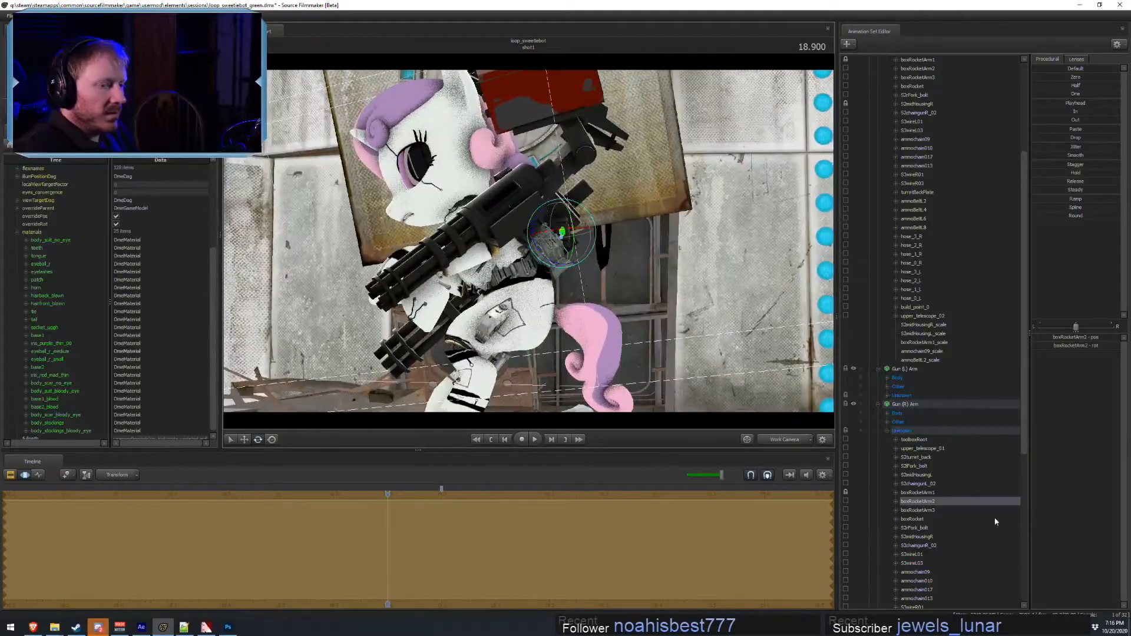
left_click(878, 405)
left_click(887, 528)
scroll(909, 546, "down", 4)
left_click(918, 491)
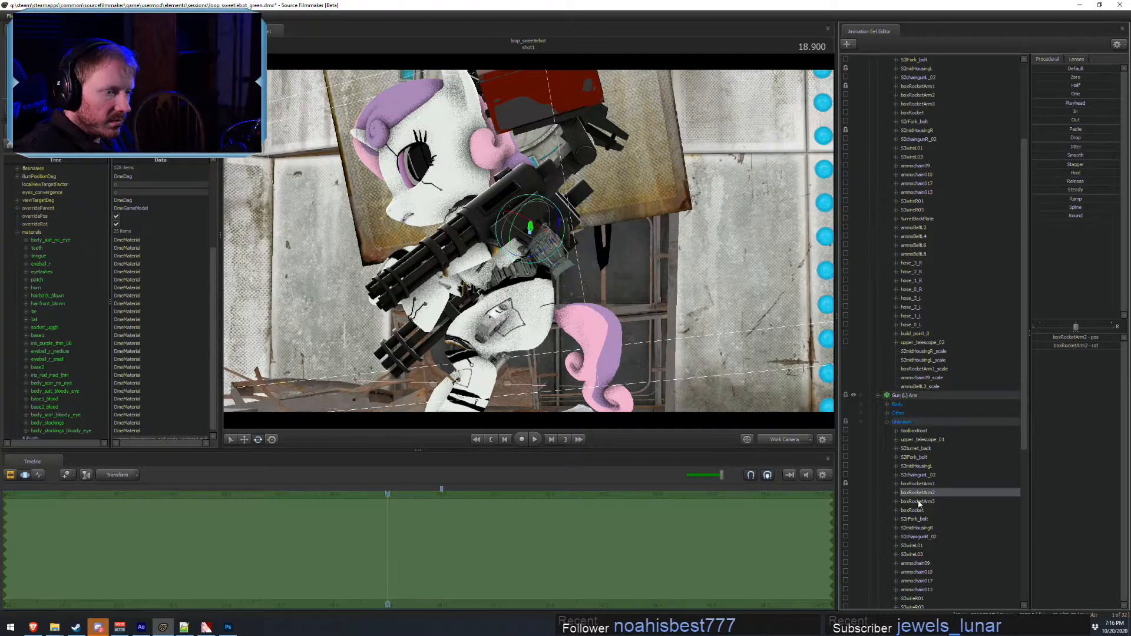
scroll(915, 501, "down", 4)
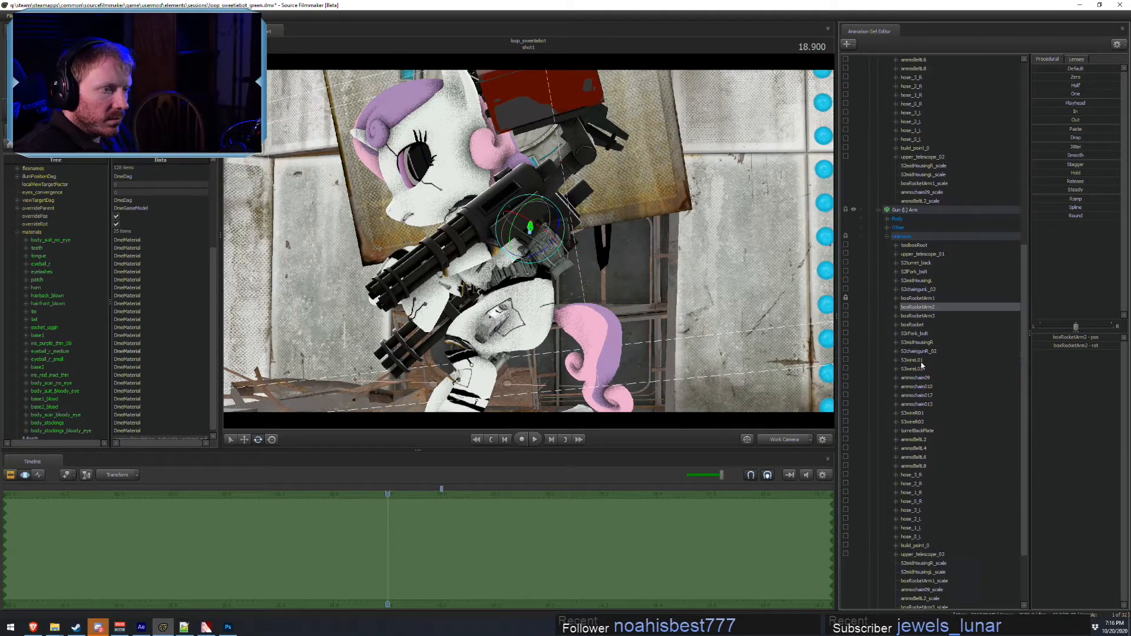
scroll(931, 377, "down", 1)
- Rotate boxRocketArm1 and boxRocketArm2 of Gun (L) Arm to reposition the left minigun, checking it through Main Camera (Back)
left_click_drag(613, 279, 769, 314, "alt")
left_click(928, 352)
left_click_drag(563, 265, 655, 308)
left_click(917, 359)
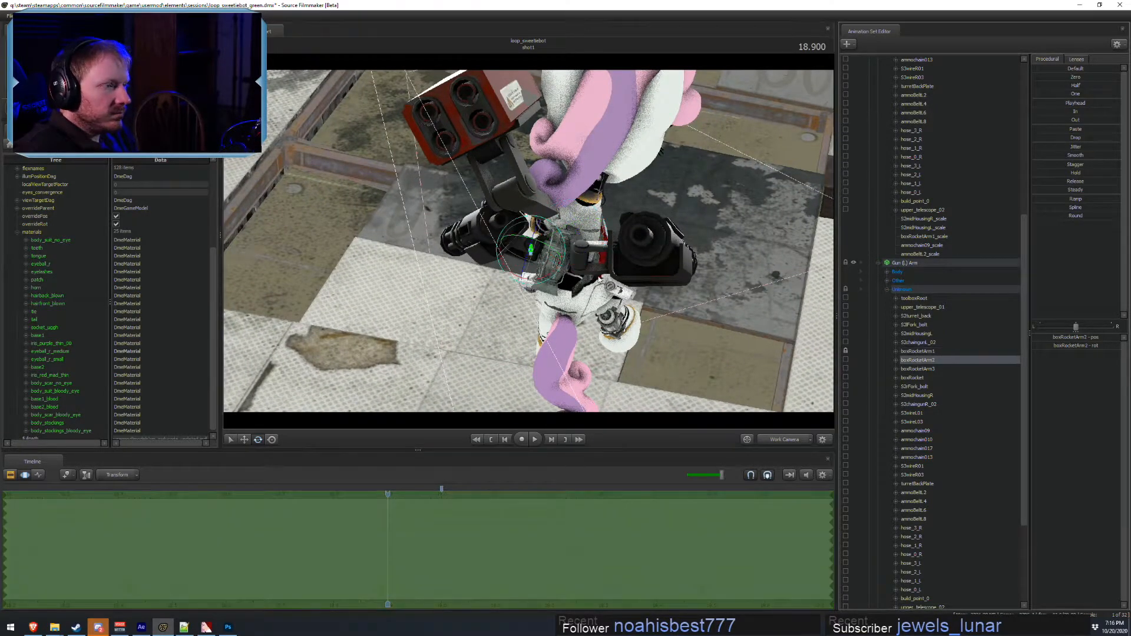
left_click_drag(501, 268, 501, 211)
left_click_drag(501, 211, 667, 333, "alt")
left_click(922, 351)
left_click_drag(485, 232, 492, 246)
left_click_drag(667, 270, 745, 365, "alt")
left_click(784, 439)
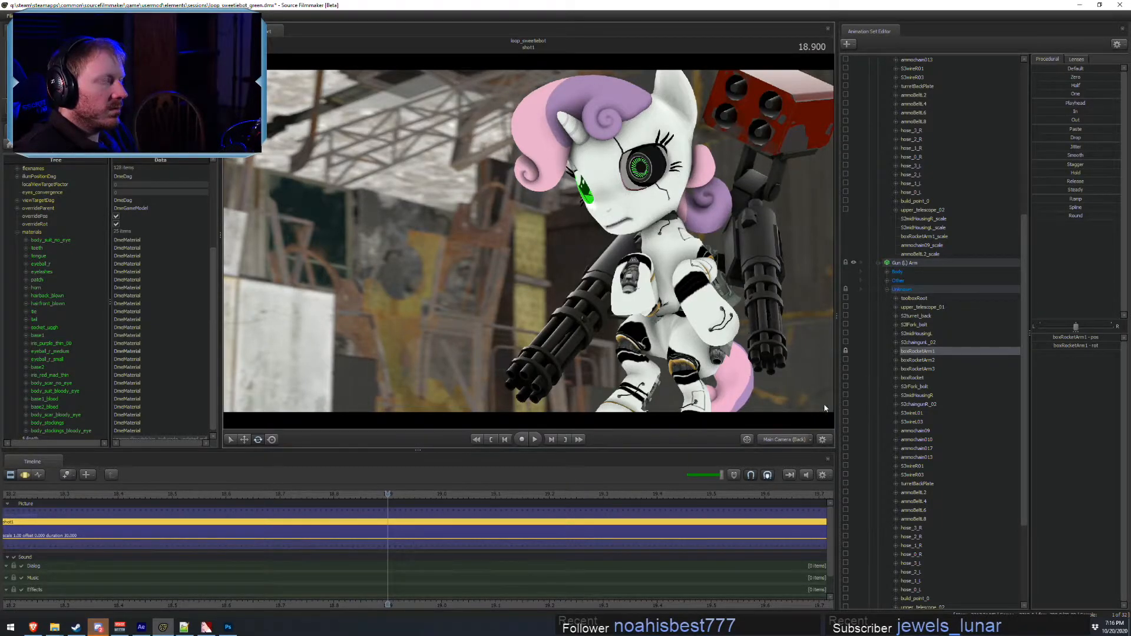
- Inspect the reposed miniguns from other angles and preview the Main Camera (Back) shot with lighting temporarily enabled
left_click(795, 440)
left_click_drag(736, 354, 868, 286, "alt")
left_click_drag(549, 308, 715, 330, "alt")
left_click(784, 439)
key("F3")
key("F2")
right_click(719, 245)
left_click(745, 271)
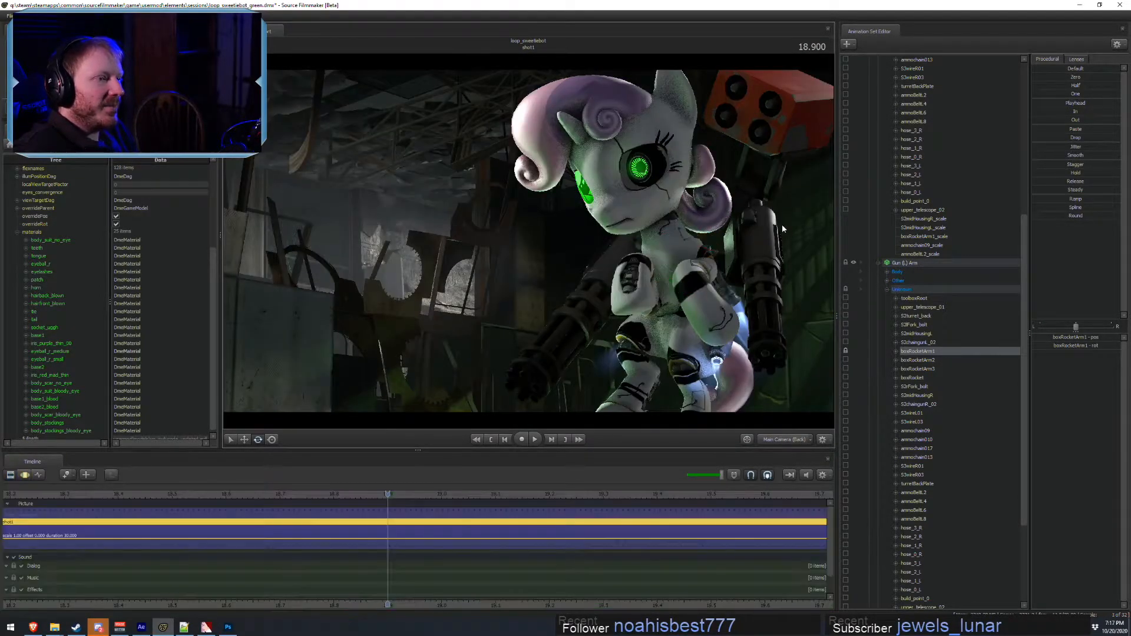
right_click(747, 284)
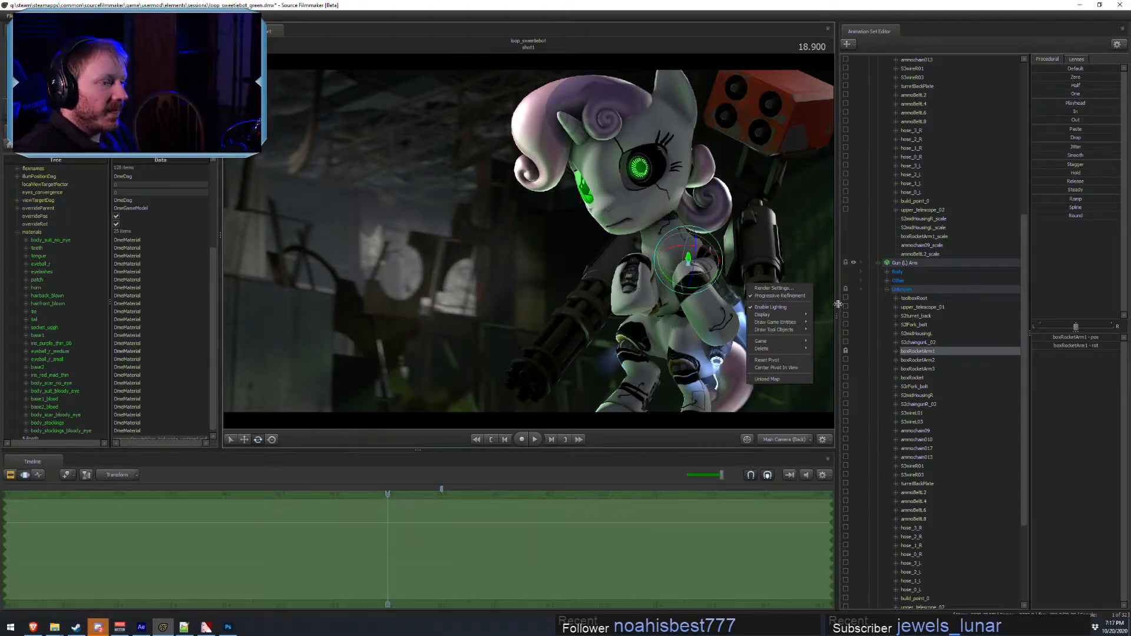
left_click(776, 308)
key("F2")
key("F3")
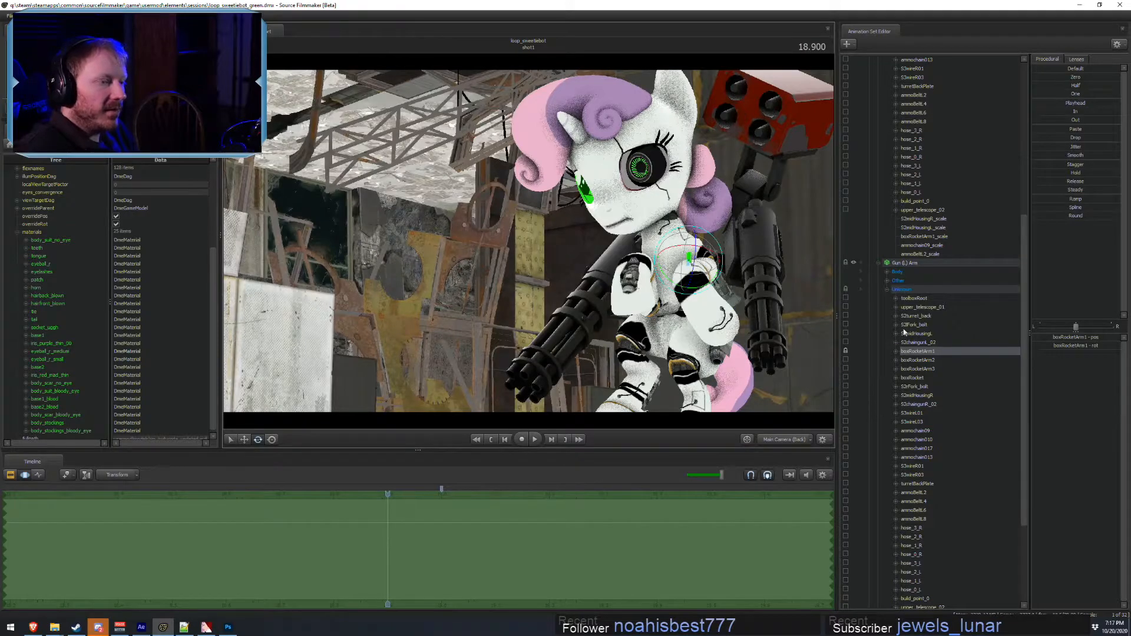
- Collapse Gun (L) Arm and rotate boxRocketArm1 and boxRocketArm2 of Guns 1 to move the rocket launcher's arm
key("F2")
left_click(879, 263)
left_click(890, 165)
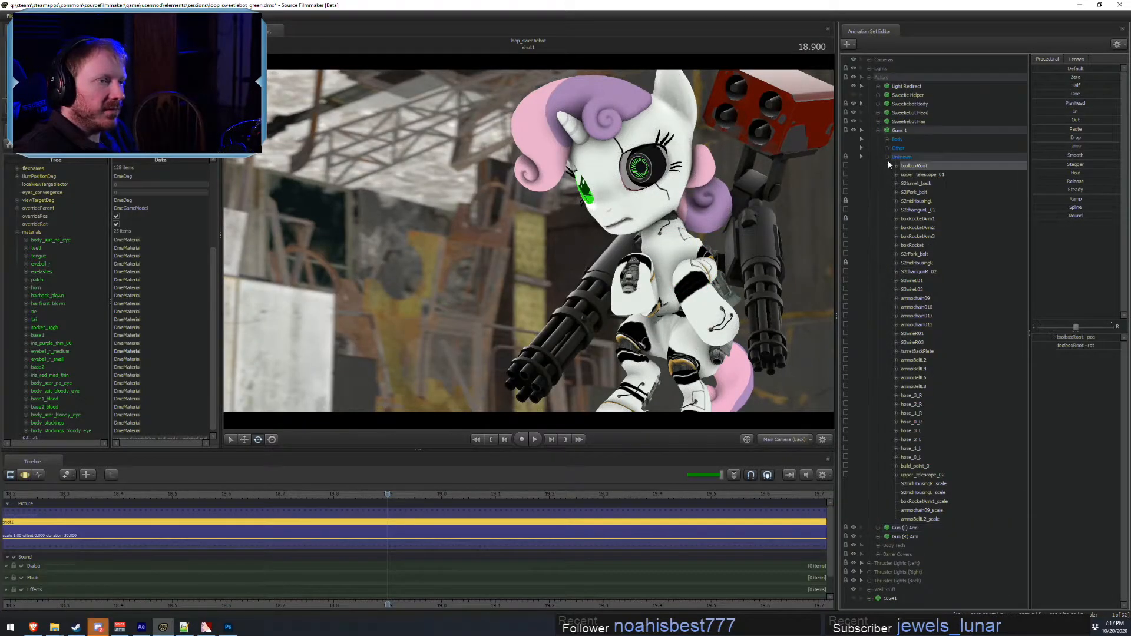
left_click(917, 219)
key("F3")
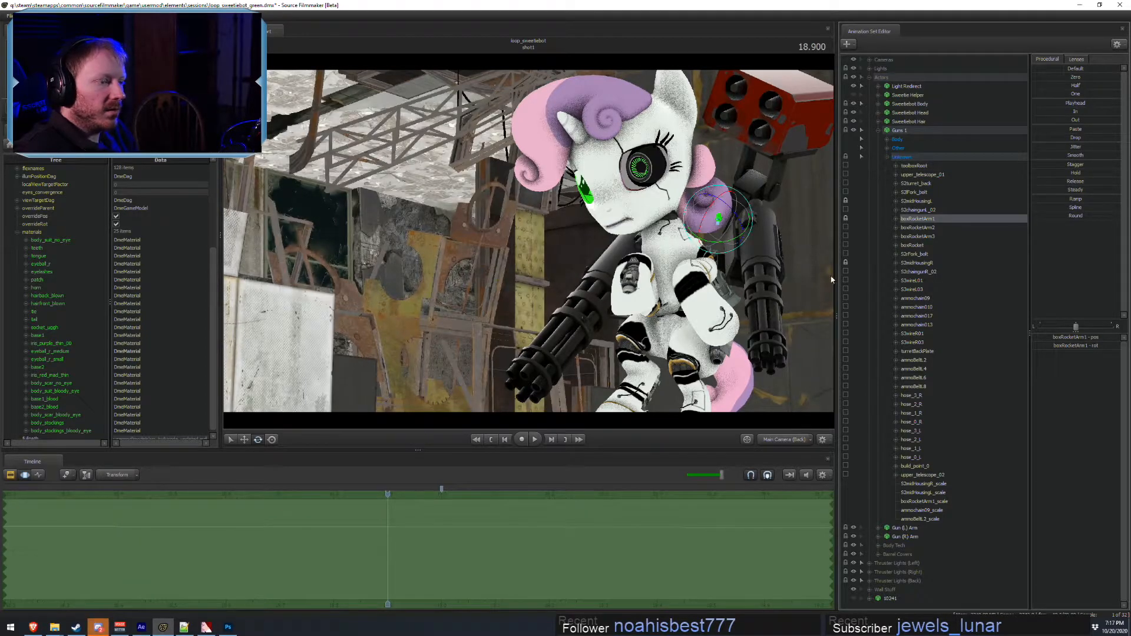
left_click(786, 439)
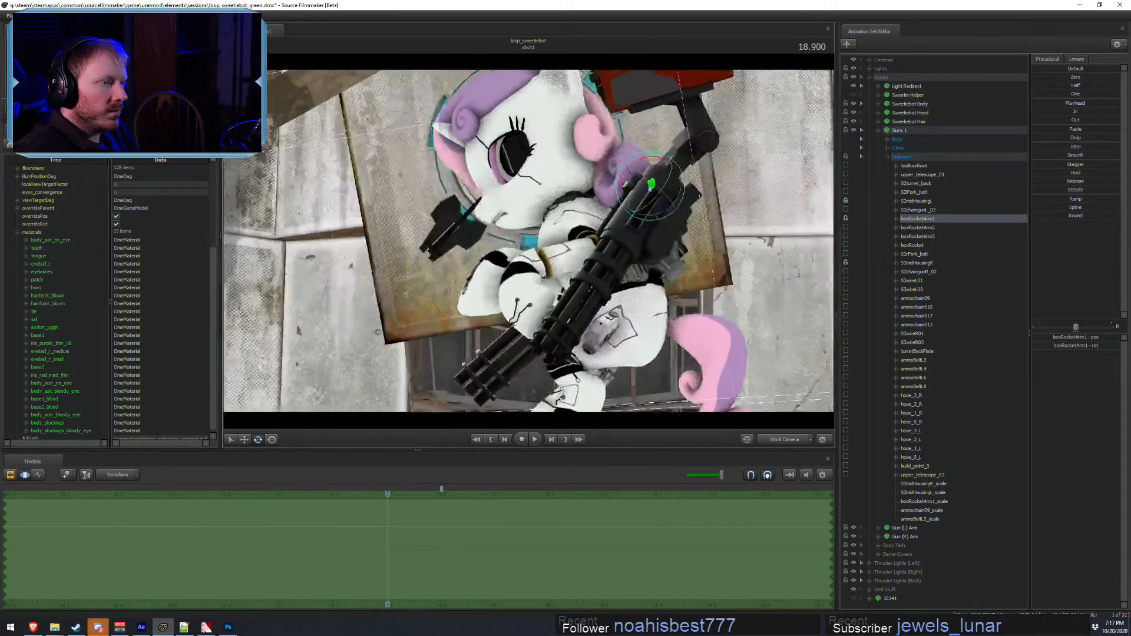
left_click_drag(627, 165, 741, 207)
left_click(915, 227)
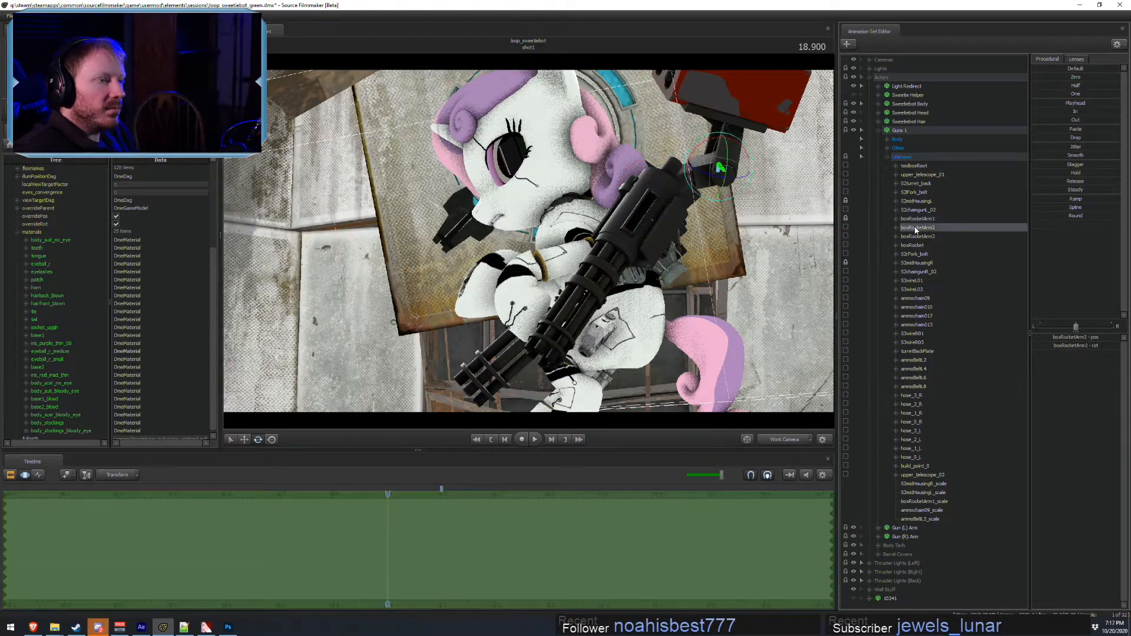
left_click_drag(707, 142, 703, 143)
left_click_drag(703, 143, 846, 306, "alt")
- Readjust boxRocketArm1 and tilt boxRocketArm3 of Guns 1 to angle the rocket launcher, checking it through Main Camera (Back)
left_click(918, 218)
left_click_drag(583, 189, 558, 186)
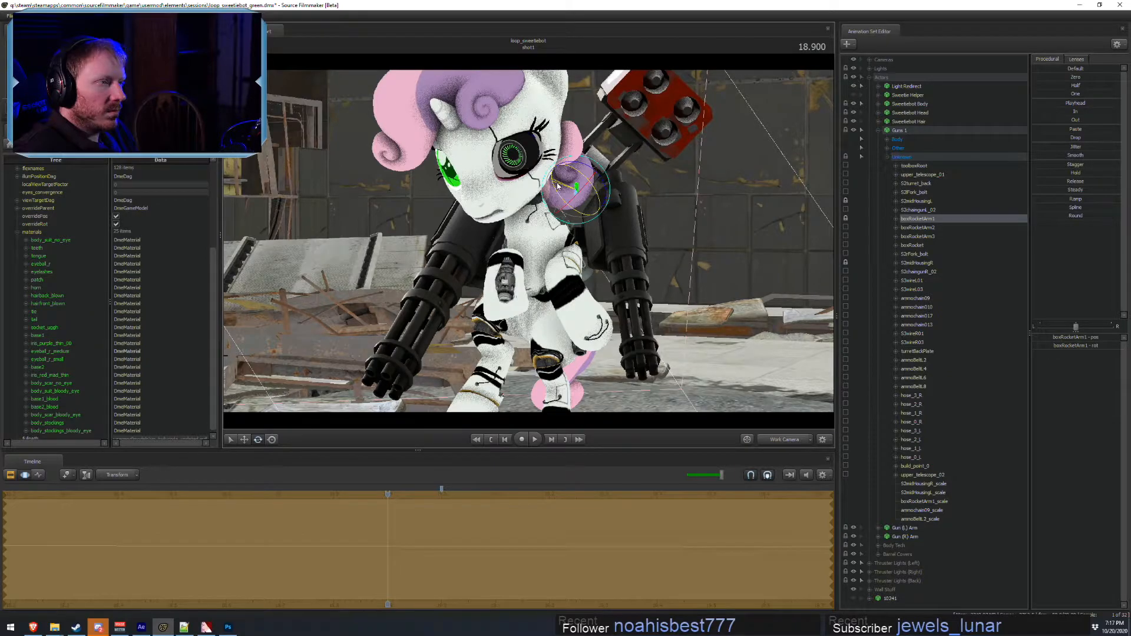
left_click(917, 236)
left_click_drag(634, 147, 639, 141)
left_click(776, 440)
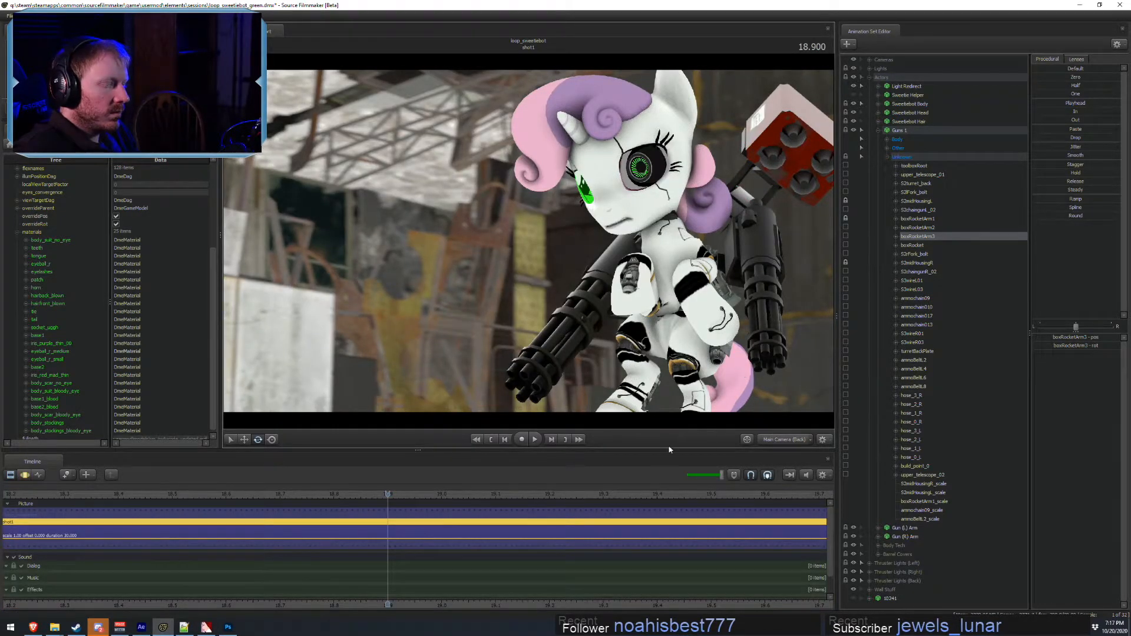
- View the new pose through Main Camera (2) and Main Camera (3), ending on the Main Camera (Back) view
scroll(359, 495, "down", 3)
scroll(359, 495, "down", 2)
left_click(869, 77)
left_click(870, 59)
left_click_drag(907, 77, 665, 152)
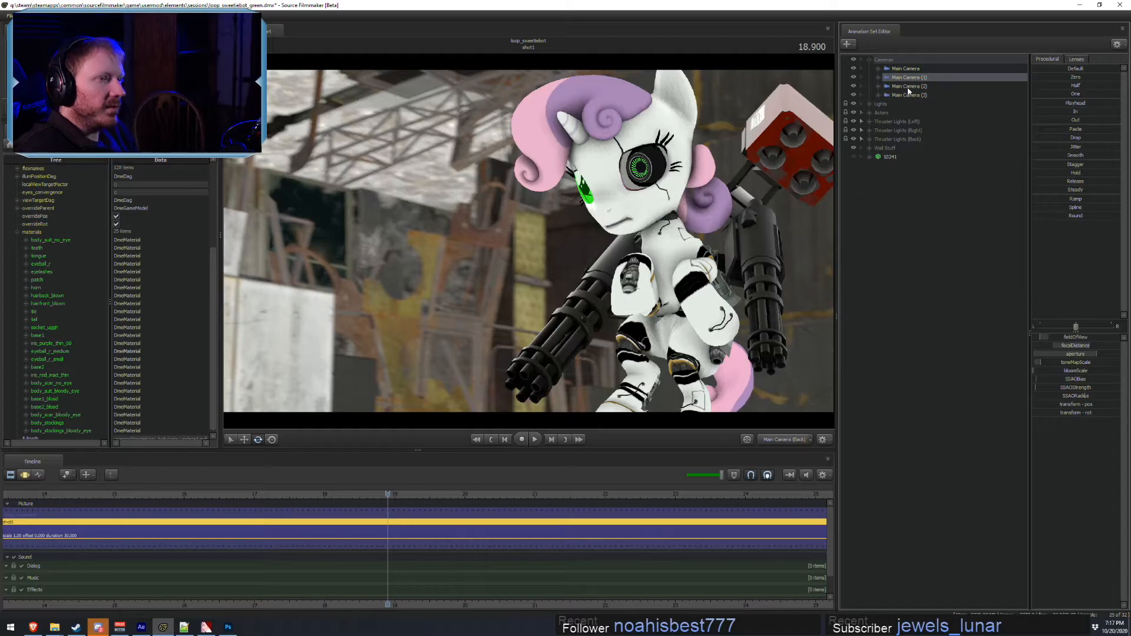
left_click_drag(909, 86, 619, 147)
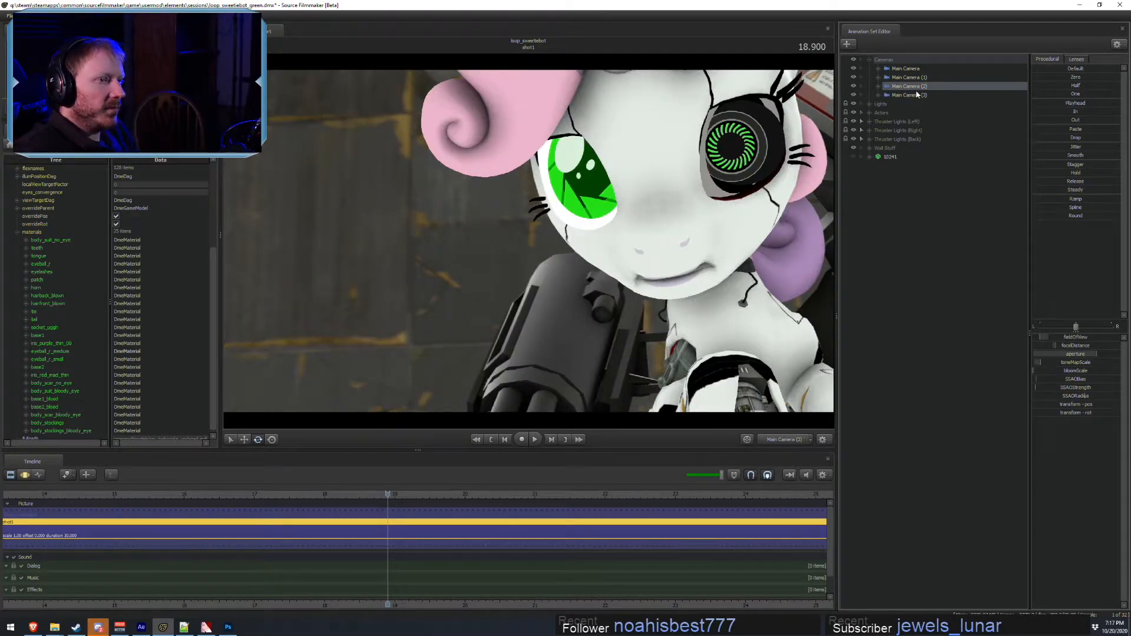
left_click_drag(910, 95, 618, 282)
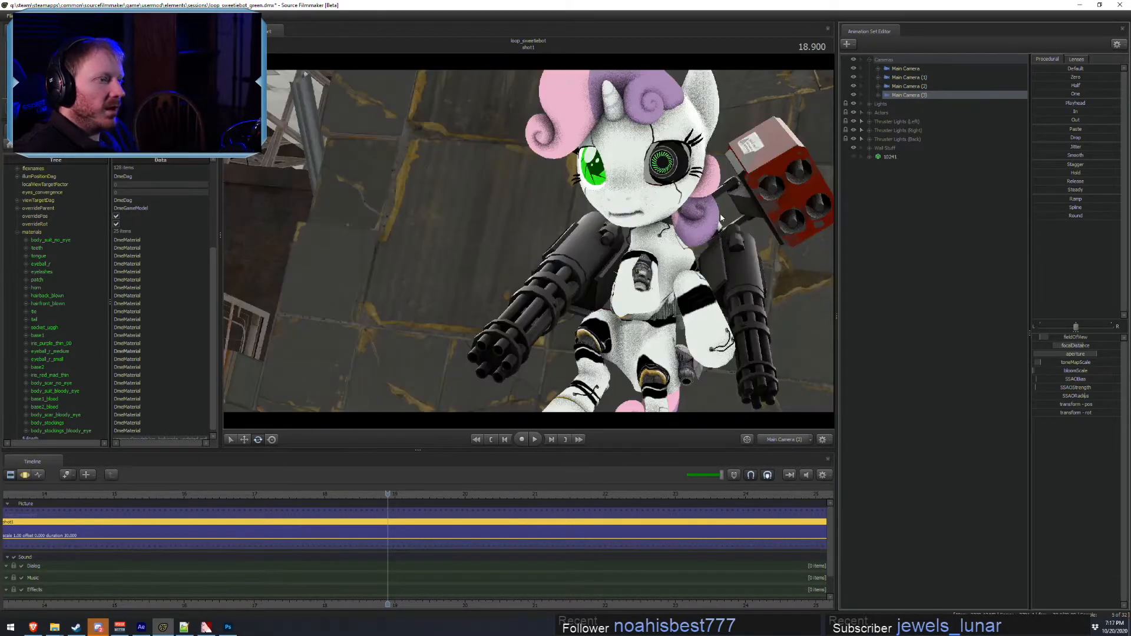
left_click_drag(909, 77, 648, 248)
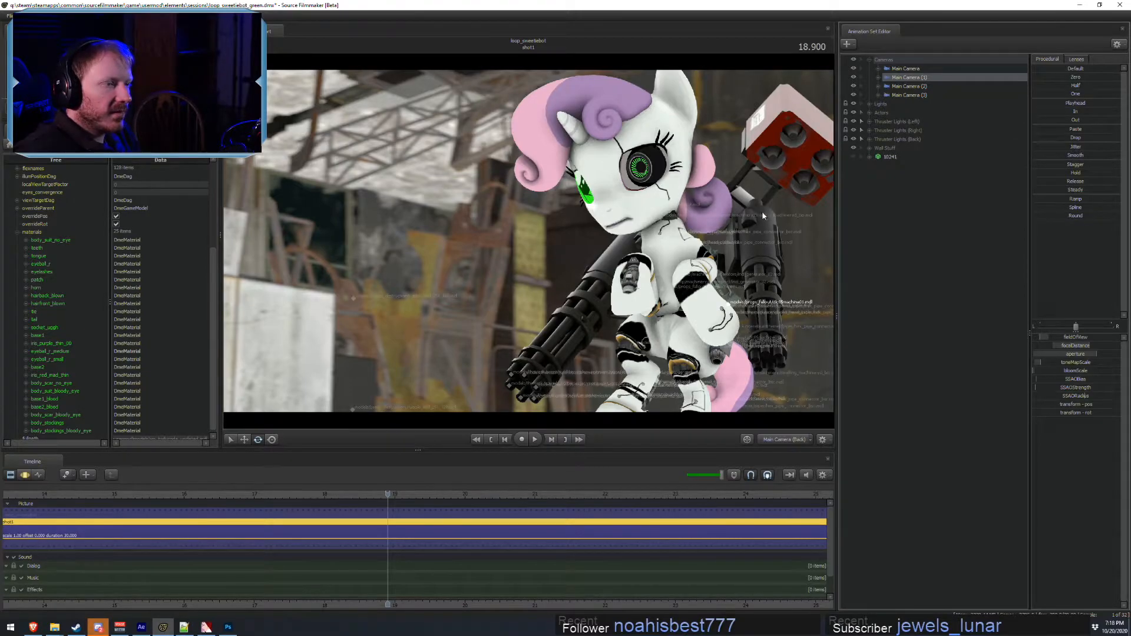
- Rotate boxRocketArm1 of Guns 1 slightly to shift the rocket launcher closer to the head
key("F3")
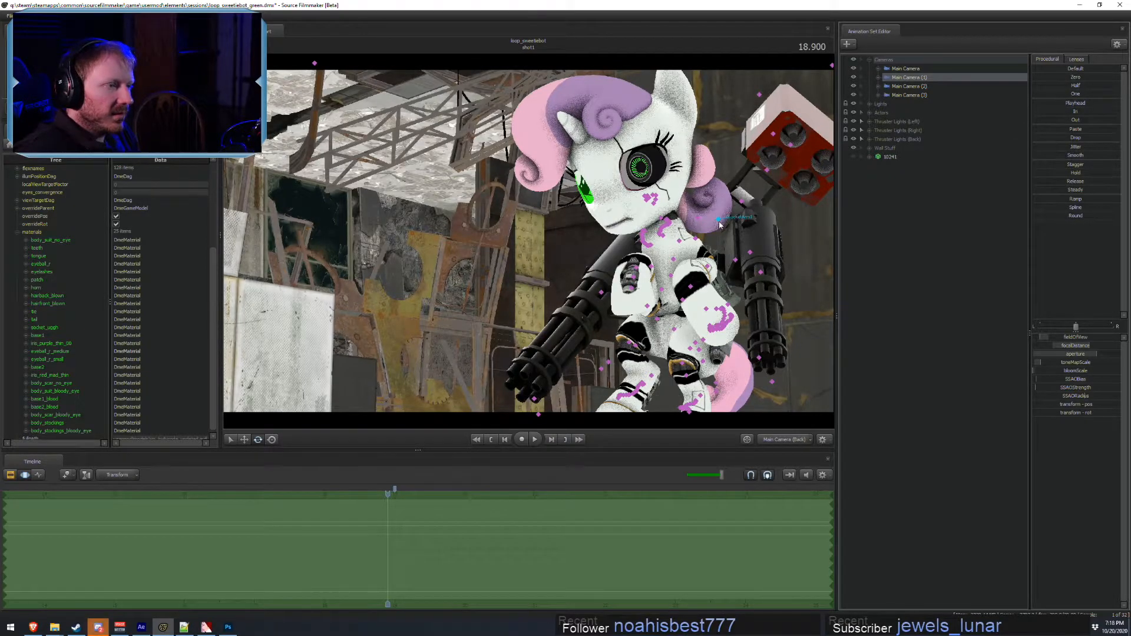
left_click(719, 224)
left_click_drag(722, 249, 726, 247)
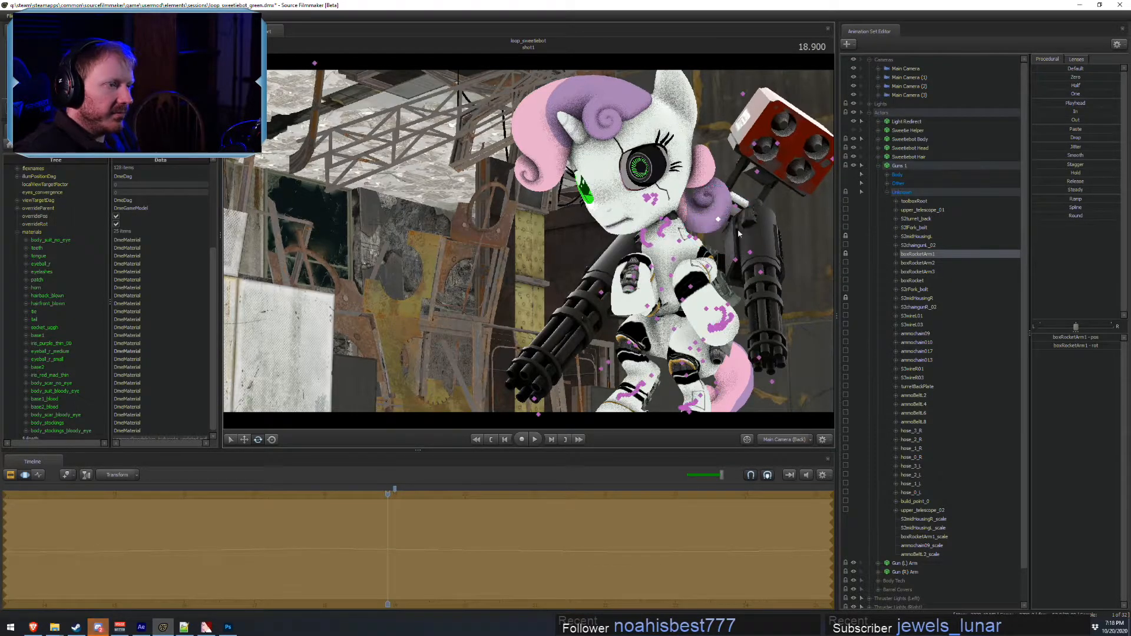
- Try rotating boxRocketArm2 of Guns 1 to lower the rocket launcher, and undo that rotation
left_click(738, 206)
left_click_drag(743, 192, 738, 203)
key("F2")
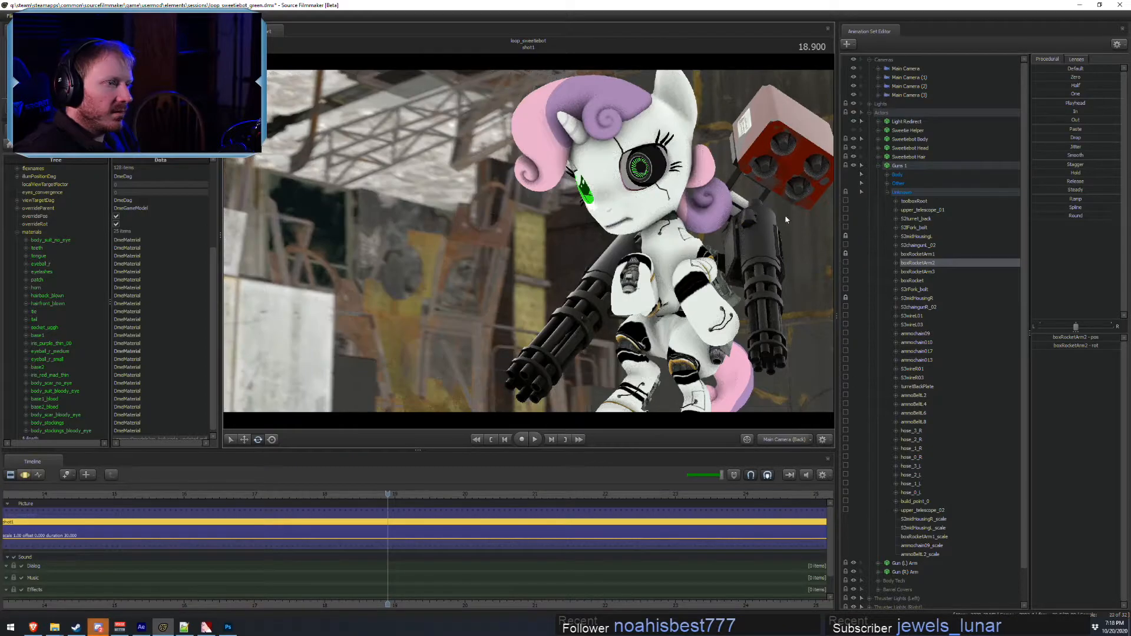
key("F3")
key("ctrl+z")
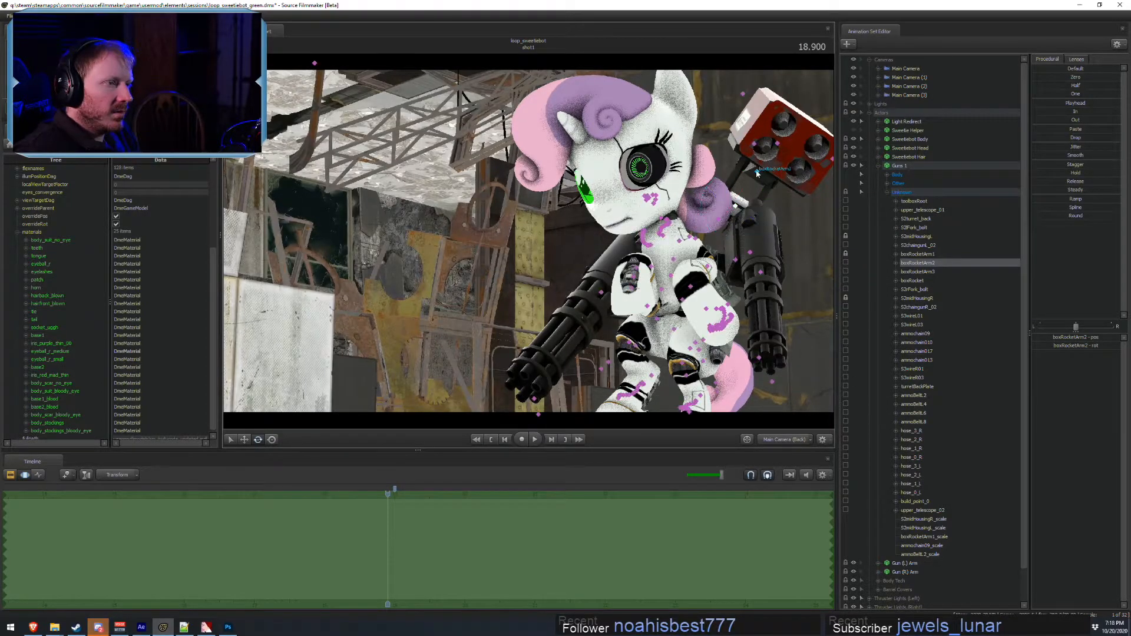
- Rotate boxRocketArm3 of Guns 1 to change the rocket launcher's facing
left_click(766, 172)
left_click_drag(773, 165, 749, 170)
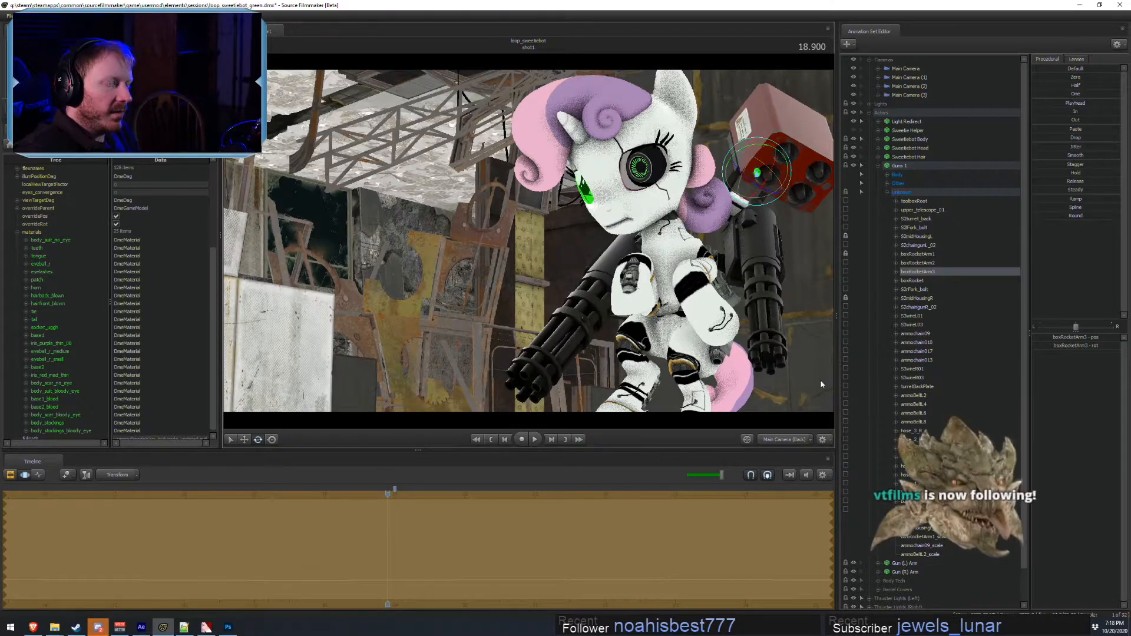
- Play back the shot through the main camera to review the current animation
key("F2")
key("space")
key("space")
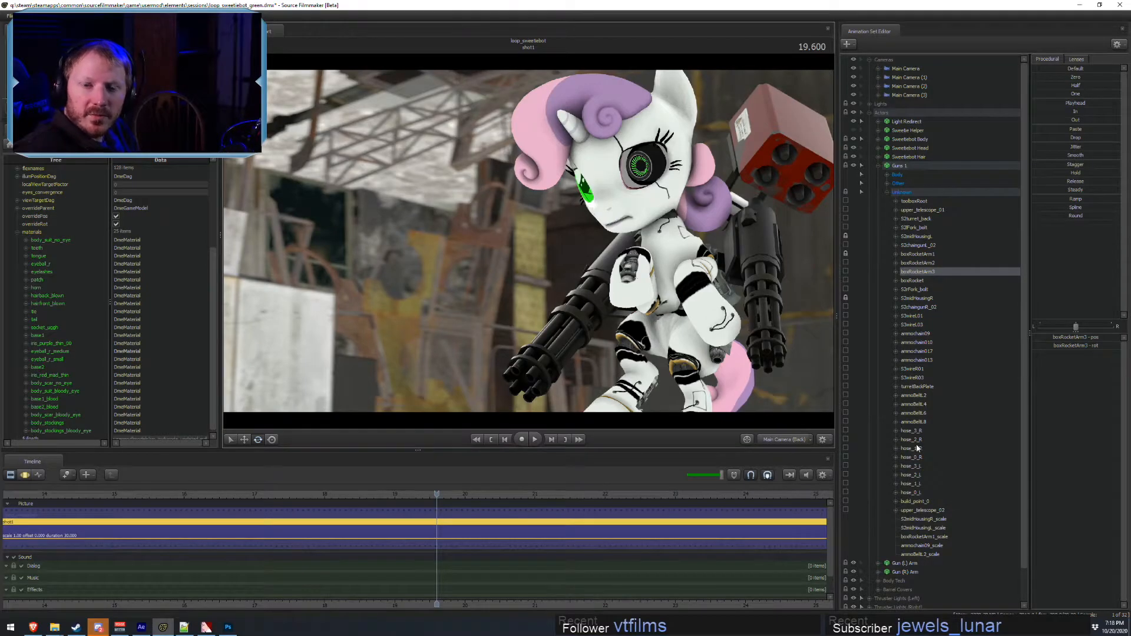
- Fit all of shot1 in the Clip Editor timeline and move the playhead to 26.733
key("F3")
key("F2")
scroll(409, 505, "down", 5)
key("F3")
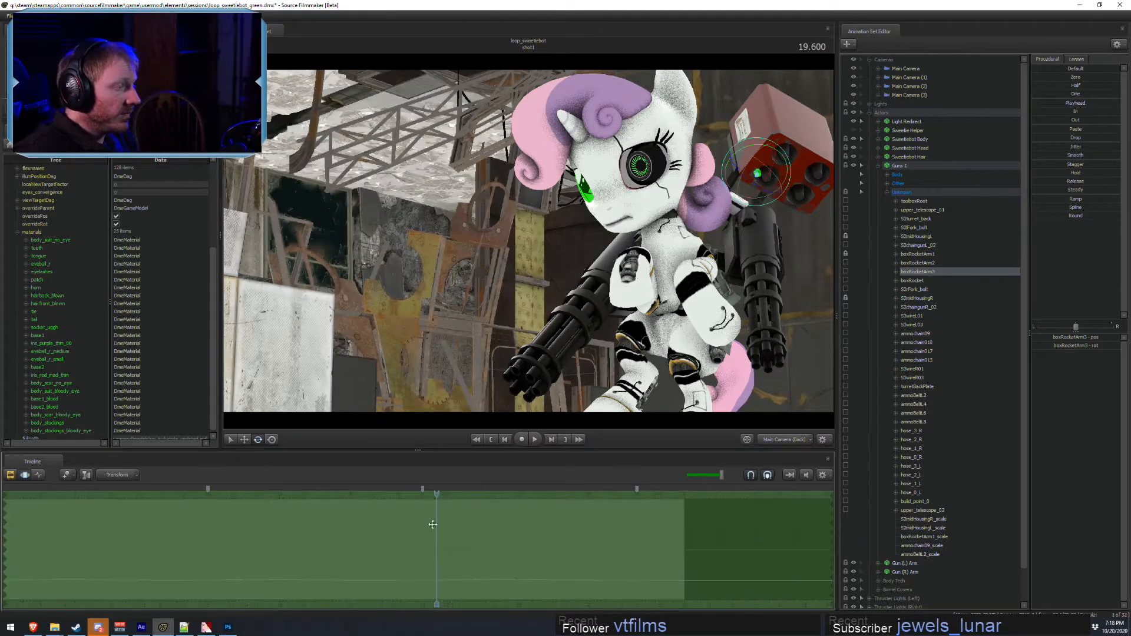
scroll(435, 516, "down", 4)
key("F2")
left_click_drag(453, 605, 477, 605)
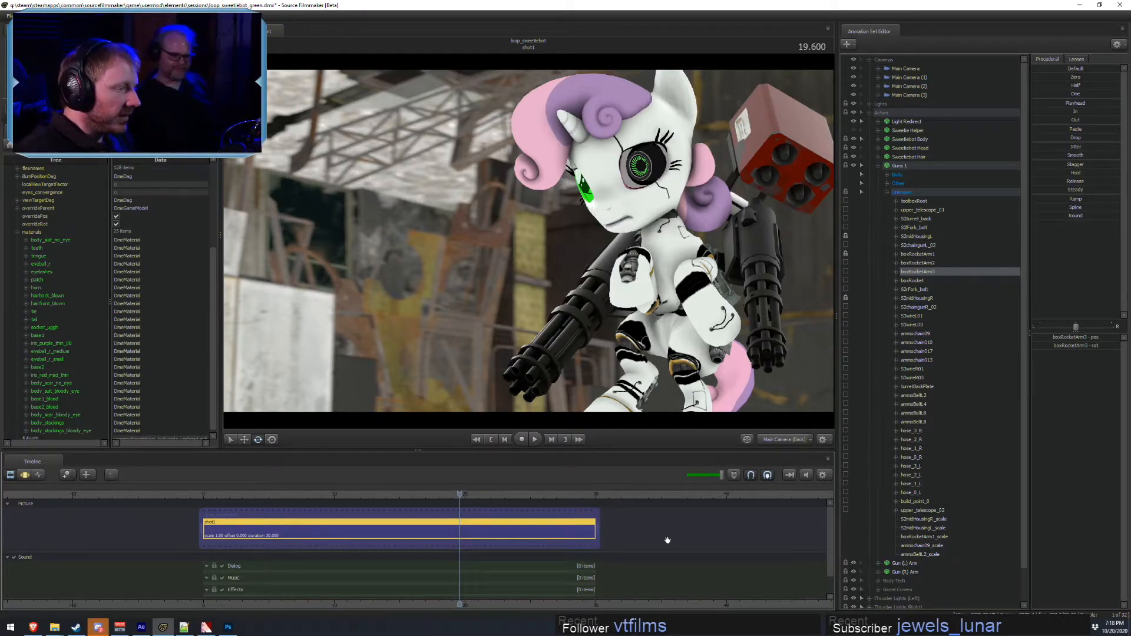
left_click_drag(456, 498, 552, 506)
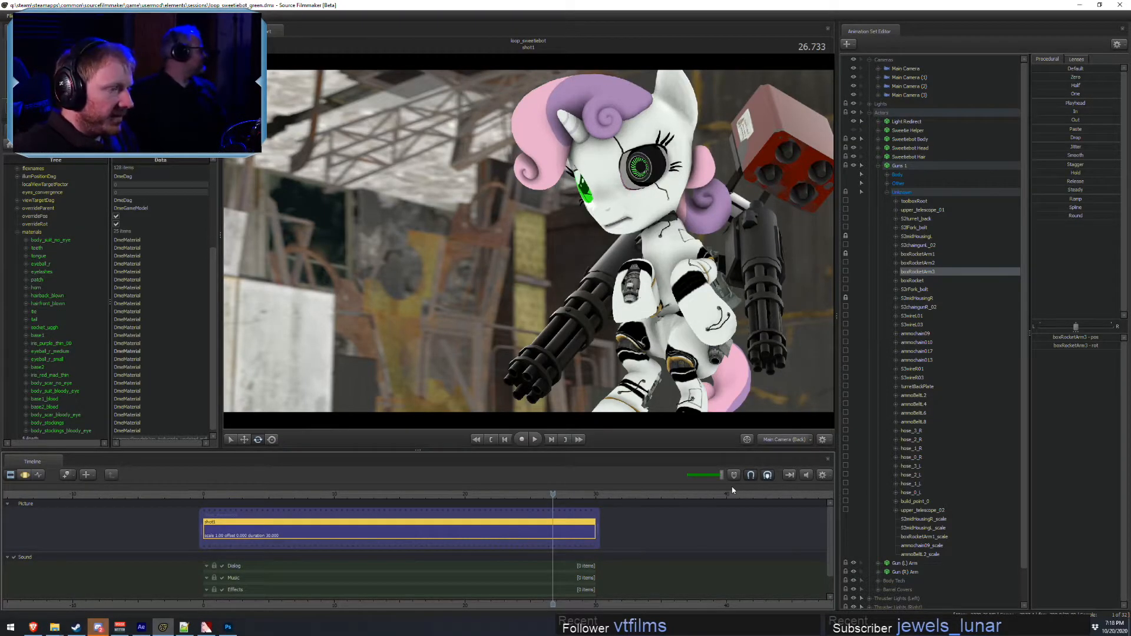
- Examine the robot pony and its guns from the work camera
left_click(784, 440)
left_click(783, 440)
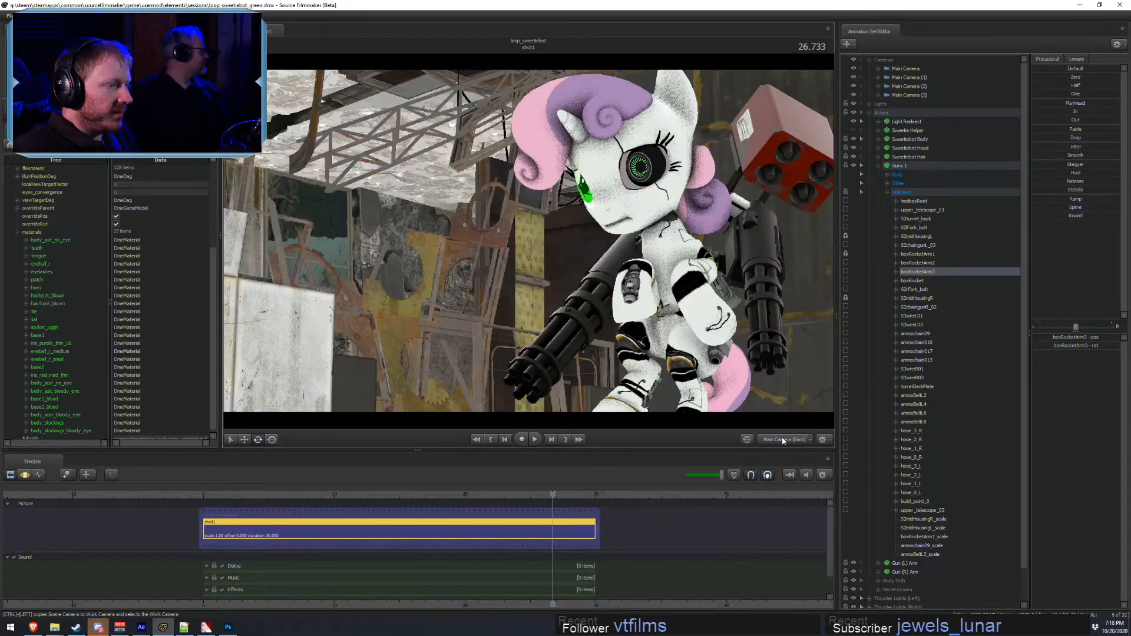
left_click(782, 440)
mouse_move(528, 241)
left_mouse_down()
mouse_move(585, 268)
mouse_move(529, 245)
left_mouse_up()
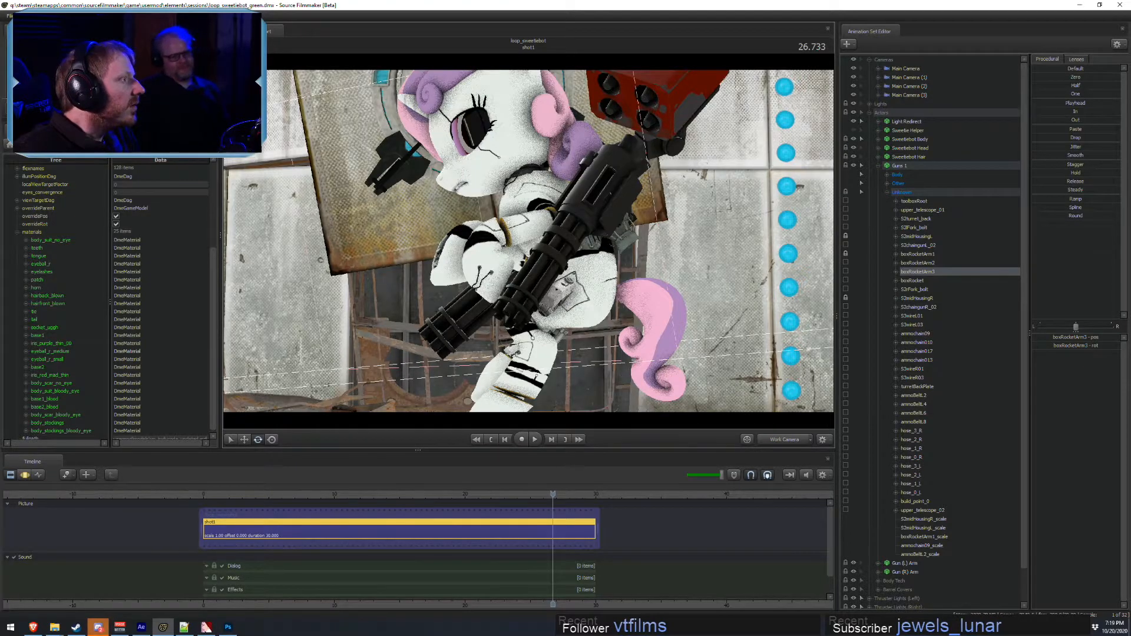
- Reveal the secondary viewport above the Animation Set Editor, enlarge it, and widen the element tree
left_click_drag(483, 265, 985, 289)
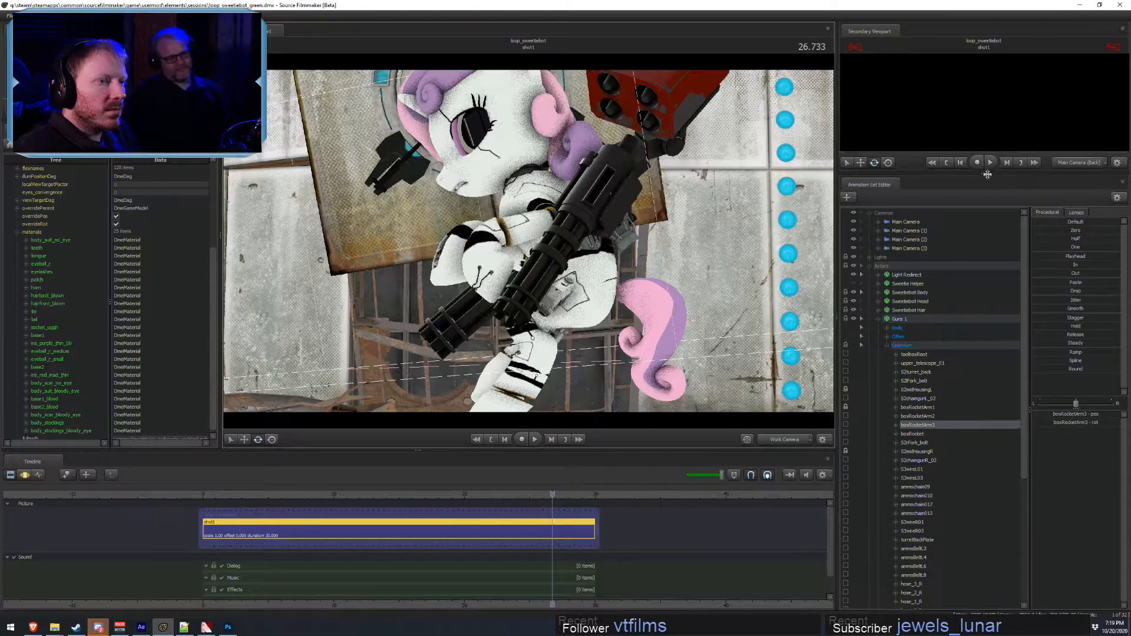
left_click_drag(988, 173, 984, 273)
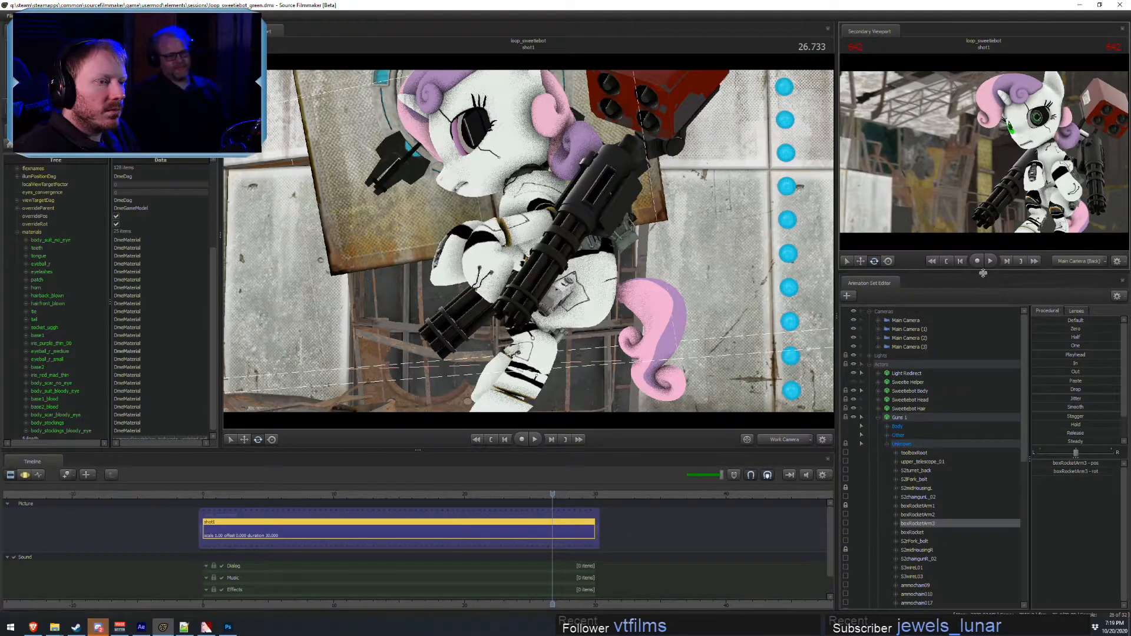
left_click_drag(836, 281, 787, 284)
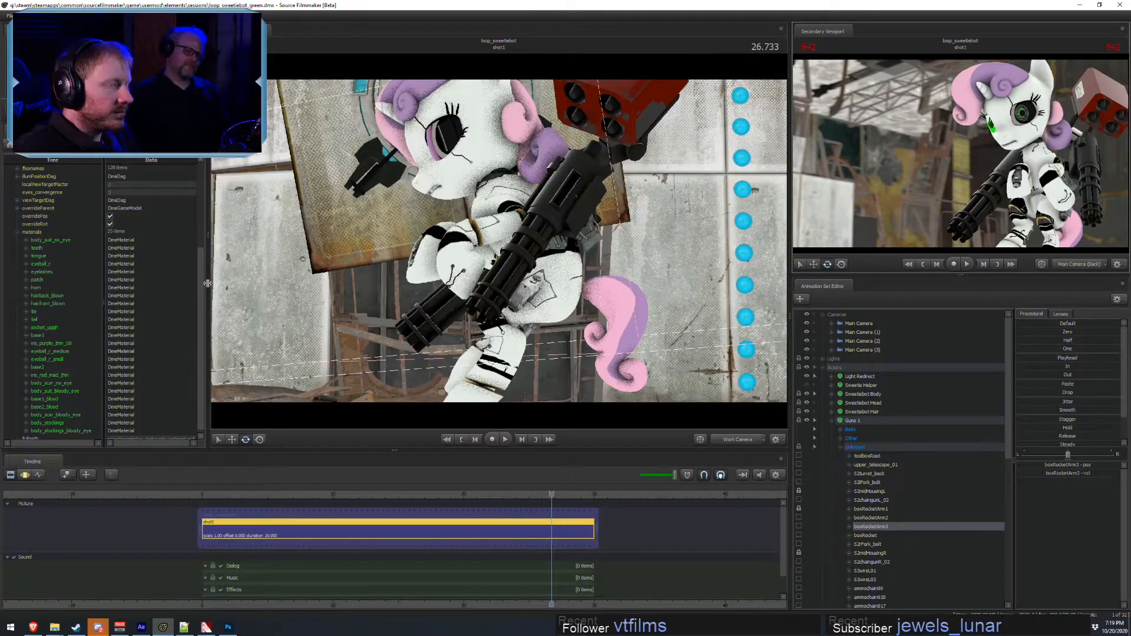
left_click_drag(208, 284, 246, 291)
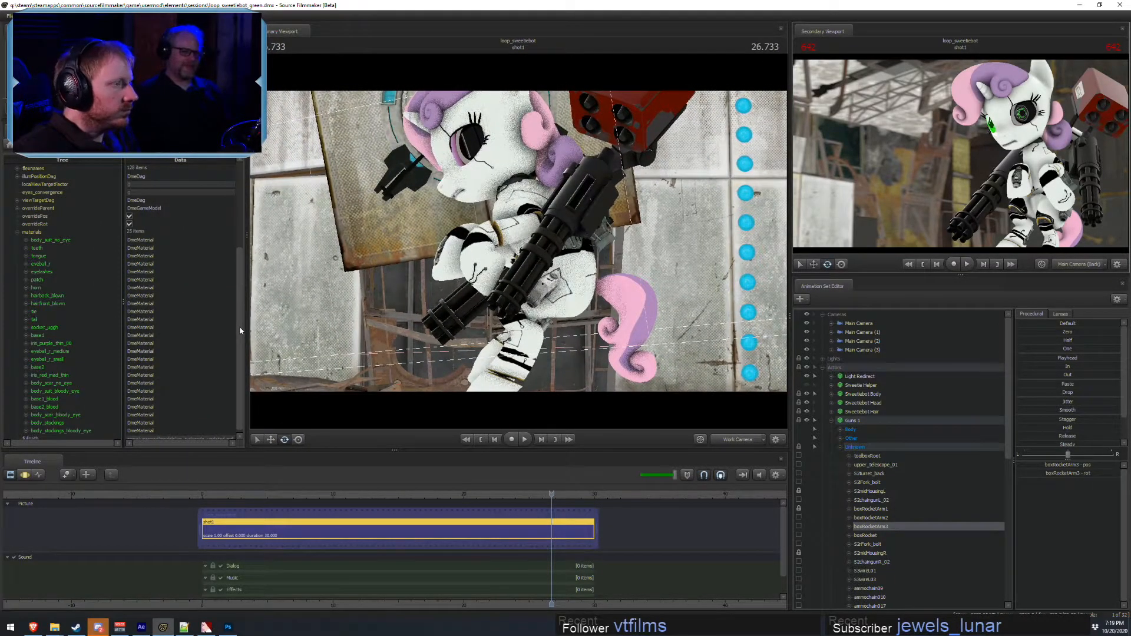
- Show the main camera in the primary viewport and select the Sweetiebot Body's Head bone in the Motion Editor
left_click(734, 439)
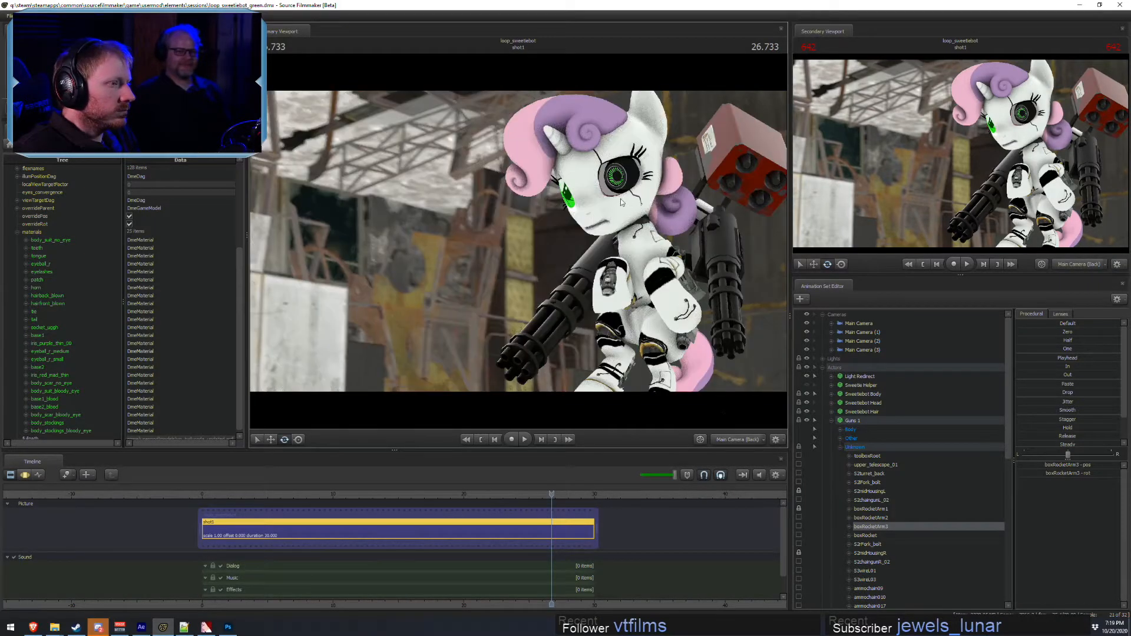
key("F3")
left_click(628, 209, "ctrl")
- Try rotating and moving the Head bone, undoing the trial rotation
left_click_drag(656, 218, 585, 297)
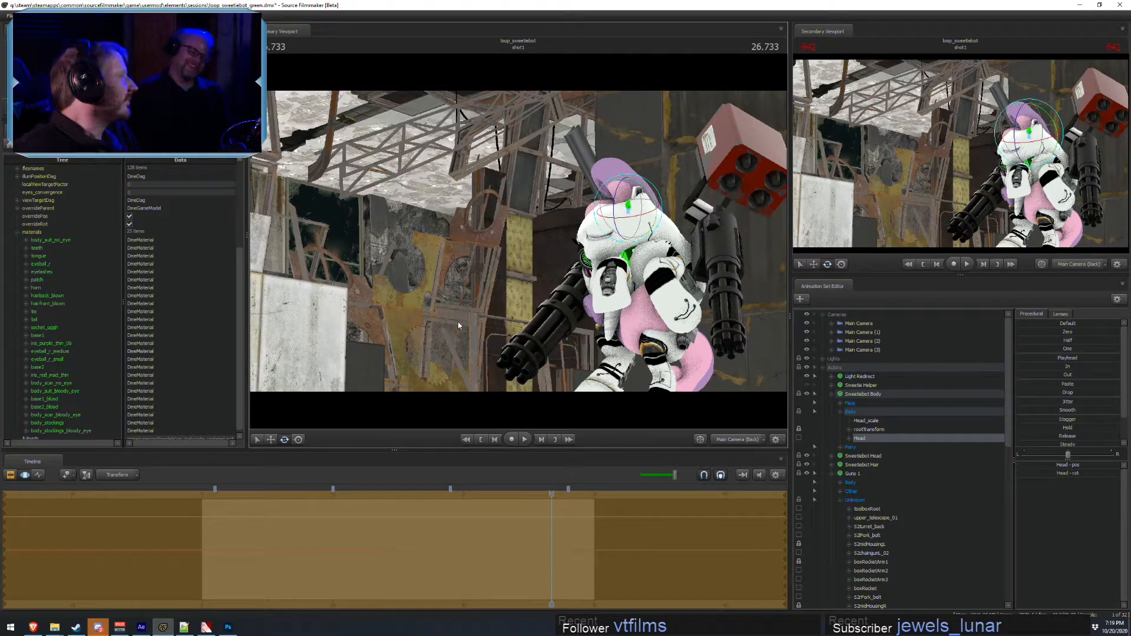
key("ctrl+z")
key("w")
left_click_drag(610, 207, 654, 190)
key("e")
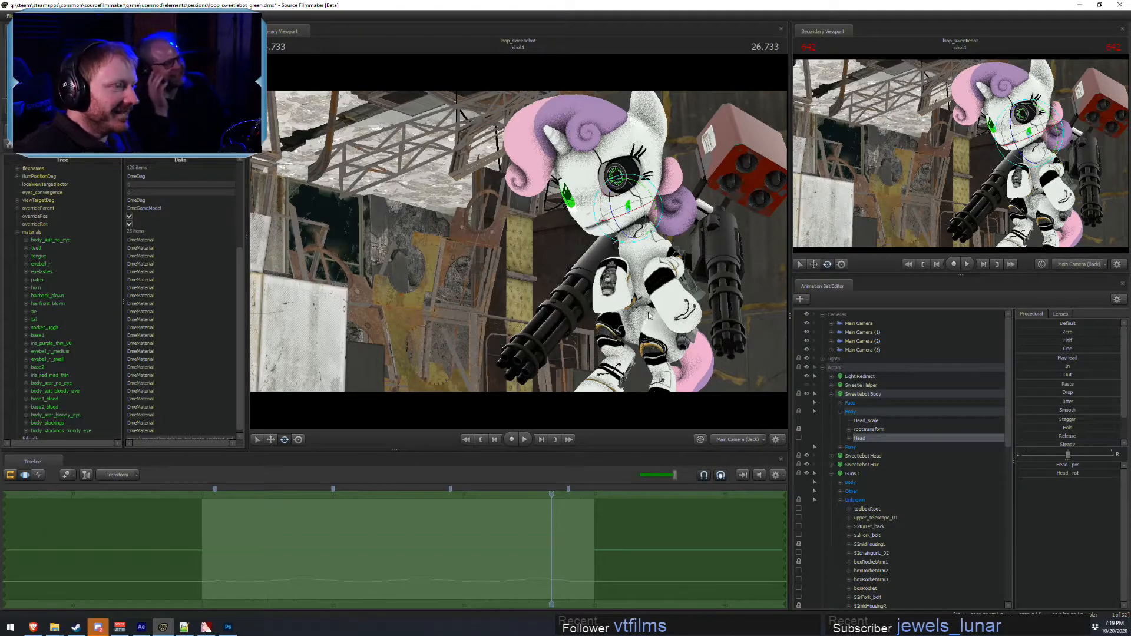
- Rotate the LeftForearm bone to repose the left front leg, working from the work camera and finishing through the main camera
key("ctrl")
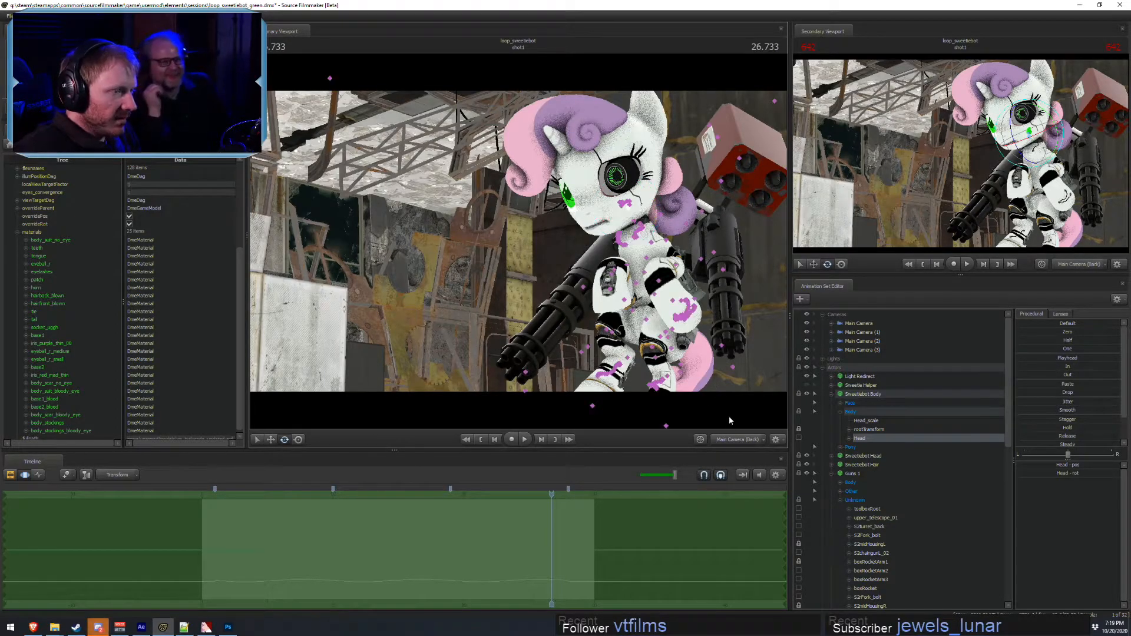
left_click(736, 440)
left_click_drag(666, 330, 530, 339, "alt")
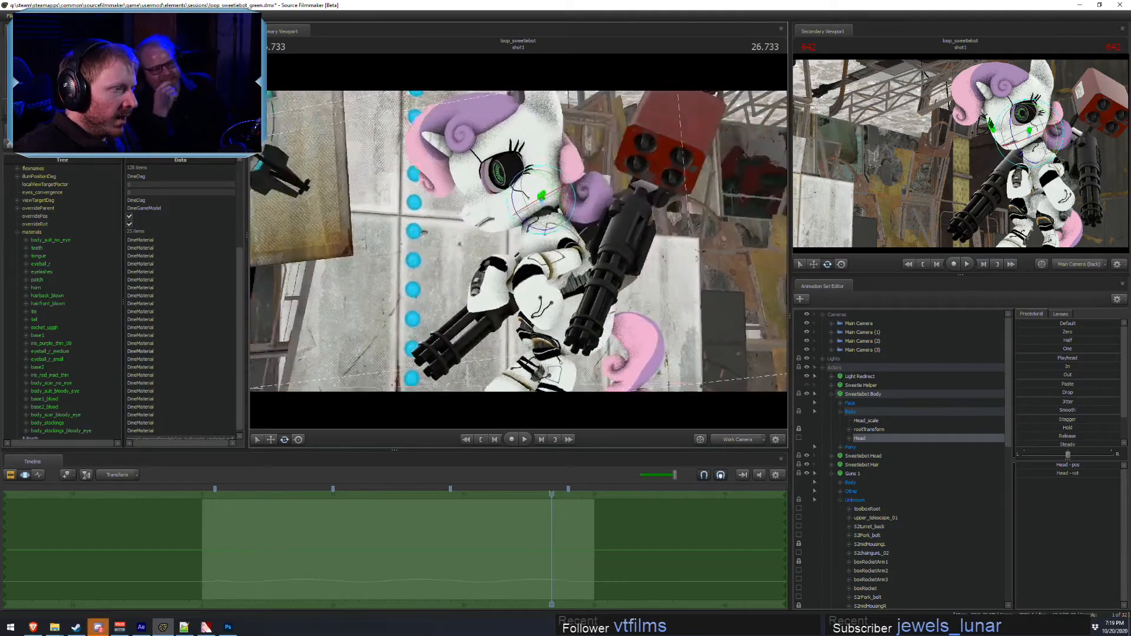
left_click_drag(581, 256, 558, 274, "alt")
key("ctrl")
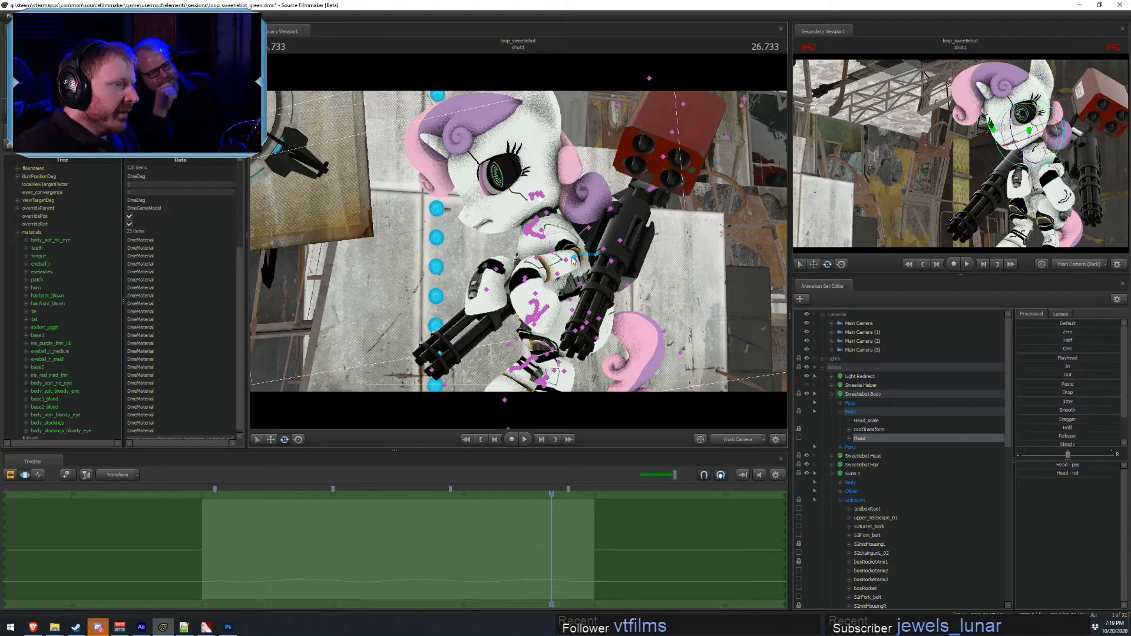
left_click(573, 258)
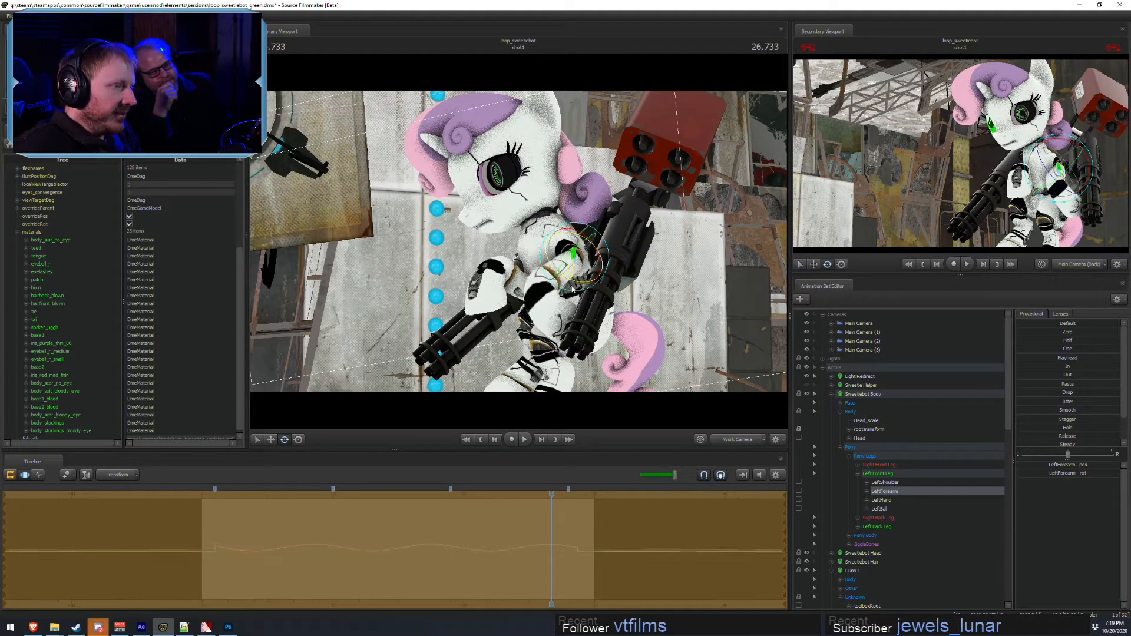
left_click_drag(573, 289, 561, 289)
left_click(752, 439)
left_click(681, 382)
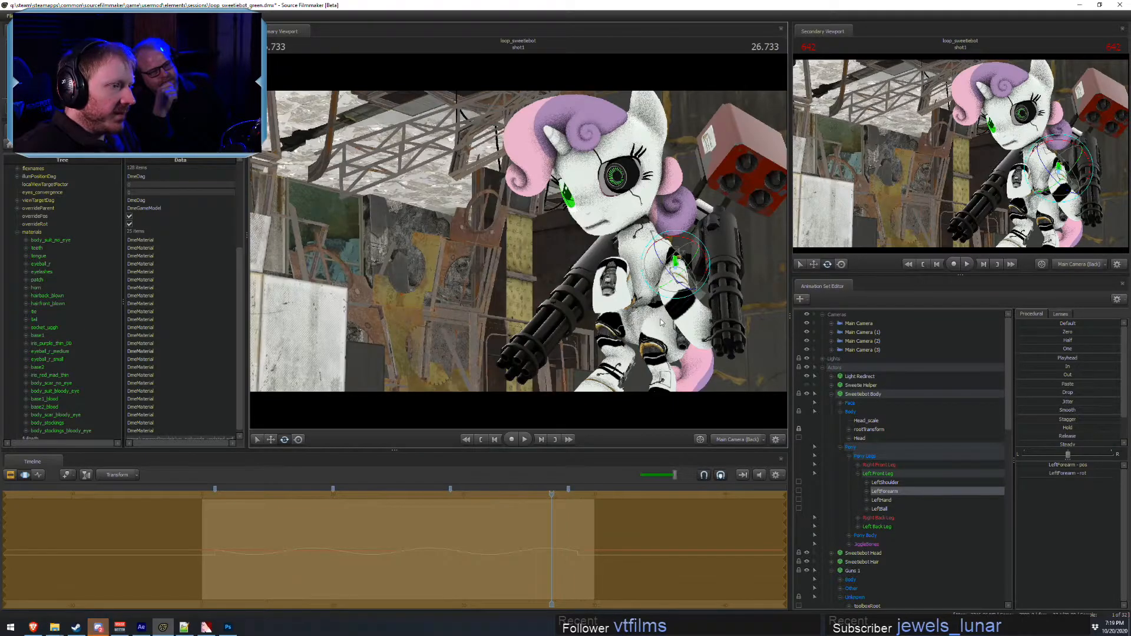
left_click_drag(690, 243, 694, 246)
- Repose the right front leg using its RightShoulder and RightHand bones
key("ctrl")
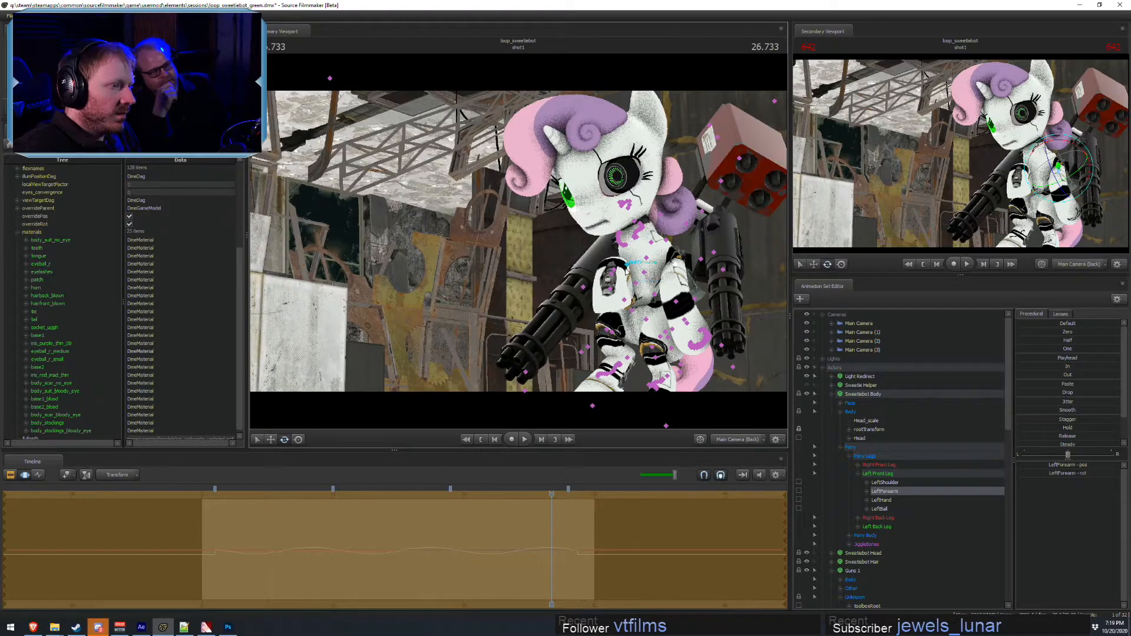
left_click(628, 266, "ctrl")
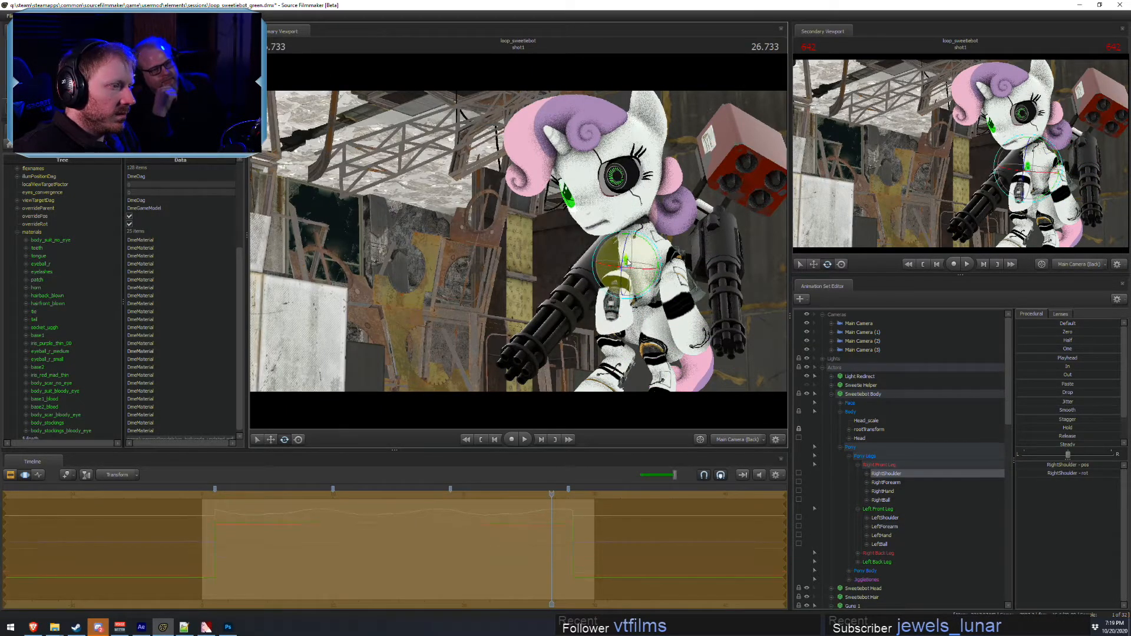
key("ctrl")
left_click(610, 283, "ctrl")
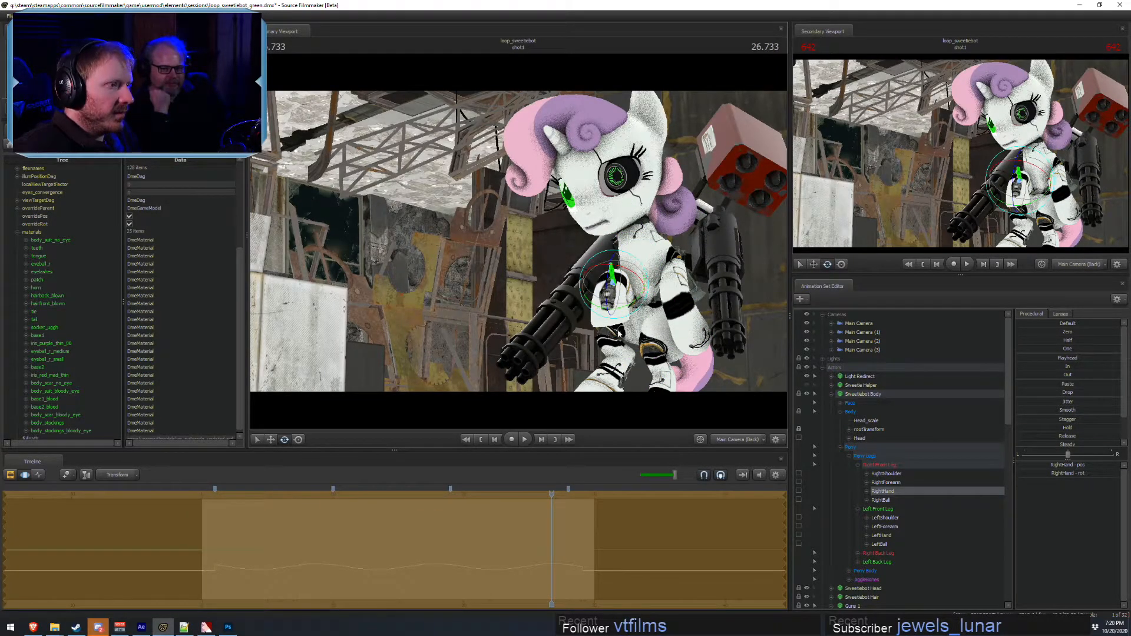
key("ctrl")
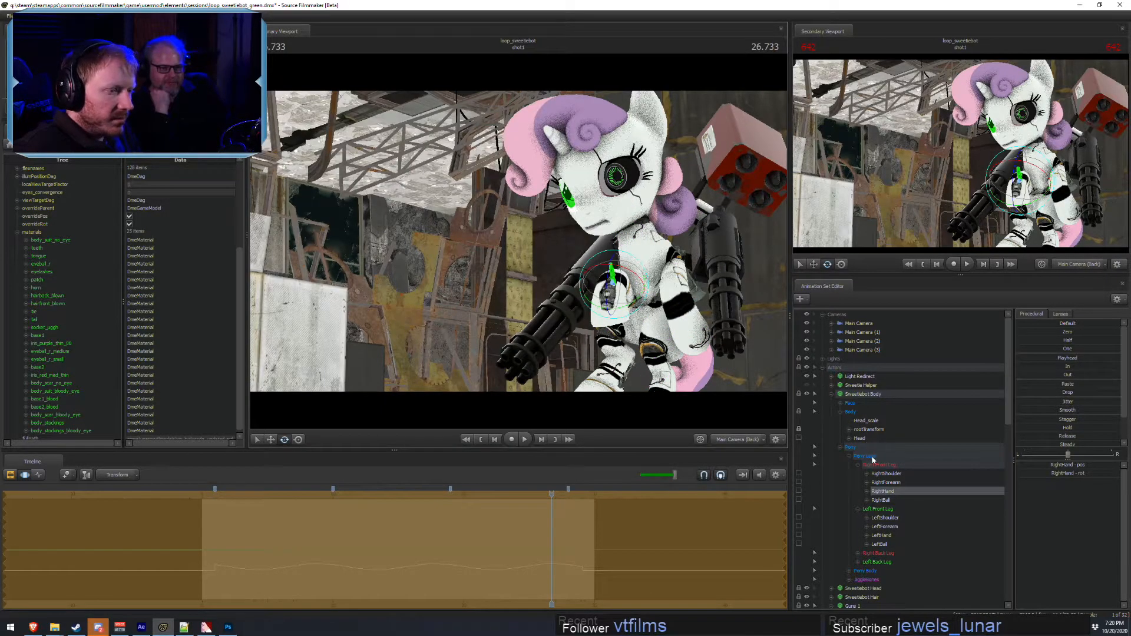
- Expand the back leg groups and rotate the RightThigh and RightLeg2 bones to repose the right back leg
scroll(874, 461, "down", 2)
left_click(858, 412)
left_click(858, 421)
left_click(858, 429)
left_click(858, 473)
left_click(883, 438)
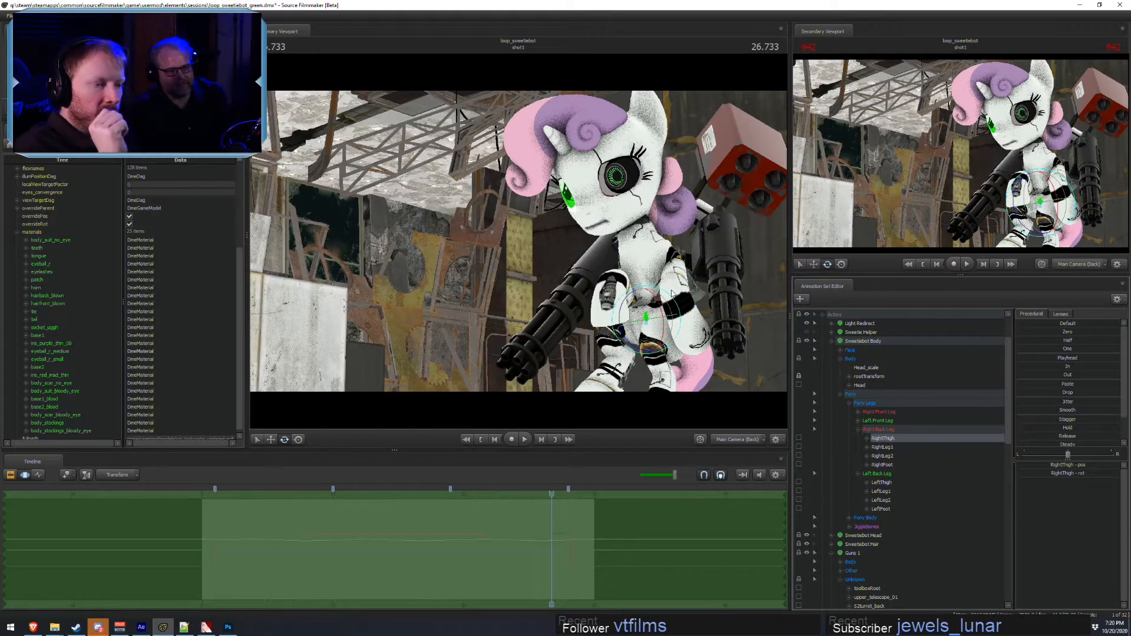
key("ctrl")
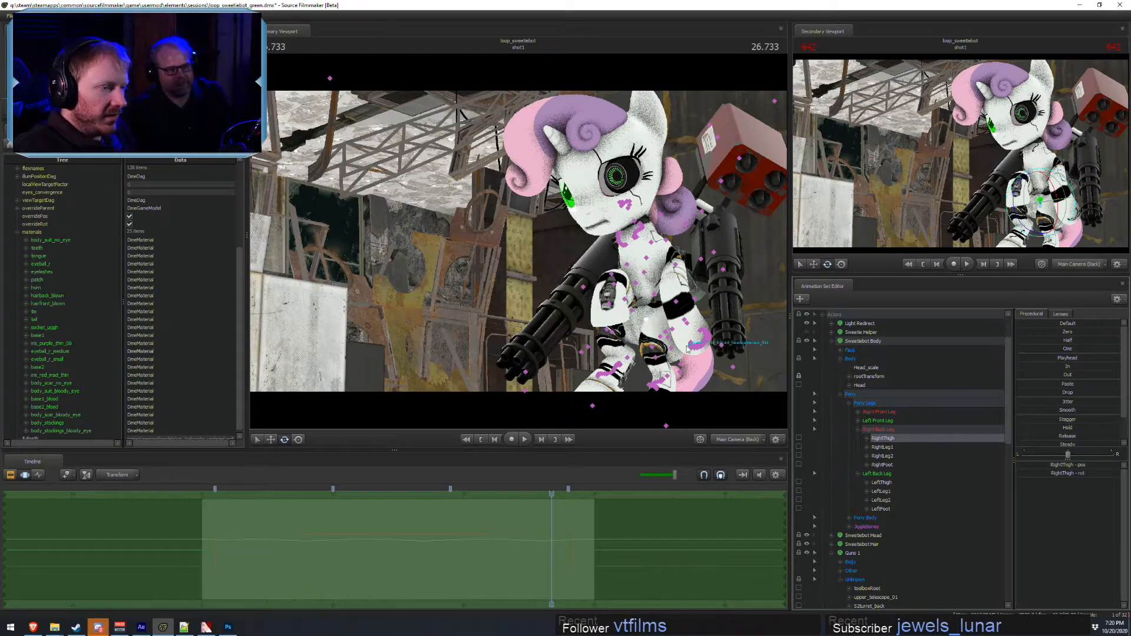
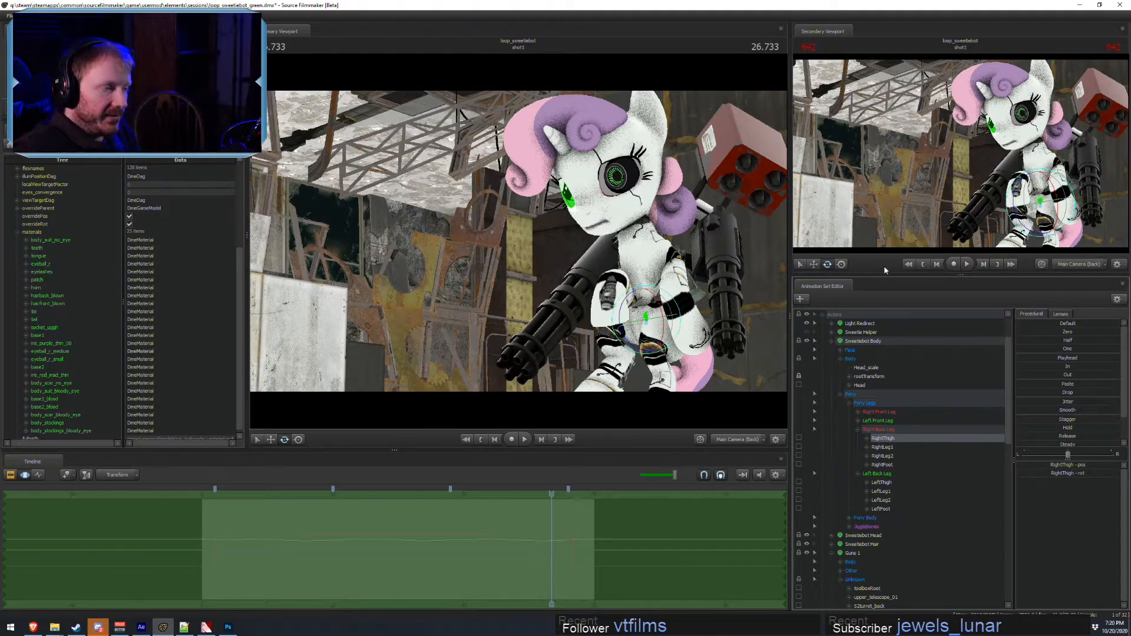
left_click_drag(629, 302, 628, 352)
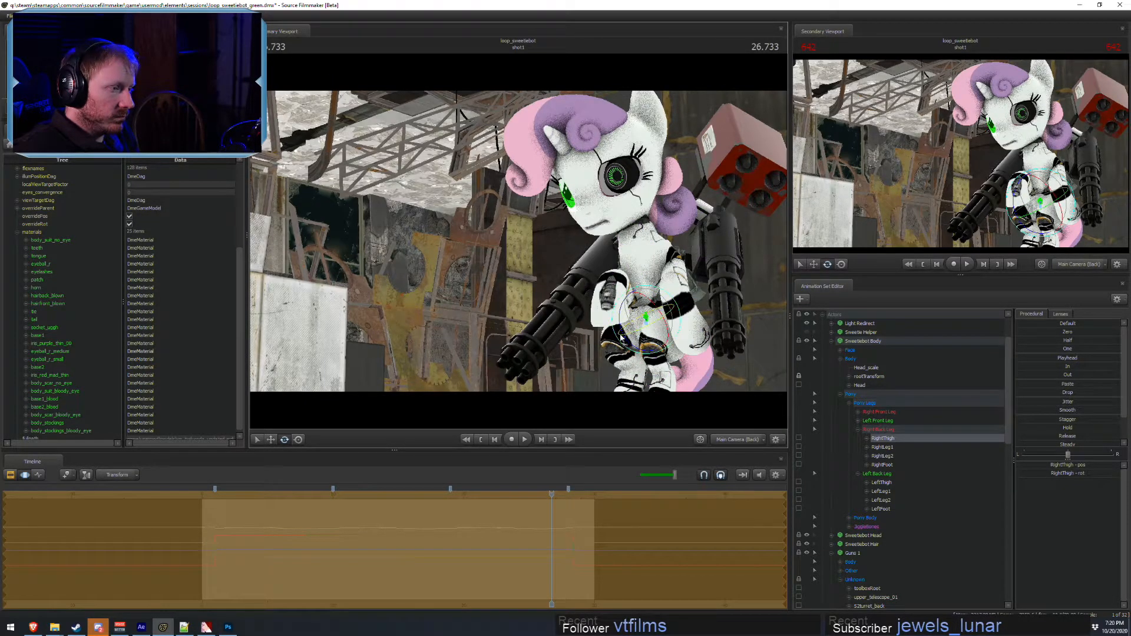
left_click(633, 370)
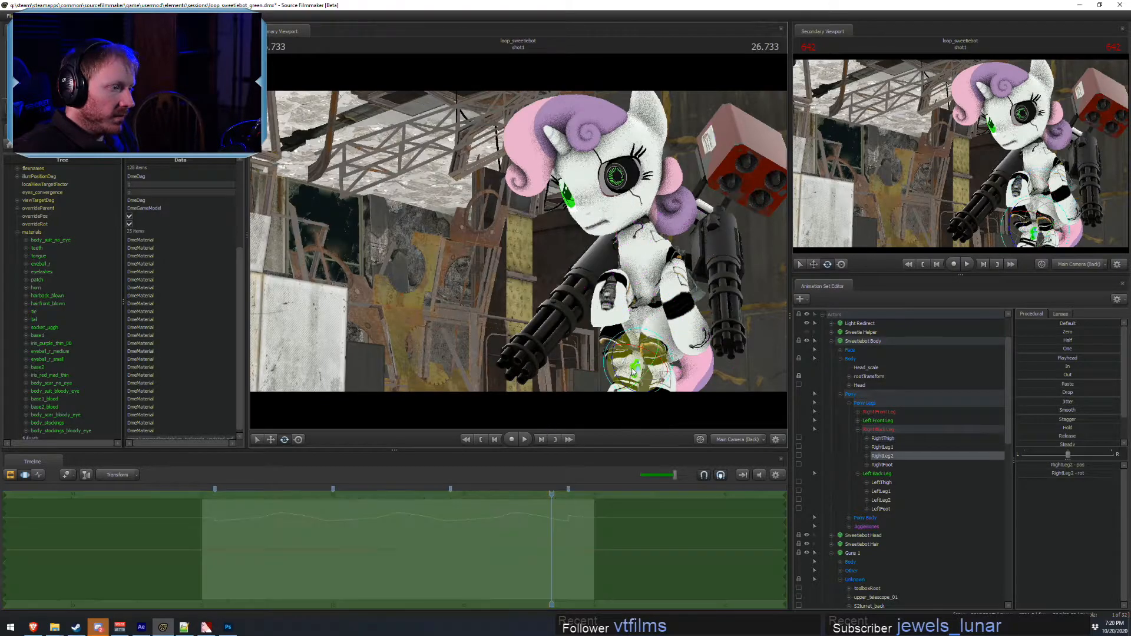
left_click_drag(611, 361, 614, 366)
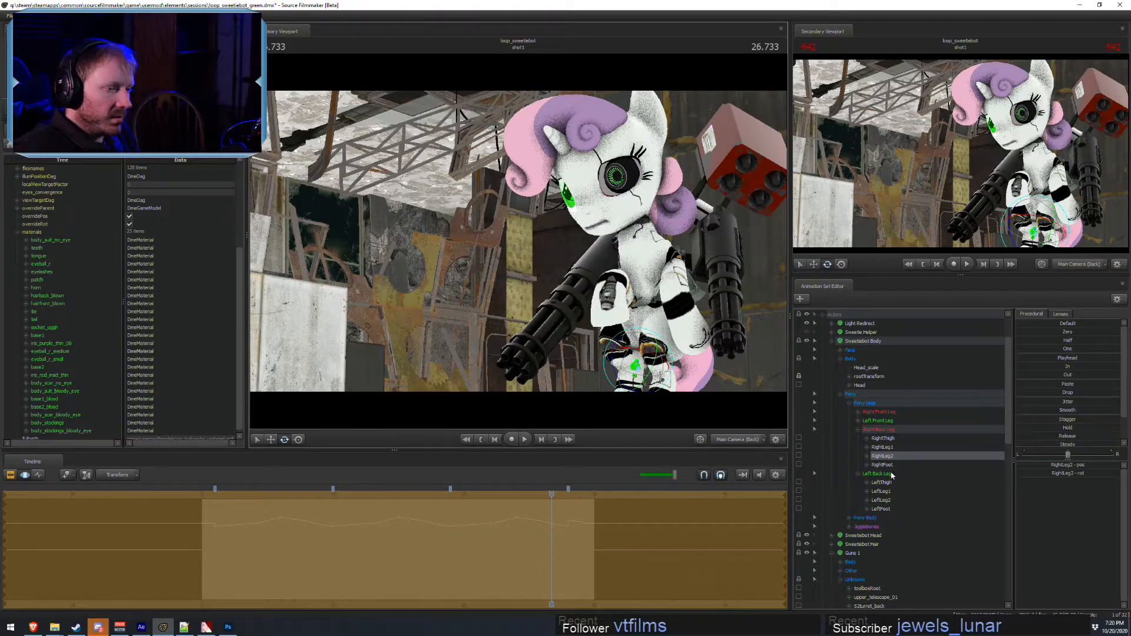
- Rotate the LeftThigh bone to repose the left back leg
left_click(882, 482)
left_click_drag(645, 333, 655, 334)
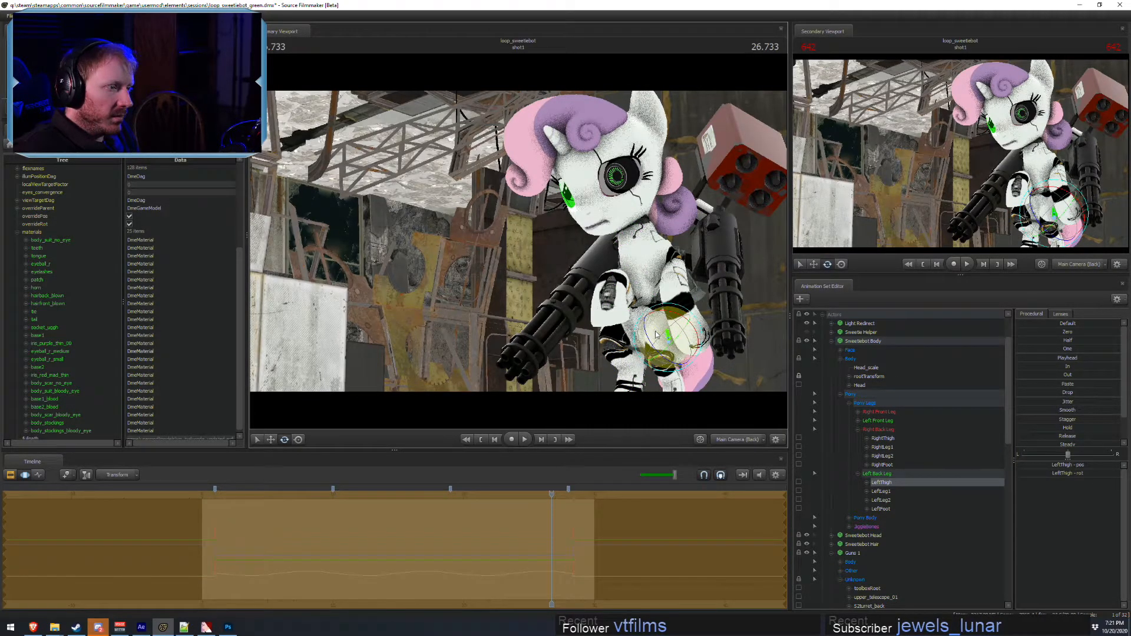
key("ctrl")
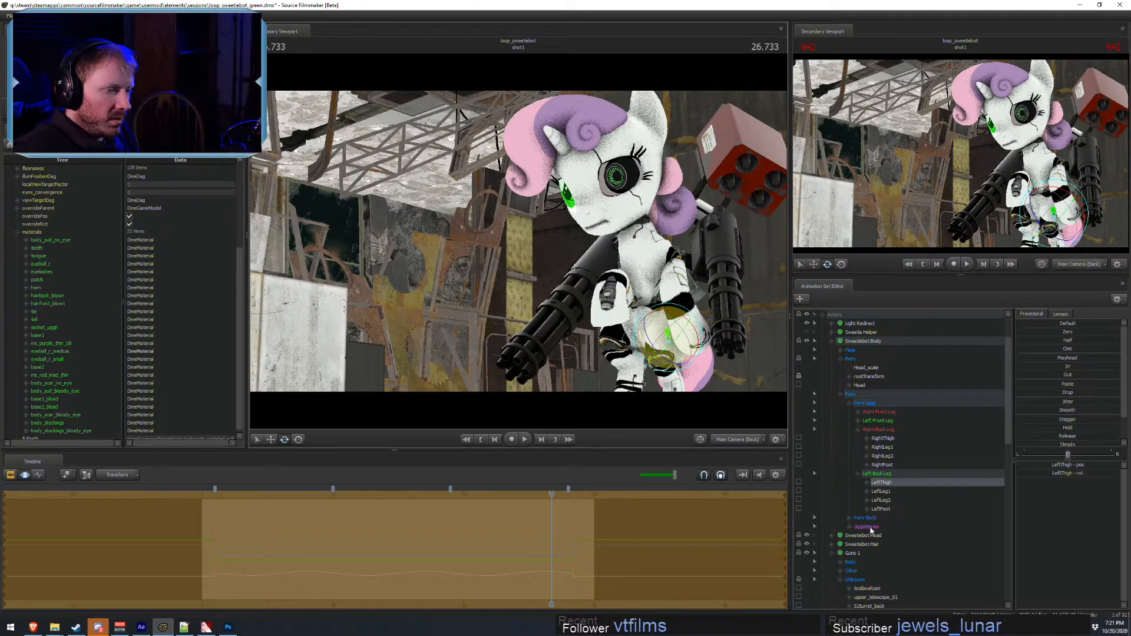
- Select the Pelvis bone in the Pony Body group and make the timeline area taller
left_click(850, 518)
left_click(874, 536)
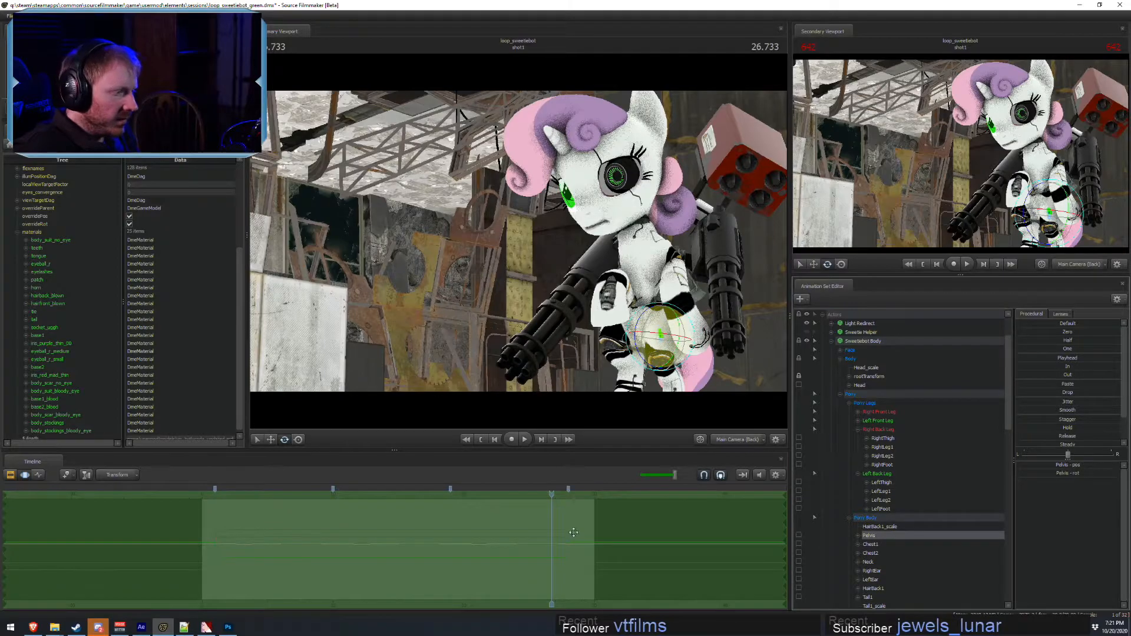
left_click_drag(436, 452, 463, 281)
- Try rotating the Pelvis bone, and undo the rotation
left_click_drag(592, 239, 600, 236)
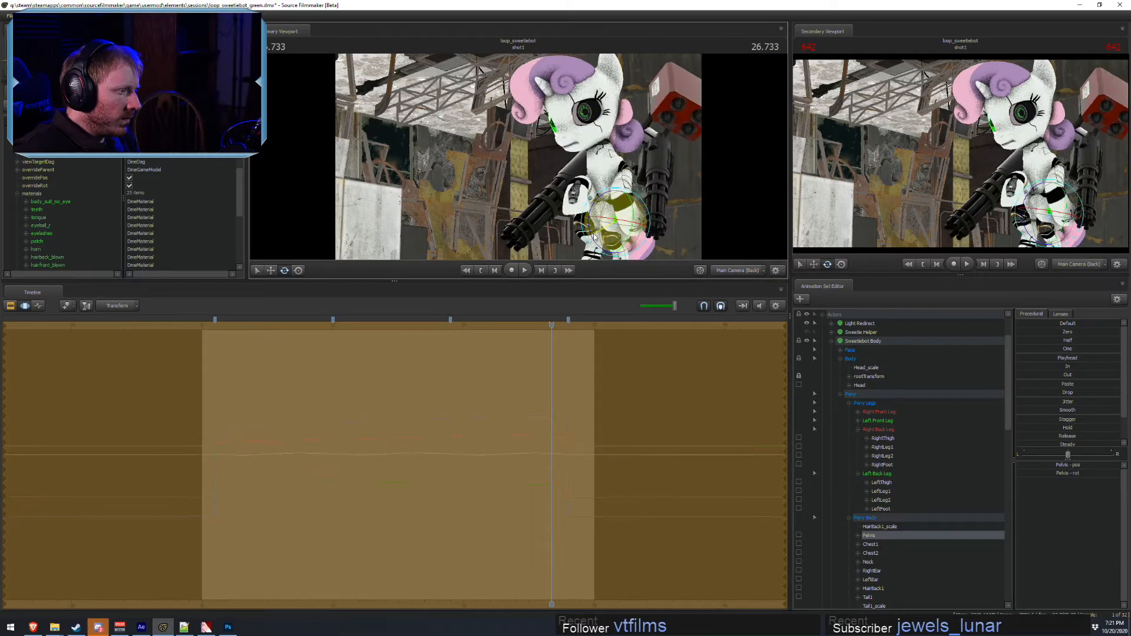
key("ctrl+z")
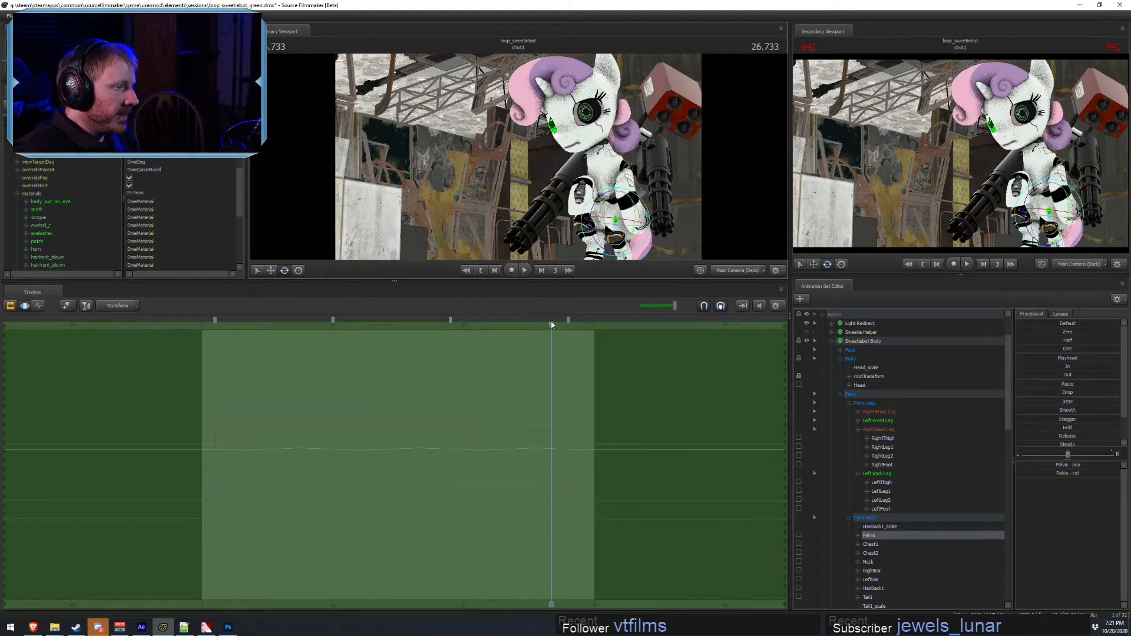
- Set the Motion Editor time selection to span from about 0.945 to about 27.987
left_click_drag(551, 323, 460, 339)
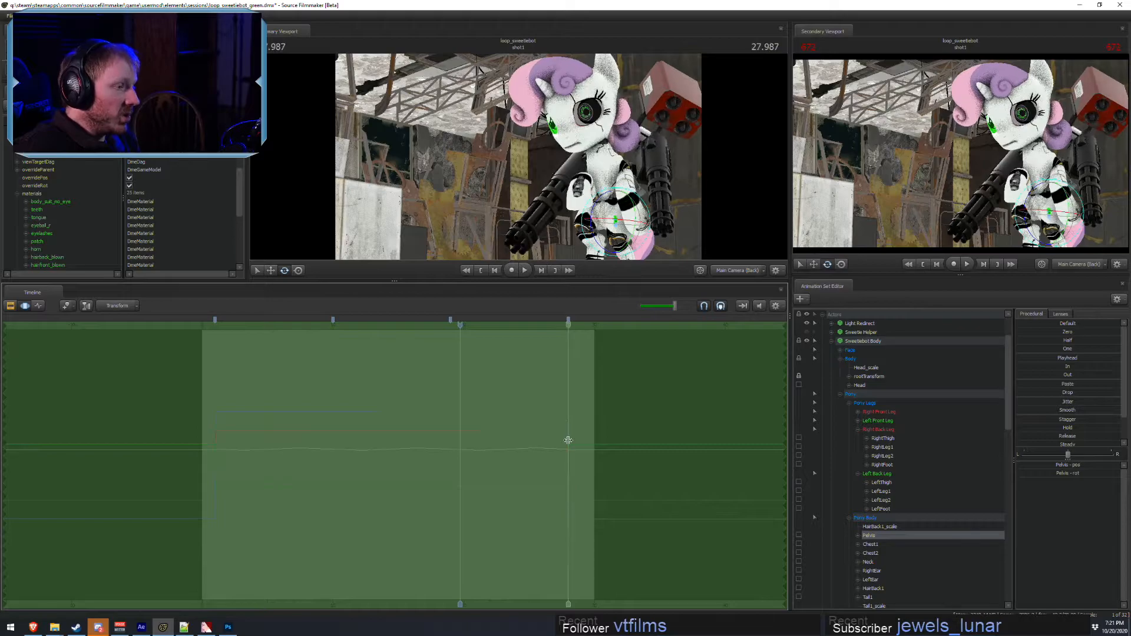
left_click(568, 440, "shift")
left_click_drag(568, 440, 215, 440, "shift")
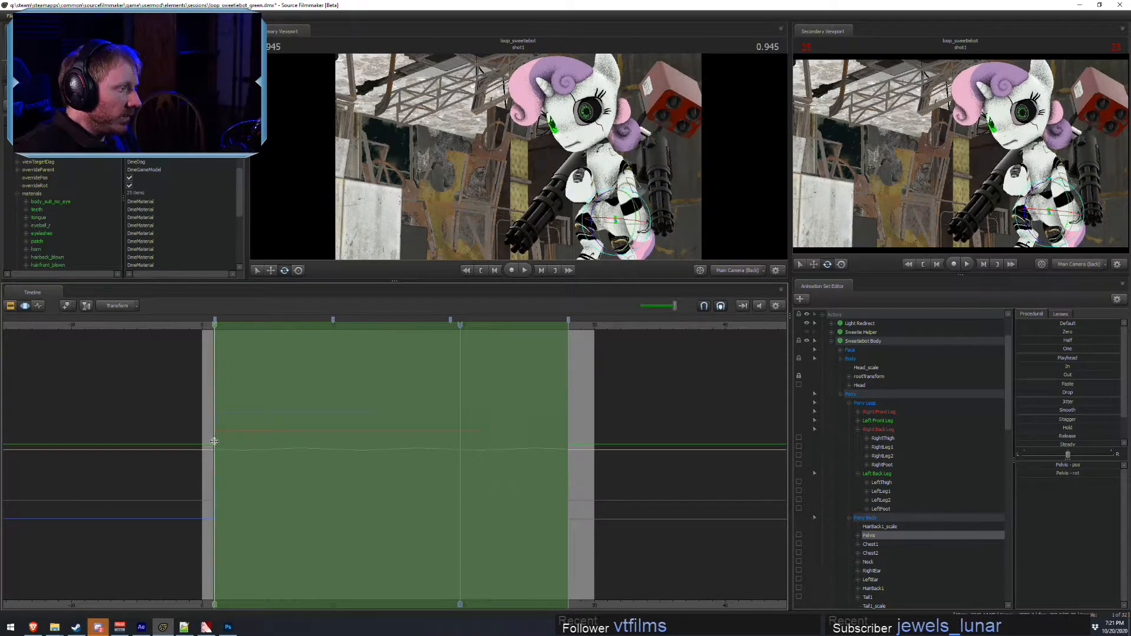
- Select the Sweetiebot Body's rootTransform with the time selection extended over the whole shot, and frame the feet
scroll(286, 432, "up", 3)
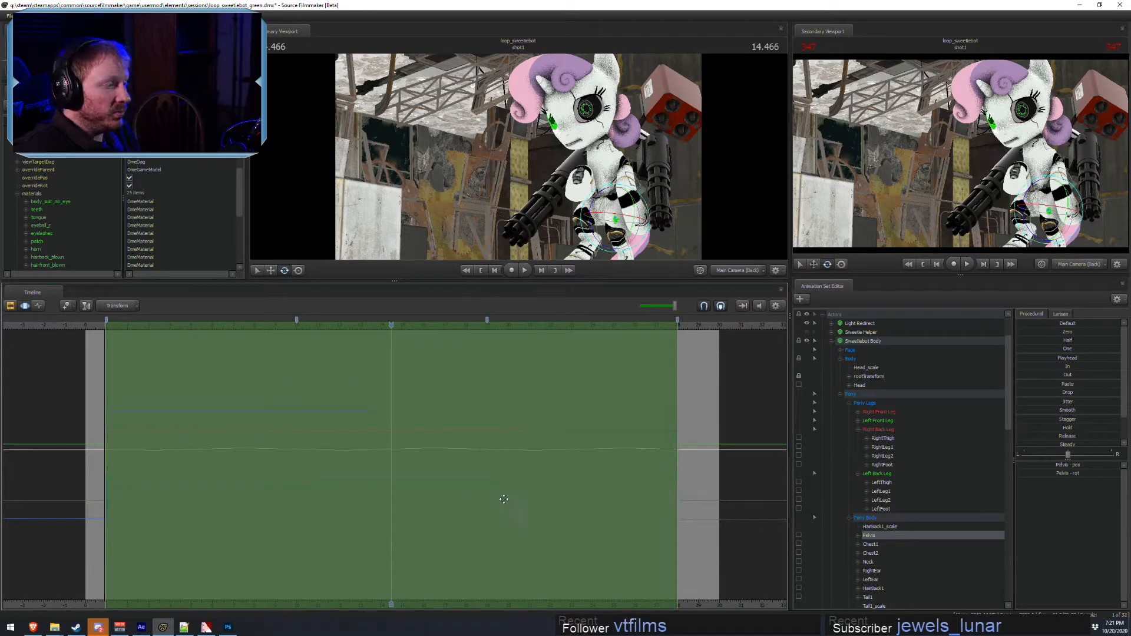
left_click(870, 377)
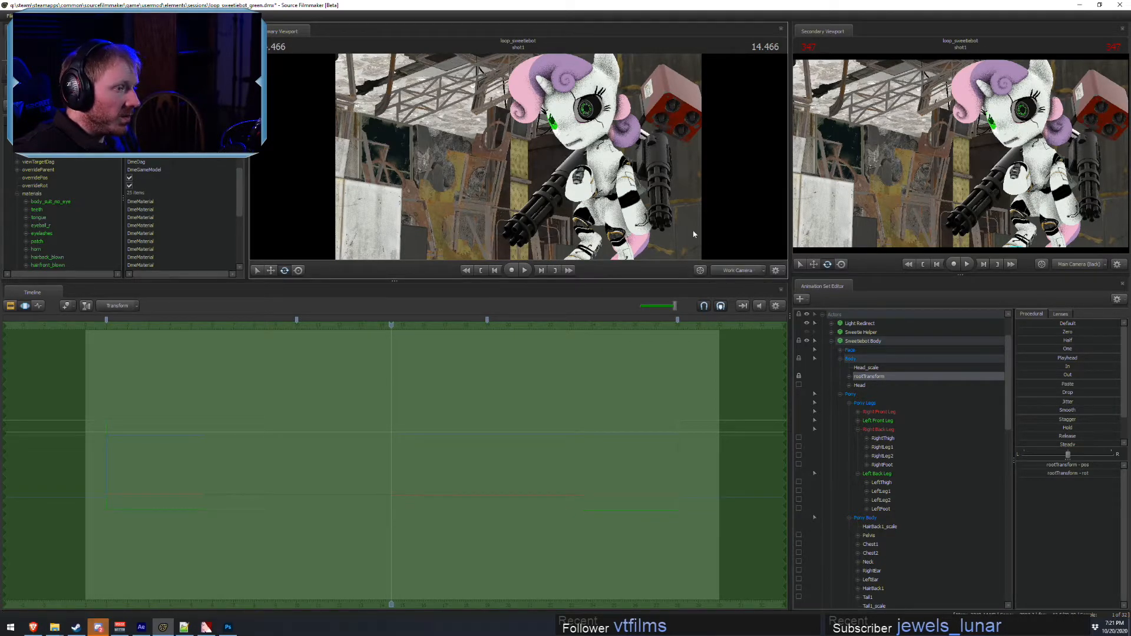
left_click_drag(595, 183, 607, 233)
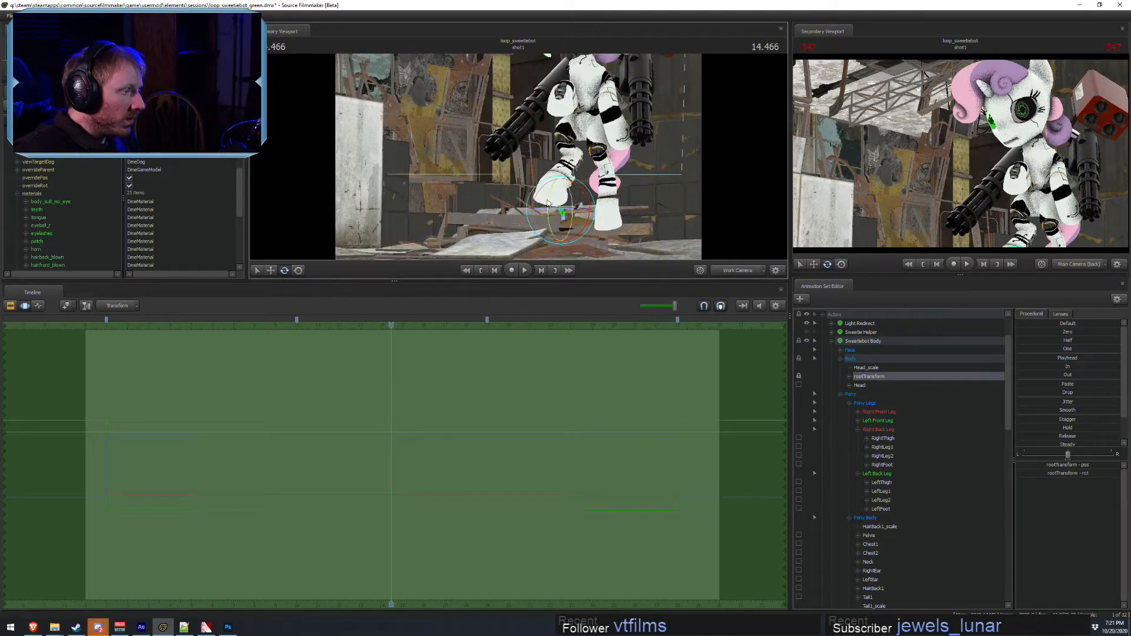
- Try rotating rootTransform slightly, and undo the rotation
left_click(548, 203)
left_click_drag(548, 203, 548, 206)
key("ctrl+z")
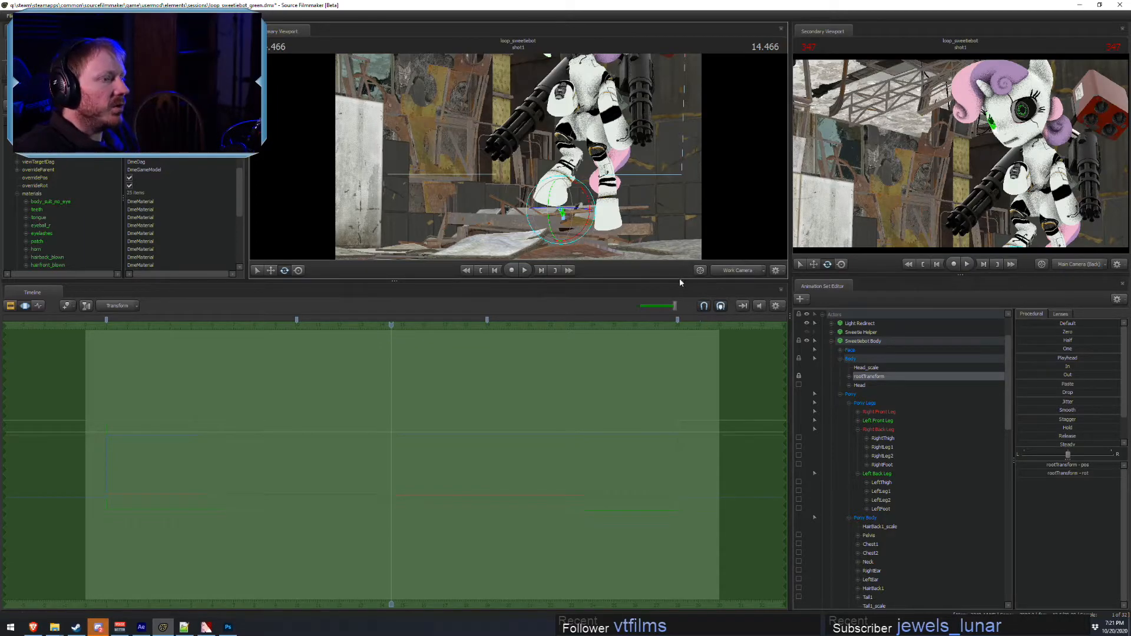
- Enlarge the primary viewport and rotate rootTransform slightly to adjust the tilt of the whole body
left_click_drag(678, 289, 677, 415)
key("space")
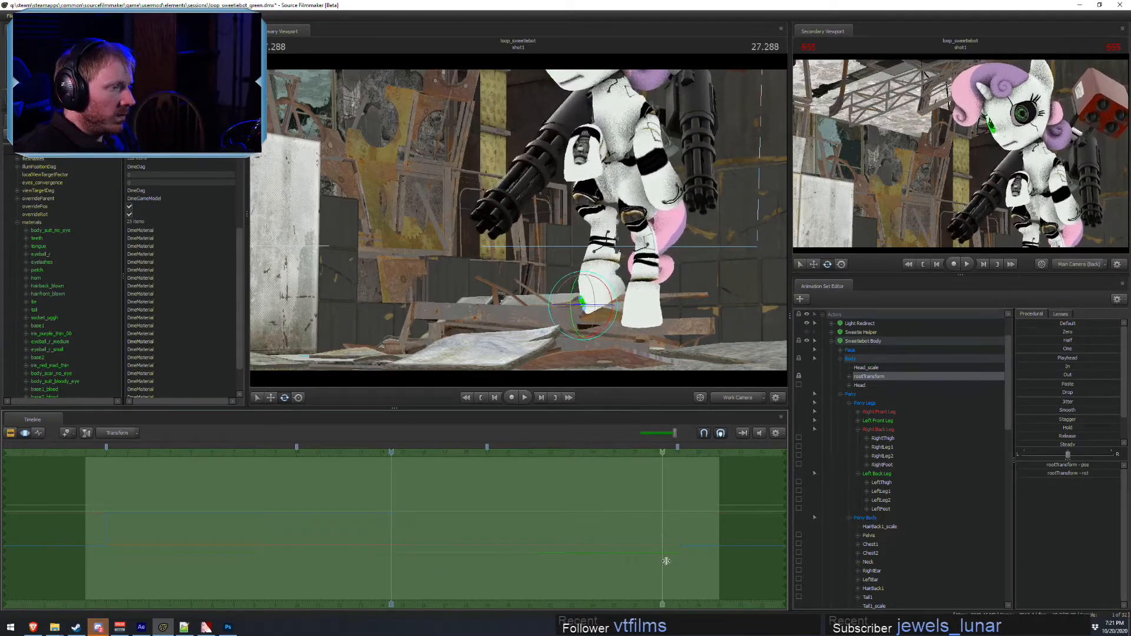
left_click_drag(570, 304, 569, 311)
key("shift")
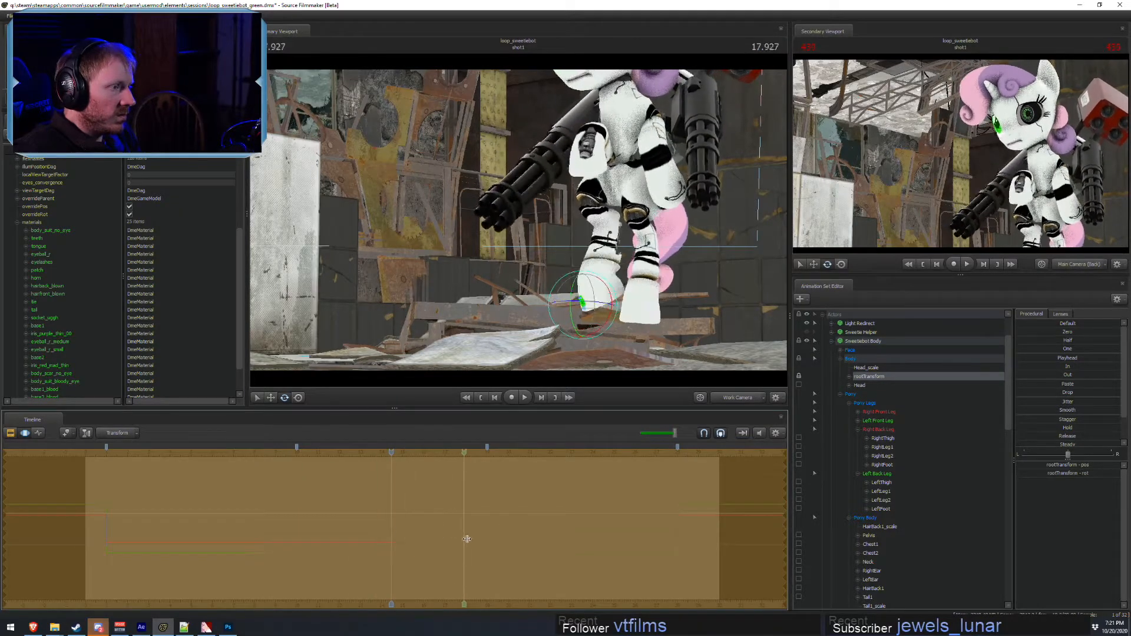
- View the character from the side with the work camera and move rootTransform to reposition the body
left_click(733, 397)
left_click(733, 397)
left_click_drag(595, 259, 513, 298)
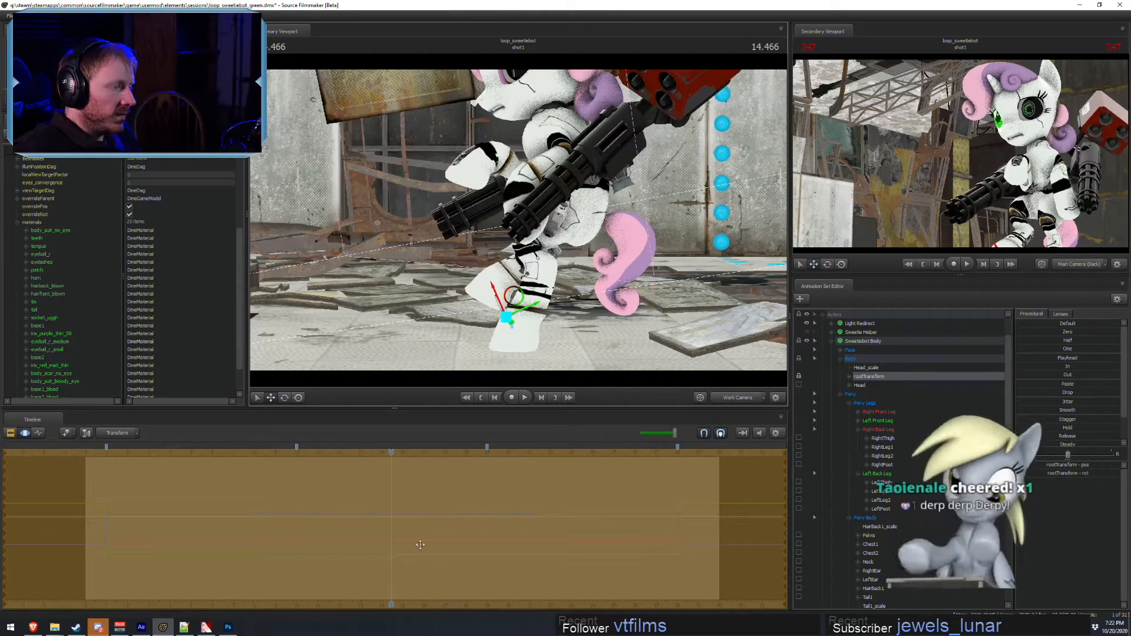
key("shift")
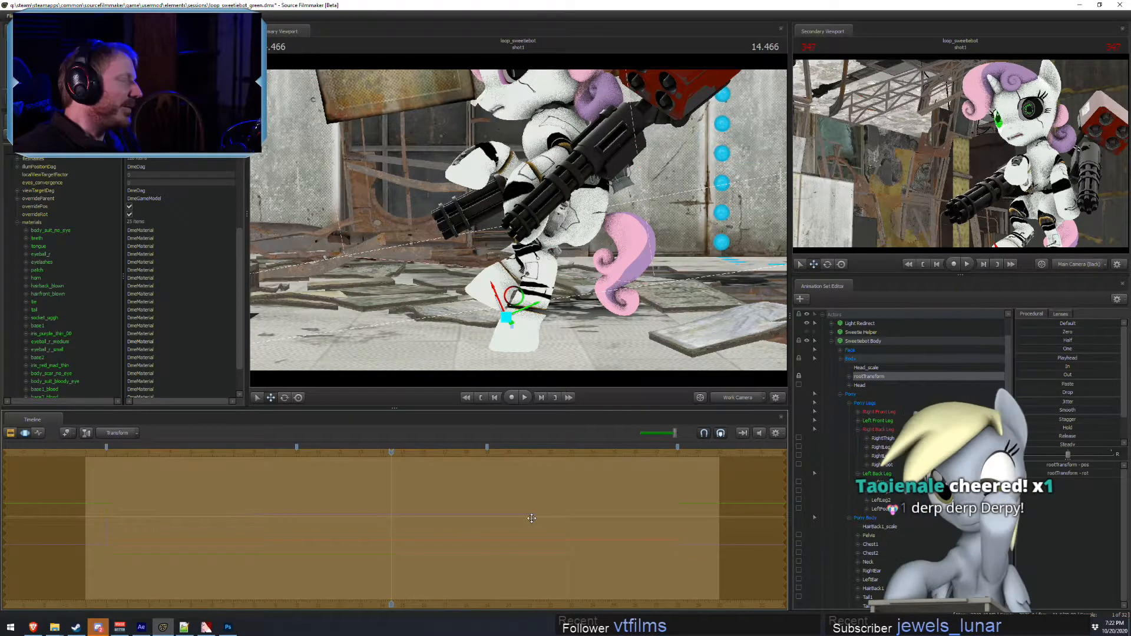
key("ctrl")
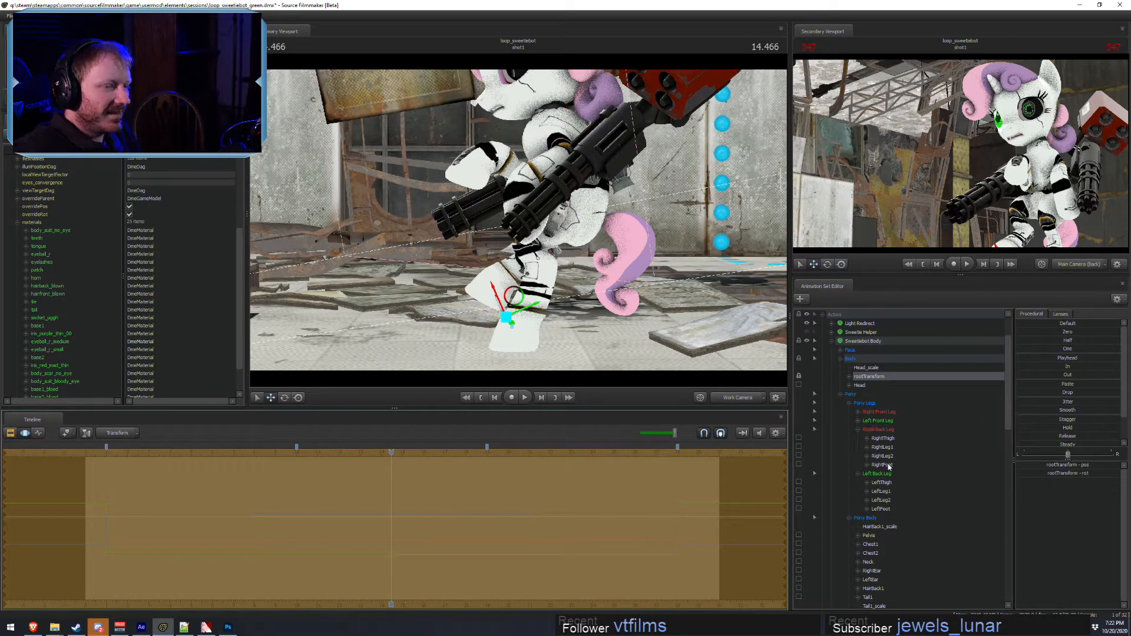
- Rotate the Chest1 bone to lean the upper body forward
scroll(906, 501, "down", 4)
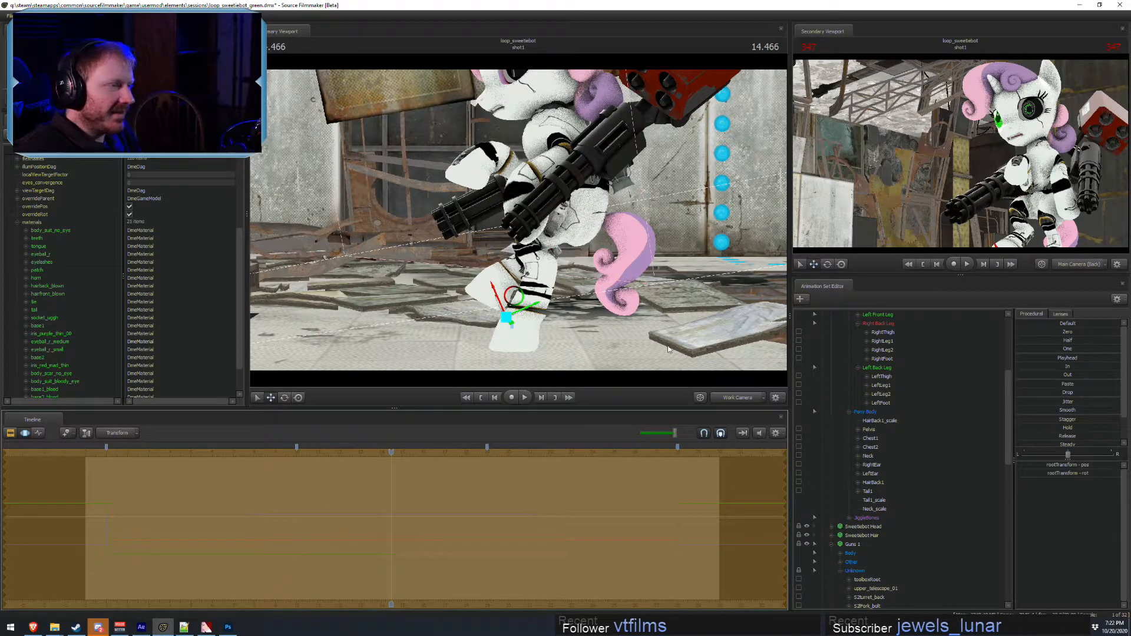
left_click(577, 152)
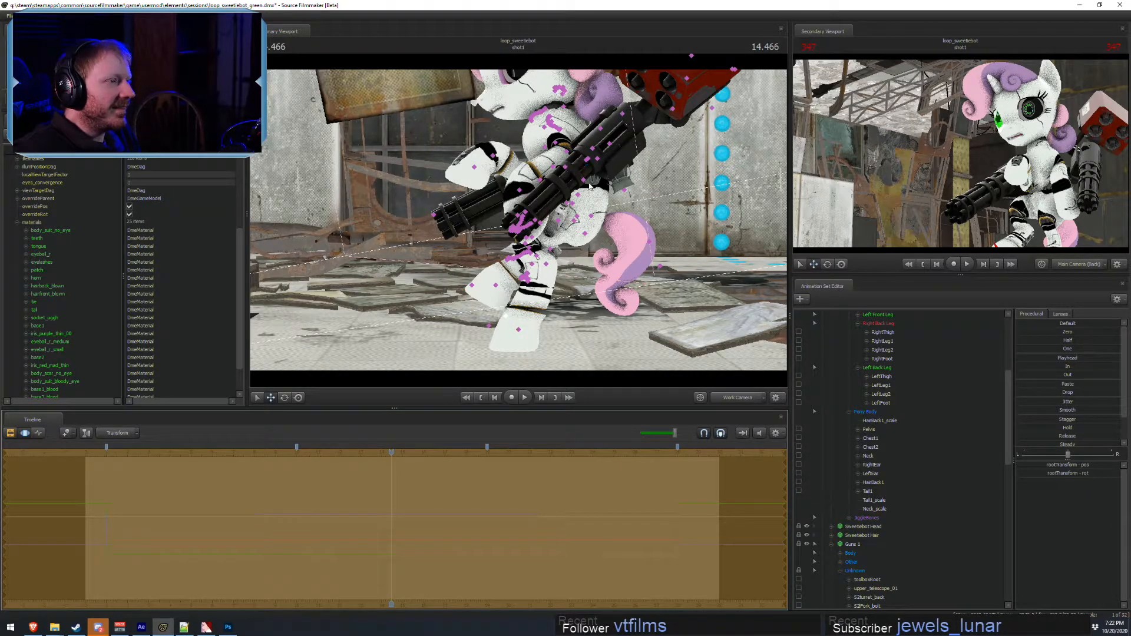
left_click(585, 184)
key("e")
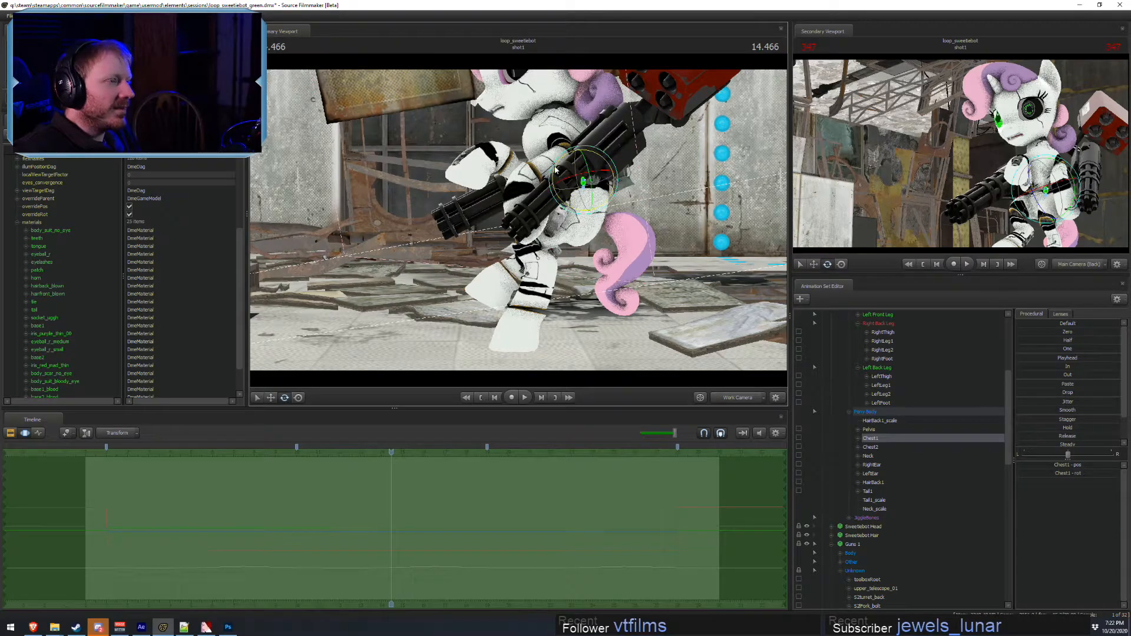
left_click_drag(556, 171, 556, 175)
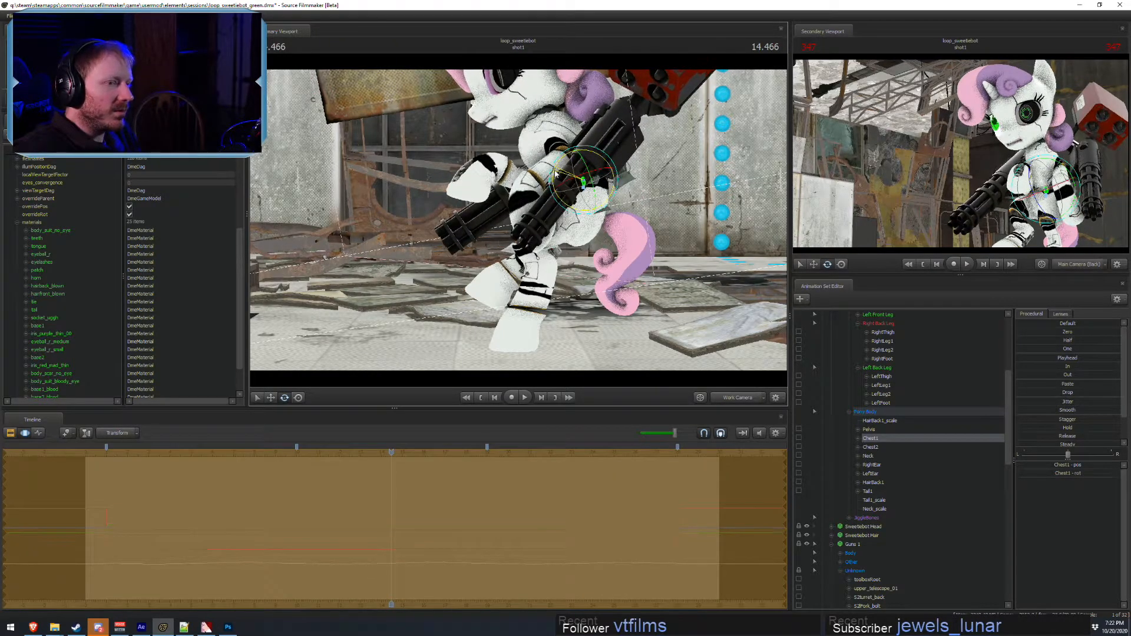
- Rotate the Chest2 bone to bend the chest further forward, and shift its position slightly
key("q")
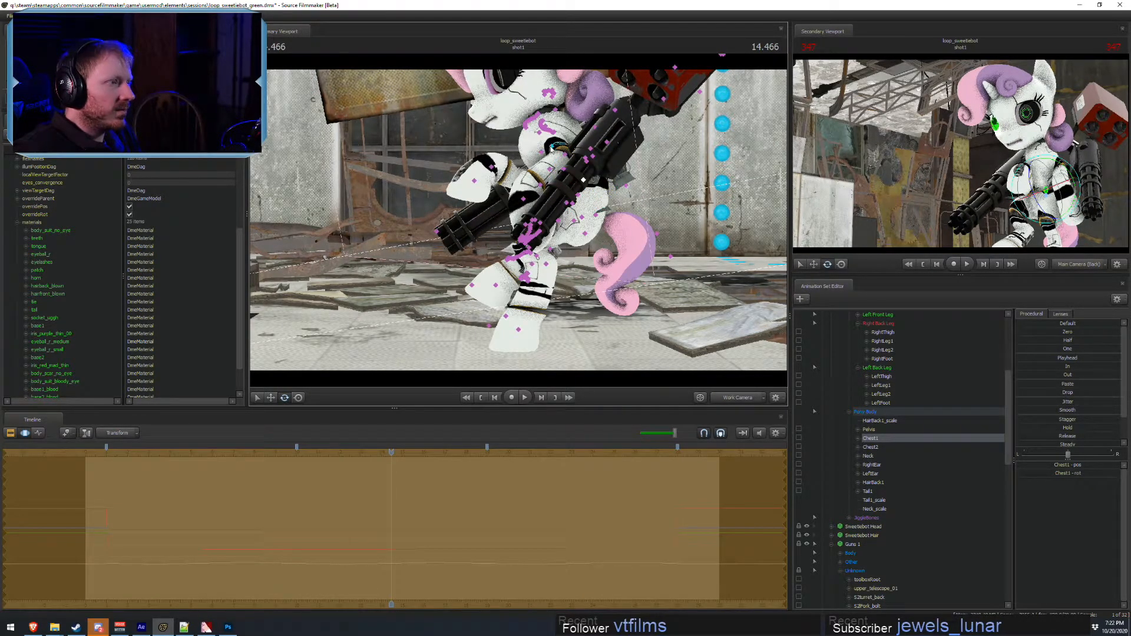
left_click(552, 148)
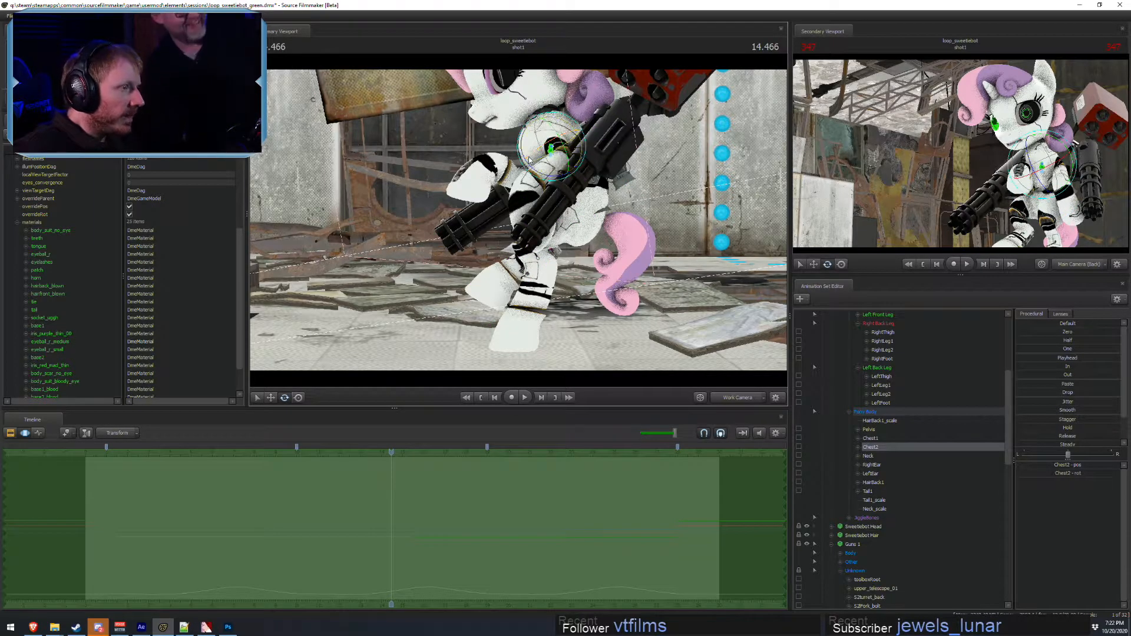
left_click_drag(528, 166, 528, 175)
key("w")
left_click_drag(561, 125, 557, 120)
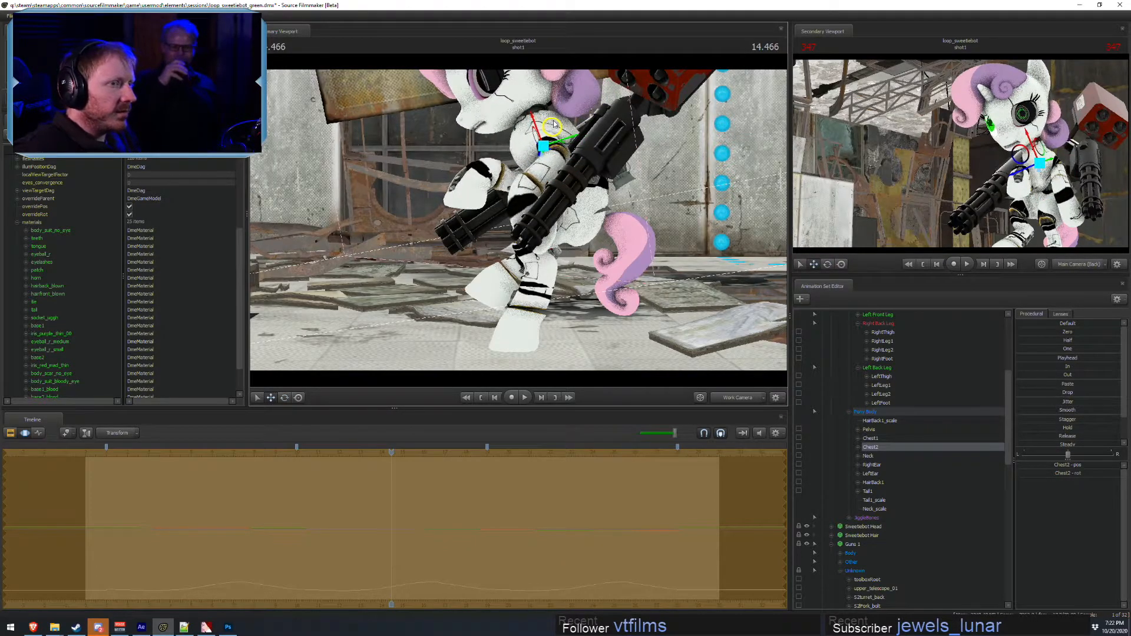
- Rotate the Neck bone in the side view to lift the head back up
key("F1")
key("F3")
left_click_drag(197, 516, 433, 549)
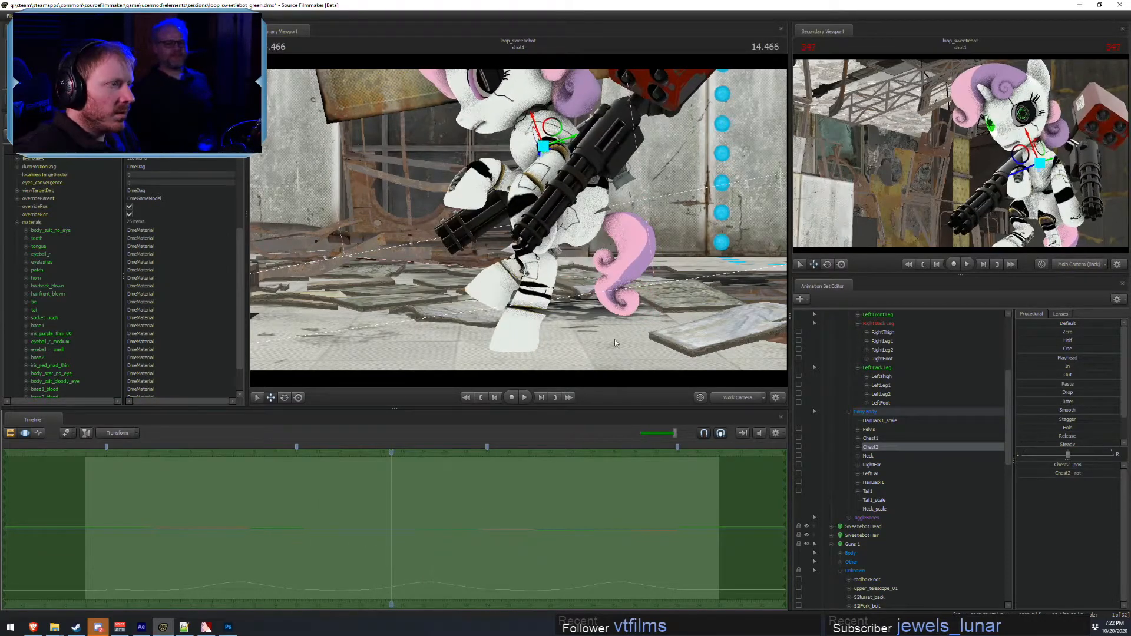
left_click_drag(551, 265, 519, 220)
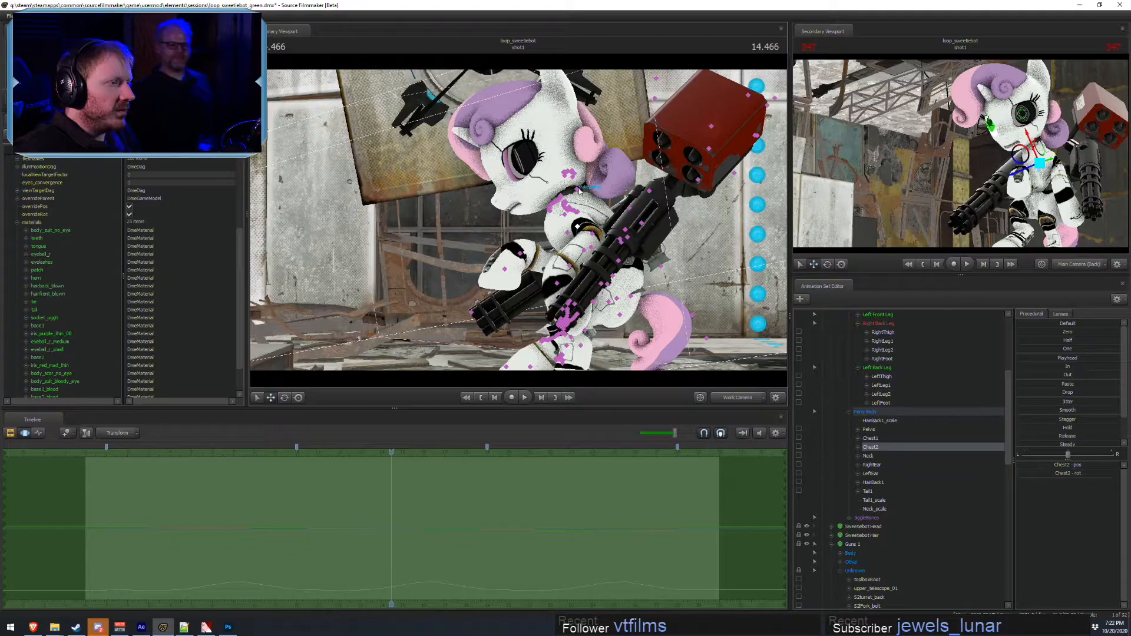
left_click(579, 190)
left_click(869, 456)
key("e")
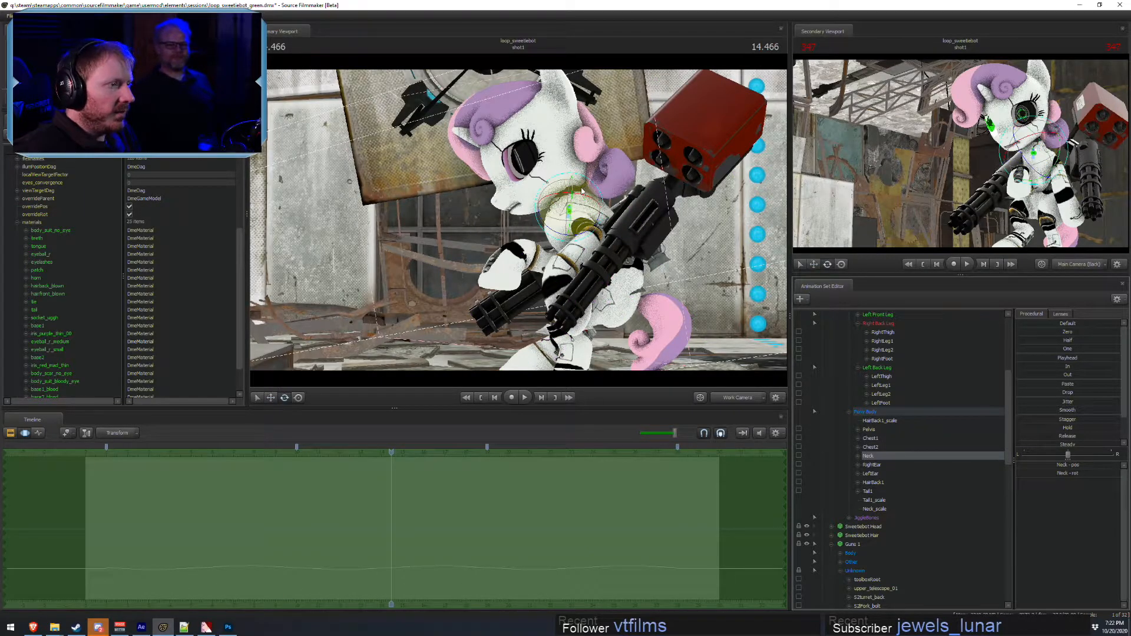
left_click_drag(547, 228, 680, 231)
- Check the pose through the main camera and rotate the Neck bone further to fine-tune the head's angle
key("F2")
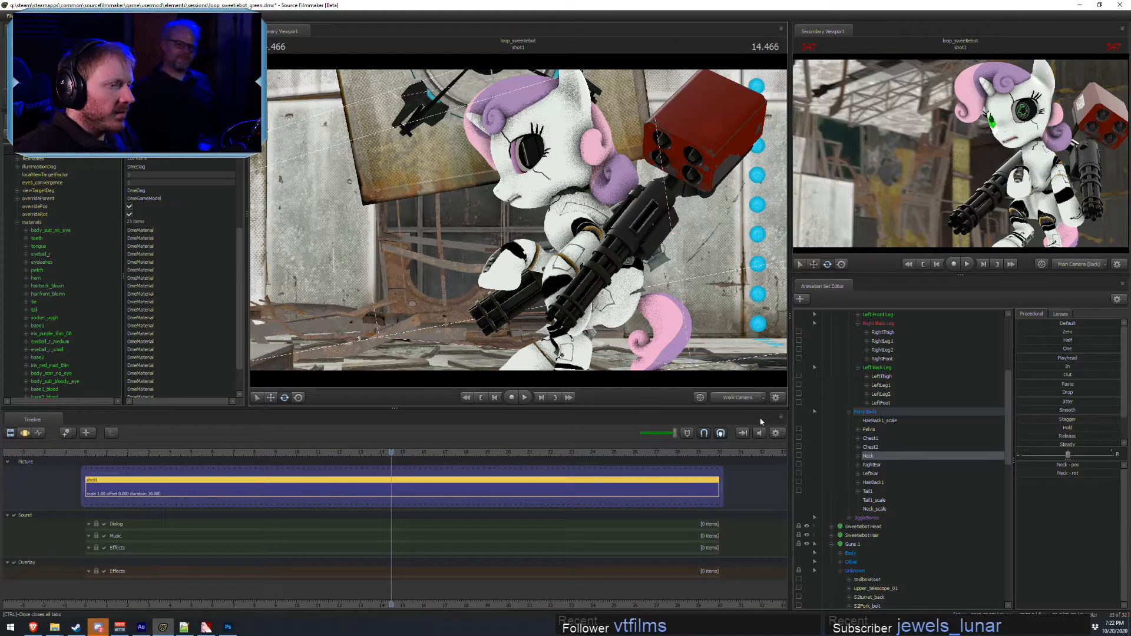
key("F4")
left_click(736, 399)
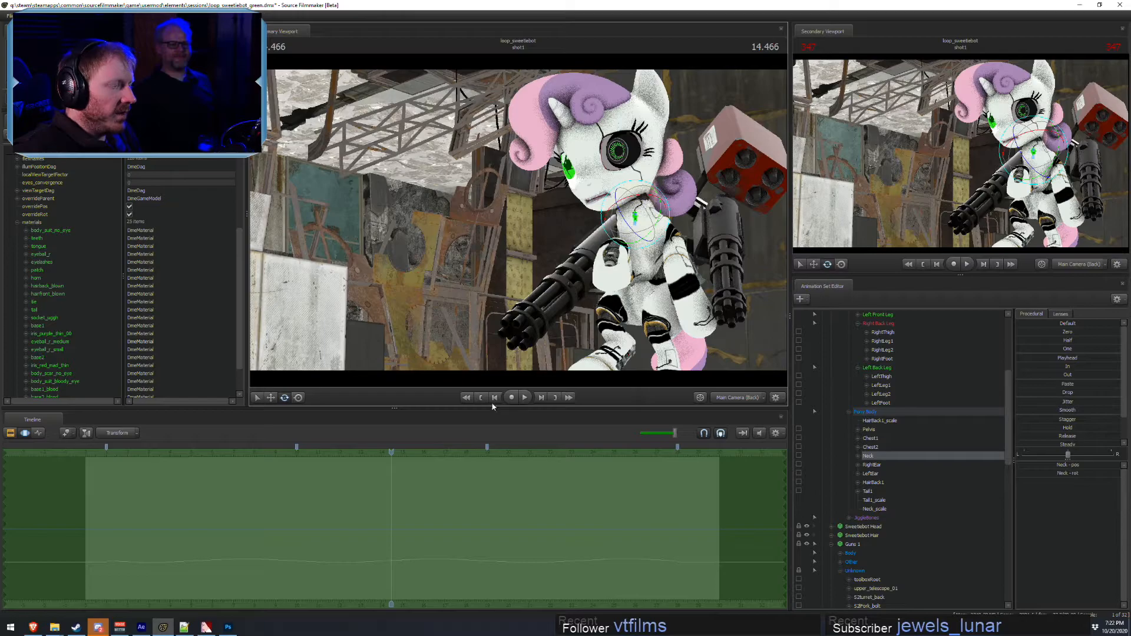
left_click_drag(233, 499, 258, 505)
key("space")
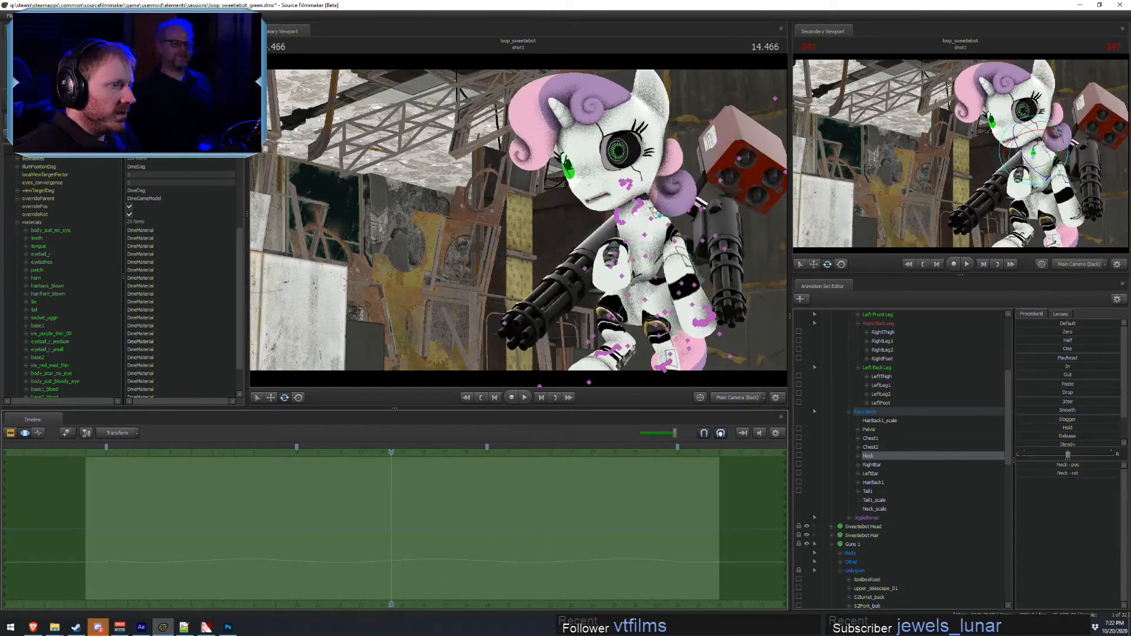
key("space")
left_click_drag(636, 218, 643, 209)
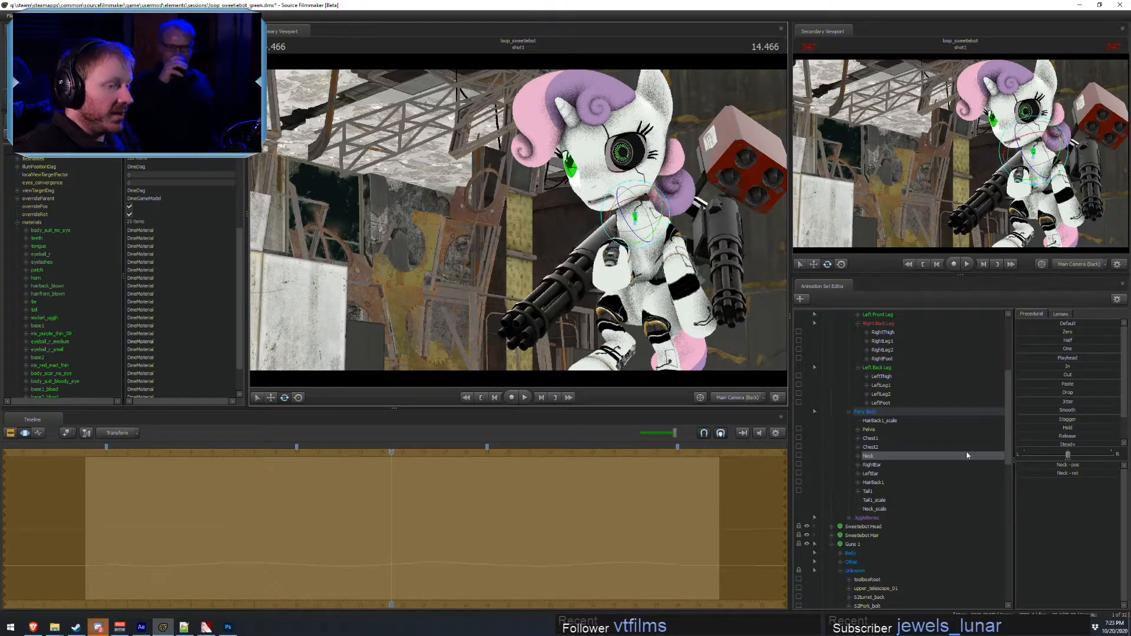
- Collapse Sweetiebot Body, expand the Face group of Sweetiebot Head, and select its Eyes control
scroll(883, 451, "up", 6)
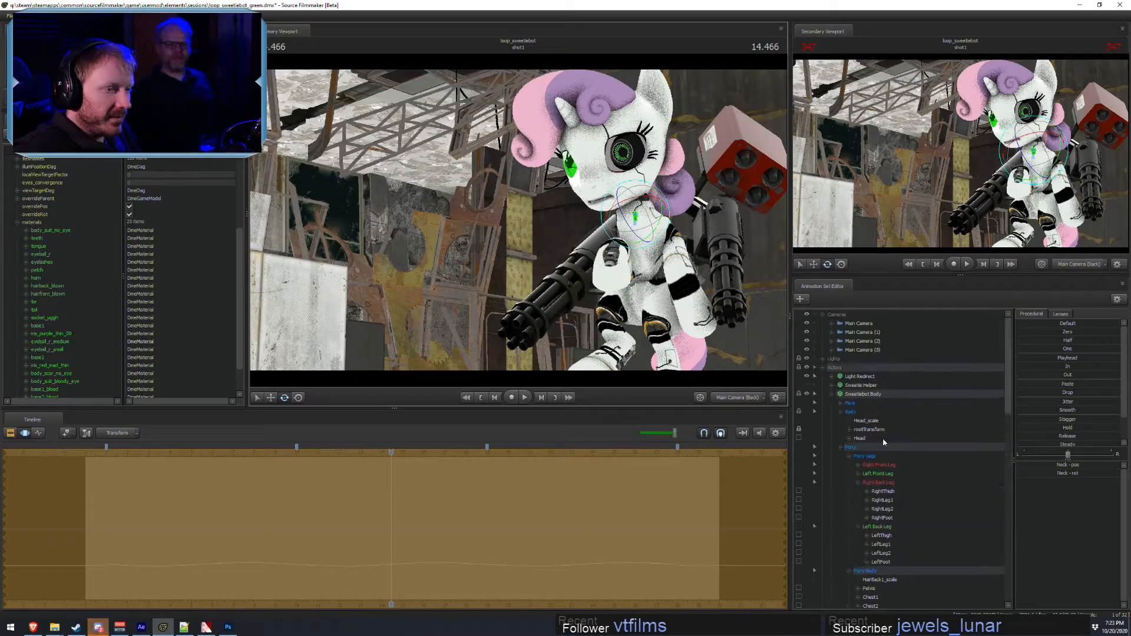
left_click(832, 394)
left_click(831, 403)
left_click(840, 412)
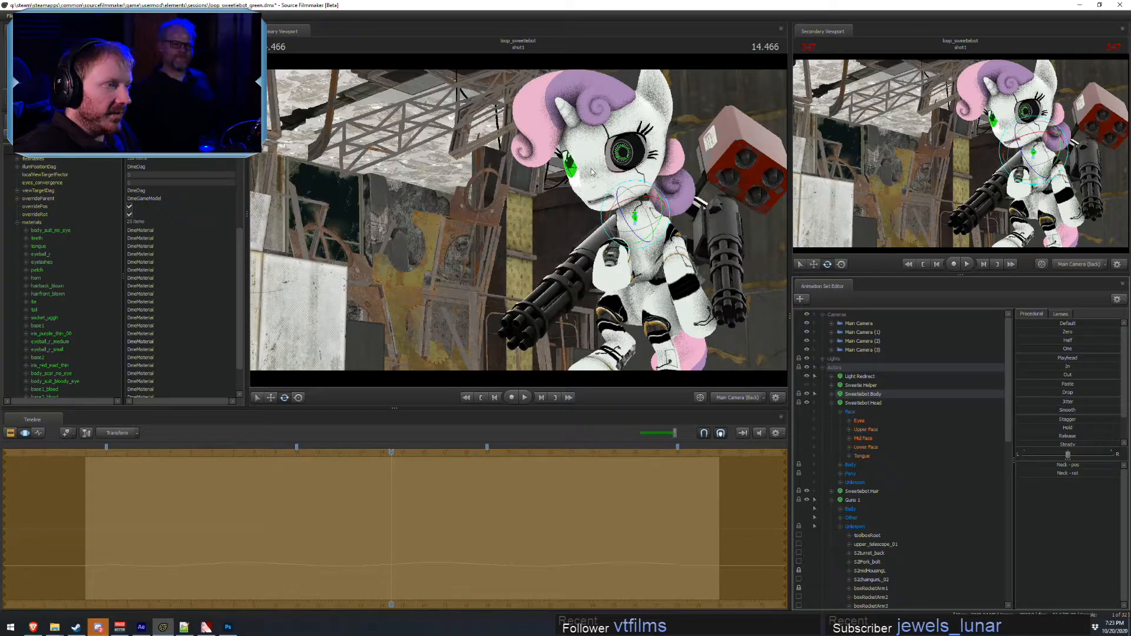
left_click(856, 422)
- Pull the work camera back from the character and move the eyes' view target lower
key("F2")
left_click(736, 398)
left_click_drag(695, 359, 660, 336)
key("s")
key("F3")
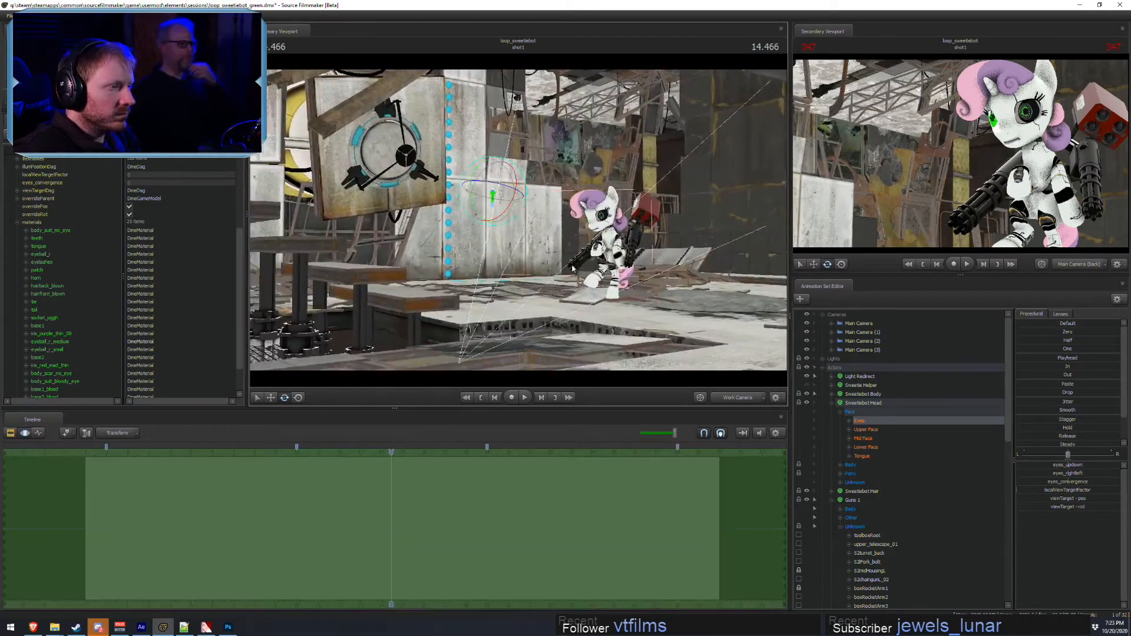
left_click_drag(488, 171, 491, 205)
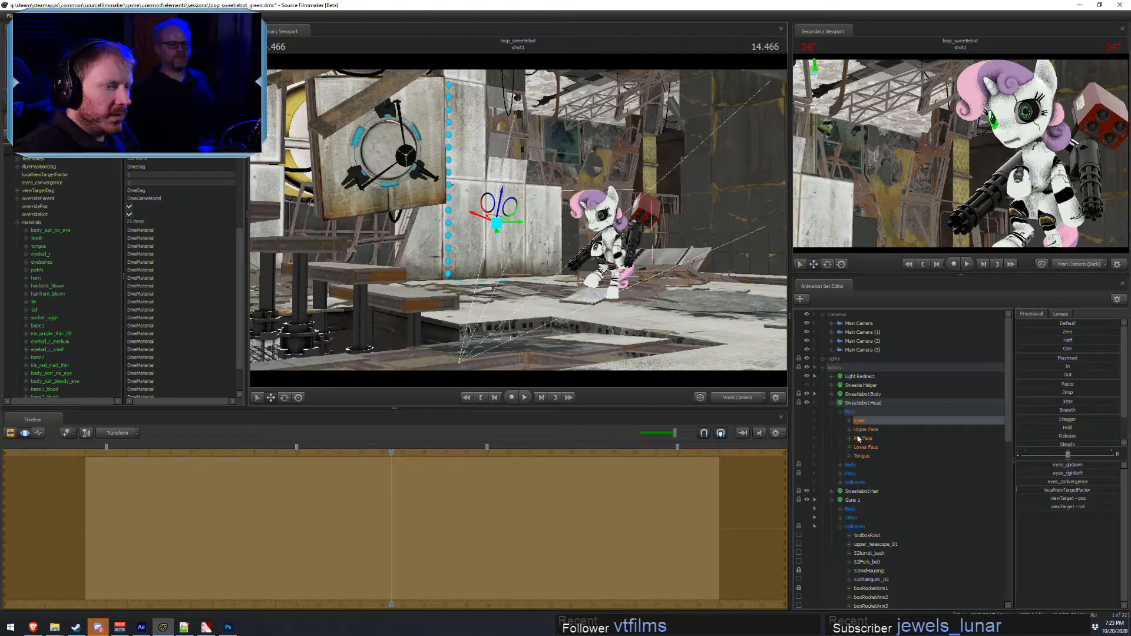
- Rotate Bone001 in Sweetiebot Head's Unknown group to re-aim the mechanical eye, and preview it through the main camera
scroll(896, 487, "down", 7)
scroll(896, 489, "up", 6)
left_click(839, 456)
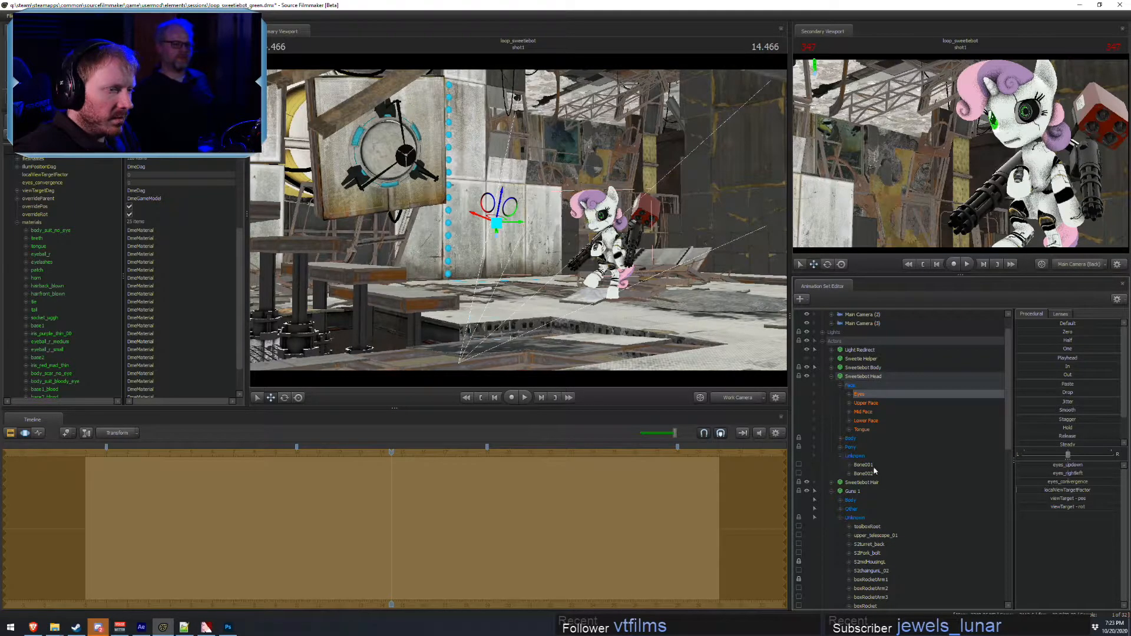
left_click(862, 464)
left_click_drag(585, 199, 587, 200)
key("F2")
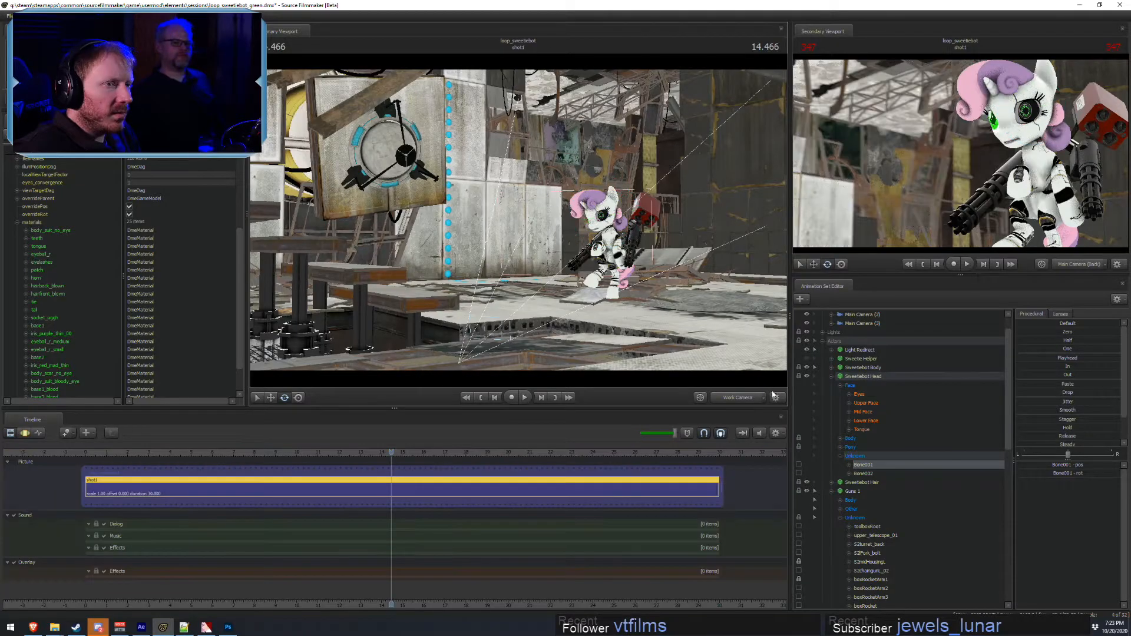
left_click(733, 397)
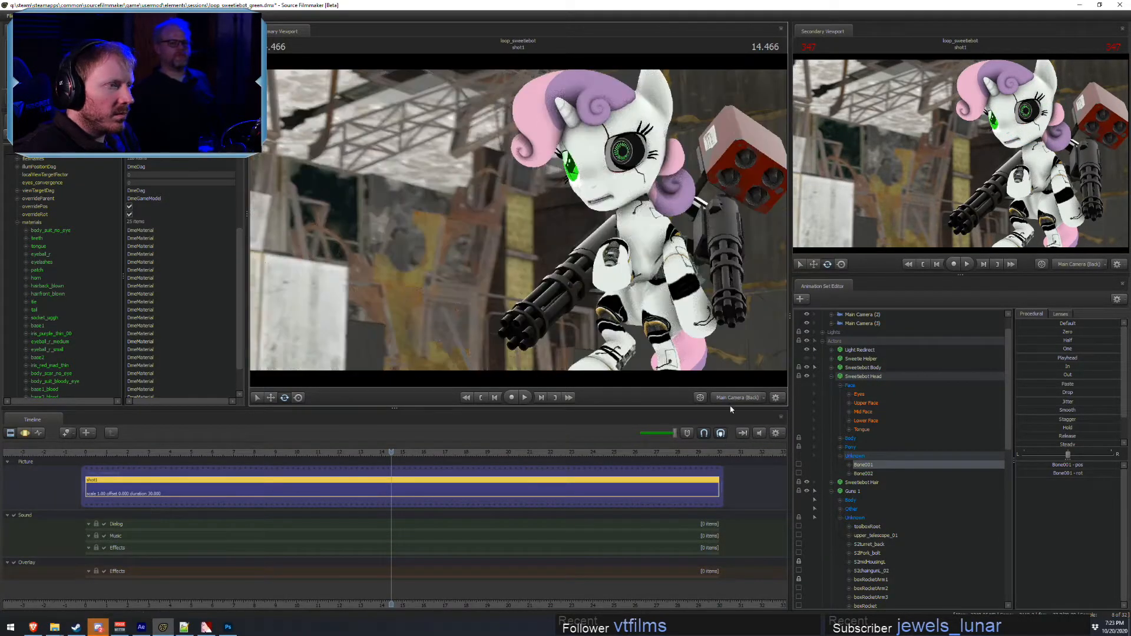
key("F3")
key("F4")
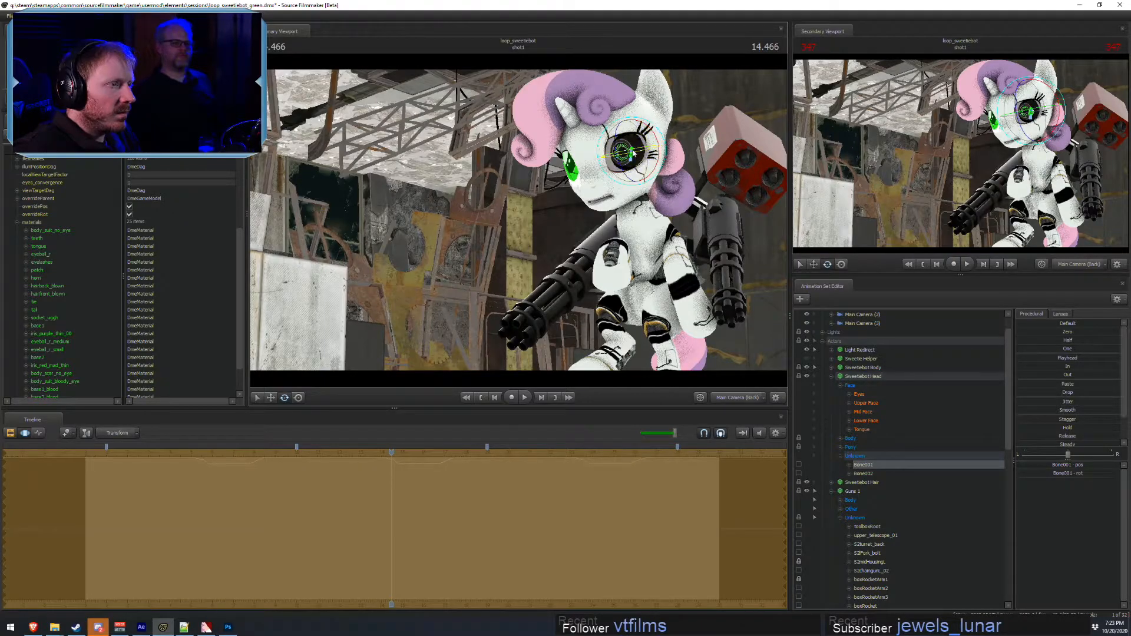
key("F2")
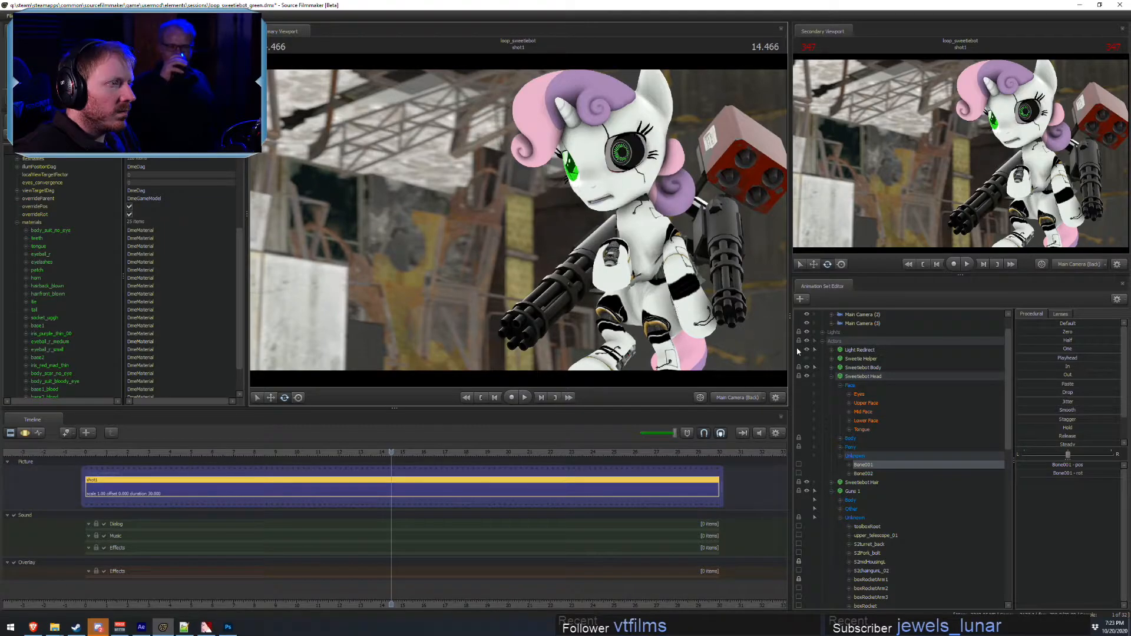
- Bring the work camera close to the face and move the Eyes view target further down
left_click(739, 400)
left_click_drag(637, 277, 518, 221)
key("w")
key("w")
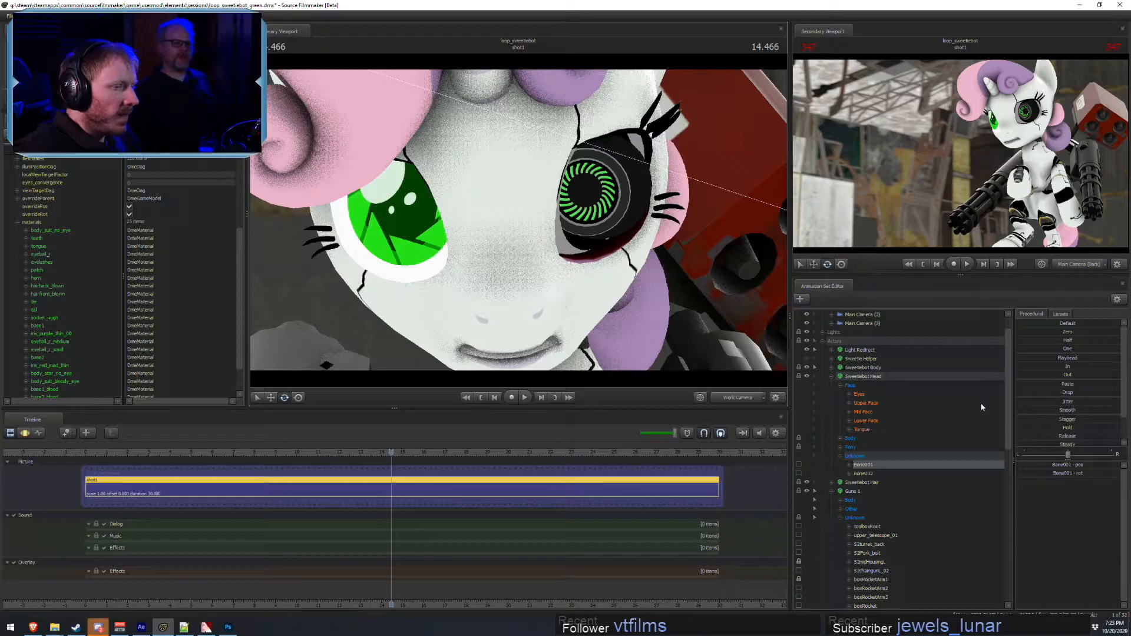
left_click(859, 395)
key("w")
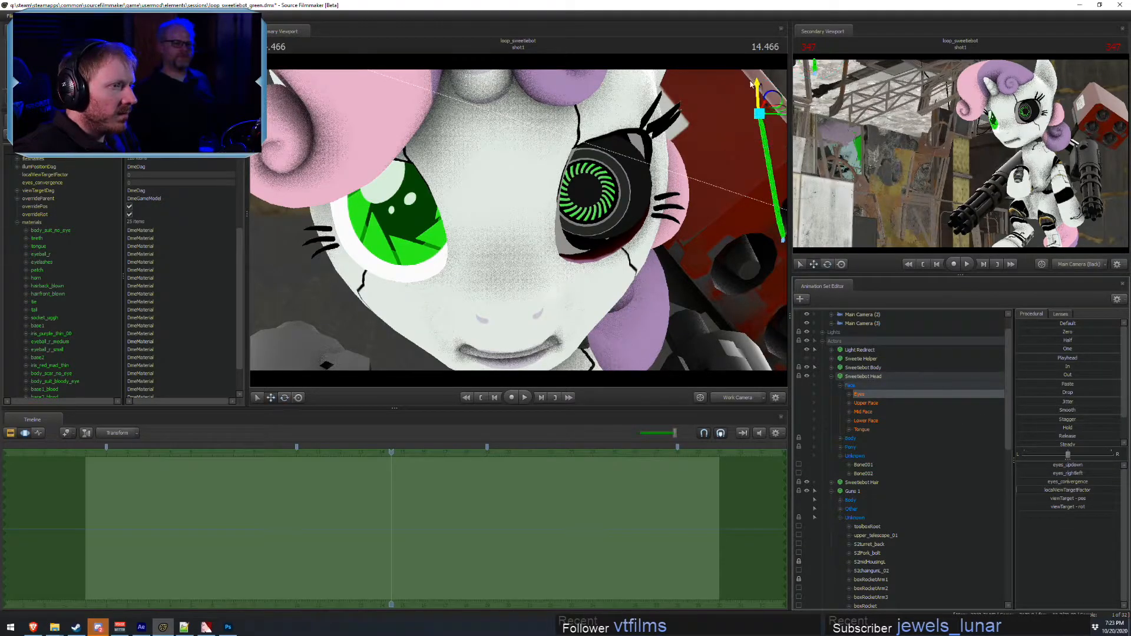
left_click_drag(757, 85, 759, 127)
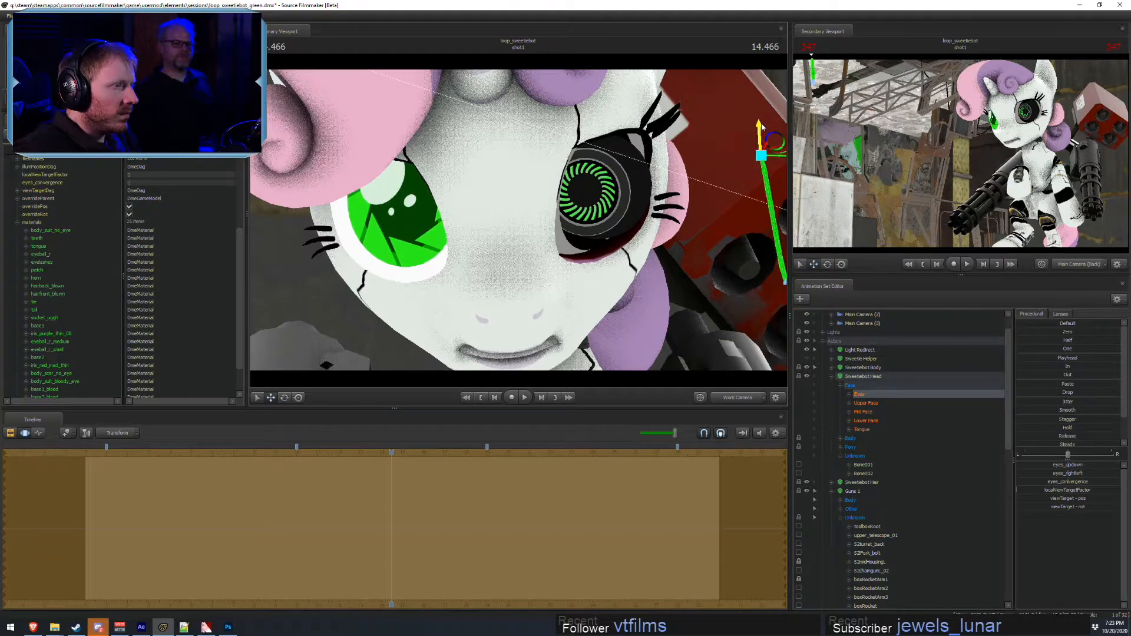
- Enable viewport lighting to check the eyes through the main camera and up close in the work camera, and switch it off again
key("F2")
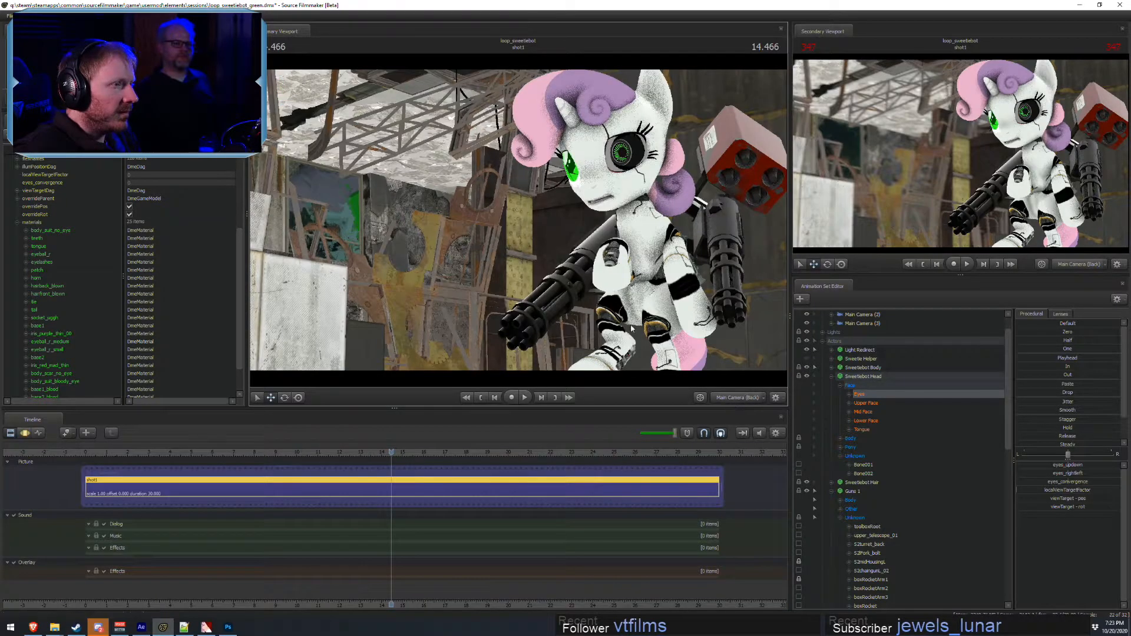
right_click(597, 234)
left_click(628, 261)
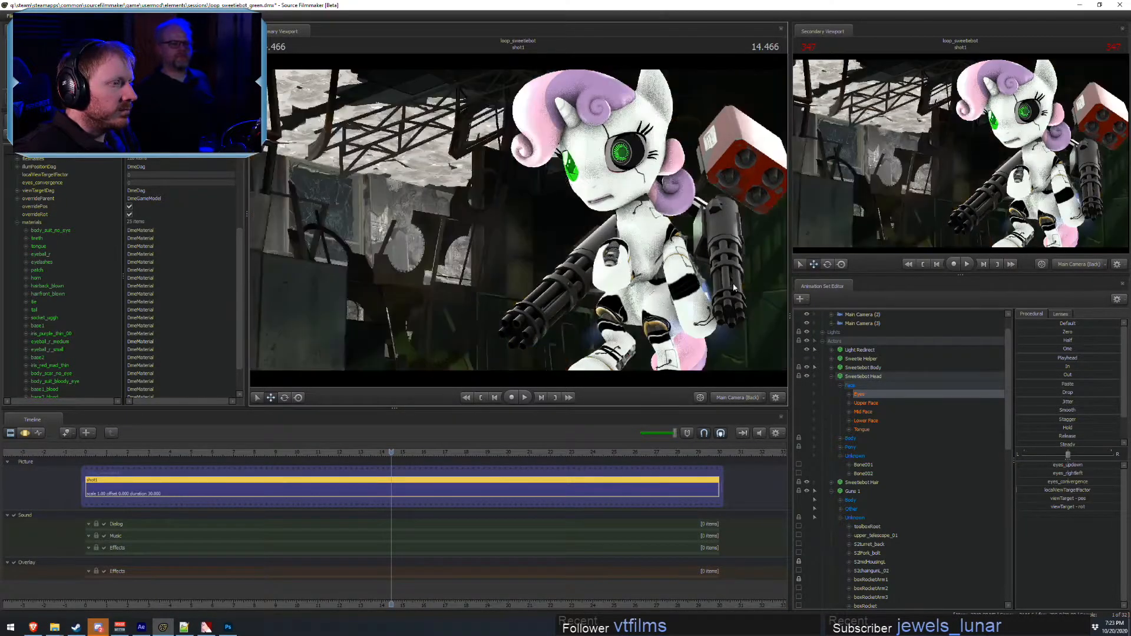
key("F3")
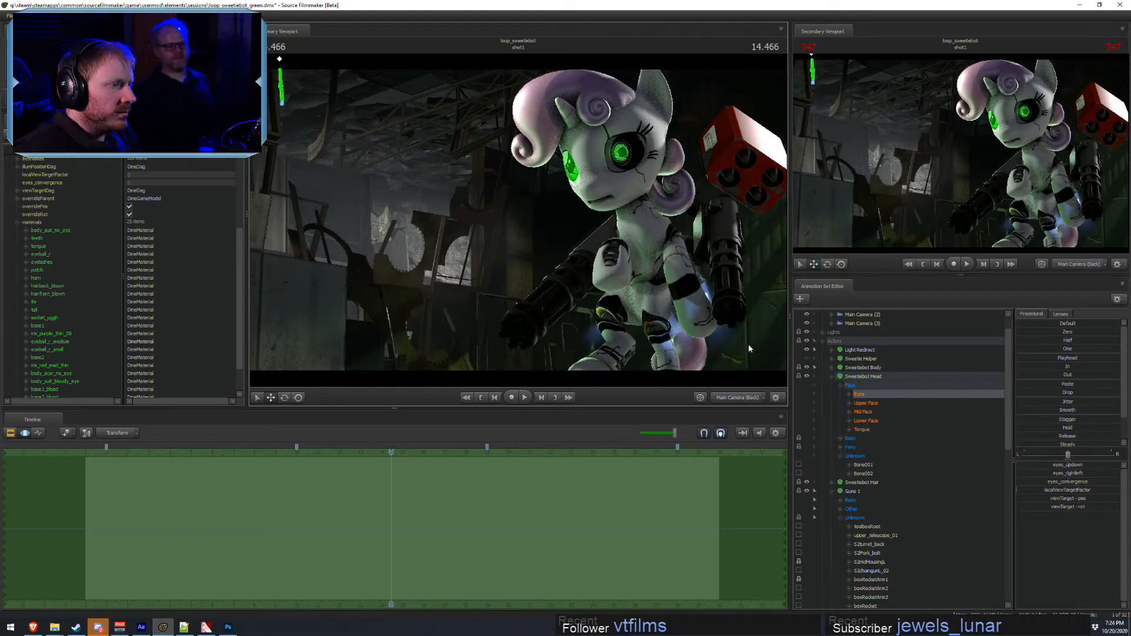
left_click(730, 398)
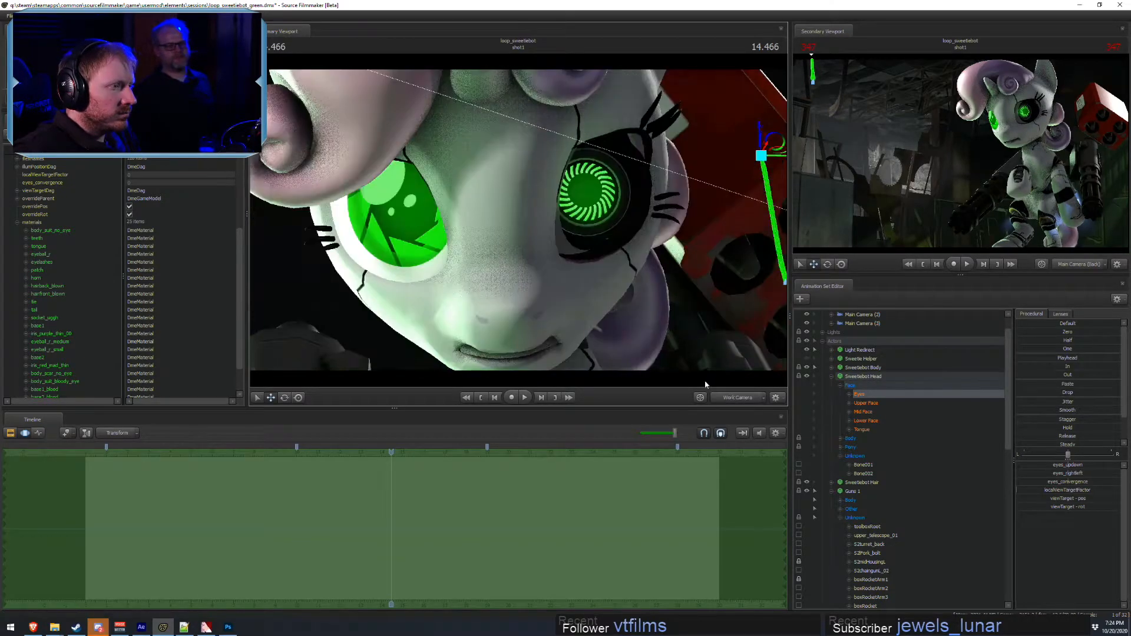
right_click(689, 316)
left_click(718, 339)
- Move the work camera around to a side view of Sweetiebot and select the LeftShoulder control
key("w")
left_click_drag(718, 338, 732, 365)
left_click_drag(496, 224, 519, 219)
left_click(732, 396)
left_click(733, 396, "ctrl")
left_click_drag(702, 348, 725, 355)
left_click_drag(519, 220, 466, 247)
key("d")
mouse_move(598, 192)
left_mouse_down()
mouse_move(590, 205)
mouse_move(597, 192)
left_mouse_up()
key("F2")
key("F3")
left_click(585, 223)
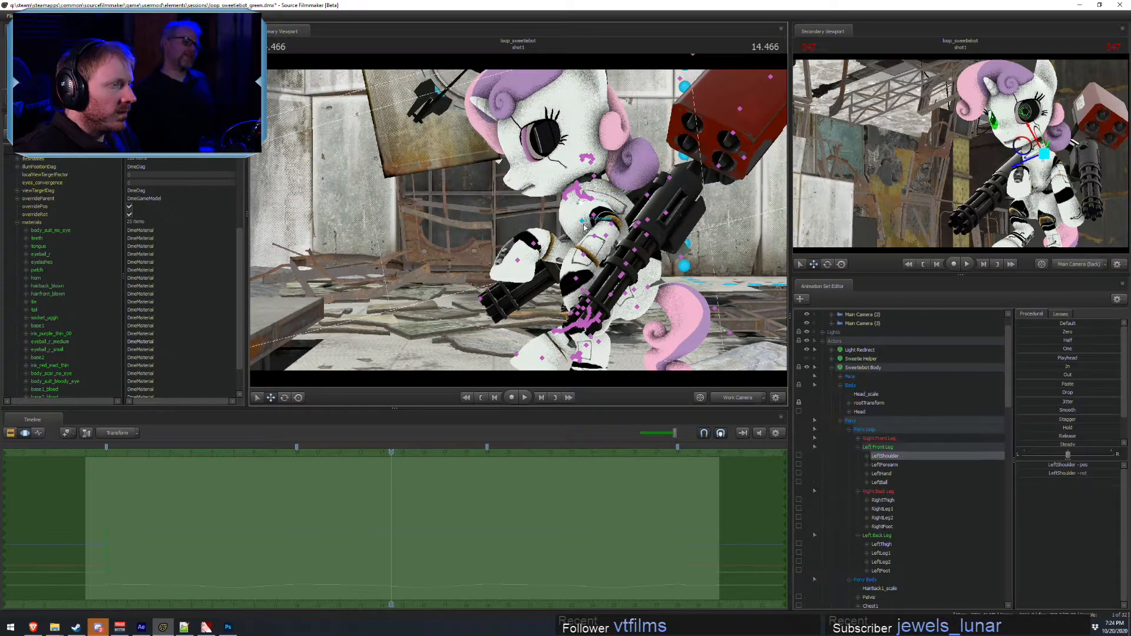
- Try rotating Sweetiebot Body's Chest2 control from the side view, and undo the rotation
left_click(584, 223, "ctrl")
left_click(595, 216, "ctrl")
key("e")
left_click_drag(605, 186, 614, 191)
key("ctrl+z")
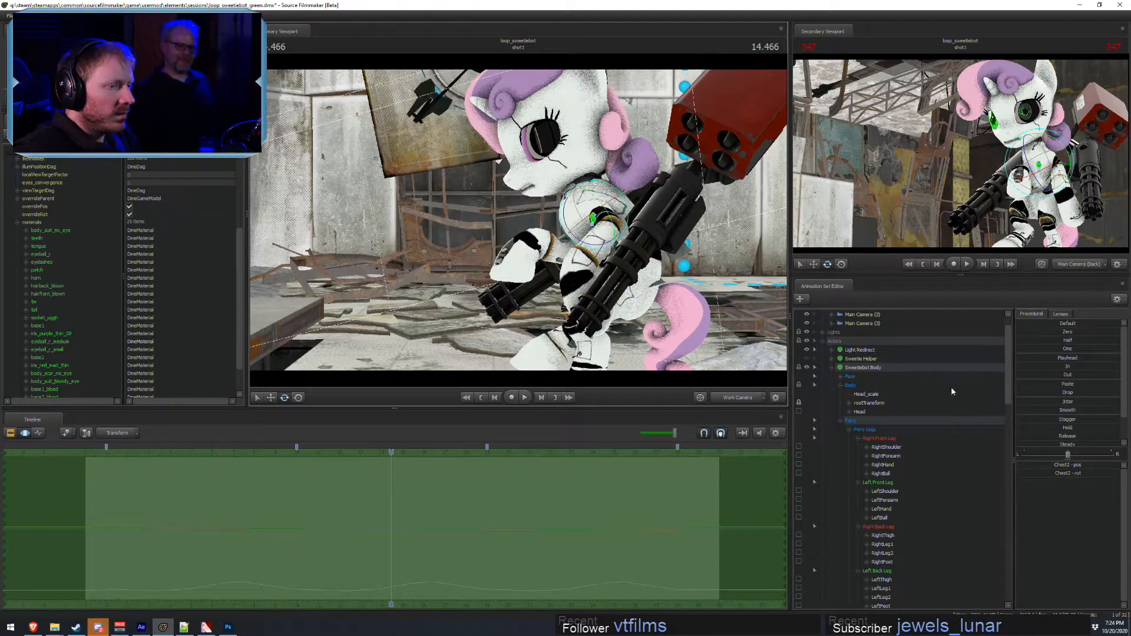
- Rotate the Neck control in Sweetiebot Body's Pony Body group to bend the neck forward and down
scroll(912, 433, "down", 9)
left_click(874, 404)
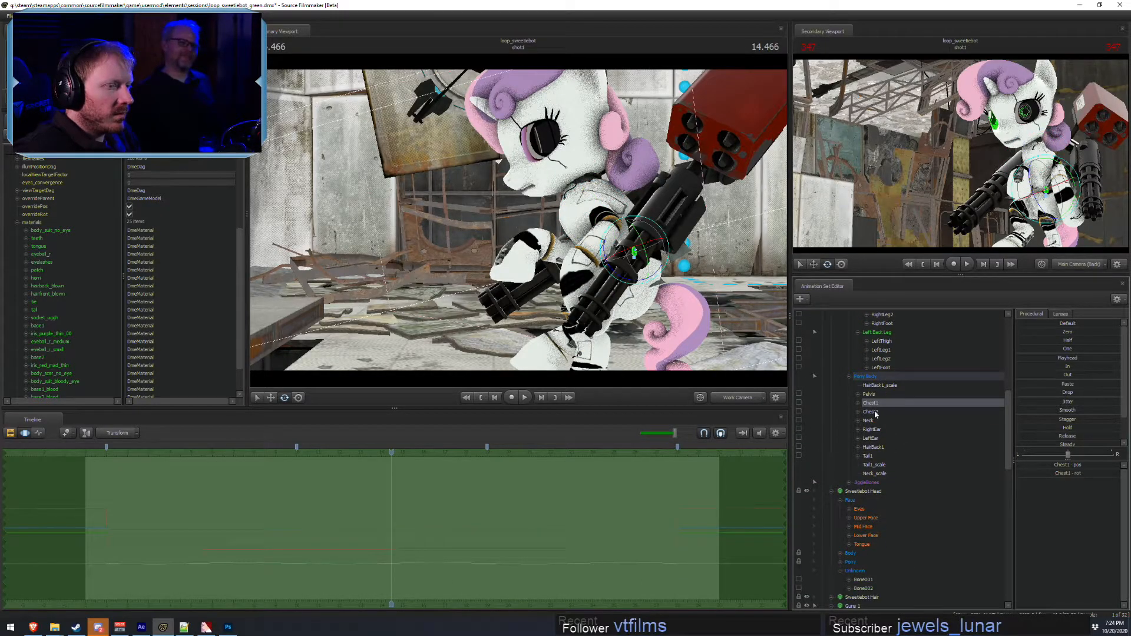
left_click(874, 412)
left_click(870, 421)
key("ctrl")
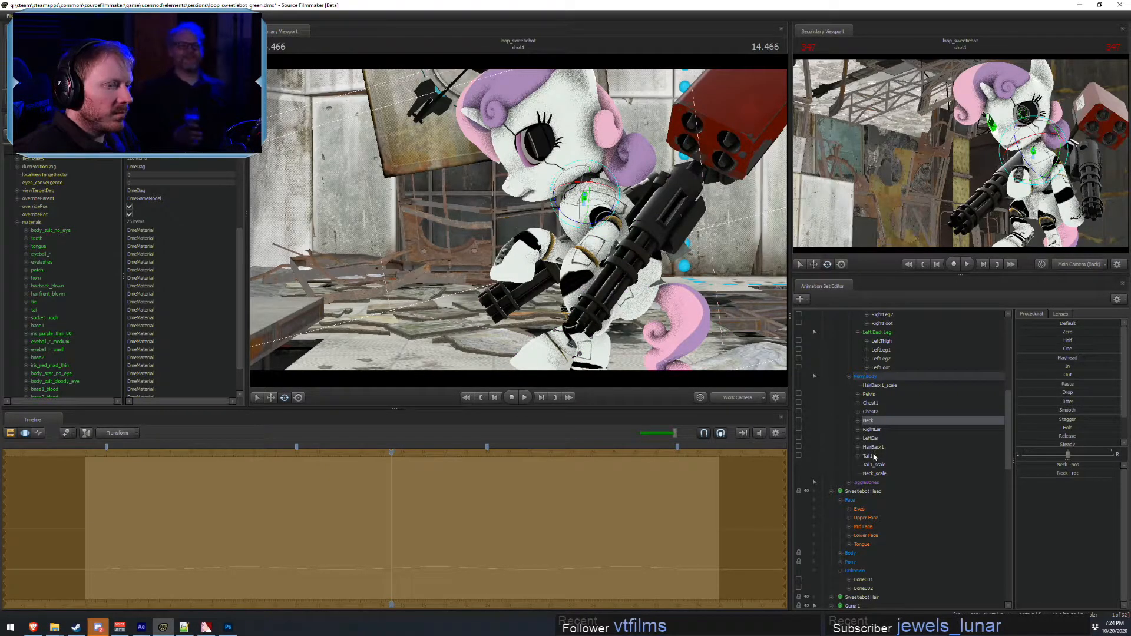
- Rotate Sweetiebot Body's Head control to tilt the face back up
scroll(881, 436, "down", 2)
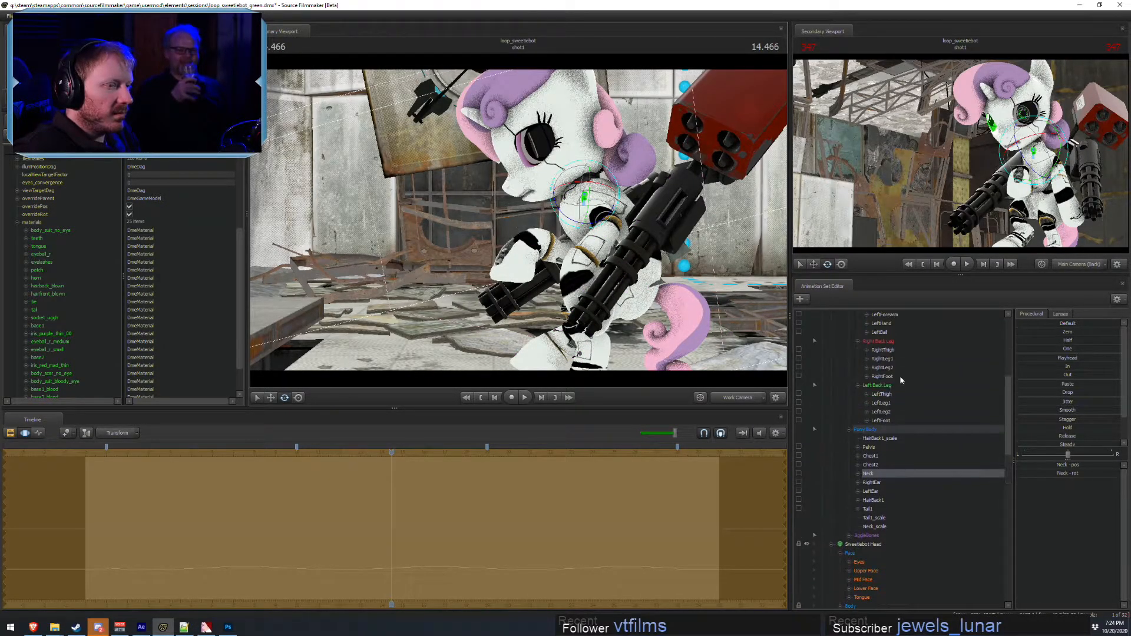
left_click(572, 214)
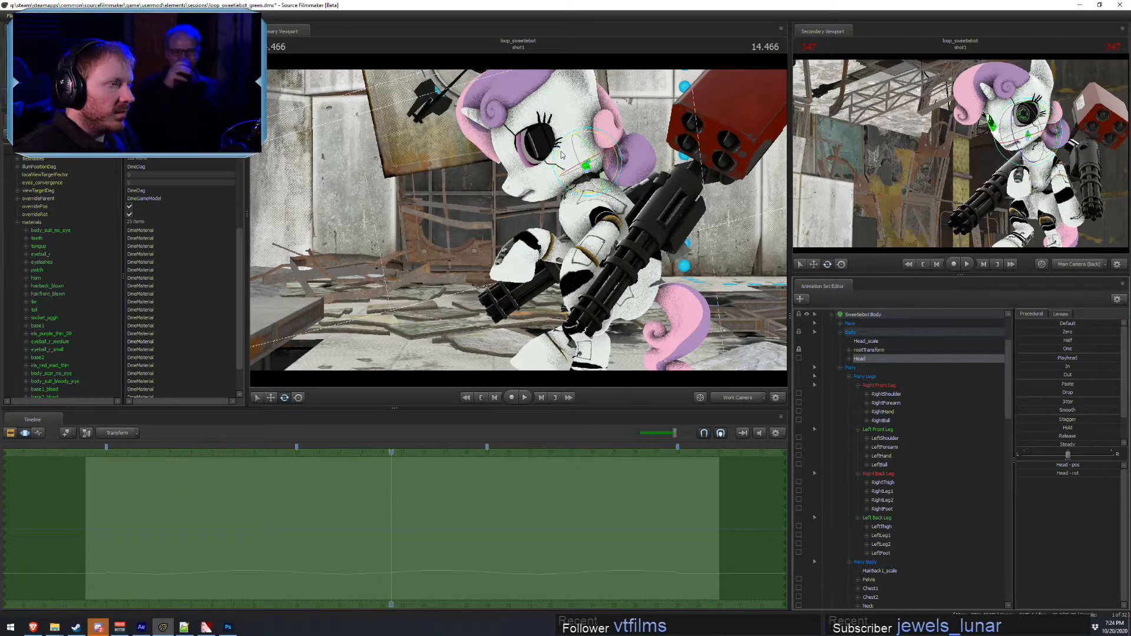
left_click_drag(564, 152, 566, 146)
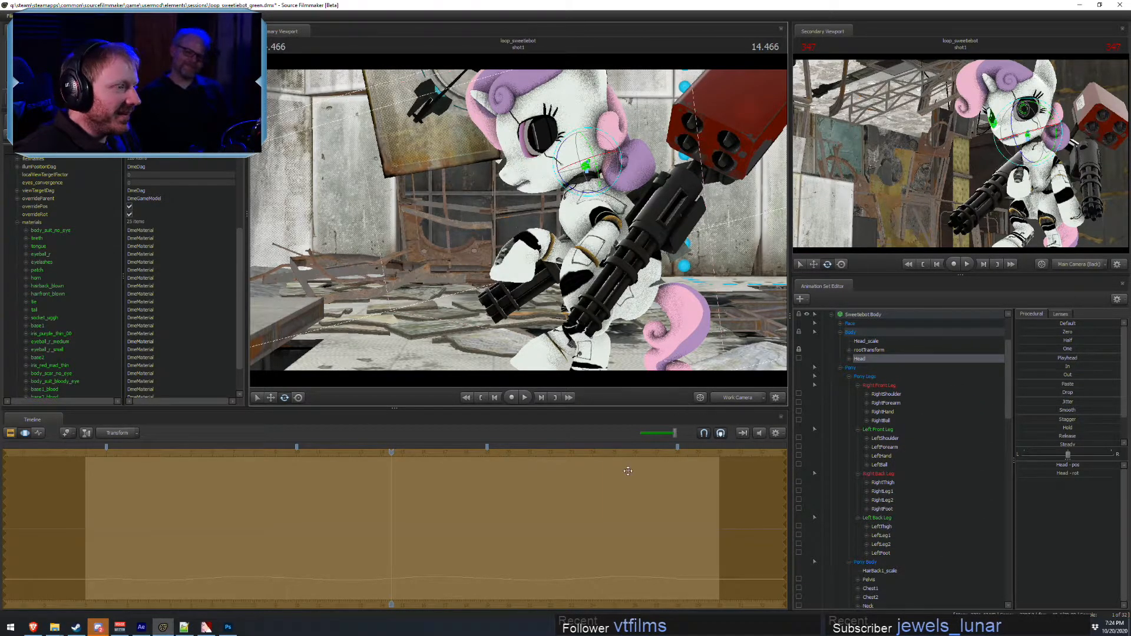
- Lock the RightShoulder and LeftShoulder controls of Sweetiebot Body
key("ctrl")
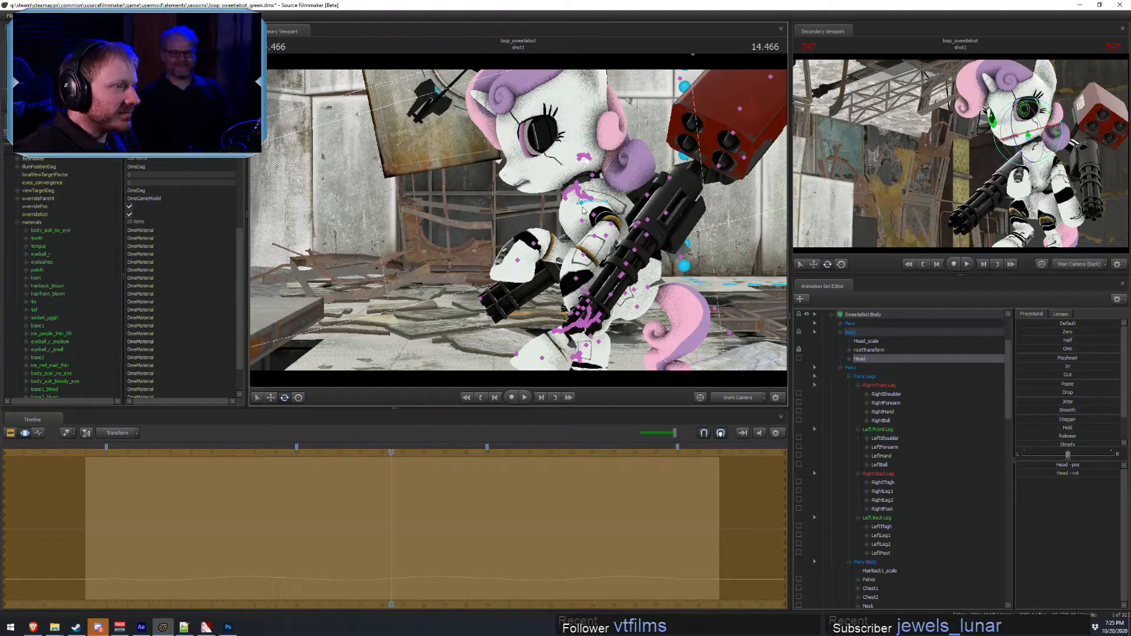
left_click(799, 394)
left_click(799, 438)
key("ctrl")
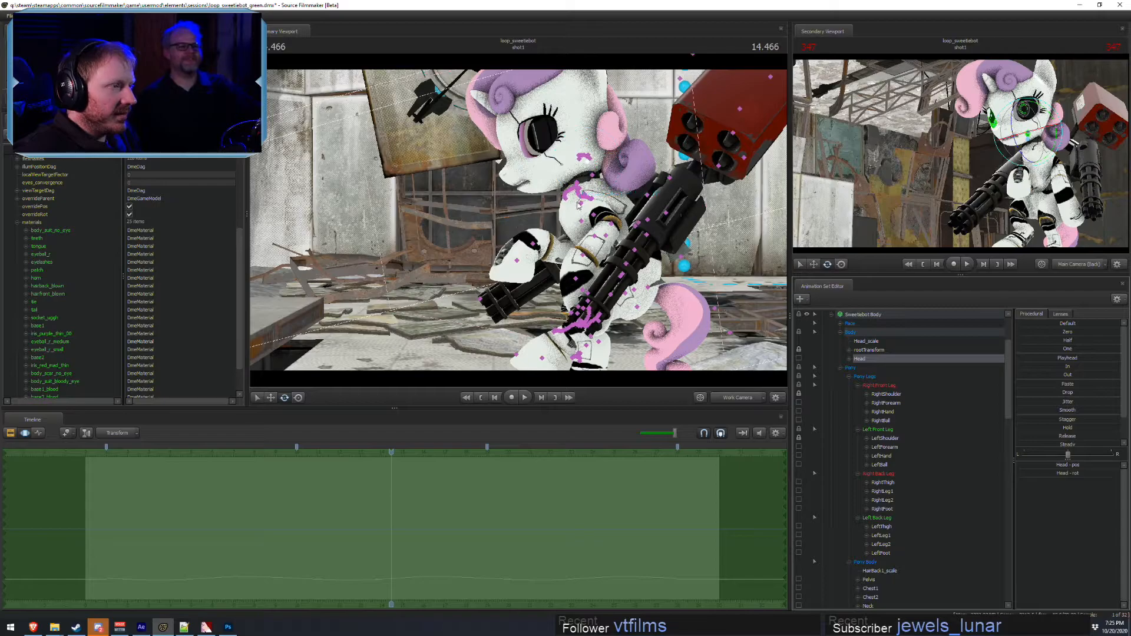
- Rotate Chest2 to lean the upper body and head forward, and select the Neck control
left_click(577, 205, "ctrl")
scroll(896, 528, "down", 2)
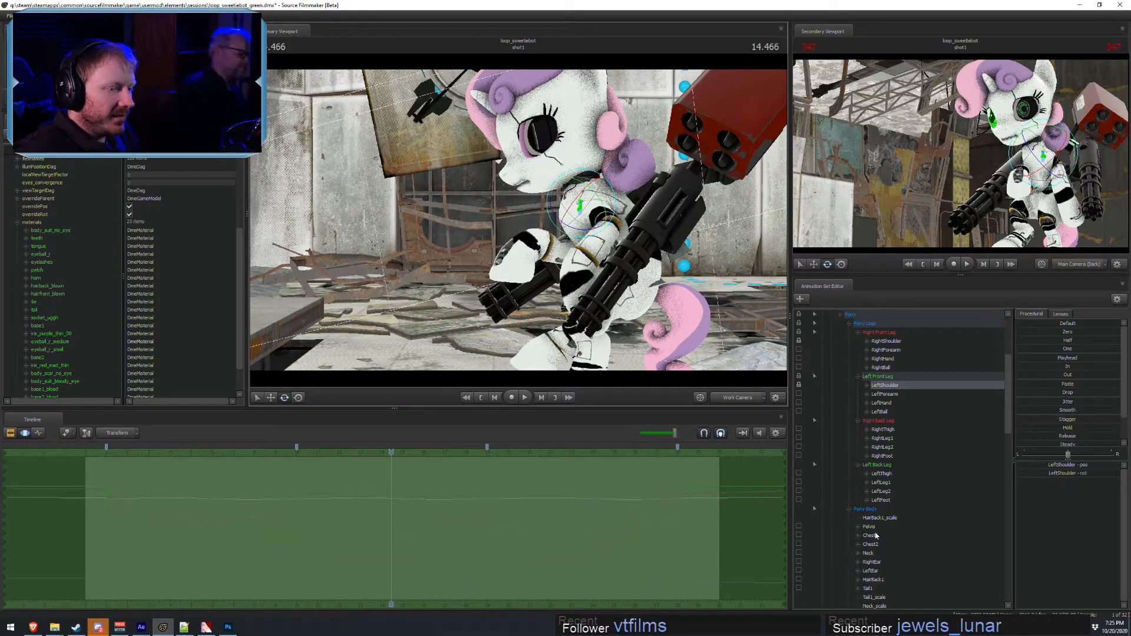
left_click(876, 544)
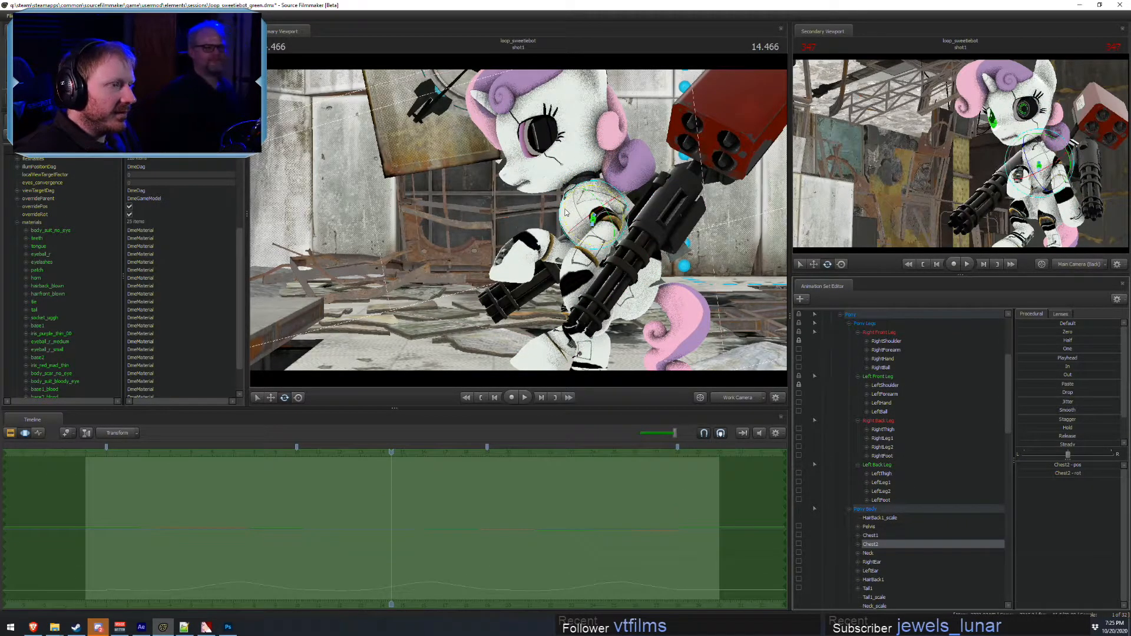
left_click_drag(566, 212, 564, 218)
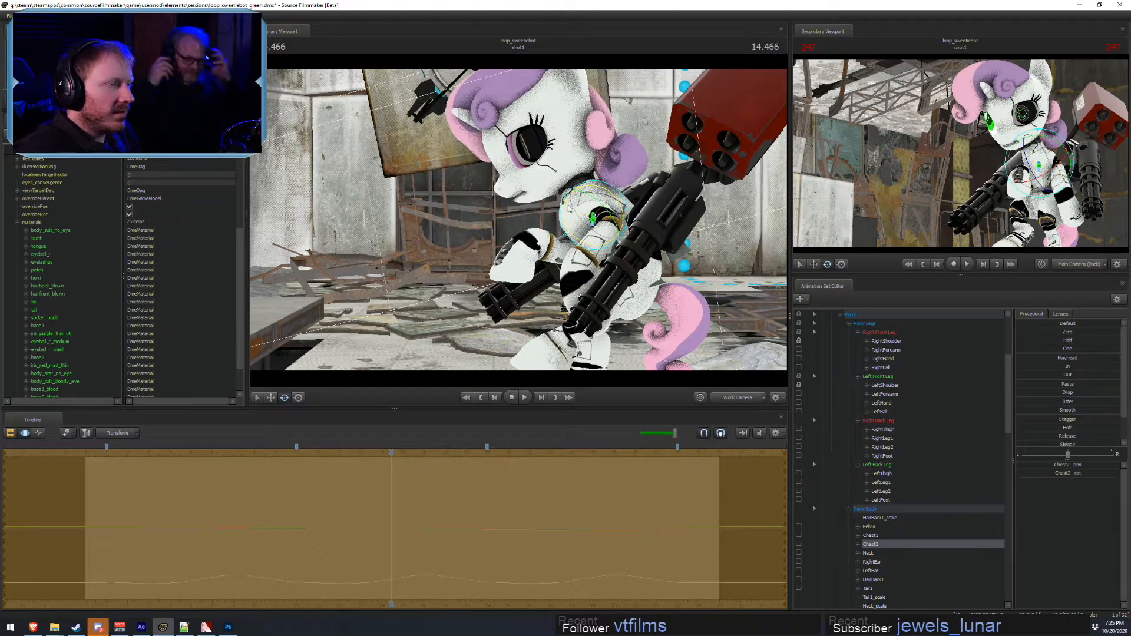
key("ctrl")
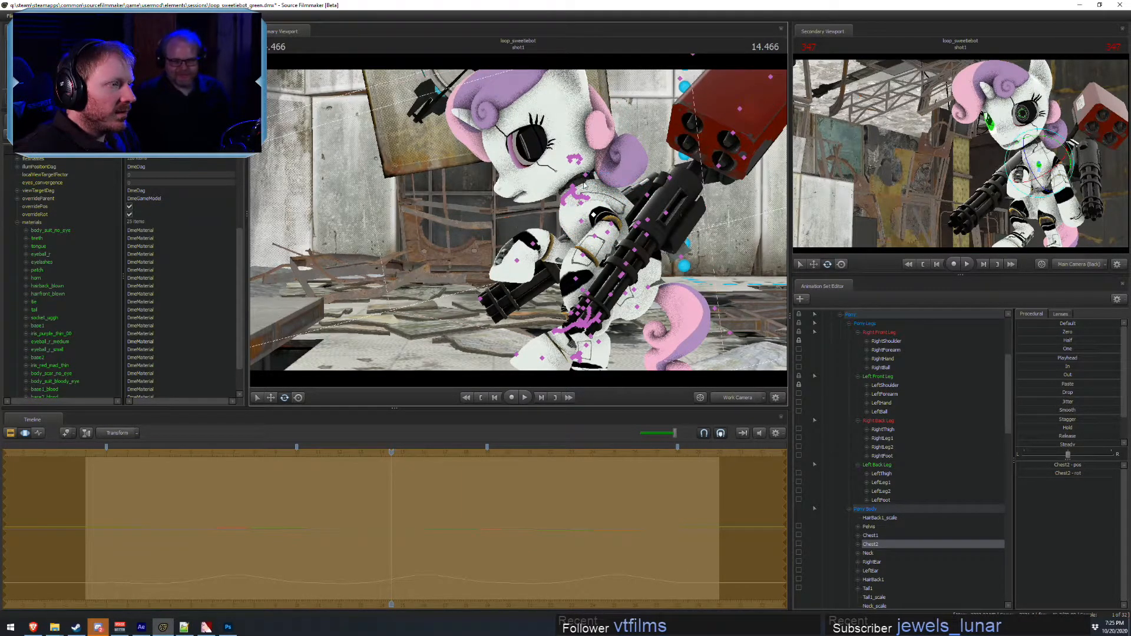
left_click(877, 554)
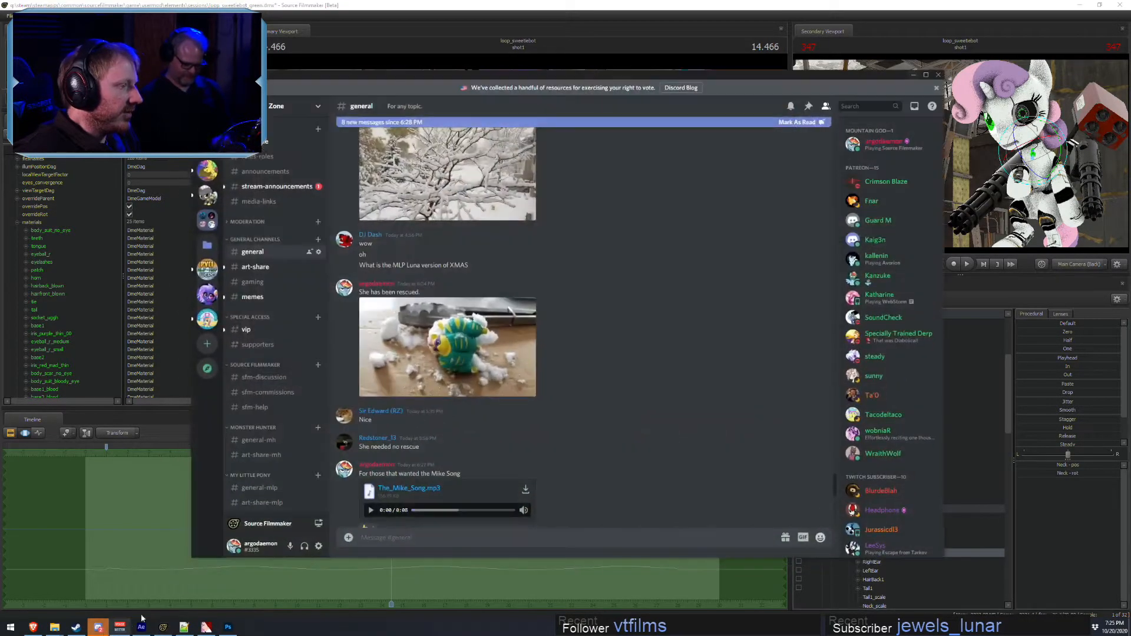
- Switch to Discord, browse down the general channel, and decline switching to the newly detected audio device
left_click(98, 626)
scroll(511, 463, "down", 3)
scroll(512, 463, "down", 4)
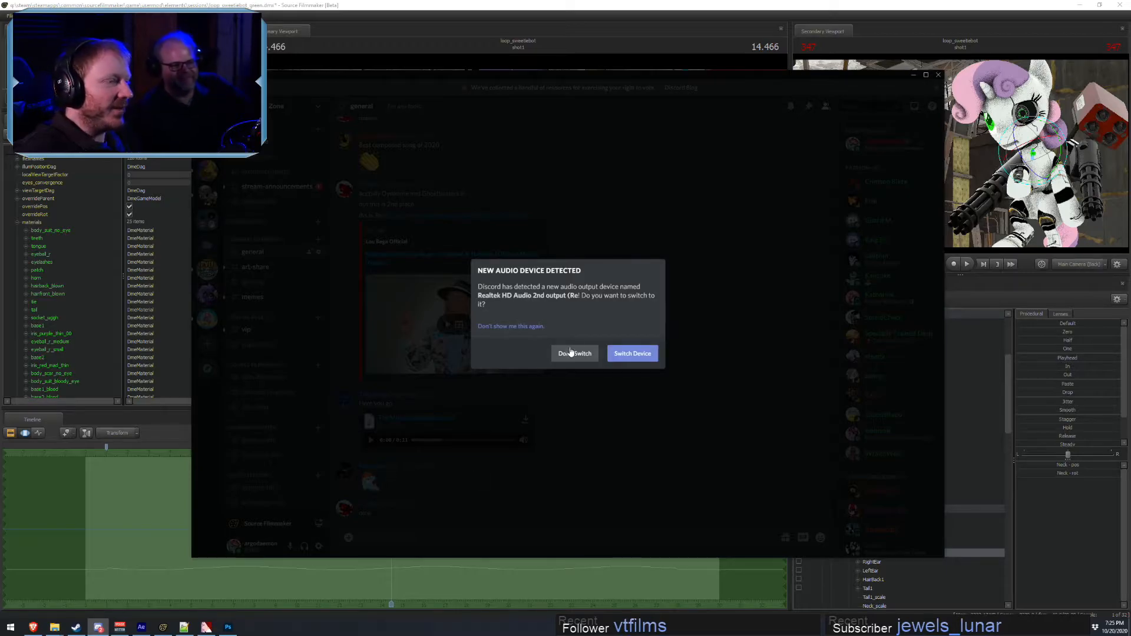
left_click(570, 353)
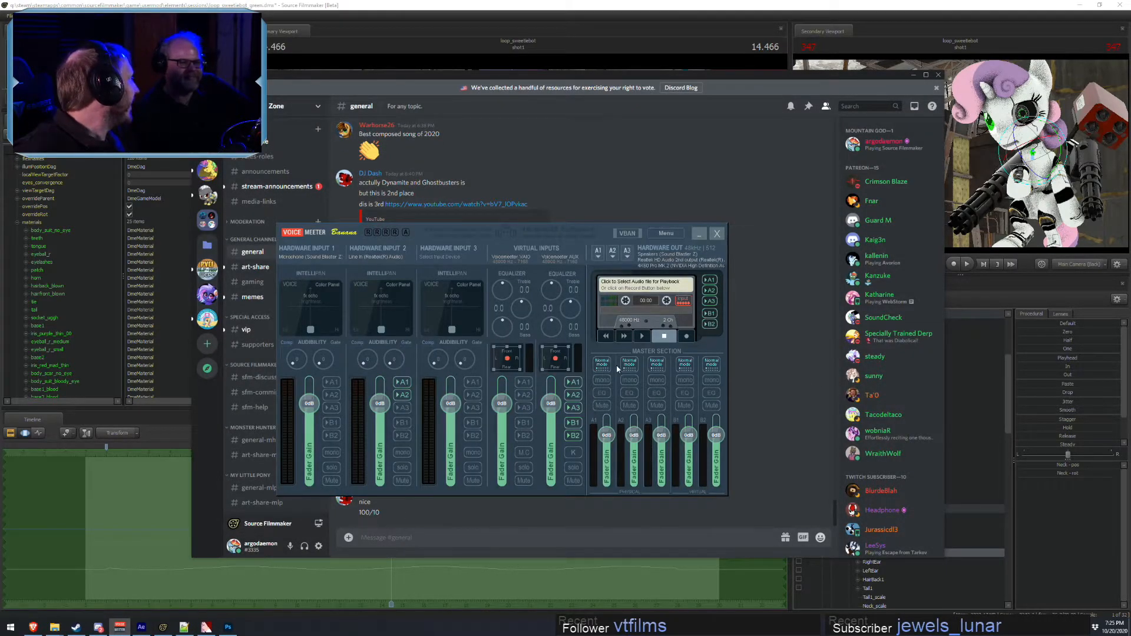
- Restart the audio engine in Voicemeeter Banana and minimize its window
left_click(672, 235)
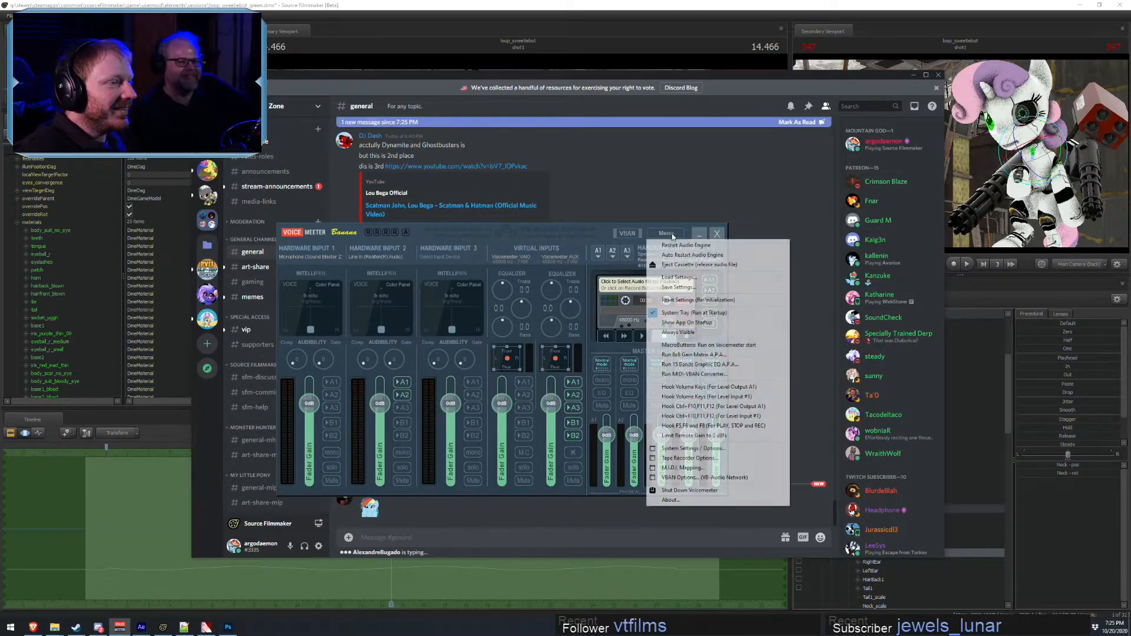
left_click(674, 246)
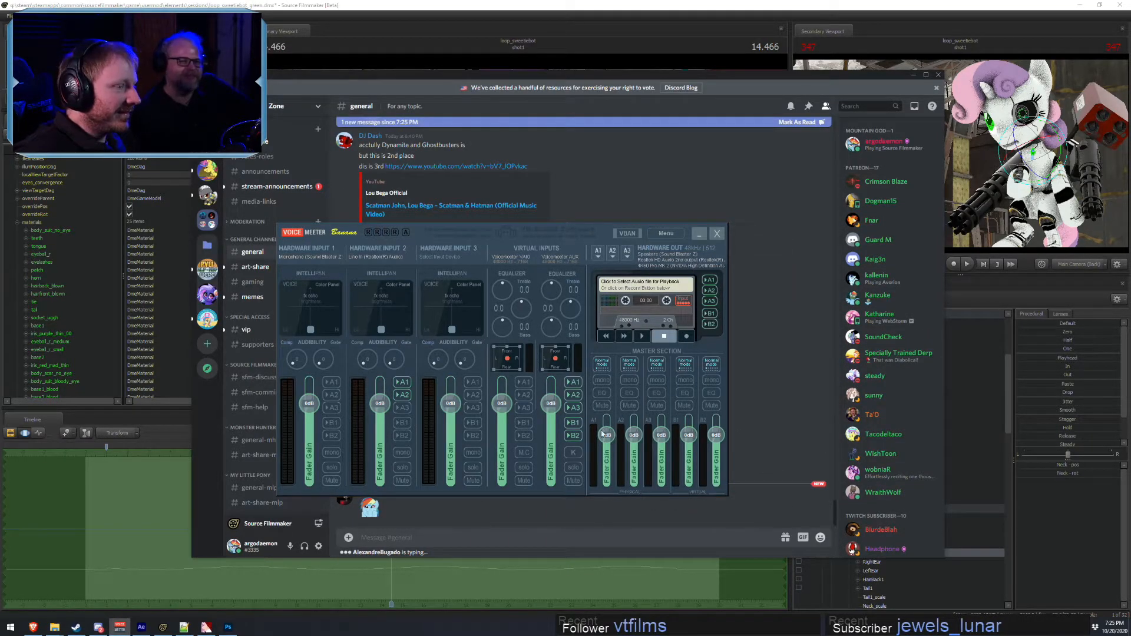
left_click(699, 234)
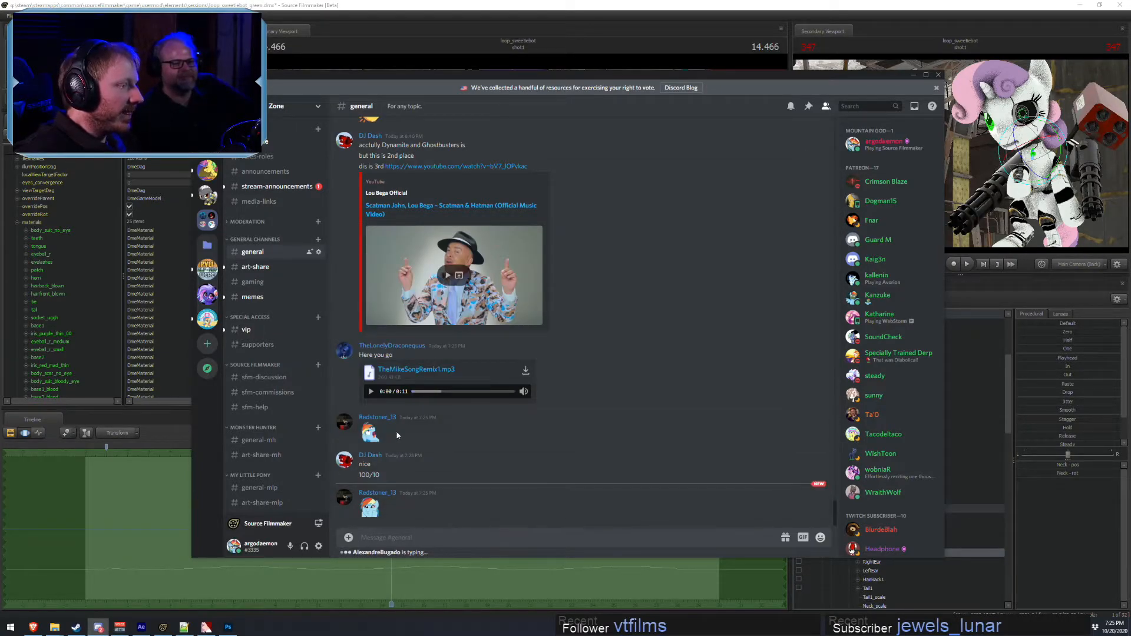
- Play TheMikeSongRemix1.mp3 in Discord's general channel, and return to Source Filmmaker
mouse_move(522, 394)
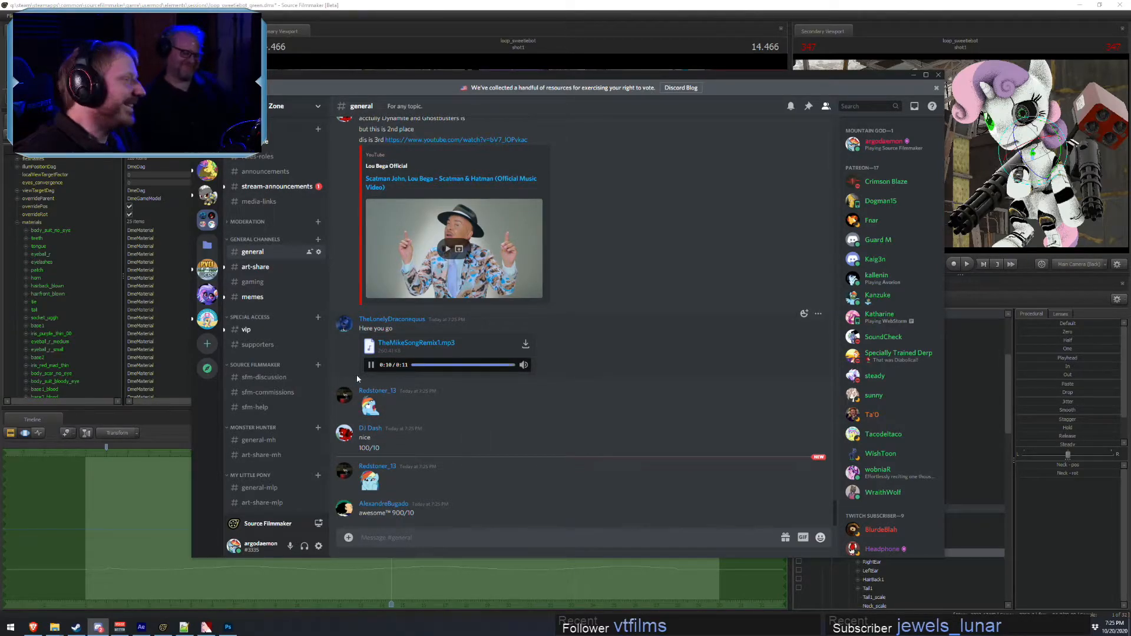
left_click(372, 368)
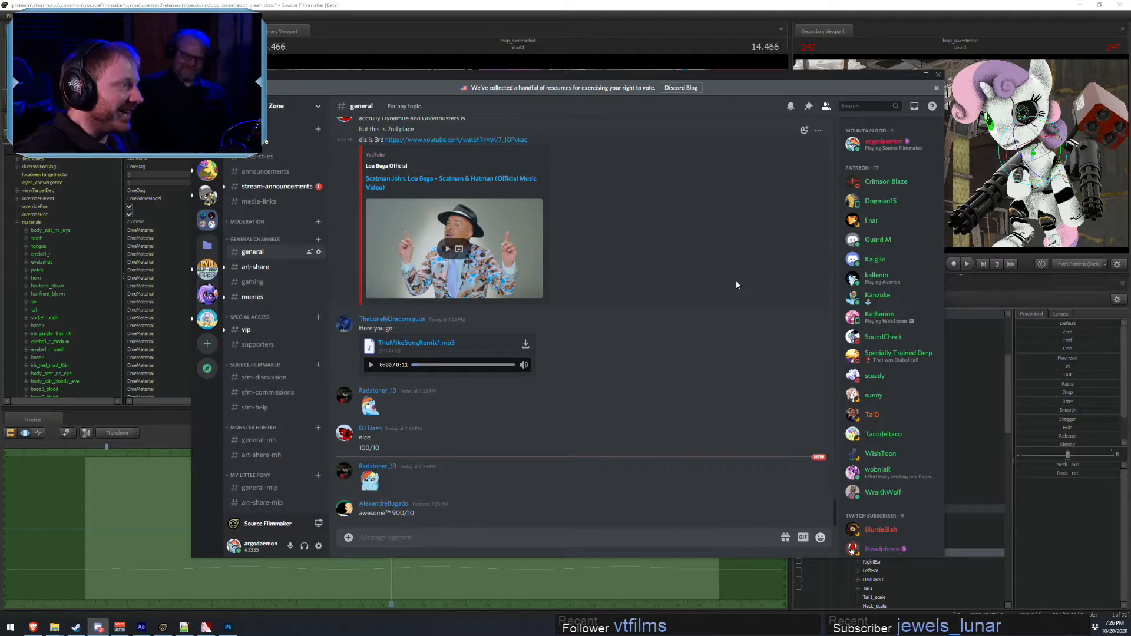
left_click(913, 76)
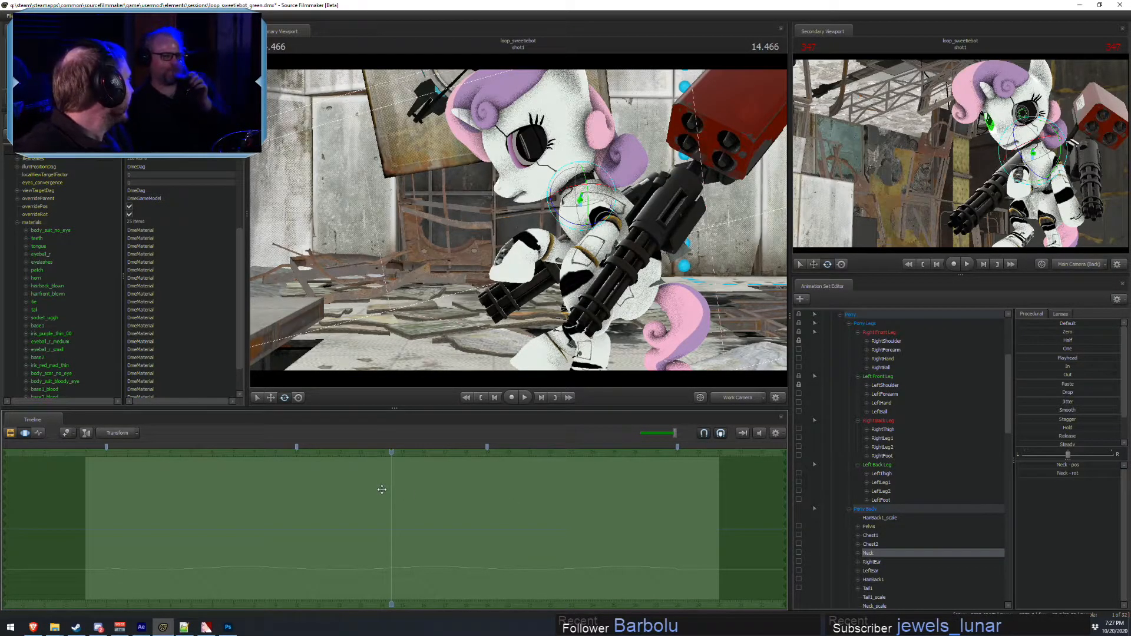
- Scrub the shot briefly, bring the work camera around to the character's front, and select the Chest1 control
key("shift")
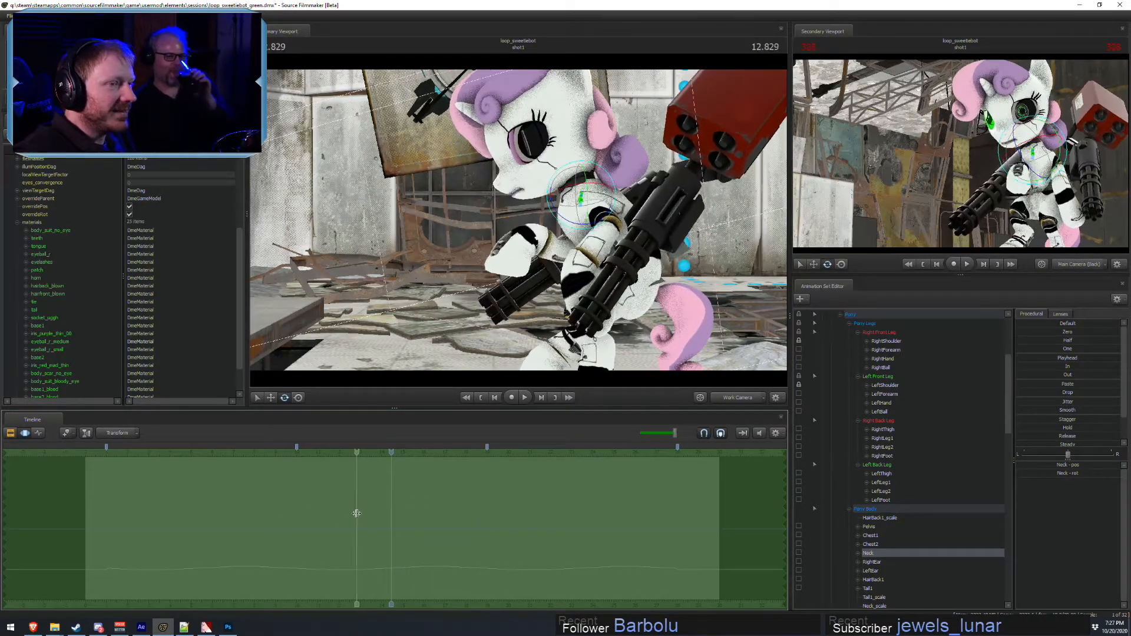
left_click_drag(472, 247, 589, 230, "alt")
left_click_drag(483, 198, 525, 231, "alt")
key("ctrl")
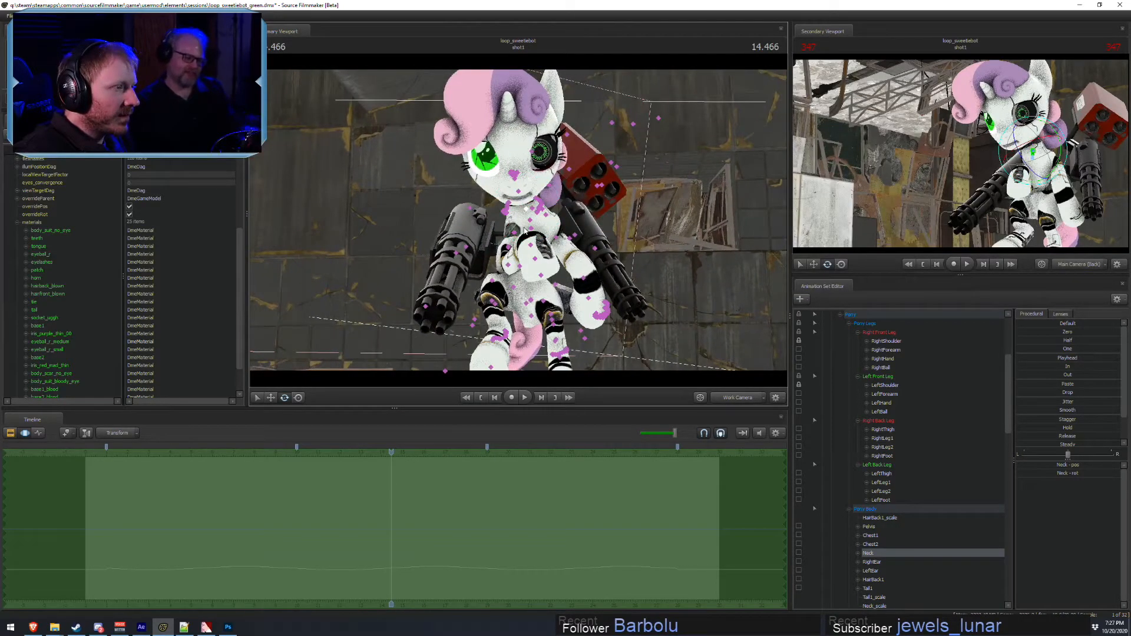
left_click(521, 268, "ctrl")
- Try rotating Chest1 from the front view, and undo the recent changes
left_click_drag(542, 248, 850, 337)
key("ctrl+z")
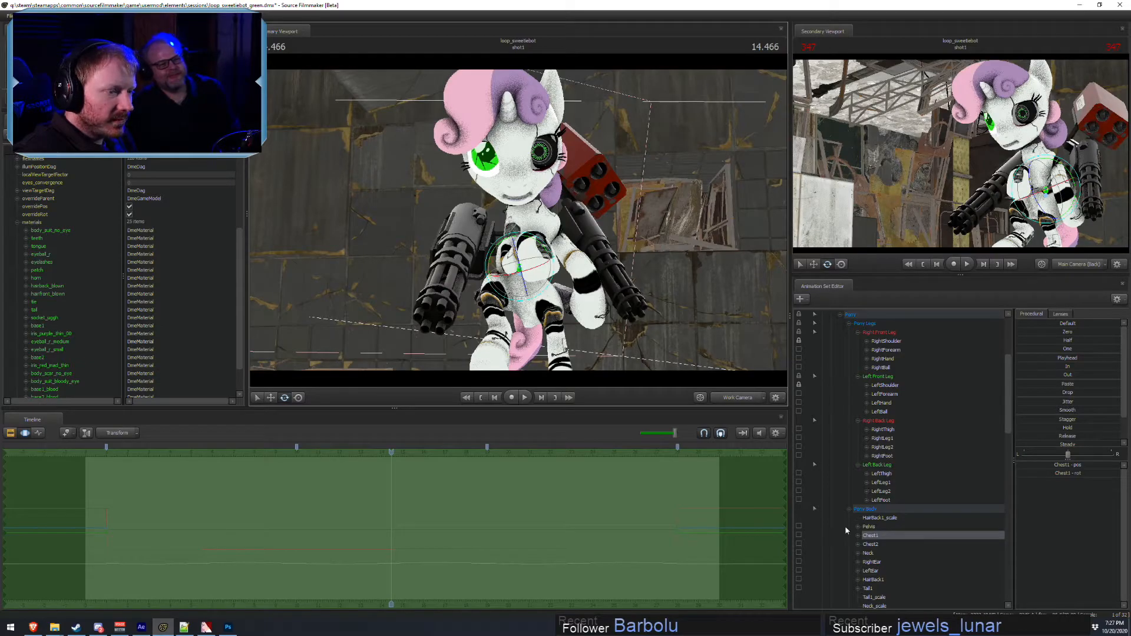
scroll(862, 538, "down", 1)
key("ctrl+z")
key("ctrl+z")
key("ctrl+z")
key("ctrl+z")
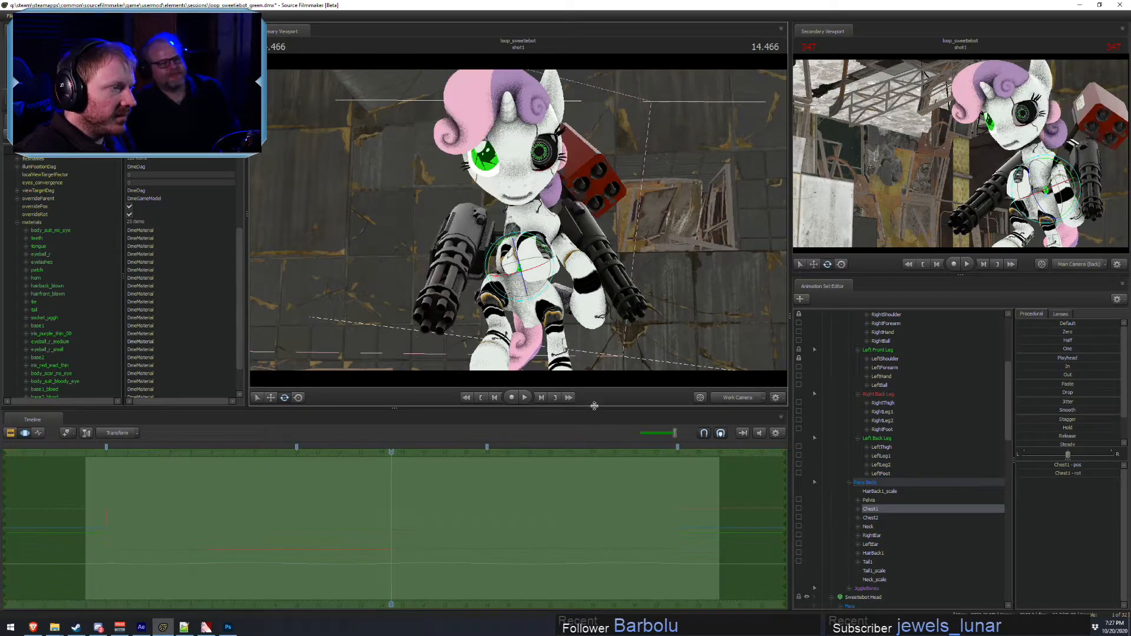
key("F2")
key("F3")
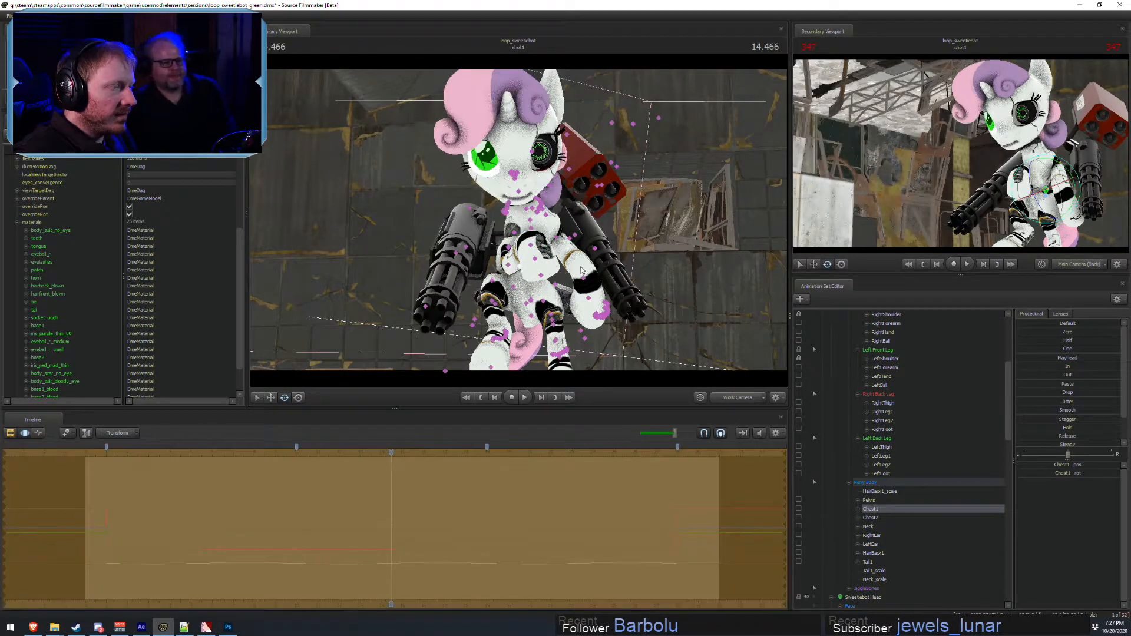
- Unlock the RightShoulder and LeftShoulder controls of Sweetiebot Body
scroll(856, 433, "up", 2)
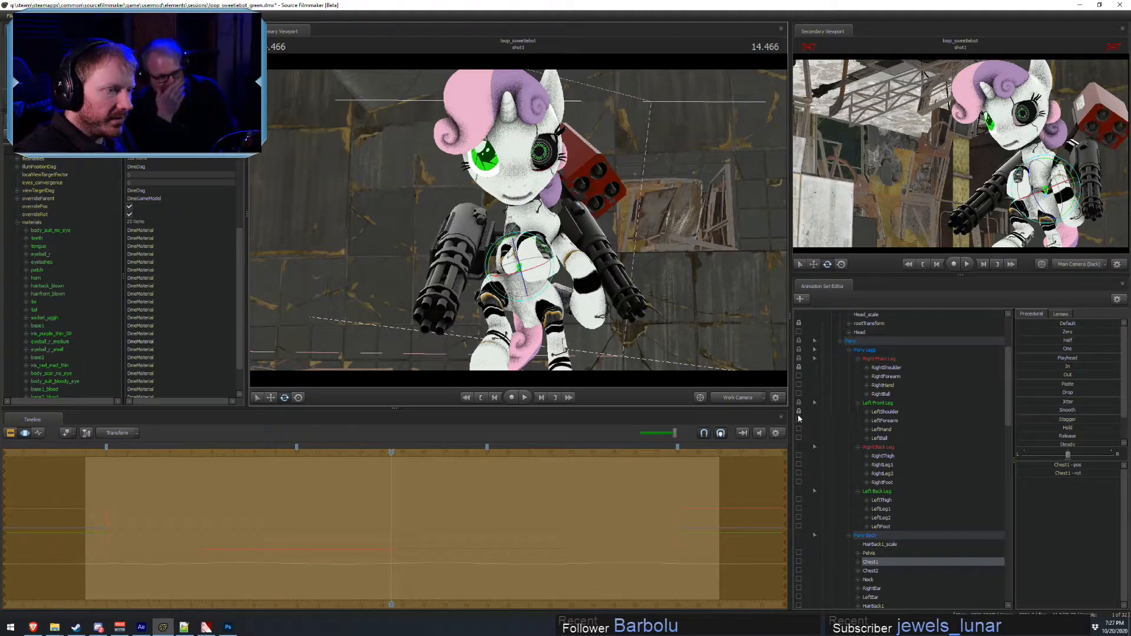
key("F2")
key("F3")
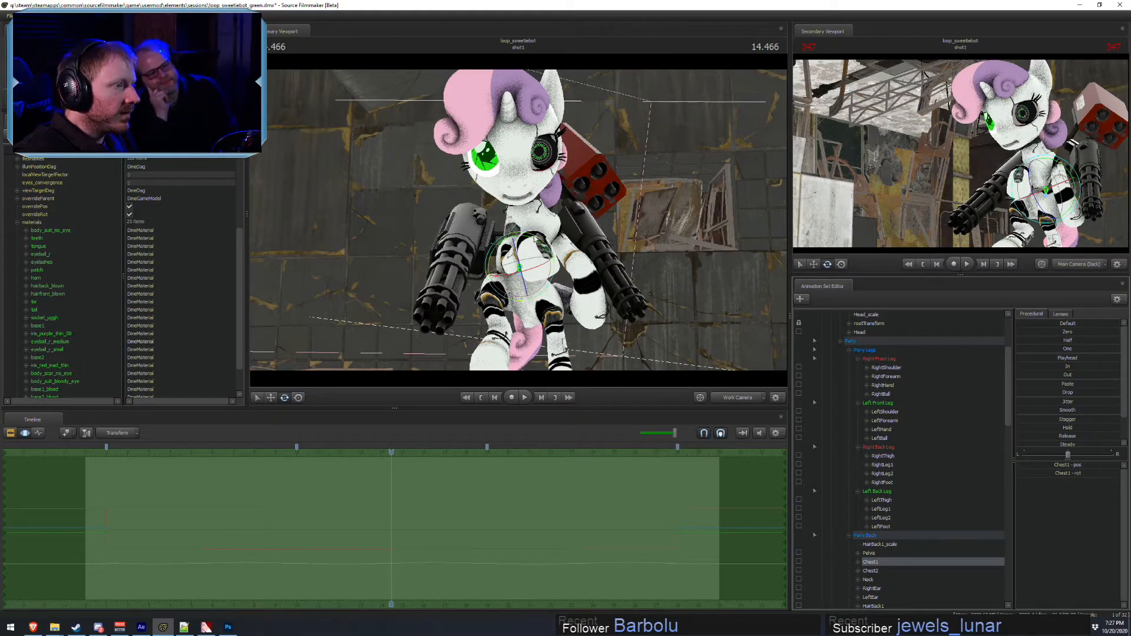
- Rotate Chest1 to tilt the upper body sideways toward the rocket launcher, and check the pose from the character's side
key("F3")
left_click_drag(542, 239, 541, 240)
key("F2")
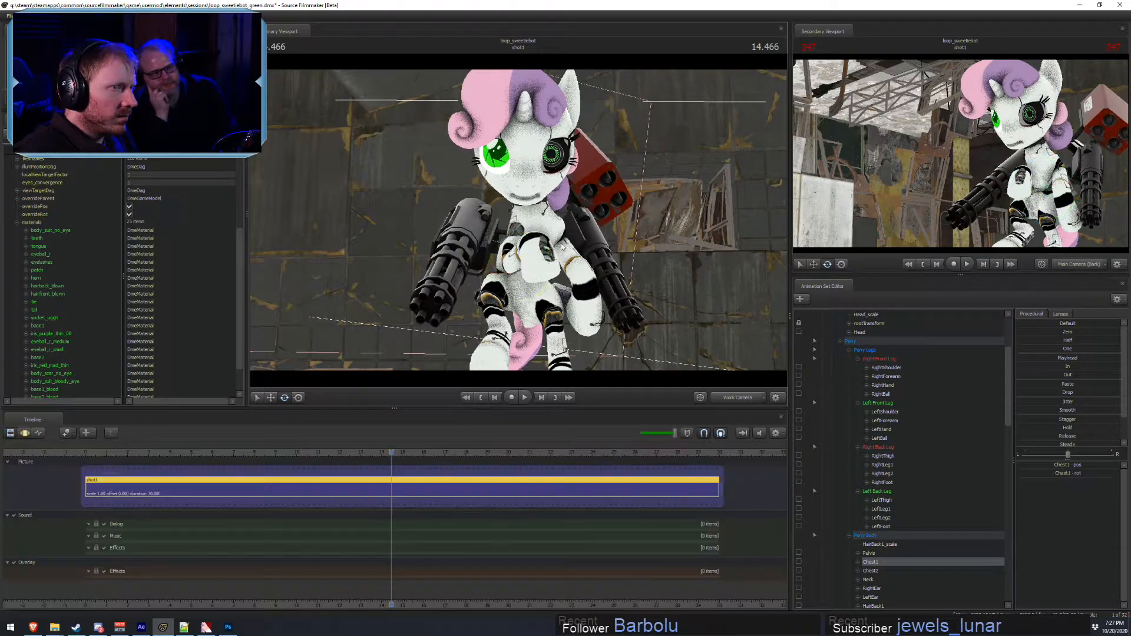
left_click_drag(640, 233, 458, 192)
key("F3")
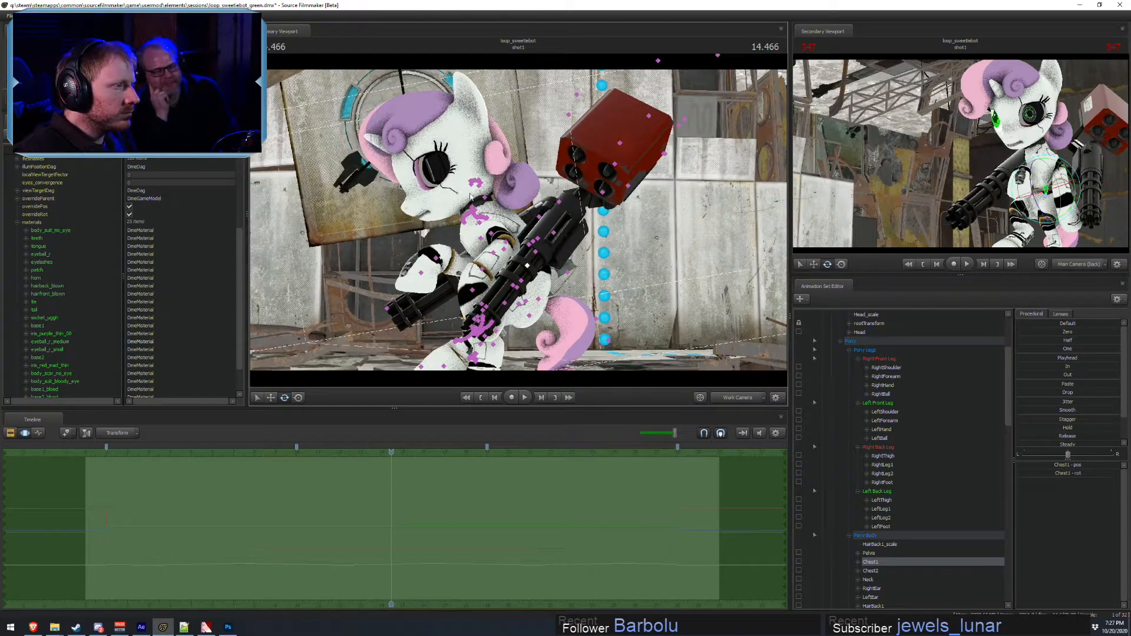
- Try rotating the Head control of Sweetiebot Body, check the pose through the main camera, and undo the rotation
scroll(878, 408, "down", 1)
scroll(884, 419, "up", 2)
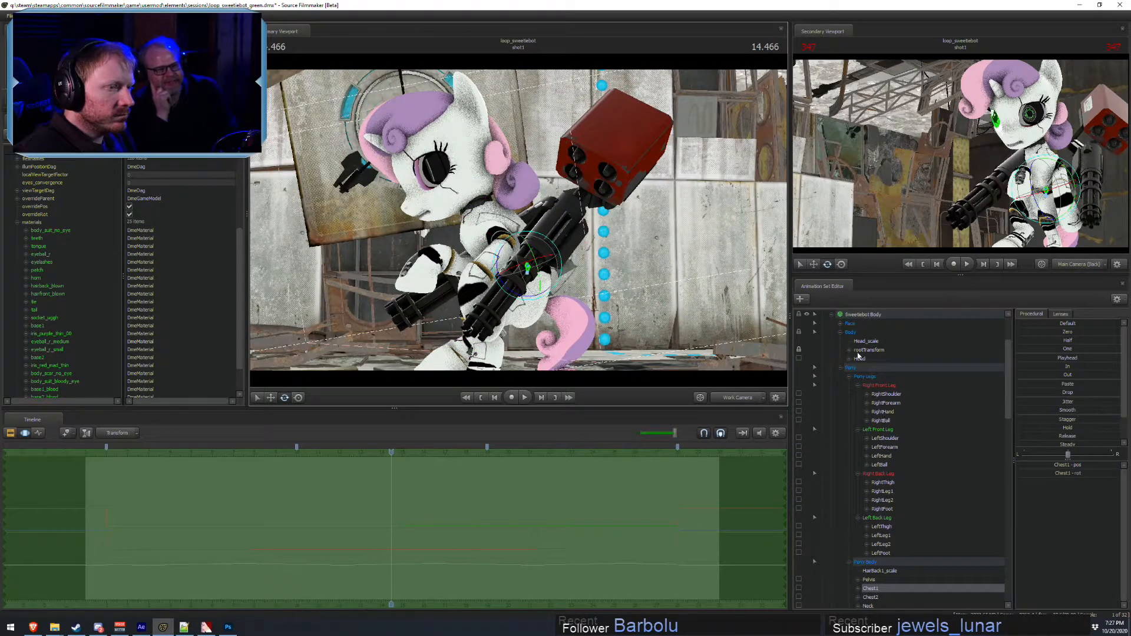
left_click(861, 359)
key("F2")
key("F3")
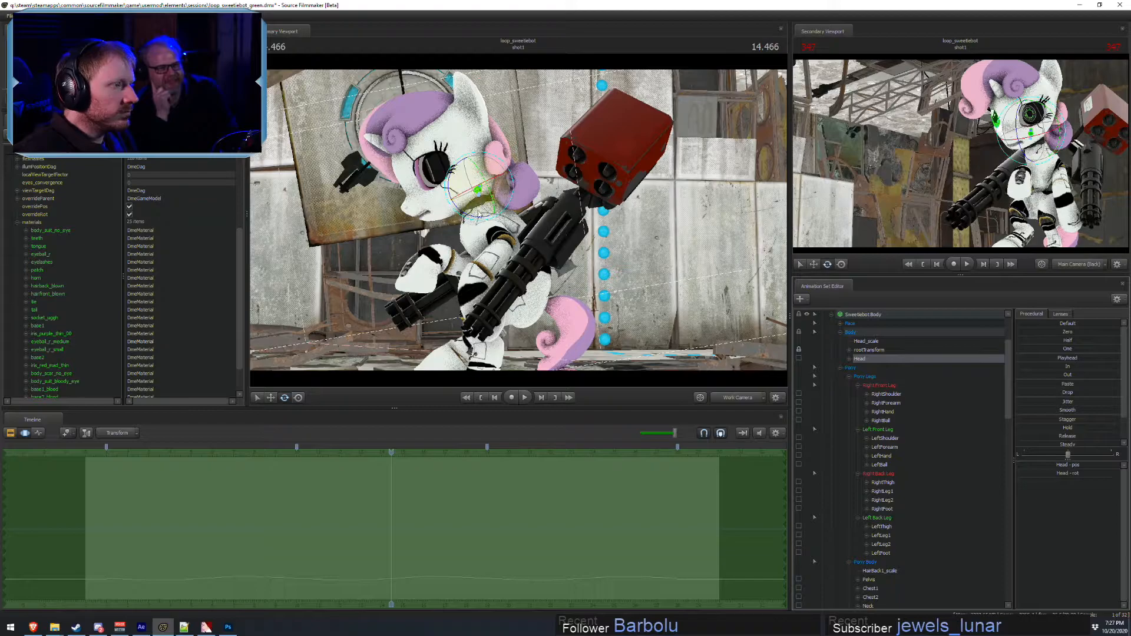
left_click_drag(462, 218, 488, 188)
left_click(731, 398)
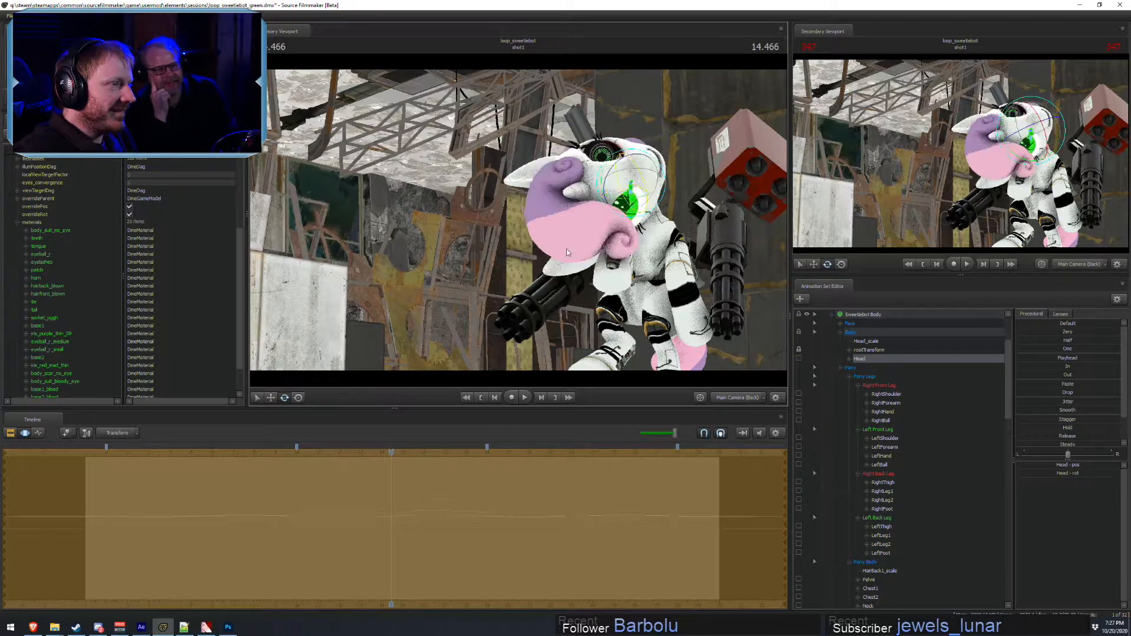
key("ctrl+z")
- Undo another trial turn of the Head control and rotate it slightly to raise the face from the main camera
left_click_drag(656, 172, 608, 167)
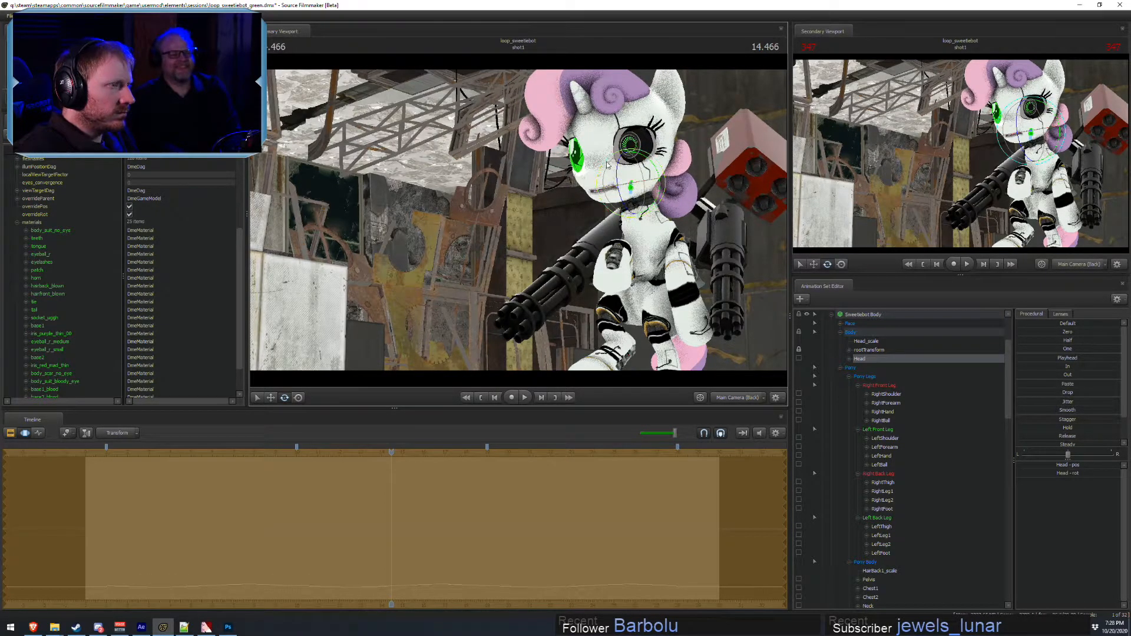
key("ctrl+z")
key("ctrl+z")
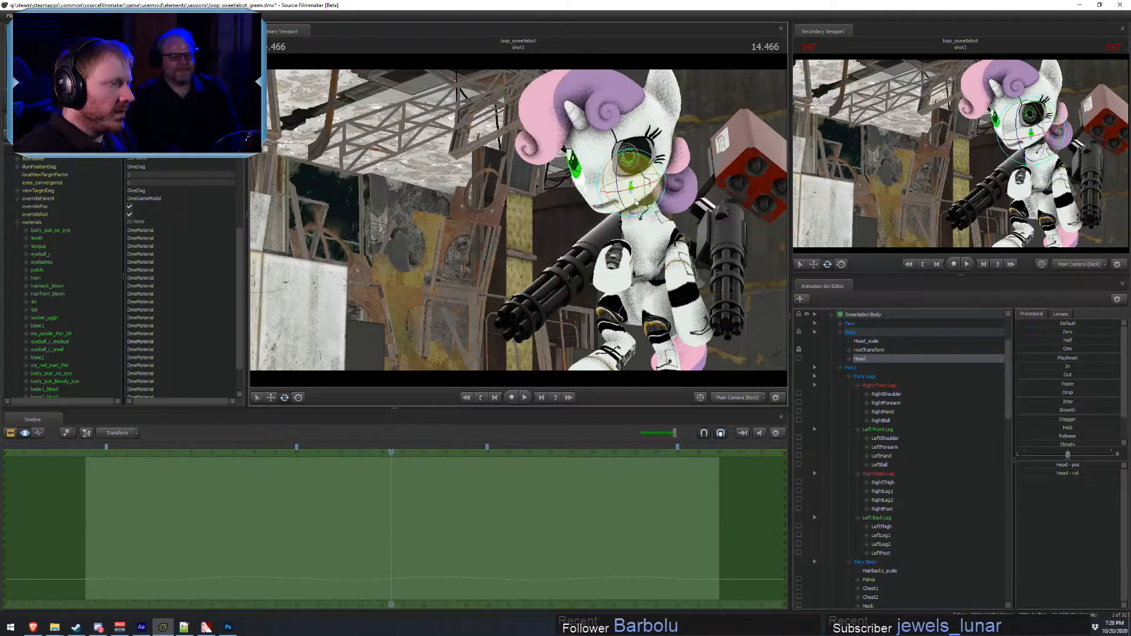
left_click_drag(619, 174, 620, 167)
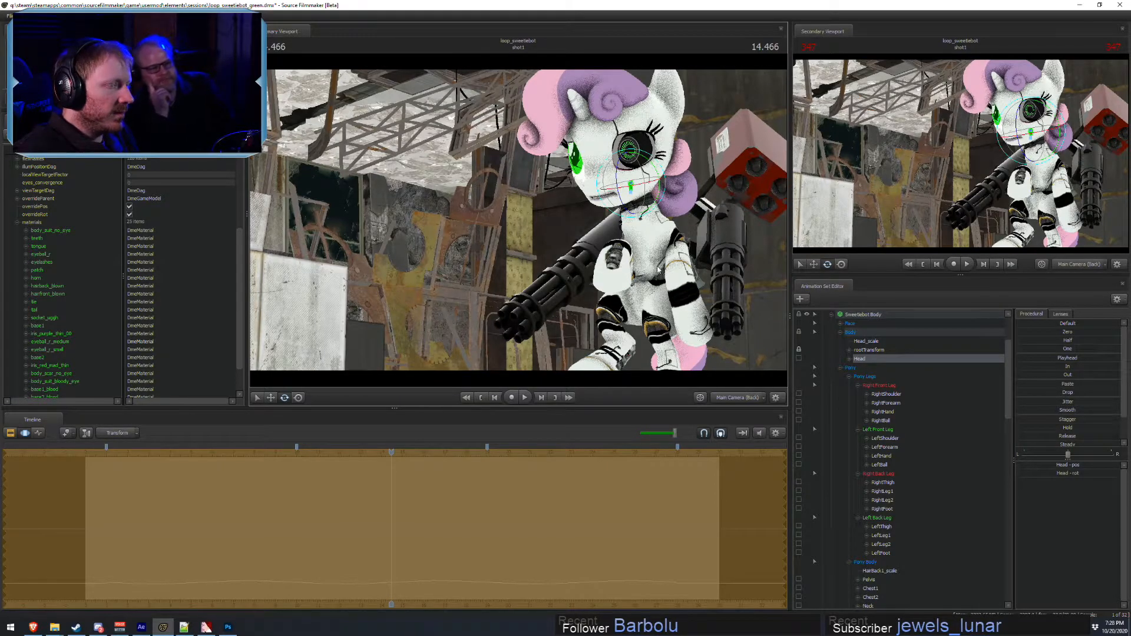
- Rotate the Chest1 control from the work camera to straighten the upper body upright
left_click(734, 401)
left_click_drag(640, 250, 640, 249, "alt")
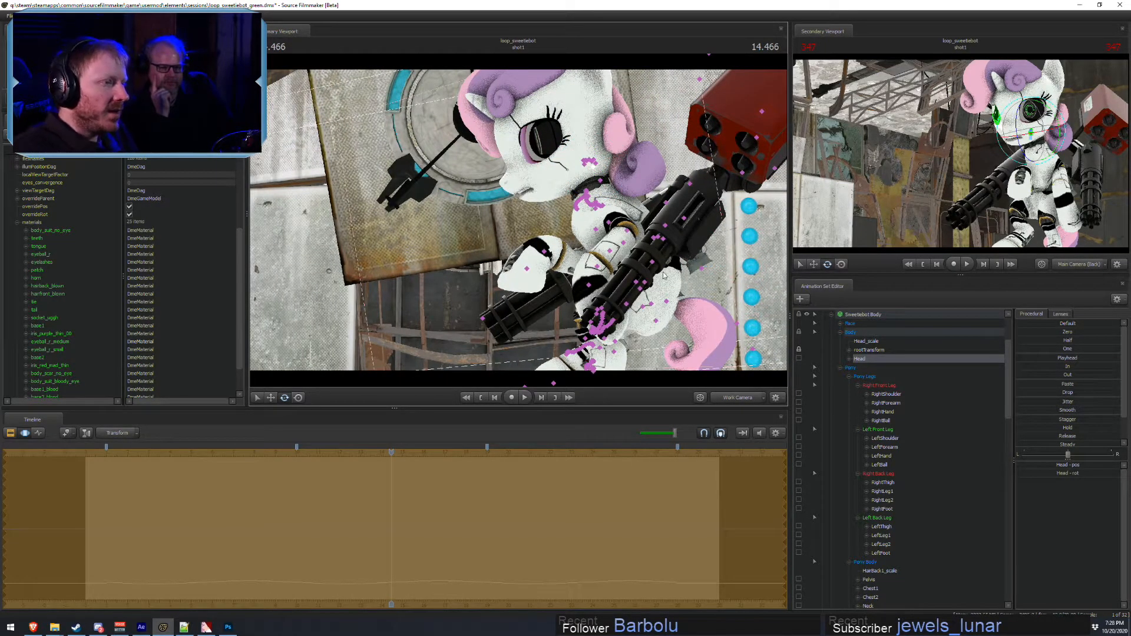
left_click(653, 264, "ctrl")
left_click_drag(624, 255, 632, 244)
key("ctrl")
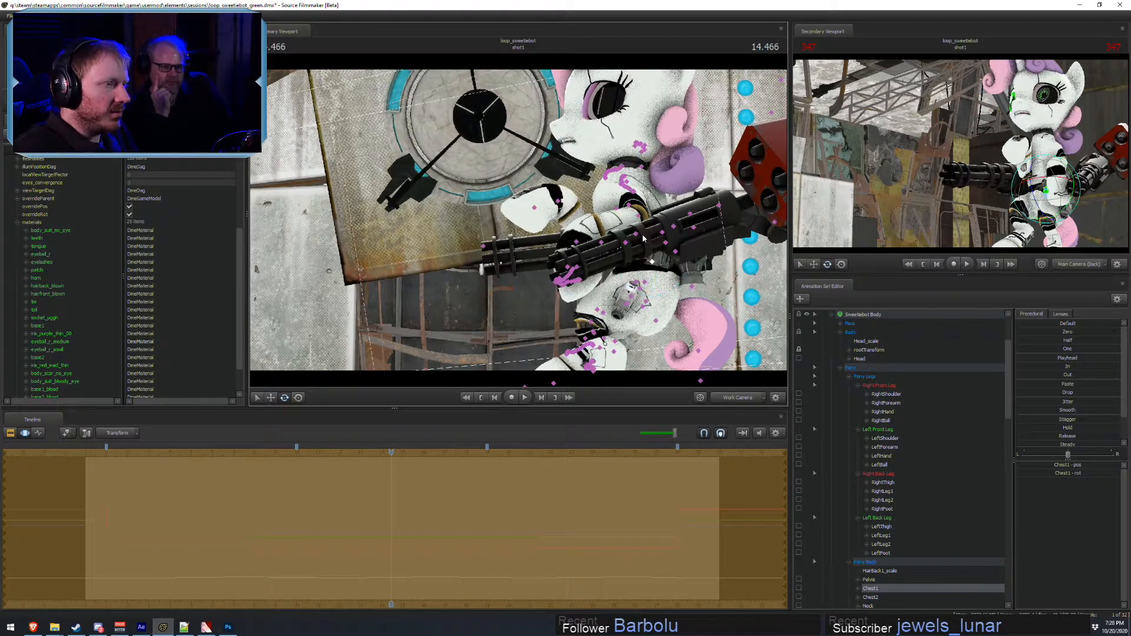
left_click_drag(670, 252, 675, 251)
key("ctrl")
- Adjust the Chest2 control to correct the upper chest above Chest1, as seen from the character's side
left_click(645, 186, "ctrl")
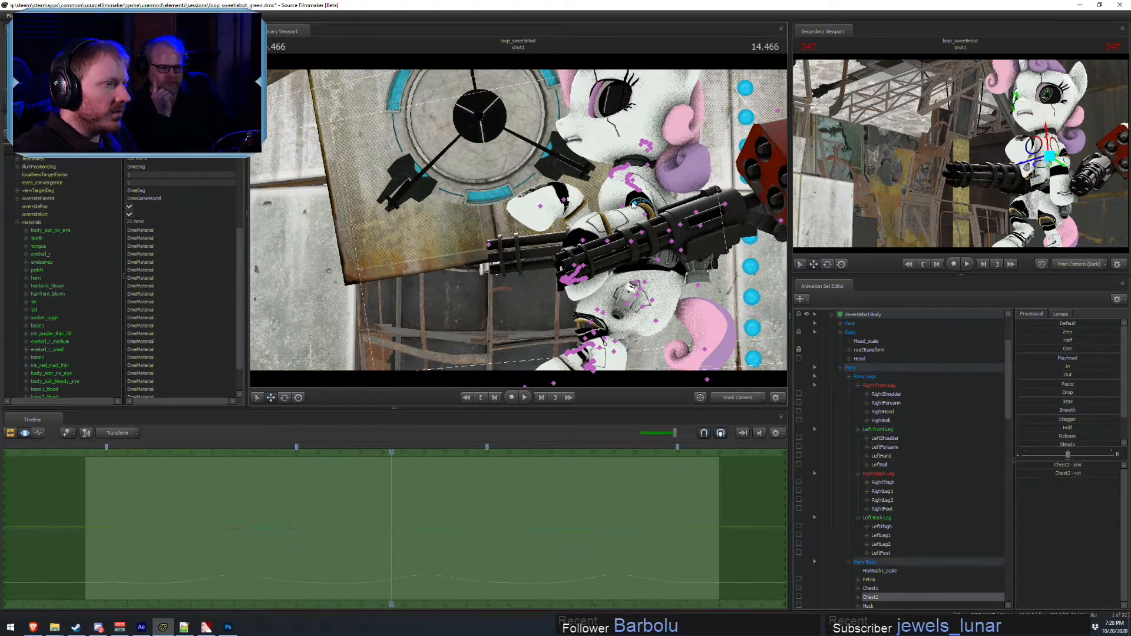
key("e")
left_click_drag(604, 196, 415, 250)
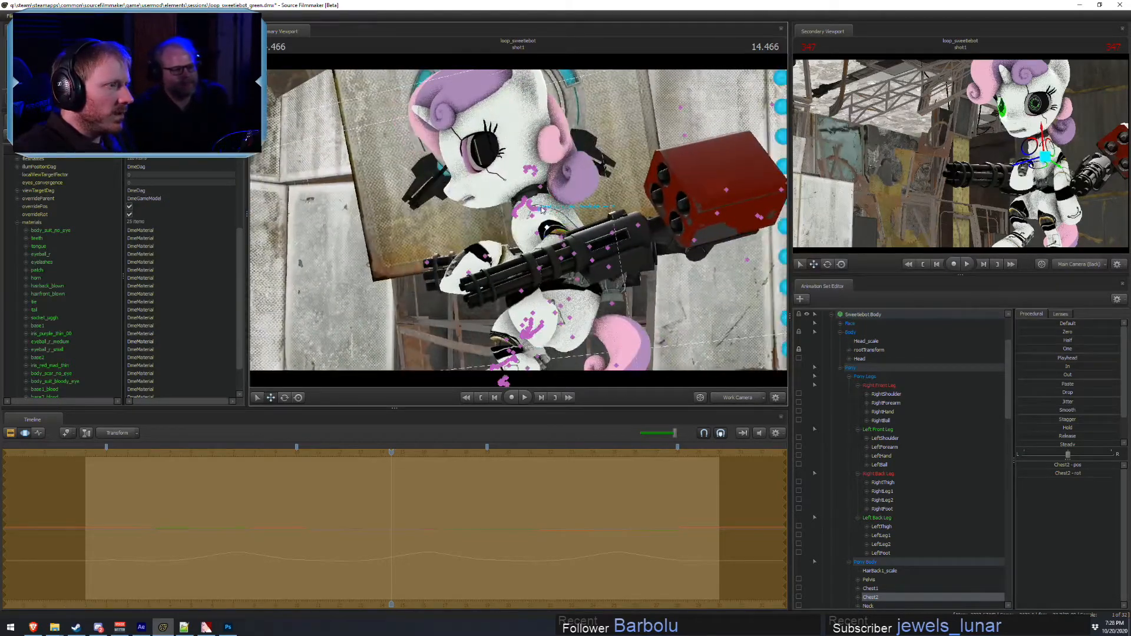
- Rotate the Neck control to bring the character's neck and head back into a more upright position
scroll(868, 526, "down", 3)
left_click(868, 526)
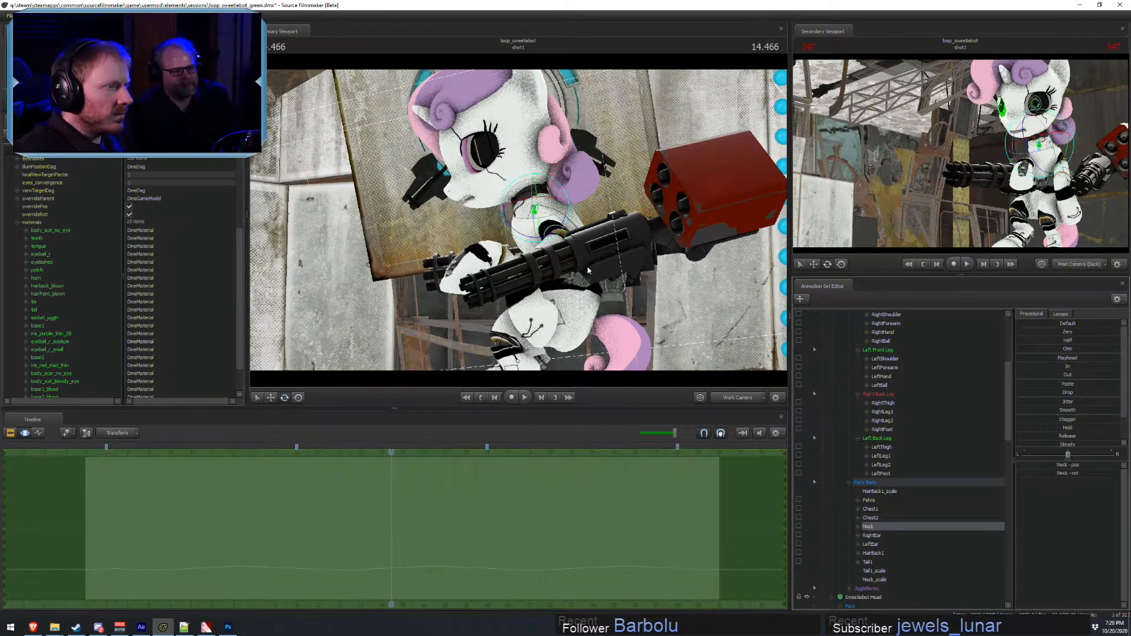
key("e")
left_click_drag(506, 221, 546, 196)
key("w")
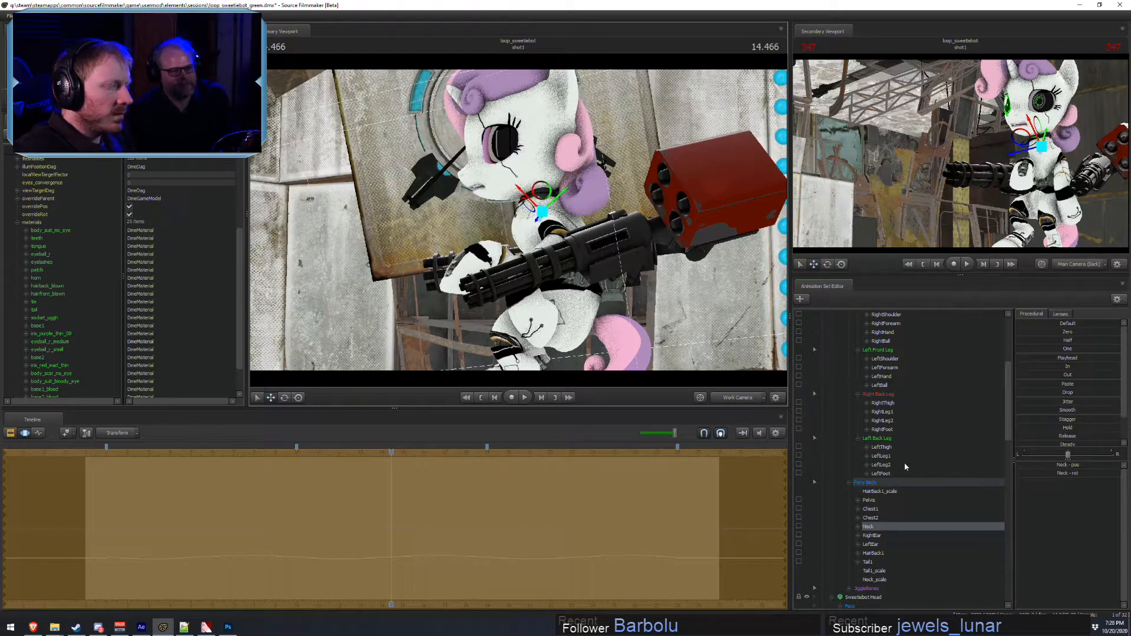
- Rotate the Head control to tilt the face downward to suit the straightened neck
scroll(887, 431, "up", 4)
left_click(550, 187)
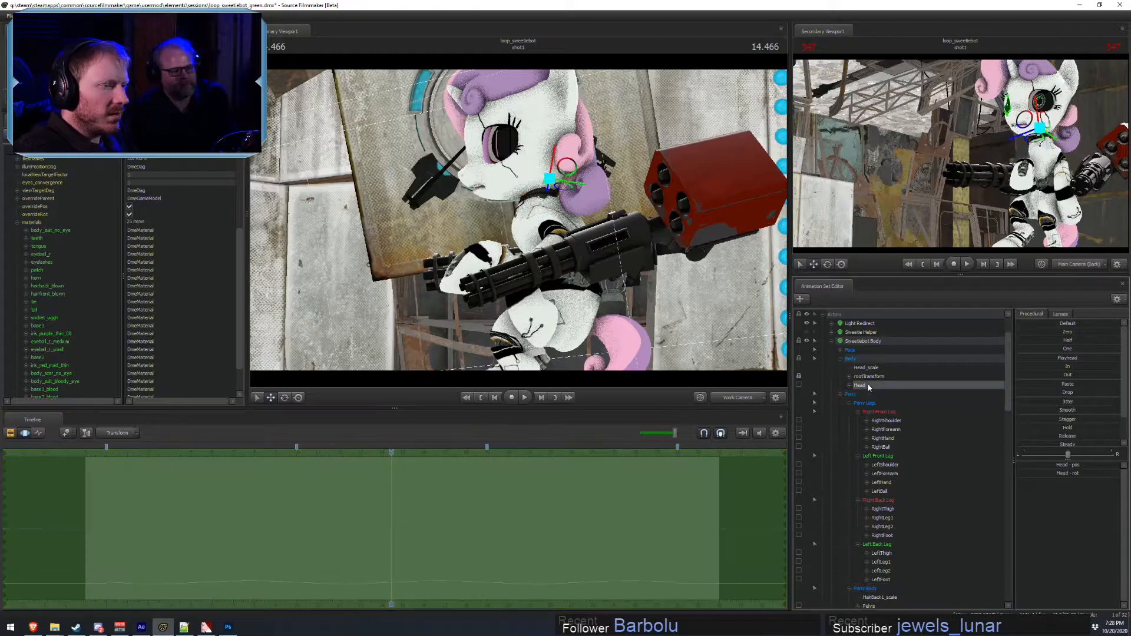
key("e")
left_click_drag(529, 200, 621, 179)
- Adjust the front leg placement with the LeftShoulder and RightShoulder controls, checking the pose from several angles
left_click(542, 215)
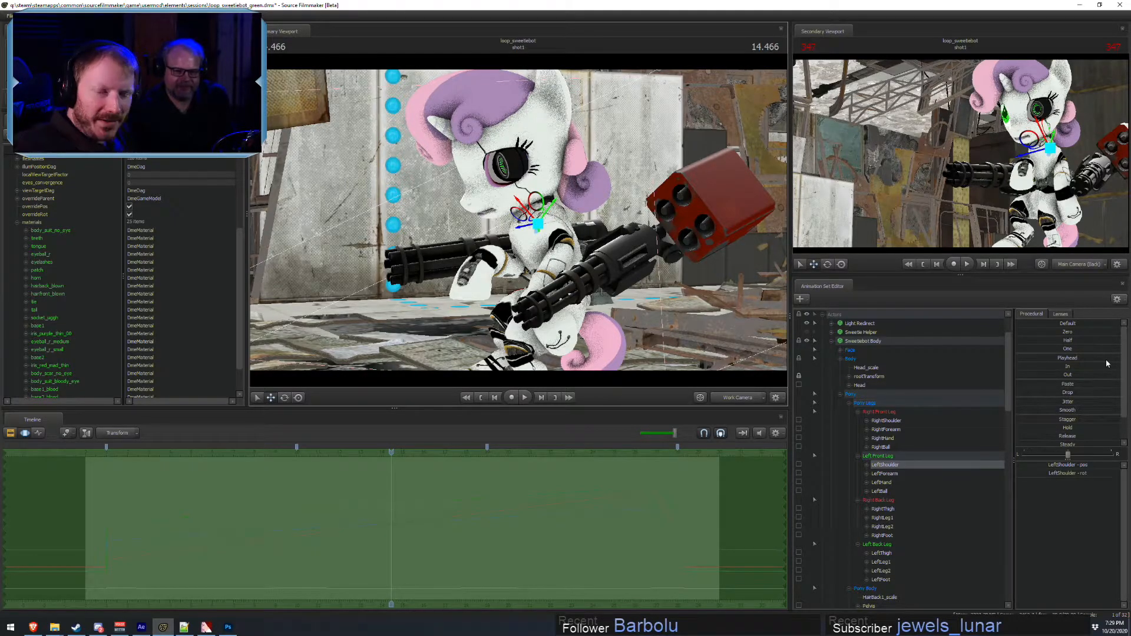
left_click_drag(827, 337, 480, 222, "alt")
left_click(476, 234)
left_click_drag(596, 218, 519, 223, "alt")
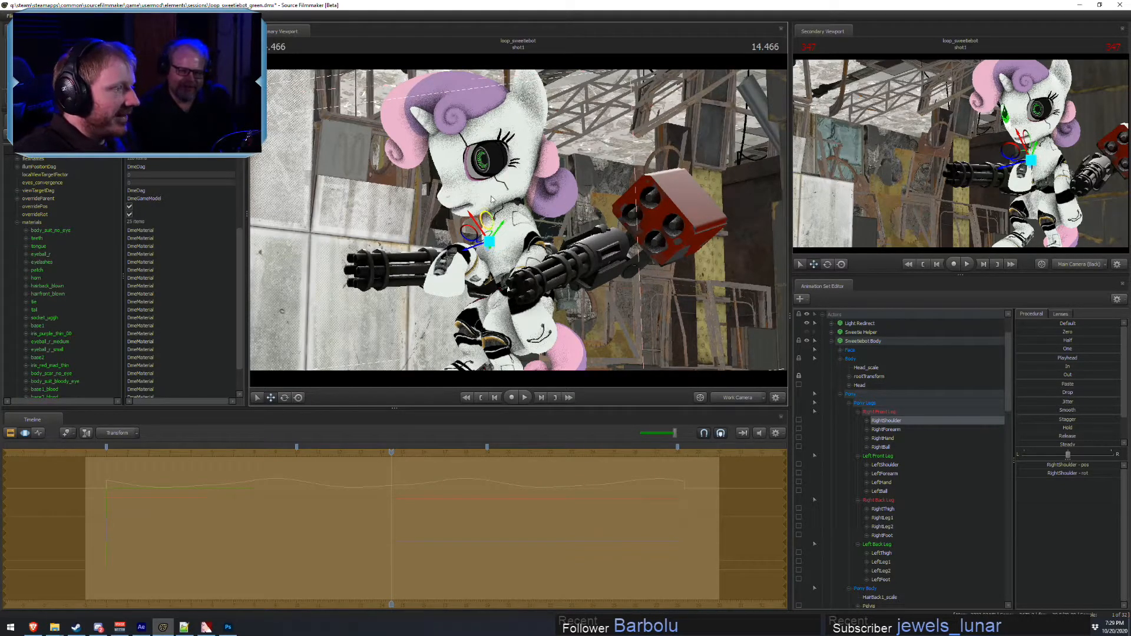
left_click_drag(565, 171, 595, 297)
key("F2")
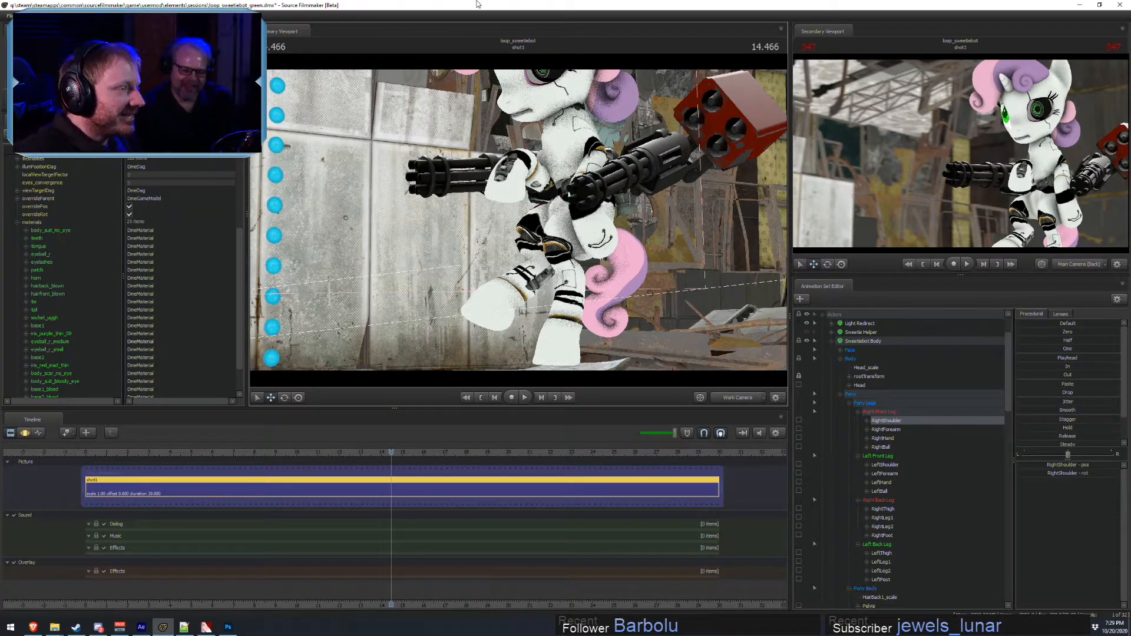
- Rotate the RightThigh control from the character's side to bring the raised hind leg back toward the other leg
left_click_drag(545, 303, 506, 297, "alt")
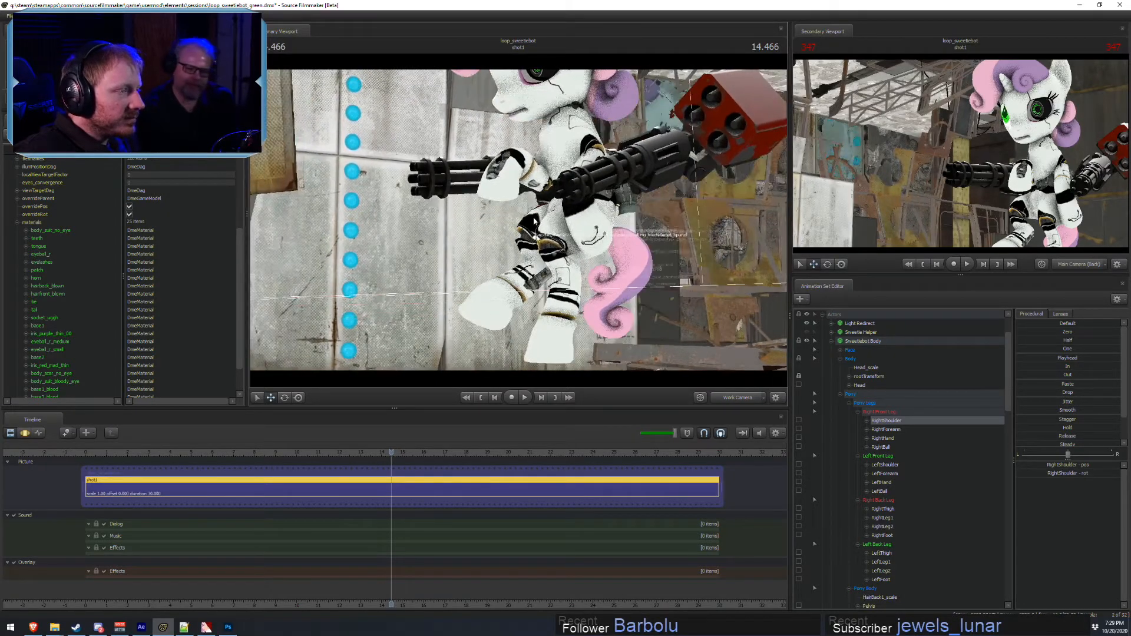
key("F3")
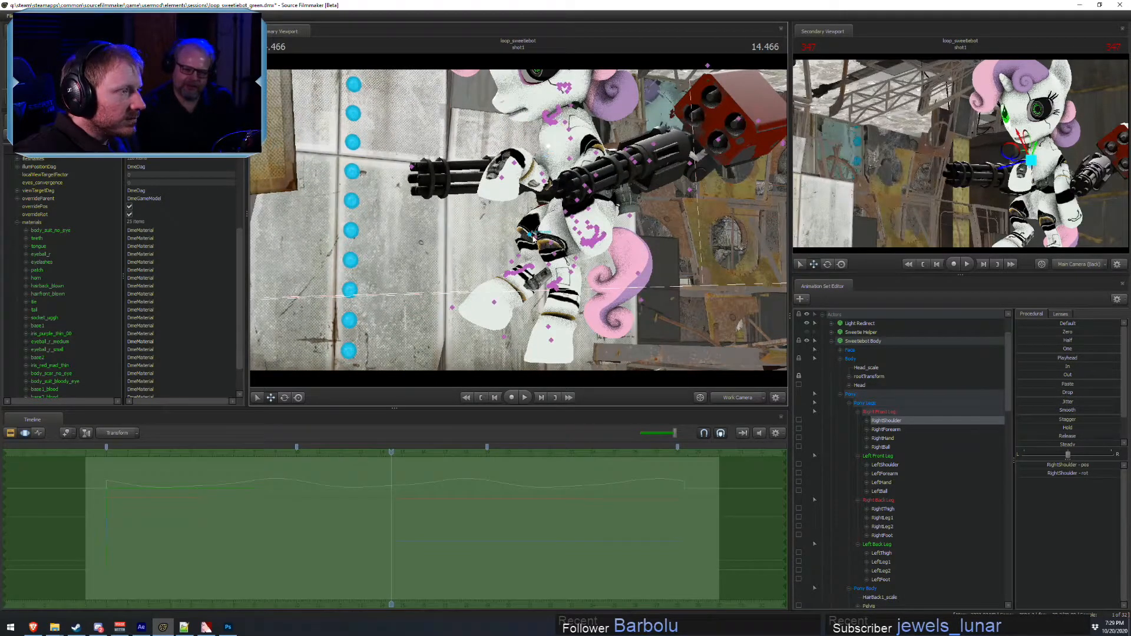
left_click(571, 222)
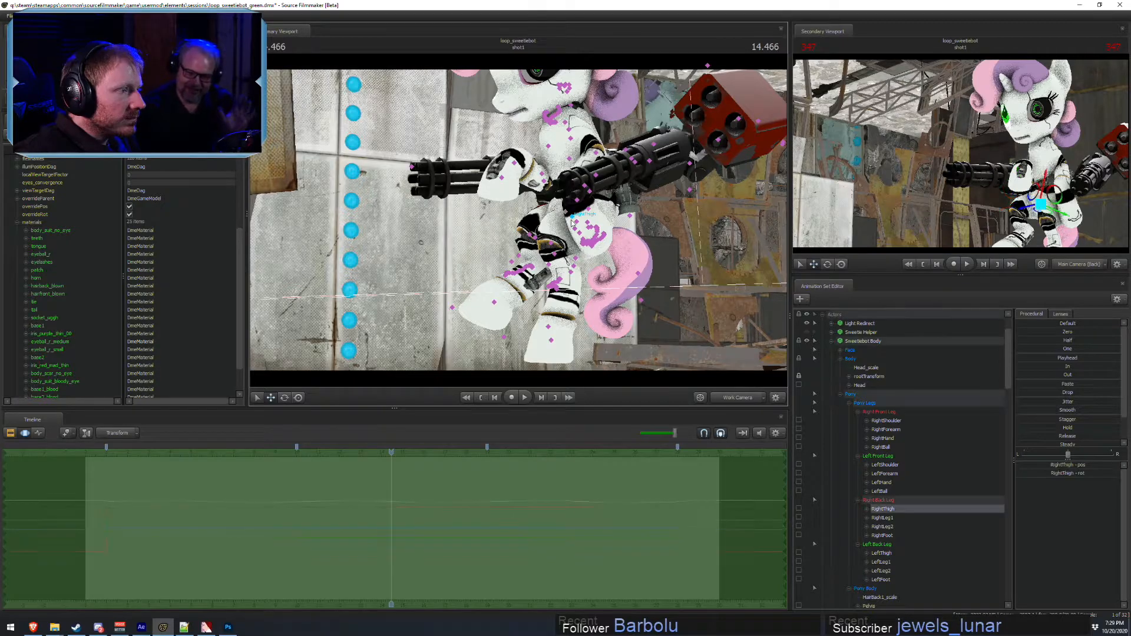
key("e")
left_click_drag(544, 221, 544, 219)
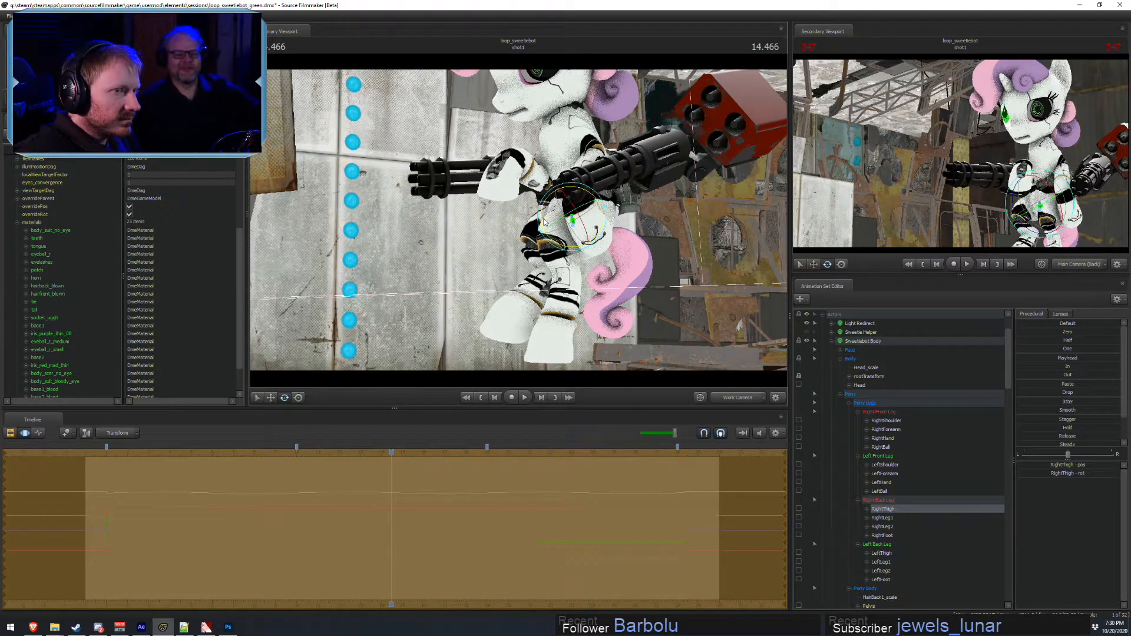
- Play back the adjusted pose from the work camera and from the main camera
key("space")
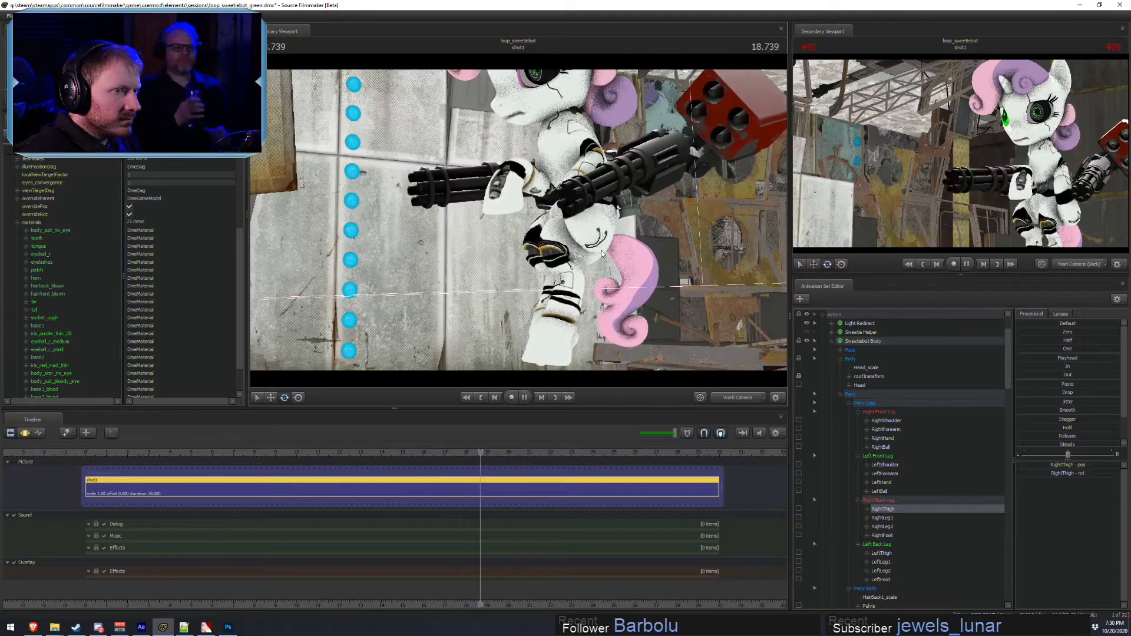
key("space")
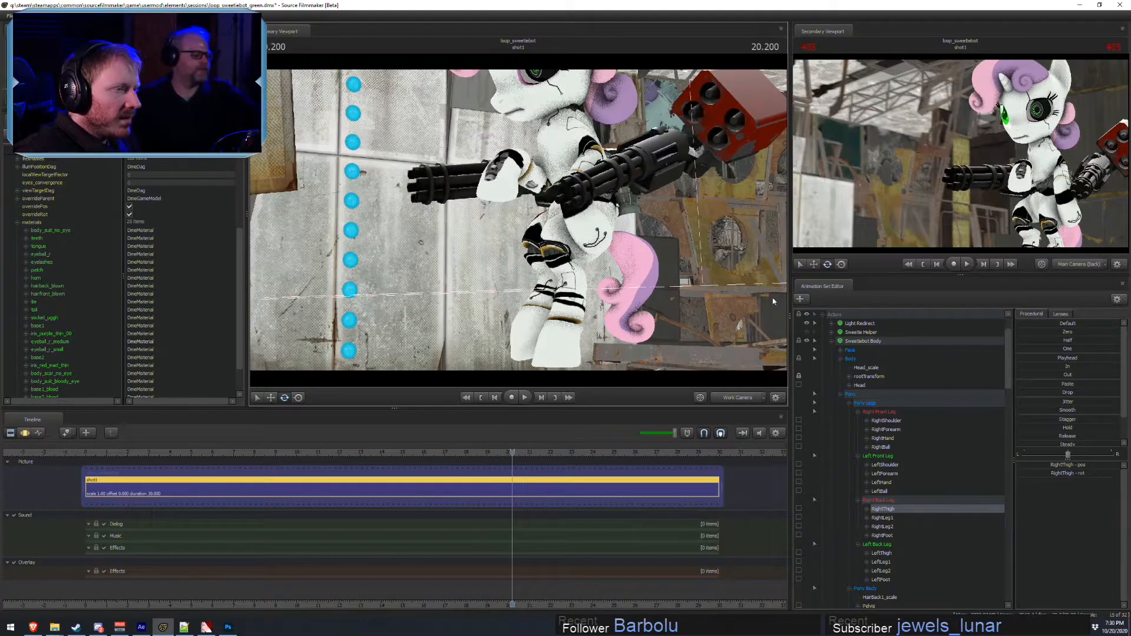
left_click(744, 398)
key("space")
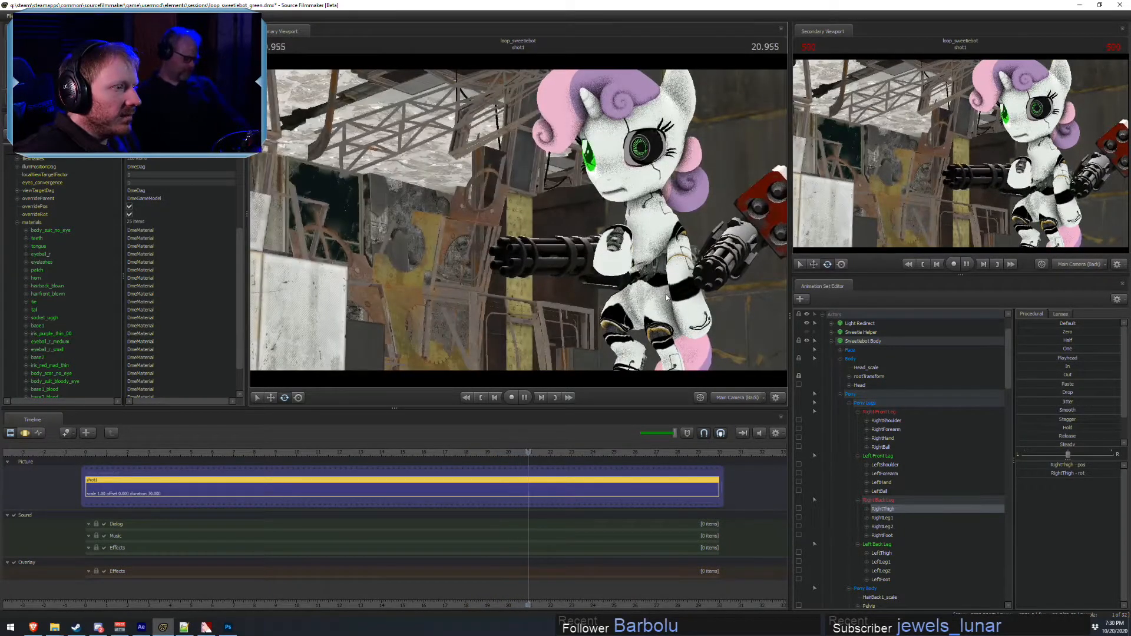
key("space")
- Undo the recent thigh, shoulder, head, neck and chest changes, and play the shot briefly through the main camera
key("F3")
key("ctrl+z")
key("ctrl+z")
key("ctrl+z")
key("ctrl+z")
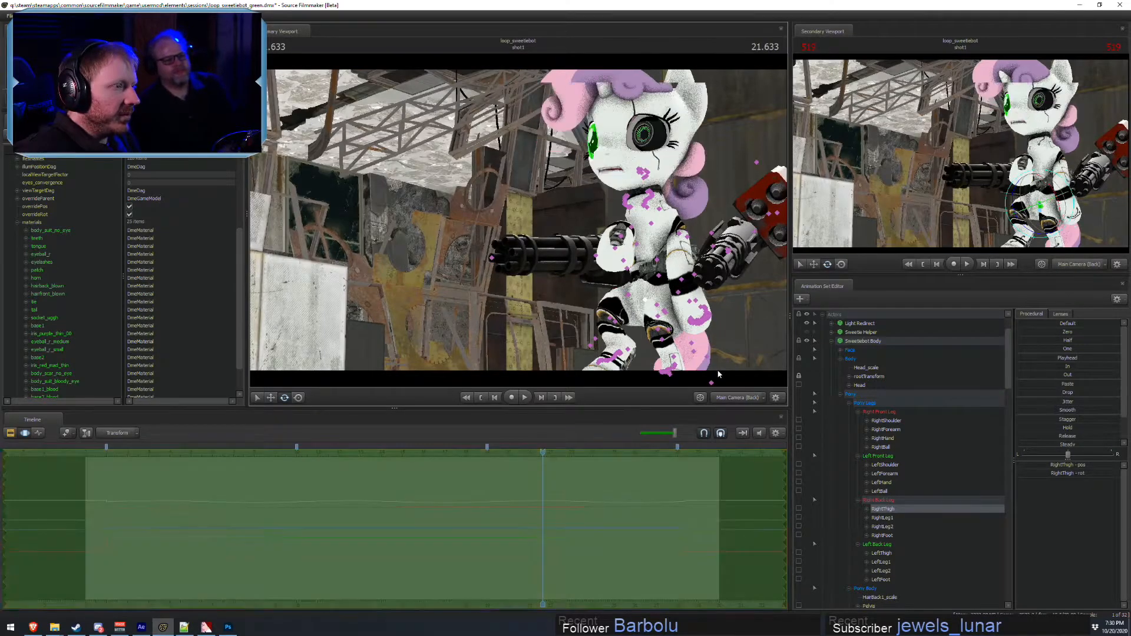
key("ctrl+z")
key("ctrl+z")
key("ctrl+z")
key("ctrl+z")
key("F2")
key("F3")
key("F2")
key("space")
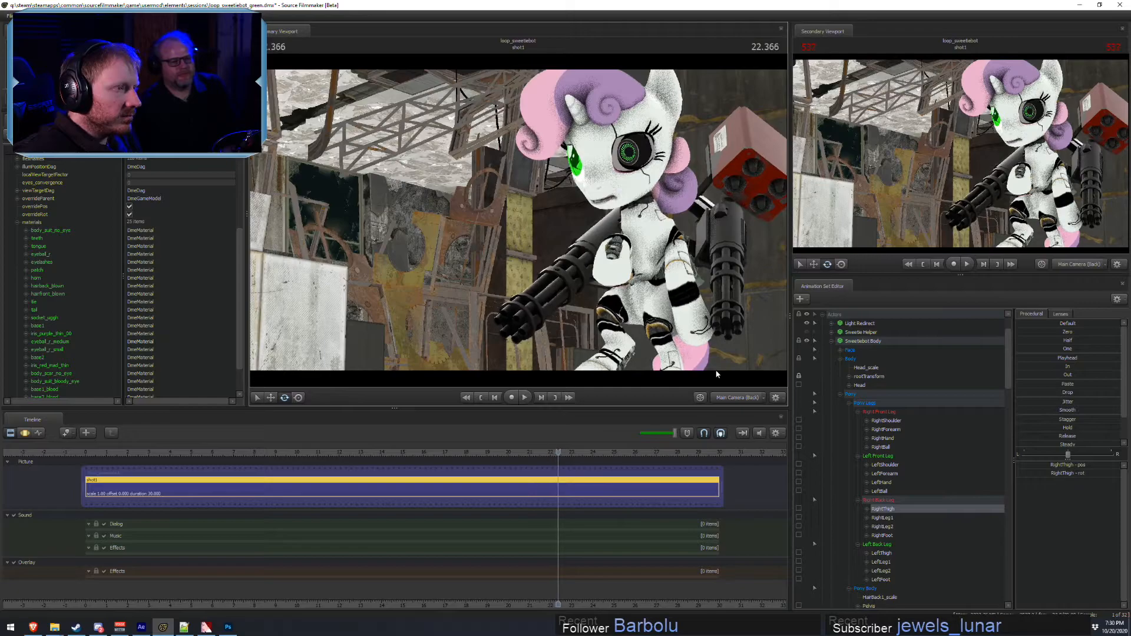
- Rotate the Head control of Sweetiebot Body slightly to raise the face, and play the shot to check it
key("F3")
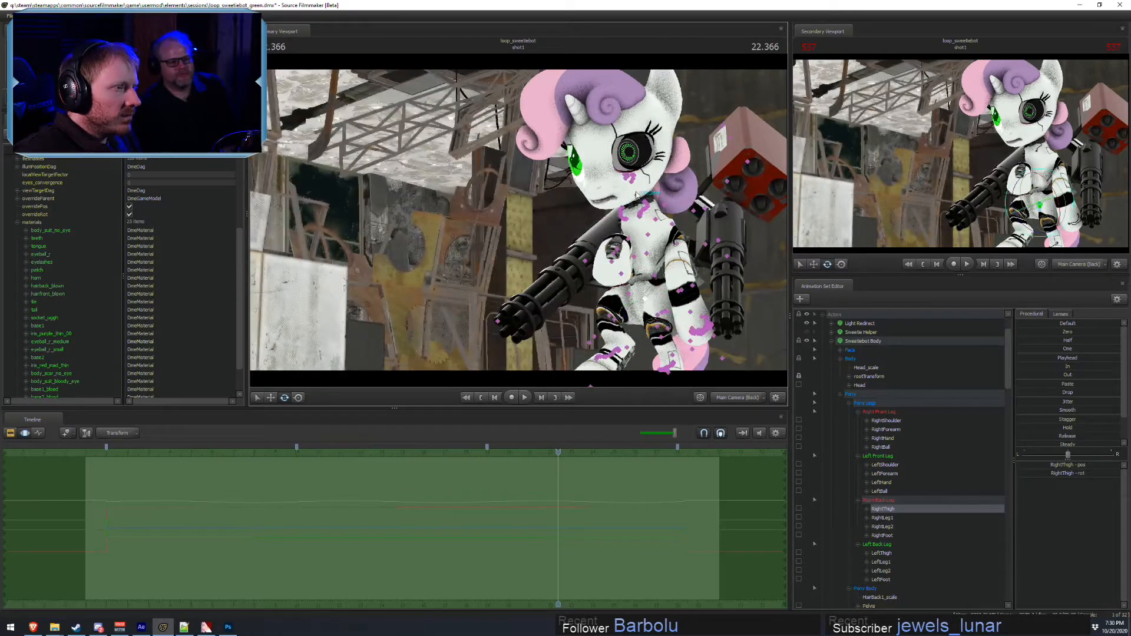
left_click(617, 195)
left_click_drag(616, 185, 614, 181)
key("F2")
key("space")
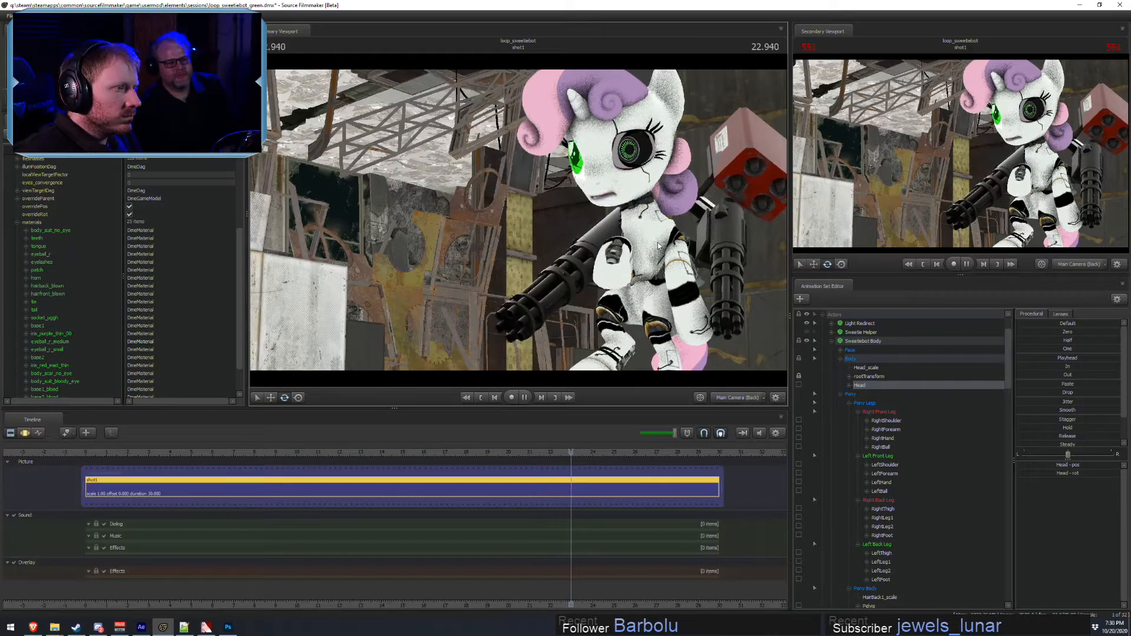
key("space")
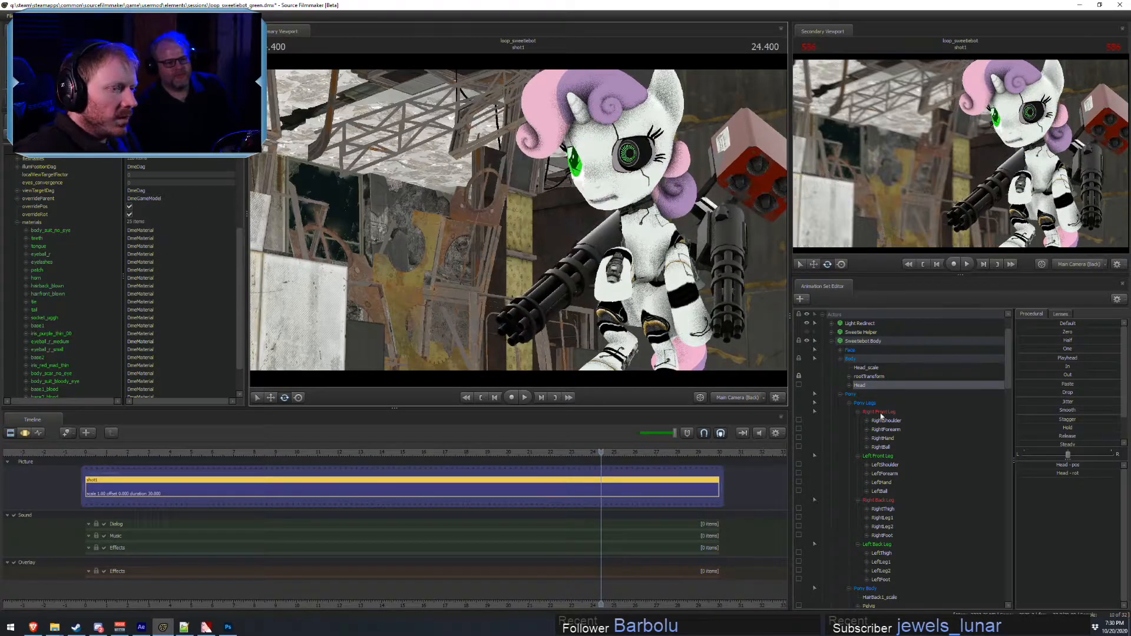
- Collapse the Sweetiebot Body and Sweetiebot Head groups, and select the S2chaingunR_02 control of Guns 1 in the Motion Editor
left_click(832, 342)
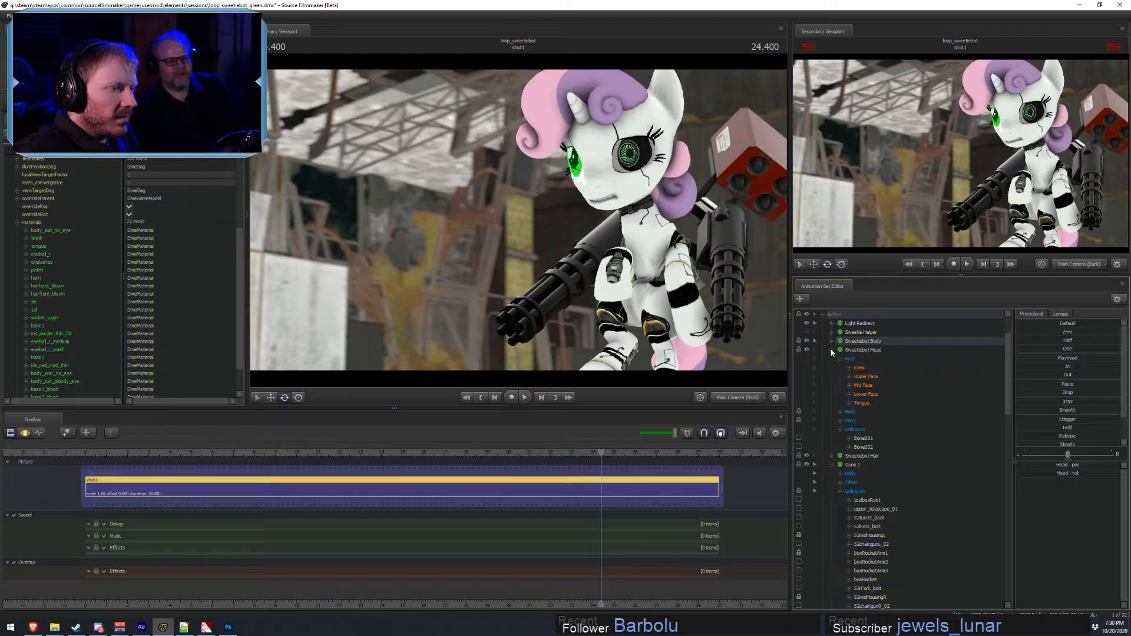
left_click(832, 350)
key("F4")
key("F2")
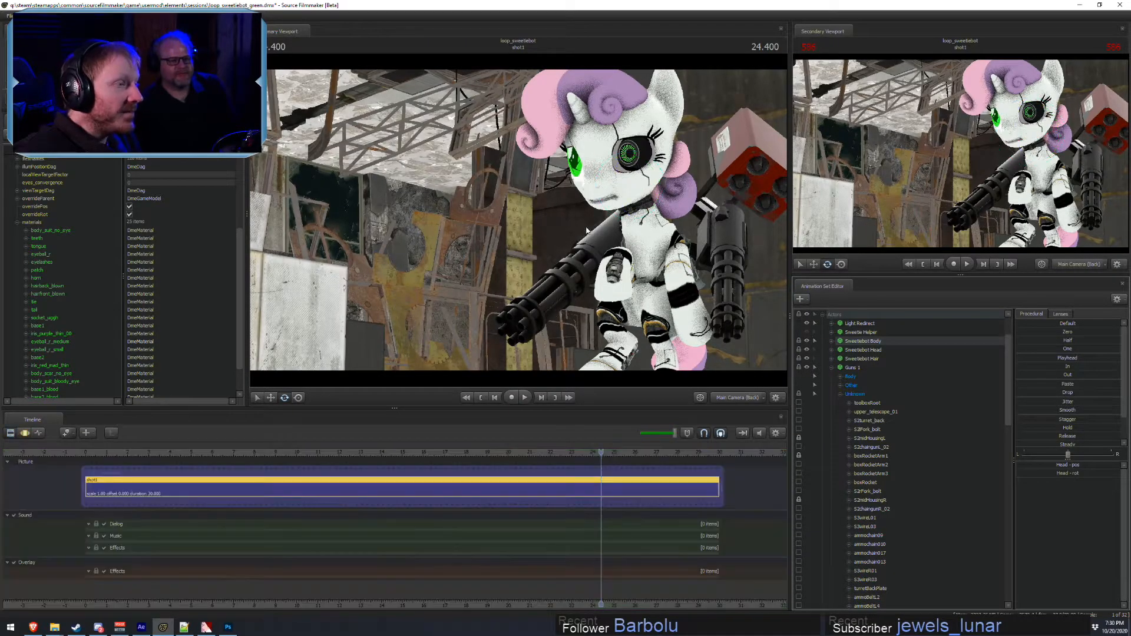
key("F4")
left_click(583, 270, "ctrl")
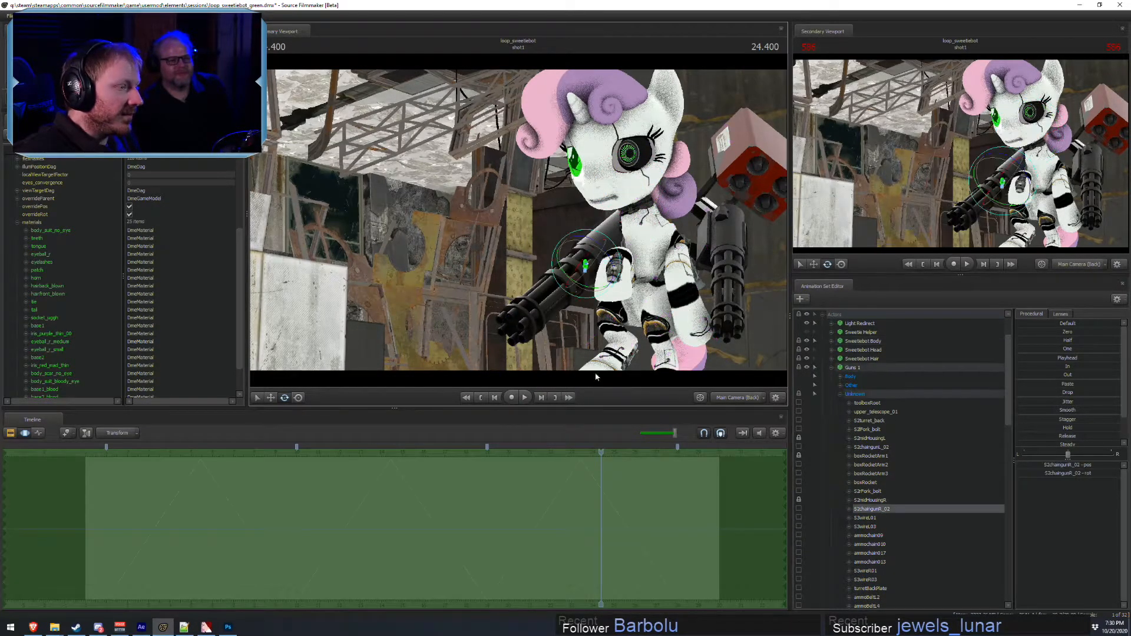
key("F3")
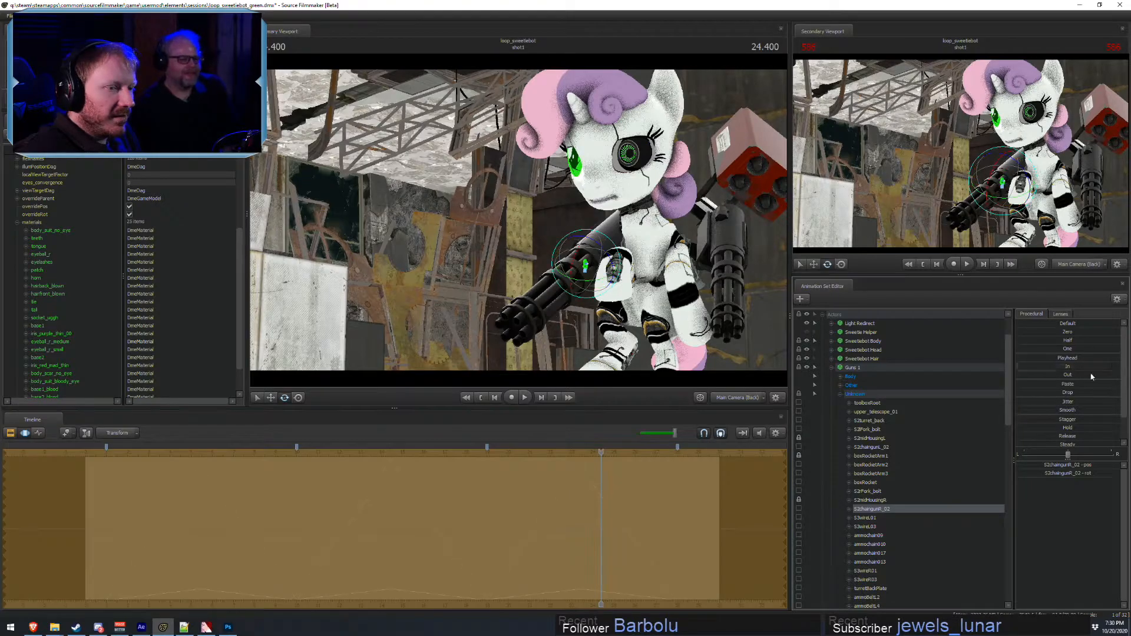
- Play the shot, rewind to an earlier point in it, and play it again to check the chainguns
key("space")
key("F2")
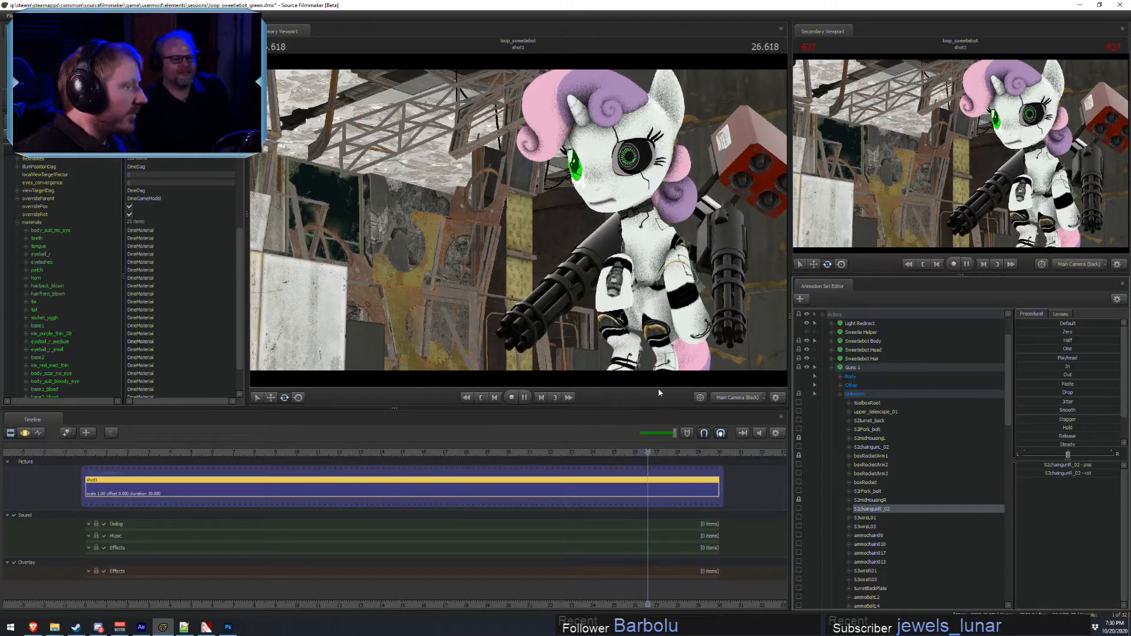
key("space")
left_click_drag(463, 455, 301, 453)
key("space")
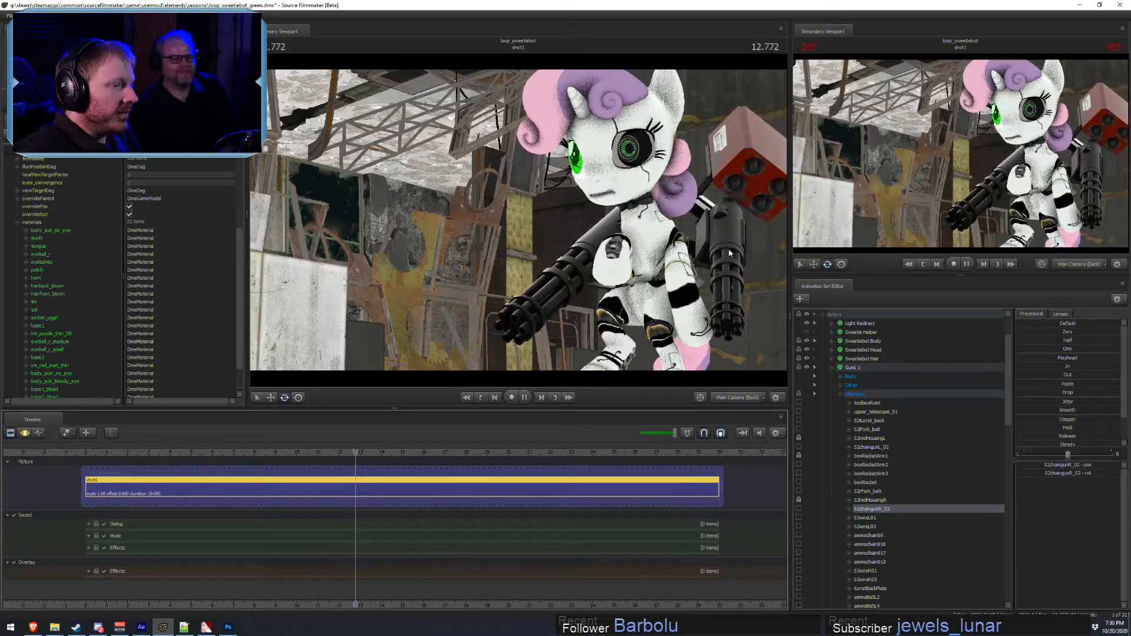
key("F4")
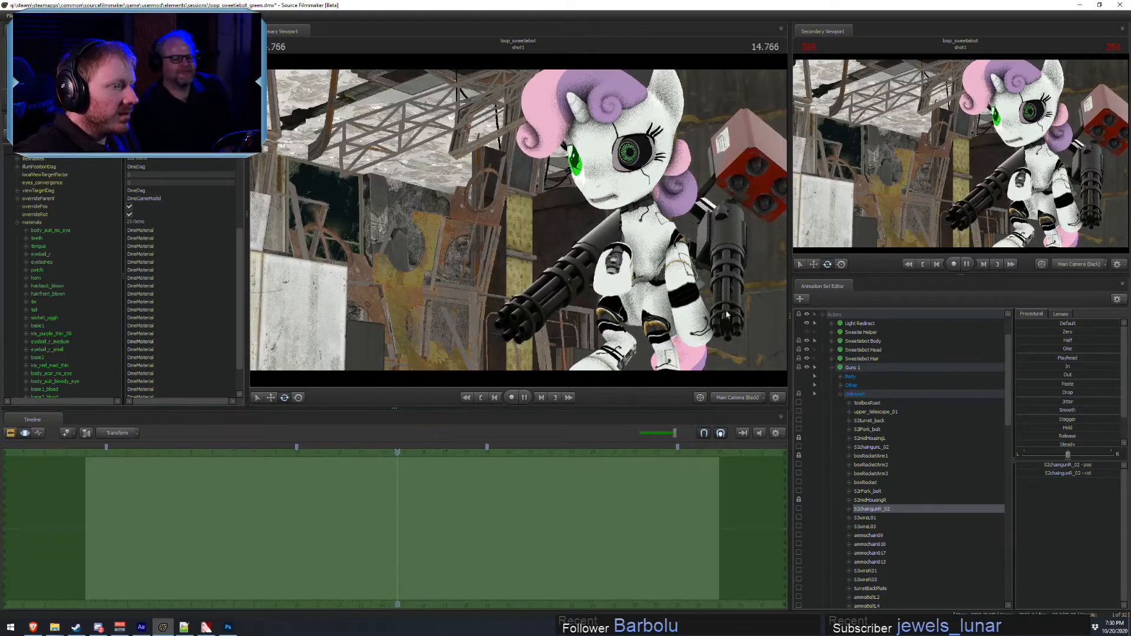
- Play the shot briefly and select the S2chaingunL_02 control of Guns 1 in the Motion Editor
key("F2")
key("F3")
key("space")
left_click(727, 266)
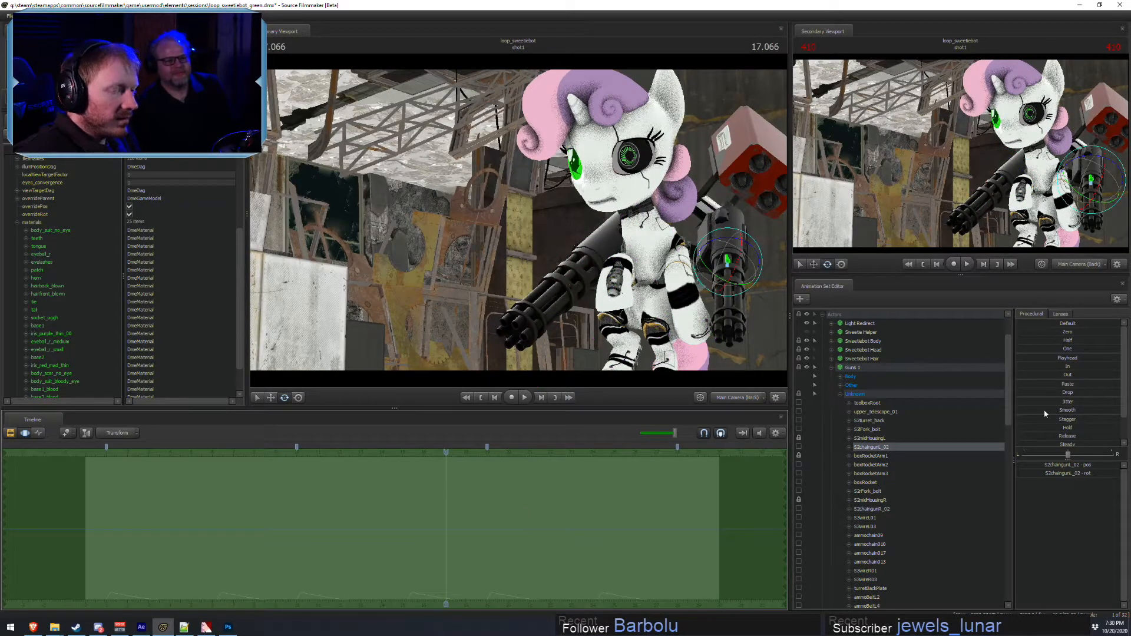
- Play the shot again, scrub through it to about 24.6 seconds, and return to the Motion Editor
key("F2")
key("F3")
key("space")
key("space")
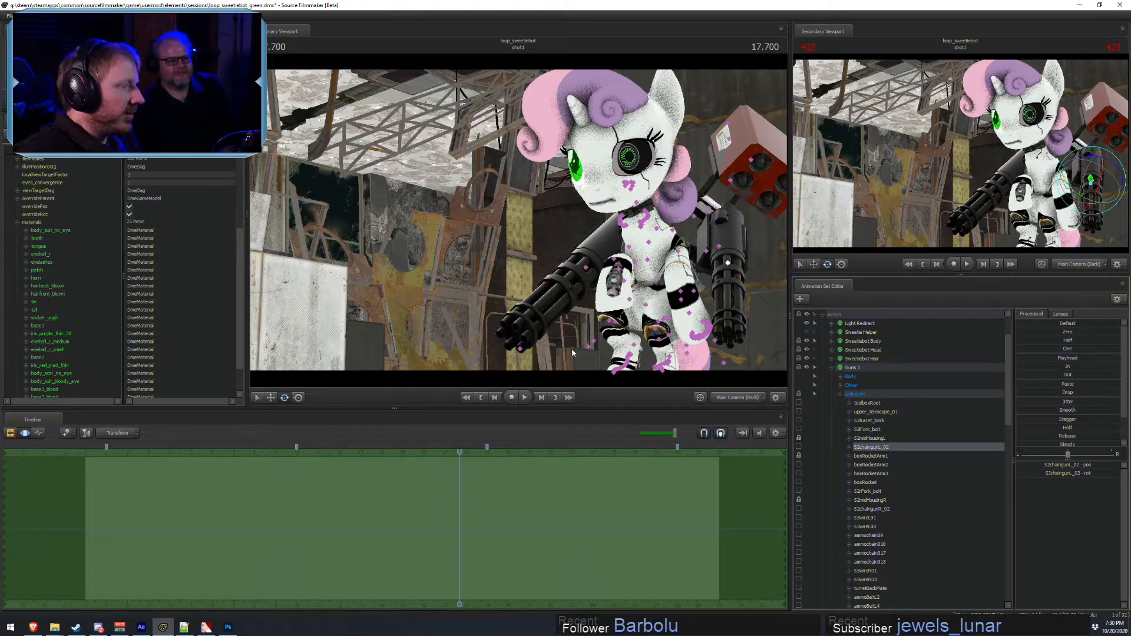
key("F2")
left_click(165, 452)
left_click_drag(165, 452, 611, 513)
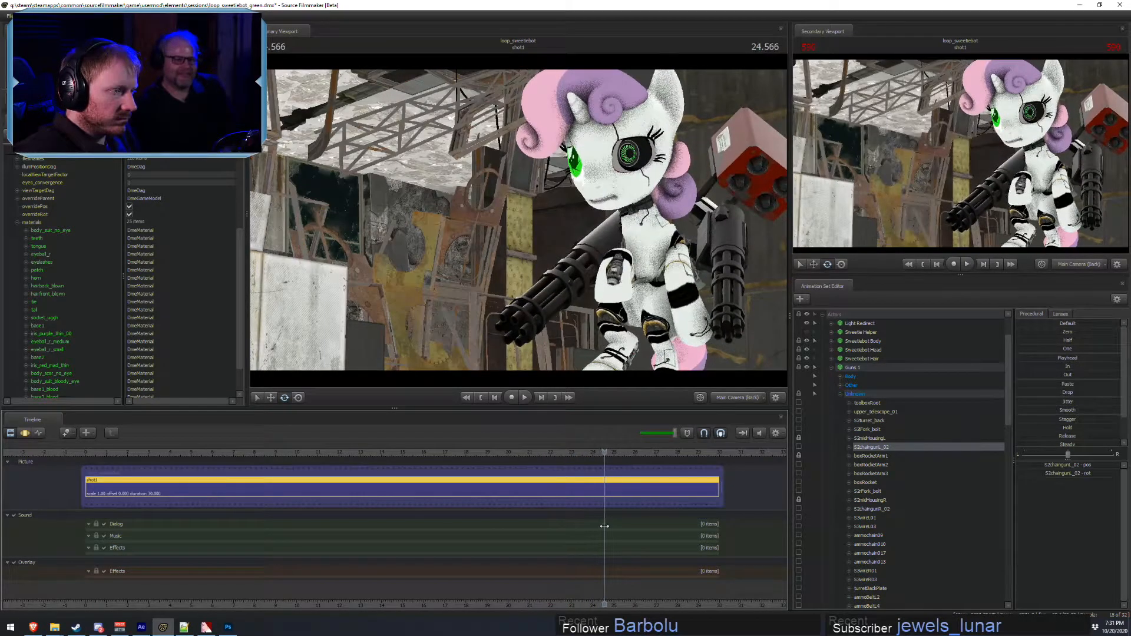
key("F3")
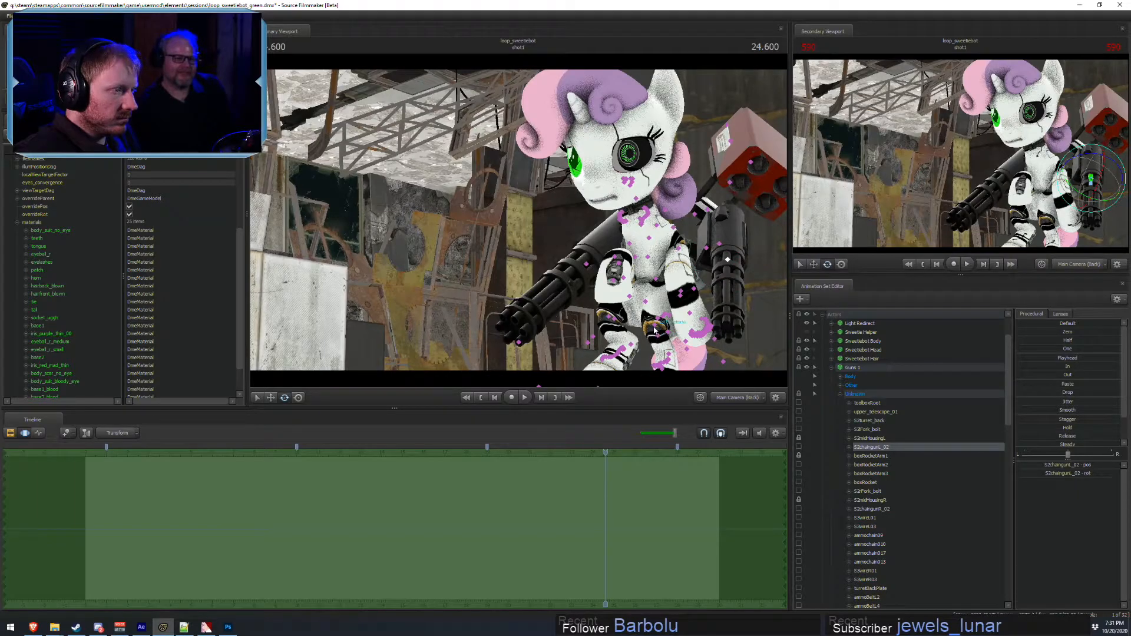
- Examine Sweetiebot's left back leg through the work camera and pick the rootTransform and static_prop controls around its knee
left_click(654, 331)
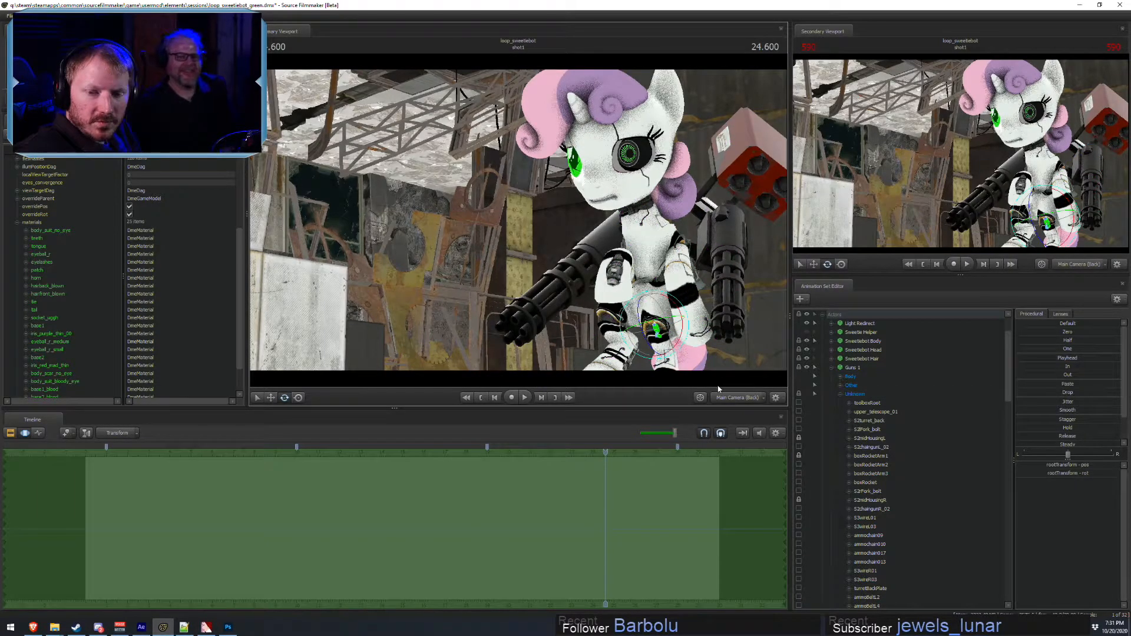
left_click(737, 400)
left_click_drag(682, 357, 556, 295, "alt")
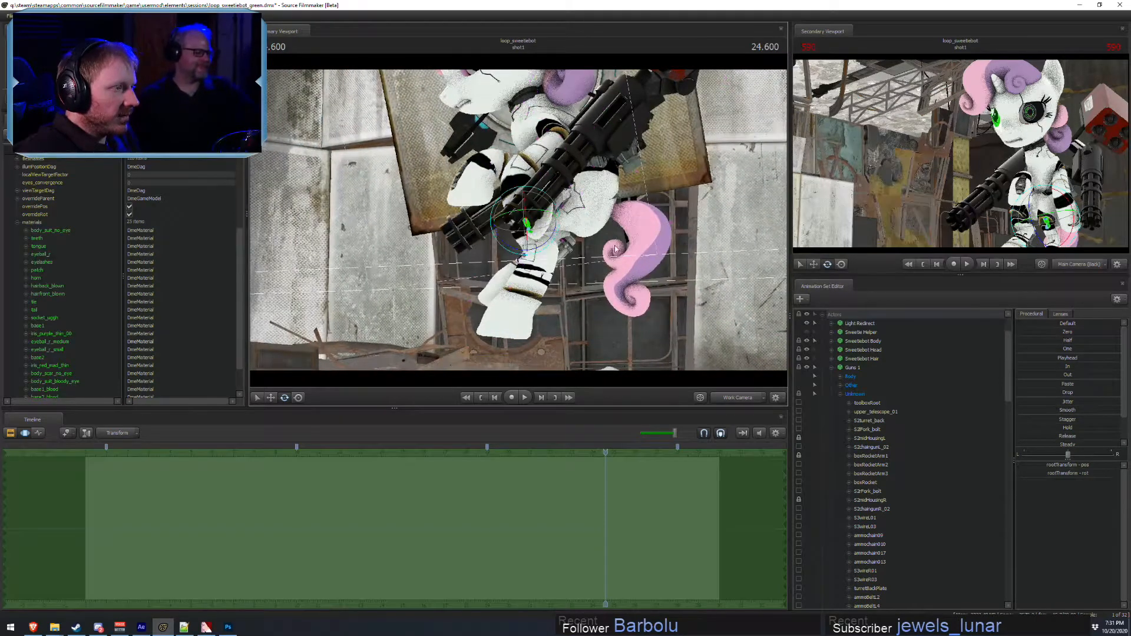
left_click_drag(528, 223, 545, 221, "alt")
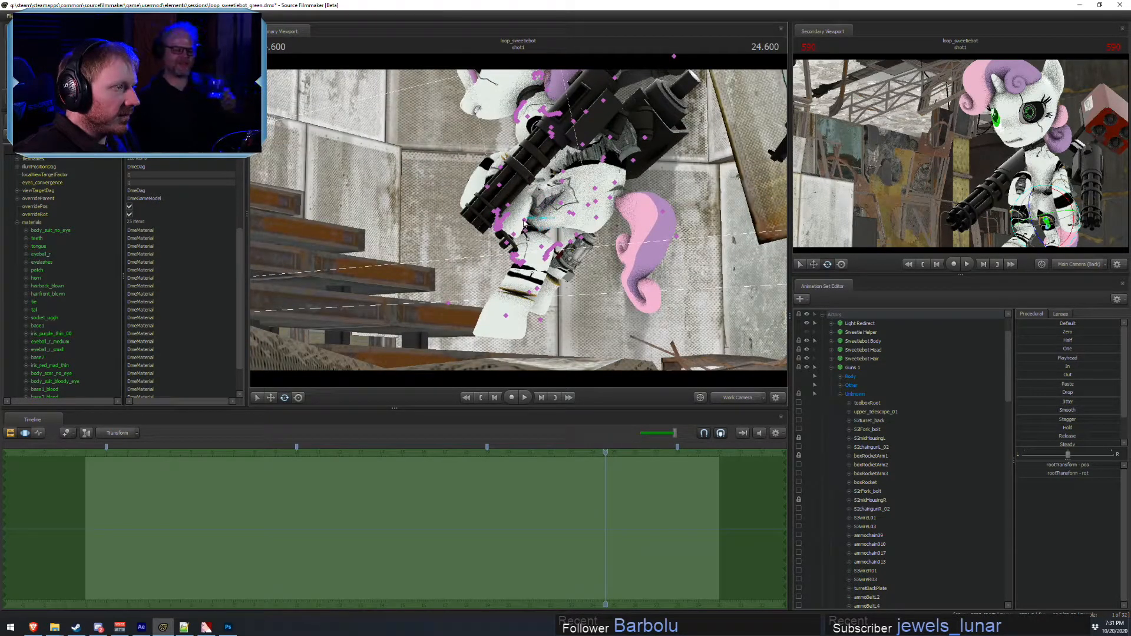
left_click(517, 230)
left_click(524, 231, "ctrl")
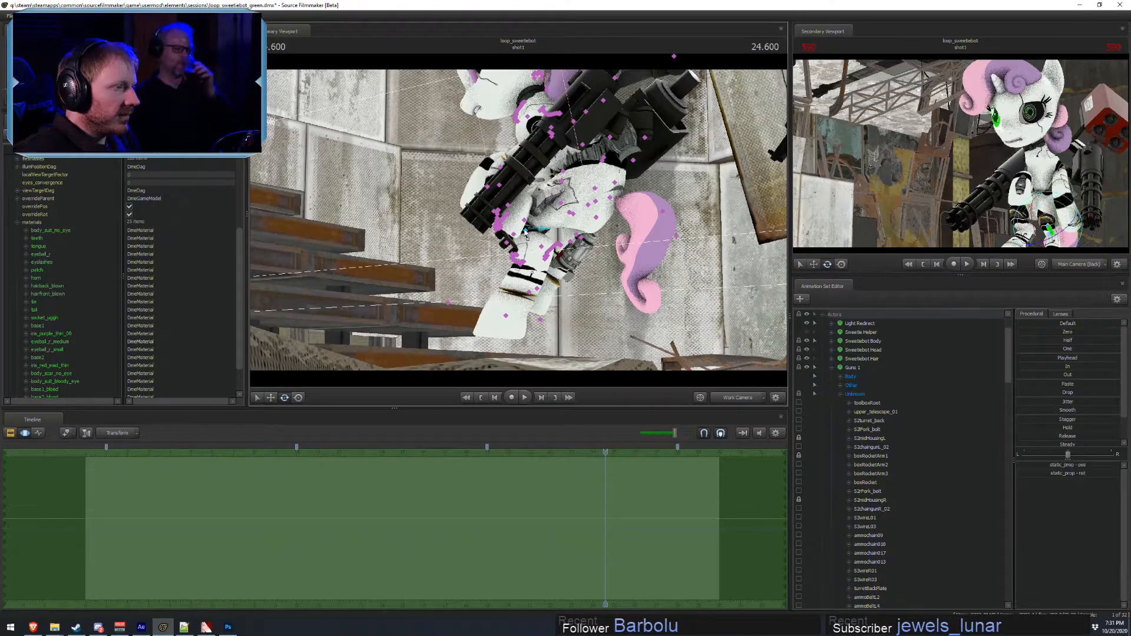
- Collapse the open groups under Actors, and expand only Guns 1 to look for the selected prop control
left_click(841, 395)
left_click(832, 369)
left_click(832, 386)
scroll(844, 412, "up", 2)
left_click(834, 484)
left_click(822, 517)
left_click(823, 465)
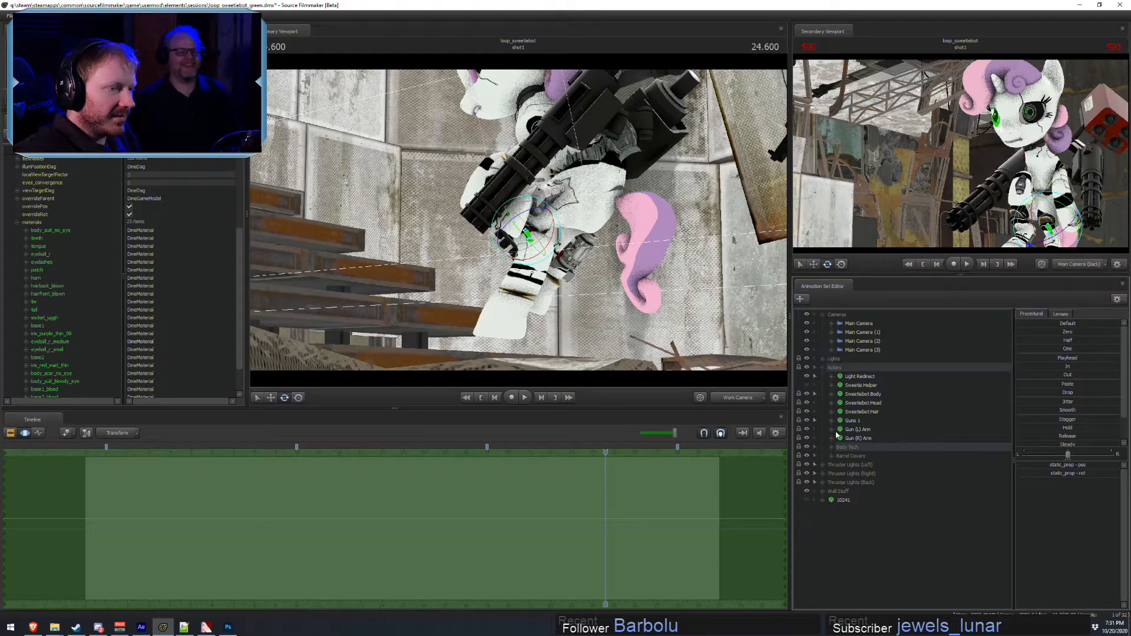
left_click(832, 420)
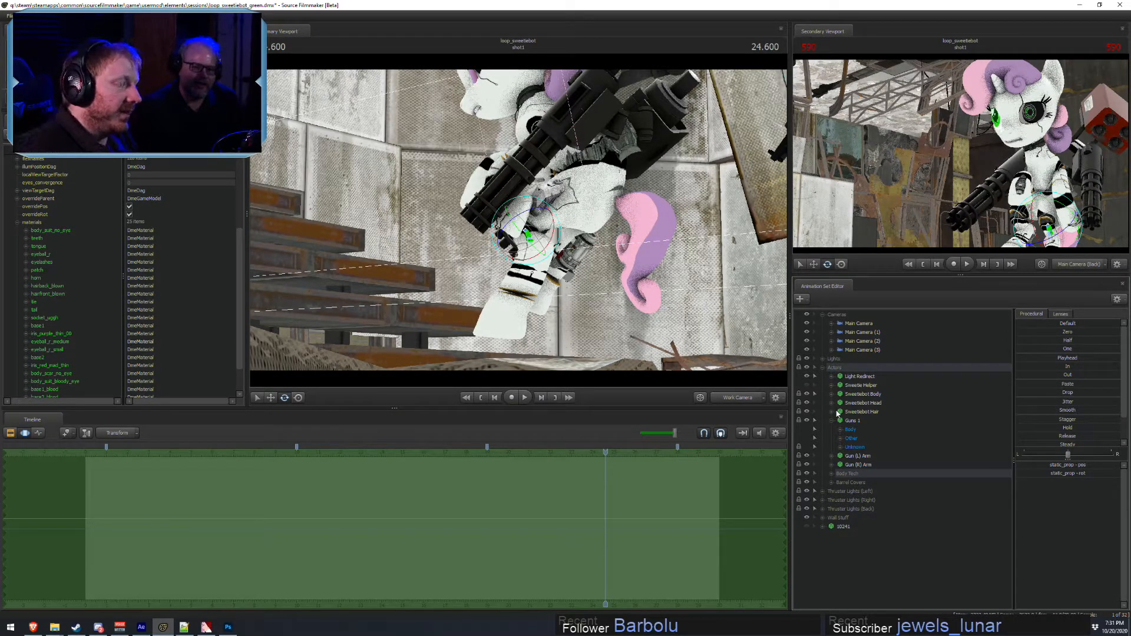
- Select the LeftLeg2 control in the Left Back Leg group of Sweetiebot Body and rotate it slightly
left_click_drag(671, 363, 524, 257, "alt")
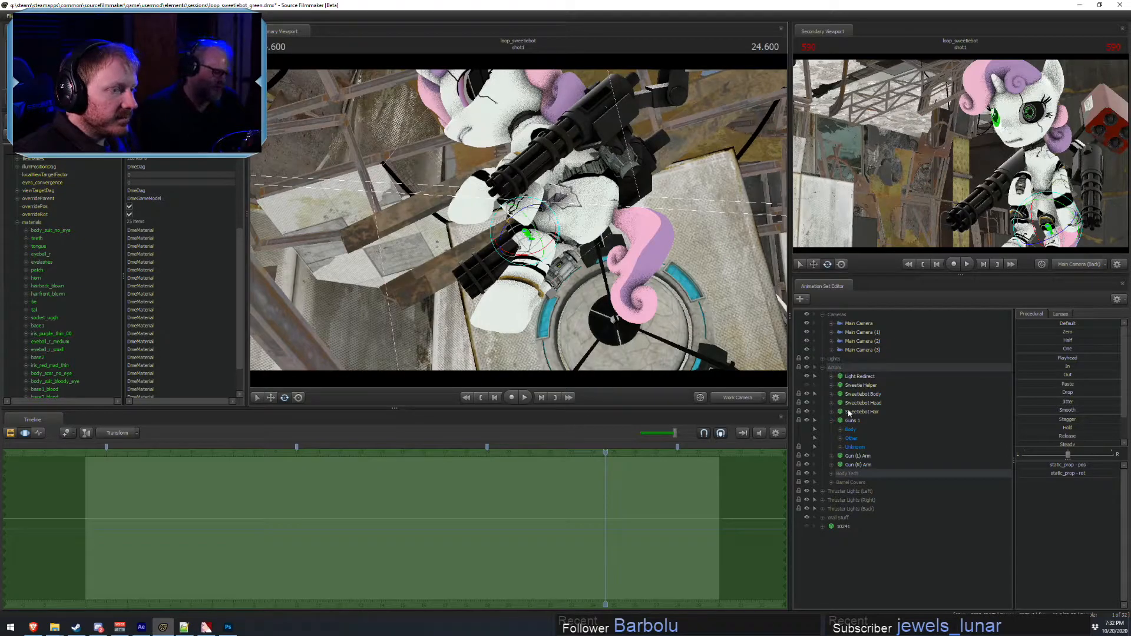
left_click(831, 394)
left_click(841, 412)
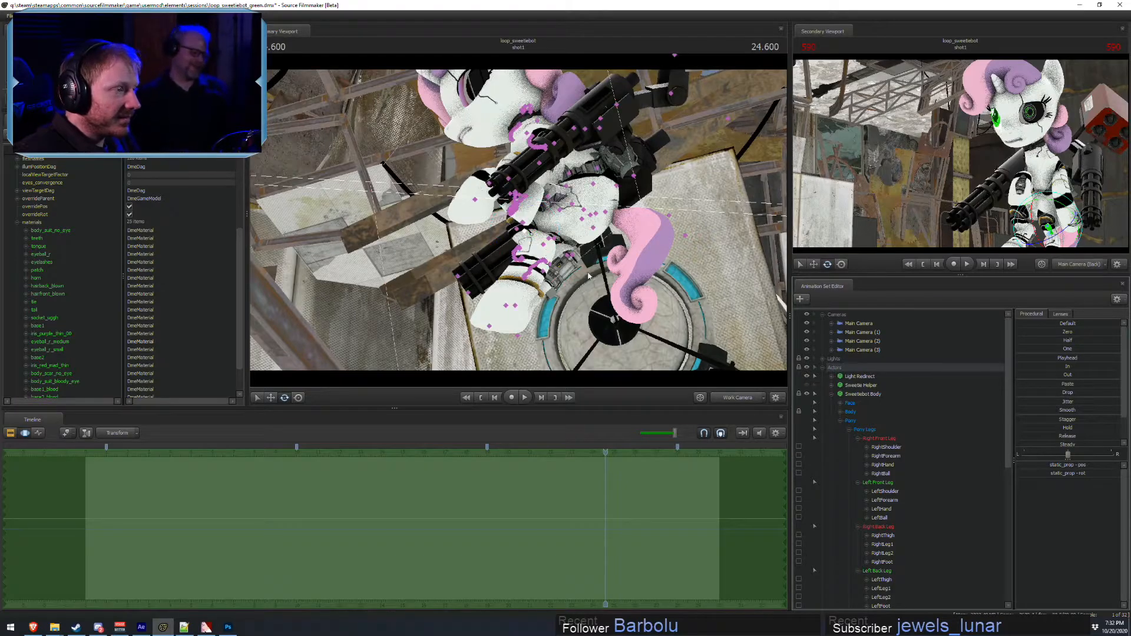
left_click(881, 597)
mouse_move(553, 251)
left_mouse_down()
mouse_move(562, 269)
mouse_move(592, 277)
mouse_move(554, 265)
left_mouse_up()
key("ctrl")
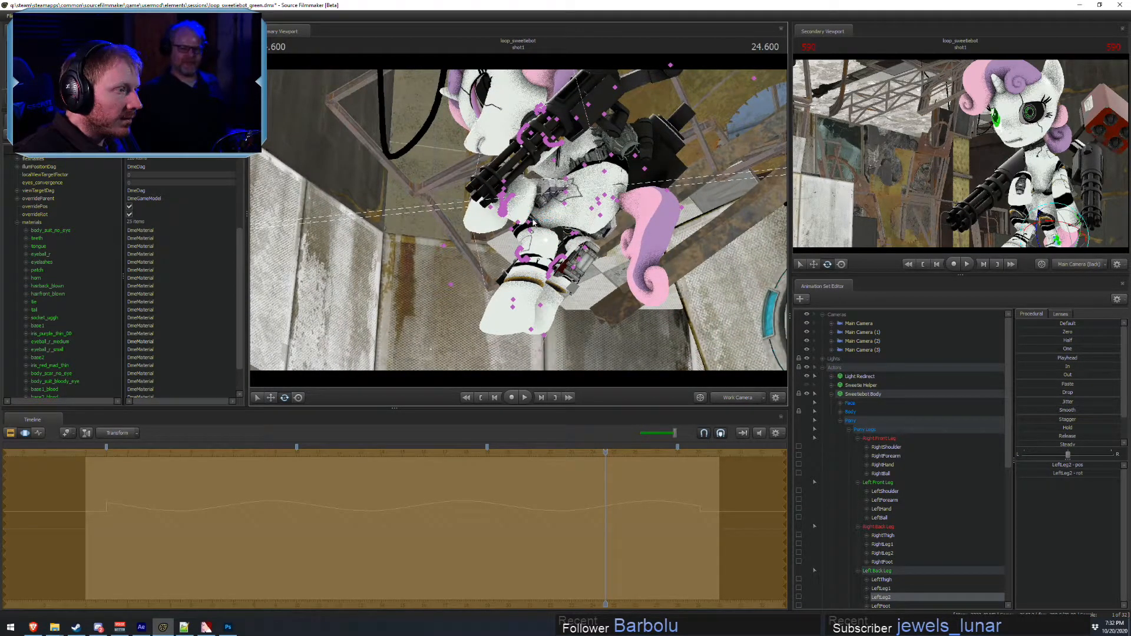
- View the legs from the front and check the RightForearm and RightHand controls of Sweetiebot Body
left_click_drag(530, 235, 507, 225, "alt")
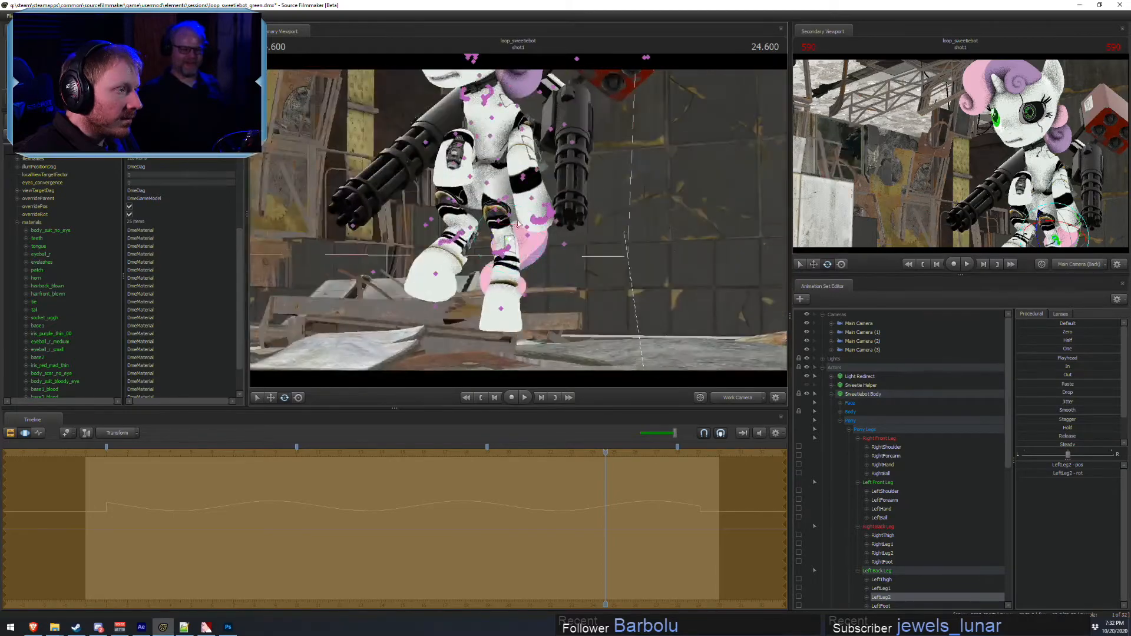
left_click(500, 225, "ctrl")
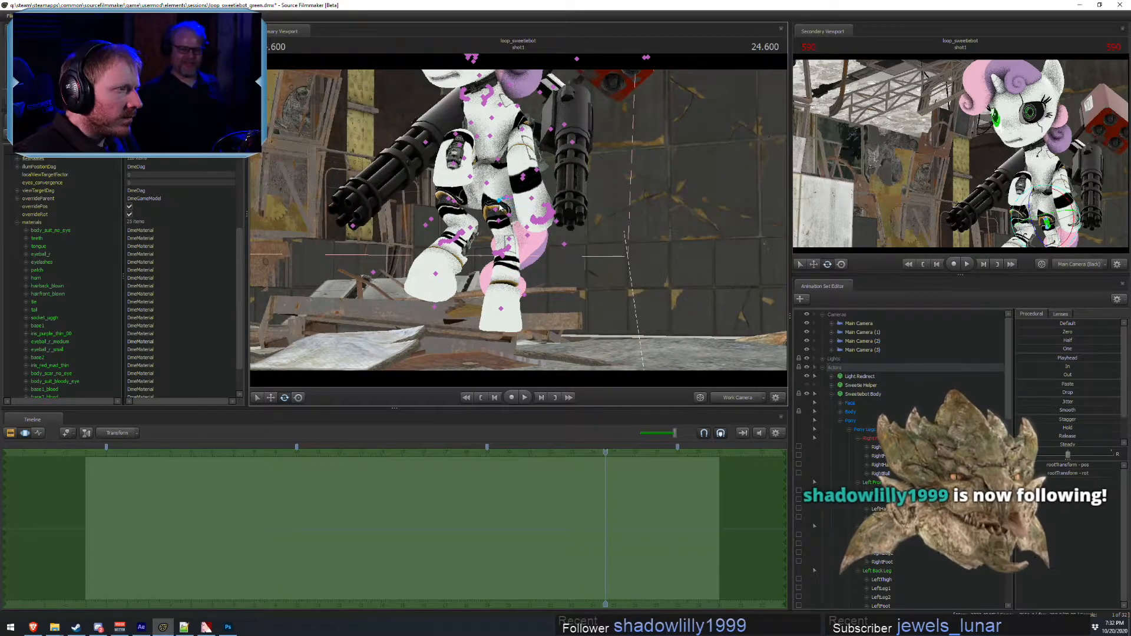
left_click(510, 216, "ctrl")
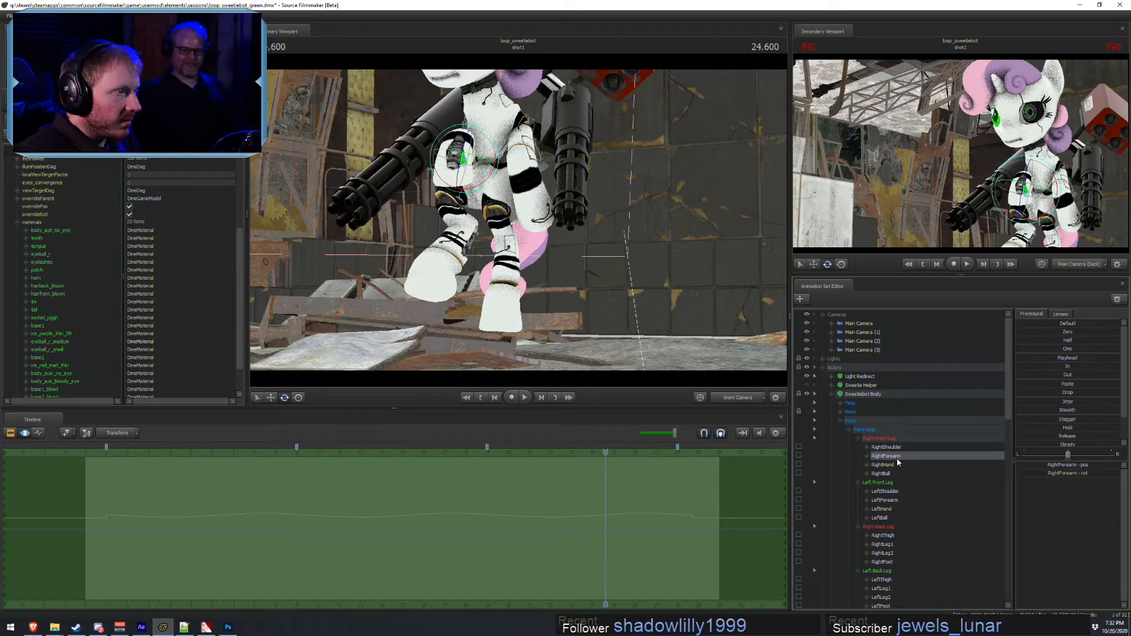
left_click(883, 465)
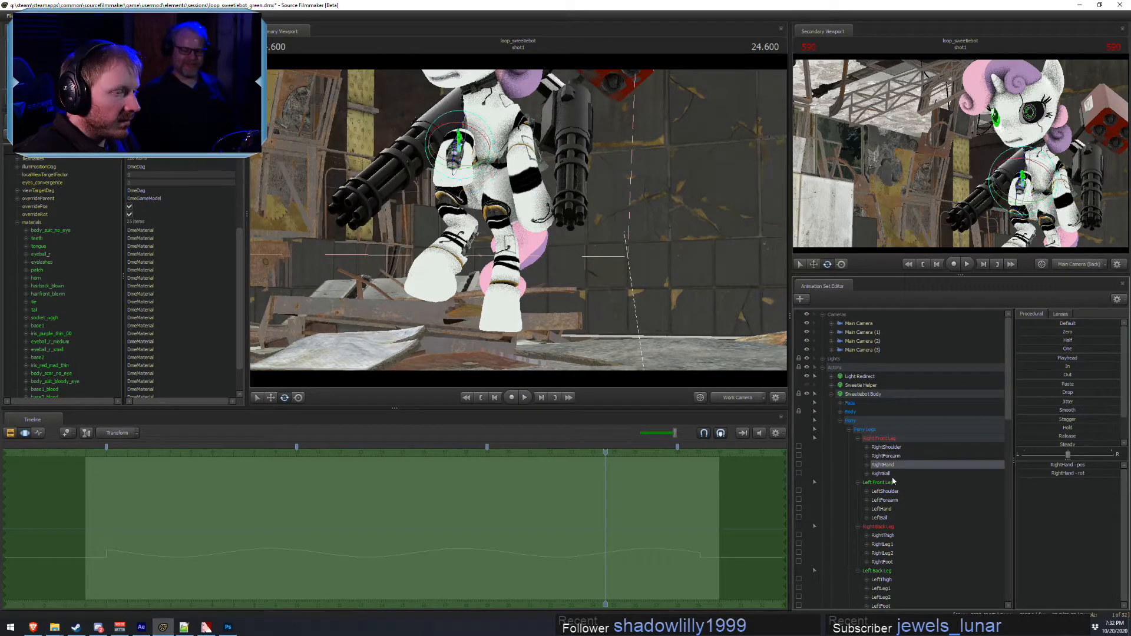
- Select the LeftLeg1 control of Sweetiebot Body and inspect the left back leg from another angle
scroll(896, 563, "down", 1)
left_click(886, 563)
left_click_drag(589, 273, 501, 336, "alt")
left_click_drag(617, 228, 616, 228)
key("F2")
left_click_drag(528, 225, 599, 251)
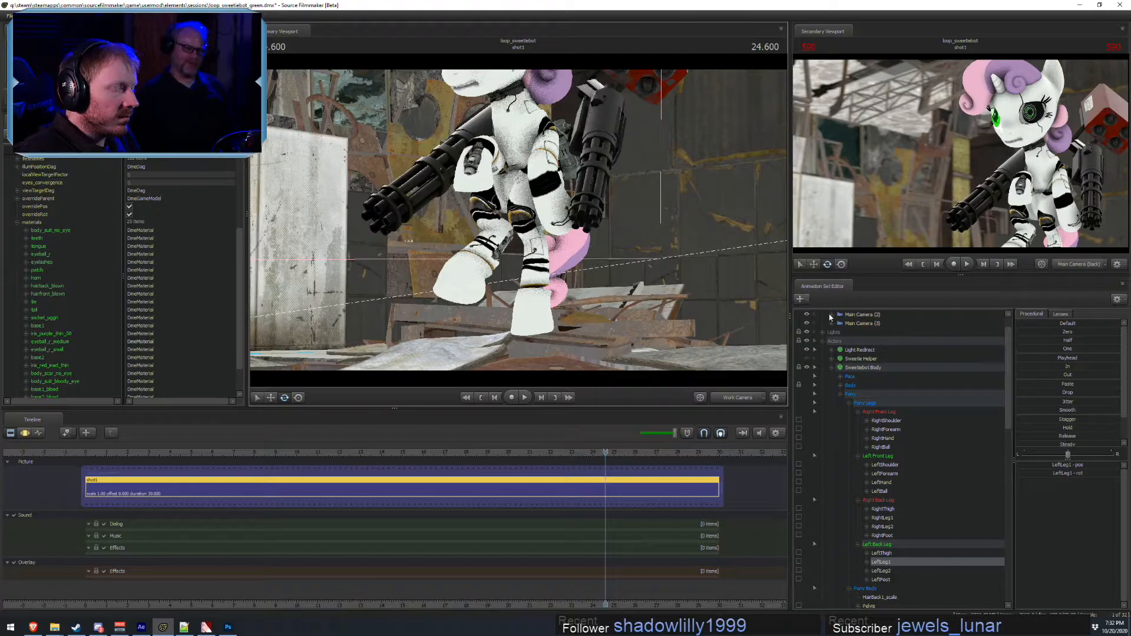
- Play the shot through the Main Camera (Back) view, and return to the work camera on the face
left_click(737, 398)
key("space")
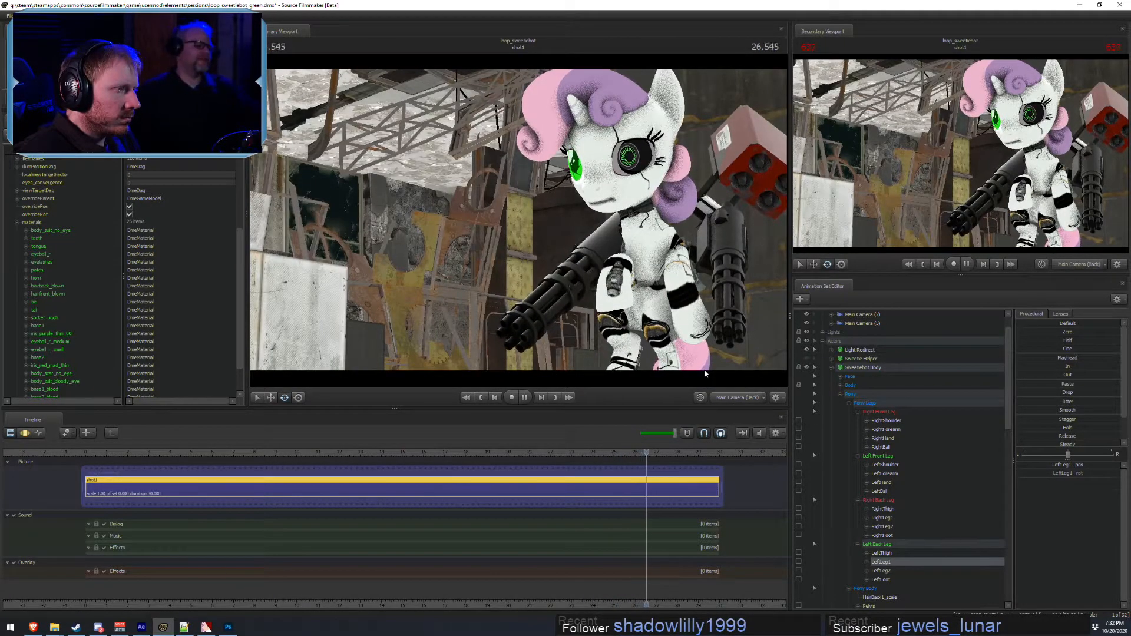
key("space")
left_click(734, 399)
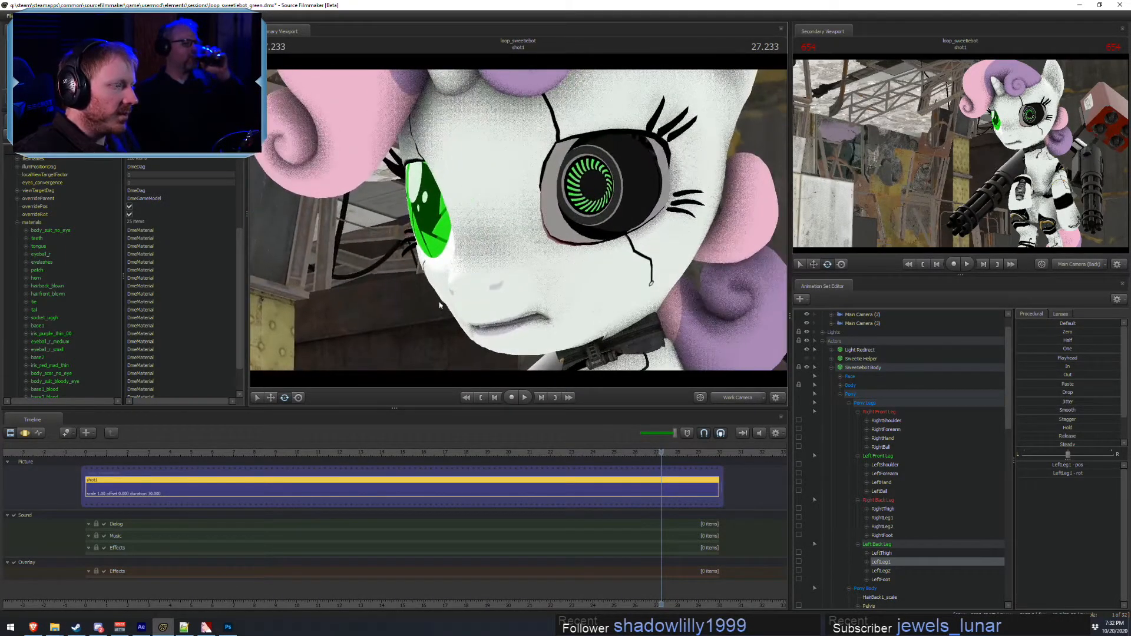
- Play the middle of the shot twice in the Motion Editor to check the face in close-up
key("F3")
left_click_drag(352, 473, 386, 480)
key("space")
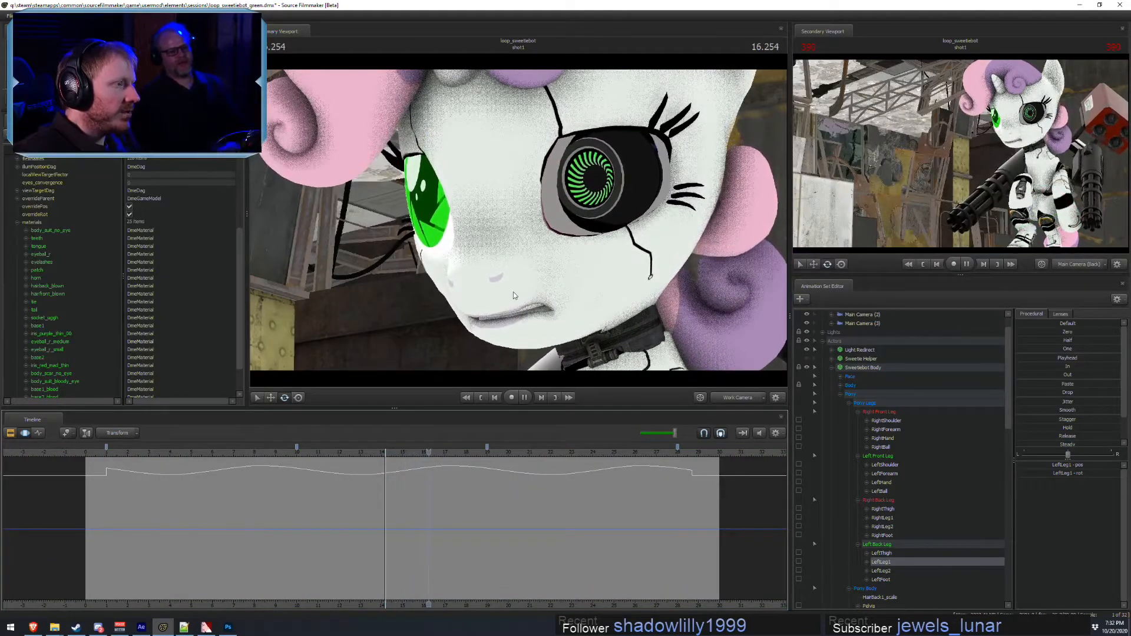
key("space")
left_click(421, 460)
key("space")
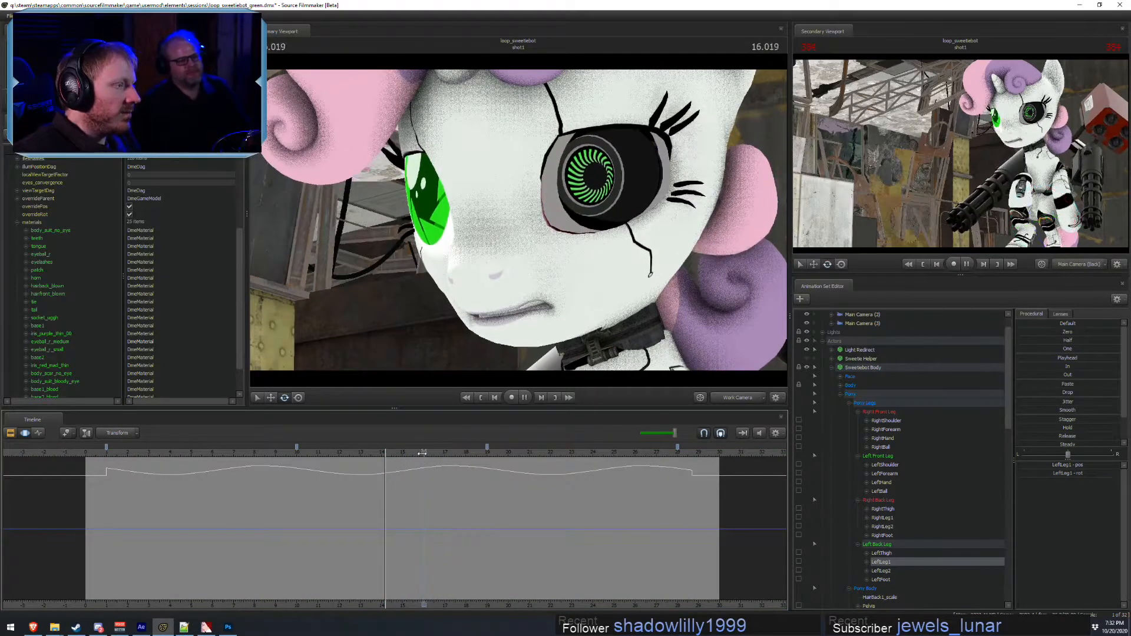
key("space")
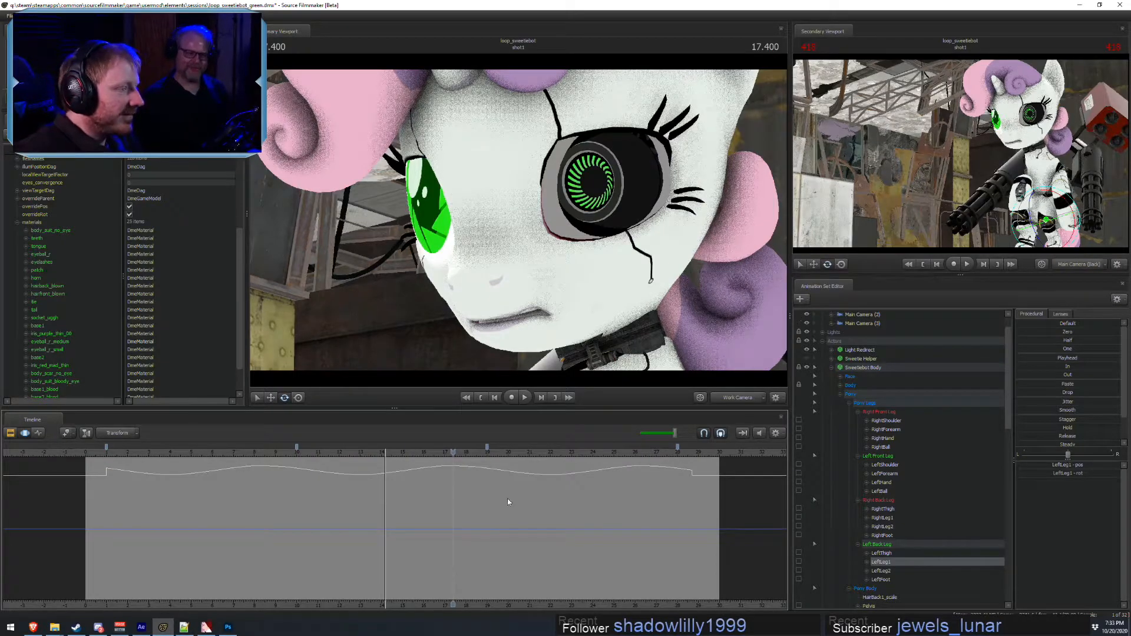
- Play the shot from about 1.5 seconds and scrub forward to about 15.9 seconds to review the facial animation
left_click(119, 453)
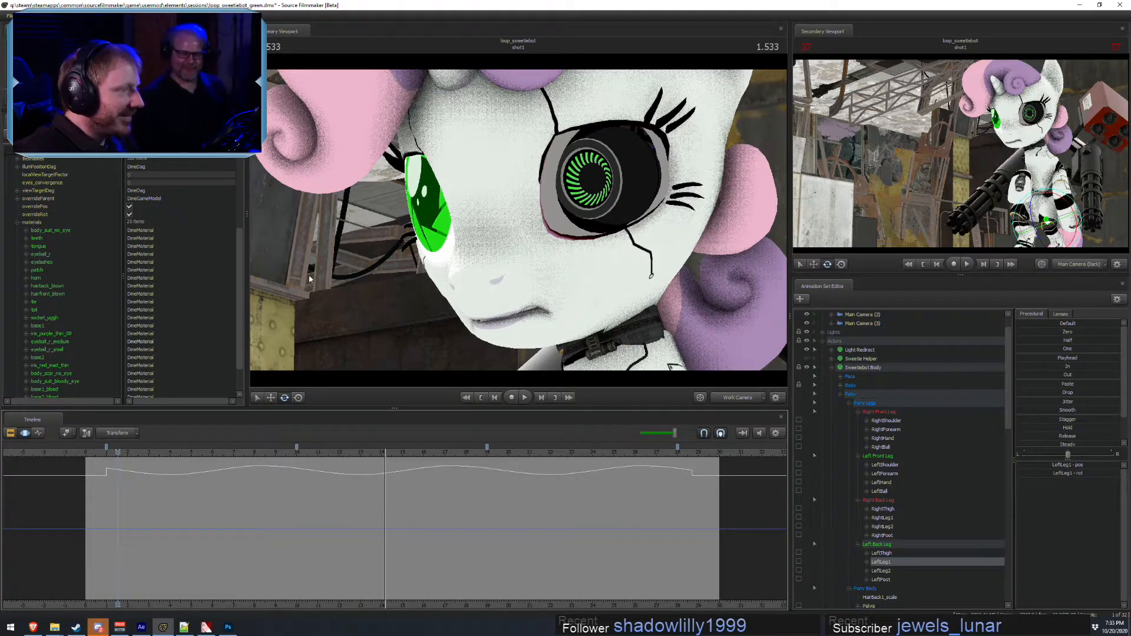
key("space")
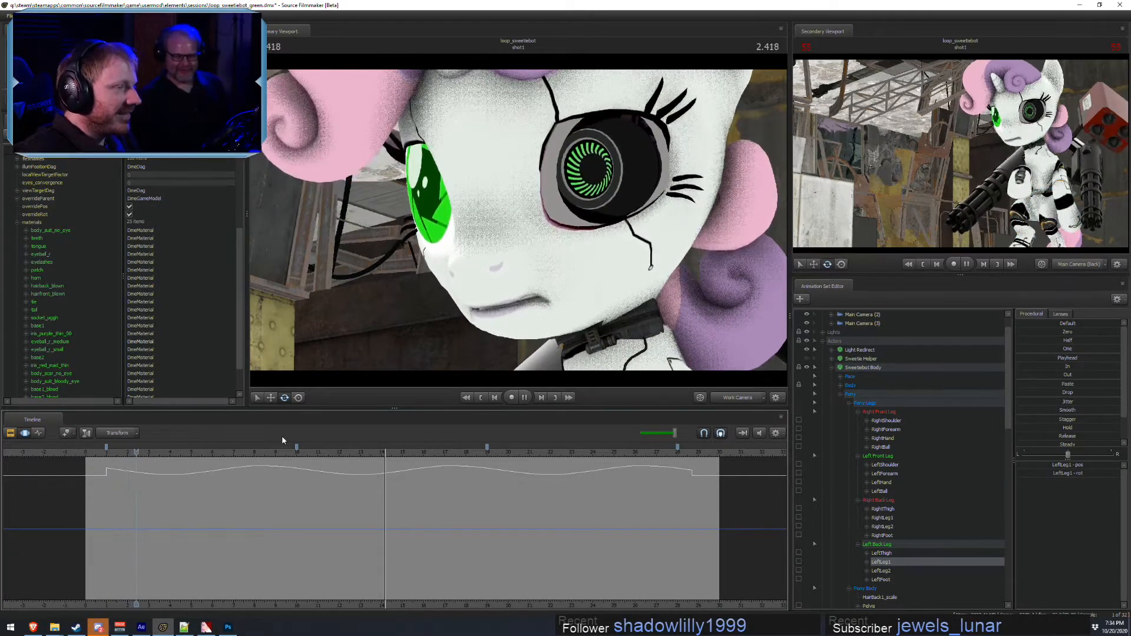
key("space")
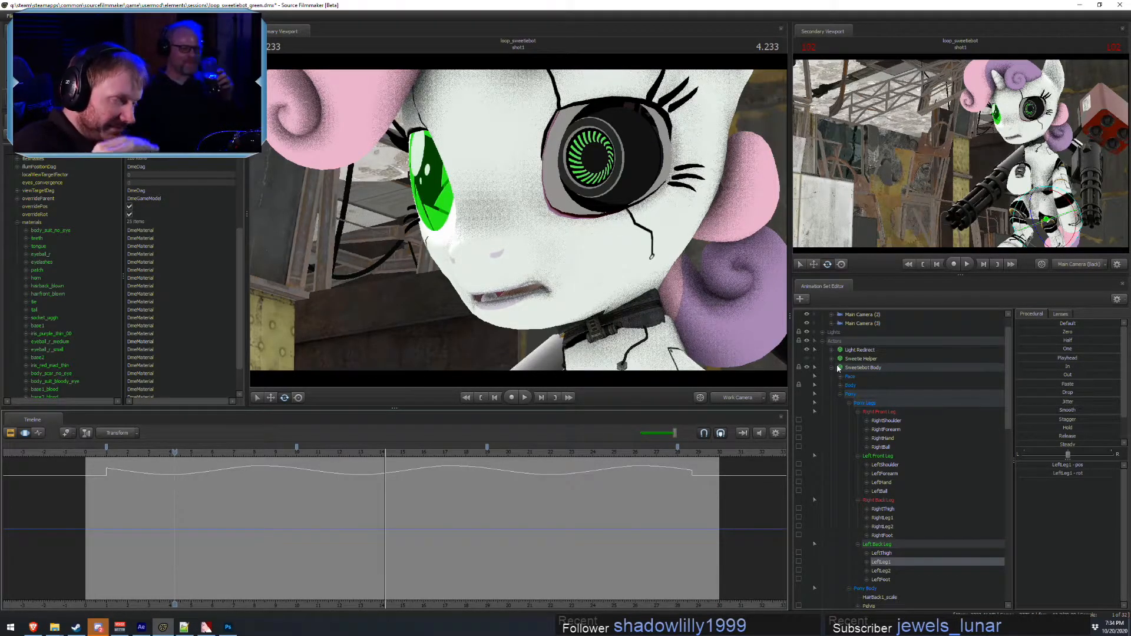
left_click(292, 450)
left_click_drag(292, 450, 423, 463)
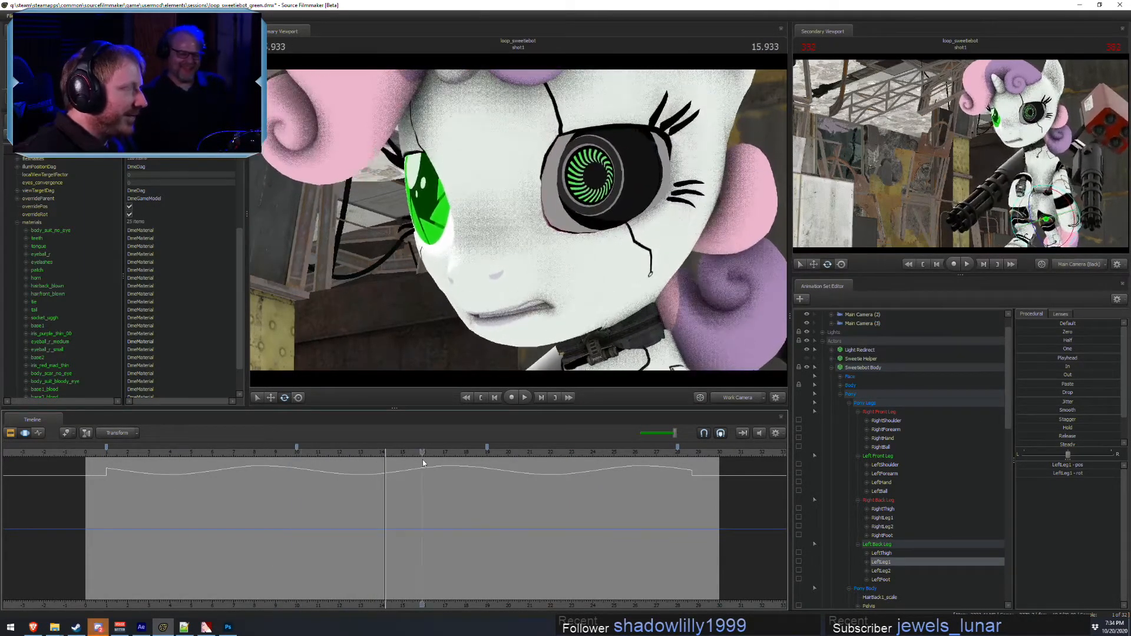
- Switch to the web browser, open the Derpibooru site, and search it for derpy
left_click(33, 628)
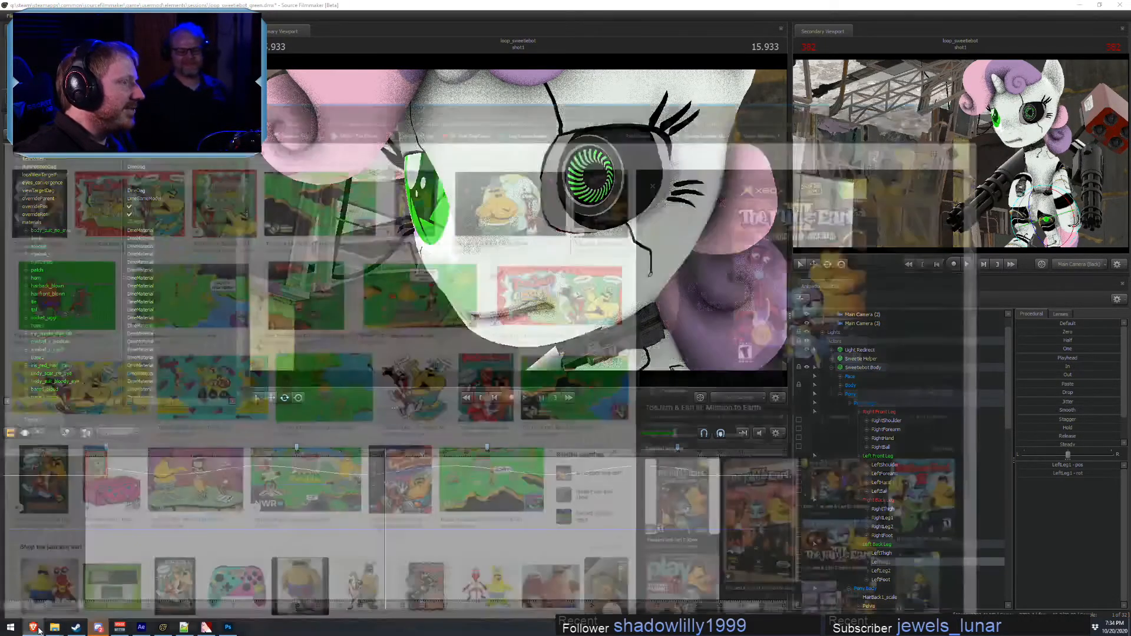
left_click(177, 21)
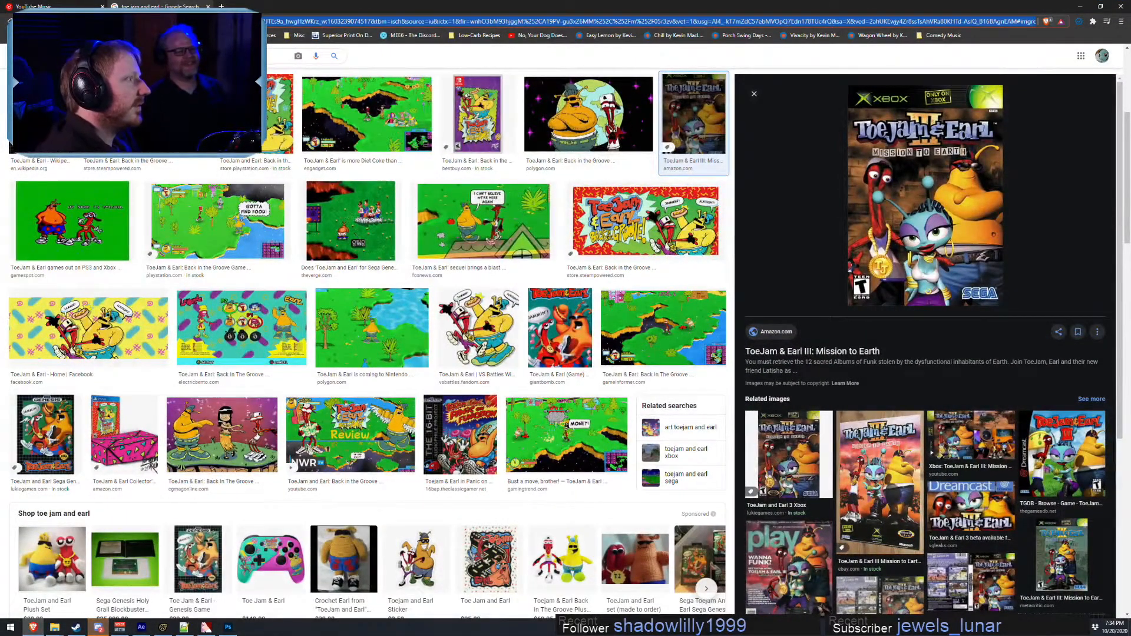
type("t")
key("Return")
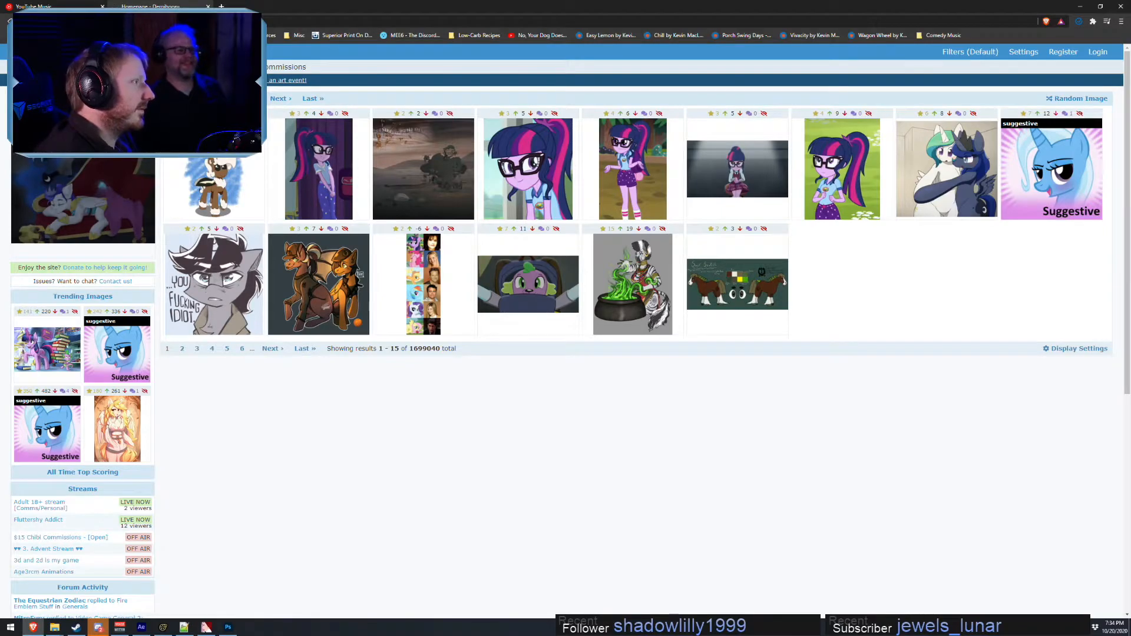
key("Return")
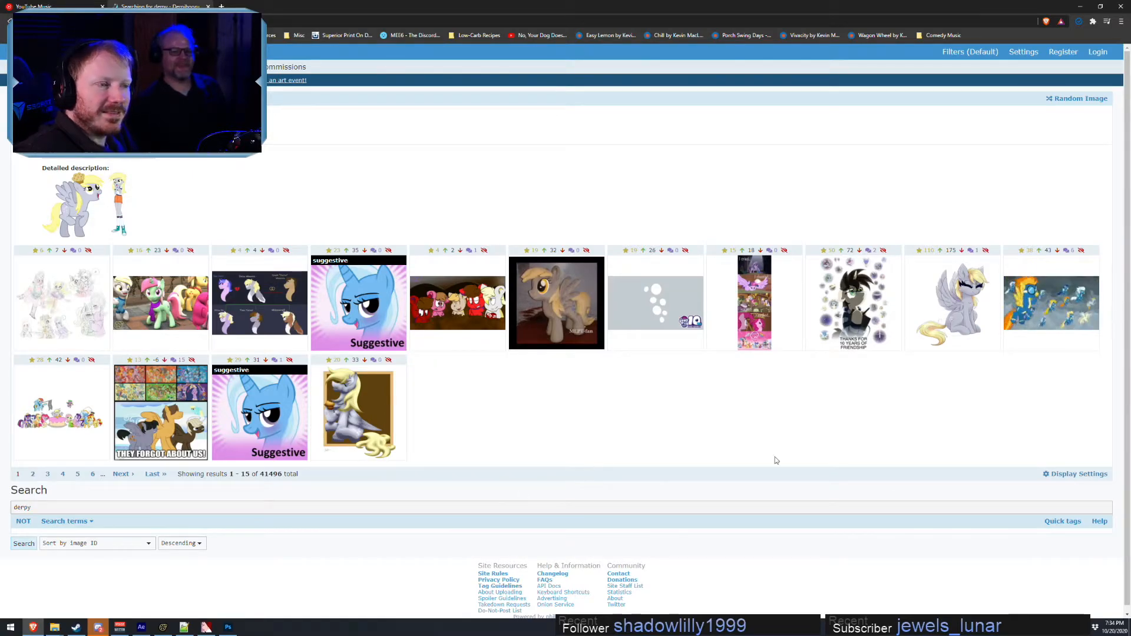
- View the sitting Derpy image and the green unicorn image from the results, and place the browser as a smaller window over Source Filmmaker
left_click(953, 303)
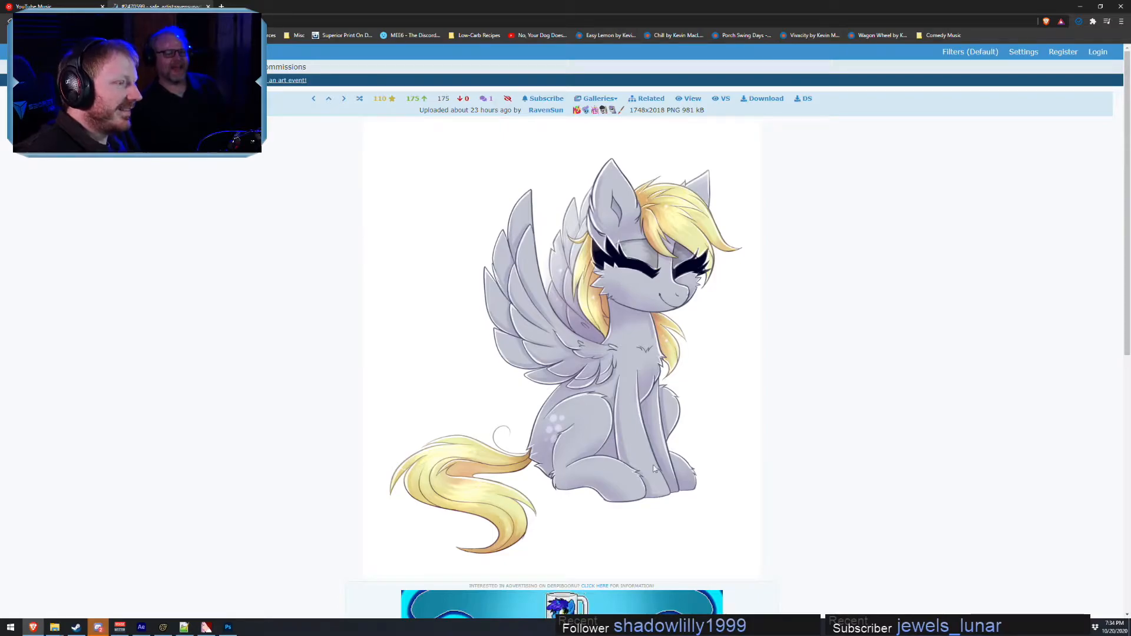
key("alt+Left")
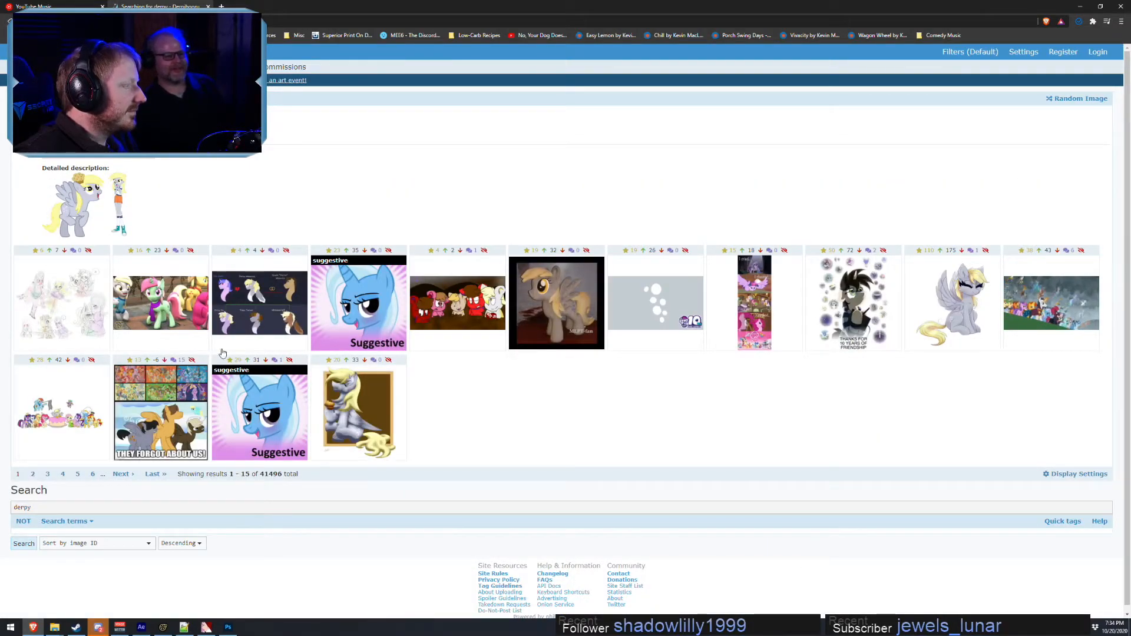
key("alt+Right")
left_click_drag(616, 5, 205, 48)
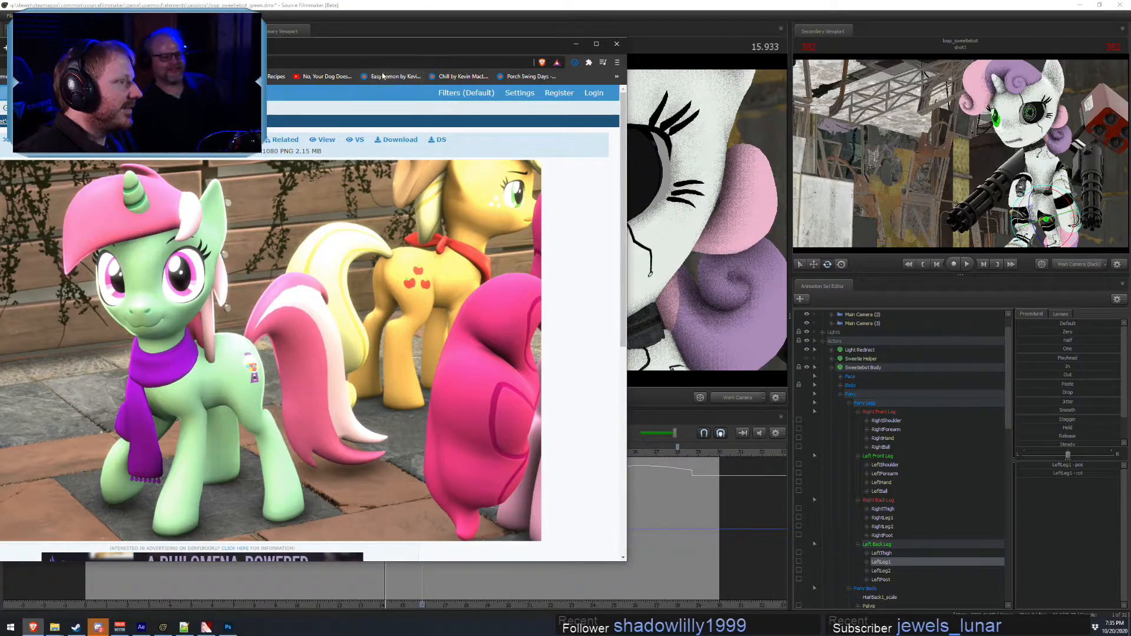
mouse_move(382, 55)
left_mouse_down()
mouse_move(450, 65)
mouse_move(373, 53)
left_mouse_up()
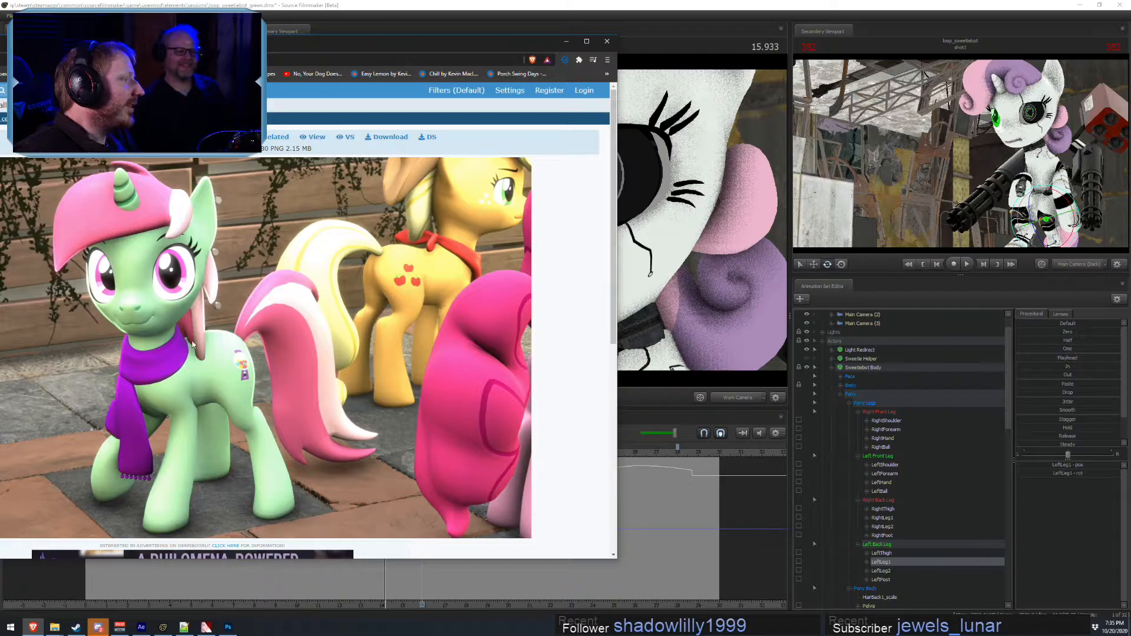
- Move the browser window clear of the webcam area and search Derpibooru for "derpy, not salmon"
left_click_drag(391, 41, 572, 46)
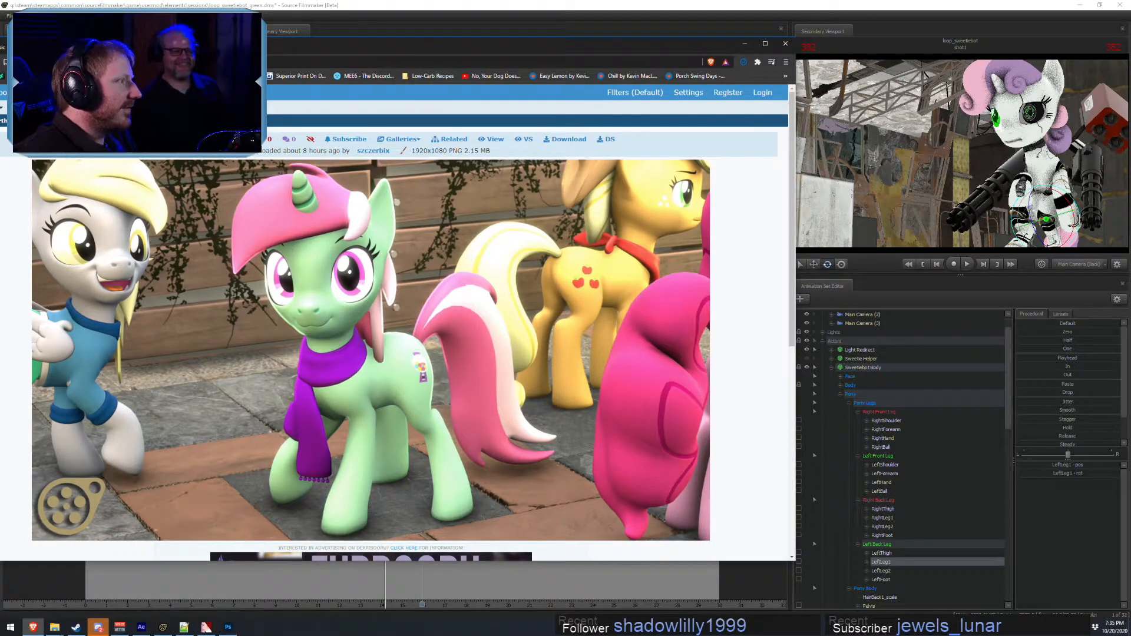
left_click_drag(236, 47, 419, 36)
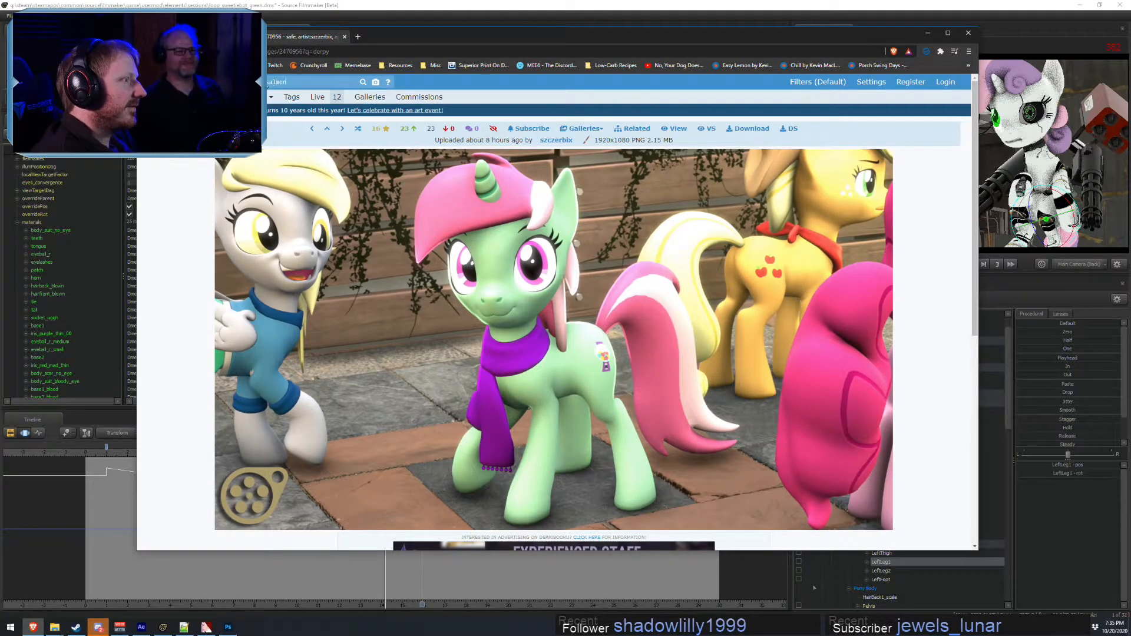
key("Return")
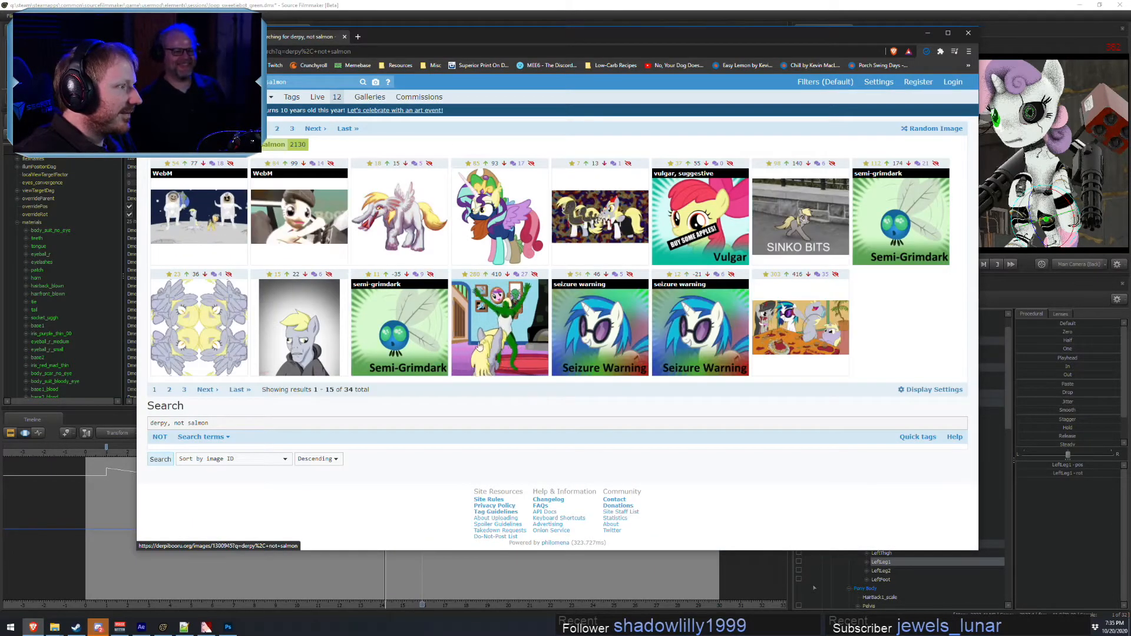
- View the trunked winged Derpy, the moon astronaut animation and the hooded Derpy portrait from the first results page
left_click(484, 352)
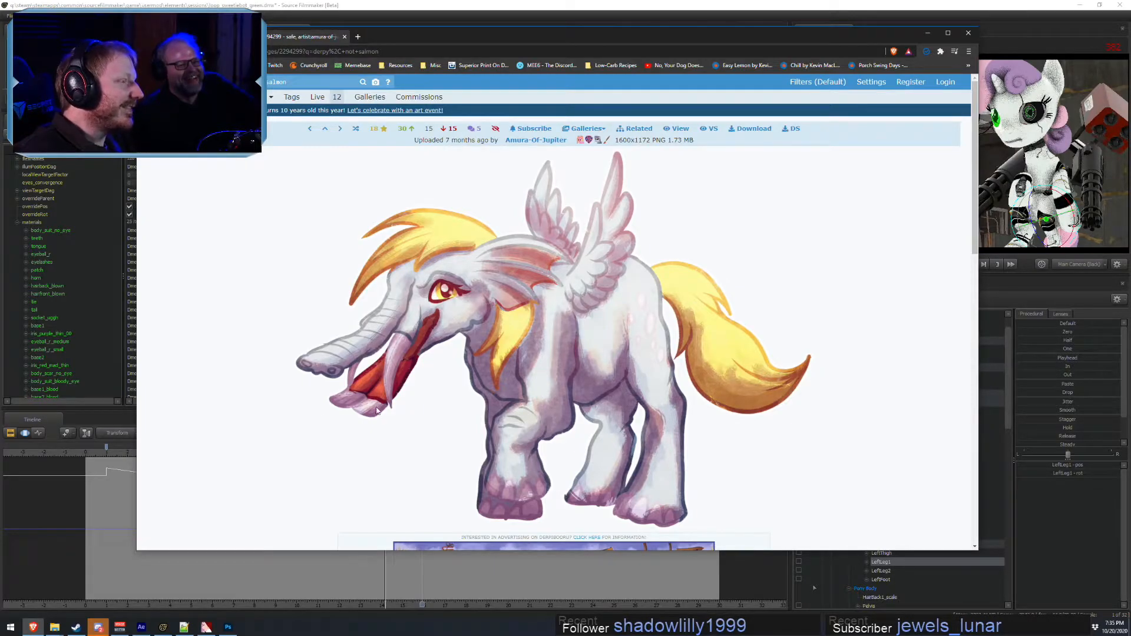
key("alt+Left")
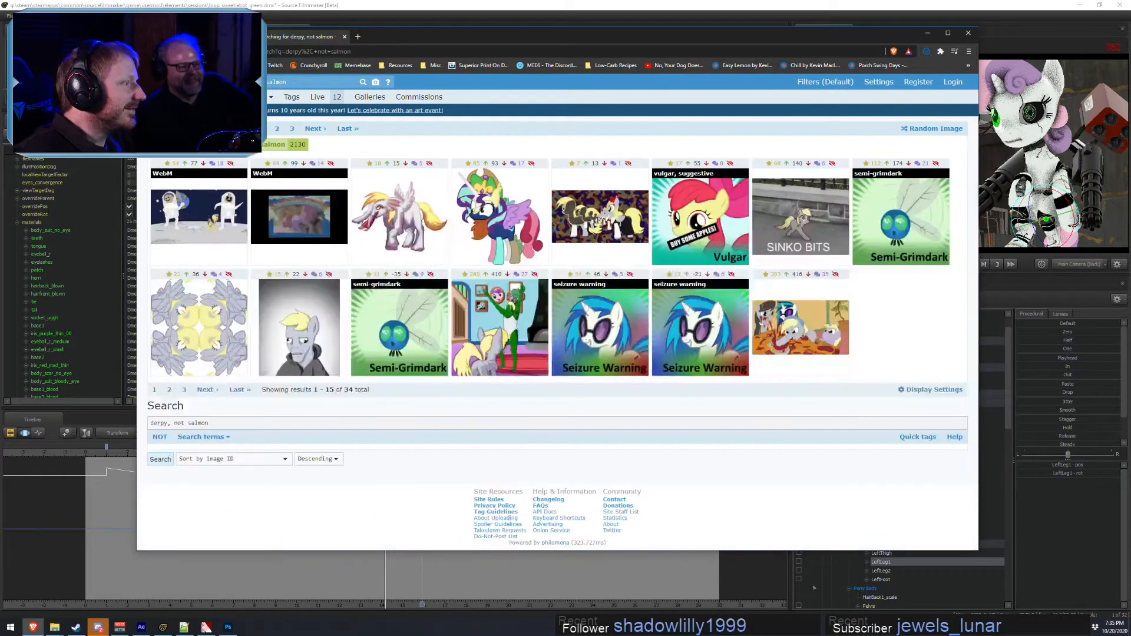
left_click(219, 220)
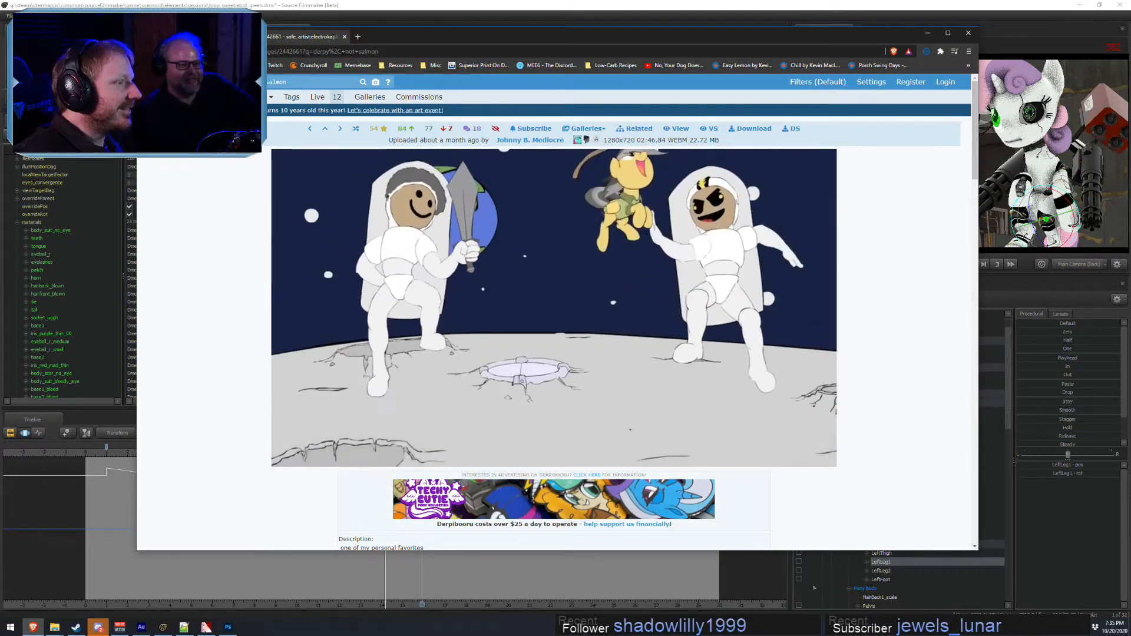
key("alt+Left")
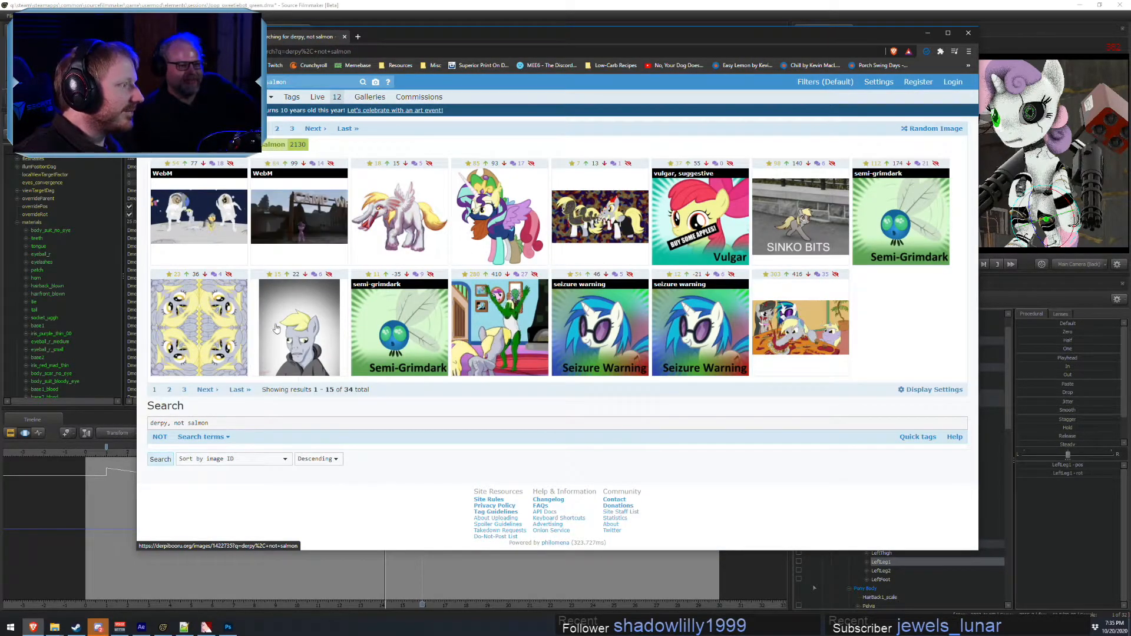
left_click(299, 379)
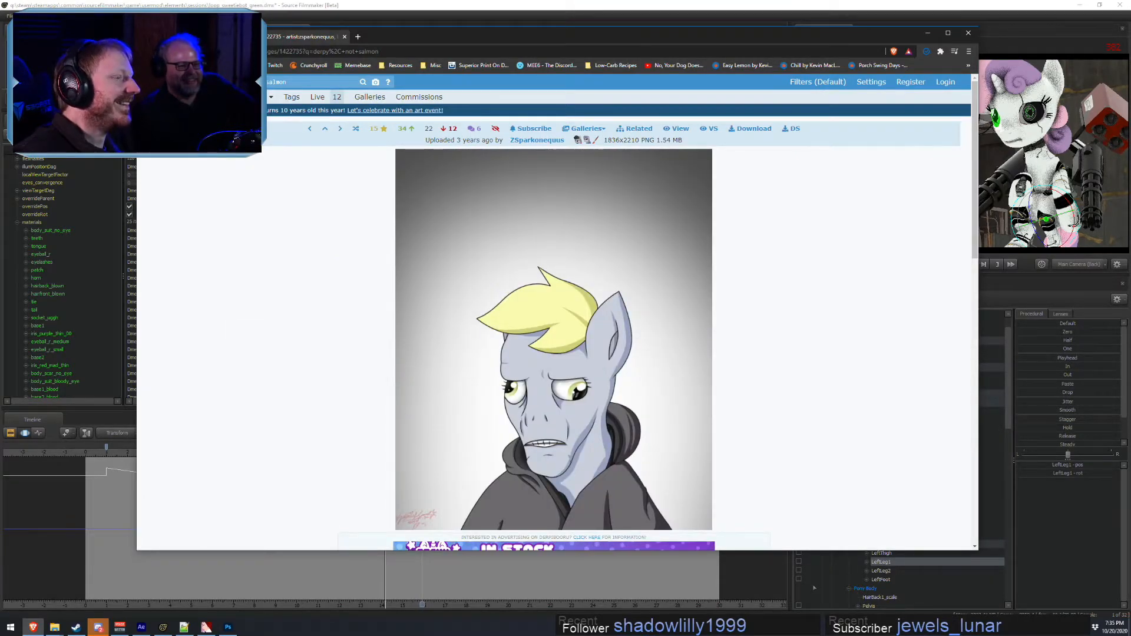
key("alt+Left")
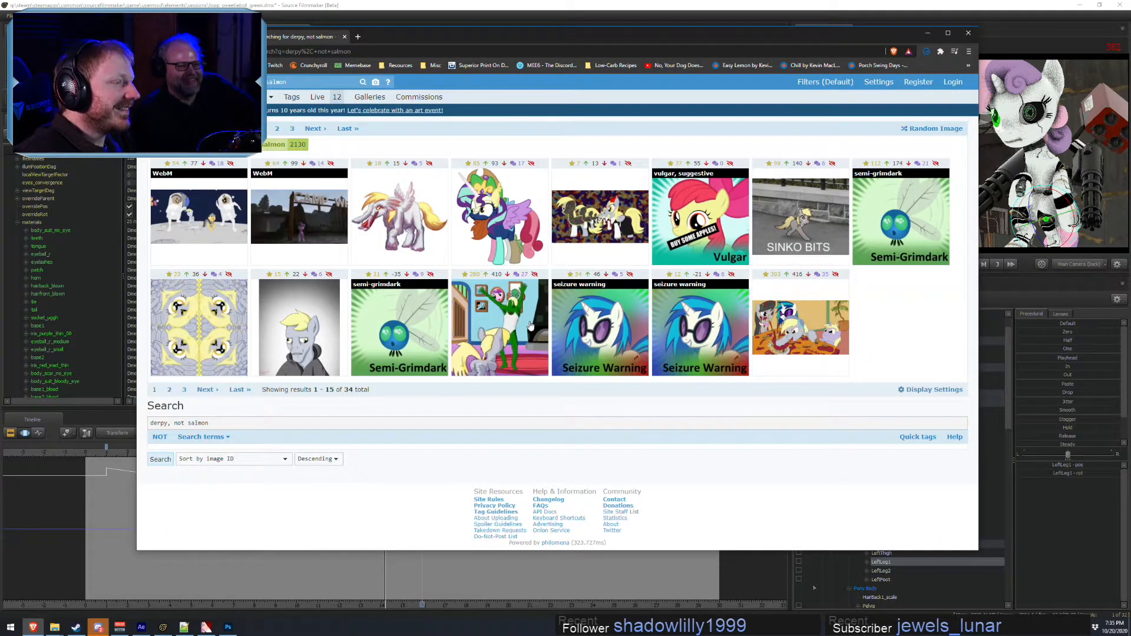
- Browse results pages 2 and 3, viewing the one-eyed Derpy drawing and the giraffe zoo picture
left_click(207, 390)
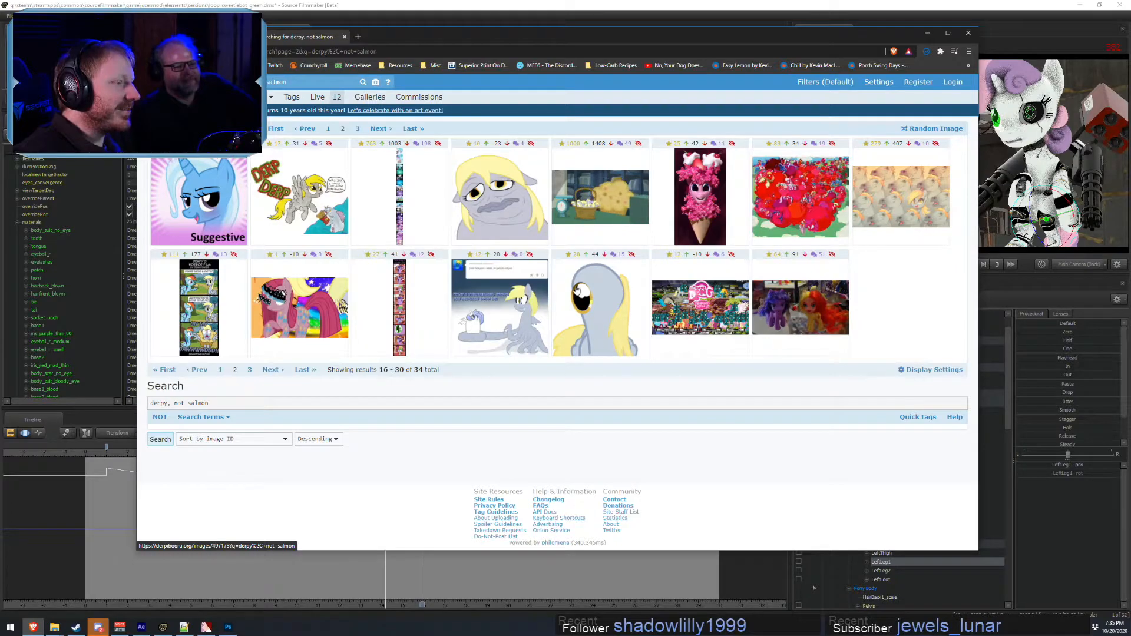
left_click(635, 345)
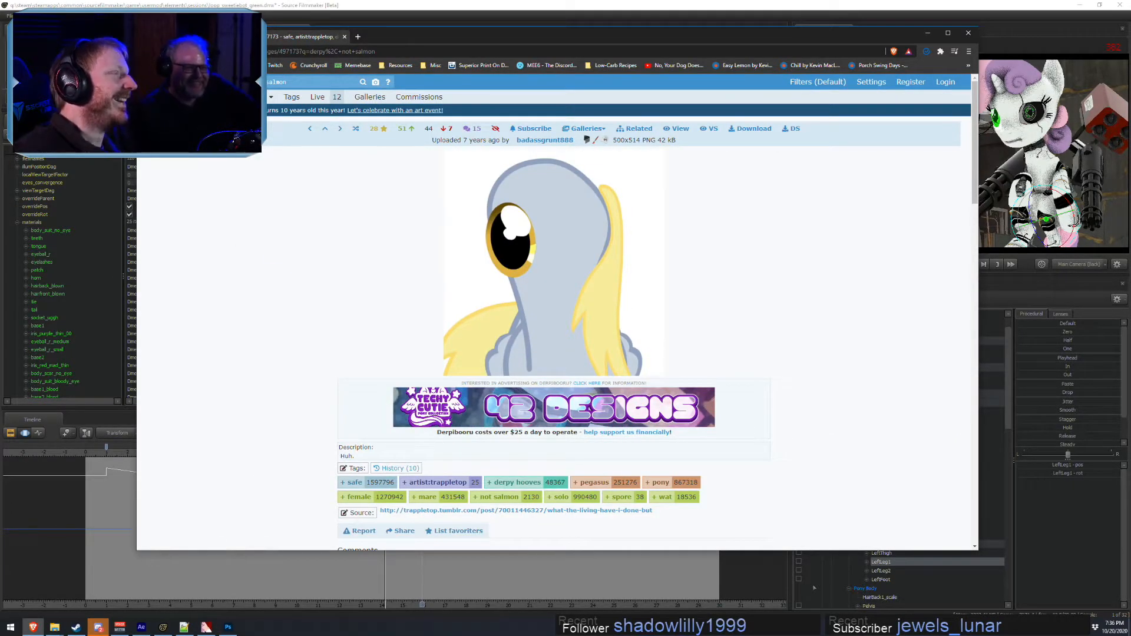
key("alt+Left")
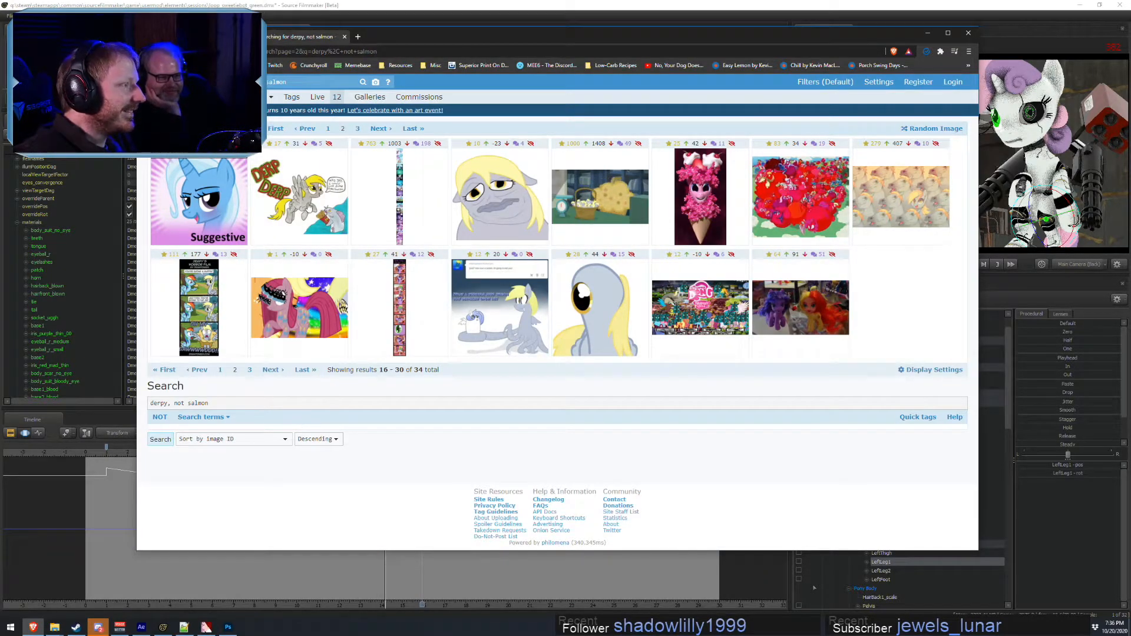
left_click(250, 369)
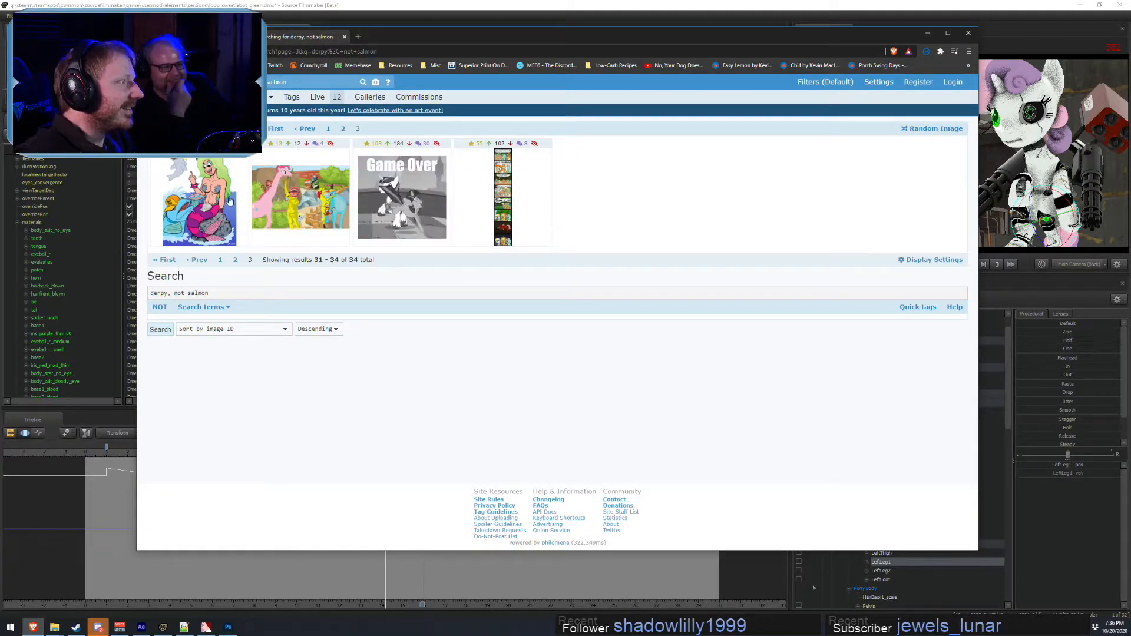
left_click(321, 200)
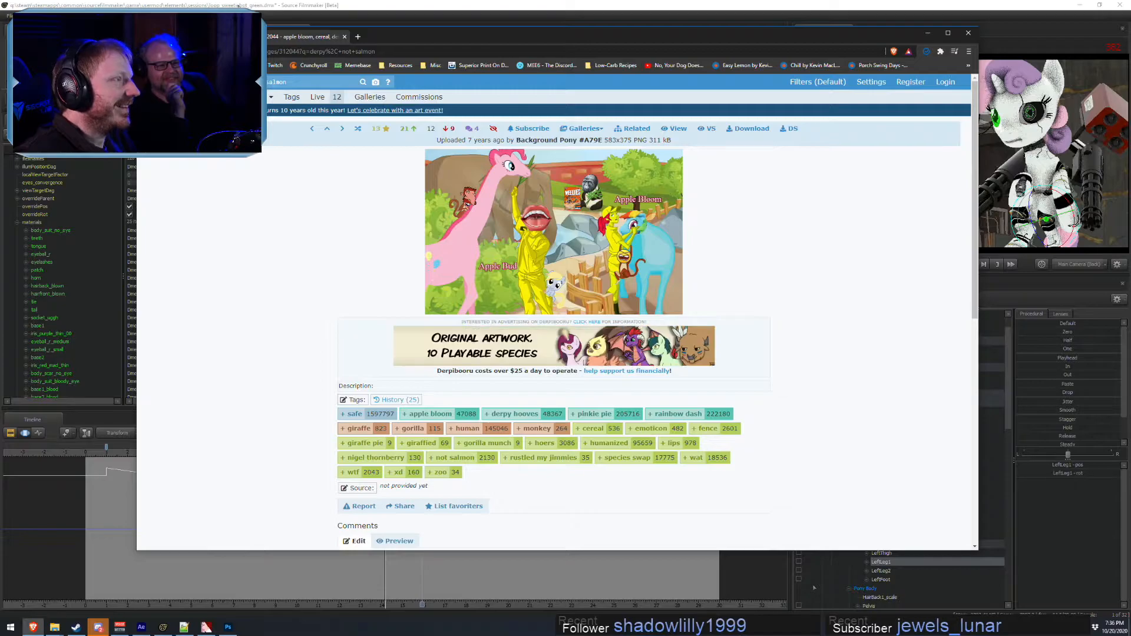
- Return to Source Filmmaker, inspect the character through the Work Camera, and play the lit shot through Main Camera (Back)
left_click(478, 5)
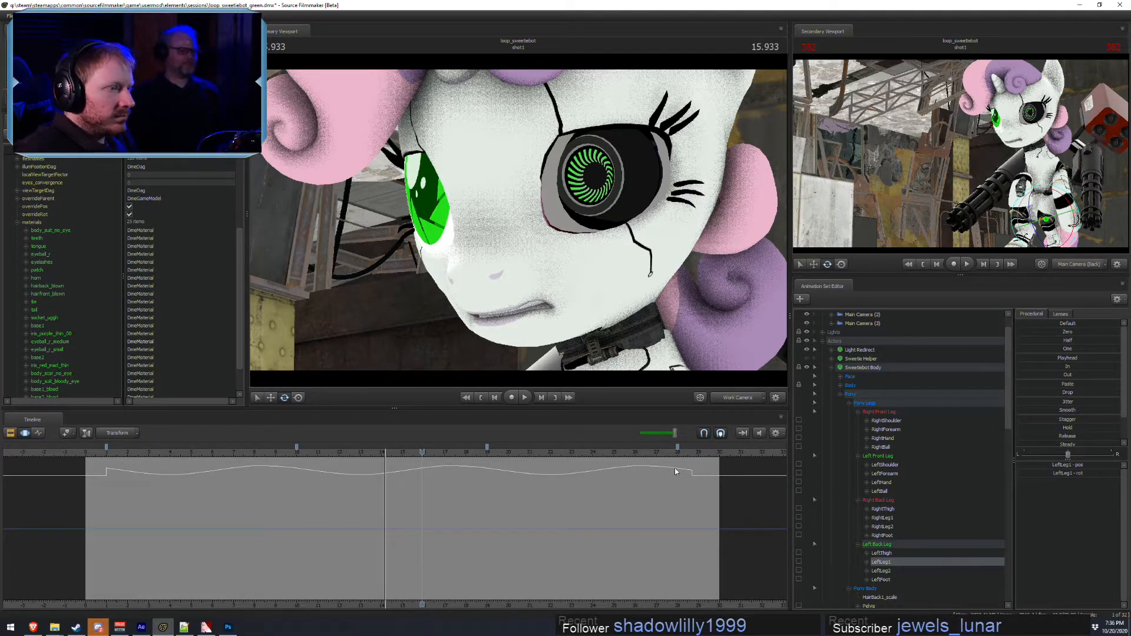
left_click(733, 399)
left_click_drag(636, 283, 567, 228)
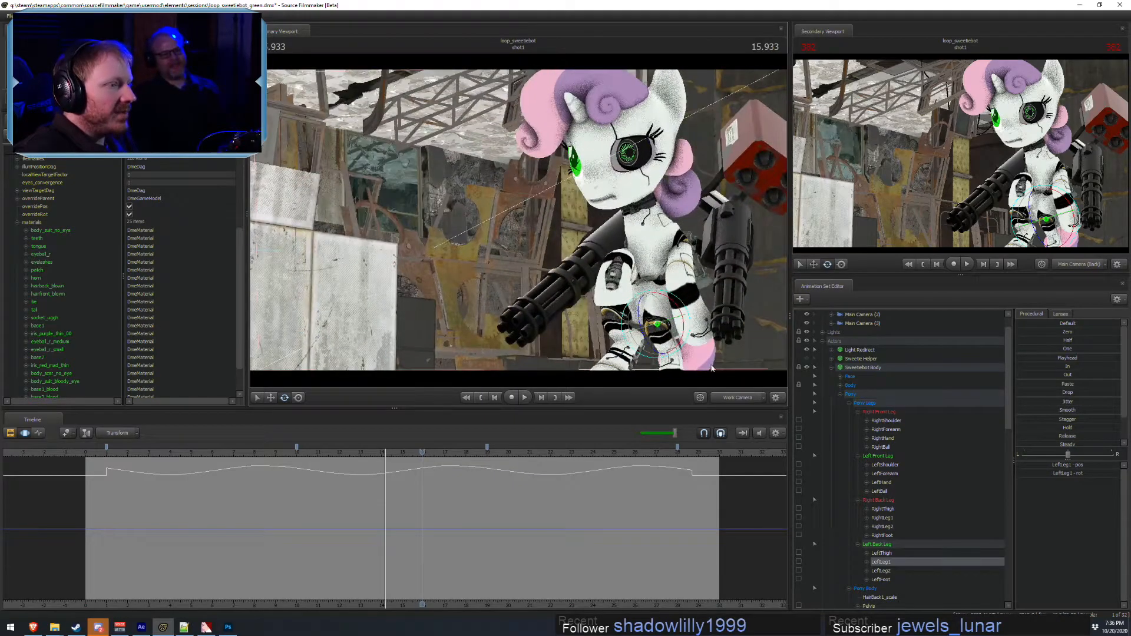
left_click_drag(725, 348, 519, 235)
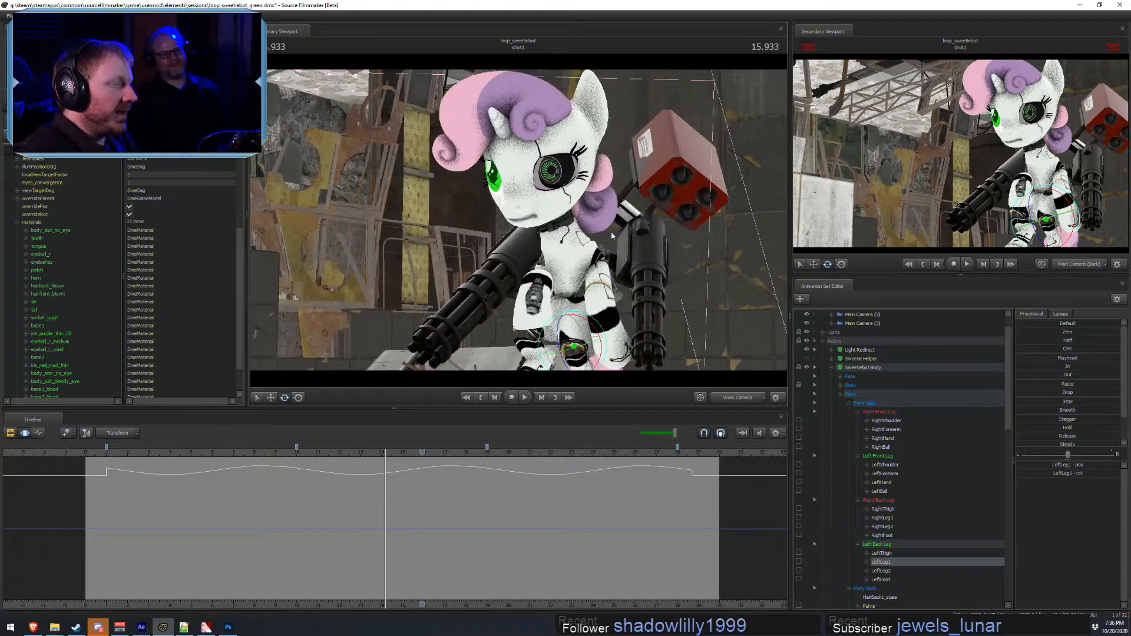
left_click(750, 401)
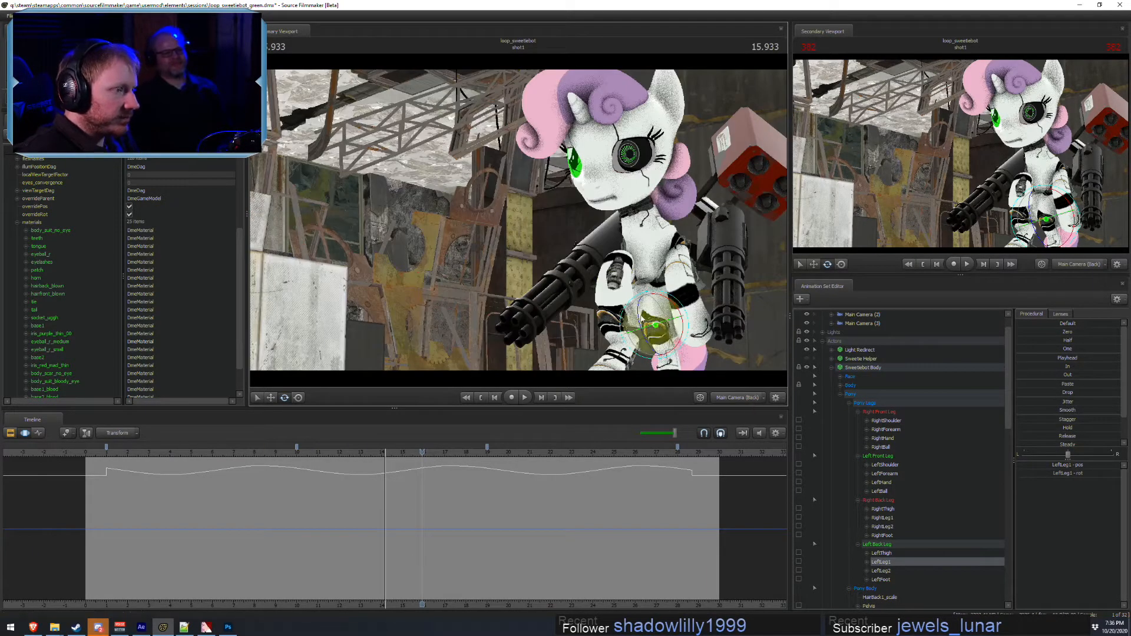
key("F2")
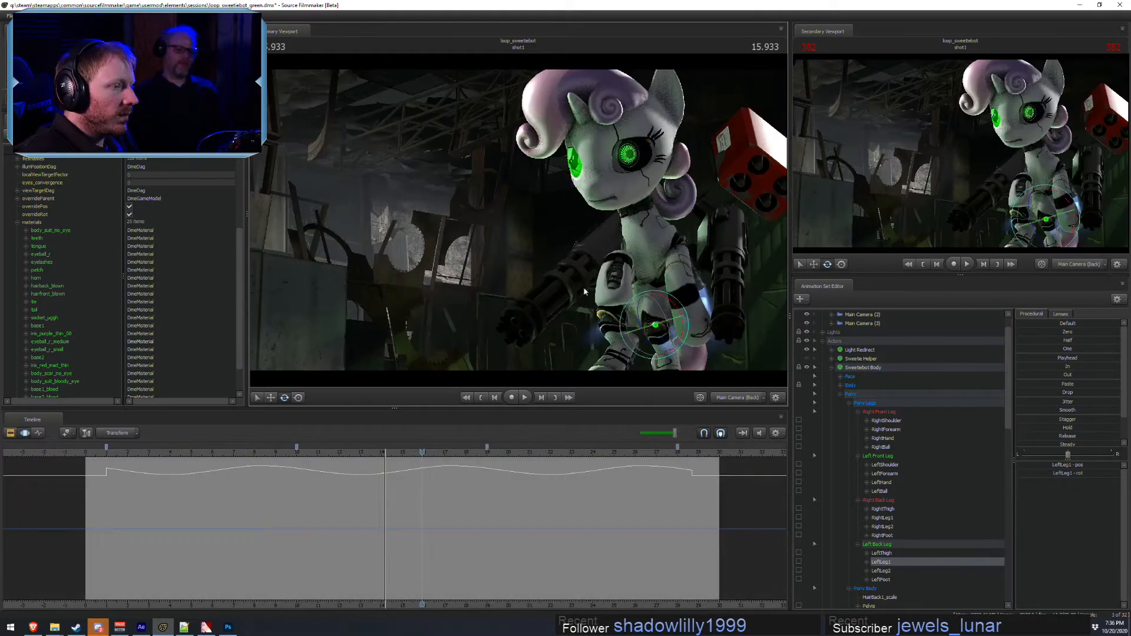
key("space")
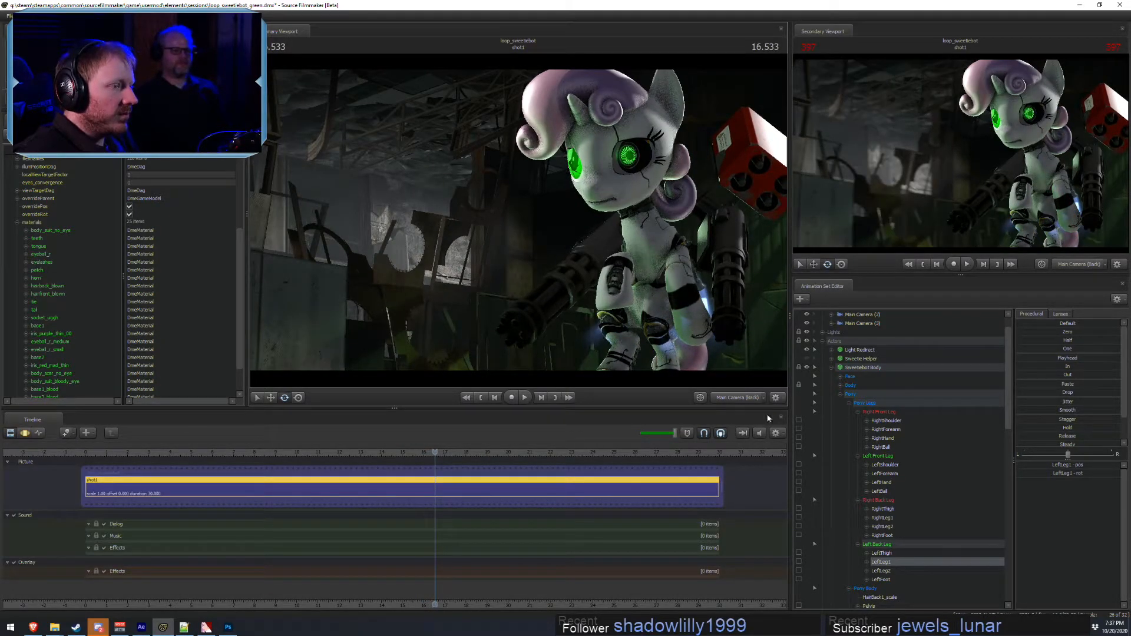
- Frame the character's flank and thrusters through the Work Camera and switch the timeline to the Motion Editor
left_click(733, 398, "ctrl")
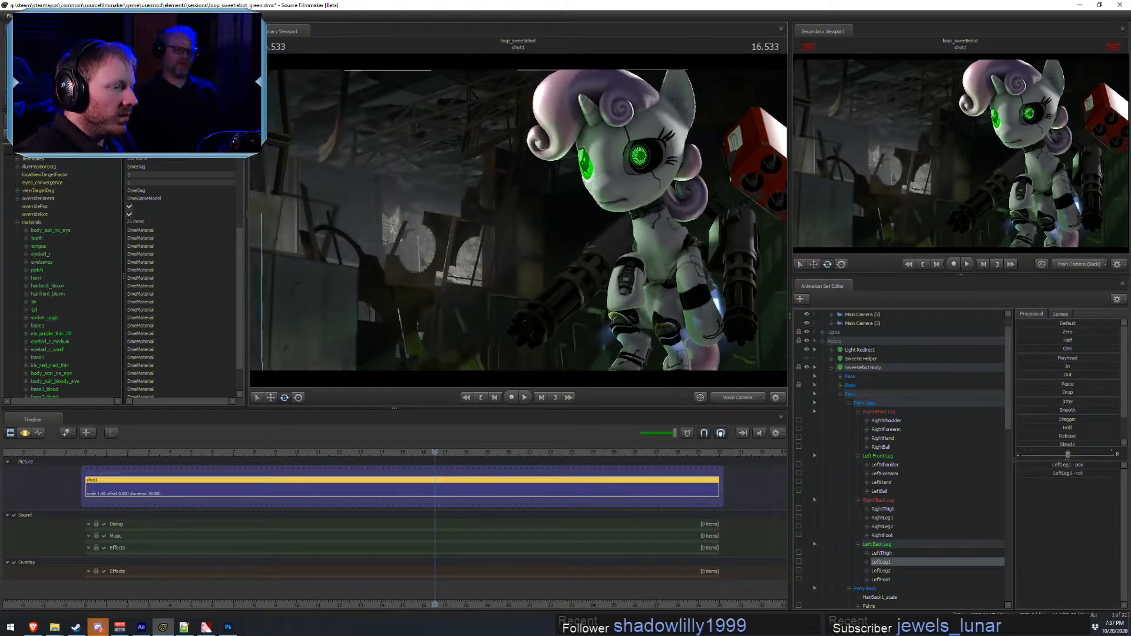
left_click_drag(518, 219, 540, 262)
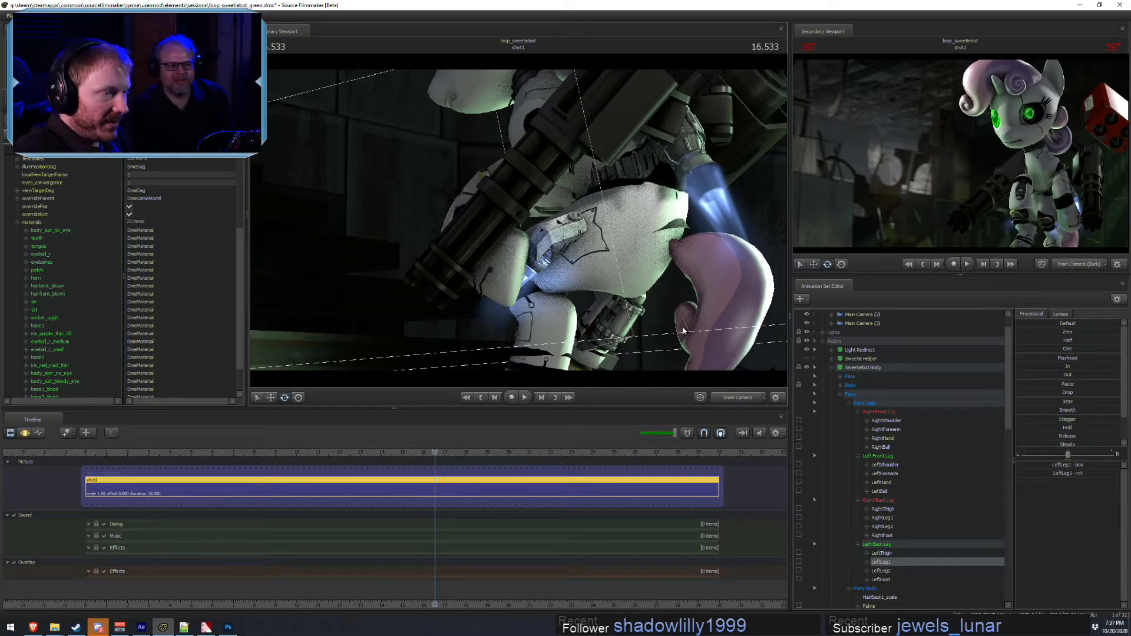
key("F3")
key("r")
right_click(534, 275)
mouse_move(558, 289)
left_click(644, 289)
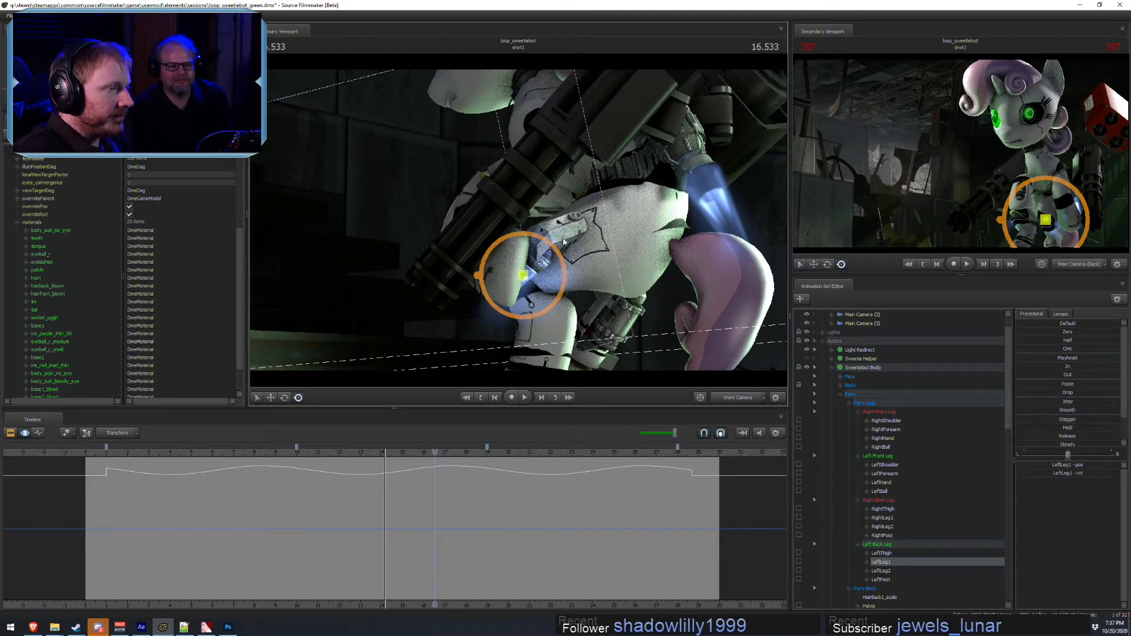
- Rotate the Jetpack's R_Thrustarm02 bone slightly across the whole timeline
scroll(873, 463, "down", 4)
scroll(873, 463, "down", 7)
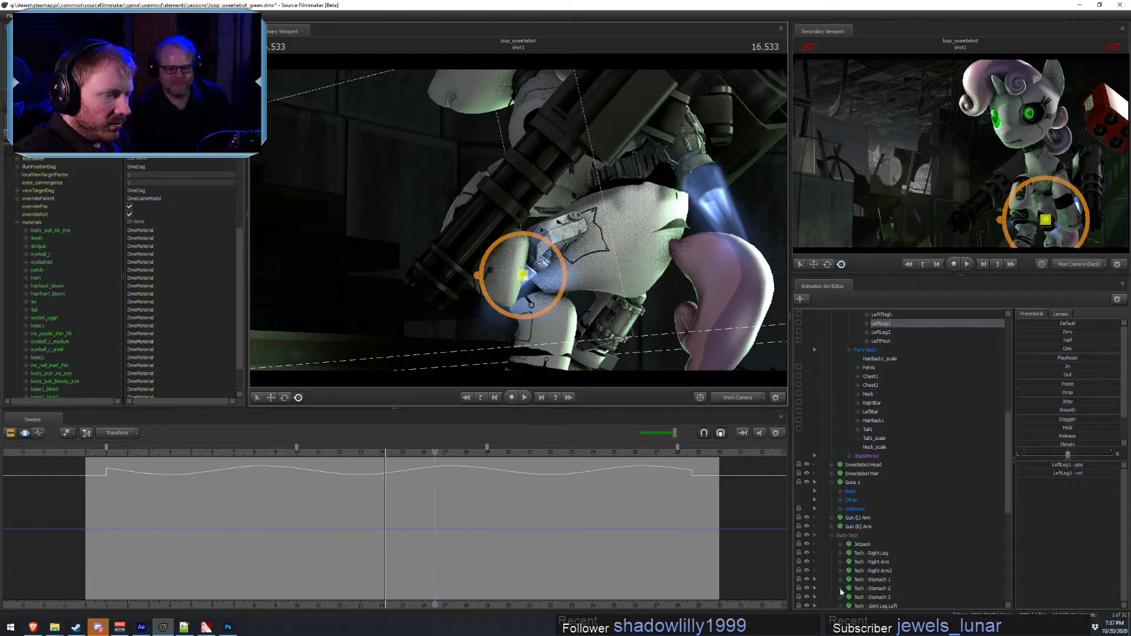
left_click(861, 487)
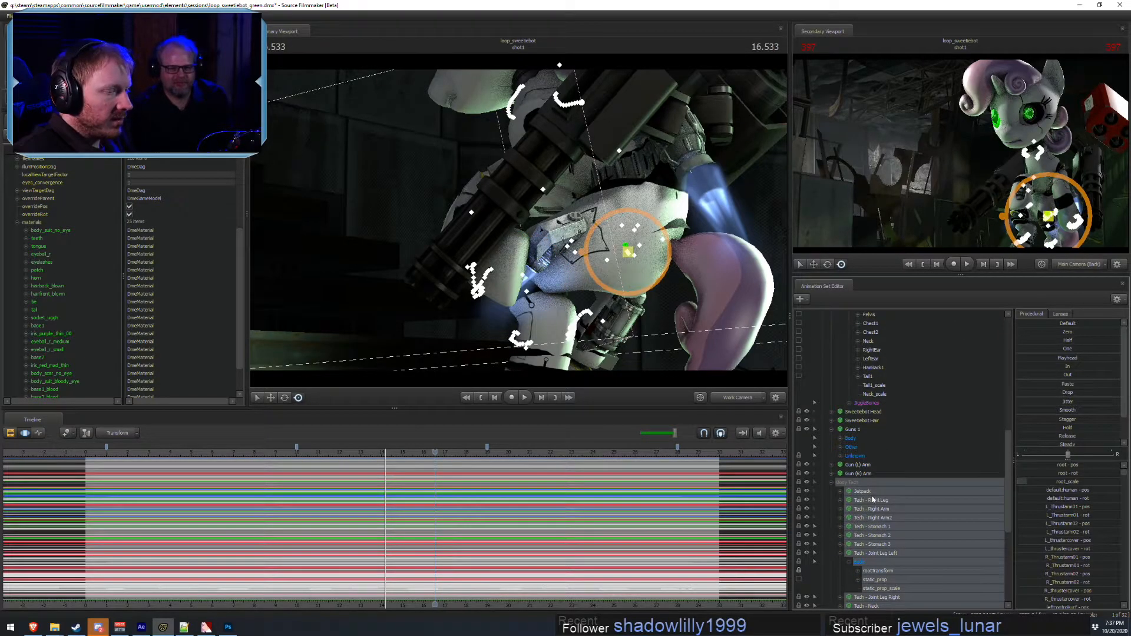
left_click(866, 493)
scroll(854, 508, "down", 3)
left_click(849, 430)
left_click(881, 482)
key("e")
key("ctrl+a")
left_click_drag(597, 252, 619, 242)
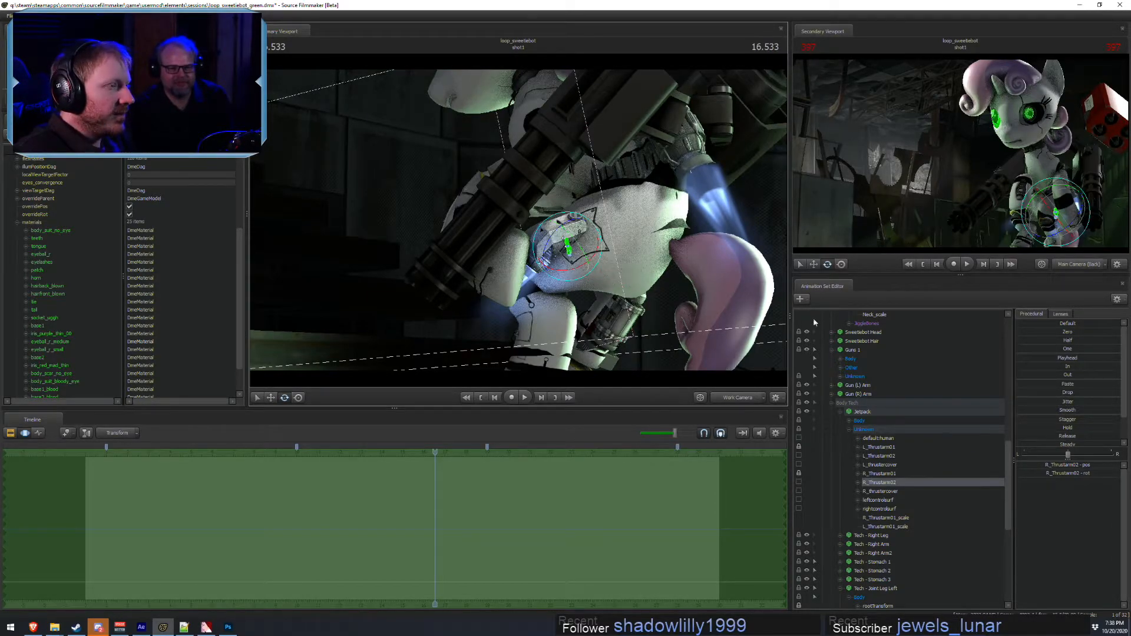
- Try to rotate the Jetpack's R_Thrustarm01 bone after selecting the Thruster Lights (Right) group
scroll(909, 578, "down", 8)
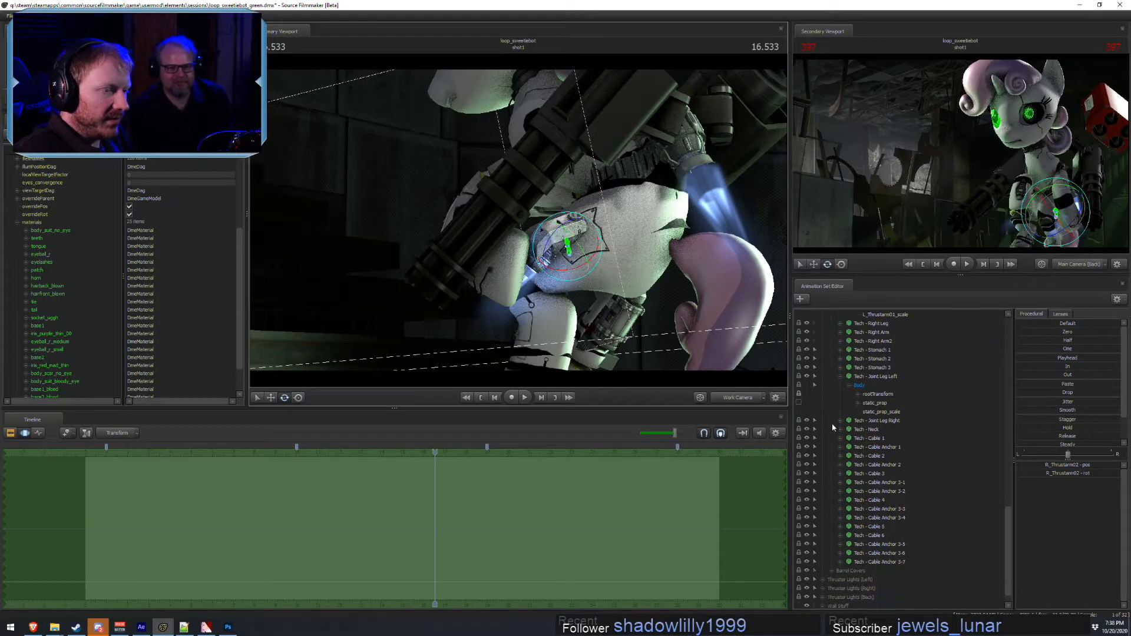
scroll(840, 377, "up", 5)
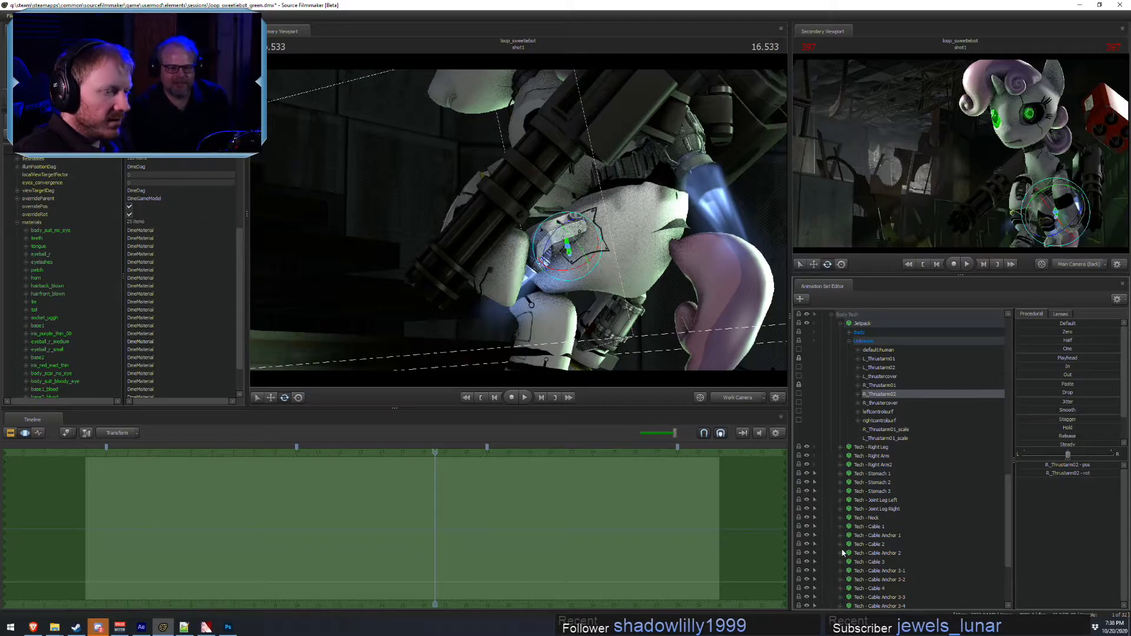
scroll(842, 553, "down", 4)
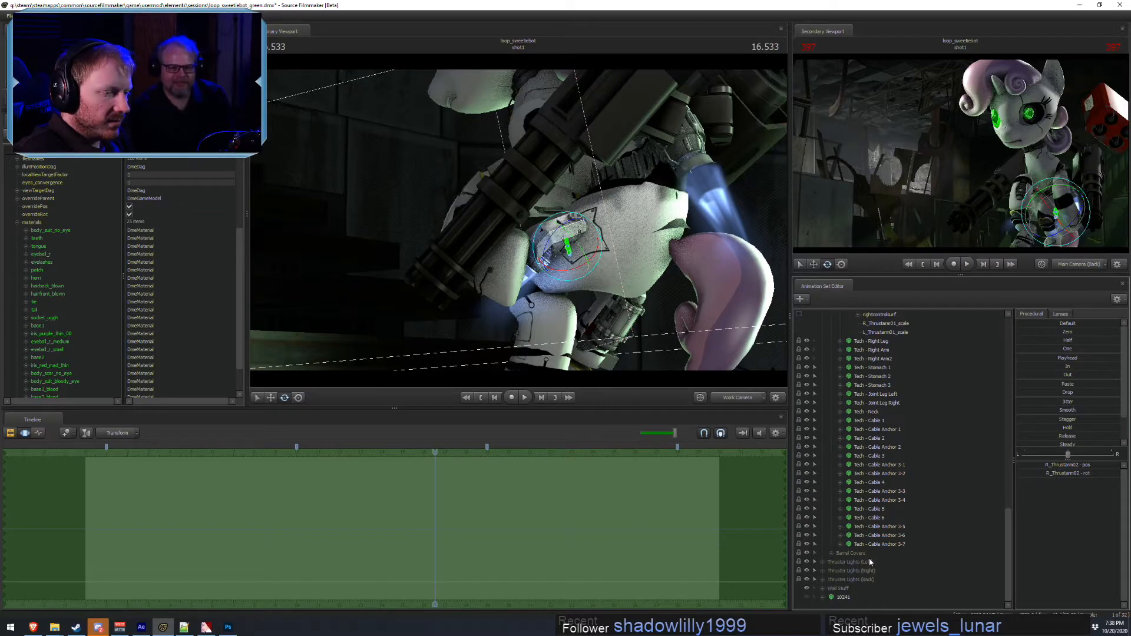
left_click(832, 572)
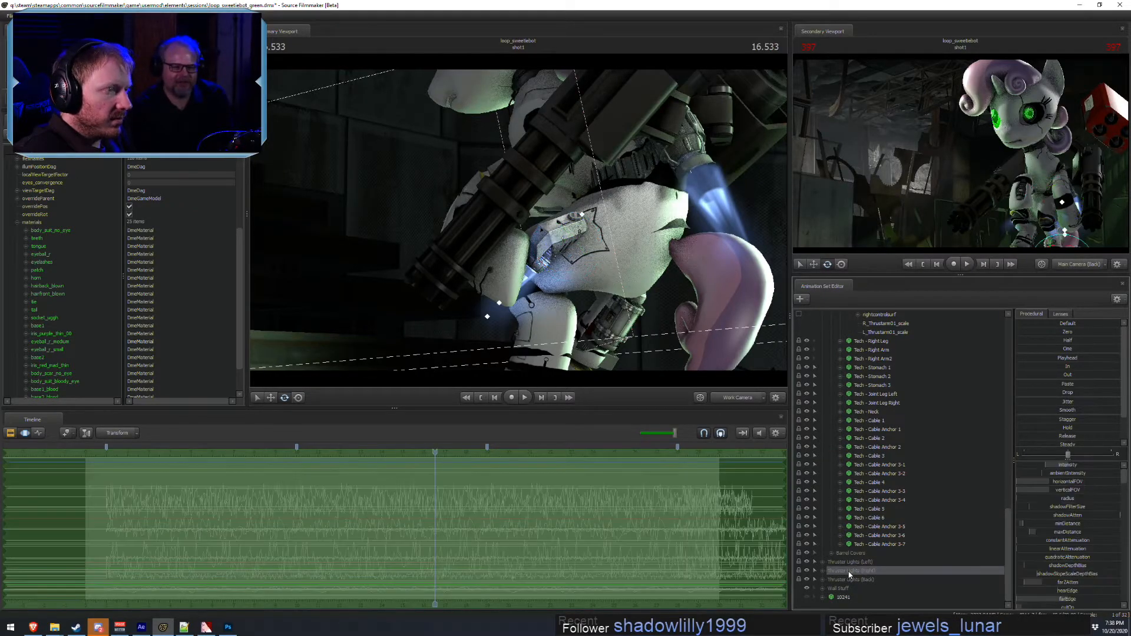
scroll(884, 422, "up", 5)
left_click(878, 412)
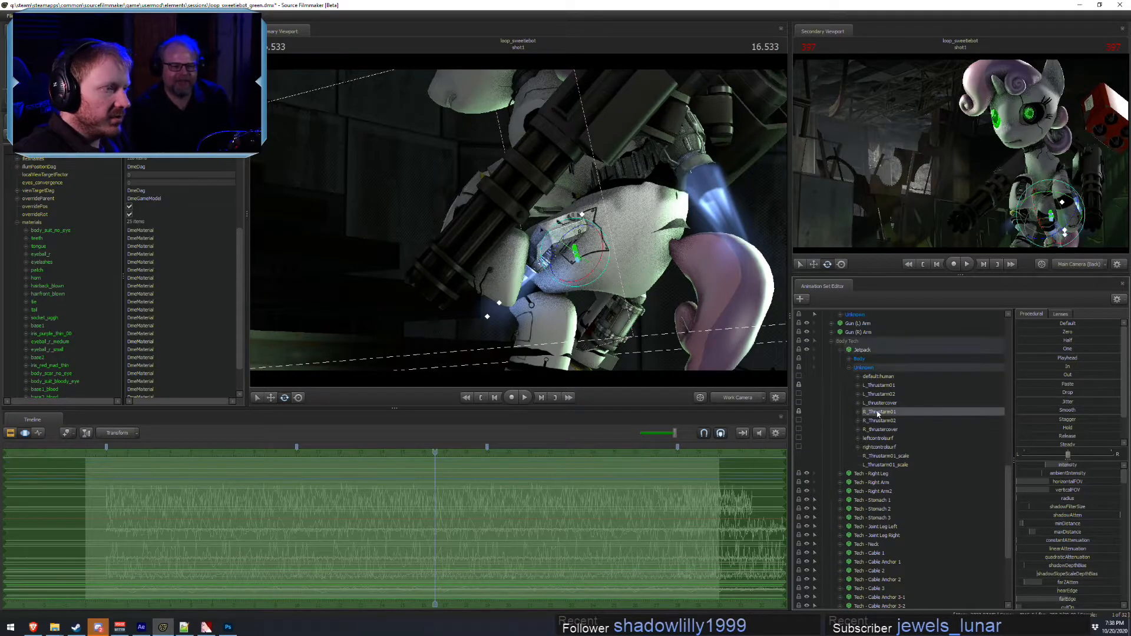
mouse_move(604, 250)
left_mouse_down()
mouse_move(598, 238)
mouse_move(625, 234)
mouse_move(589, 236)
left_mouse_up()
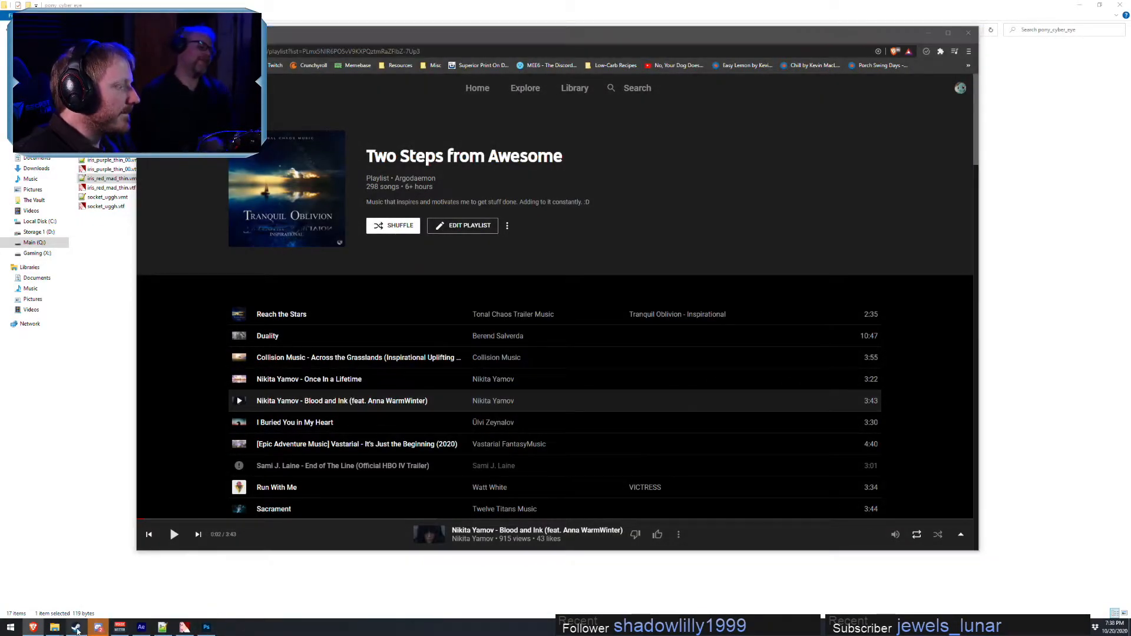
- Relaunch Source Filmmaker, load the autosaved loop_sweetiebot_green session, and switch the timeline to the Motion Editor
right_click(76, 627)
left_click(78, 384)
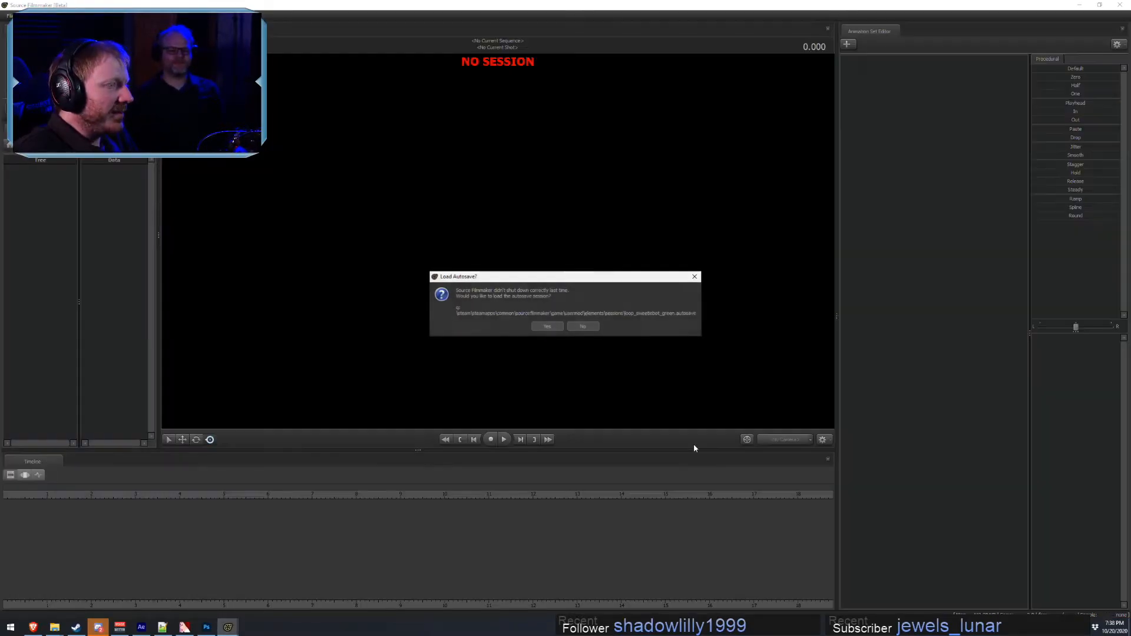
left_click(548, 327)
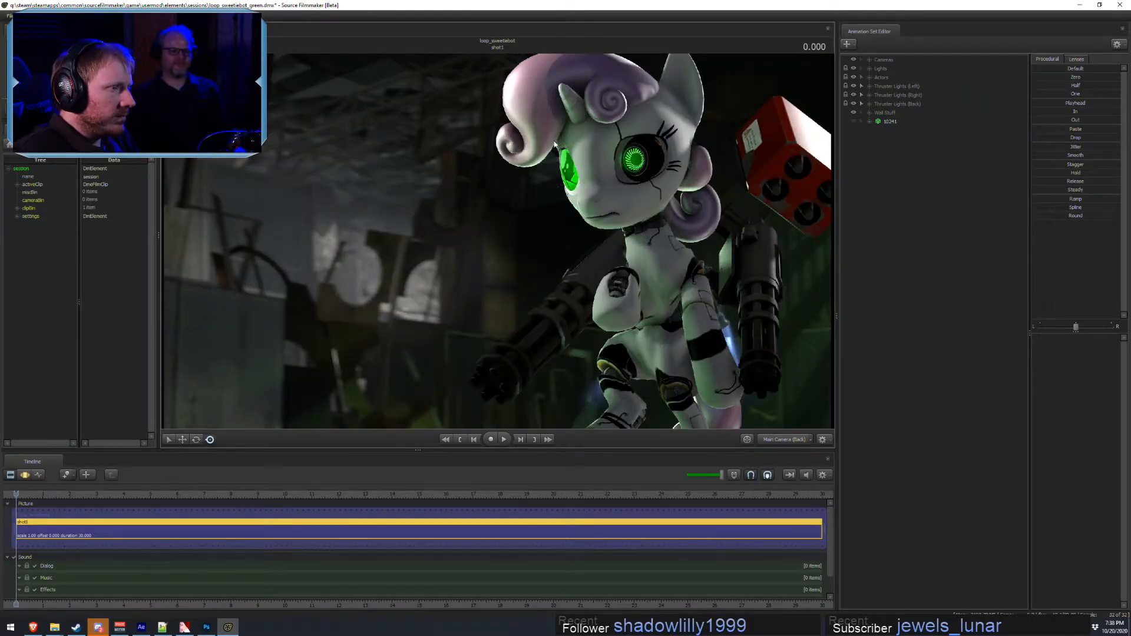
key("F3")
key("F2")
key("F3")
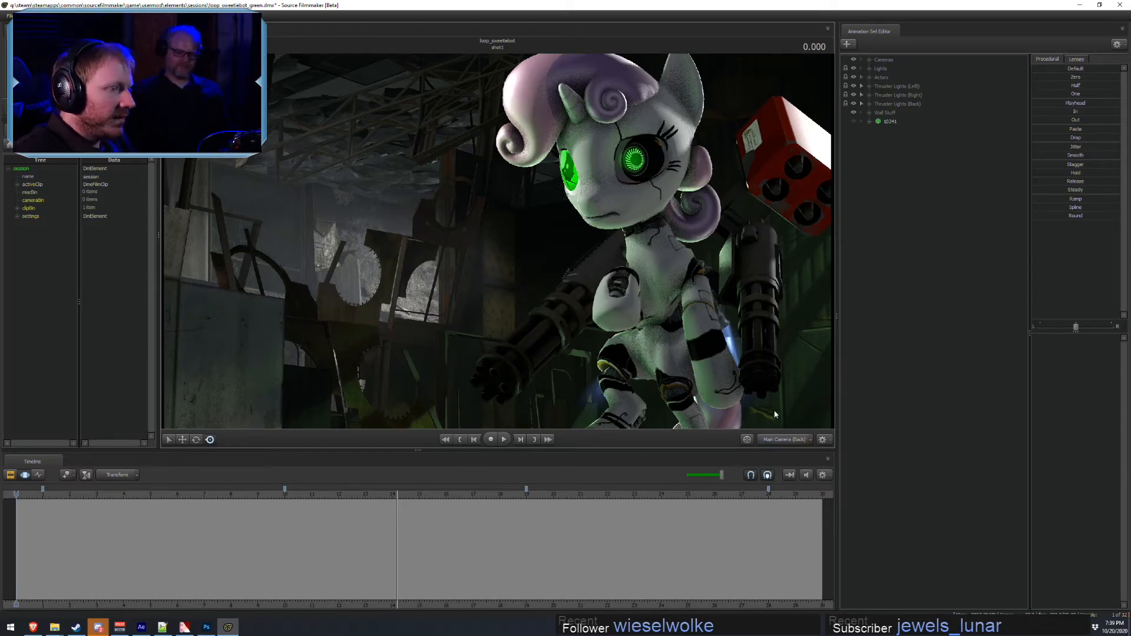
- Frame the thrusters through the Work Camera and select the Jetpack's R_Thrustarm01 bone under Body Tech
left_click(774, 441)
left_click_drag(719, 354, 339, 407)
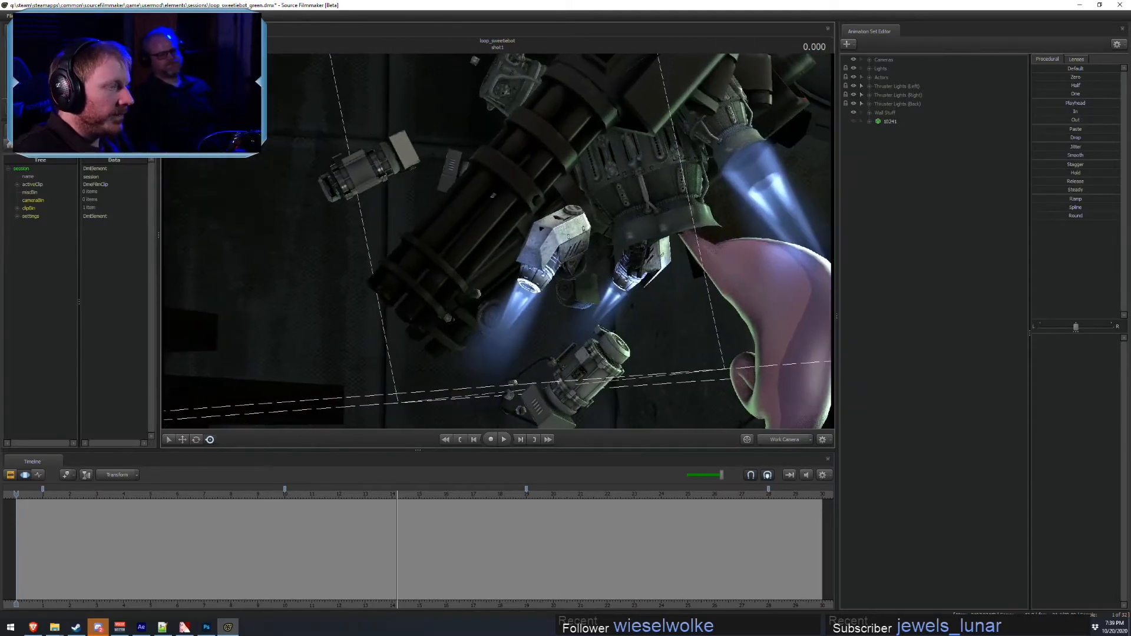
key("F2")
left_click(869, 77)
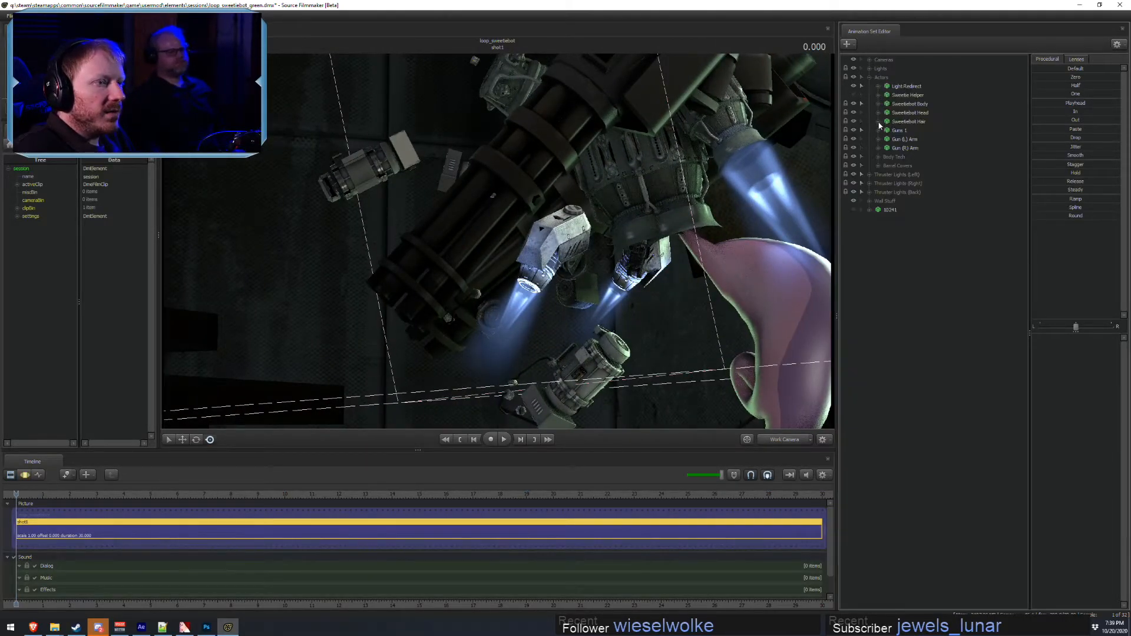
left_click(877, 130)
left_click(887, 157)
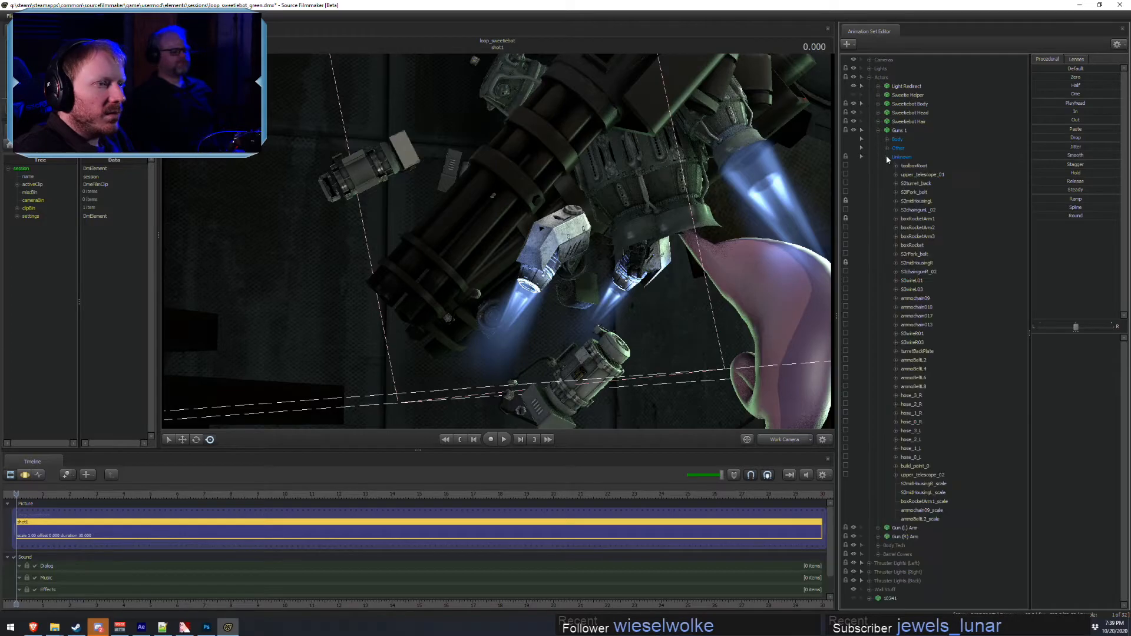
left_click(879, 130)
left_click(878, 158)
left_click(888, 166)
left_click(896, 183)
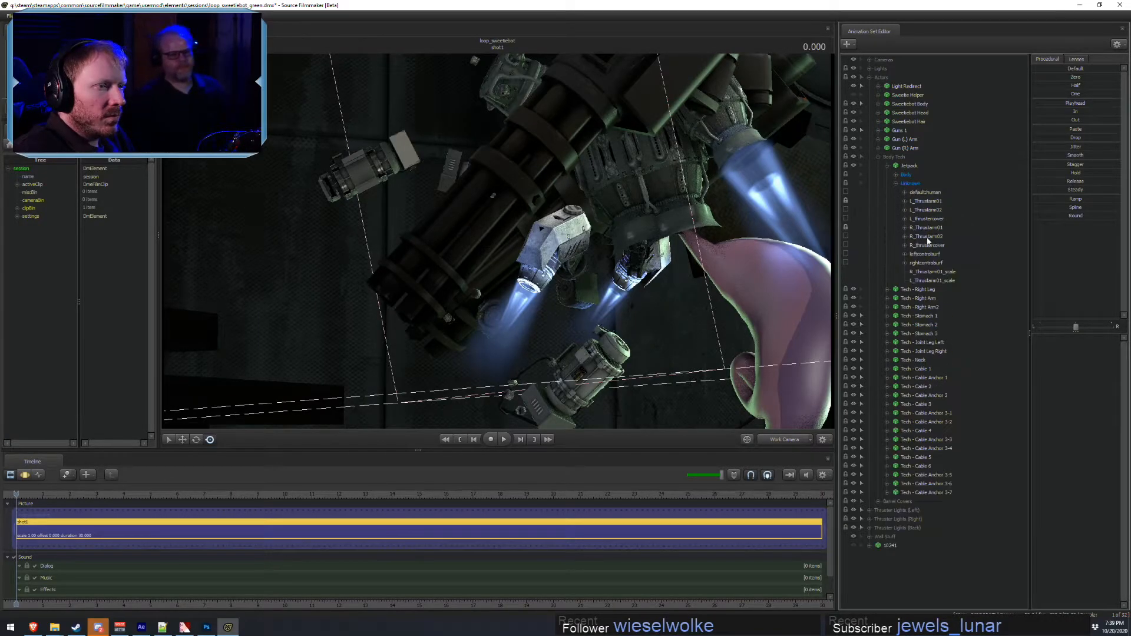
left_click(926, 227)
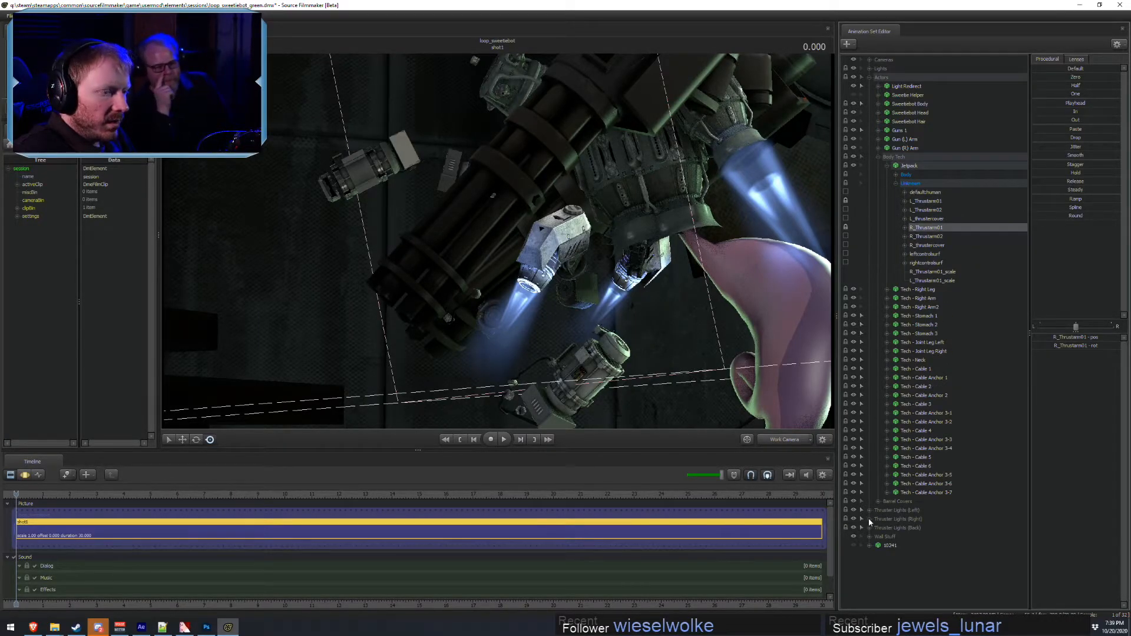
- Try to rotate the Jetpack's R_Thrustarm01 bone across the whole timeline with the Thruster Lights (Right) group selected
left_click(869, 519)
left_click(902, 520)
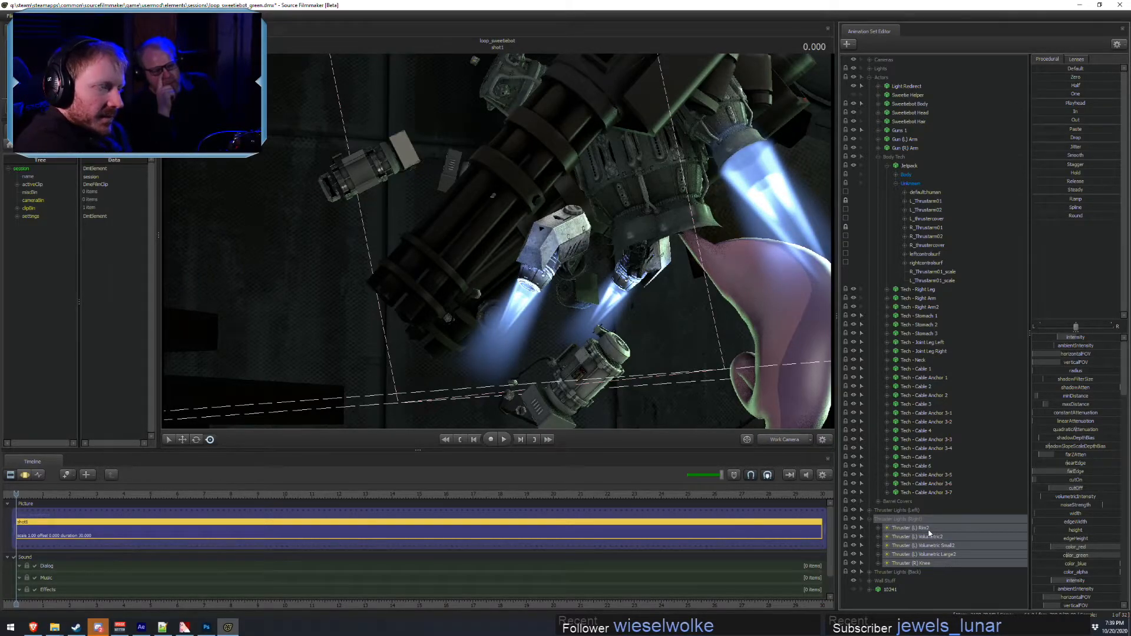
left_click_drag(813, 150, 498, 245)
key("s")
key("F3")
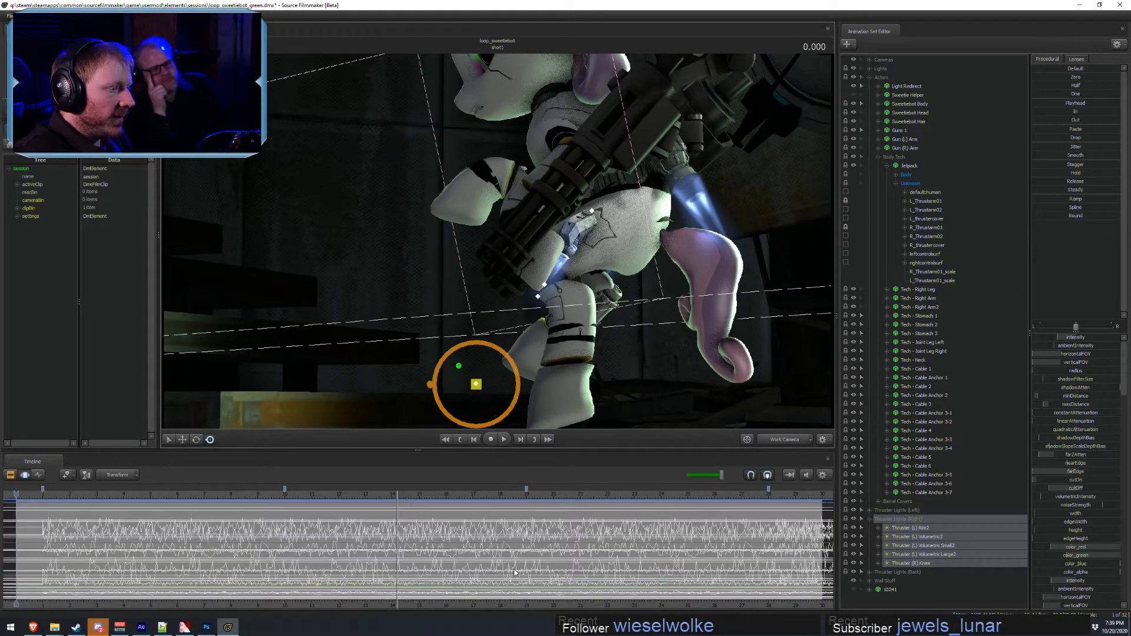
key("ctrl+a")
left_click_drag(779, 312, 780, 314, "alt")
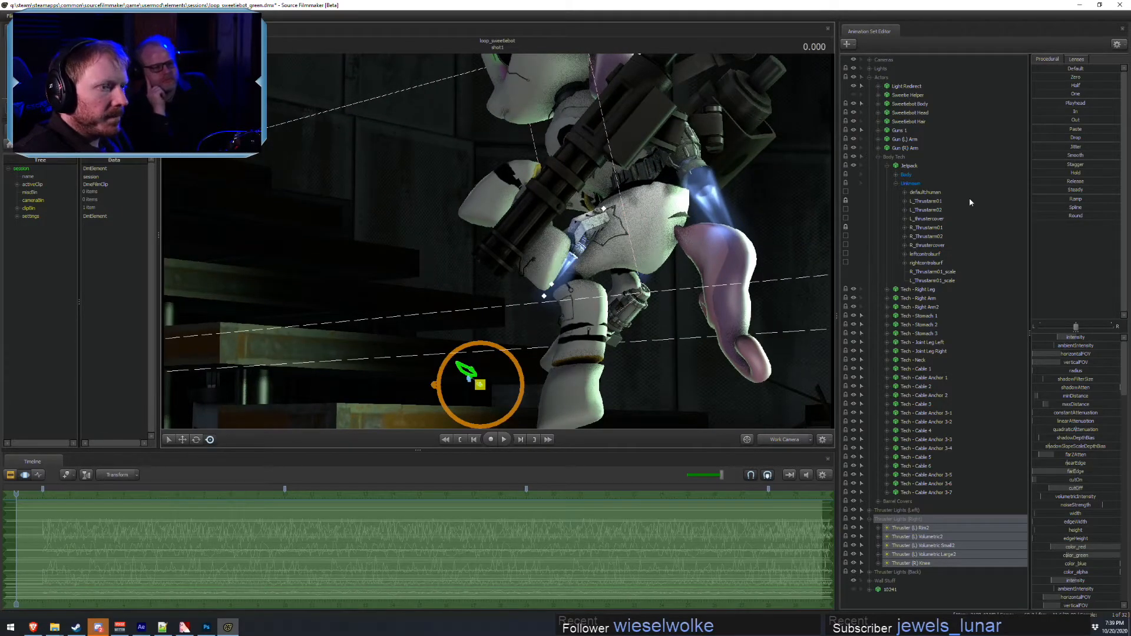
left_click(927, 228)
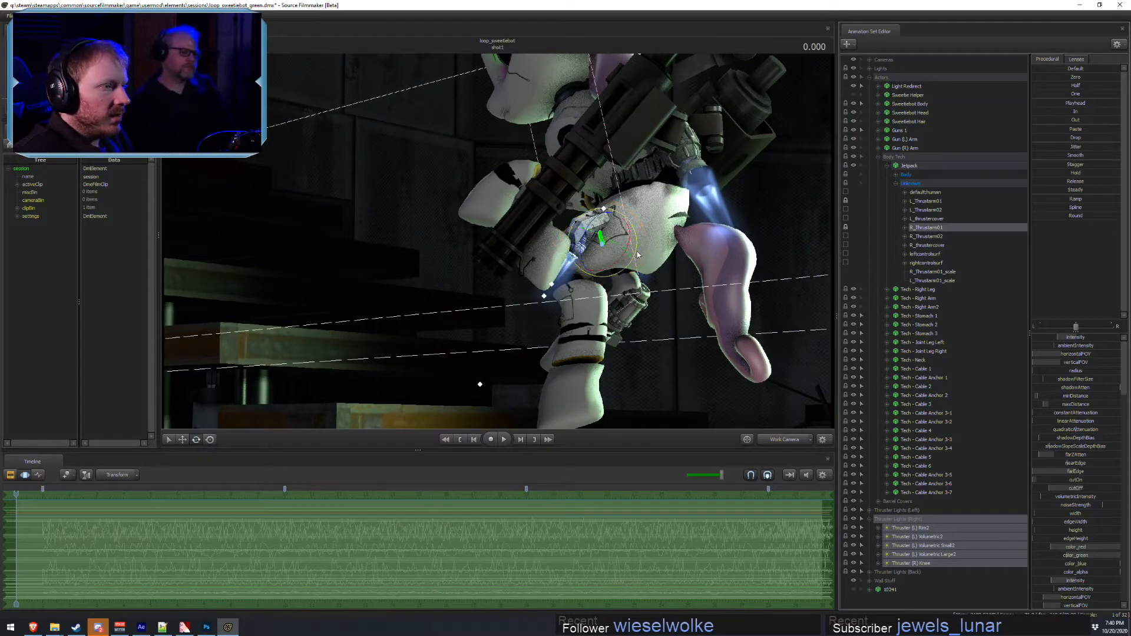
left_click_drag(630, 245, 630, 231)
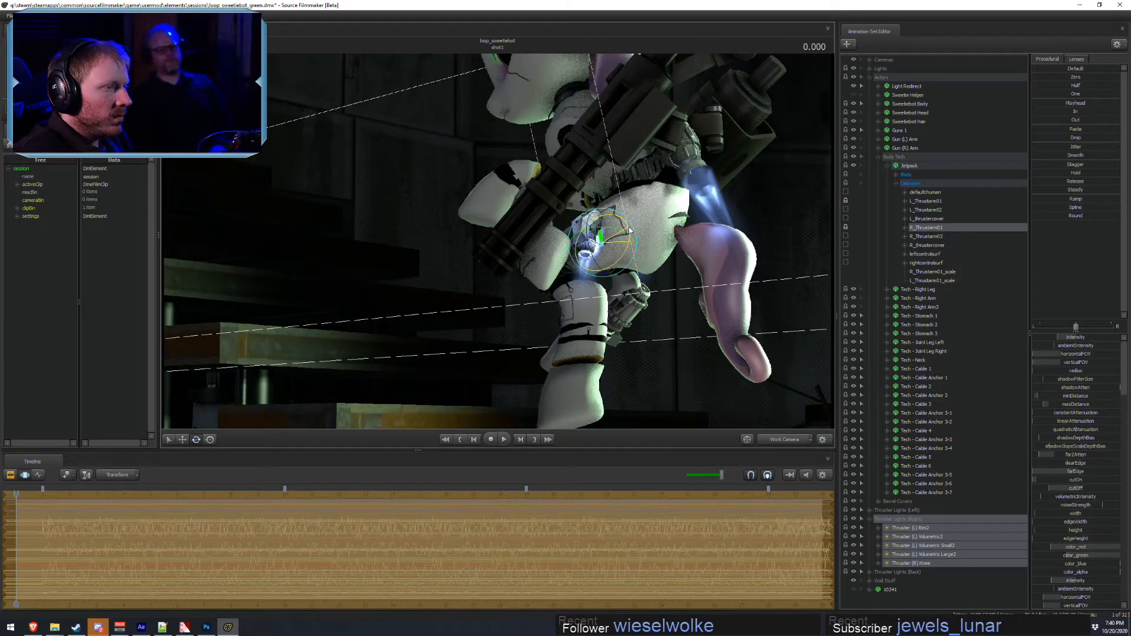
- Review the rotated thruster arm from the Main Camera by scrubbing through shot1 in the Clip Editor
left_click(789, 440)
key("F2")
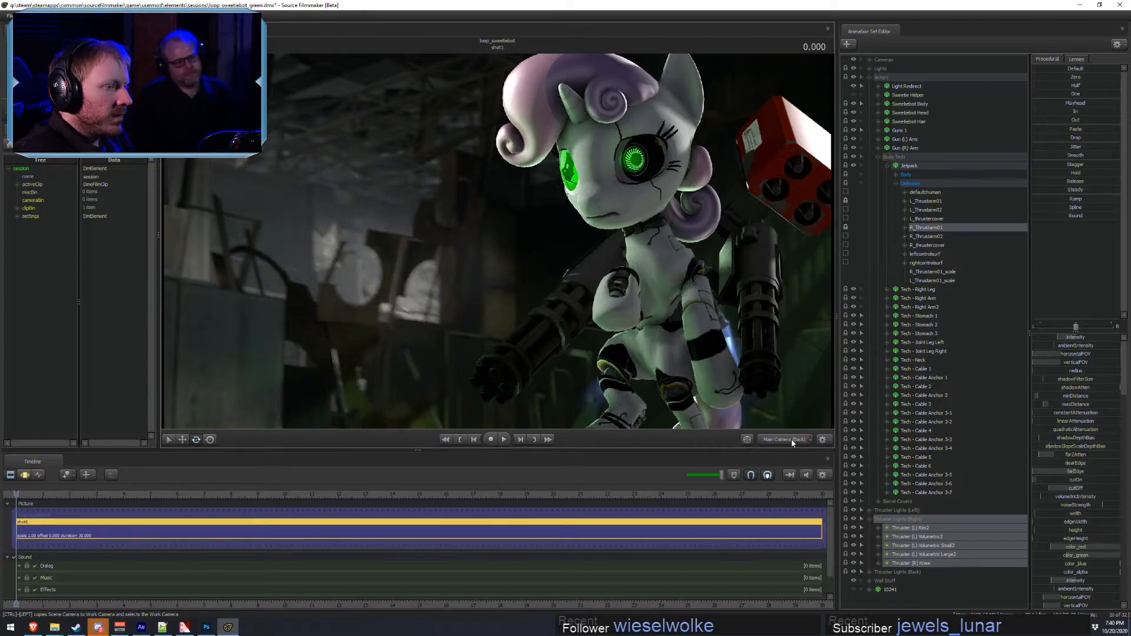
left_click(200, 495)
left_click_drag(200, 495, 341, 498)
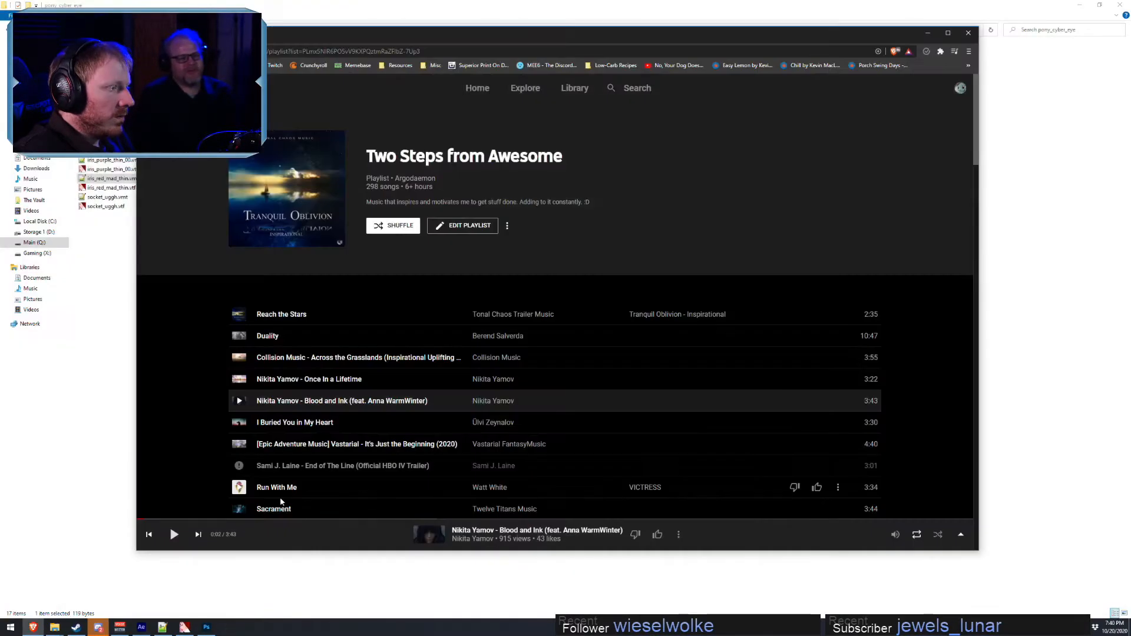
- Relaunch Source Filmmaker and open the recent loop_sweetiebot_green session
right_click(103, 629)
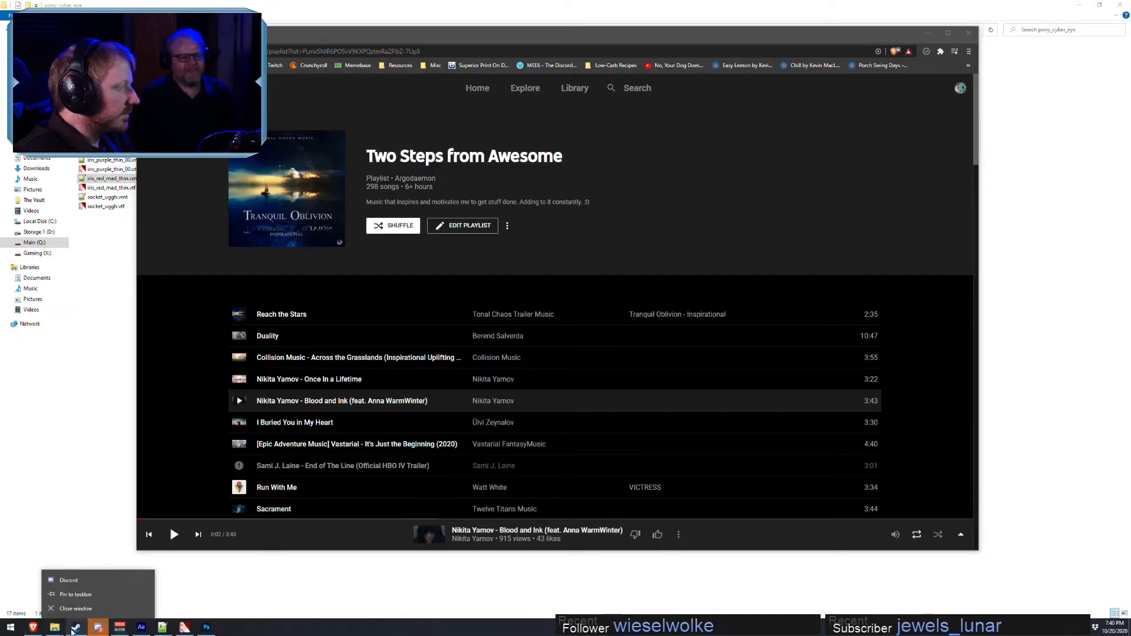
left_click(64, 392)
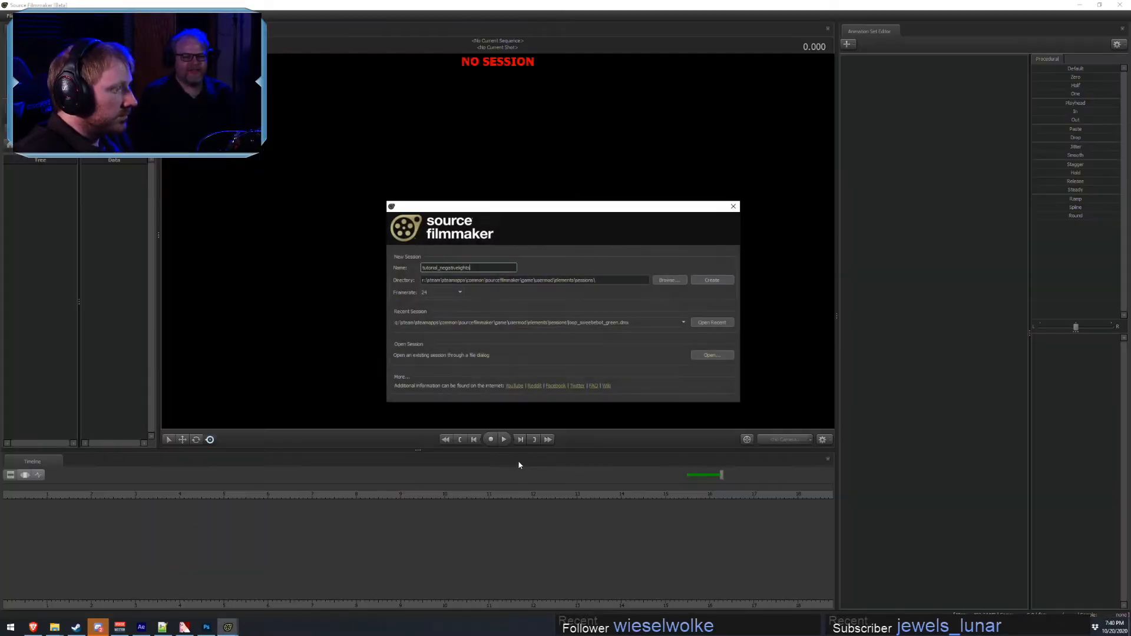
left_click(715, 323)
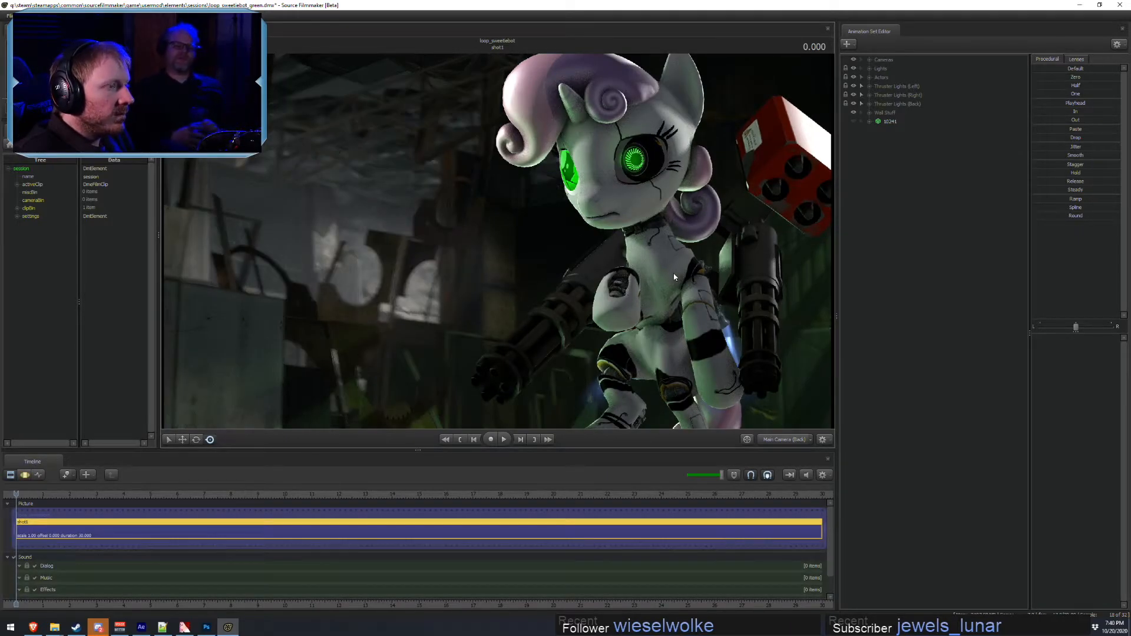
- Frame the character's flank and thrusters through the Work Camera, comparing with the Main Camera view and listing the scene's lights
left_click(772, 442)
key("s")
left_click_drag(589, 283, 518, 307)
key("w")
key("s")
key("w")
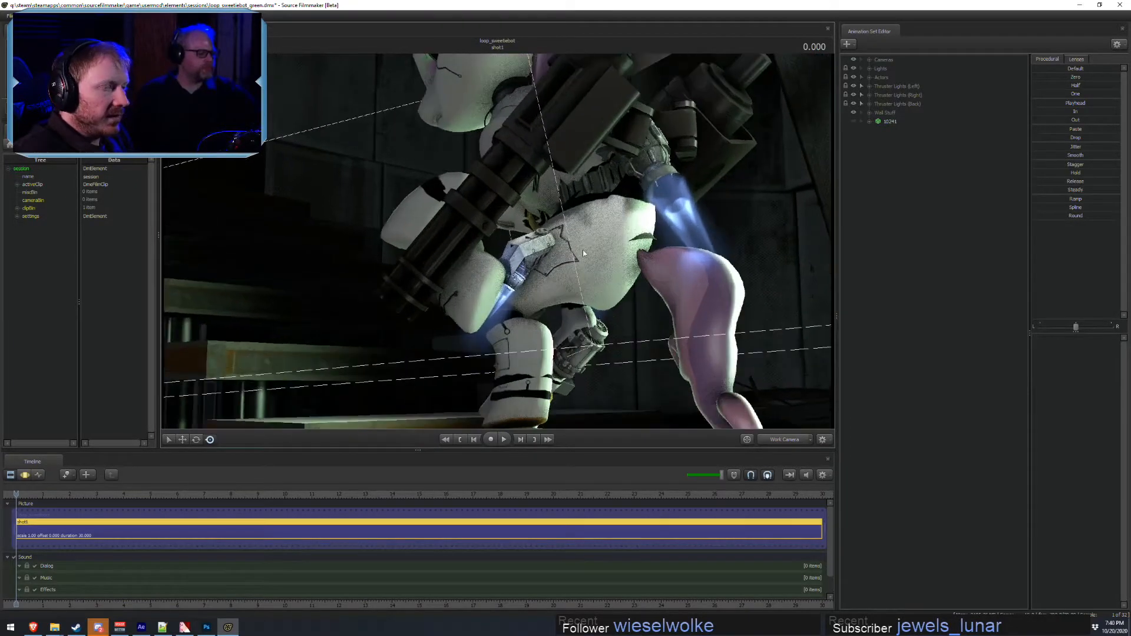
left_click(870, 68)
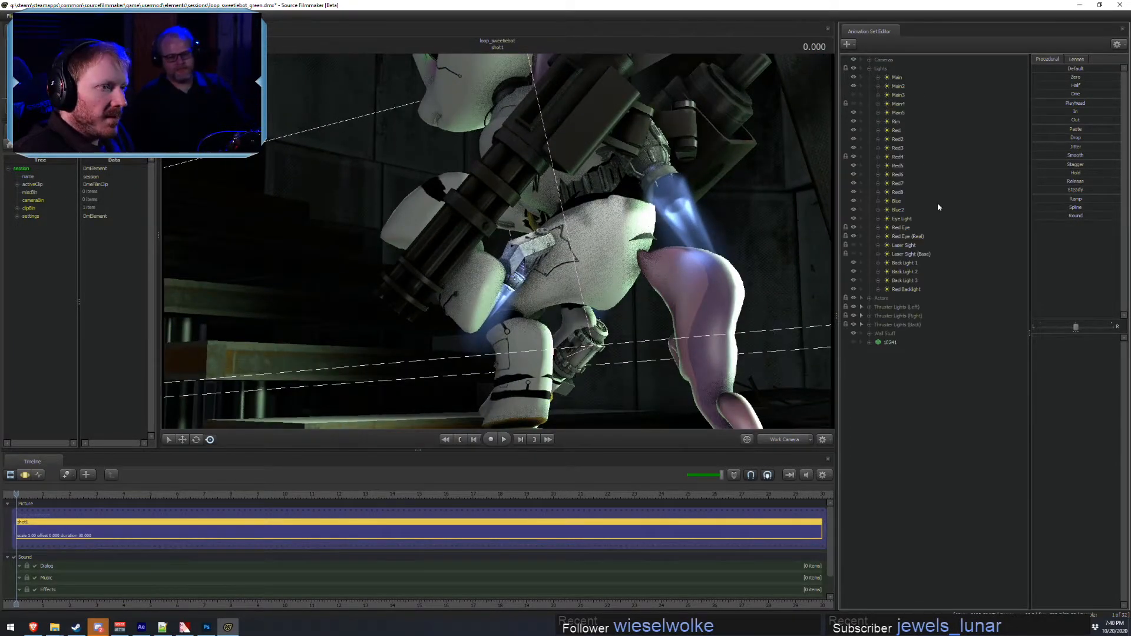
left_click(786, 438)
key("F2")
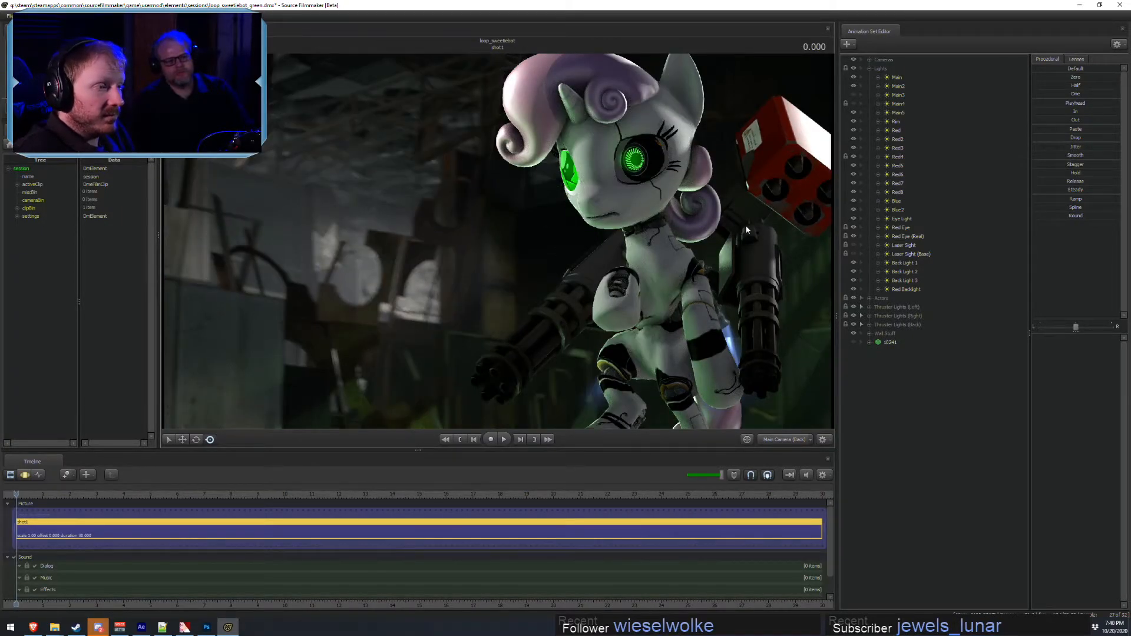
left_click(782, 440)
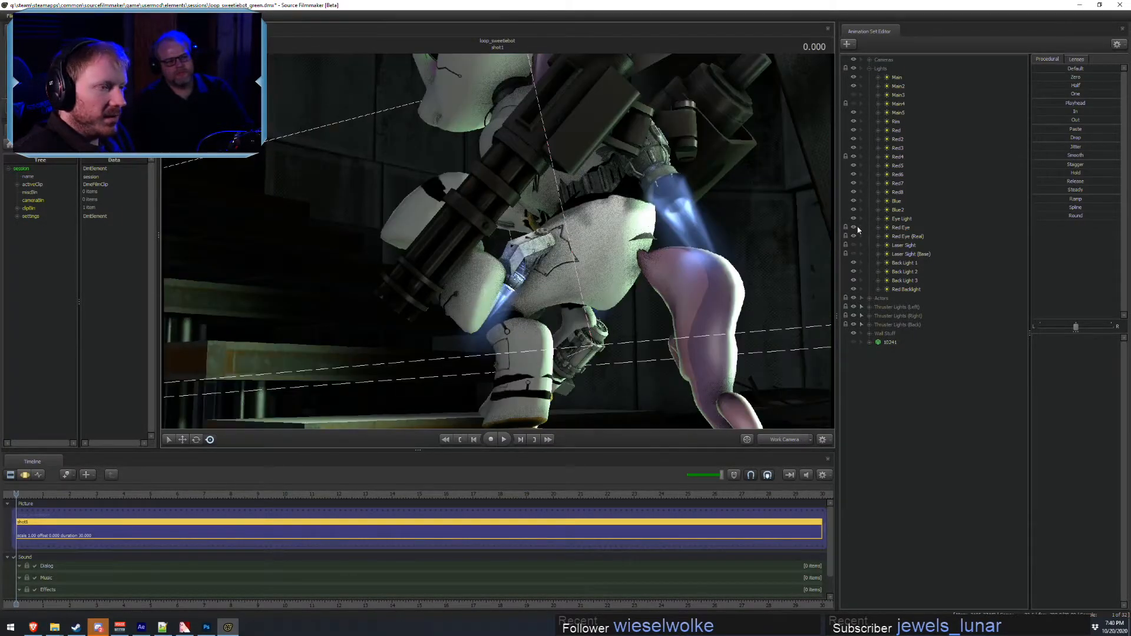
- Select the Jetpack's R_Thrustarm01 bone under Body Tech and show the timeline in the Motion Editor
left_click(870, 299)
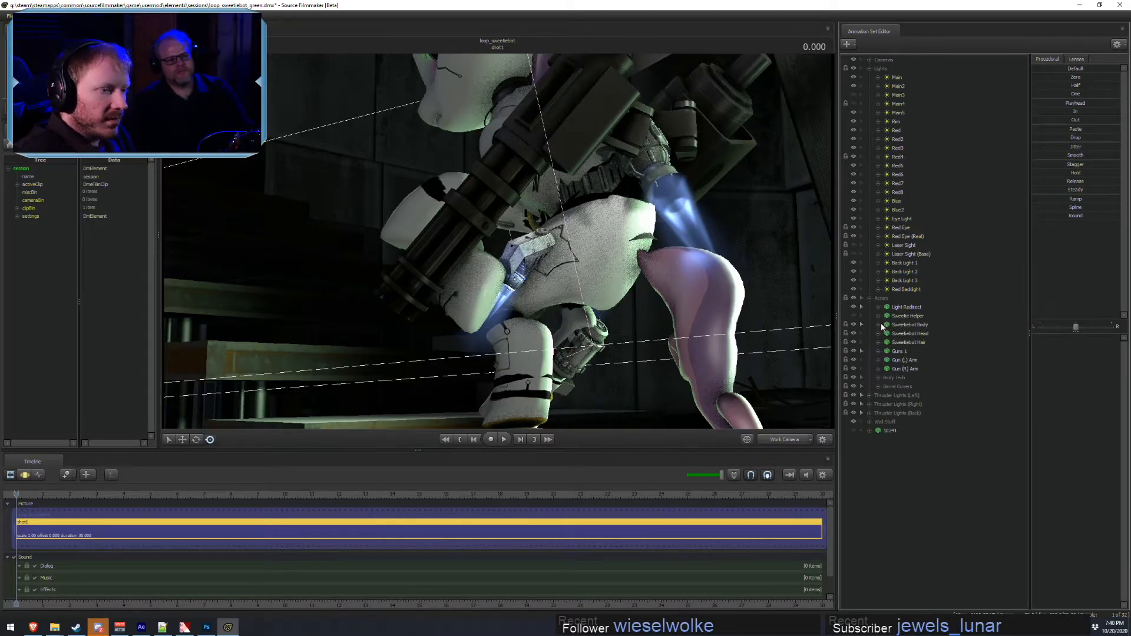
left_click(878, 378)
scroll(935, 405, "down", 2)
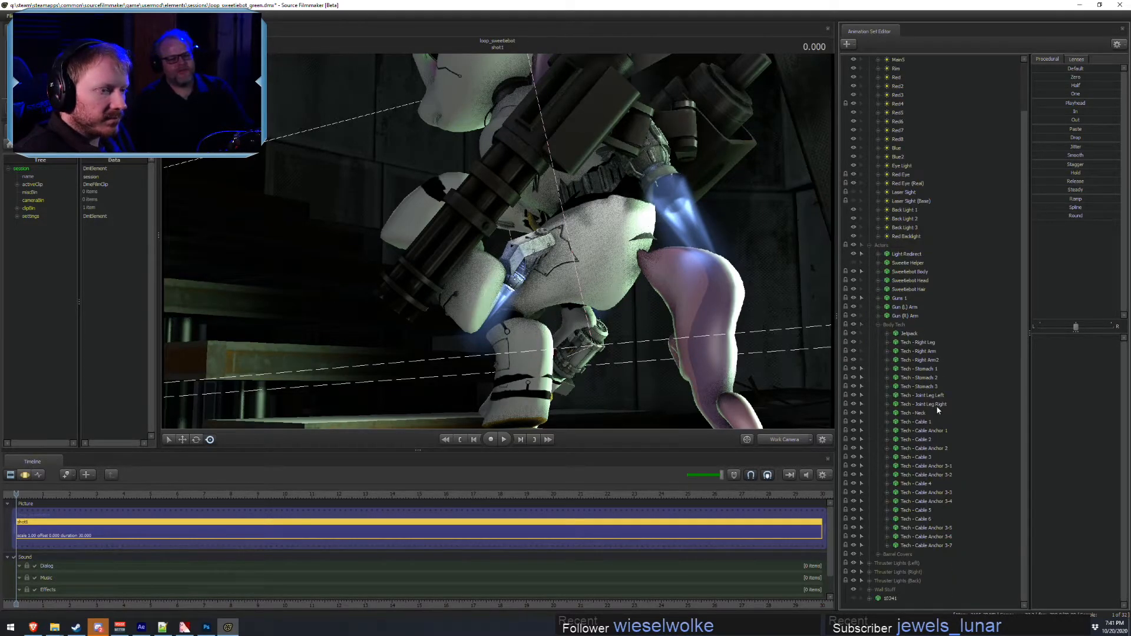
left_click(919, 422)
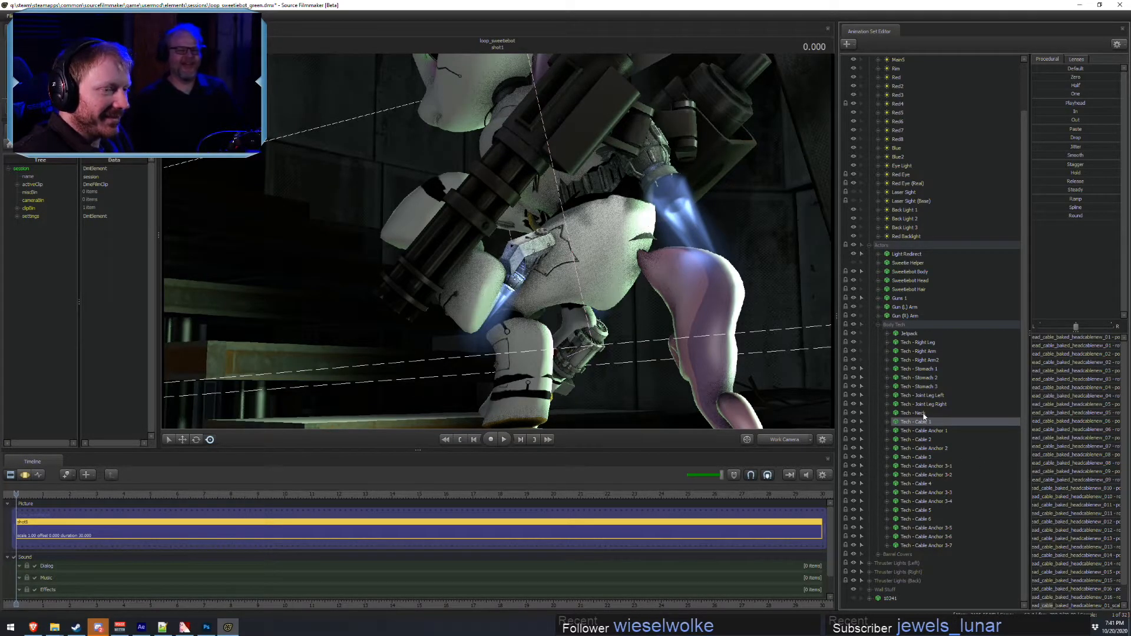
left_click(888, 334)
left_click(896, 351)
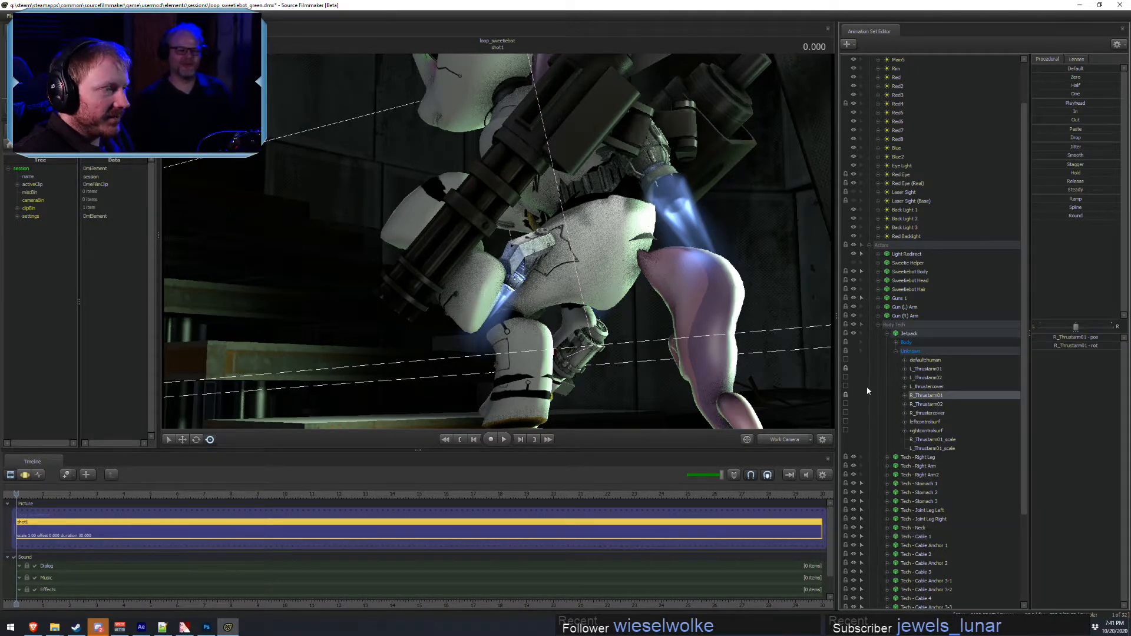
left_click(926, 395)
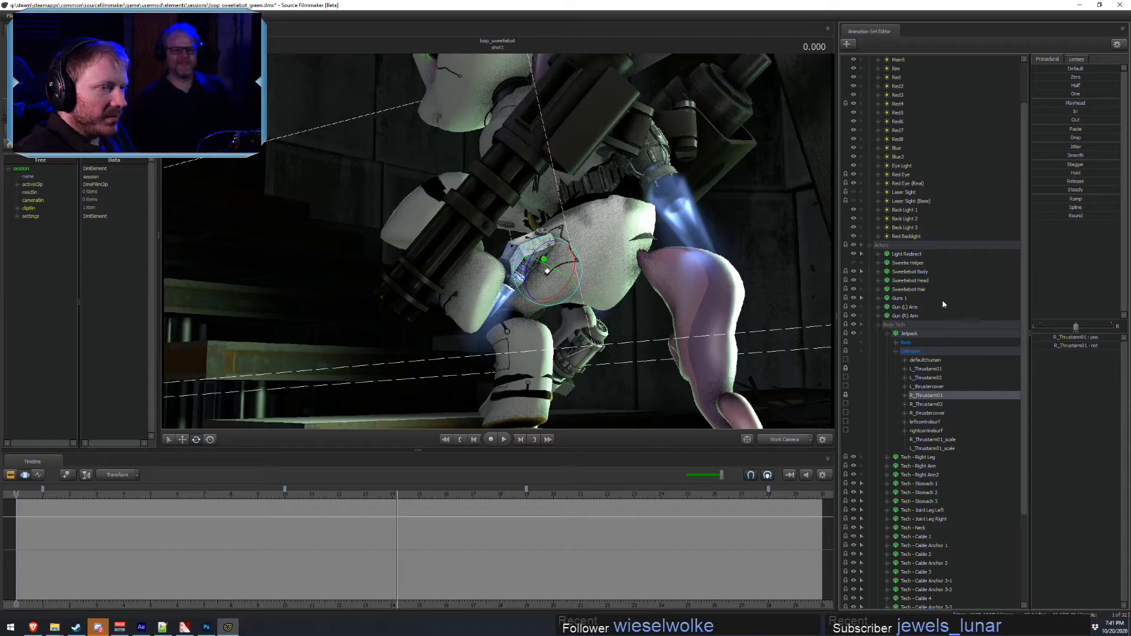
- Rotate the R_Thrustarm01 bone slightly across the whole timeline with the Thruster Lights (Right) group also selected
scroll(918, 426, "down", 3)
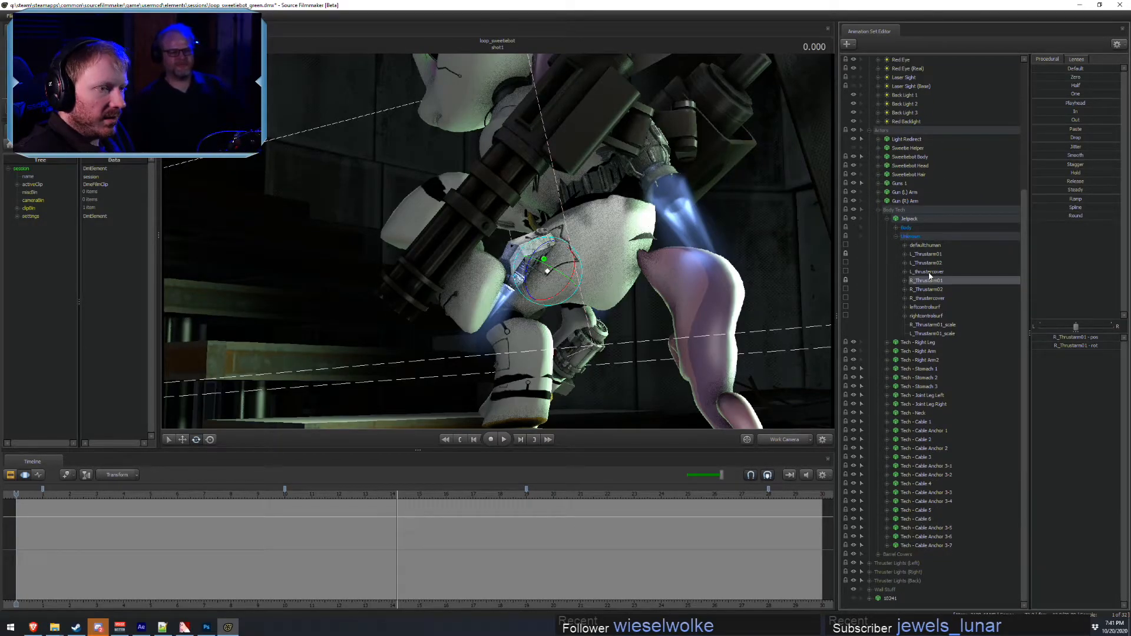
scroll(931, 294, "up", 4)
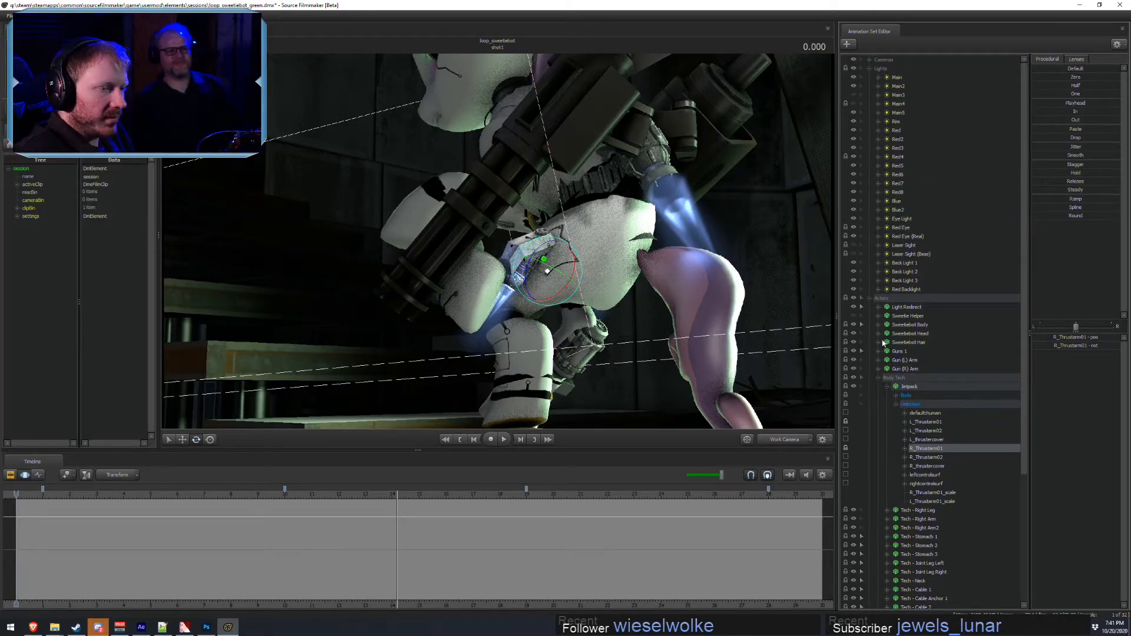
scroll(889, 472, "down", 4)
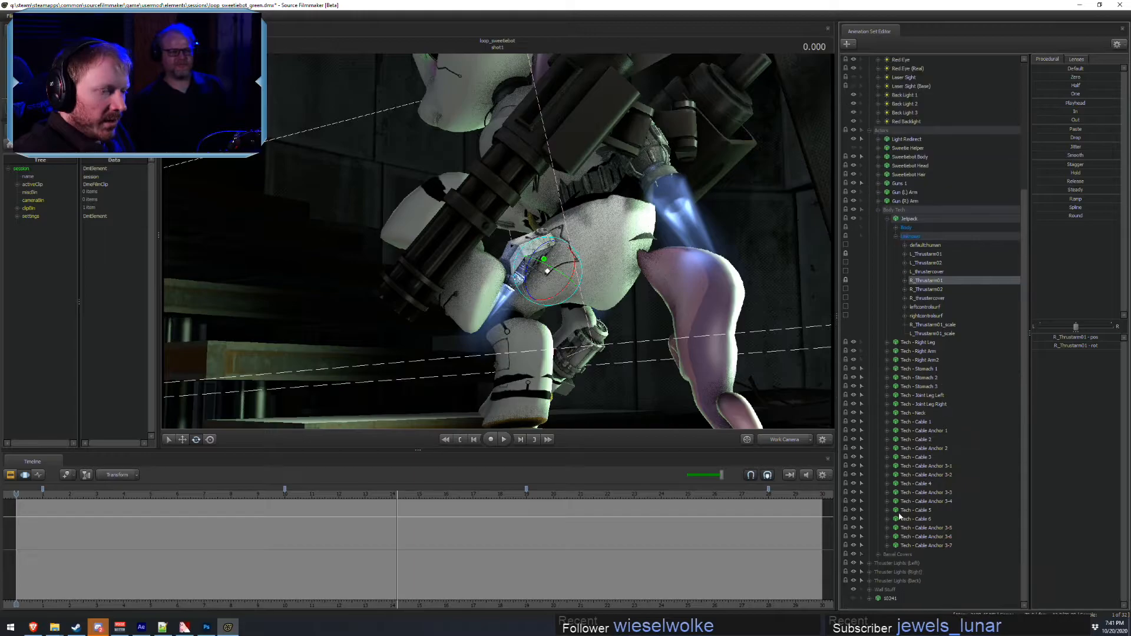
left_click(888, 572)
left_click(935, 282, "ctrl")
left_click(935, 282, "ctrl")
left_click(519, 570)
key("ctrl+a")
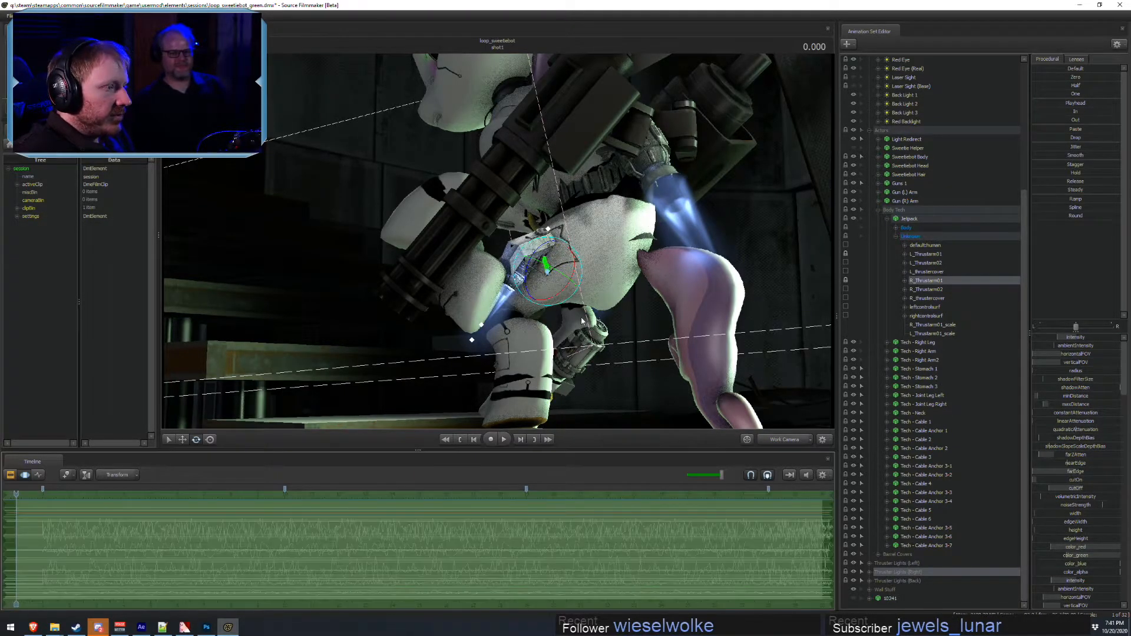
left_click_drag(573, 277, 578, 265)
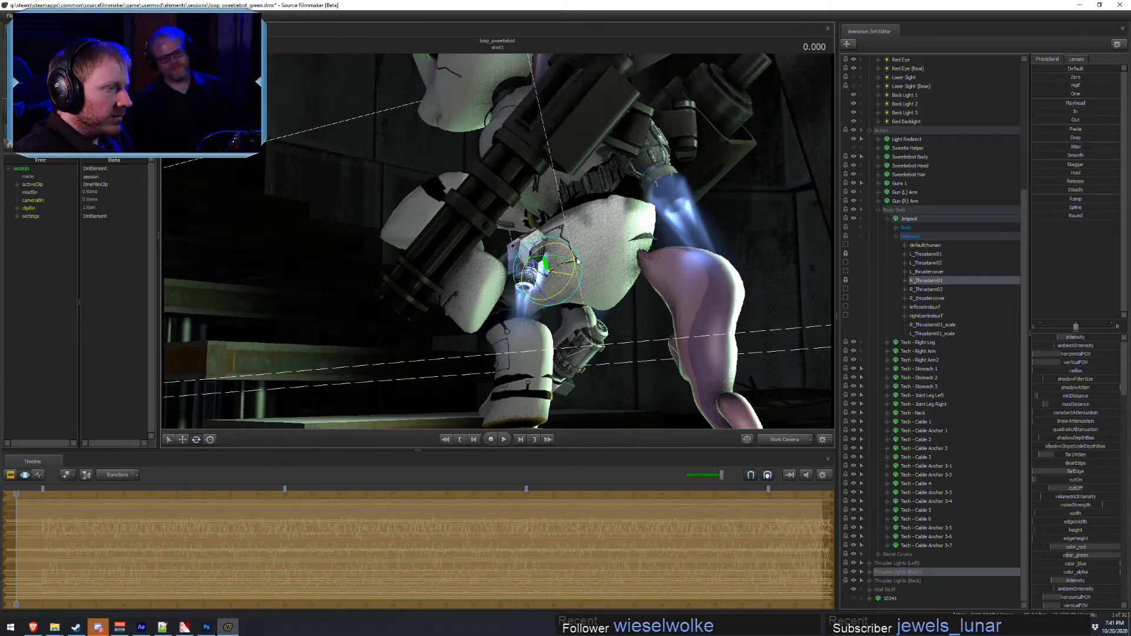
- List the lights in Thruster Lights (Right) and look through the Thruster (R) Knee light
left_click(905, 579)
left_click(869, 572)
scroll(902, 589, "down", 2)
left_click(923, 563)
left_click(924, 537)
double_click(910, 572)
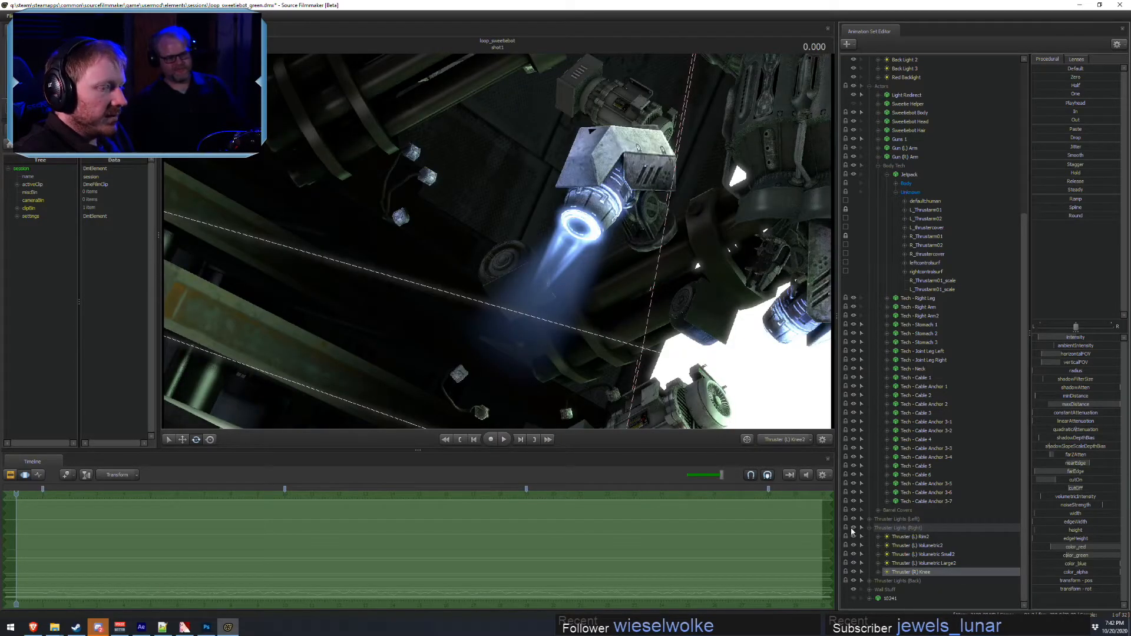
- Try to reposition the Thruster (R) Knee light through its own view, and undo the changes
mouse_move(700, 346)
left_mouse_down()
mouse_move(696, 378)
mouse_move(711, 354)
mouse_move(692, 356)
mouse_move(708, 359)
left_mouse_up()
key("s")
key("s")
left_click_drag(498, 241, 499, 241)
key("w")
key("ctrl+z")
key("ctrl+z")
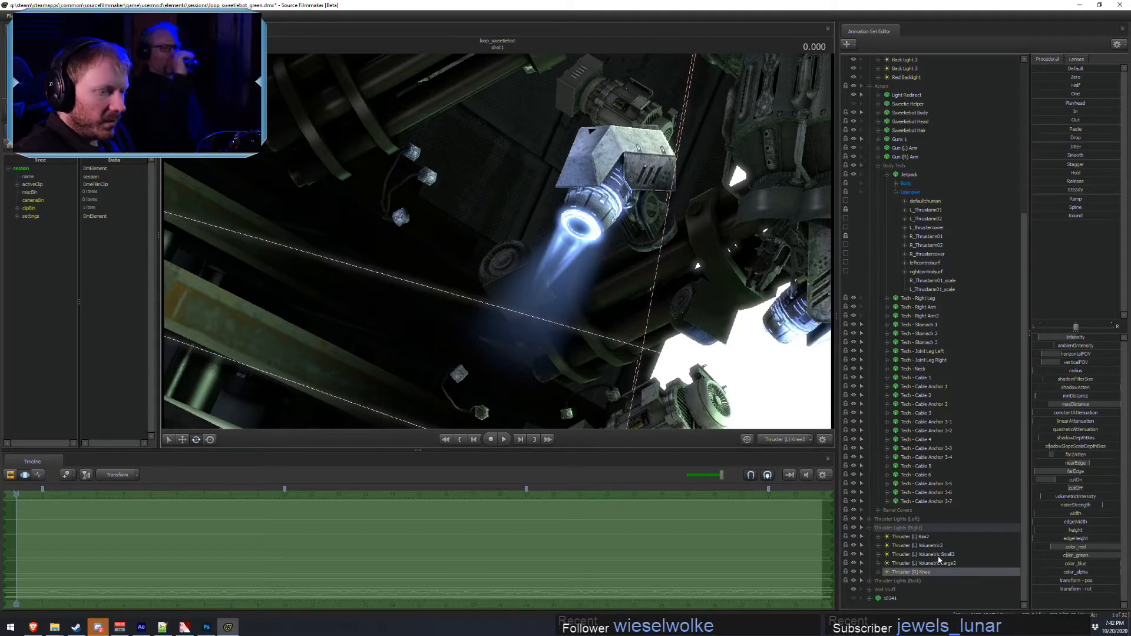
- Re-aim the Thruster (L) Rim2 light at the thruster nozzle through its own view and turn off the viewport lighting
left_click(918, 537)
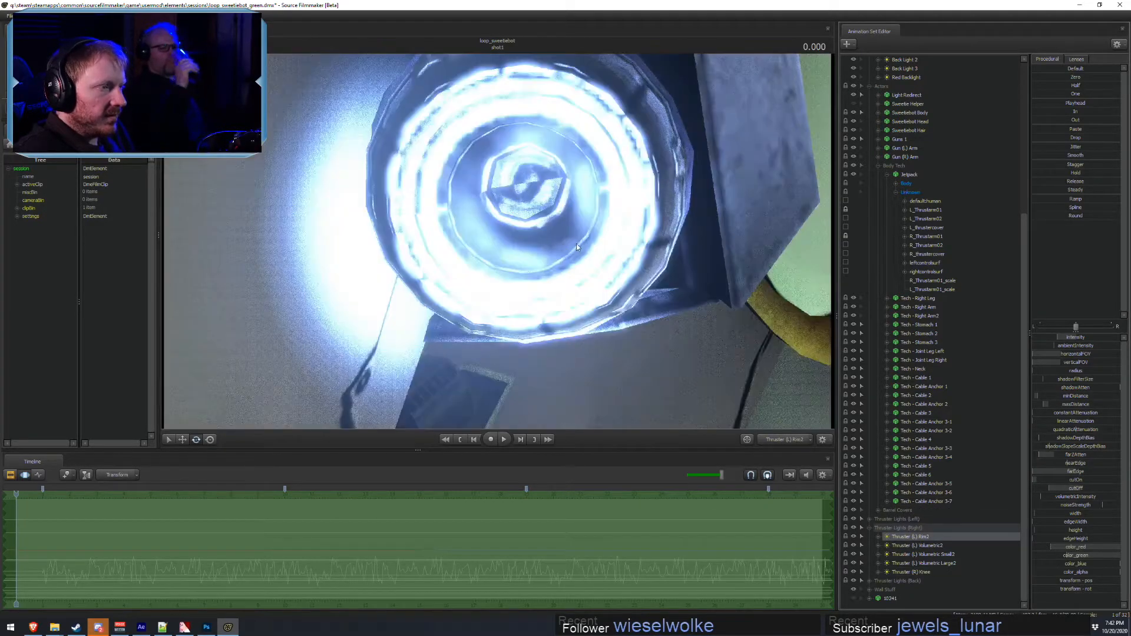
left_click_drag(591, 254, 757, 368)
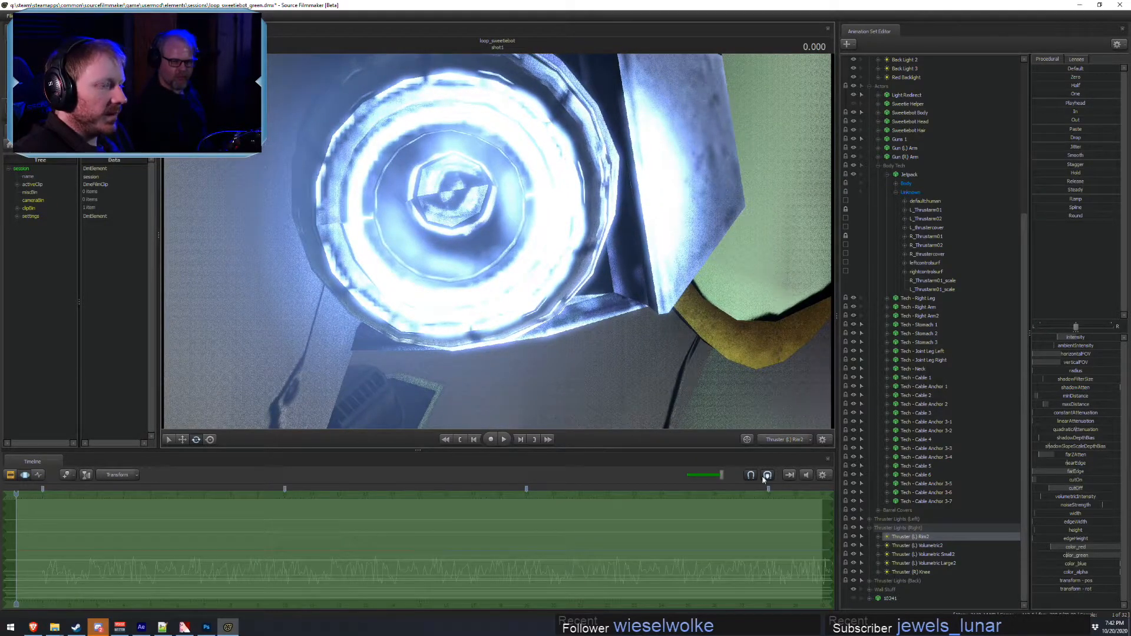
key("F2")
key("F3")
key("F2")
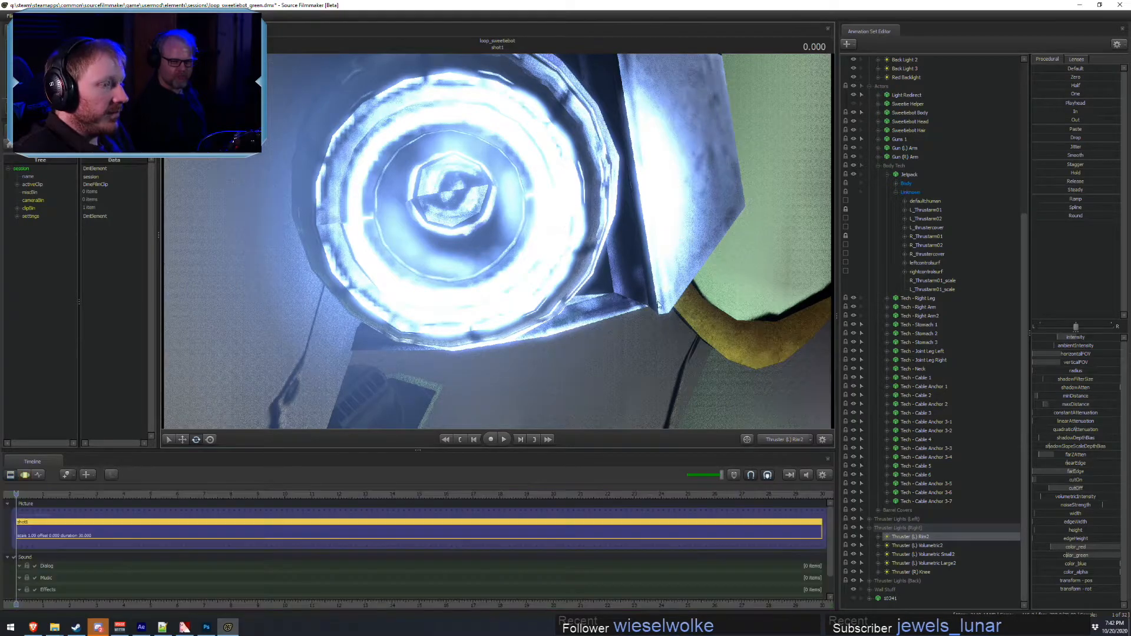
right_click(665, 236)
left_click(699, 260)
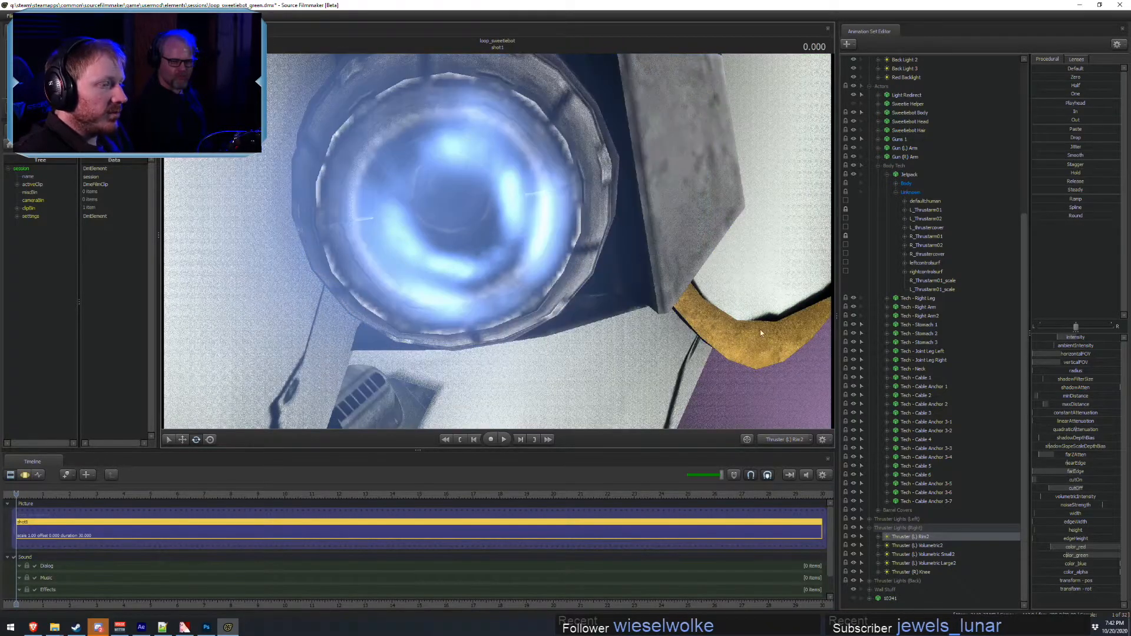
- Return to the Main Camera (Back) view, turn on the viewport lighting and scrub the start of the shot
left_click(777, 440)
key("F3")
right_click(512, 207)
left_click(536, 229)
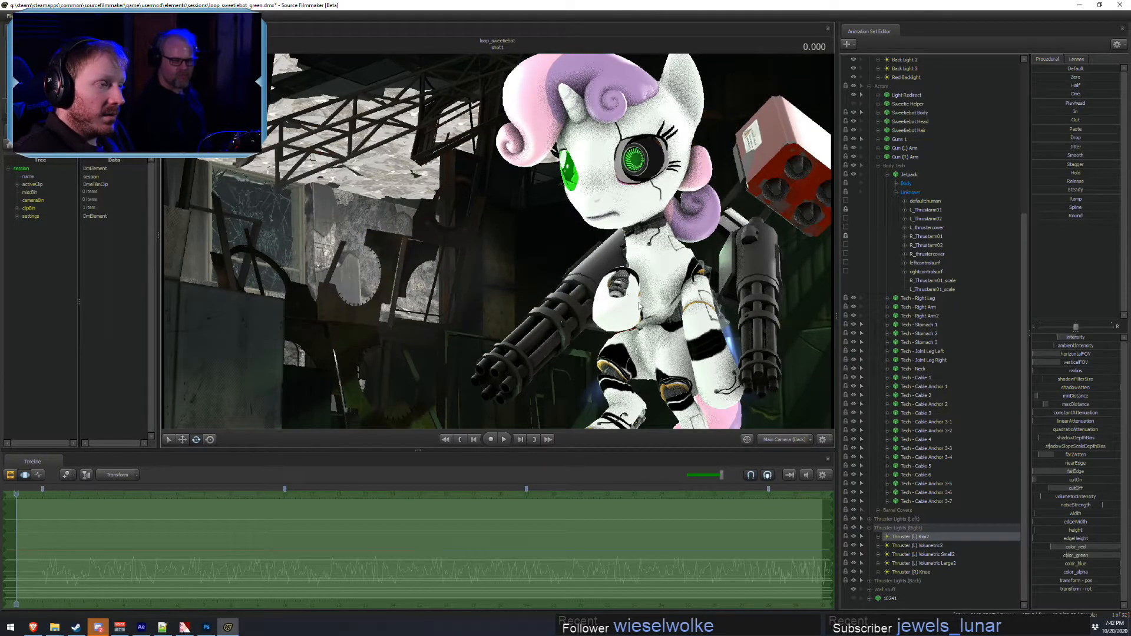
key("F3")
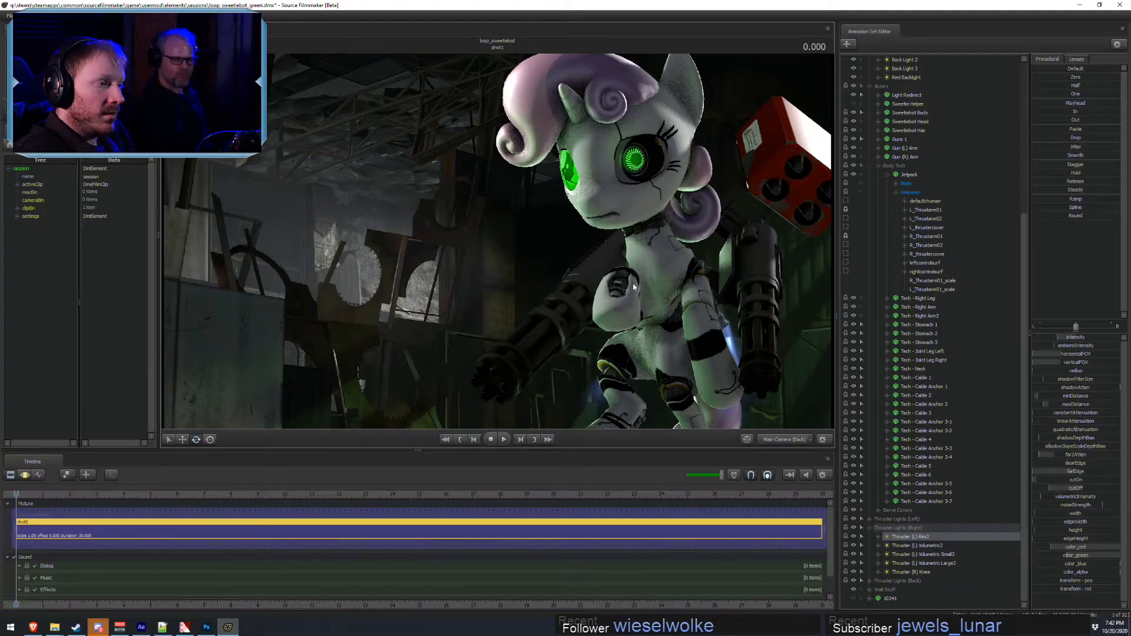
key("space")
left_click_drag(101, 497, 117, 498)
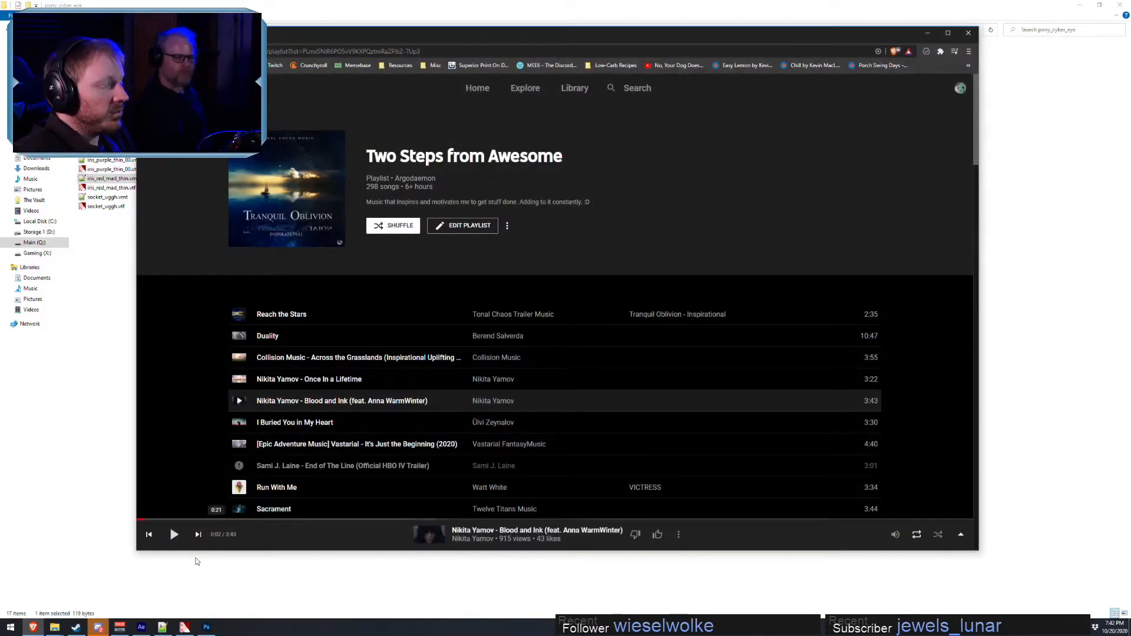
- Relaunch Source Filmmaker, open the recent session loop_sweetiebot_green.dmx and turn off the viewport lighting
right_click(76, 628)
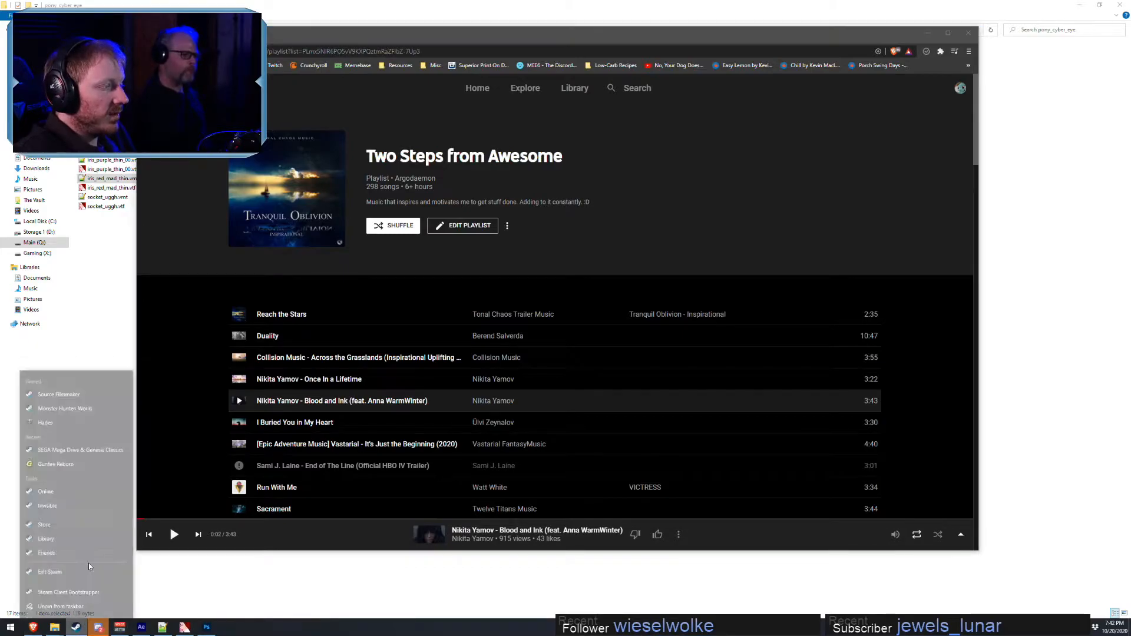
left_click(53, 383)
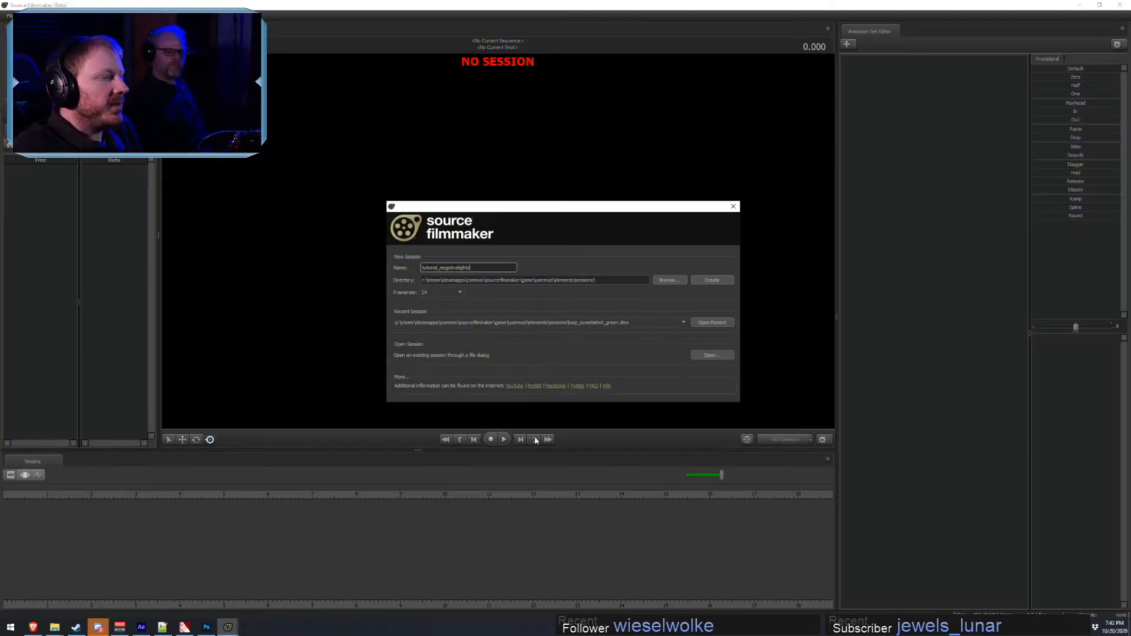
left_click(711, 322)
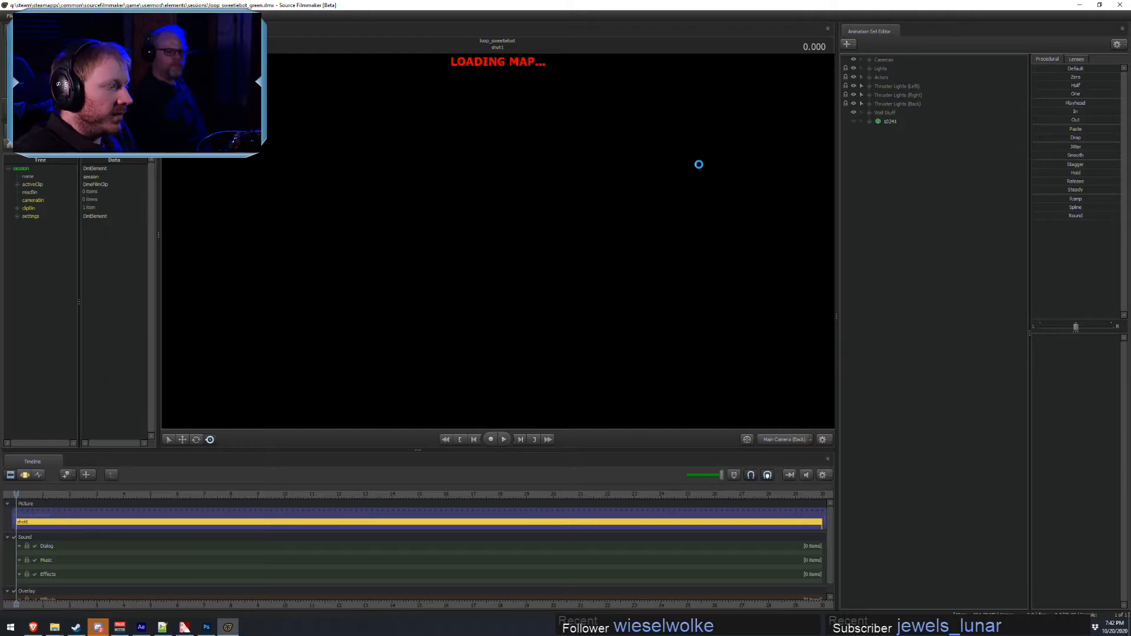
right_click(643, 180)
left_click(691, 207)
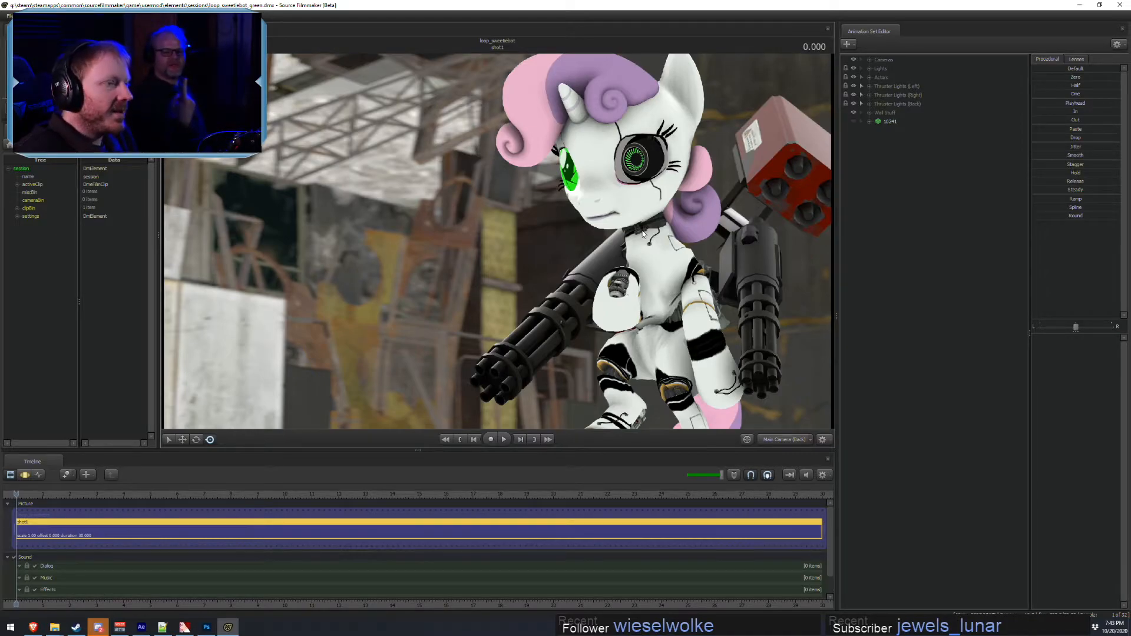
- Delete the two hidden lights directly after Main2 in the Lights group, and select both Laser Sight lights
left_click(870, 69)
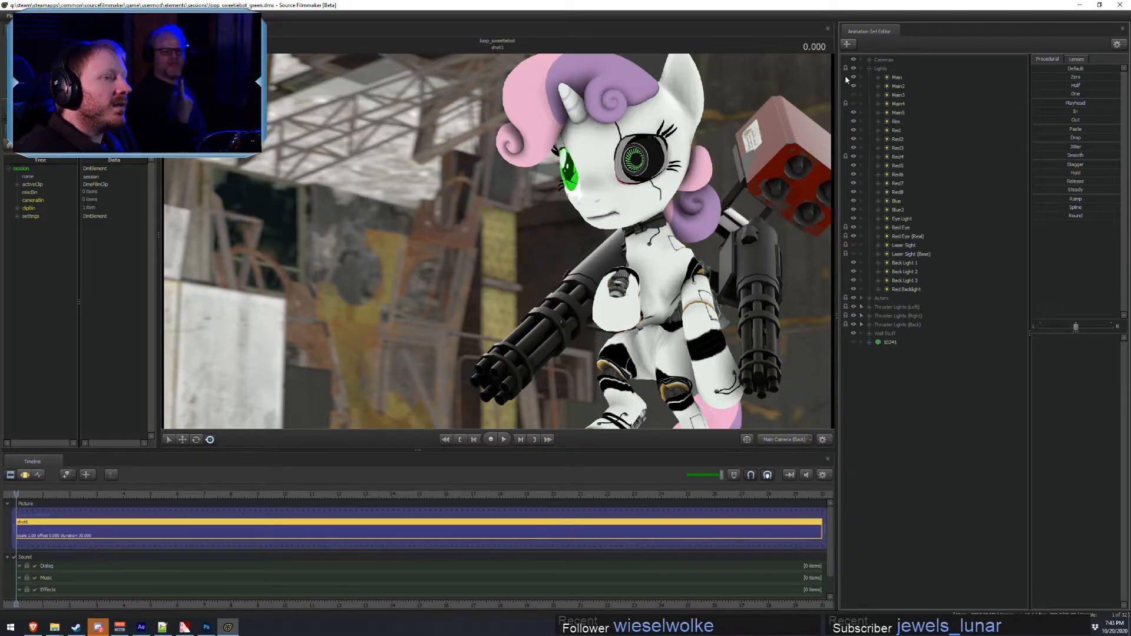
left_click(899, 95)
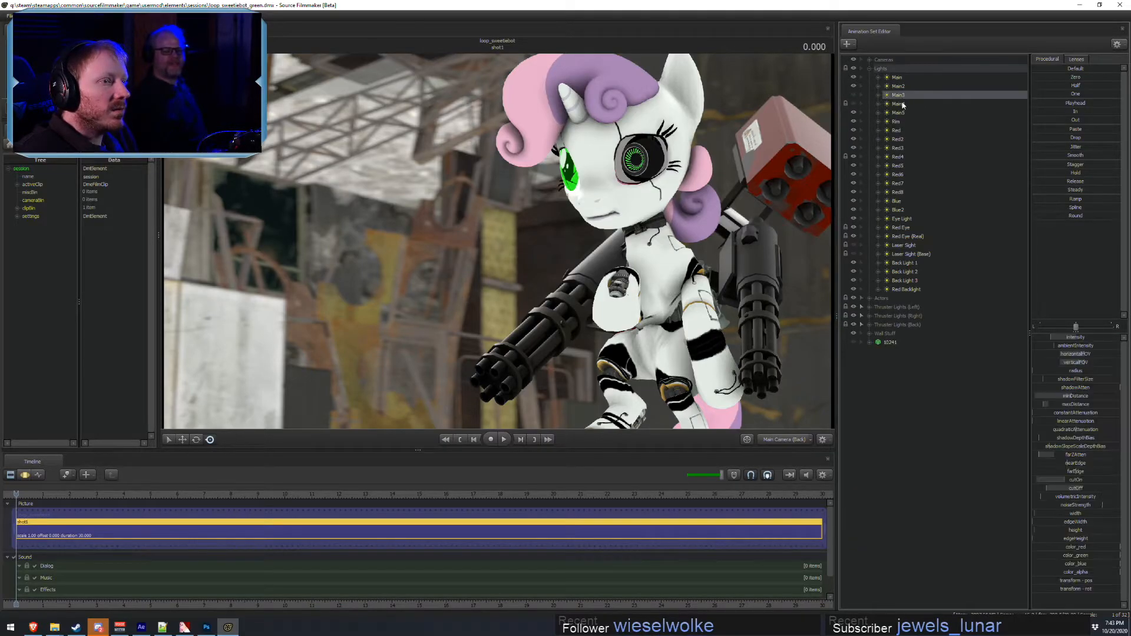
left_click(898, 104, "ctrl")
right_click(907, 105)
left_click(921, 122)
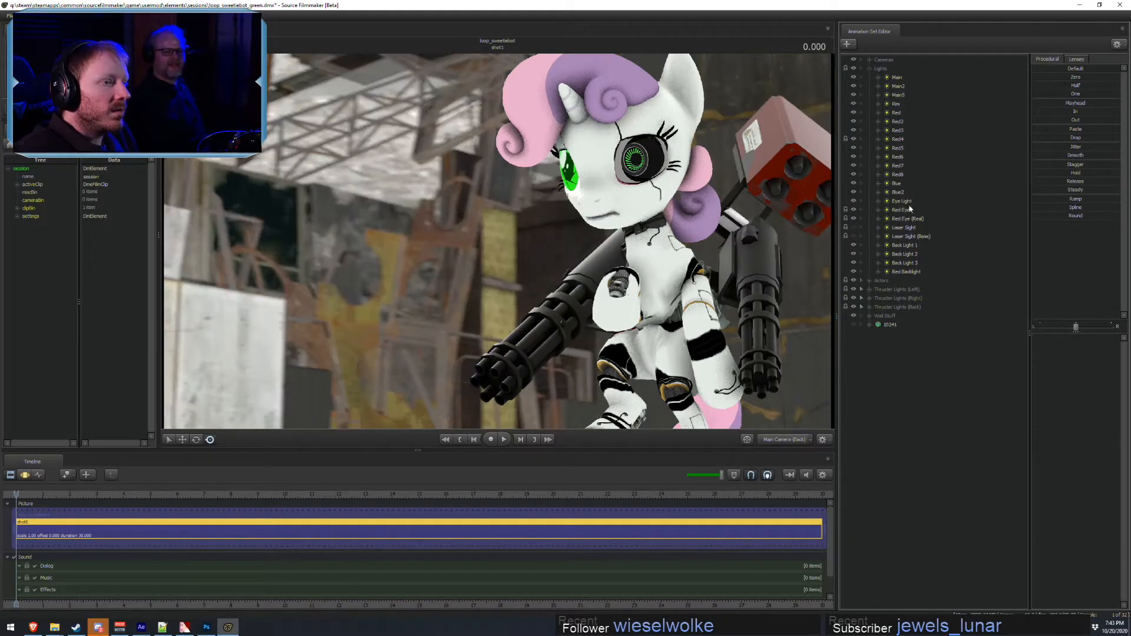
left_click(905, 228)
left_click(908, 238, "ctrl")
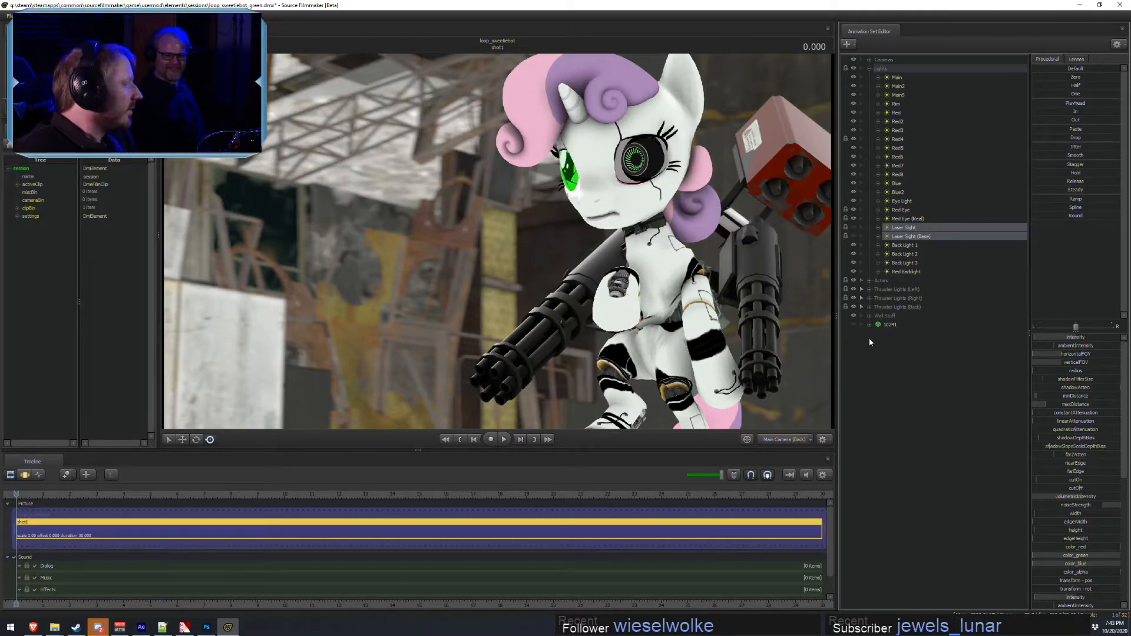
- Search the web in the browser for the Fallout 4 release date, and return to Source Filmmaker
left_click(33, 628)
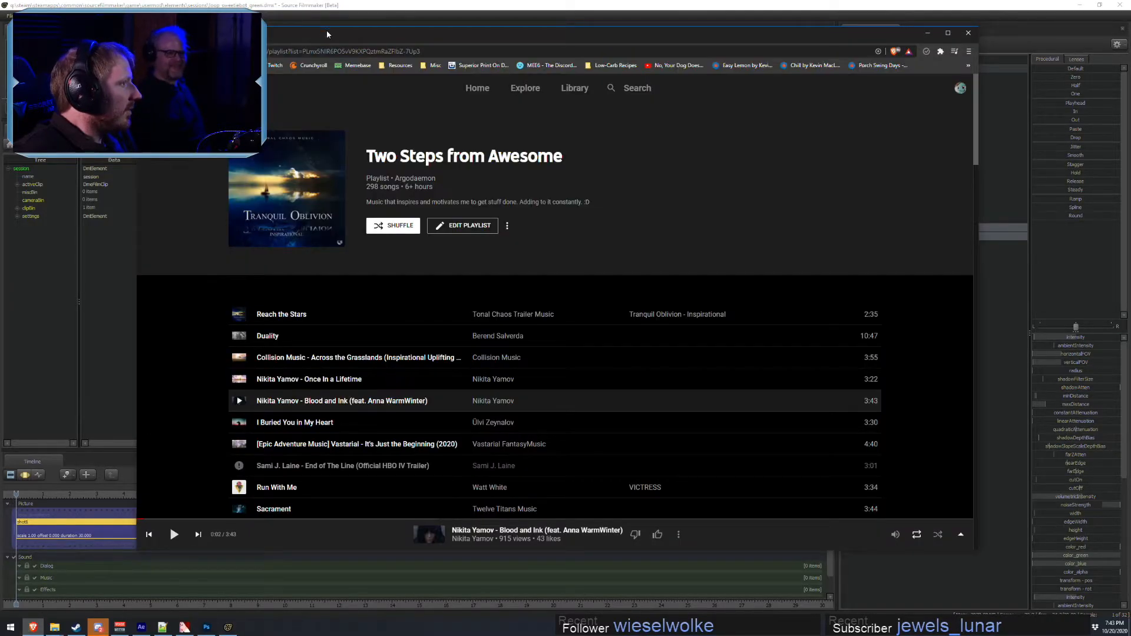
left_click(253, 37)
type("s")
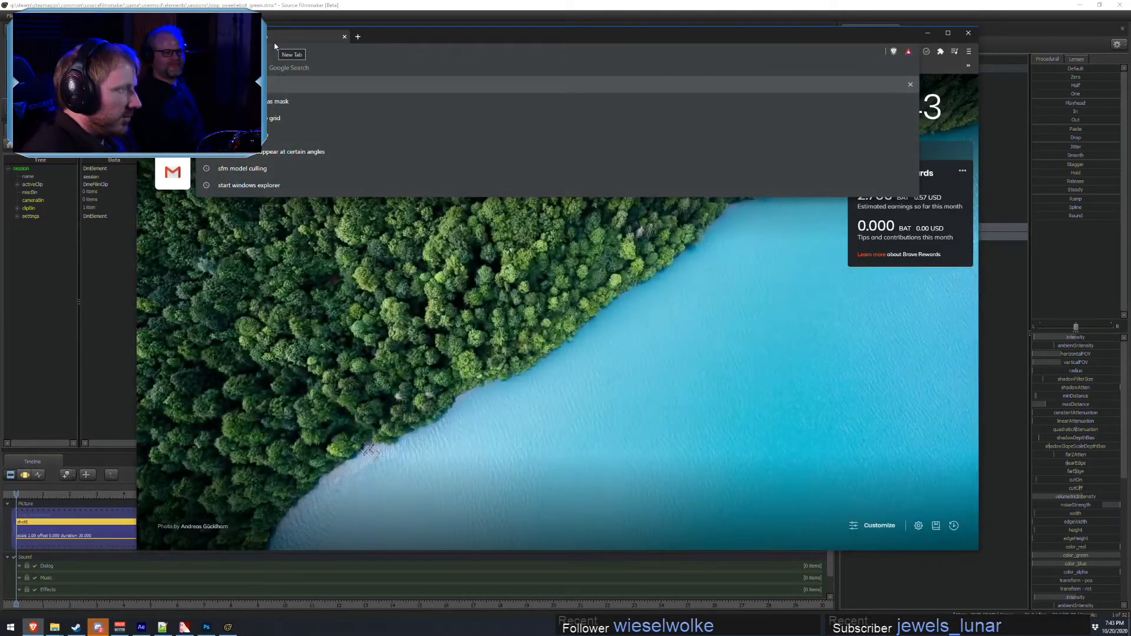
type("weetie")
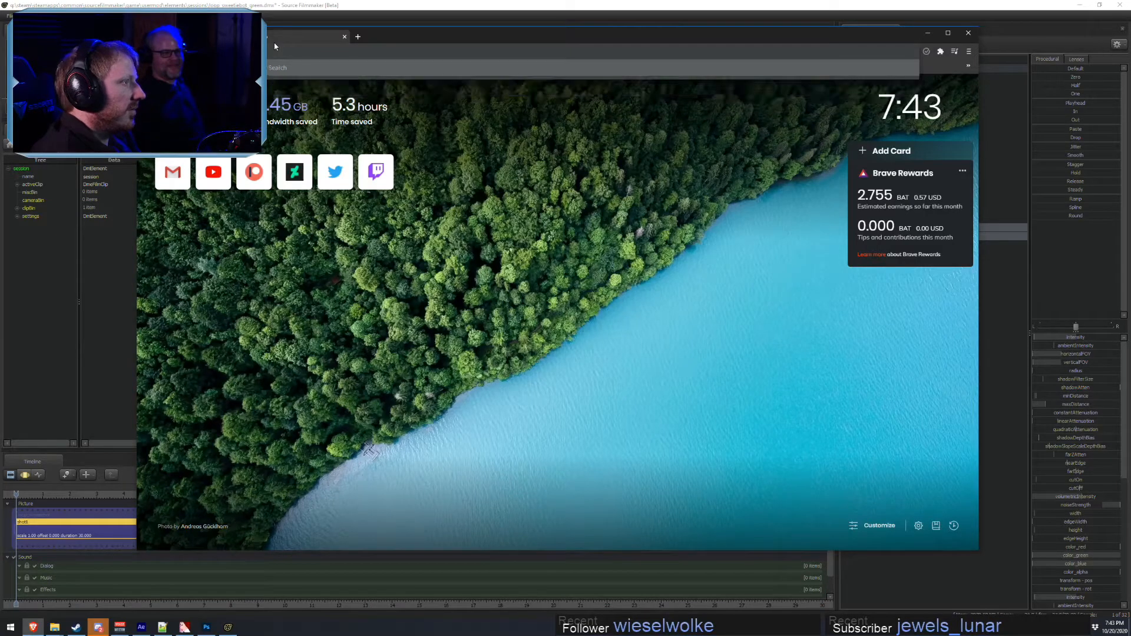
type("mate")
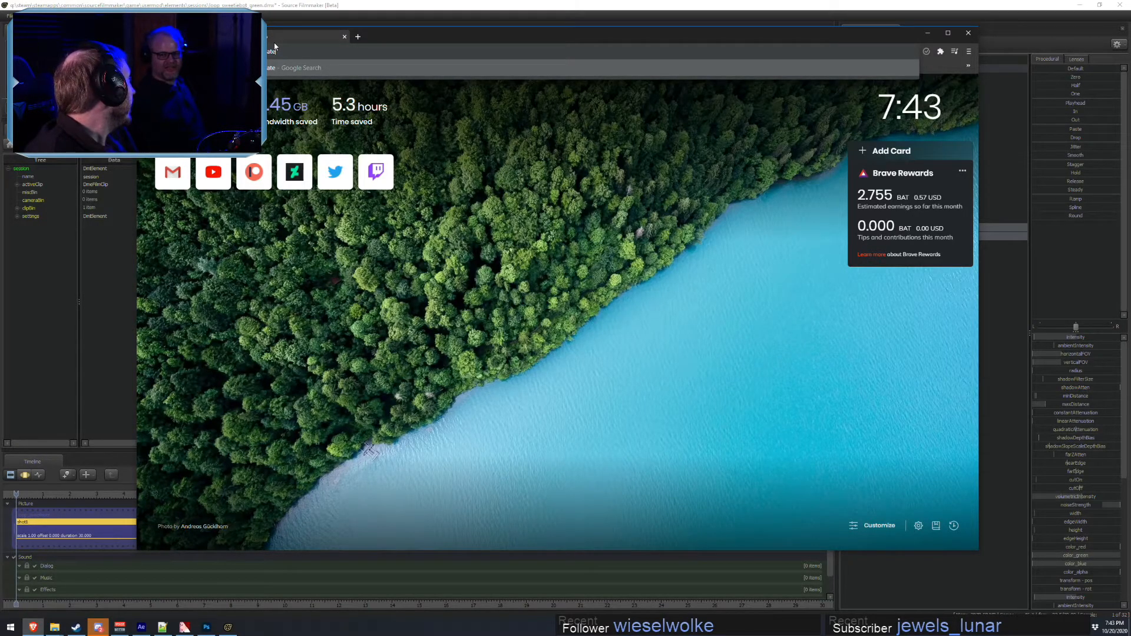
key("Return")
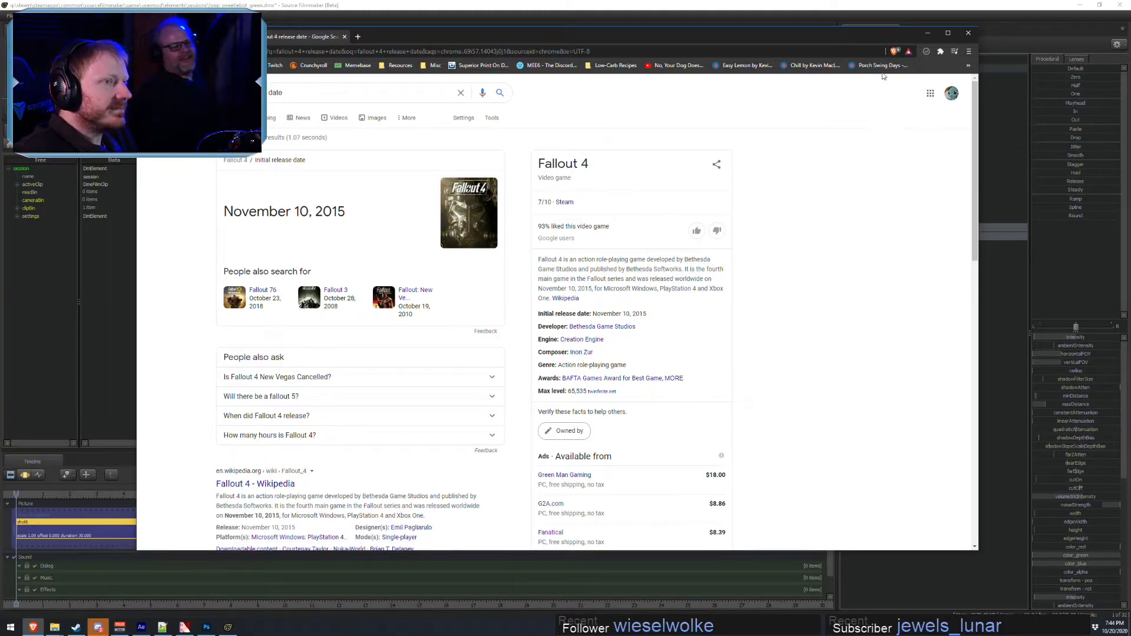
key("alt+Tab")
- Hide the Red Backlight light and refresh the viewport repeatedly by switching between the Clip Editor and the Motion Editor
key("F3")
key("F2")
key("F3")
key("F2")
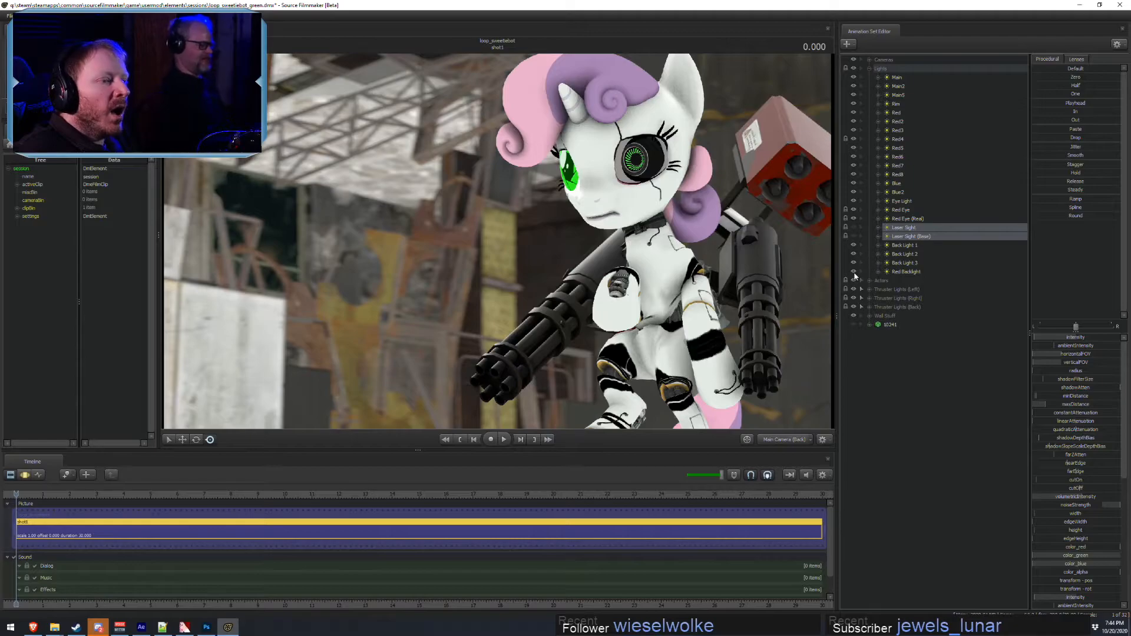
key("F3")
key("F2")
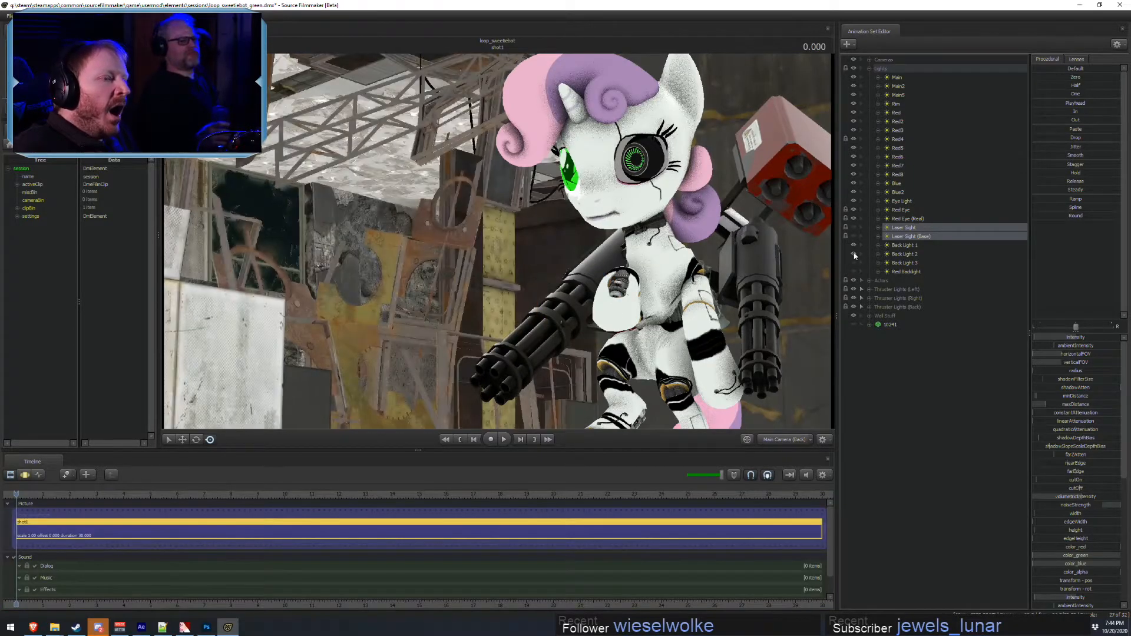
key("F3")
key("F2")
key("F3")
key("F2")
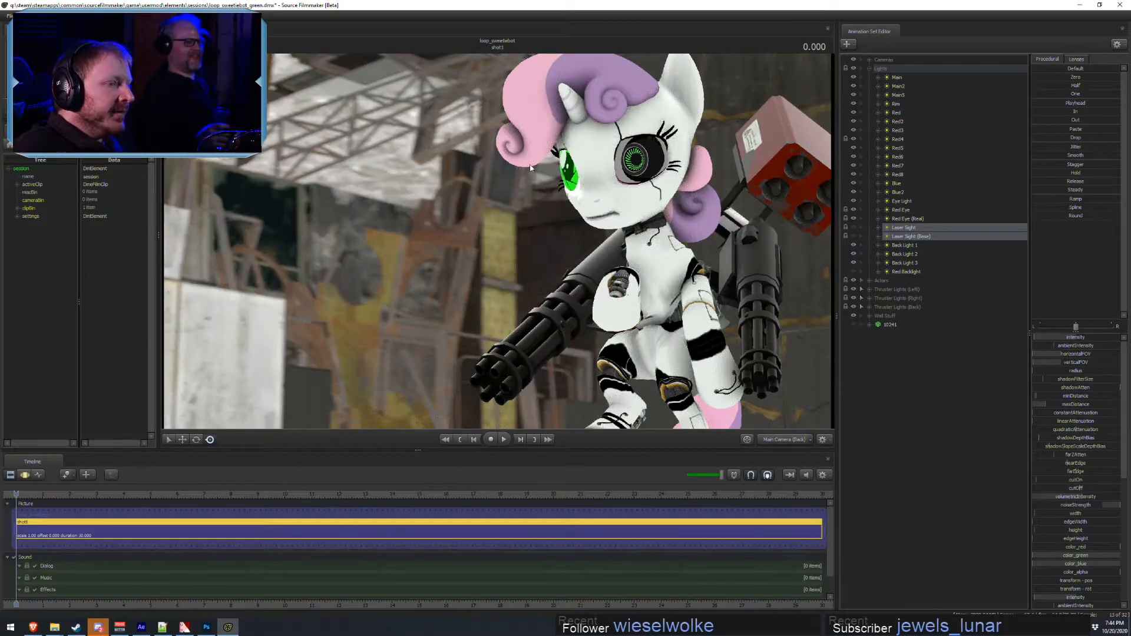
key("F3")
key("F2")
- Turn on the viewport lighting and show the Red Backlight light while scrubbing the first seconds of the shot
right_click(485, 221)
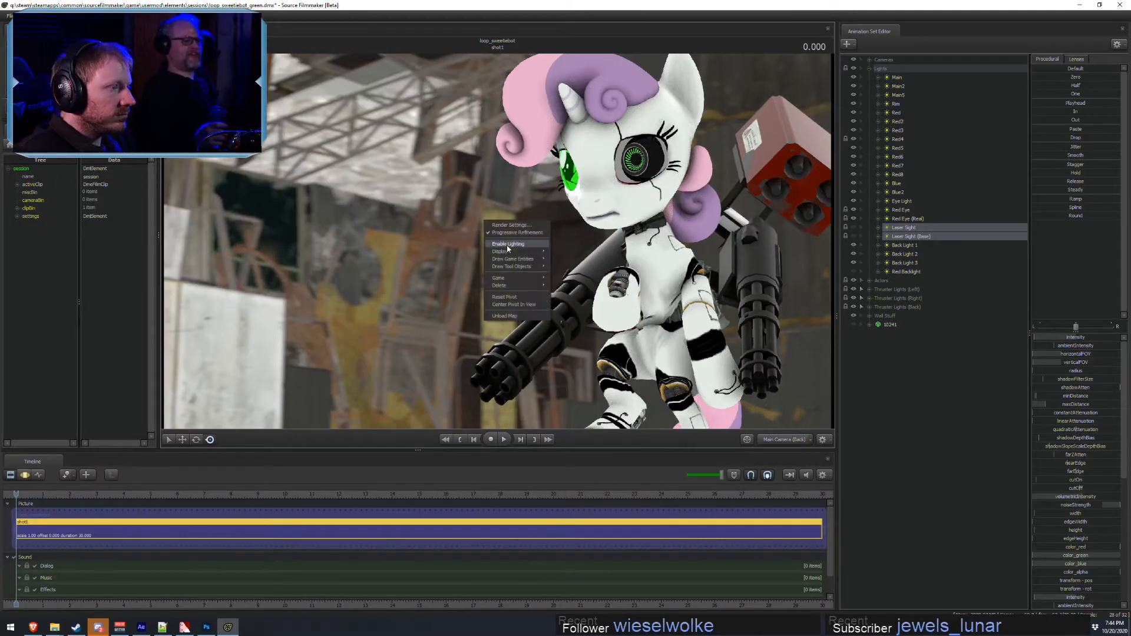
left_click(508, 243)
key("F3")
key("F2")
left_click(66, 495)
left_click_drag(75, 499, 32, 506)
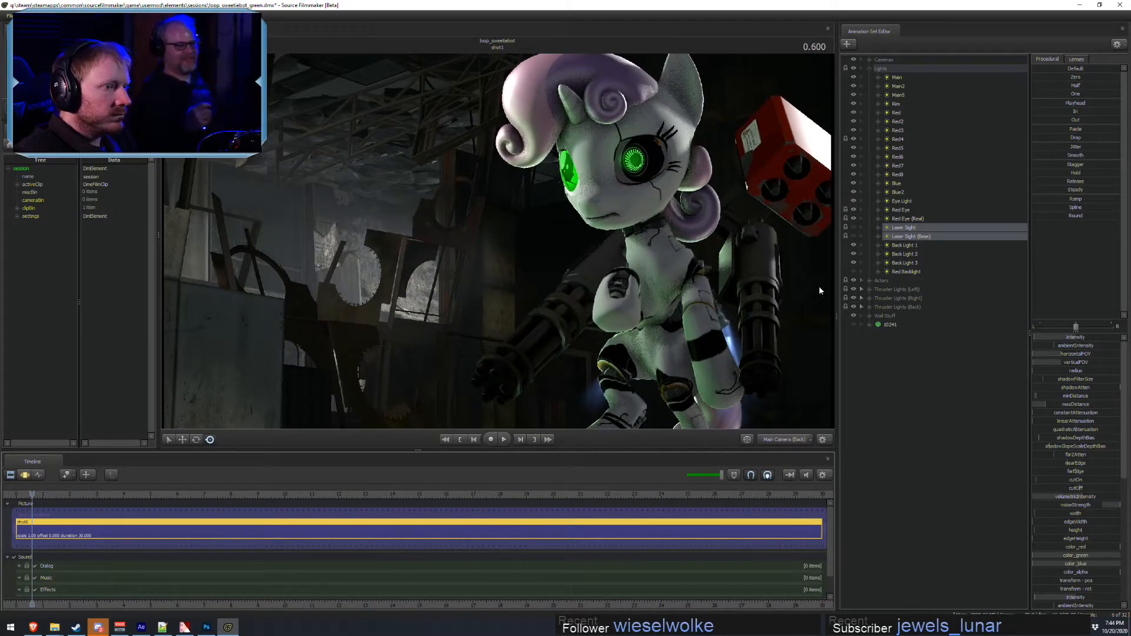
left_click(854, 272)
left_click_drag(131, 497, 115, 495)
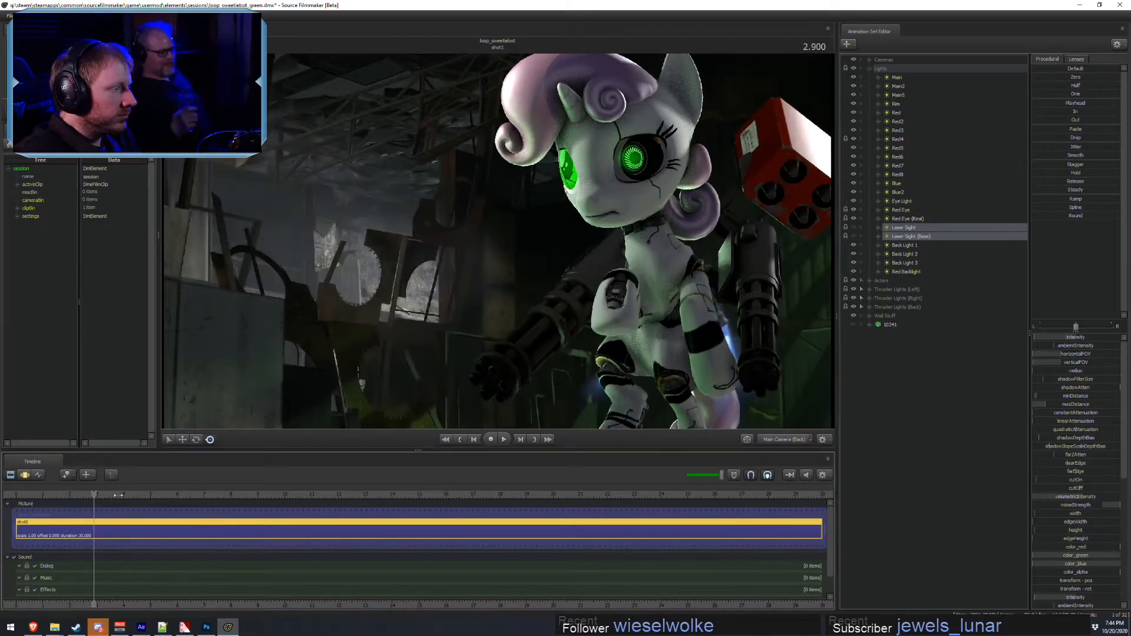
- Relaunch Source Filmmaker and open the recent session loop_sweetiebot_green.dmx
key("alt+Tab")
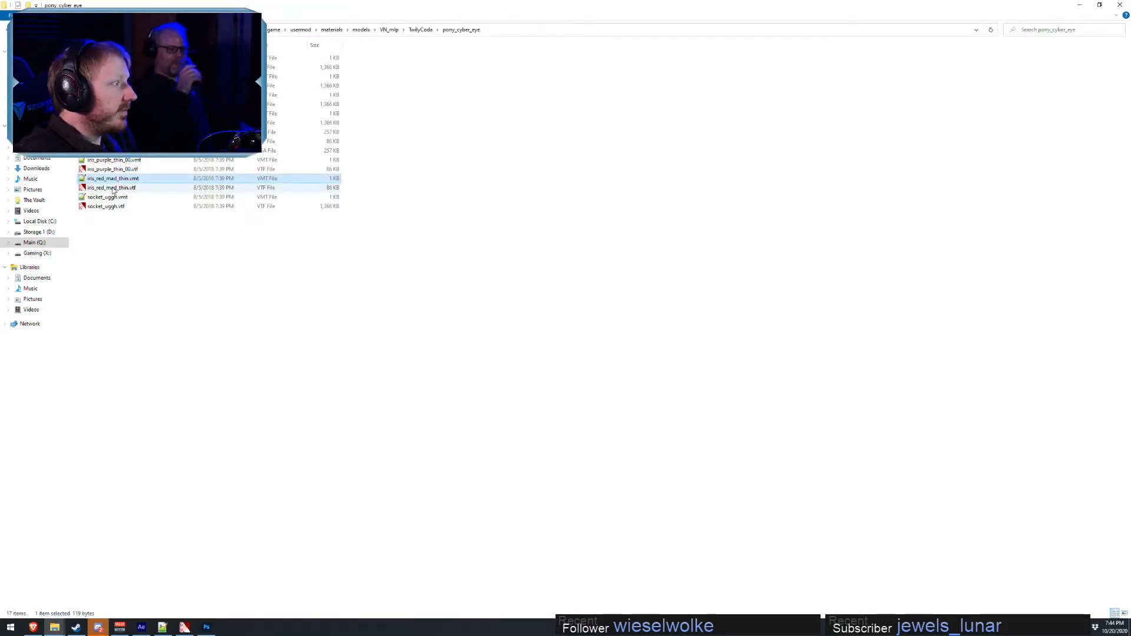
right_click(120, 178)
left_click(114, 278)
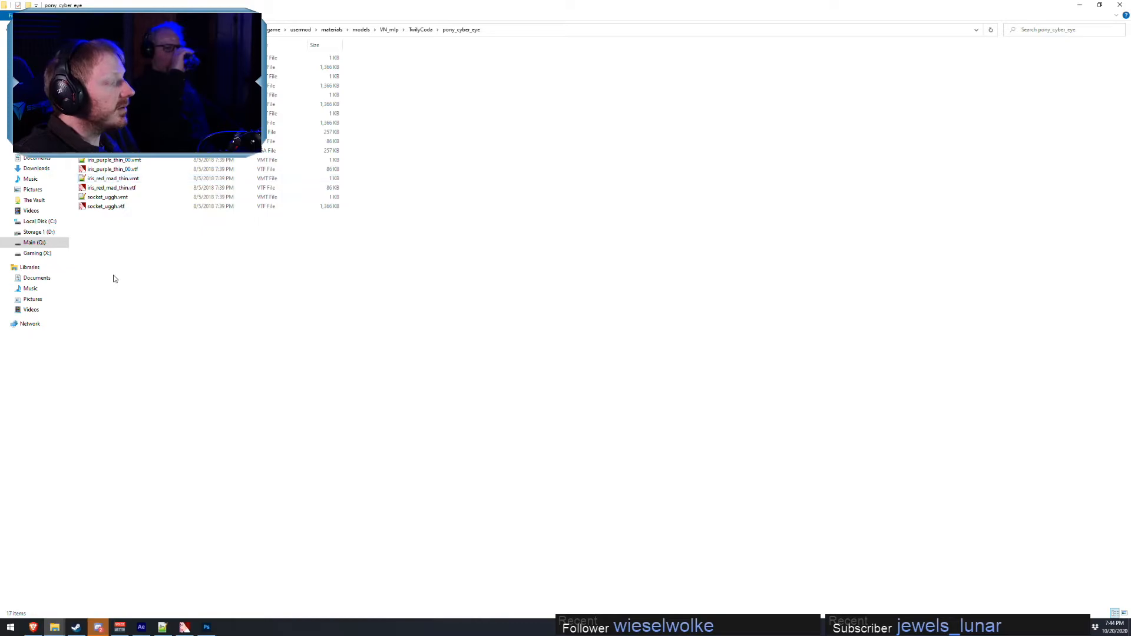
right_click(77, 628)
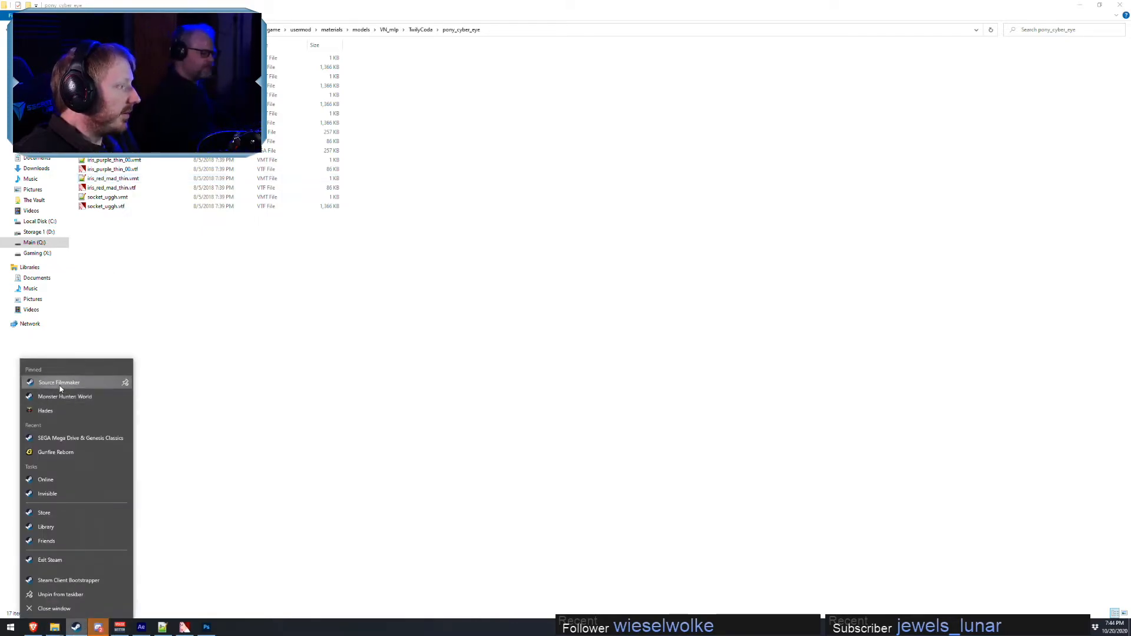
left_click(69, 379)
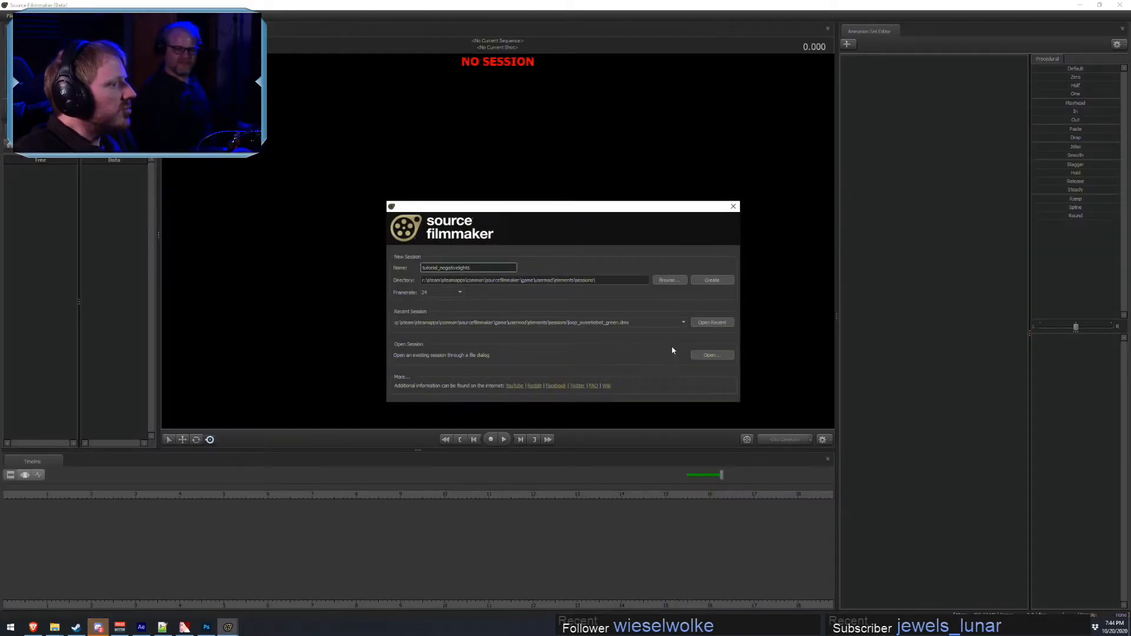
left_click(704, 324)
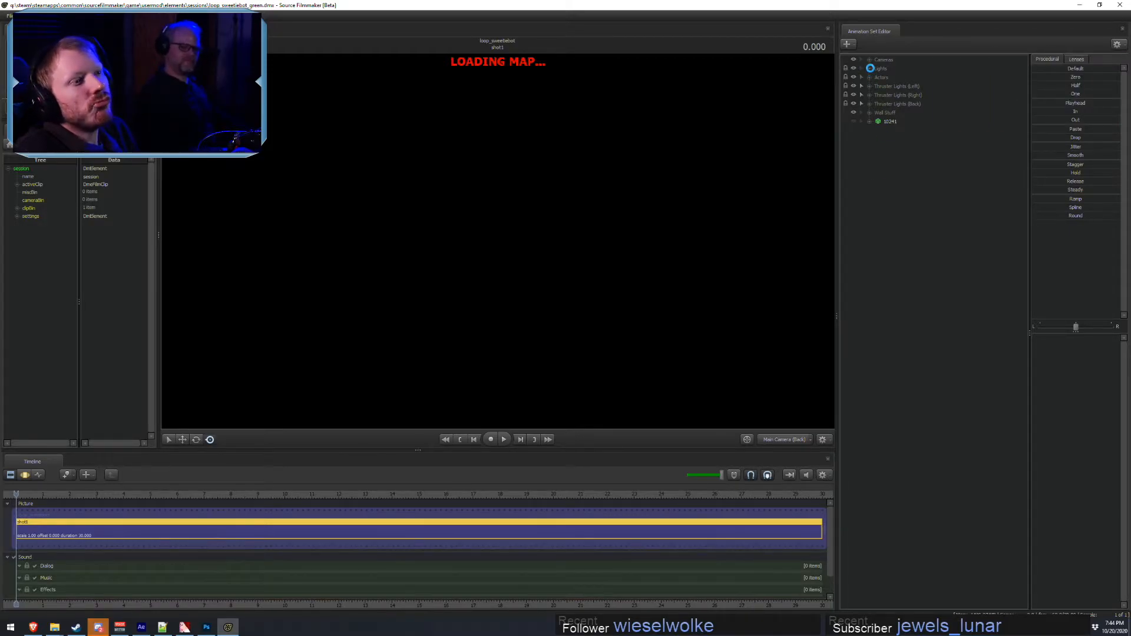
- Hide the Main light in the Lights group and scrub the shot to 17.000 to test it
left_click(870, 68)
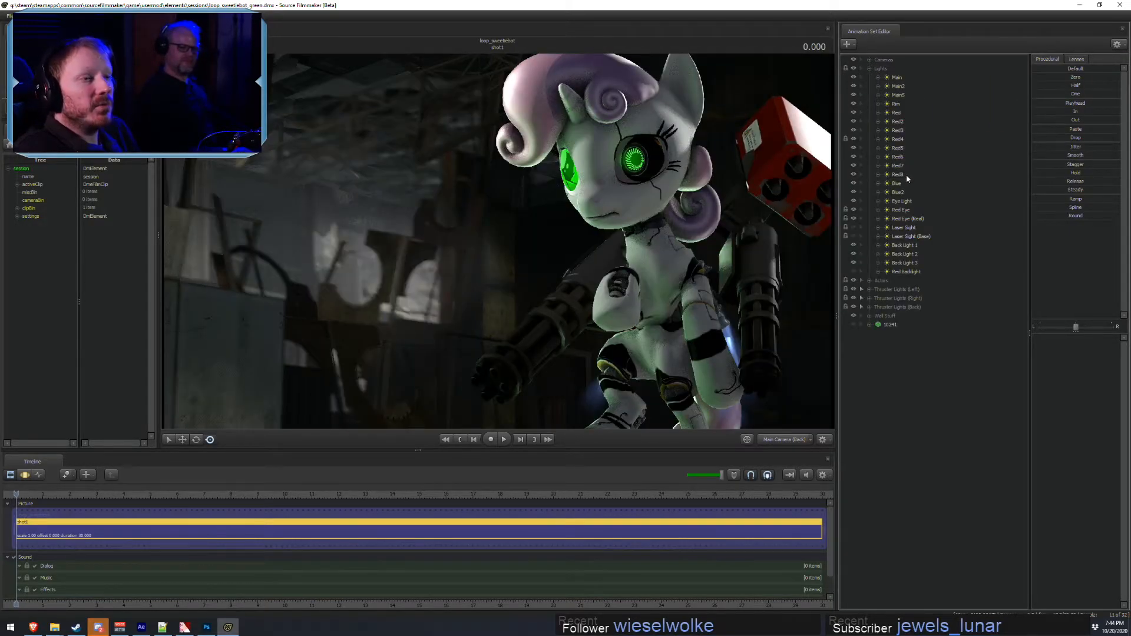
key("F3")
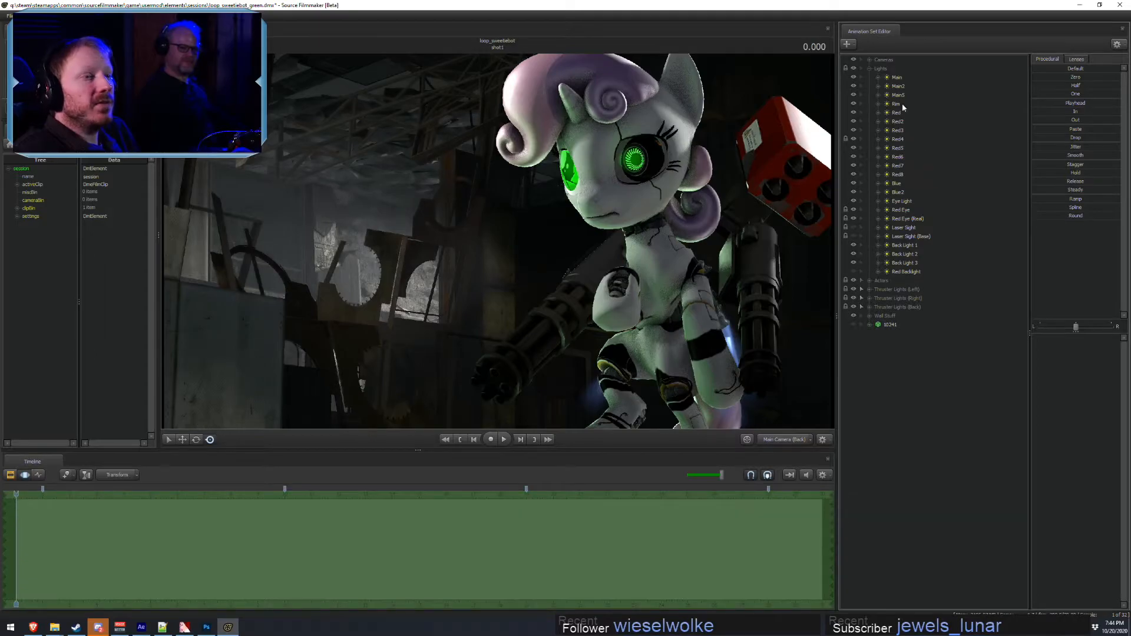
left_click(853, 77)
key("F2")
left_click_drag(50, 496, 472, 498)
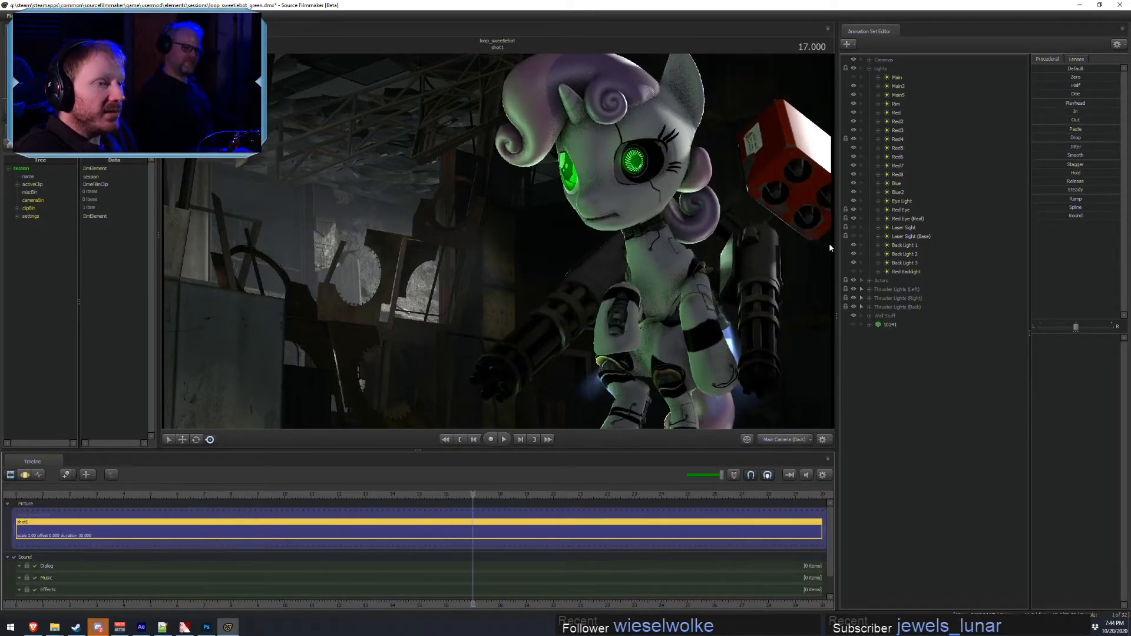
- Delete both Laser Sight lights from the Lights group
left_click(903, 228)
left_click(903, 236, "ctrl")
right_click(903, 236)
left_click(924, 255)
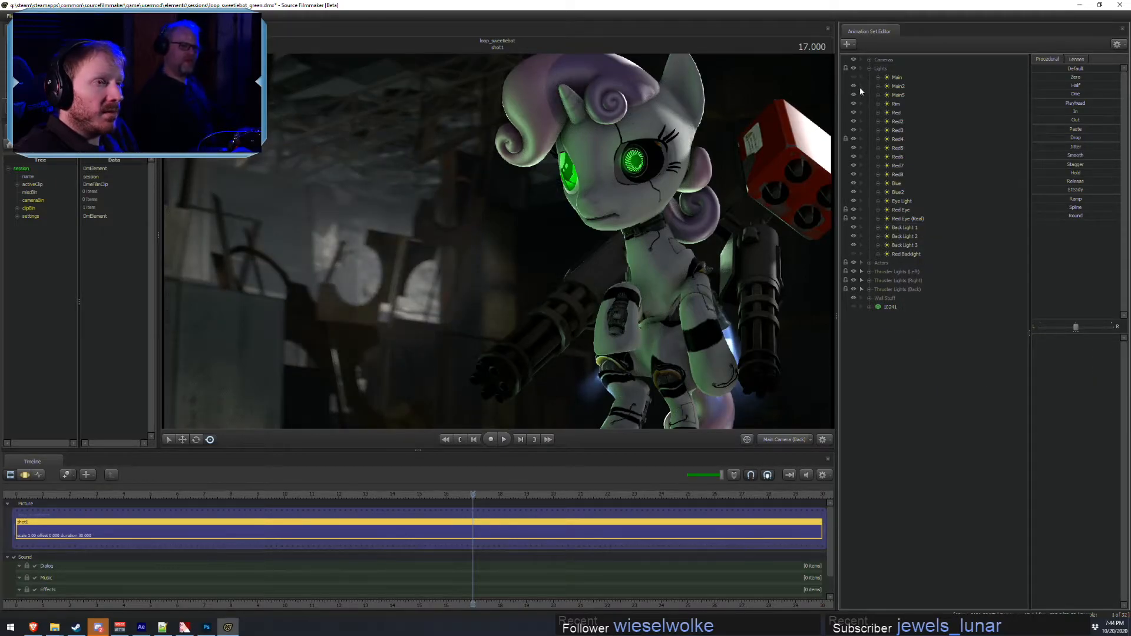
- Show the Main and Red Backlight lights and scrub the shot to 19.033
key("F3")
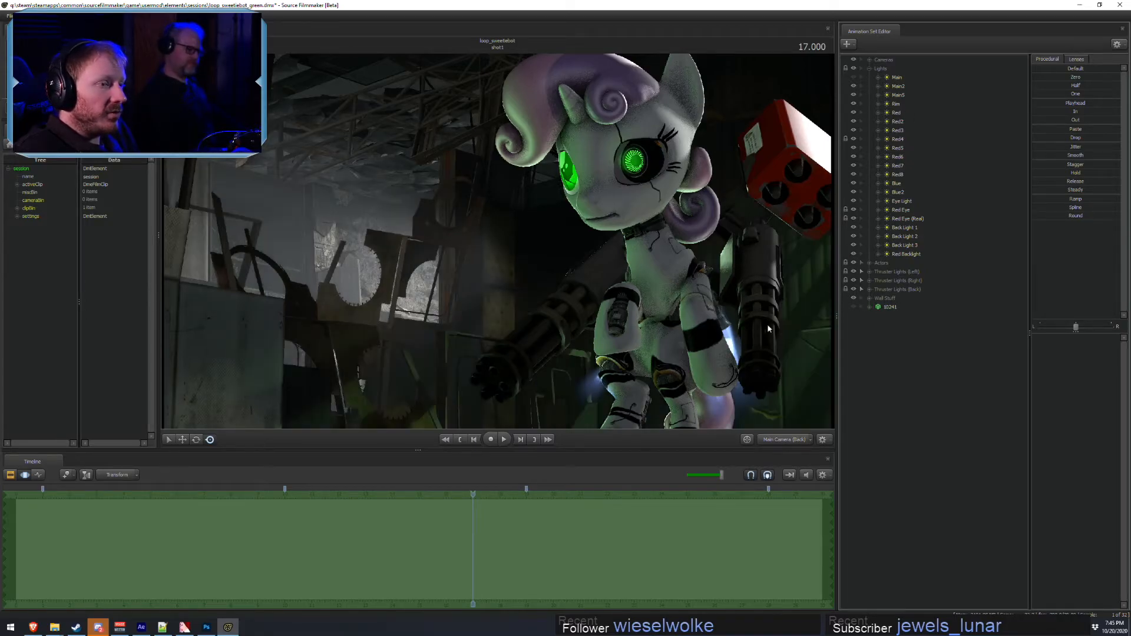
key("F2")
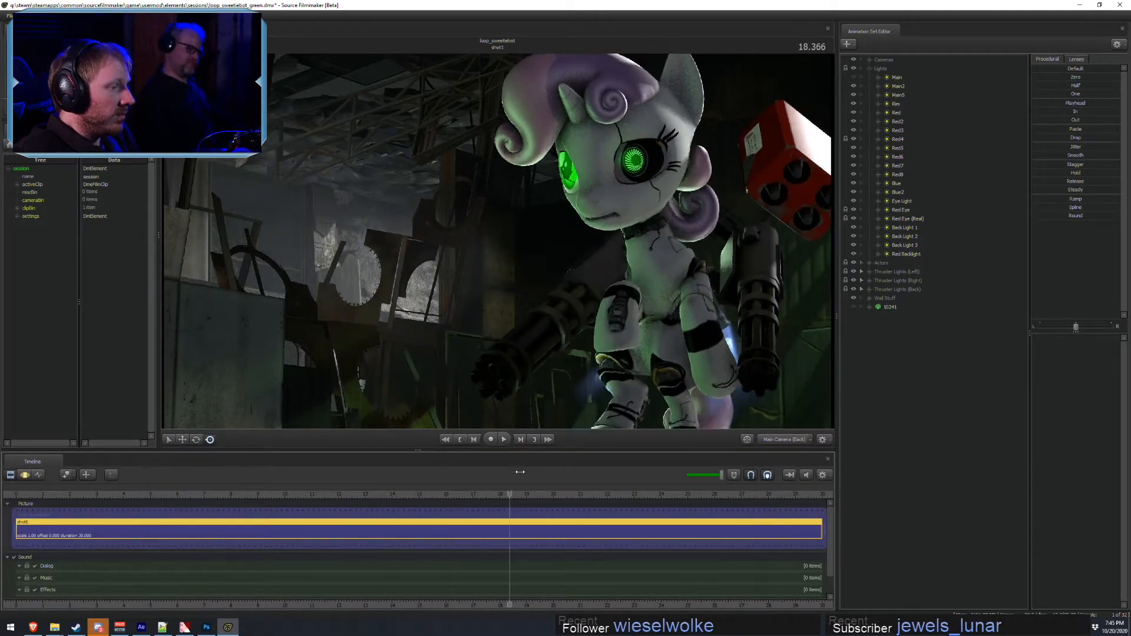
left_click_drag(408, 485, 527, 463)
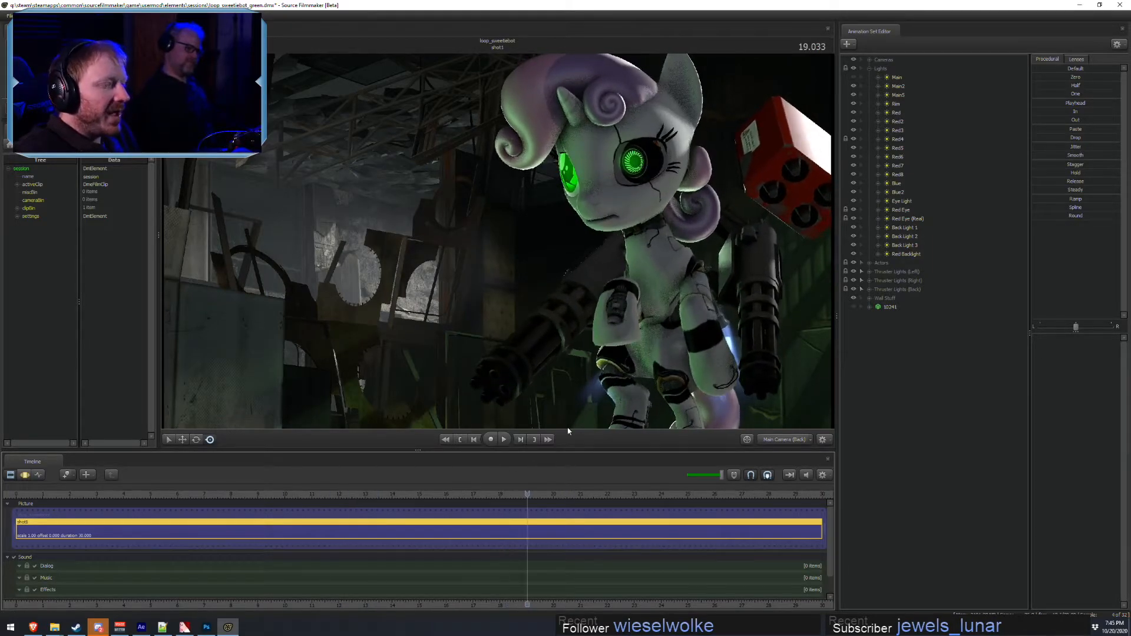
- Delete the Blue2 light from the Lights group and scrub the shot to 28.033
left_click(902, 192)
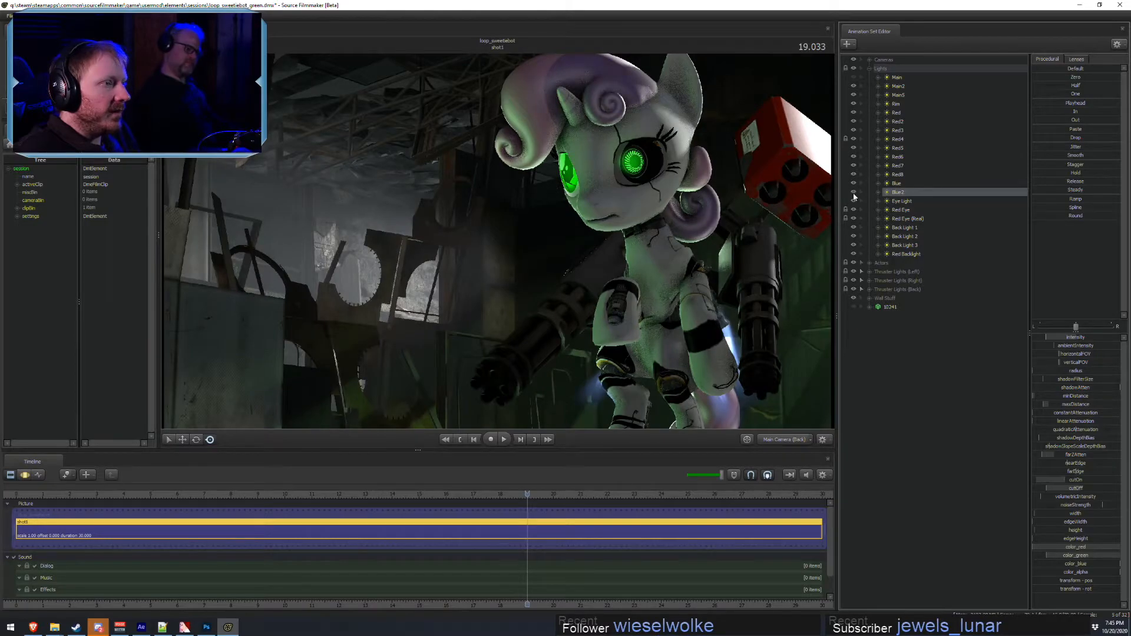
right_click(903, 192)
left_click(927, 200)
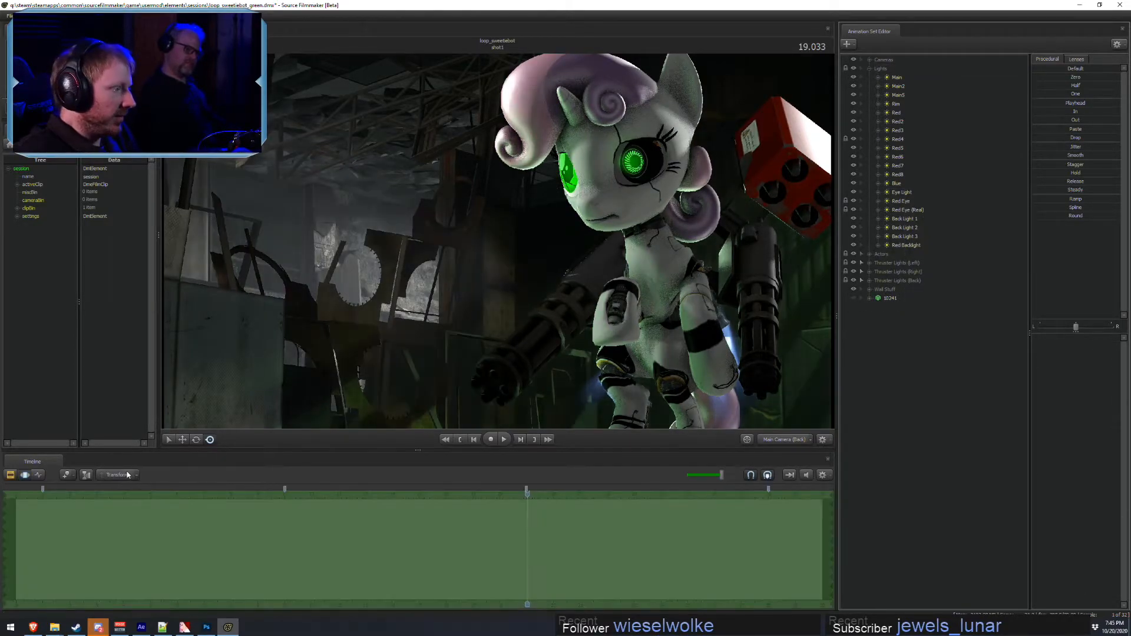
left_click(130, 494)
left_click_drag(139, 494, 770, 503)
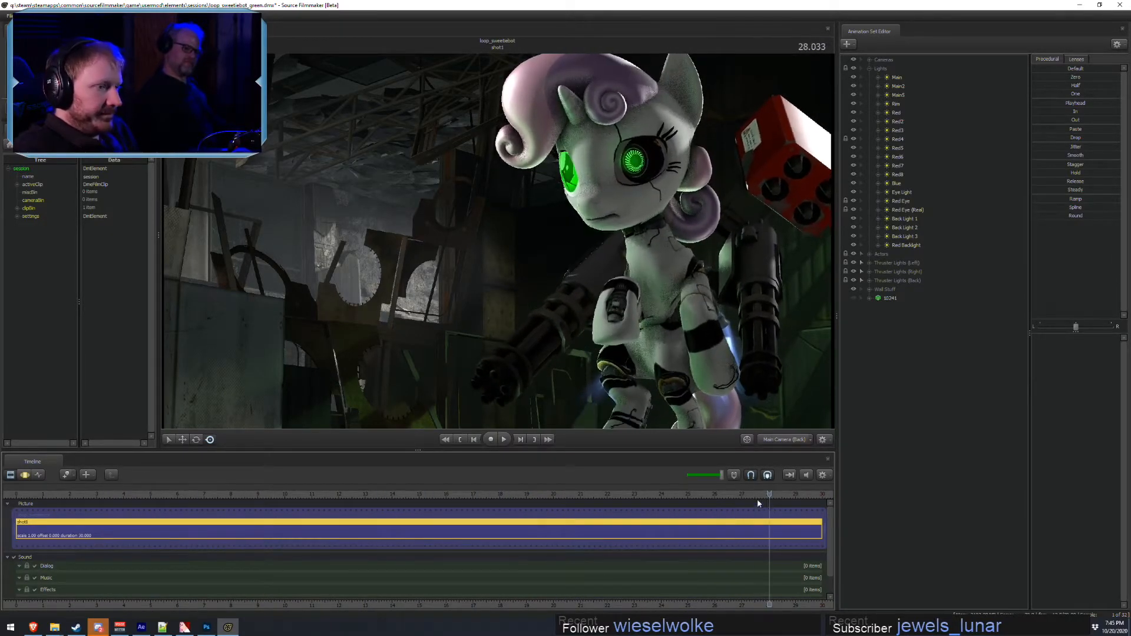
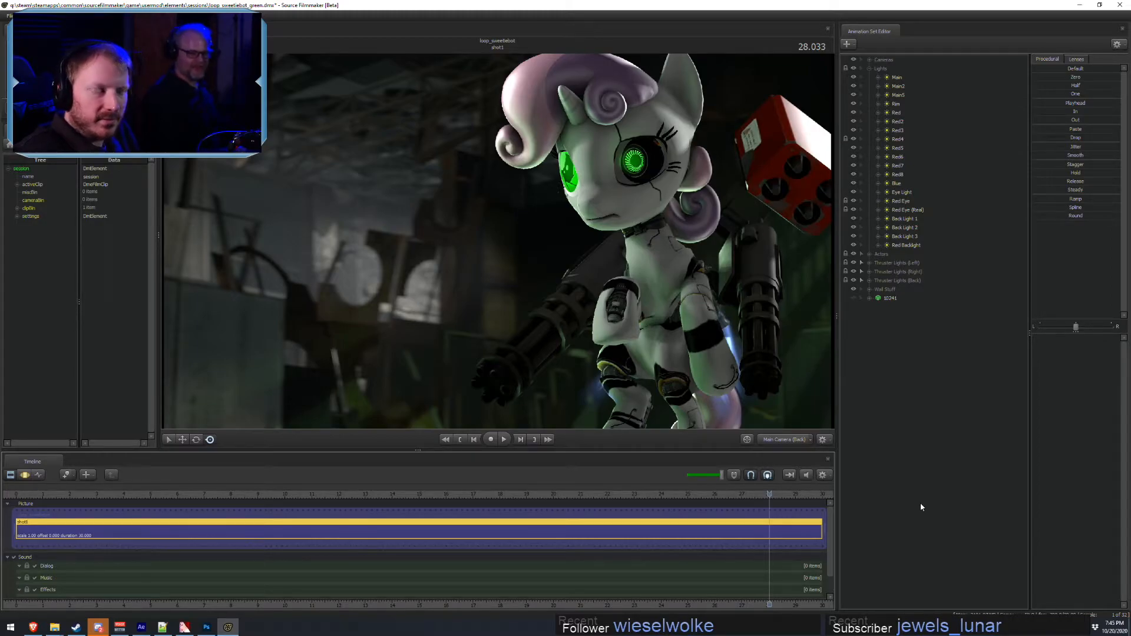
- Compare how the frame renders in the Clip Editor and the Motion Editor
key("F3")
key("F2")
key("F3")
key("F2")
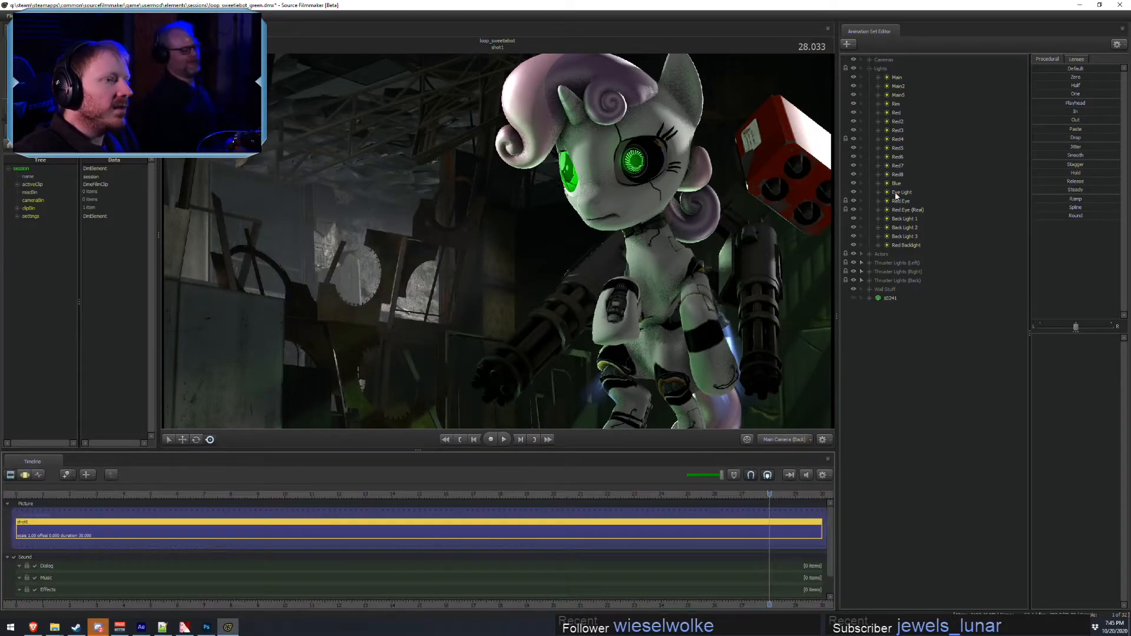
- Try rotating Bone001 in the Sweetiebot Head's Unknown group to aim the mechanical eye upward
left_click(869, 254)
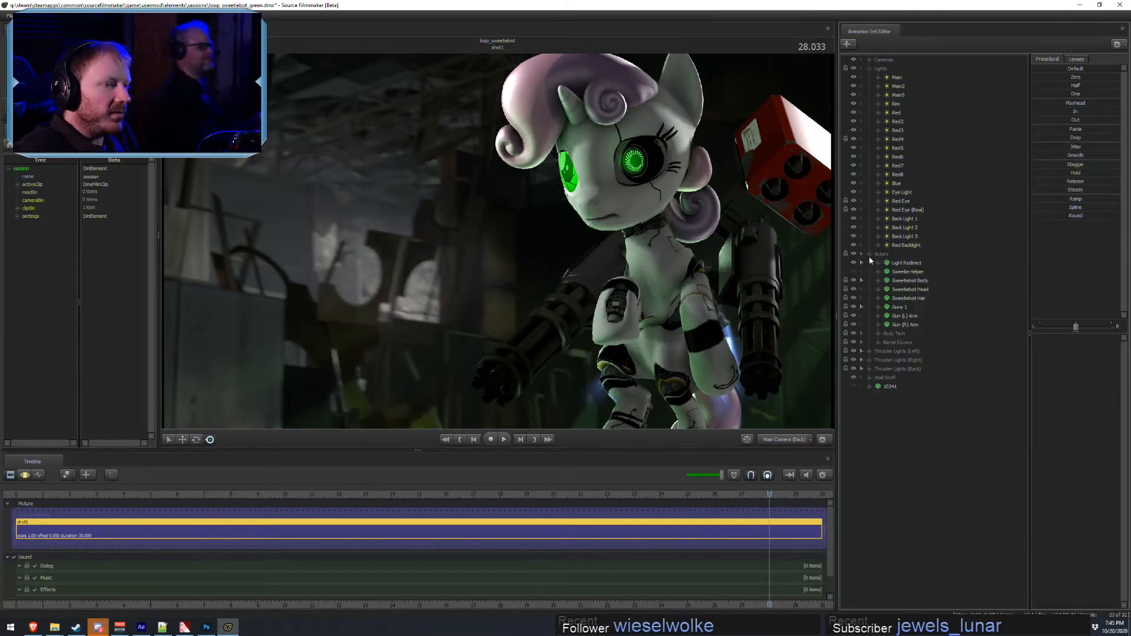
left_click(878, 289)
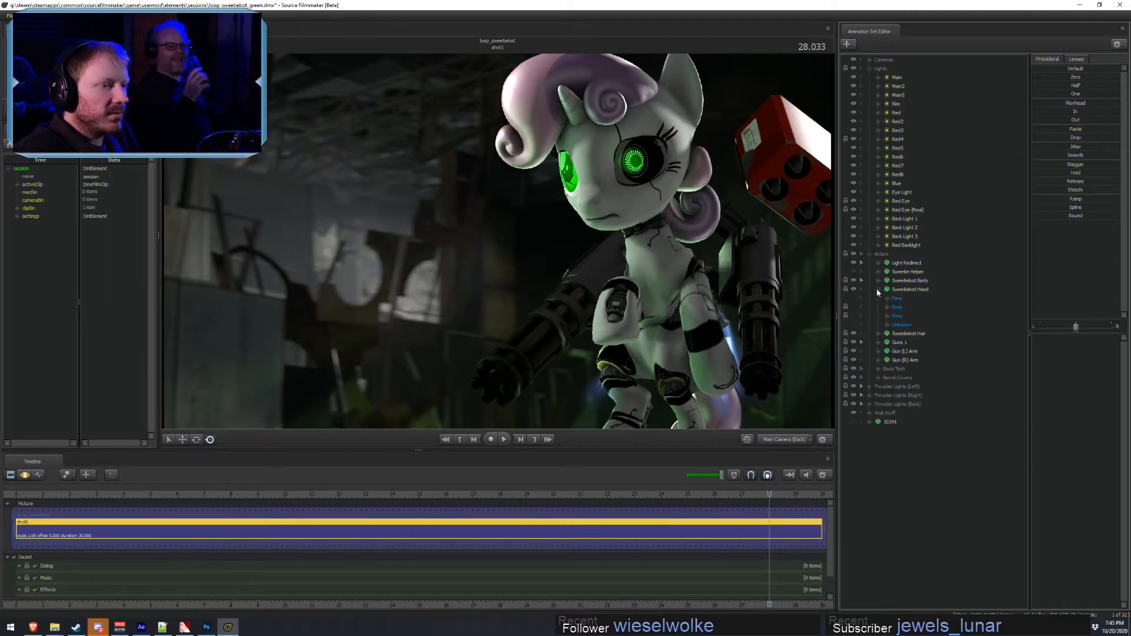
key("F3")
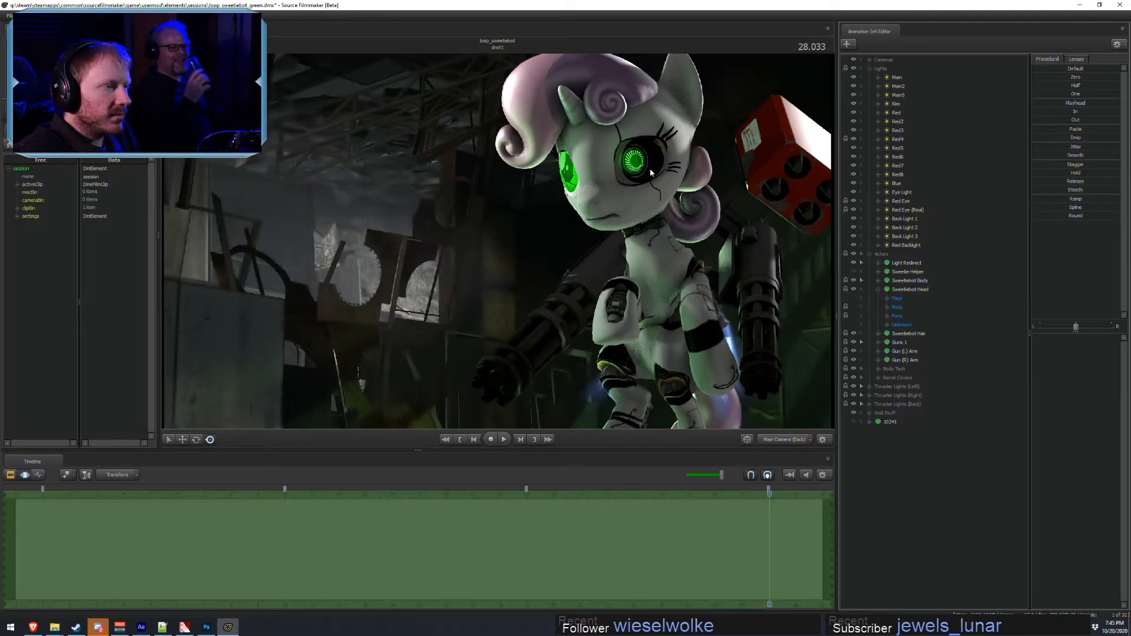
left_click(888, 325)
left_click(910, 334)
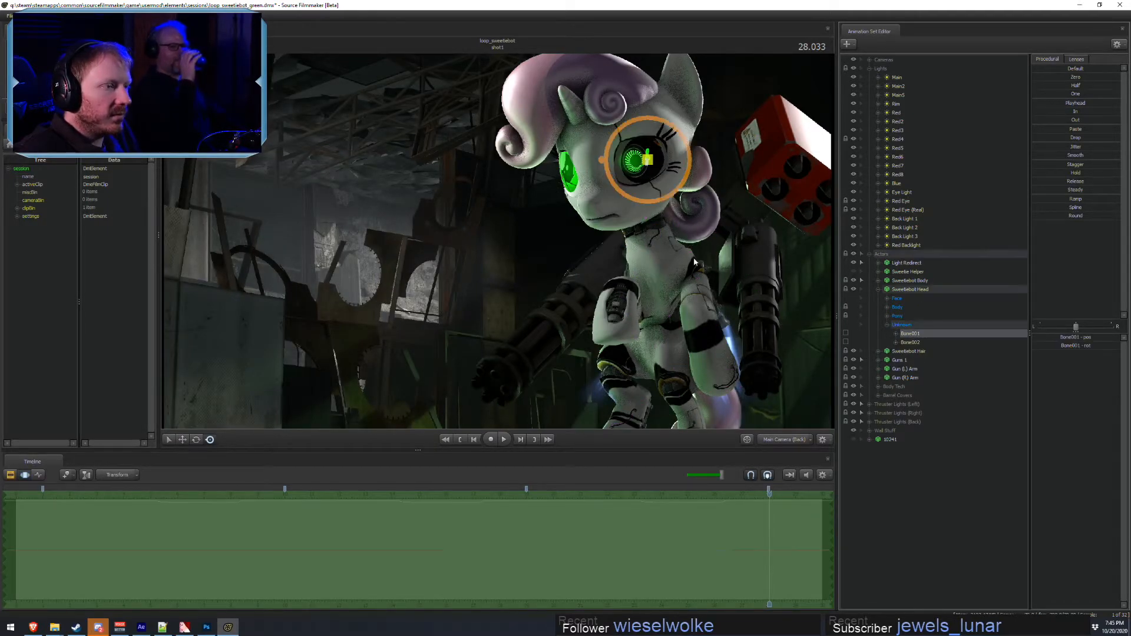
left_click_drag(645, 168, 638, 147)
- Try redirecting the Sweetiebot Head's green eye with the Eyes control eyes_rightleft
left_click(887, 298)
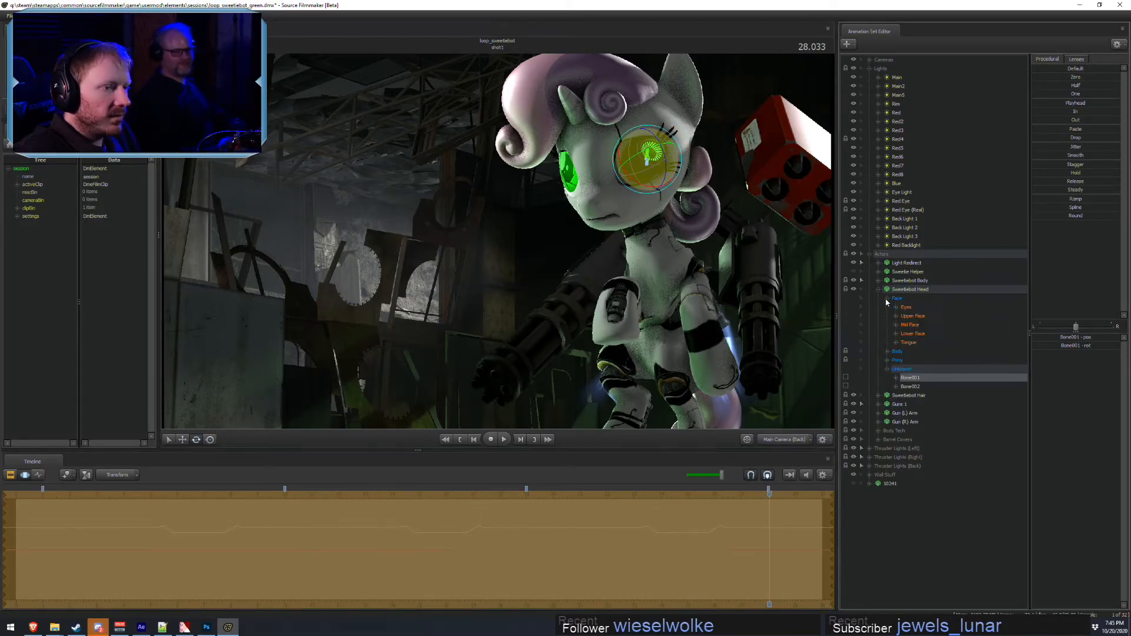
left_click(928, 307)
left_click_drag(1083, 348, 1093, 338)
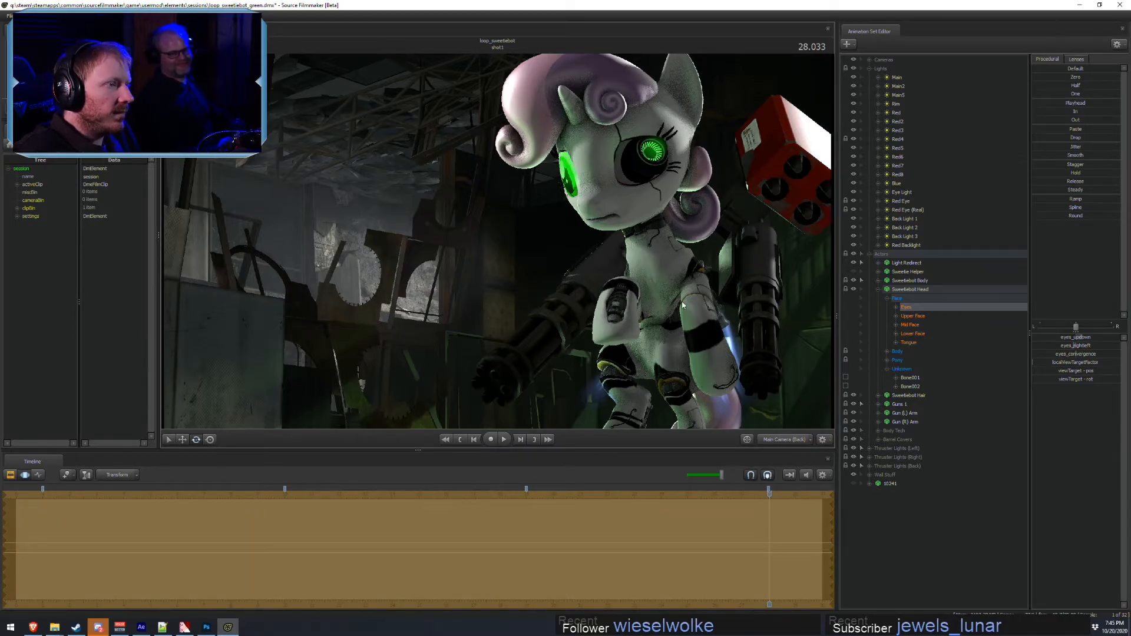
- Bring the work camera close to the face and try the jaw_open control of the Lower Face
key("a")
left_click_drag(657, 363, 706, 386)
key("w")
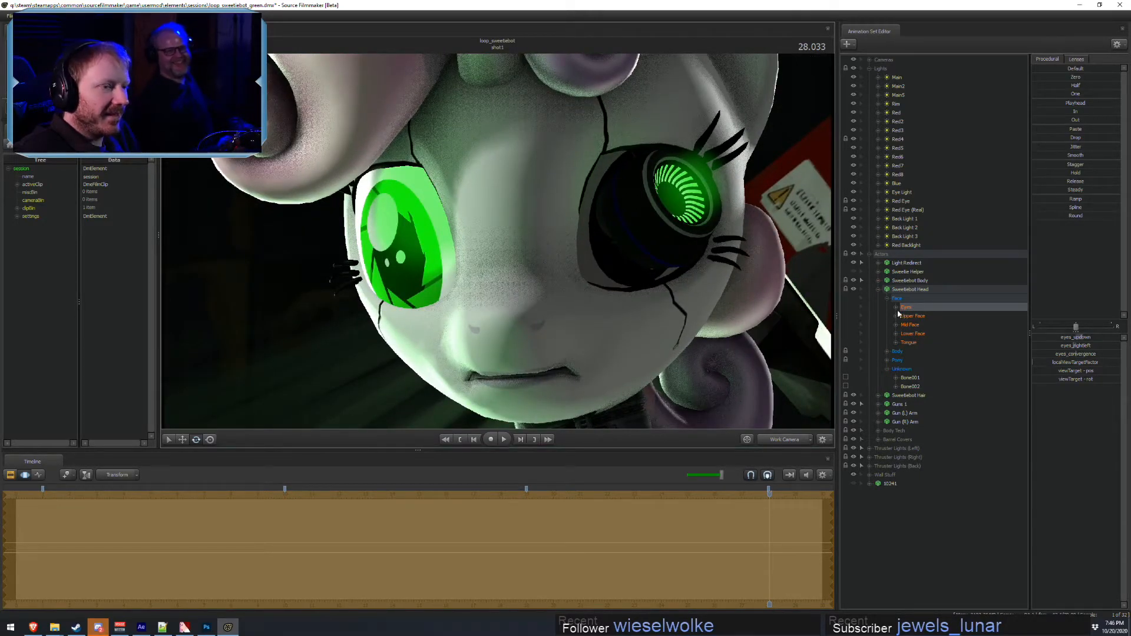
left_click(920, 334)
left_click_drag(1061, 337, 776, 358)
mouse_move(1043, 338)
left_mouse_down()
mouse_move(1094, 339)
mouse_move(1037, 339)
left_mouse_up()
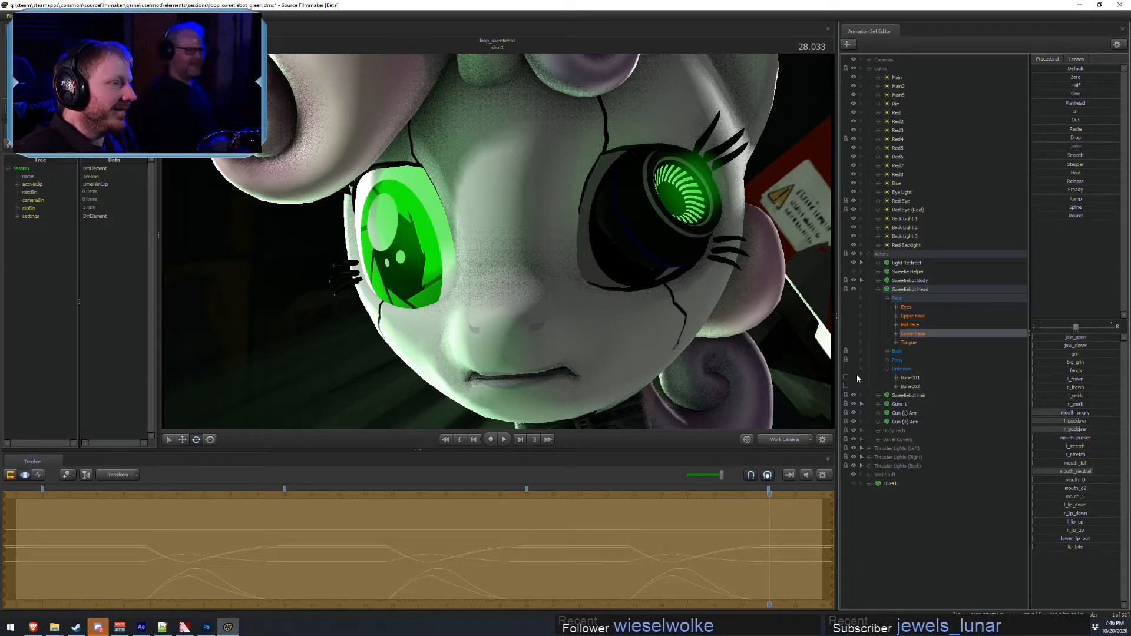
- Try rotating Bone001 of the mechanical eye again and undo the change
left_click_drag(758, 303, 736, 307)
left_click(912, 378)
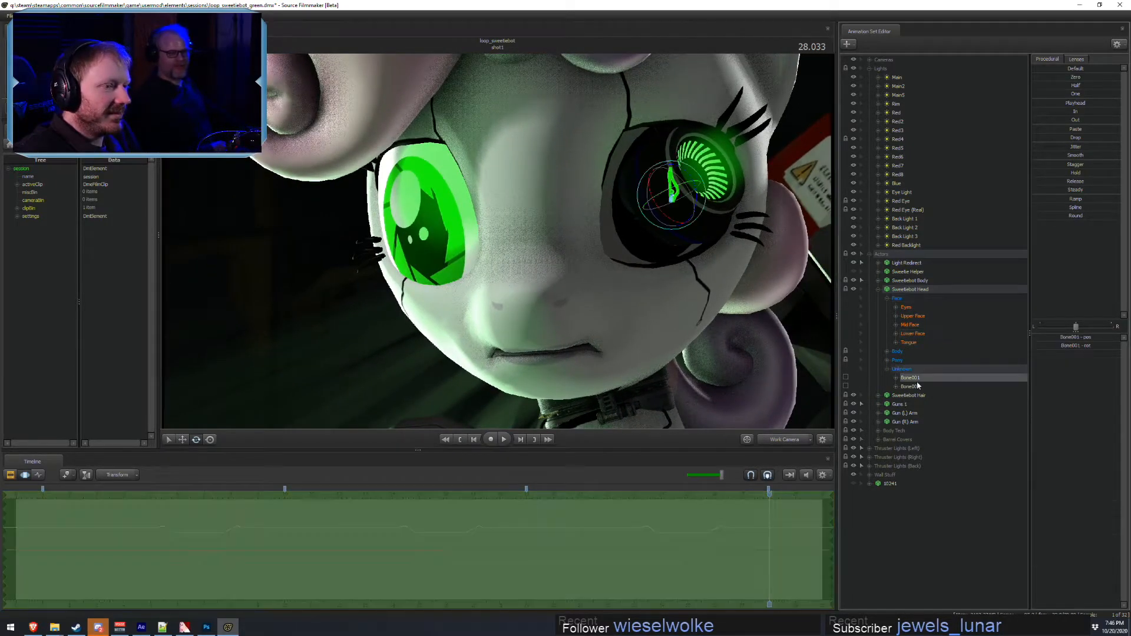
mouse_move(689, 199)
left_mouse_down()
mouse_move(717, 209)
mouse_move(722, 190)
mouse_move(678, 192)
mouse_move(656, 212)
mouse_move(676, 224)
mouse_move(680, 197)
mouse_move(662, 237)
mouse_move(679, 222)
mouse_move(557, 306)
mouse_move(403, 221)
mouse_move(318, 236)
mouse_move(332, 289)
mouse_move(513, 327)
mouse_move(570, 325)
mouse_move(586, 298)
mouse_move(520, 305)
mouse_move(460, 284)
mouse_move(468, 296)
mouse_move(423, 304)
mouse_move(383, 187)
mouse_move(289, 189)
mouse_move(177, 224)
mouse_move(76, 214)
mouse_move(687, 232)
mouse_move(703, 220)
mouse_move(683, 251)
mouse_move(354, 139)
mouse_move(467, 316)
mouse_move(449, 323)
mouse_move(584, 405)
mouse_move(651, 186)
left_mouse_up()
key("w")
key("ctrl+z")
- Compare the rendering across the Clip, Motion and Graph Editors, from the work camera and from Main Camera (Back)
key("F2")
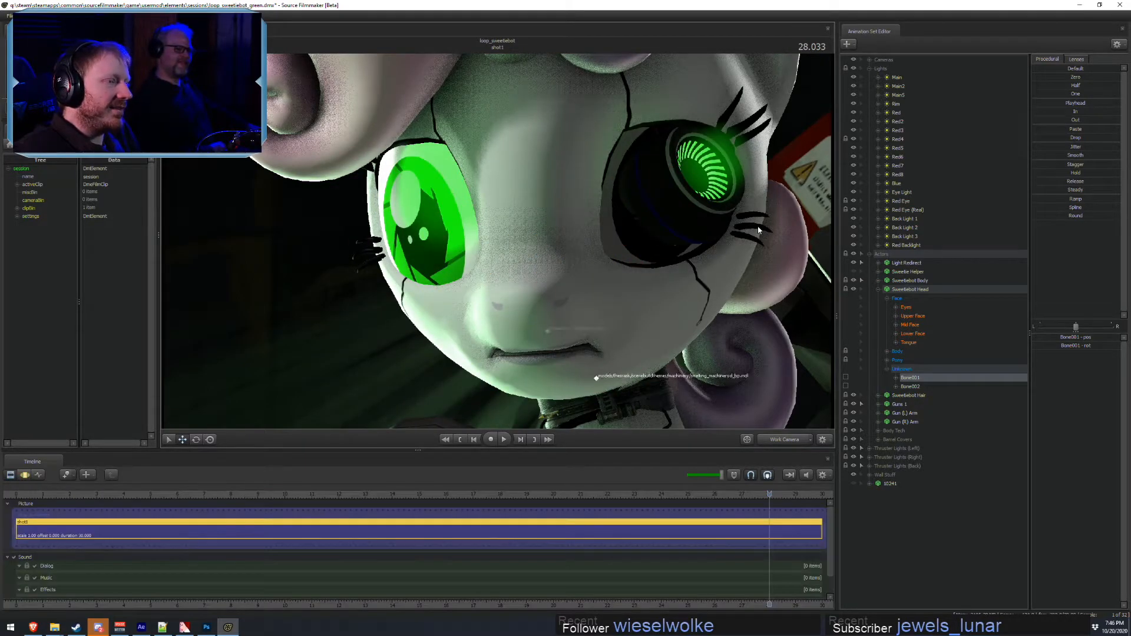
key("F3")
key("F4")
key("F3")
key("F4")
key("F3")
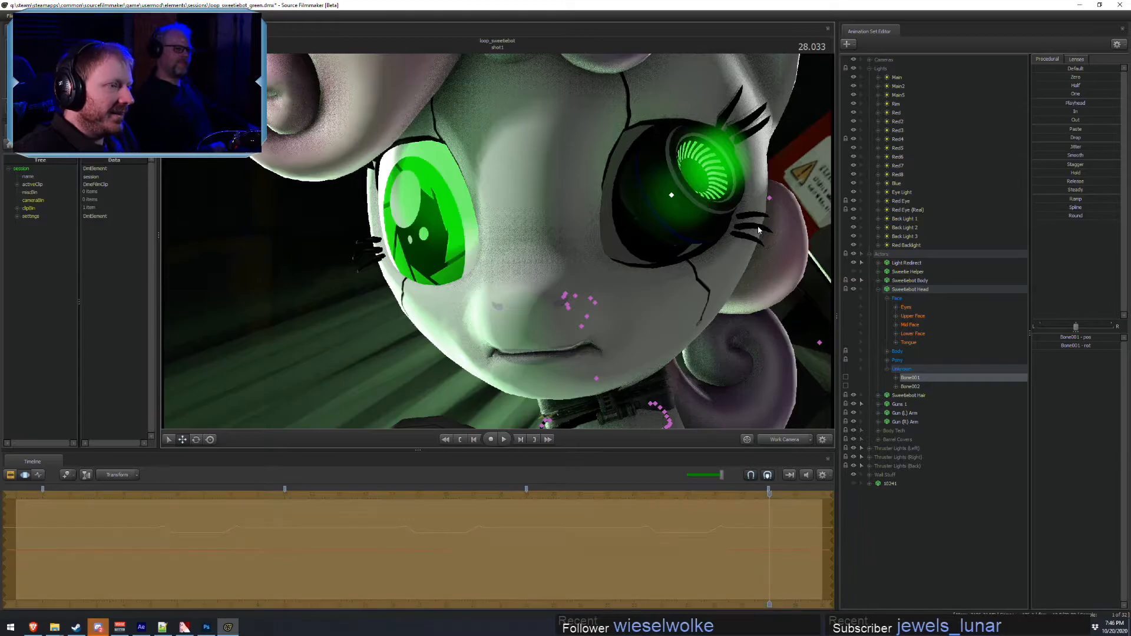
key("F4")
key("F3")
key("F2")
key("F4")
key("F2")
key("F3")
key("F2")
key("F3")
key("F2")
key("F3")
key("F2")
key("F3")
key("F2")
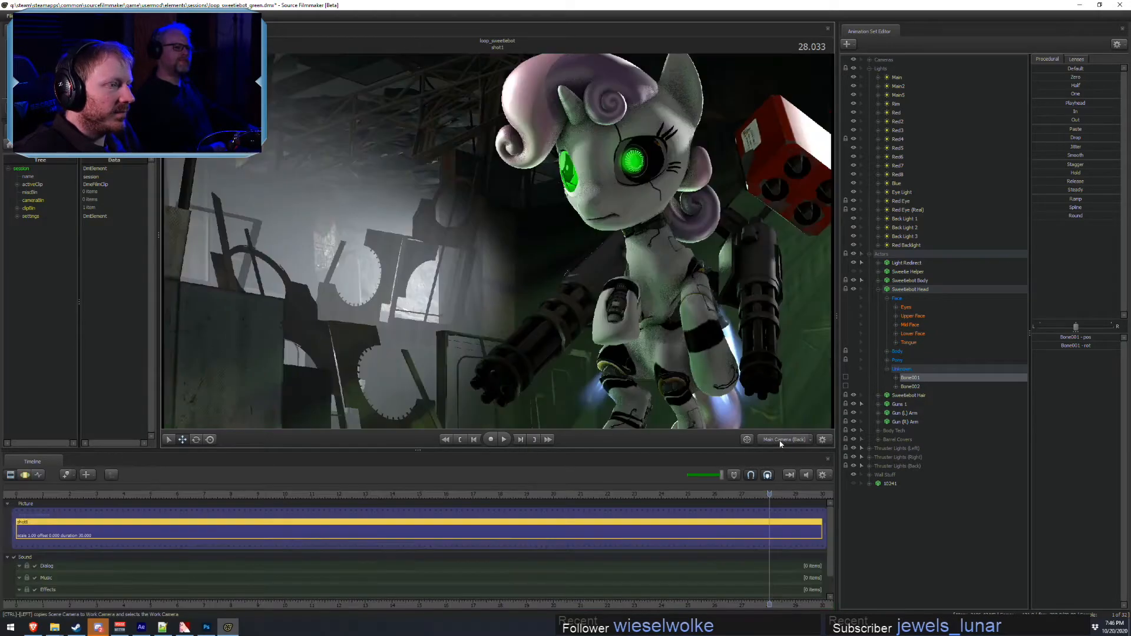
key("F3")
key("F2")
key("F3")
key("F2")
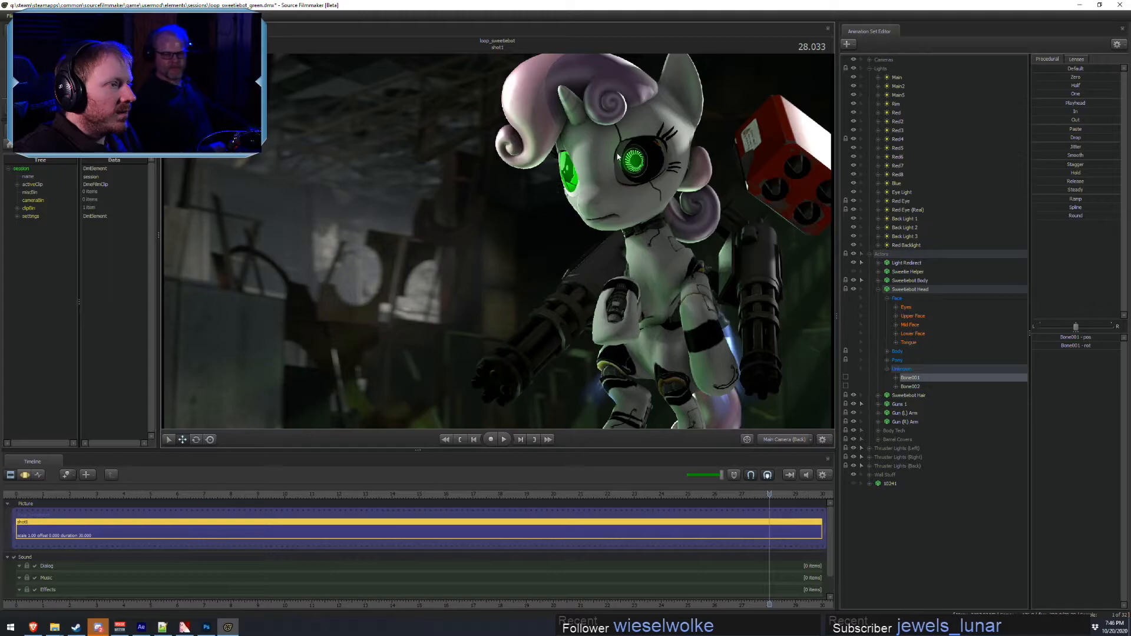
- Collapse the Actors group and go through the eye lights, nudging the Red Eye light's intensity
left_click(878, 280)
left_click(871, 254)
left_click(908, 210)
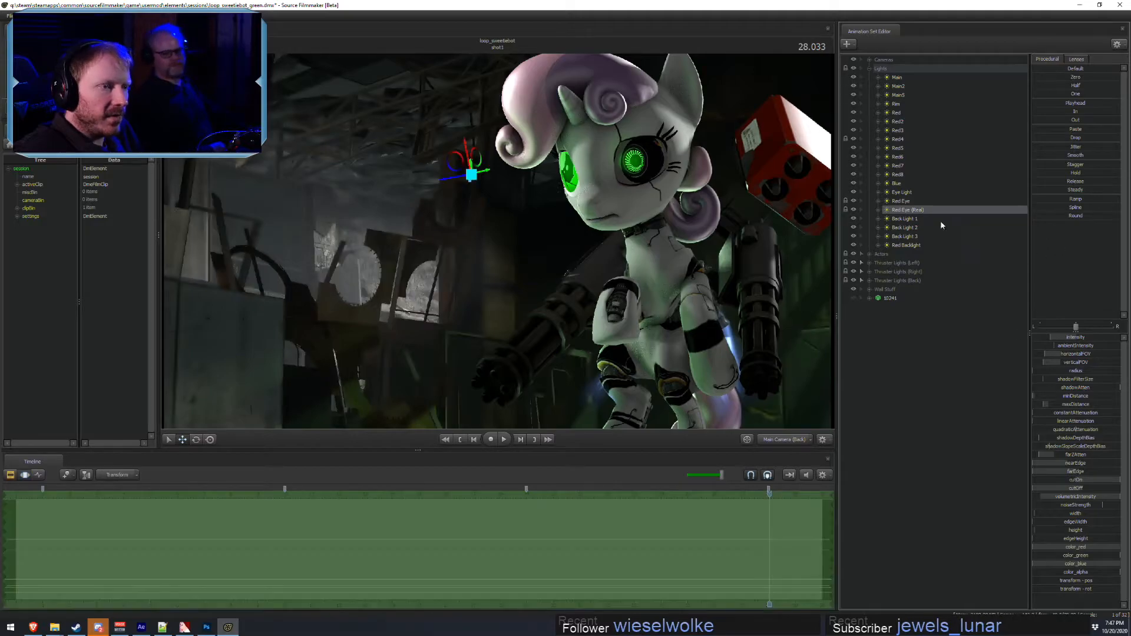
left_click(923, 203)
mouse_move(1077, 339)
left_mouse_down()
mouse_move(1092, 340)
mouse_move(1078, 339)
left_mouse_up()
left_click(906, 192)
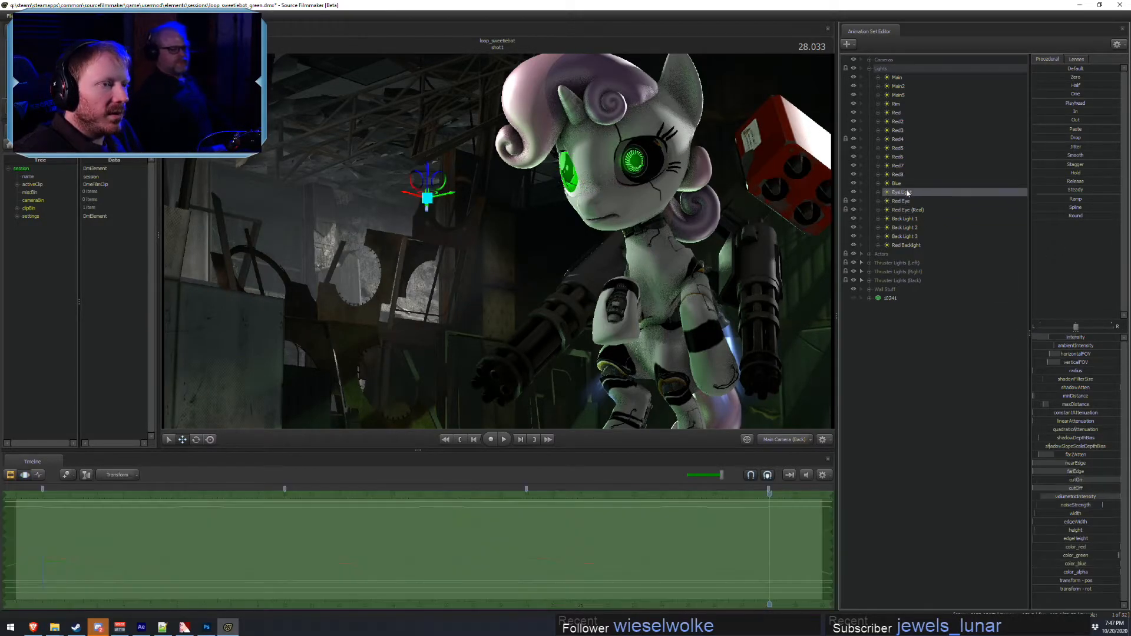
- Look through the Red2, Red3 and Red4 lights to examine their aim, and return to Main Camera (Back)
left_click(900, 122)
left_click(856, 122)
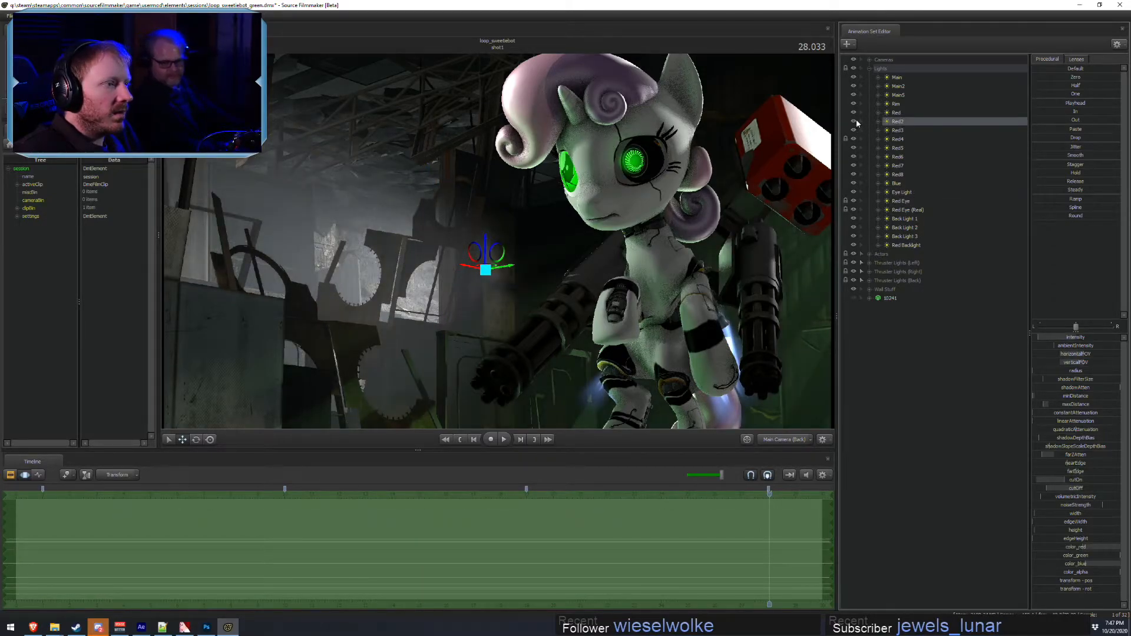
left_click_drag(875, 120, 787, 139)
left_click(938, 132)
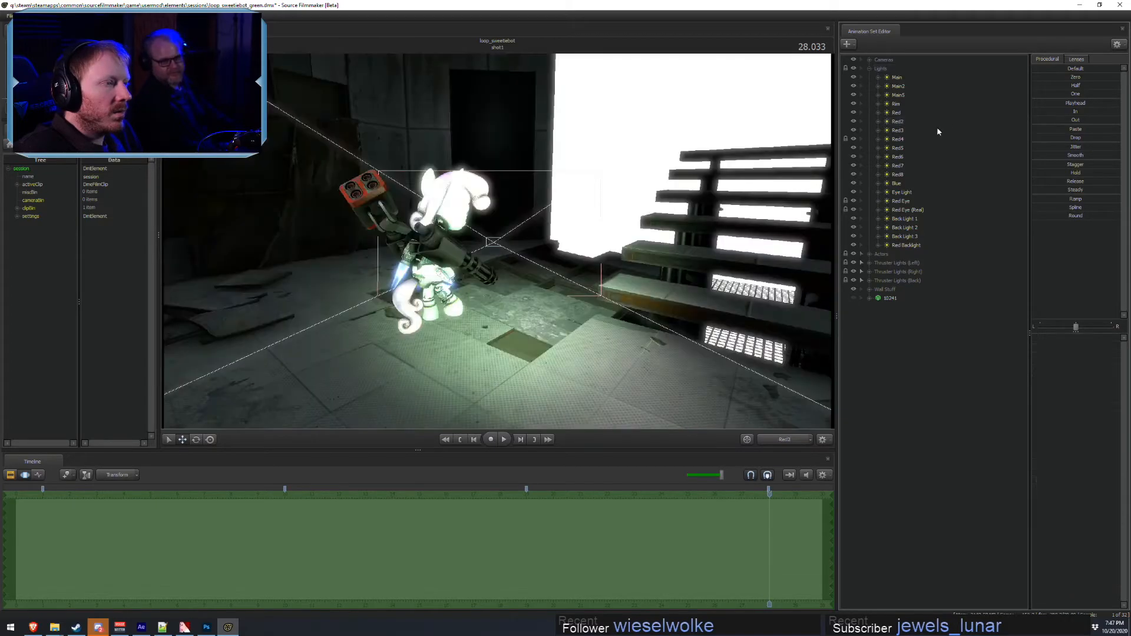
left_click_drag(896, 129, 758, 147)
left_click_drag(898, 140, 719, 175)
left_click(787, 441)
- Adjust the Red4 light's intensity slightly and check the frame in the Clip Editor
key("F2")
key("F3")
left_click_drag(1062, 339, 1069, 338)
key("F2")
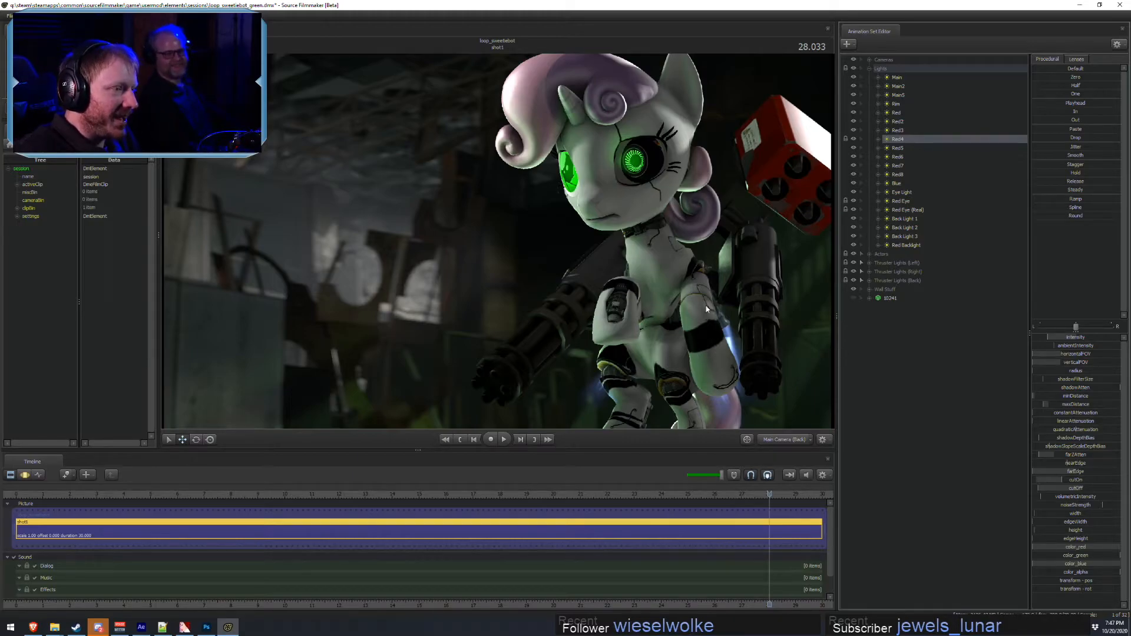
- Rotate the Sweetiebot Body's LeftForearm and LeftShoulder bones to repose the left front leg across the chest at 28.033
key("F3")
left_click(694, 280)
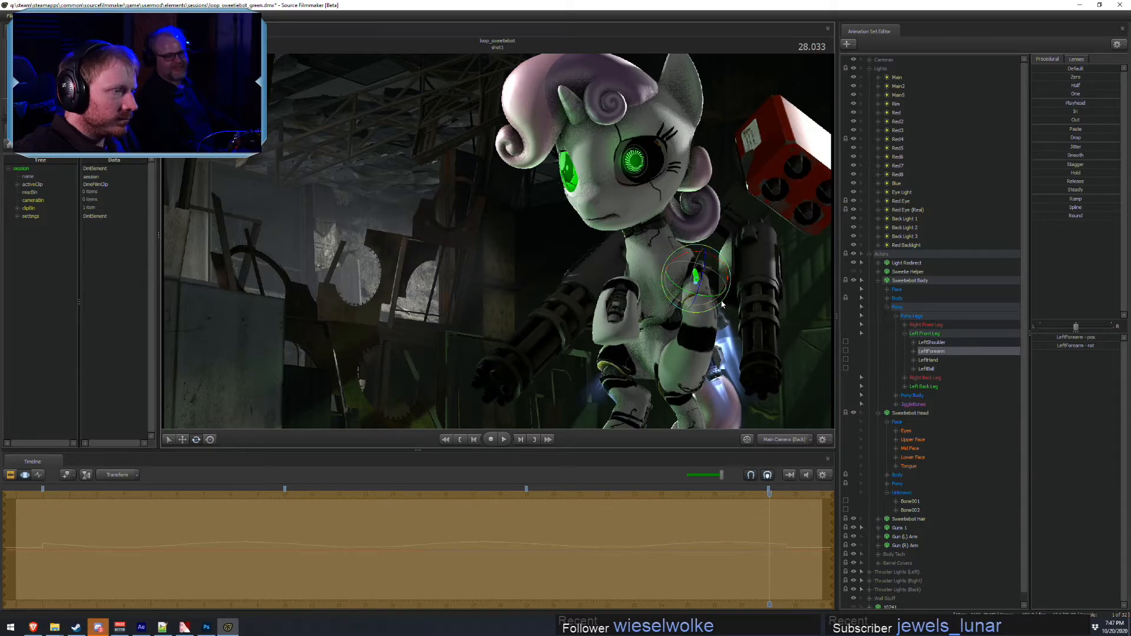
key("ctrl")
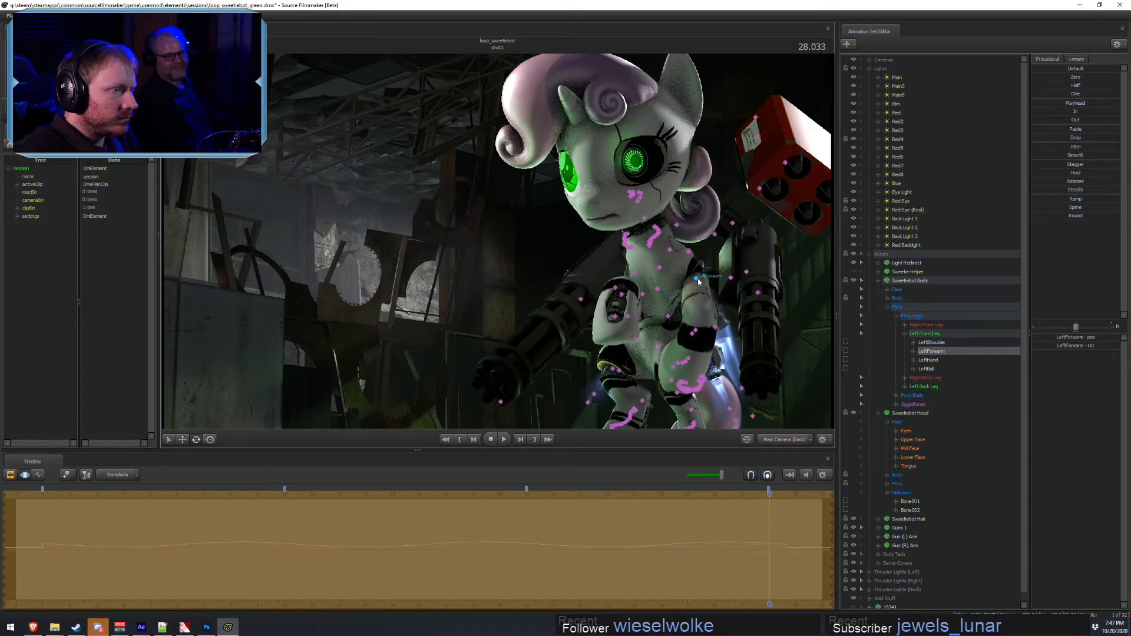
left_click(672, 253)
left_click_drag(677, 266, 700, 286)
left_click_drag(667, 245, 670, 247)
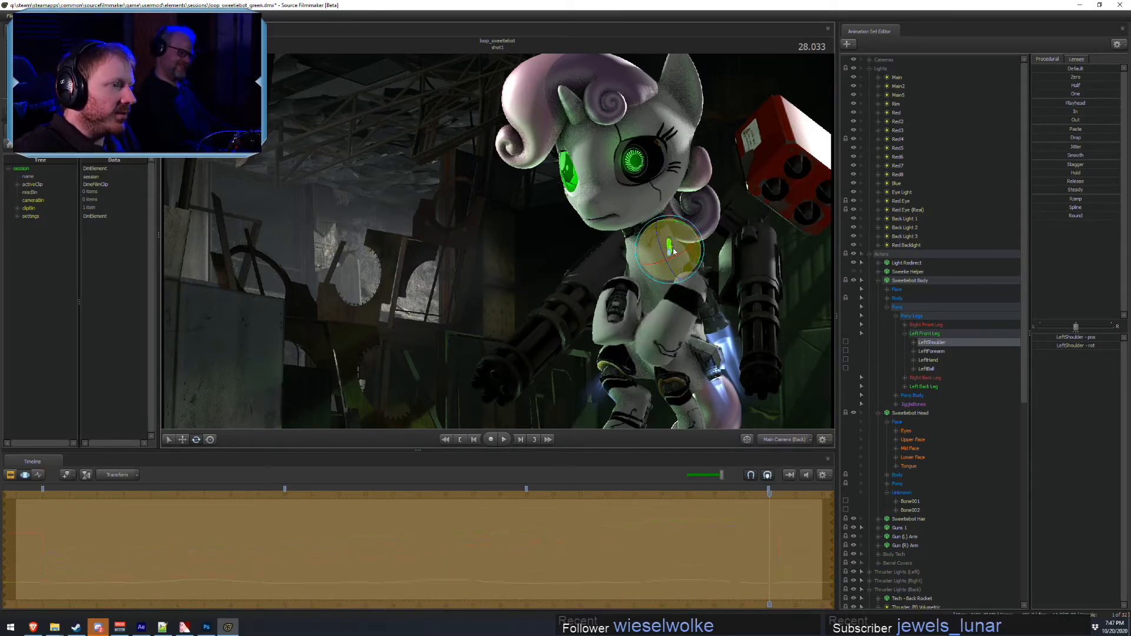
left_click_drag(684, 238, 664, 238)
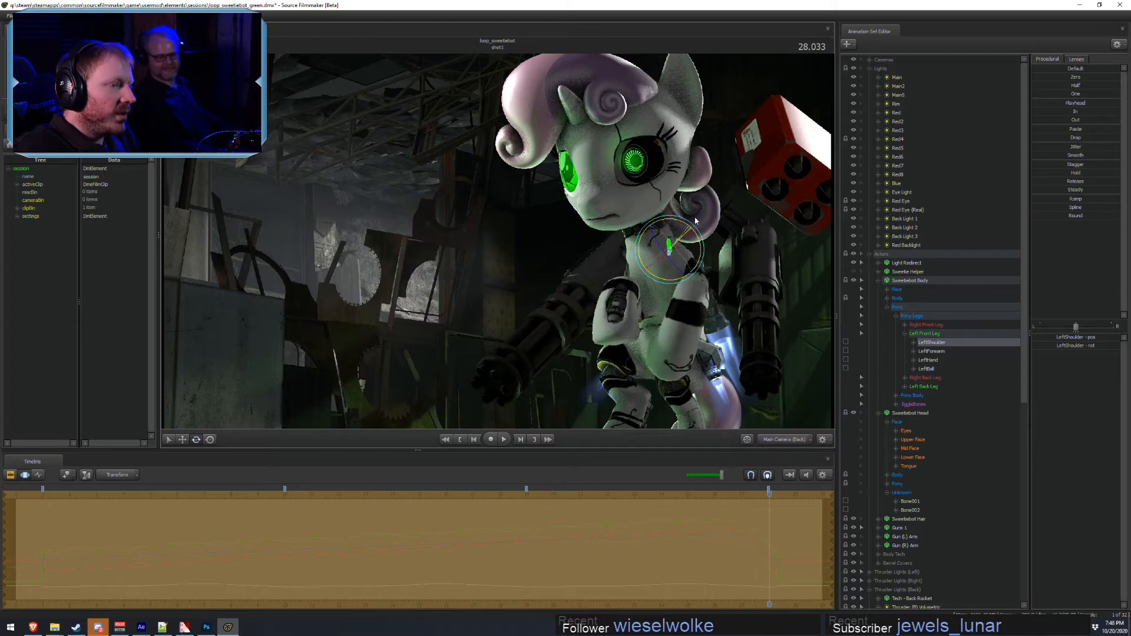
left_click_drag(696, 220, 688, 219)
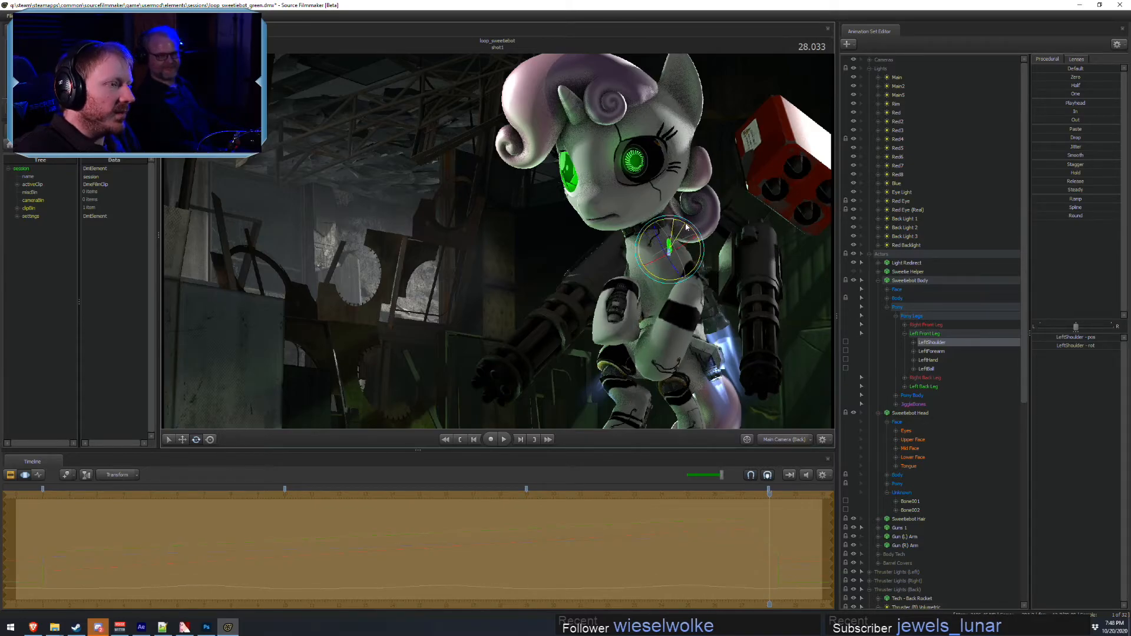
- Rotate the LeftForearm bone at 28.033 and refine its rotation with the playhead at 23.100
left_click(695, 289)
left_click_drag(720, 284, 711, 267)
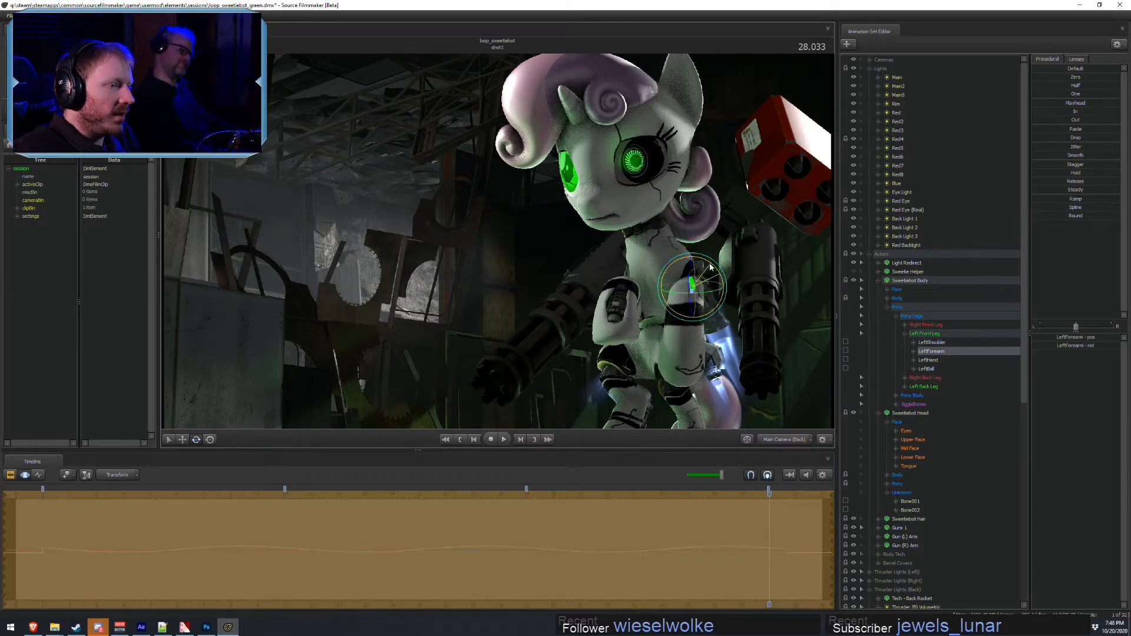
key("F2")
left_click_drag(575, 497, 636, 512)
key("F3")
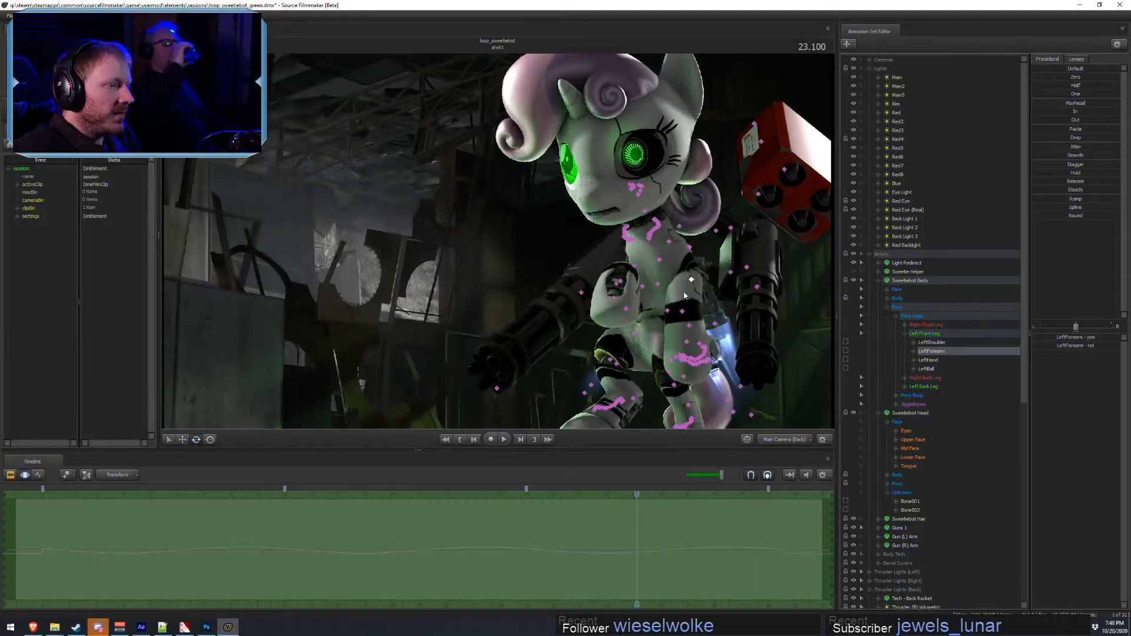
left_click_drag(712, 257, 708, 287)
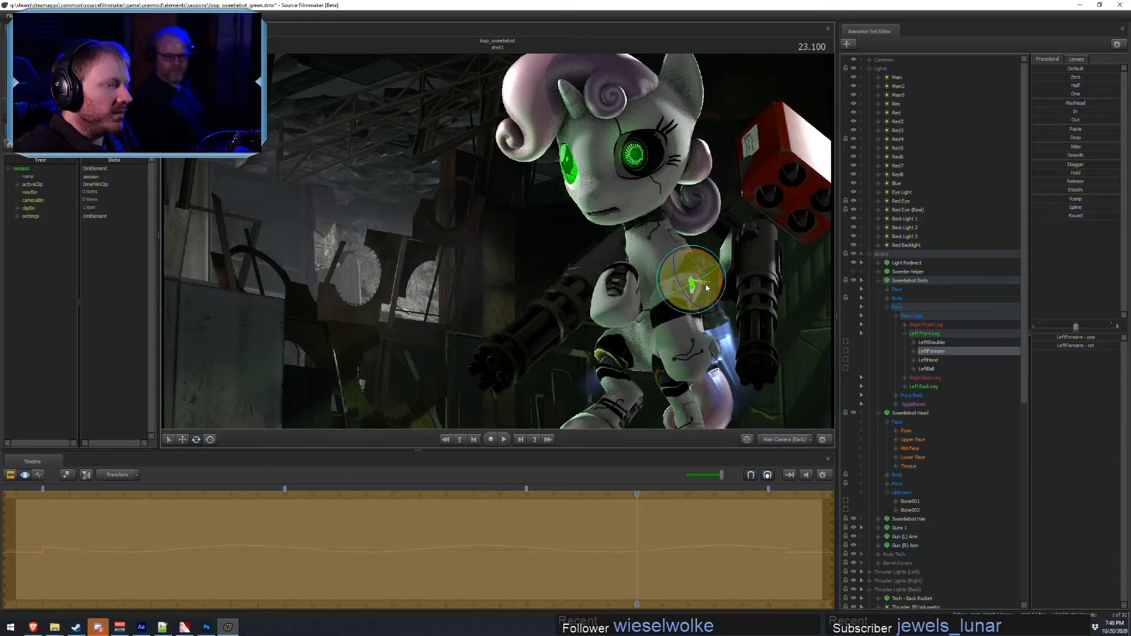
- Select the LeftBall bone over the whole time range and blend its animation toward the playhead pose near 18.333
left_click_drag(564, 521, 505, 545)
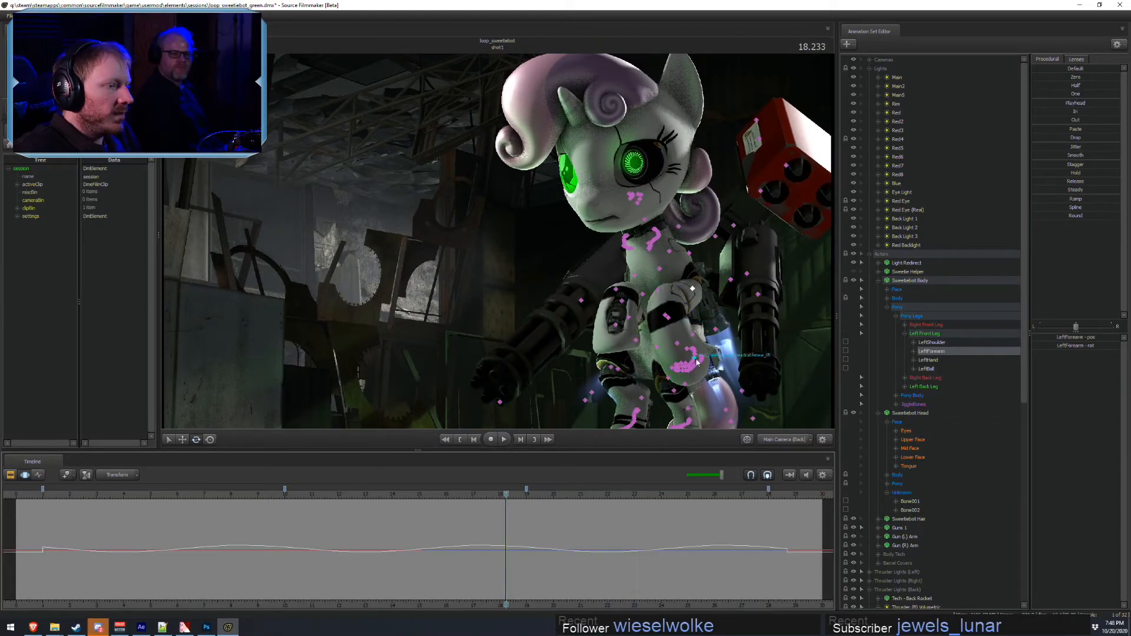
left_click(678, 347)
left_click(549, 537)
key("ctrl+a")
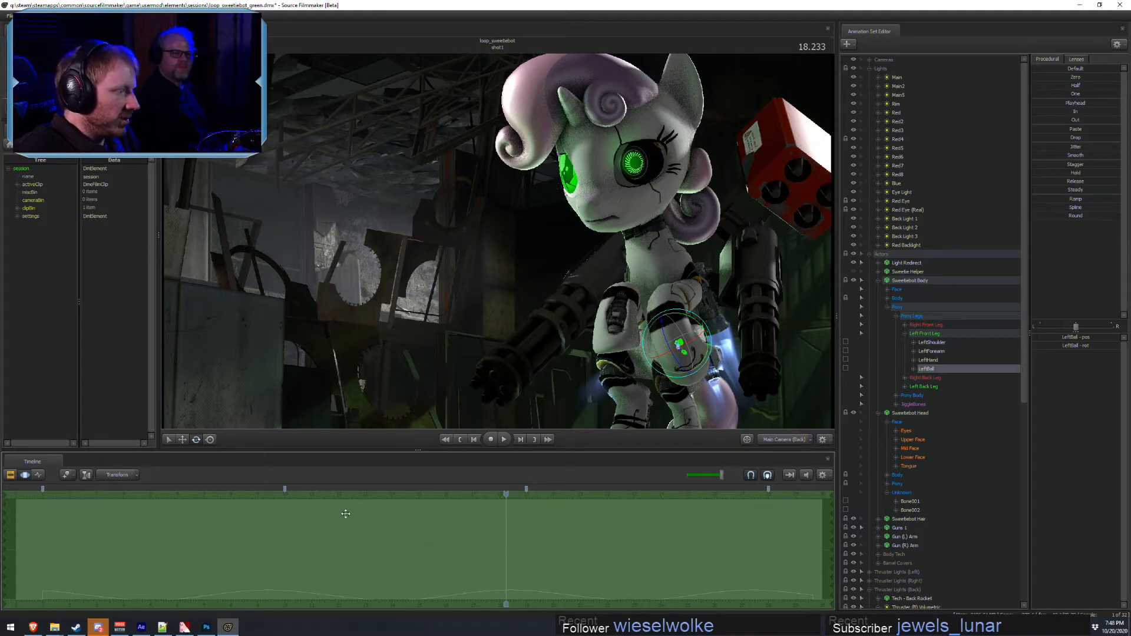
left_click_drag(501, 493, 510, 535)
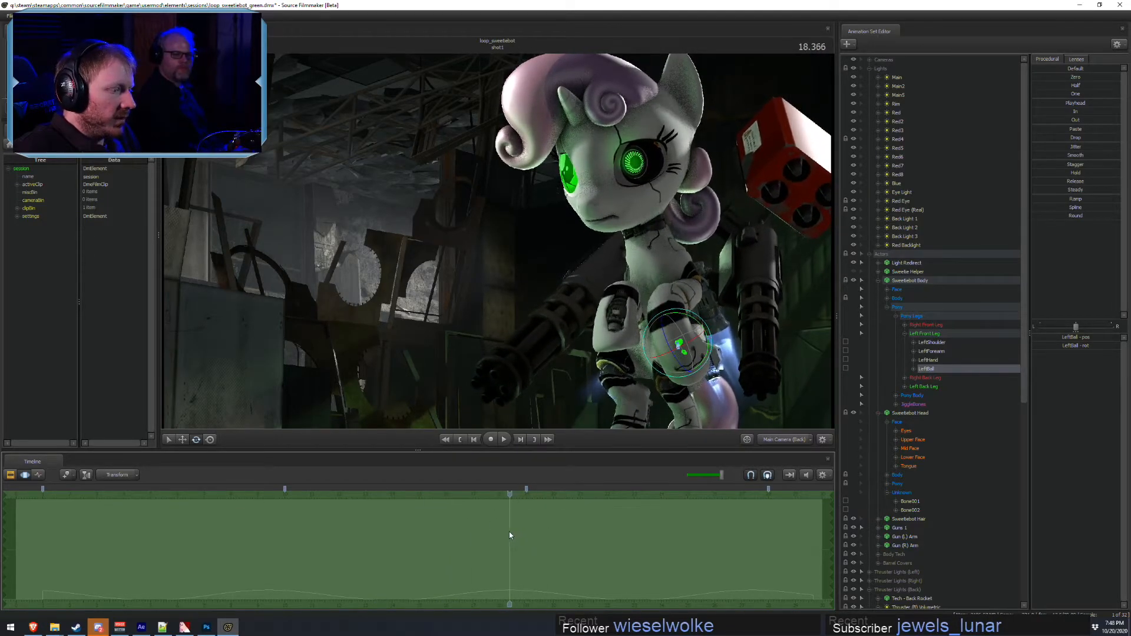
left_click_drag(1061, 103, 1055, 103)
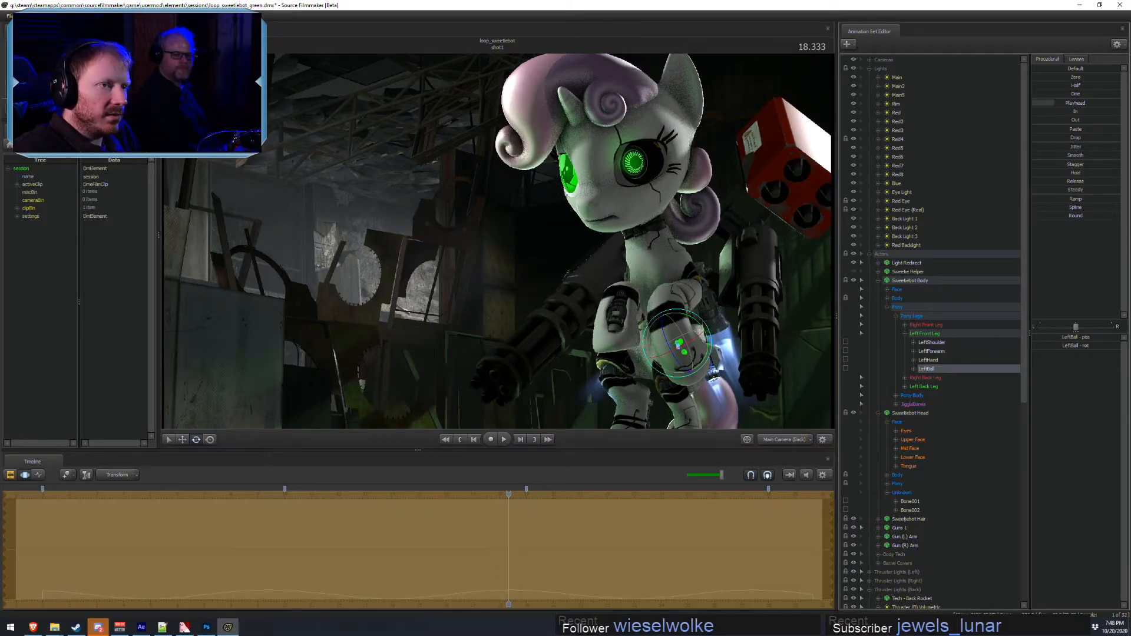
- Scrub and play back shot1 in the Clip Editor to check the reposed left front leg's motion
key("F2")
left_click_drag(313, 494, 547, 524)
key("F3")
key("F2")
left_click(307, 497)
key("space")
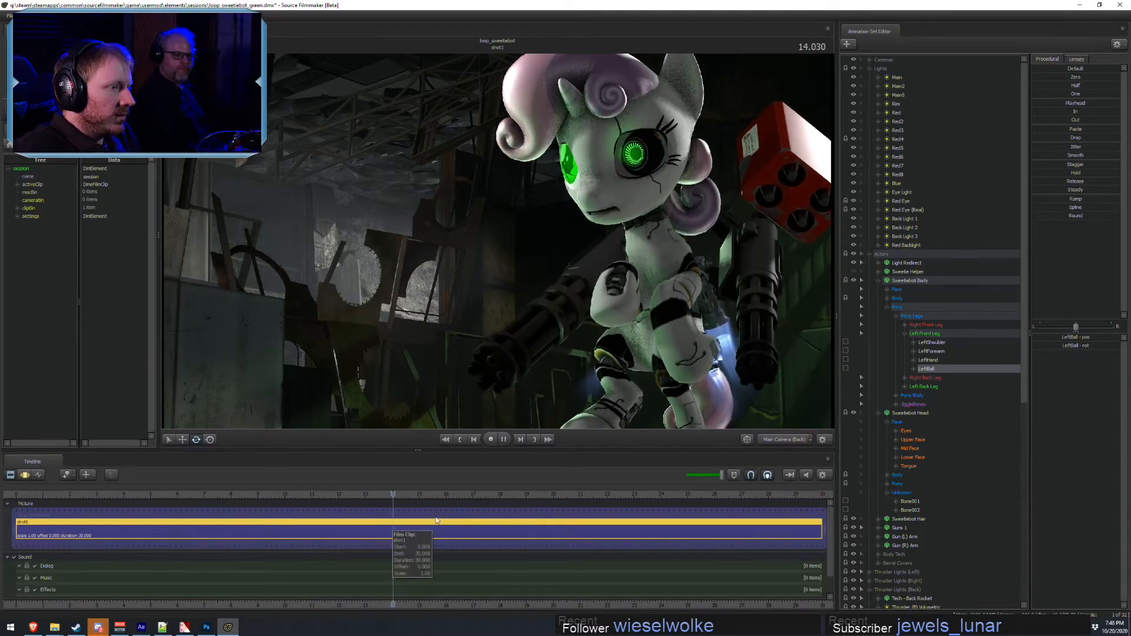
key("space")
- Select the Sweetiebot Body's Right Front Leg group and blend its animation slightly toward the playhead pose at 17.166 over the whole time range
left_click(913, 328)
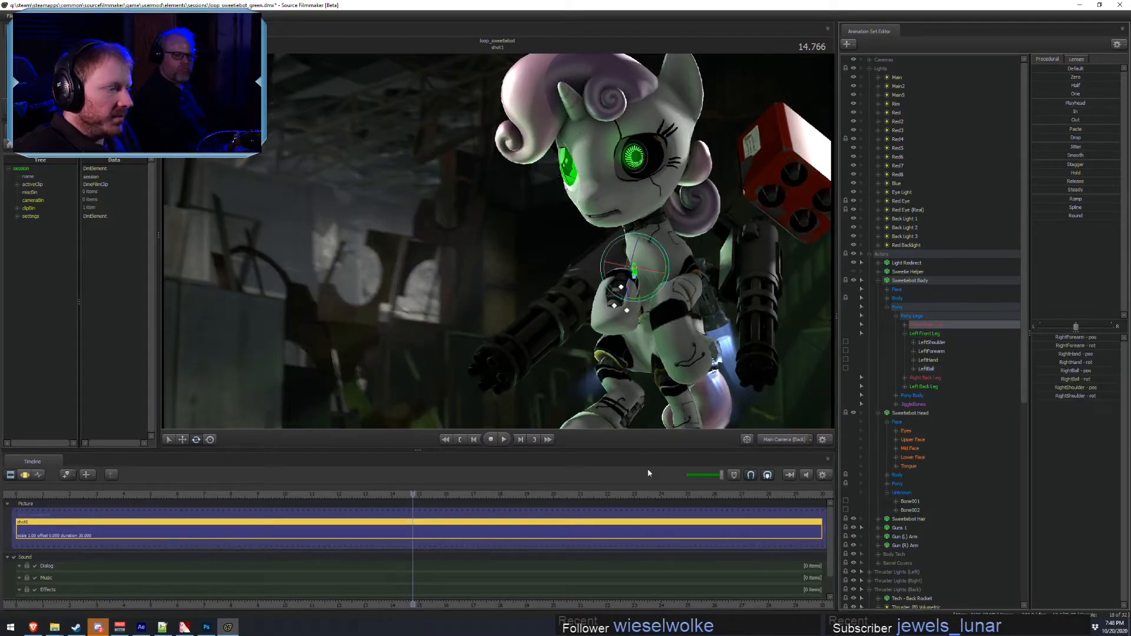
key("F3")
left_click_drag(414, 495, 478, 532)
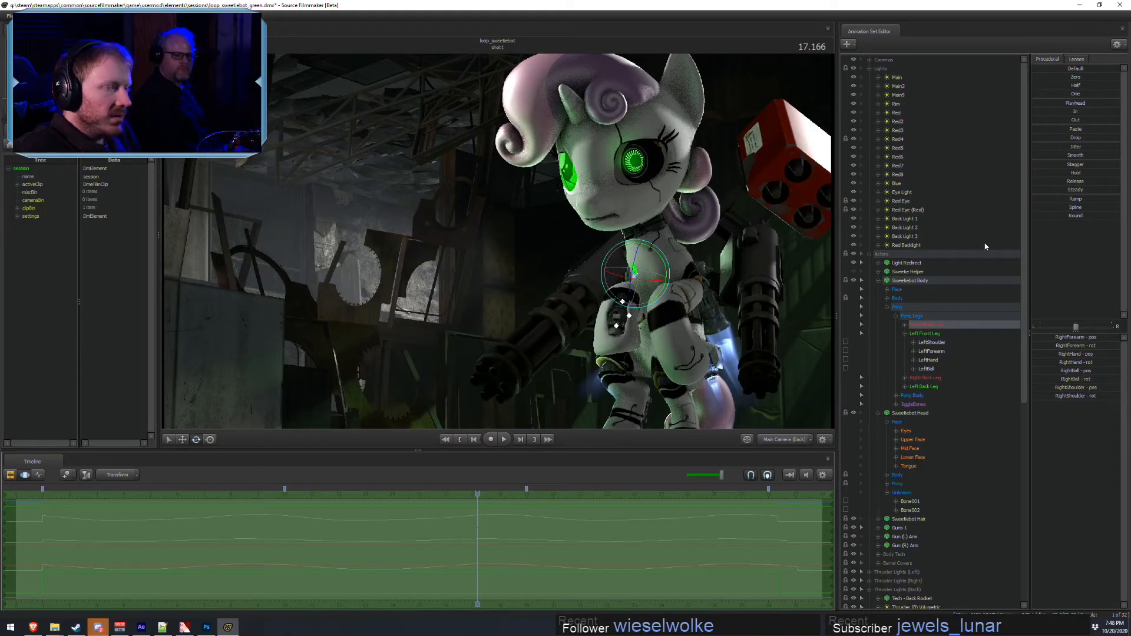
left_click_drag(1054, 103, 1060, 103)
key("F2")
left_click_drag(353, 494, 399, 524)
key("F3")
key("Escape")
- Select the LeftShoulder and LeftForearm bones, blend their animation partway toward the playhead pose over the whole time range, and review the motion
left_click_drag(317, 559, 501, 568)
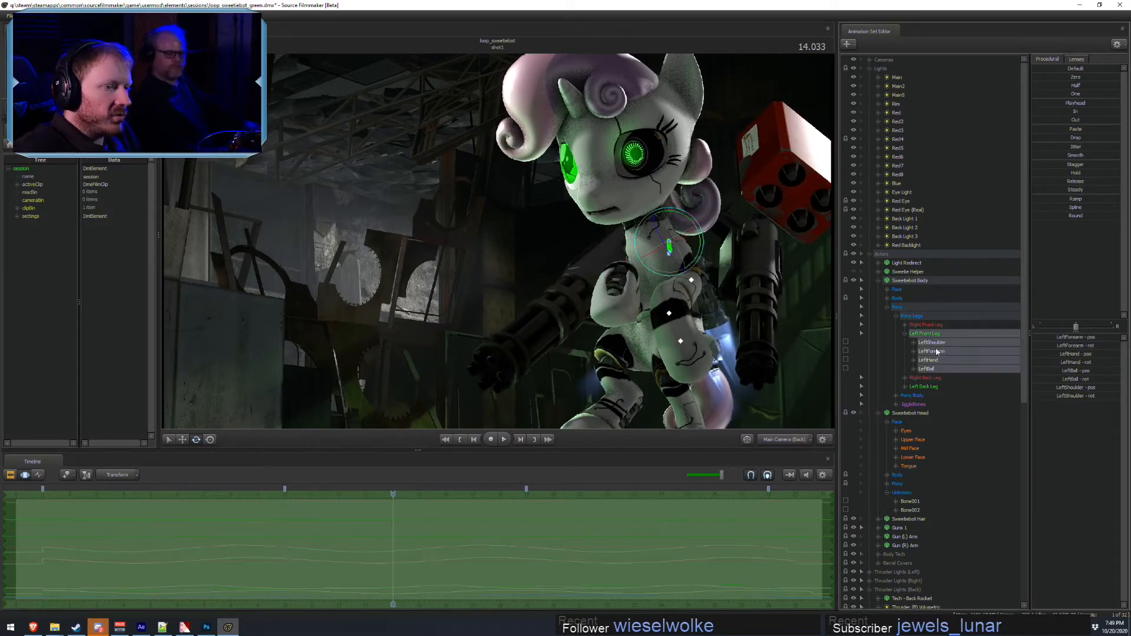
left_click_drag(932, 343, 934, 353)
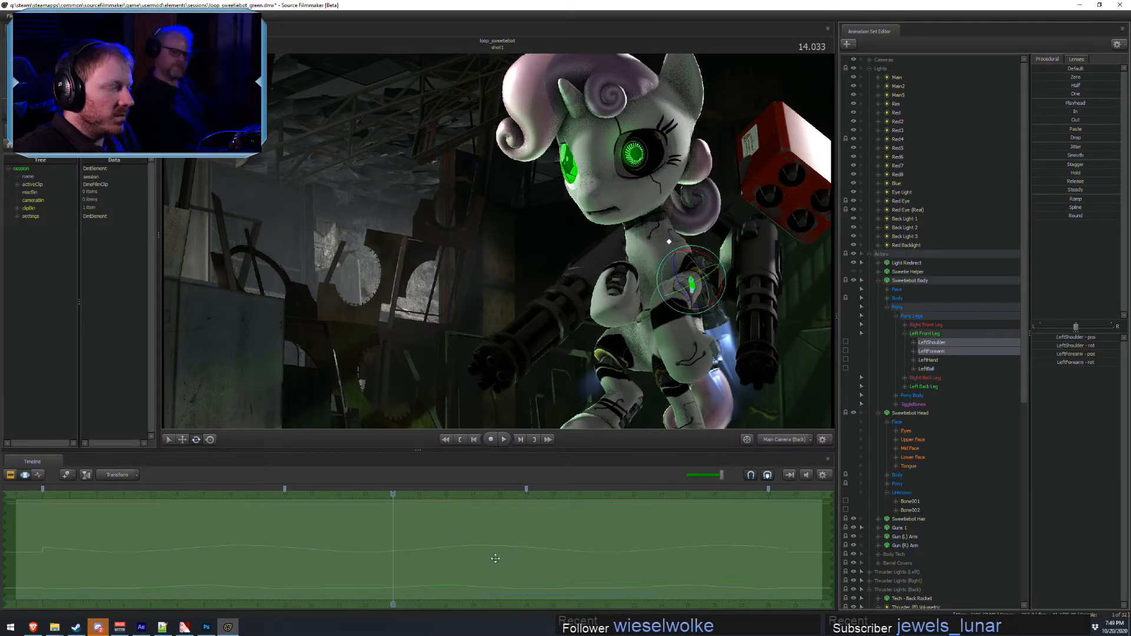
left_click_drag(1064, 104, 1093, 120)
left_click_drag(393, 494, 482, 512)
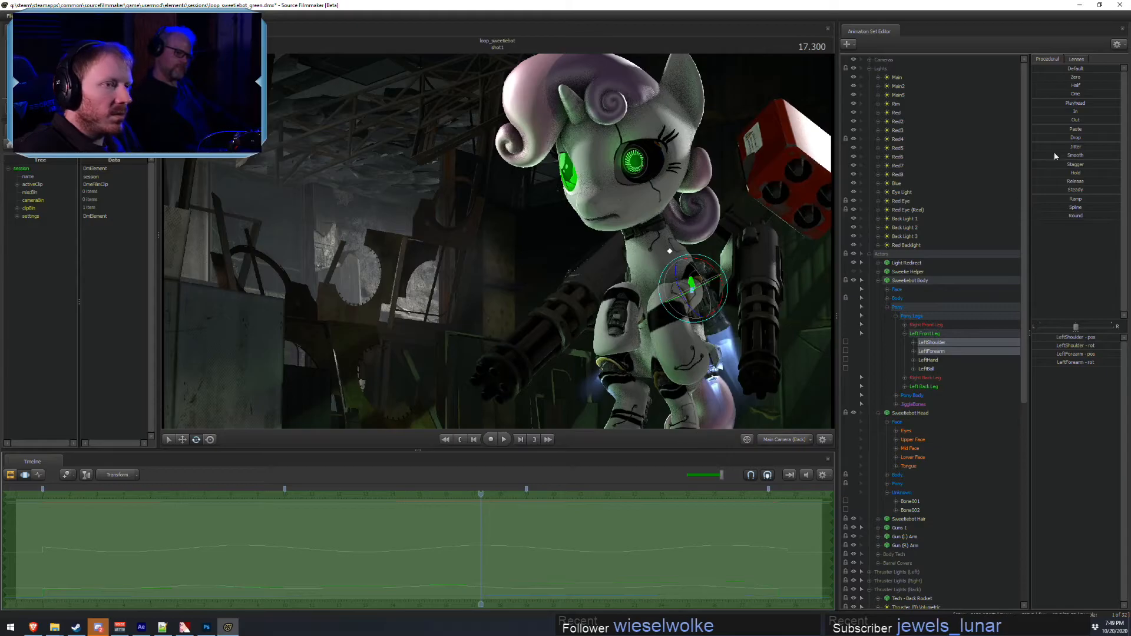
key("F2")
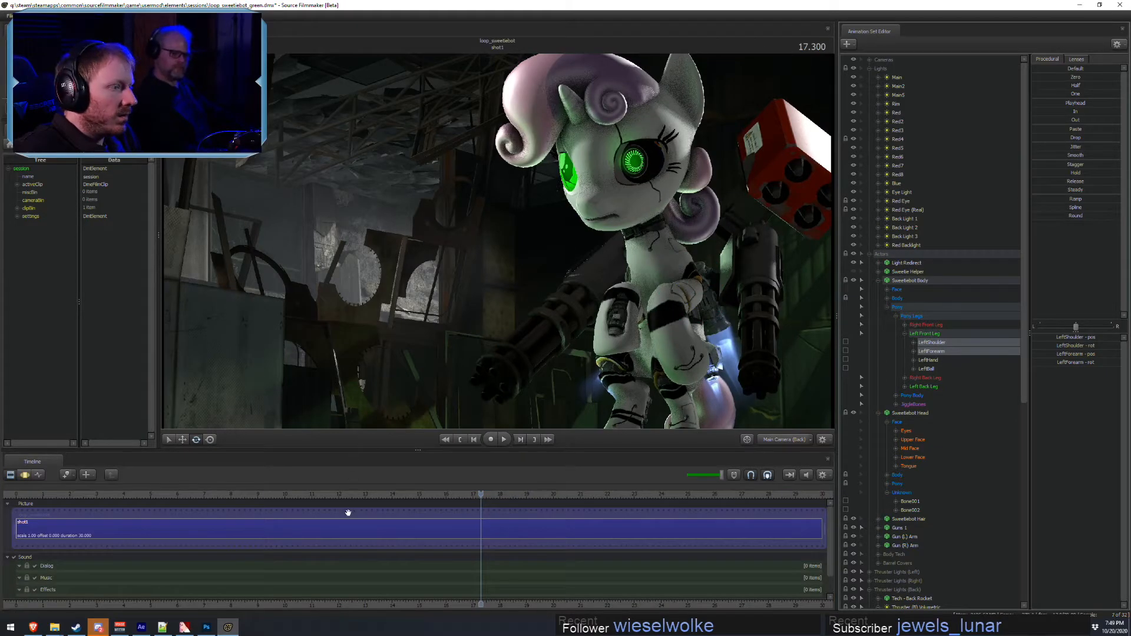
key("F3")
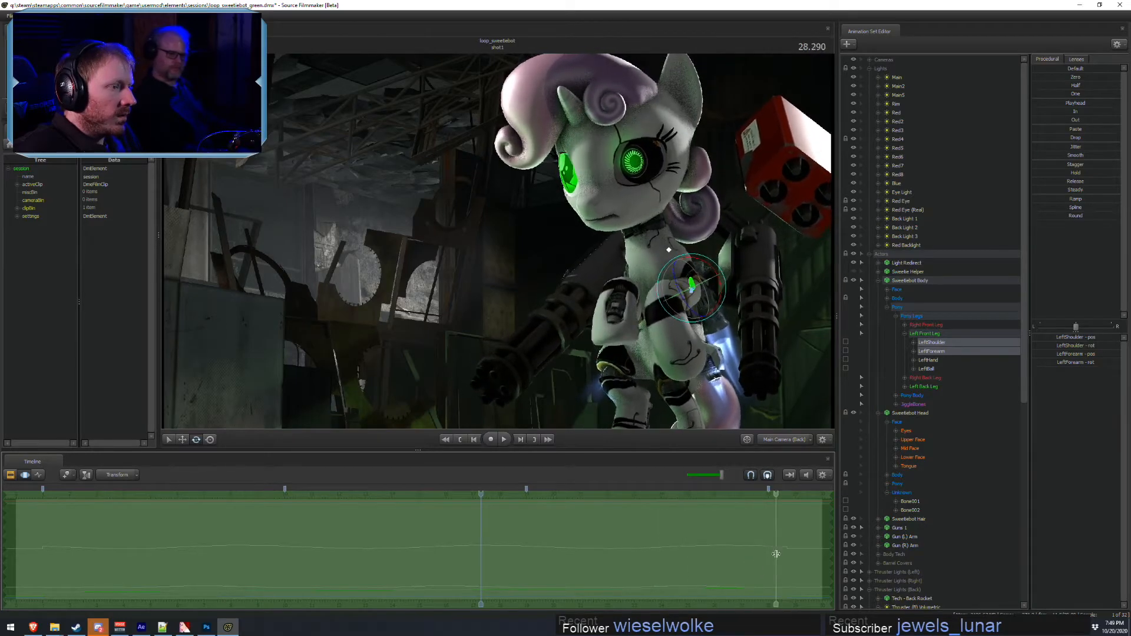
key("F2")
left_click_drag(374, 510, 622, 576)
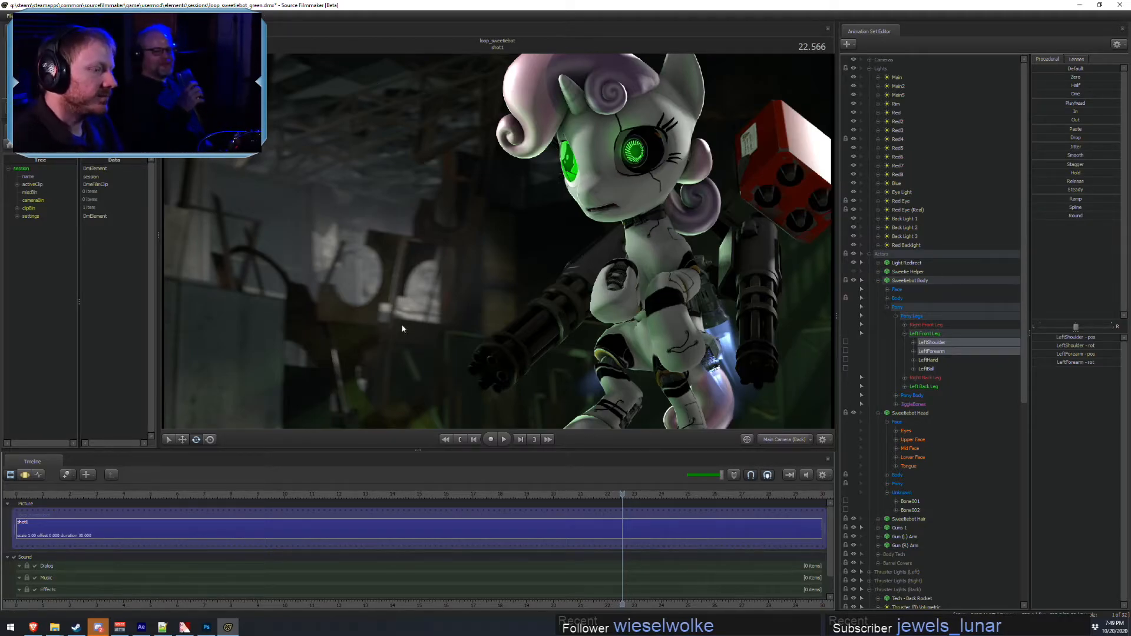
left_click_drag(622, 493, 617, 493)
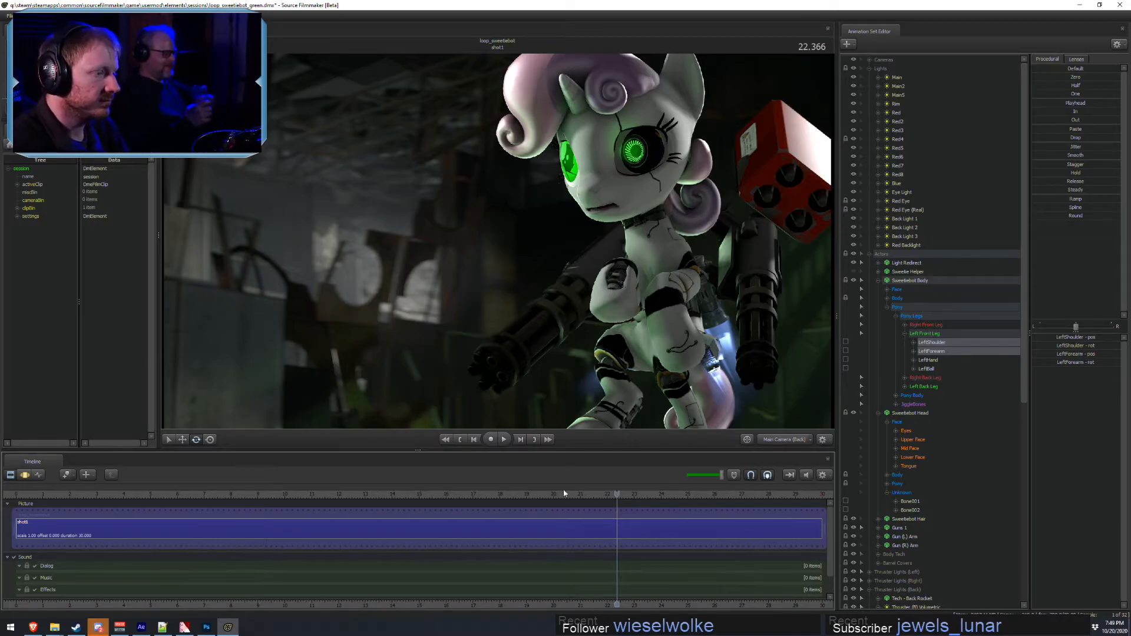
left_click_drag(609, 505, 330, 511)
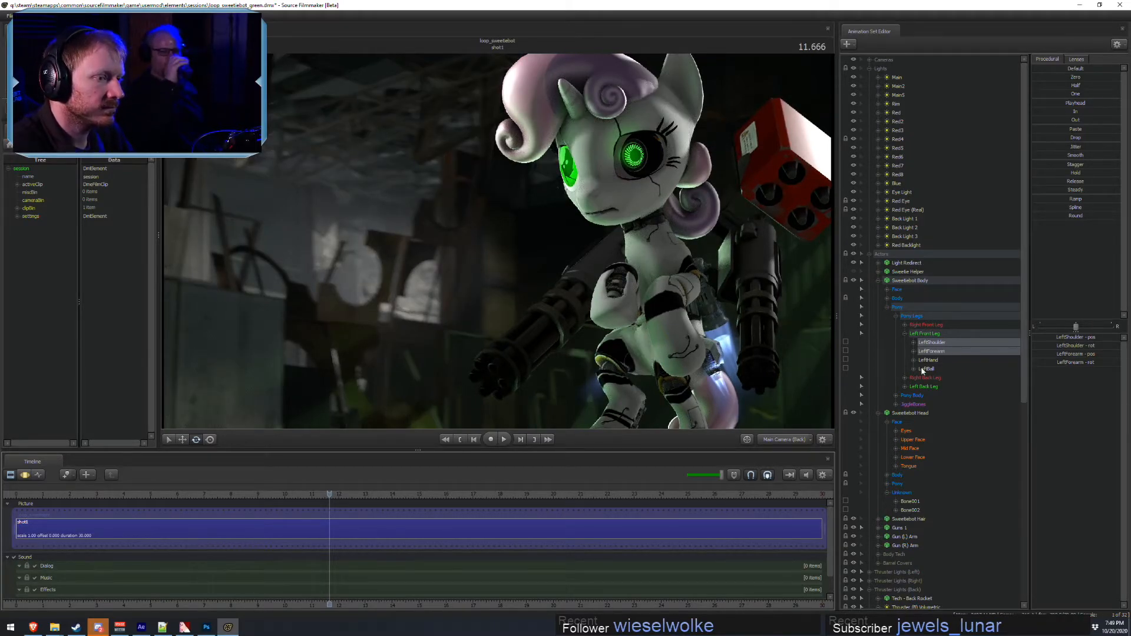
- Lower the Sweetiebot Body's Head bone slightly at 11.666 over the whole time range and check the neck through to 20.000
key("F3")
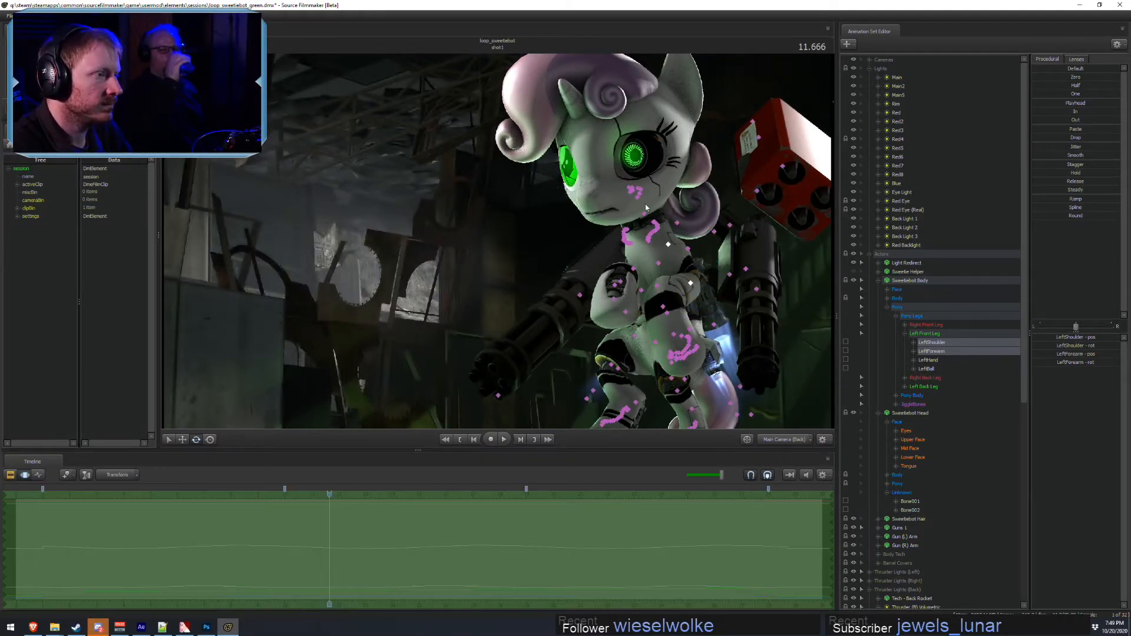
left_click(644, 215)
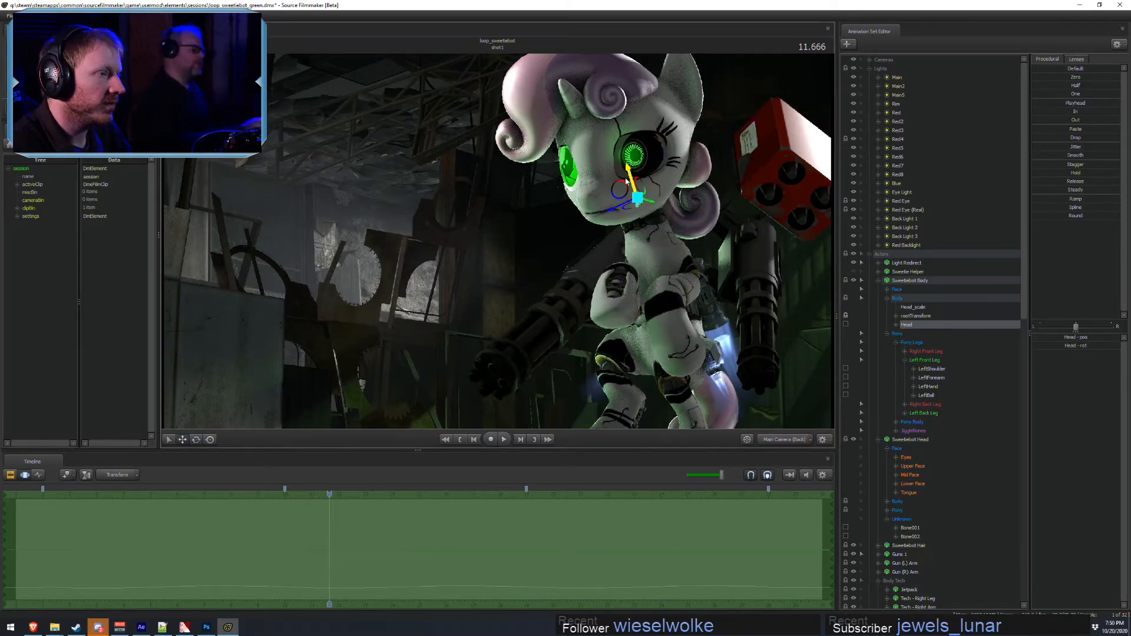
left_click_drag(628, 184, 635, 184)
left_click(353, 522)
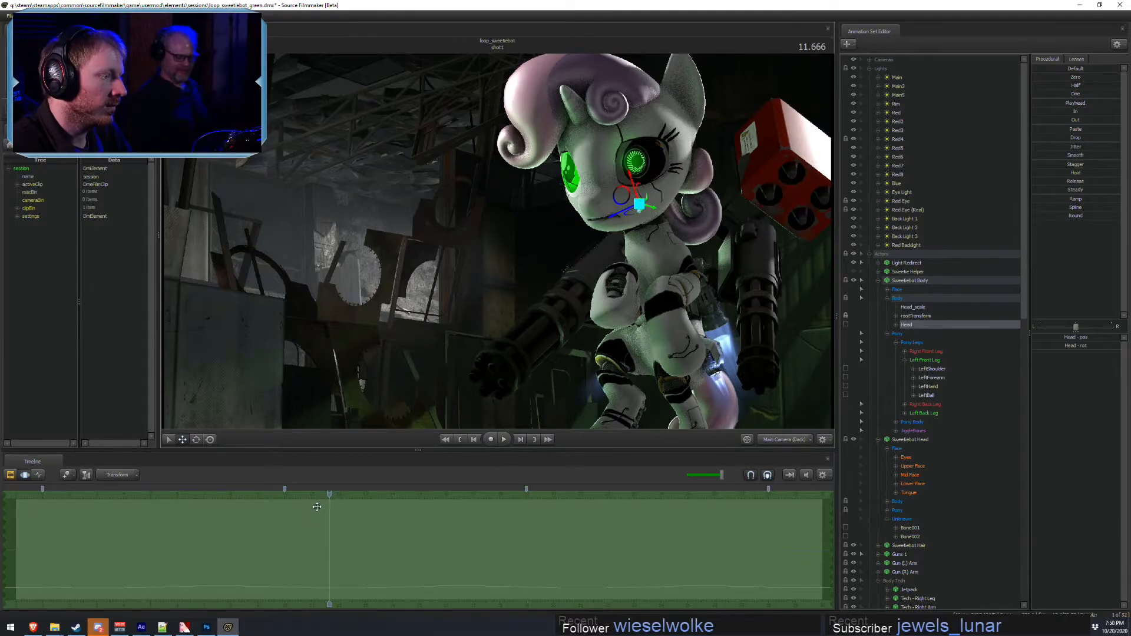
left_click_drag(355, 523, 553, 554)
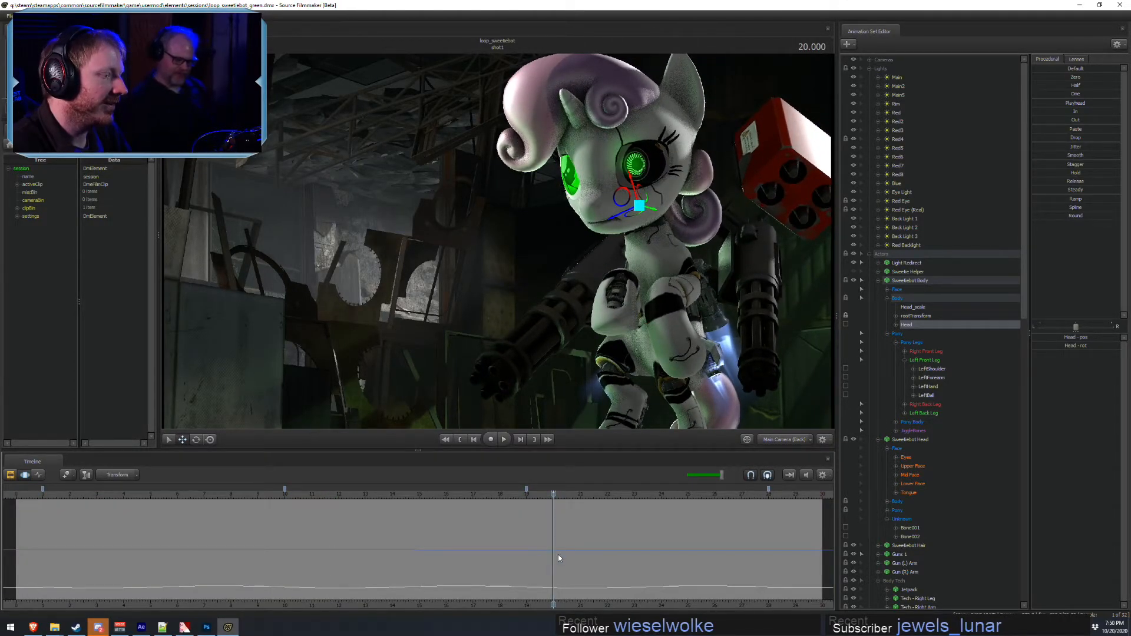
key("F2")
key("F3")
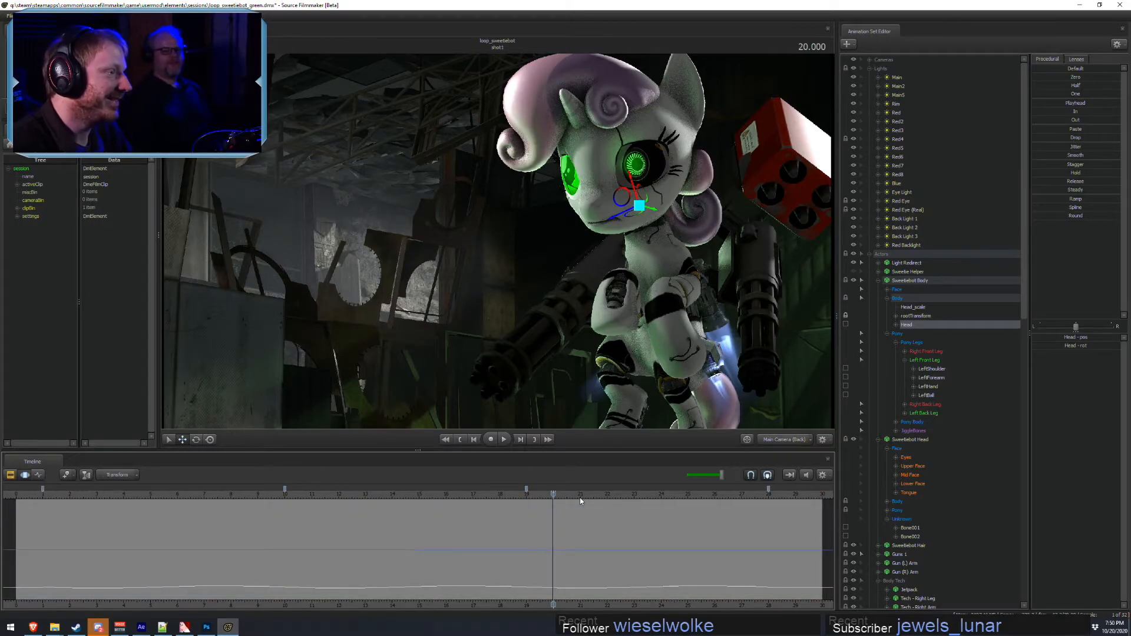
key("F2")
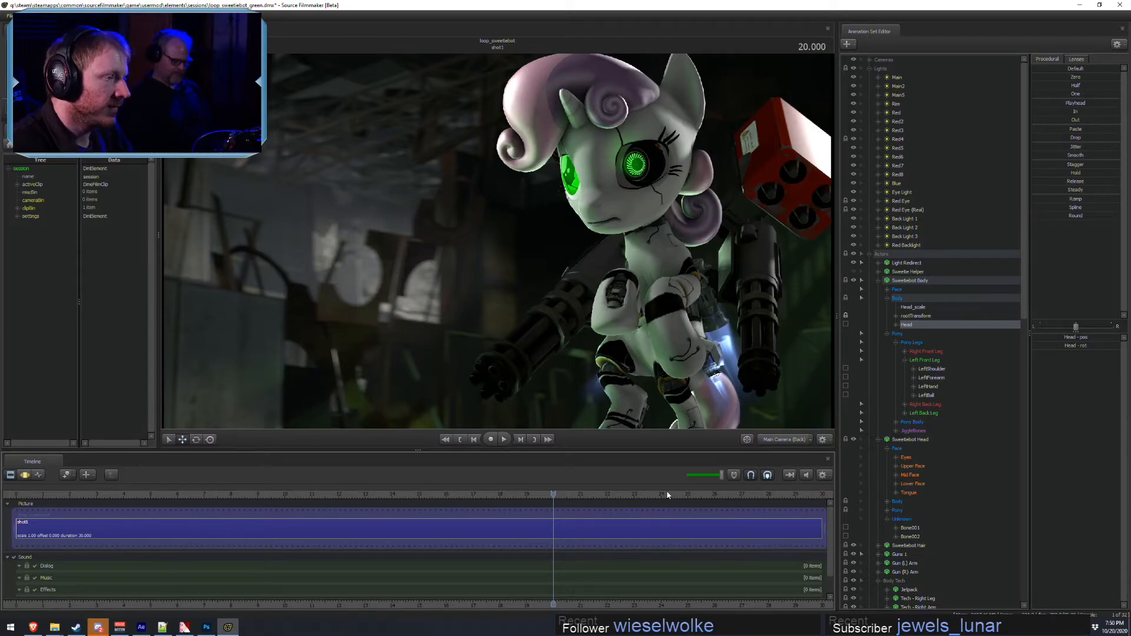
- Look through the Main2, Red2, Red3, Red4 and Red5 lights in turn to check what each one illuminates
left_click(883, 114)
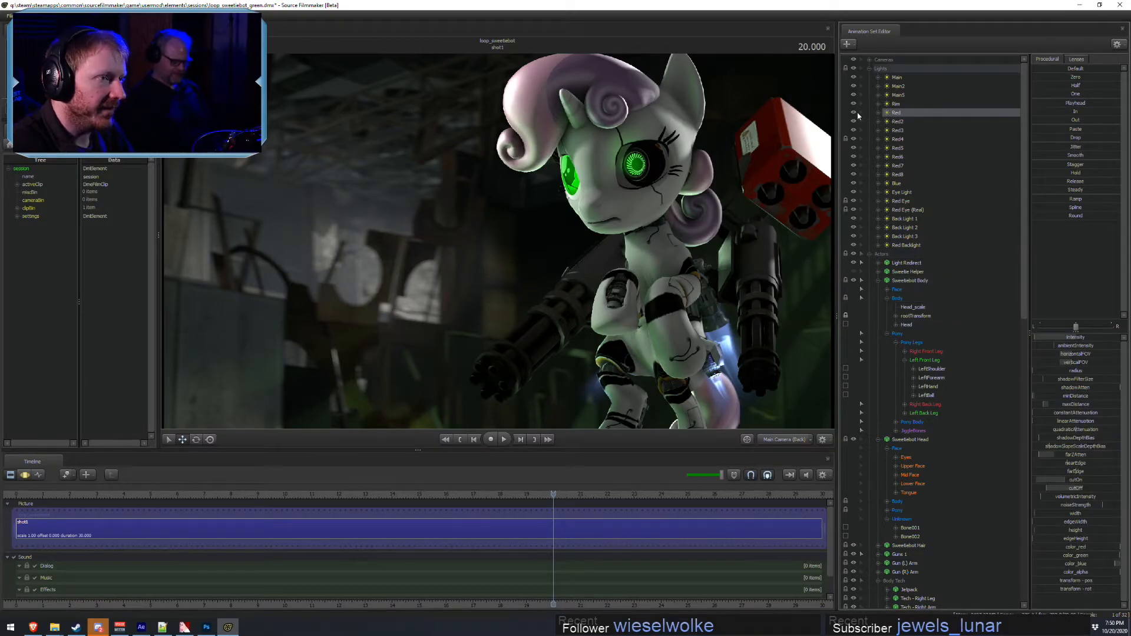
left_click_drag(910, 87, 490, 119)
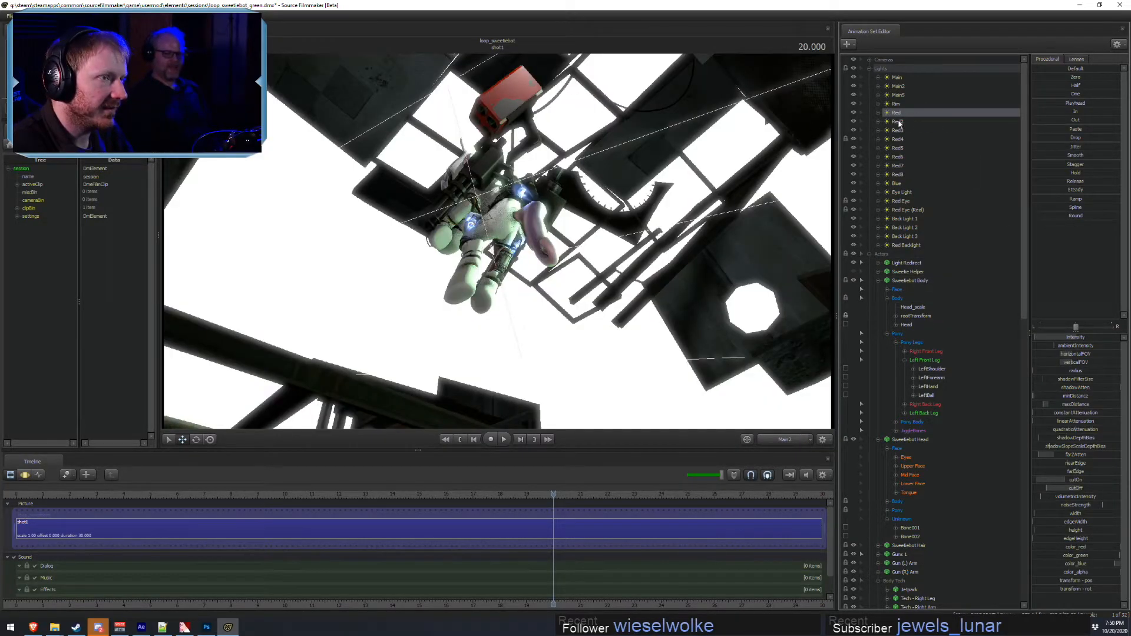
left_click_drag(898, 121, 827, 189)
left_click_drag(906, 129, 665, 137)
left_click_drag(897, 139, 602, 154)
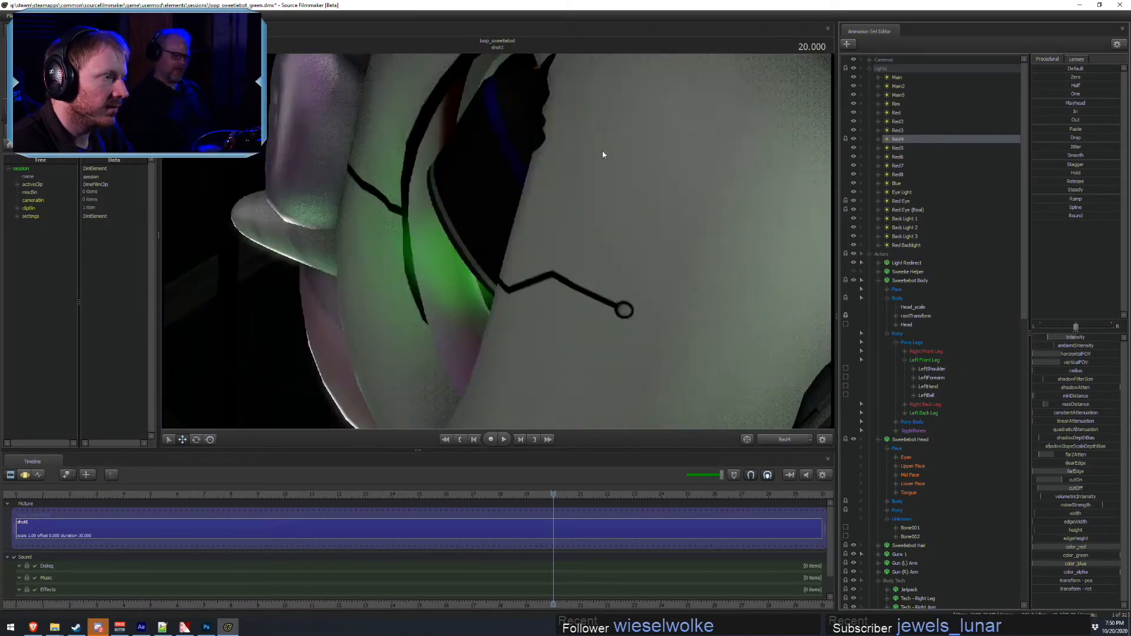
left_click_drag(908, 151, 618, 200)
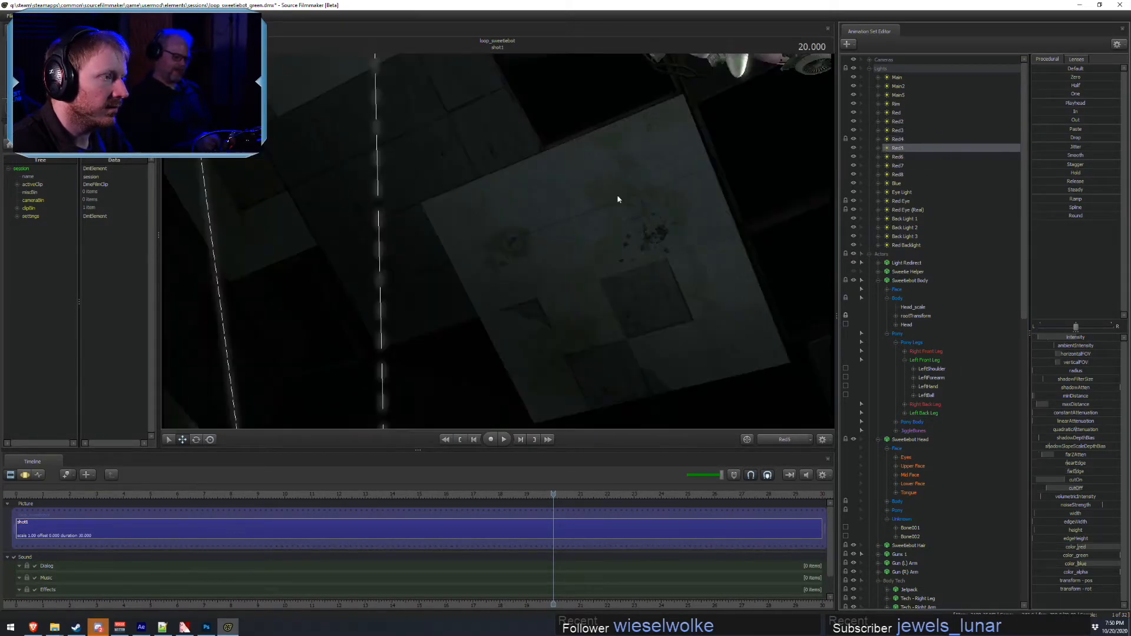
- Move the Red5 light backwards over the whole shot in the Motion Editor, then return to the Main Camera (Back) view
left_click(571, 189)
left_click(560, 323)
key("F3")
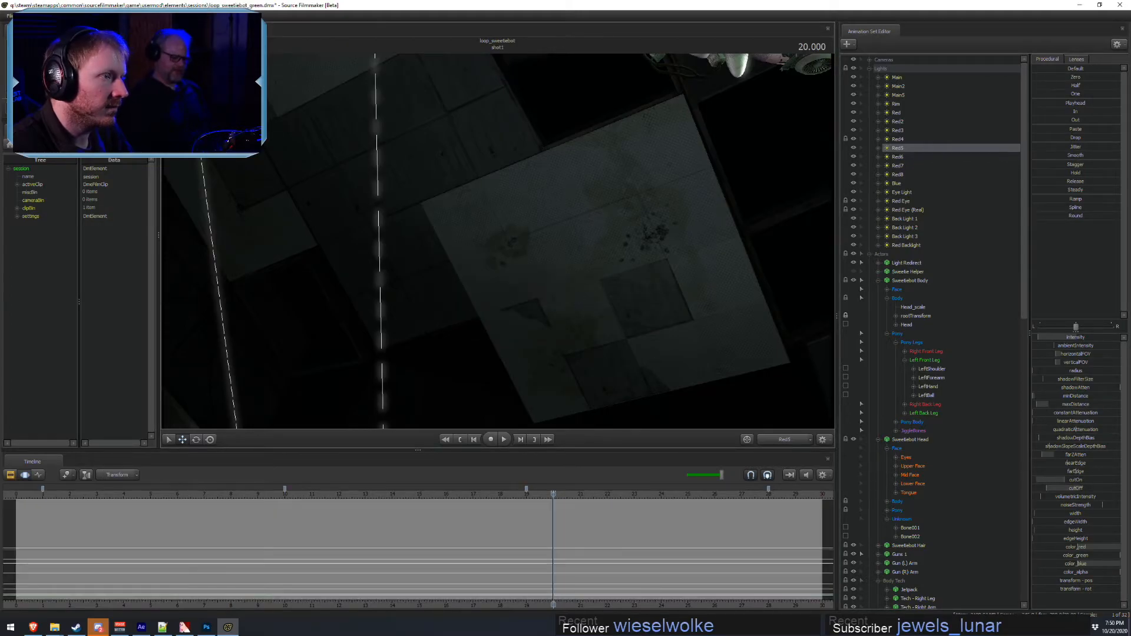
left_click(549, 592)
key("ctrl+a")
key("s")
left_click_drag(567, 228, 567, 229)
key("s")
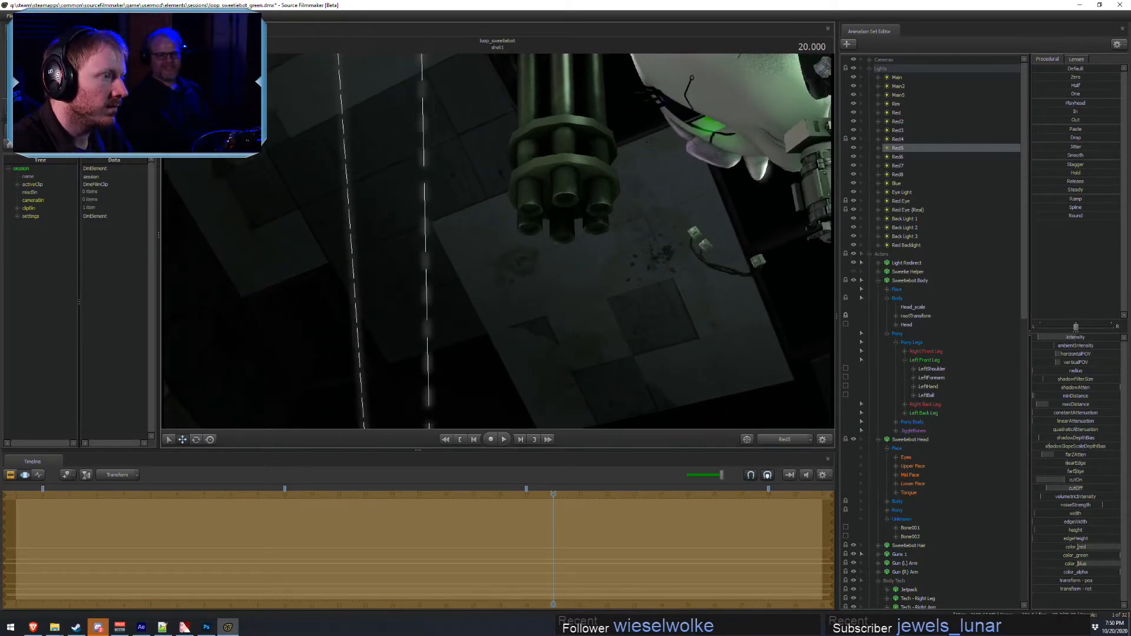
left_click(781, 439)
key("F3")
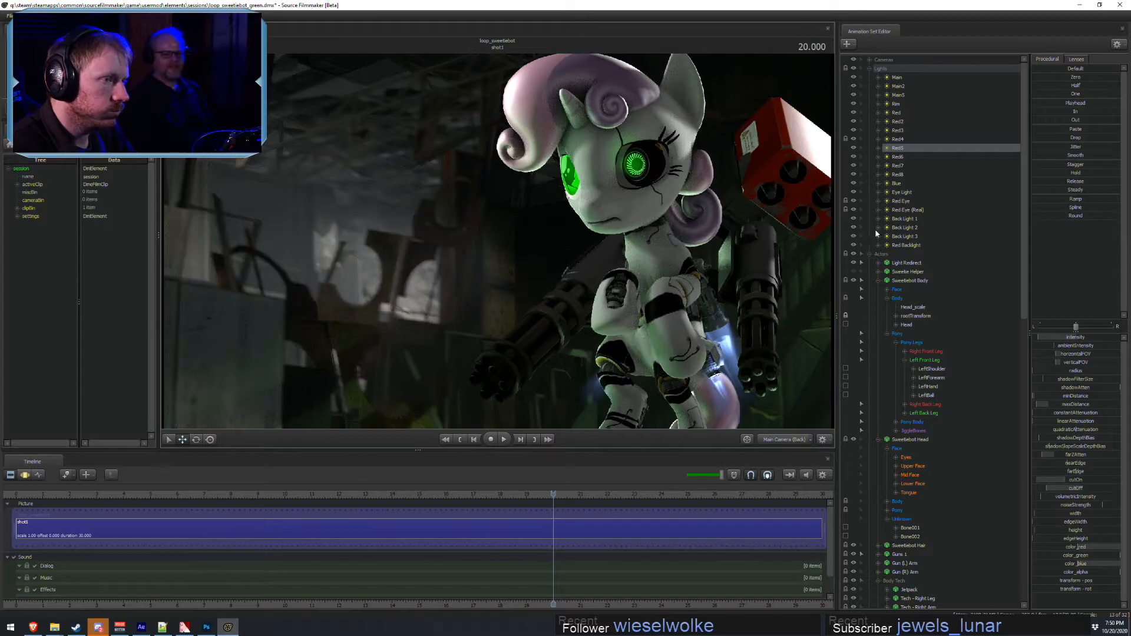
- Look through the Red6 light to check its aim on the scene
left_click(954, 157)
key("F3")
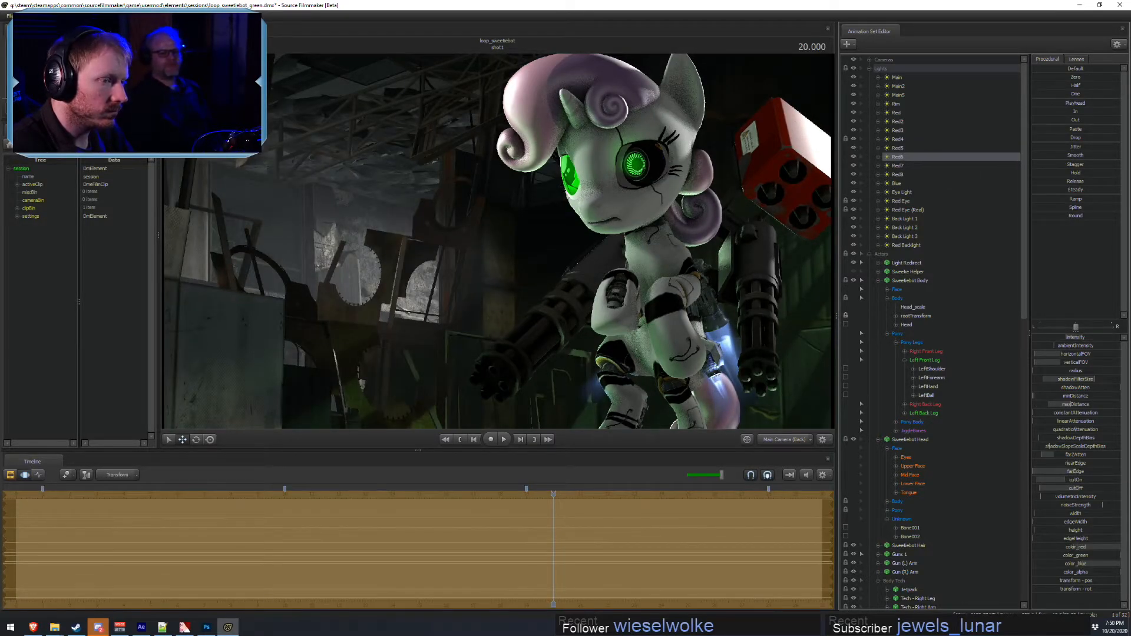
left_click_drag(913, 157, 807, 158)
- Adjust the Red5 light's intensity slightly over the whole shot while viewing through Main Camera (Back)
left_click(903, 148)
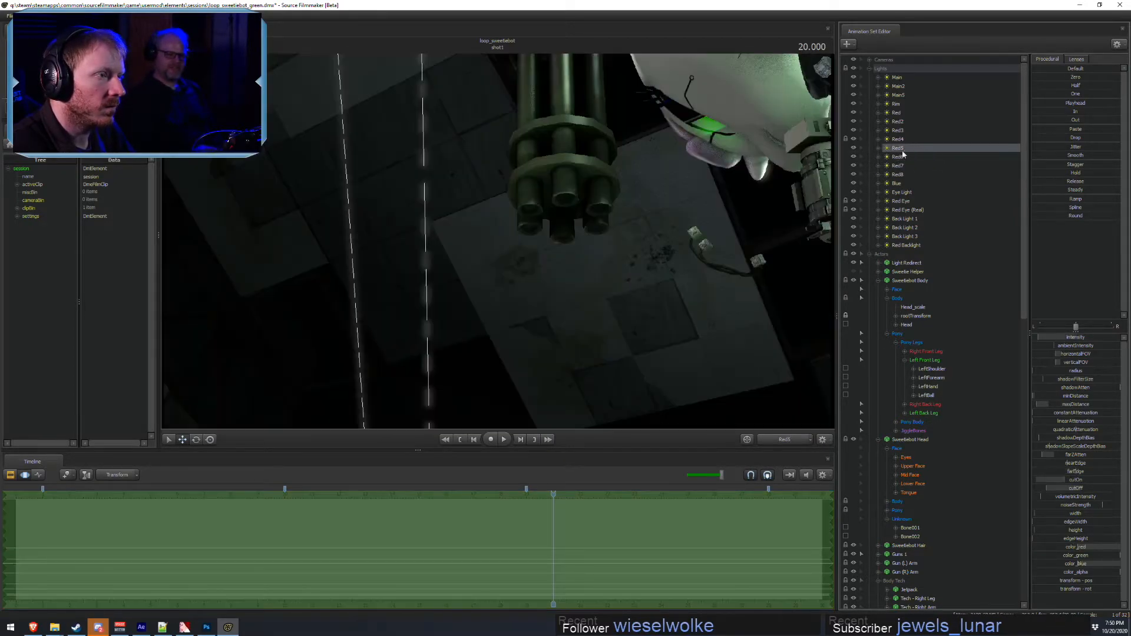
left_click(786, 439)
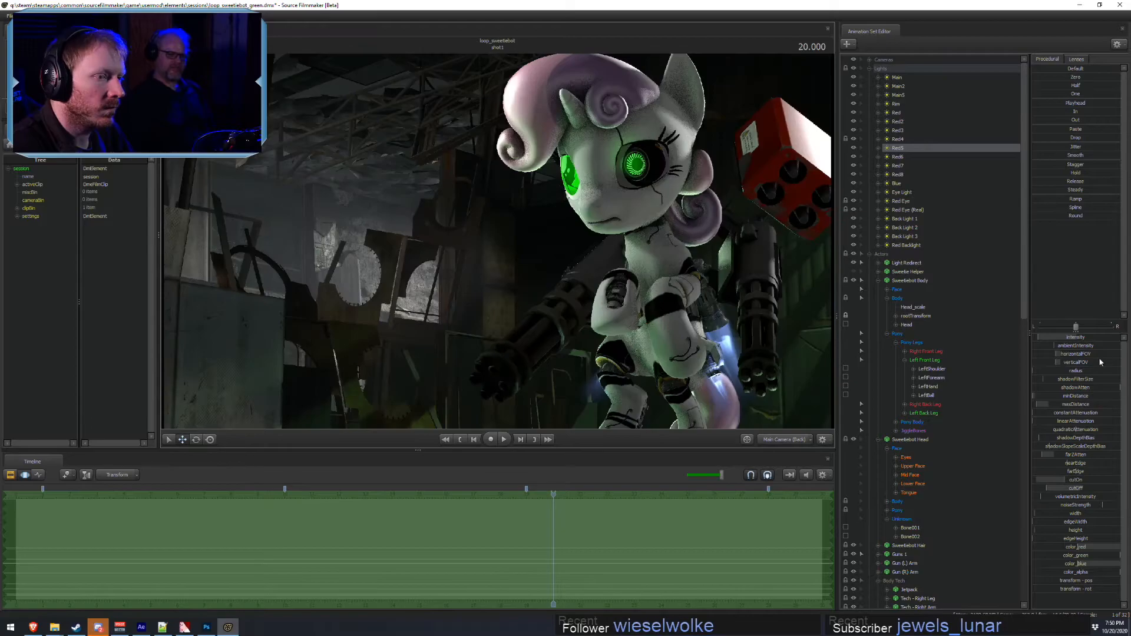
left_click_drag(1069, 338, 1065, 338)
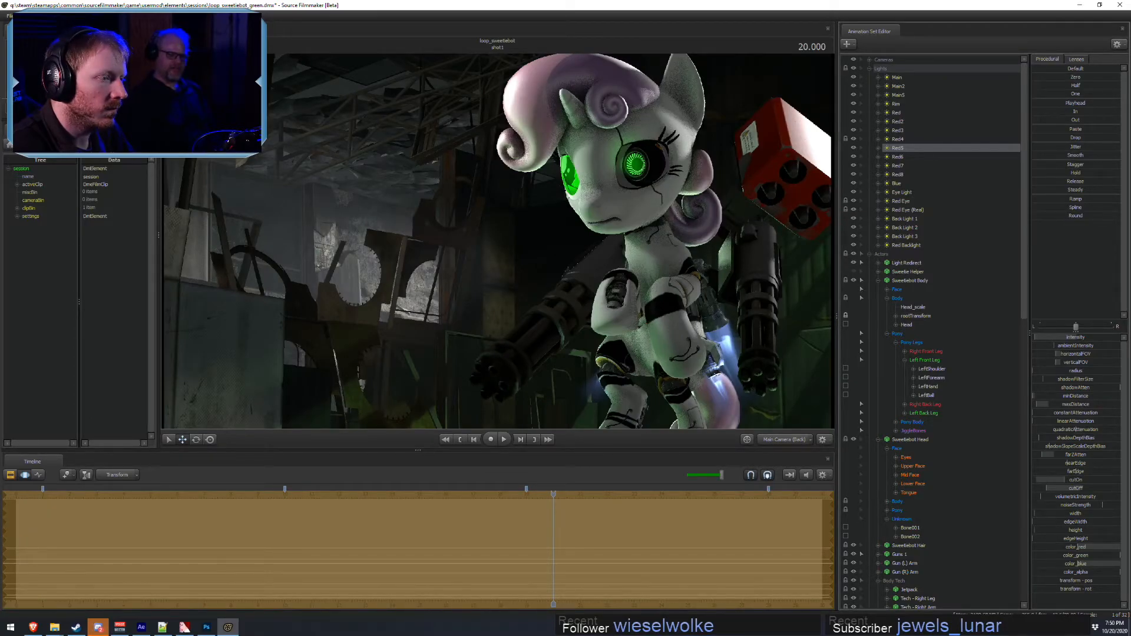
key("F2")
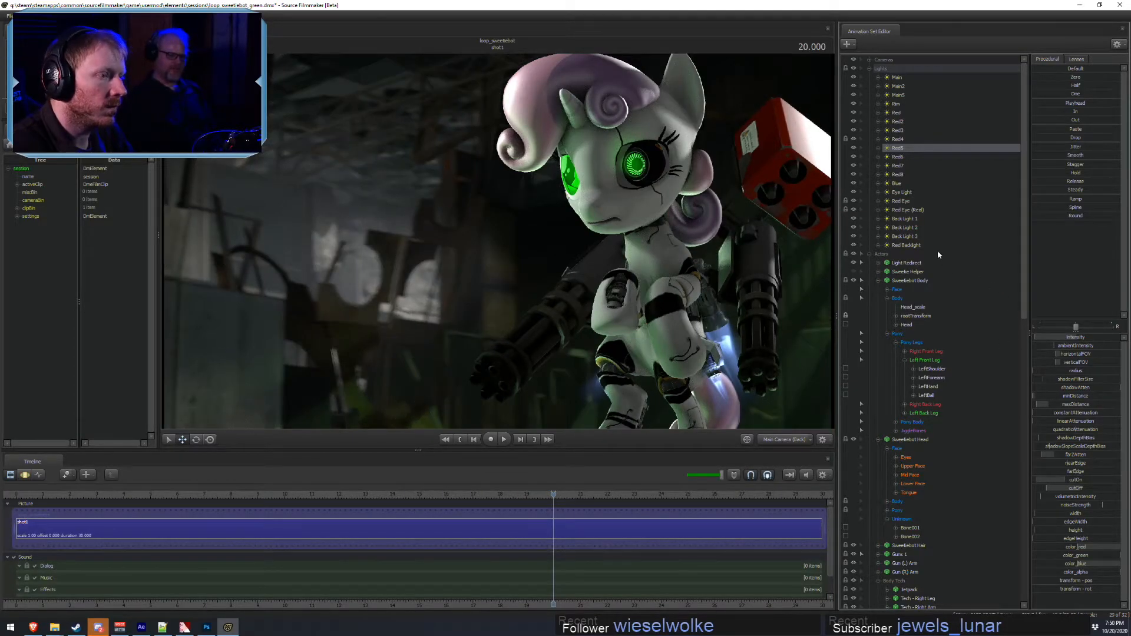
left_click(899, 156)
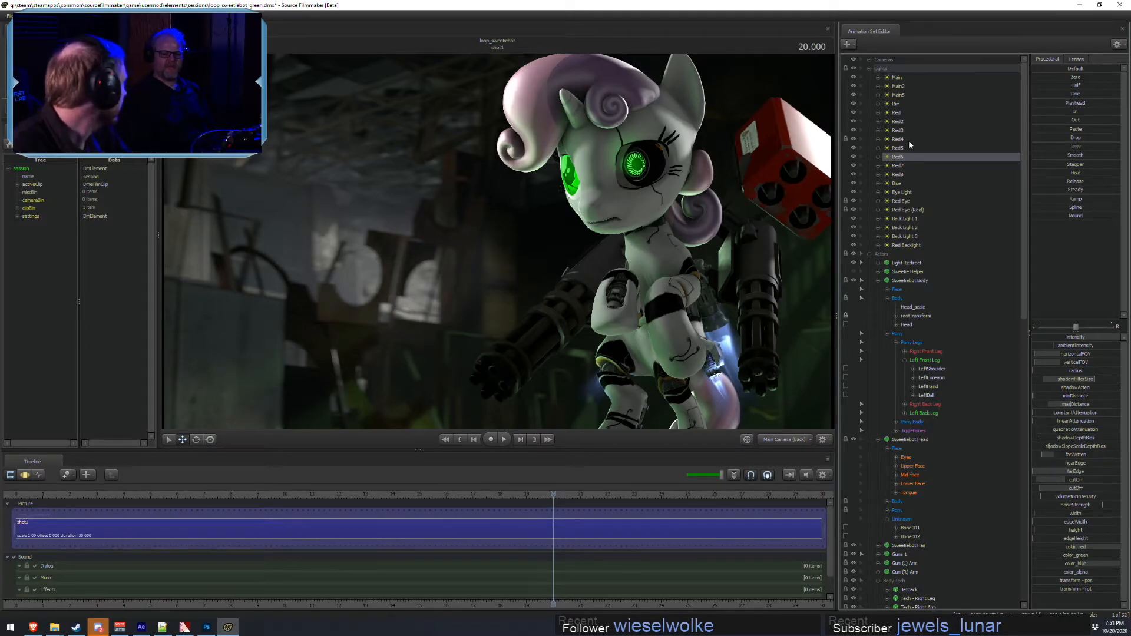
key("F3")
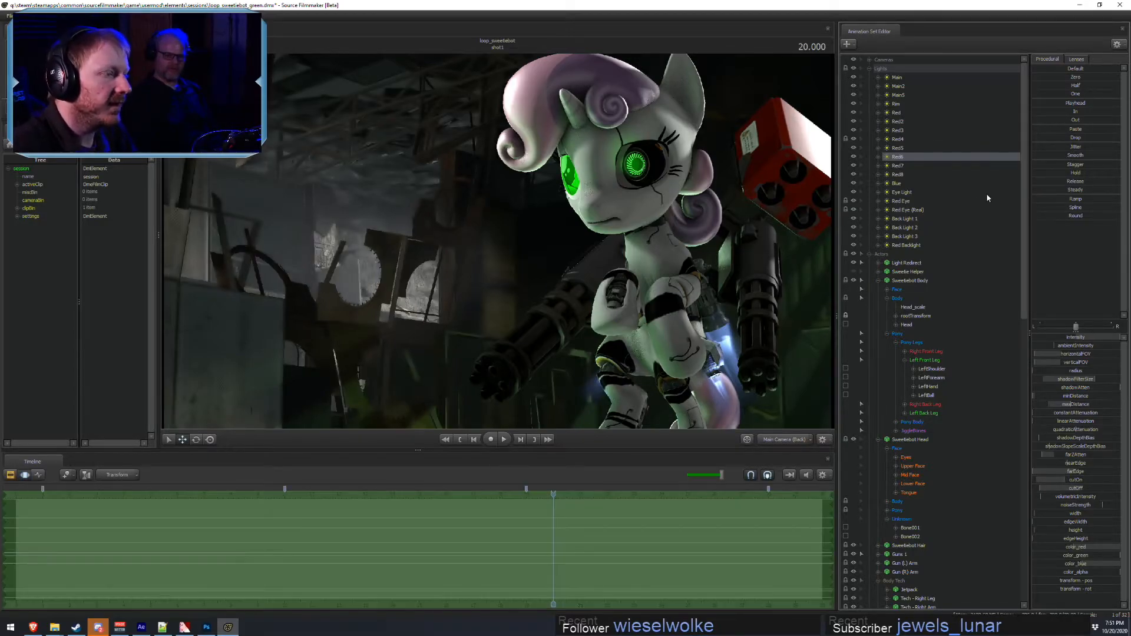
key("F2")
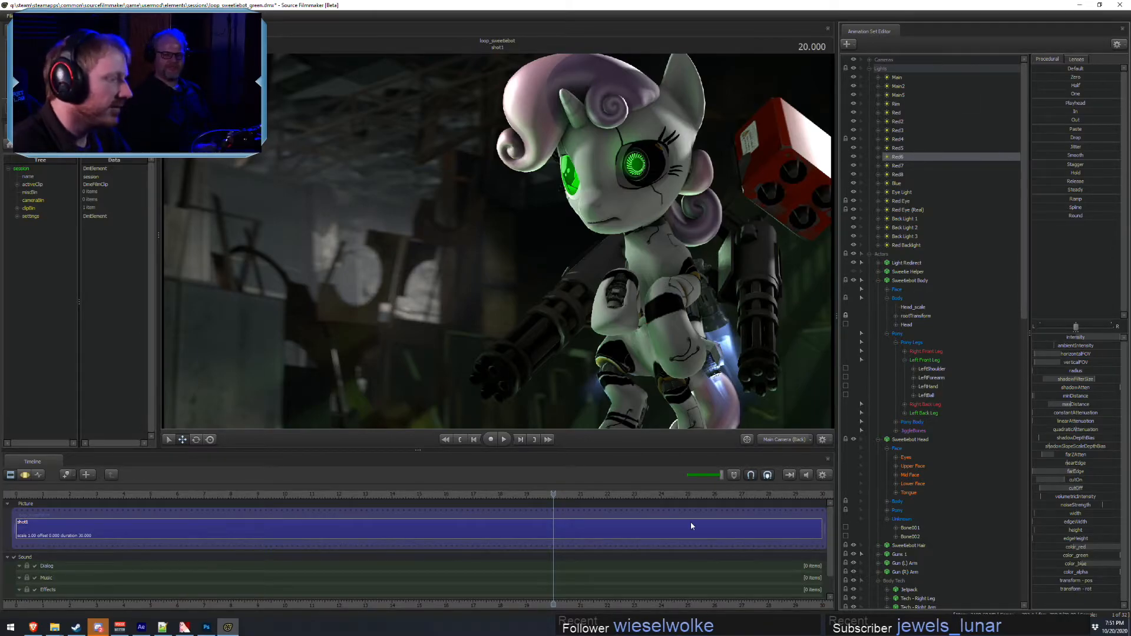
- Switch to File Explorer, go to the Videos folder on the Main (Q:) drive and play Austraeoh.mp4
left_click(56, 626)
left_click(118, 607)
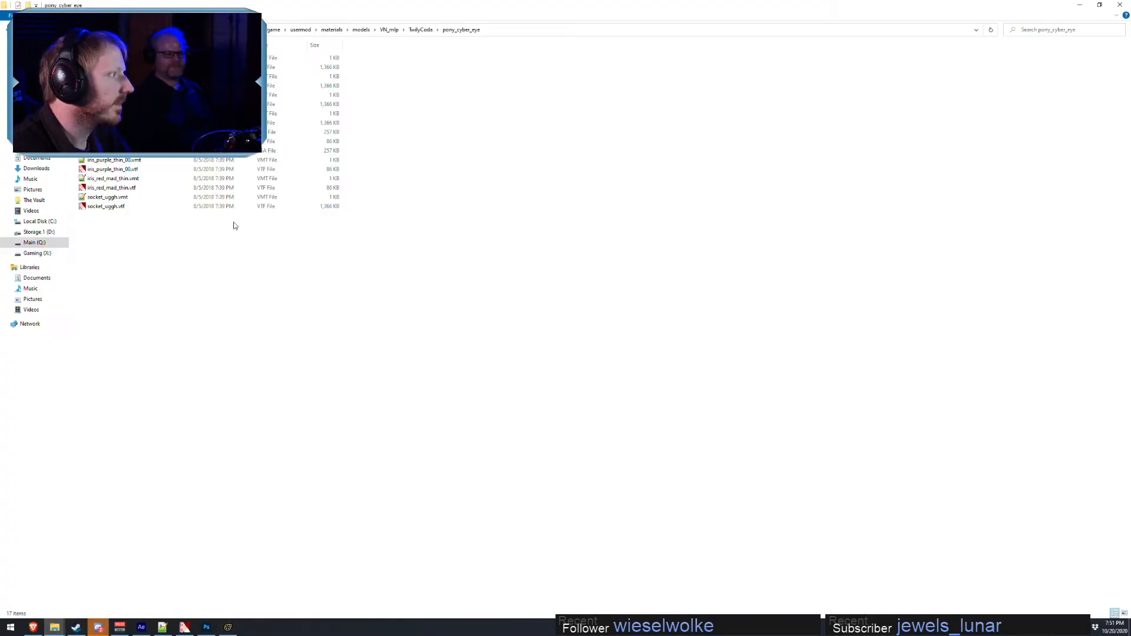
left_click(59, 243)
double_click(118, 188)
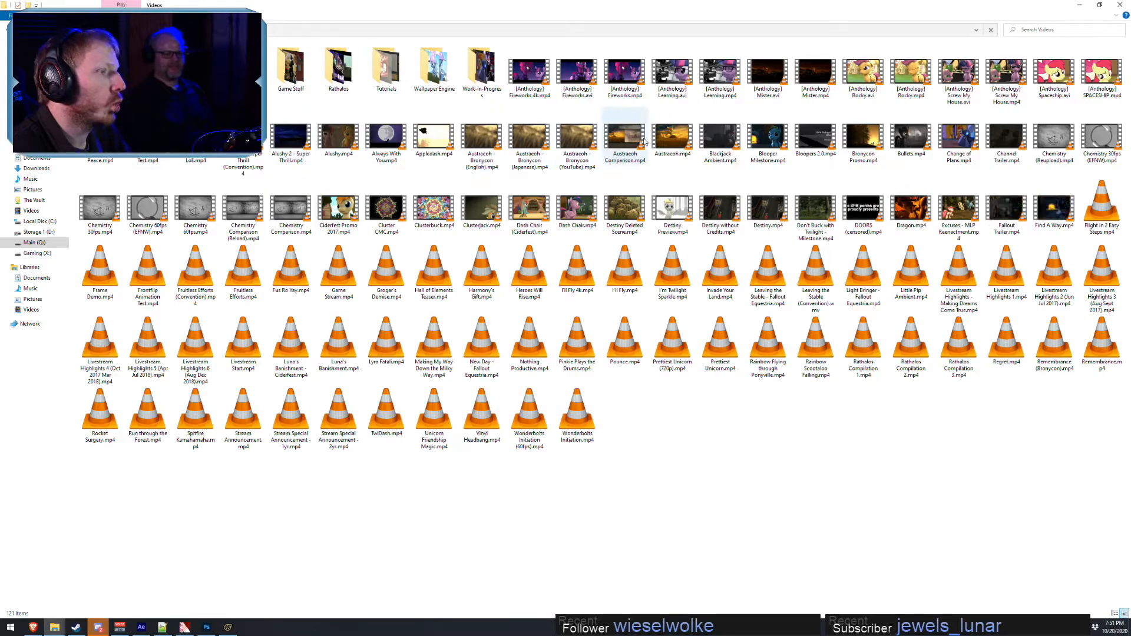
double_click(665, 141)
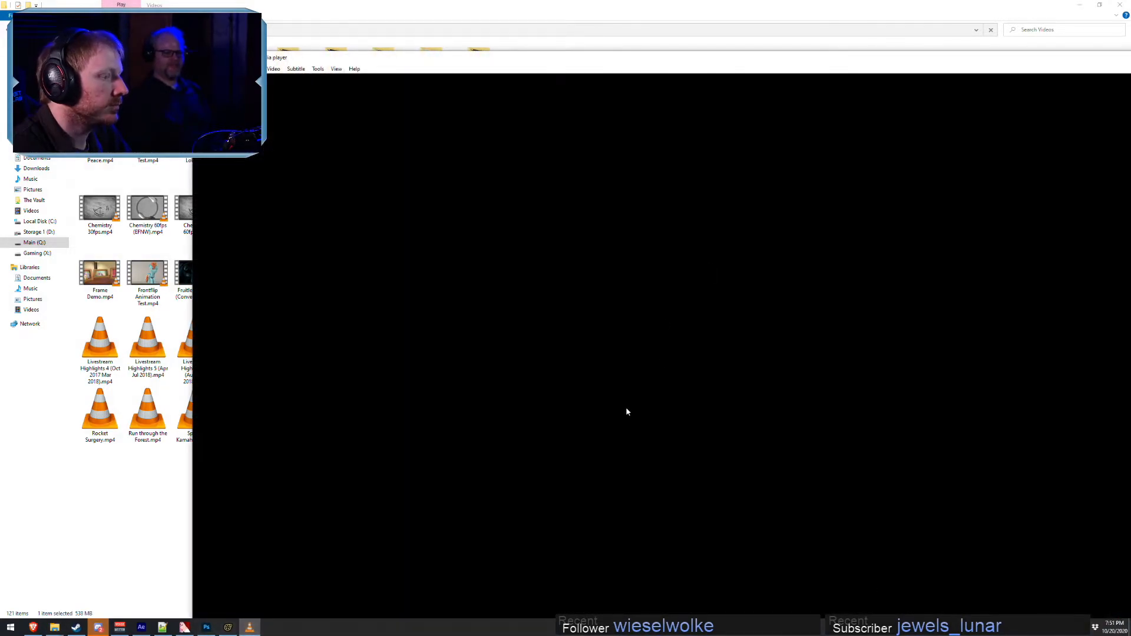
- Pause Austraeoh.mp4 in a maximized VLC window, scrub through its scenes, and return to Source Filmmaker
key("space")
left_click_drag(731, 59, 643, 0)
left_click_drag(257, 588, 748, 606)
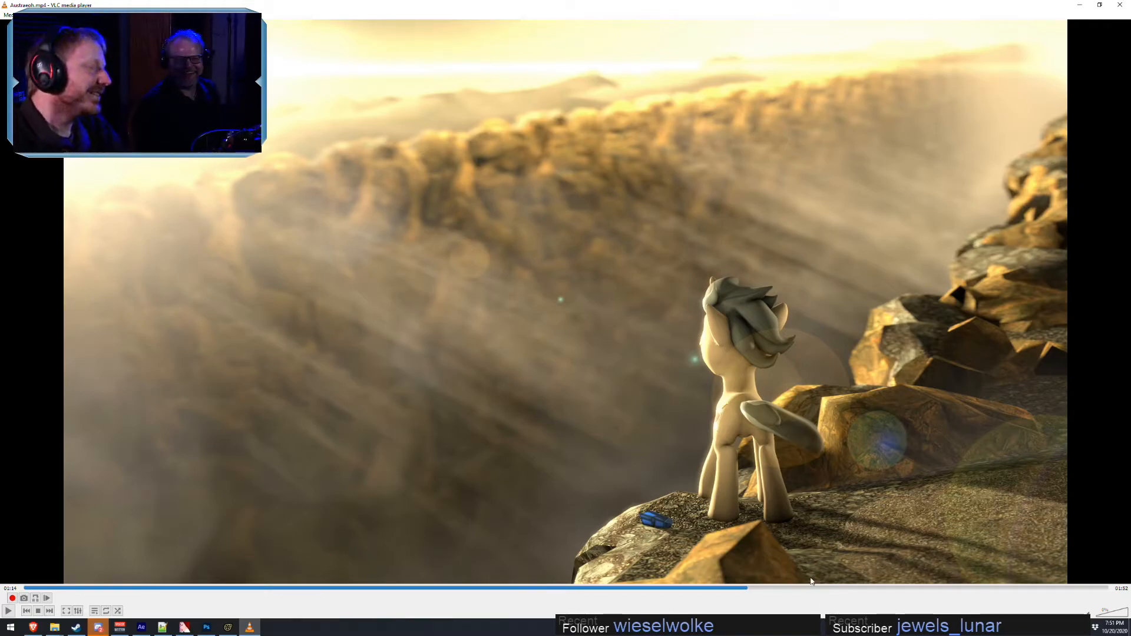
left_click_drag(36, 588, 526, 635)
left_click_drag(526, 587, 687, 587)
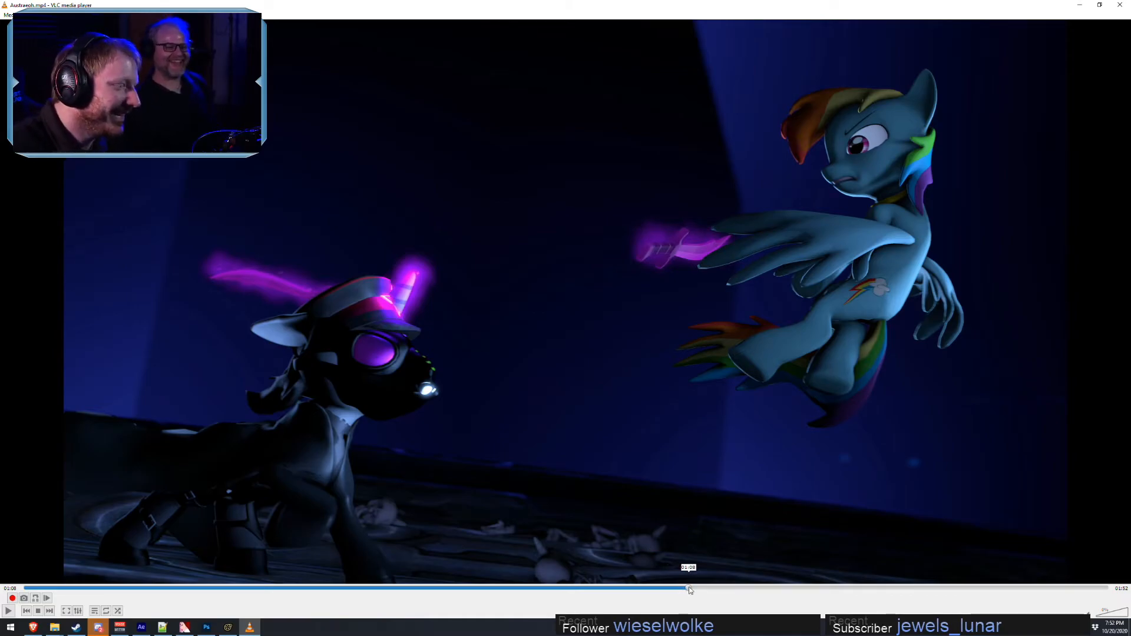
left_click_drag(689, 588, 737, 589)
left_click(736, 589)
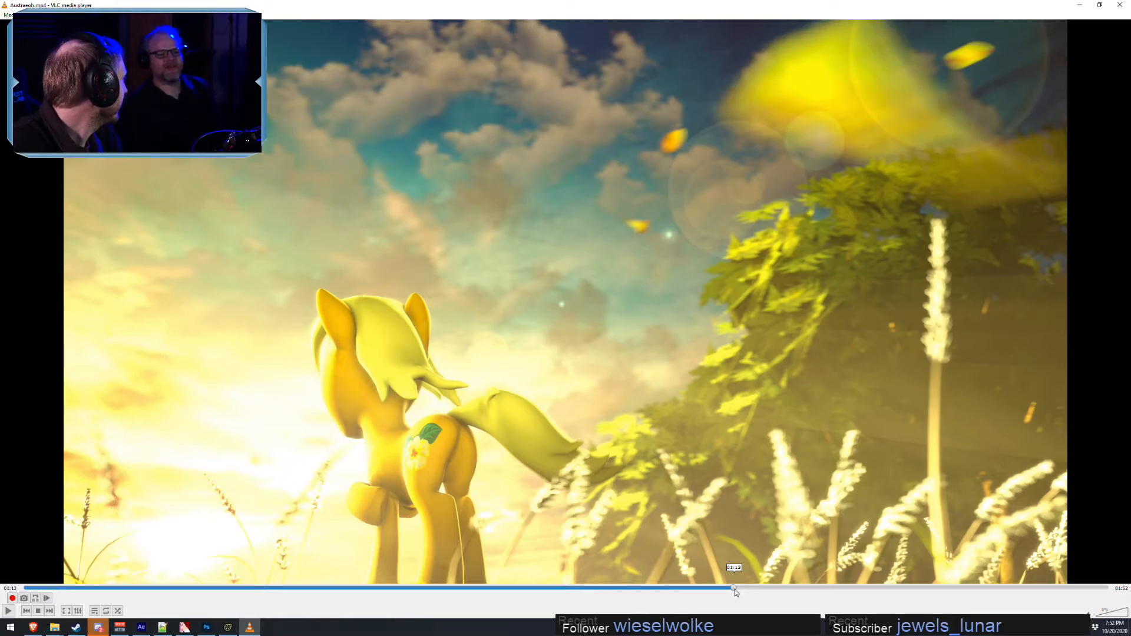
left_click_drag(735, 589, 1006, 578)
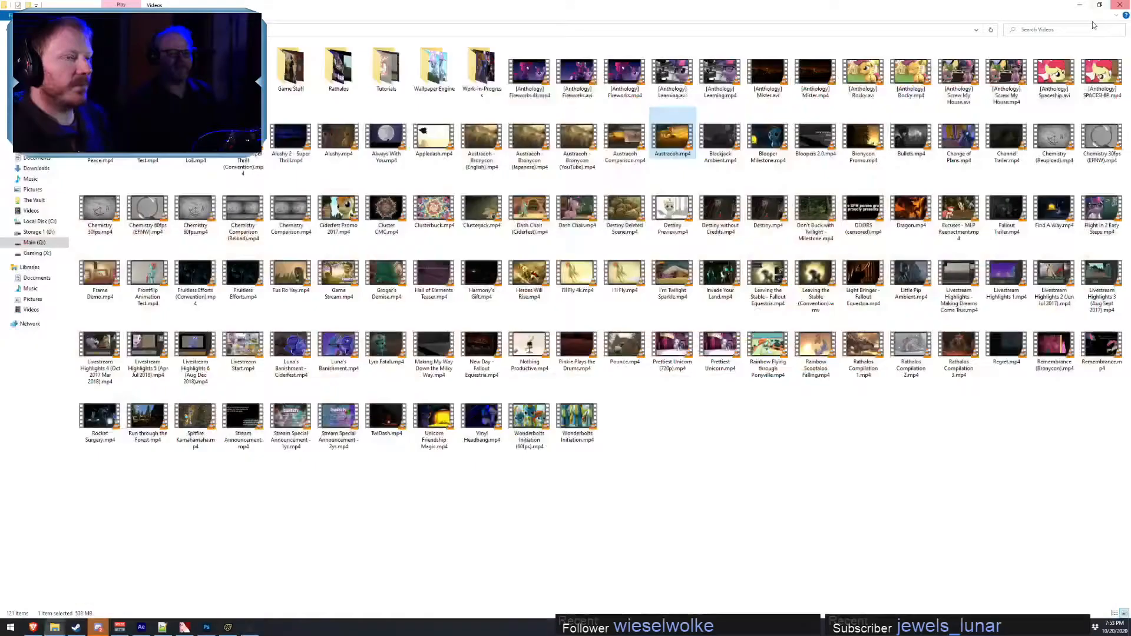
left_click(1120, 5)
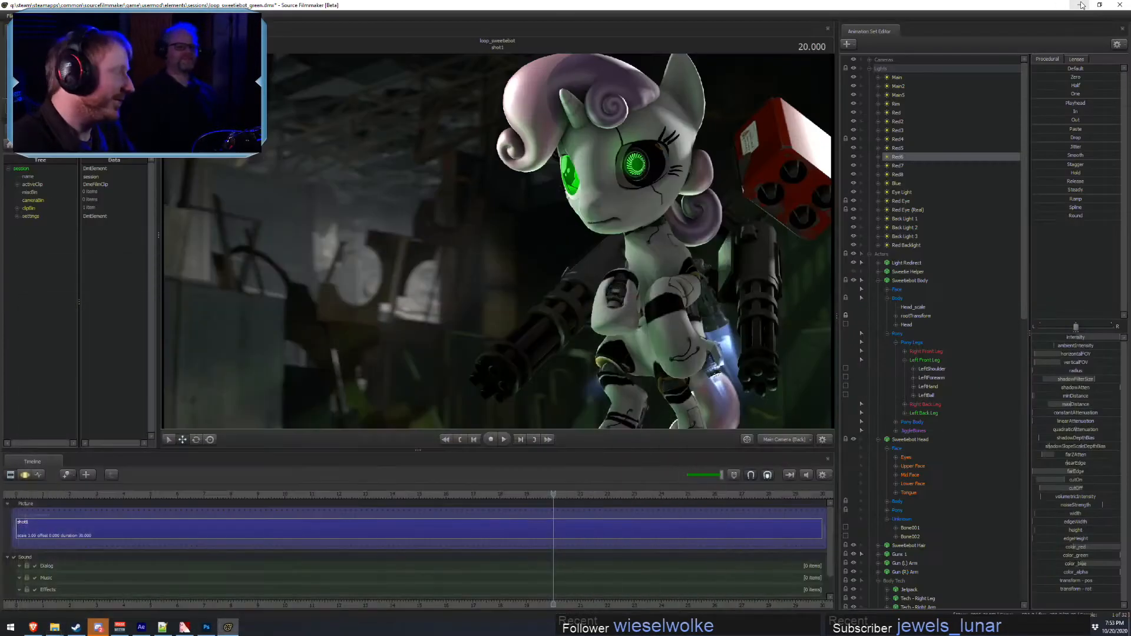
left_click(1080, 4)
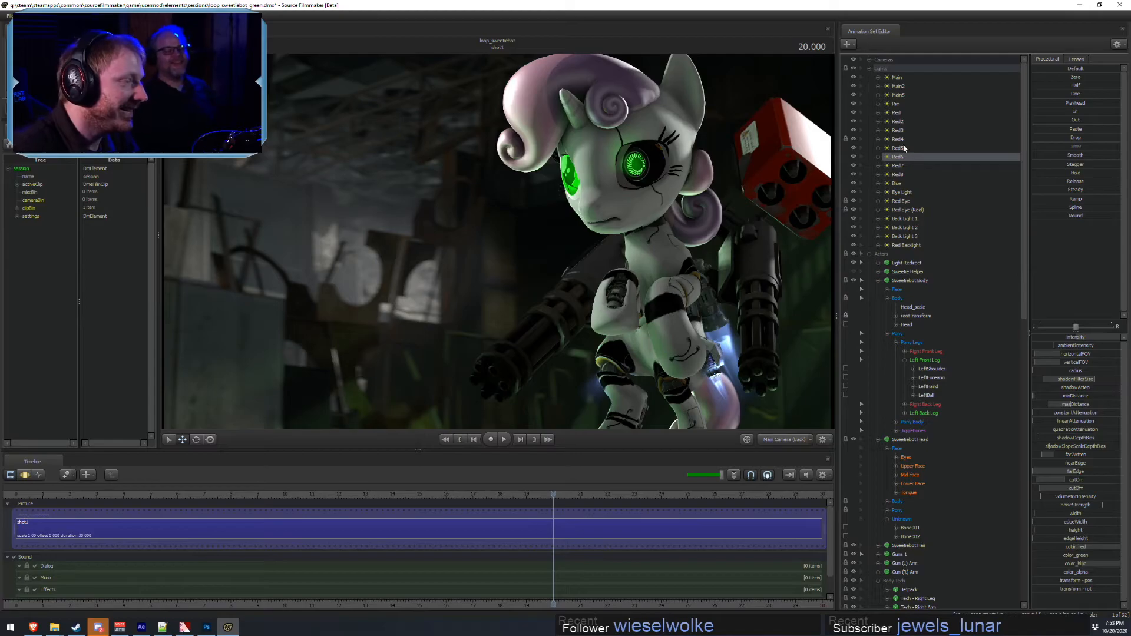
- Move the playhead to 25.400 and collapse the expanded groups in the Actors part of the animation set list
left_click(546, 494)
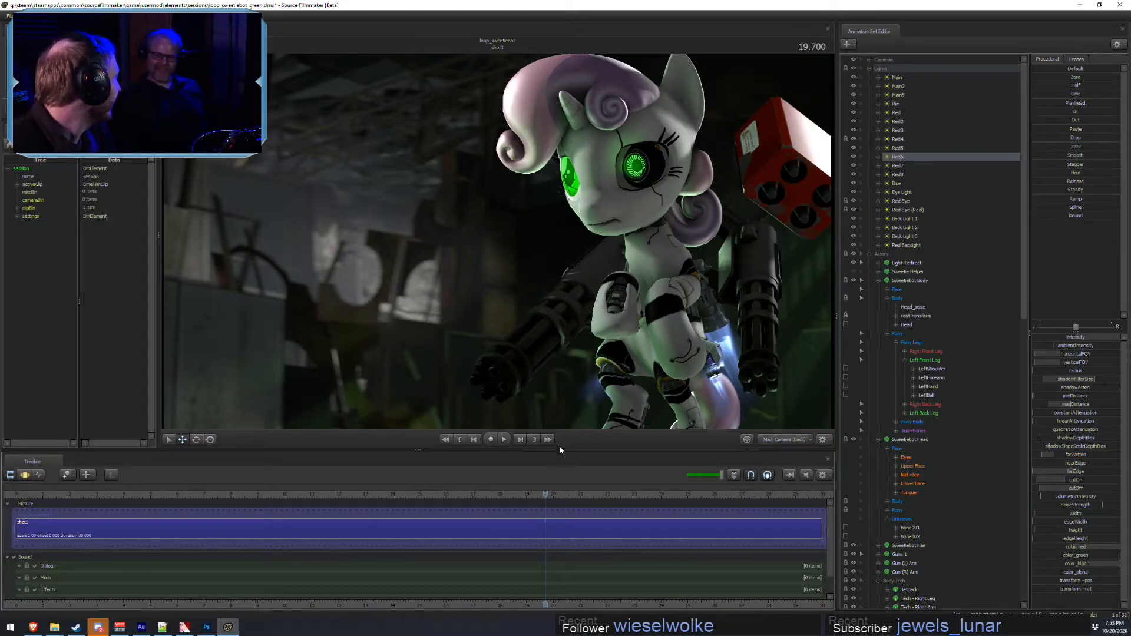
left_click_drag(552, 497, 698, 517)
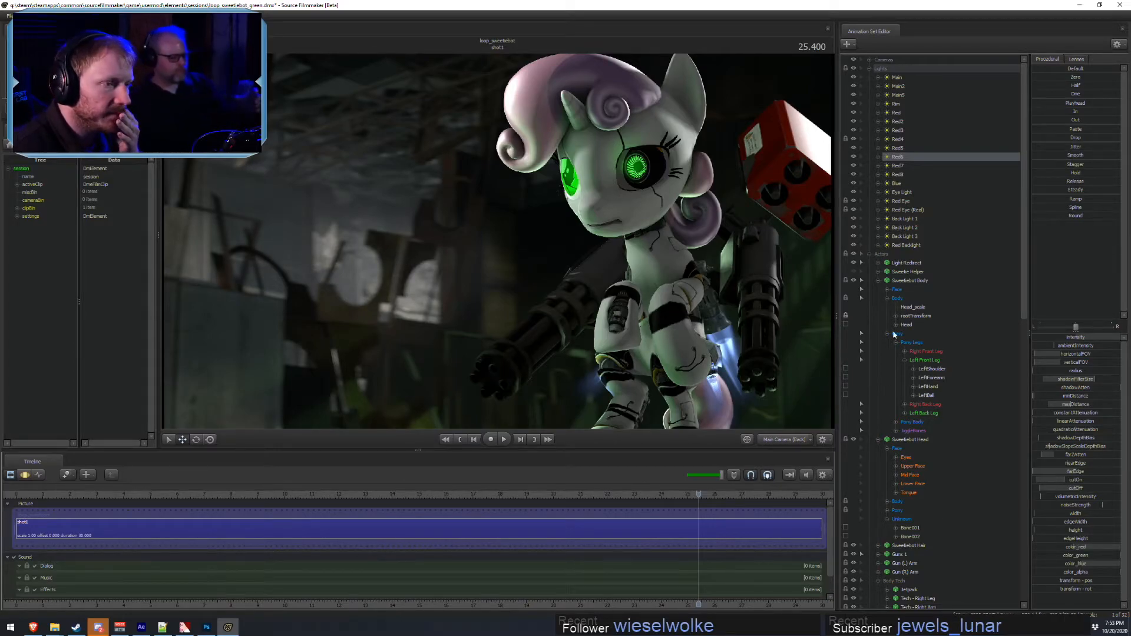
left_click(877, 281)
left_click(878, 289)
left_click(878, 332)
left_click(889, 308)
left_click(879, 386)
left_click(869, 369)
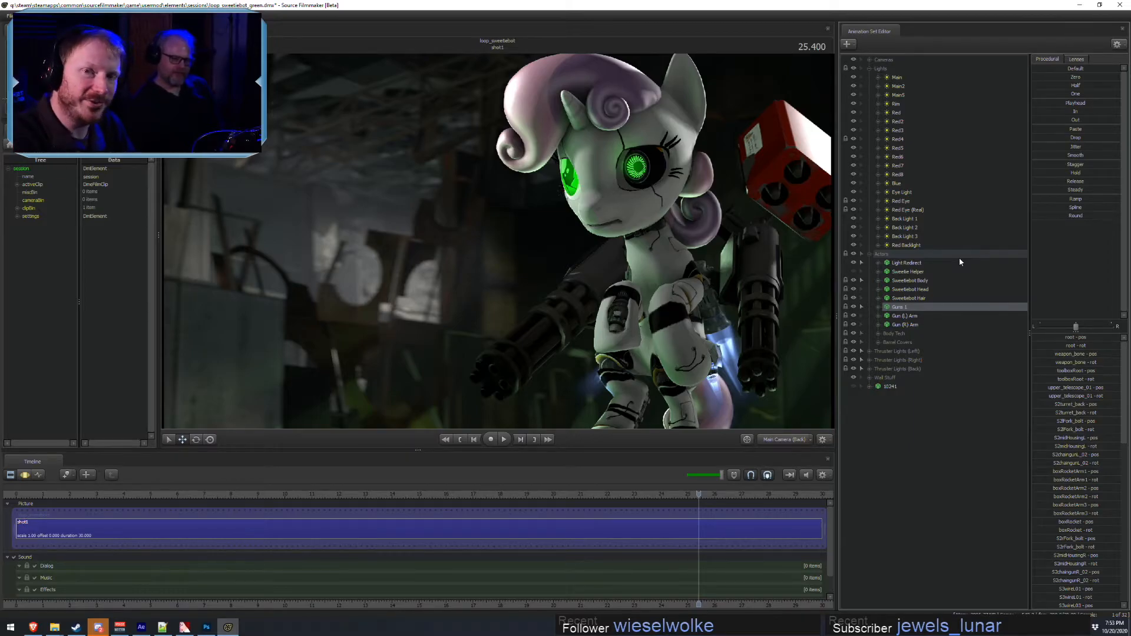
- Show the Guns 1 animation set's model in the Element Viewer
right_click(893, 307)
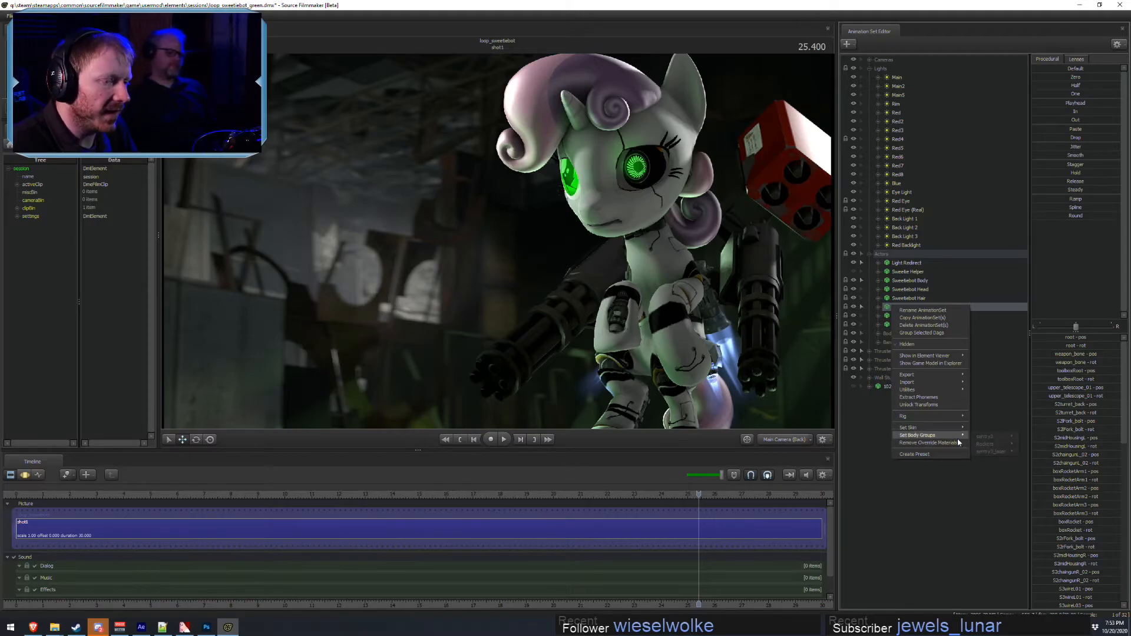
mouse_move(937, 357)
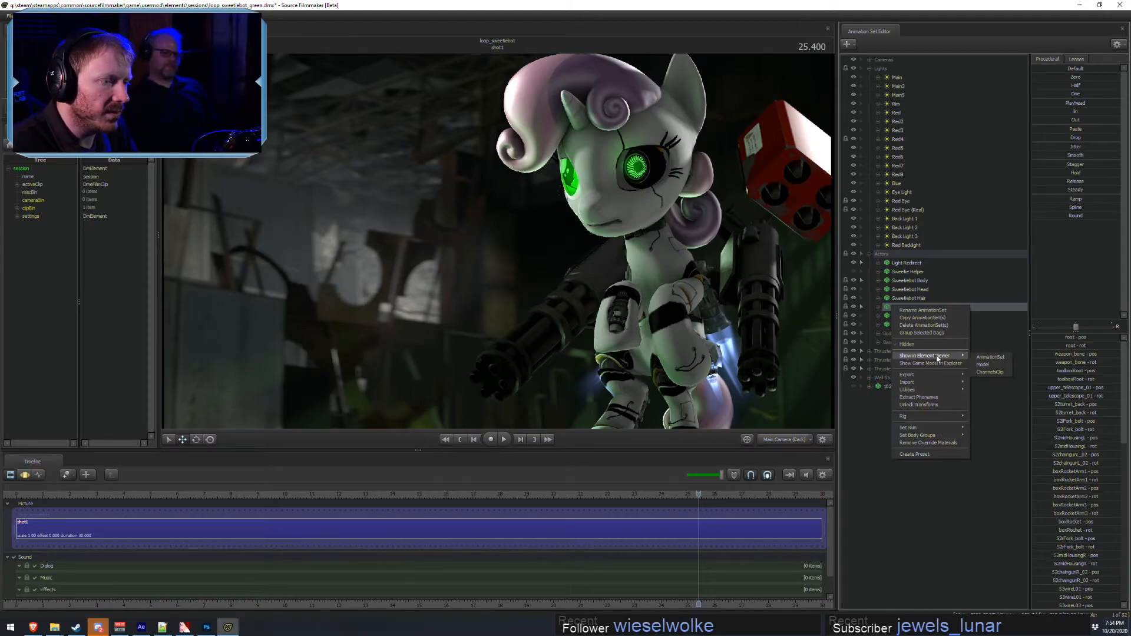
left_click(983, 365)
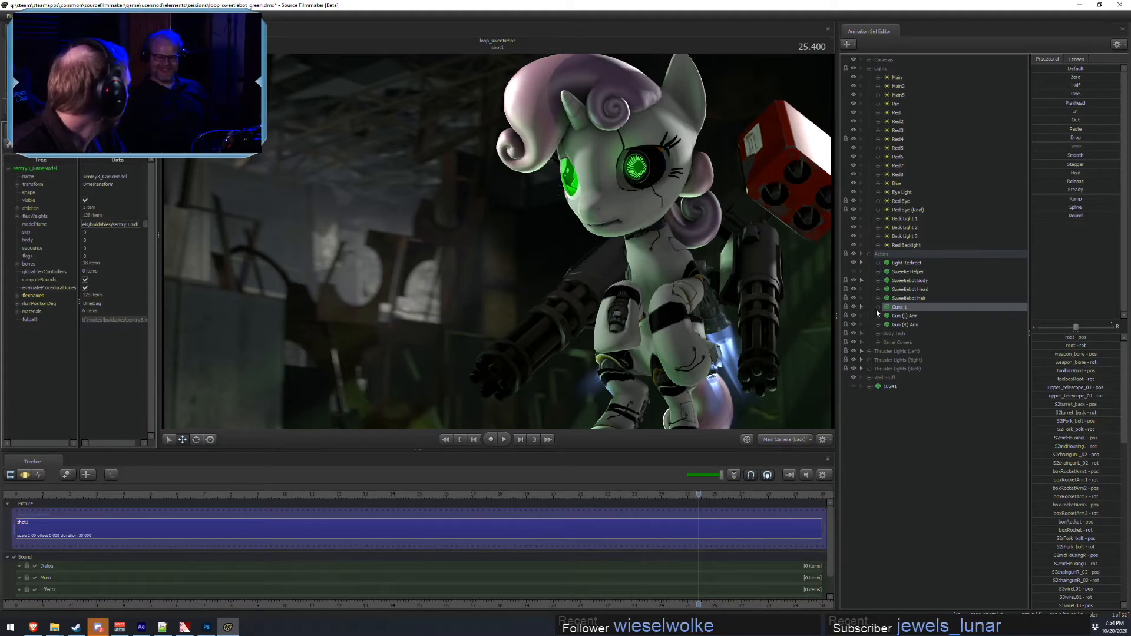
- Reopen Austraeoh.mp4 from File Explorer, pause it, scrub to the credits, then close it and return to Source Filmmaker
mouse_move(54, 627)
left_click(130, 593)
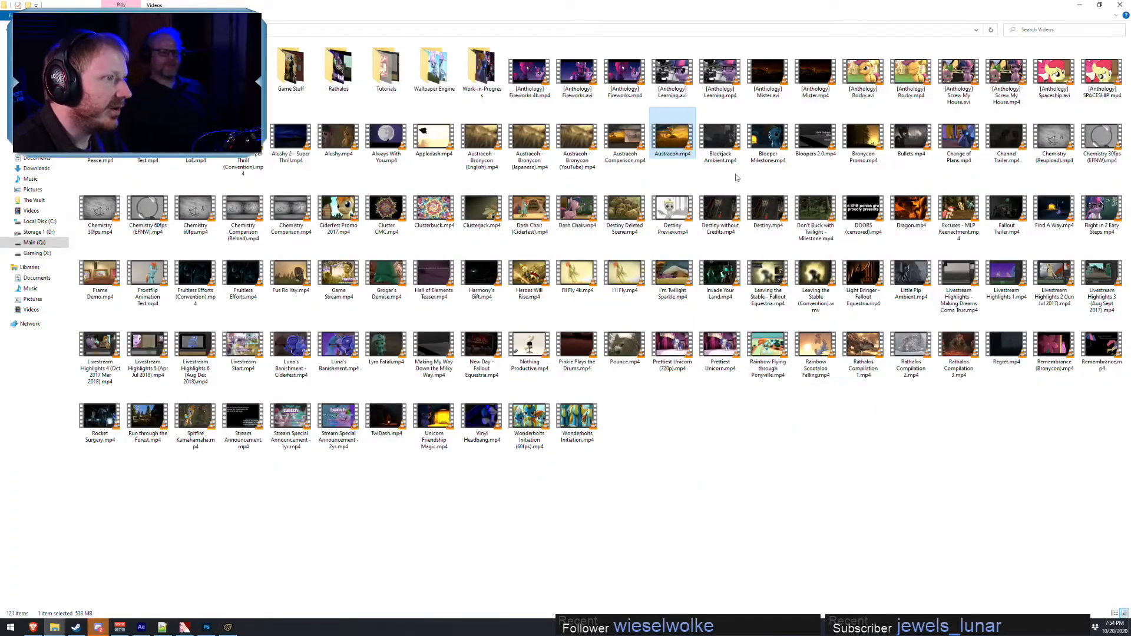
double_click(673, 136)
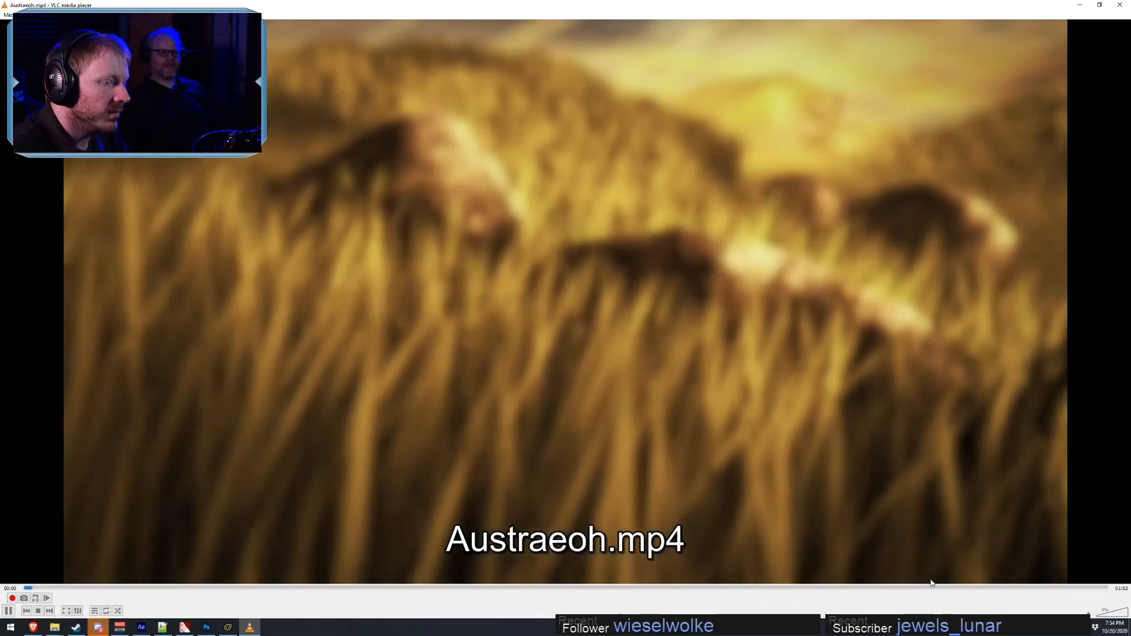
key("space")
left_click_drag(935, 588, 980, 590)
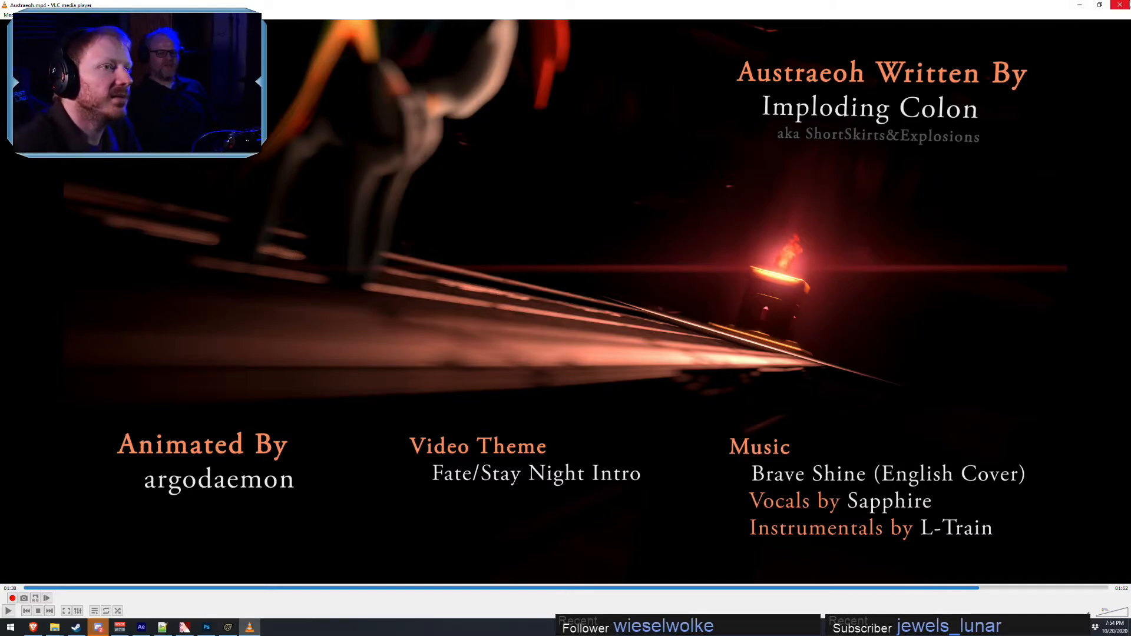
left_click(1120, 4)
left_click(1084, 5)
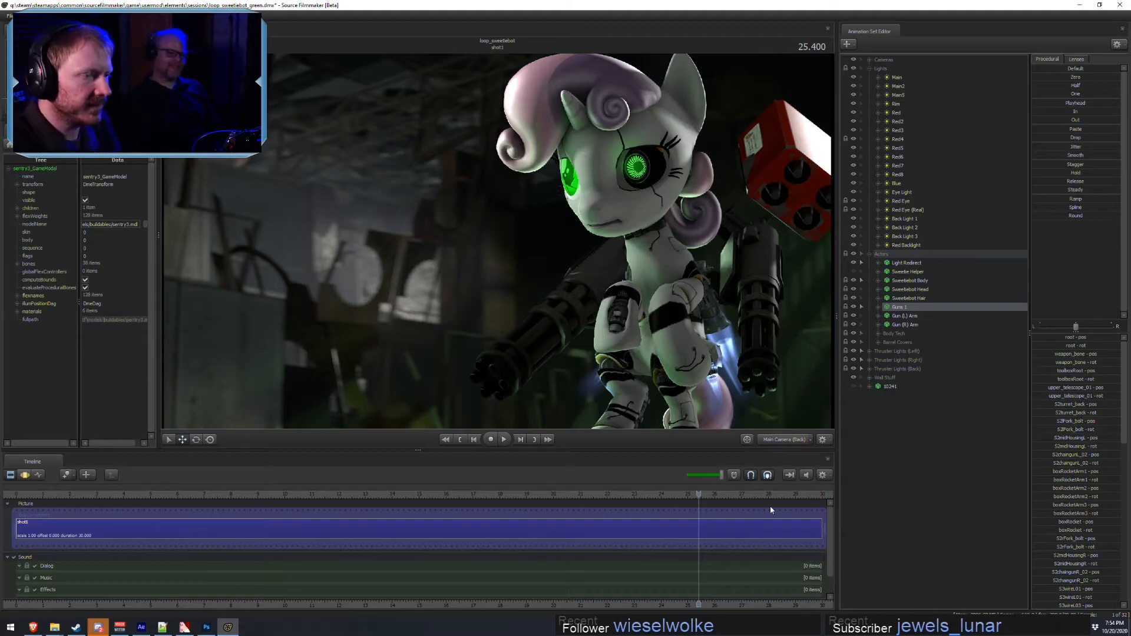
- Bring up the Guns 1 model's properties in the Element Viewer again
right_click(904, 310)
mouse_move(956, 360)
left_click(995, 369)
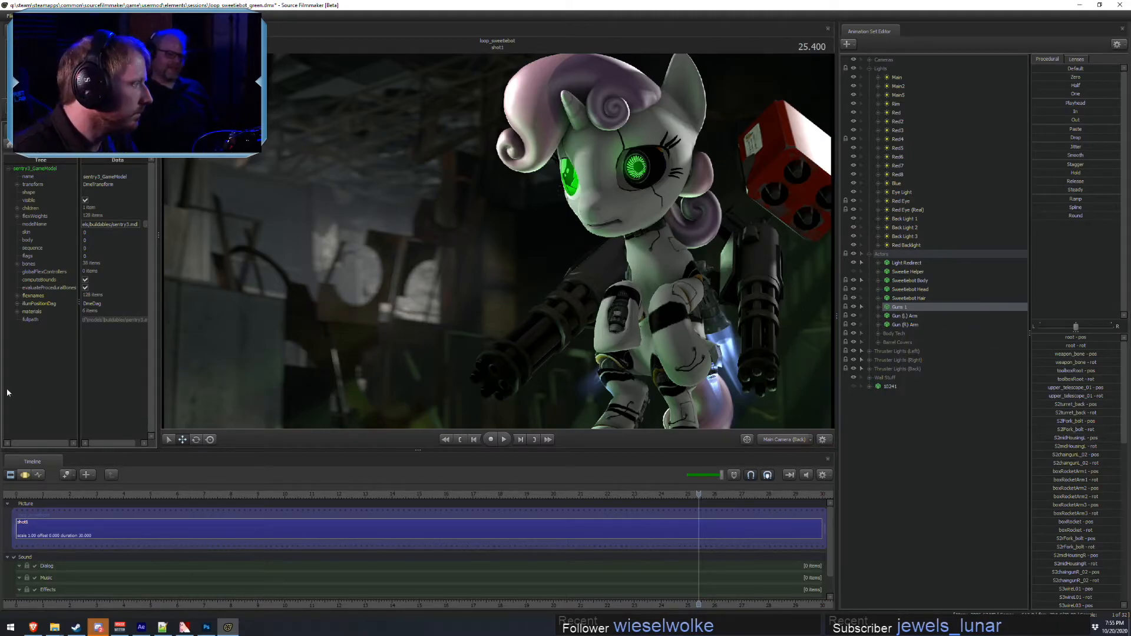
- Expand the gun model's materials and the sentry3 material in the Element Viewer and select its $basetexture path
left_click(18, 311)
left_click(26, 319)
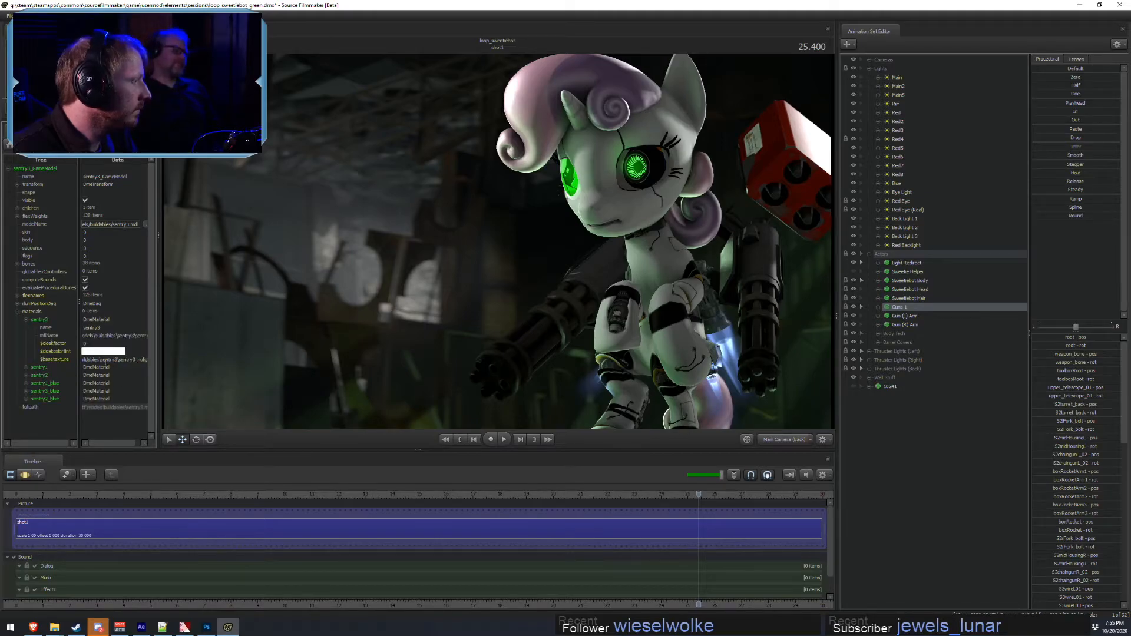
left_click(106, 360)
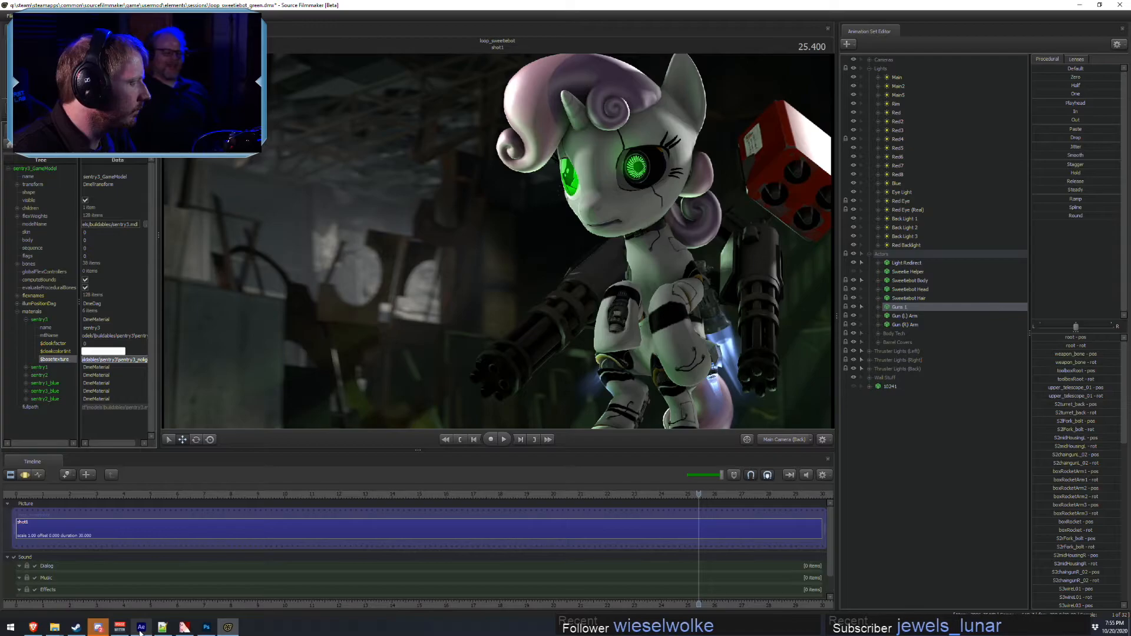
- Switch to Photoshop, bring up the sentry texture document and make a rectangular selection around the bright red rocket box parts
left_click(206, 628)
left_click(176, 31)
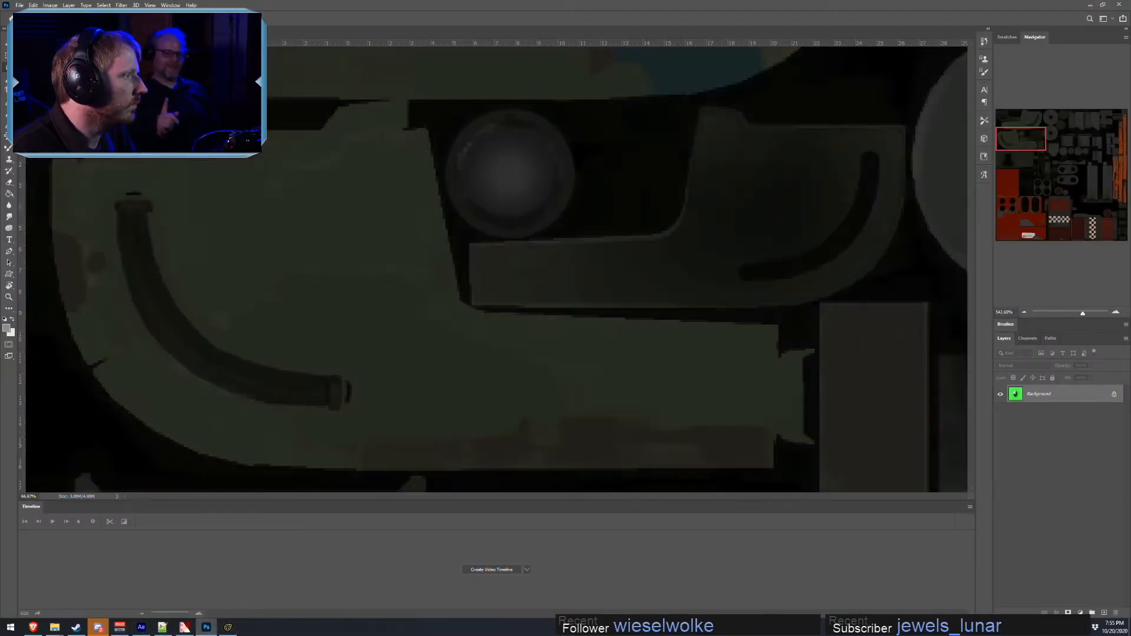
scroll(575, 284, "down", 1)
scroll(678, 260, "down", 5, "alt")
scroll(681, 263, "down", 2, "alt")
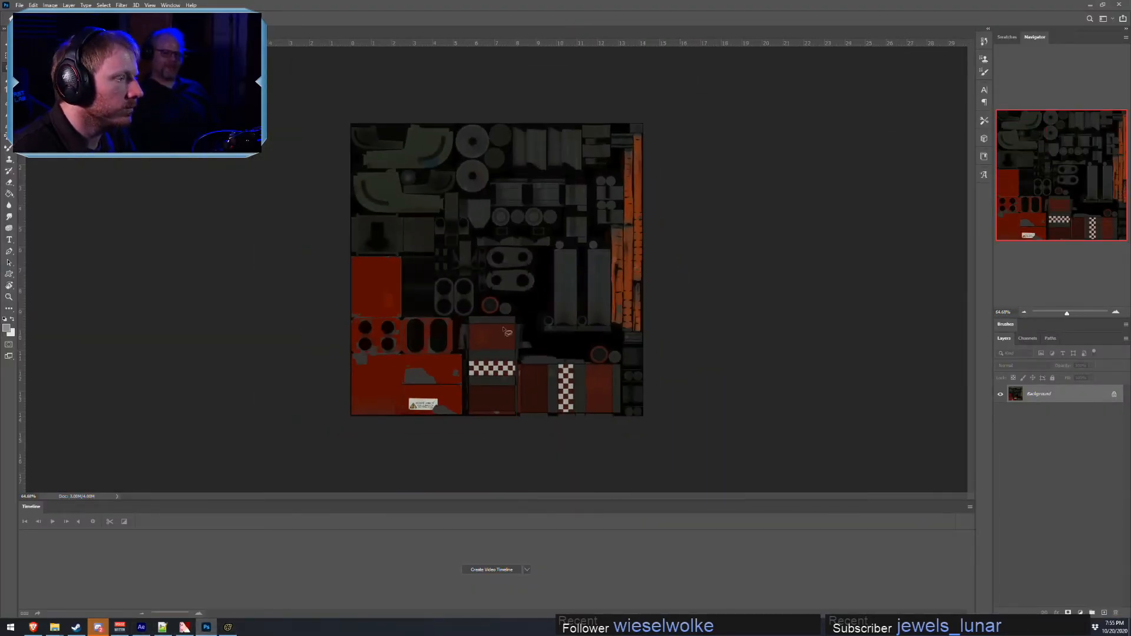
scroll(345, 374, "up", 4, "alt")
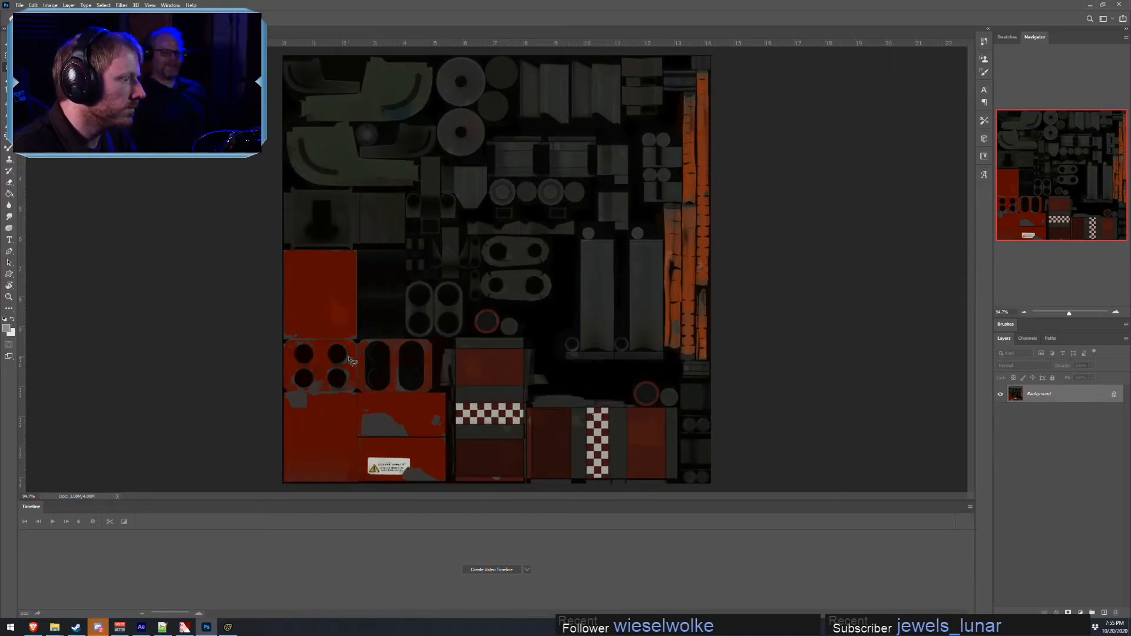
left_click(9, 55)
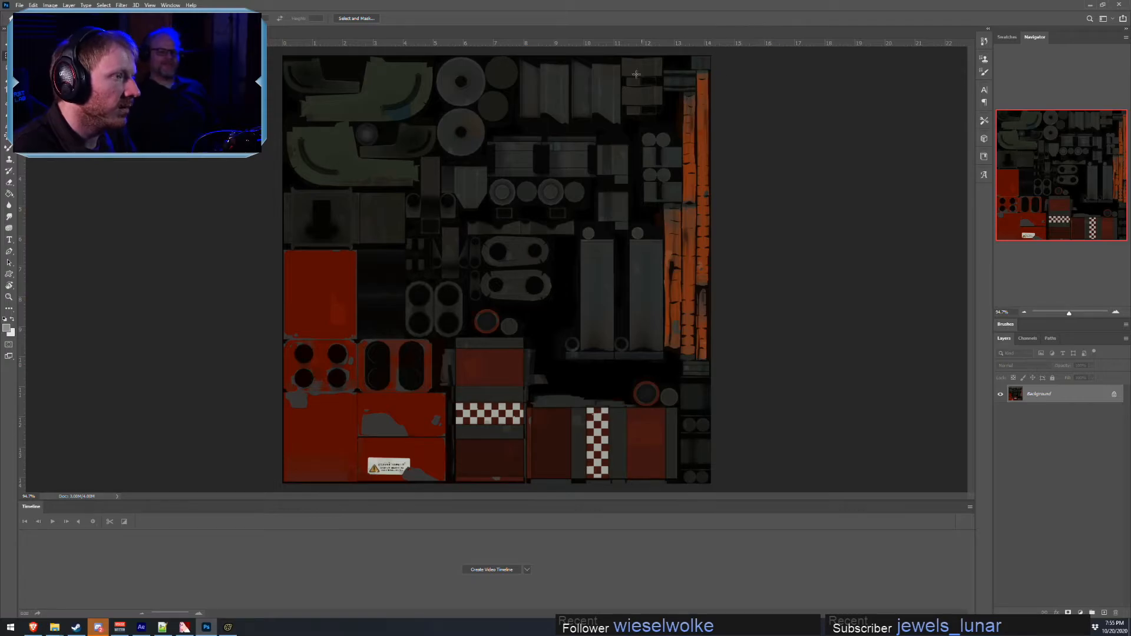
left_click_drag(264, 246, 449, 501)
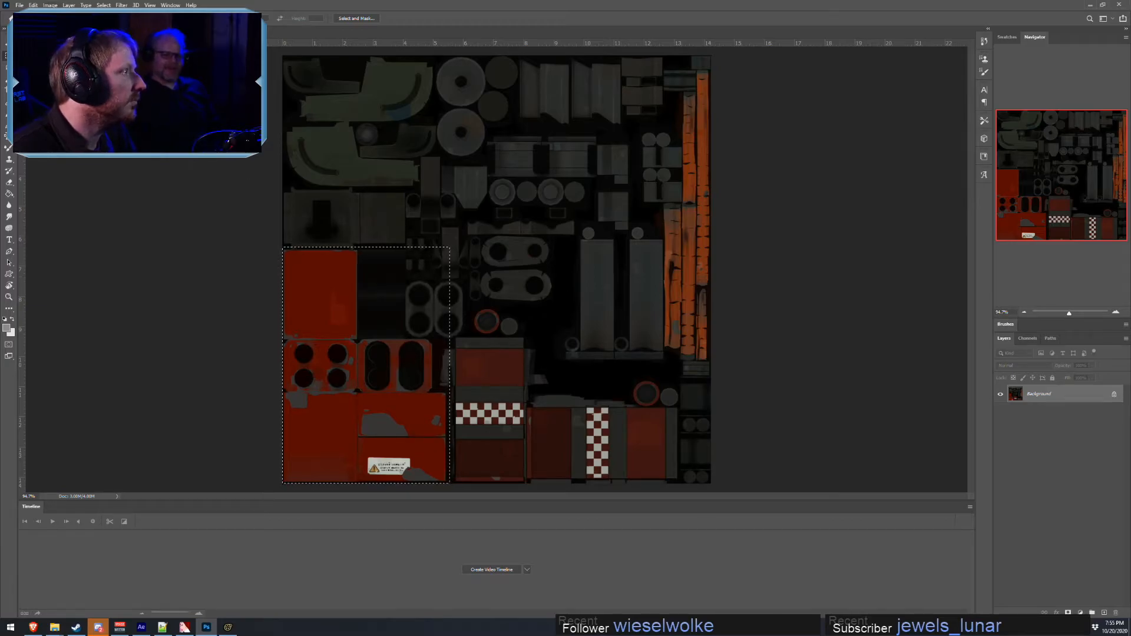
- Desaturate the selected red parts with a Hue/Saturation adjustment, setting Saturation to about -58
left_click(50, 5)
mouse_move(66, 27)
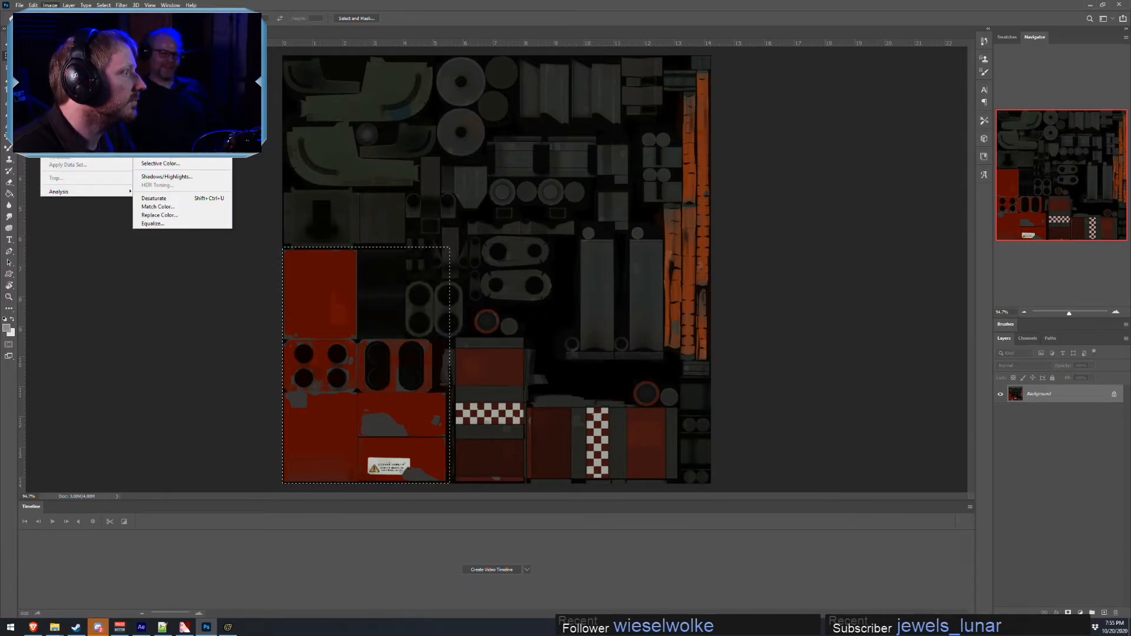
left_click(158, 74)
left_click_drag(921, 330, 897, 331)
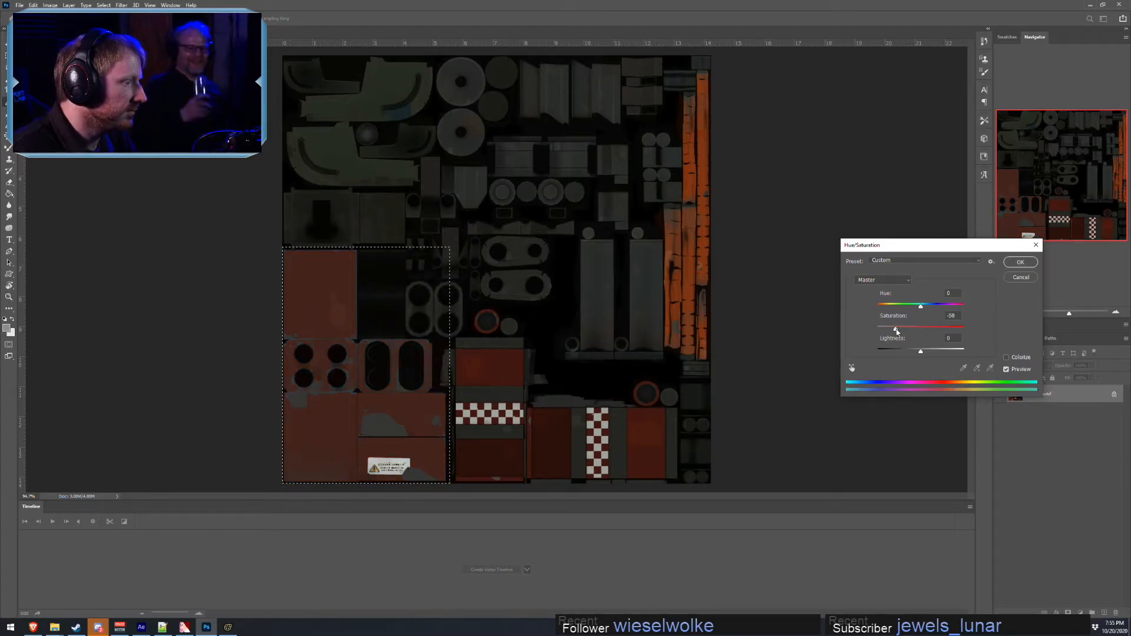
key("Return")
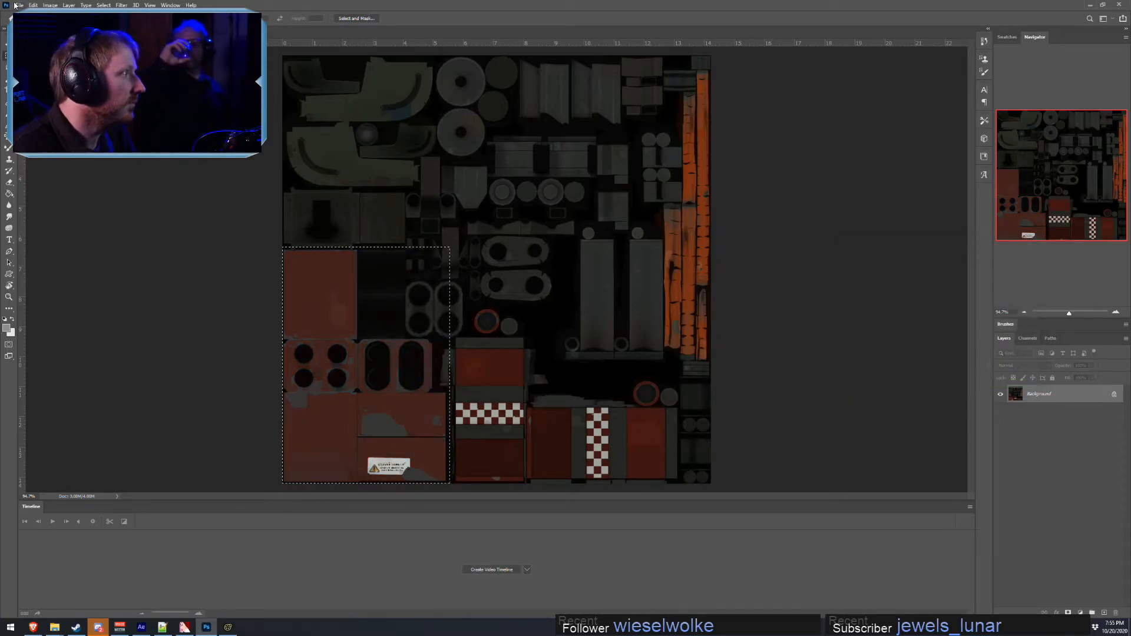
- Save the edited texture as the Targa file sentry3_nolight.tga in the sentry3 folder, replacing the existing file
left_click(18, 5)
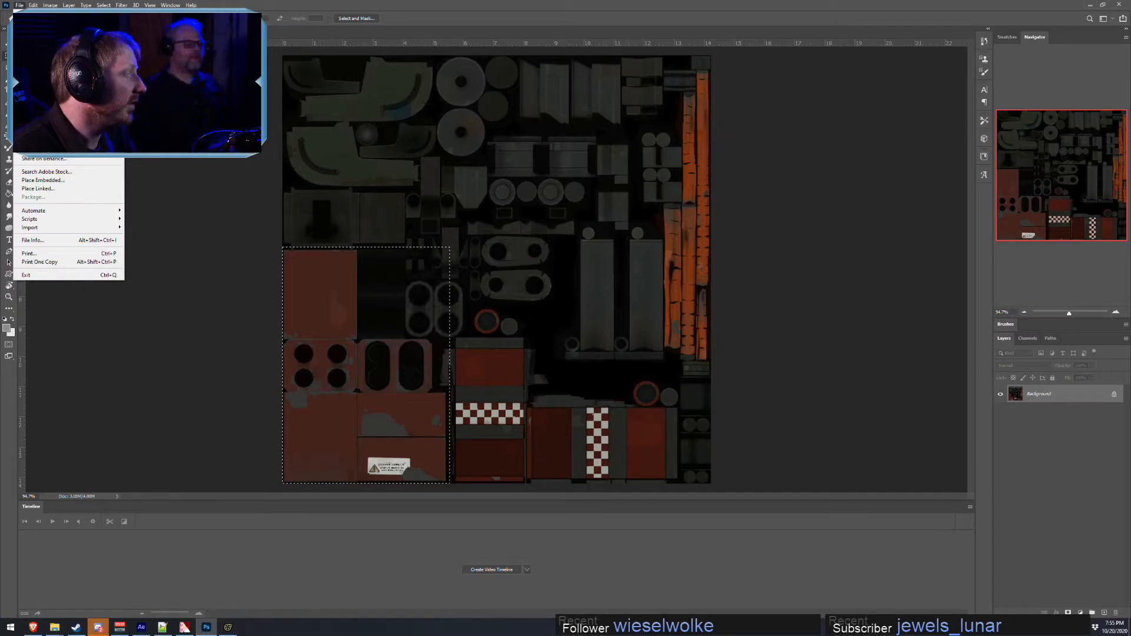
left_click(35, 111)
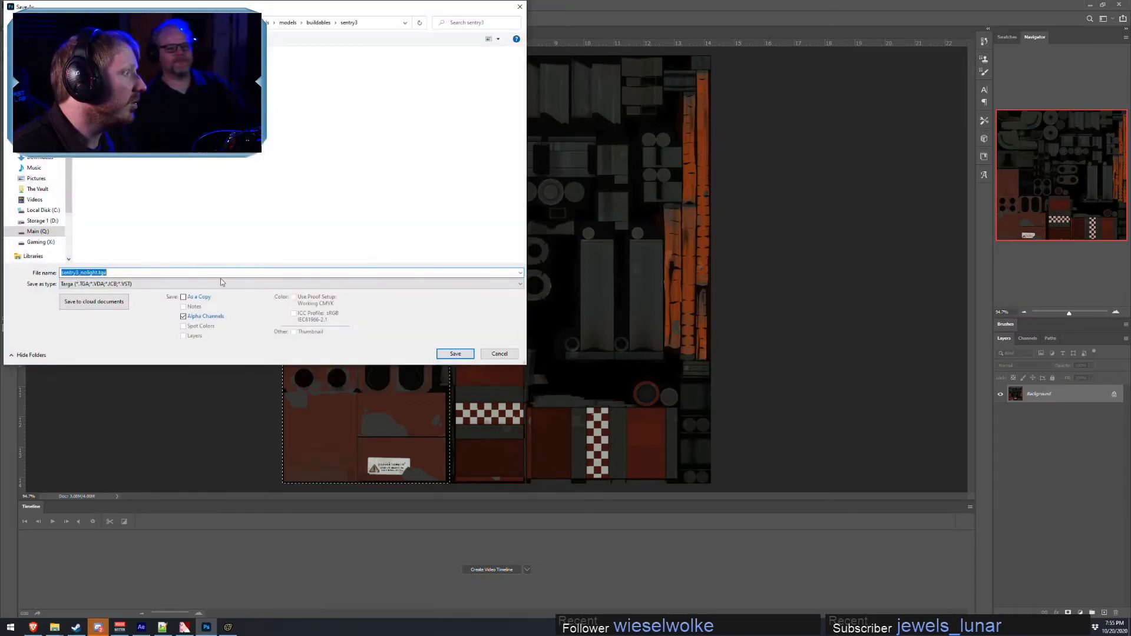
left_click(117, 88)
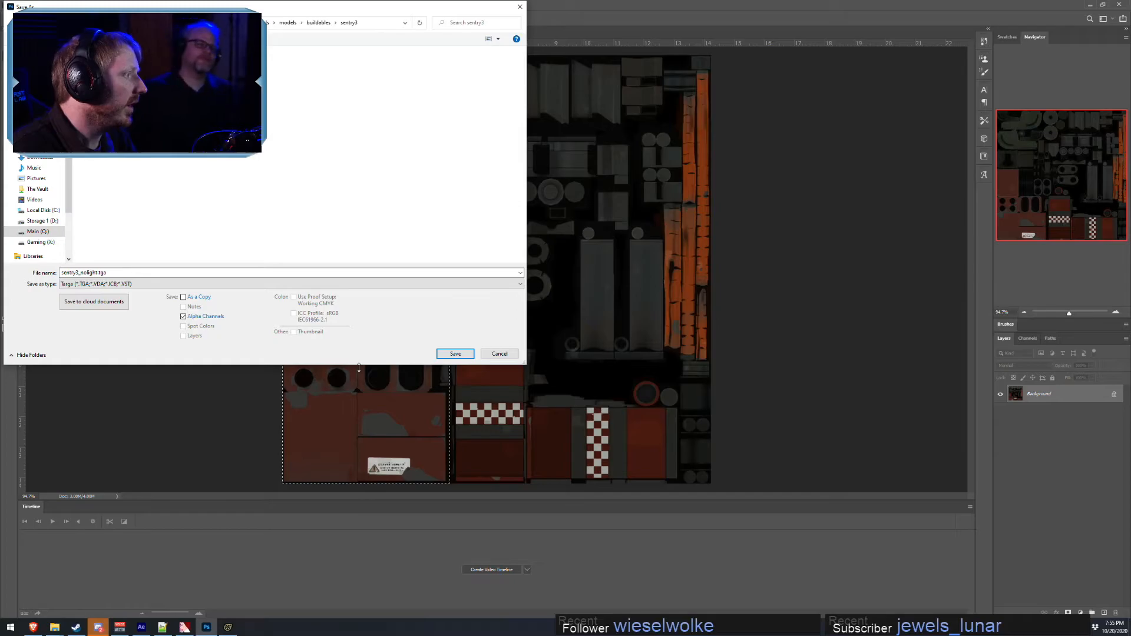
left_click(455, 353)
left_click(583, 313)
key("Return")
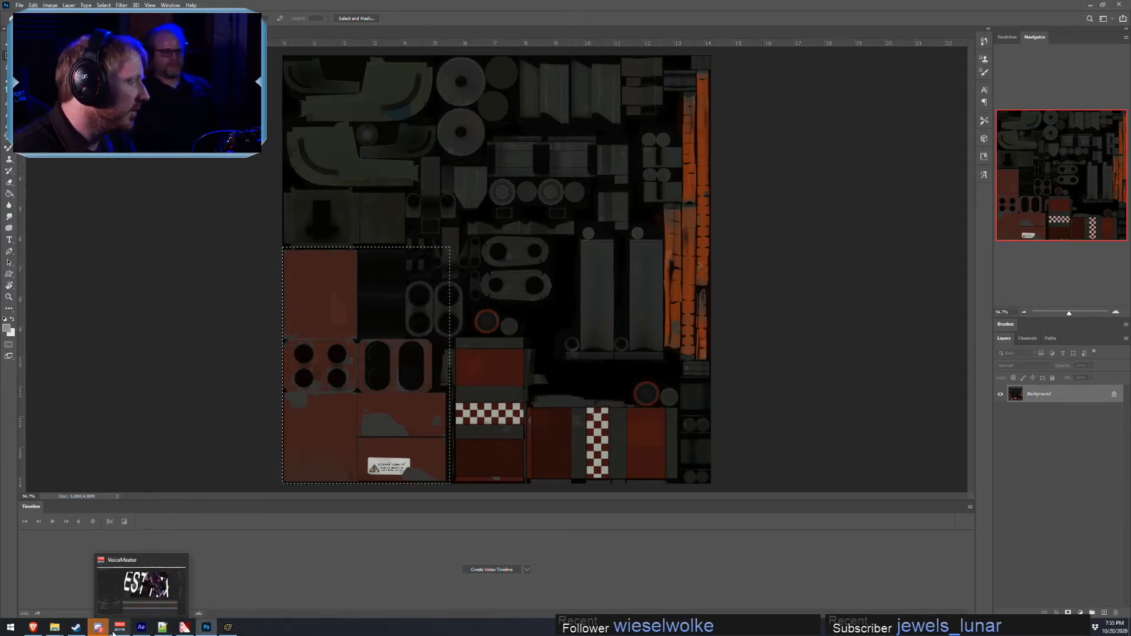
- Switch to VTFEdit and start importing an image
left_click(179, 630)
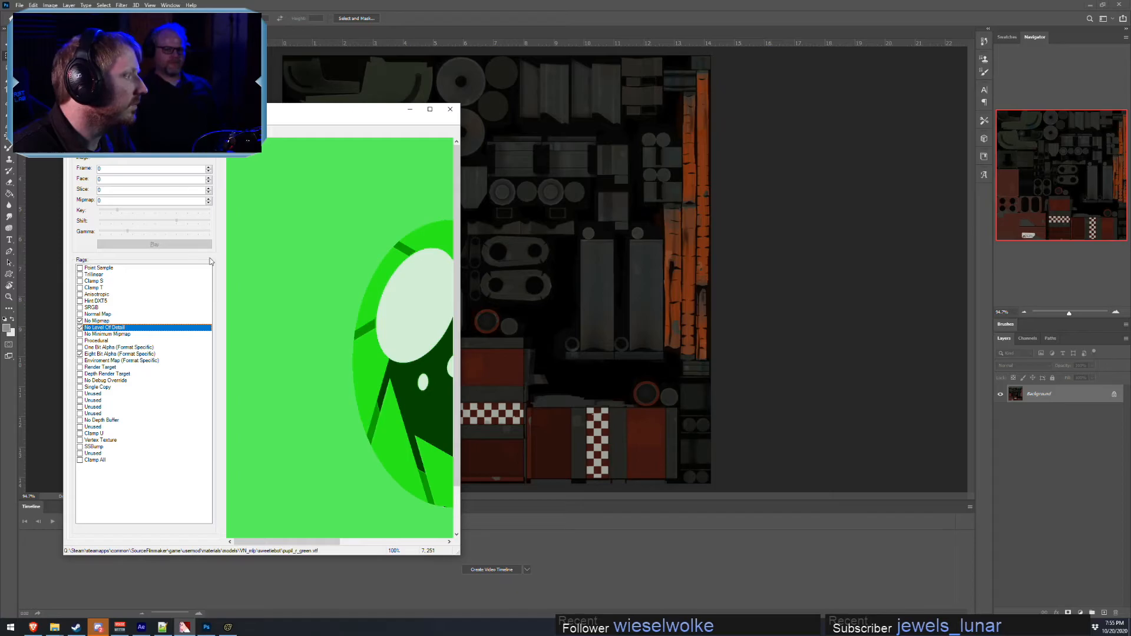
left_click(71, 121)
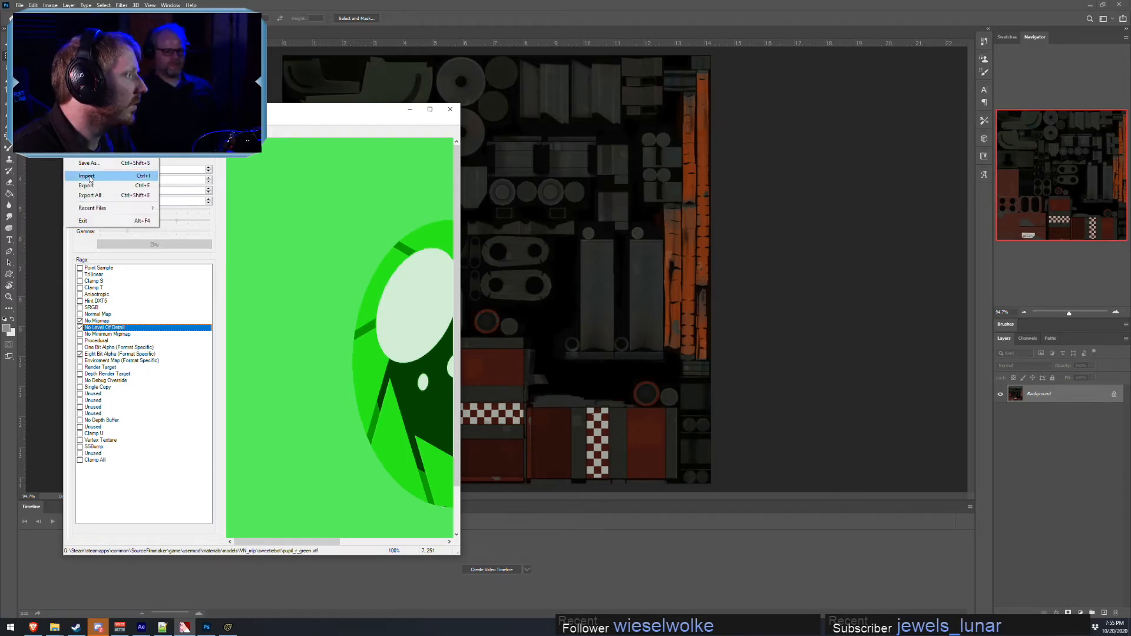
left_click(88, 178)
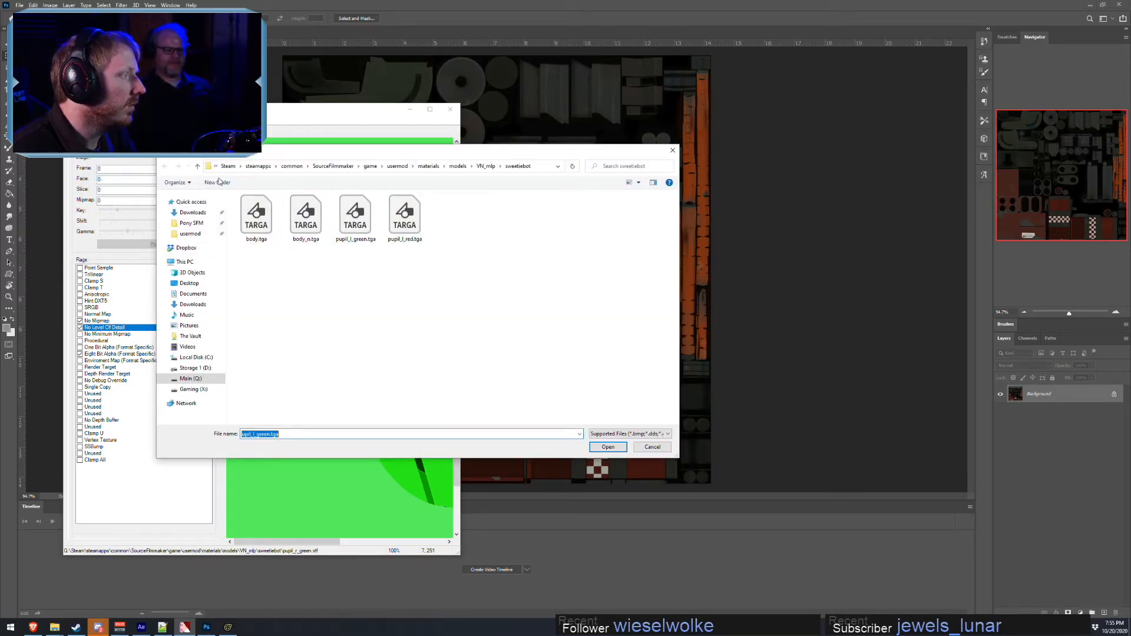
- In File Explorer, close the Videos window and open the usermod folder from the remaining window
key("alt+Tab")
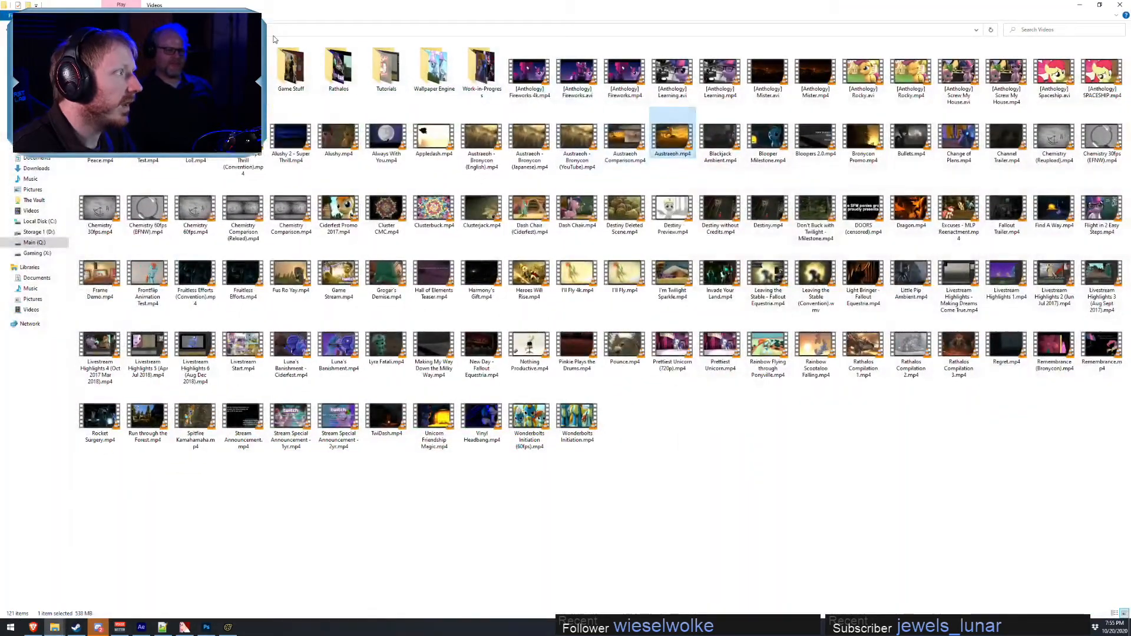
left_click(248, 29)
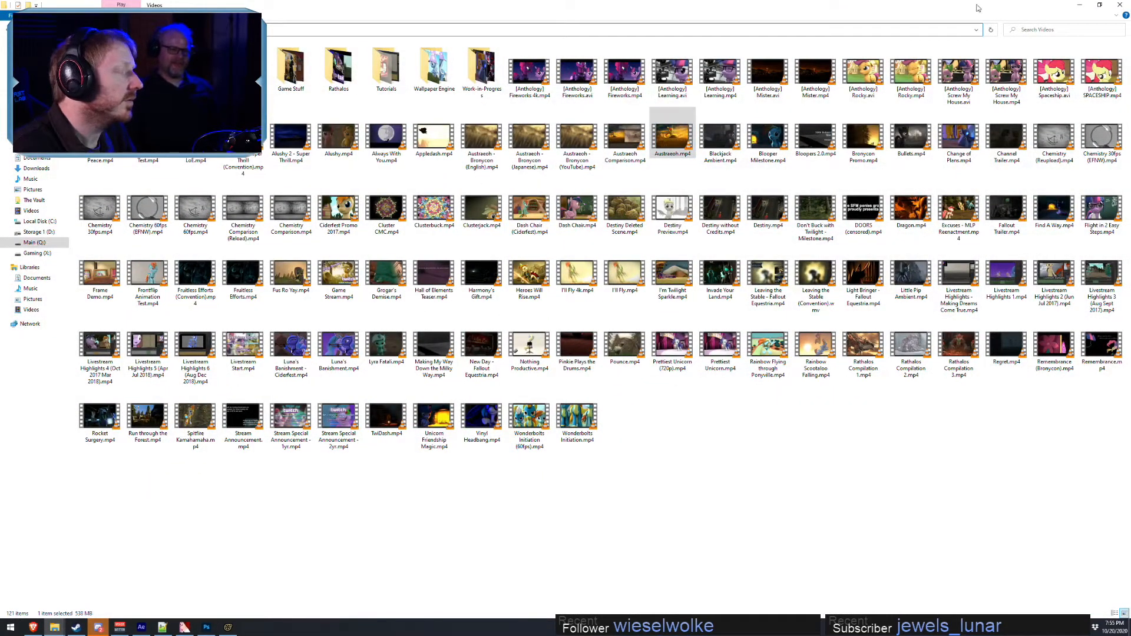
left_click(1119, 5)
left_click(54, 627)
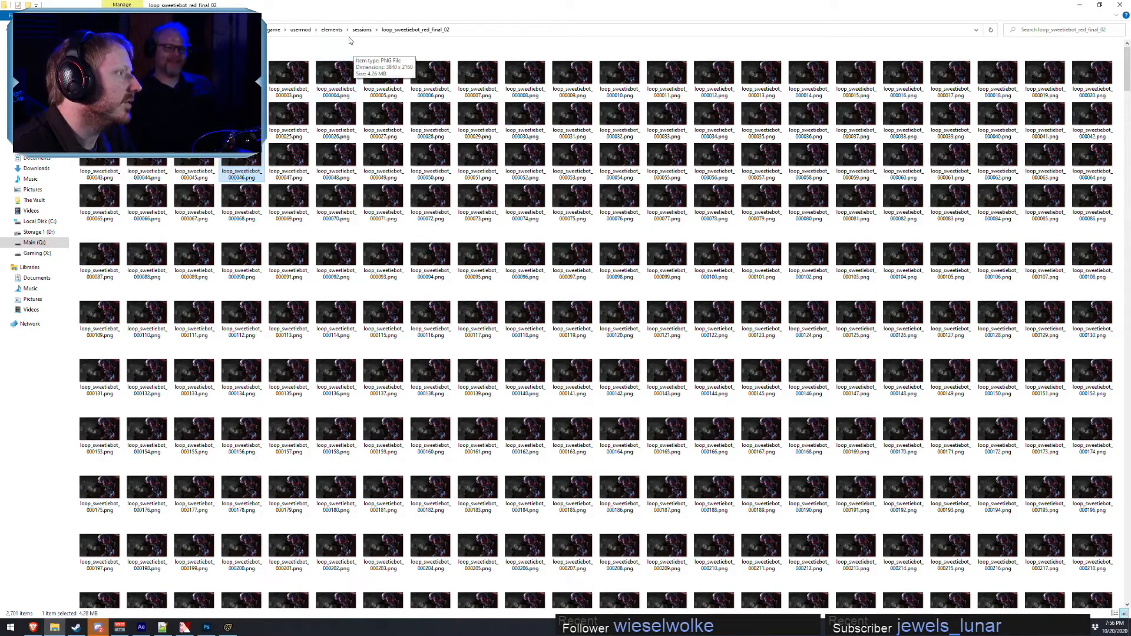
left_click(496, 31)
key("ctrl+v")
left_click_drag(480, 30, 41, 83)
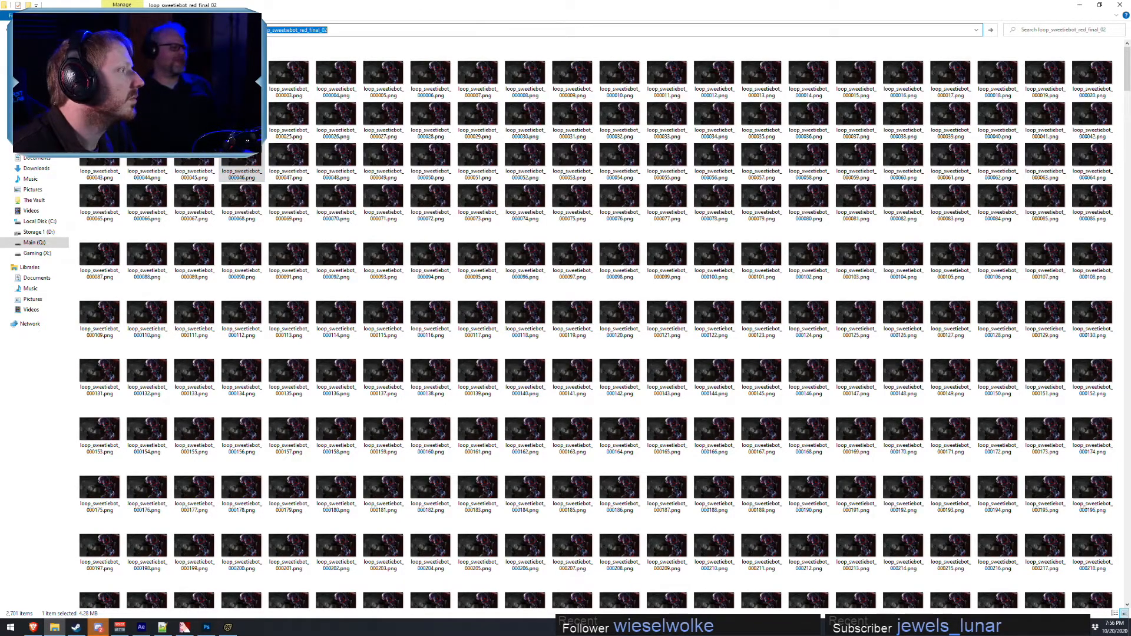
left_click(41, 84)
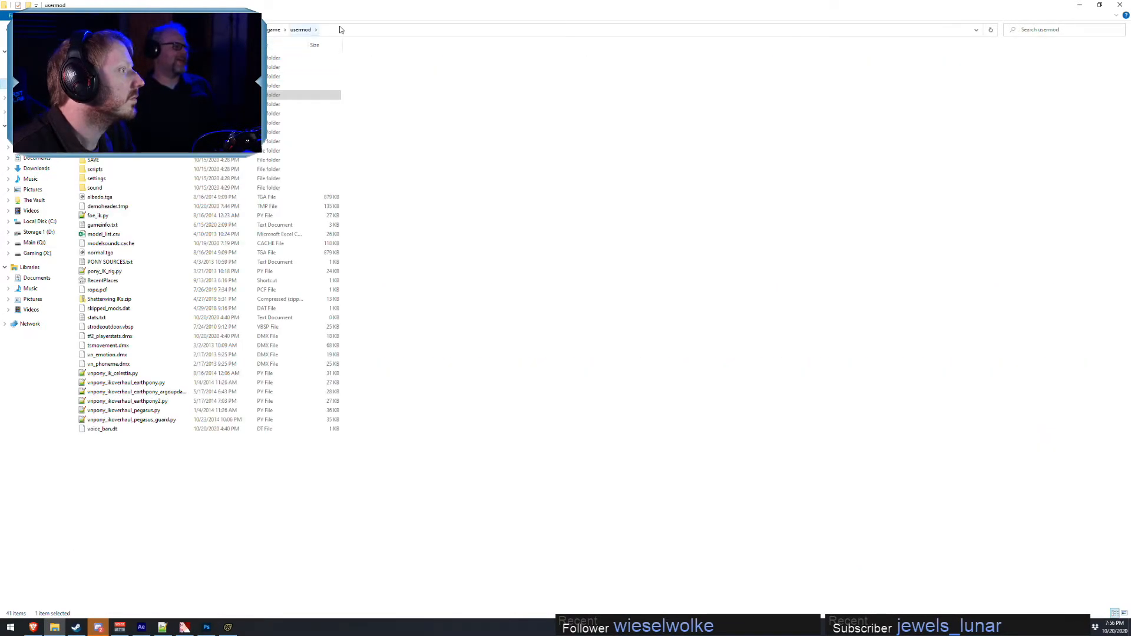
- Go to the game's tf folder, open its subfolder materials\models\buildables\sentry3, and select the folder path
left_click(272, 30)
double_click(92, 318)
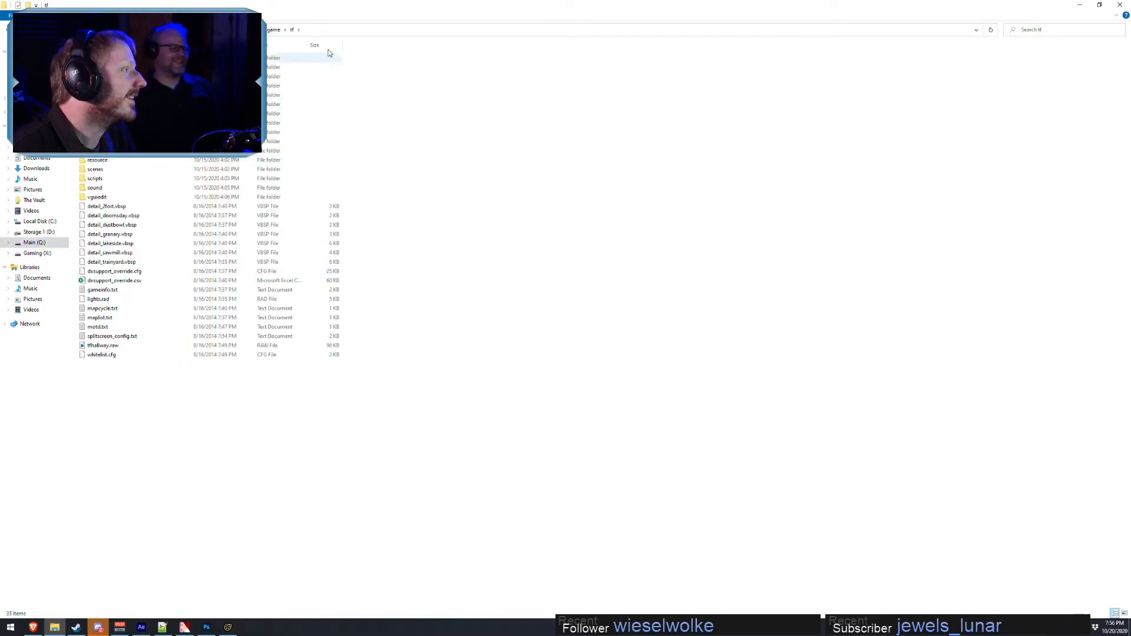
left_click(354, 28)
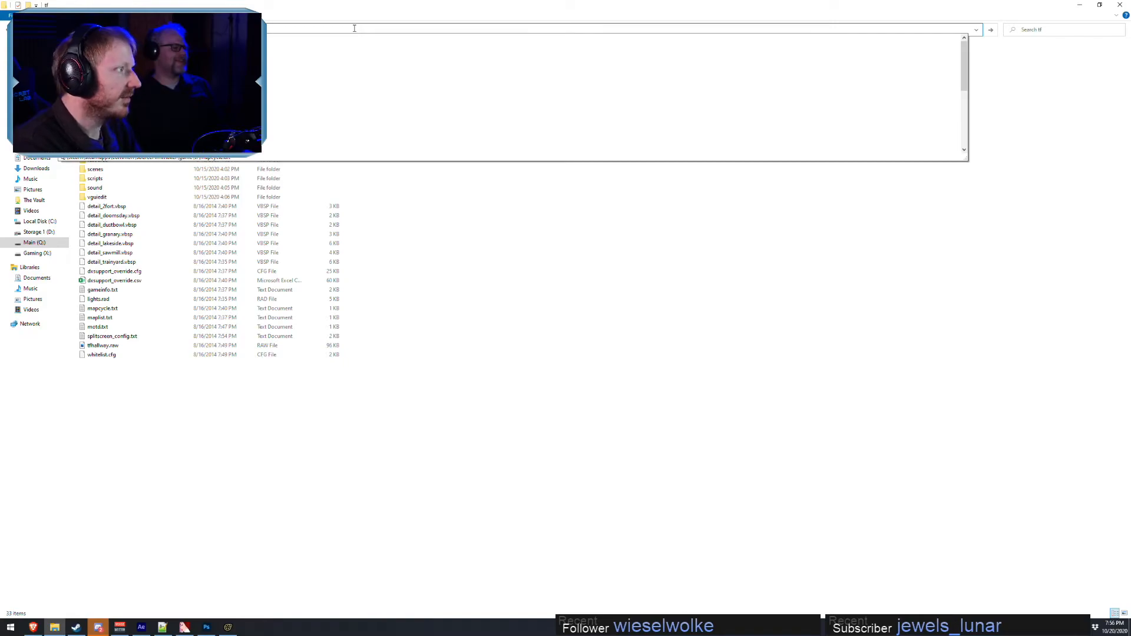
type("materials")
type("\\")
type("models\\buildables\\sentry3\\sentry3_nolight")
key("BackSpace")
key("BackSpace")
key("BackSpace")
key("BackSpace")
key("BackSpace")
key("BackSpace")
key("BackSpace")
key("BackSpace")
key("BackSpace")
key("BackSpace")
key("BackSpace")
key("BackSpace")
key("BackSpace")
key("BackSpace")
key("BackSpace")
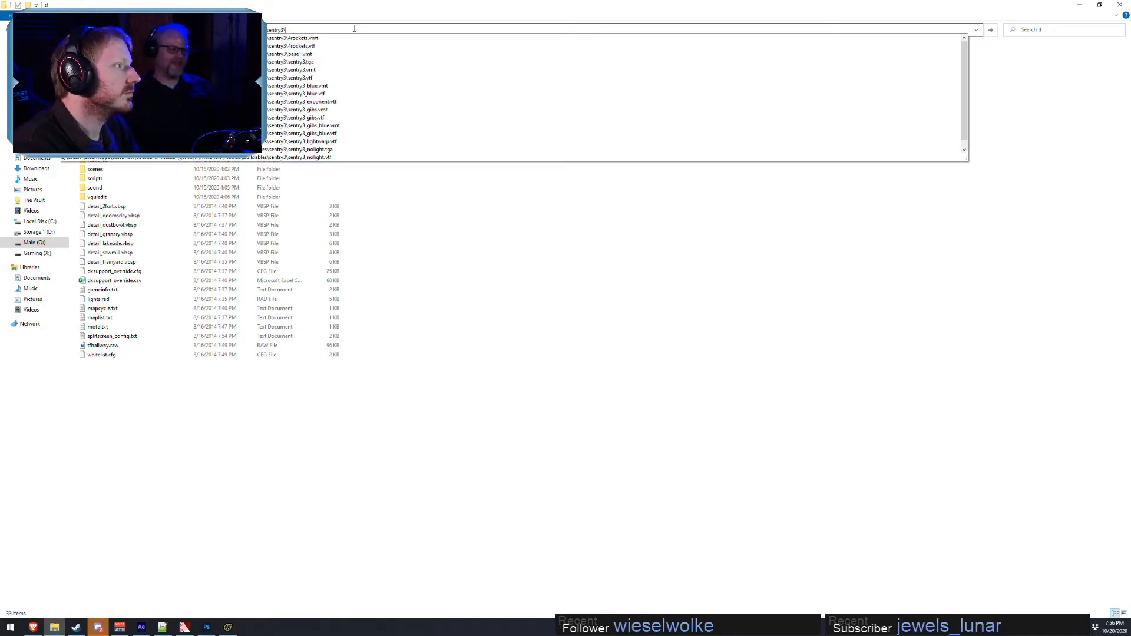
key("Return")
left_click(449, 33)
- Back in the VTFEdit import dialog, go to the tf sentry3 folder and import sentry3_nolight.tga with the current VTF options
key("alt+Tab")
left_click(543, 168)
type("Q:\\Steam\\steamapps\\common\\SourceFilmmaker\\game\\tf\\materials\\models\\buildables\\sentry3")
key("Return")
left_click(306, 218)
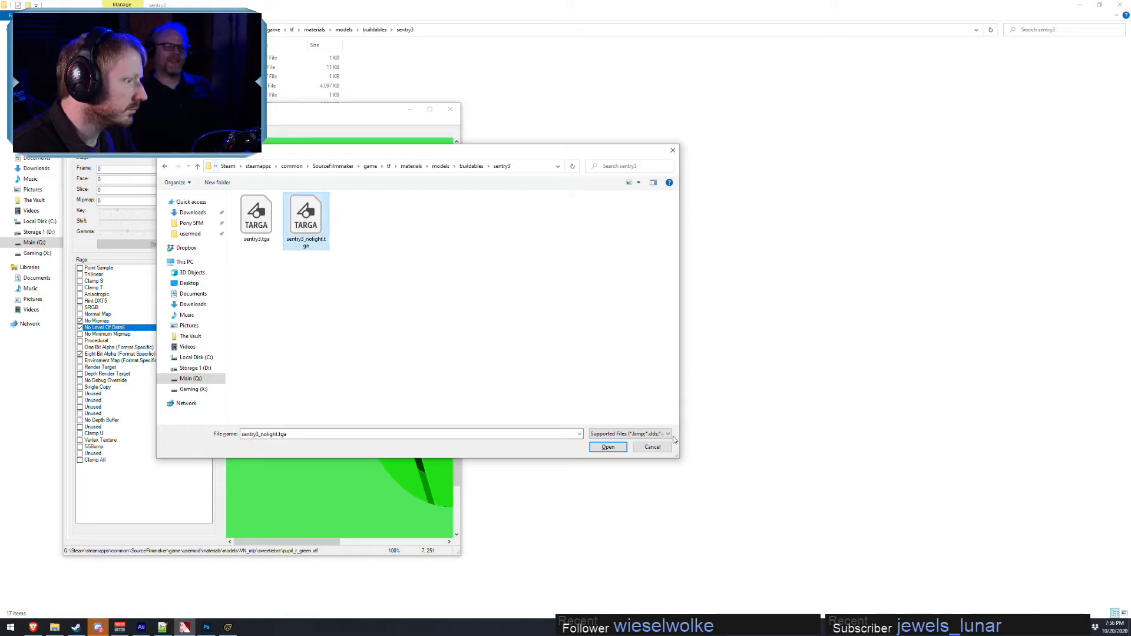
left_click(608, 446)
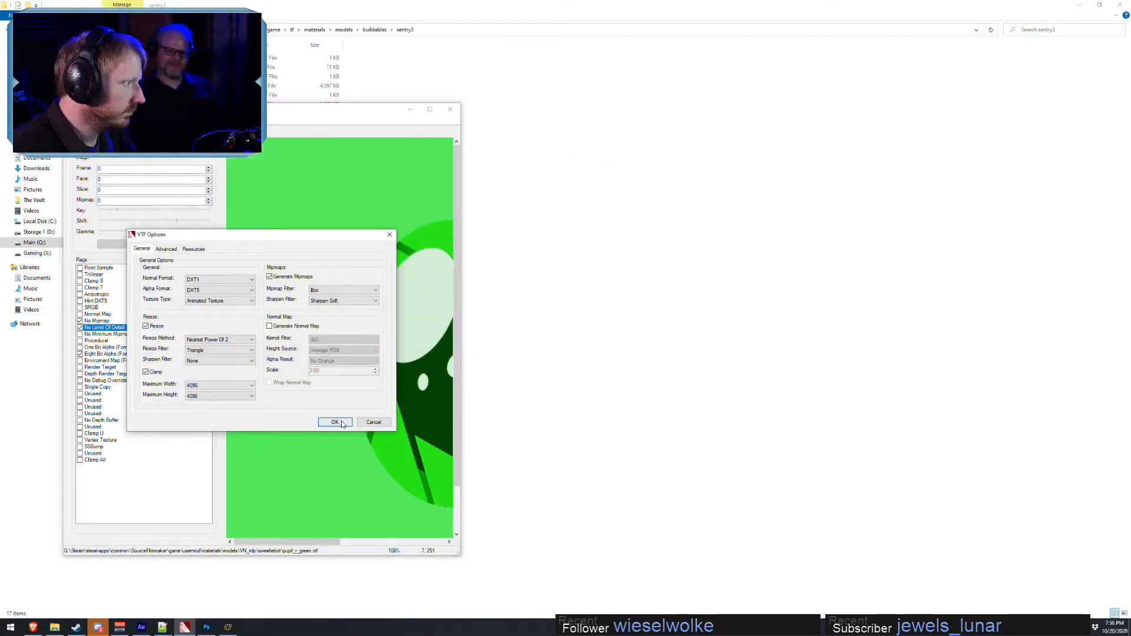
left_click(335, 423)
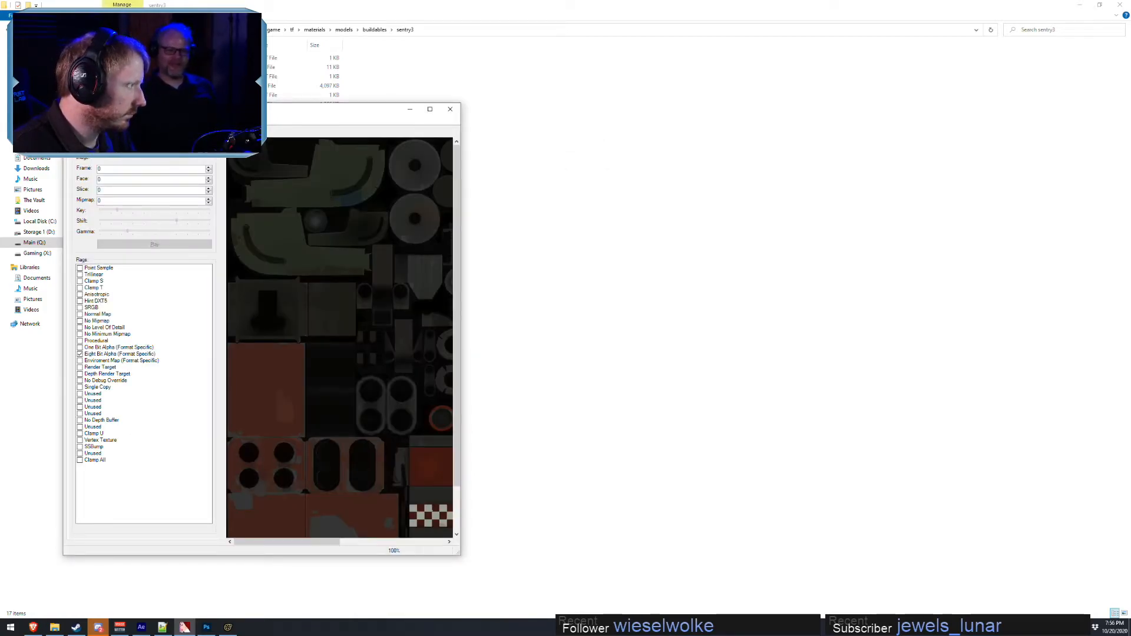
- Export the imported texture over the existing sentry3_nolight.vtf in the sentry3 folder
left_click(74, 120)
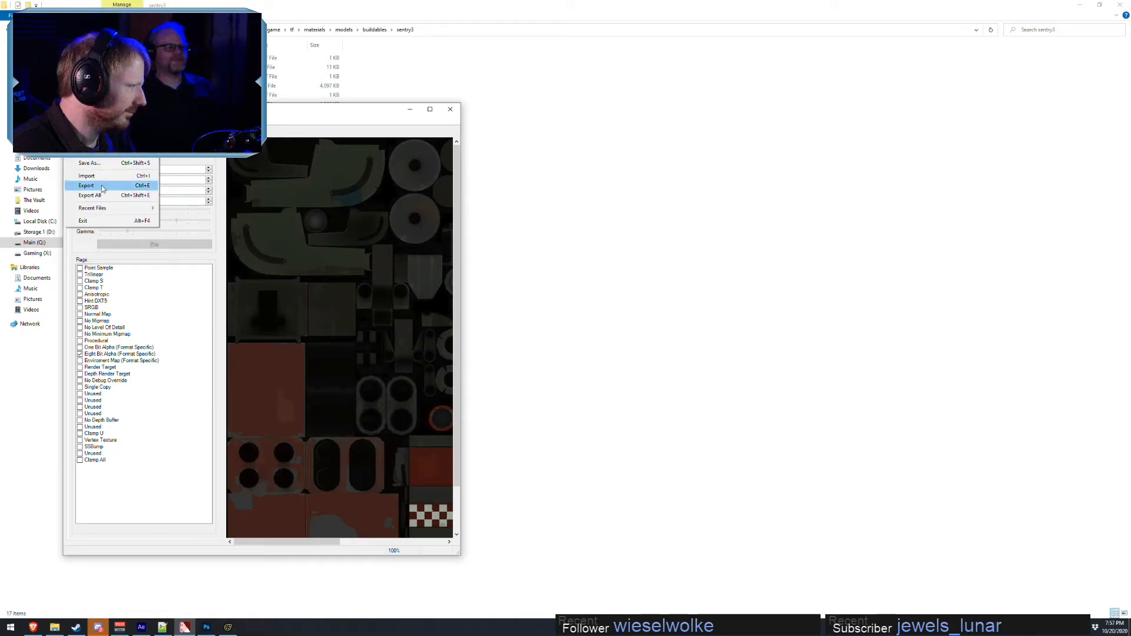
left_click(102, 187)
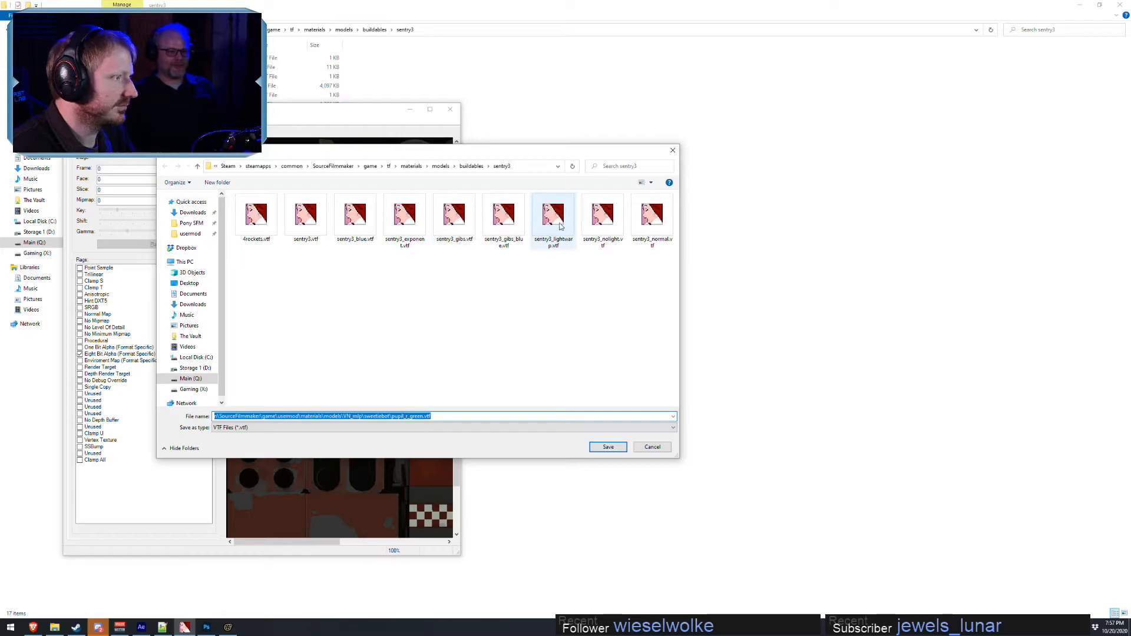
double_click(613, 226)
left_click(597, 318)
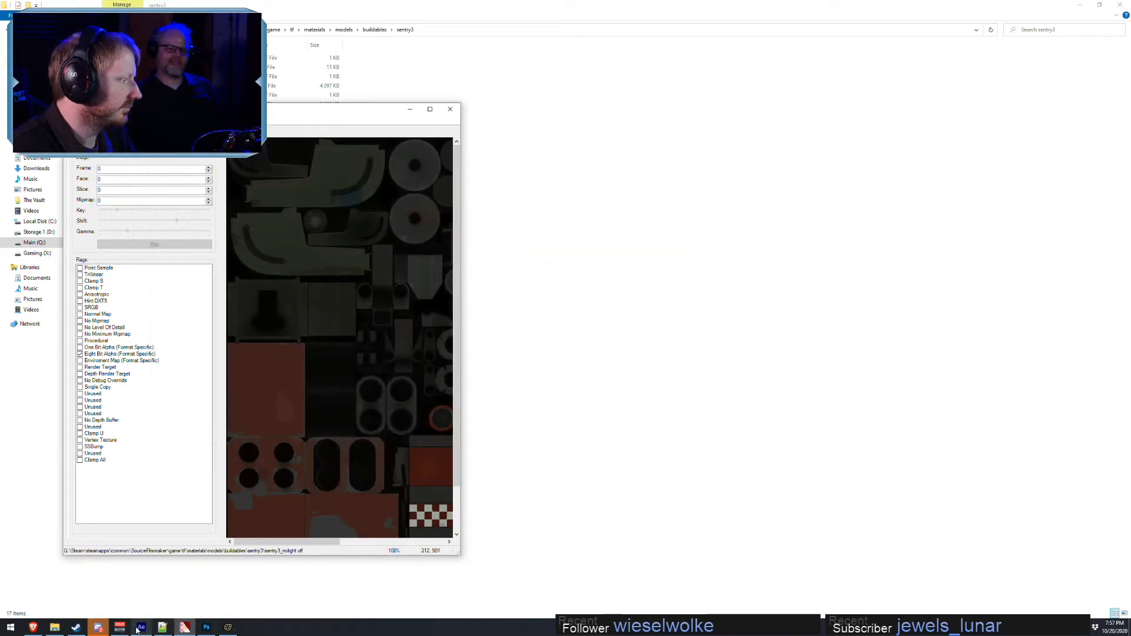
- Return to Source Filmmaker and check the desaturated rocket box texture in the scene
left_click(228, 627)
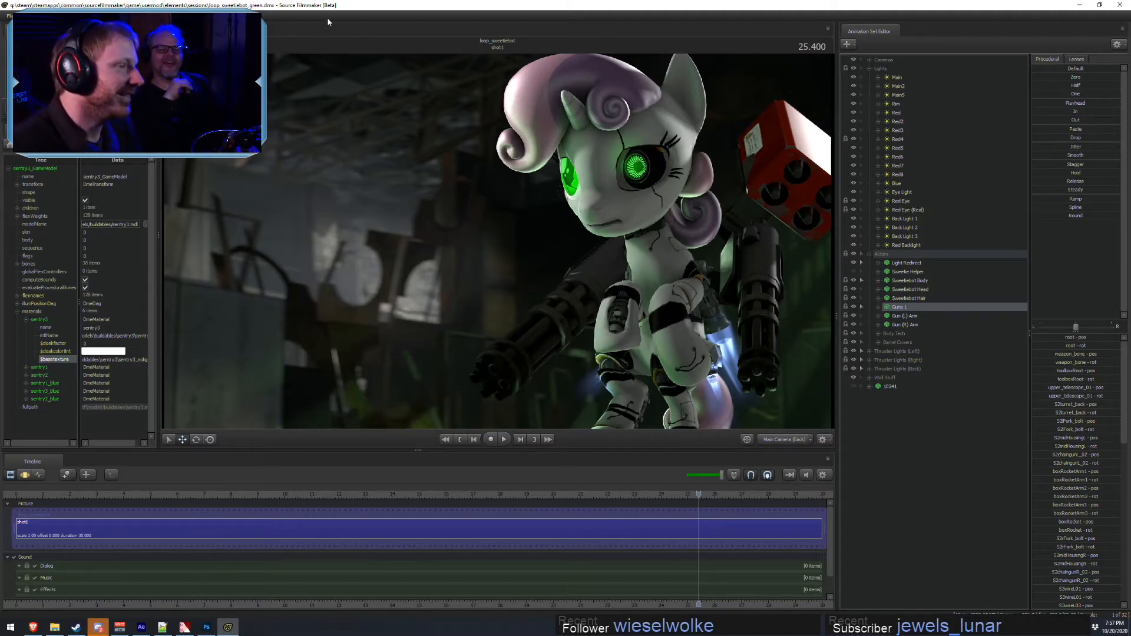
left_click(567, 223)
key("F3")
key("F2")
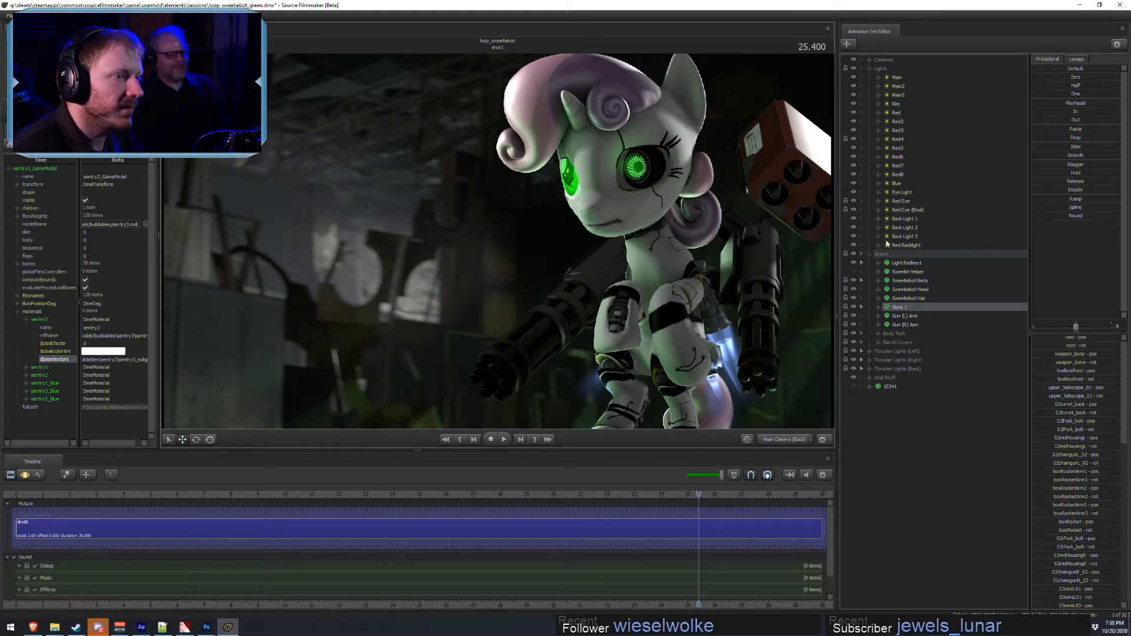
- Look through the Red6 and Red7 lights, adjust Red7's aim, and return to the main camera view
left_click_drag(898, 158, 778, 253)
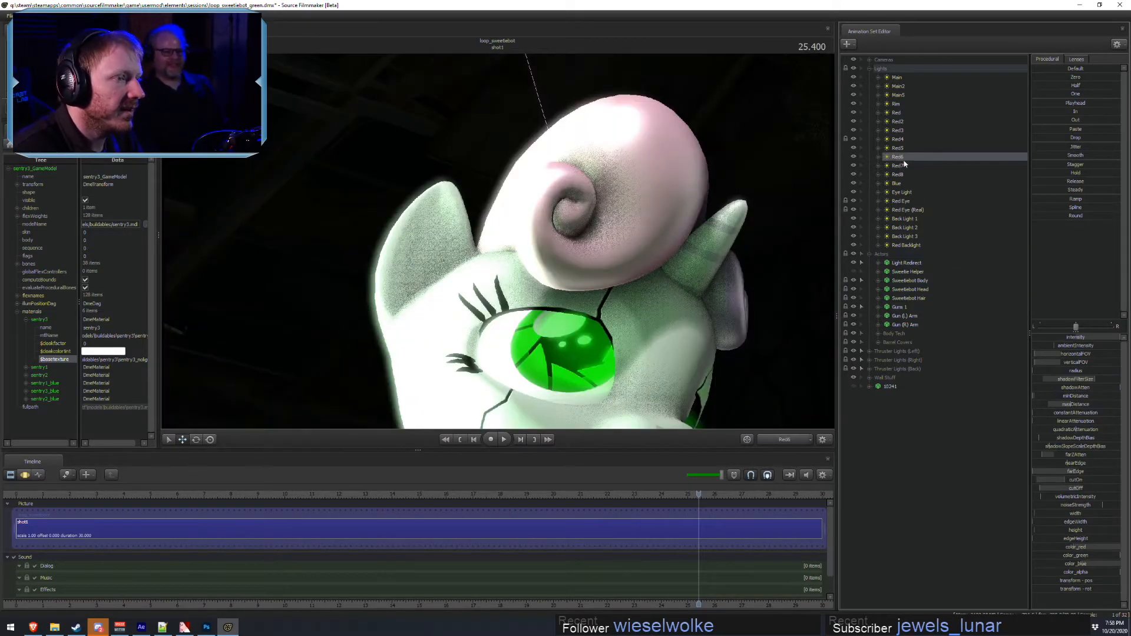
left_click_drag(900, 167, 562, 179)
key("F3")
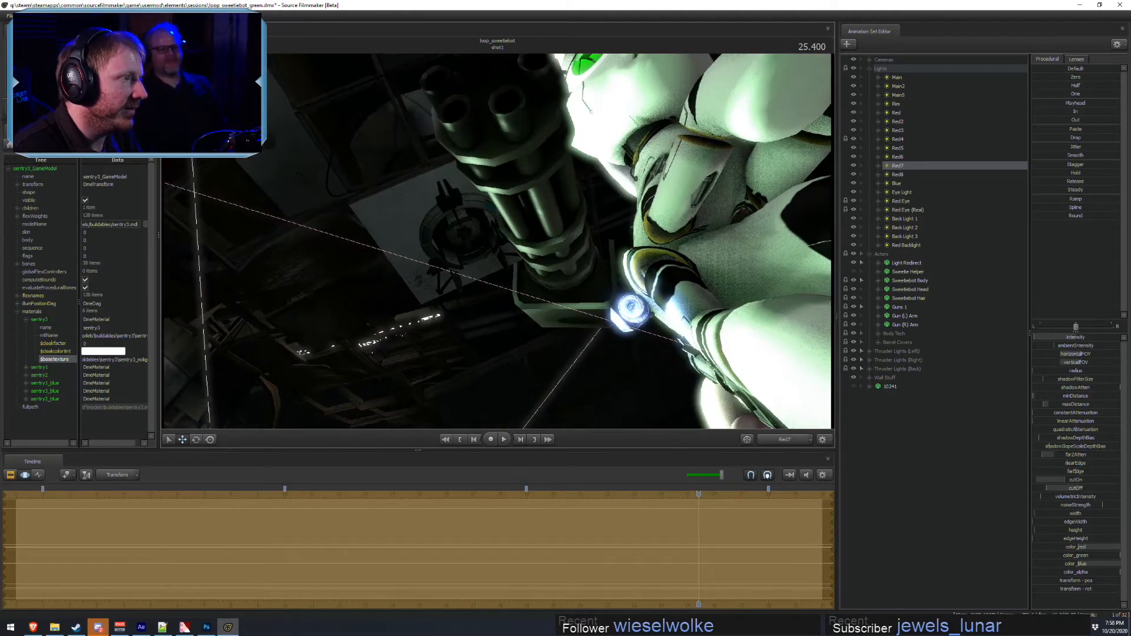
left_click_drag(530, 236, 492, 232)
left_click(774, 441)
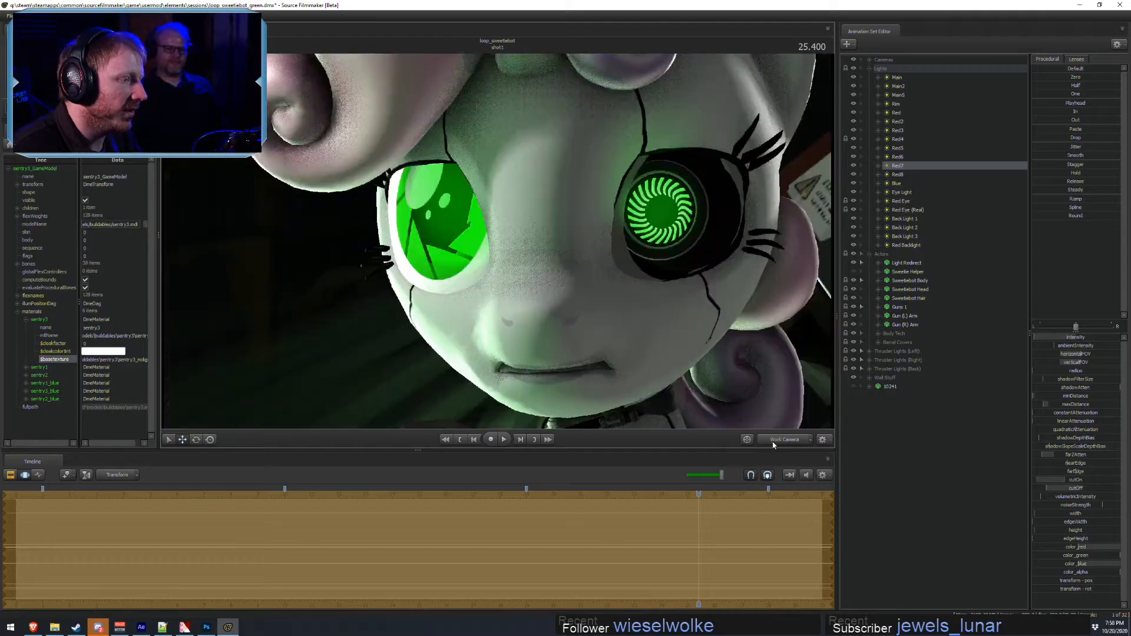
left_click(775, 441)
key("F2")
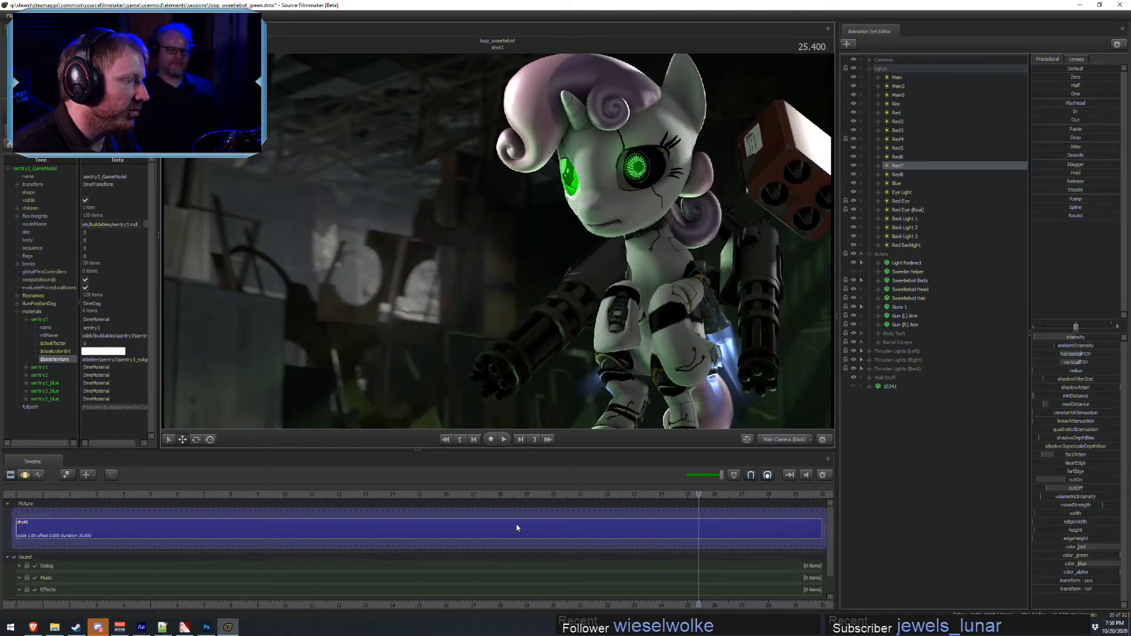
- Move the playhead to 10.366, look through the Red7 light, re-aim it slightly, and return to the main camera
left_click_drag(634, 501, 297, 505)
left_click_drag(926, 168, 660, 218)
key("F3")
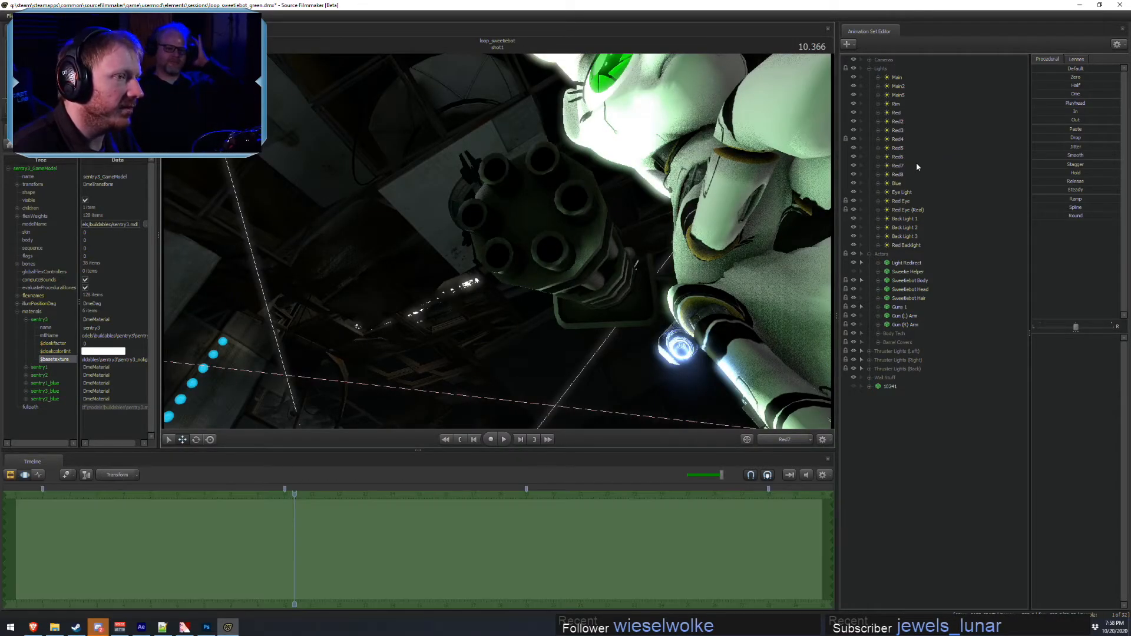
left_click(917, 165)
left_click_drag(589, 236, 609, 211)
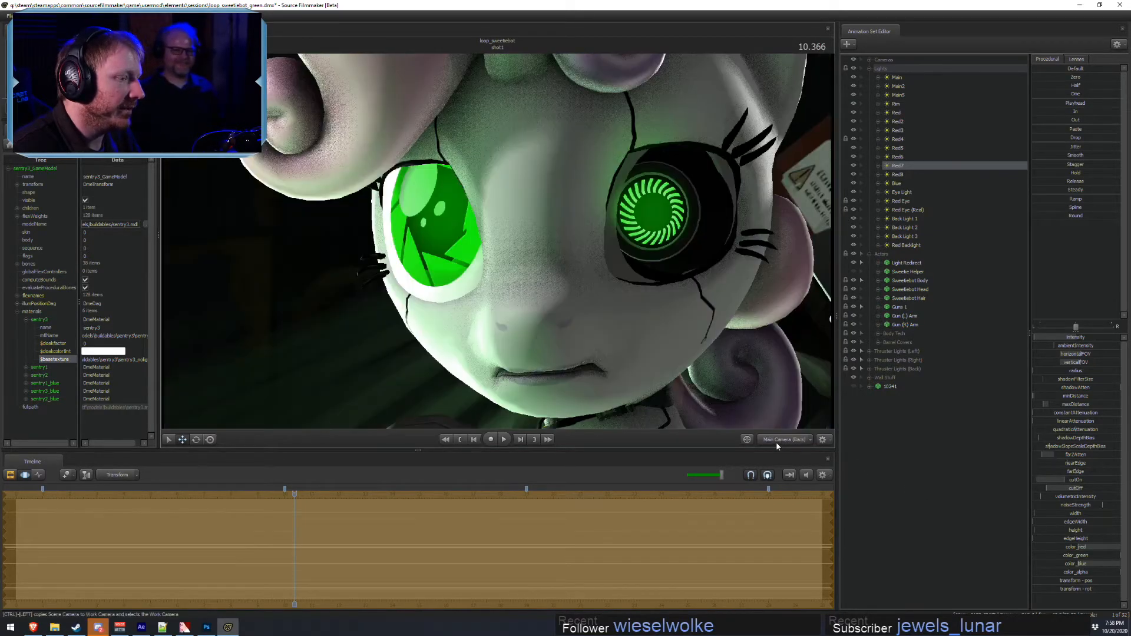
left_click(777, 442)
key("F2")
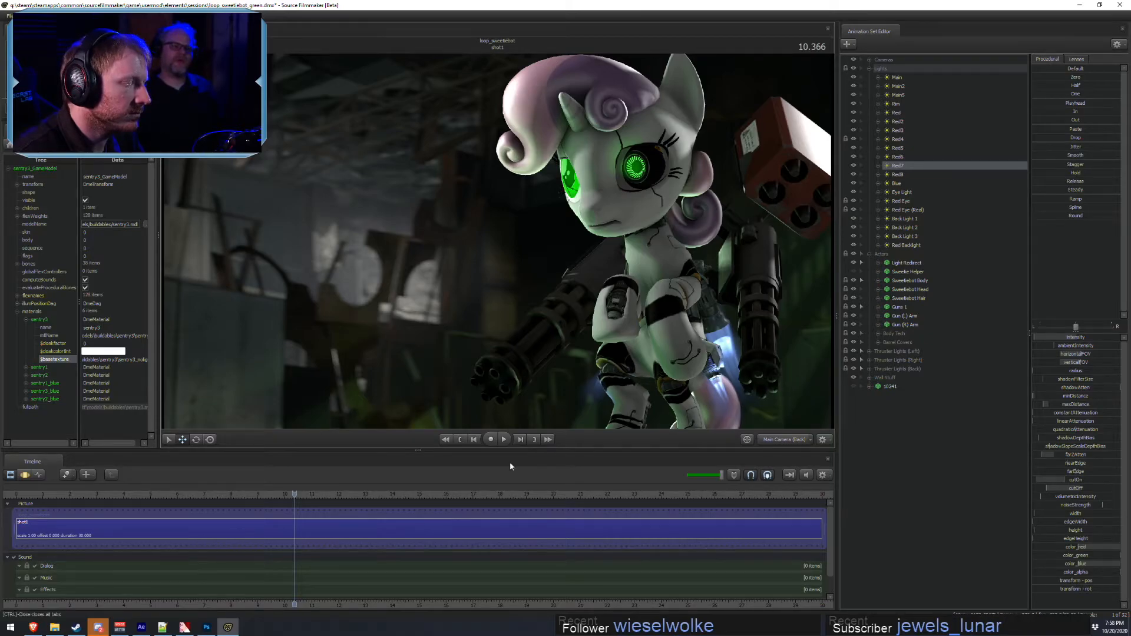
- Play and scrub through the shot from the main camera to review the lighting at different times
key("F3")
left_click_drag(297, 494, 762, 599)
key("space")
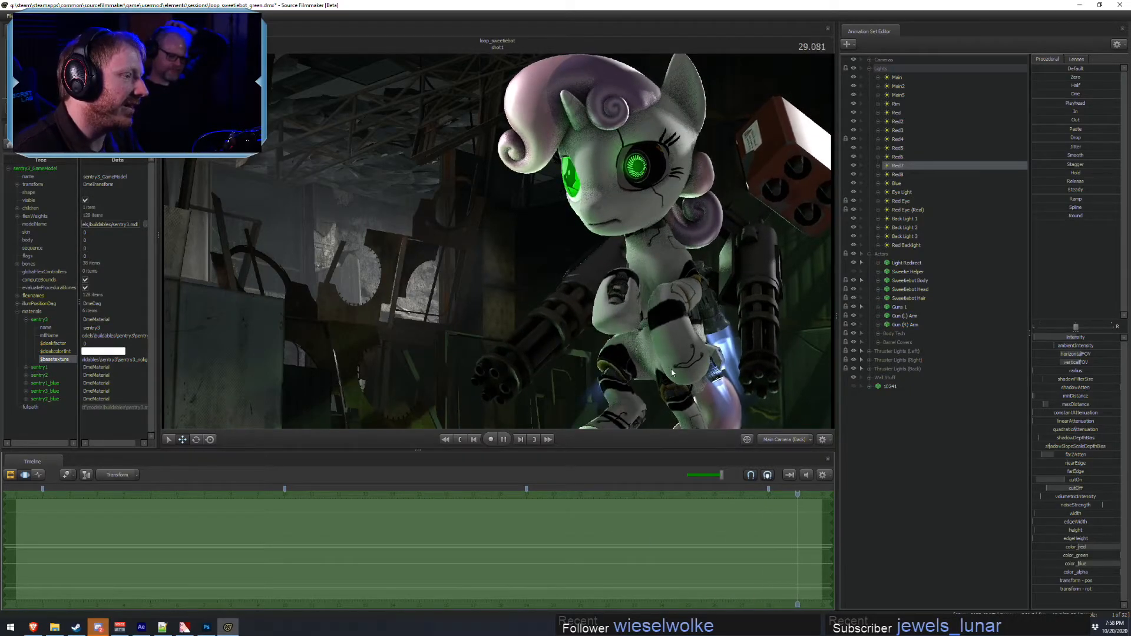
key("space")
key("F2")
left_click_drag(816, 494, 462, 530)
key("space")
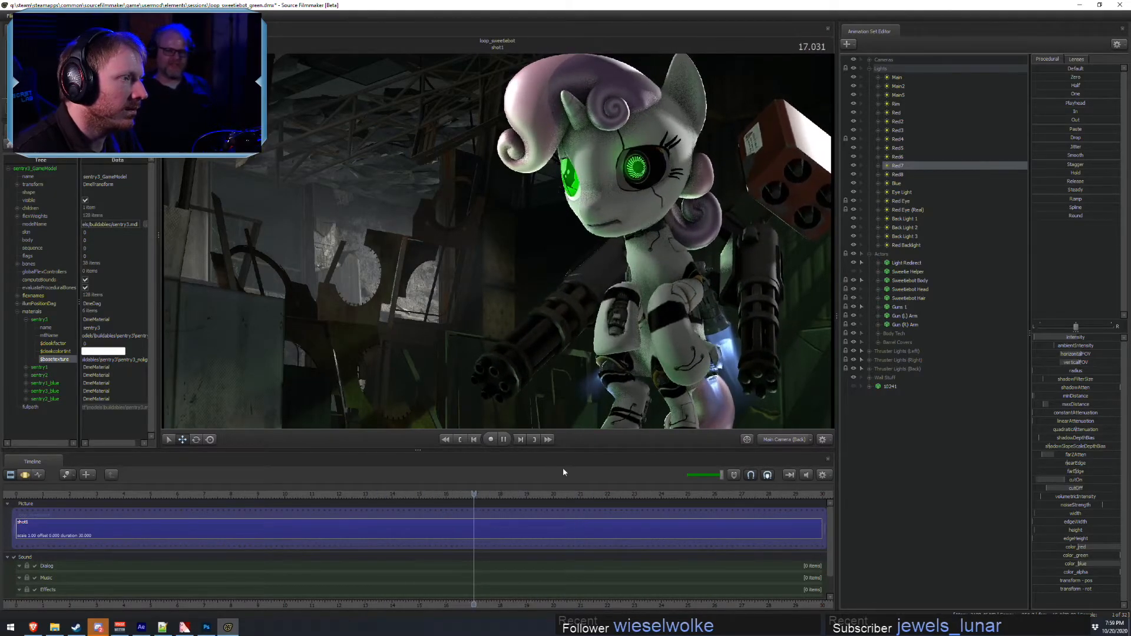
key("space")
key("F3")
key("F2")
left_click_drag(292, 521, 333, 521)
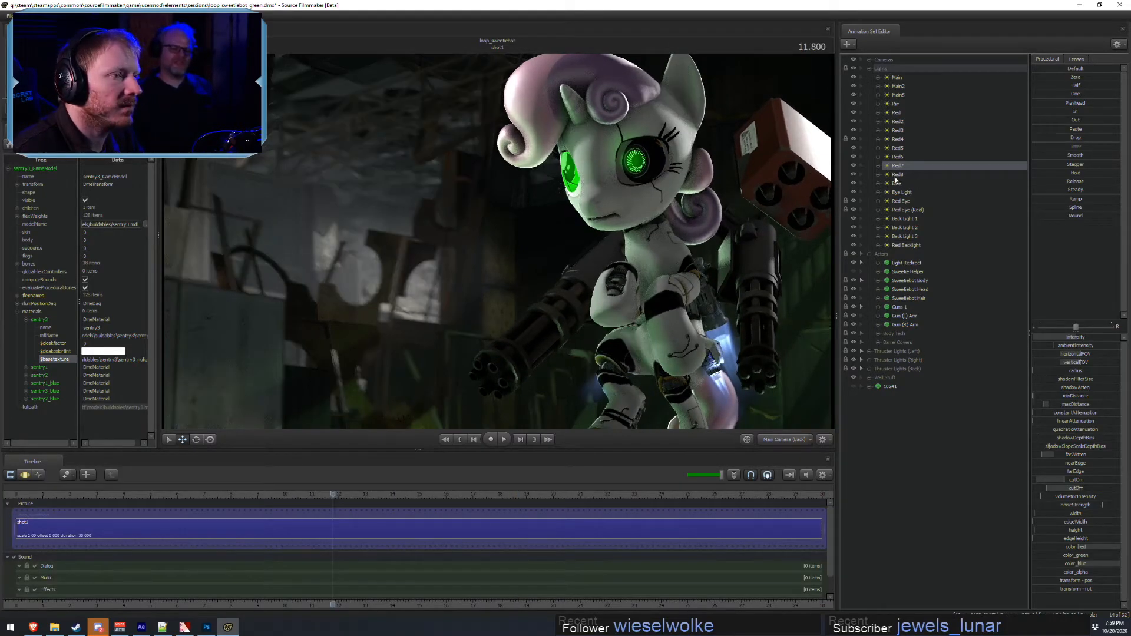
- Select Sweetiebot Body's Upper Face controls and scrub through the shot to examine the face animation
left_click(869, 69)
key("F3")
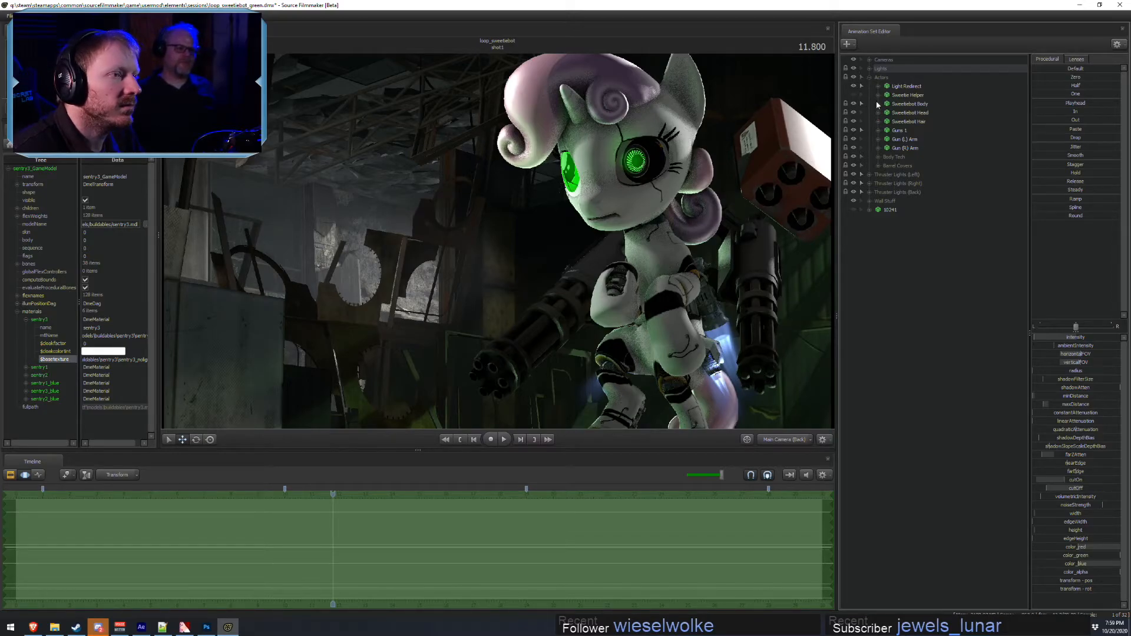
left_click(877, 104)
left_click(887, 131)
left_click(888, 113)
left_click(895, 130)
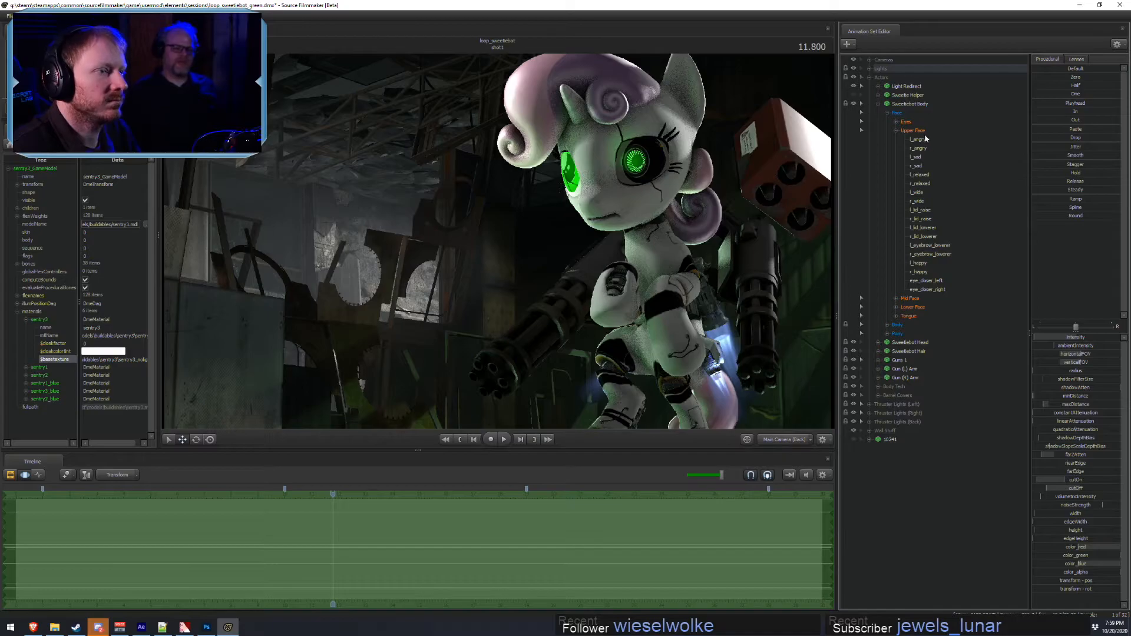
left_click(921, 131)
key("F2")
key("F3")
scroll(314, 560, "up", 1)
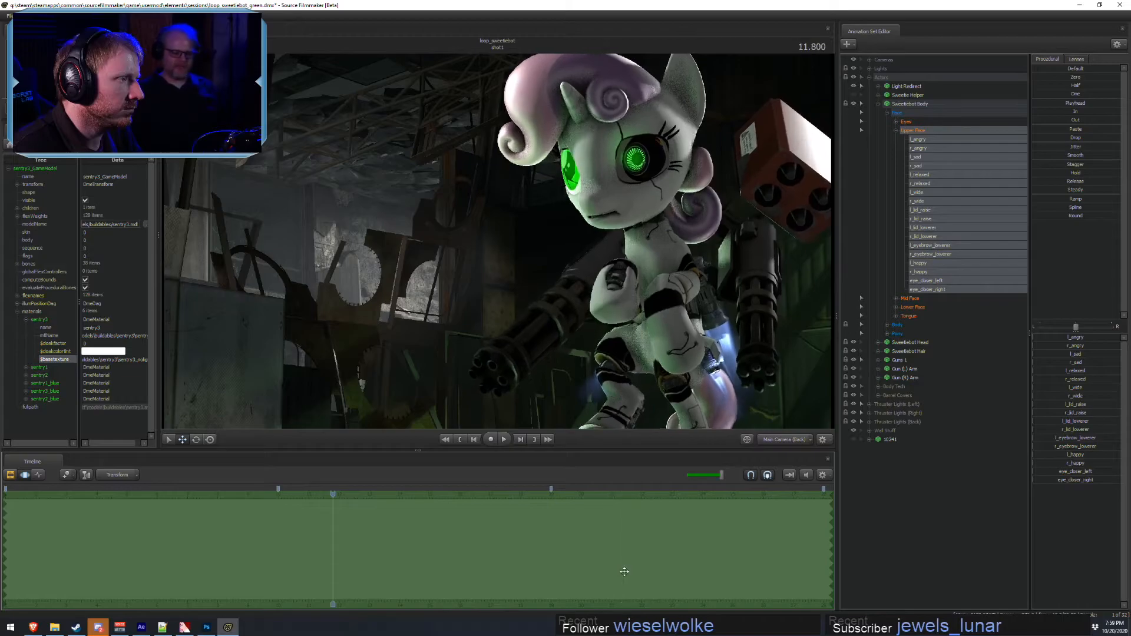
key("F3")
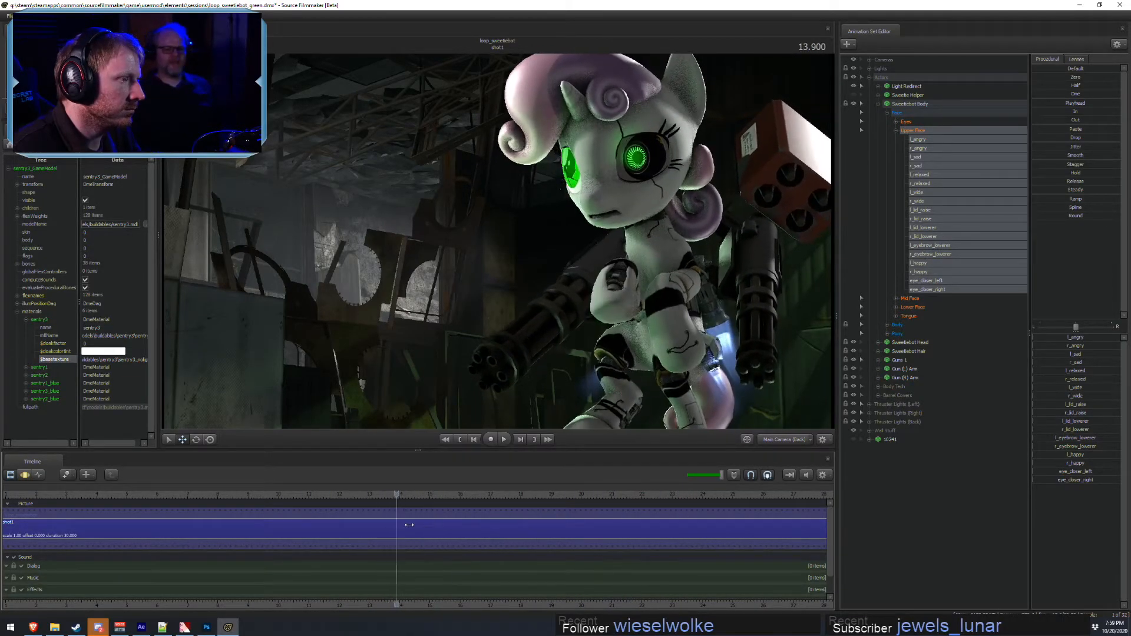
key("F3")
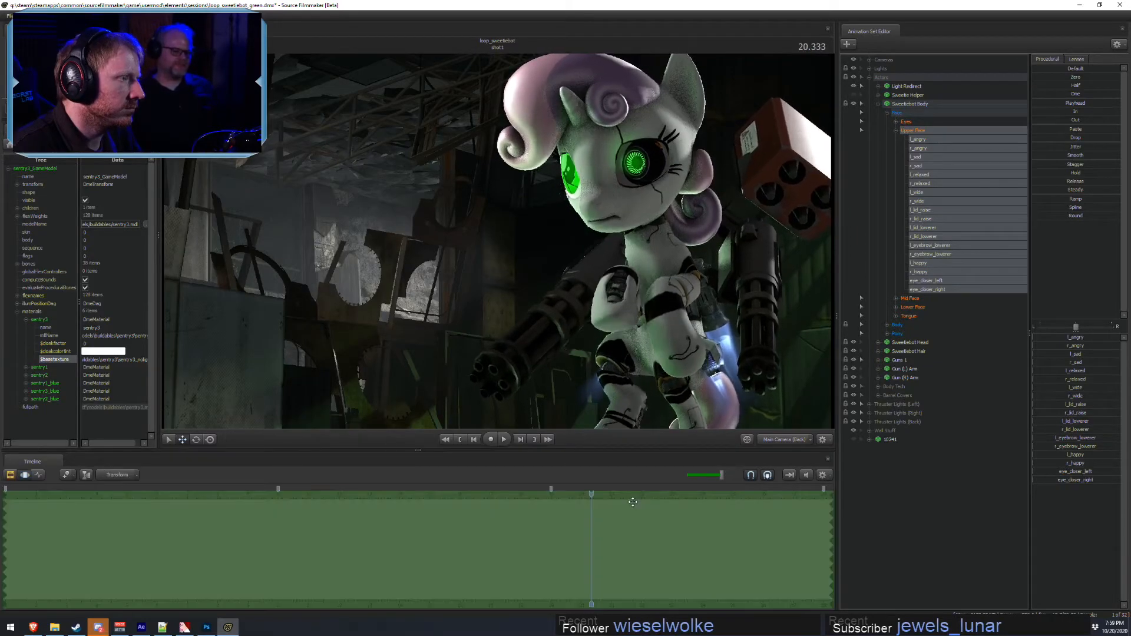
- Delete the Eye Light from the Lights group, then toggle the Main light's visibility to check its effect
left_click(878, 104)
left_click(869, 77)
left_click(870, 68)
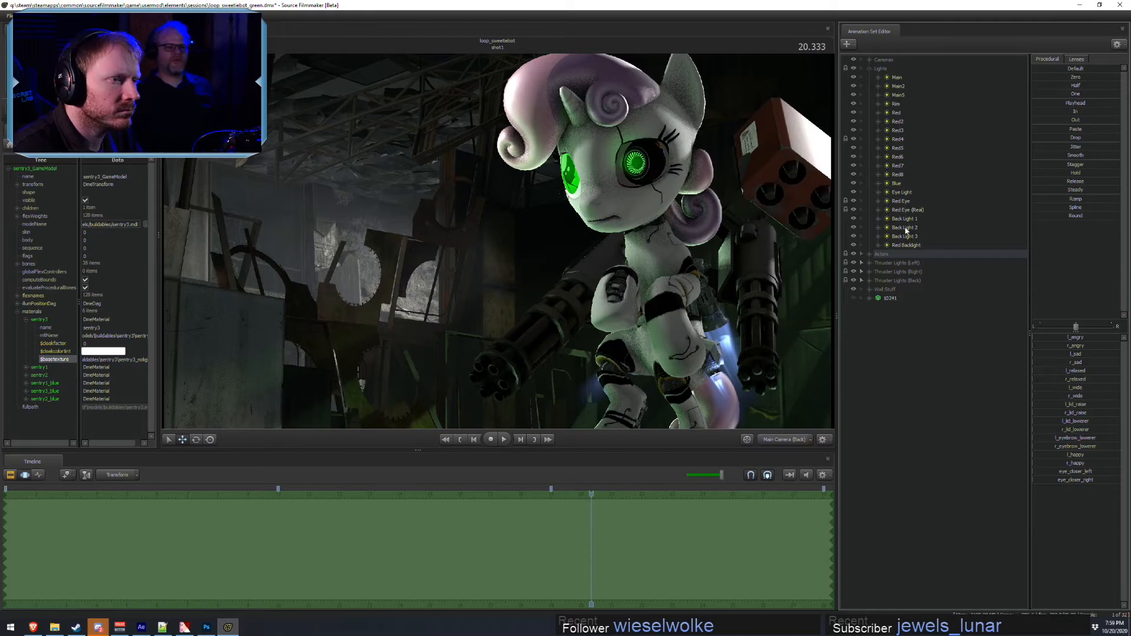
left_click(903, 193)
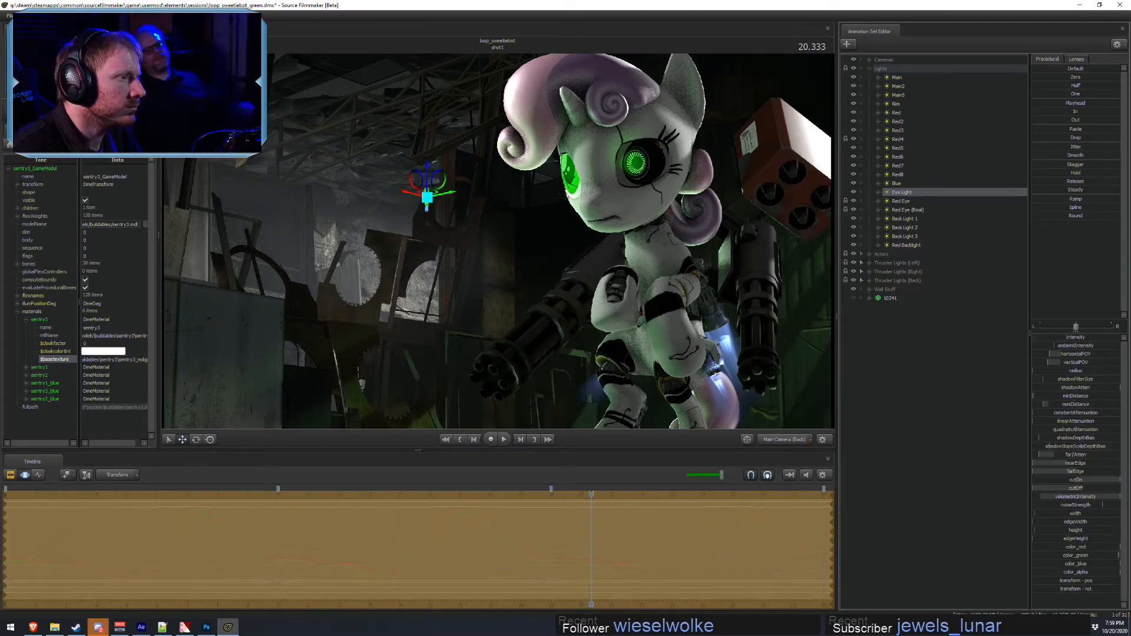
key("ctrl+z")
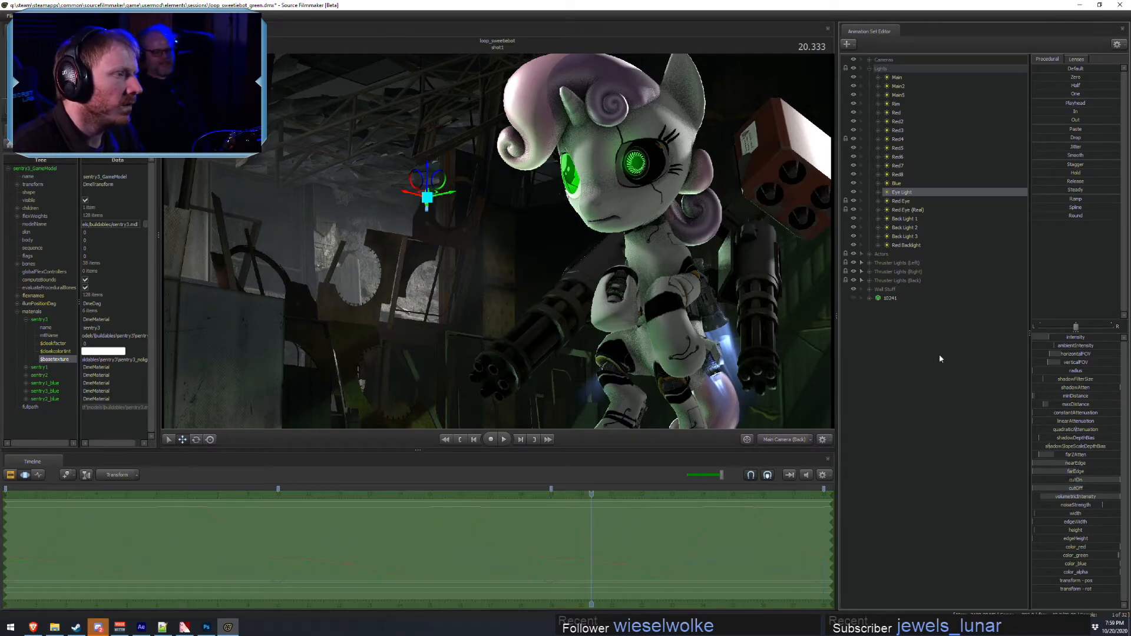
right_click(902, 194)
left_click(919, 206)
key("F2")
key("F3")
left_click(853, 77)
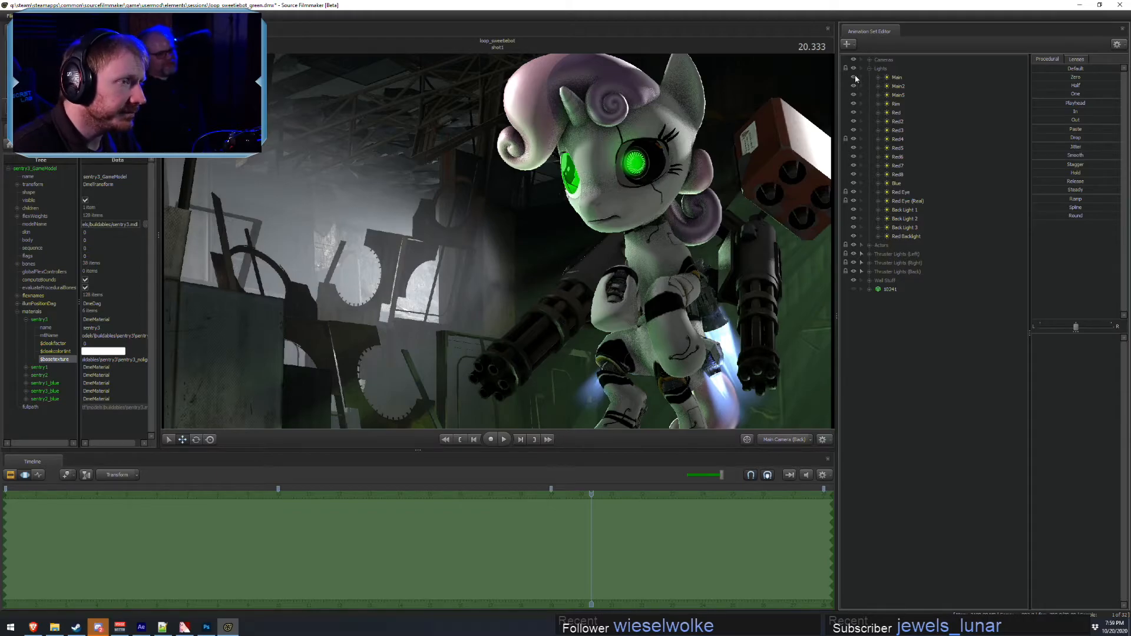
left_click(896, 77)
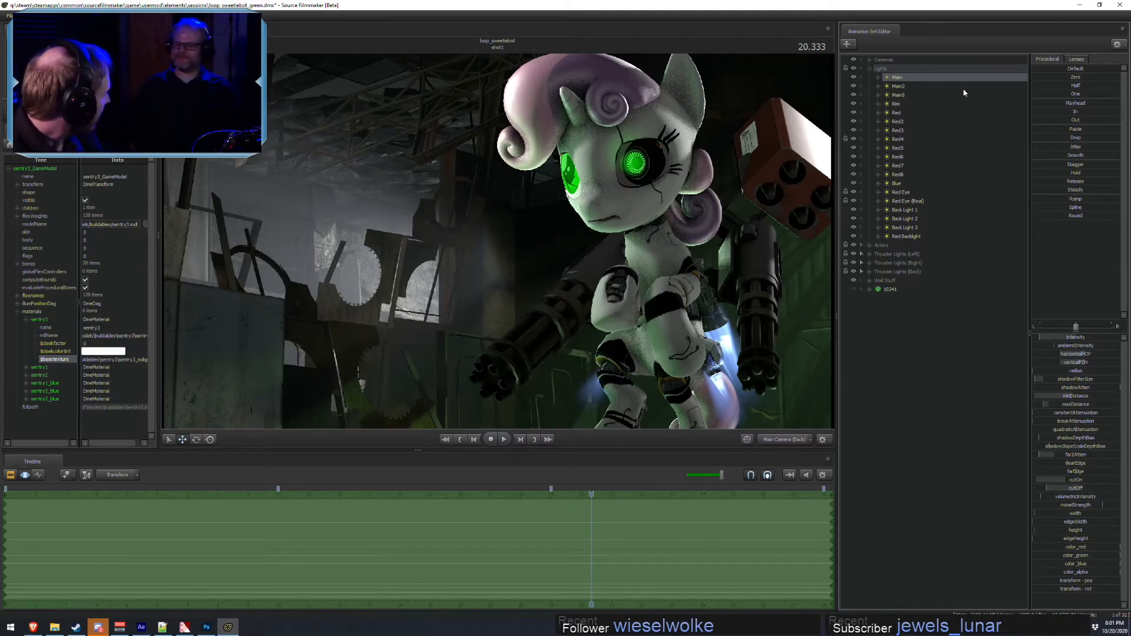
- Switch to the web browser, search Google for The Producers, and close the browser after viewing the results
left_click(35, 625)
left_click(362, 93)
key("ctrl+a")
type("the")
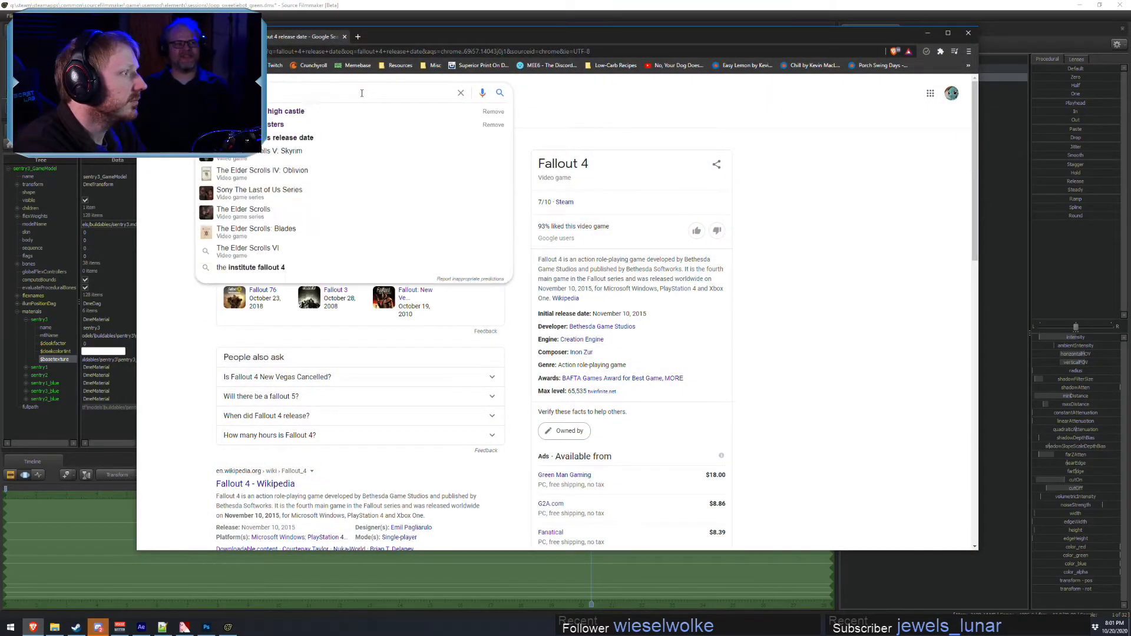
type(" product")
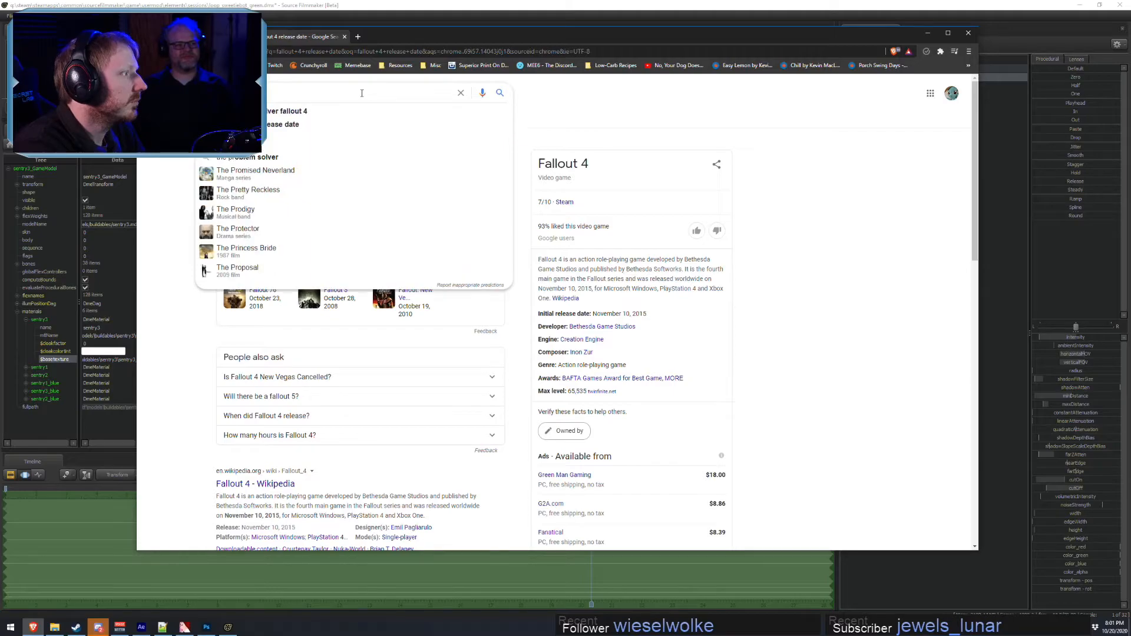
key("Return")
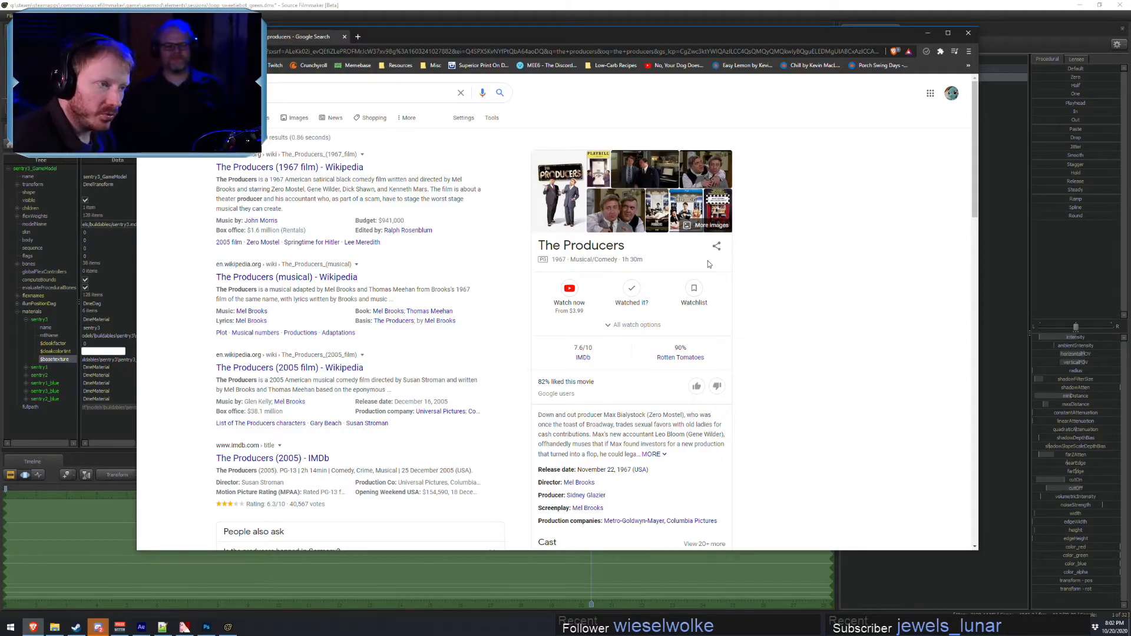
left_click(968, 33)
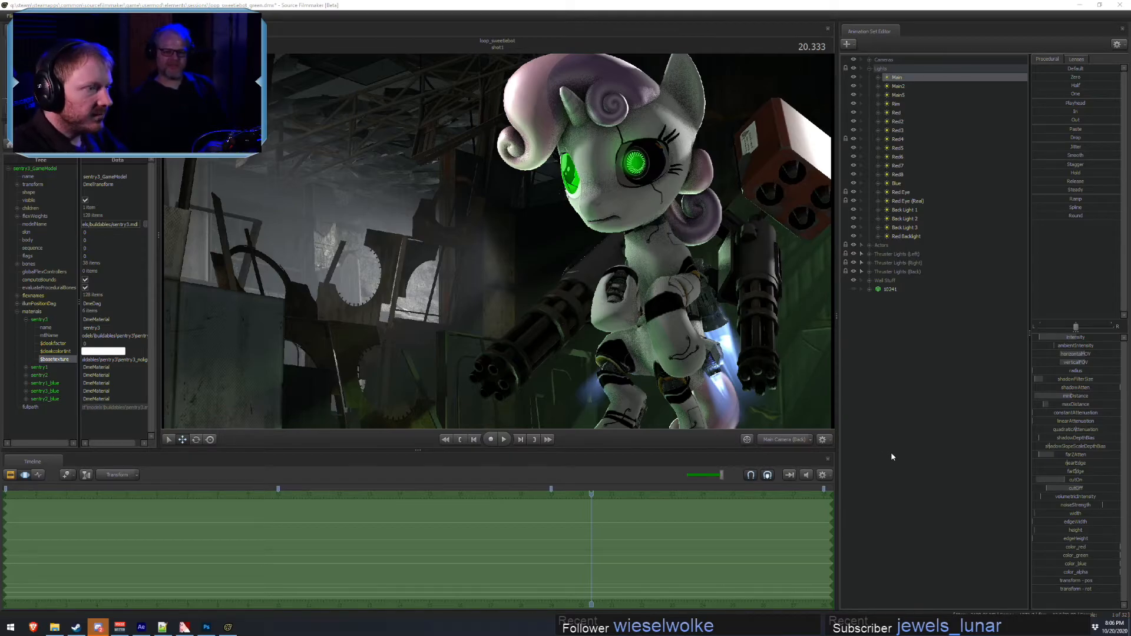
- In Source Filmmaker, move the playhead to 19.700, slightly raise the Red Backlight's intensity, and check the render
left_click(630, 325)
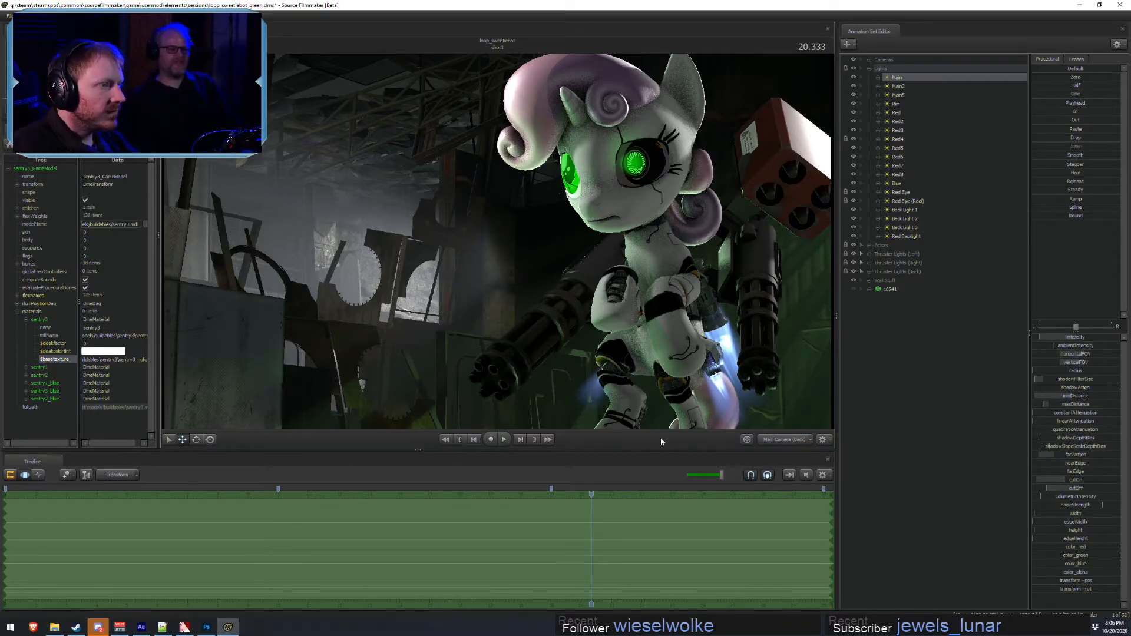
key("F2")
left_click_drag(591, 497, 573, 532)
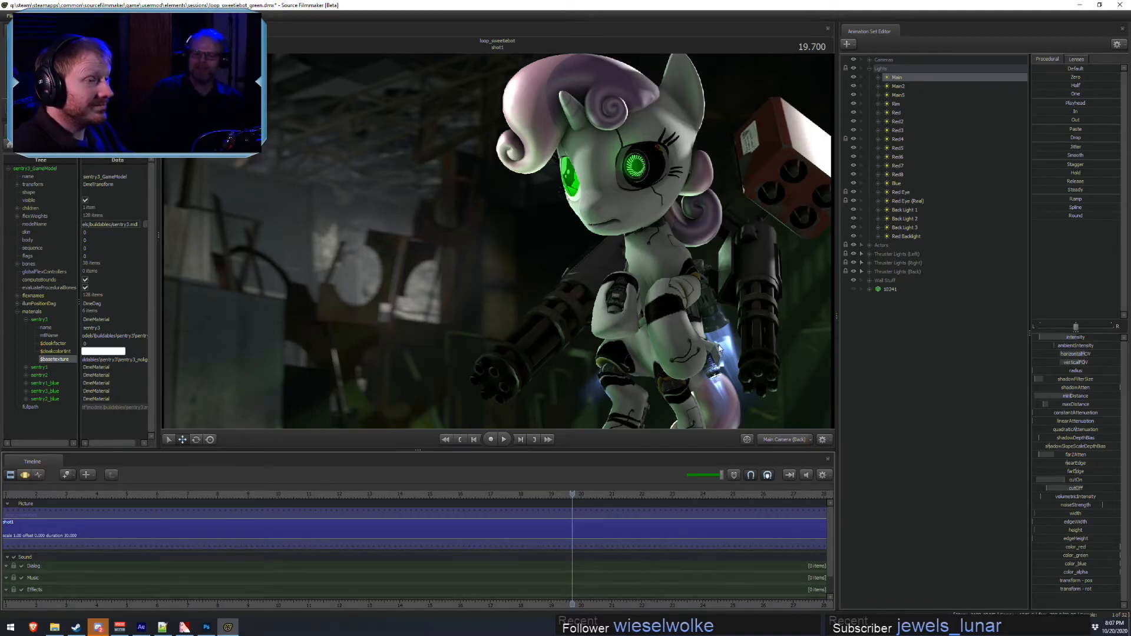
left_click(910, 237)
key("F3")
left_click_drag(1052, 338, 1060, 340)
key("F2")
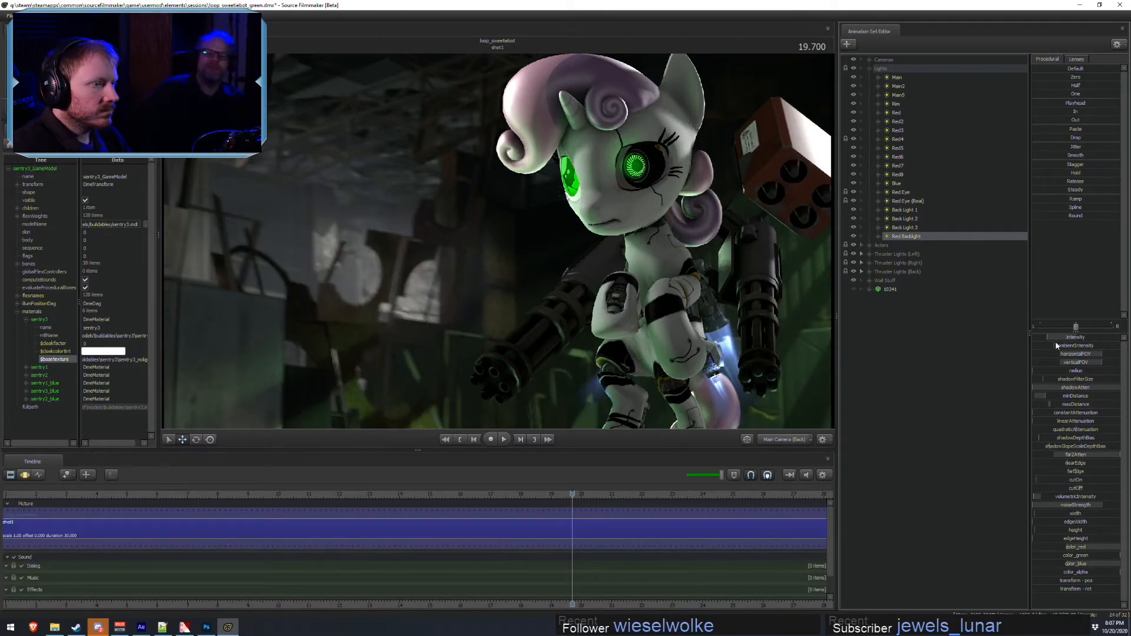
key("F3")
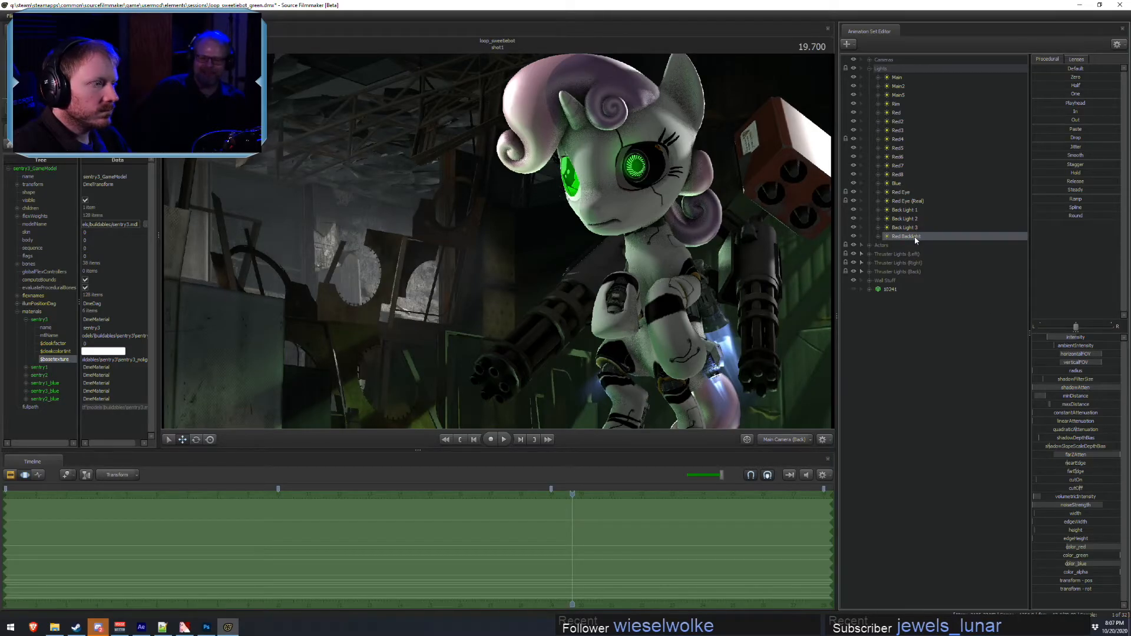
- Look through the Red Backlight and try to re-aim it
key("F2")
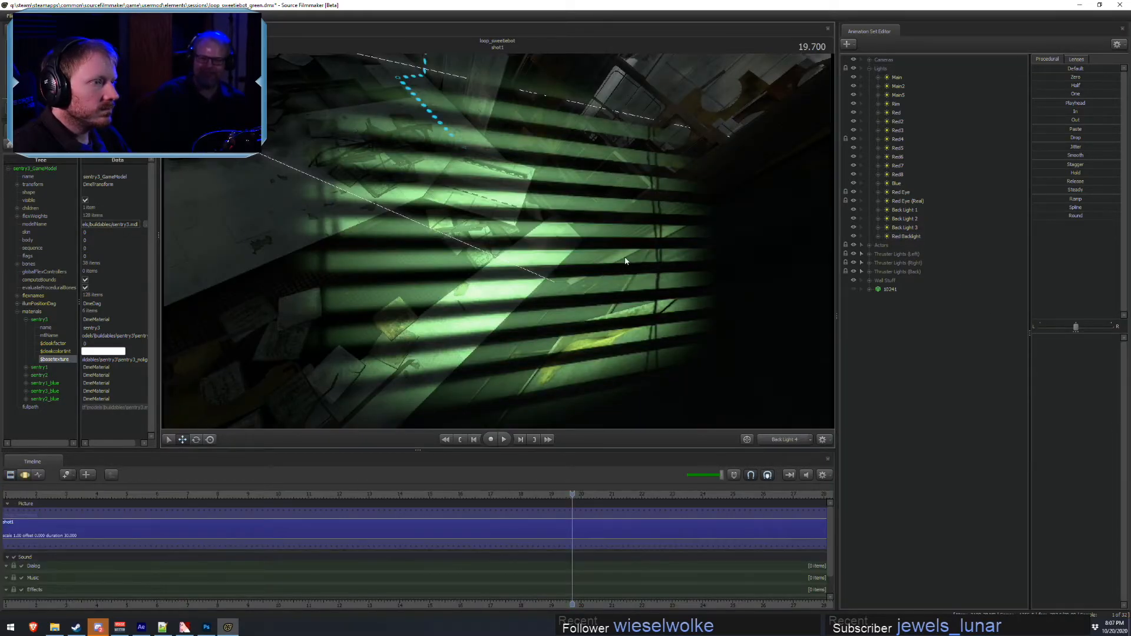
left_click(893, 238)
key("F3")
mouse_move(731, 240)
left_mouse_down()
mouse_move(710, 198)
mouse_move(716, 243)
left_mouse_up()
key("ctrl+z")
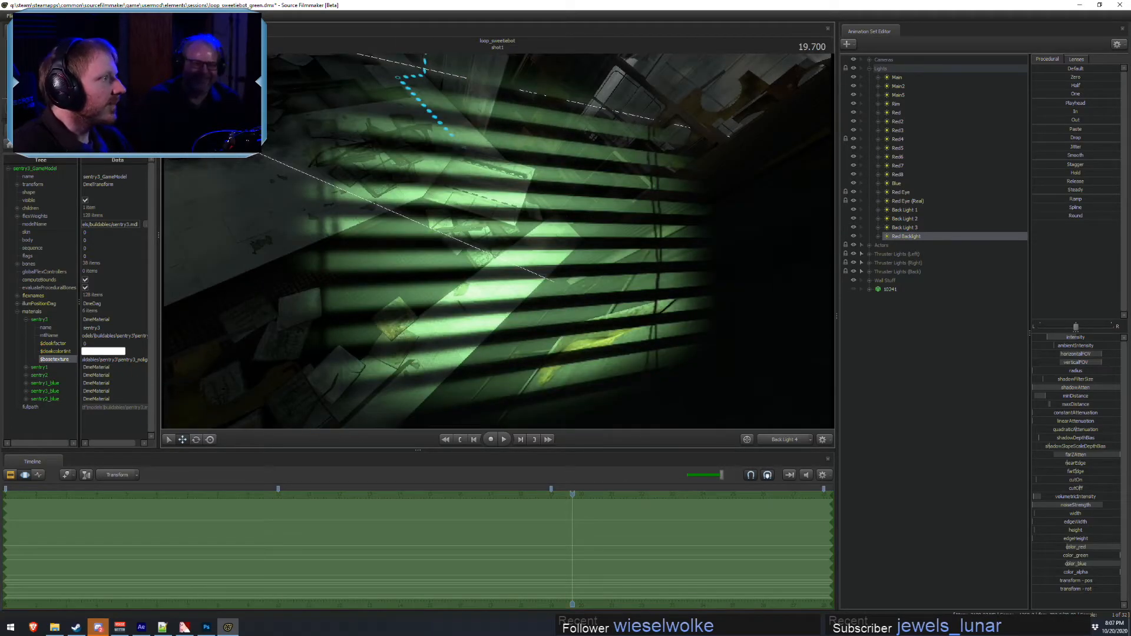
- Open a secondary viewport, dock it above the Animation Set Editor, and enlarge it to show the main camera
left_click(64, 76)
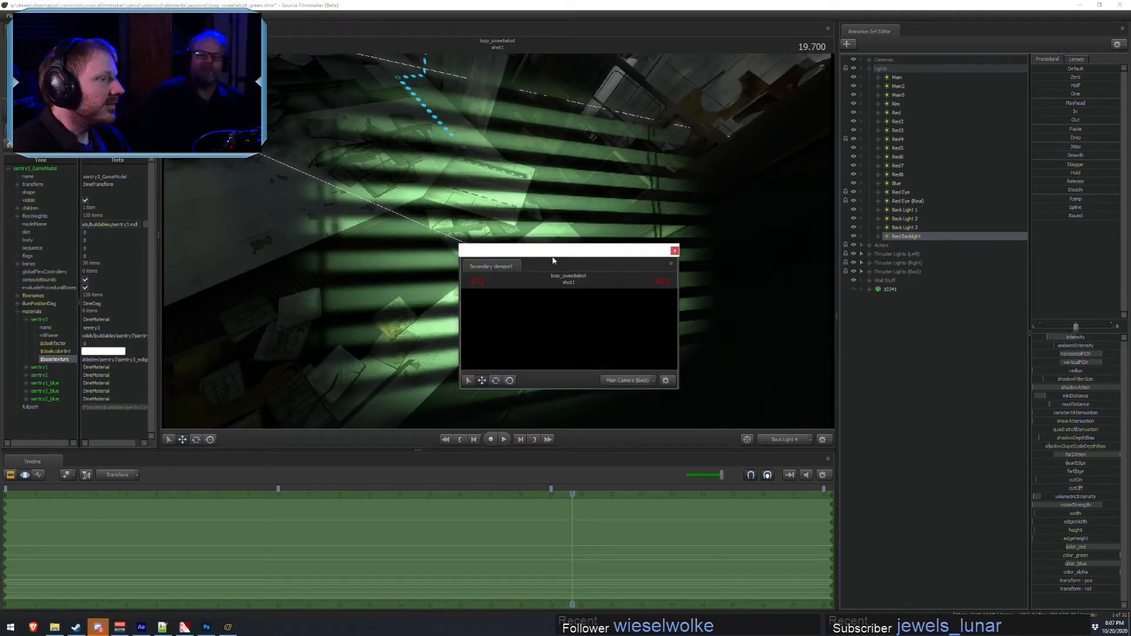
left_click_drag(486, 265, 984, 300)
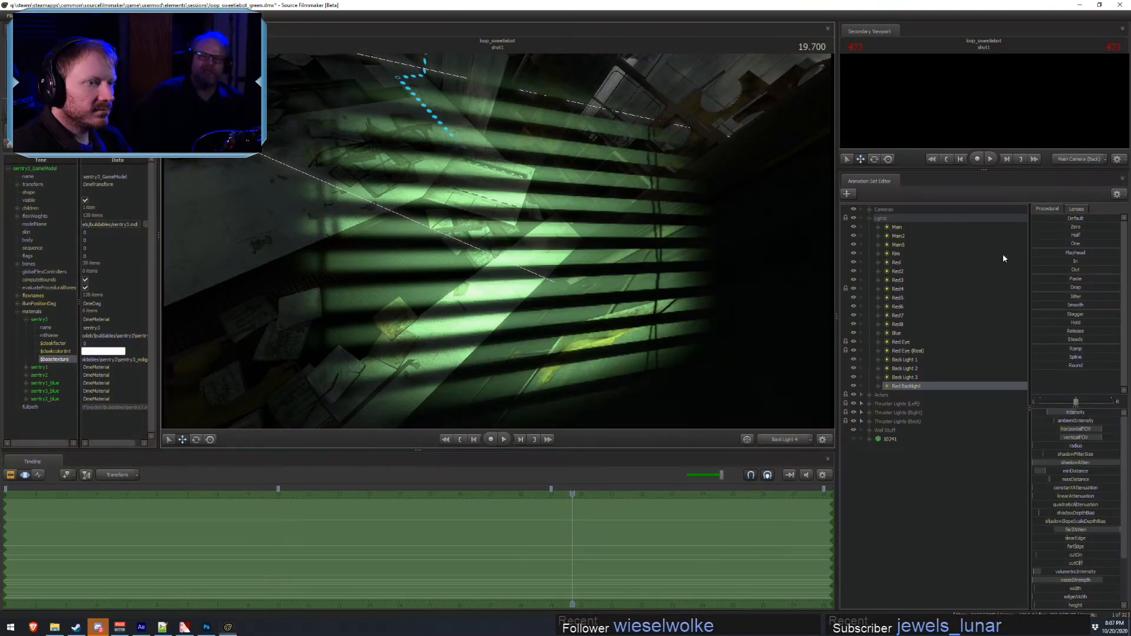
left_click_drag(967, 169, 983, 278)
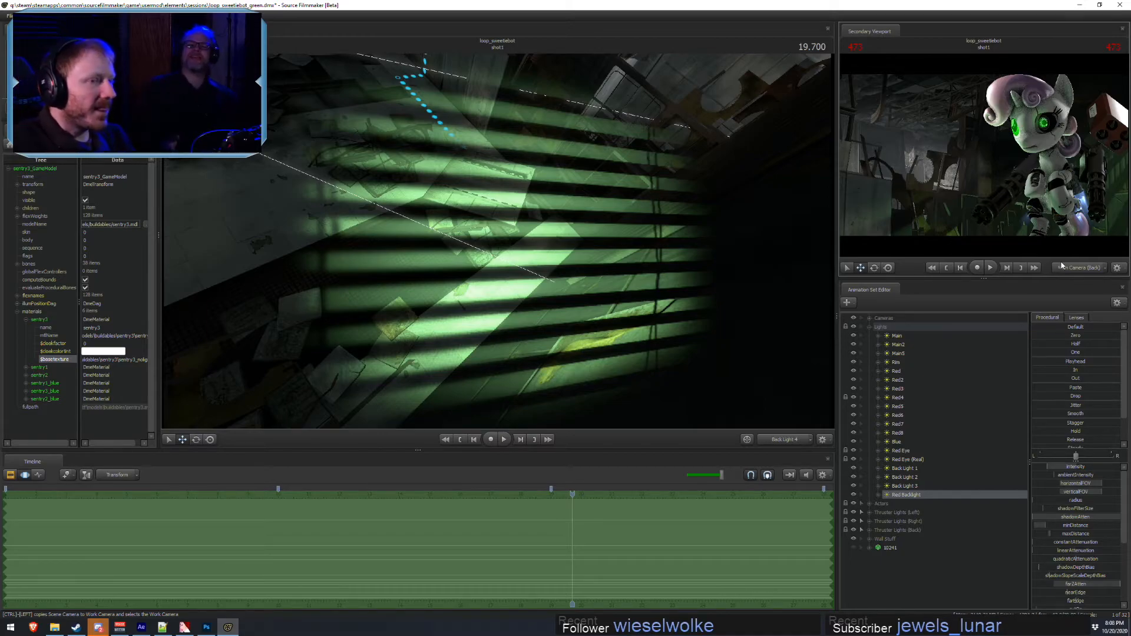
- Re-aim the Red Backlight from its own view while checking the result through the main camera in the secondary viewport
key("F2")
left_click(574, 250)
key("F3")
left_click_drag(574, 250, 599, 275)
key("F2")
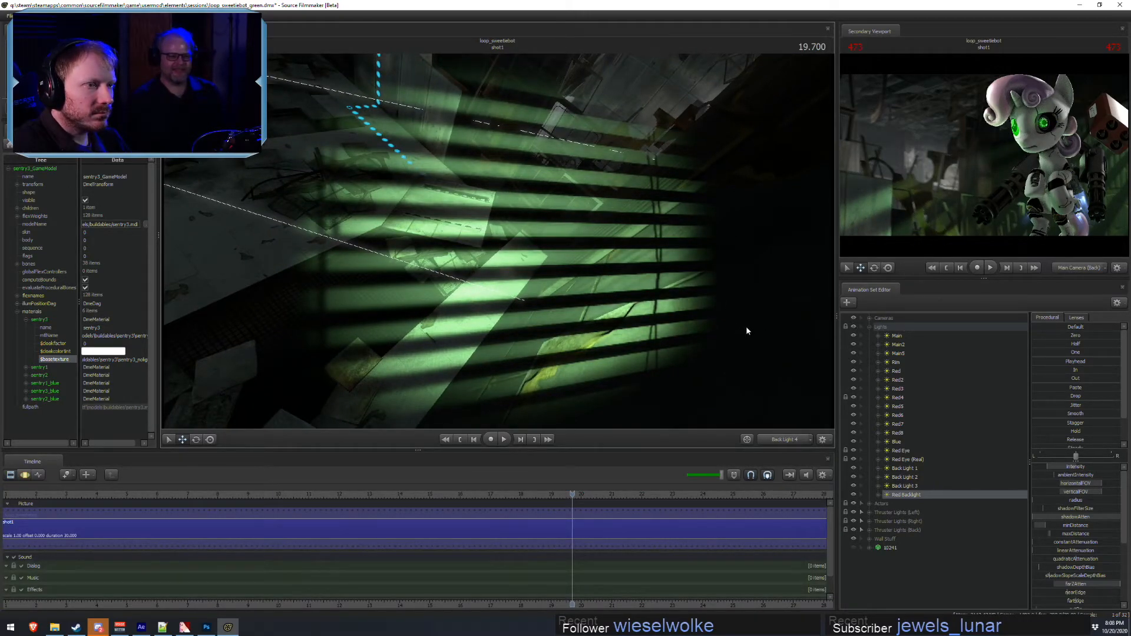
key("F4")
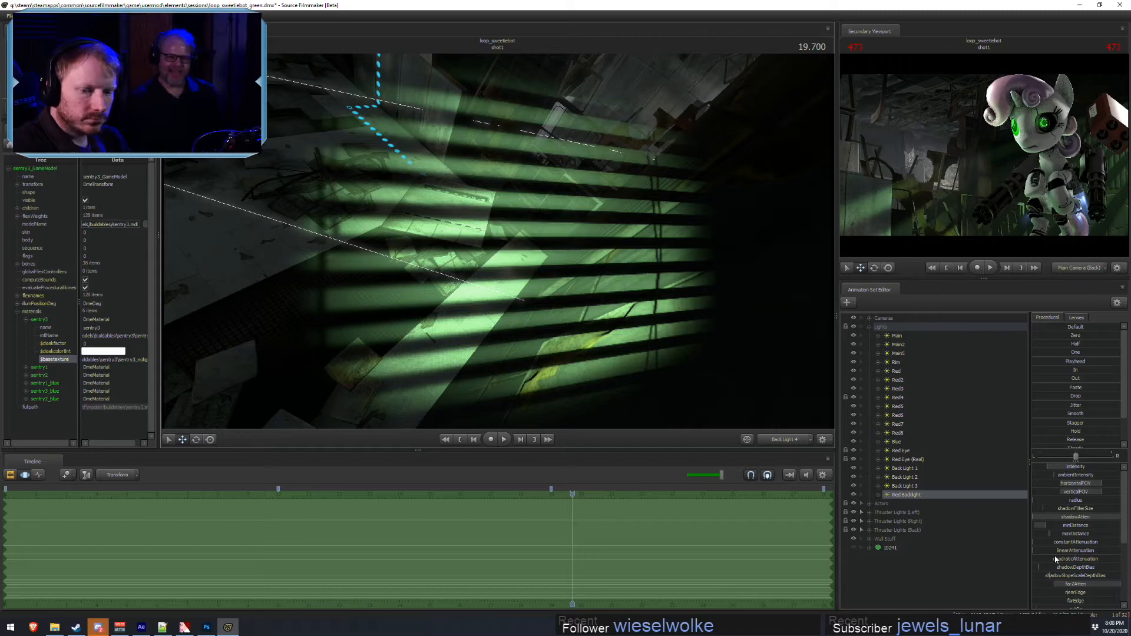
- Lower the Red Backlight's farZAtten in the Motion Editor
key("F2")
key("F3")
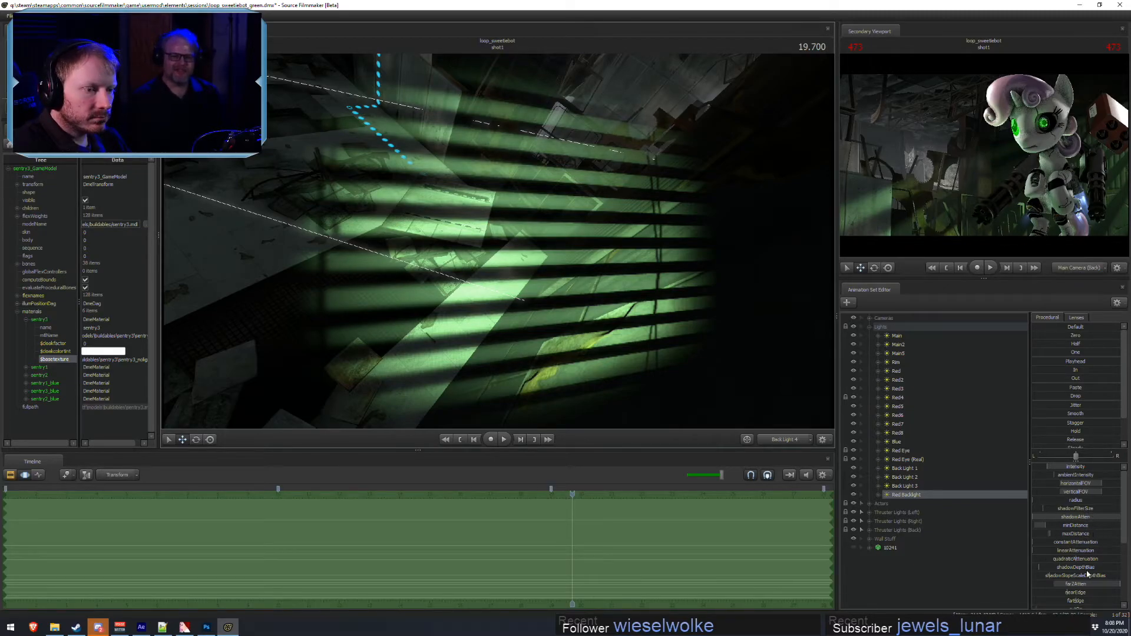
key("F4")
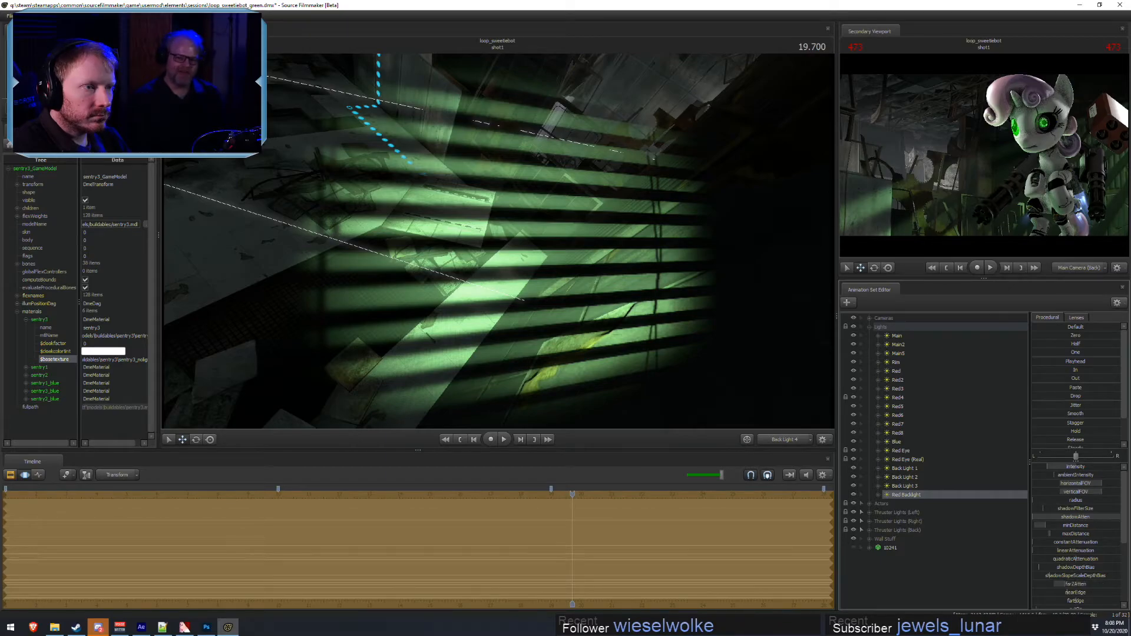
left_click_drag(1076, 584, 1045, 584)
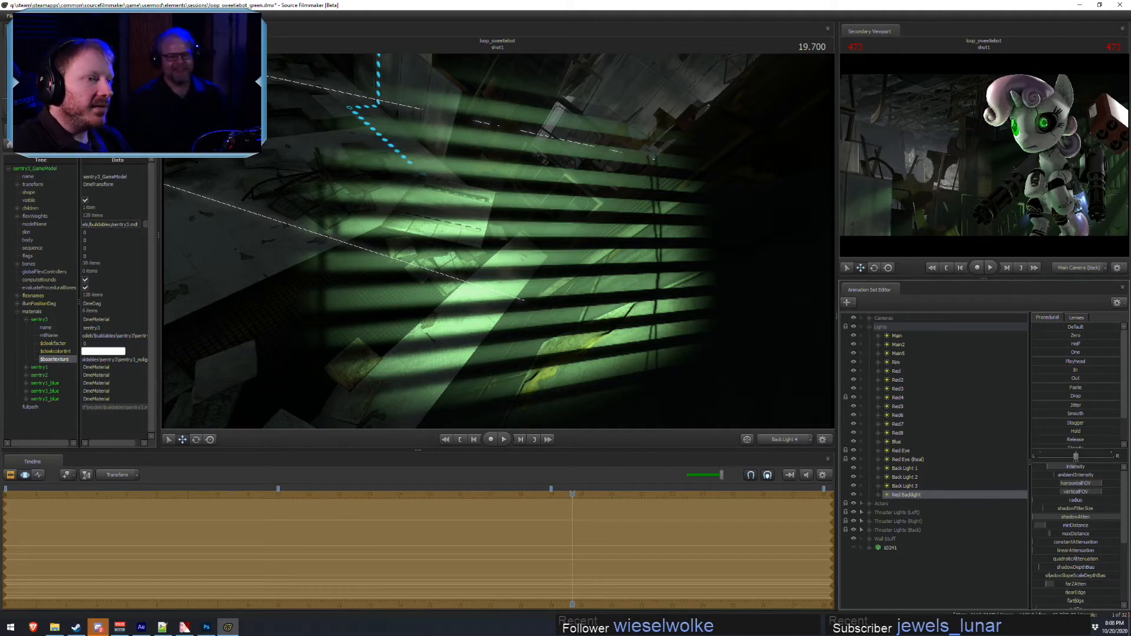
- Check the backlight change in the render and switch the primary viewport to Main Camera (Back)
key("F2")
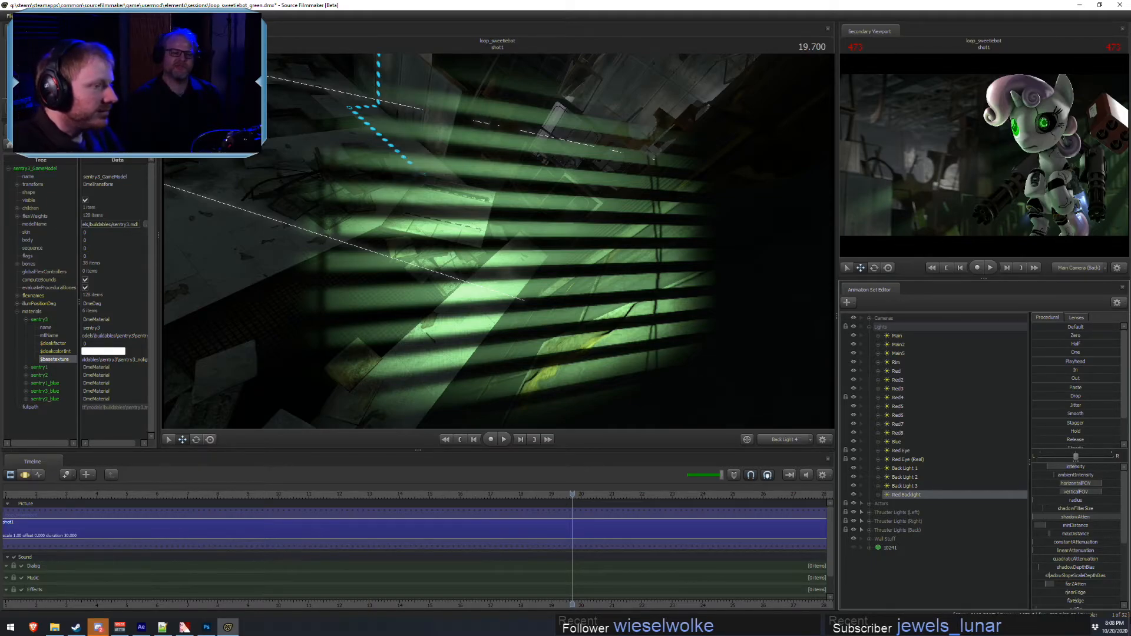
key("F3")
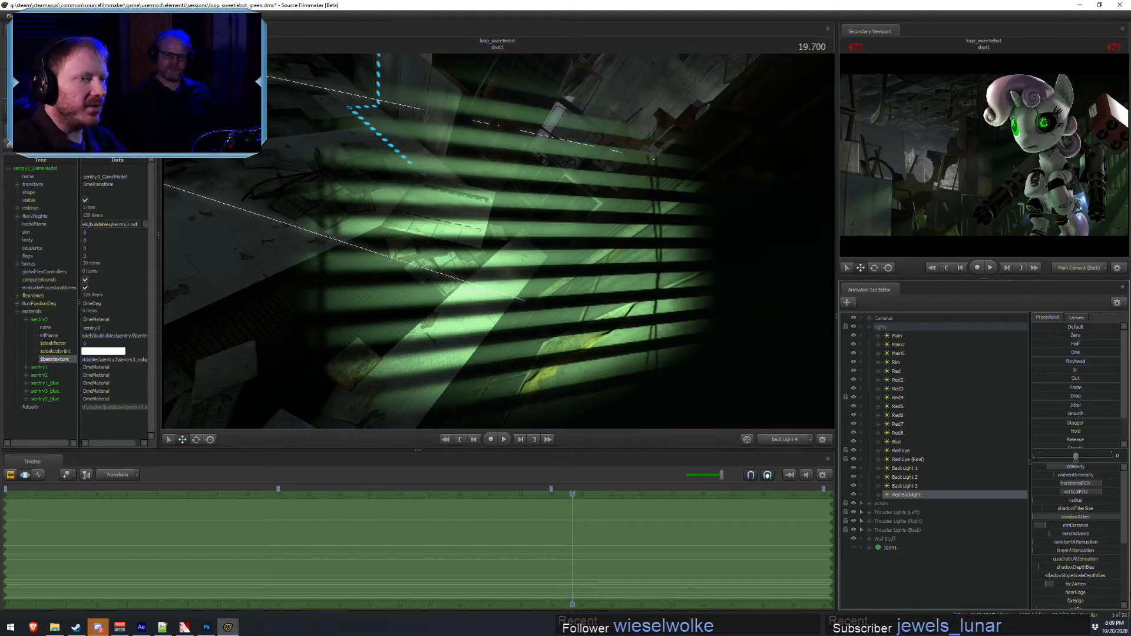
key("F2")
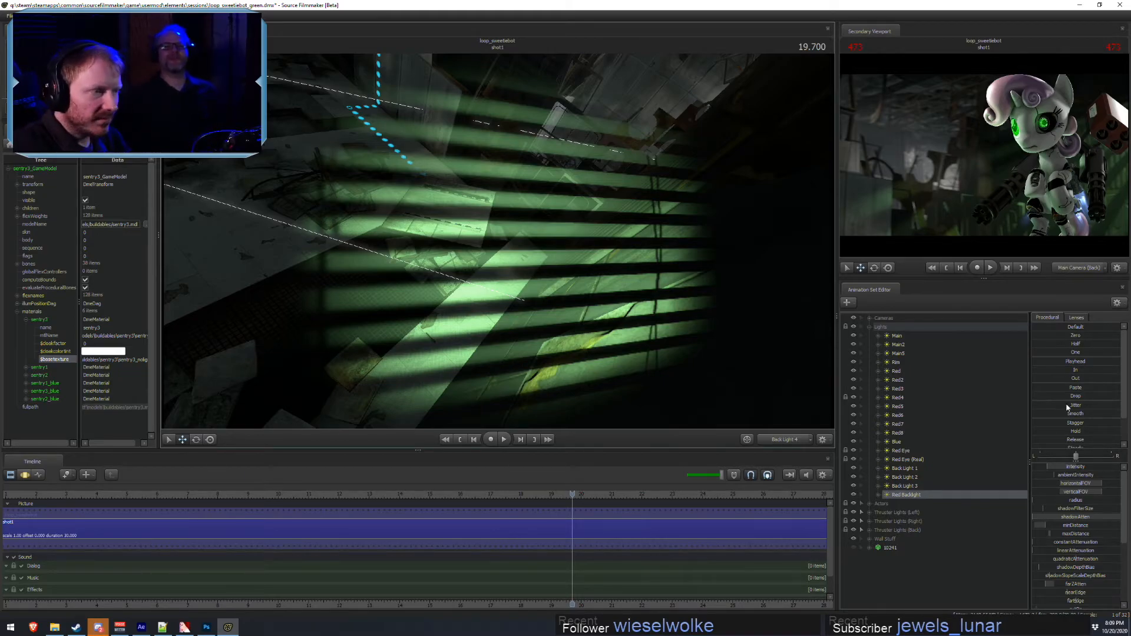
key("F3")
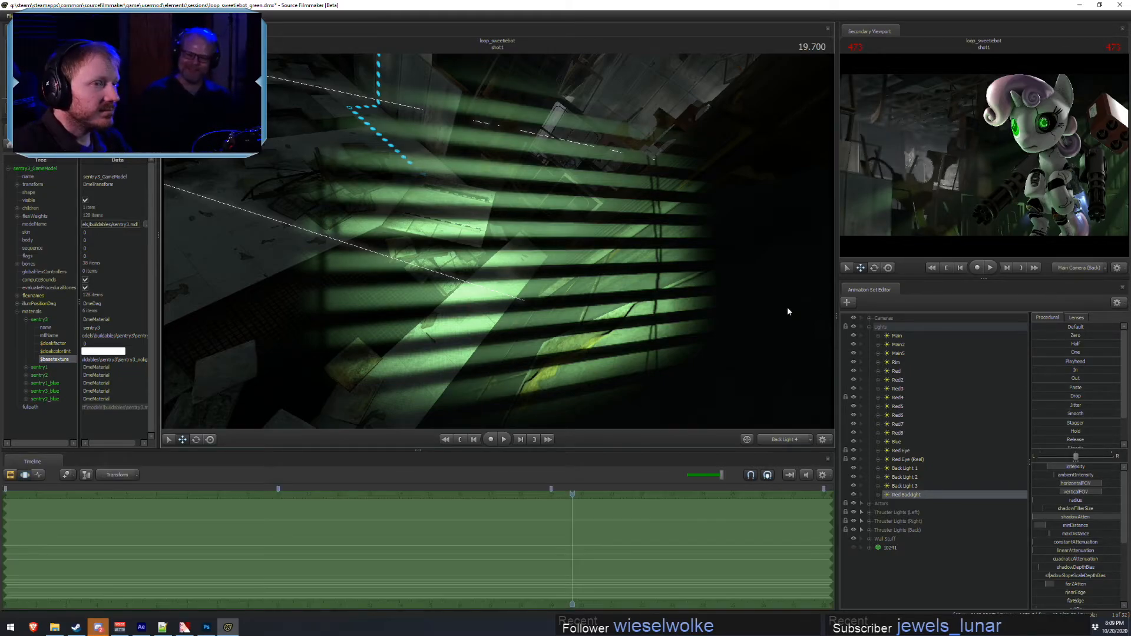
key("F2")
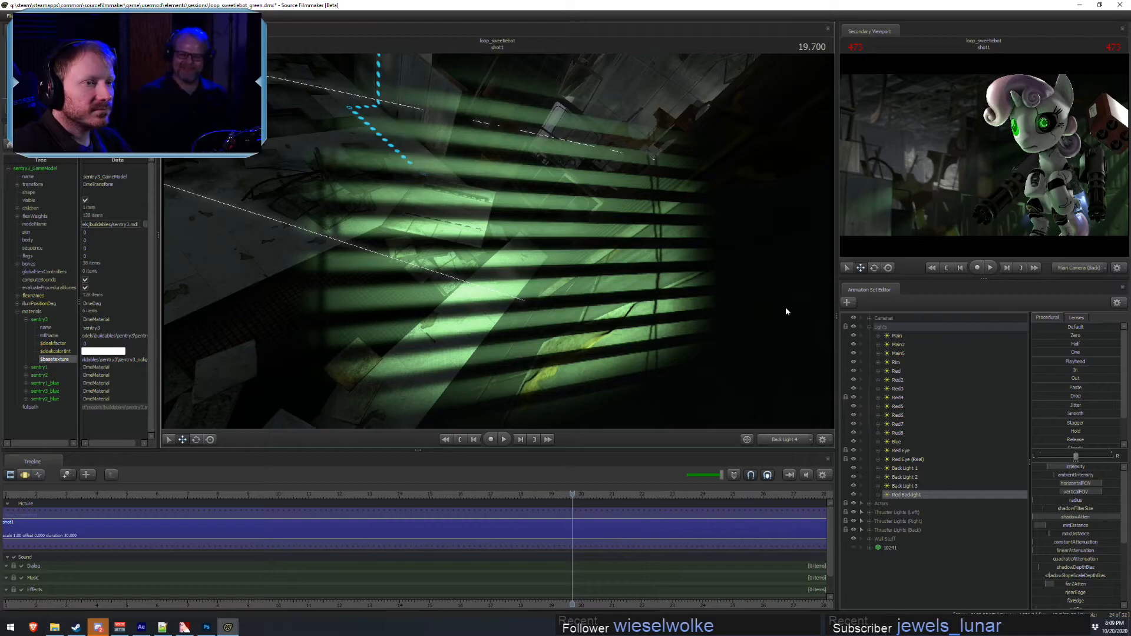
left_click(782, 440)
left_click(780, 443)
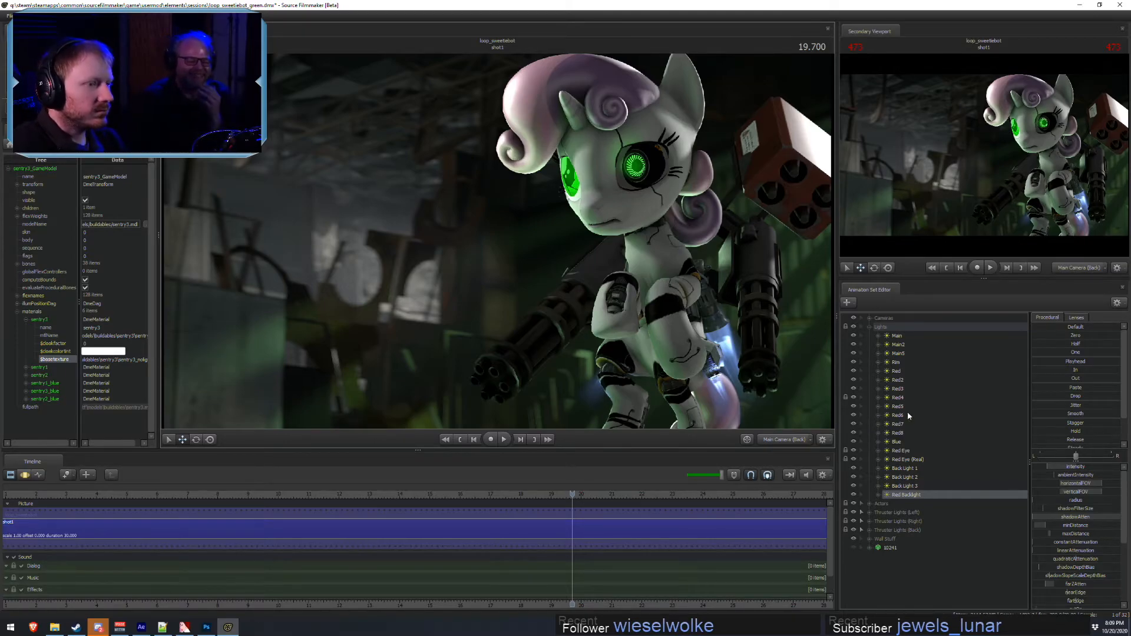
- Collapse the Lights group and select the Lower Face controls of Sweetiebot Head in the Actors group
left_click(870, 327)
left_click(870, 336)
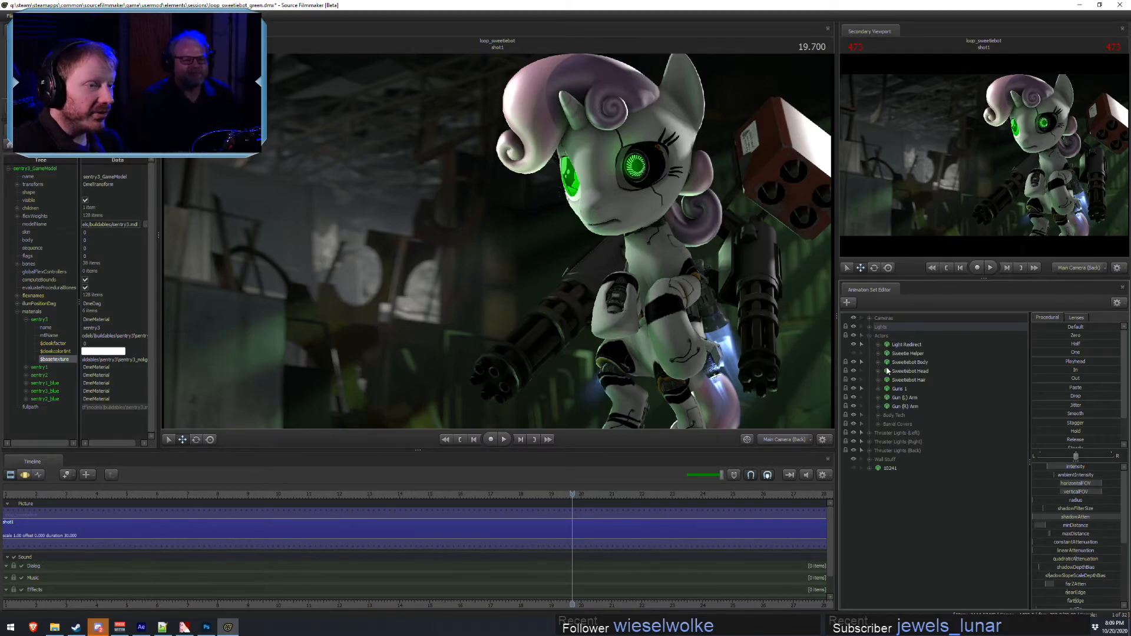
left_click(879, 362)
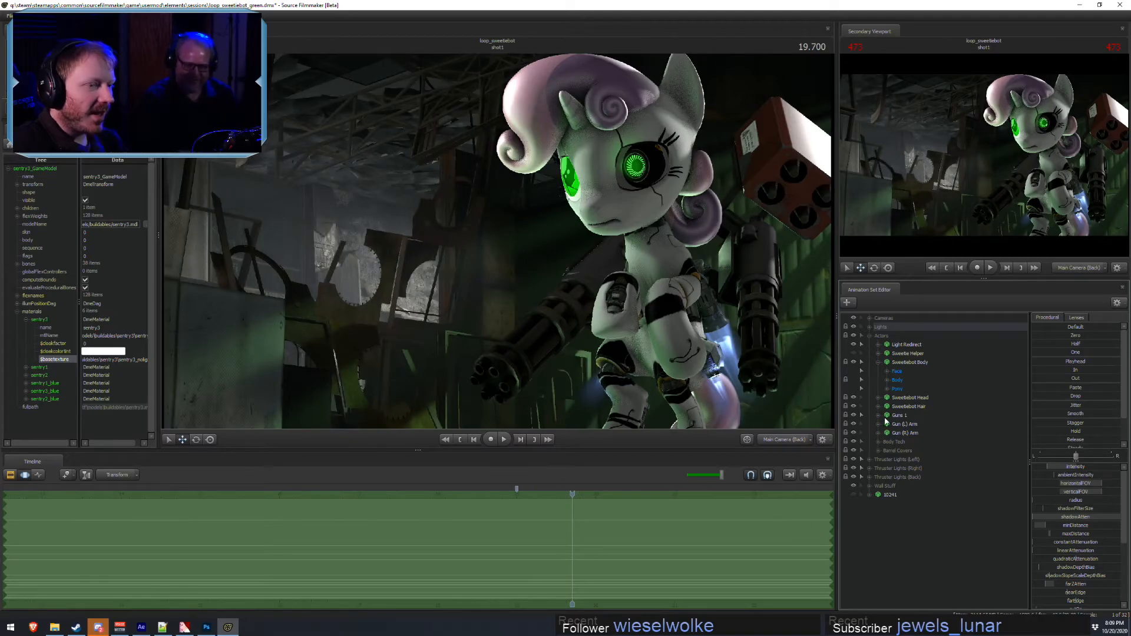
left_click(879, 362)
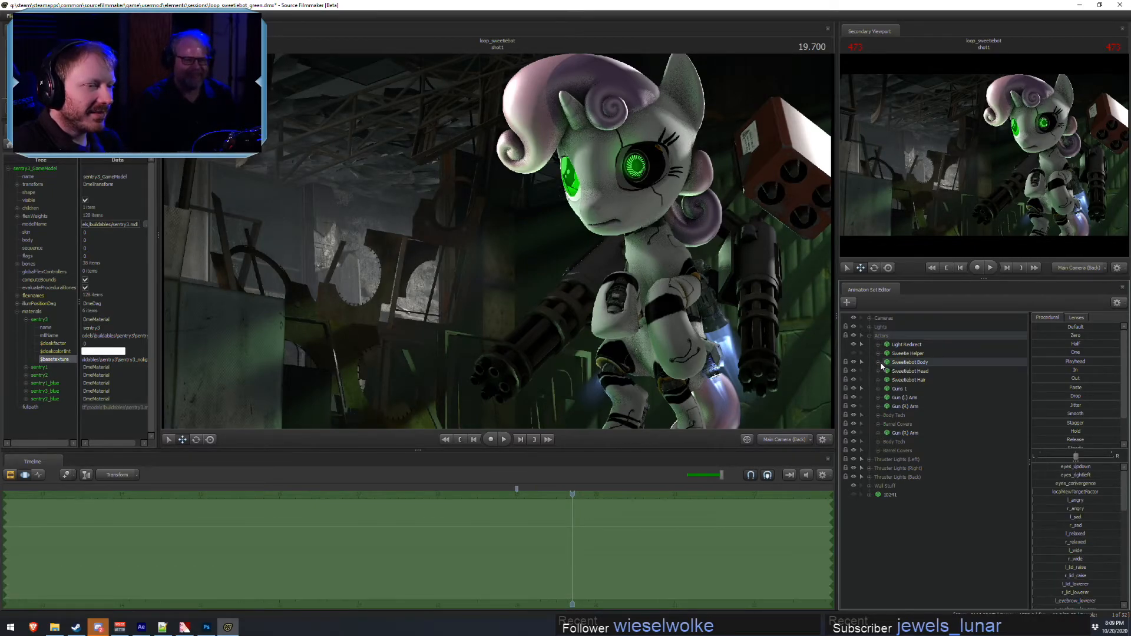
left_click(879, 372)
left_click(887, 381)
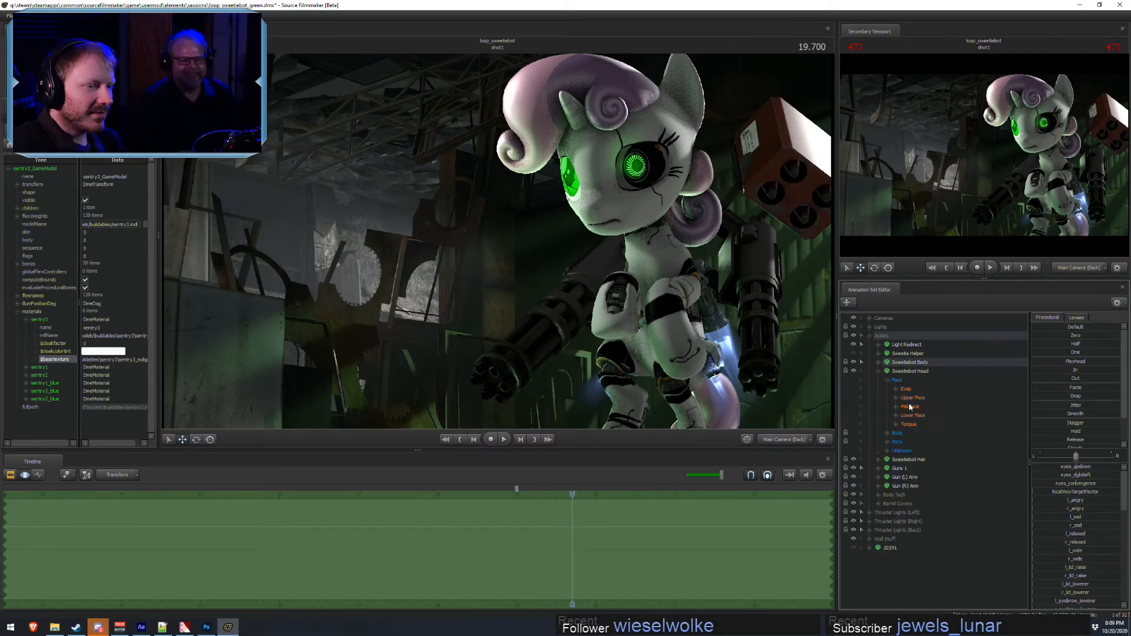
left_click(913, 416)
- Examine the Lower Face animation curves in the Motion Editor around 19 seconds
key("F2")
key("F3")
scroll(733, 541, "up", 2)
scroll(734, 541, "down", 7)
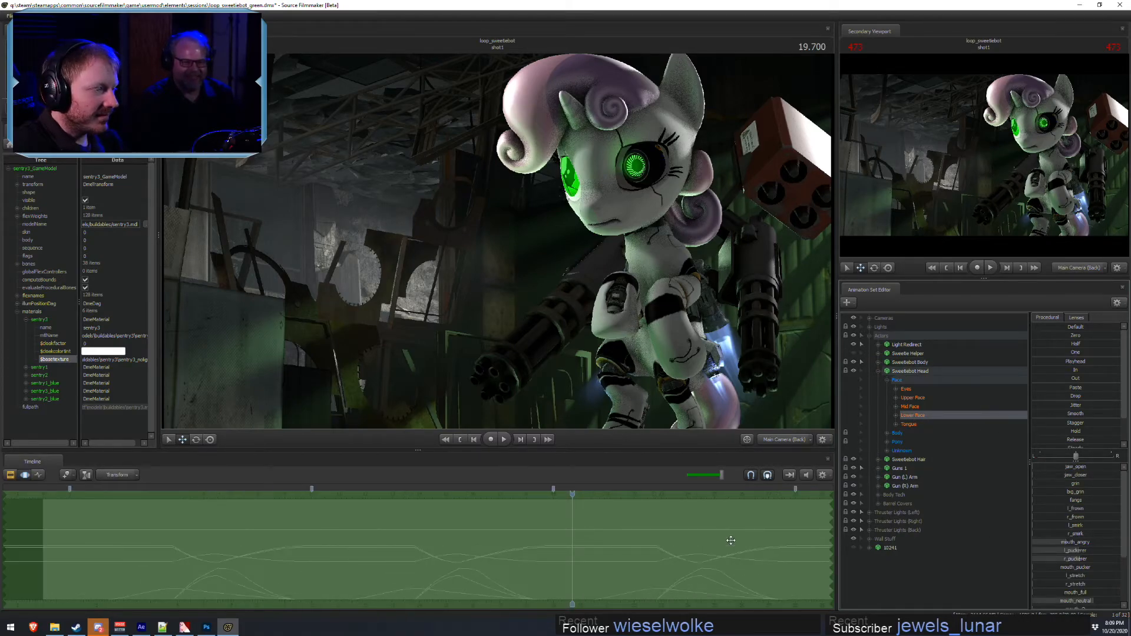
scroll(728, 541, "up", 3)
key("shift")
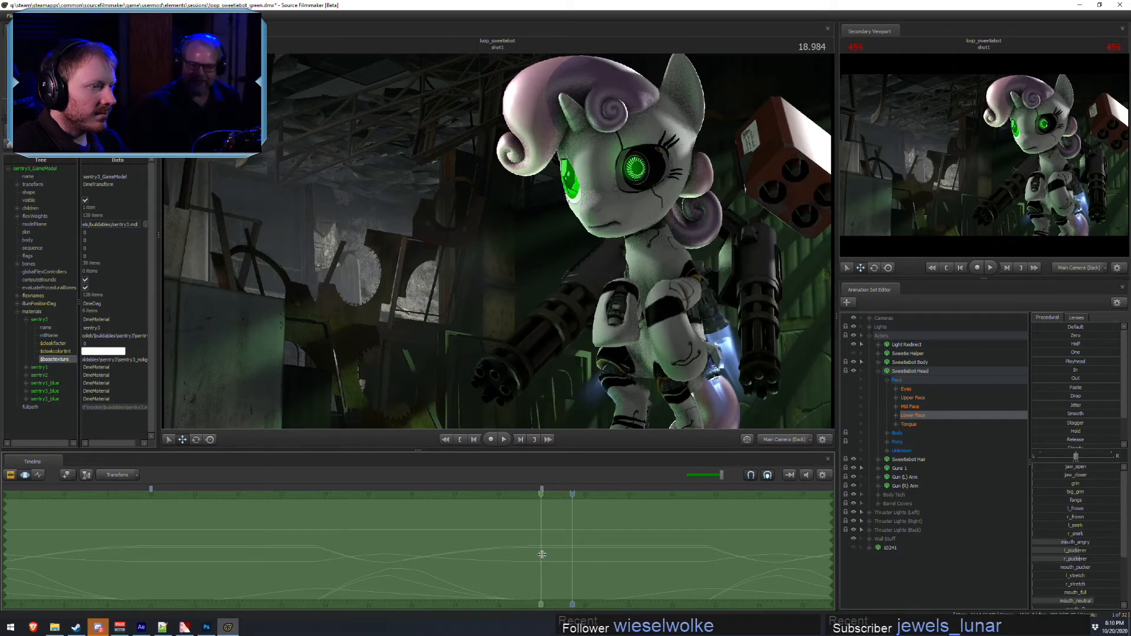
key("F3")
key("F4")
key("F3")
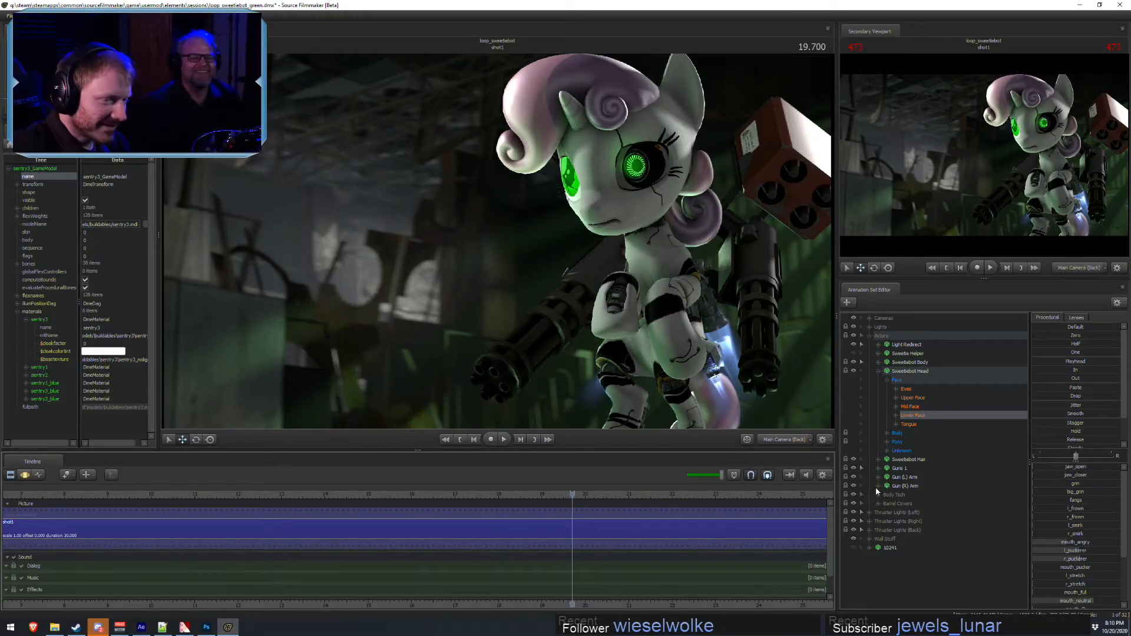
- Raise the lower face's grin, l_frown and r_frown slightly and reduce l_puckerer and r_puckerer over the whole shot
key("F4")
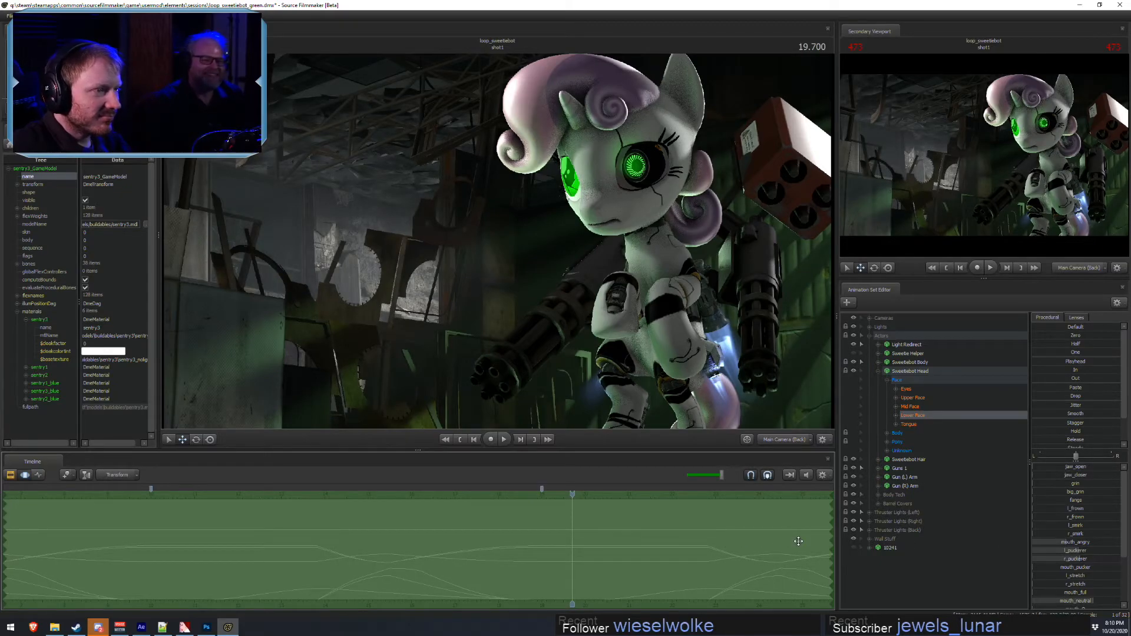
key("F3")
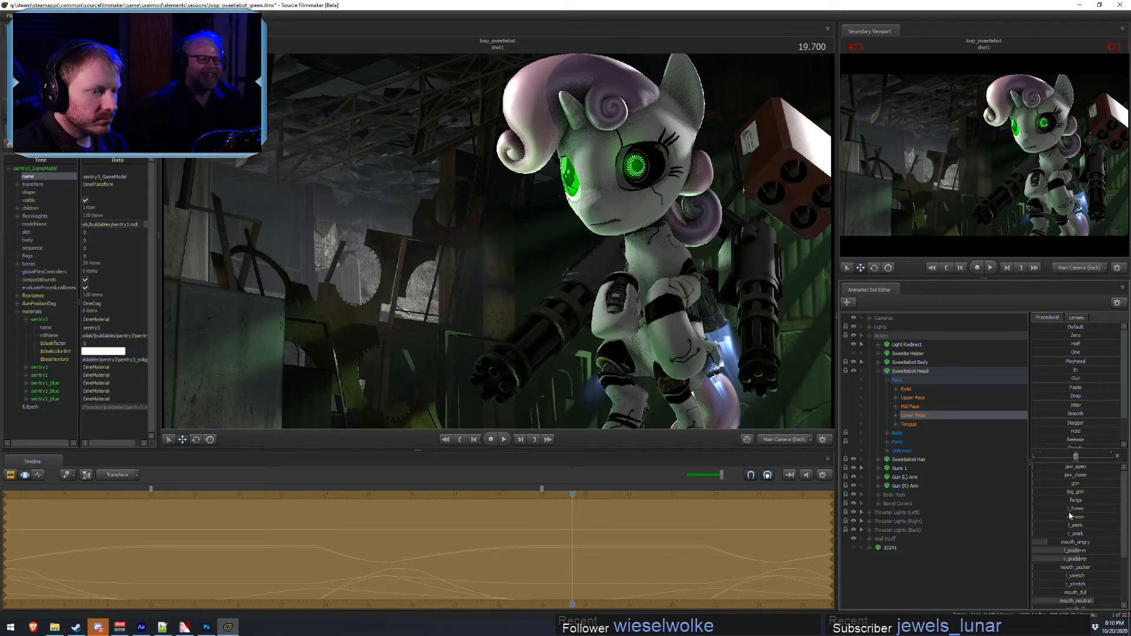
mouse_move(1070, 509)
left_mouse_down()
mouse_move(1083, 509)
mouse_move(1068, 510)
left_mouse_up()
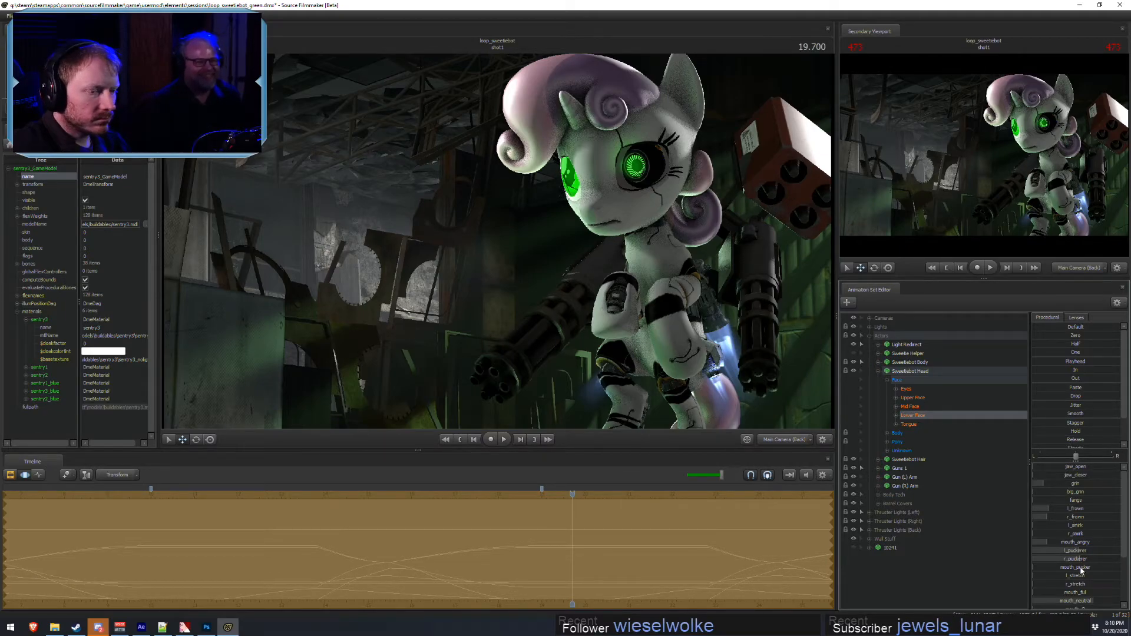
mouse_move(1080, 562)
left_mouse_down()
mouse_move(1059, 560)
mouse_move(1068, 551)
left_mouse_up()
- Scrub the shot to 20.000 and play back an earlier section to check the adjusted mouth expression
left_click_drag(311, 564, 450, 571, "shift")
left_click_drag(448, 495, 585, 496)
key("ctrl+a")
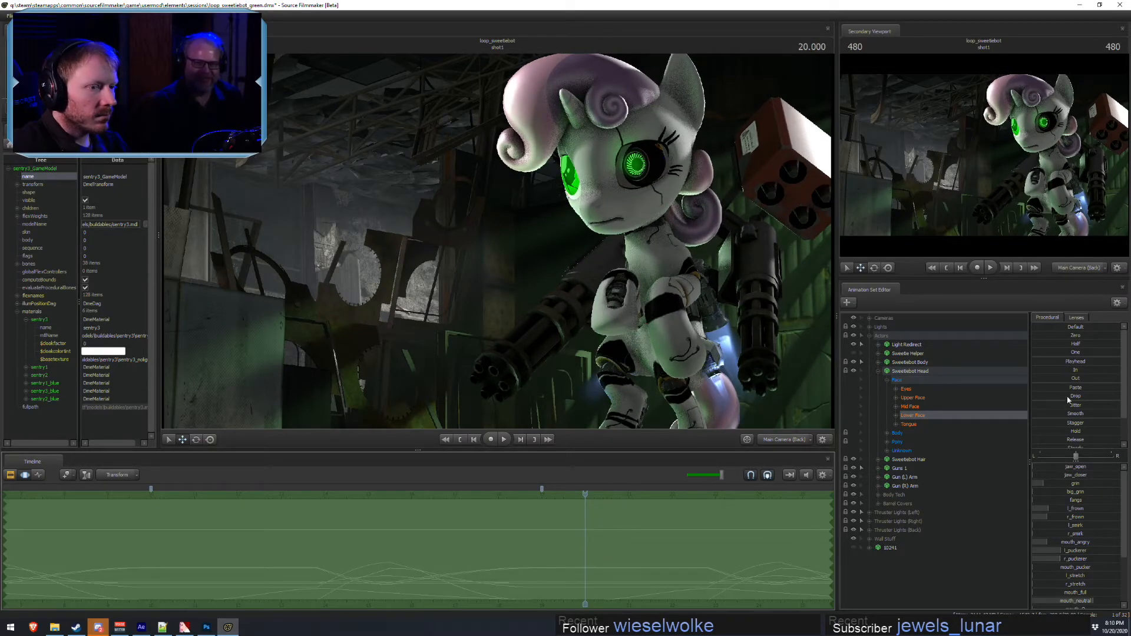
key("F2")
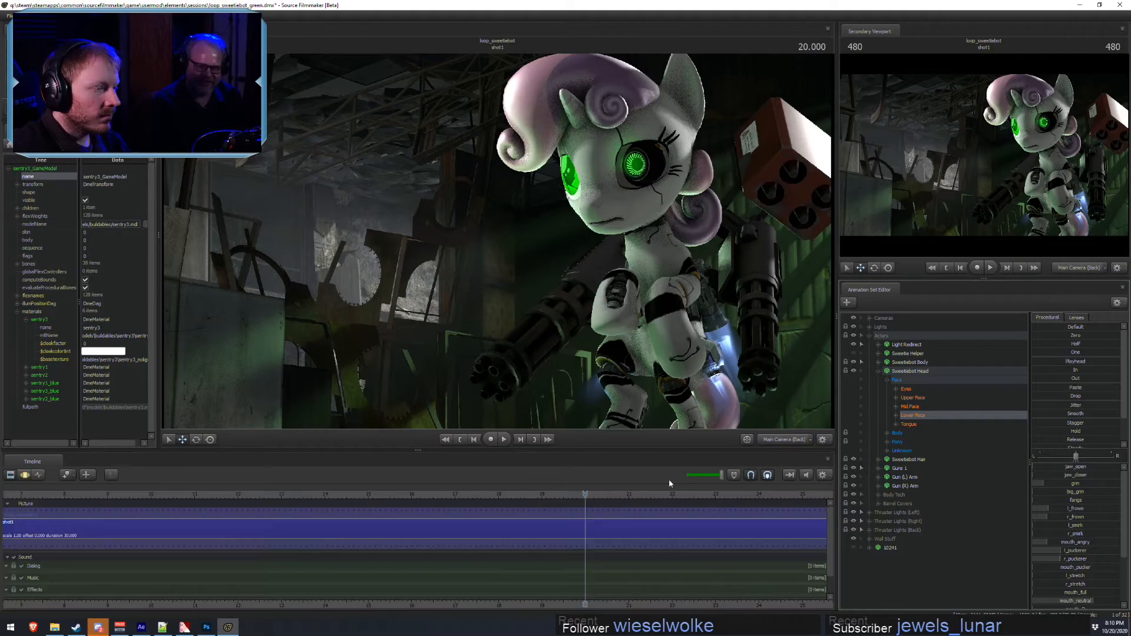
left_click_drag(207, 495, 344, 510)
key("space")
key("space")
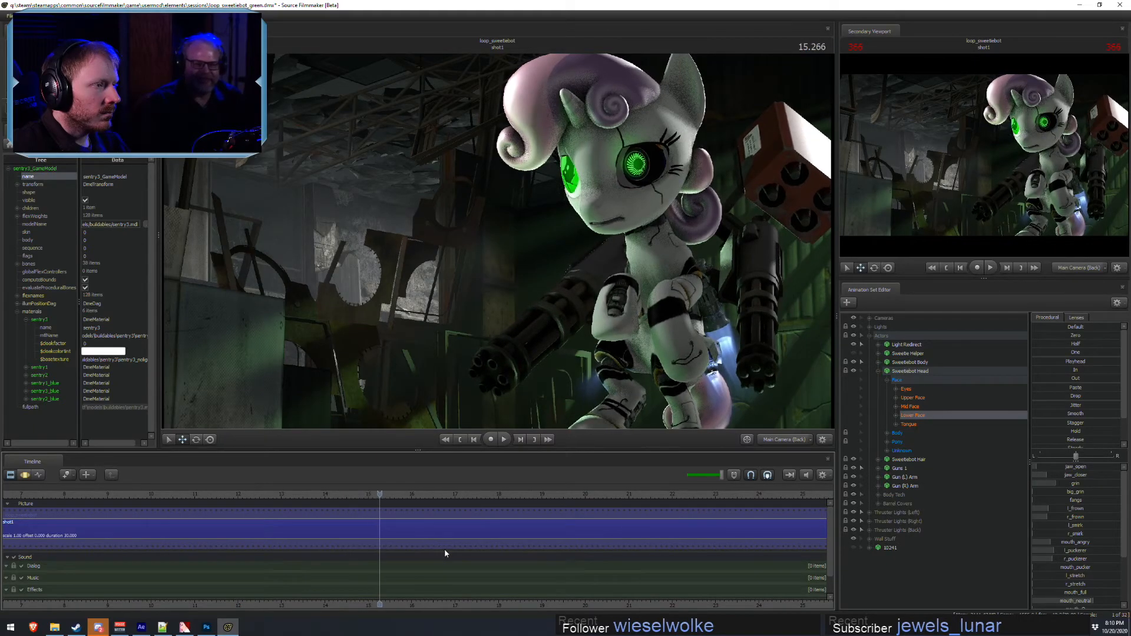
- Move the playhead to 15.400 and blend the Lower Face animation slightly toward that pose with the Playhead preset
key("F3")
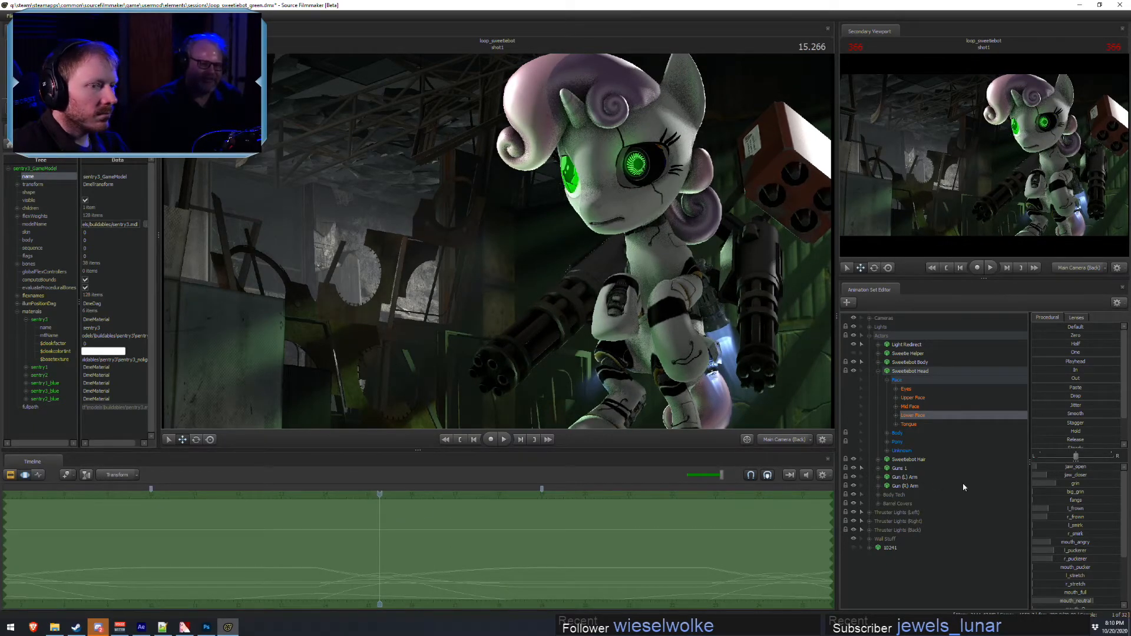
key("F2")
key("F3")
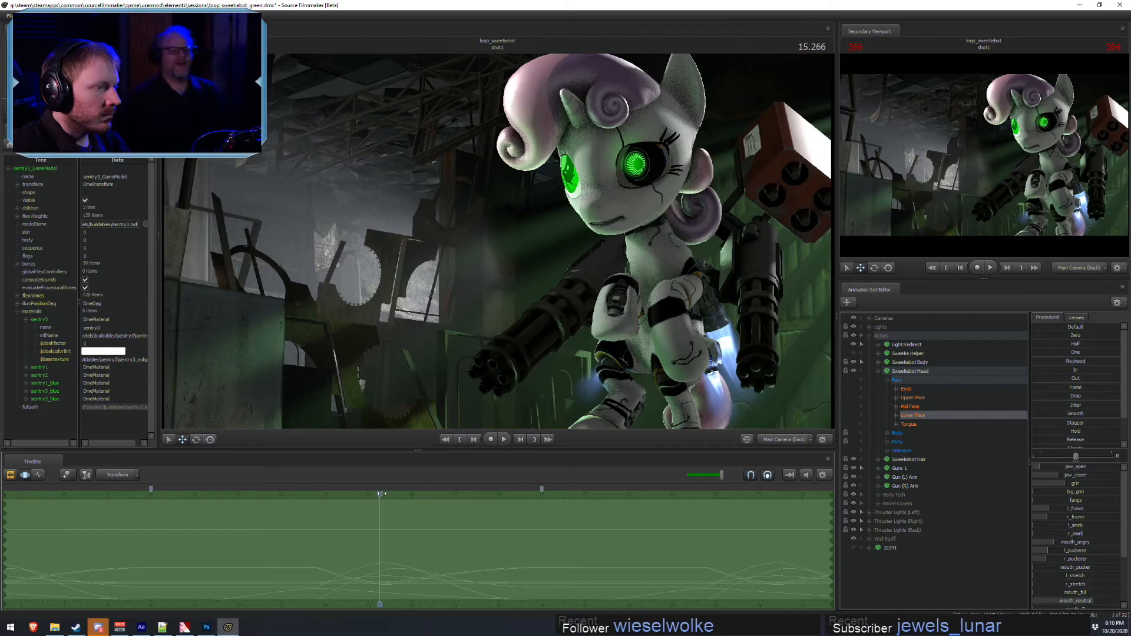
left_click_drag(381, 493, 387, 494)
key("F4")
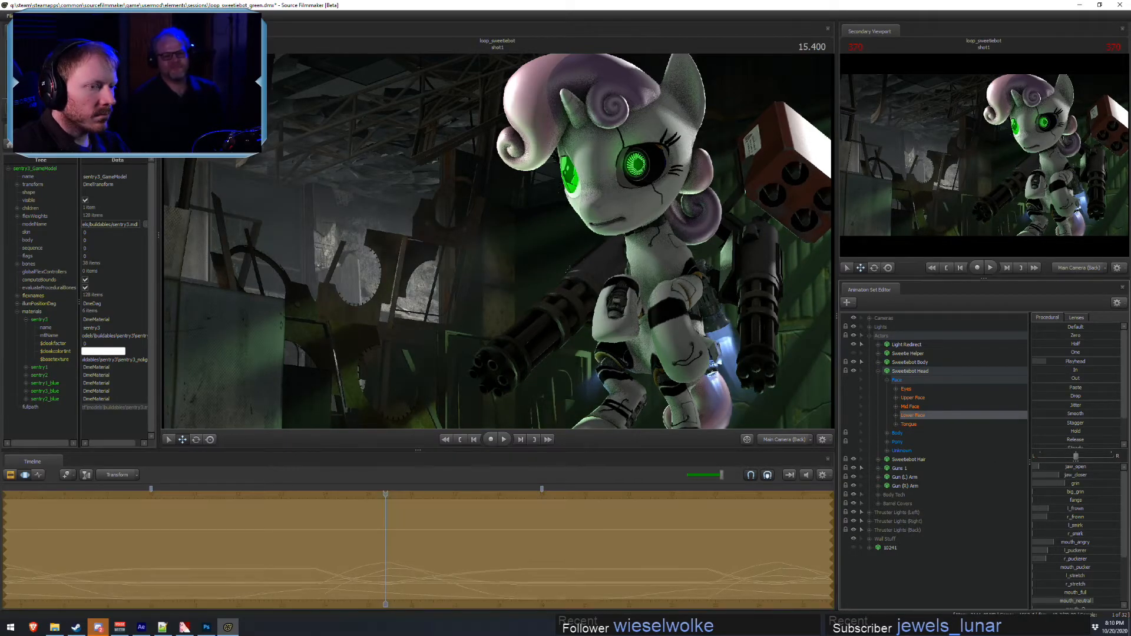
- Play back the shot in the Clip Editor to review the blended mouth animation
key("F2")
key("space")
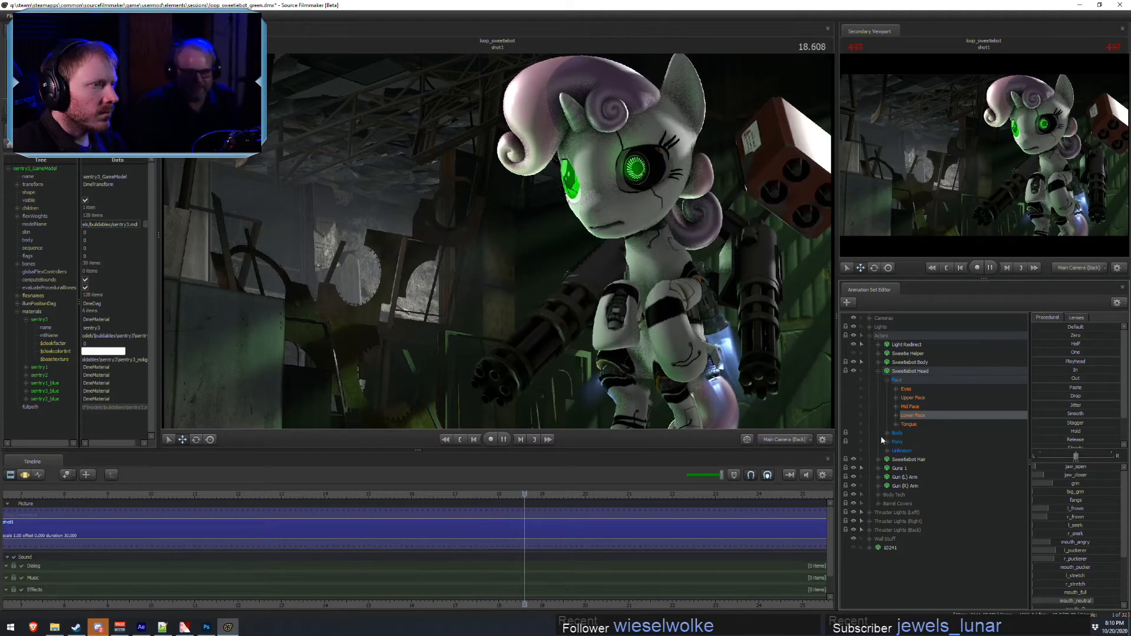
key("F3")
key("F2")
left_click_drag(195, 498, 371, 525)
key("space")
key("space")
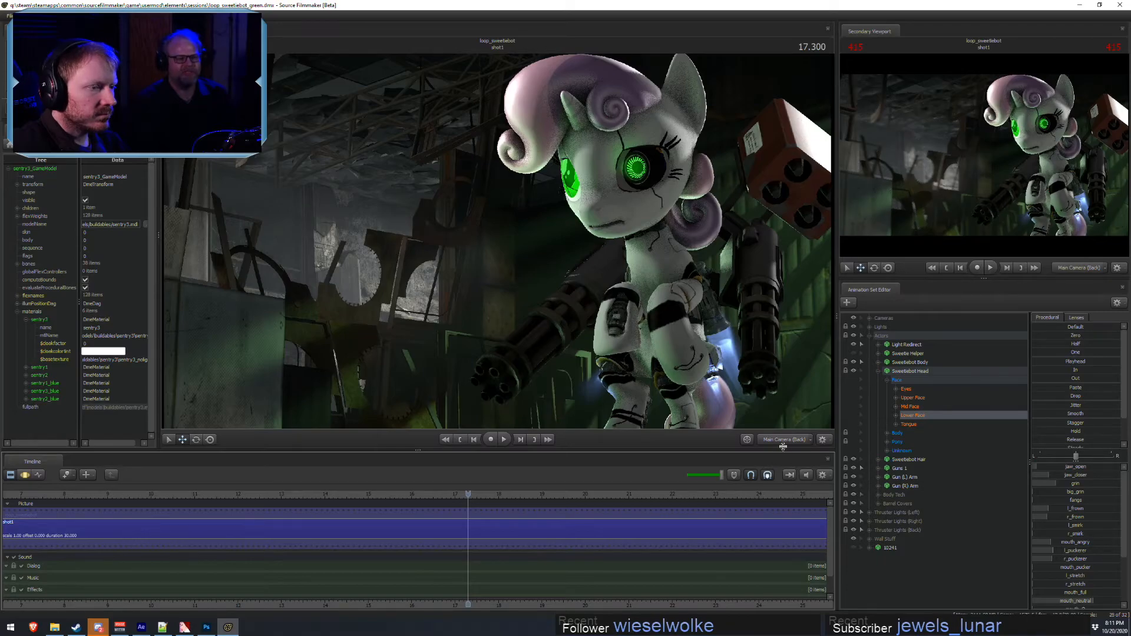
- Frame Sweetiebot's face in the Work Camera and scrub to 15.866 to inspect the mouth up close
key("f")
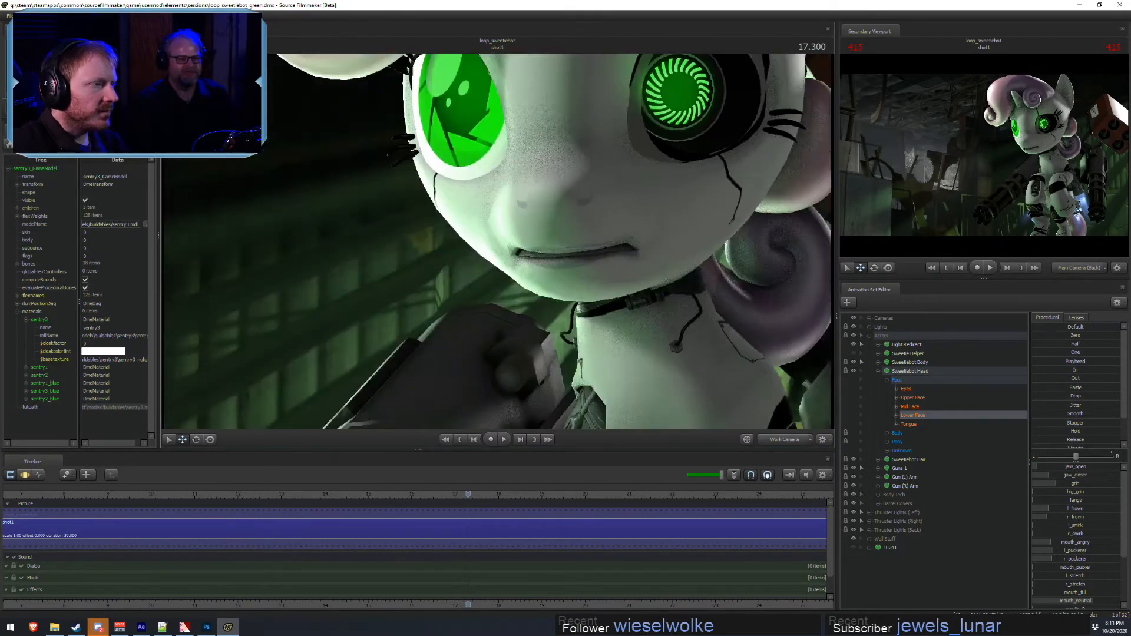
mouse_move(479, 269)
left_mouse_down()
mouse_move(353, 283)
mouse_move(479, 269)
left_mouse_up()
key("F3")
left_click_drag(253, 526, 412, 543)
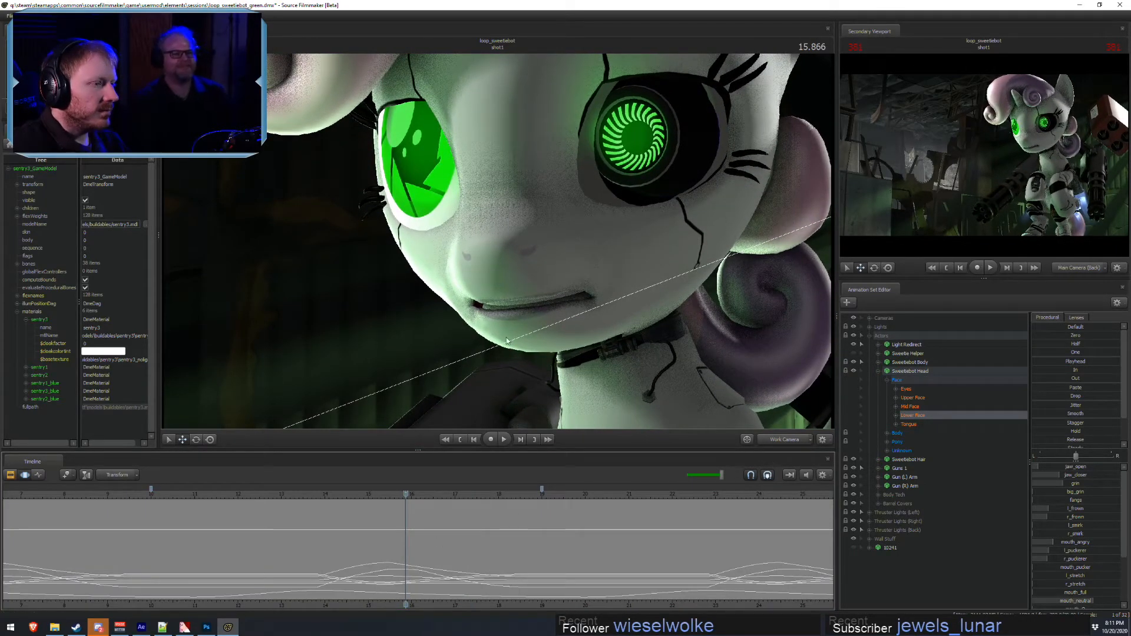
key("F2")
key("F3")
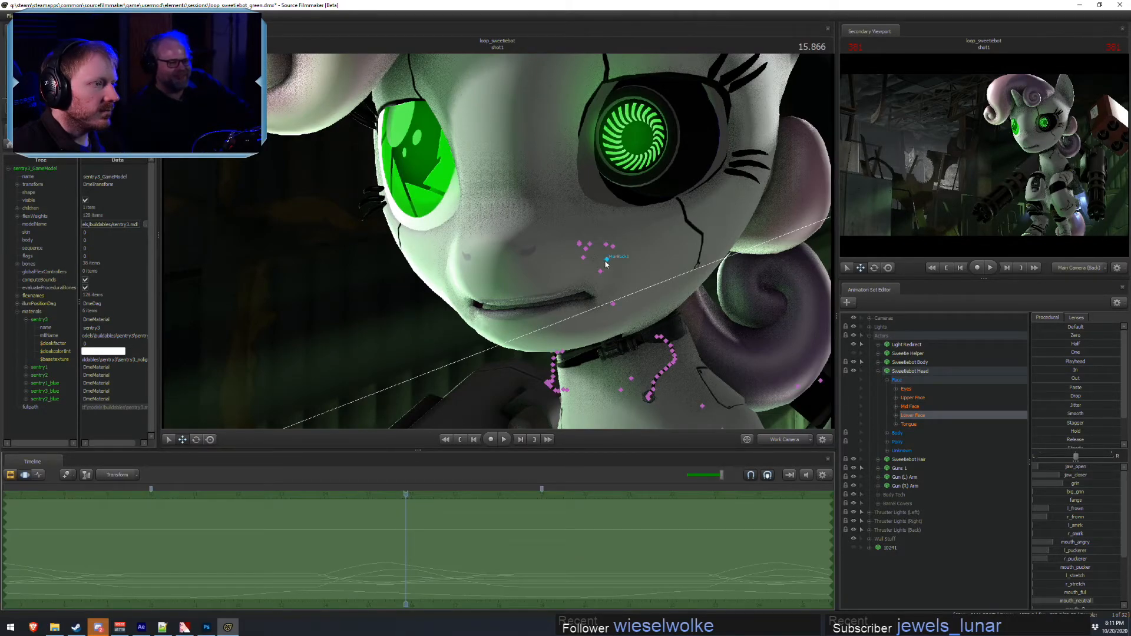
- Try rotating Sweetiebot Body's Head control in the Work Camera, and undo the rotation
left_click(600, 272, "ctrl")
key("e")
left_click_drag(633, 263, 526, 434)
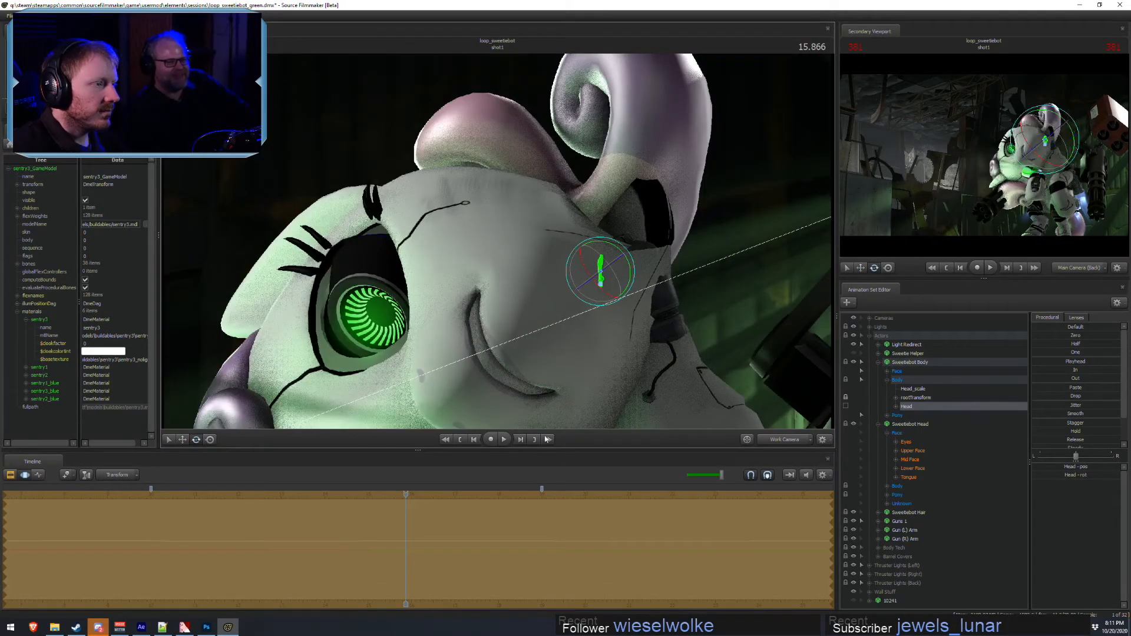
key("ctrl+z")
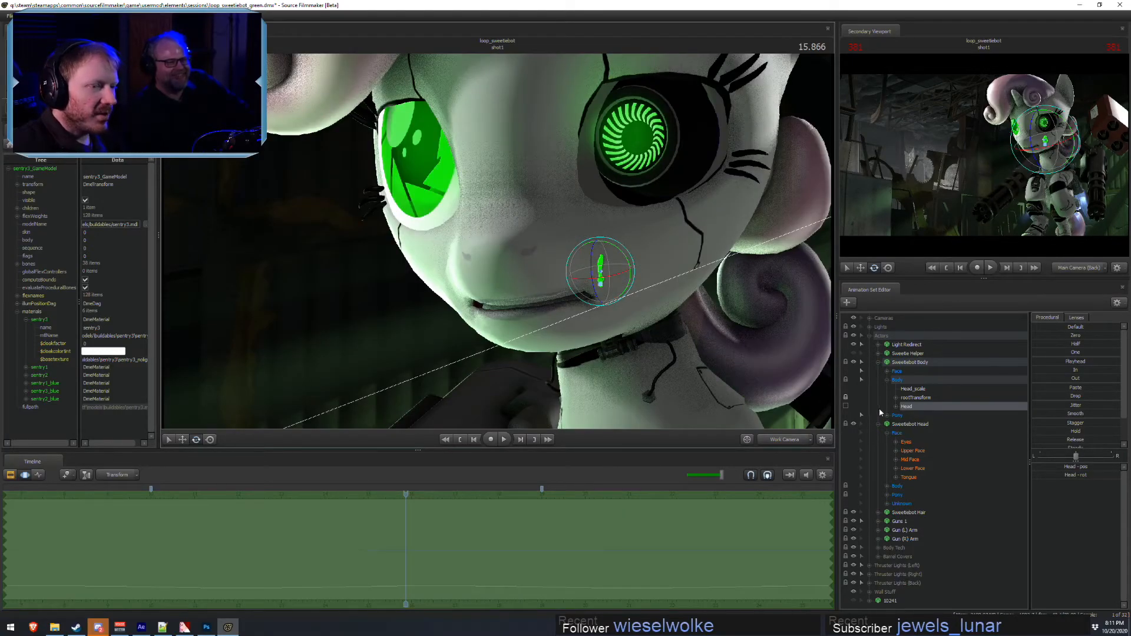
- View Sweetiebot from the side in the Work Camera and toggle the lock on Sweetiebot Body's Head control
left_click(783, 439)
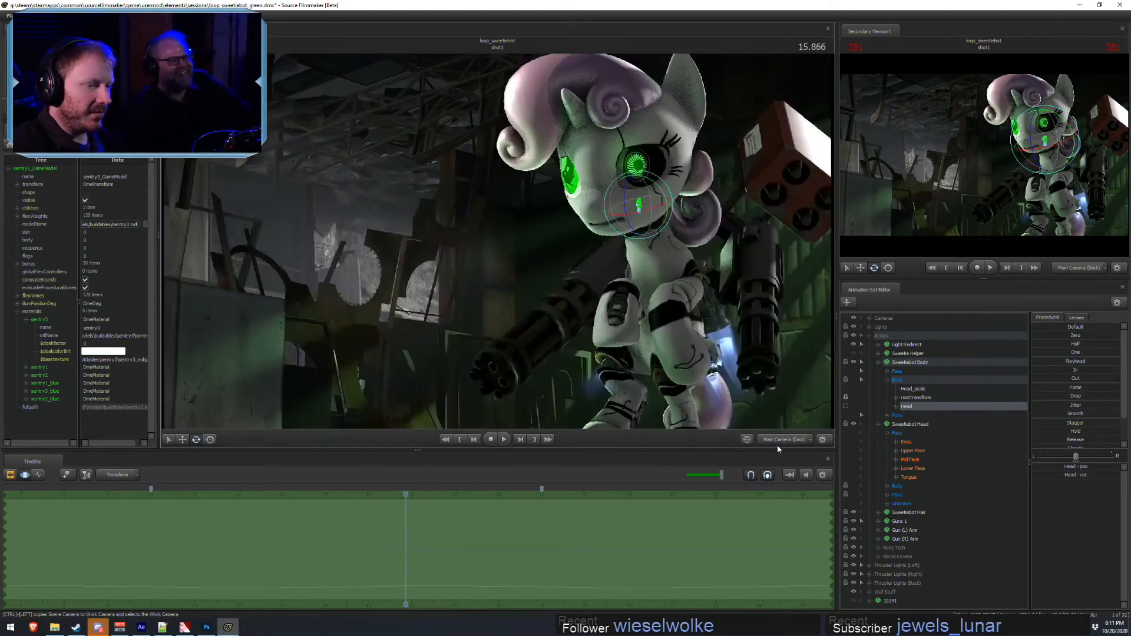
left_click_drag(666, 330, 499, 254, "alt")
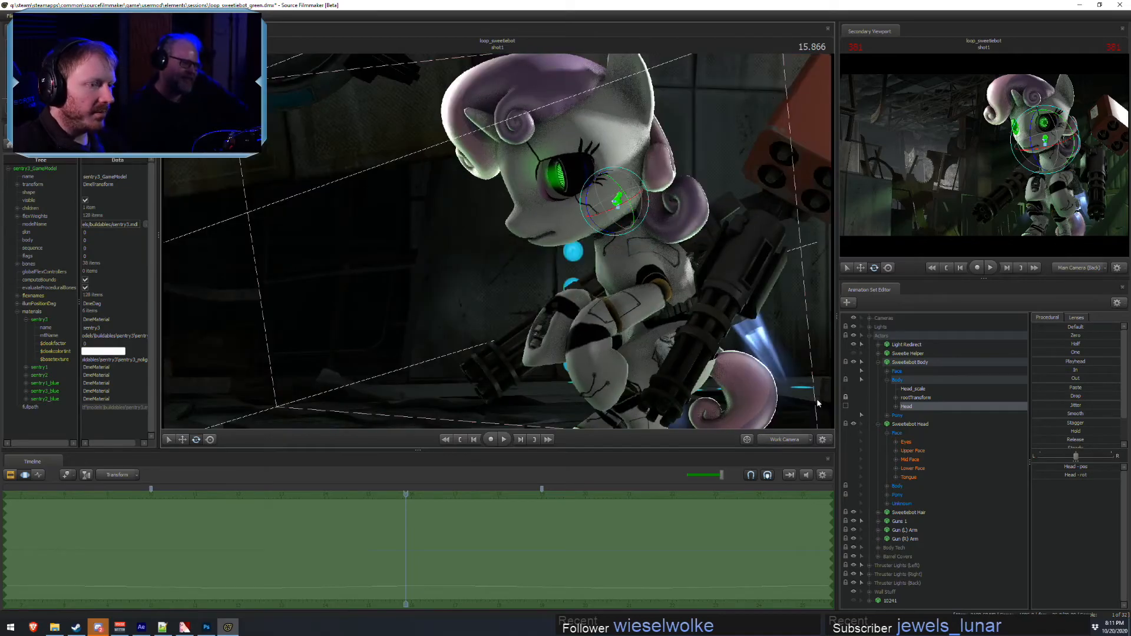
left_click(843, 407)
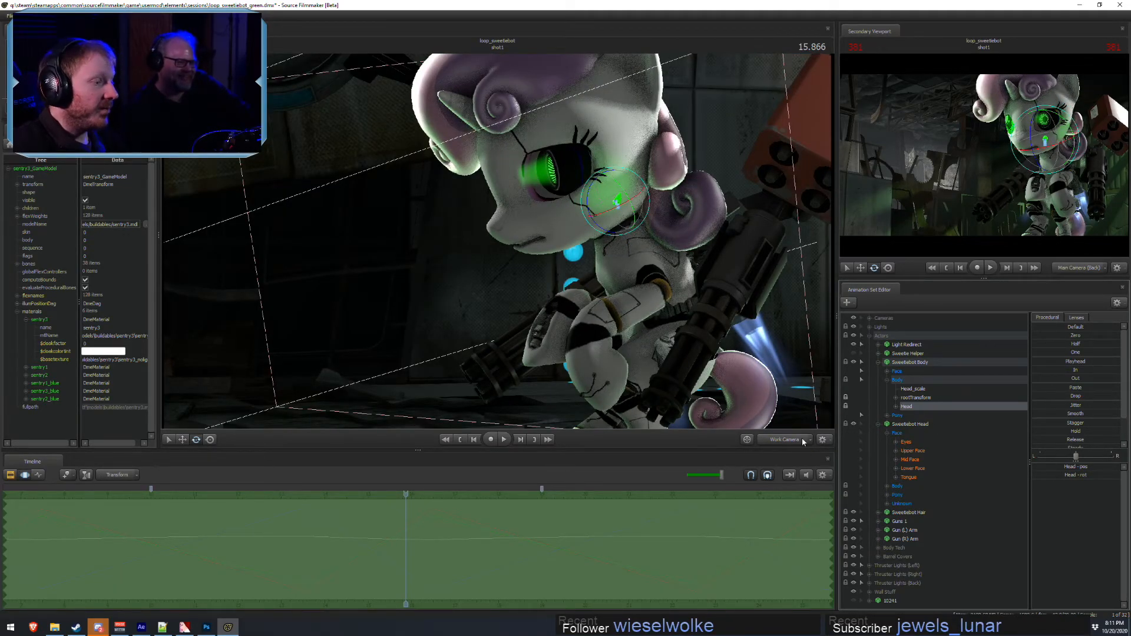
- Stop playback at 17.366 and apply the Smooth preset to Sweetiebot Body's Head control across the whole shot
key("space")
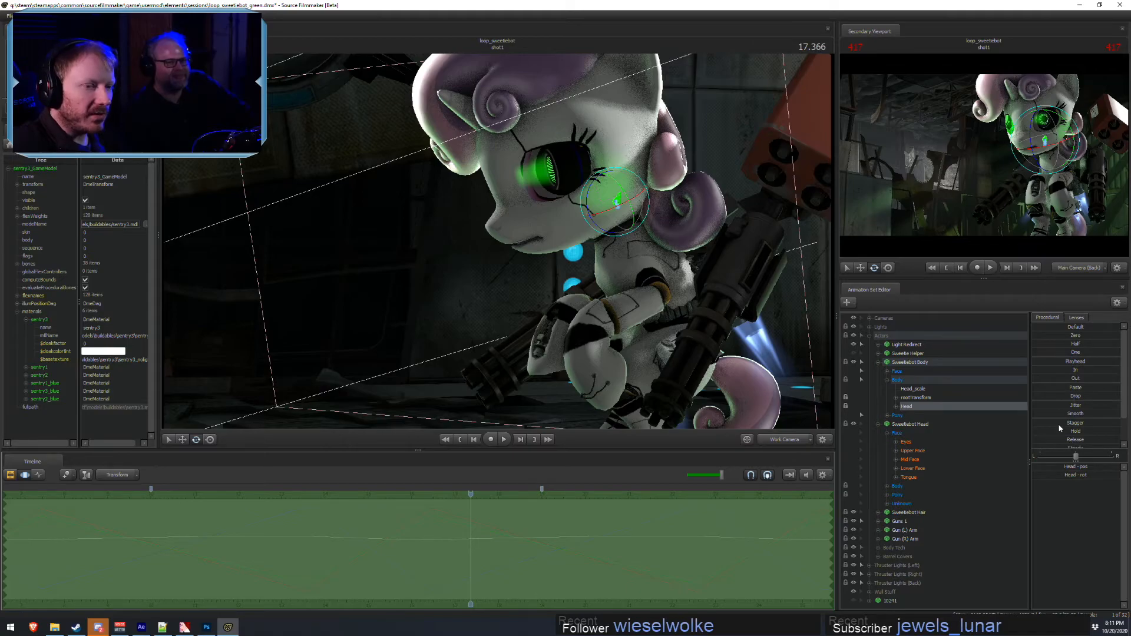
left_click_drag(1047, 415, 1121, 415)
left_click_drag(1033, 415, 1121, 416)
left_click_drag(1039, 412, 1112, 415)
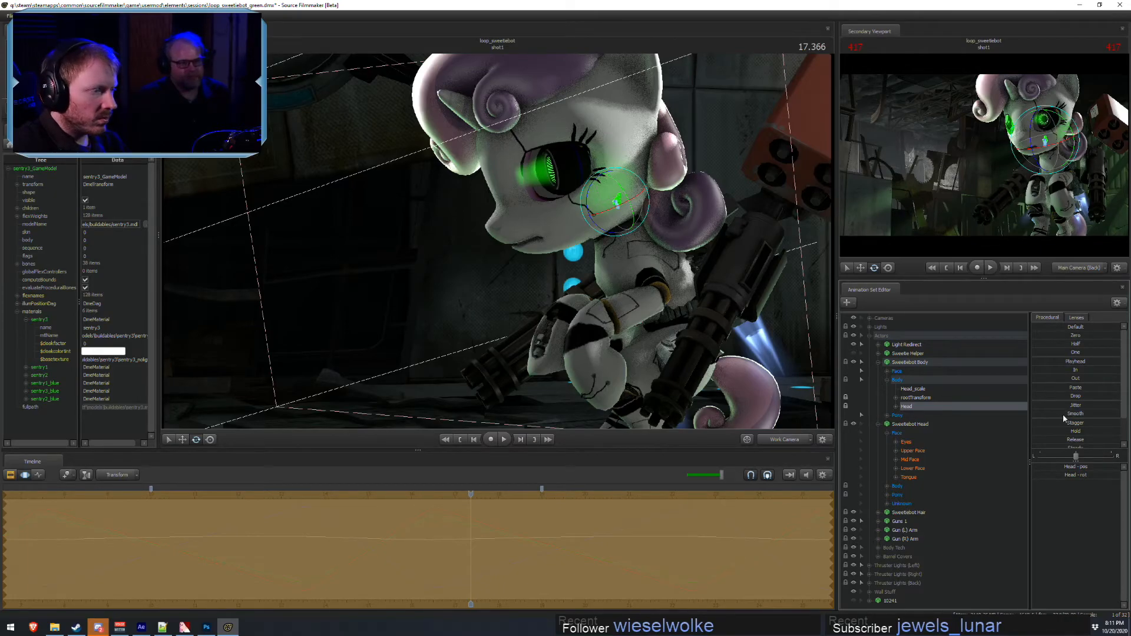
key("F2")
key("F3")
- Unlock Sweetiebot Body's Head control and switch between the Clip Editor and Motion Editor to compare the head
left_click(845, 408)
key("F2")
key("F3")
key("F2")
key("F3")
- Play back the shot with the unlocked head and change the primary viewport to the Main Camera
left_click(303, 497)
scroll(403, 580, "down", 2)
key("space")
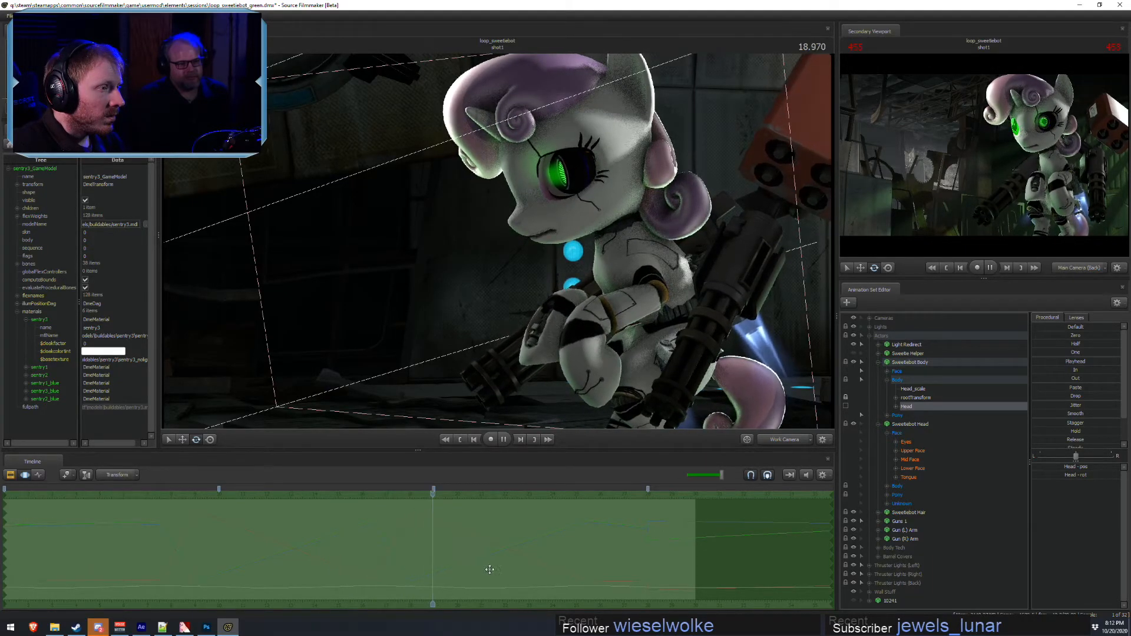
key("space")
left_click(784, 438)
key("F2")
key("F3")
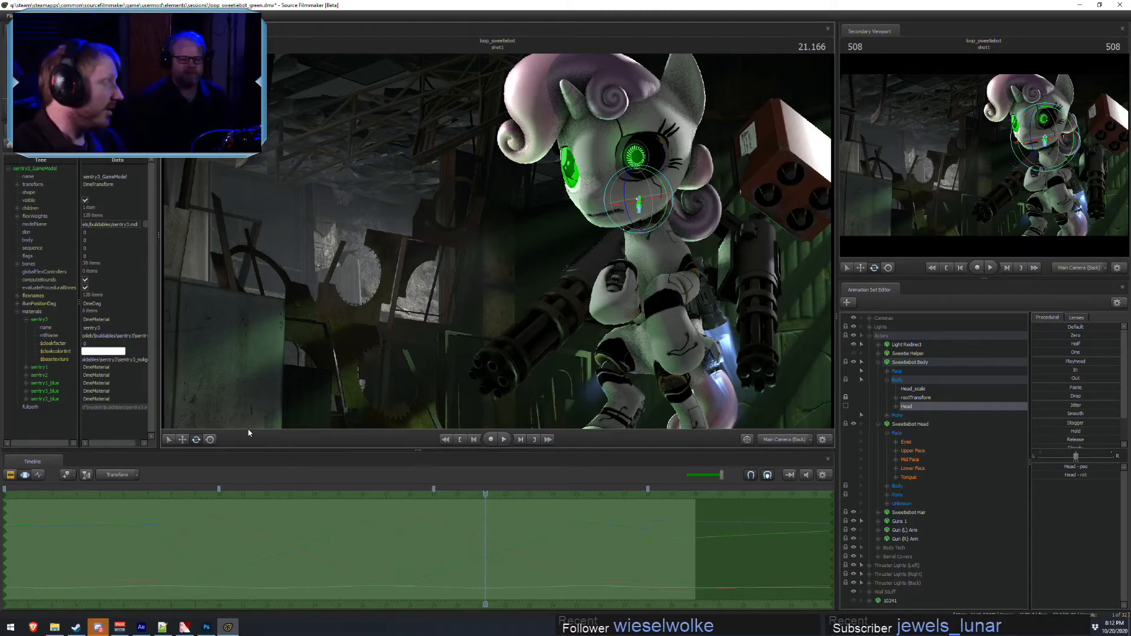
- Review the head motion from the Main Camera by scrubbing and playing the middle of the shot
key("F2")
key("F3")
key("F2")
key("F3")
left_click_drag(221, 550, 355, 564)
key("space")
key("F2")
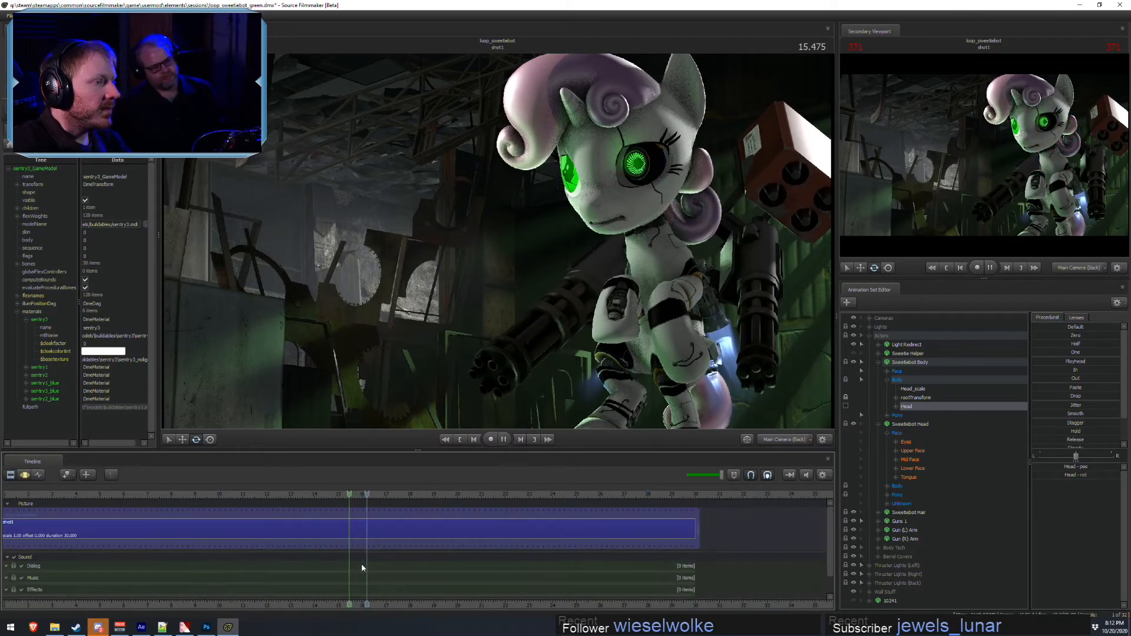
key("F3")
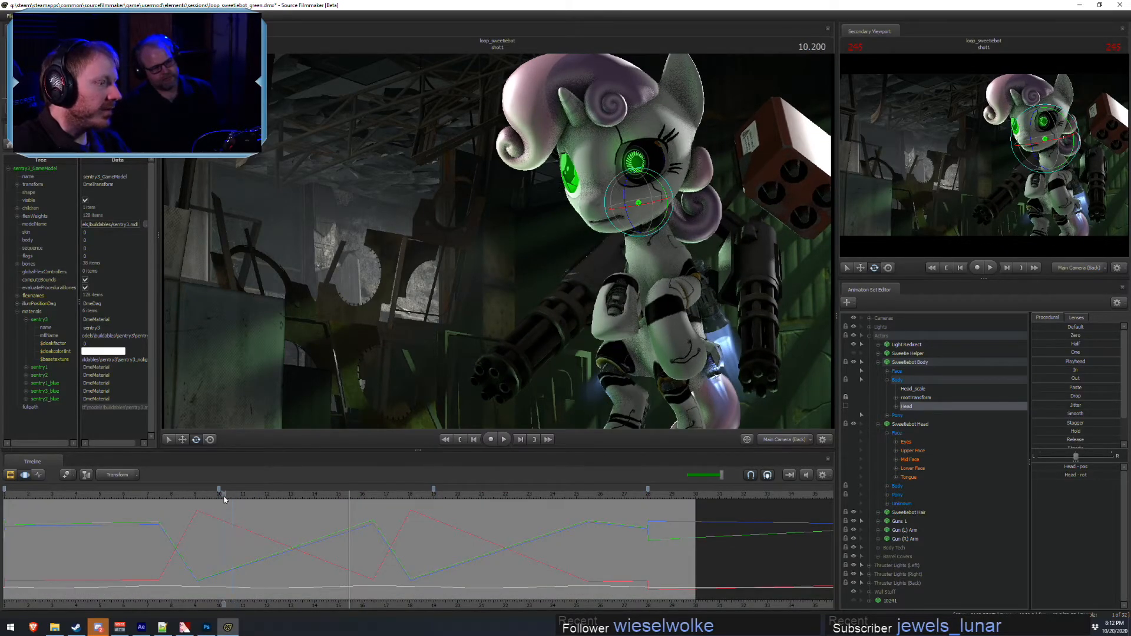
- Copy the Head control's motion from the middle bookmarked segment and paste it over the first and third segments
scroll(294, 571, "down", 3)
scroll(268, 603, "up", 3)
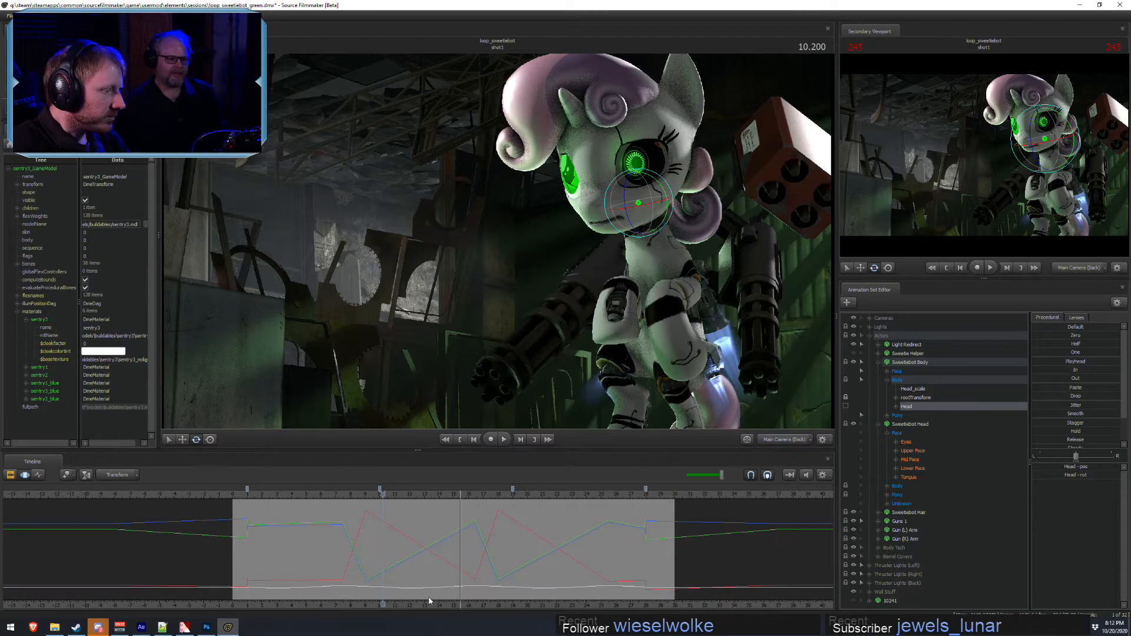
scroll(637, 560, "down", 2)
middle_click_drag(572, 604, 473, 609)
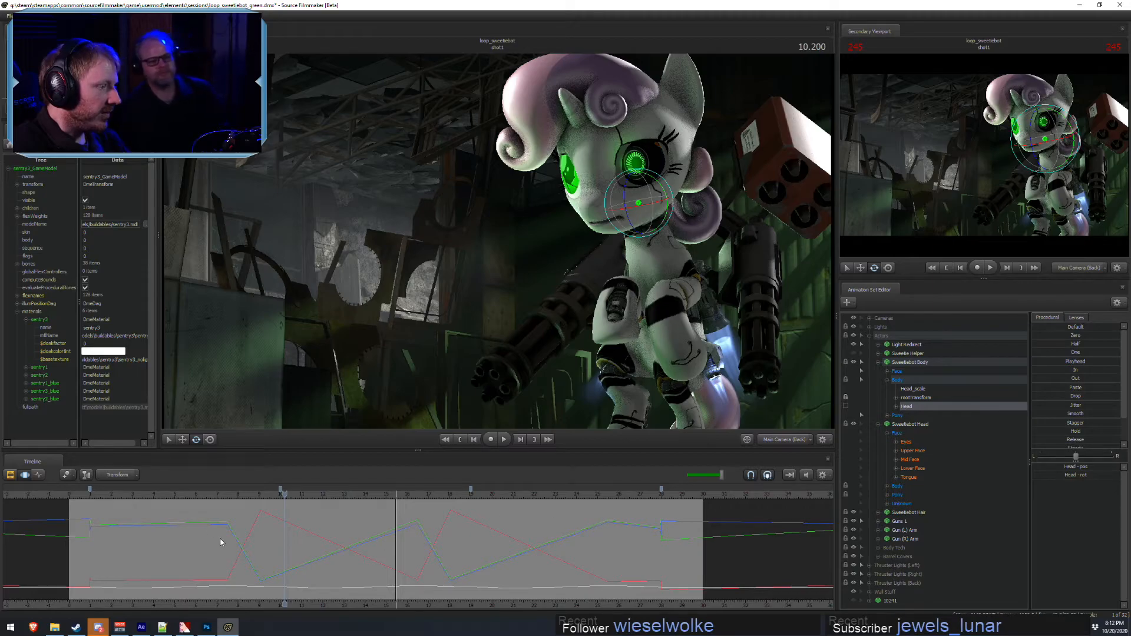
left_click(321, 537)
key("ctrl+Left")
key("ctrl+Right")
key("ctrl+c")
key("ctrl+Left")
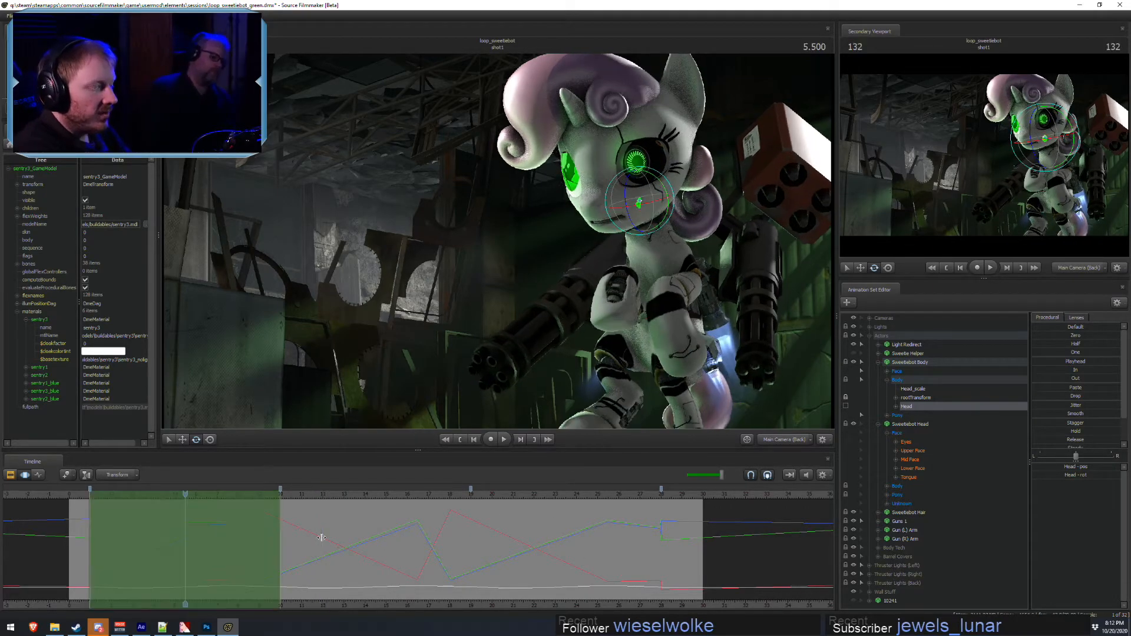
key("ctrl+v")
key("ctrl+Right")
key("ctrl+Right")
key("ctrl+v")
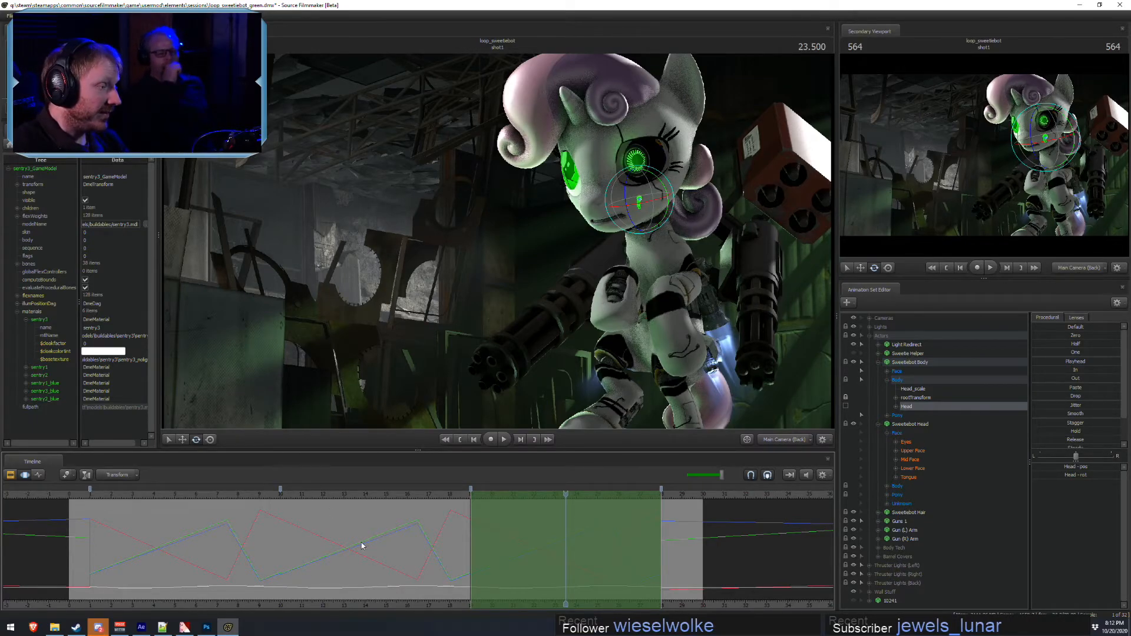
- Select all time and apply the Smooth preset to the Head control's pasted motion
key("ctrl+a")
key("F2")
key("F3")
key("F2")
key("F3")
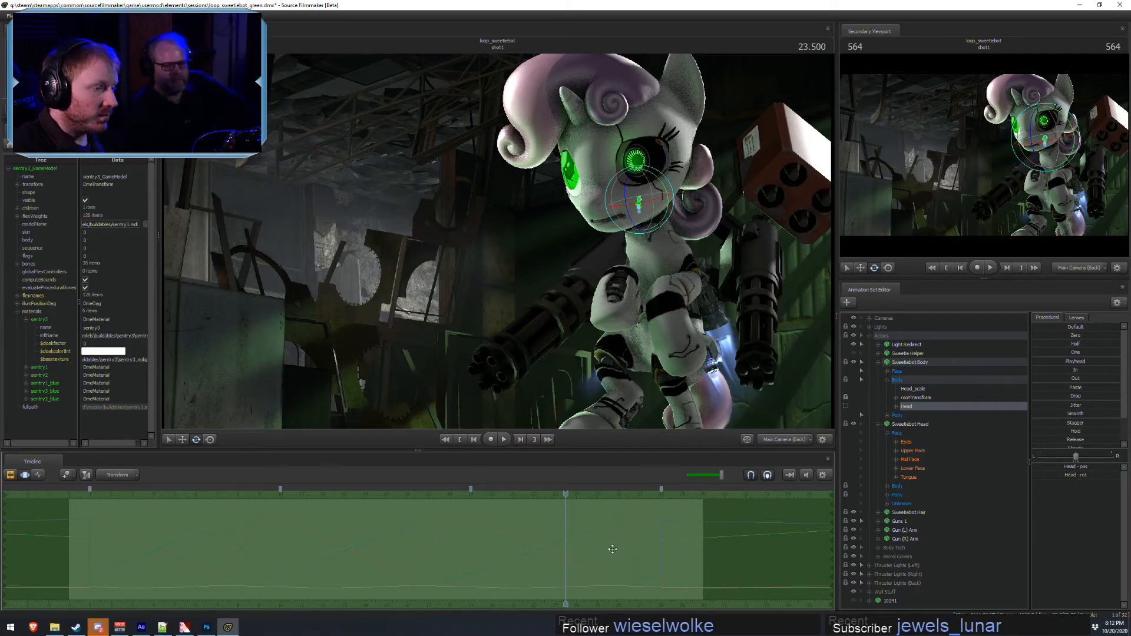
left_click_drag(1043, 416, 1113, 416)
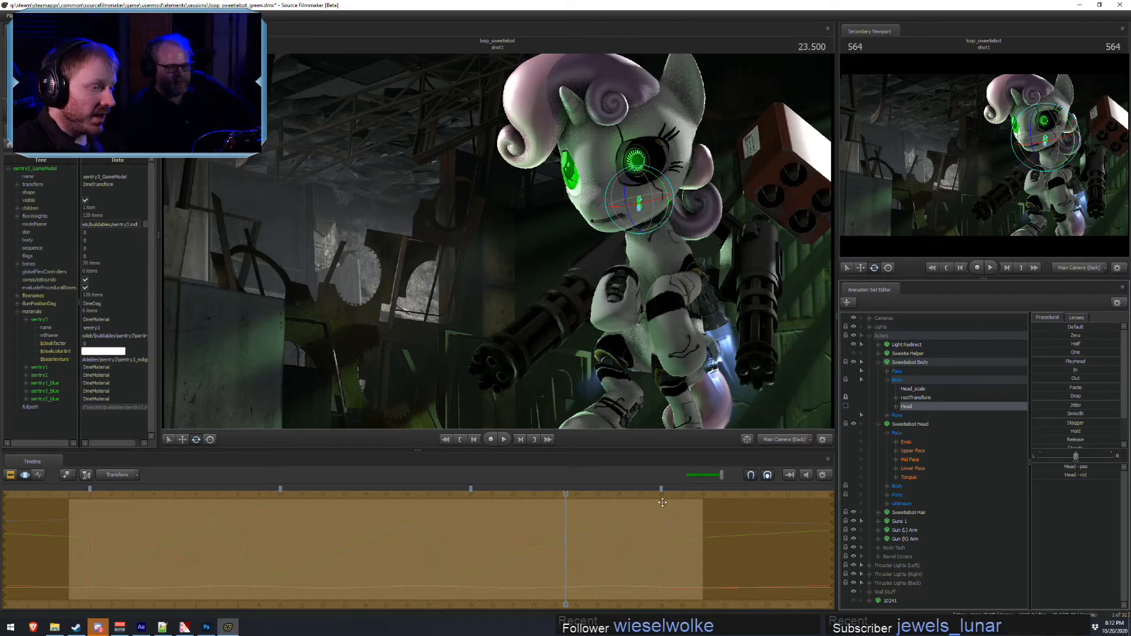
key("F2")
key("F3")
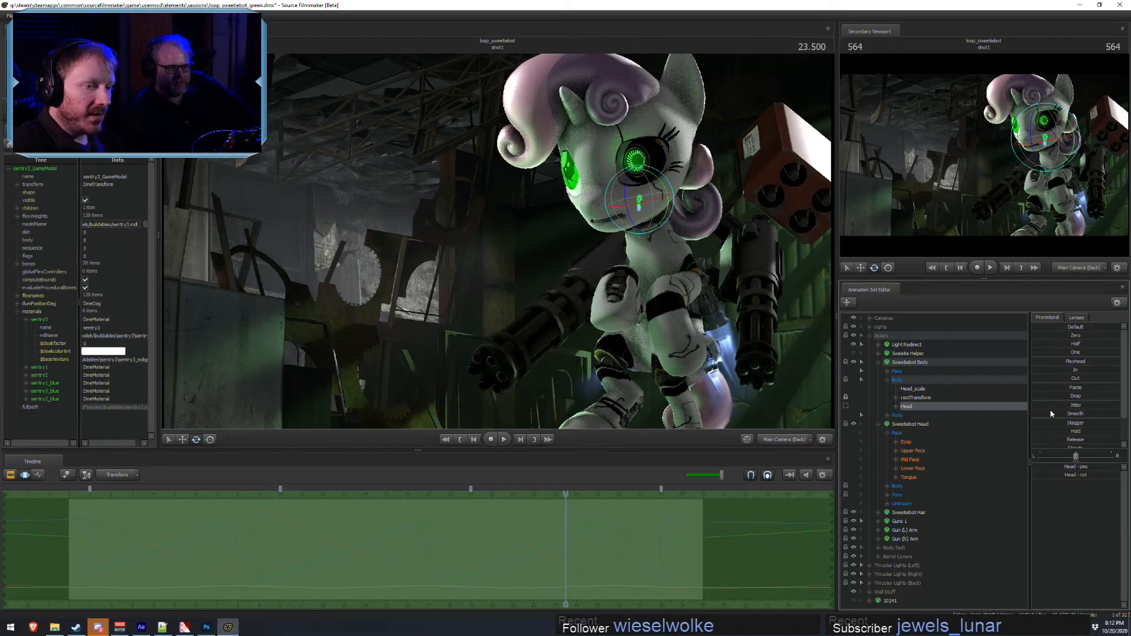
key("F4")
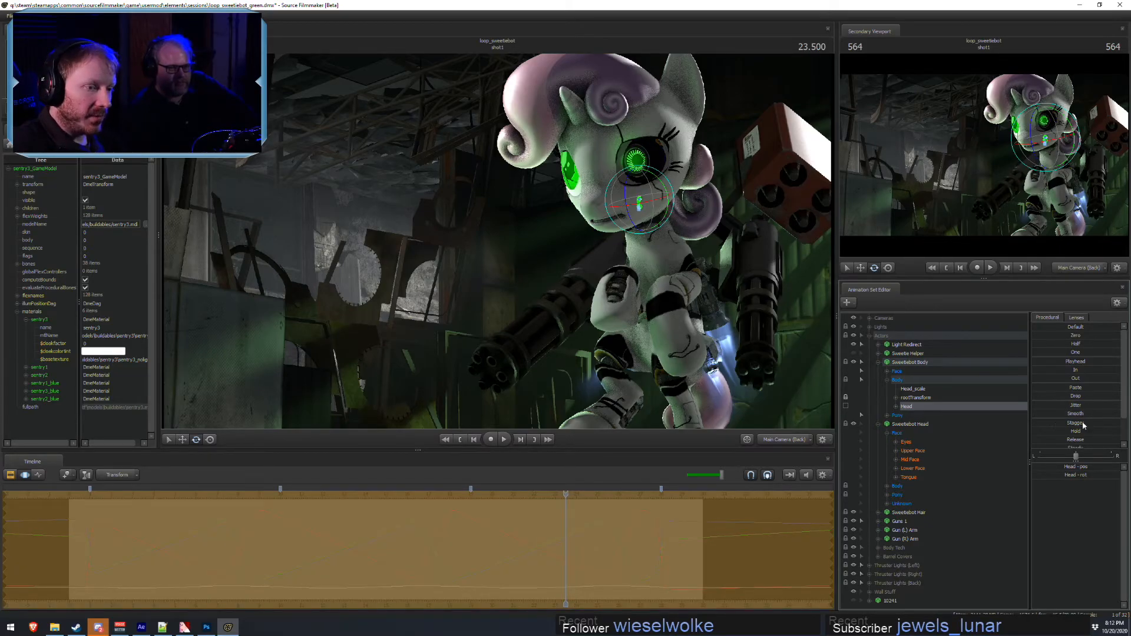
key("F2")
key("F3")
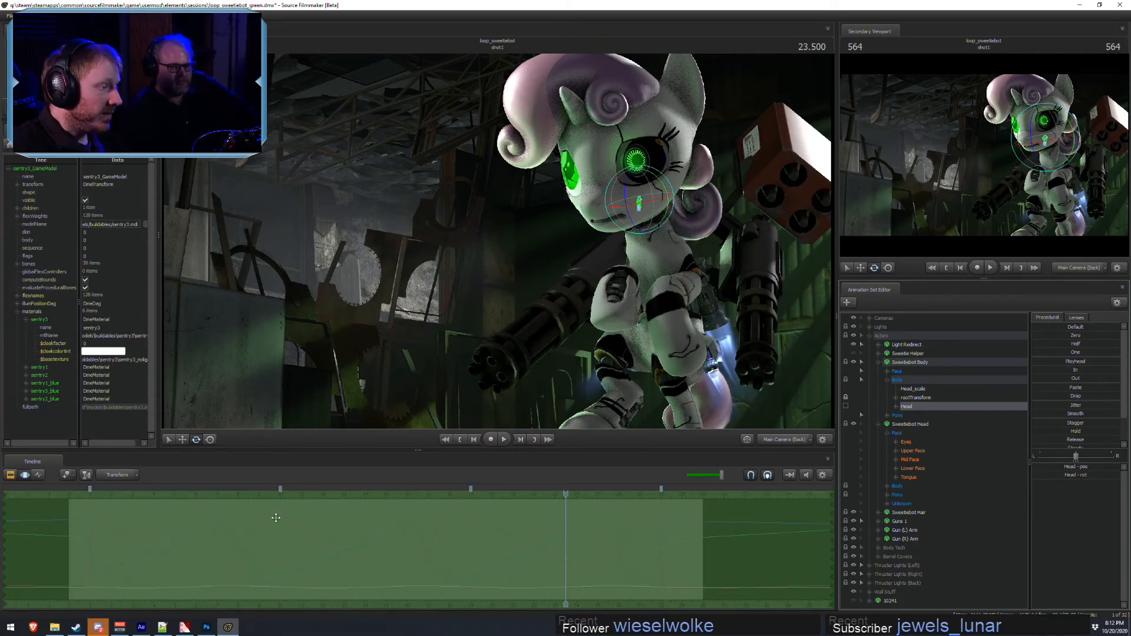
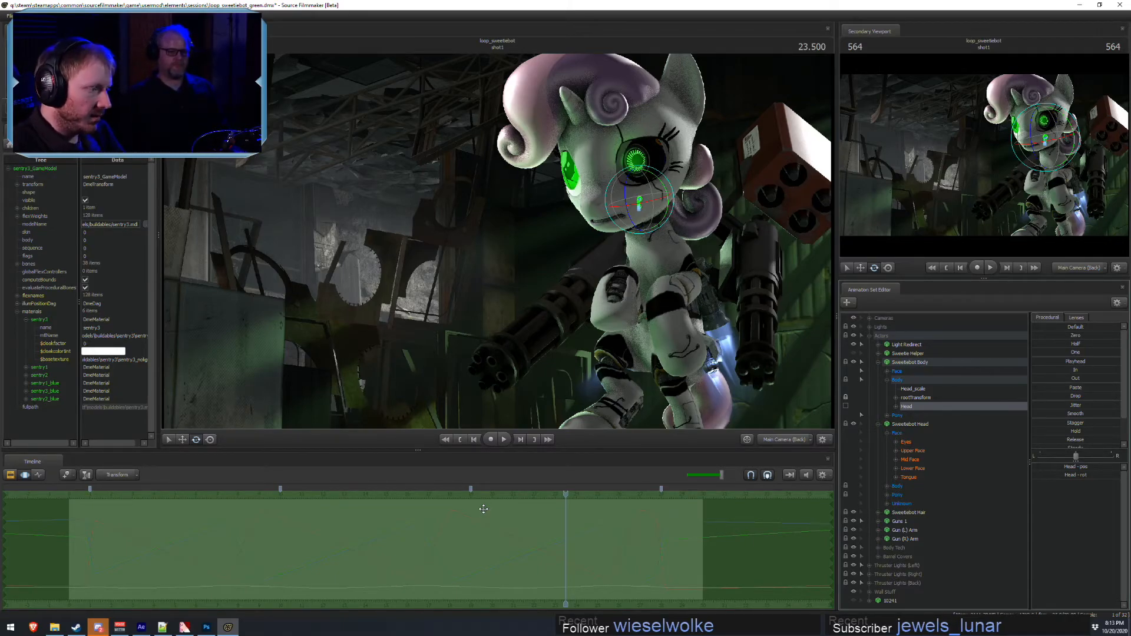
- Play back the shot in the Clip Editor to review the smoothed head motion, and return to the Motion Editor
key("F2")
key("F3")
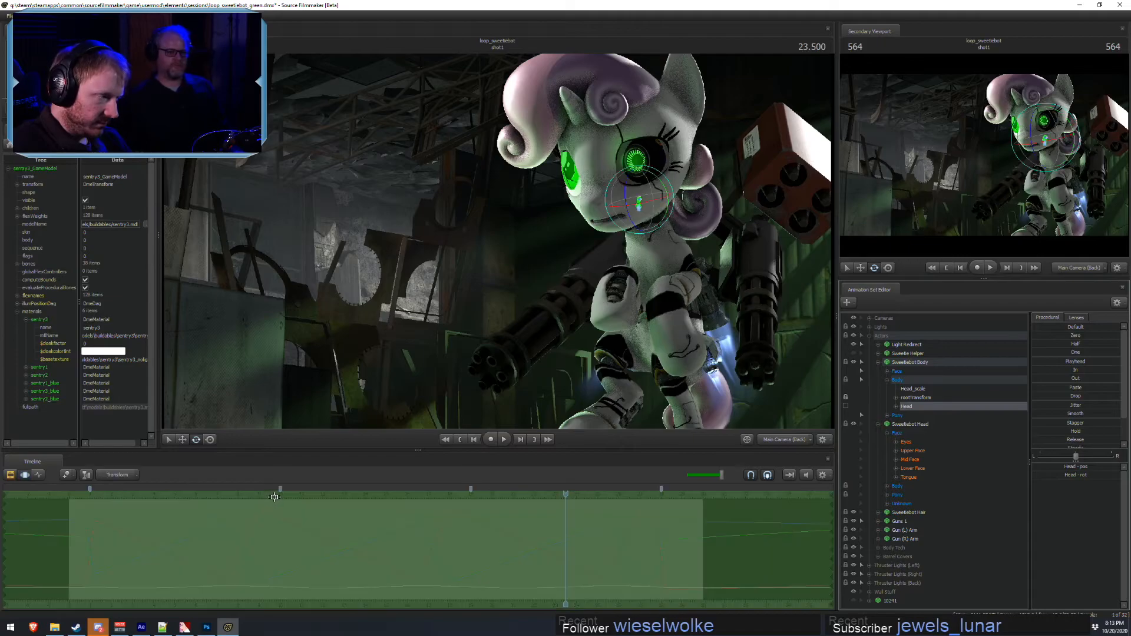
key("F2")
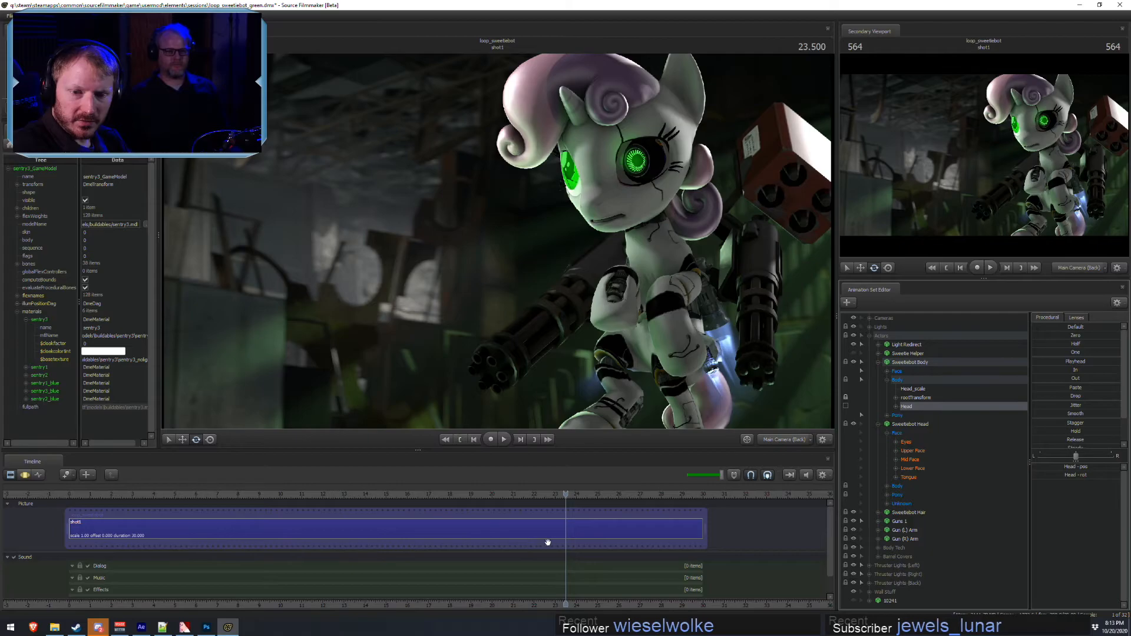
key("F3")
key("F2")
left_click_drag(248, 502, 304, 504)
key("space")
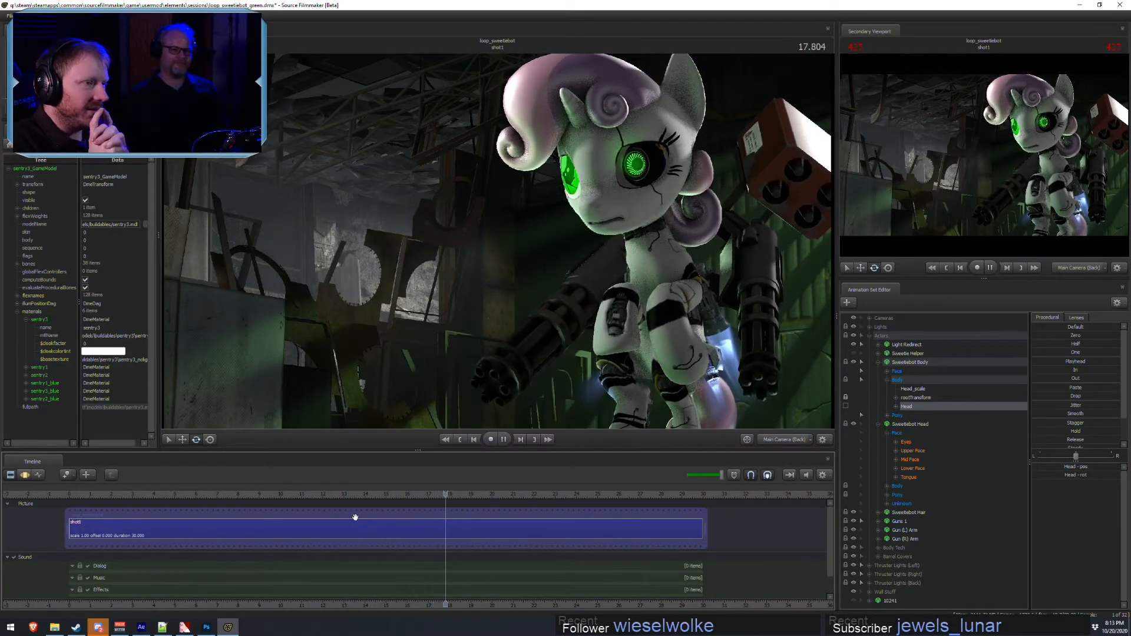
key("space")
key("F4")
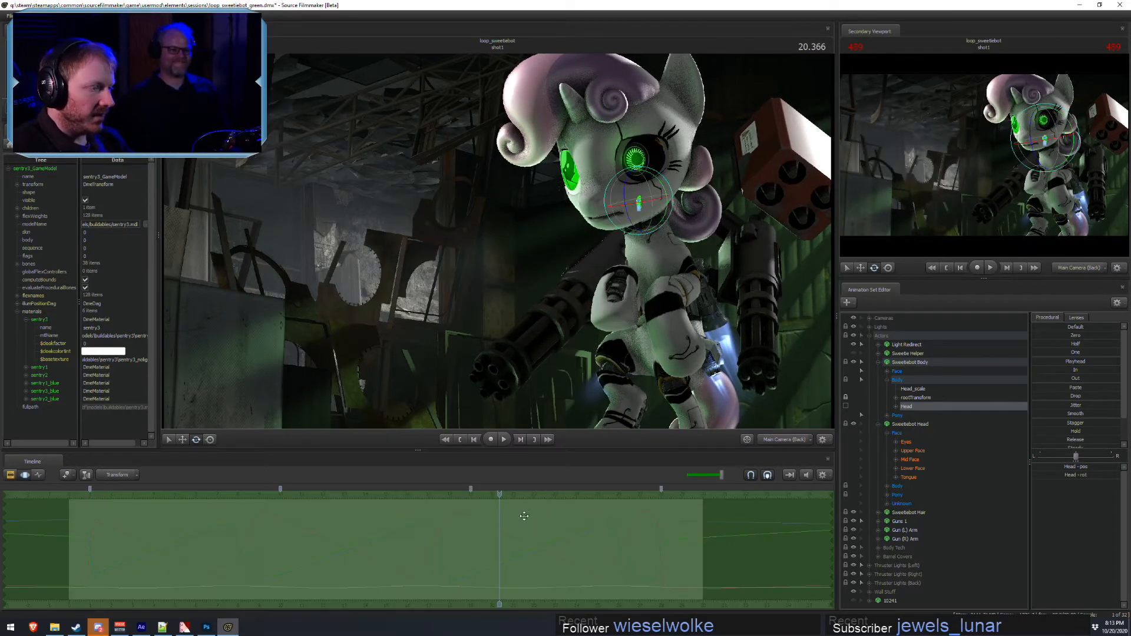
- Lock the Head control again and copy its middle-segment motion onto the first and third bookmarked segments
left_click(352, 556)
key("Down")
key("Down")
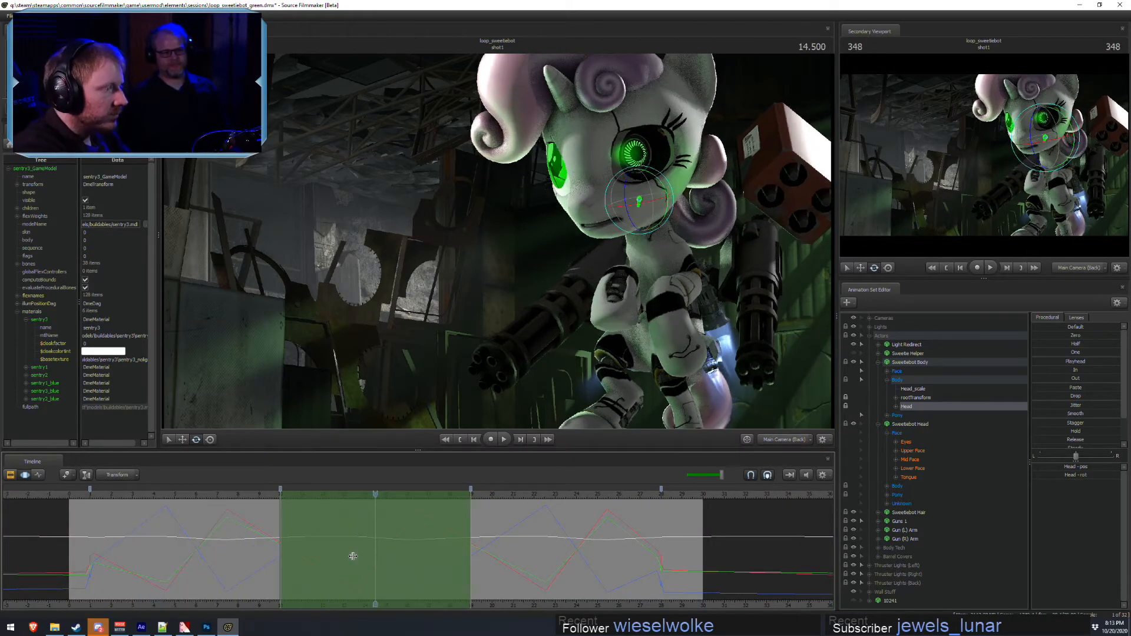
key("Up")
key("Down")
key("Down")
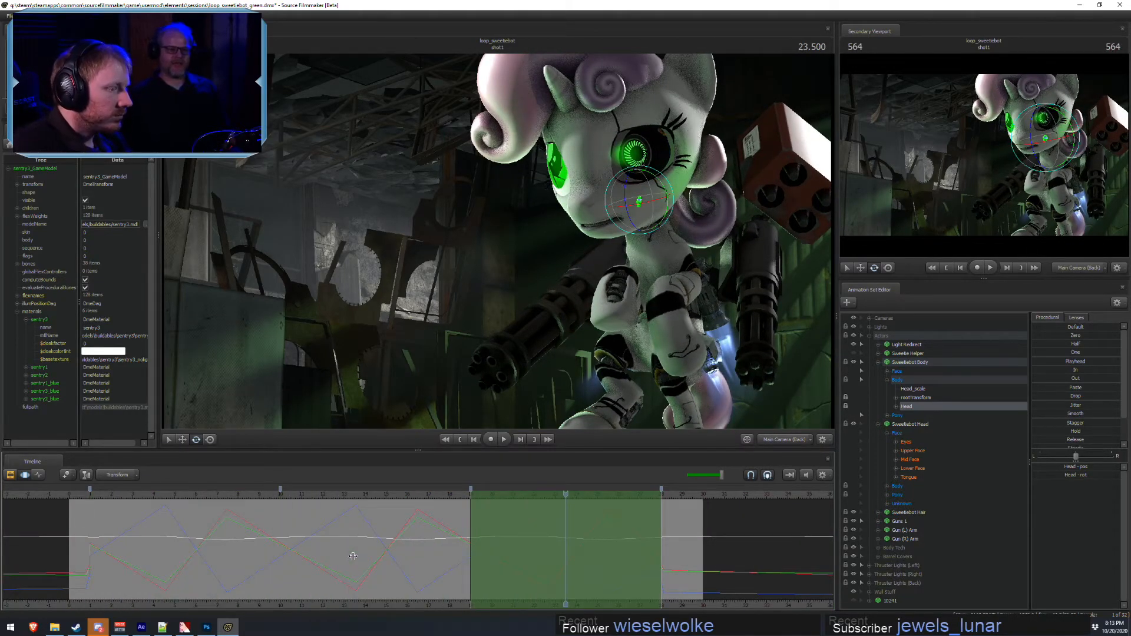
- Select all time and smooth the locked Head control's motion with the Smooth preset
key("ctrl+a")
left_click_drag(1045, 414, 1116, 415)
key("F2")
key("F3")
- Select Sweetiebot Body's Head_scale control and edit its Min/Max/Default slider range
right_click(915, 411)
left_click(913, 389)
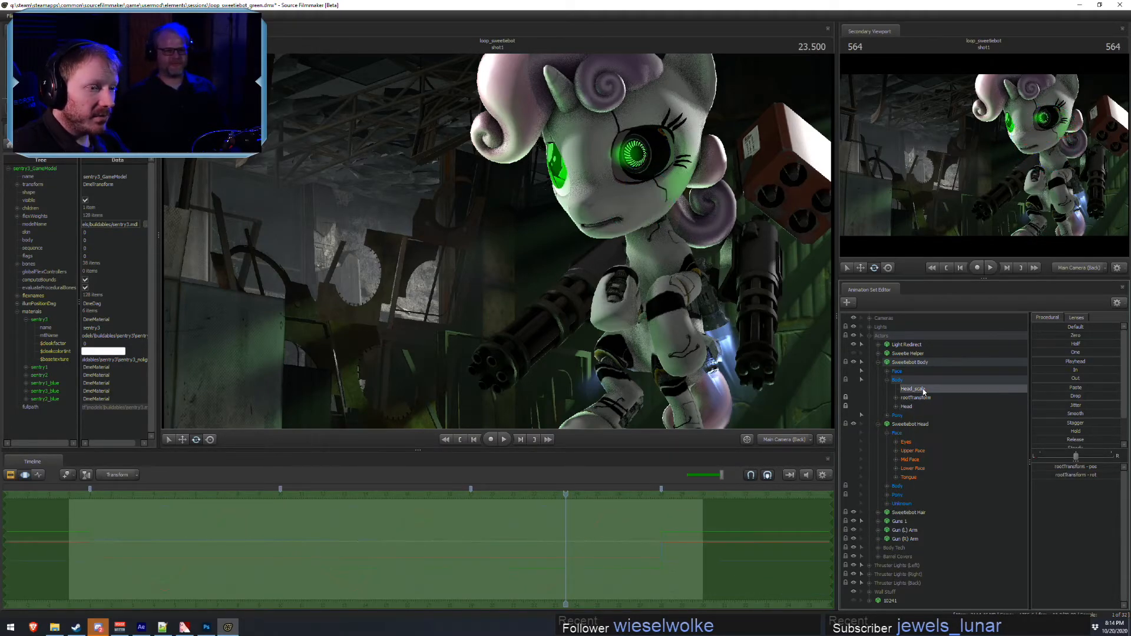
right_click(1066, 466)
left_click(1090, 475)
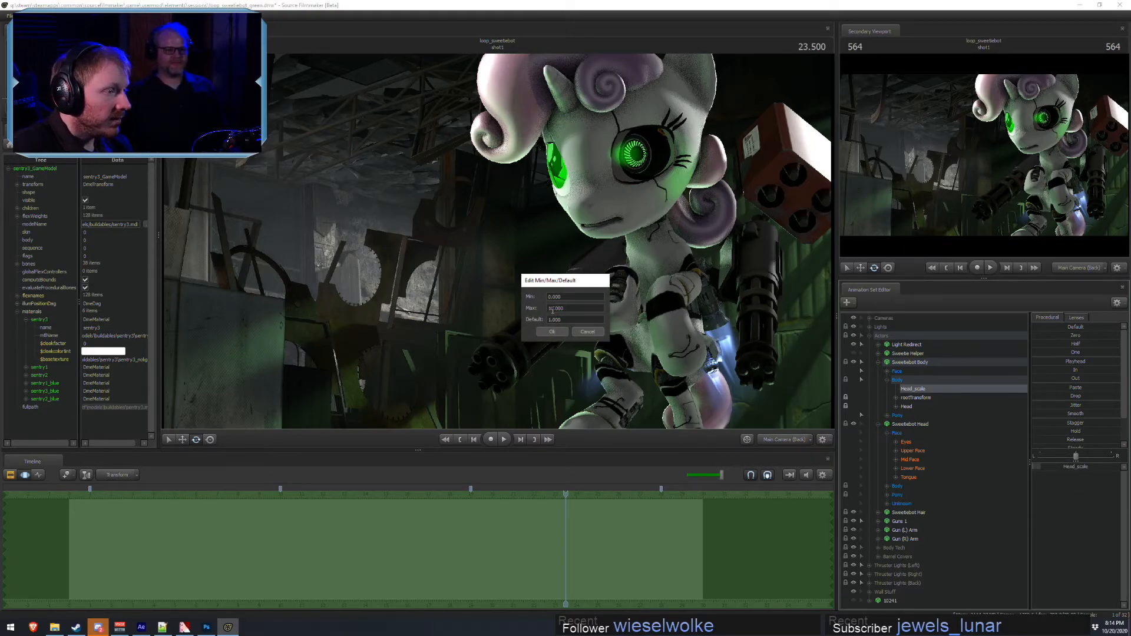
left_click(552, 332)
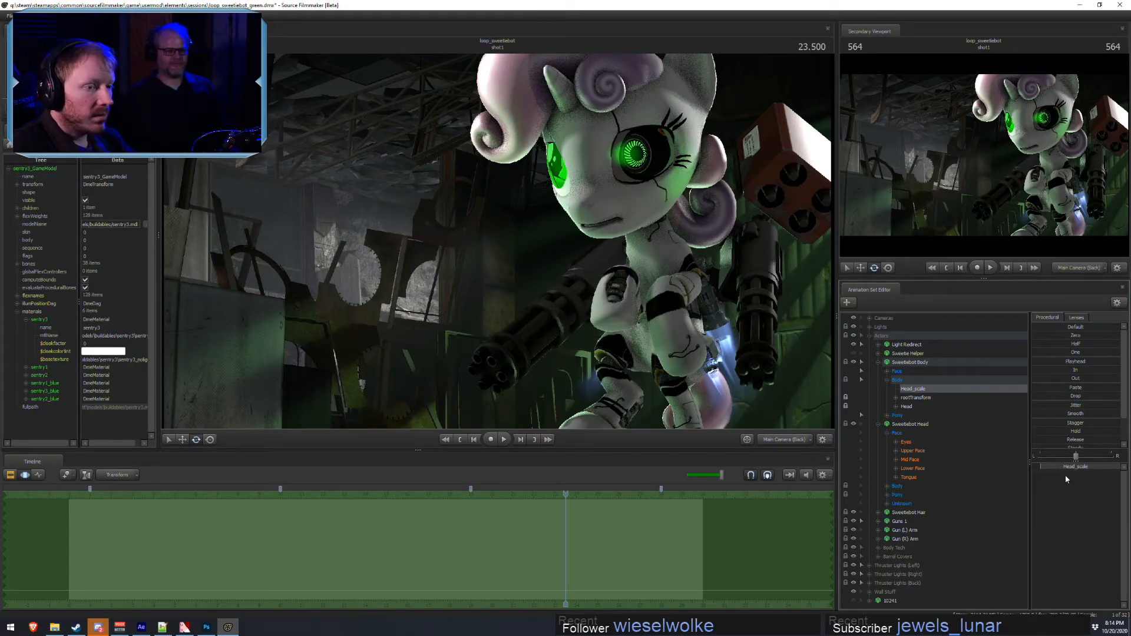
- Try lowering Head_scale over the whole shot to shrink Sweetiebot's head, and compare it in the Clip Editor
left_click_drag(1080, 468, 1078, 467)
key("F2")
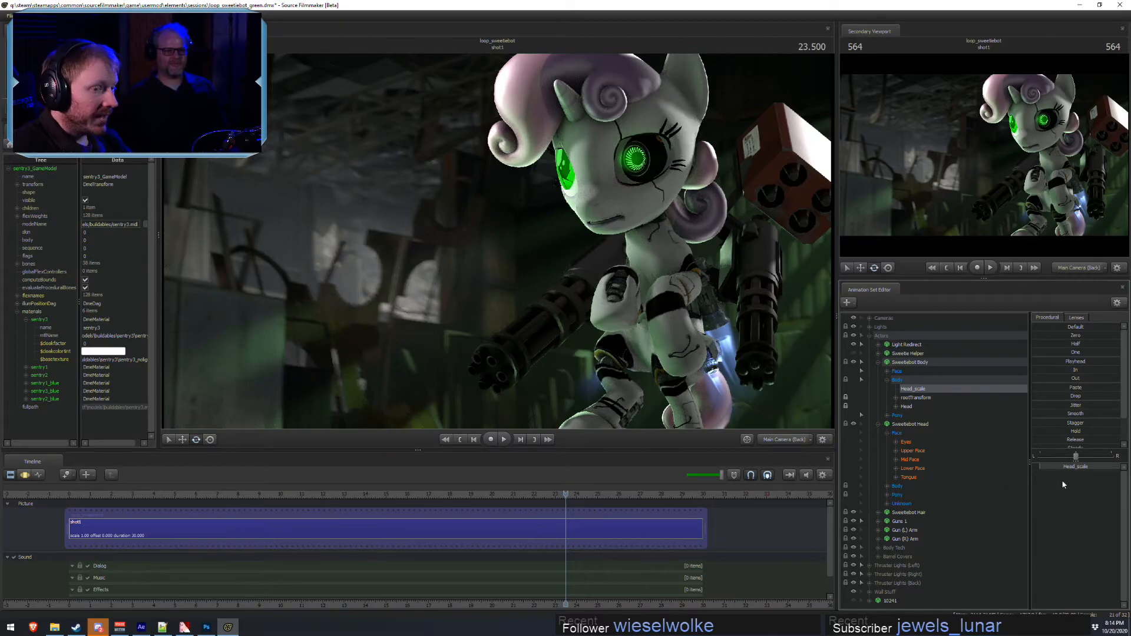
key("F3")
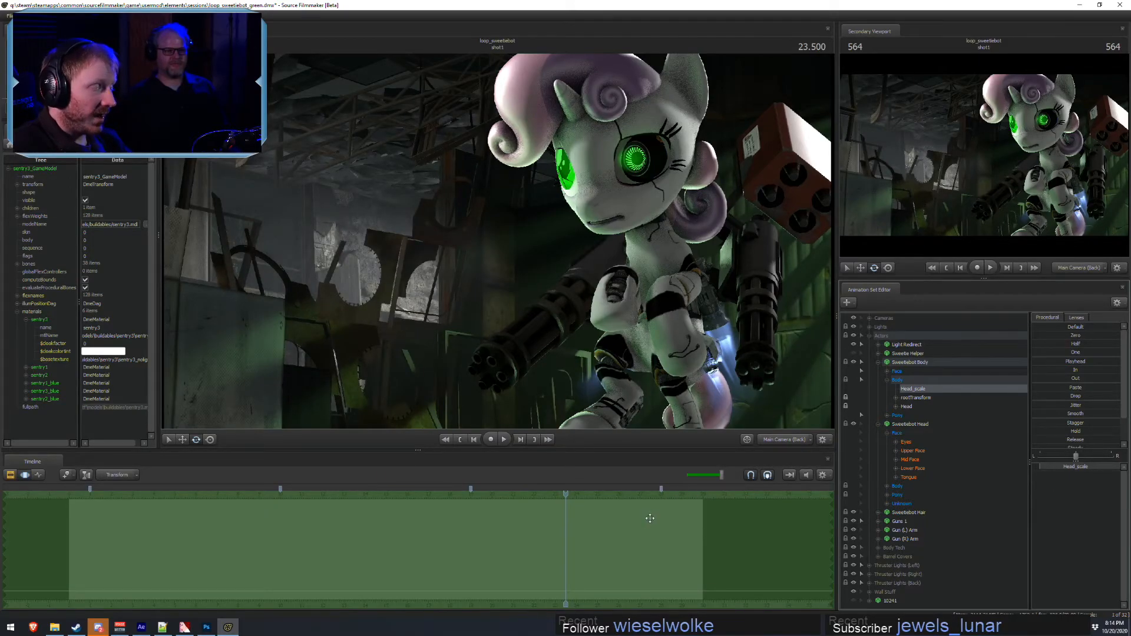
key("F2")
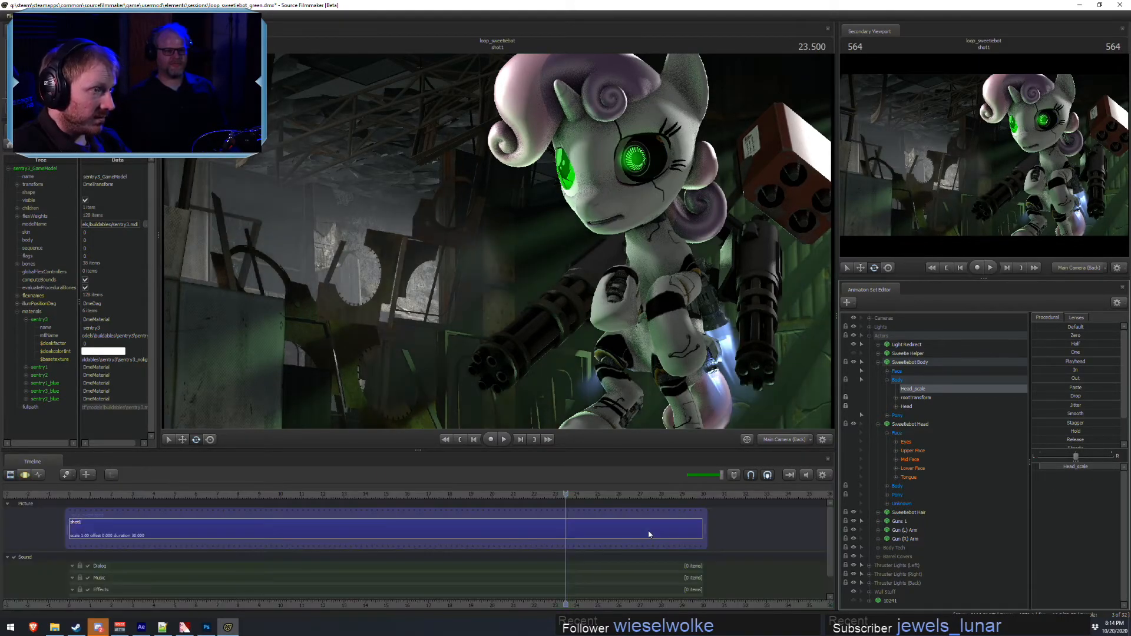
key("F3")
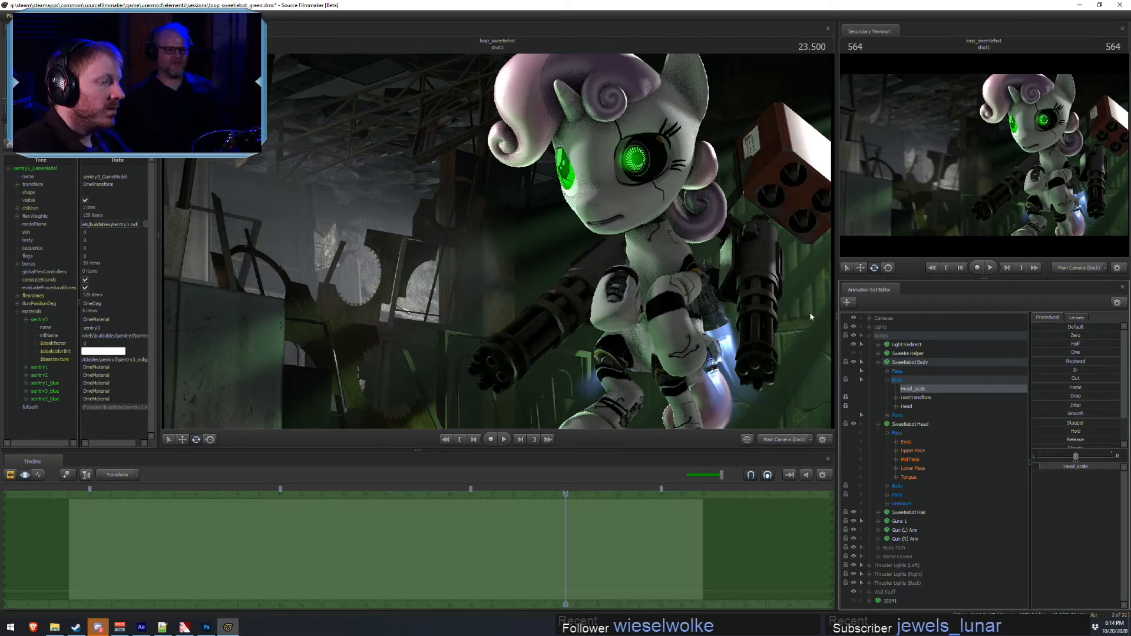
key("F2")
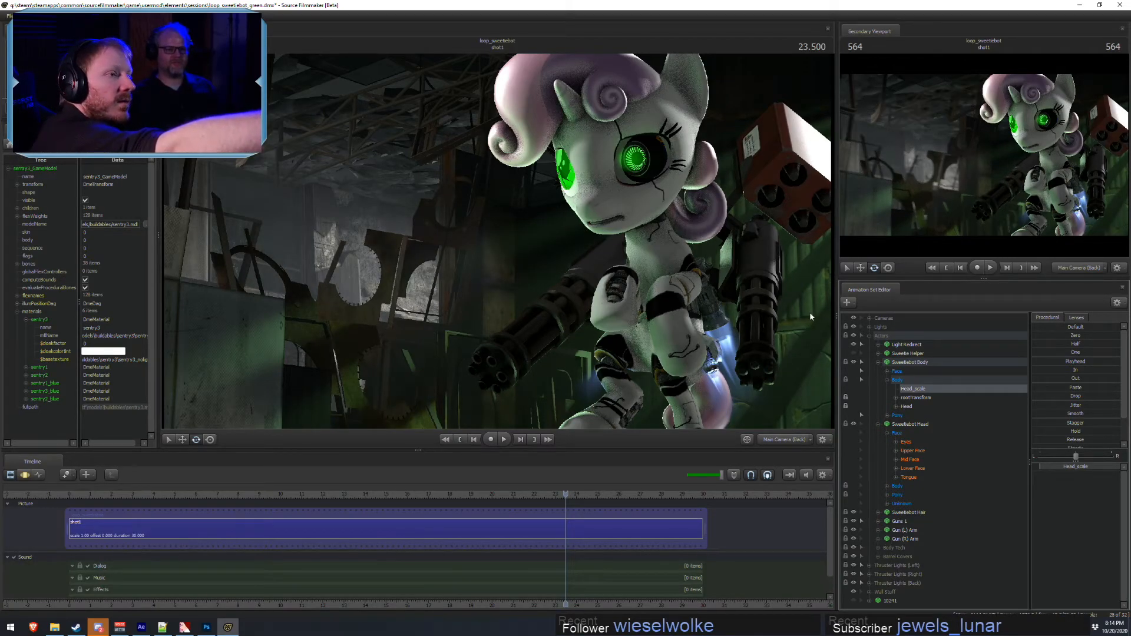
- Undo the Head_scale reduction and step back through the history to before the Head control was locked again
key("F3")
key("F2")
key("F4")
key("F3")
key("F2")
key("F3")
key("F2")
key("F4")
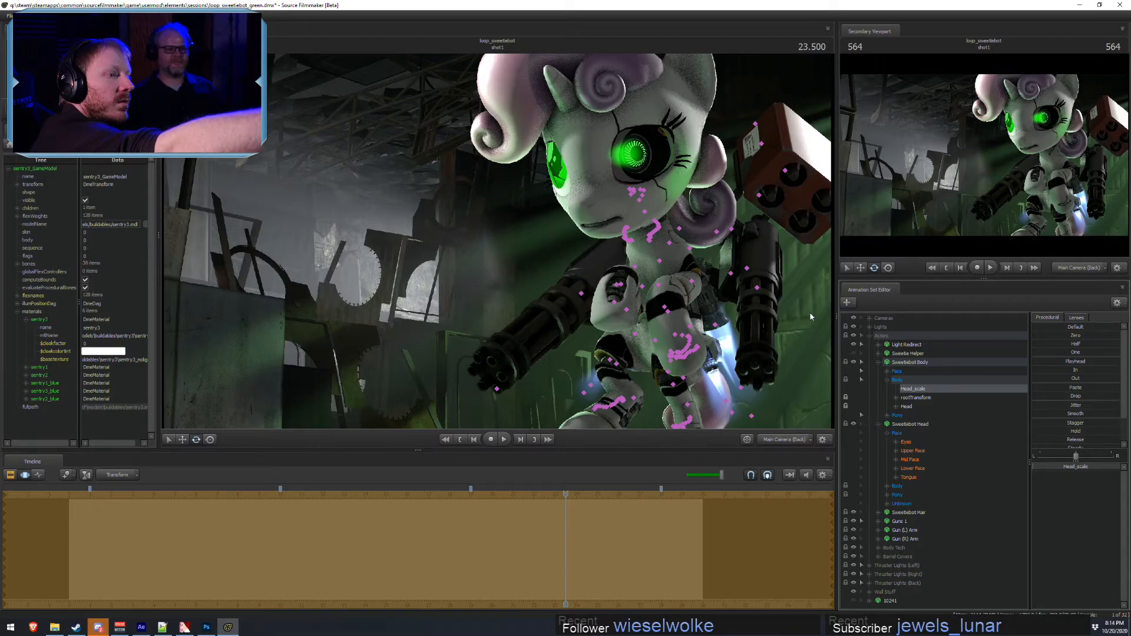
key("F2")
key("F4")
key("F2")
key("F4")
key("F2")
key("F3")
key("ctrl+z")
key("ctrl+z")
key("ctrl+z")
key("ctrl+z")
key("ctrl+z")
key("ctrl+z")
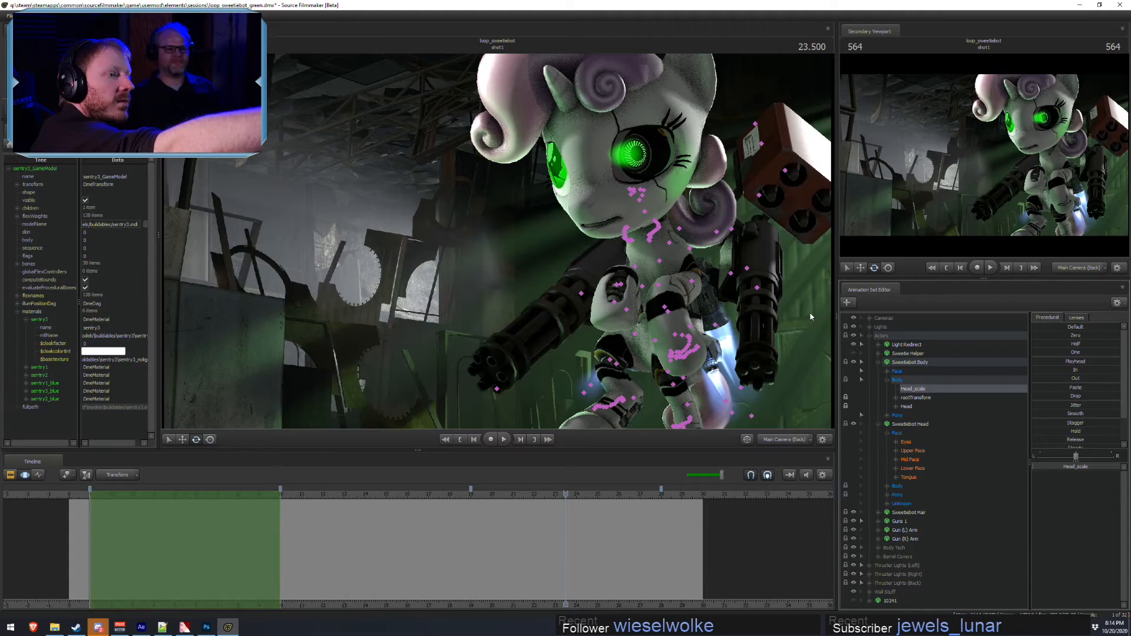
key("ctrl+z")
key("ctrl+z")
key("ctrl+z")
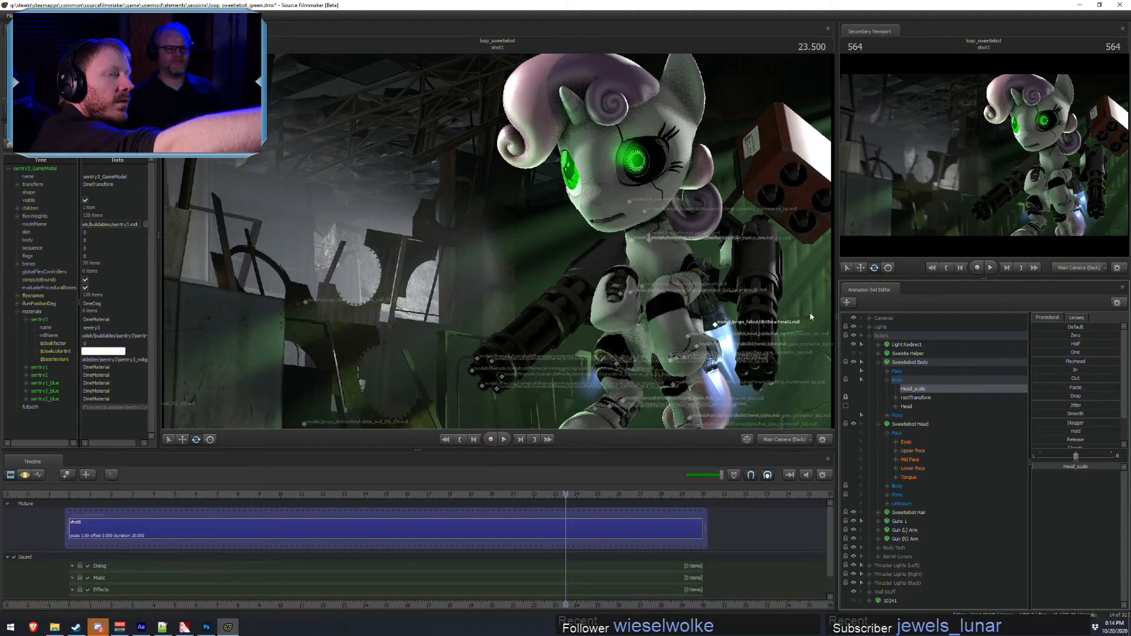
- Restore the Head lock, segment pastes and smoothing from the history, leaving out the Head_scale reduction
key("ctrl+z")
key("ctrl+z")
key("ctrl+z")
key("ctrl+z")
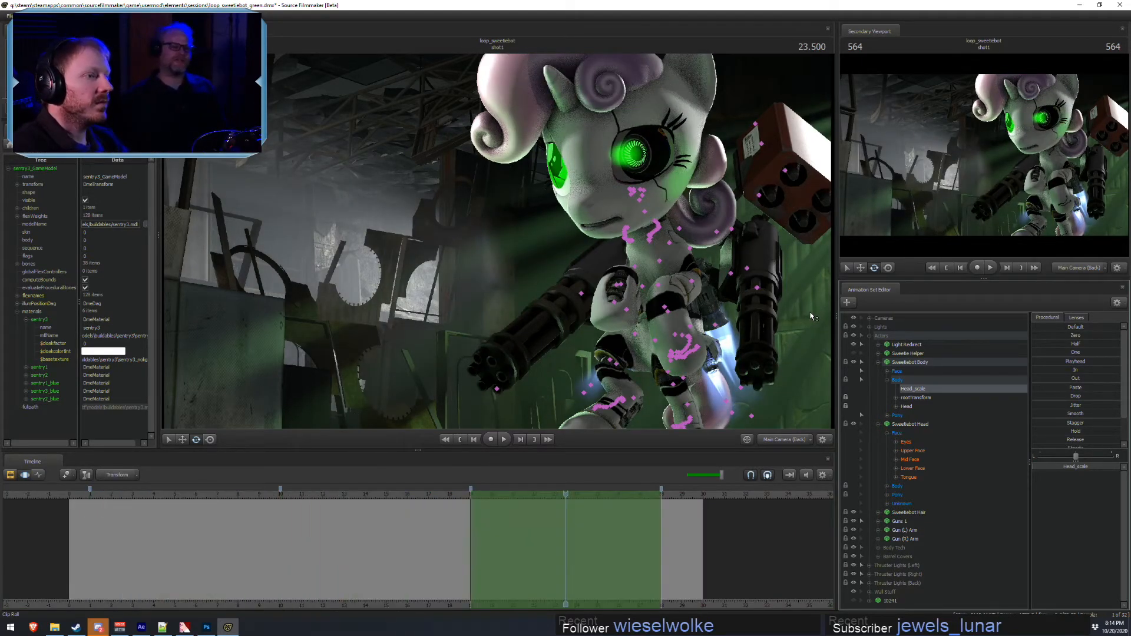
key("ctrl+z")
key("ctrl+z")
key("ctrl+z")
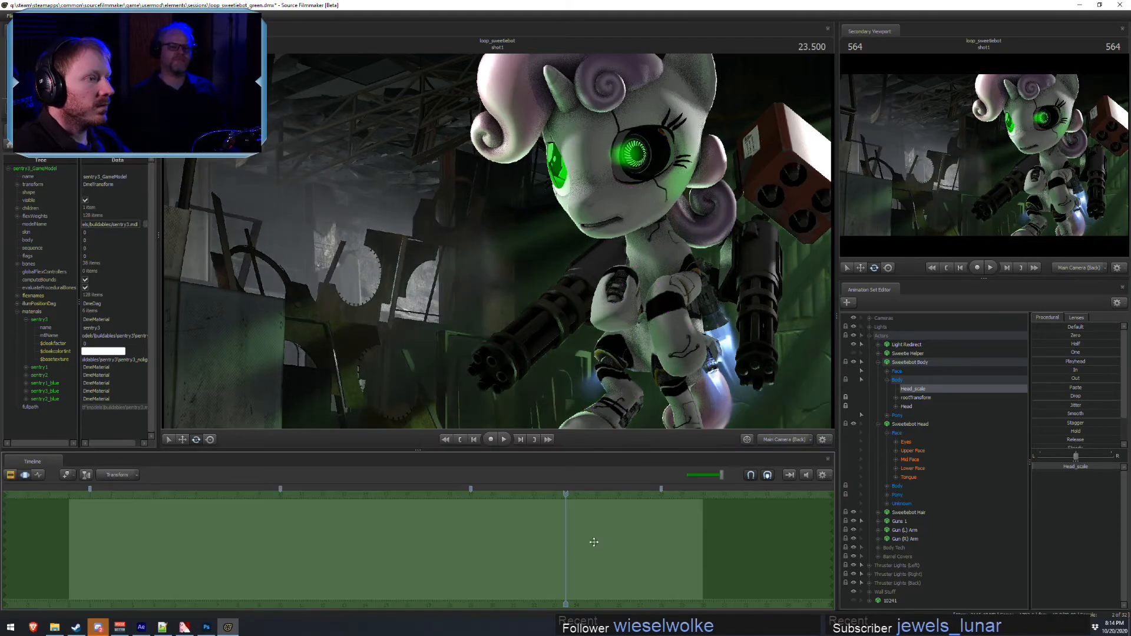
- Confirm the Head_scale slider range and lower Head_scale slightly over the whole shot to shrink Sweetiebot's head
right_click(1063, 466)
left_click(1063, 477)
left_click(554, 309)
left_click(554, 333)
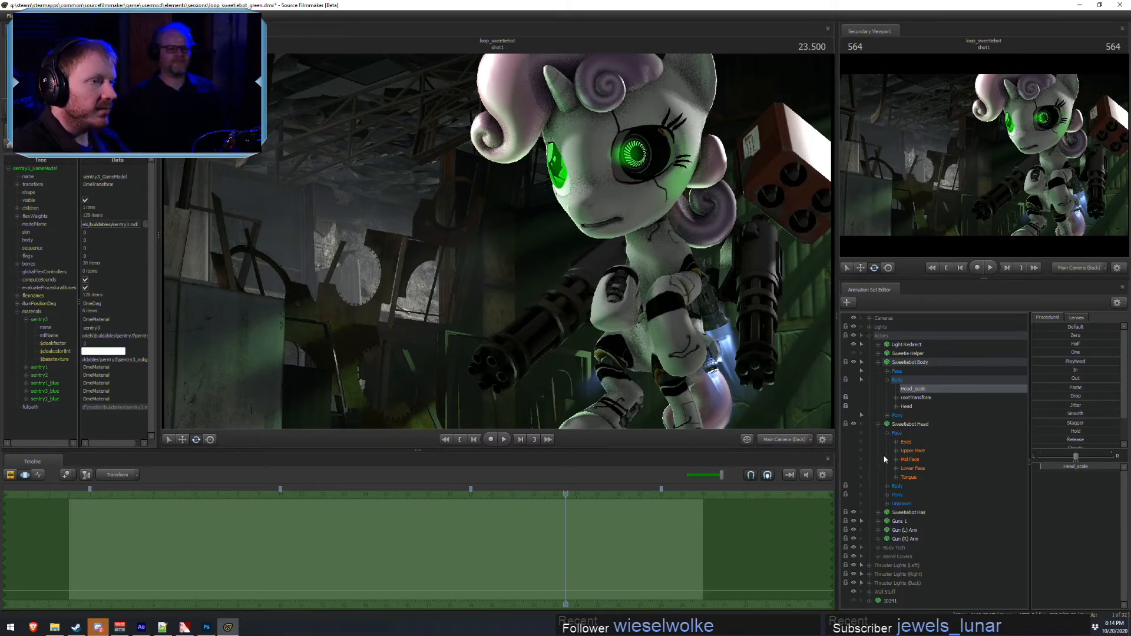
mouse_move(1049, 462)
left_mouse_down()
mouse_move(1063, 461)
mouse_move(1040, 466)
left_mouse_up()
key("F2")
key("F3")
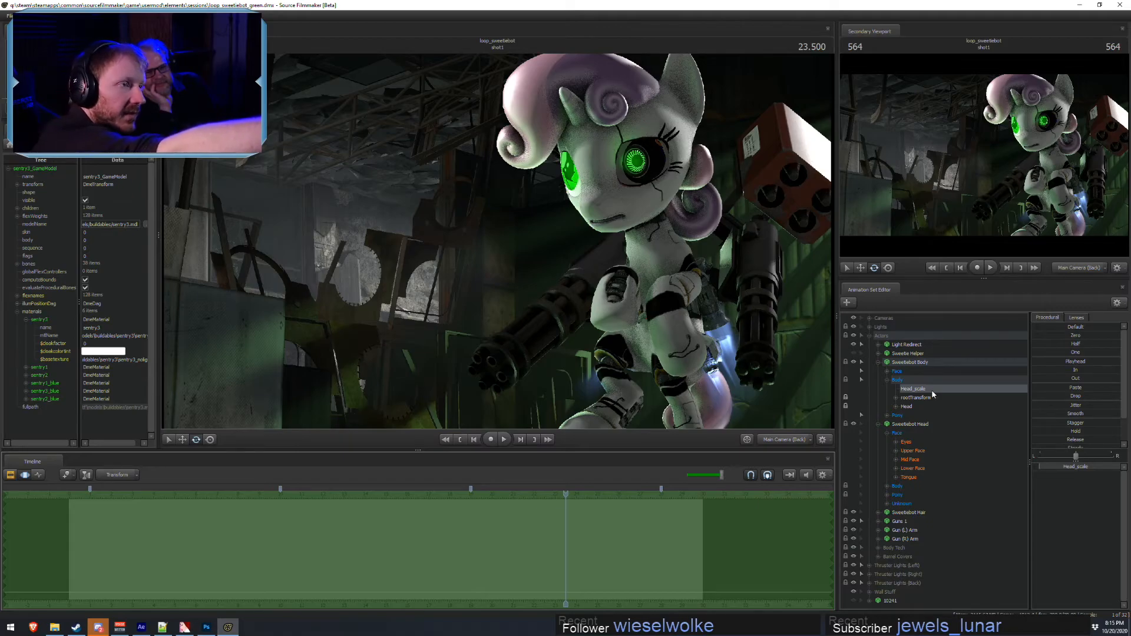
- Step back through the undo history to before Sweetiebot's Head control was locked, comparing the head along the way
key("ctrl+y")
key("ctrl+y")
key("ctrl+y")
key("ctrl+y")
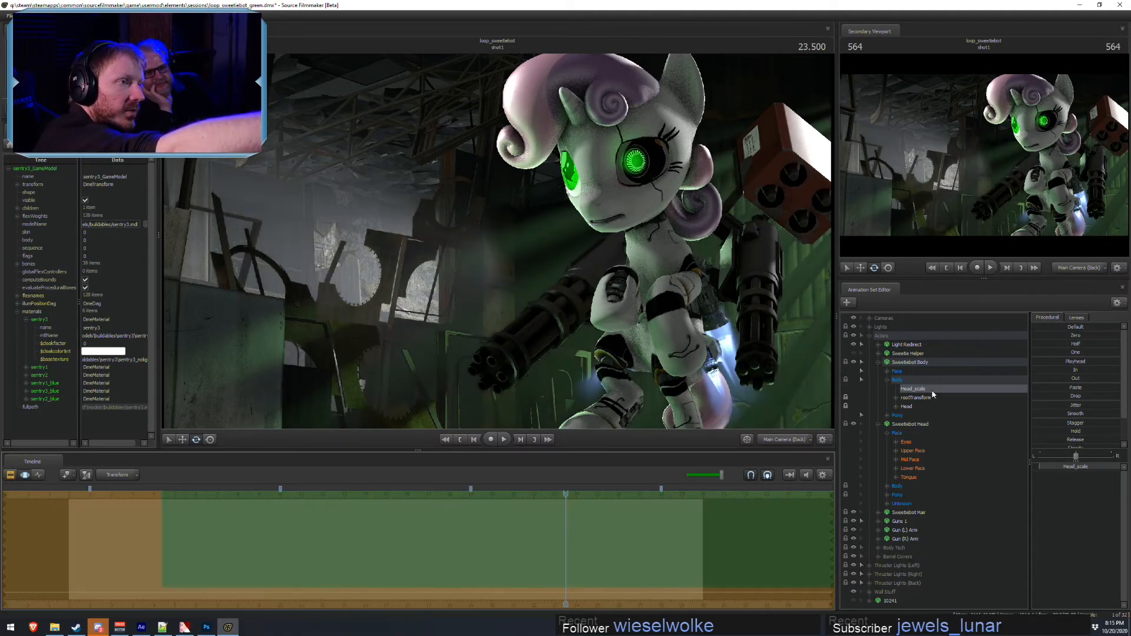
key("ctrl+z")
key("ctrl+z")
key("ctrl+z")
key("ctrl+z")
key("ctrl+z")
key("ctrl+z")
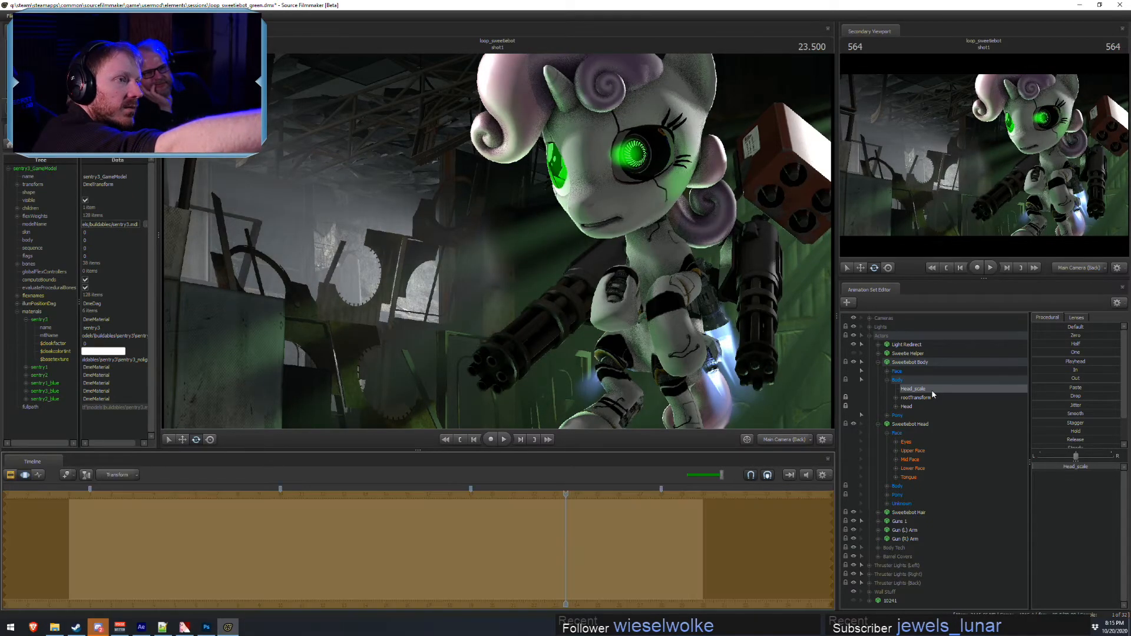
key("ctrl+z")
key("ctrl+z")
key("ctrl+z")
key("ctrl+z")
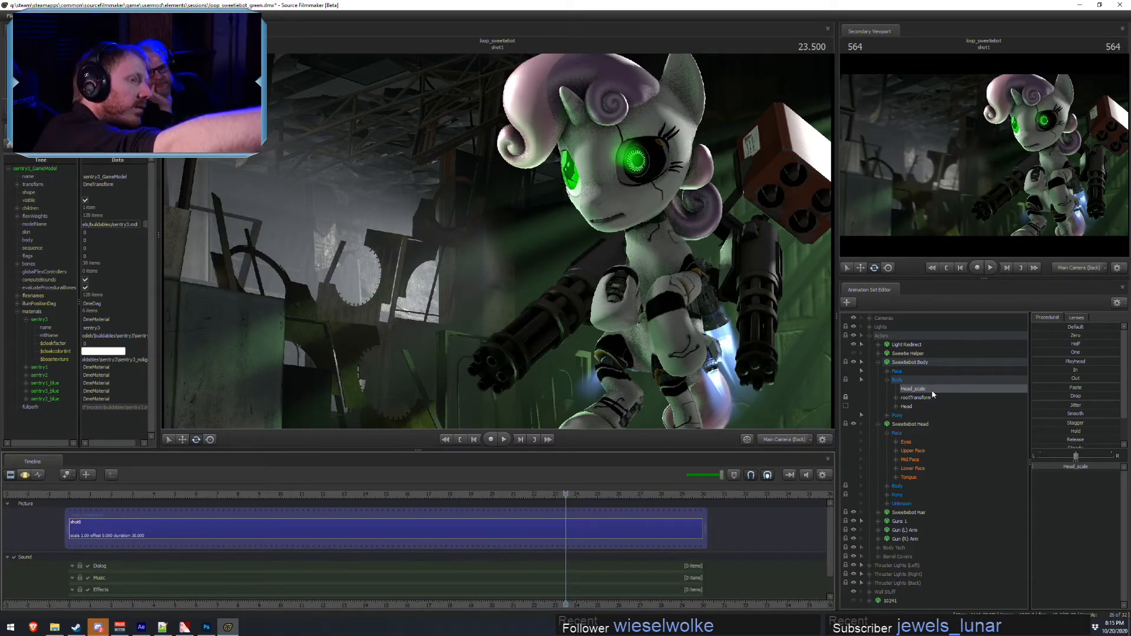
- Redo the undone edits up to the latest Head_scale reduction, including the Head lock
key("ctrl+y")
key("ctrl+y")
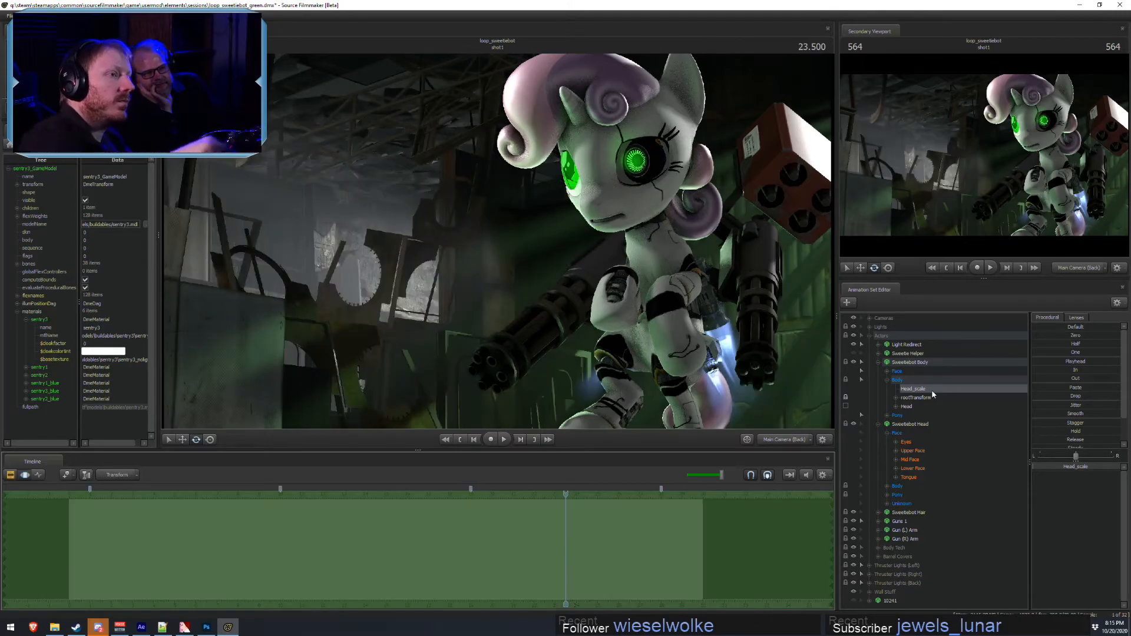
key("ctrl+y")
key("ctrl+y")
key("ctrl+y")
key("F2")
key("F3")
key("ctrl+y")
key("ctrl+y")
key("ctrl+y")
key("ctrl+y")
key("ctrl+y")
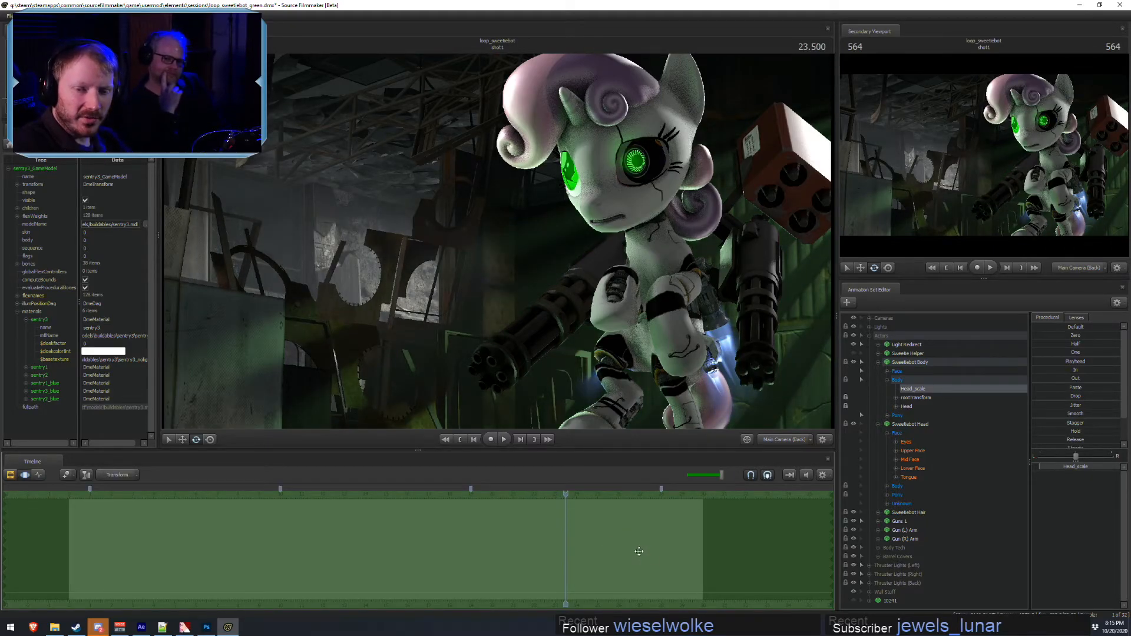
key("F2")
key("F3")
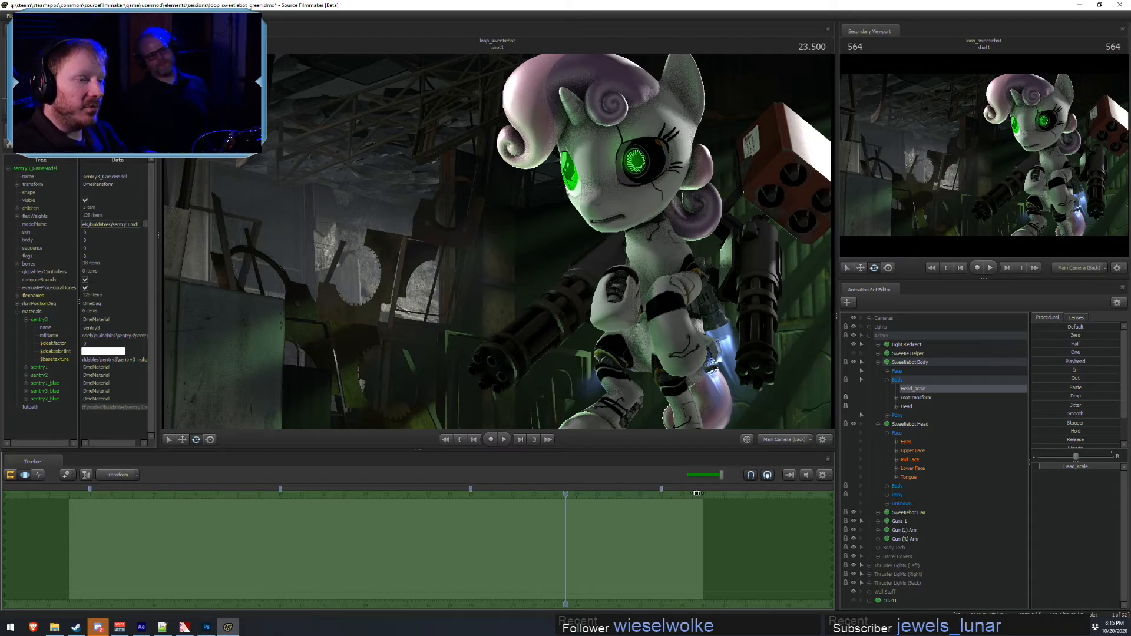
- Copy the scene camera's view to the Work Camera, select Main Camera (1), and adjust the Work Camera's framing around Sweetiebot
left_click(800, 441, "ctrl")
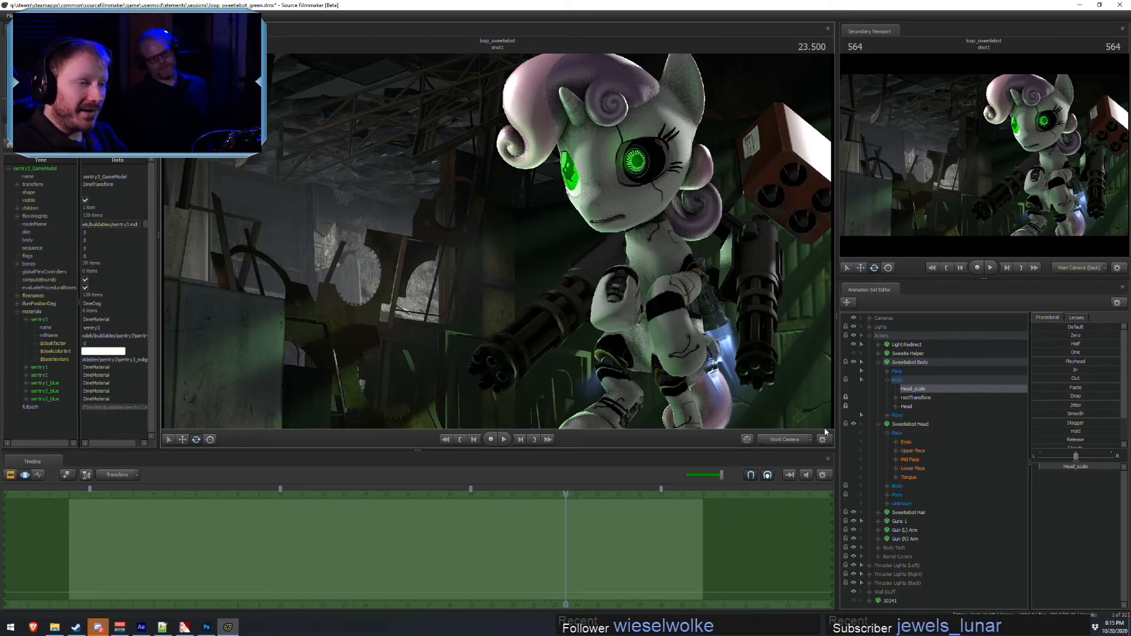
left_click(871, 318)
left_click(917, 337)
left_click(875, 373)
mouse_move(498, 241)
left_mouse_down()
mouse_move(486, 242)
mouse_move(502, 246)
left_mouse_up()
key("w")
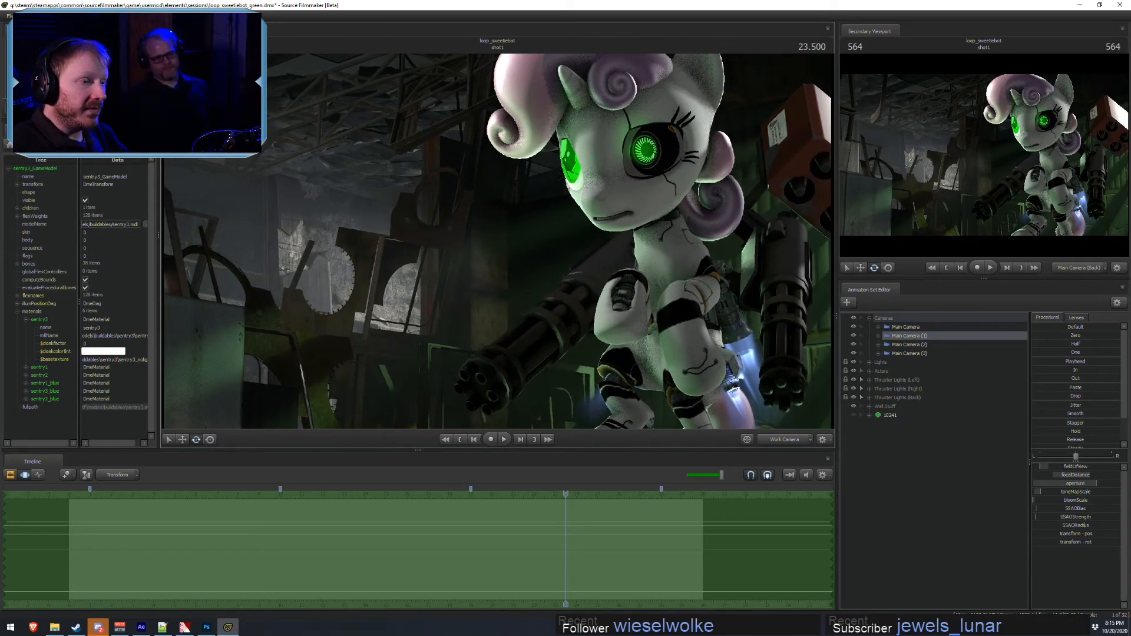
scroll(496, 241, "down", 3, "shift")
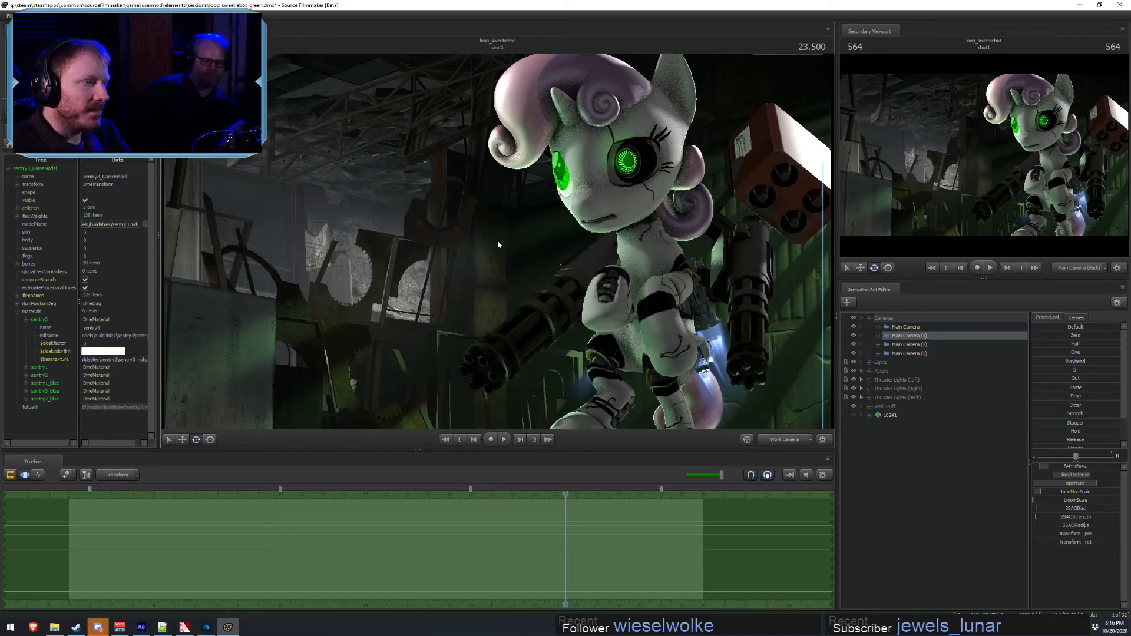
- Play the shot through the Work Camera from 23.5 seconds and again from about 6 seconds to check Sweetiebot's motion
key("F2")
key("space")
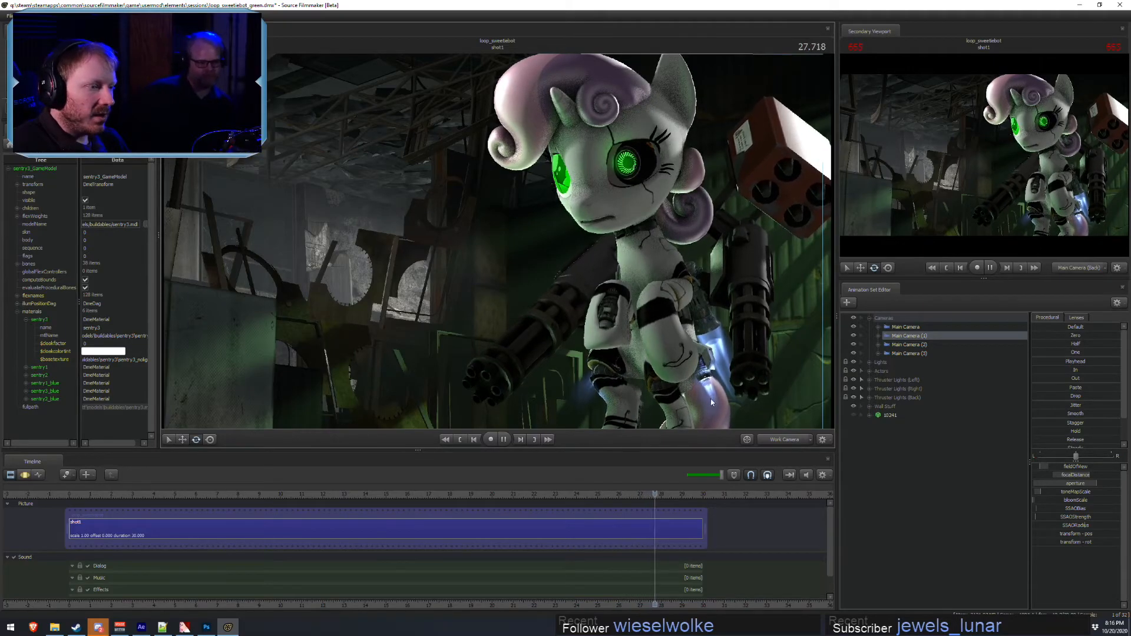
key("space")
key("F3")
key("F2")
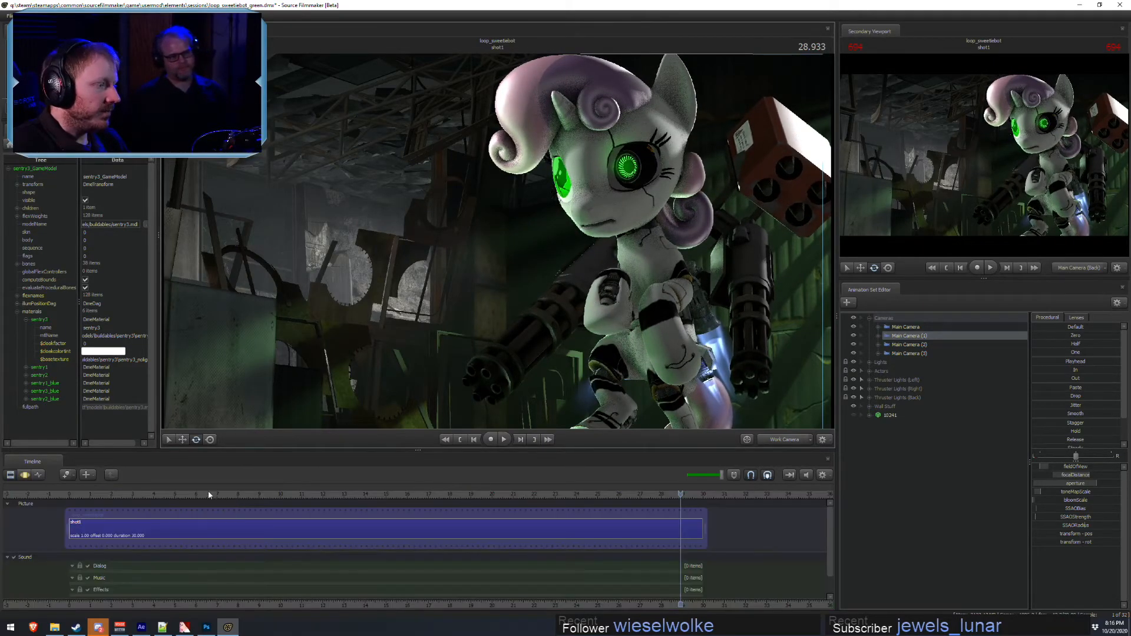
left_click(189, 494)
key("space")
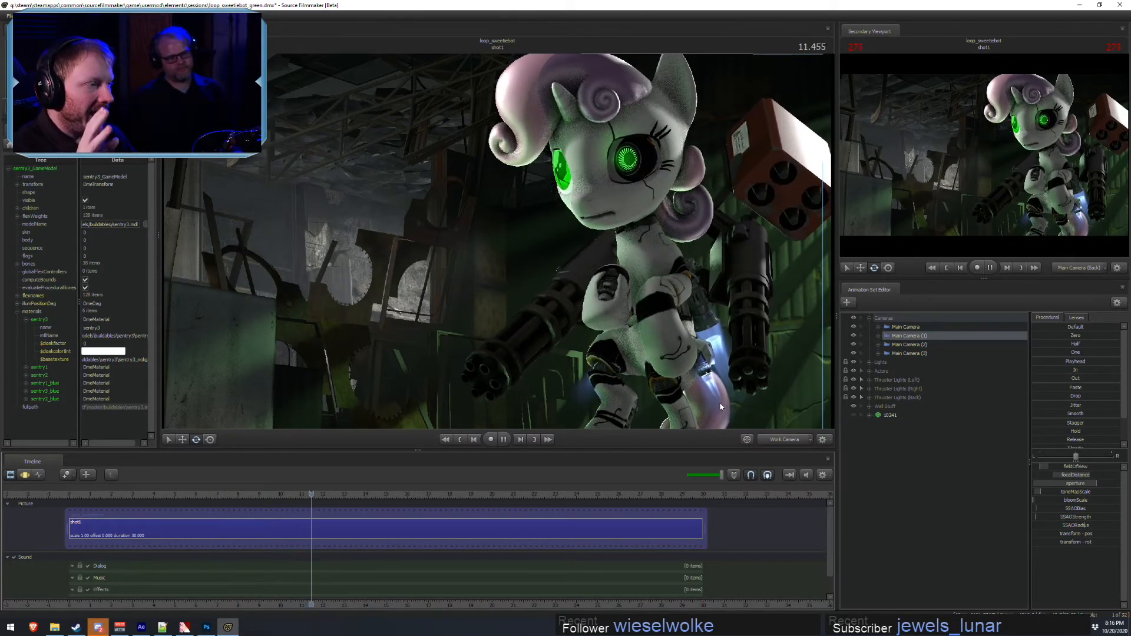
key("space")
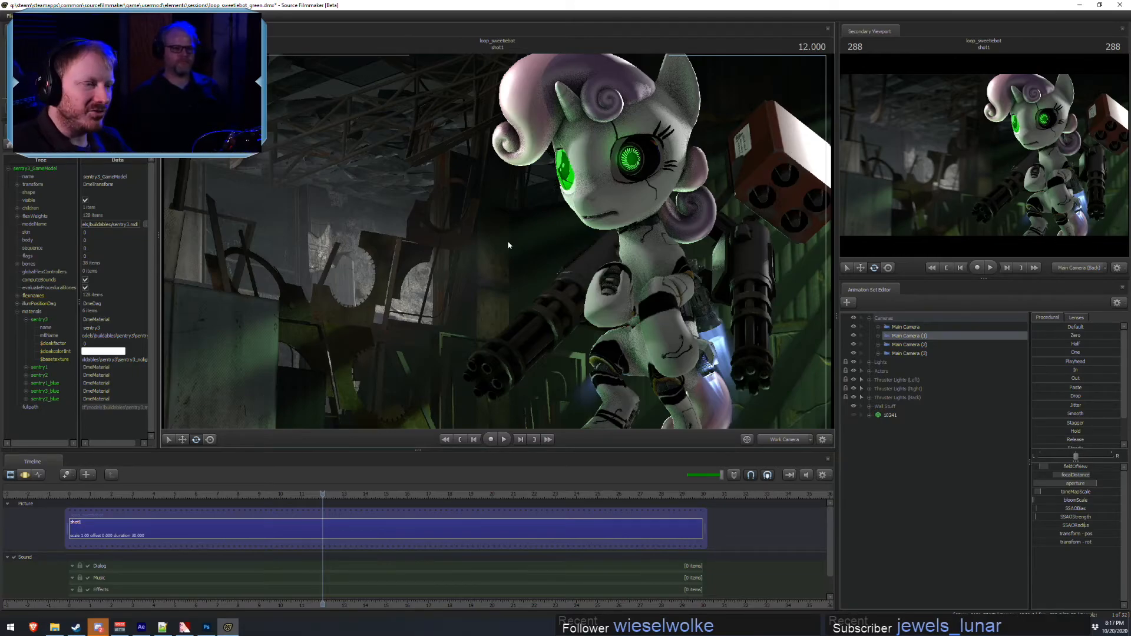
- Make Main Camera (2) the shot camera and reframe its close-up of Sweetiebot's face
key("d")
left_click_drag(497, 241, 342, 241)
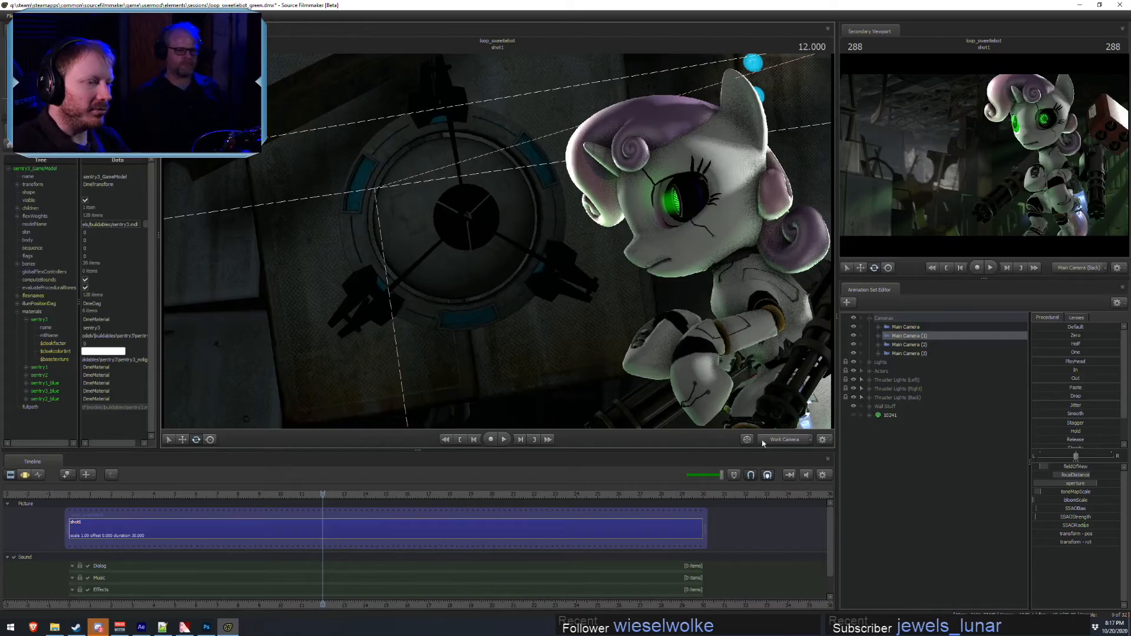
left_click(777, 440)
left_click(896, 345)
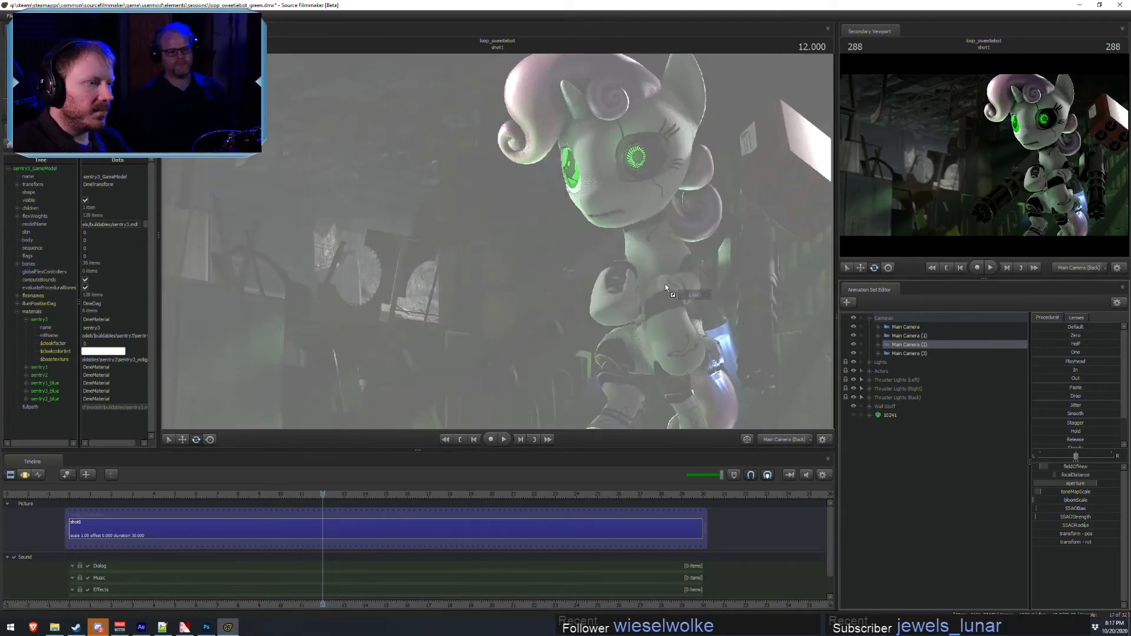
key("space")
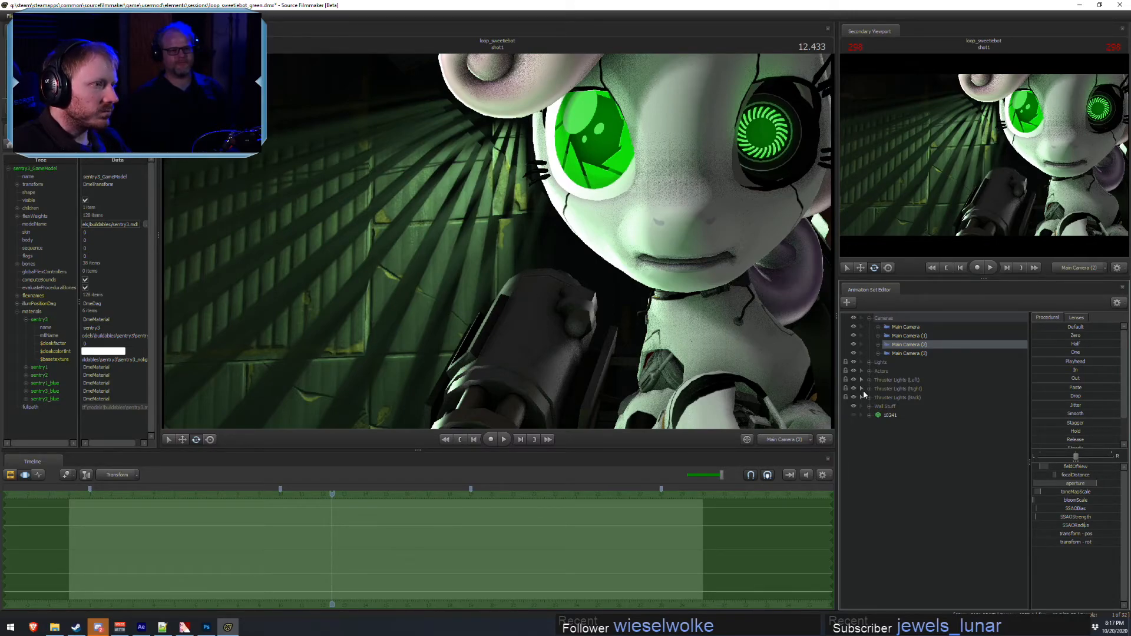
left_click_drag(913, 349, 548, 271)
key("F3")
mouse_move(659, 274)
left_mouse_down()
mouse_move(624, 273)
mouse_move(663, 272)
left_mouse_up()
key("F2")
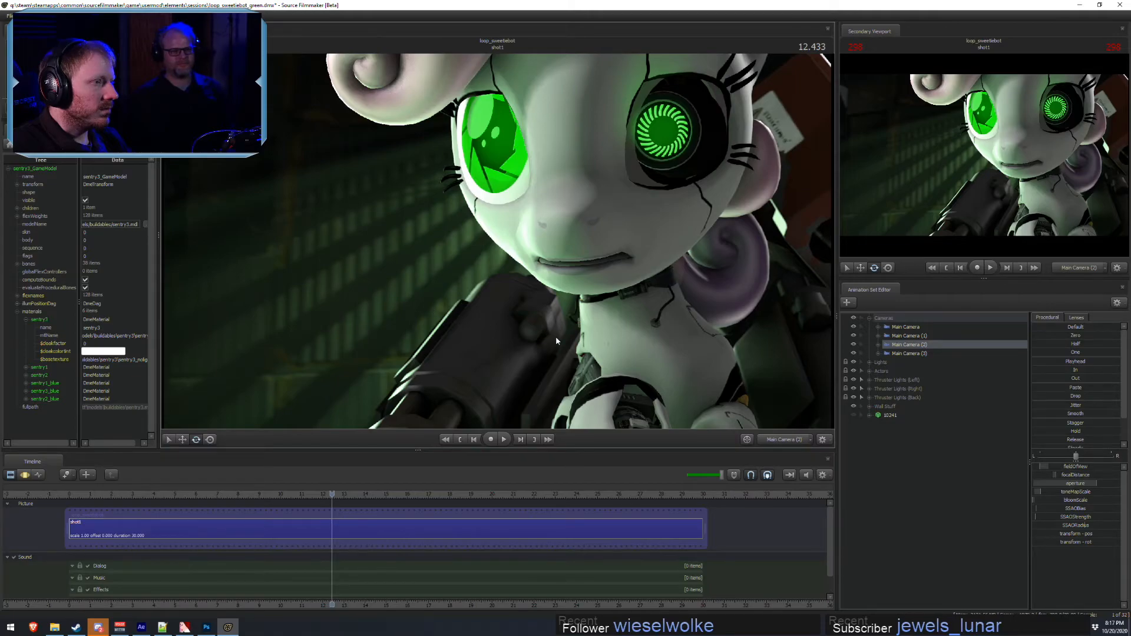
- Compare the close-up with the 10241 green-screen panel shown and hidden, and make Main Camera (1) the shot camera
left_click(854, 415)
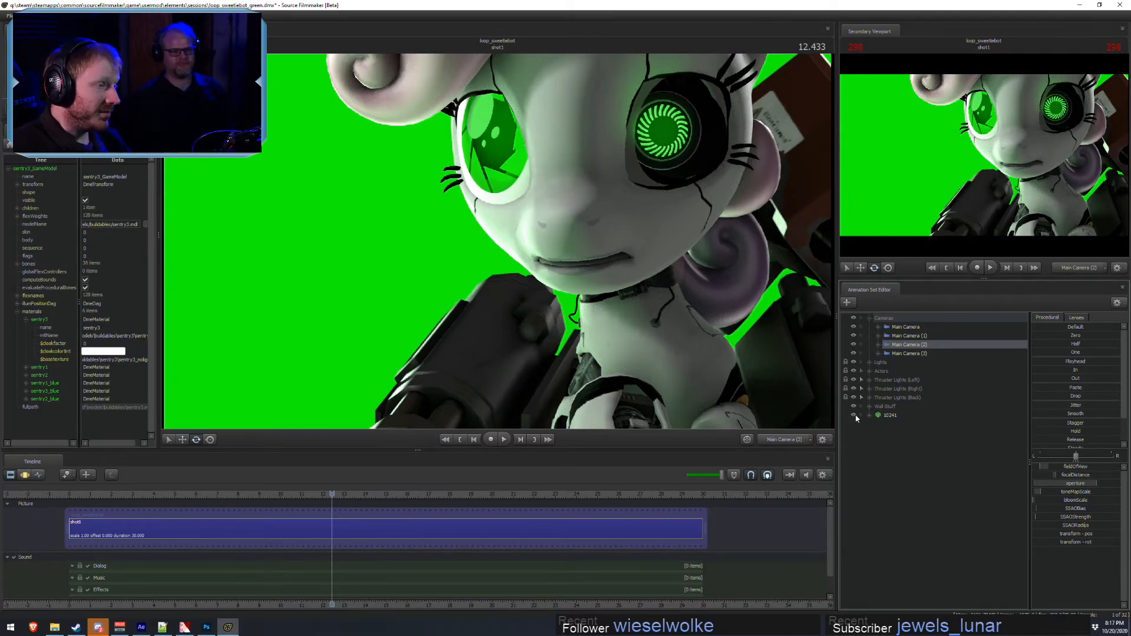
left_click(854, 416)
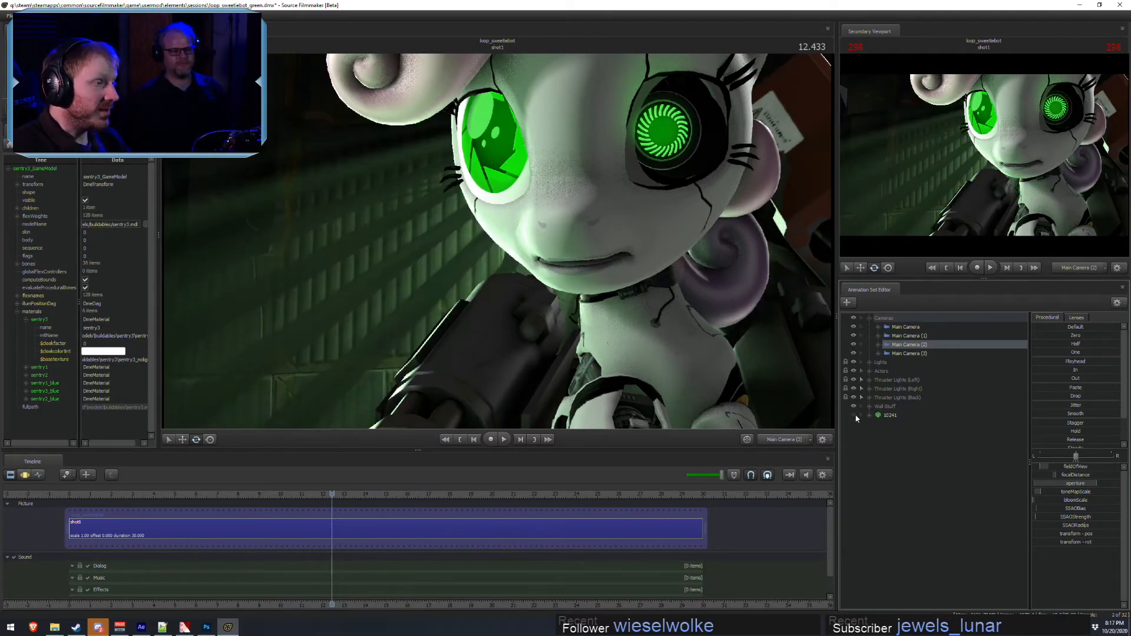
left_click(785, 441)
left_click(782, 440)
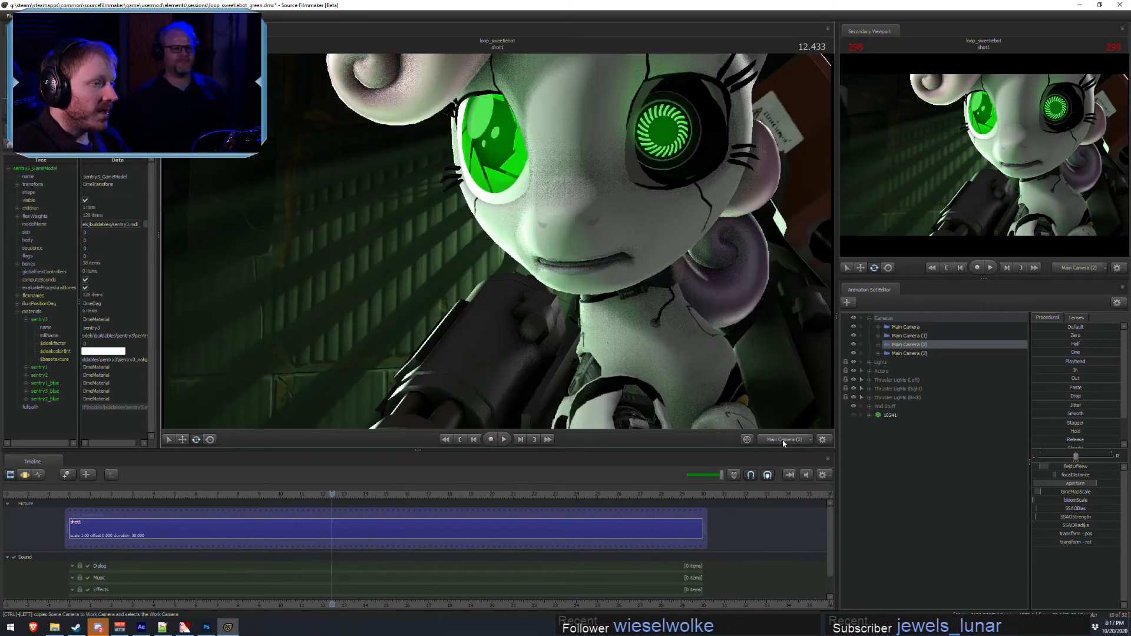
key("F3")
left_click_drag(904, 335, 673, 300)
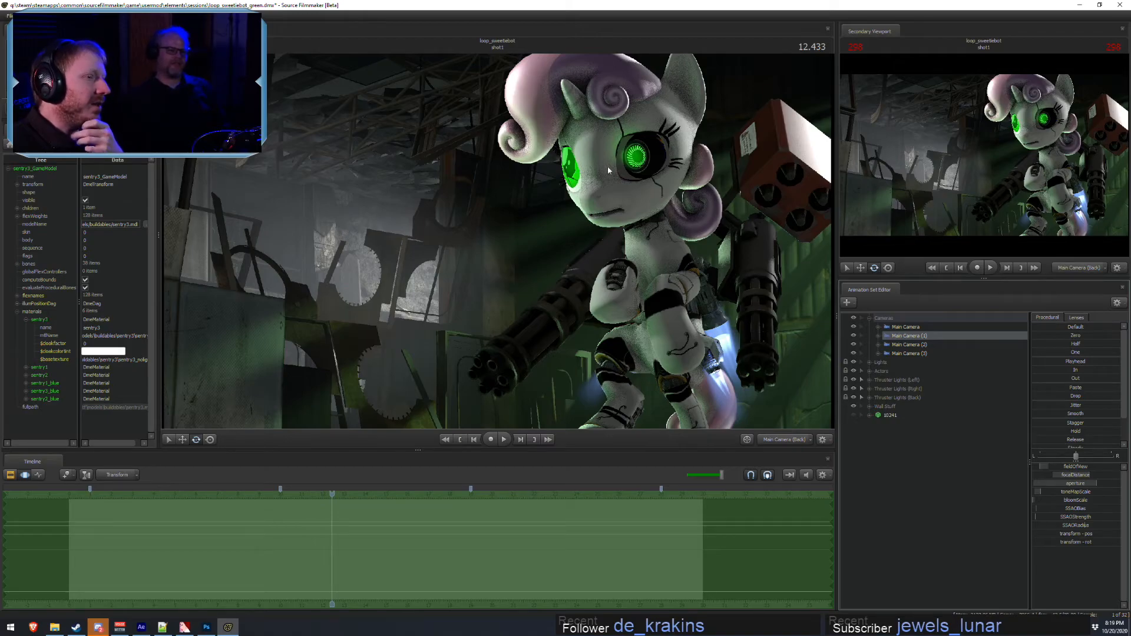
- Show the 10241 screen panel behind Sweetiebot and open its game model in the Element Viewer
left_click(908, 506)
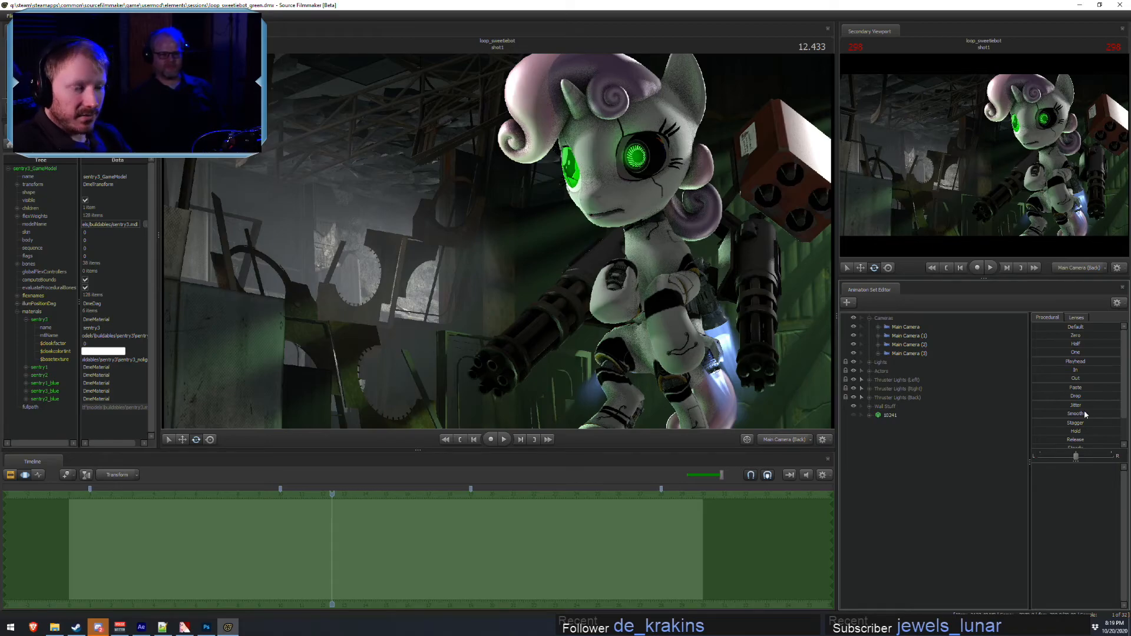
left_click(869, 319)
left_click(895, 380)
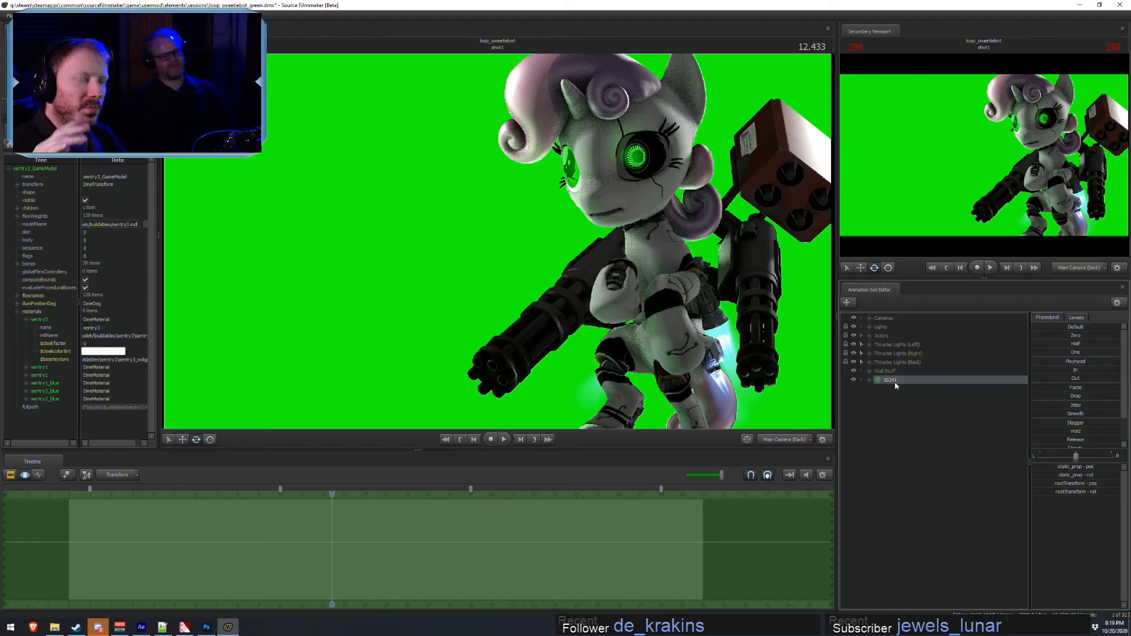
right_click(896, 386)
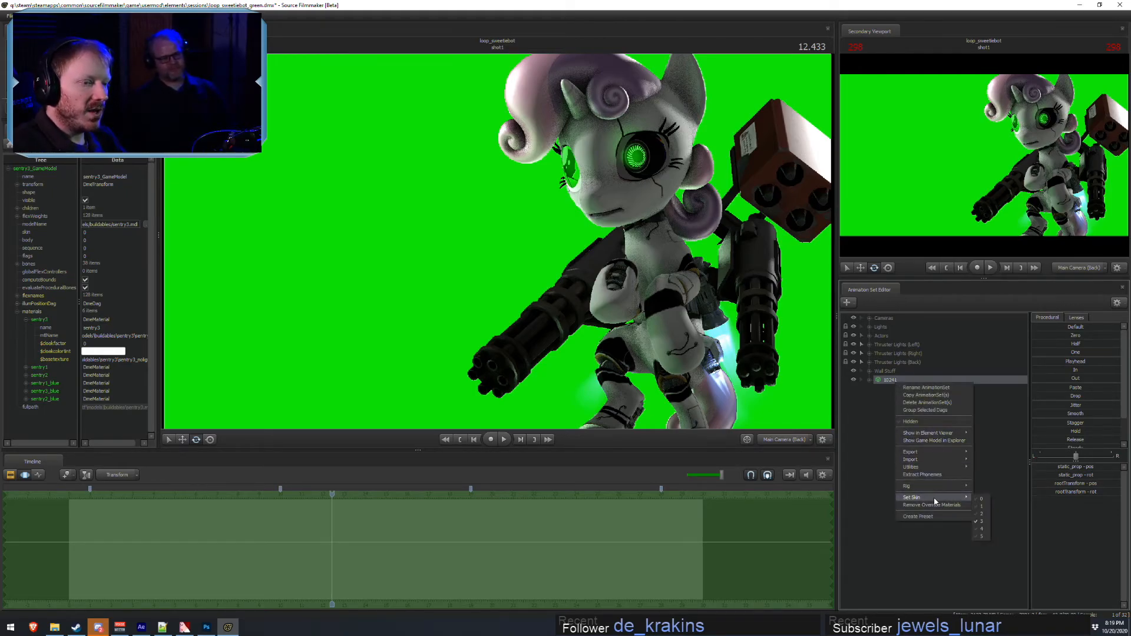
left_click(996, 443)
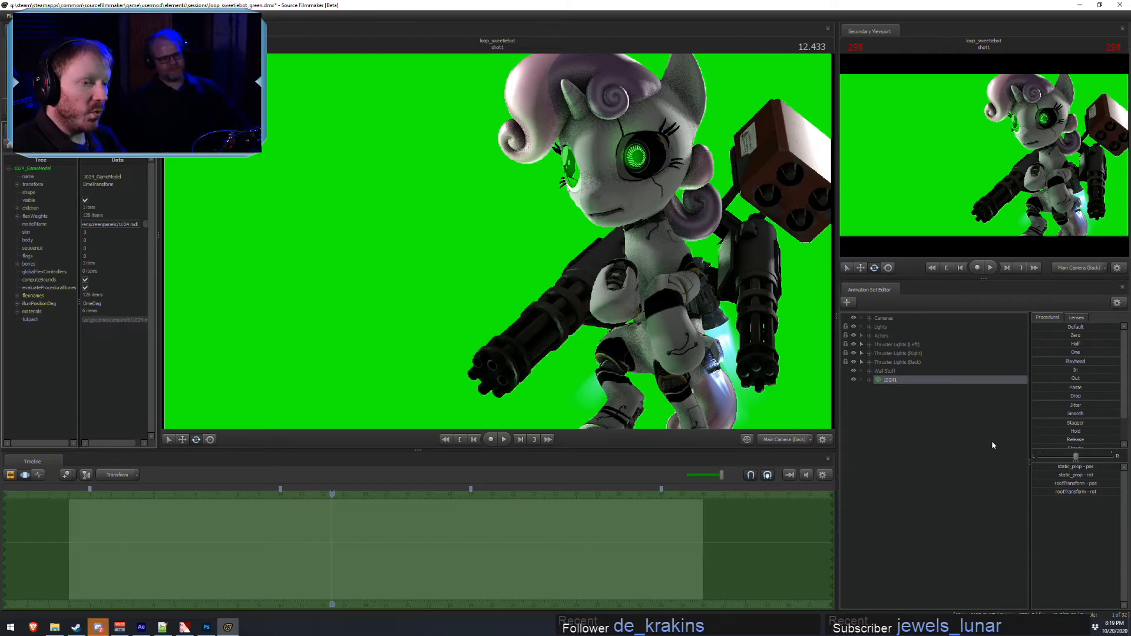
- Set the $color of the panel's whitescreen material to 1 1 0 for a yellow background
left_click(20, 312)
left_click(26, 343)
left_click(105, 367)
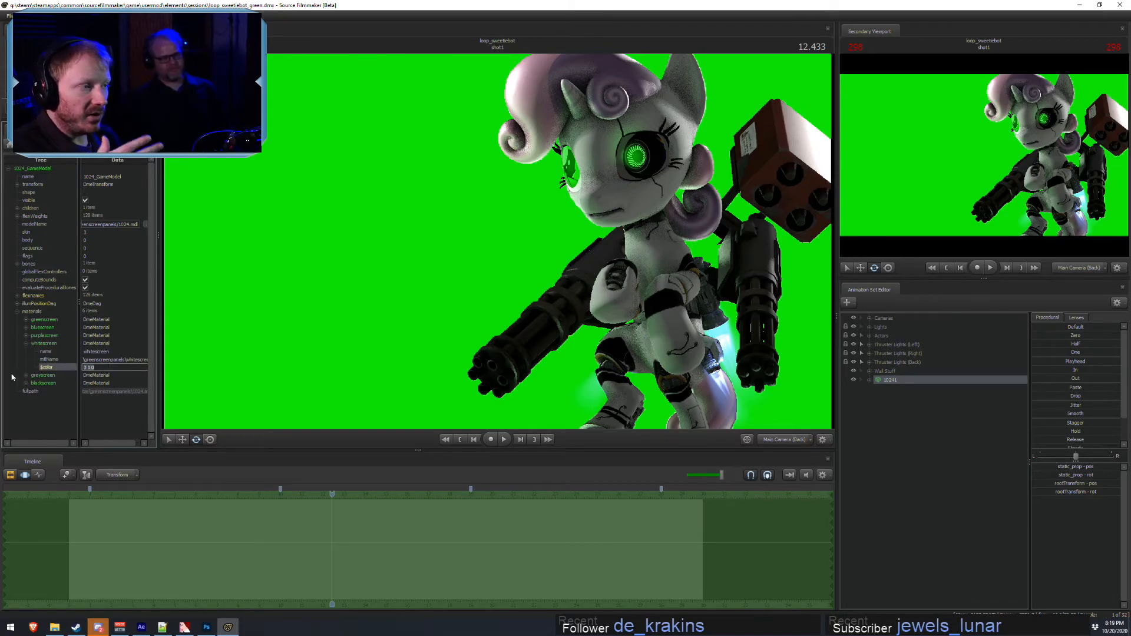
type("1 1 0")
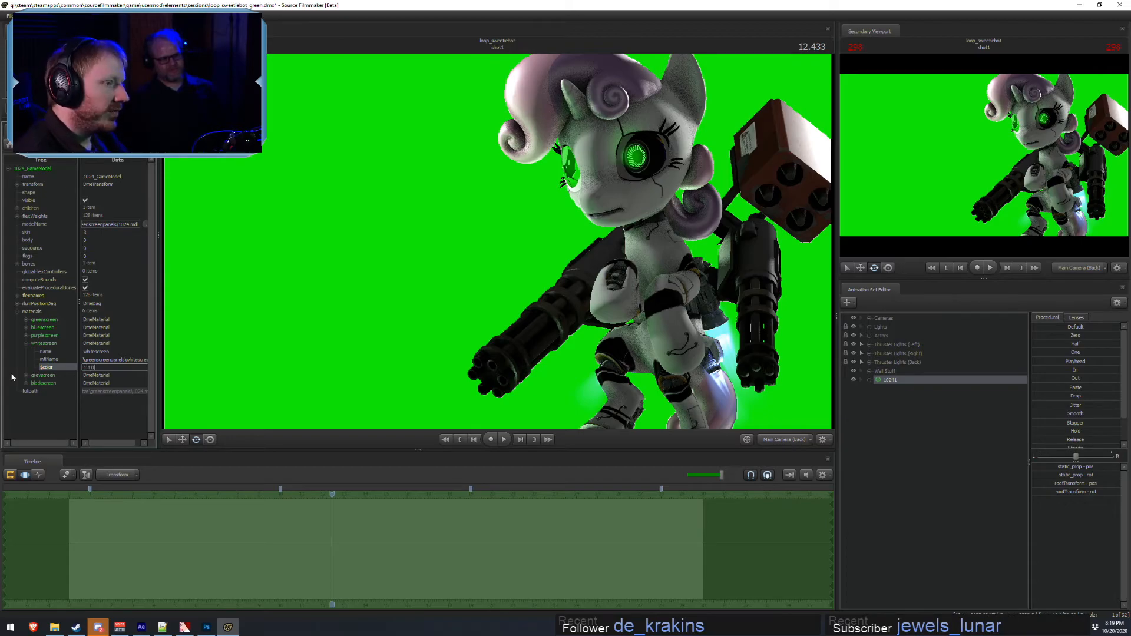
key("Return")
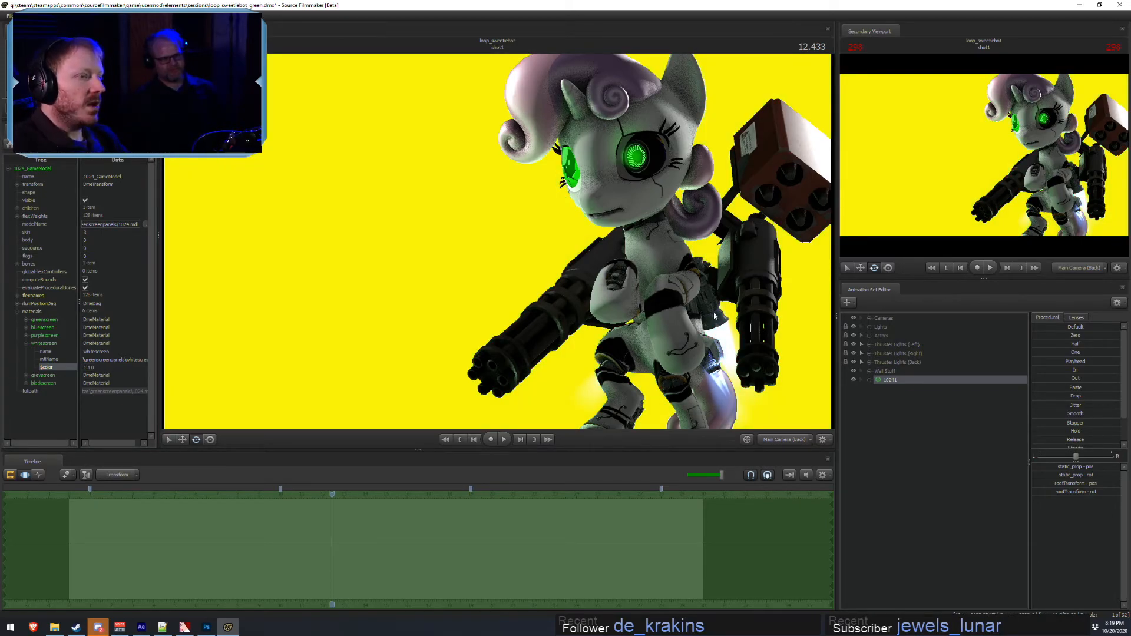
- Show the Work Camera in the secondary viewport and leave the current Source Filmmaker session
key("F2")
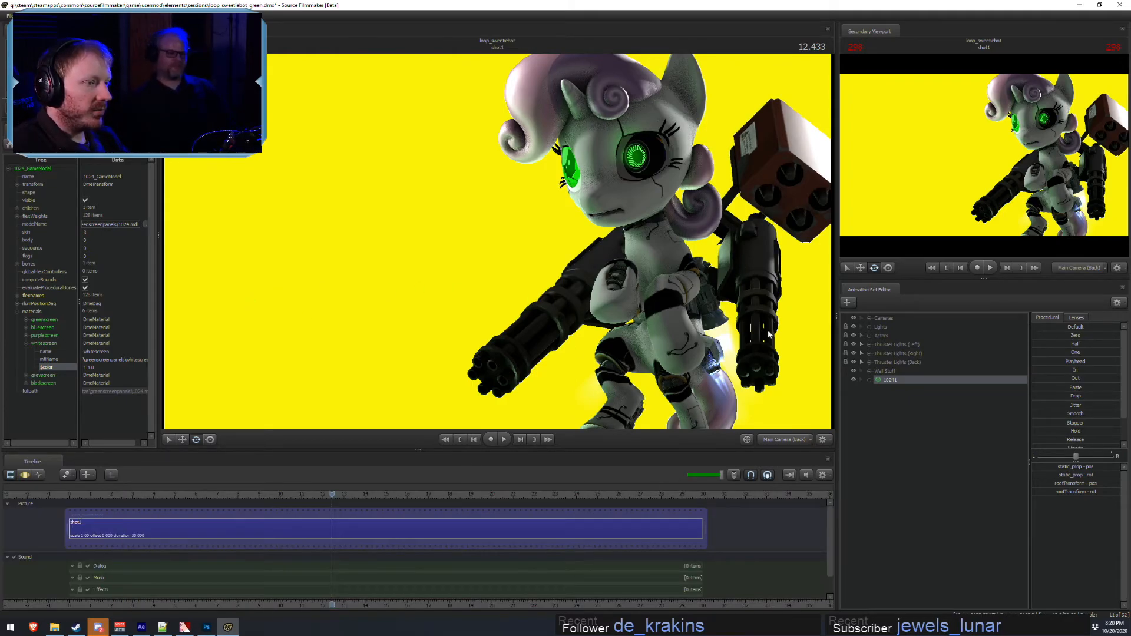
left_click(1067, 268)
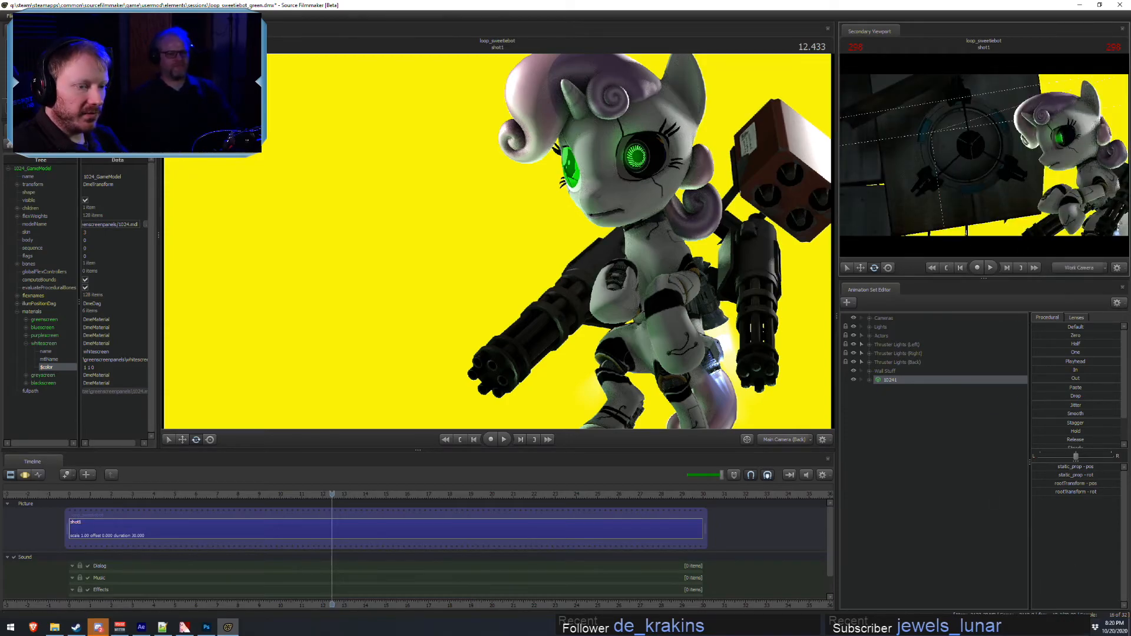
right_click(478, 122)
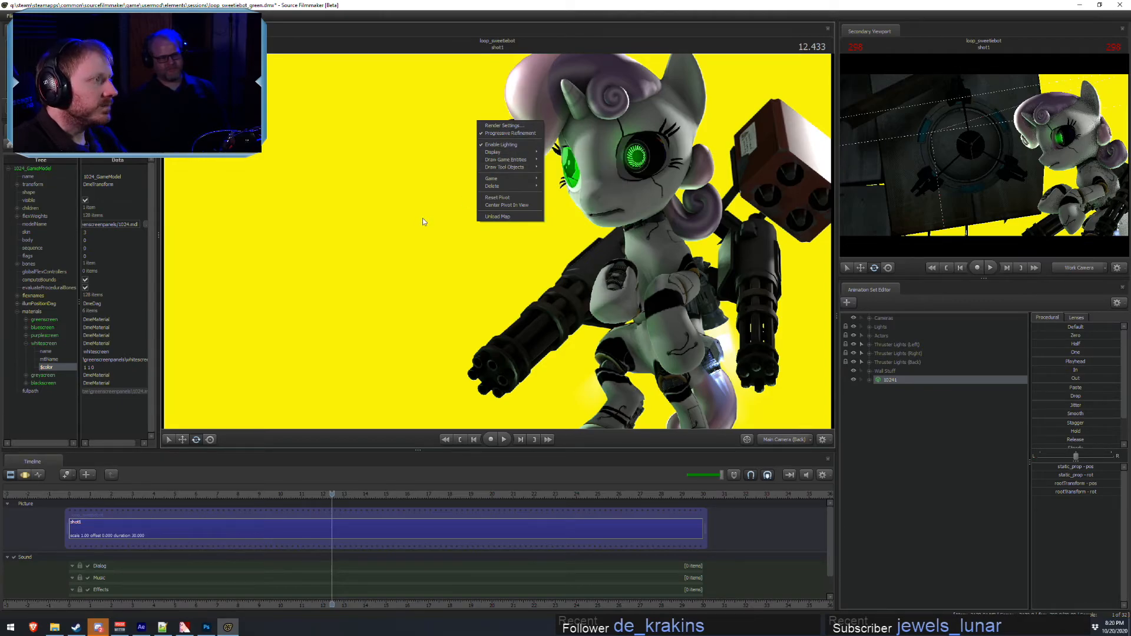
left_click(12, 17)
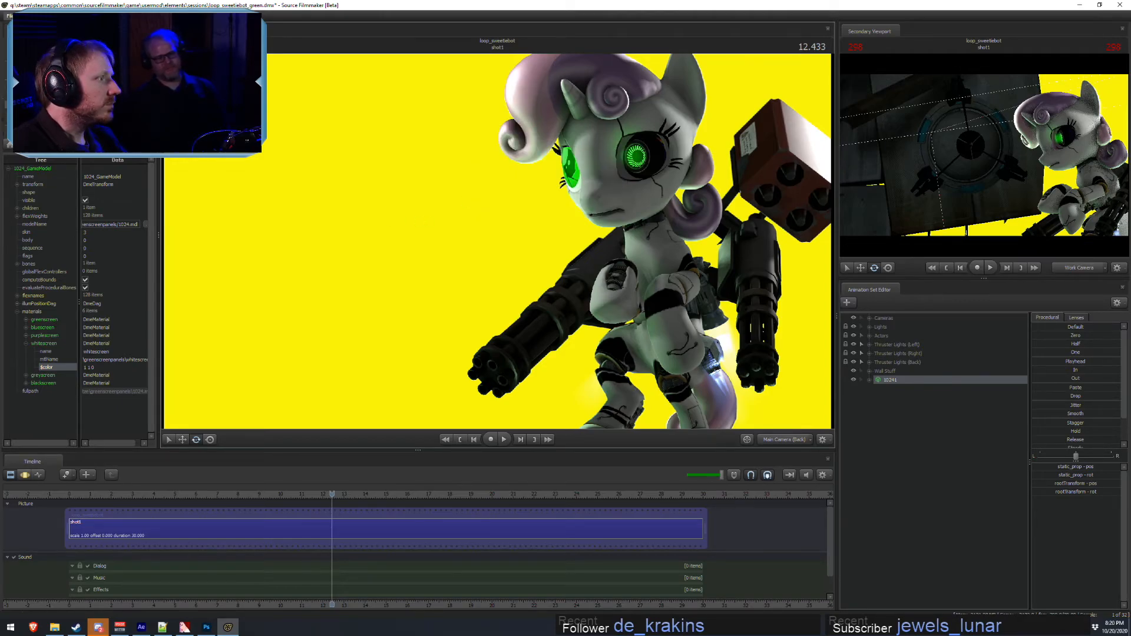
left_click(36, 38)
key("Return")
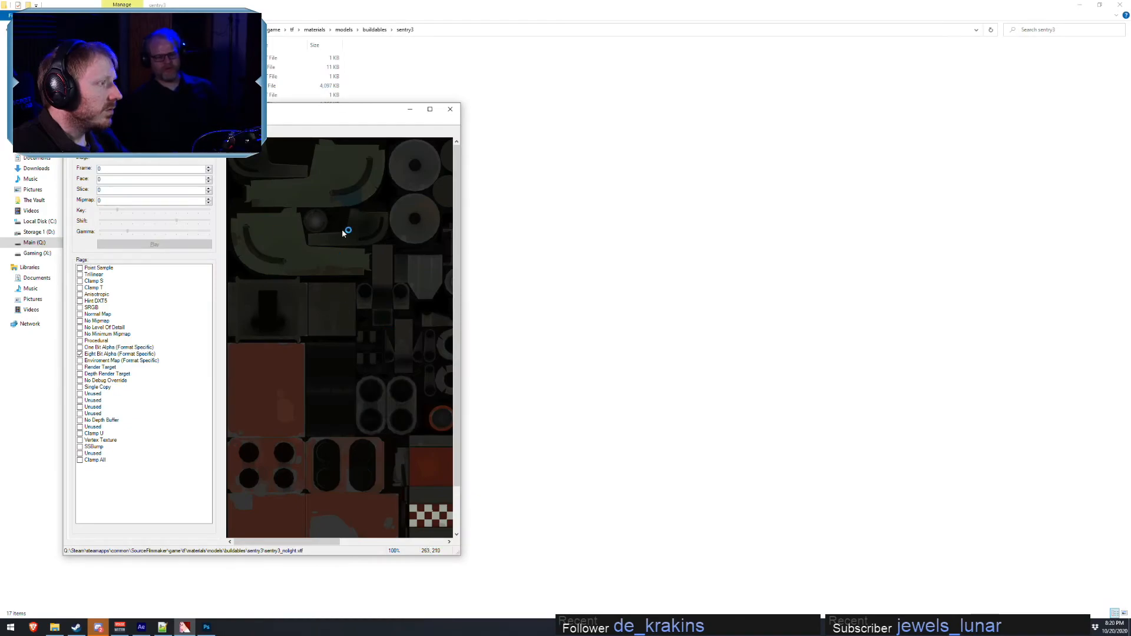
- Relaunch Source Filmmaker from Steam, retry the friends network connection, and load the autosaved loop_sweetiebot_green session
left_click(76, 628)
right_click(75, 628)
left_click(89, 380)
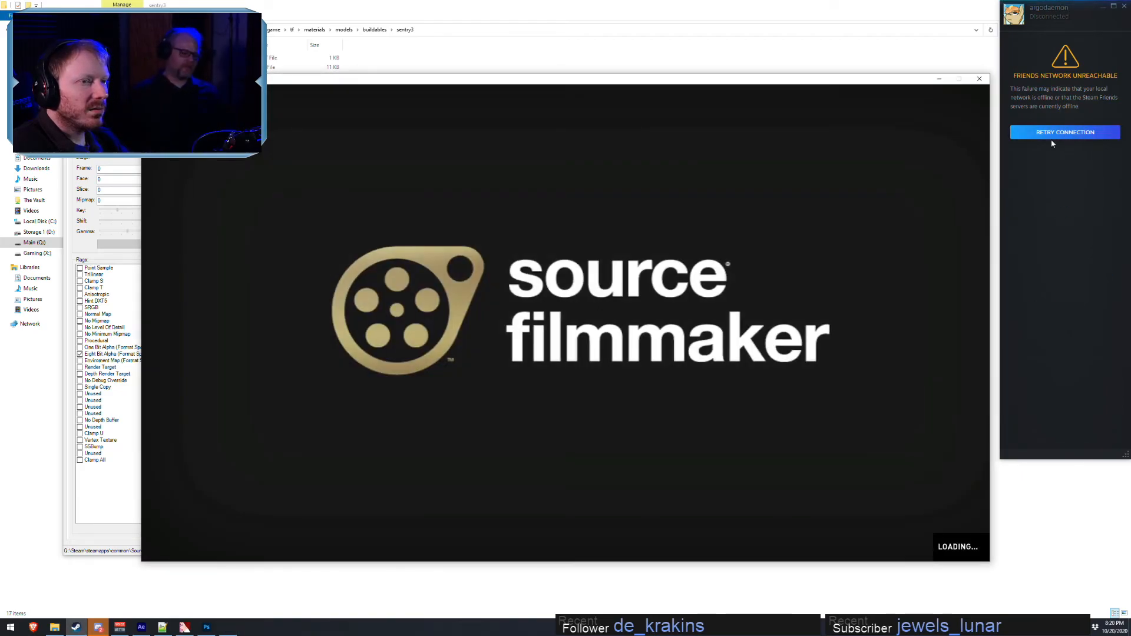
left_click(1053, 137)
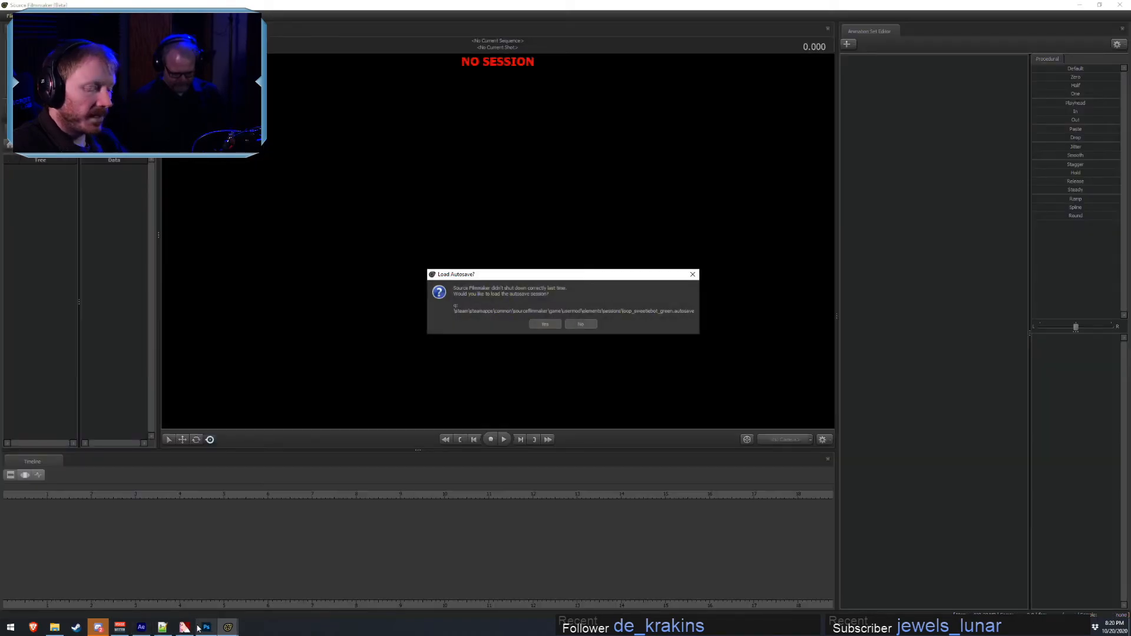
mouse_move(199, 629)
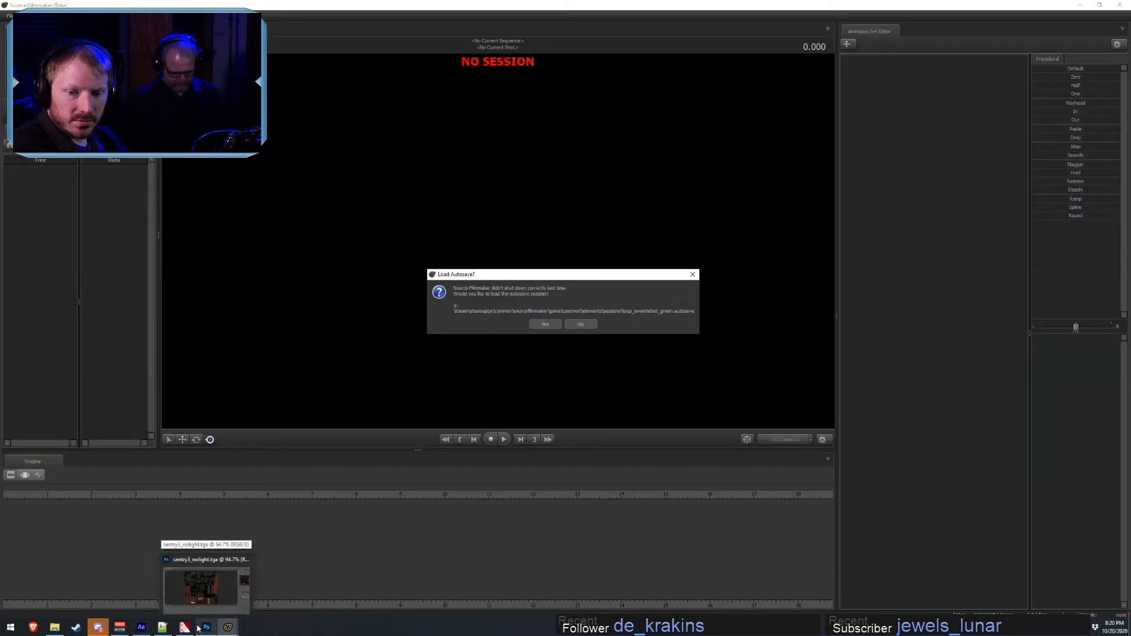
left_click(546, 324)
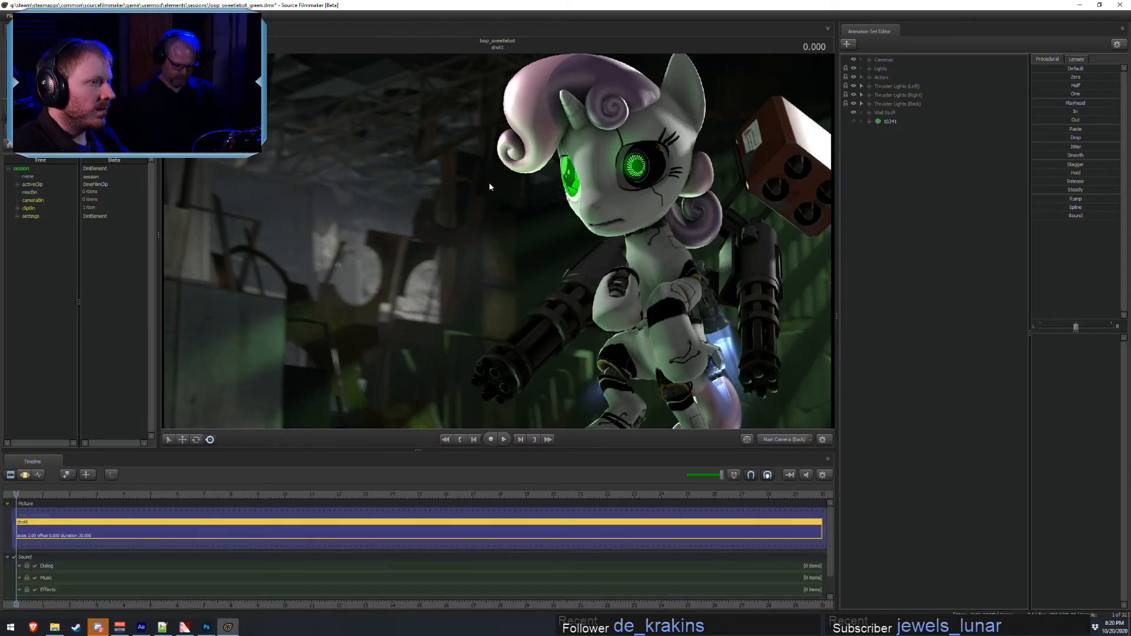
- Look through Main Camera (2) and adjust its view to bring Sweetiebot's face closer to the frame's centre
left_click(869, 68)
left_click(870, 69)
left_click(870, 59)
left_click_drag(900, 86, 768, 200)
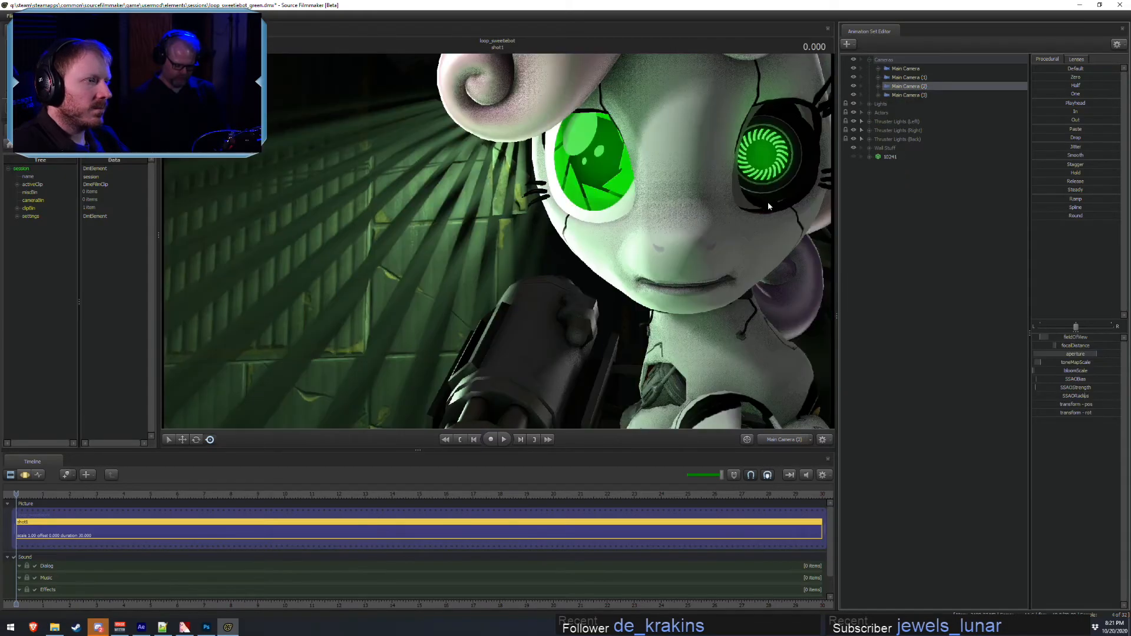
key("F3")
key("d")
left_click_drag(708, 245, 665, 246)
key("F2")
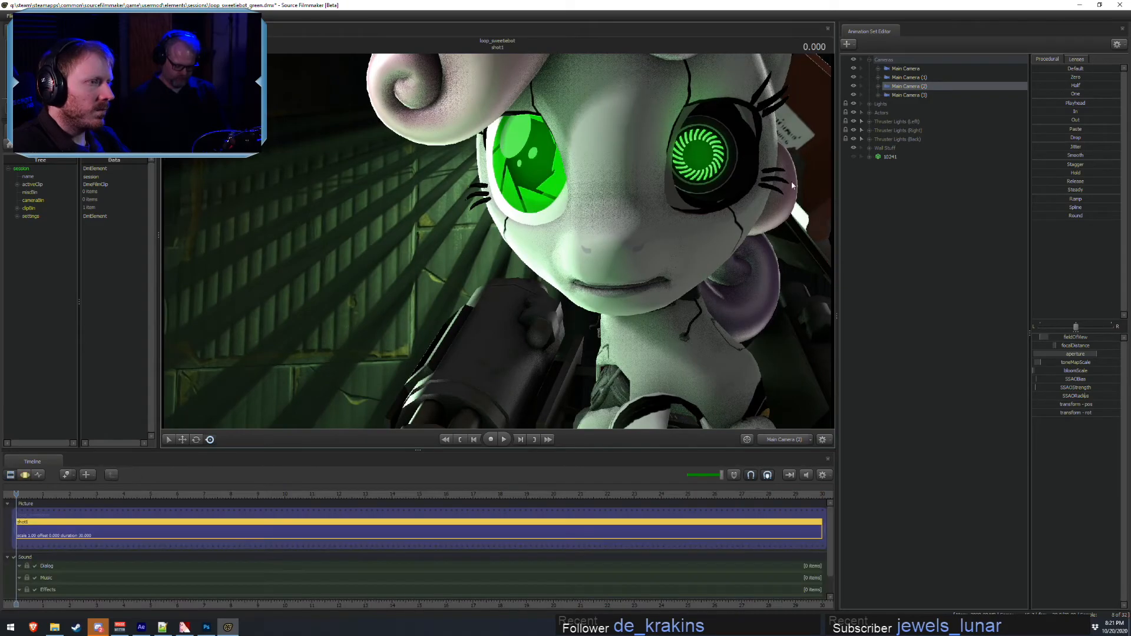
- Check the framing from Main Camera (3), select Main Camera (1) and return to the shot's rear camera view
left_click_drag(905, 95, 606, 194)
key("F3")
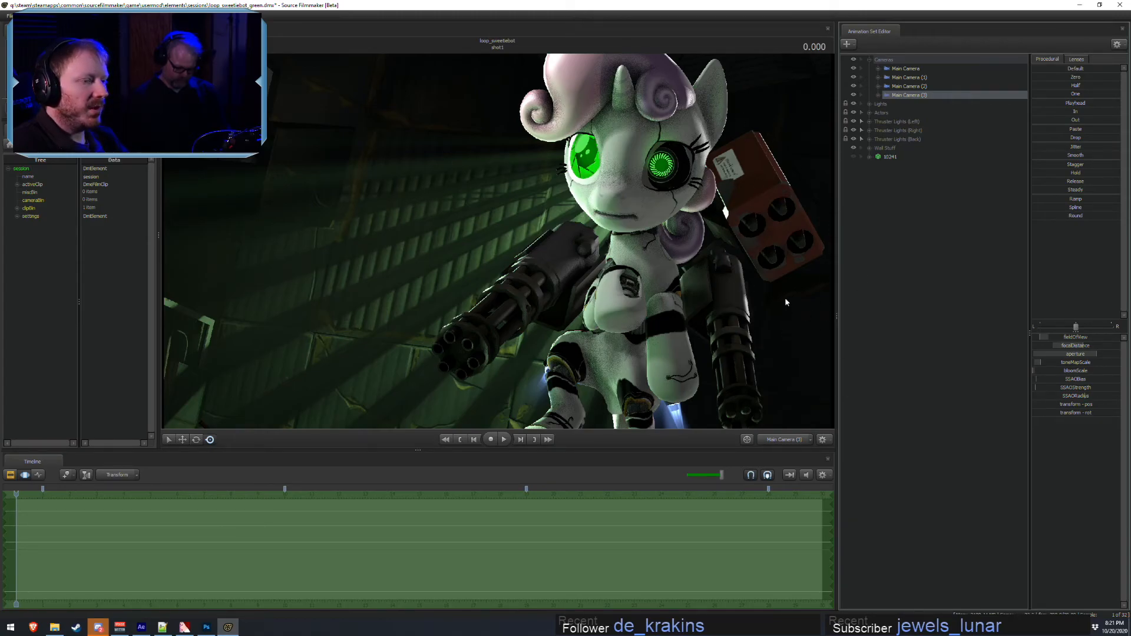
left_click(905, 77)
key("F2")
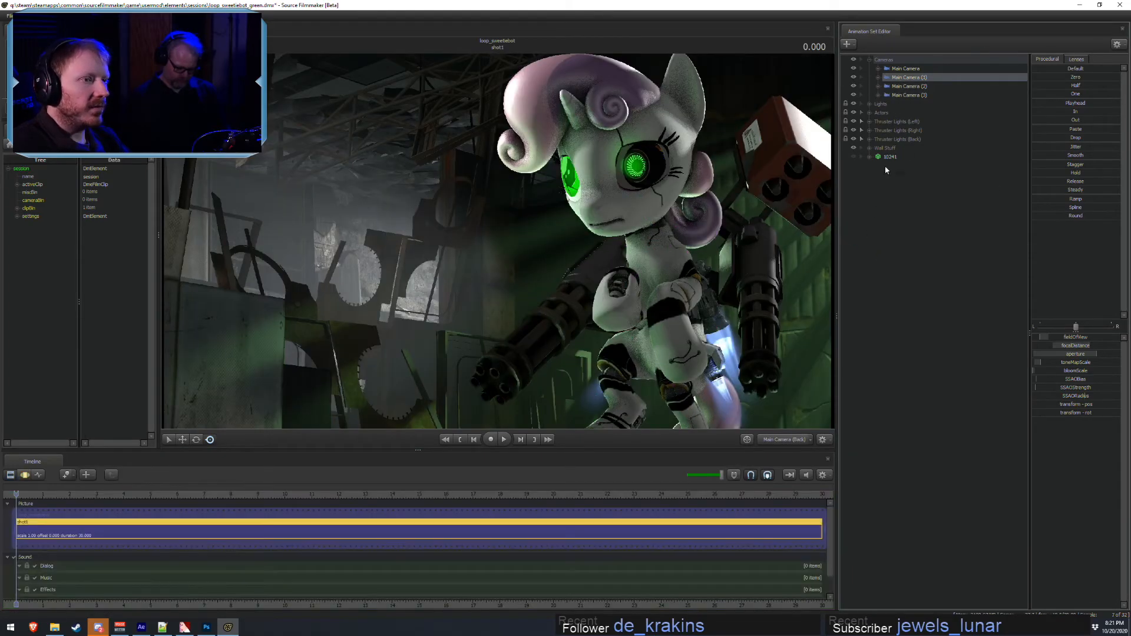
- Show the 10241 screen panel behind Sweetiebot again and open its game model in the Element Viewer
left_click(858, 157)
right_click(899, 157)
left_click(864, 159)
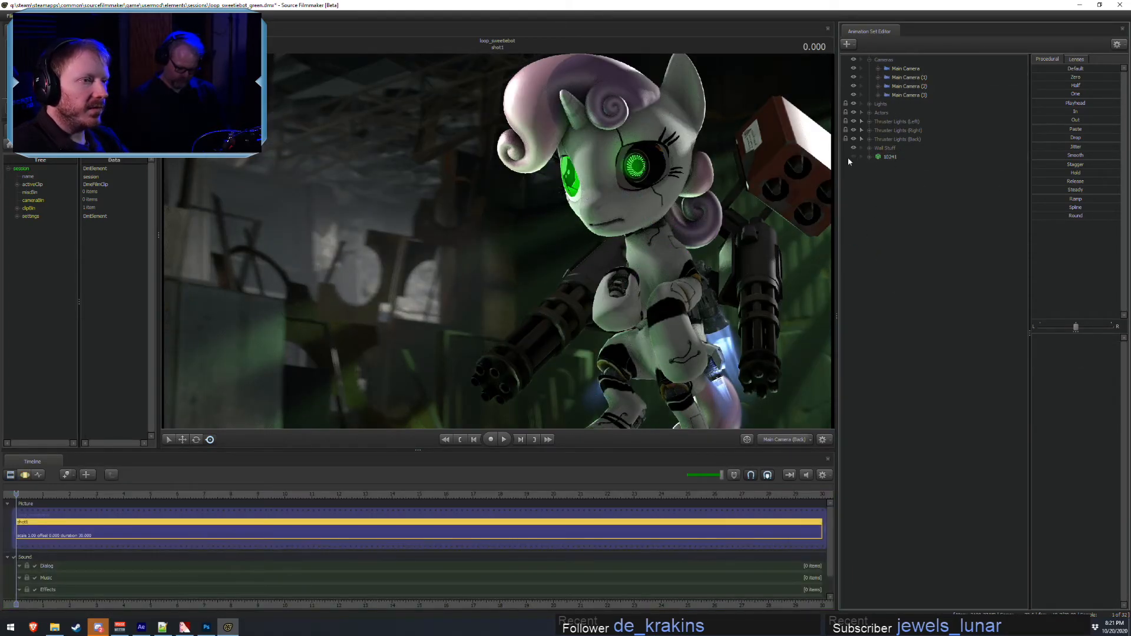
left_click(888, 157)
right_click(896, 158)
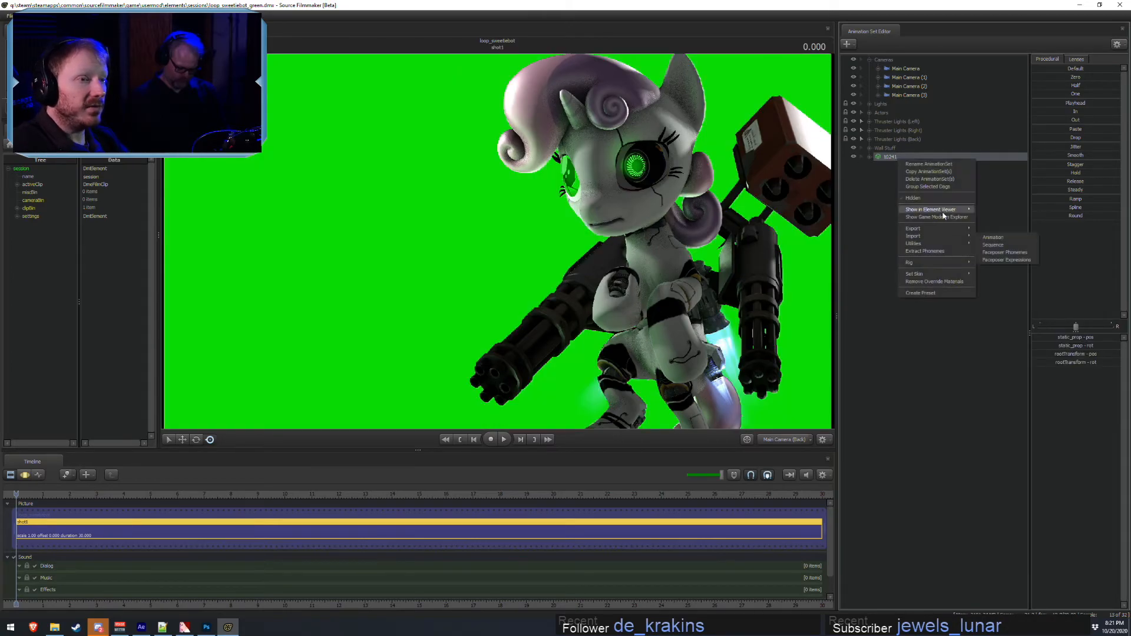
left_click(989, 218)
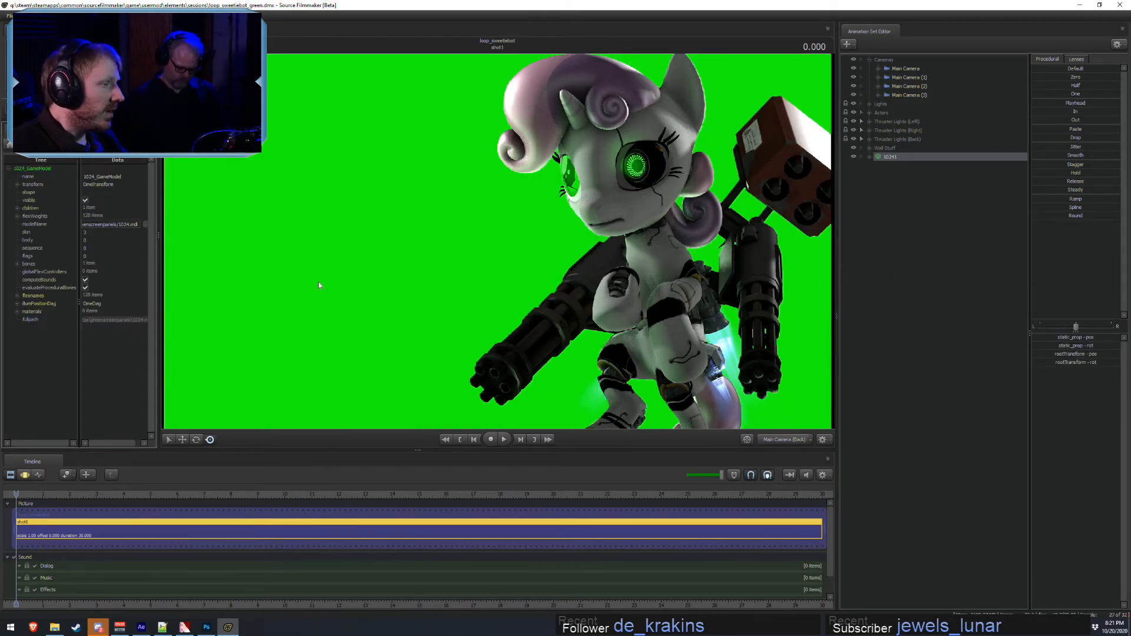
- Examine the Actors group, including the control groups of Sweetiebot Body and Sweetiebot Head
left_click(865, 114)
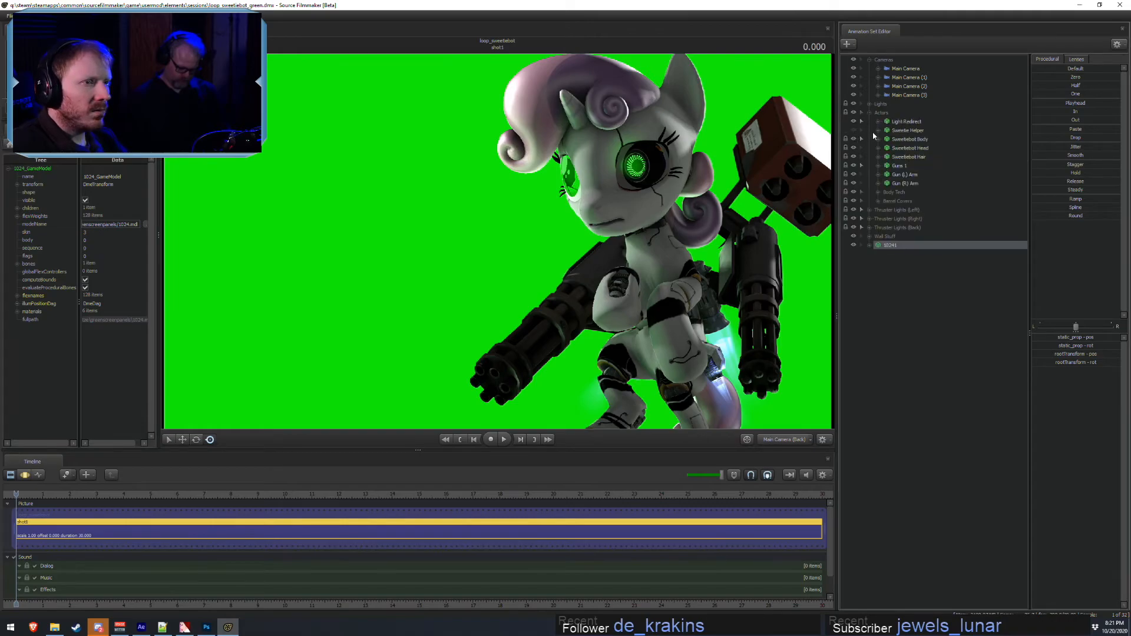
left_click(878, 139)
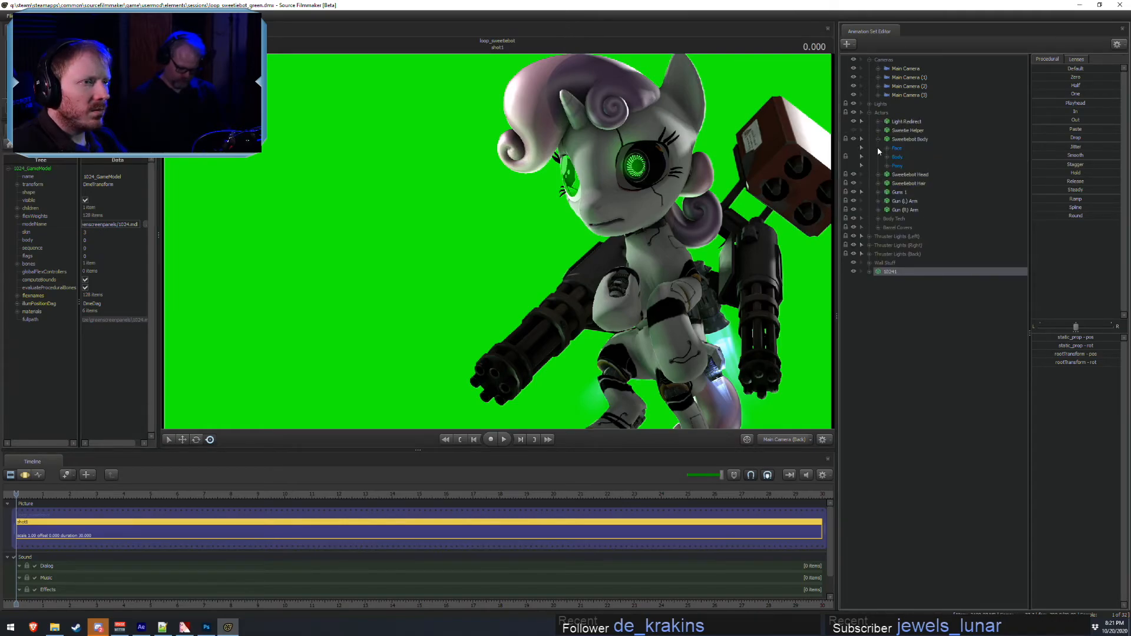
left_click(878, 140)
left_click(879, 148)
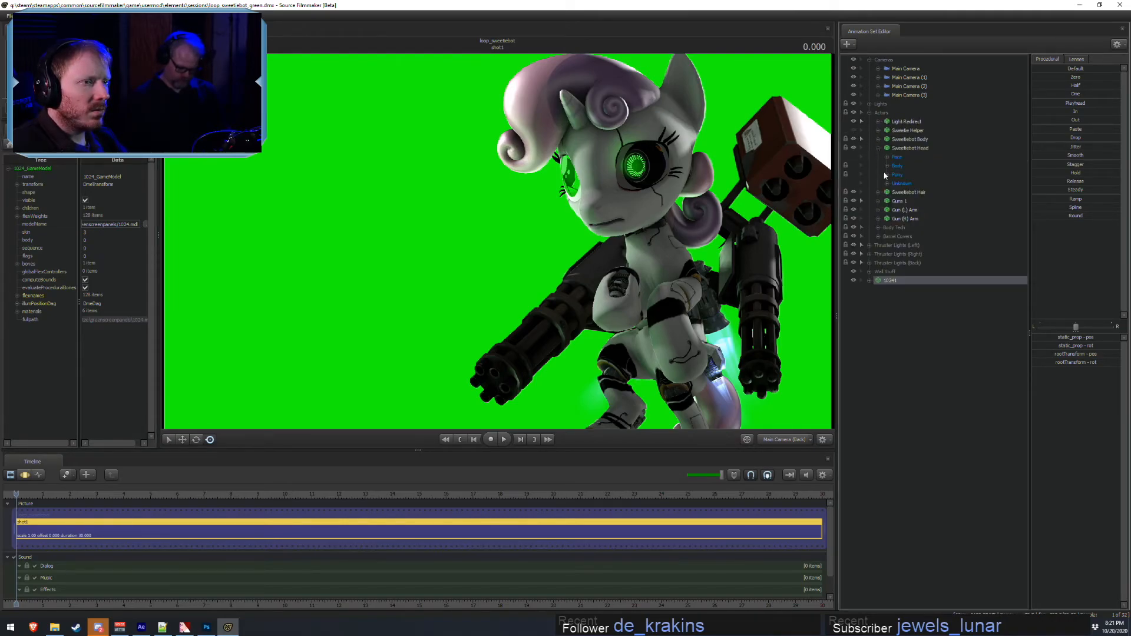
left_click(886, 165)
left_click(886, 167)
left_click(878, 148)
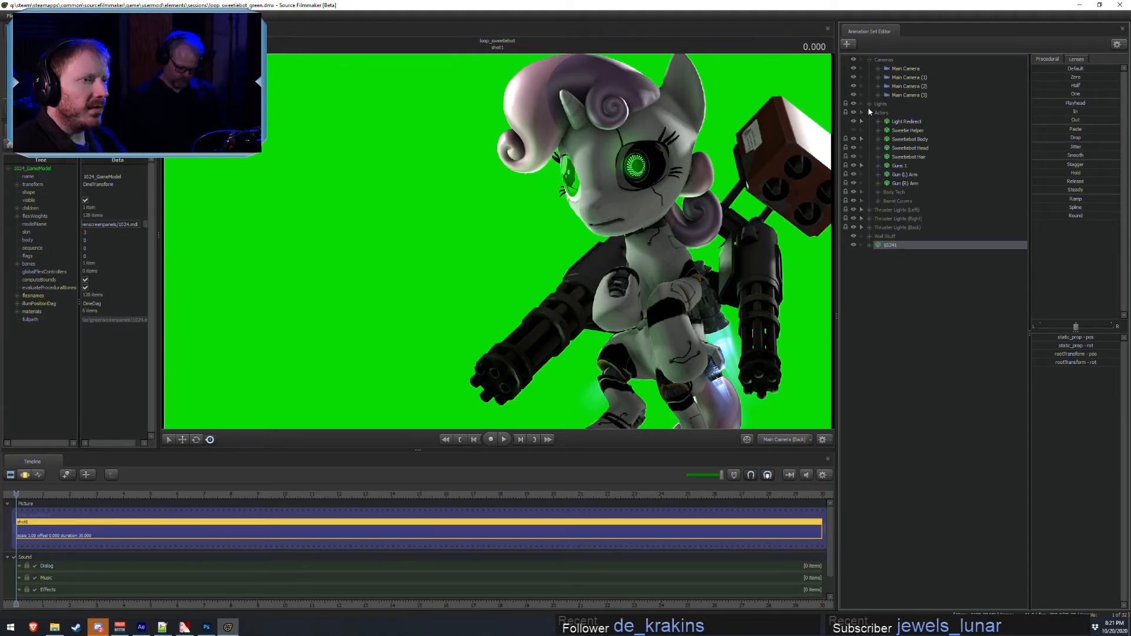
left_click(869, 113)
- Set the $color value of the 10241 panel's whitescreen material to 1 1 0
left_click(17, 311)
left_click(26, 343)
left_click_drag(98, 367, 54, 356)
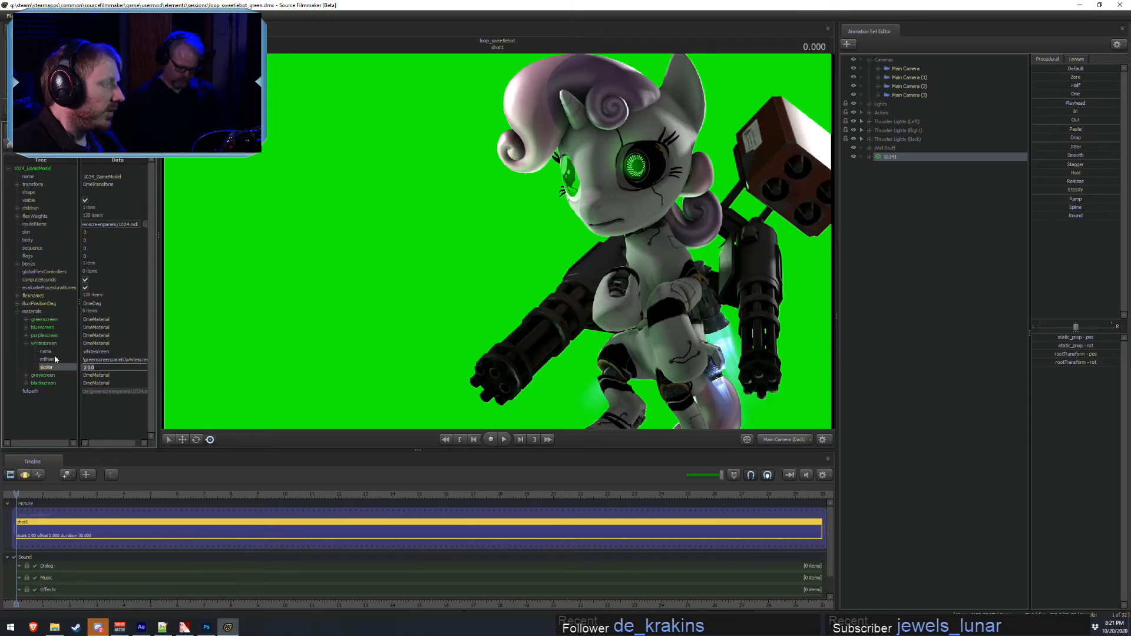
type("1 1 0")
key("Return")
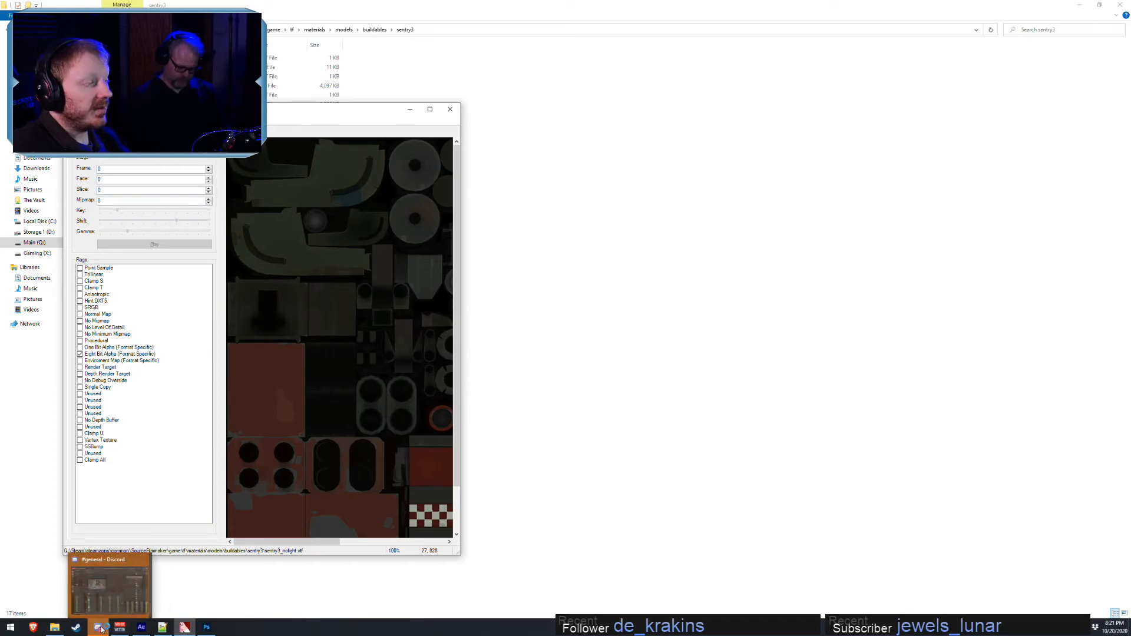
- Relaunch Source Filmmaker from Steam and reopen the recent loop_sweetiebot_green.dmx session
right_click(77, 629)
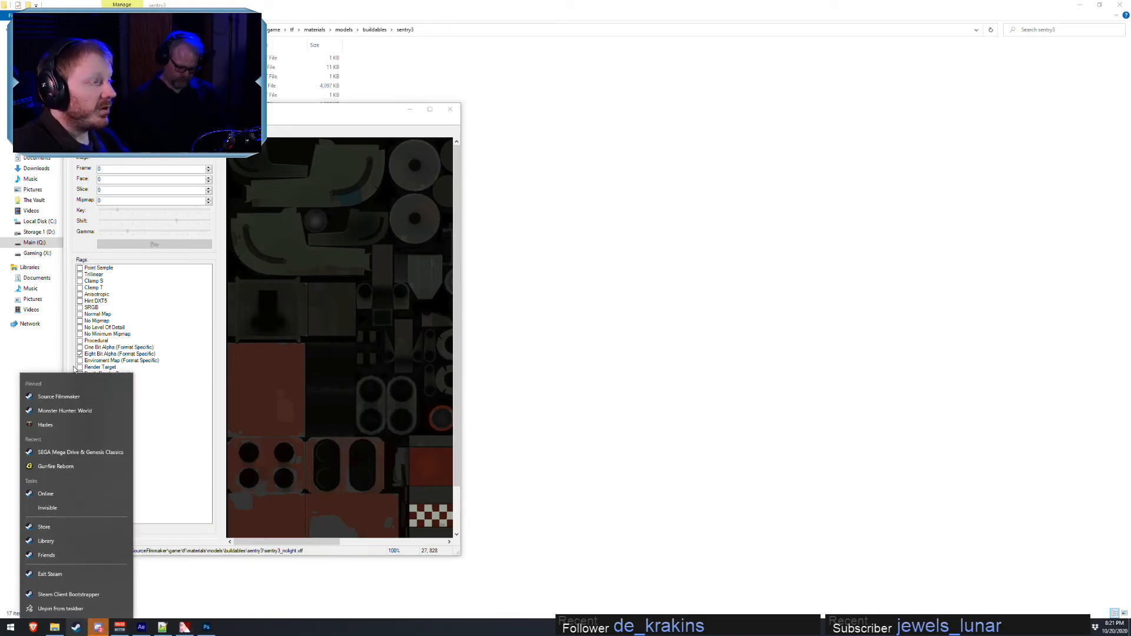
left_click(51, 396)
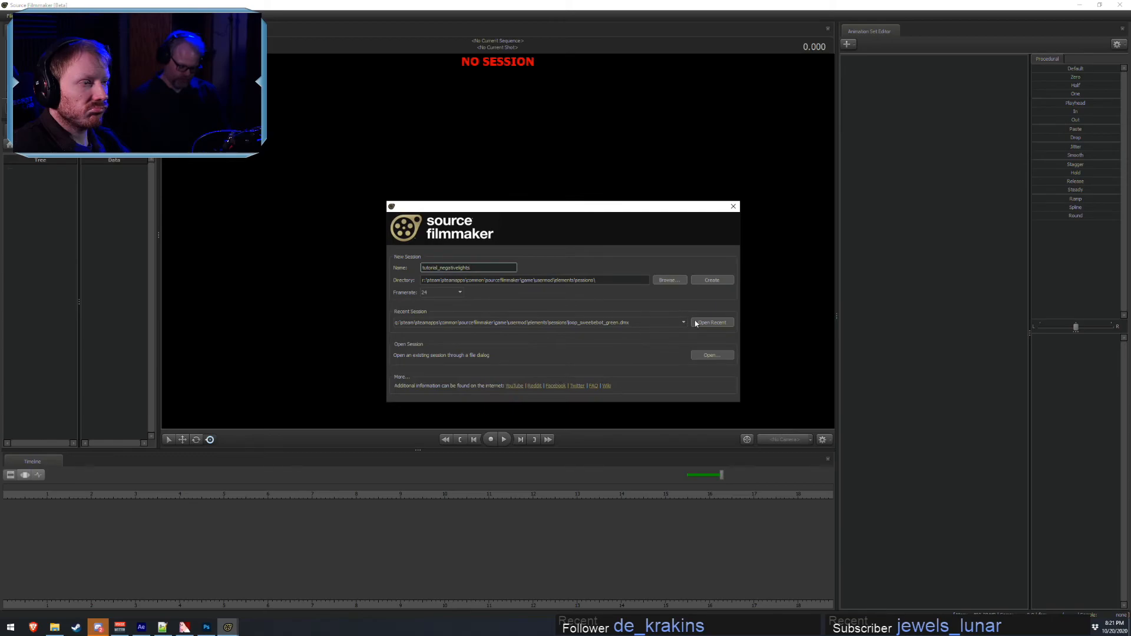
left_click(718, 324)
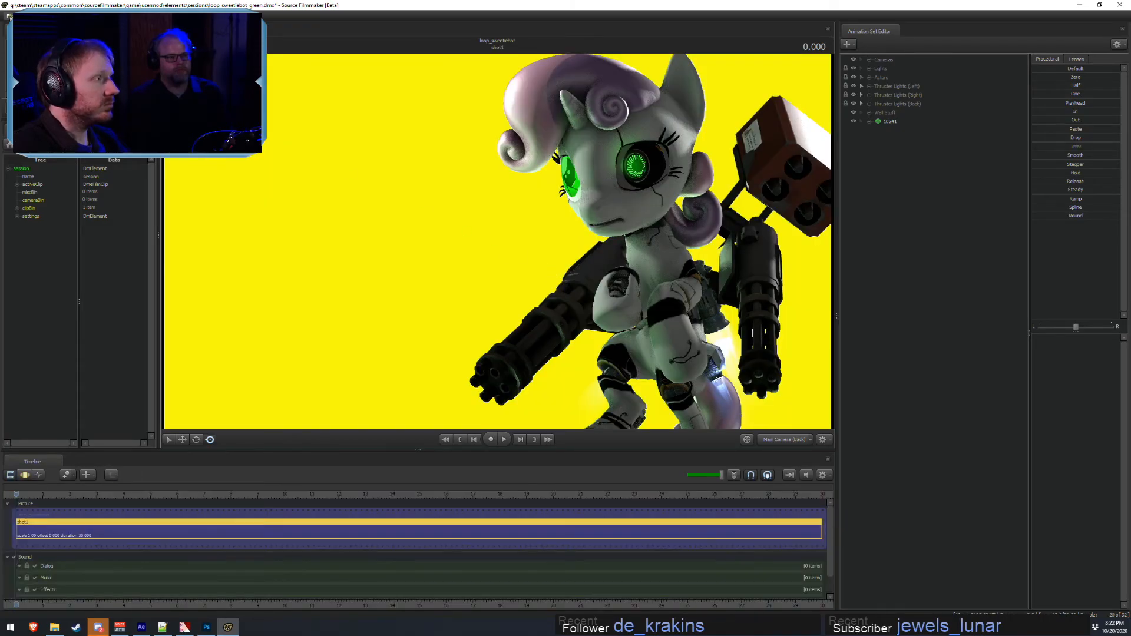
- Set up a movie export without saving the session, changing the output folder to loop_sweetiebot_yellow_test
mouse_move(35, 44)
left_click(133, 59)
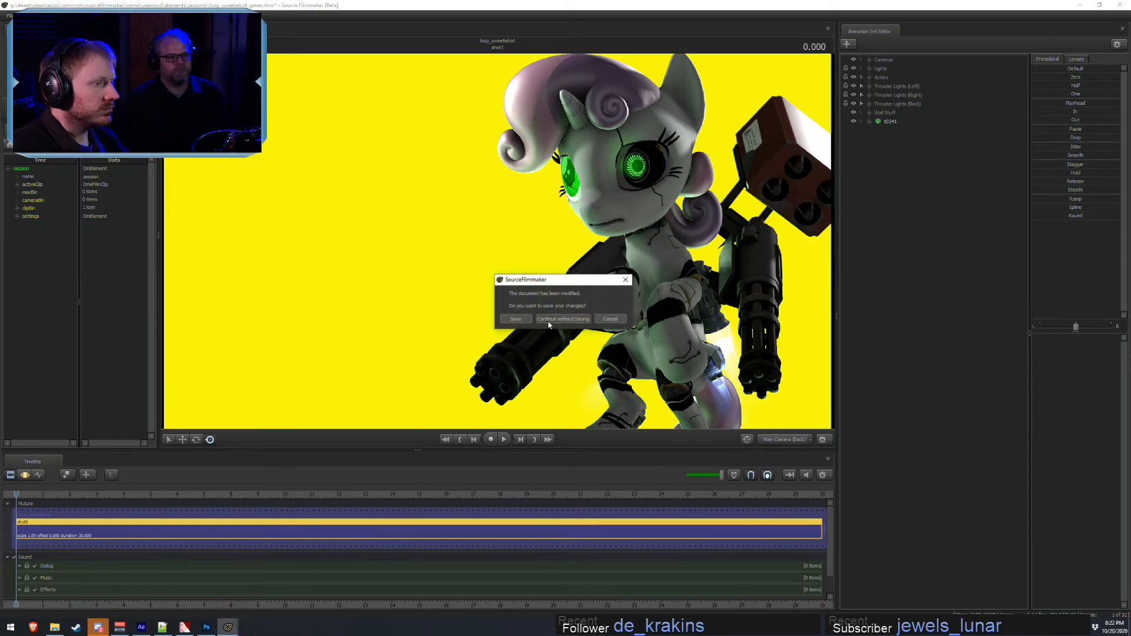
left_click(538, 321)
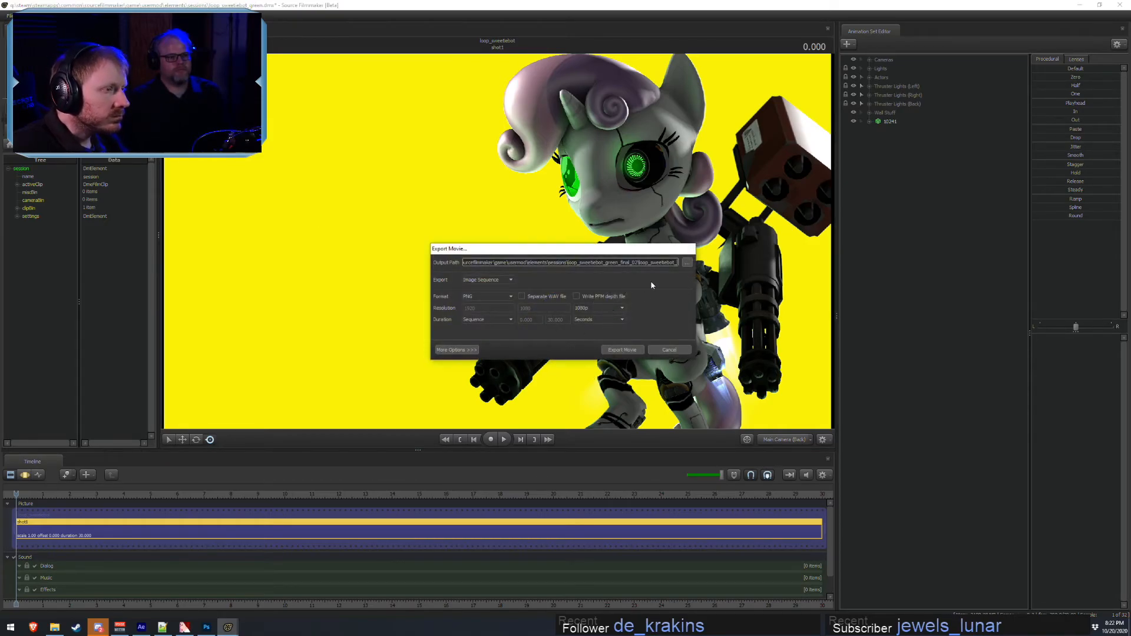
double_click(615, 262)
key("Delete")
key("Delete")
key("Delete")
key("Delete")
key("Delete")
key("Delete")
key("Delete")
key("Delete")
key("Delete")
key("Delete")
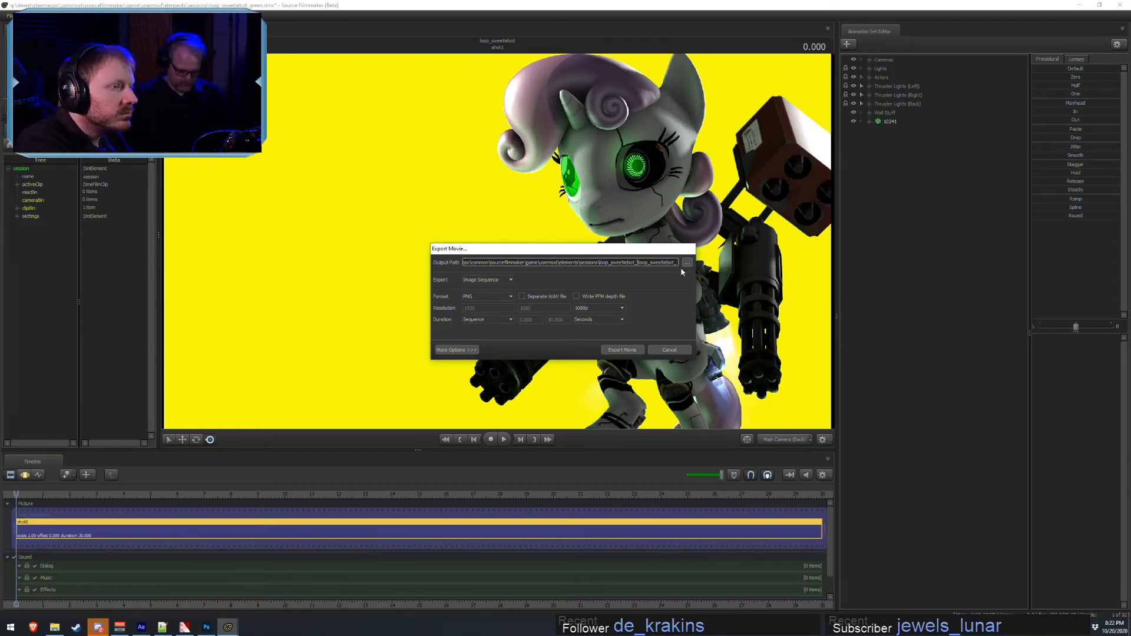
type("yellow_test")
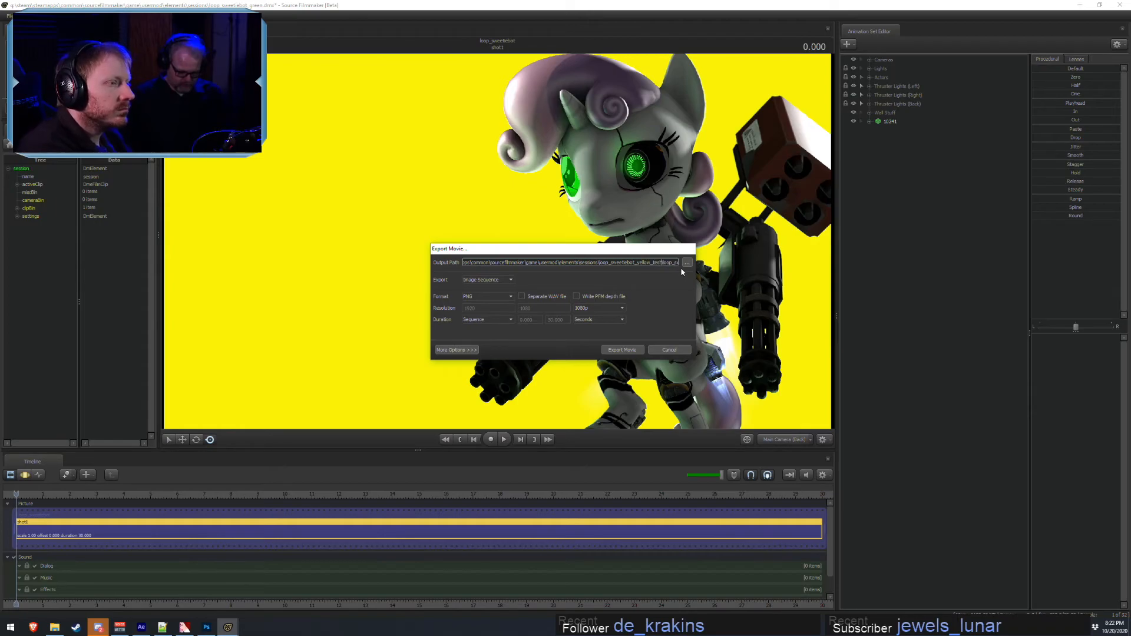
- Review the render, draw entity and layoff settings, and start exporting the yellow-background shot as a PNG image sequence
left_click(452, 351)
left_click(497, 352)
left_click(544, 352)
left_click(466, 354)
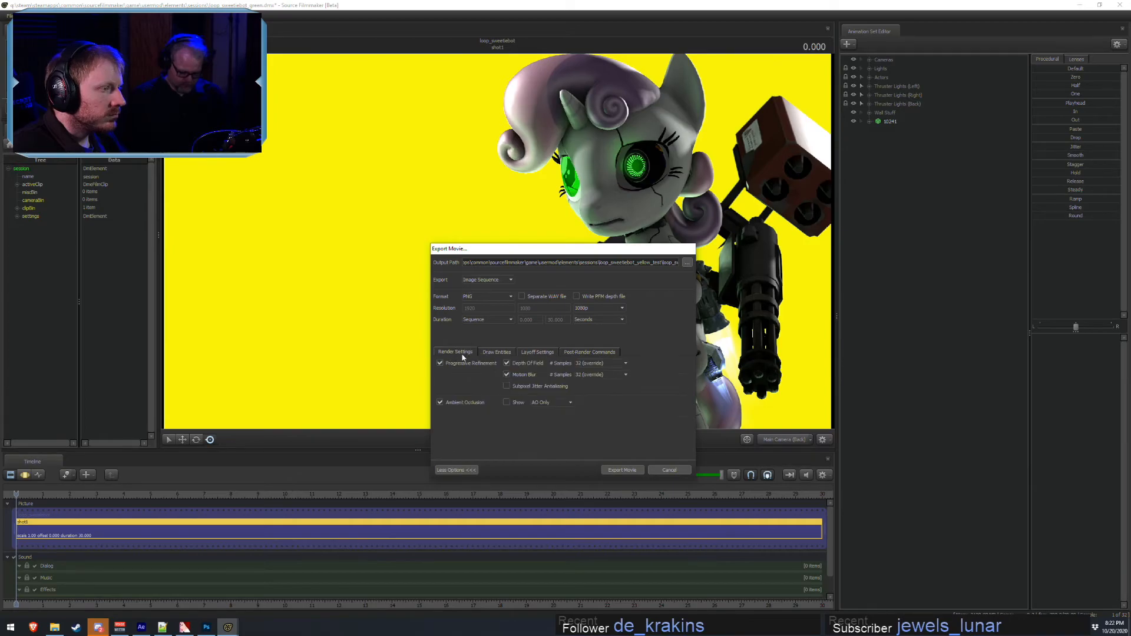
left_click(454, 471)
left_click(641, 352)
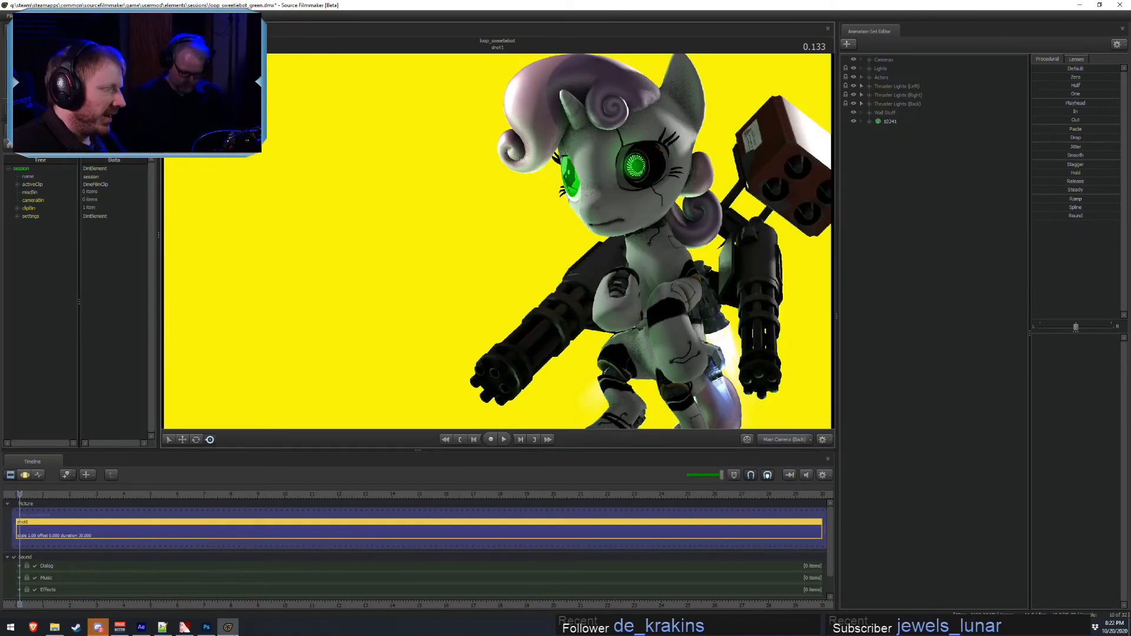
- Open the usermod sessions folder loop_sweetiebot_yellow_test in File Explorer to check the exported frames
left_click(54, 628)
left_click(37, 84)
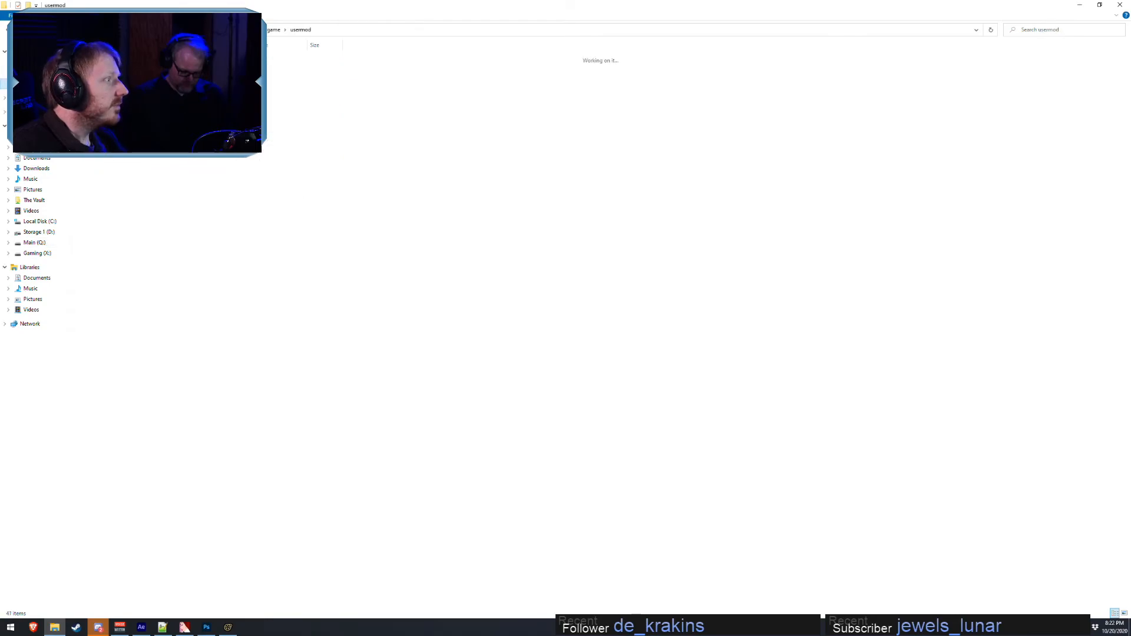
left_click(102, 95)
double_click(101, 95)
double_click(107, 67)
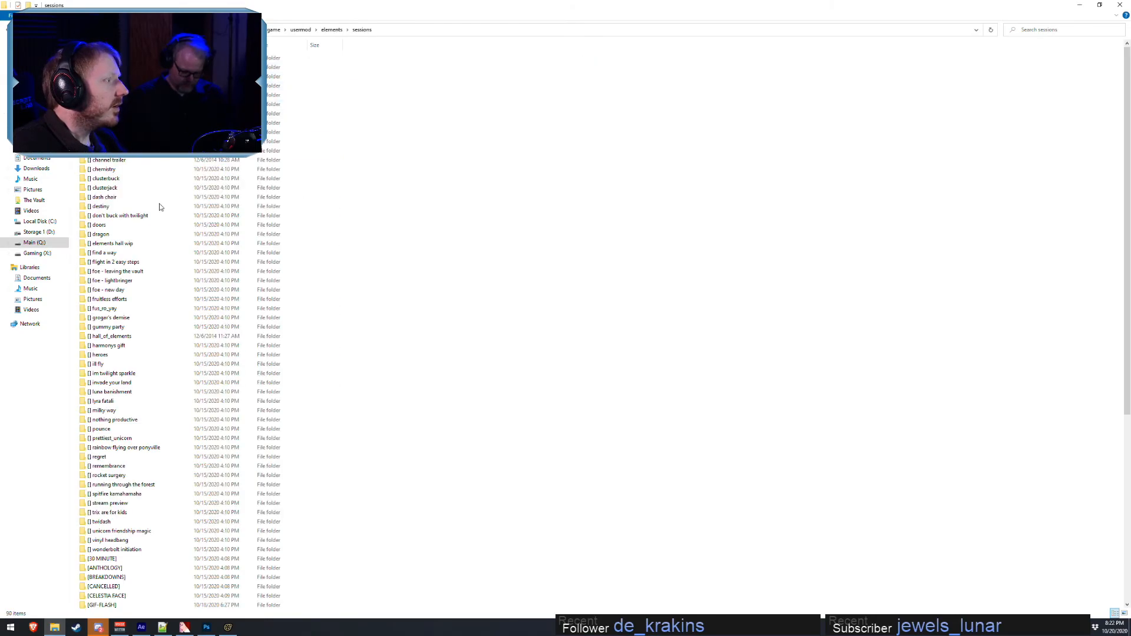
scroll(177, 413, "down", 10)
double_click(154, 455)
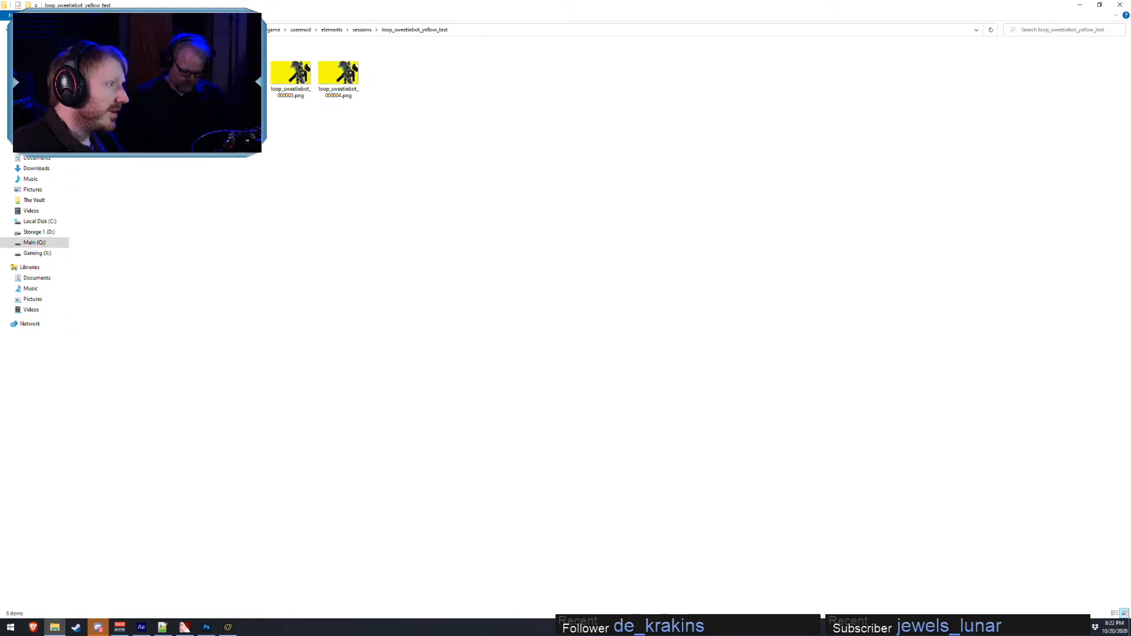
- Switch back to Source Filmmaker, hide the 10241 panel, and export a second PNG sequence named loop_sweetiebot_2 to loop_sweetiebot_yellow_test without saving the session
key("alt+Tab")
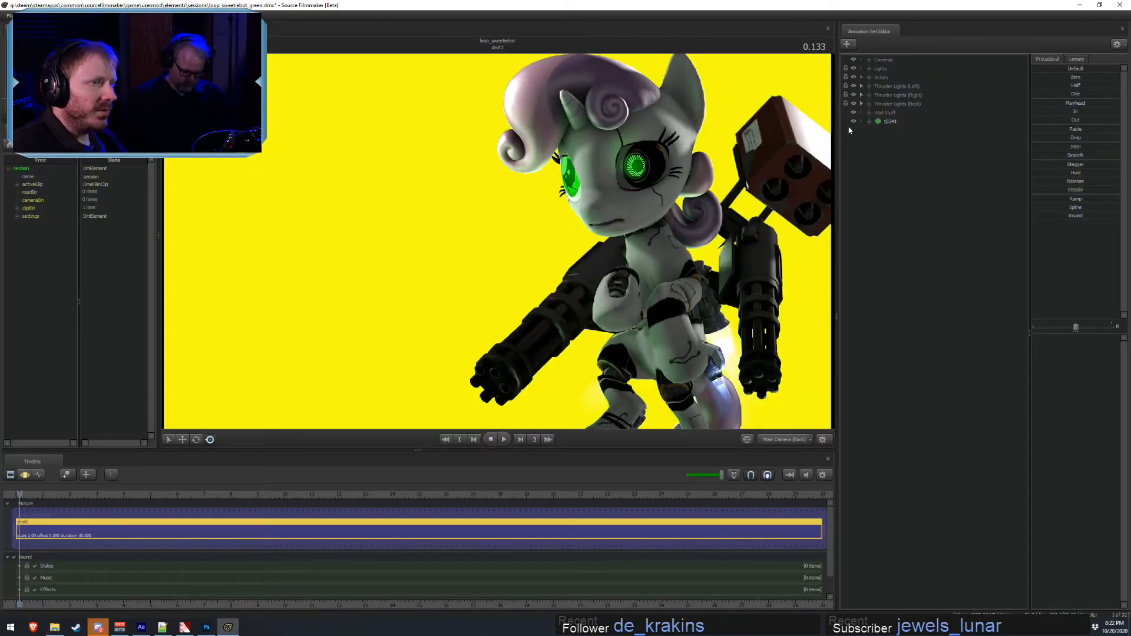
left_click(854, 121)
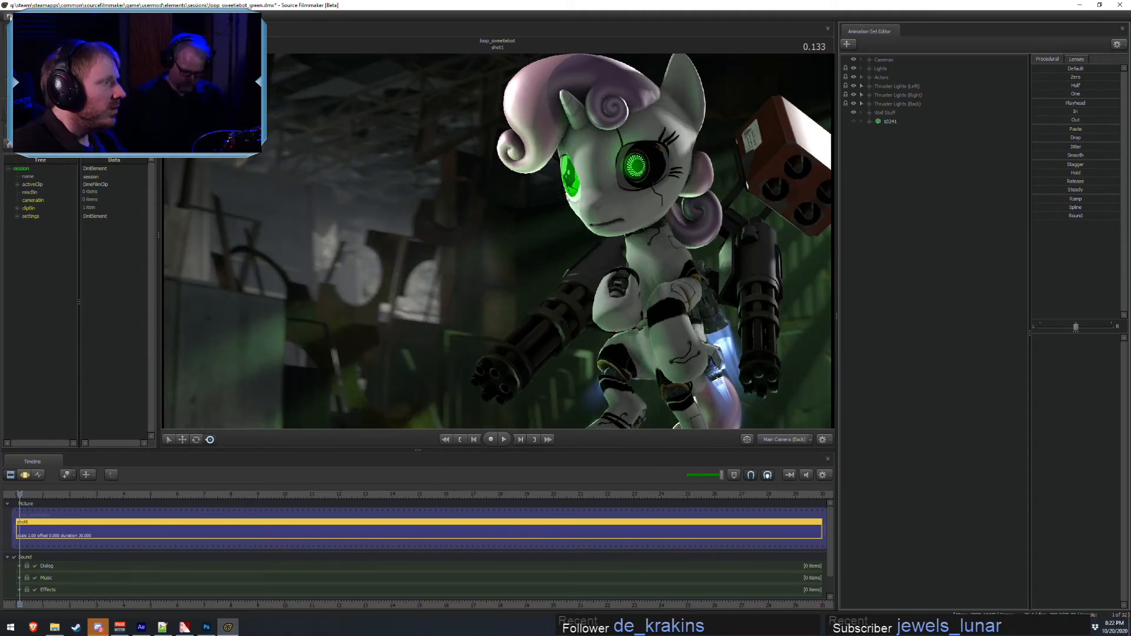
key("ctrl+o")
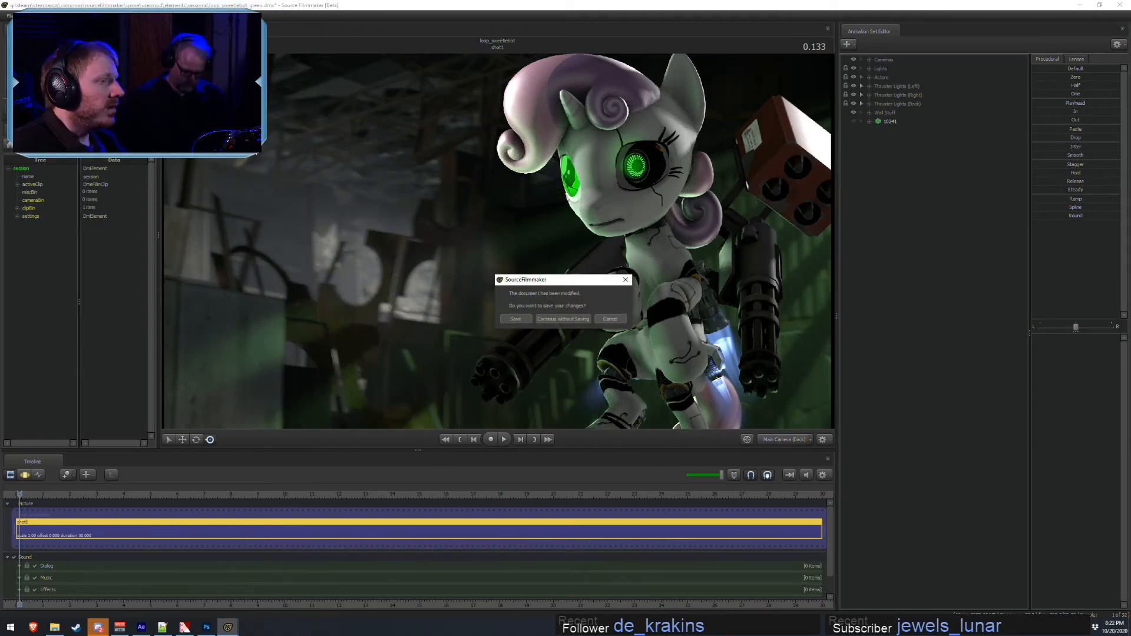
left_click(570, 320)
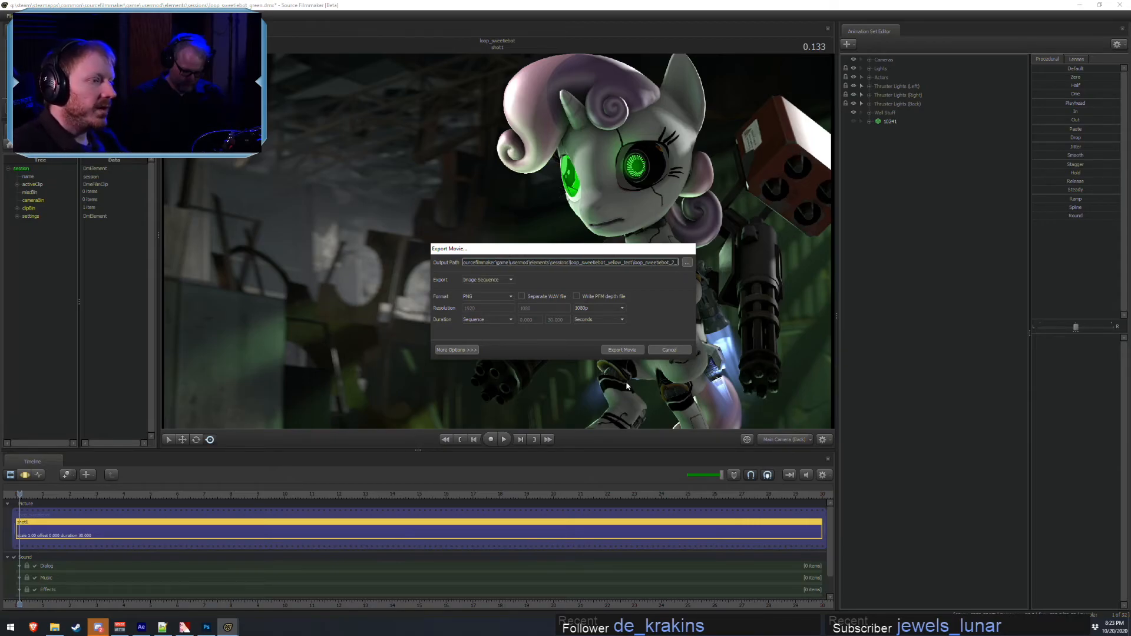
left_click(624, 352)
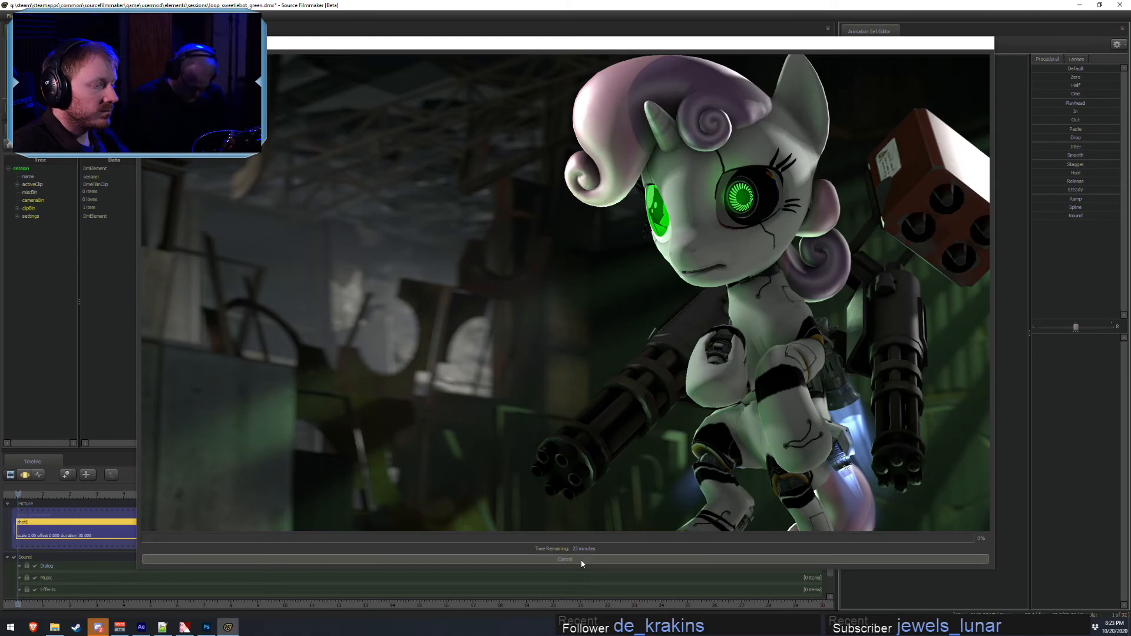
left_click(61, 628)
left_click(61, 628)
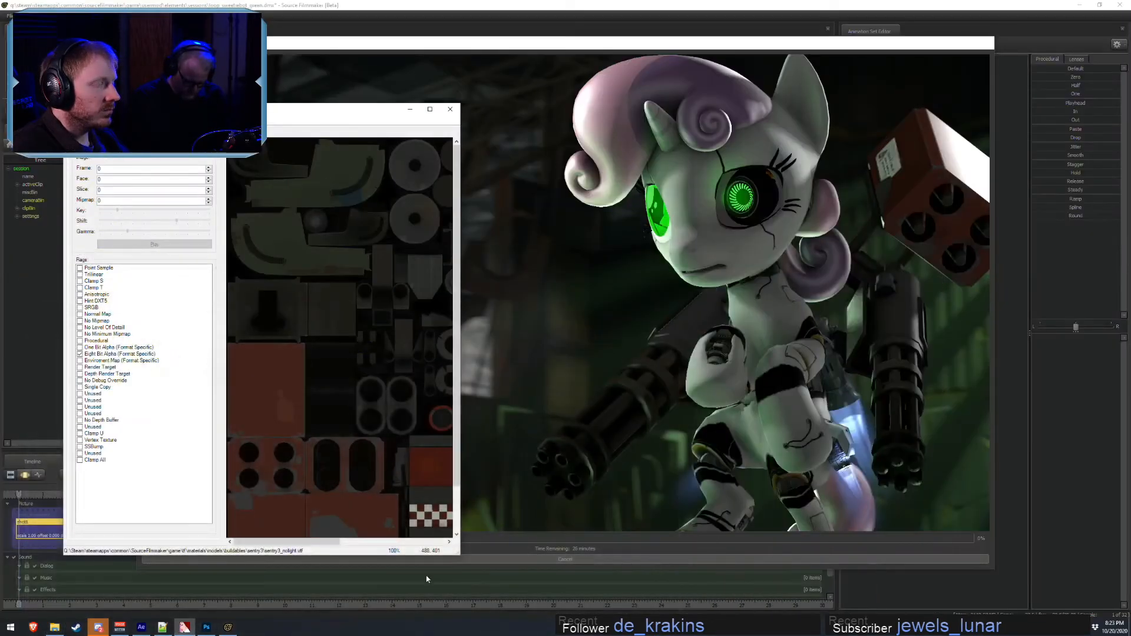
- Cancel the running movie export and hide the Actors group in the scene
left_click(533, 550)
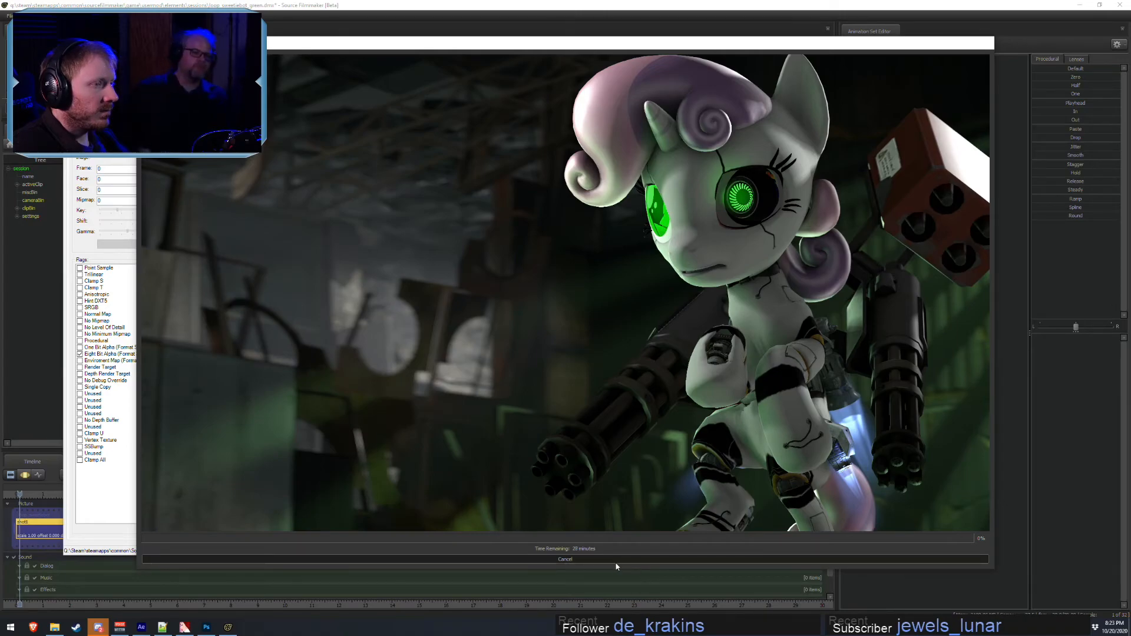
left_click(570, 560)
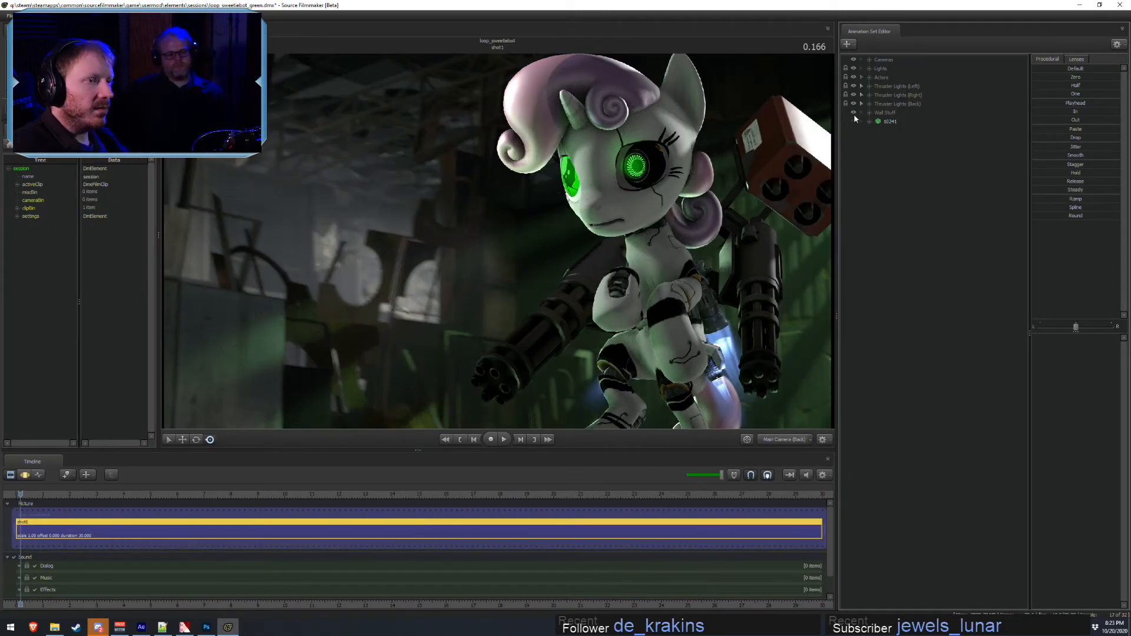
left_click(854, 77)
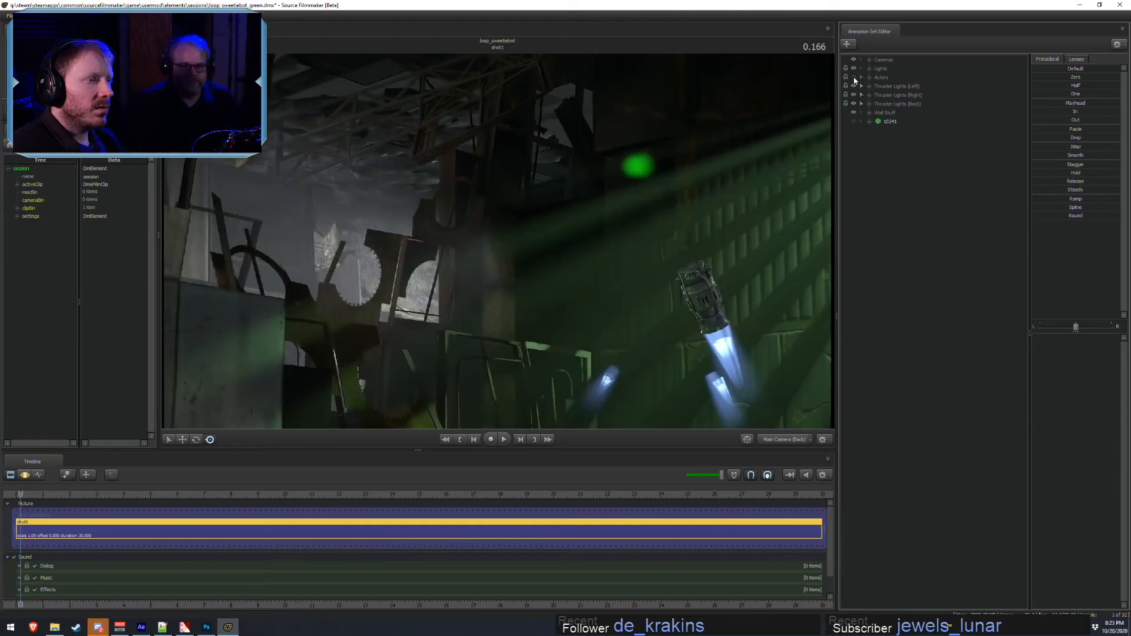
- Hide the Red Eye, Red Eye (Real) and Back Light 1 lights and the left, right and back Thruster Lights groups
left_click(869, 68)
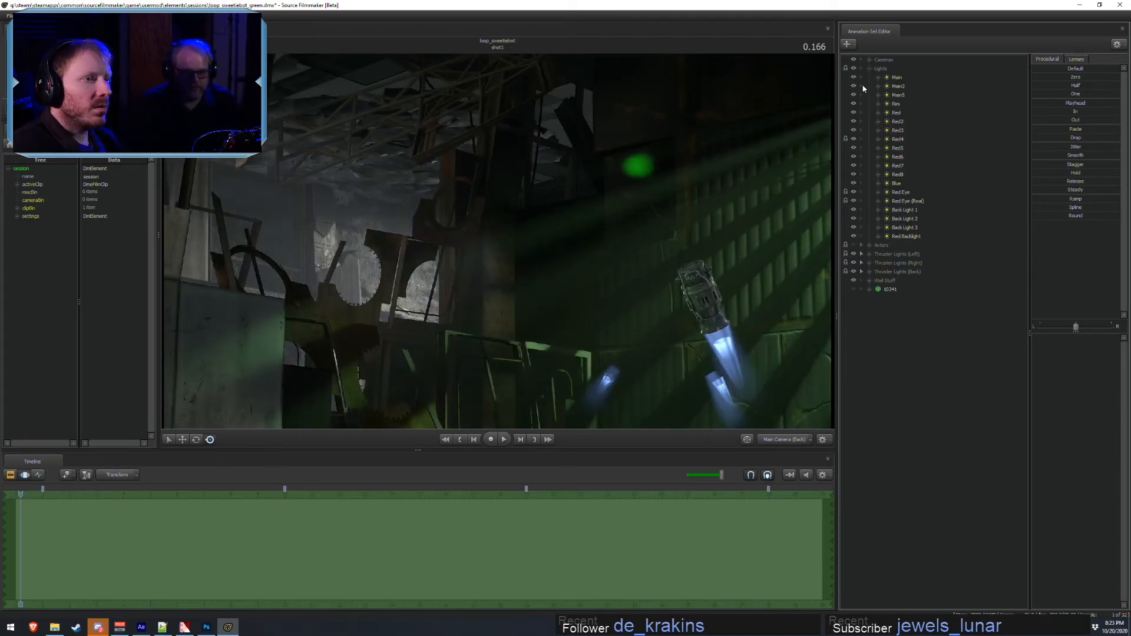
left_click(854, 201)
left_click(854, 210)
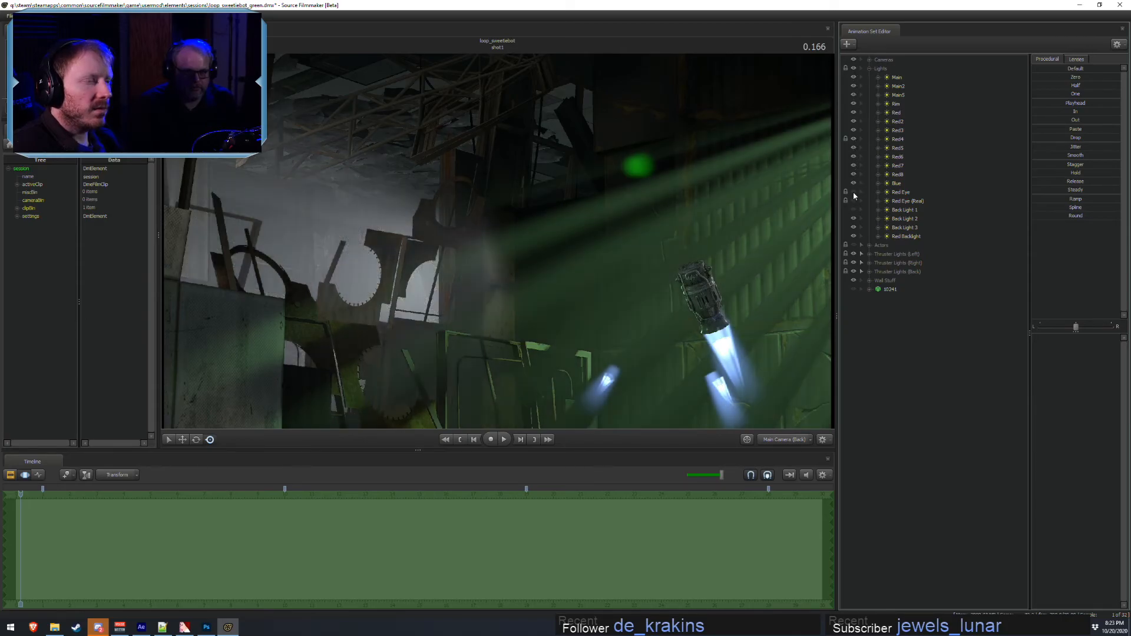
key("F2")
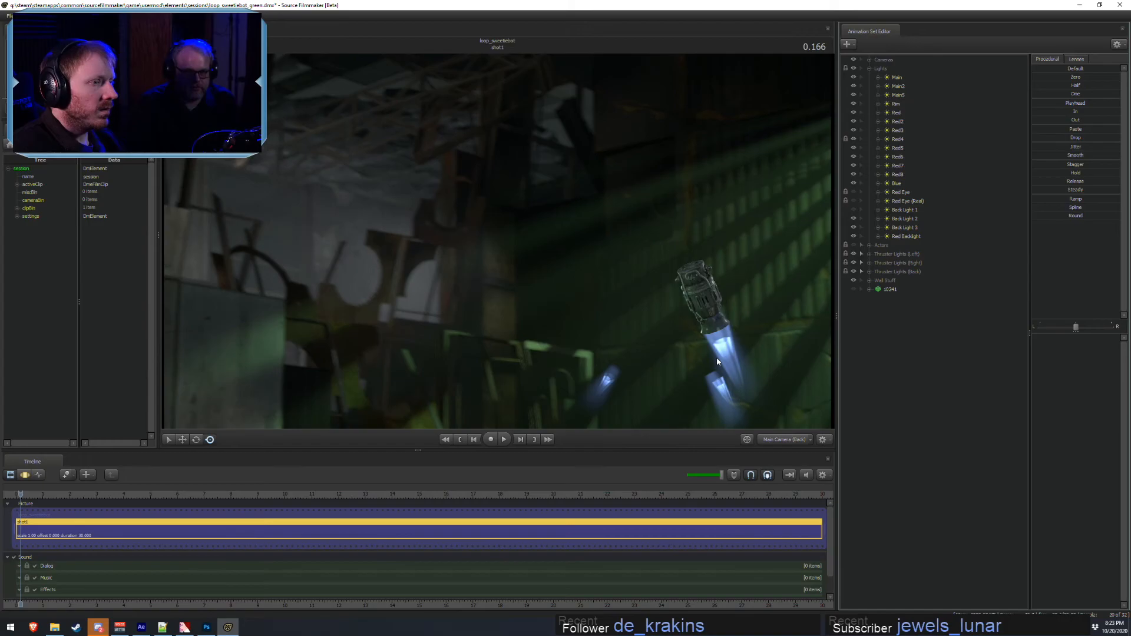
left_click(854, 263)
left_click(854, 254)
left_click(854, 272)
key("F3")
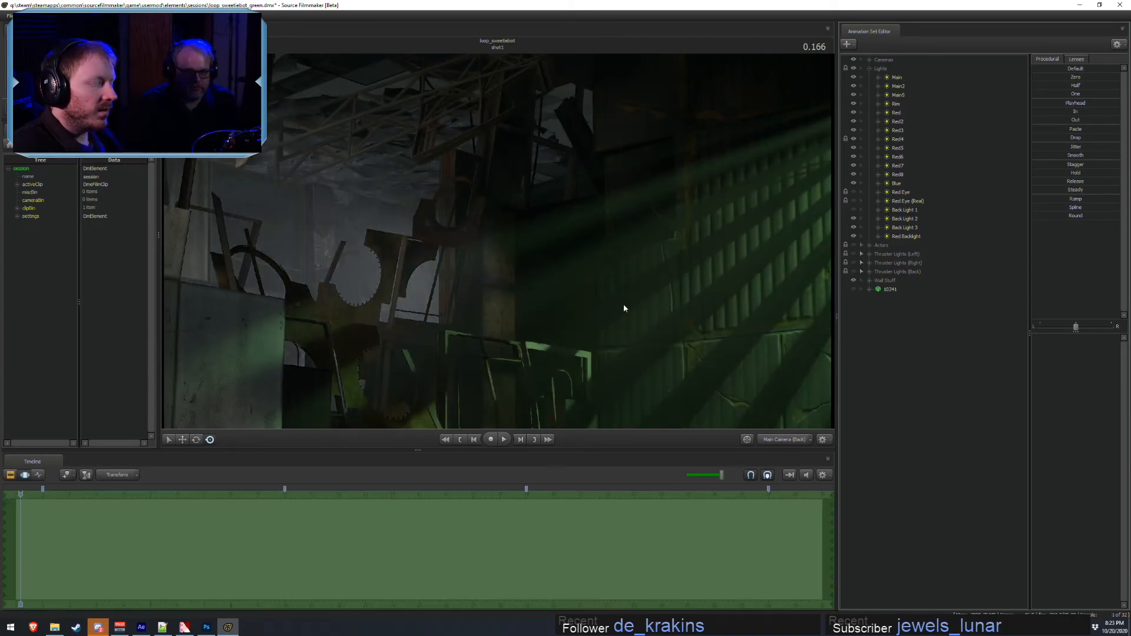
key("F2")
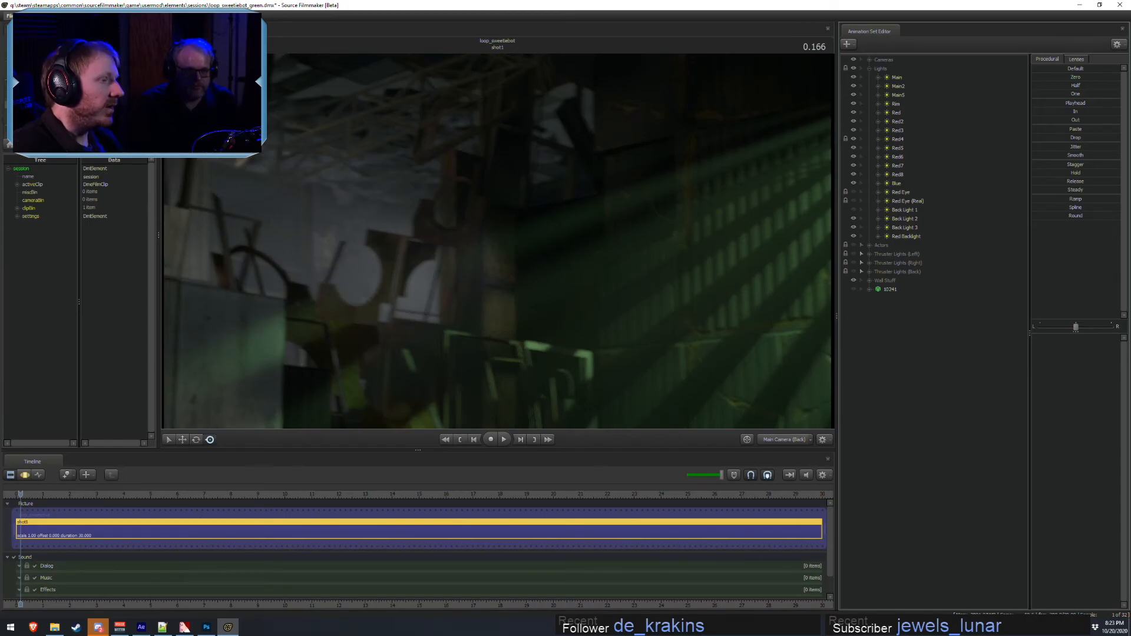
- Export the empty background as a 1080p PNG sequence named loop_sweetiebot_3, stopping the render after the first few frames
left_click(26, 36)
left_click(551, 320)
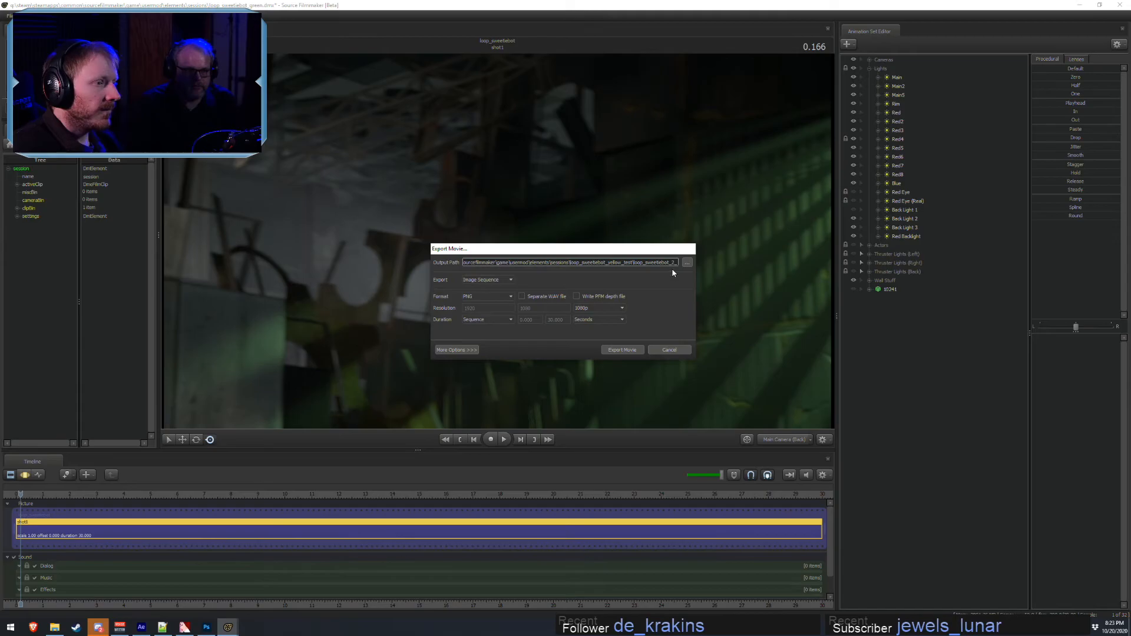
left_click(624, 350)
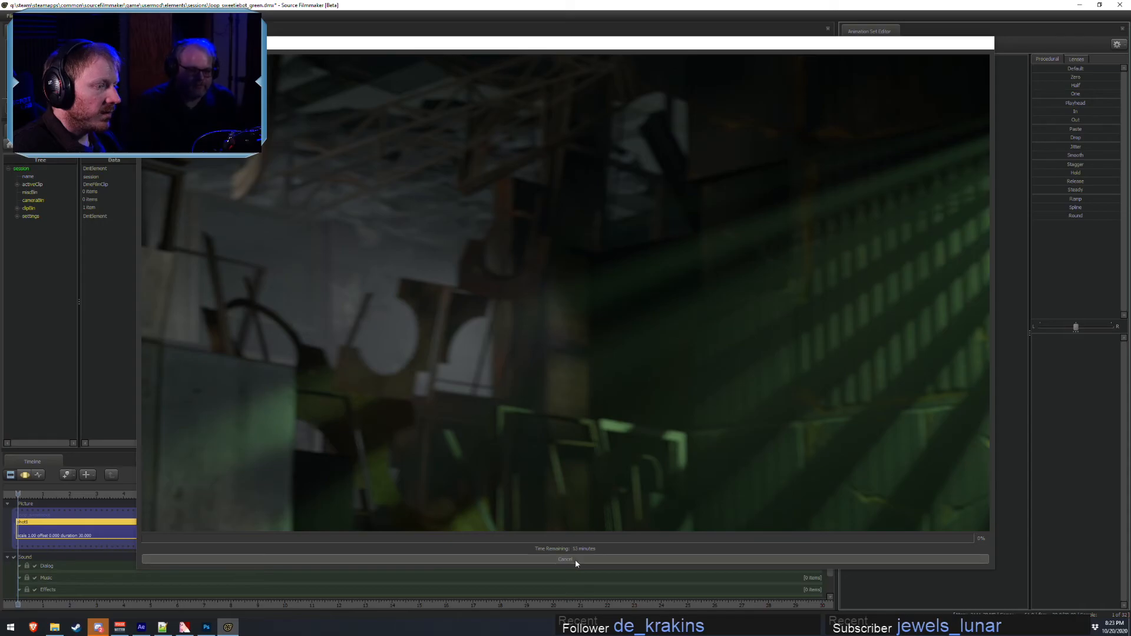
left_click(575, 560)
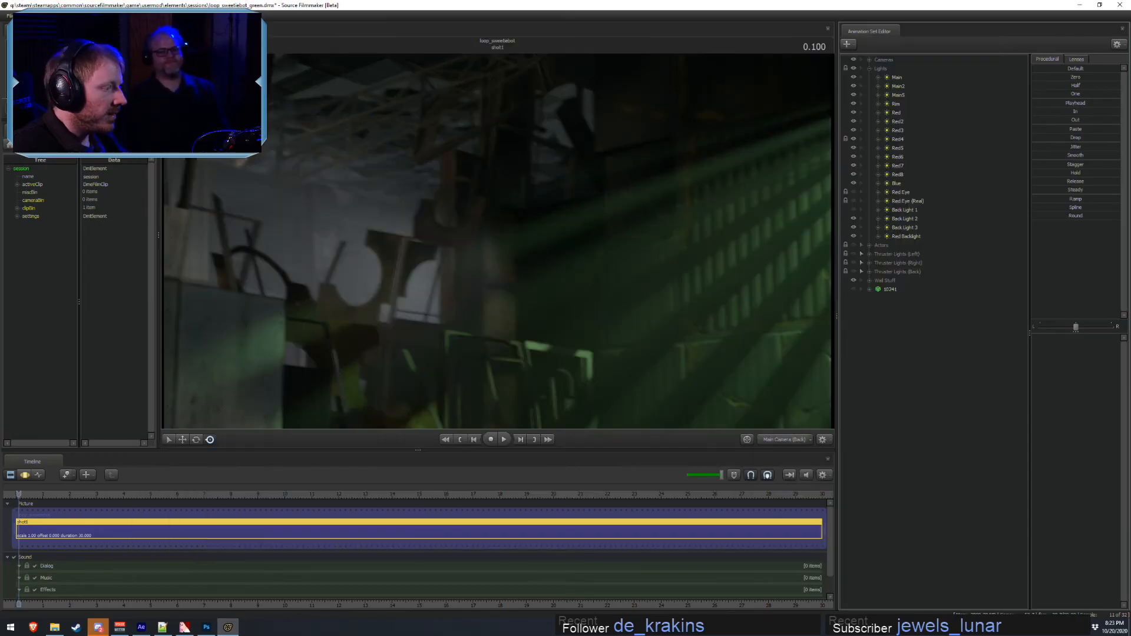
- Switch to After Effects and start a new project without saving the changes to SweetieBot - Test 02
left_click(142, 627)
left_click(96, 154)
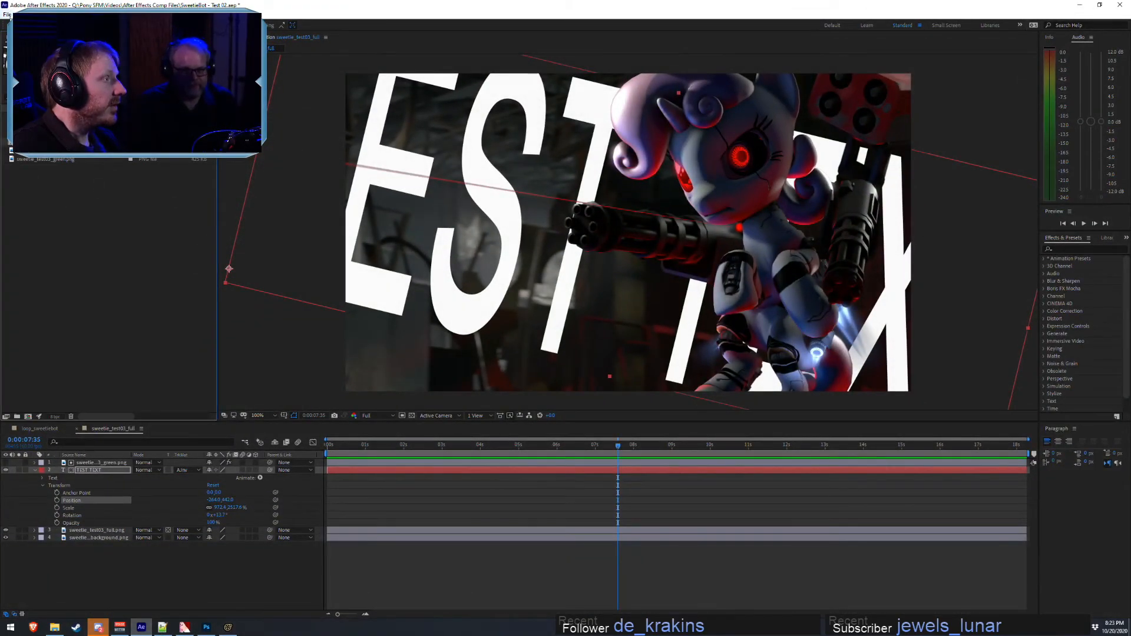
left_click(8, 14)
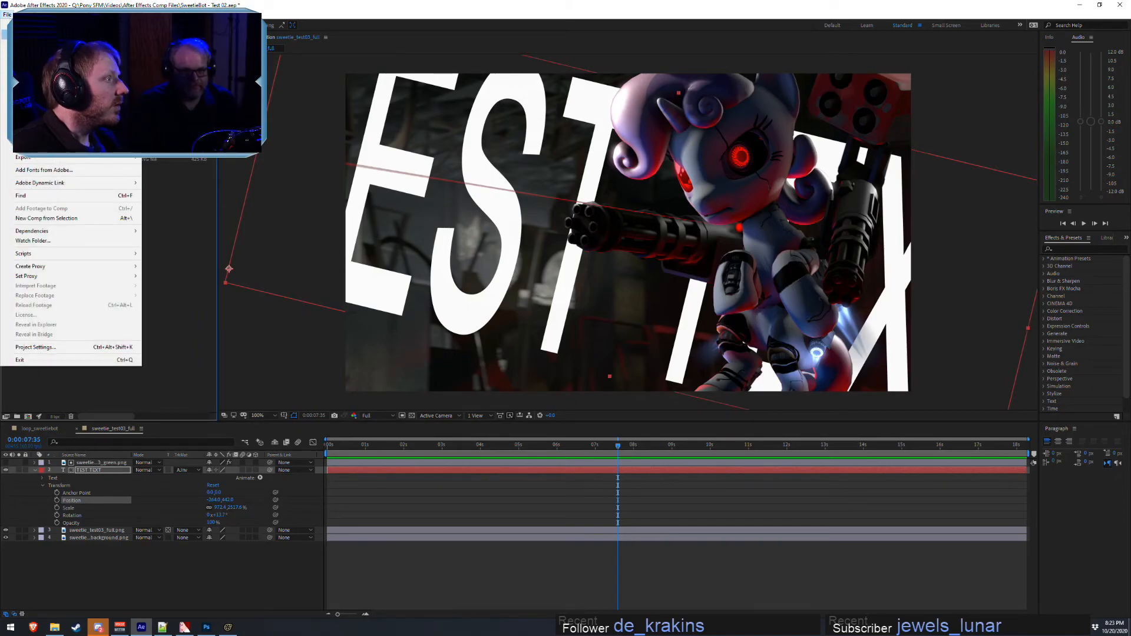
mouse_move(29, 25)
key("Escape")
right_click(126, 234)
left_click(44, 220)
left_click(7, 14)
mouse_move(29, 25)
left_click(177, 25)
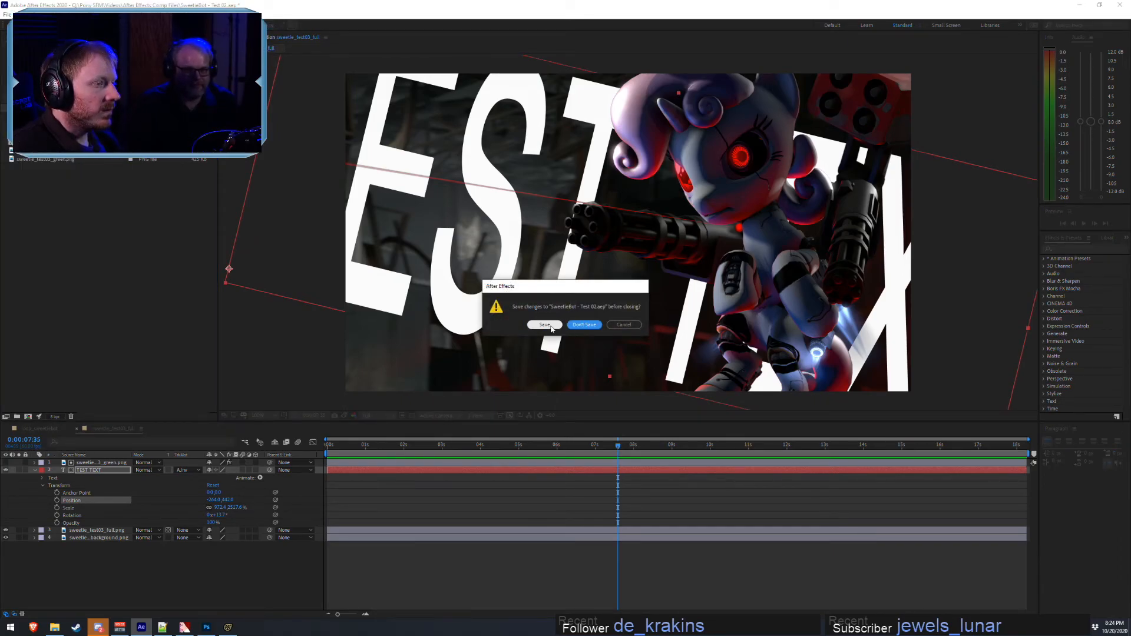
left_click(589, 324)
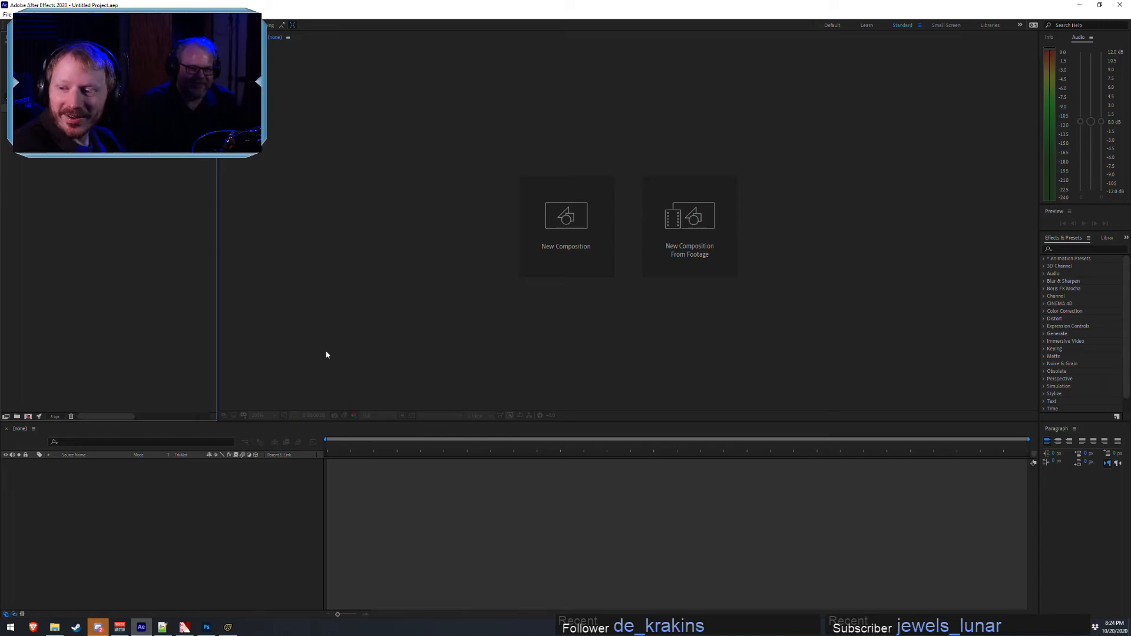
- Import frame 000001 of the yellow, loop_sweetiebot_2 and loop_sweetiebot_3 sequences from the loop_sweetiebot_yellow_test folder in File Explorer into After Effects
key("alt+Tab")
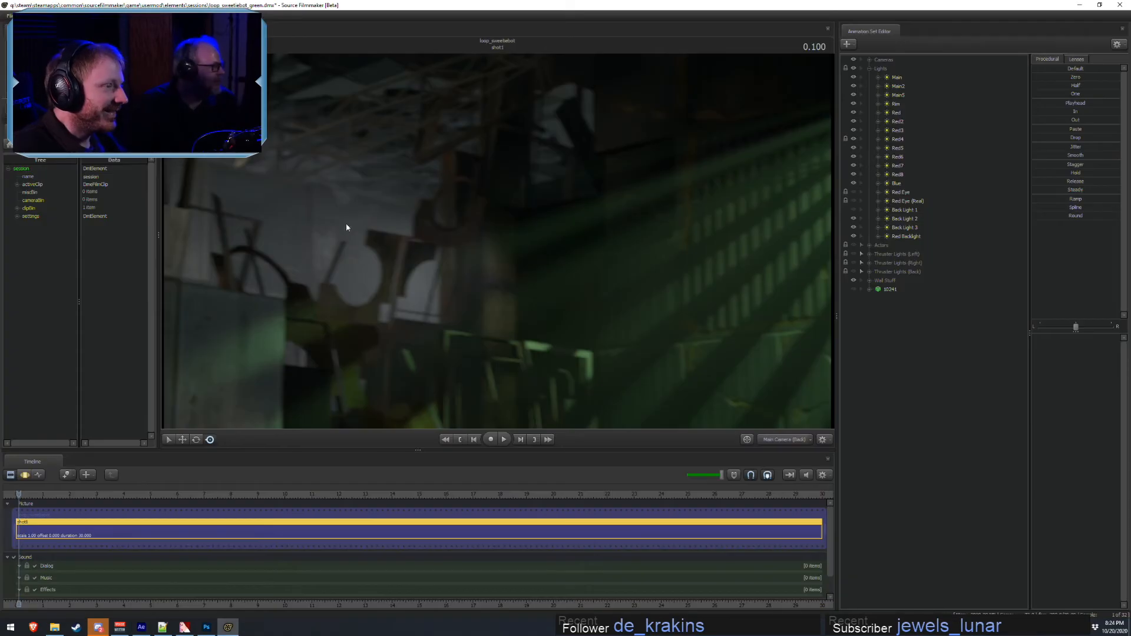
key("alt+Tab")
key("alt+Tab")
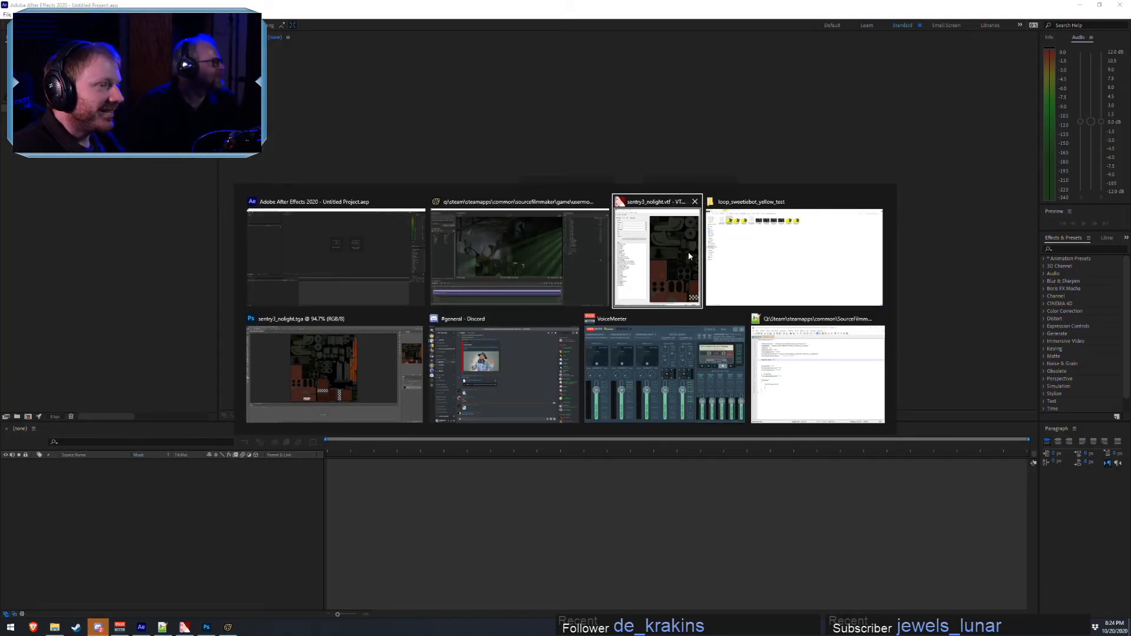
left_click(749, 249)
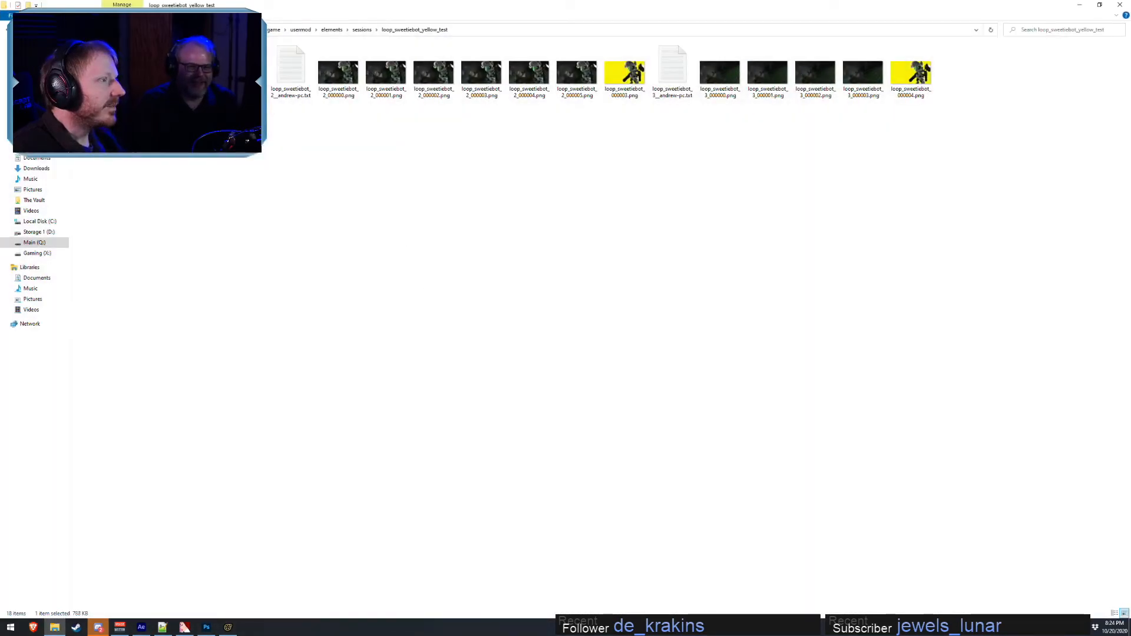
left_click(386, 76, "ctrl")
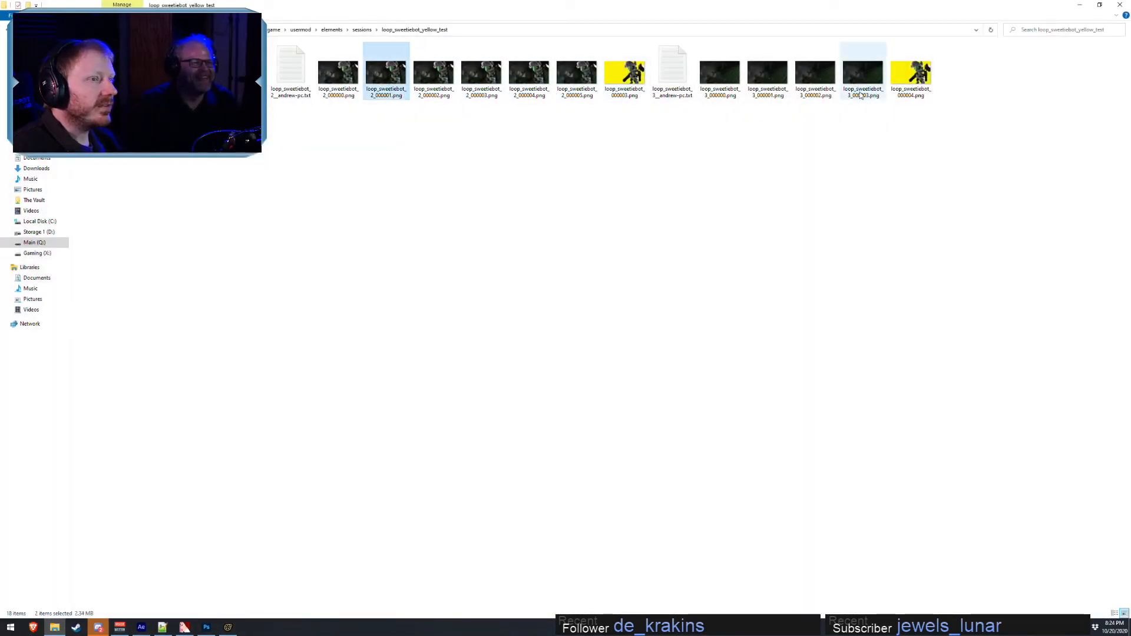
left_click(767, 77, "ctrl")
left_click_drag(768, 77, 108, 235)
- Create a composition from loop_sweetiebot_000001.png and add the loop_sweetiebot_2 and loop_sweetiebot_3 frames as layers below it
left_click_drag(76, 117, 138, 470)
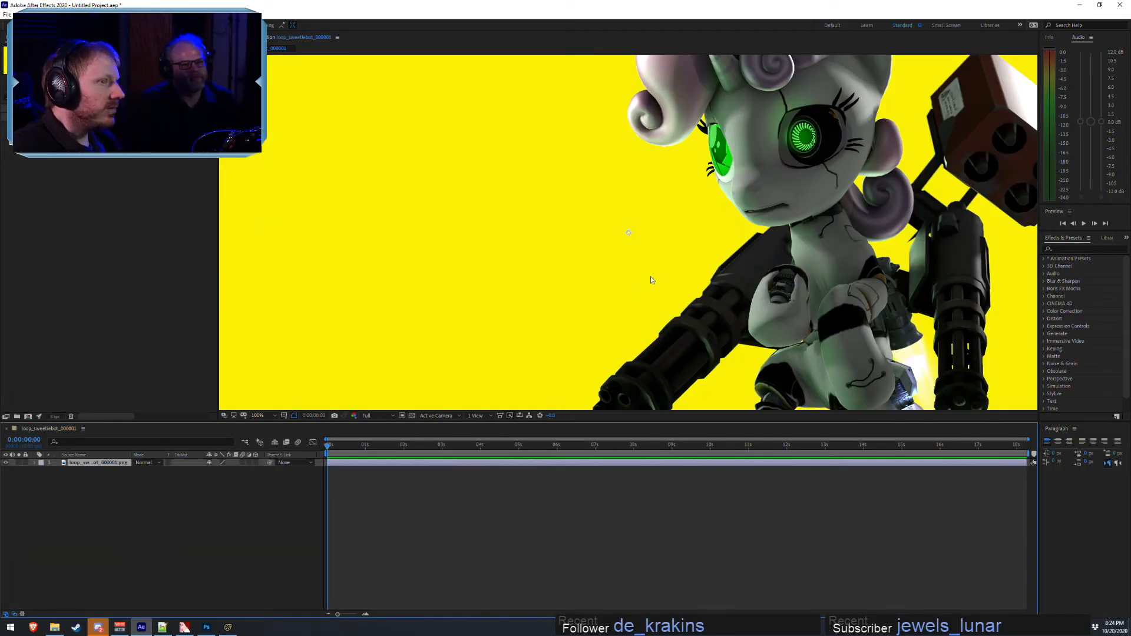
scroll(650, 278, "down", 1)
left_click_drag(65, 133, 87, 498)
left_click_drag(66, 142, 105, 505)
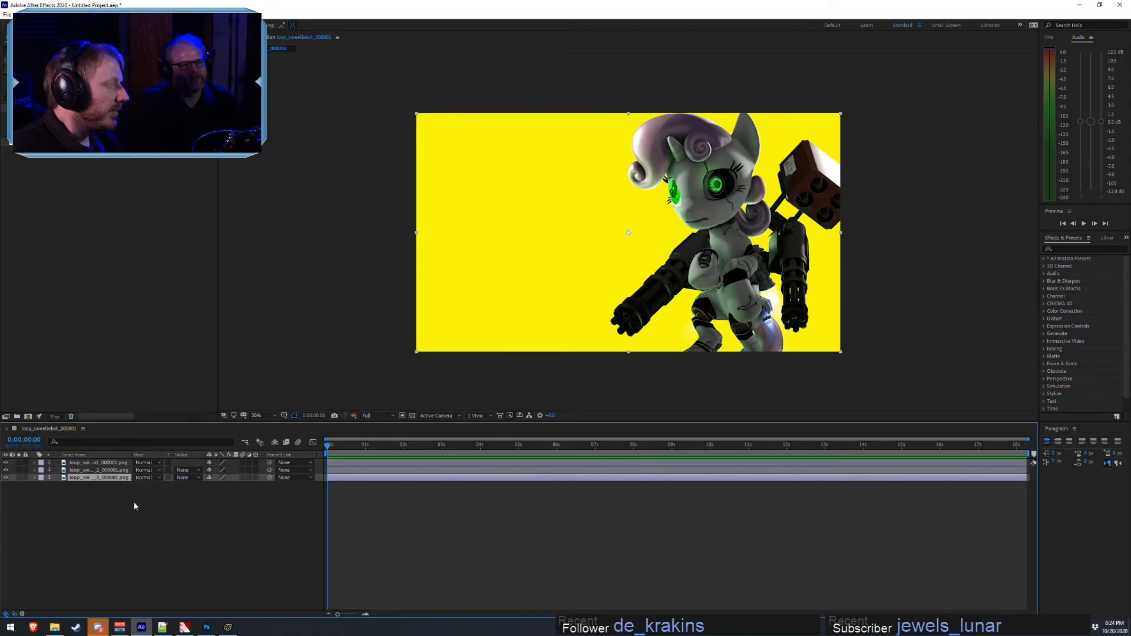
scroll(648, 236, "up", 1)
scroll(648, 236, "down", 1)
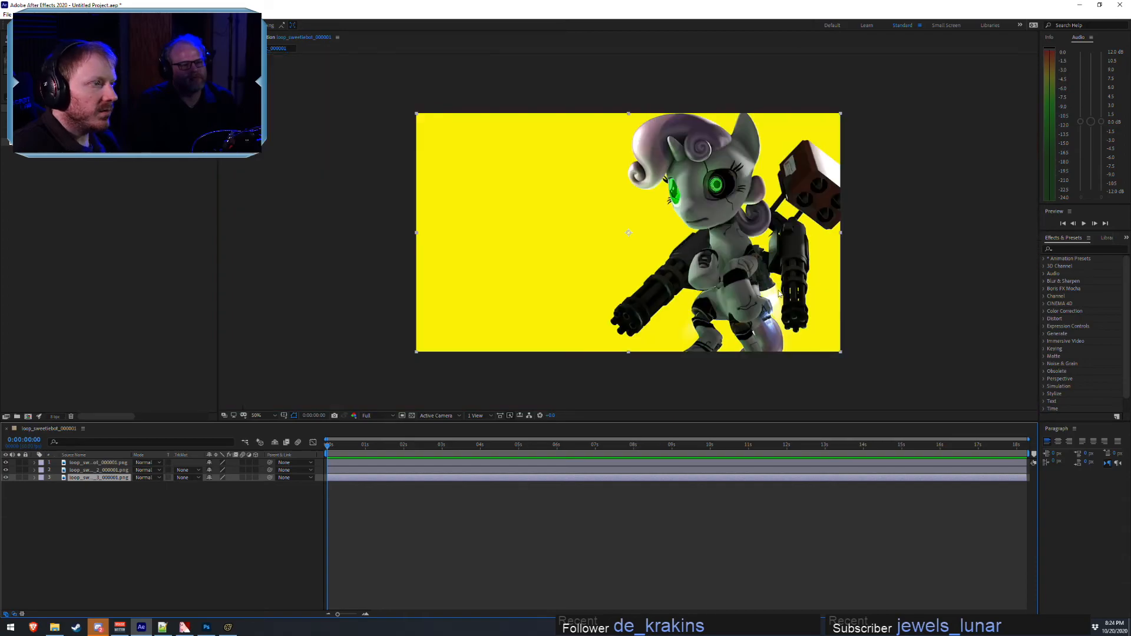
- Add a text layer reading TEST TEXT to the composition
key("ctrl+t")
left_click(541, 194)
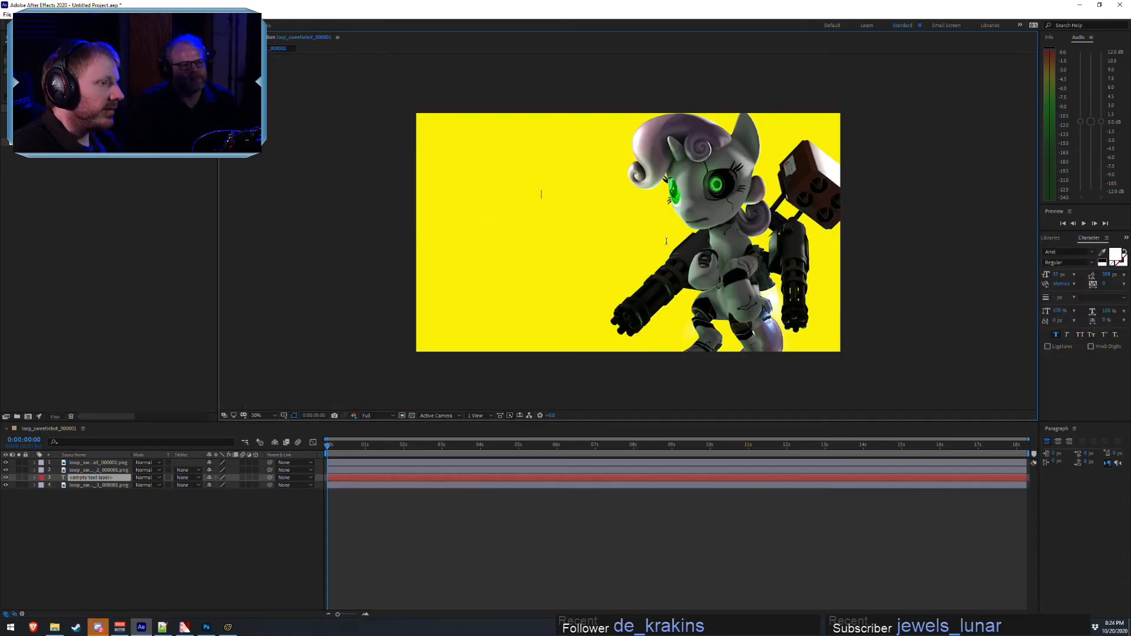
type("TEST TEXT")
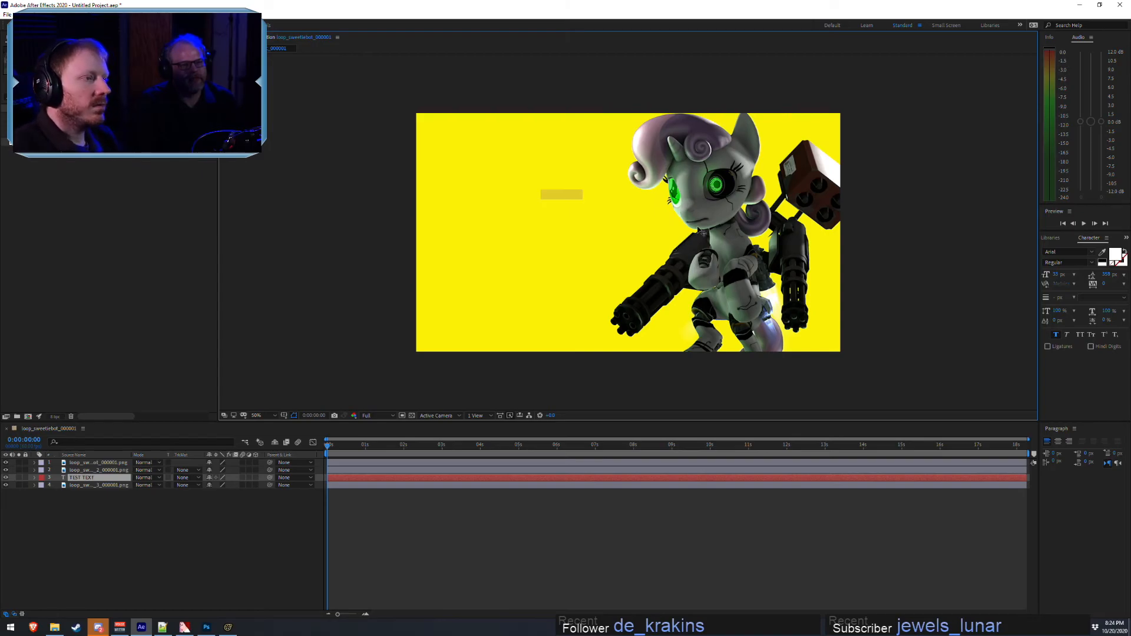
key("ctrl+a")
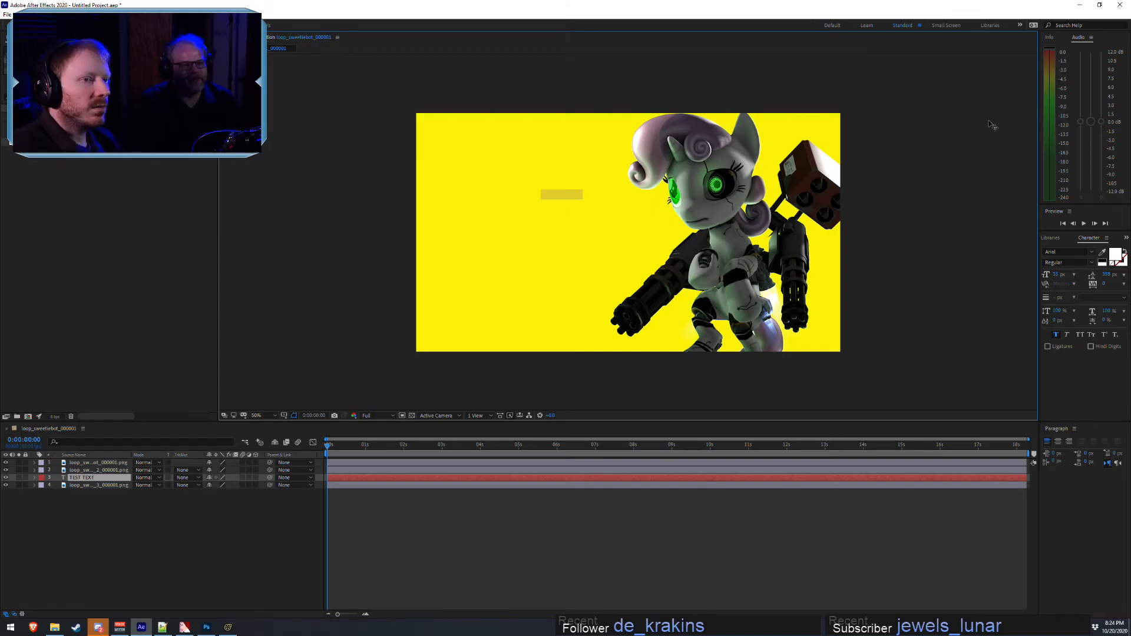
- Enlarge the TEST TEXT, centre it roughly across the frame, and place its layer directly below the yellow-background layer
left_click_drag(89, 478, 98, 463)
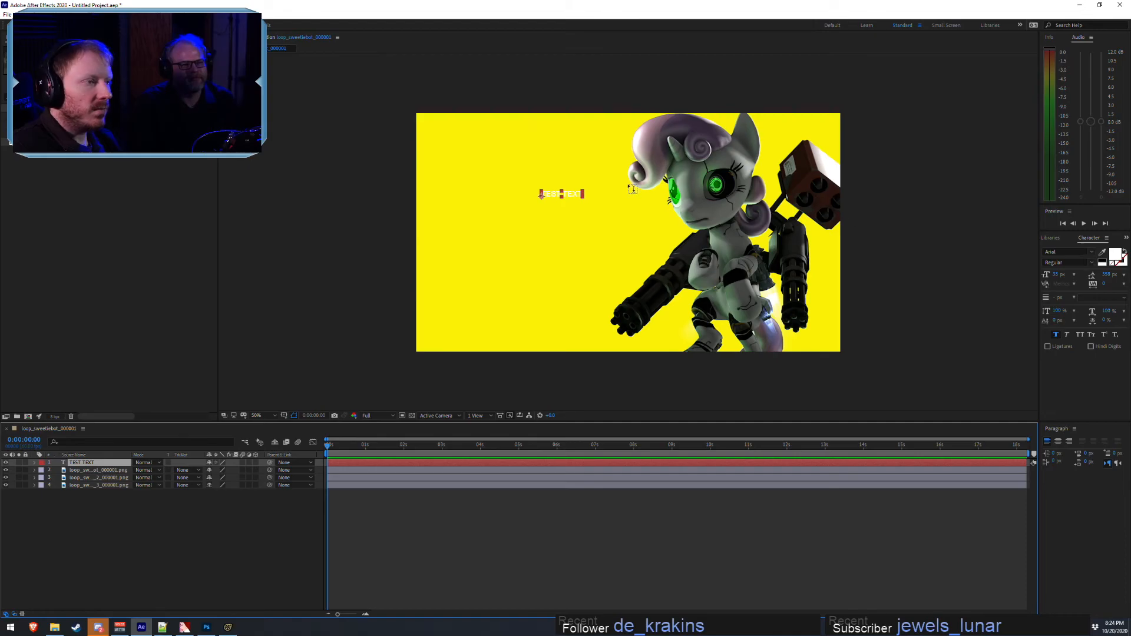
left_click_drag(1058, 278, 1071, 279)
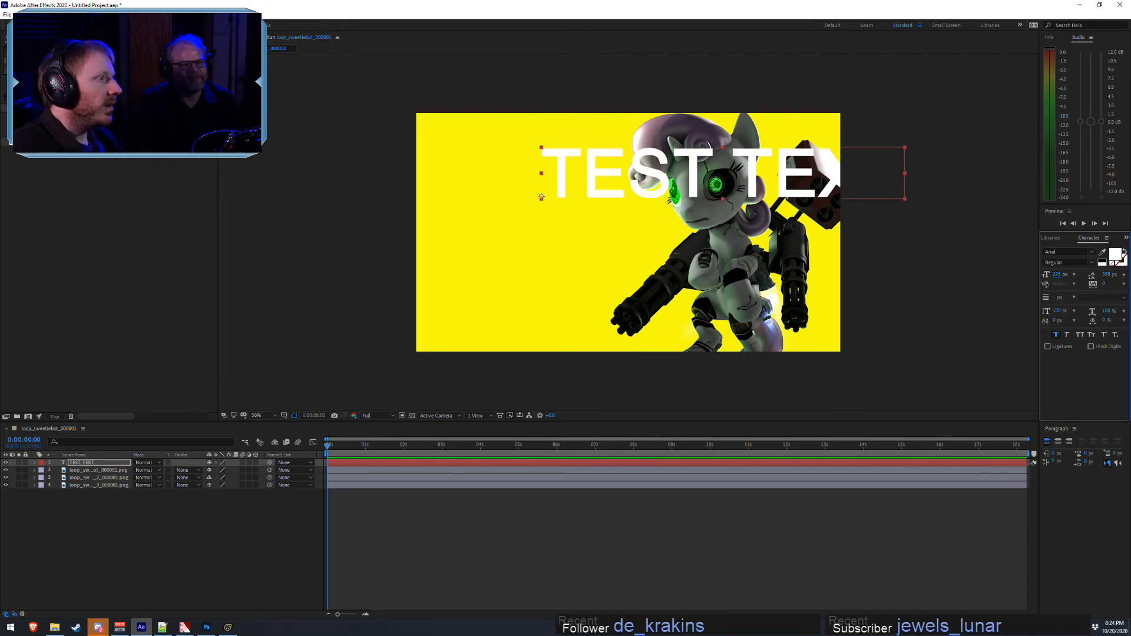
left_click_drag(635, 184, 557, 238)
left_click_drag(99, 465, 105, 473)
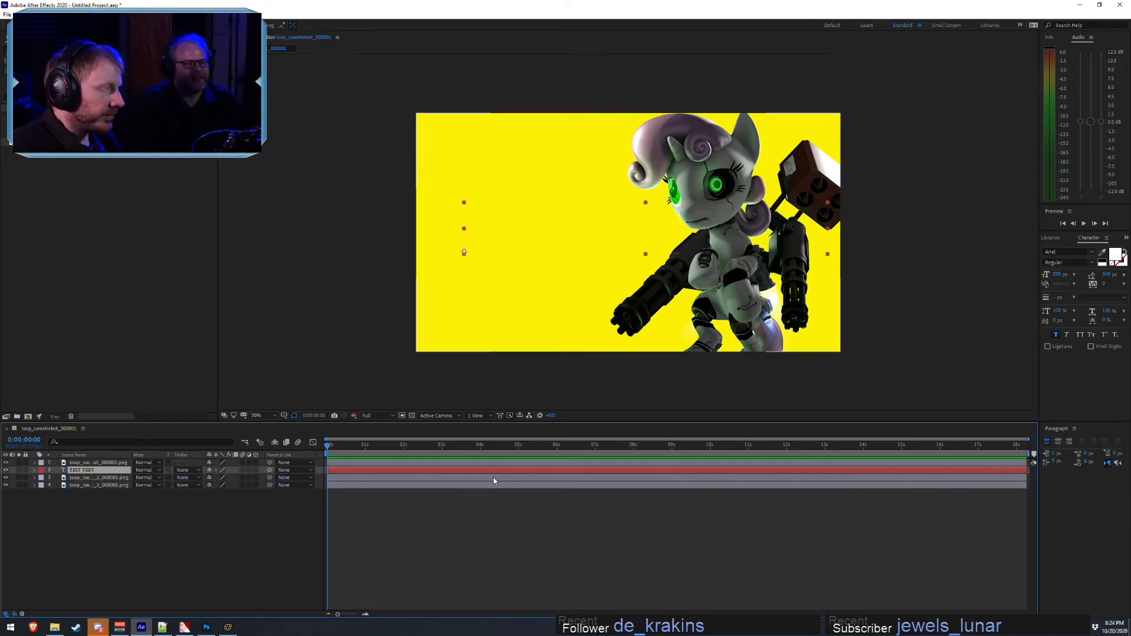
- Find the Keylight (1.2) effect and apply it to the yellow loop_sweetiebot_000001.png layer
left_click(112, 463)
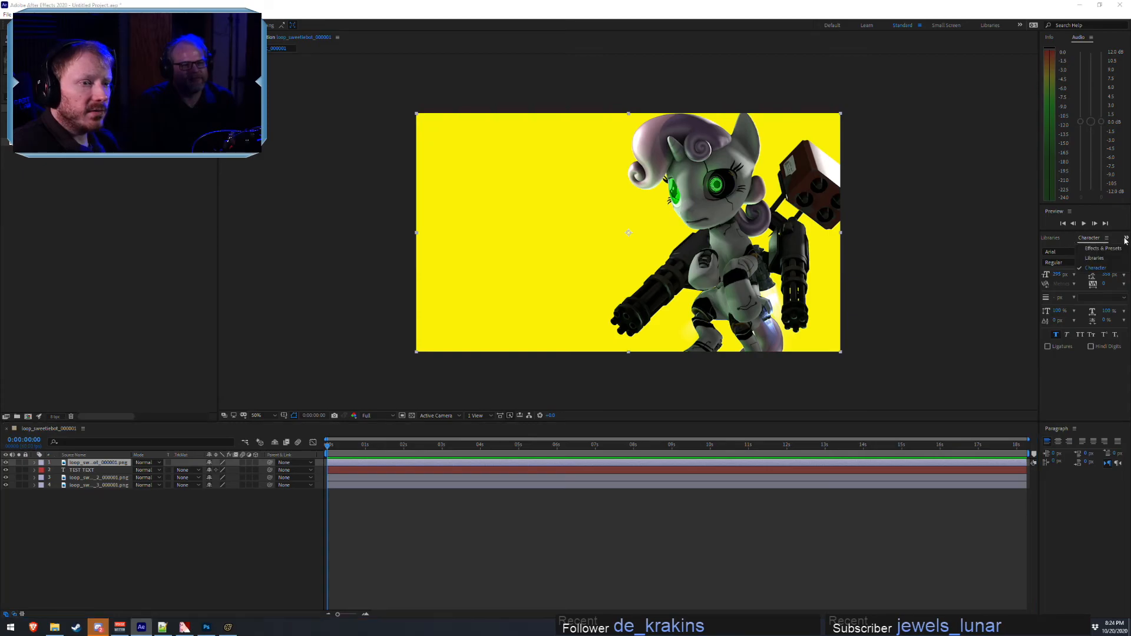
key("ctrl+5")
left_click(1057, 251)
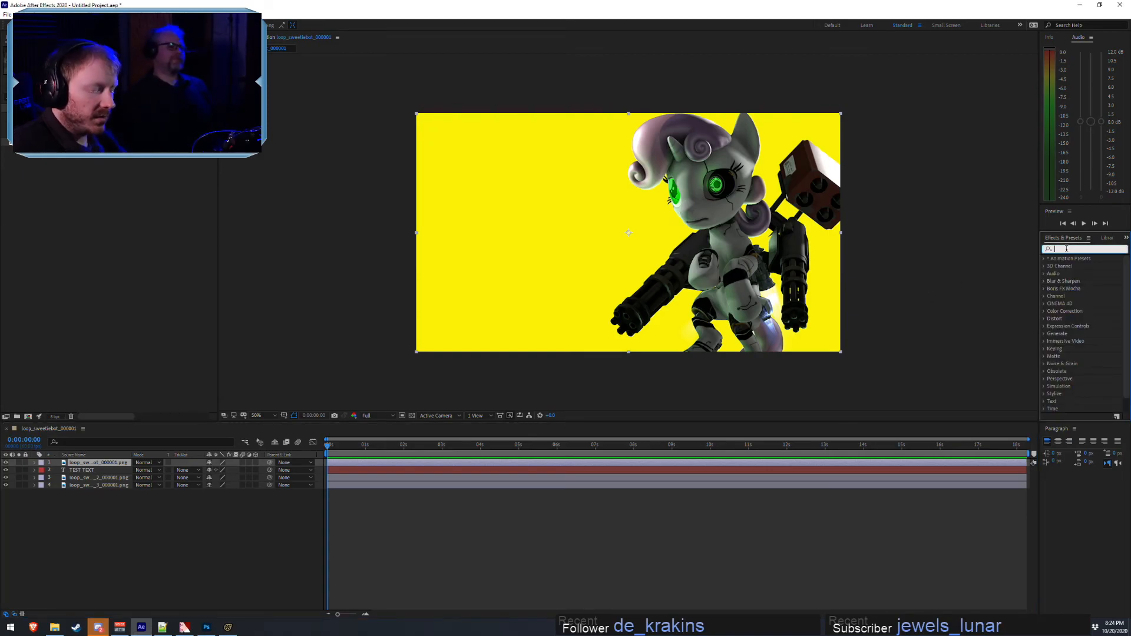
type("keylight")
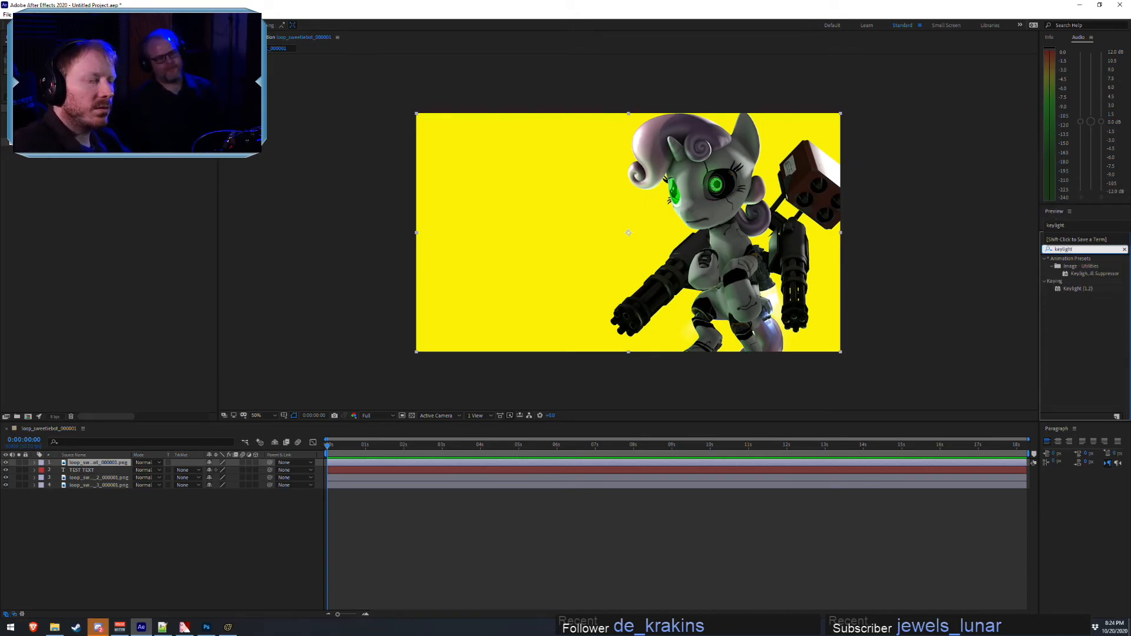
double_click(1078, 289)
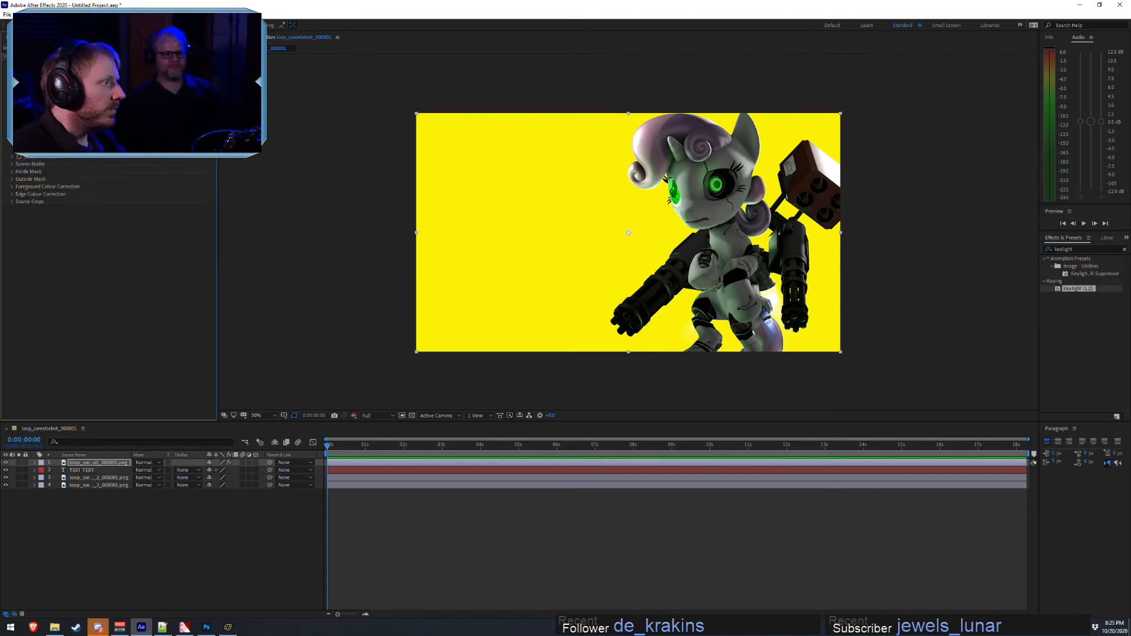
- Set Keylight's screen colour to the backdrop's yellow to key it out, and inspect the keyed edges up close
left_click(112, 112)
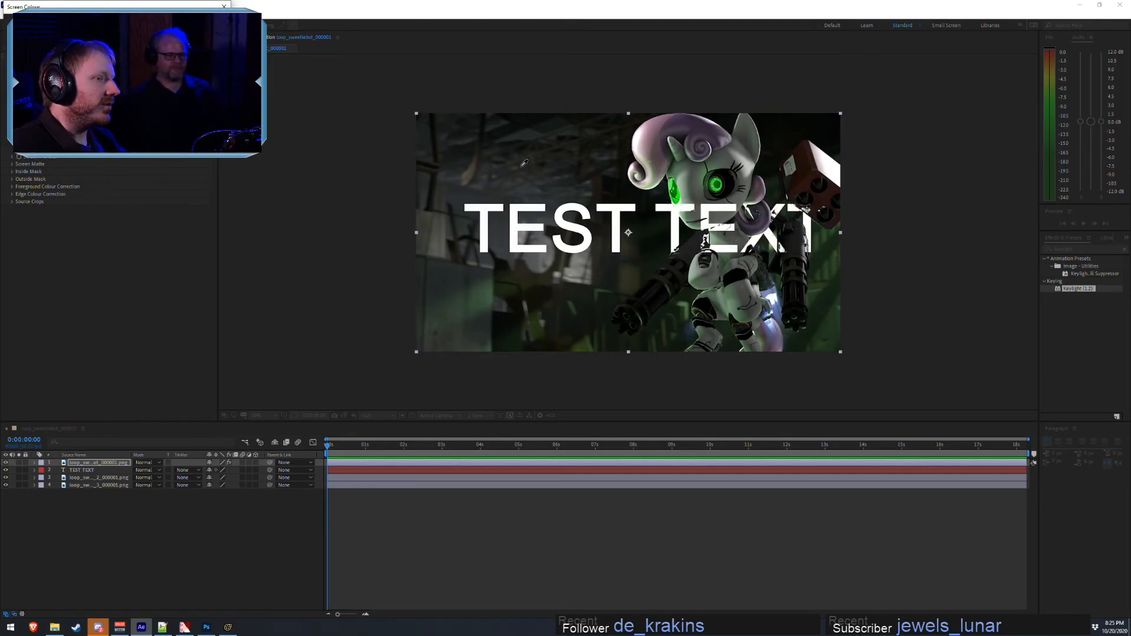
left_click(522, 159)
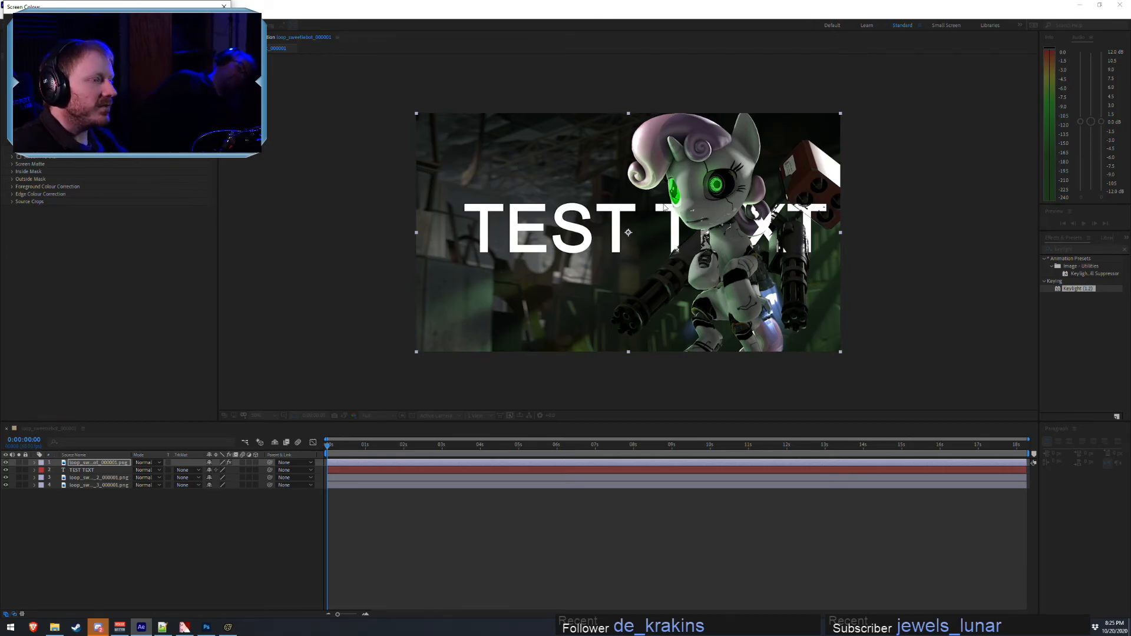
left_click(156, 142)
scroll(876, 248, "up", 4)
scroll(881, 233, "down", 1)
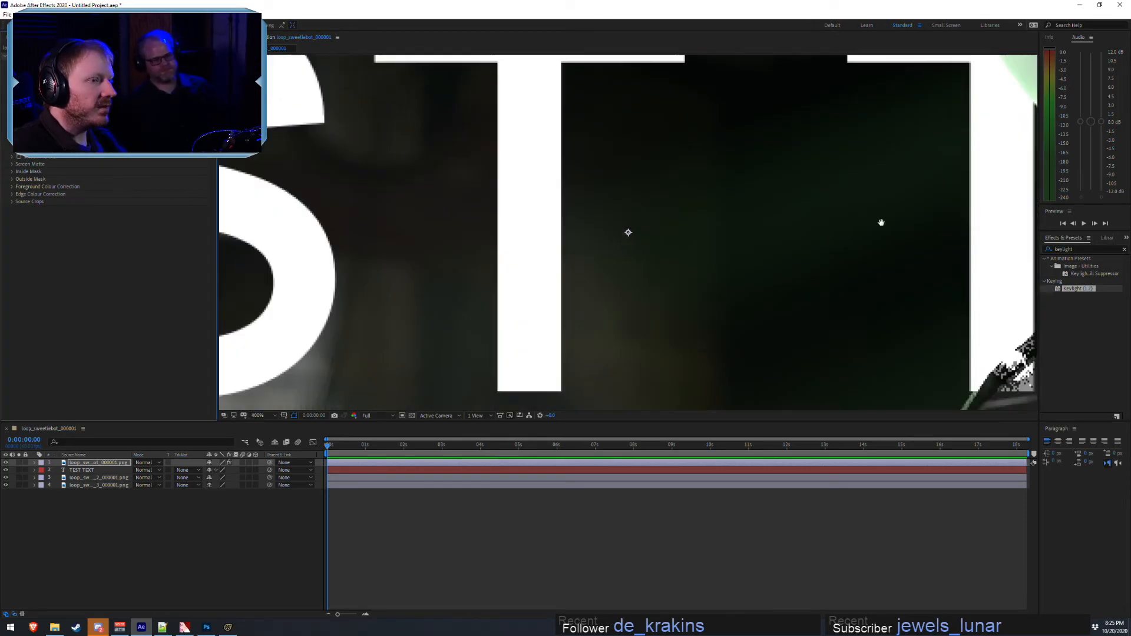
- Examine how the key breaks up across the character's face, neck and arms where the text lies behind her
middle_click_drag(884, 222, 464, 315)
scroll(464, 315, "down", 2)
scroll(647, 169, "up", 2)
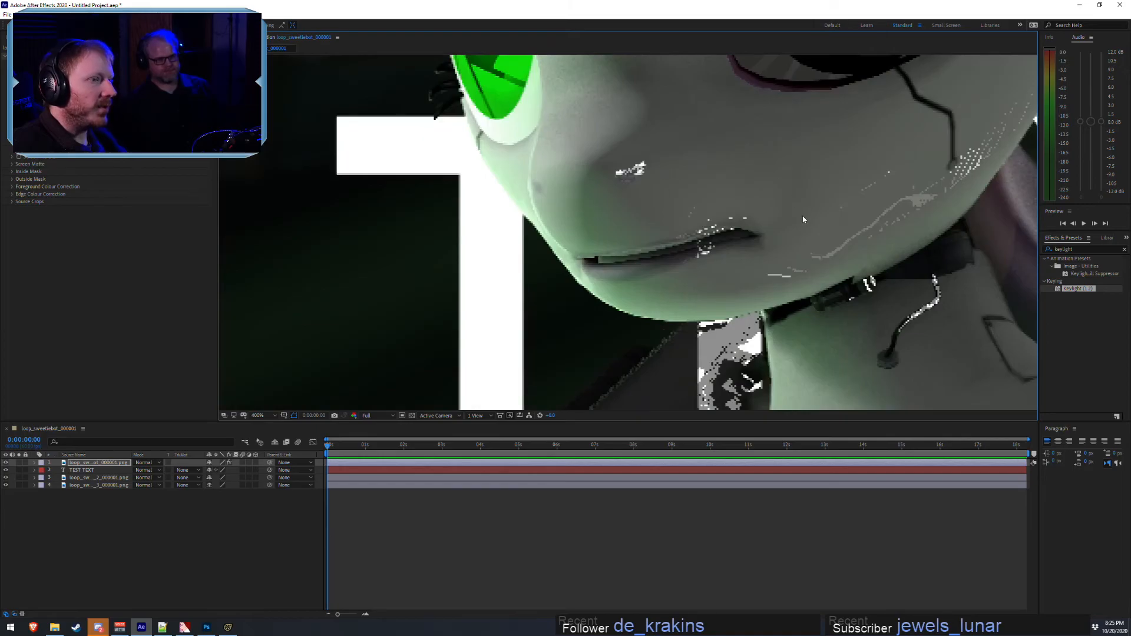
scroll(841, 247, "down", 1)
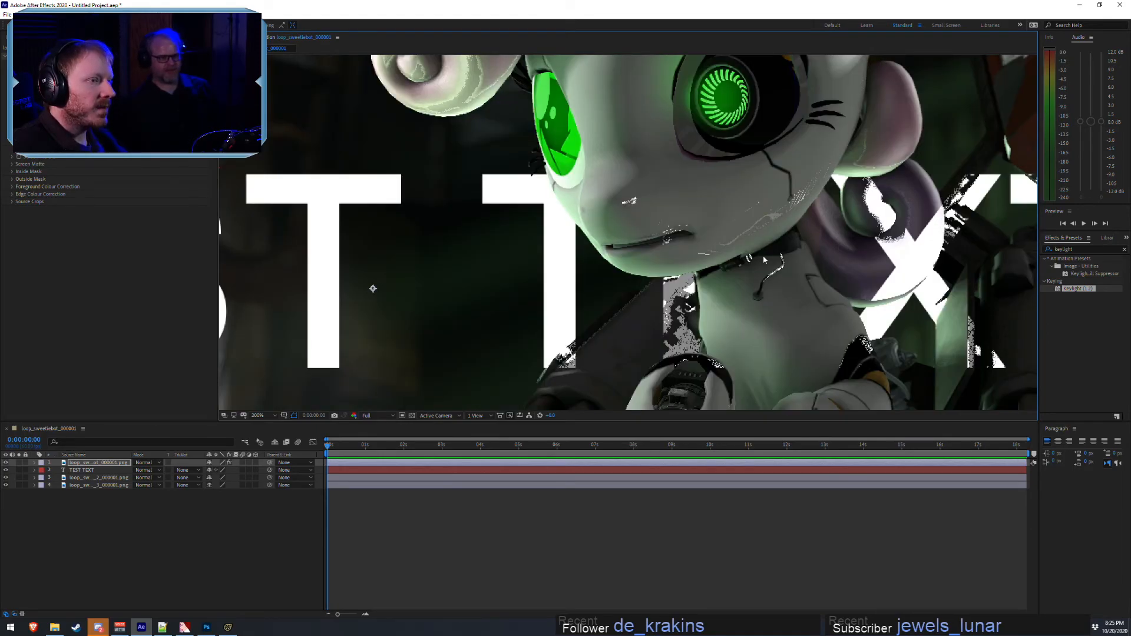
scroll(771, 253, "down", 1)
middle_click_drag(740, 325, 756, 306)
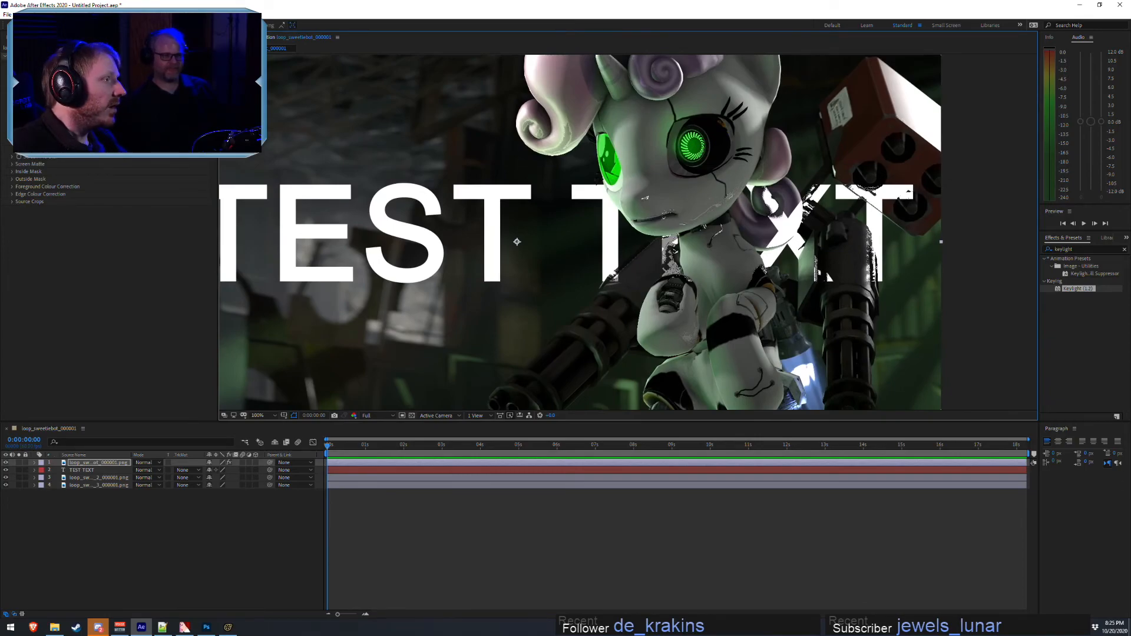
- Try a different Despill Bias colour in the yellow layer's Keylight effect
left_click(118, 134)
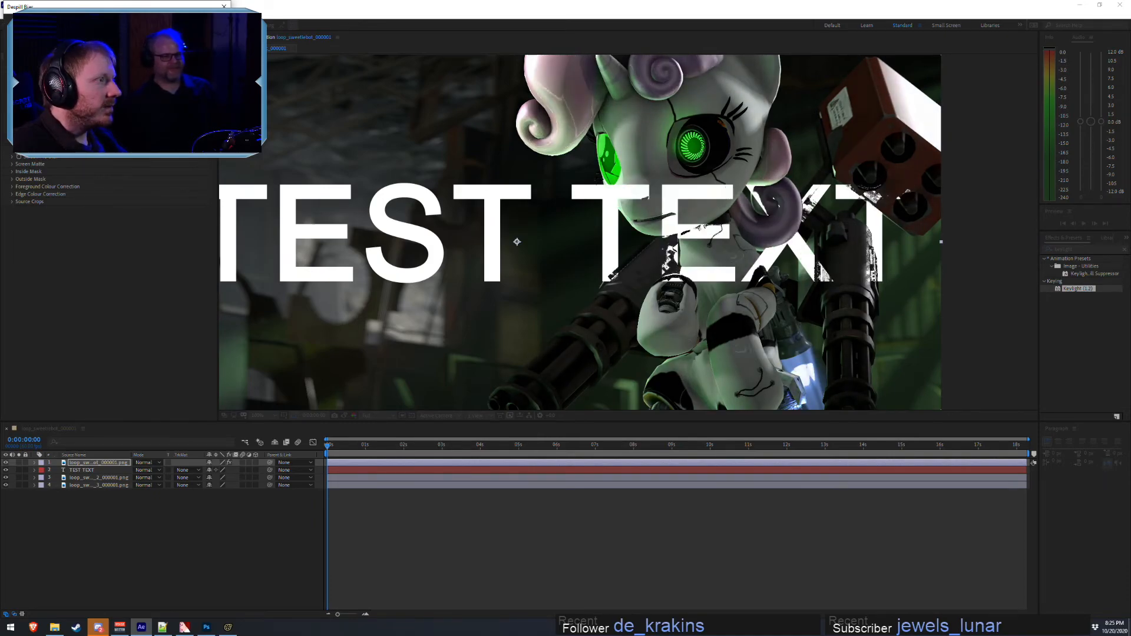
left_click(172, 252)
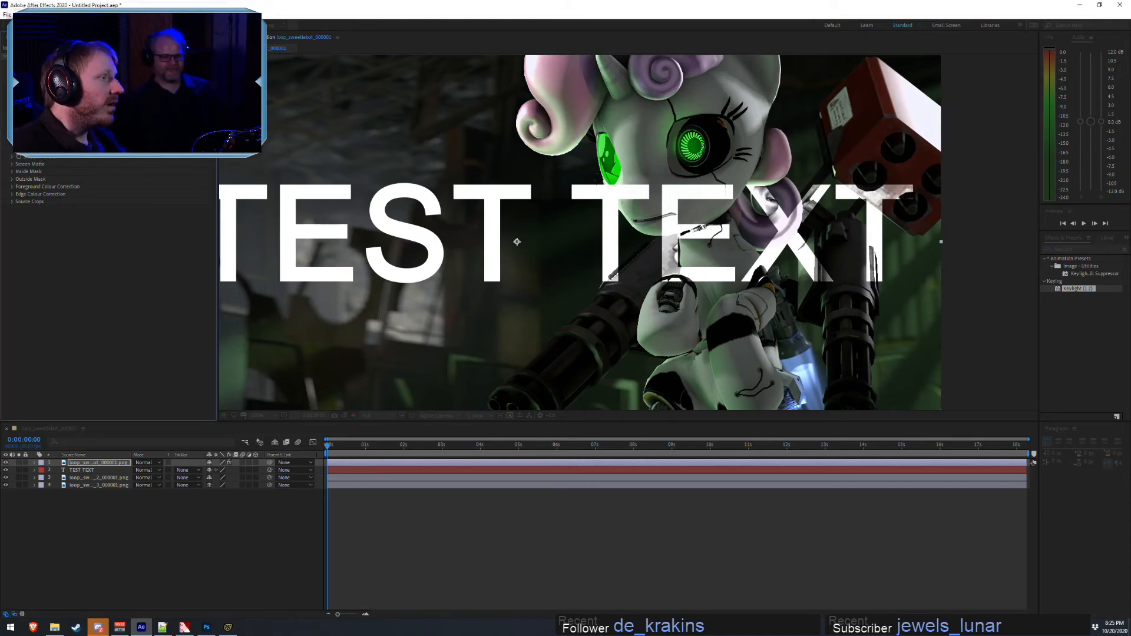
- Set the TEST TEXT layer's track matte to Alpha Inverted Matte "loop_sweetiebot_000001.png"
left_click(167, 477)
left_click(191, 471)
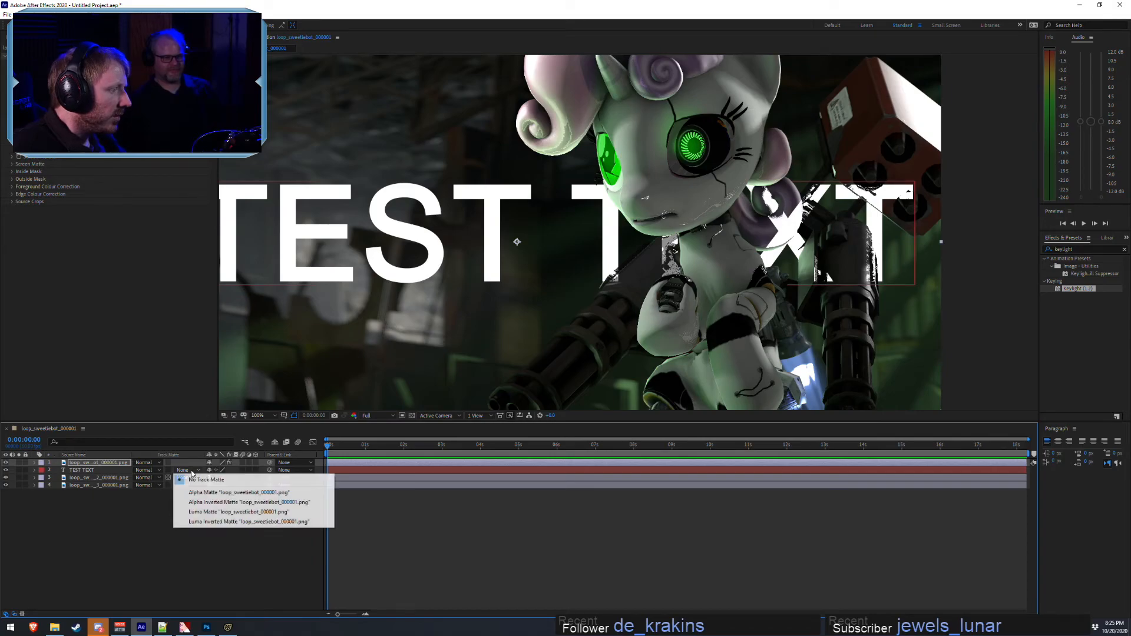
left_click(200, 505)
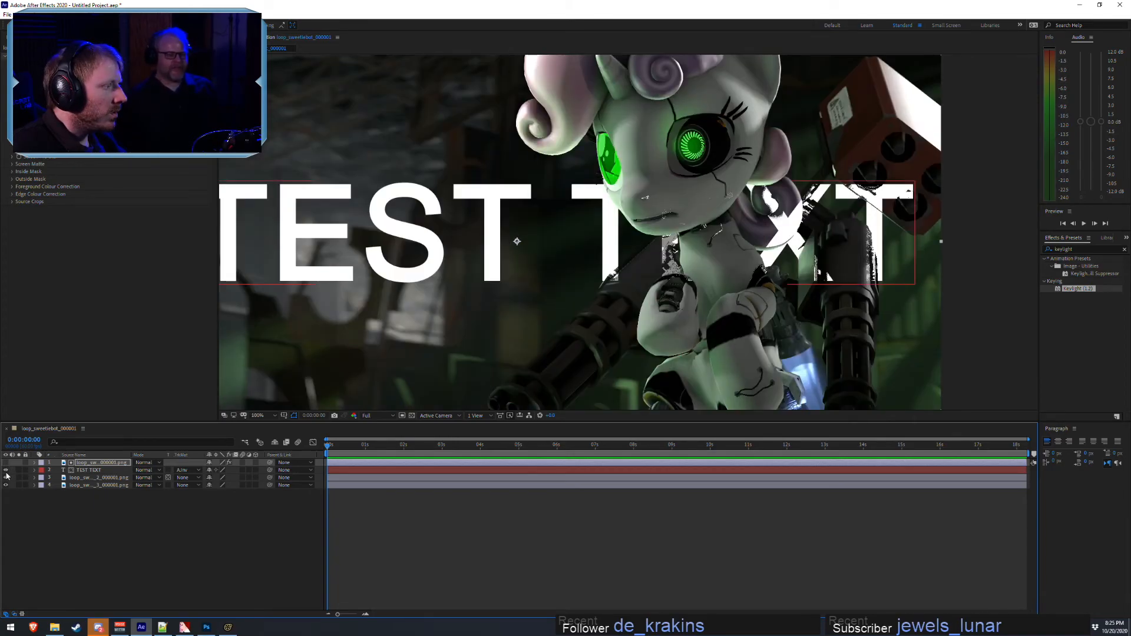
- Move TEST TEXT slightly up and to the right behind the character, and inspect the matte edges up close
left_click_drag(489, 249, 500, 276)
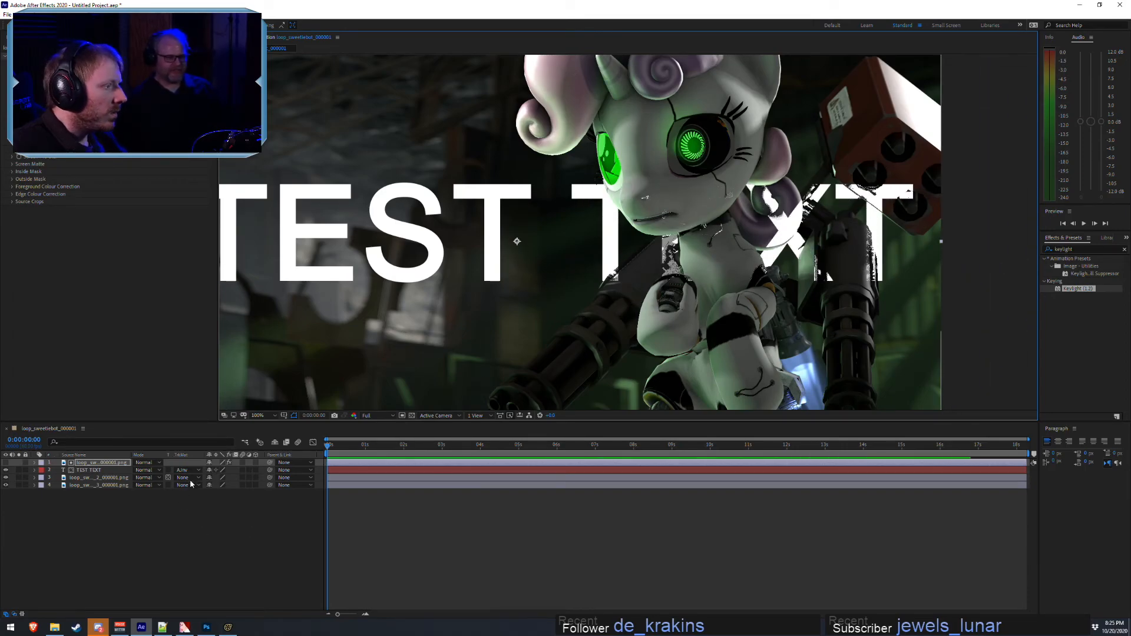
left_click(90, 471)
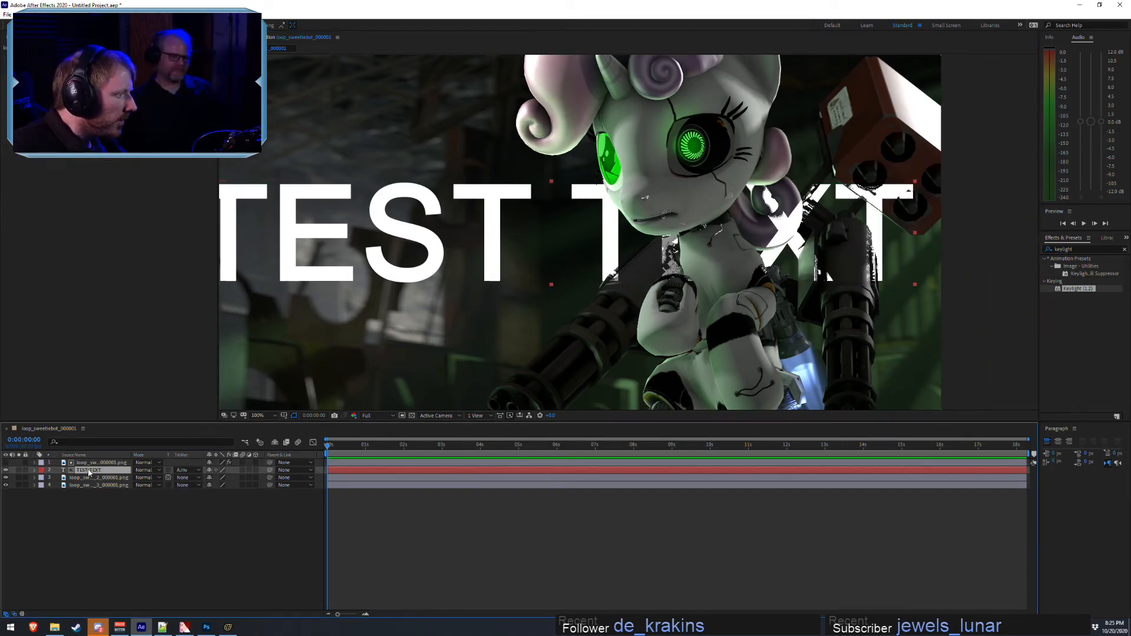
scroll(653, 274, "down", 2)
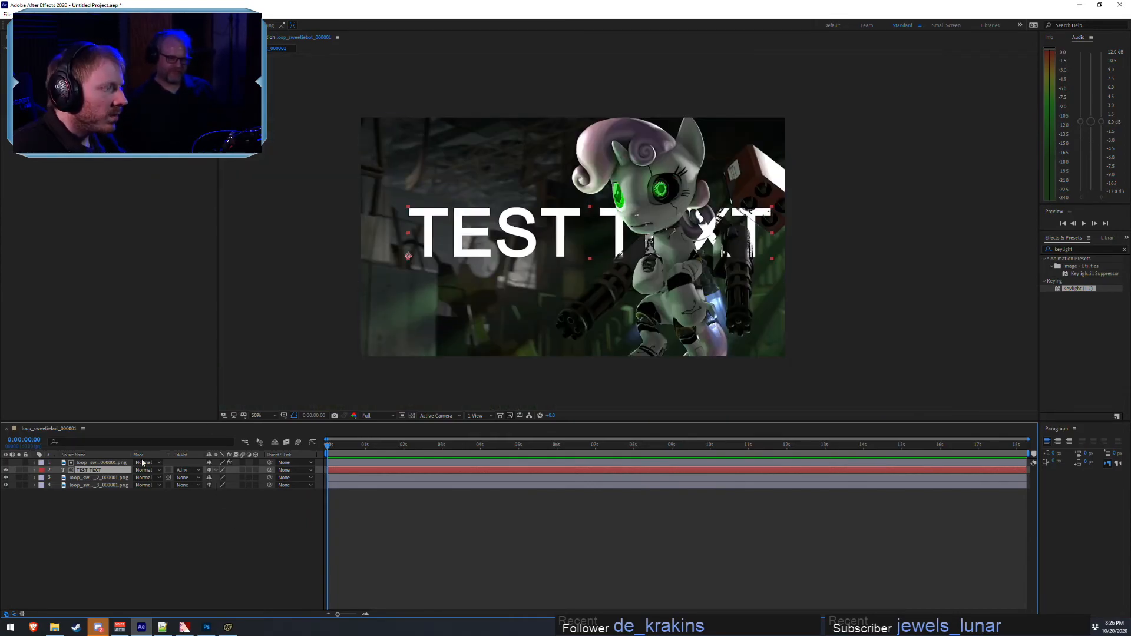
left_click_drag(480, 247, 554, 215)
key("period")
key("period")
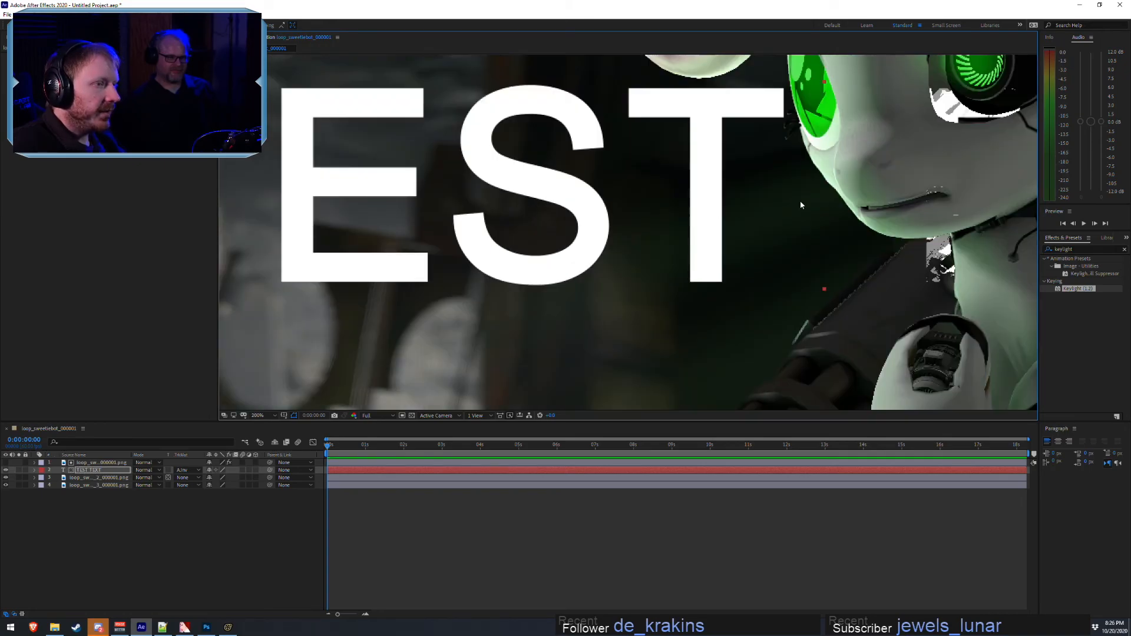
key("comma")
key("comma")
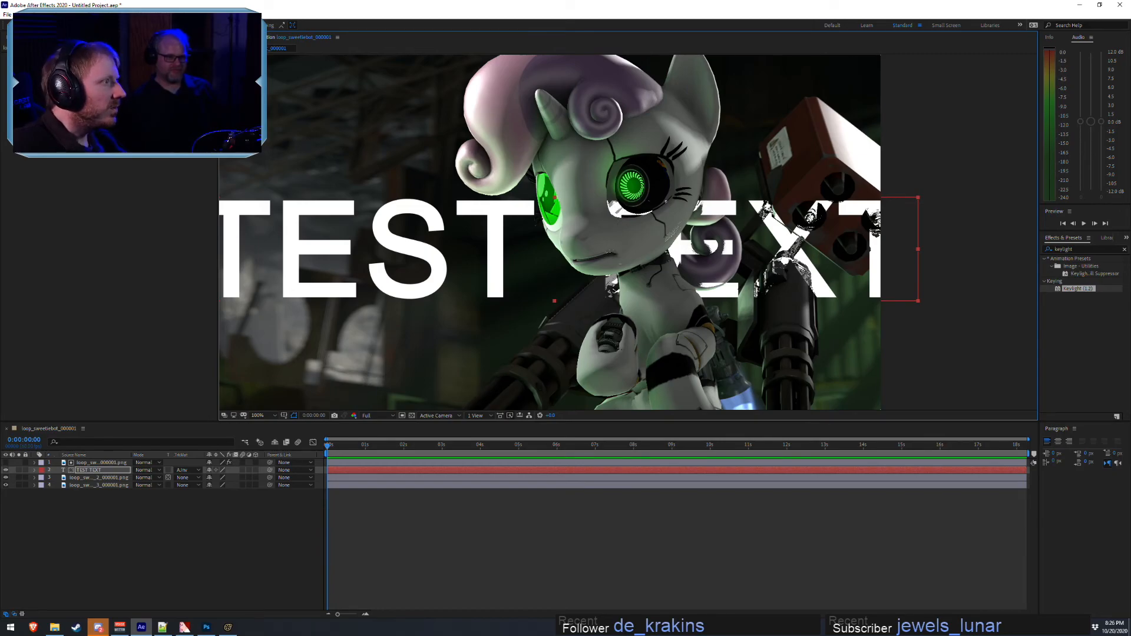
- Readjust the Keylight colour settings on the top loop_sweetiebot_000001.png layer to stop the text breaking through the character
left_click(457, 281)
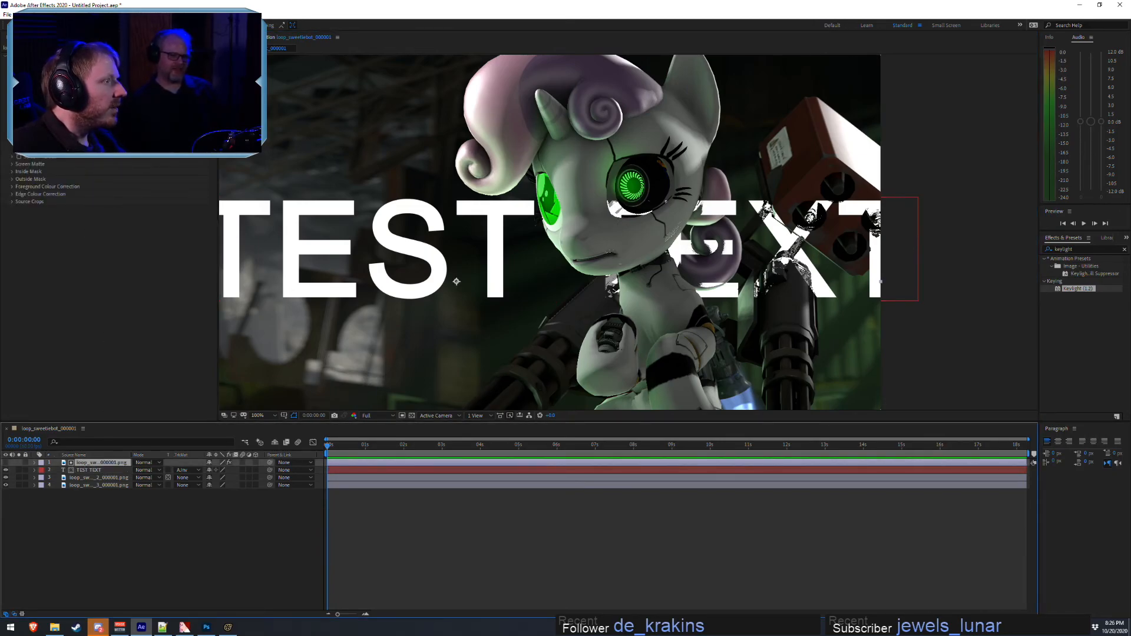
key("alt+Tab")
key("alt+Tab")
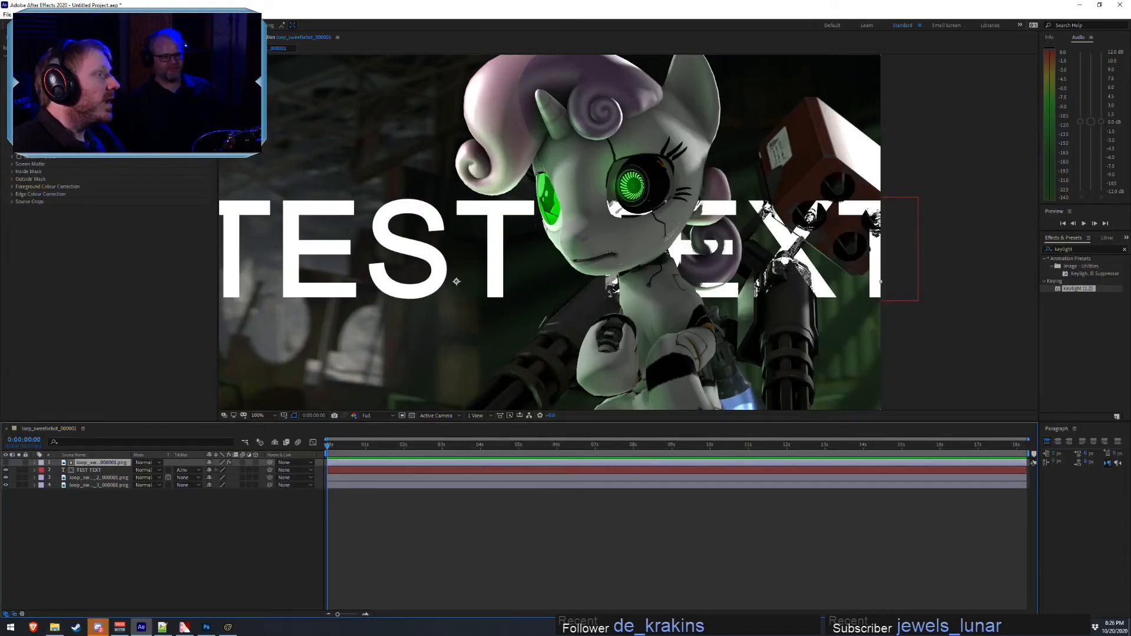
left_click(112, 138)
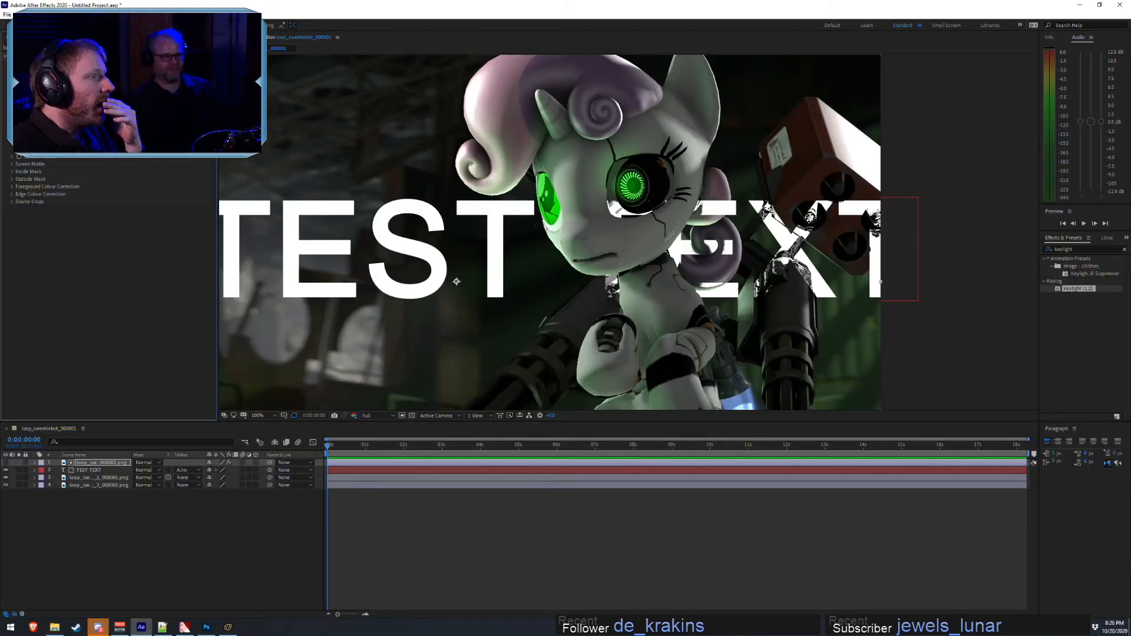
left_click(112, 108)
left_click(71, 65)
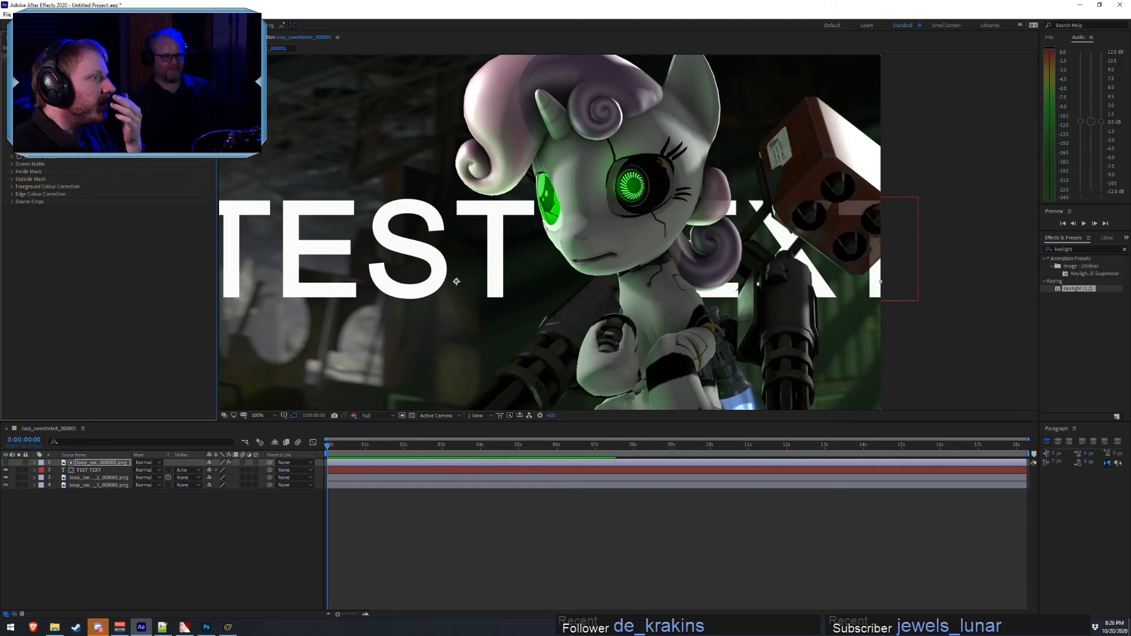
- Move the TEST TEXT layer up behind the character's head to check the matte there
left_click(486, 246)
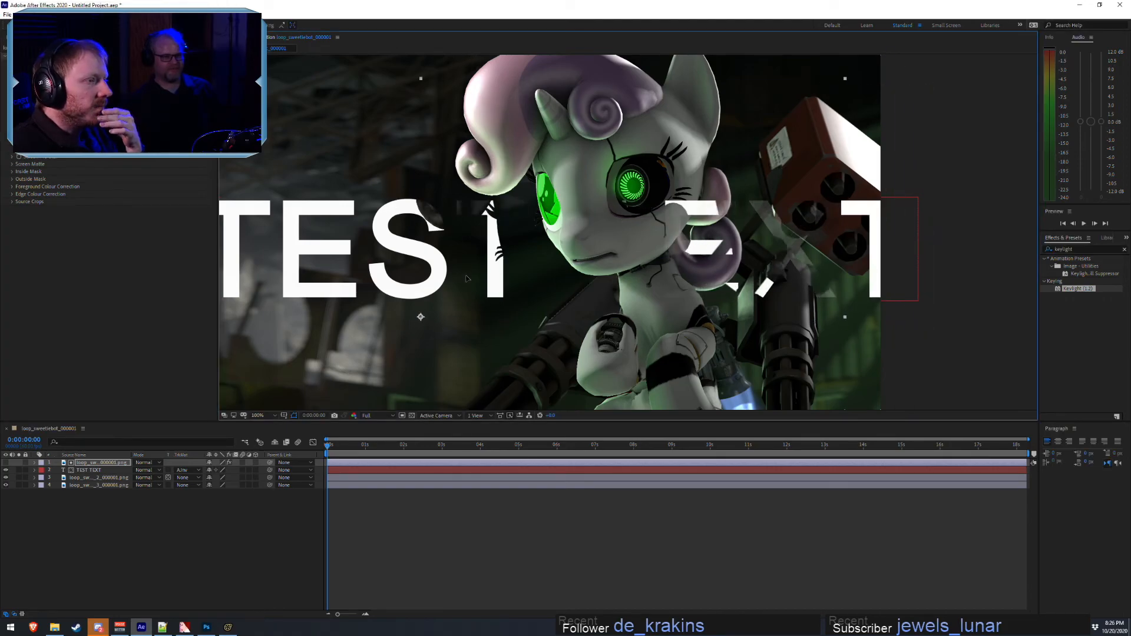
left_click(88, 470)
left_click_drag(392, 271, 404, 201)
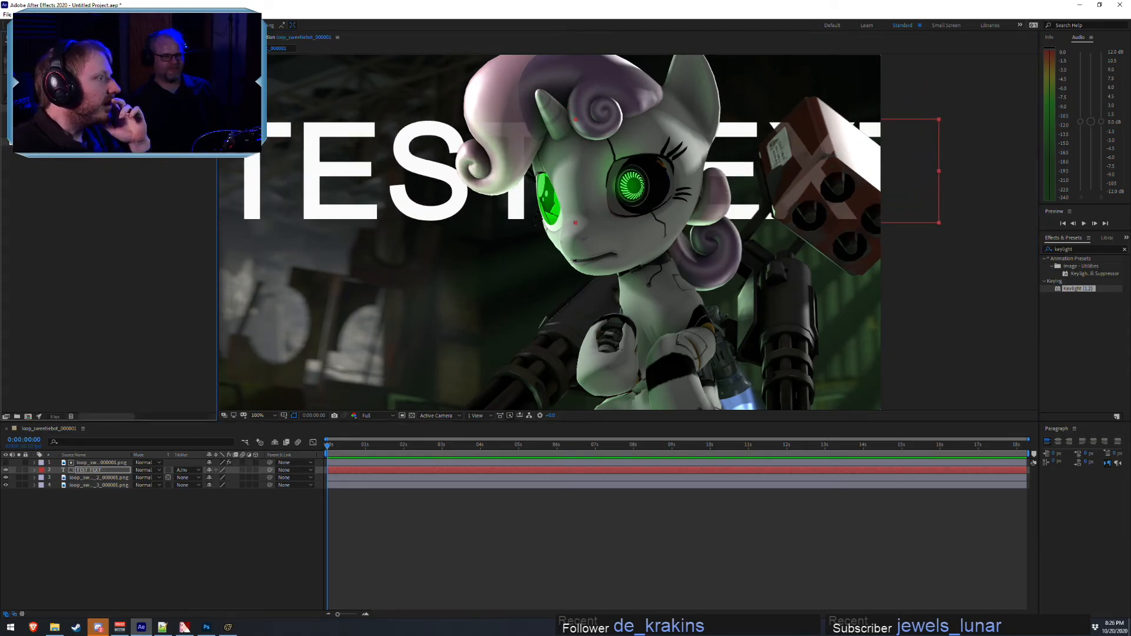
- Open the Despill Bias colour of the Keylight effect on the top loop_sweetiebot_000001.png layer
left_click(90, 463)
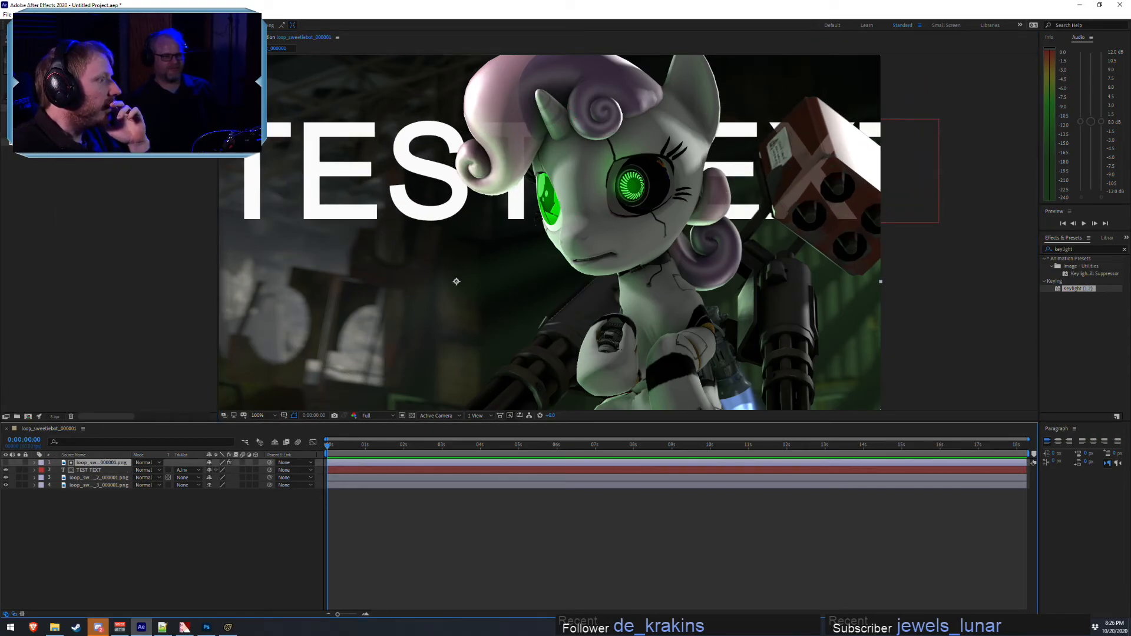
left_click(65, 37)
left_click(112, 133)
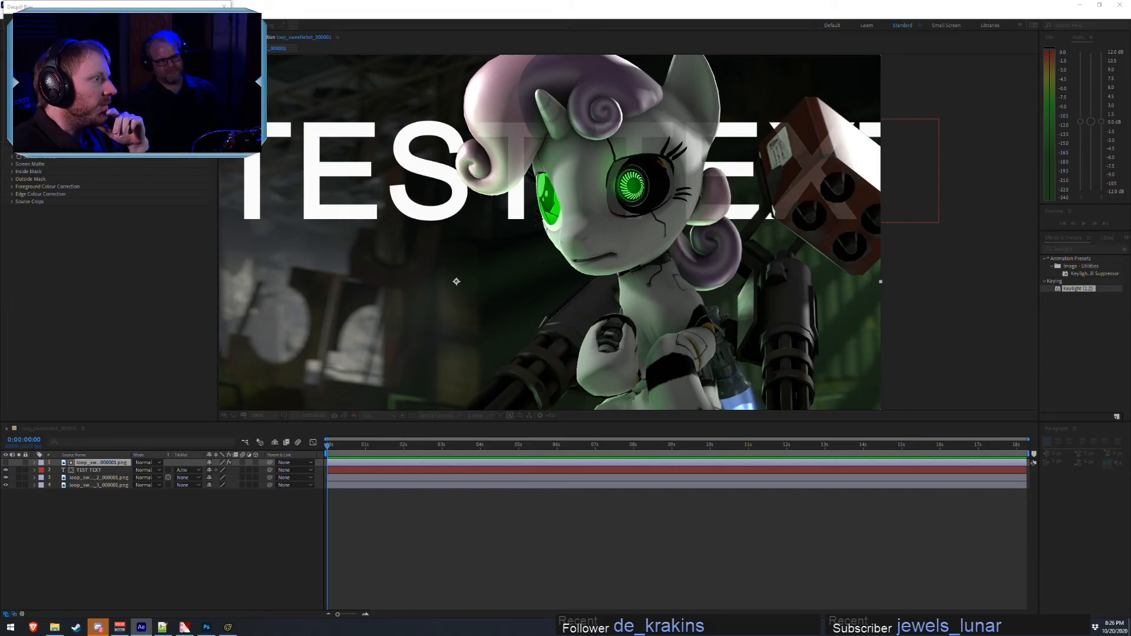
left_click(11, 150)
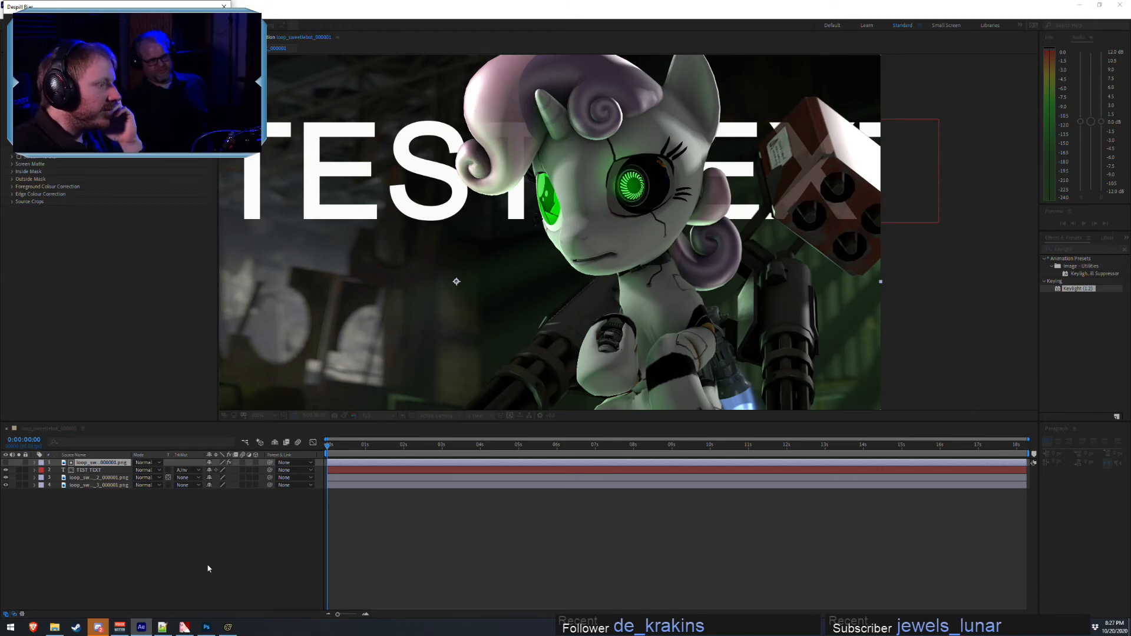
- Switch to Source Filmmaker, make the Actors group visible, and toggle the visibility of the Red Eye (Real) and Back Light 1 lights
left_click(228, 627)
left_click(228, 629)
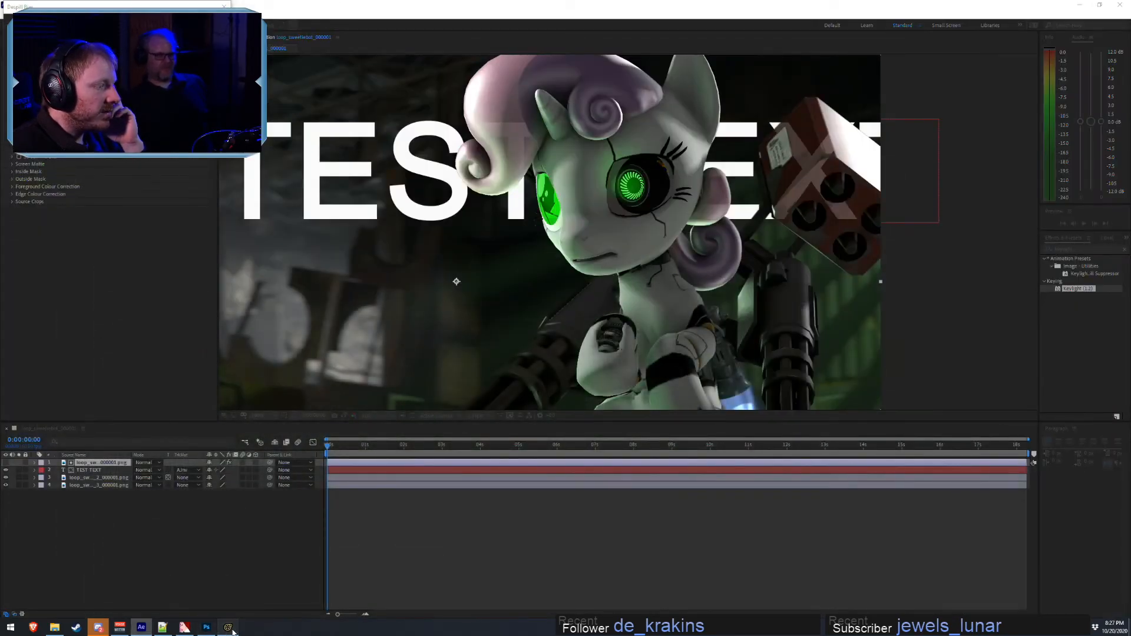
left_click(227, 628)
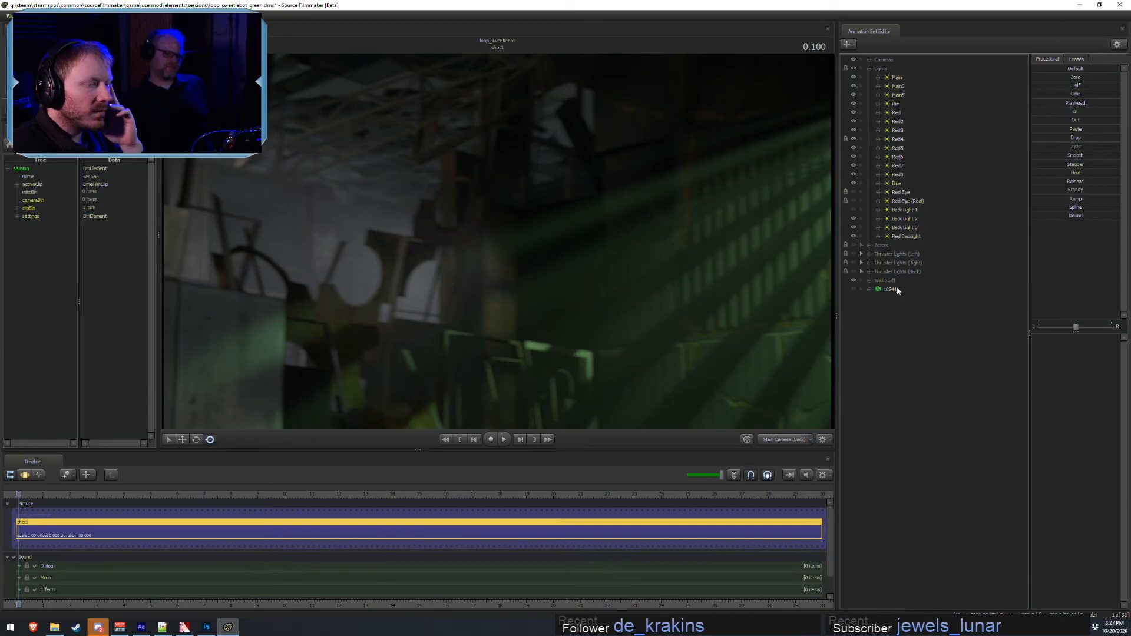
left_click(853, 246)
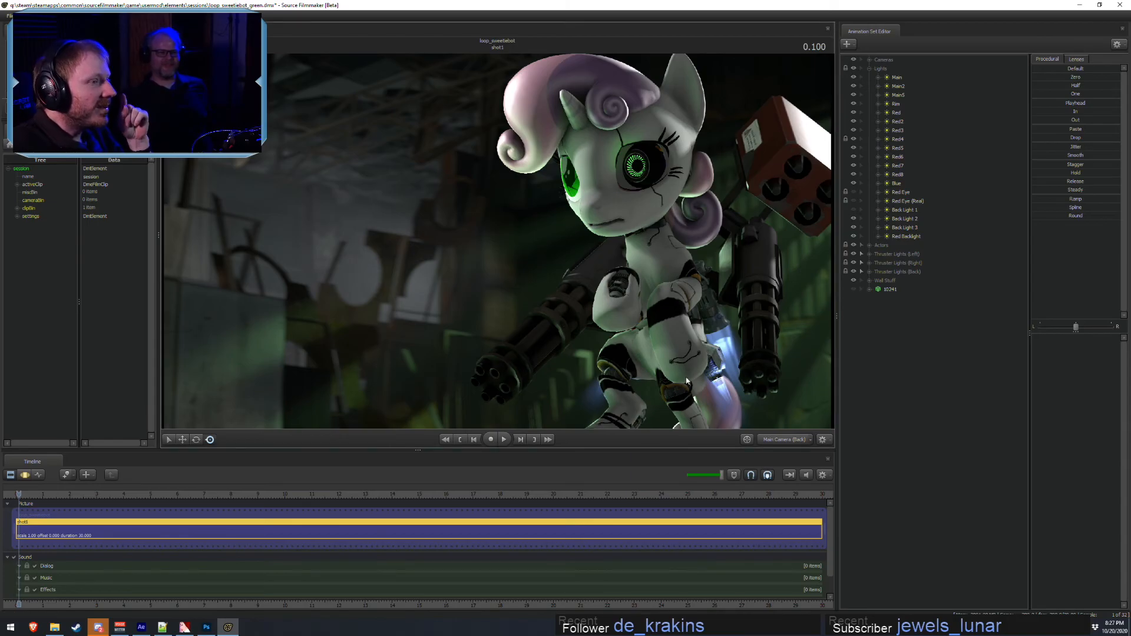
left_click(854, 200)
left_click(854, 209)
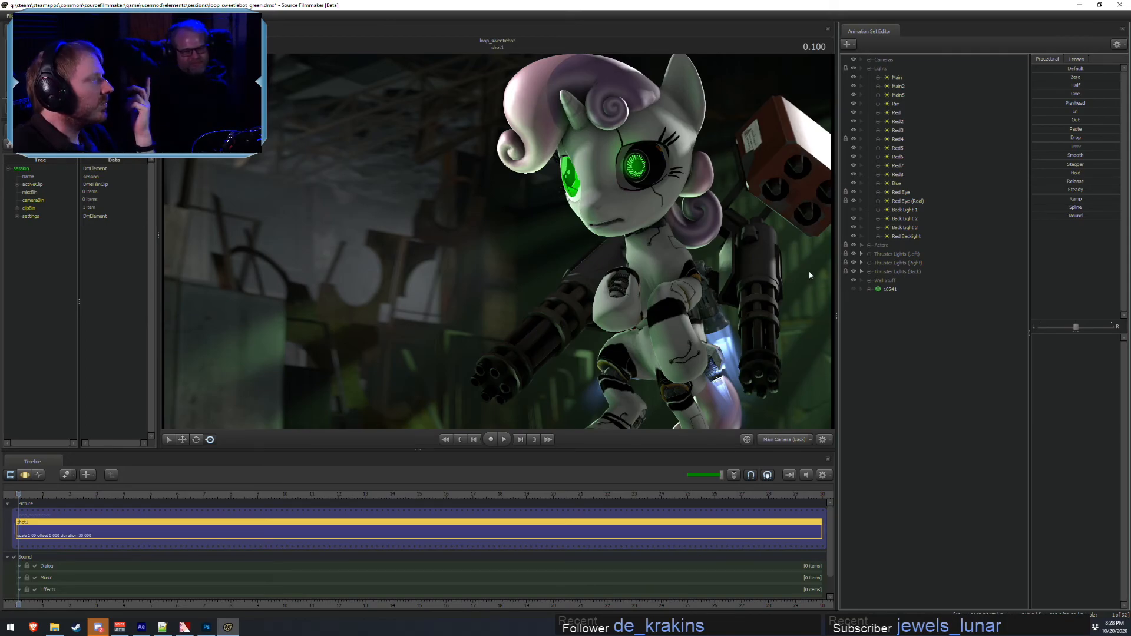
- Turn off lighting in the viewport and make the coloured backdrop panel behind the character visible
right_click(547, 225)
mouse_move(565, 251)
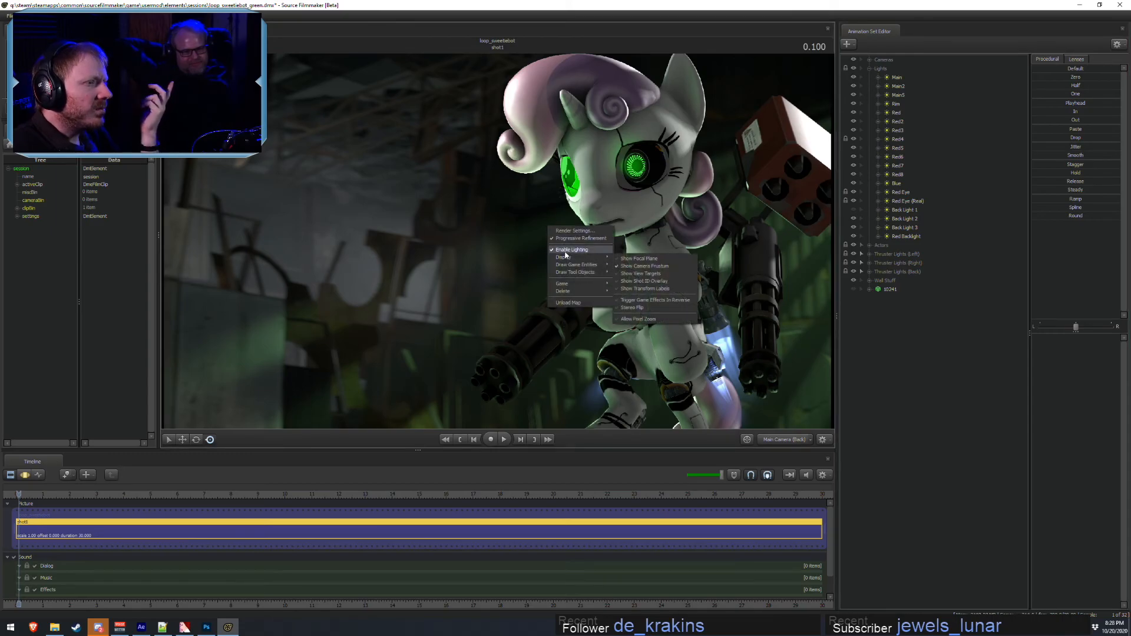
left_click(645, 257)
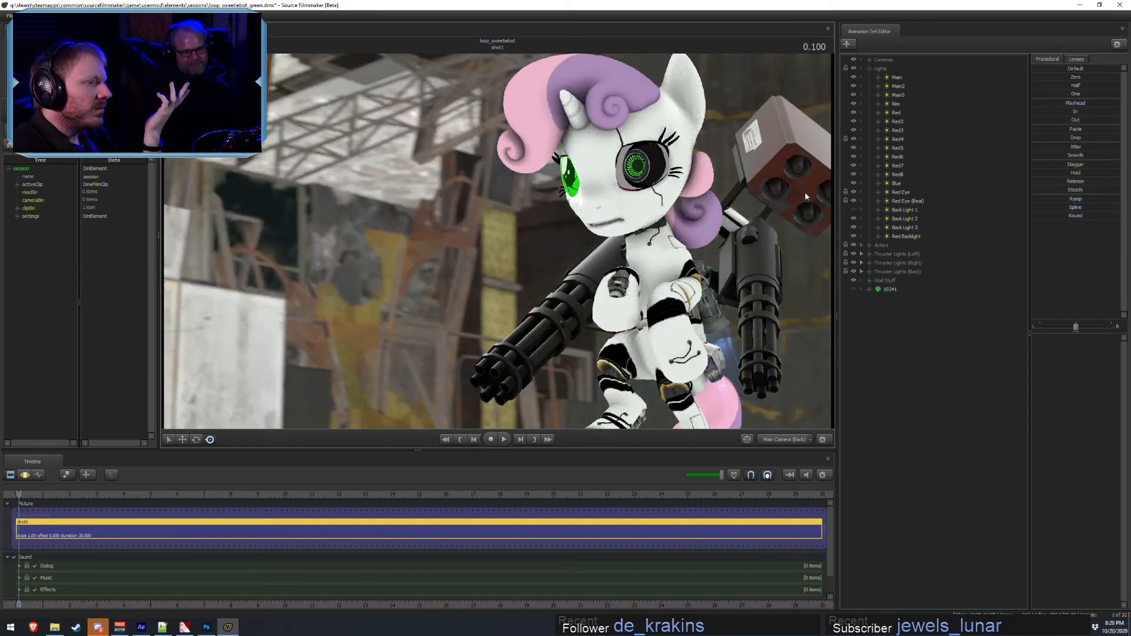
left_click(854, 289)
- Show the backdrop panel's model in the Element Viewer
left_click(887, 290)
right_click(890, 283)
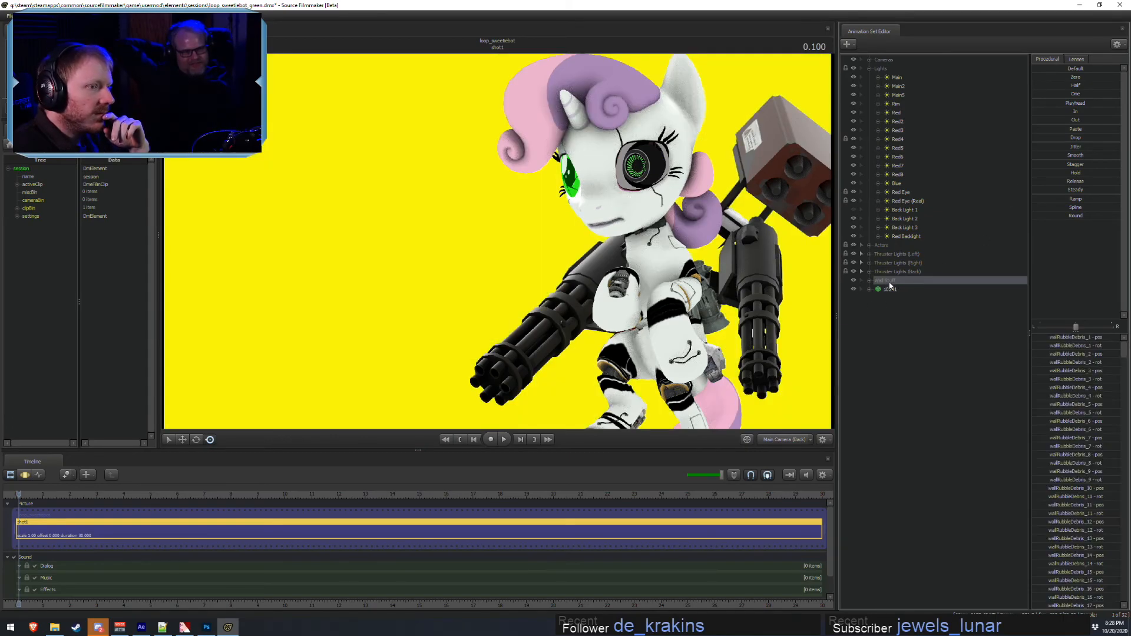
left_click(914, 319)
right_click(899, 290)
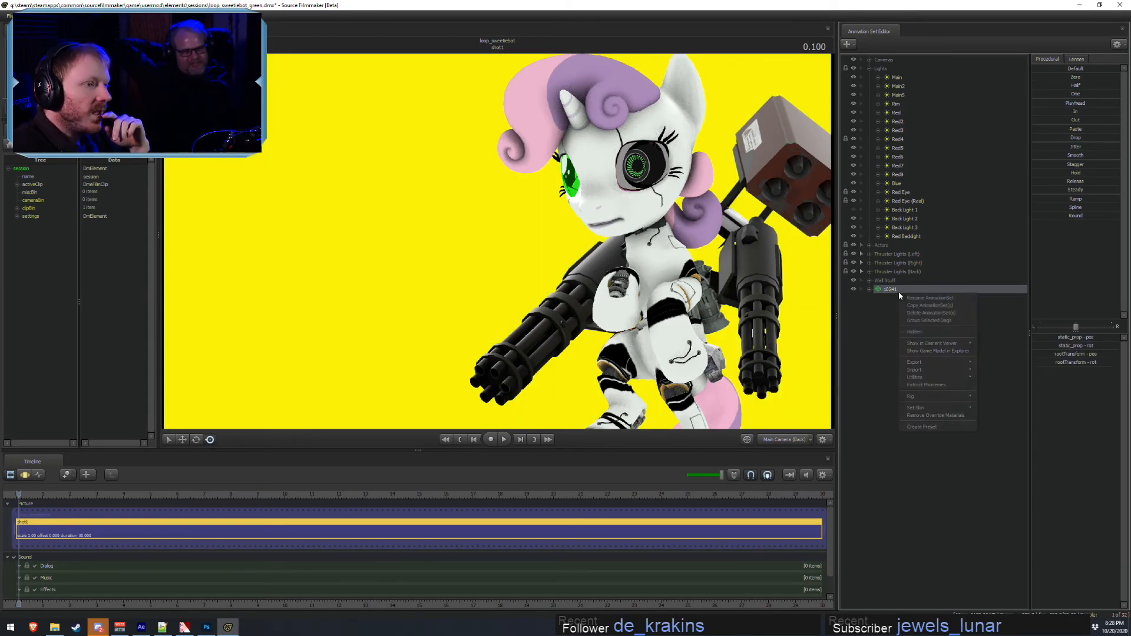
mouse_move(934, 344)
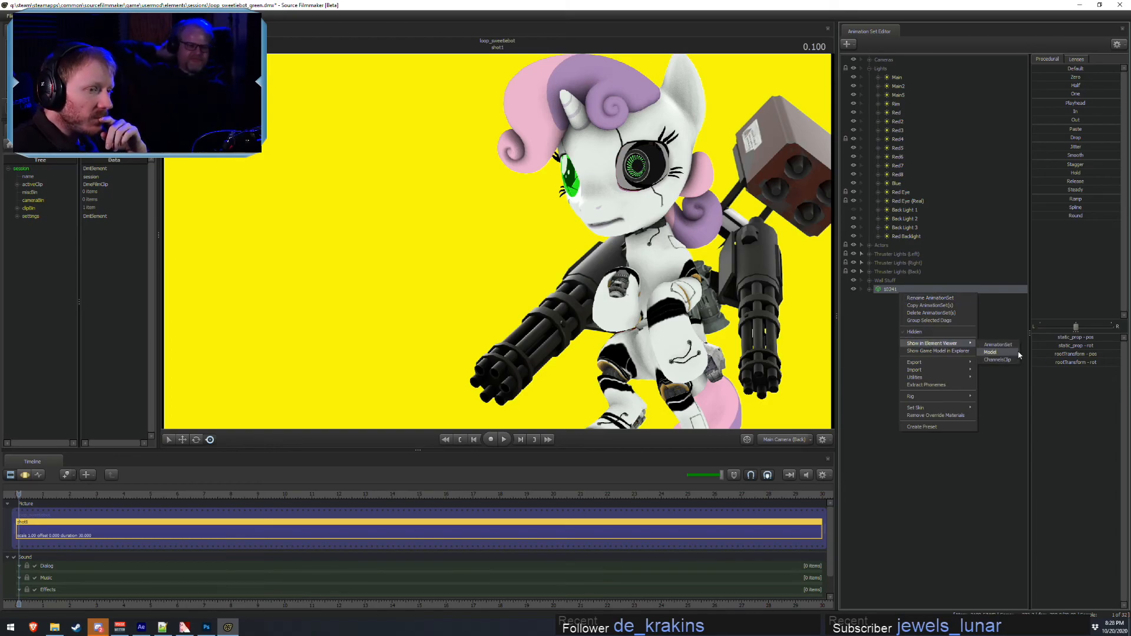
left_click(1002, 353)
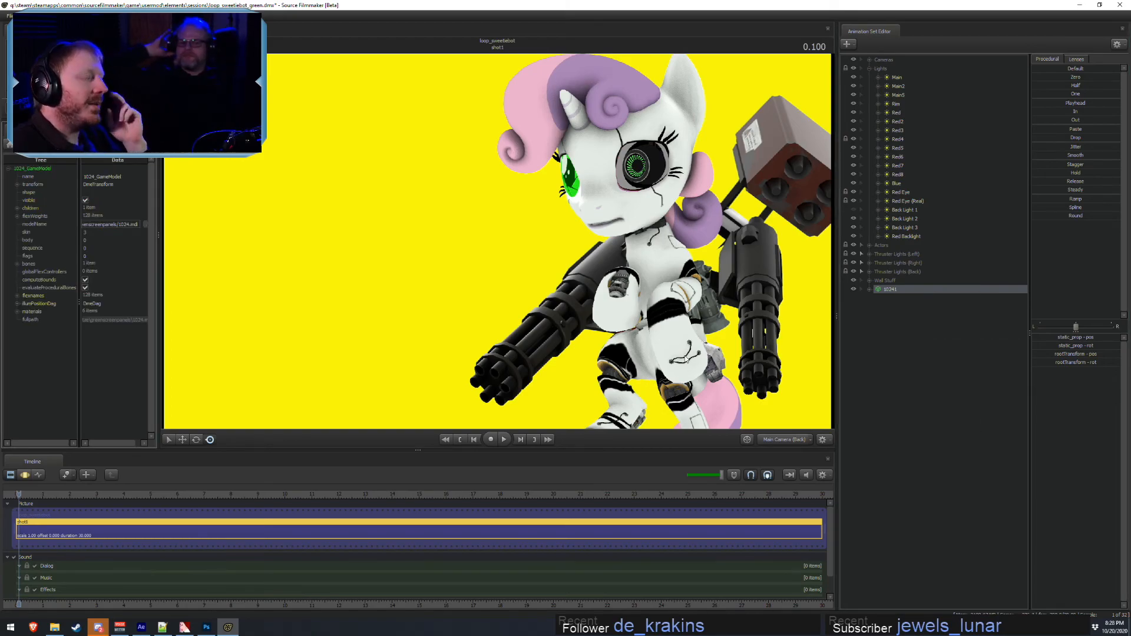
- Set the $color of the backdrop panel's whitescreen material to 0 1 0 for a pure green backdrop
left_click(17, 311)
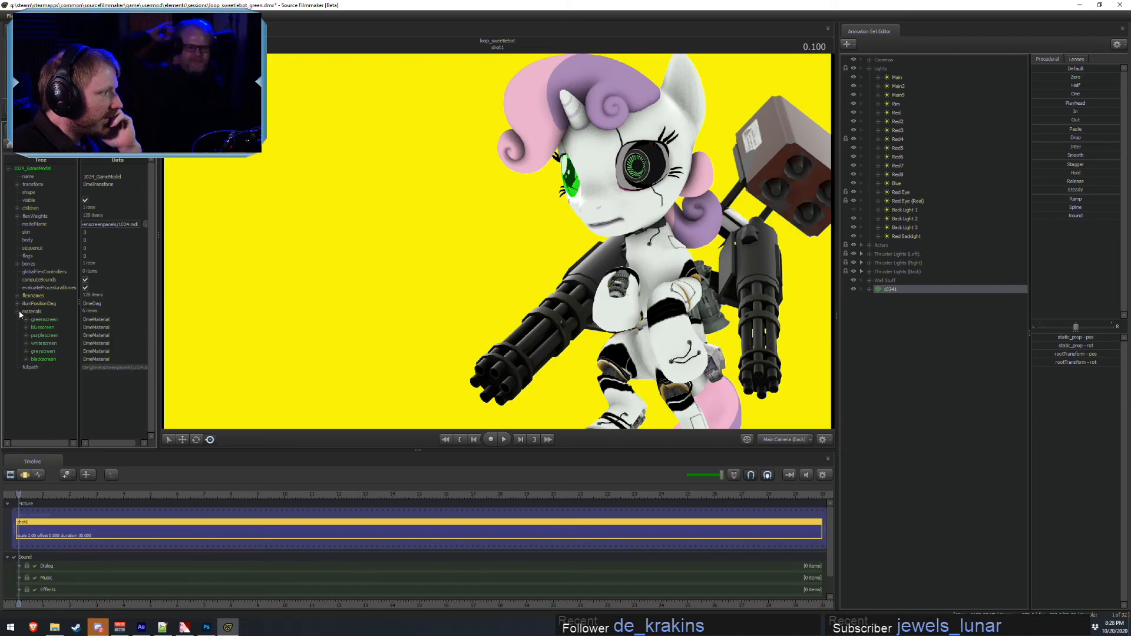
left_click(26, 343)
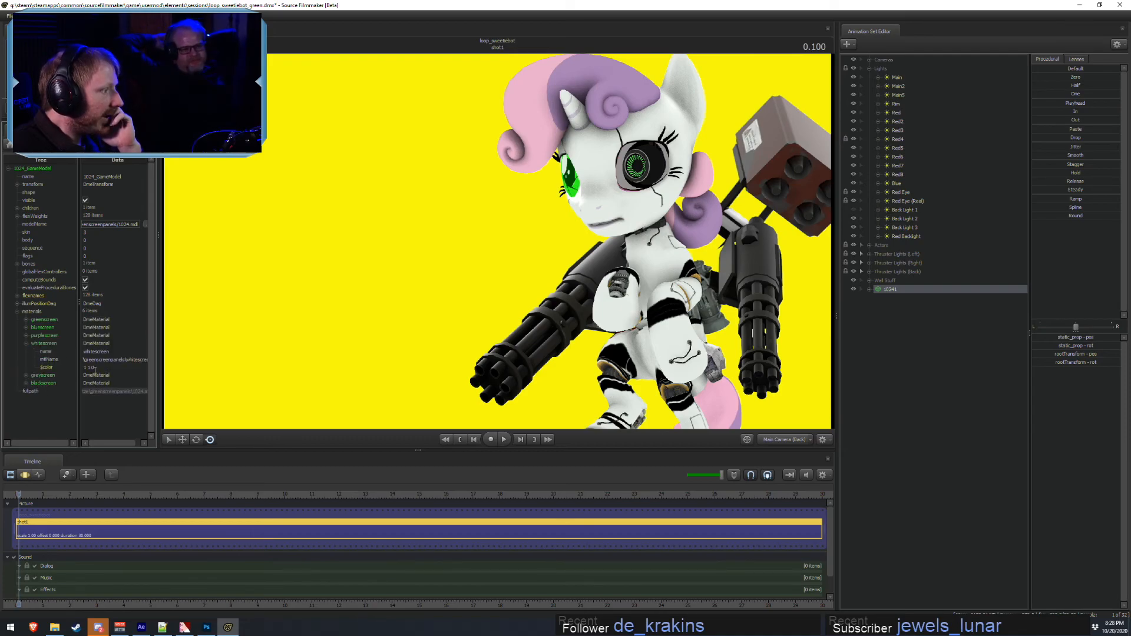
left_click(69, 369)
type("0")
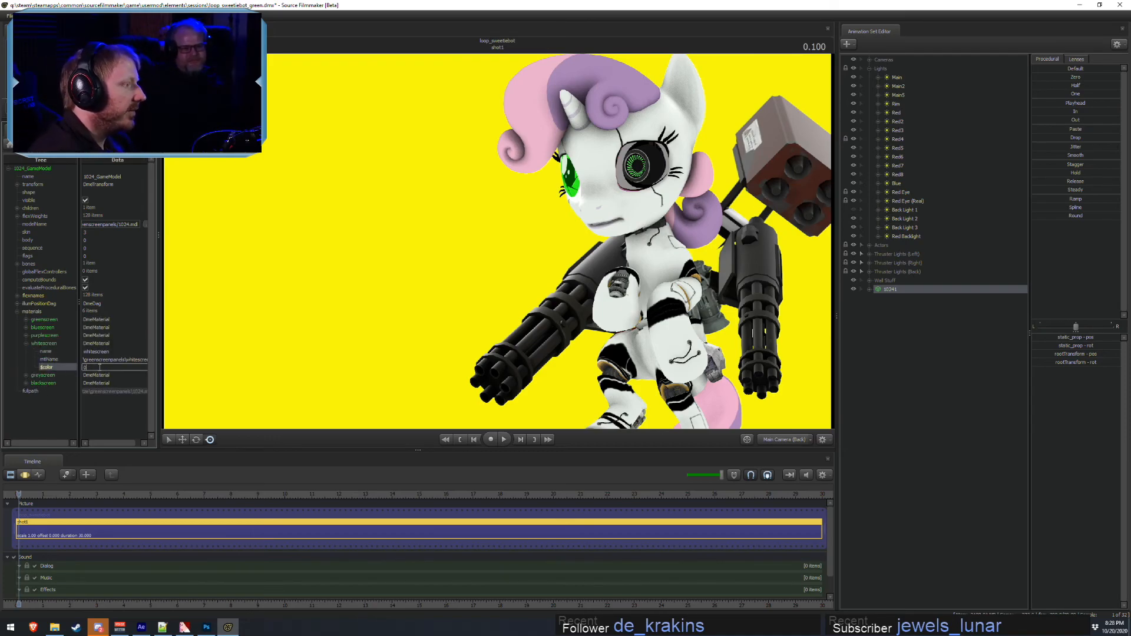
type(" 1 0")
key("Return")
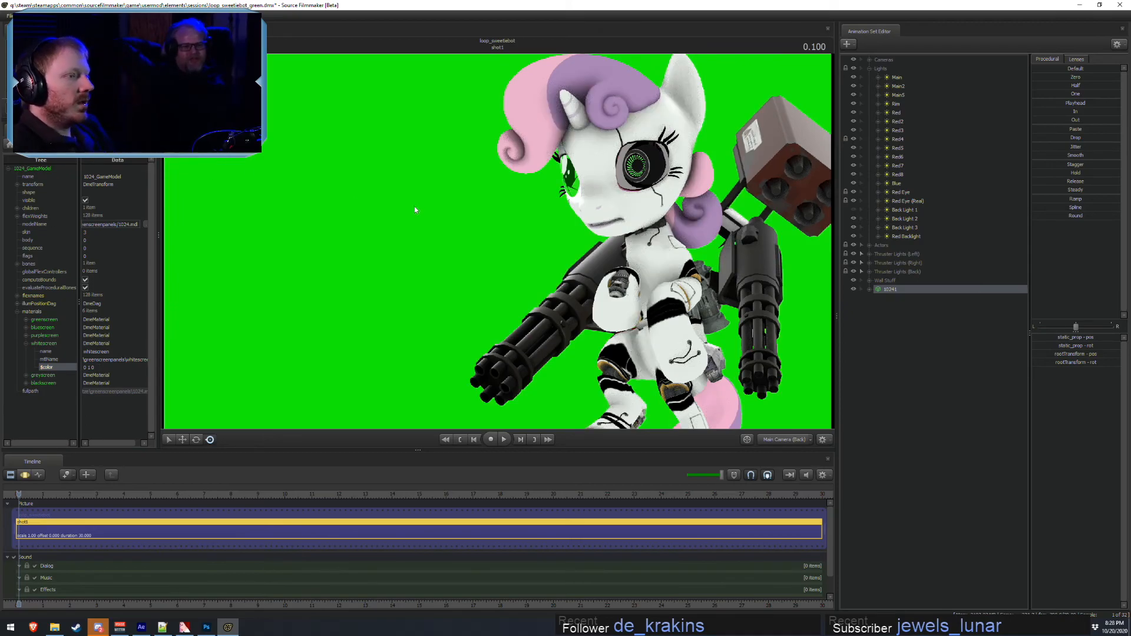
- Turn the lighting back on in the viewport
right_click(584, 250)
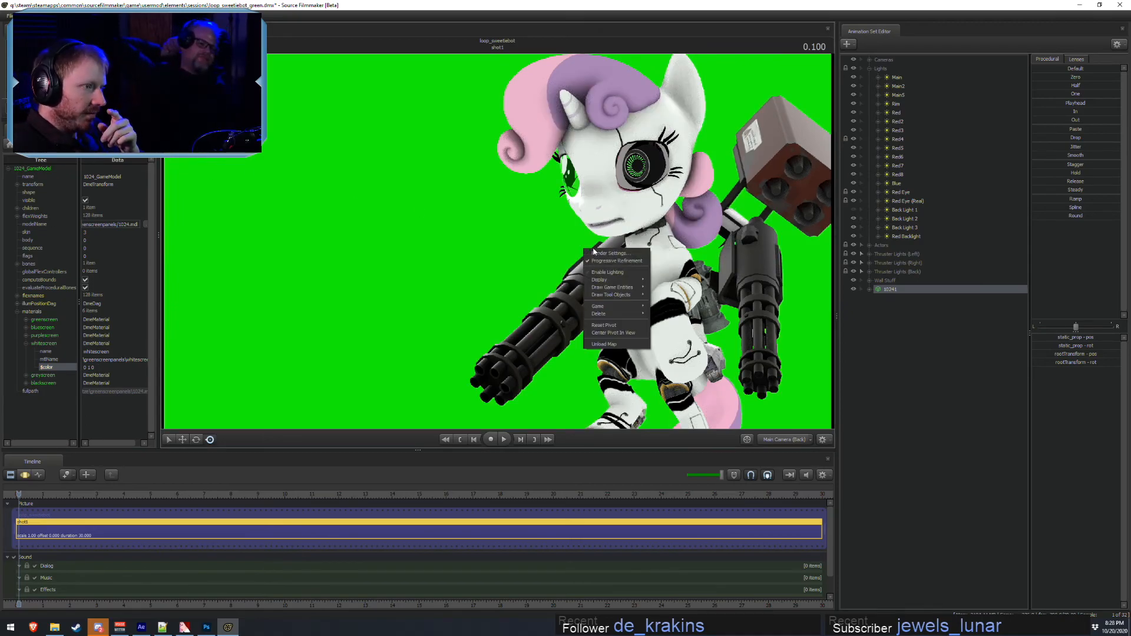
left_click(607, 272)
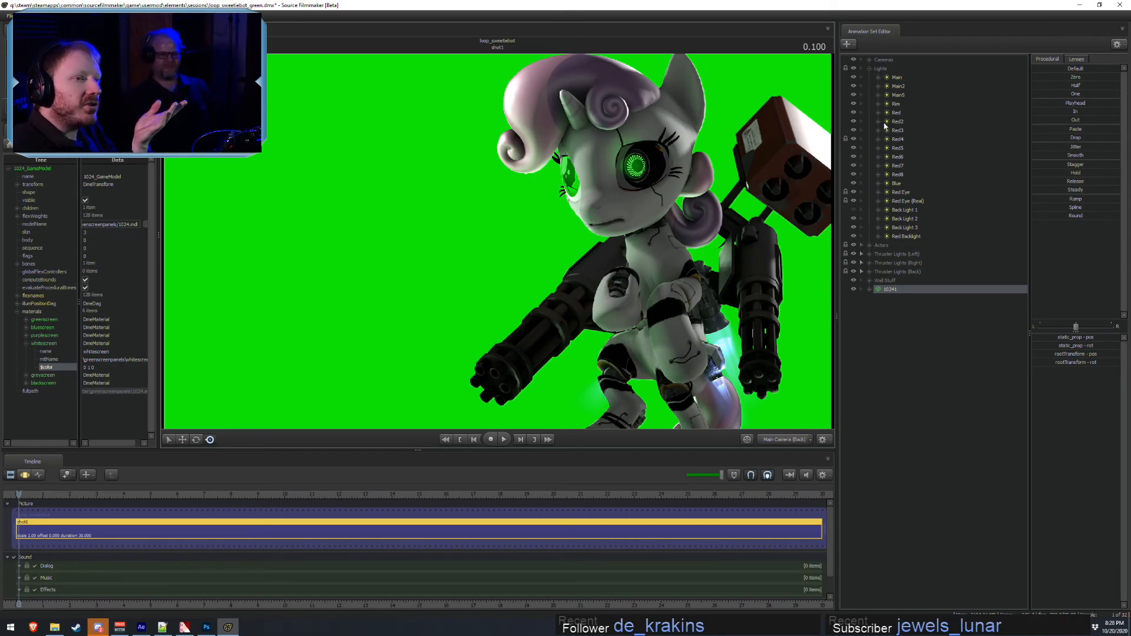
- Hide the Red, Red2 through Red8, Blue and Red Eye lights one by one to compare the character's look
left_click(853, 113)
left_click(853, 122)
left_click(854, 131)
left_click(854, 139)
left_click(853, 148)
left_click(854, 157)
left_click(853, 166)
left_click(853, 175)
left_click(853, 183)
left_click(853, 192)
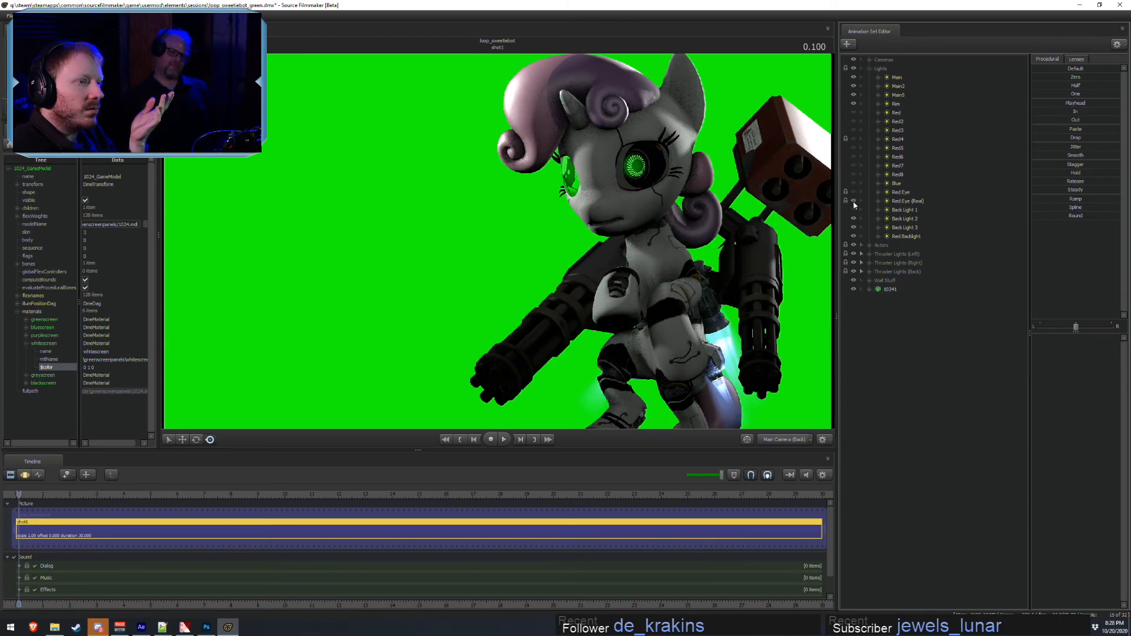
- Toggle off the Red Eye (Real), Back Light, Red Backlight, Rim and Main lights as well
left_click(853, 201)
left_click(854, 210)
left_click(854, 219)
left_click(853, 237)
left_click(853, 228)
left_click(853, 105)
left_click(853, 95)
left_click(853, 86)
left_click(854, 78)
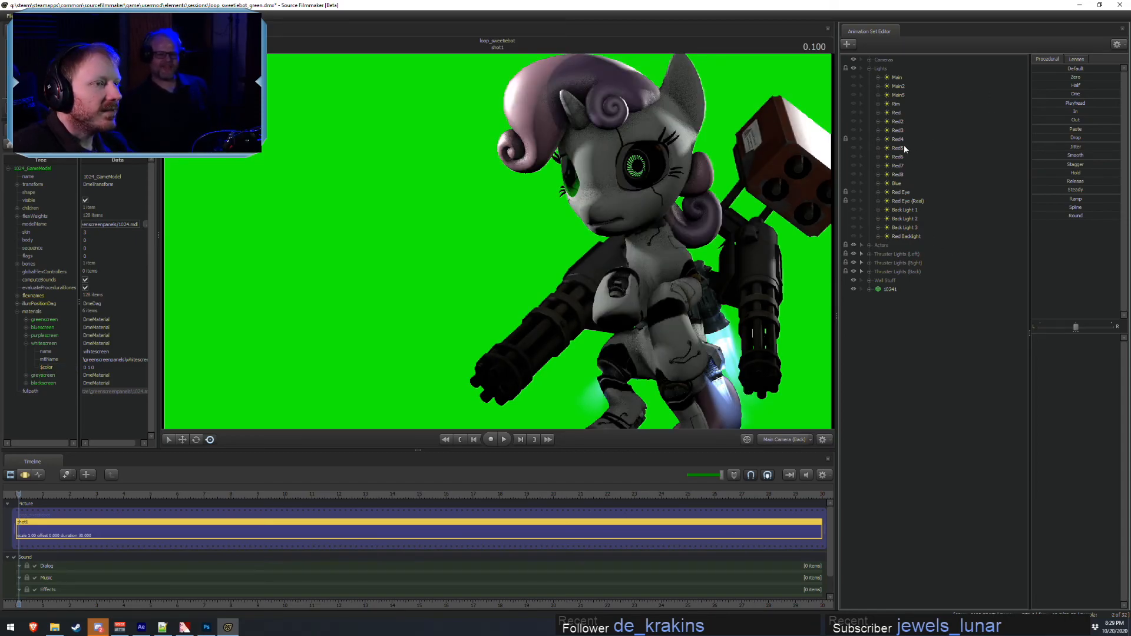
- Make the hidden lights visible again, including Red through Red8, Blue, Red Eye and Back Light 1
key("F3")
key("F2")
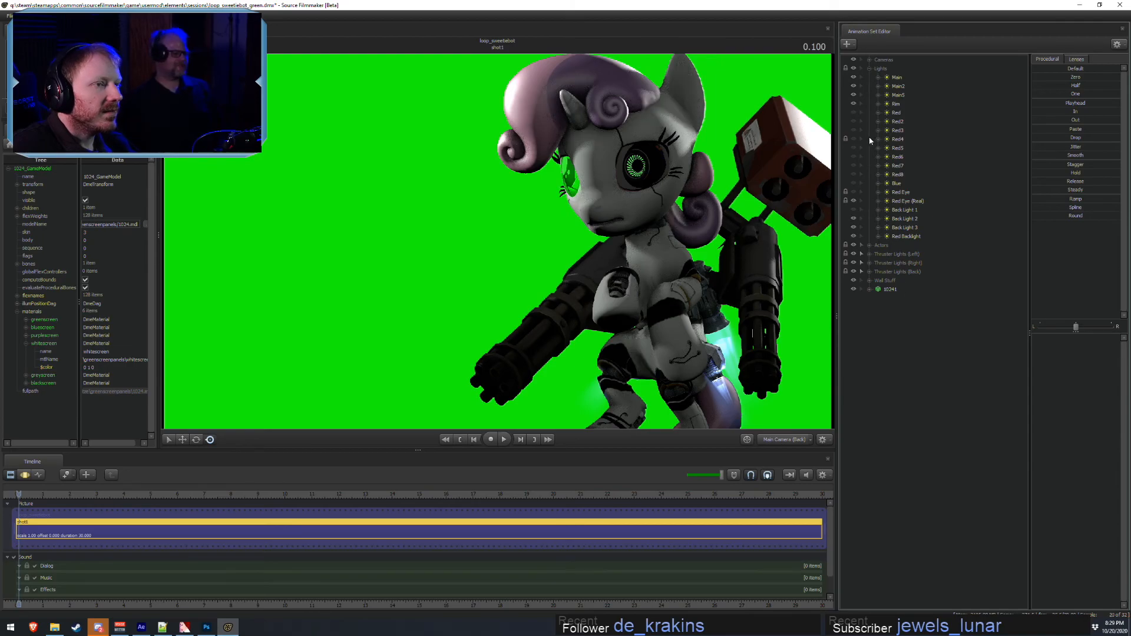
left_click(854, 121)
left_click(855, 129)
left_click(855, 146)
left_click(855, 155)
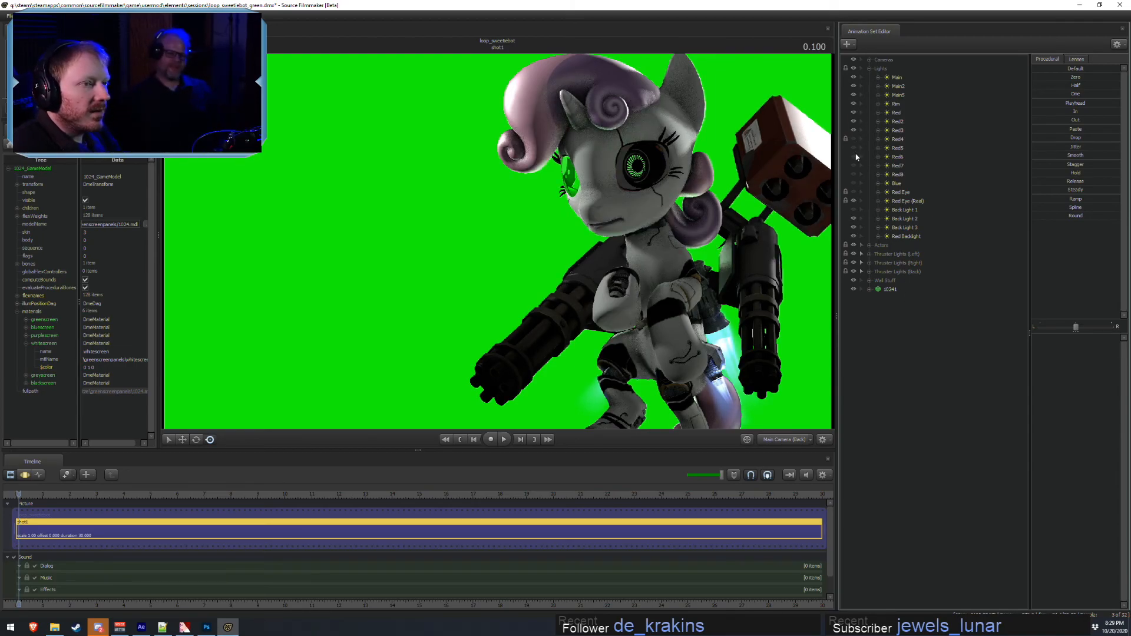
left_click(854, 139)
left_click(854, 148)
left_click(855, 157)
left_click(855, 165)
left_click(853, 174)
left_click(853, 182)
left_click(853, 193)
left_click(853, 211)
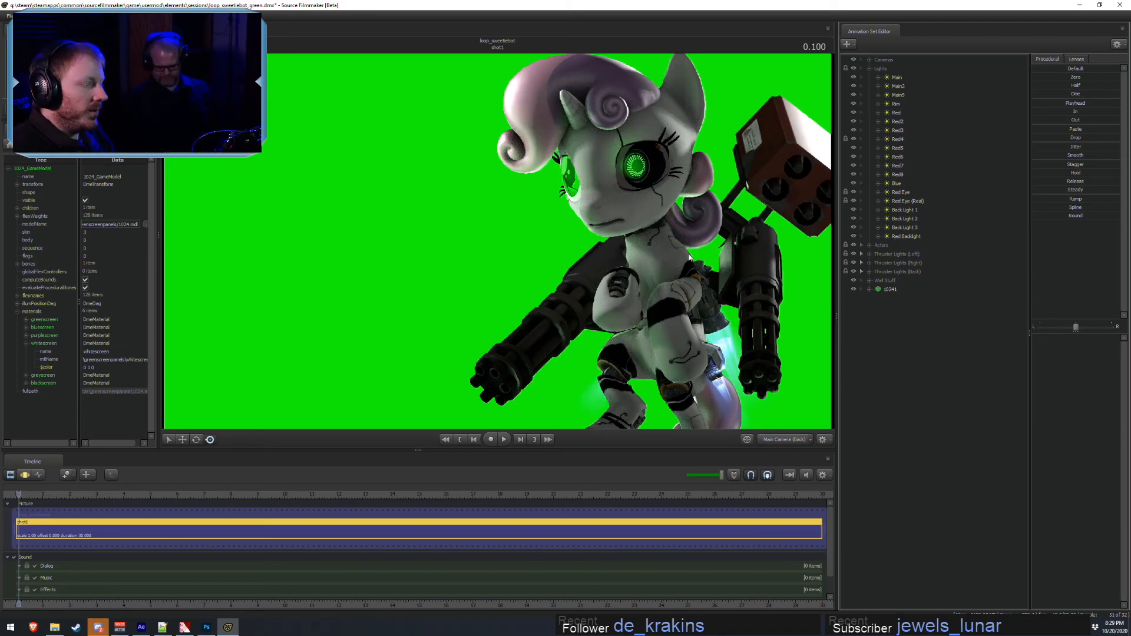
- Check the progressive refinement settings for depth of field, motion blur and ambient occlusion, leaving them unchanged
right_click(567, 219)
left_click(570, 273)
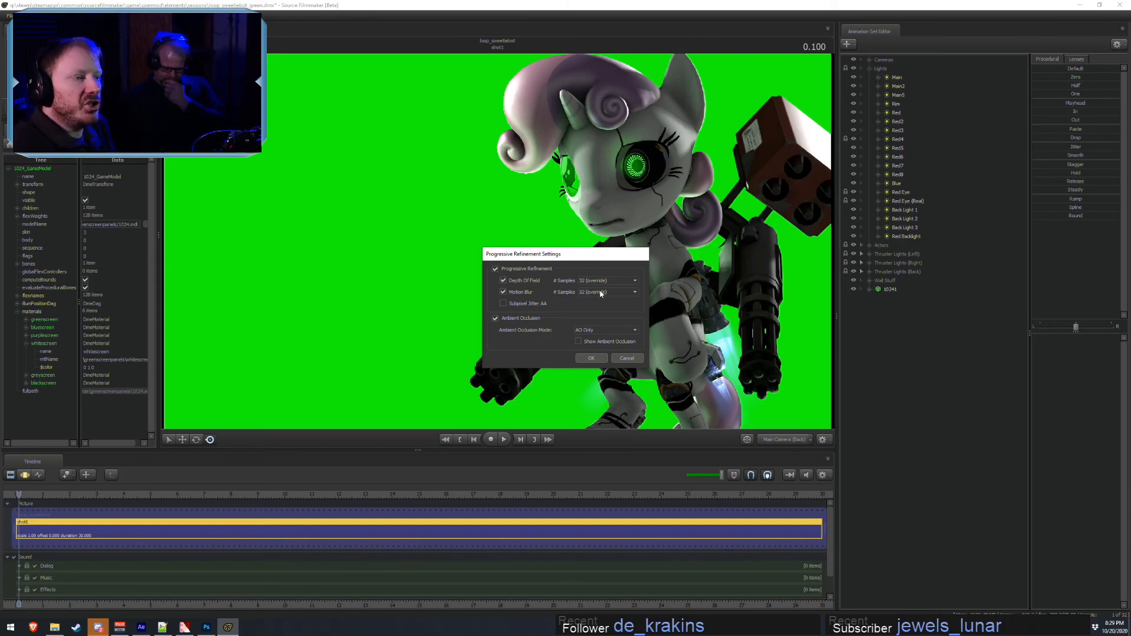
left_click(627, 359)
- Hide the green backdrop panel behind the character so the original background shows
scroll(569, 553, "down", 3)
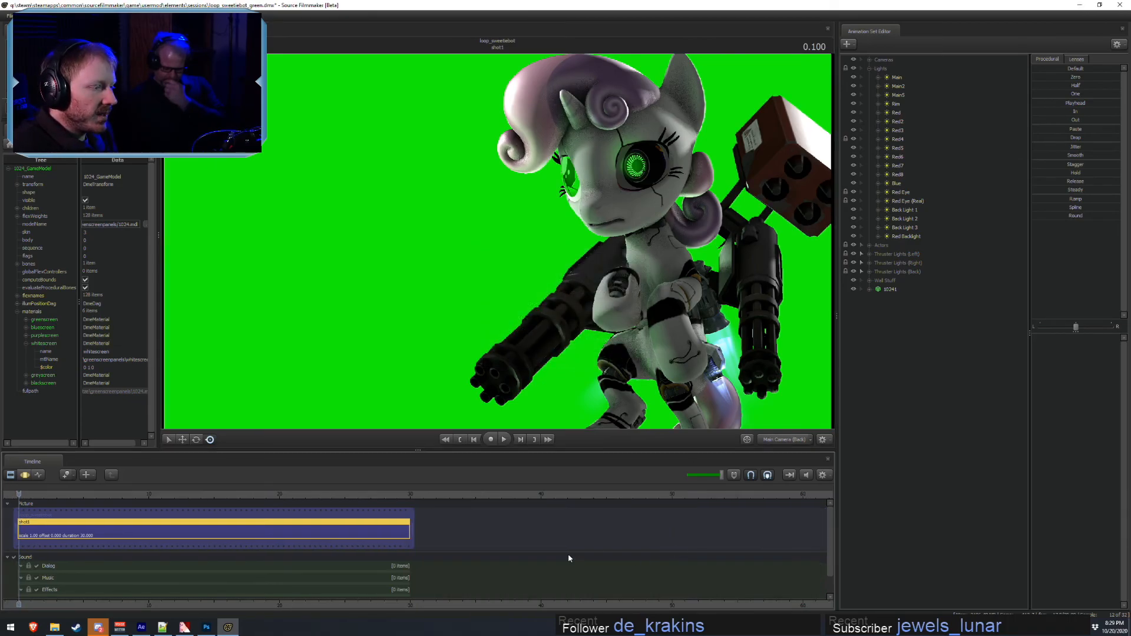
middle_click_drag(537, 614, 658, 603)
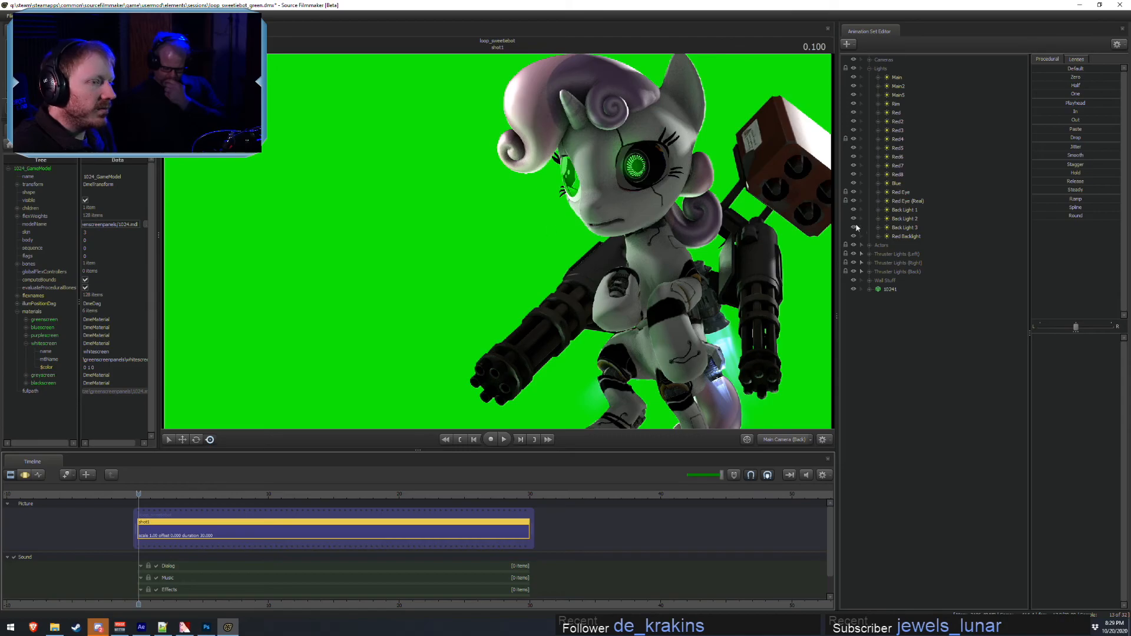
left_click(854, 289)
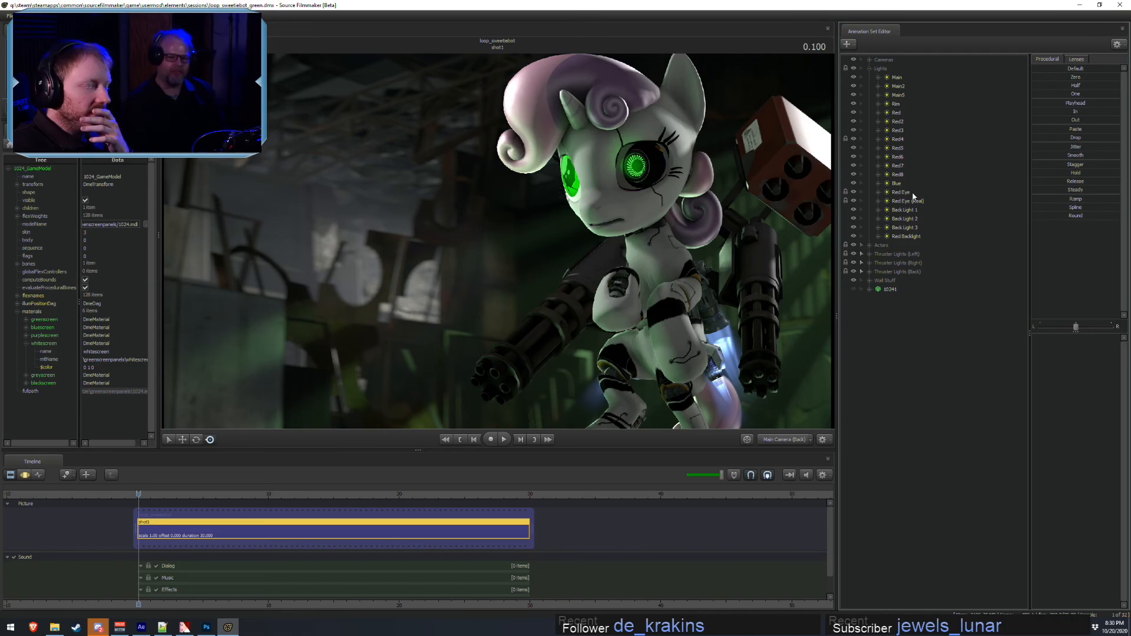
- Switch to After Effects, dismiss the Despill Bias dialog, and close the program without saving the project
left_click(142, 627)
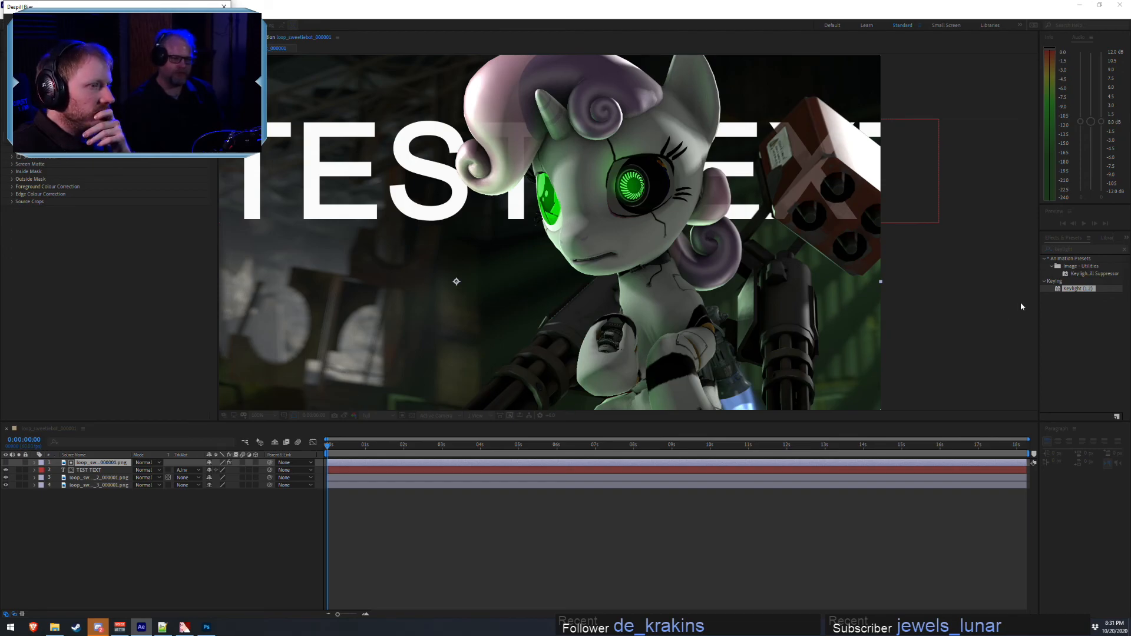
key("Escape")
left_click(1119, 5)
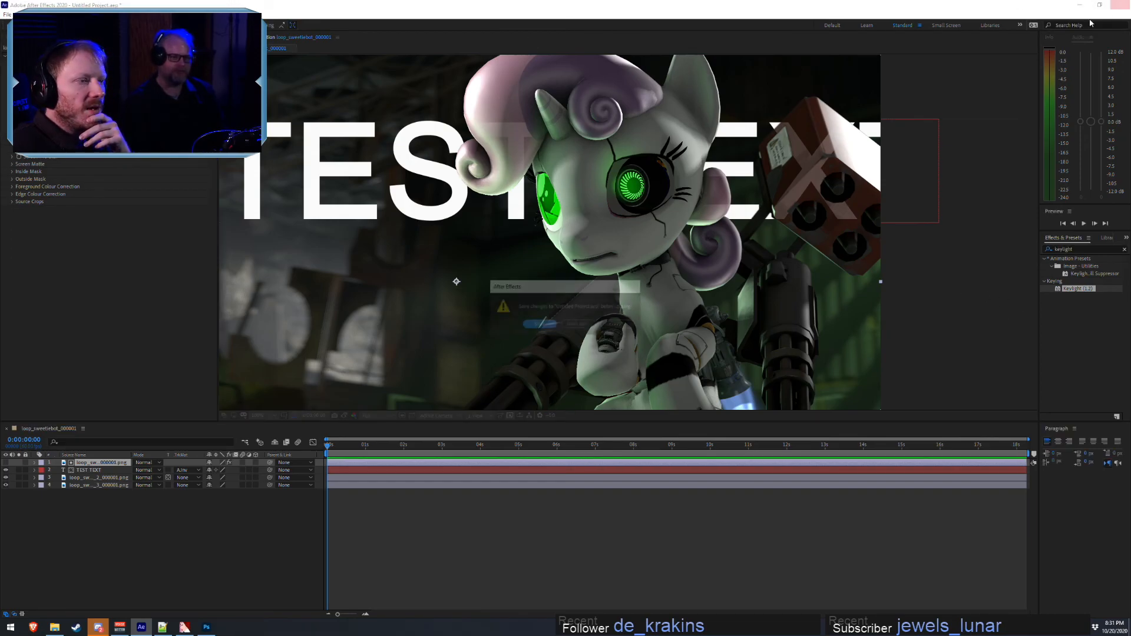
left_click(579, 325)
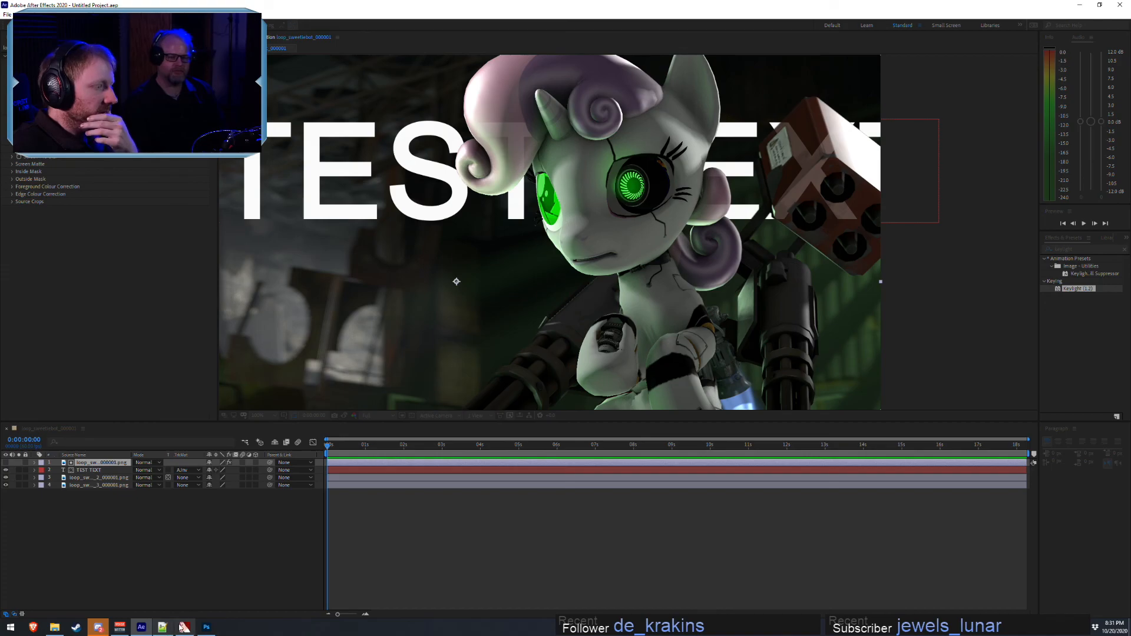
- Close Photoshop, the loop_sweetiebot_yellow_test folder window and the texture viewer, leaving Voicemeeter minimized
left_click(205, 628)
left_click(1117, 5)
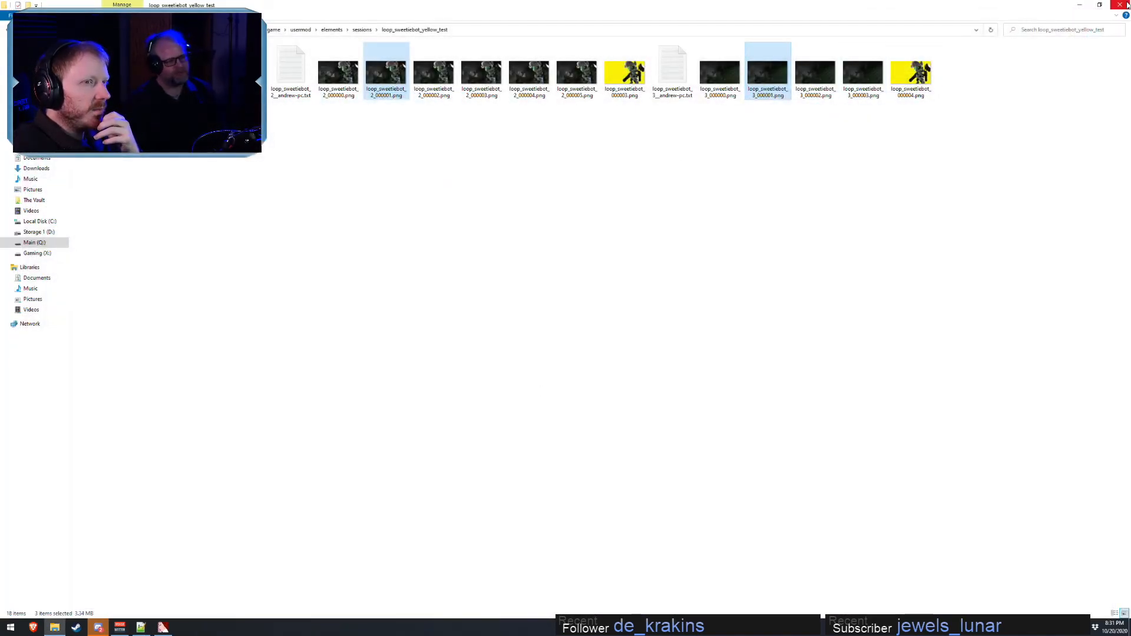
left_click(1123, 5)
left_click(655, 73)
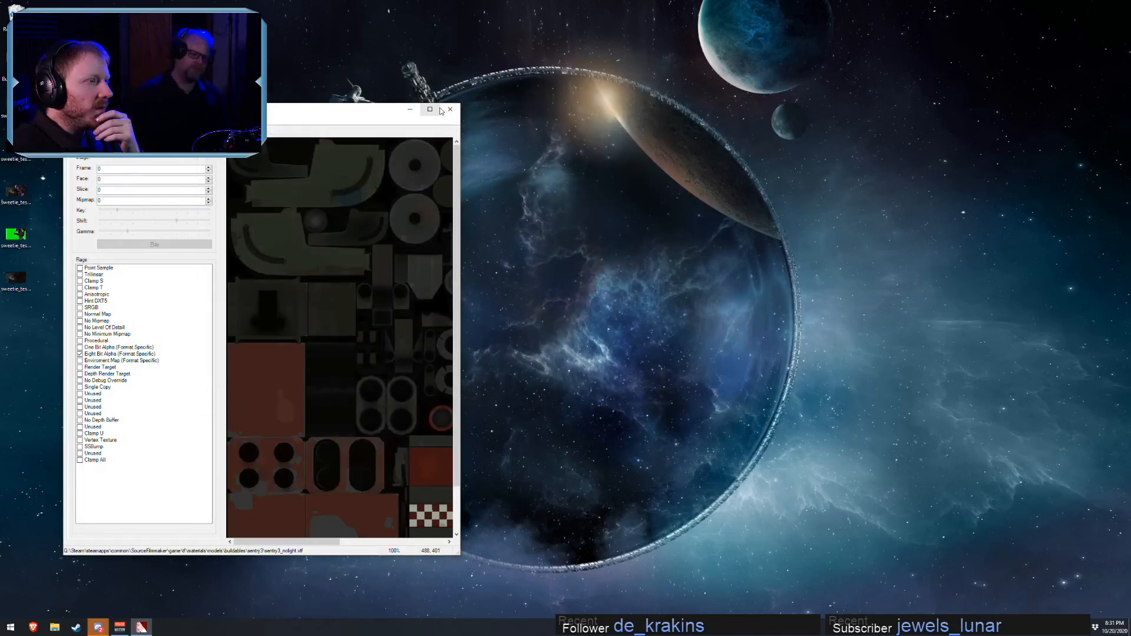
left_click(446, 110)
left_click(120, 627)
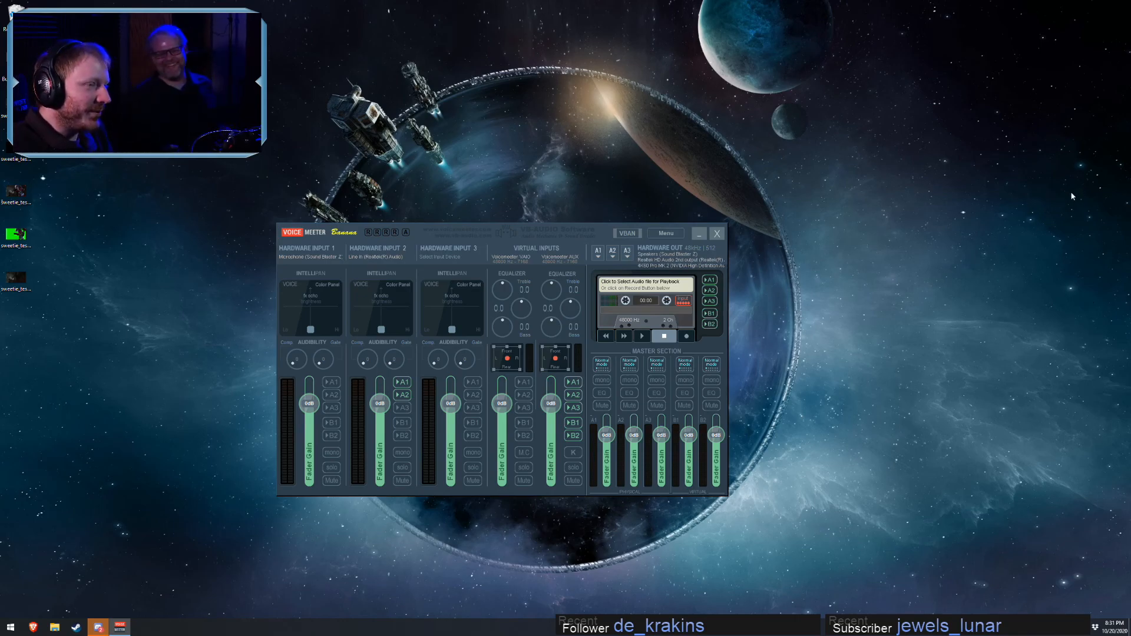
left_click(700, 233)
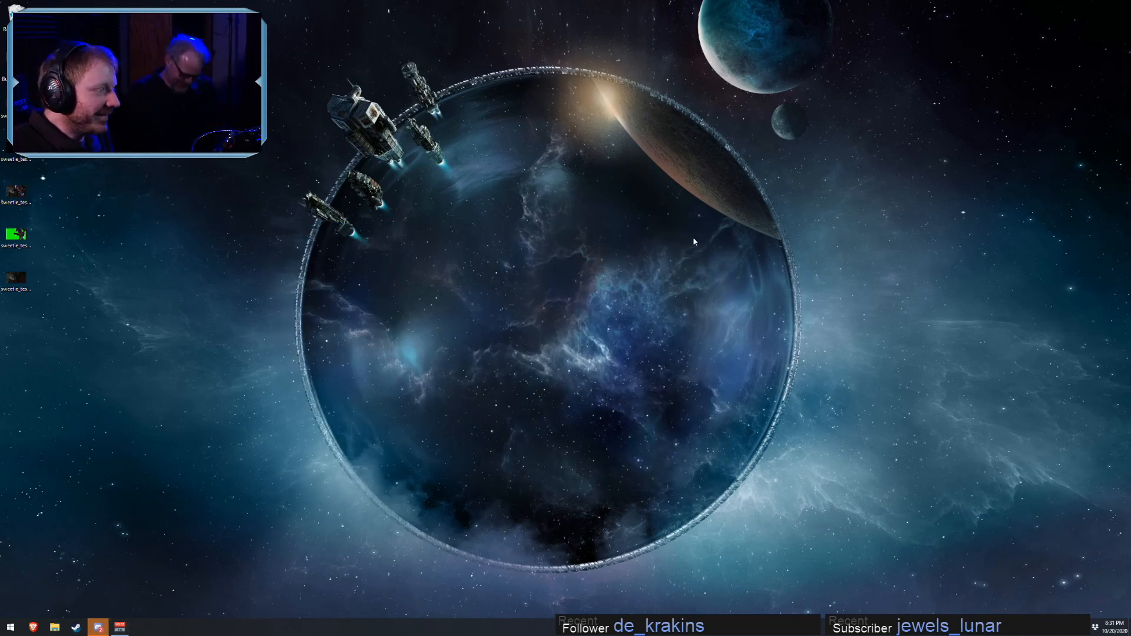